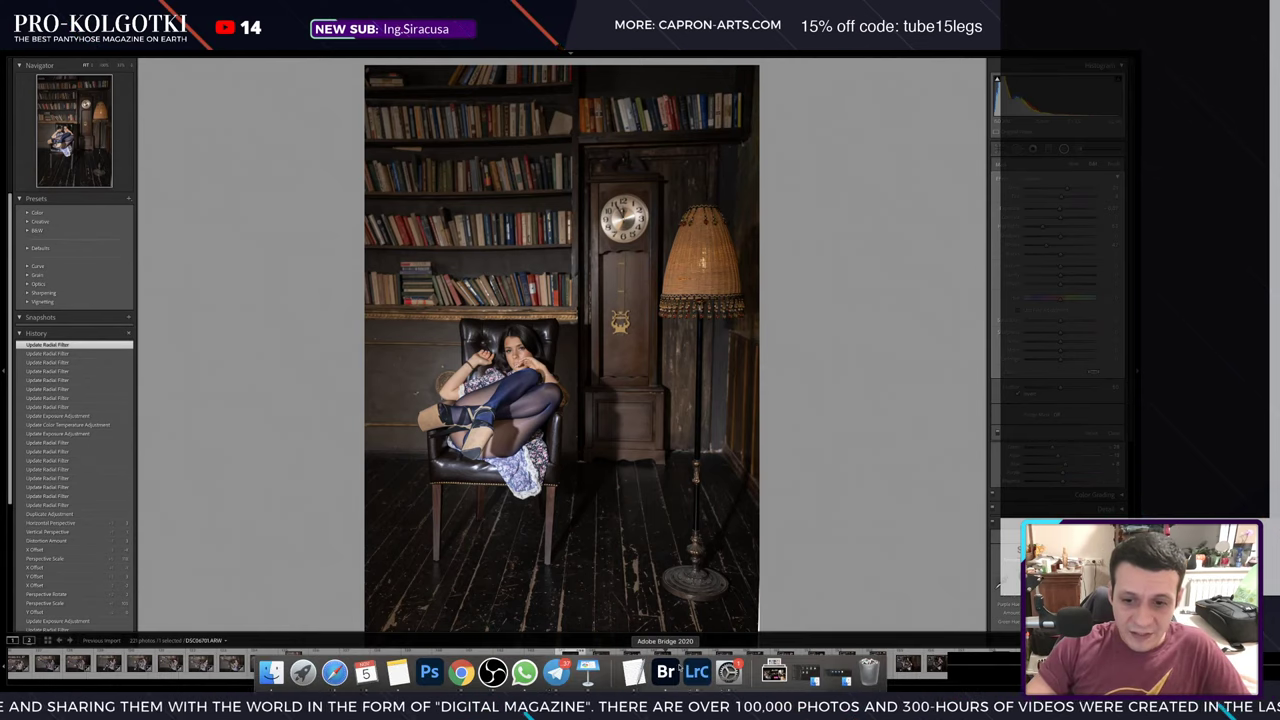
- Set the system sound output to Multi-Output Device, then return to the photo in Lightroom
left_click(729, 672)
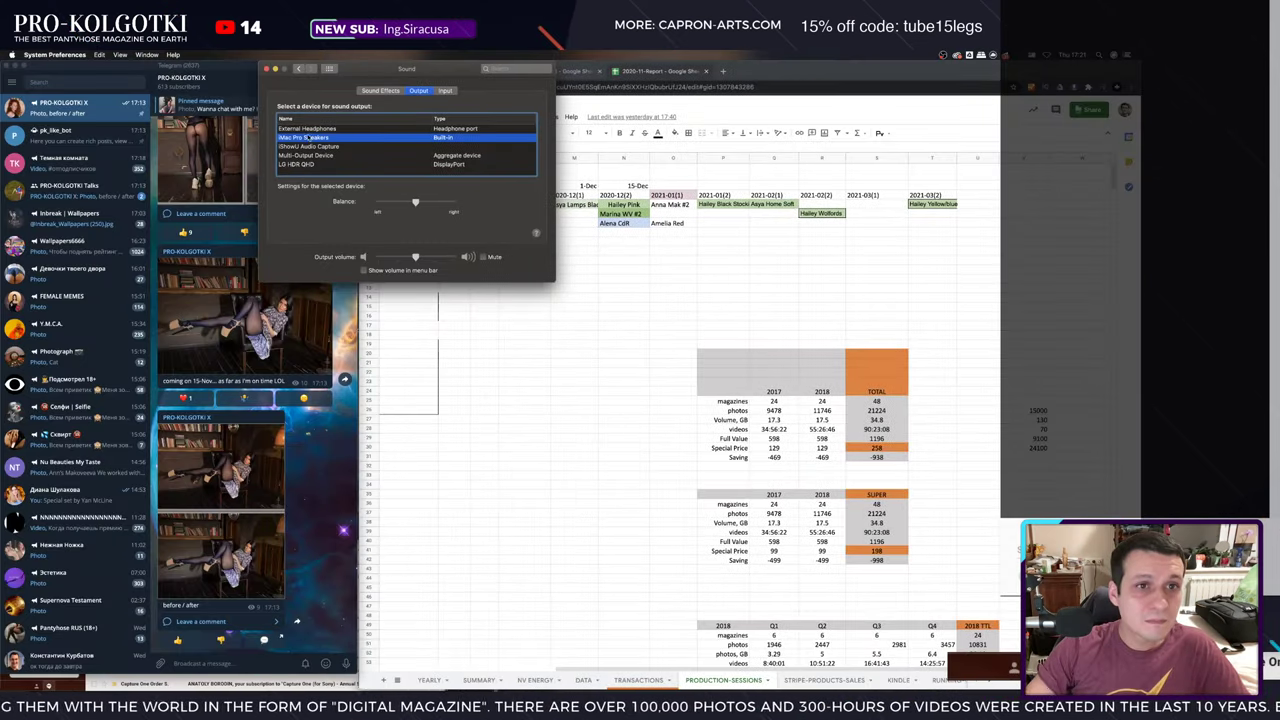
left_click(304, 156)
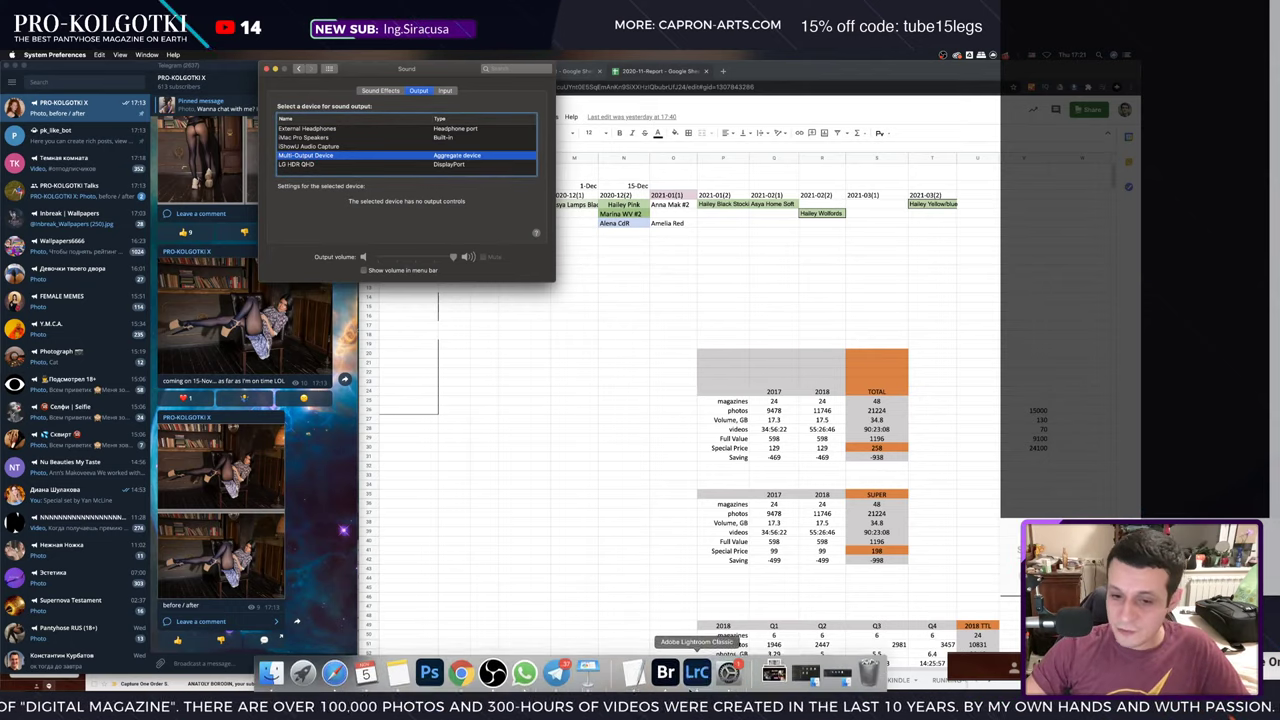
left_click(691, 672)
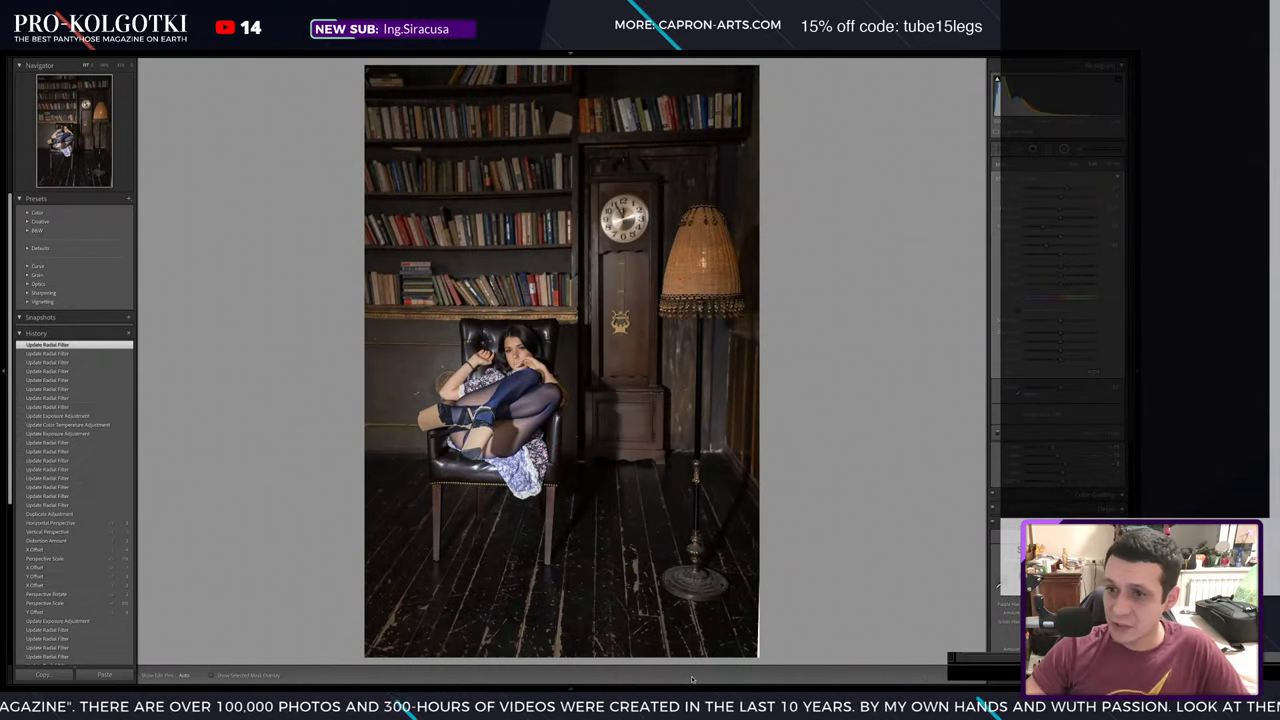
- Finish the radial filter edits and compare the brightened photo with its original in Before/After
key("super+Tab")
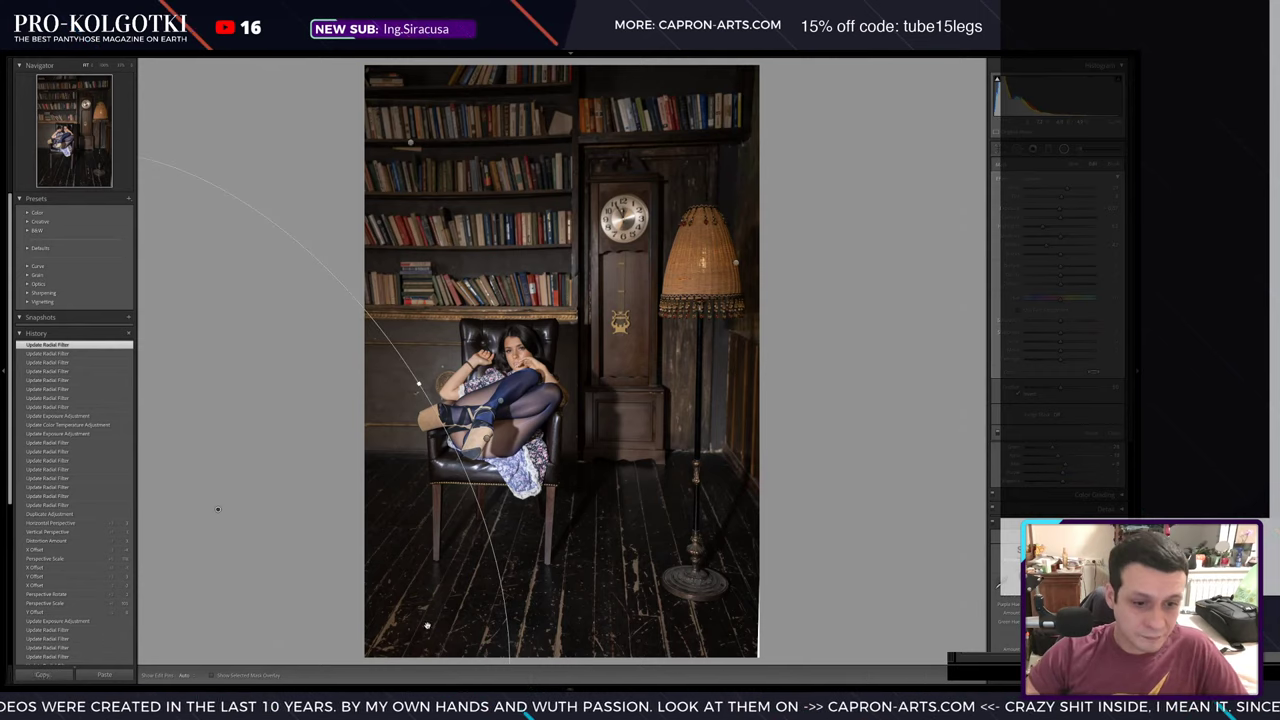
key("Escape")
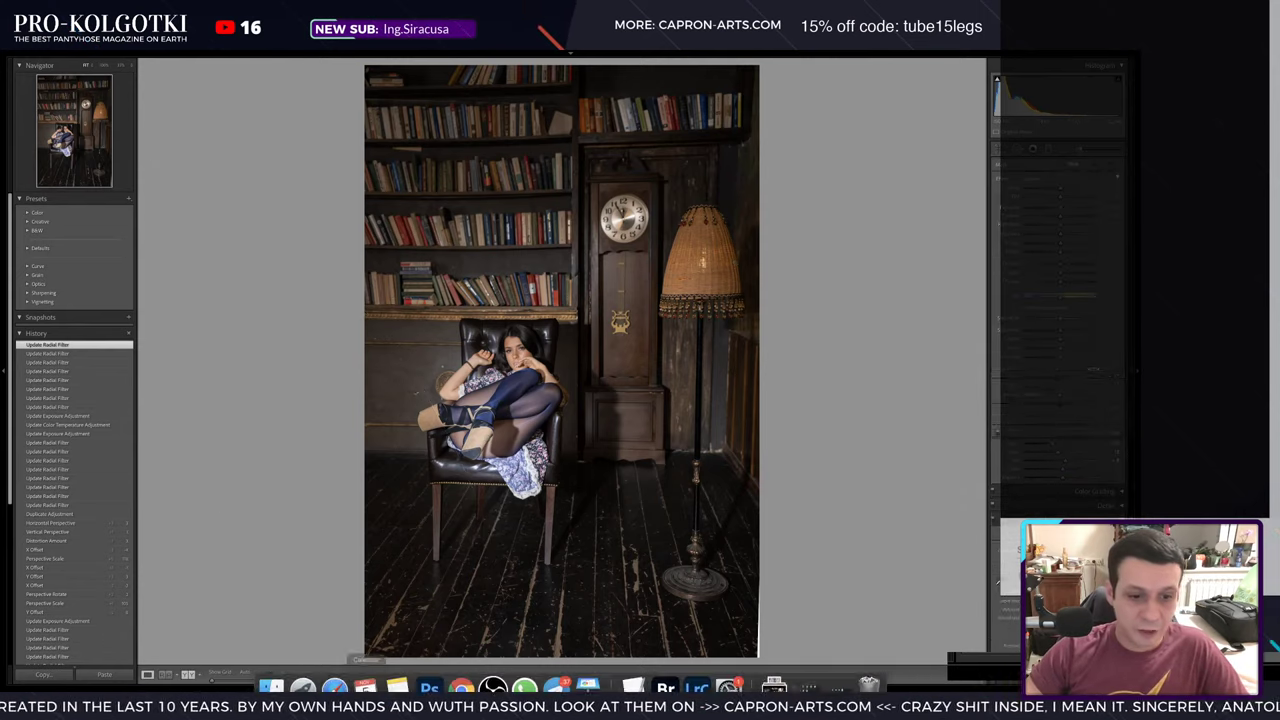
left_click(188, 675)
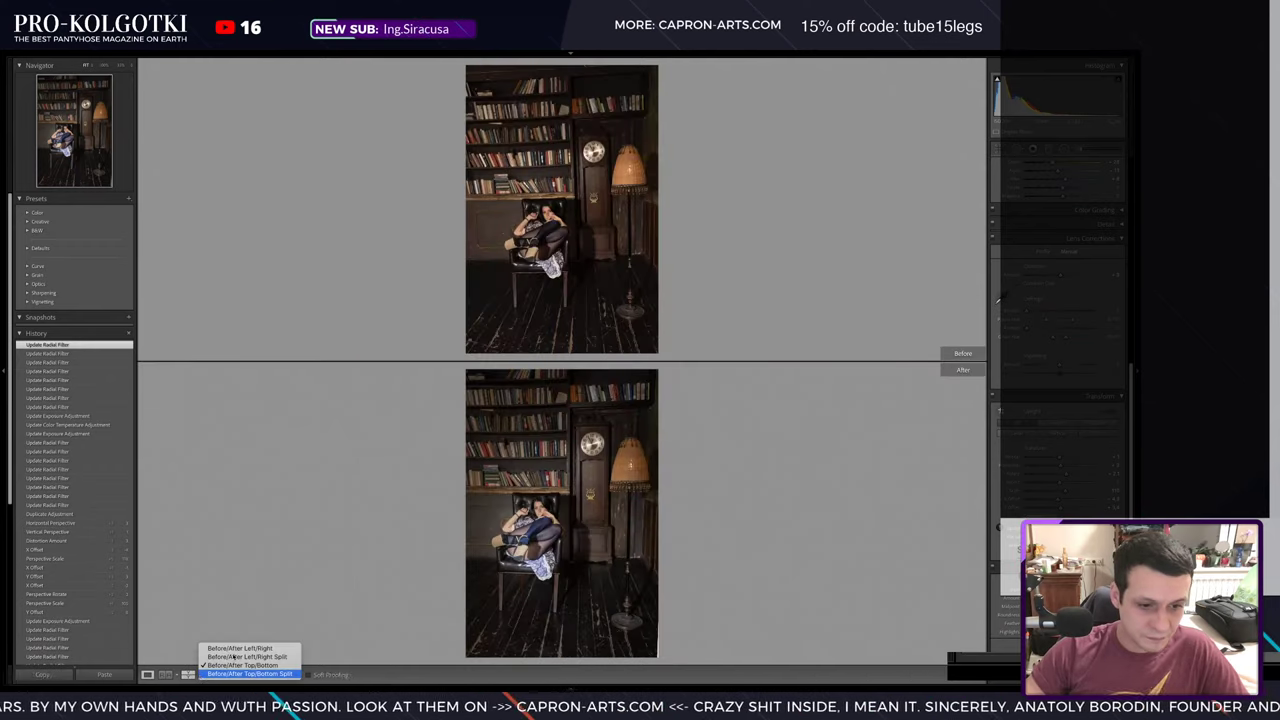
left_click(221, 597)
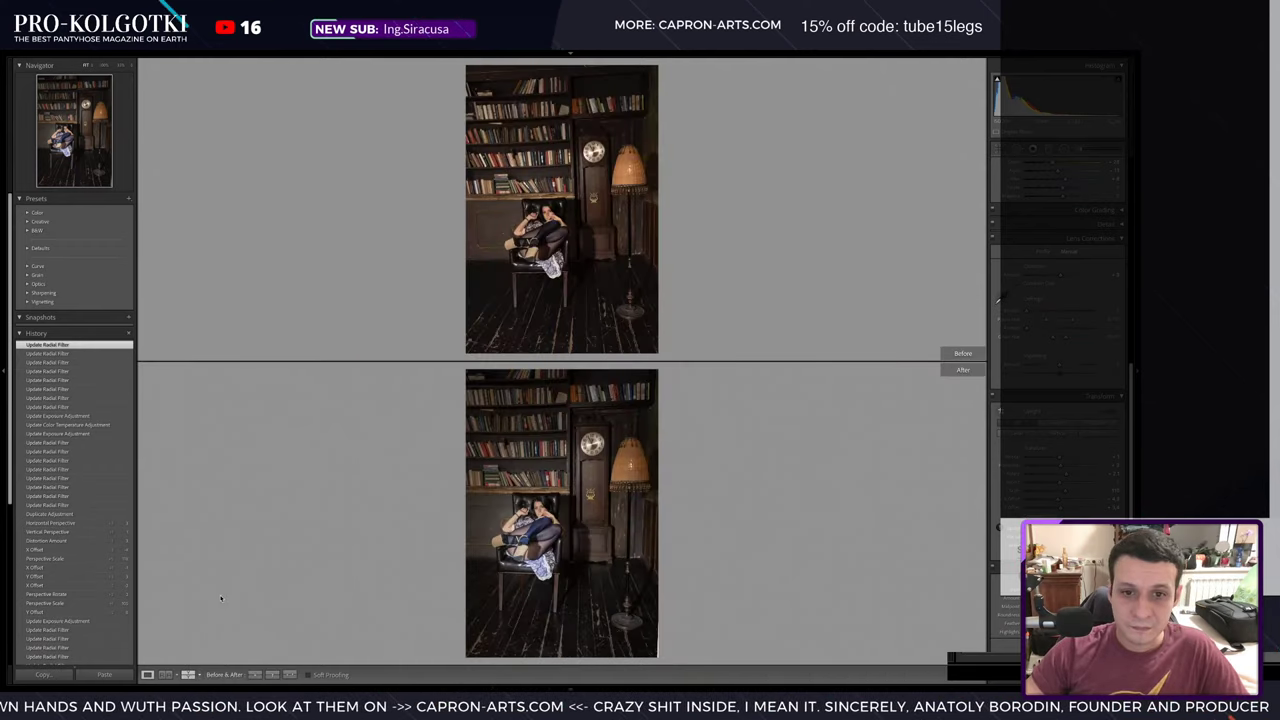
key("y")
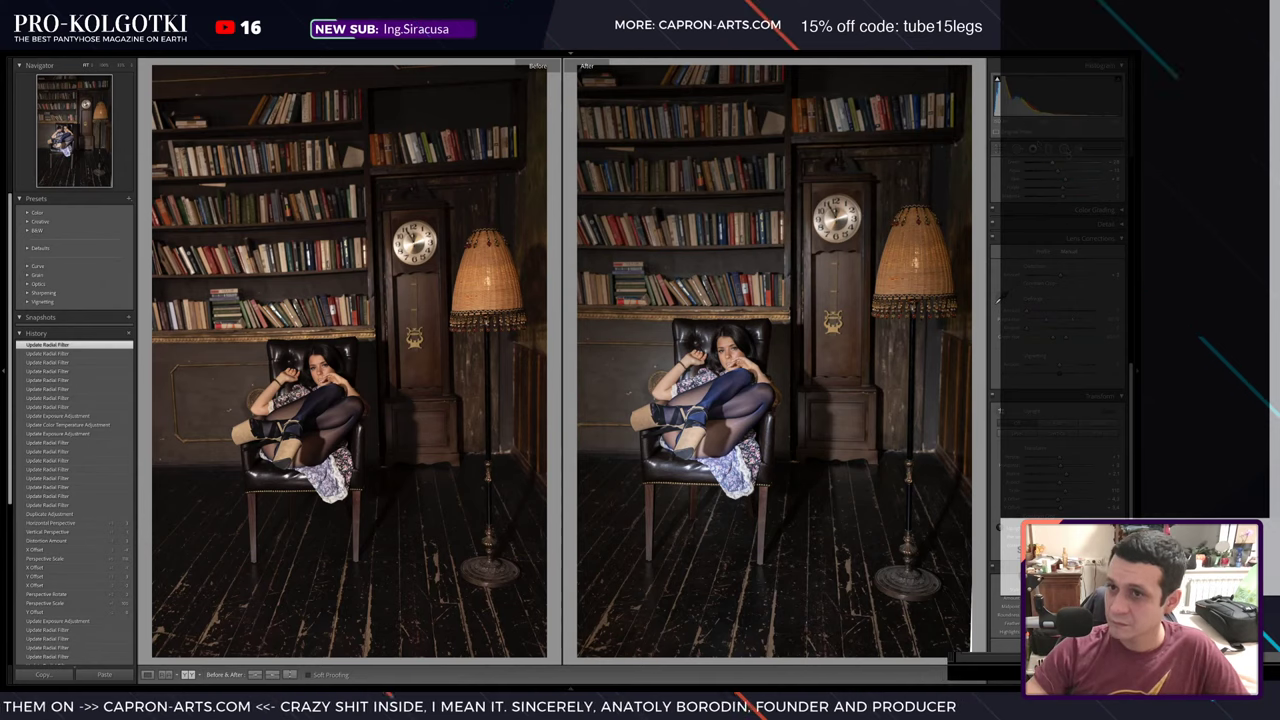
scroll(1000, 296, "up", 5)
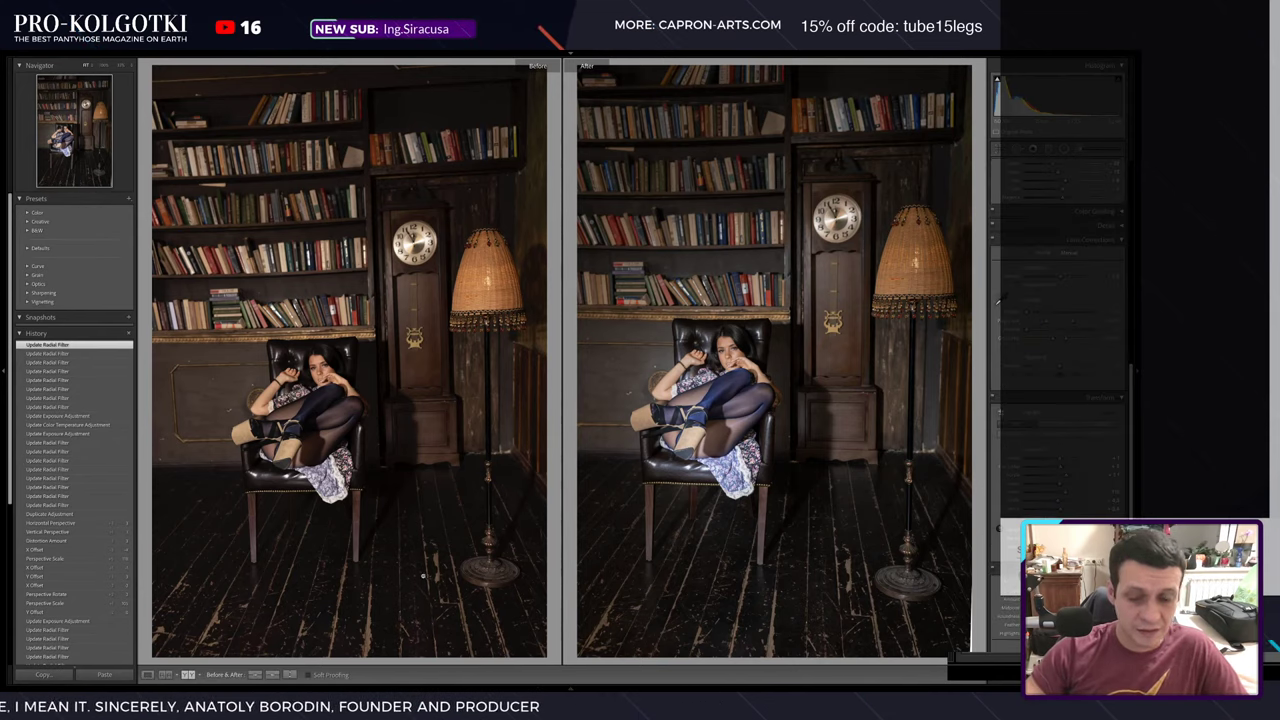
key("shift+w")
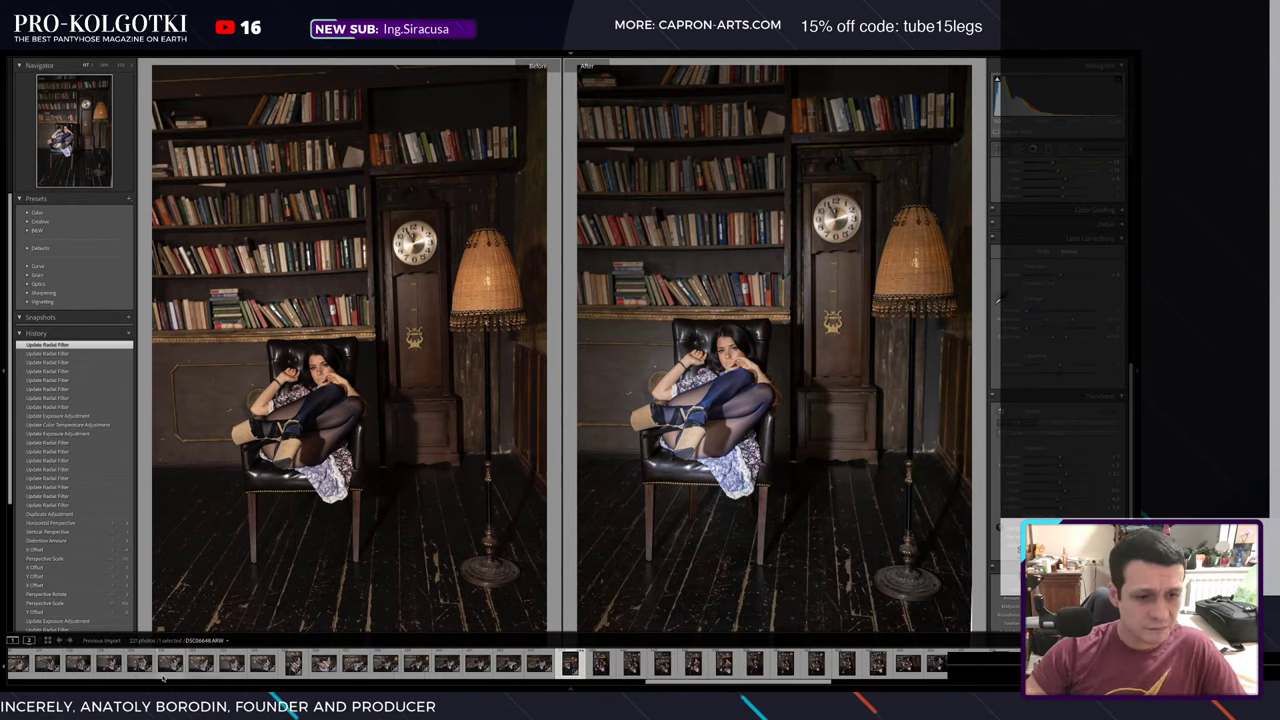
- Leave transform corrections out of the copy and clear this photo's spot removal edits
key("y")
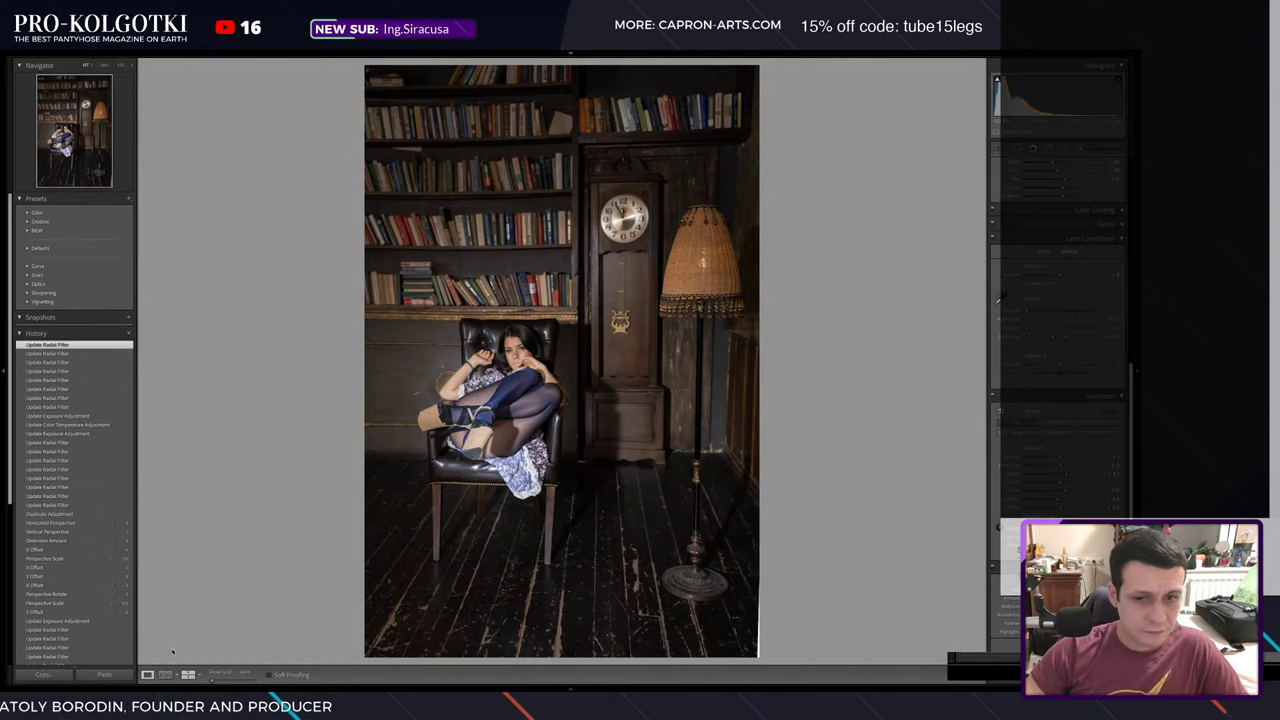
key("ctrl+shift+c")
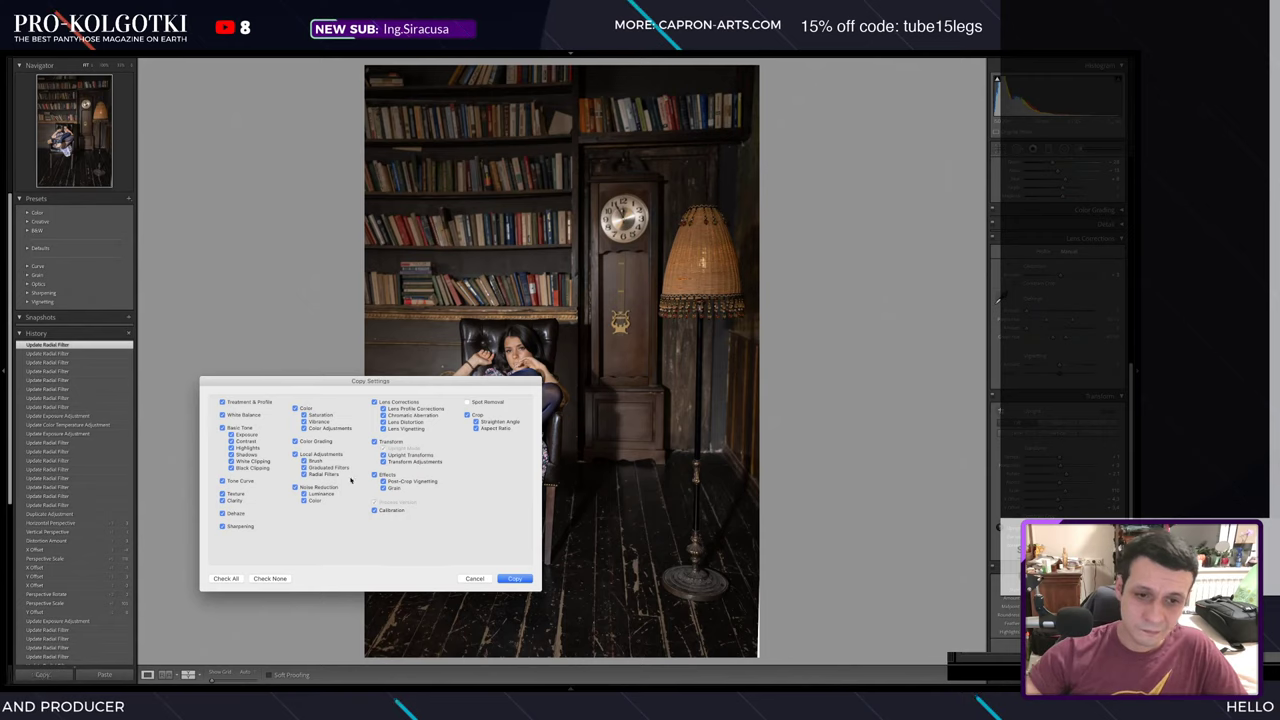
left_click(390, 442)
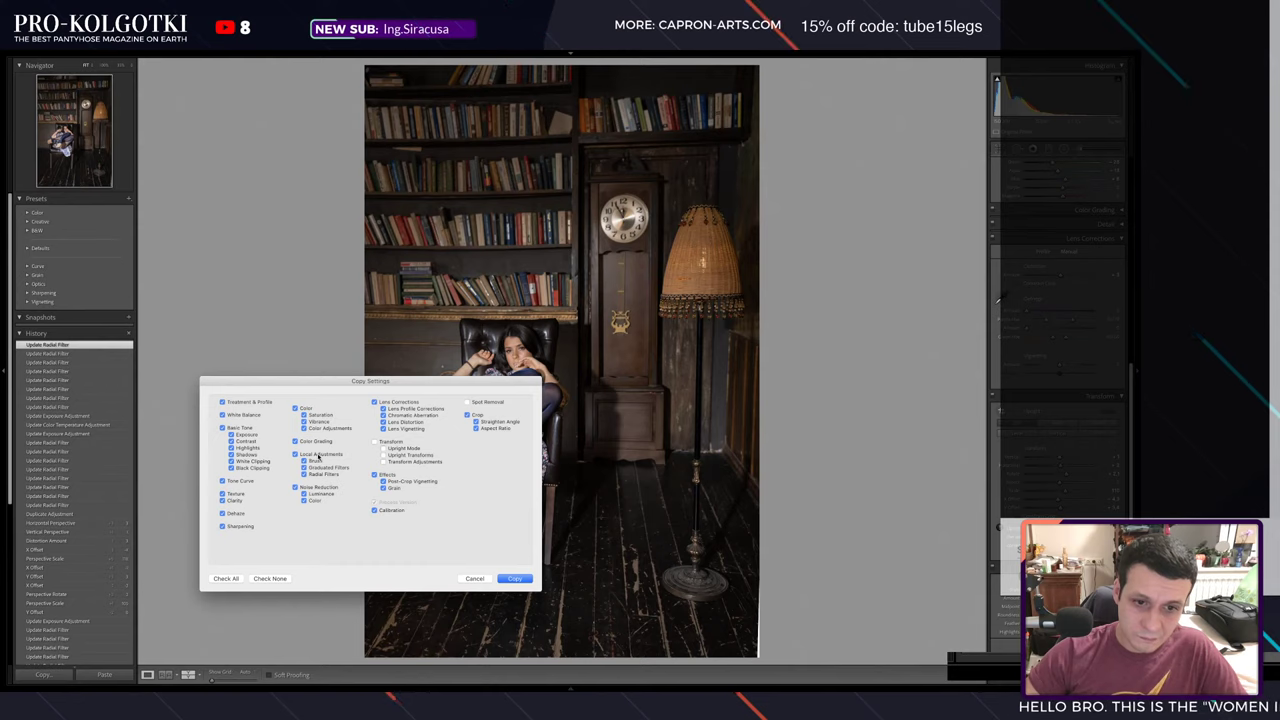
left_click(514, 578)
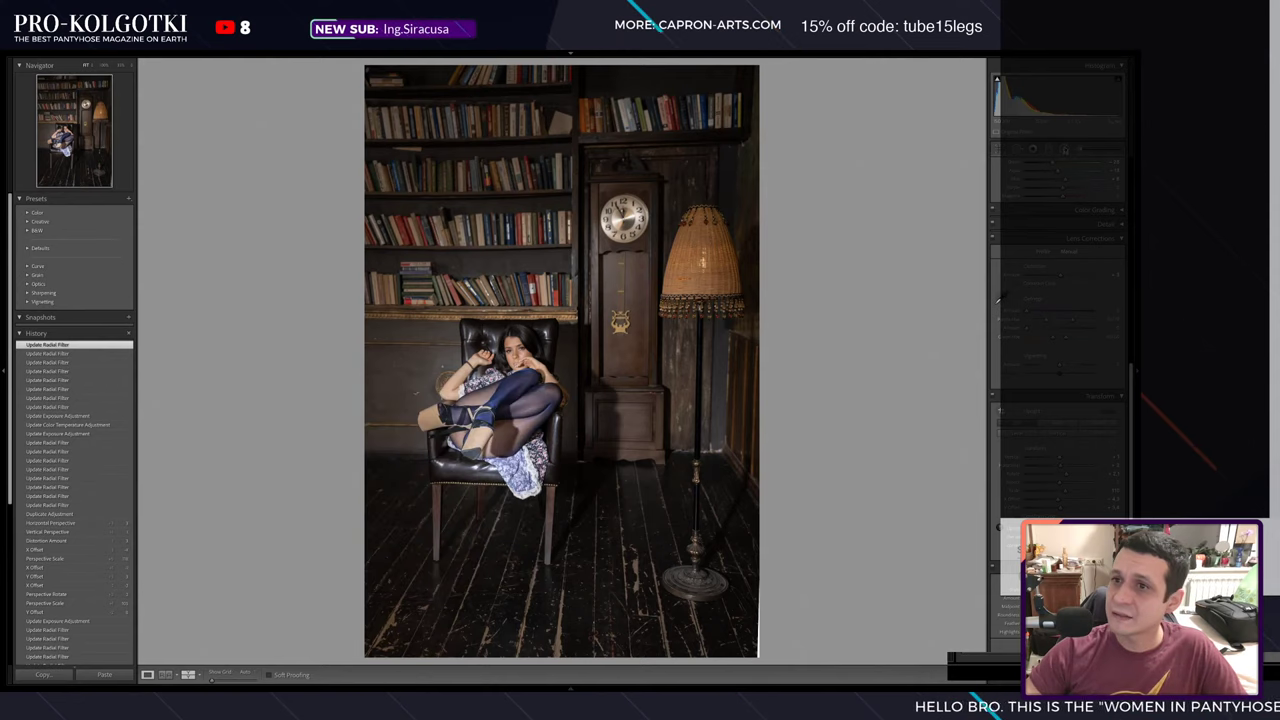
key("shift+m")
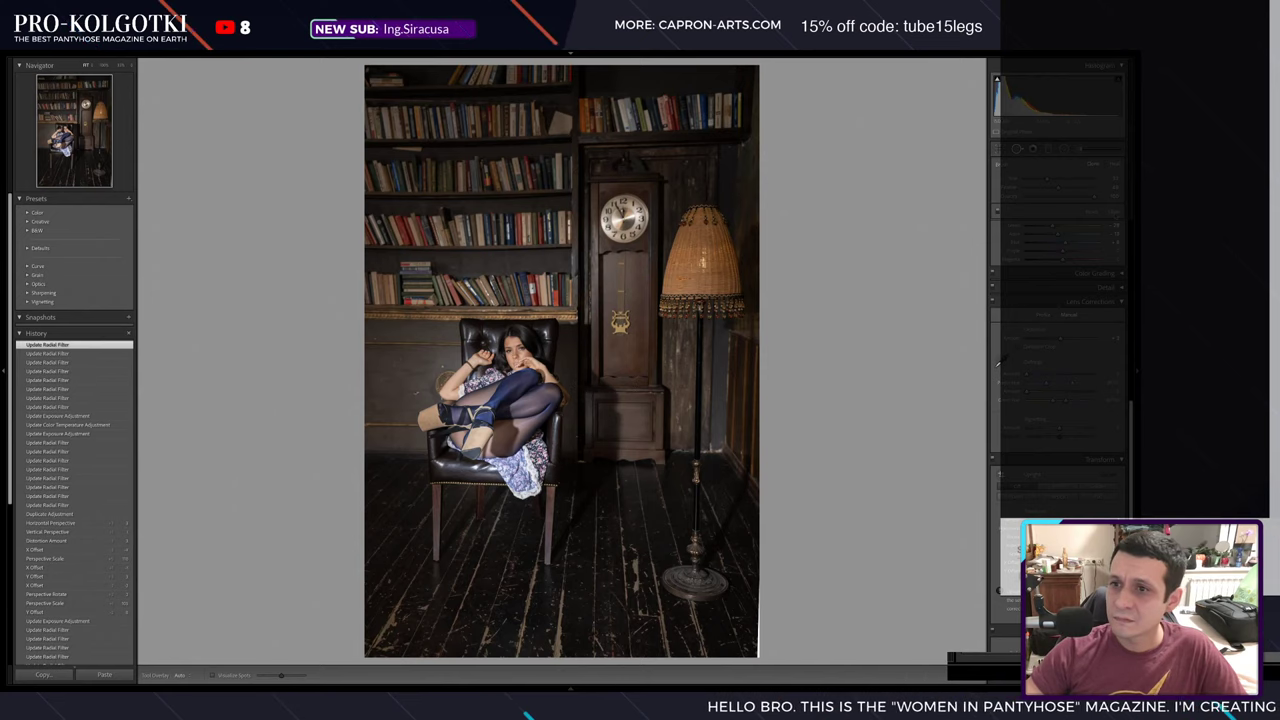
left_click(985, 265)
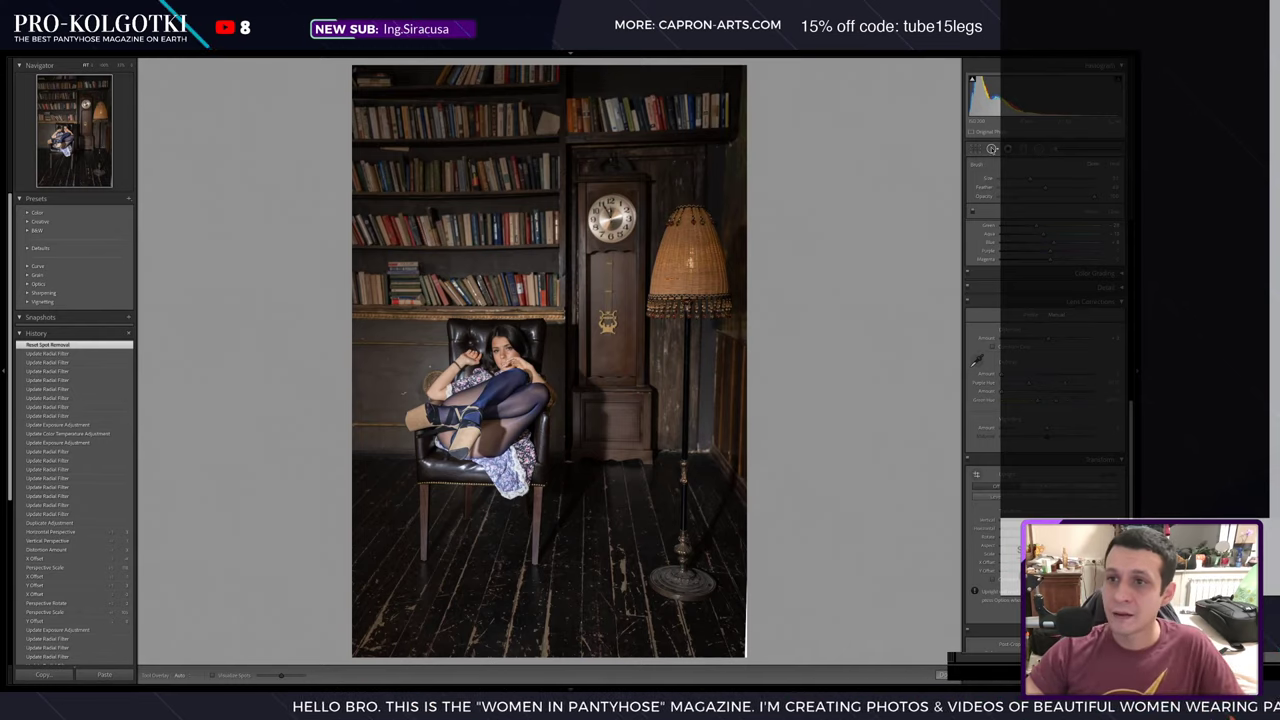
left_click(992, 148)
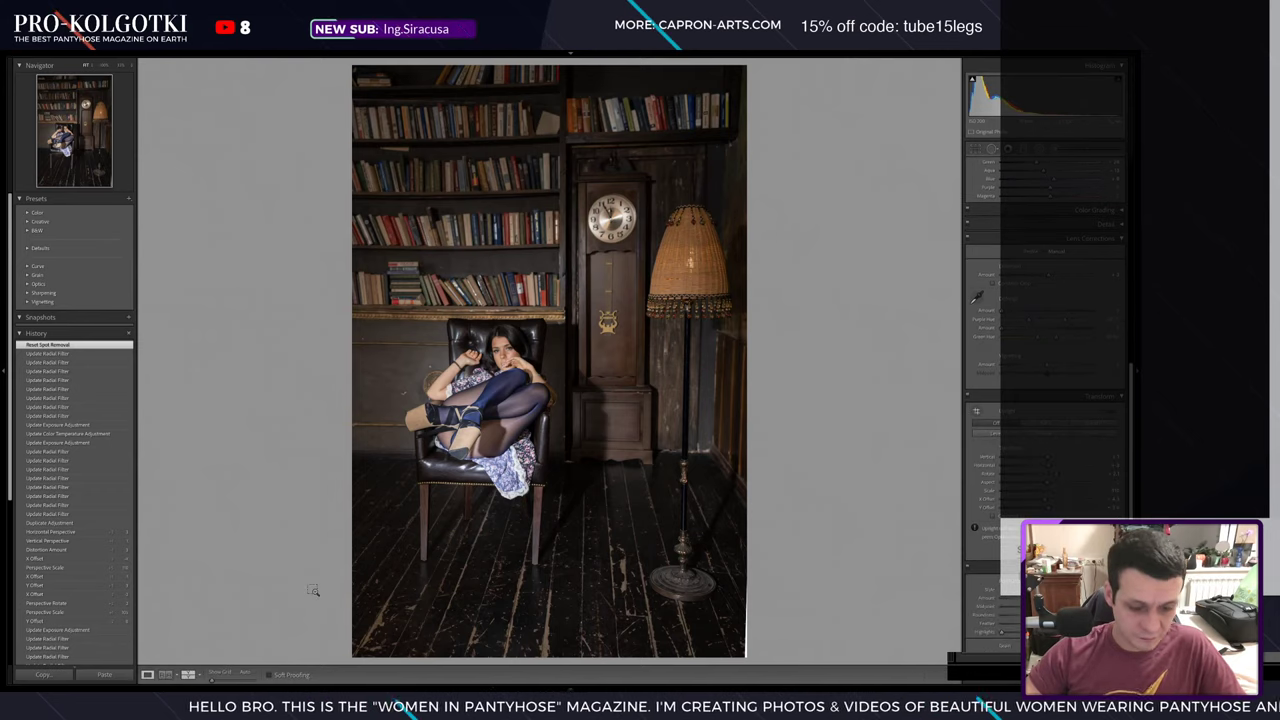
- Copy the chosen adjustments and paste them onto the next chair portrait
key("ctrl+shift+c")
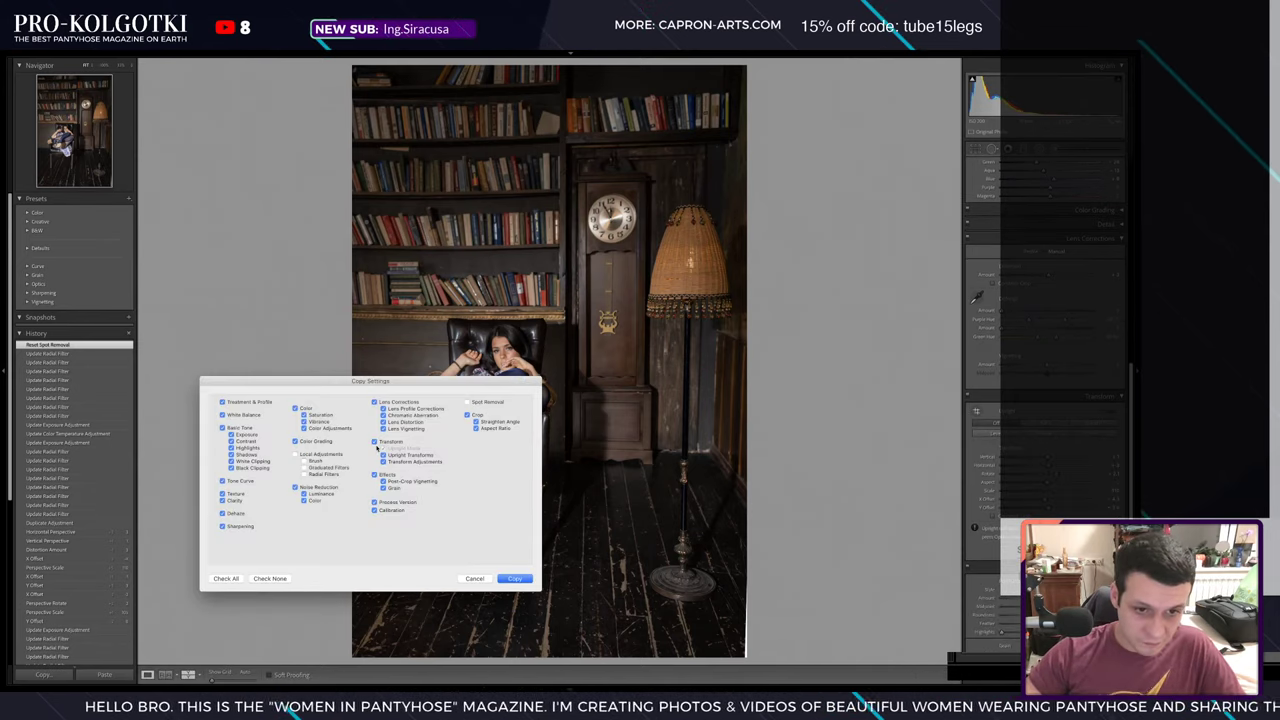
left_click(514, 578)
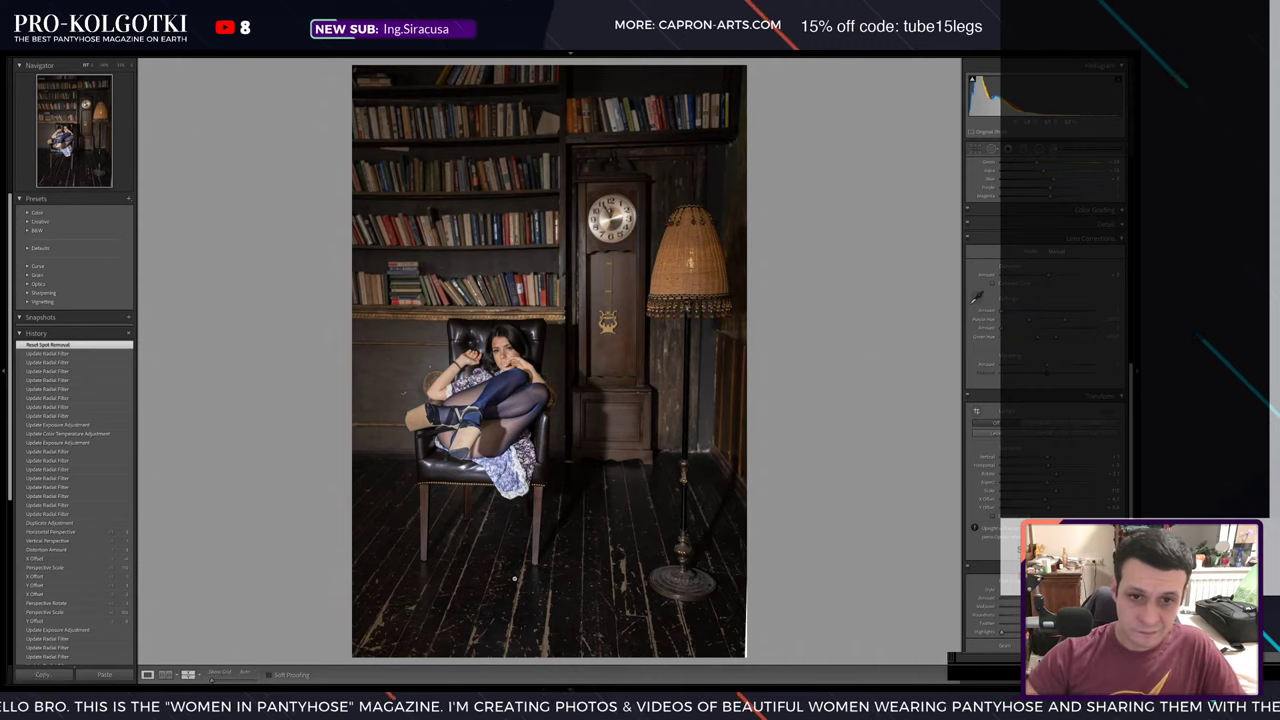
key("Right")
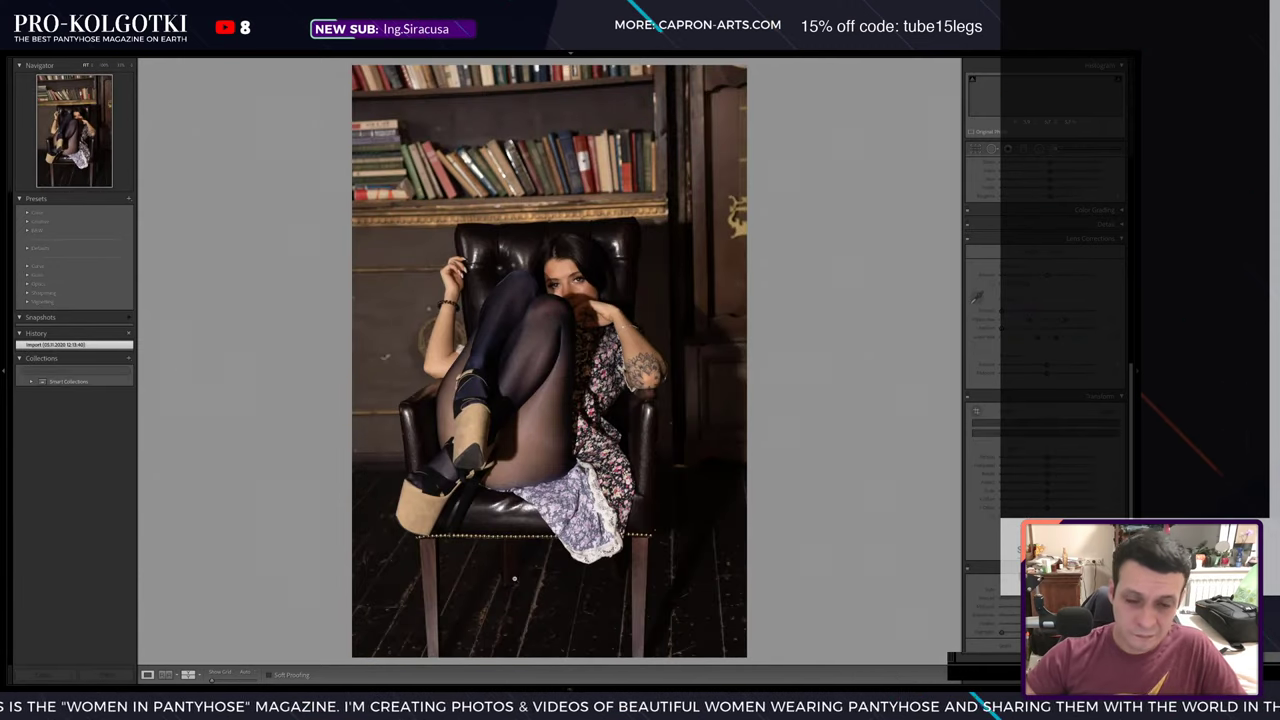
key("ctrl+shift+v")
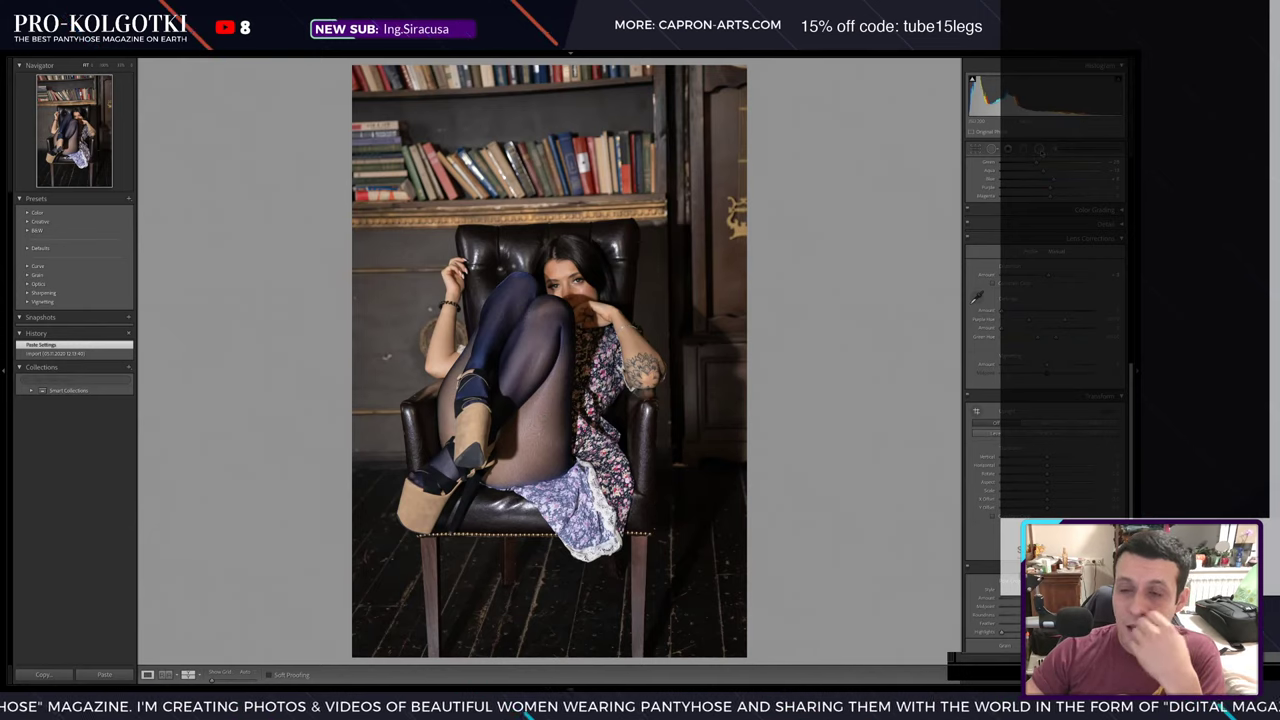
- Add an inverted radial filter around the seated model that darkens the surroundings and shifts Temp
key("shift+m")
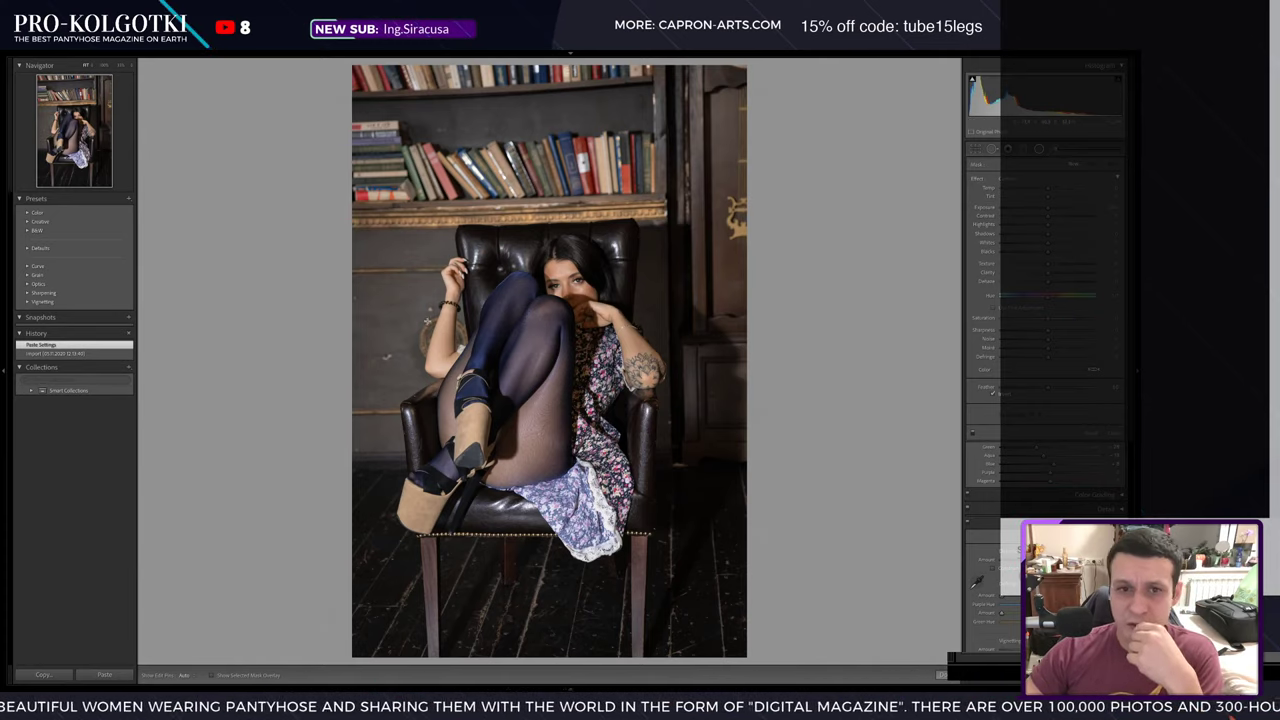
left_click_drag(462, 348, 703, 528)
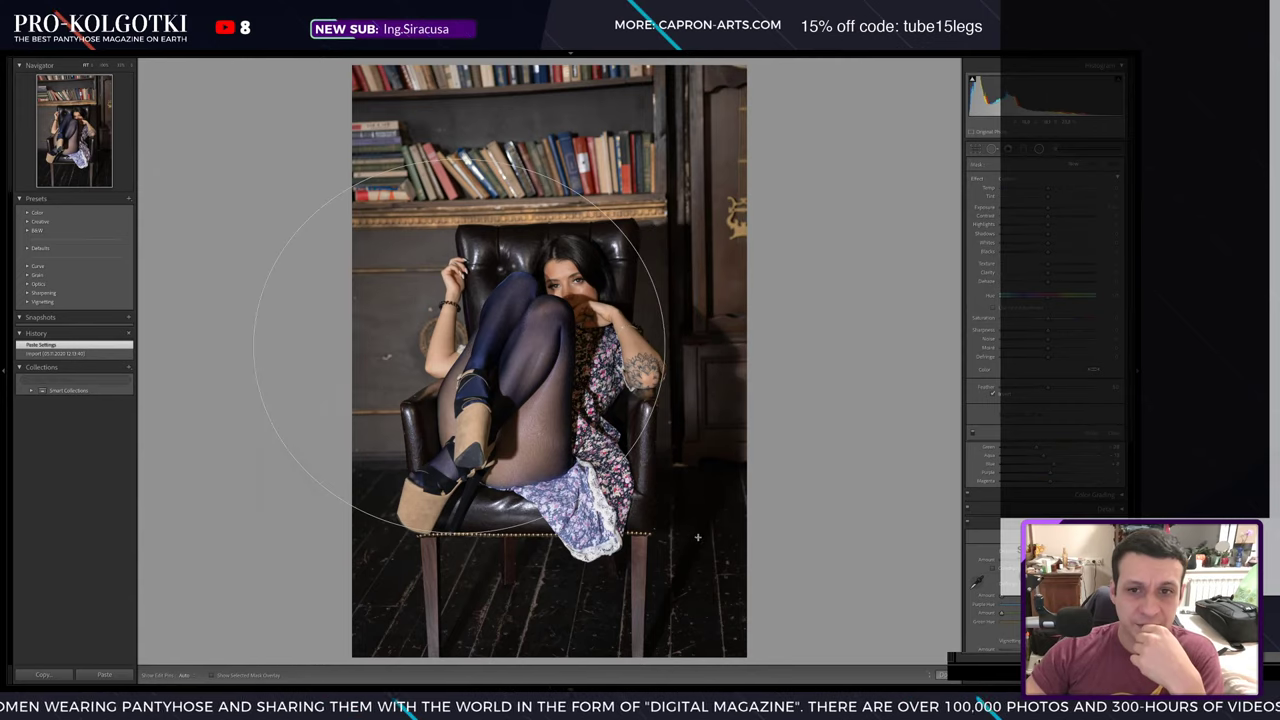
left_click_drag(460, 347, 594, 400)
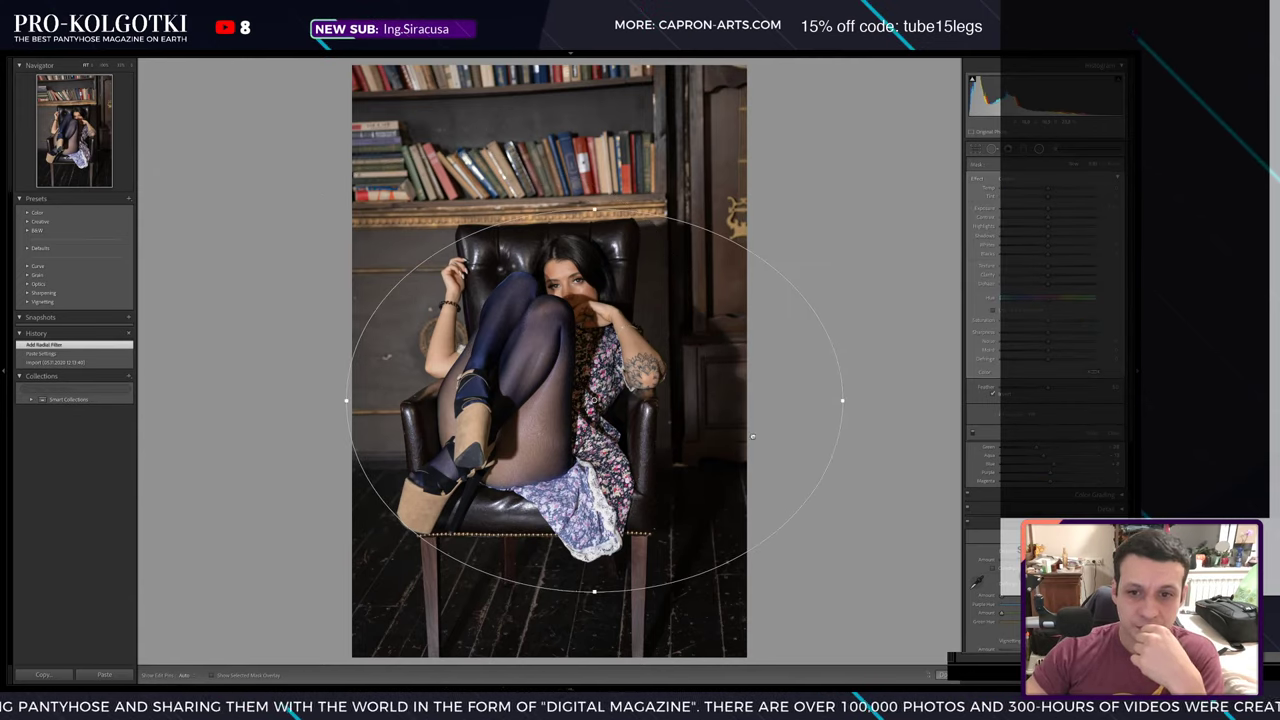
left_click_drag(842, 400, 760, 394)
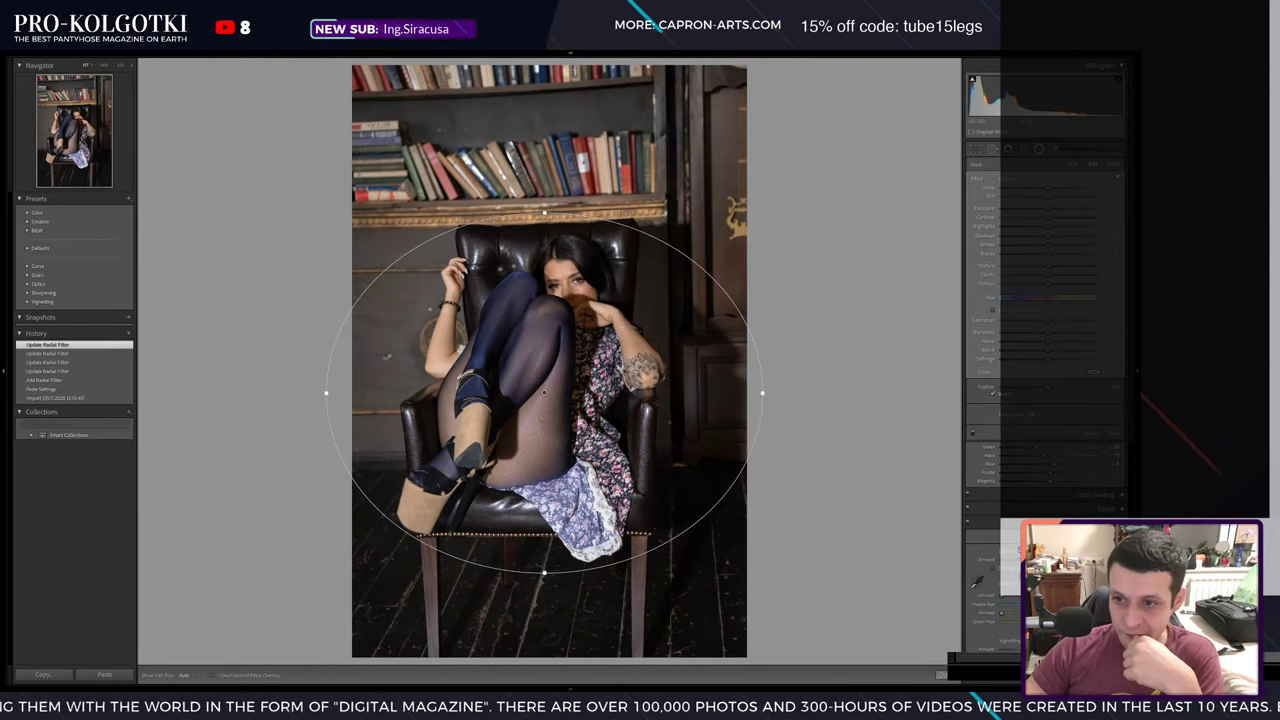
left_click(993, 396)
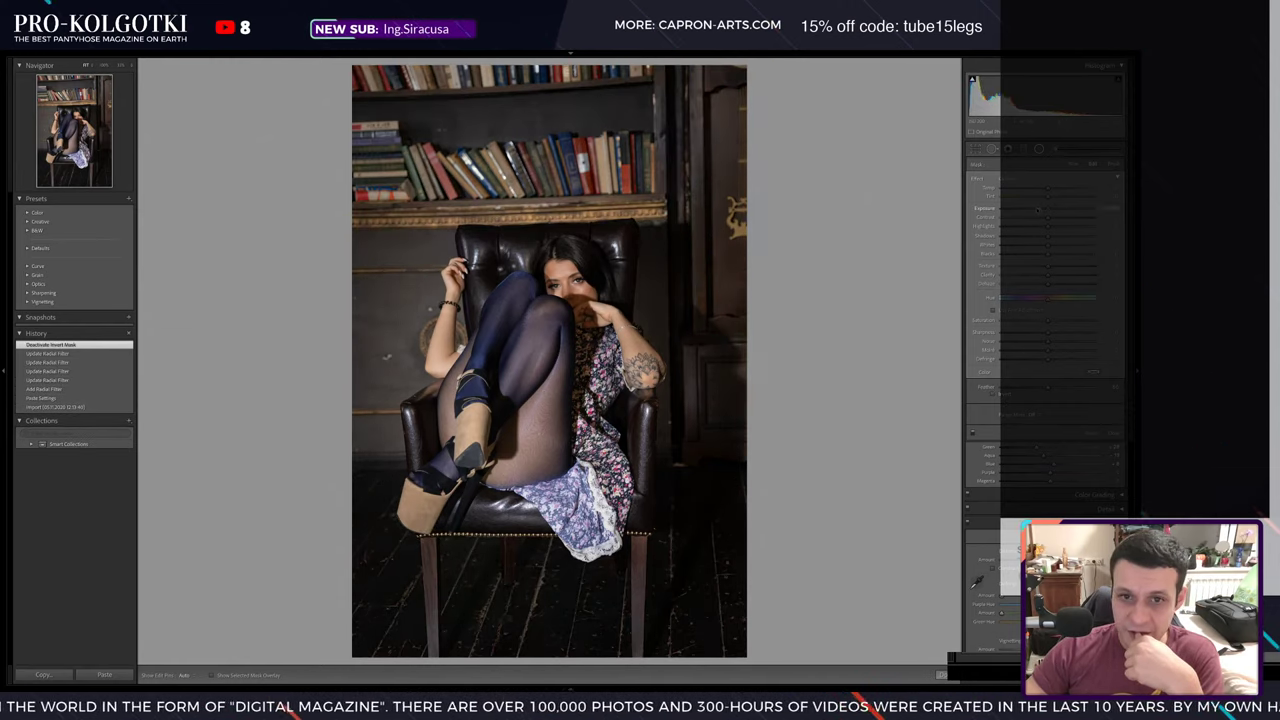
left_click(1036, 208)
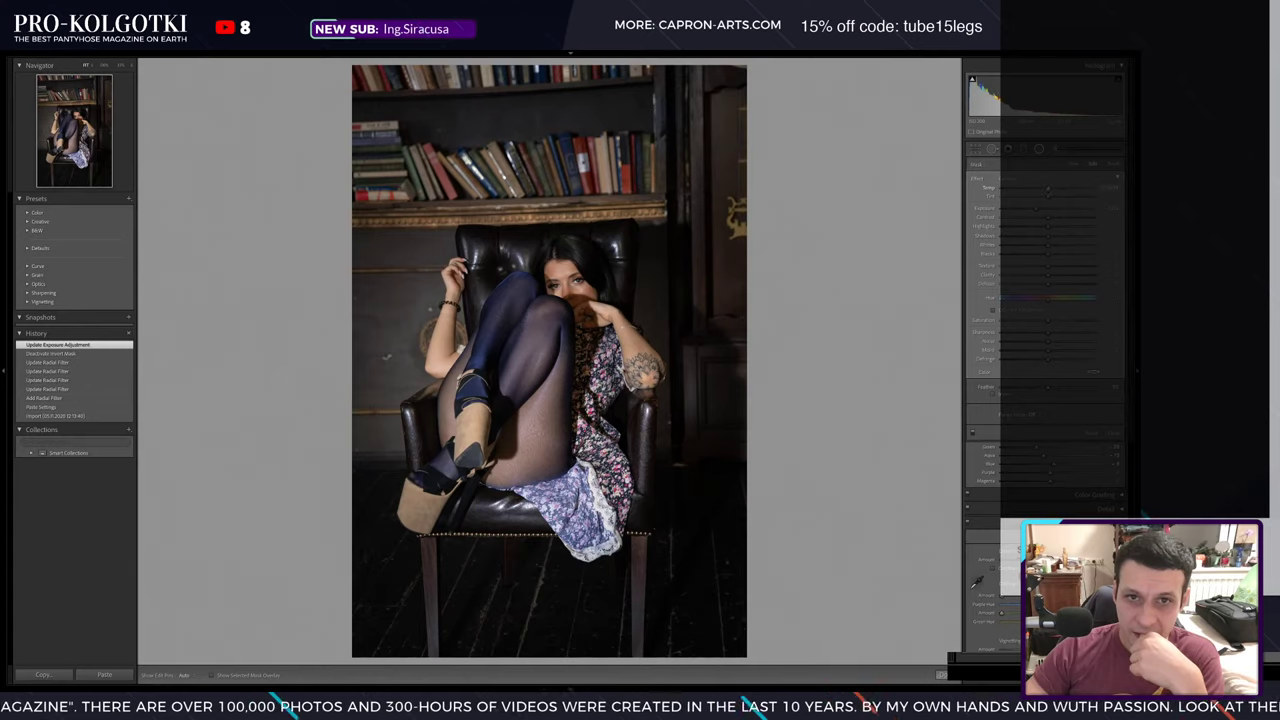
left_click(1044, 190)
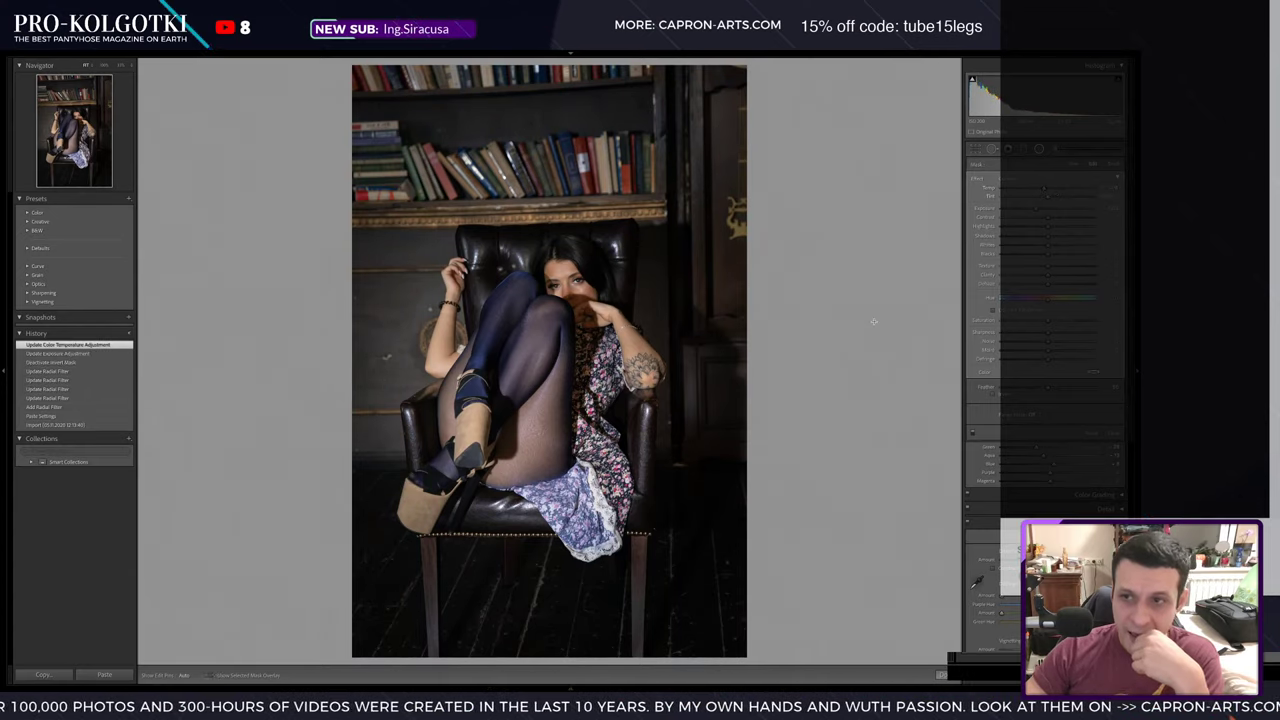
- Raise the global Exposure value in the Basic panel
scroll(1108, 240, "down", 3)
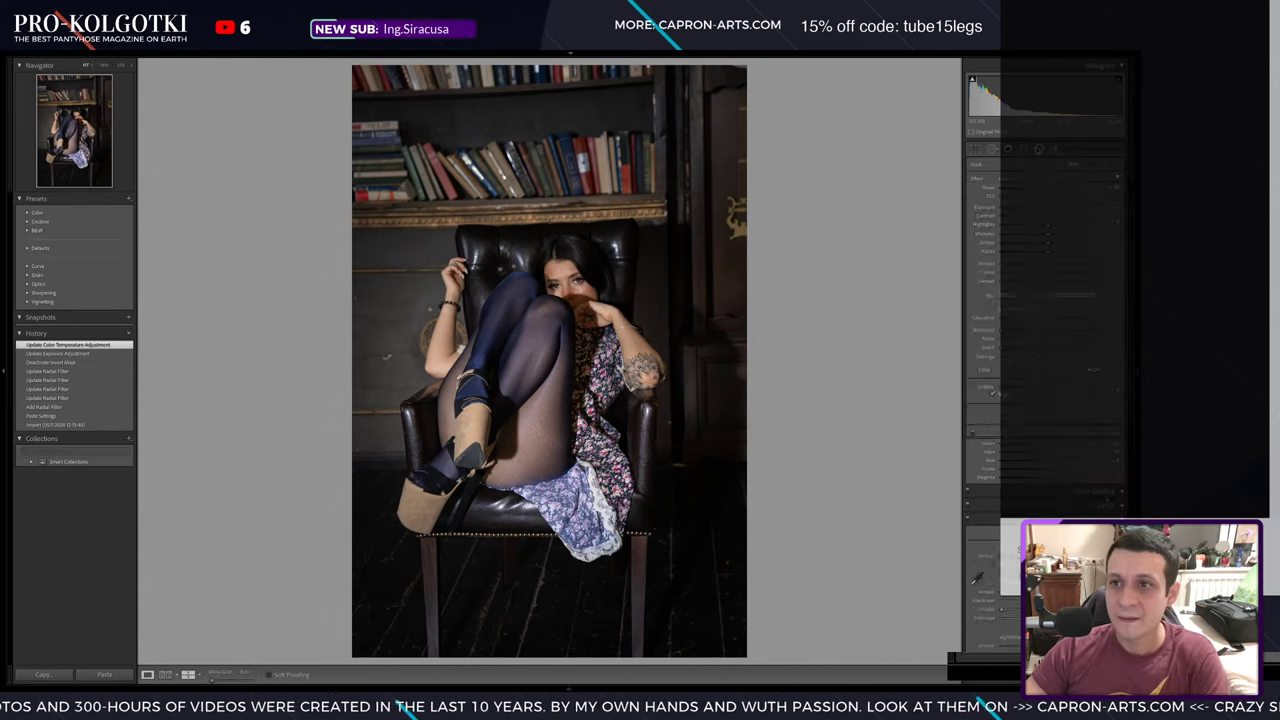
scroll(1108, 240, "down", 3)
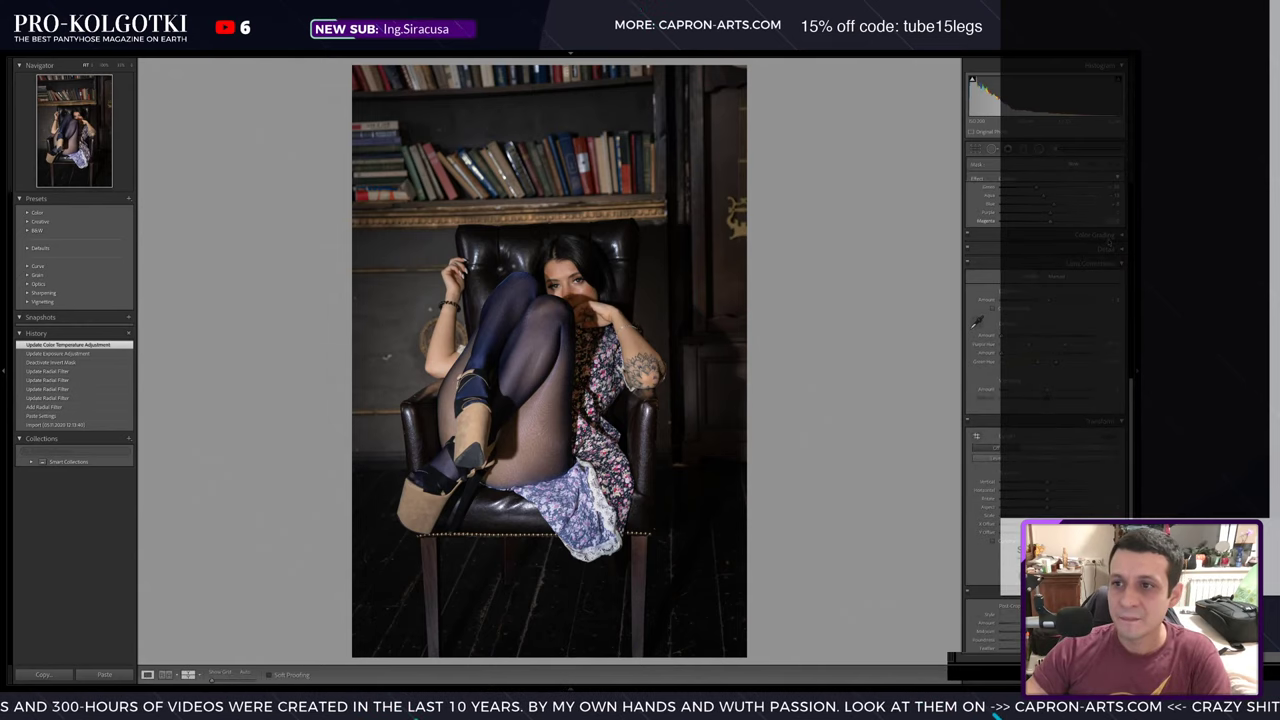
scroll(1123, 189, "up", 3)
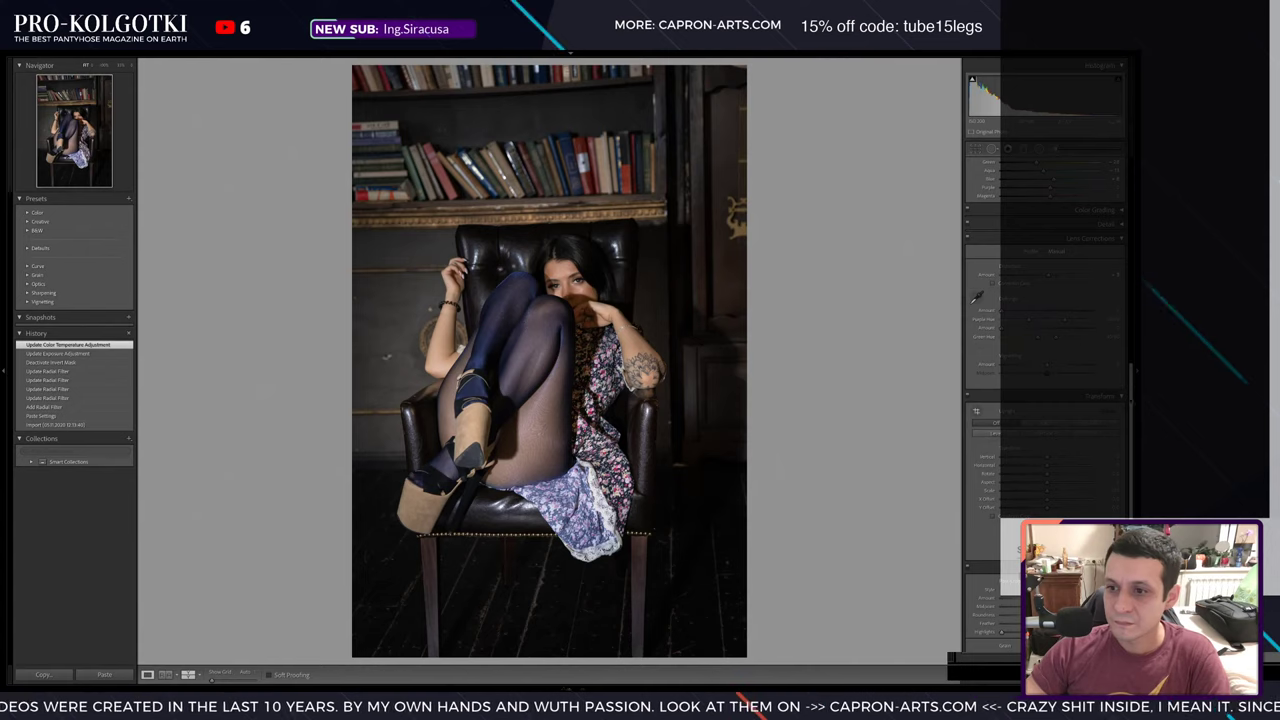
scroll(1137, 178, "up", 5)
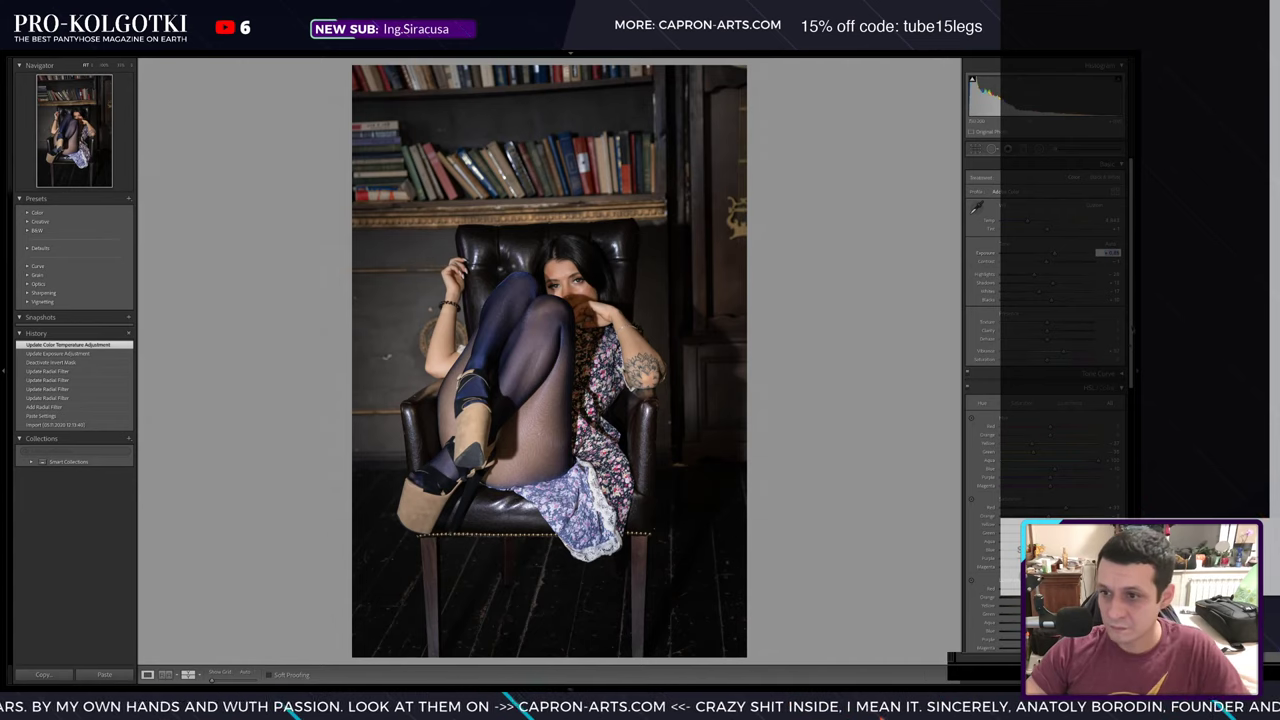
key("Return")
- Adjust the Transform Aspect slider and compare the result with the original side by side
scroll(1135, 392, "down", 10)
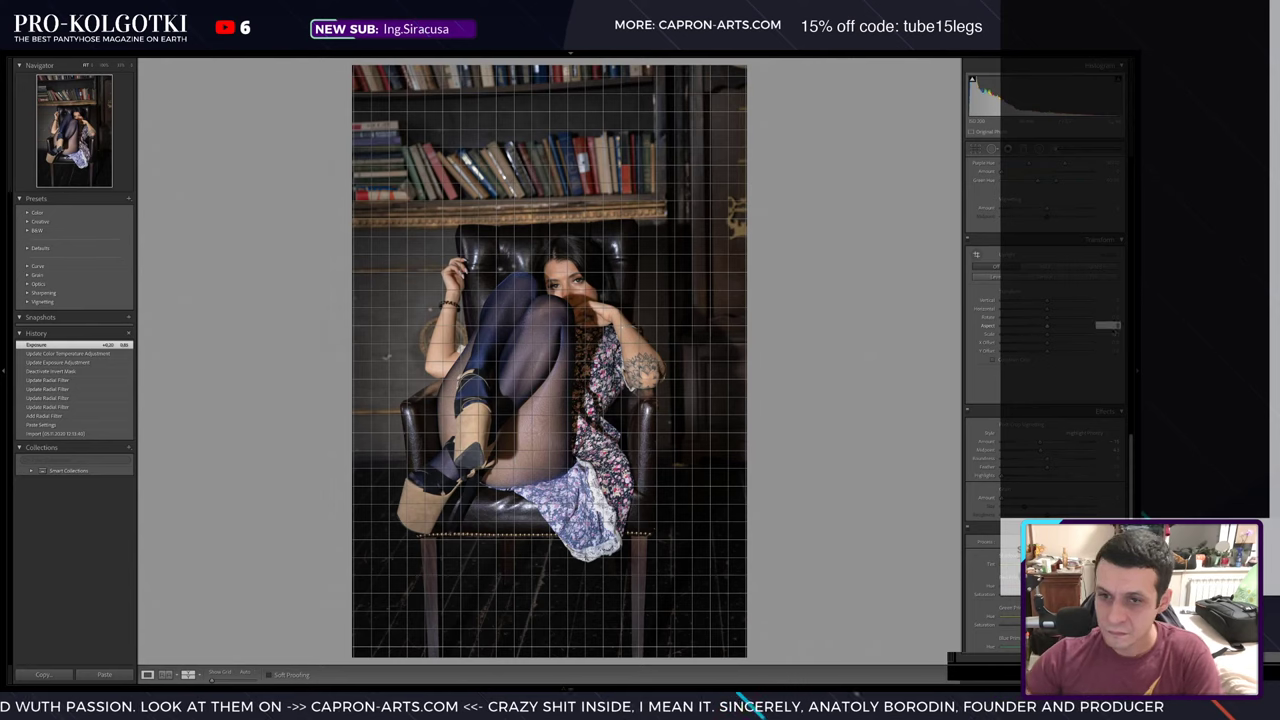
mouse_move(1113, 327)
left_mouse_down()
mouse_move(1046, 333)
mouse_move(1055, 318)
mouse_move(1115, 343)
mouse_move(1110, 333)
left_mouse_up()
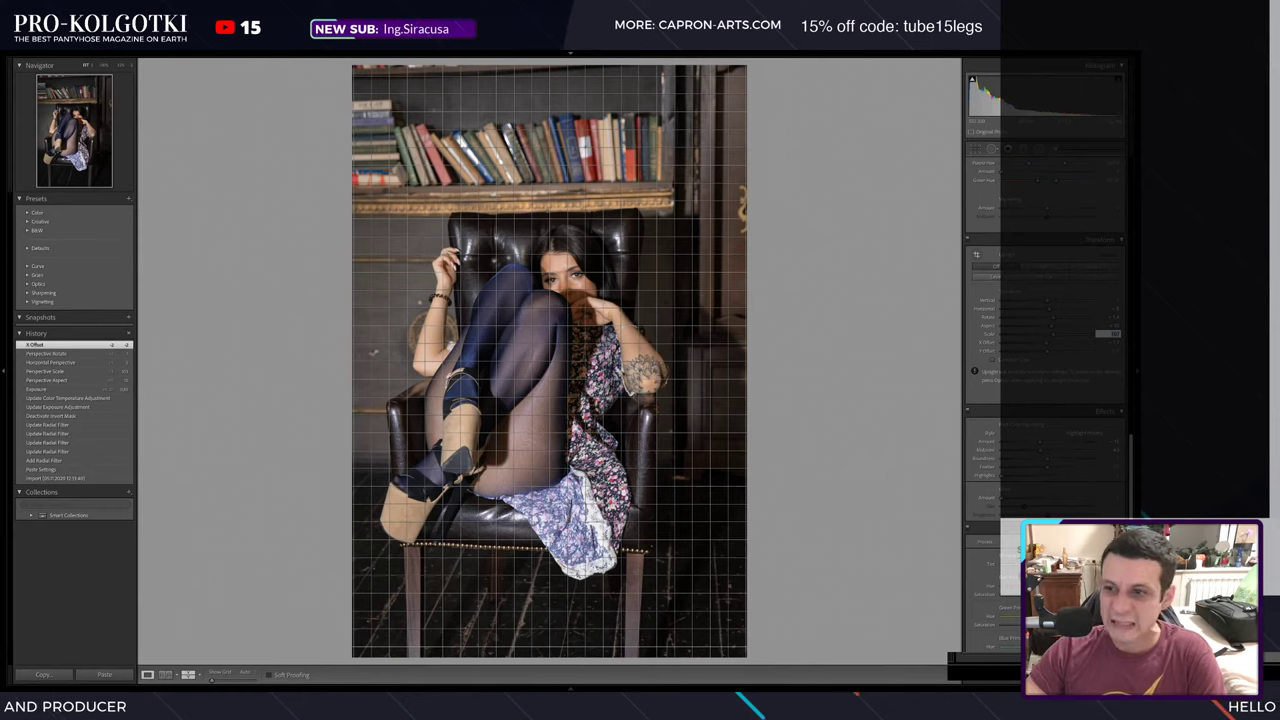
key("backslash")
key("backslash")
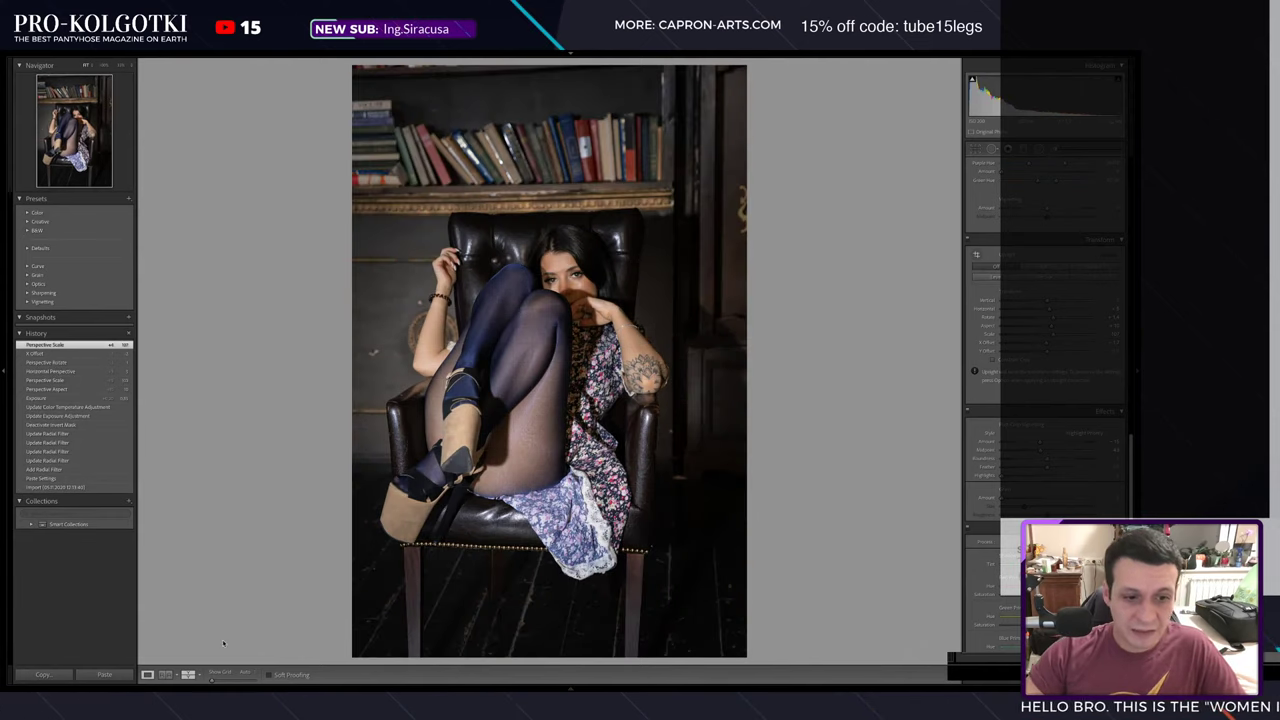
left_click(188, 675)
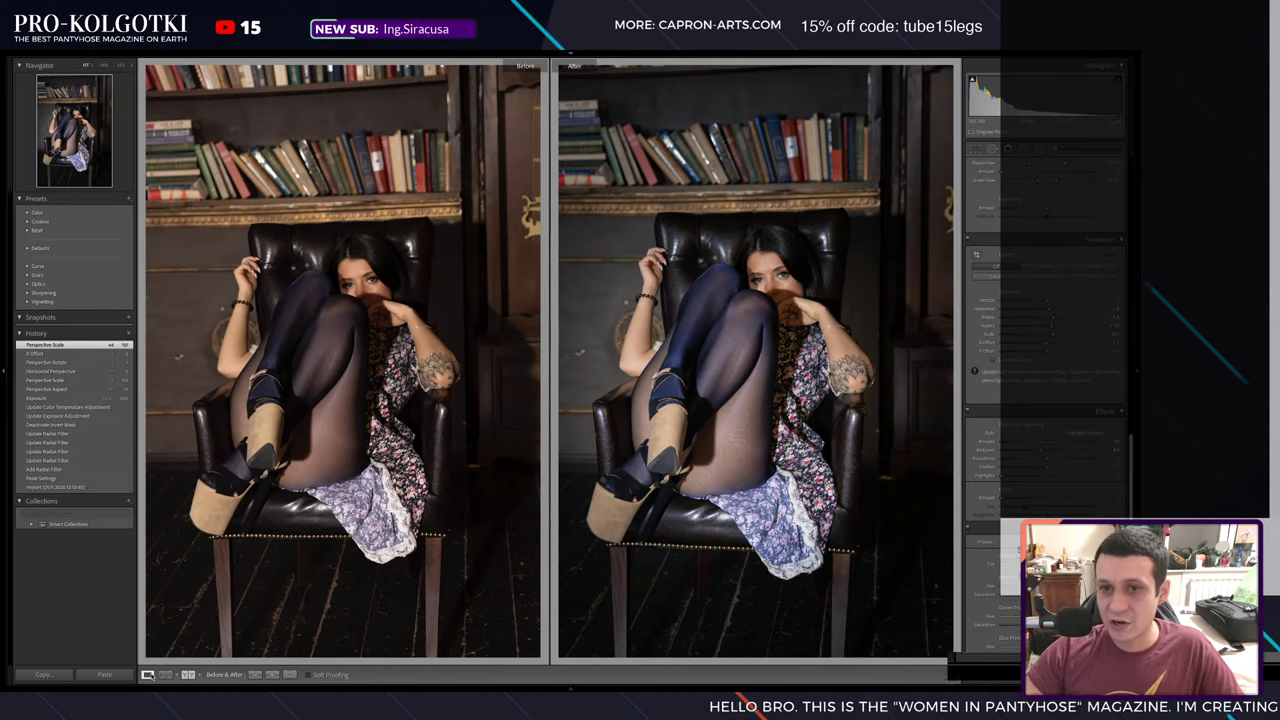
- Add a rotated radial filter over the woman's face that lifts Shadows and adjusts Temp
key("y")
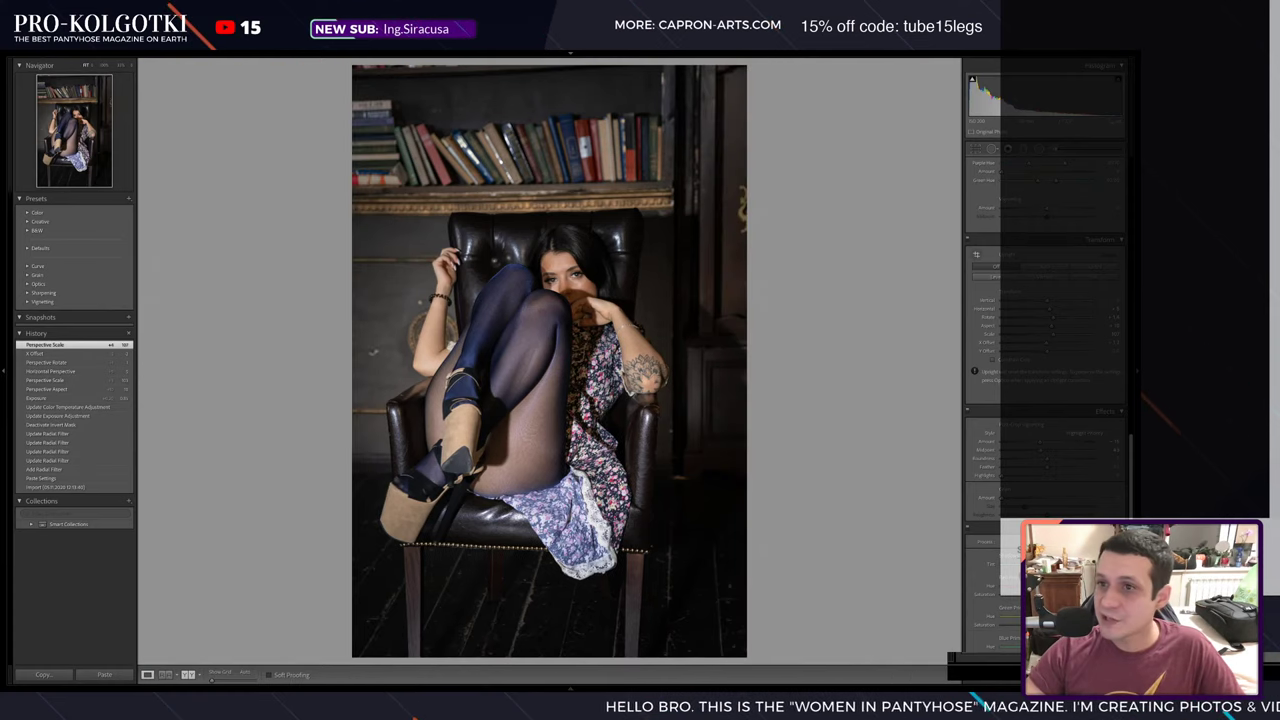
key("shift+m")
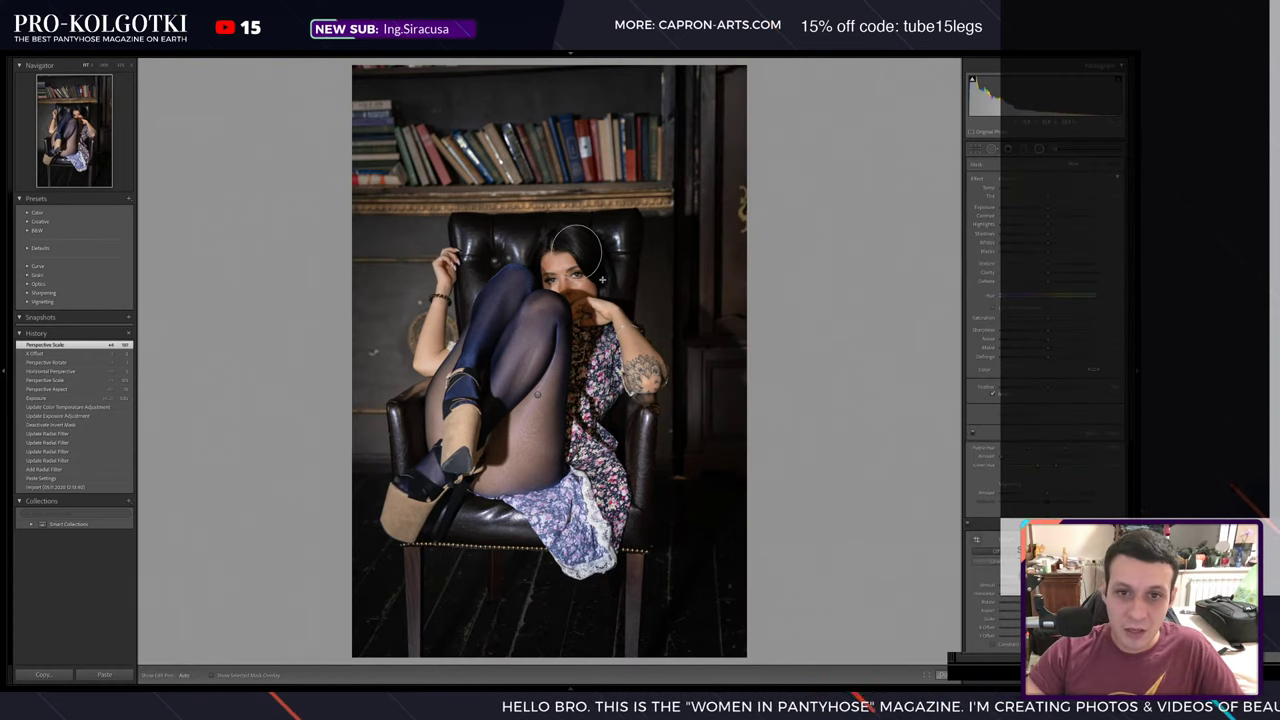
left_click_drag(603, 280, 630, 281)
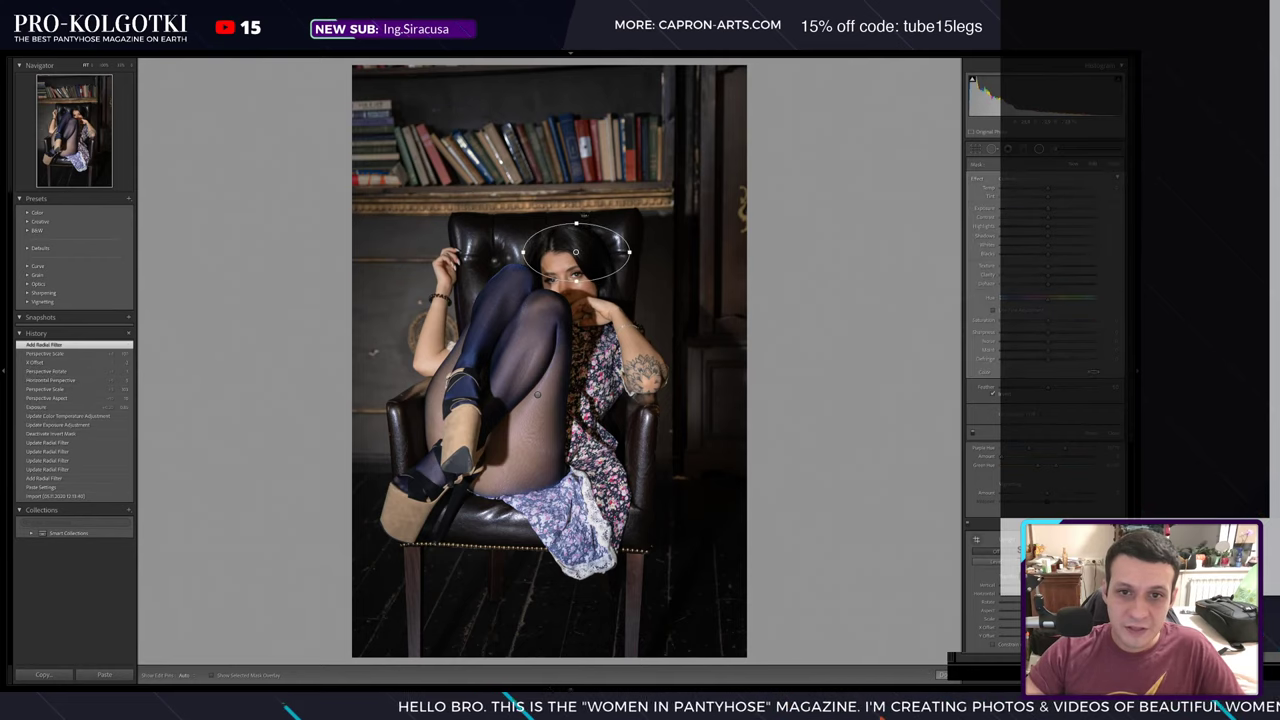
left_click_drag(583, 216, 610, 238)
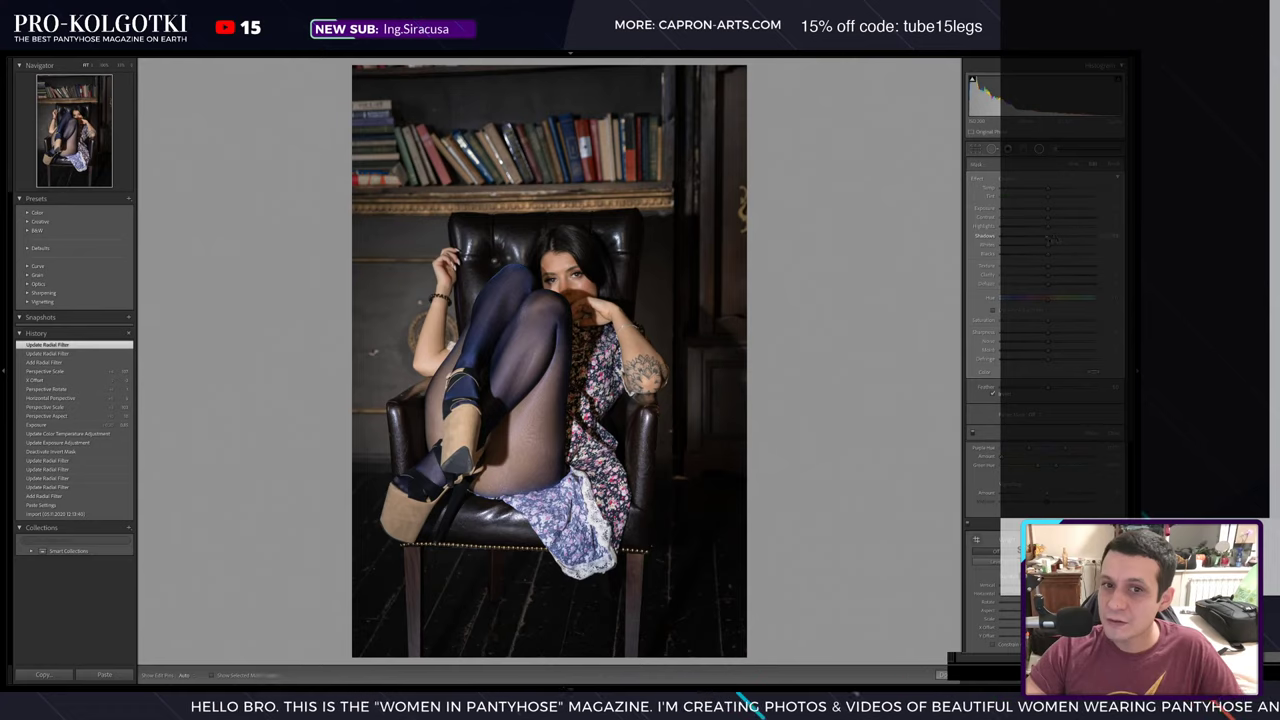
left_click_drag(1058, 237, 1054, 207)
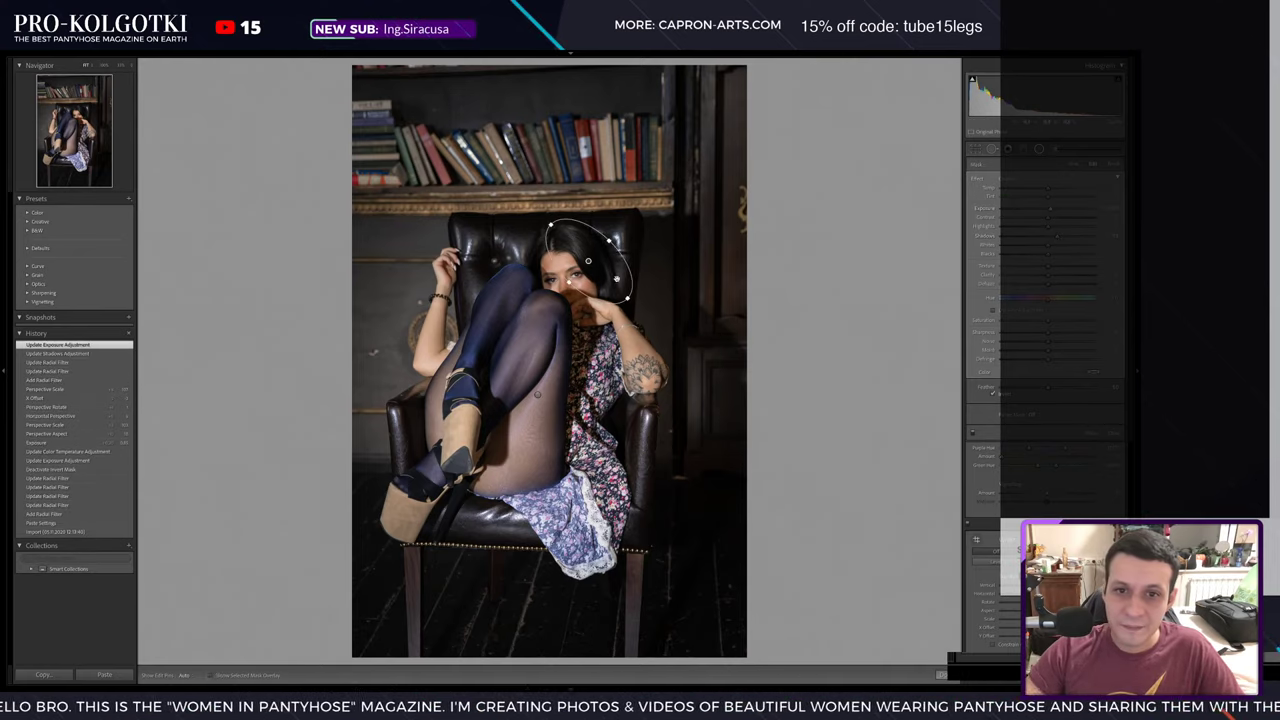
left_click_drag(631, 268, 624, 270)
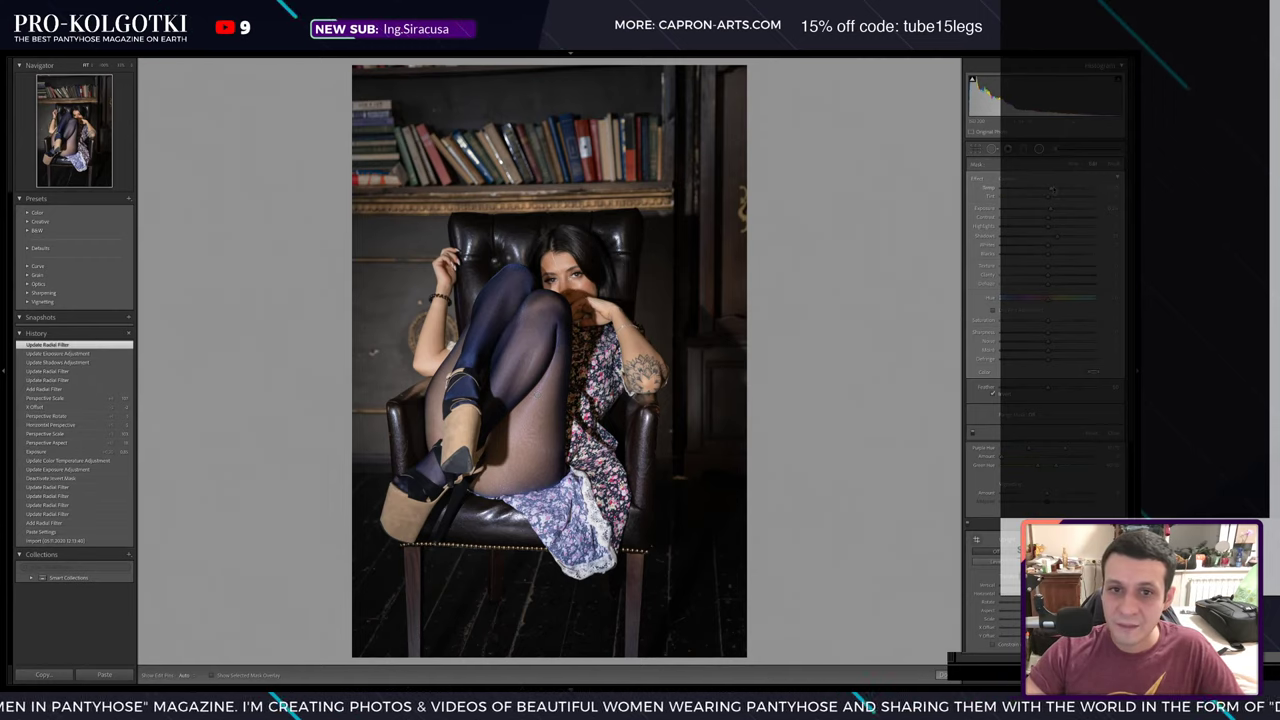
left_click_drag(1052, 188, 1053, 188)
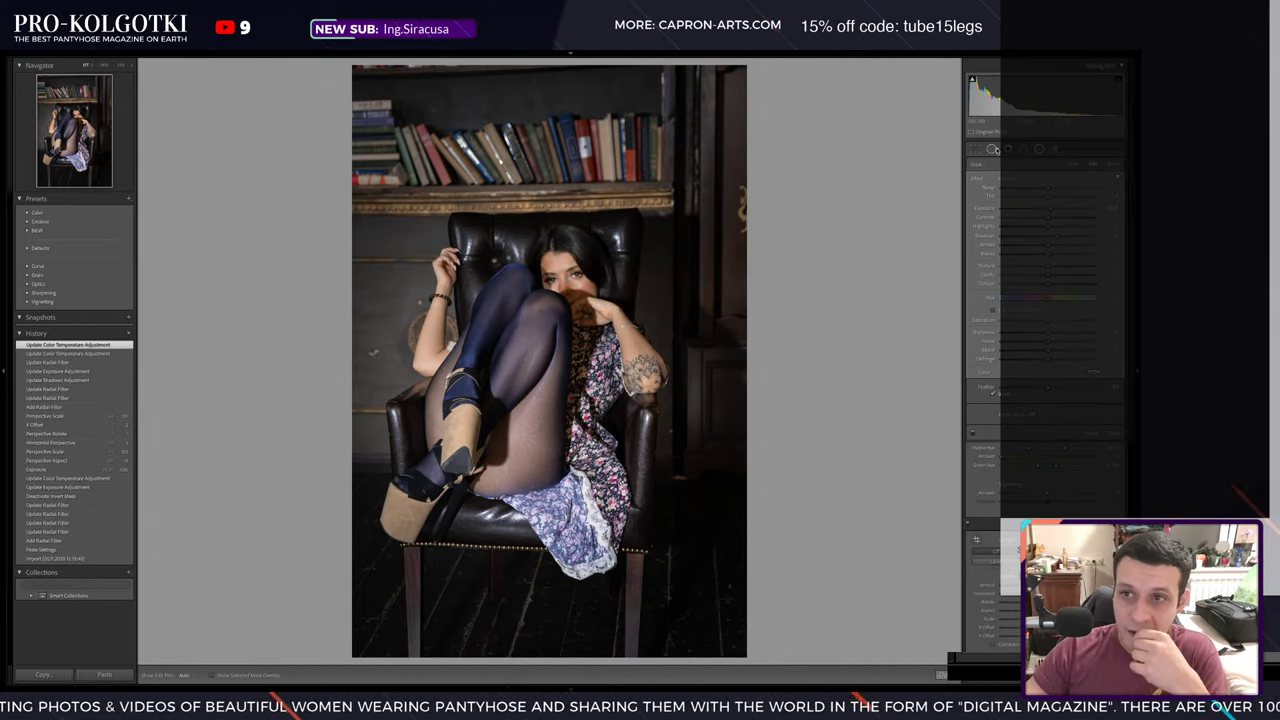
- Heal three small background blemishes with Spot Removal, including two on the wall
left_click(993, 149)
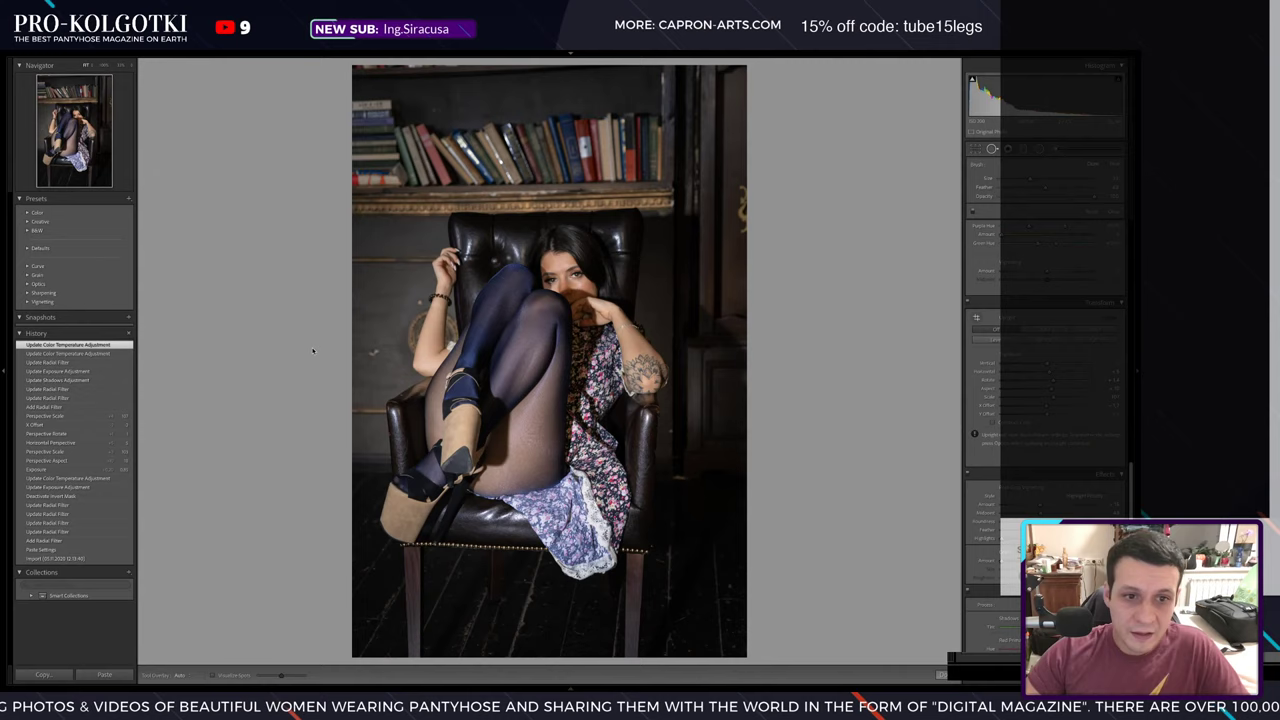
left_click(371, 353)
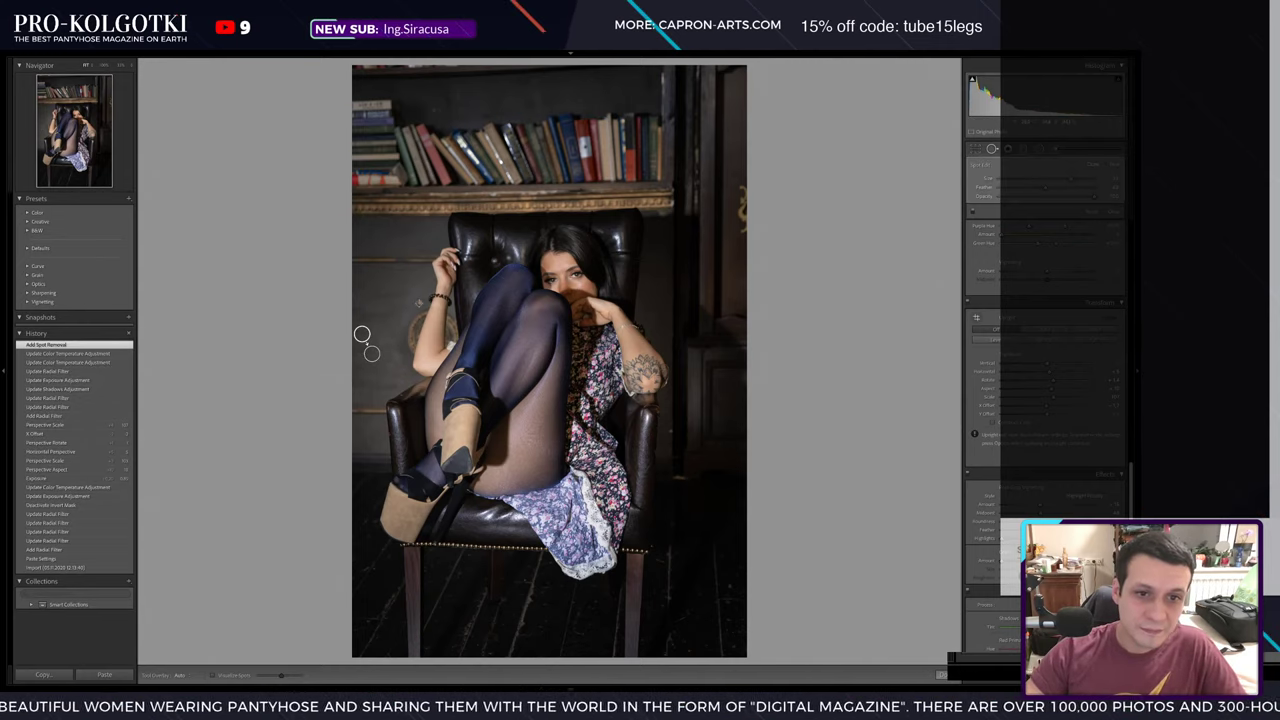
left_click(418, 303)
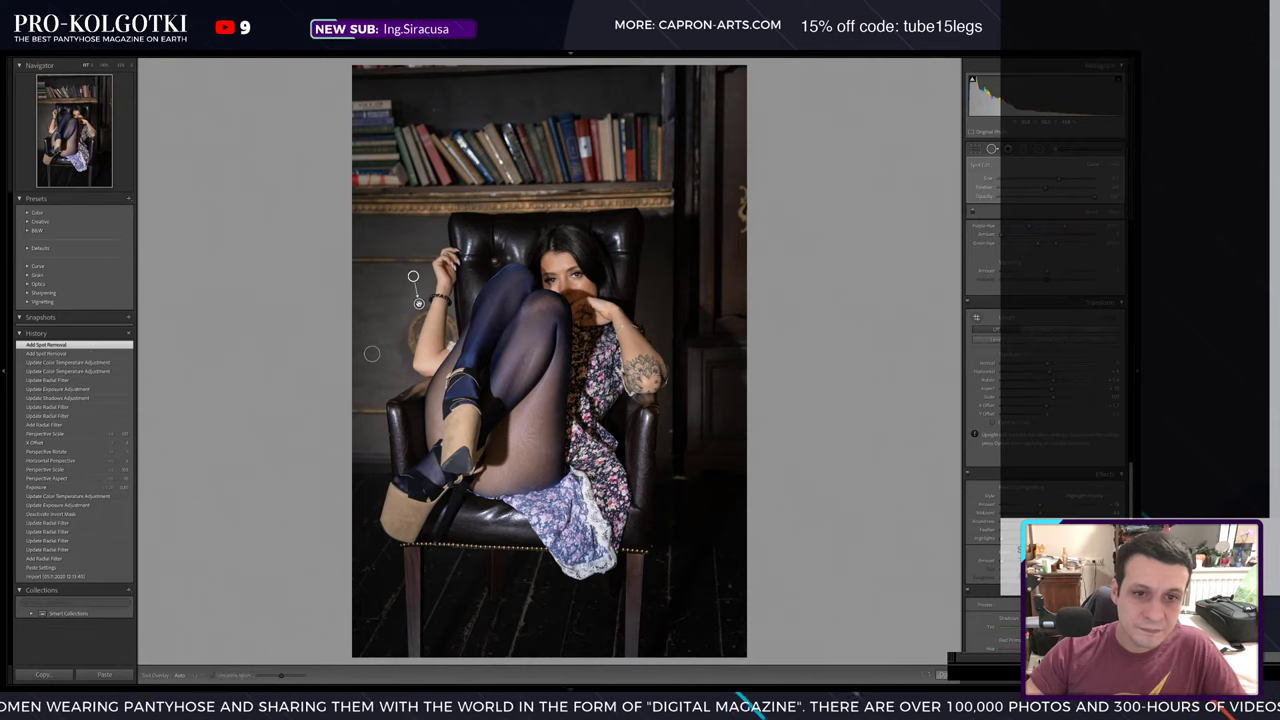
left_click(728, 585)
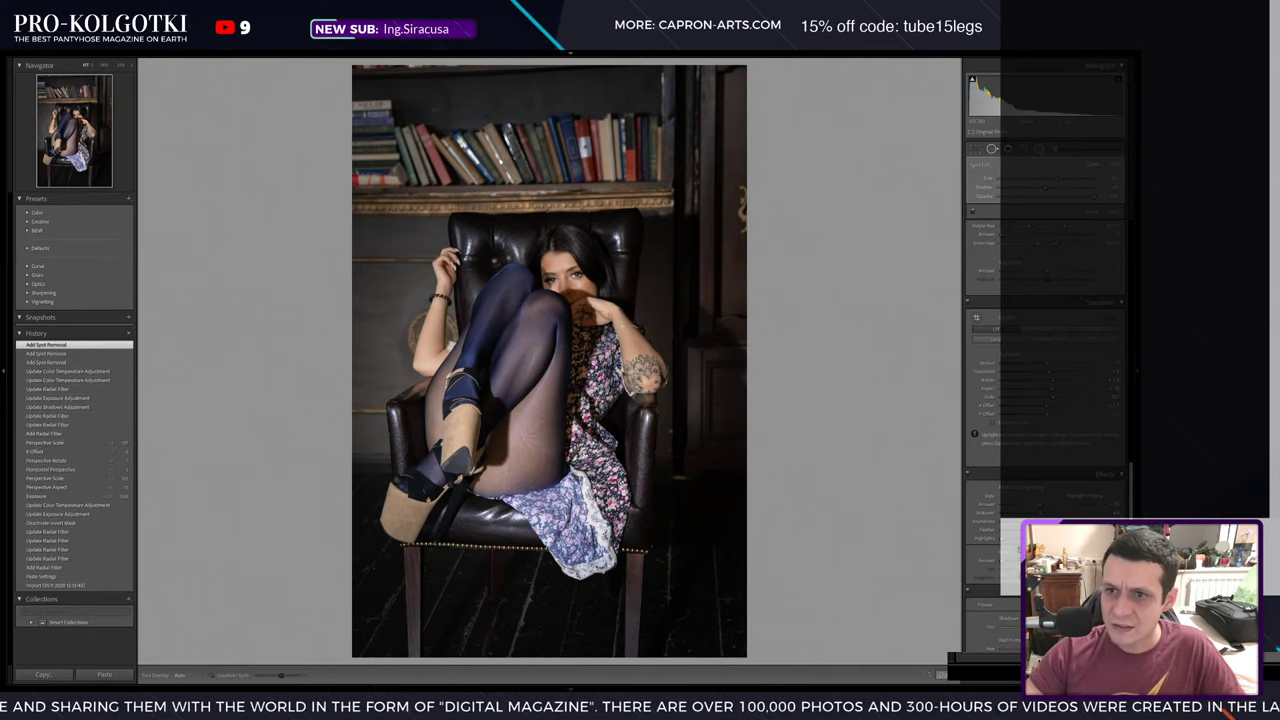
key("shift+m")
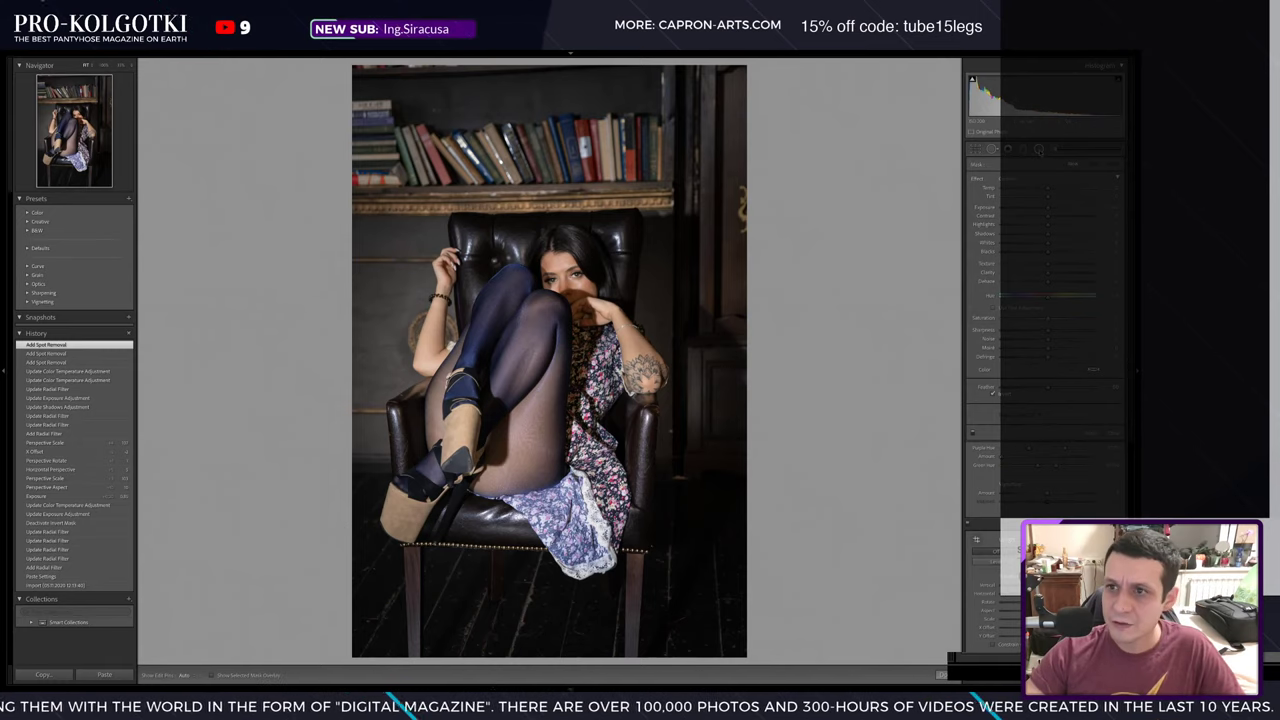
key("shift+m")
- Check Before/After, copy this photo's edit settings, and move to the next portrait
left_click(188, 676)
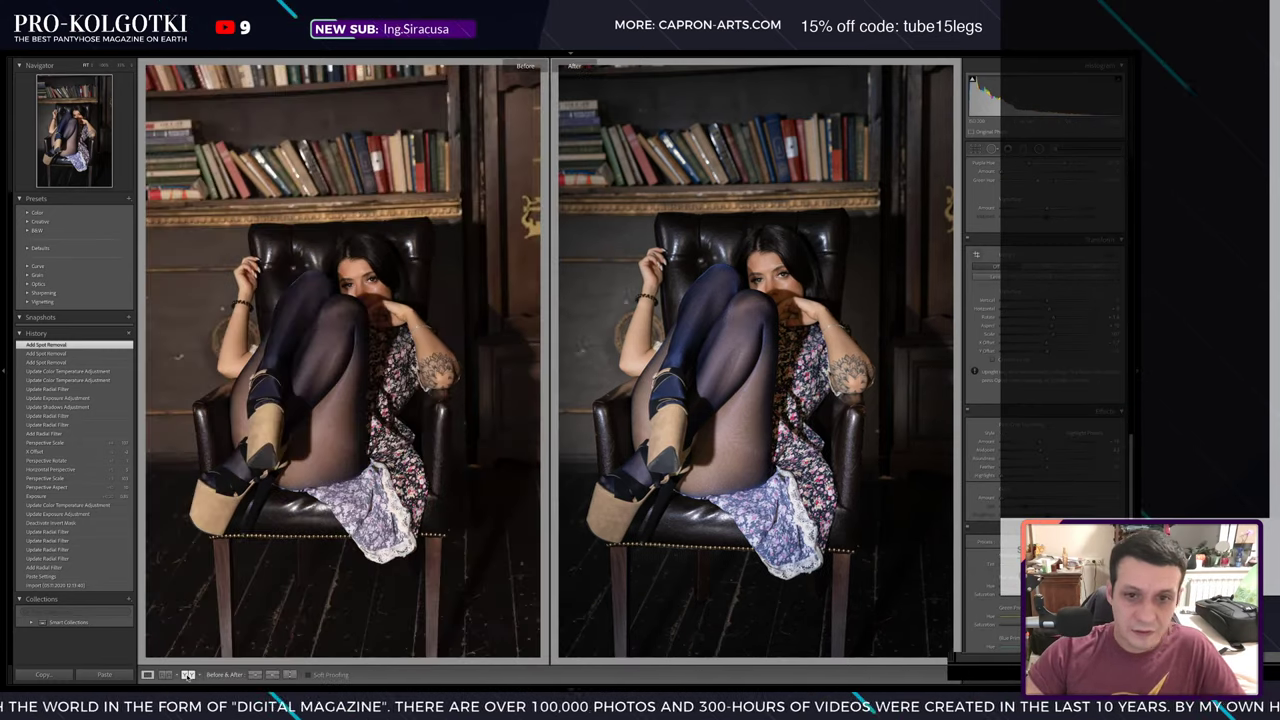
left_click(148, 675)
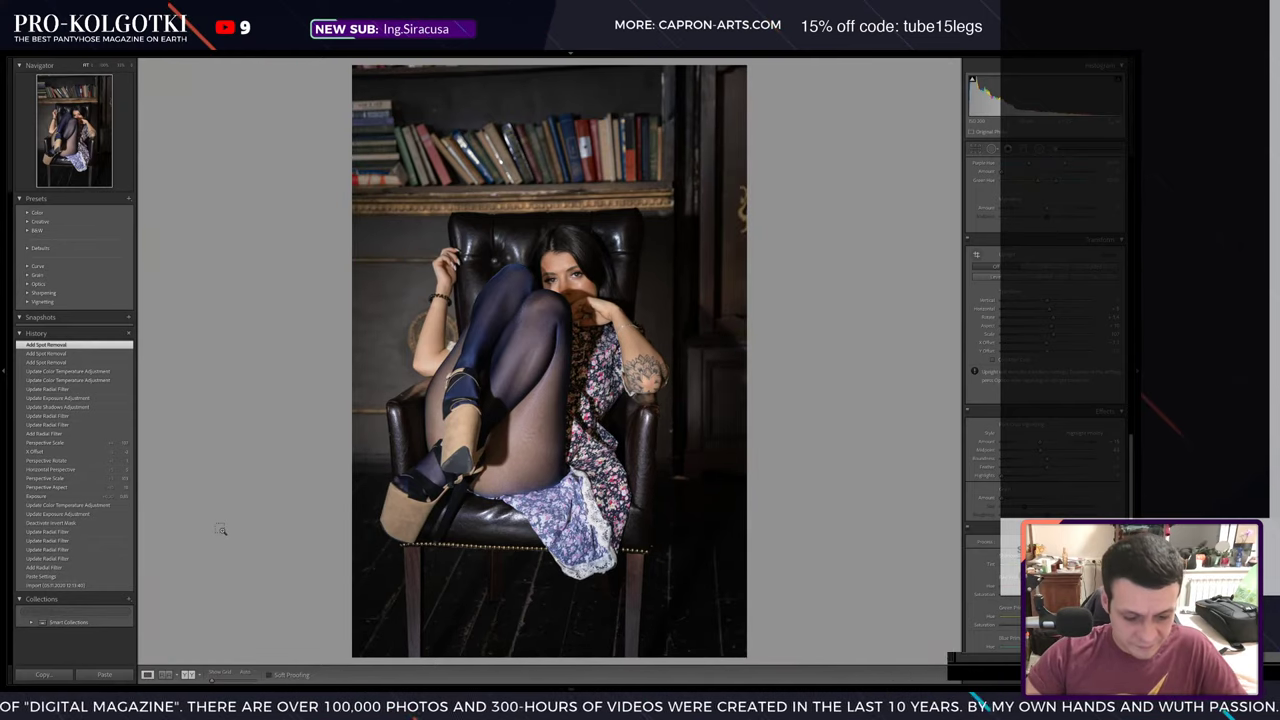
key("ctrl+shift+c")
key("Return")
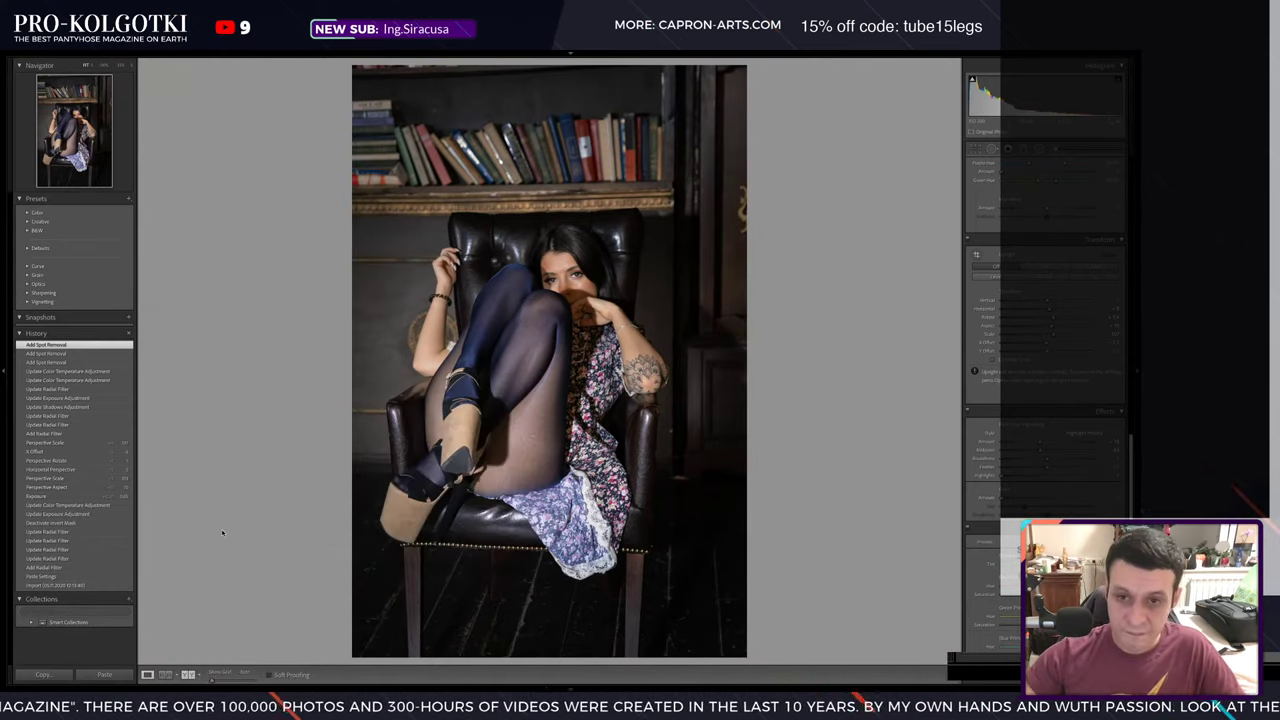
key("Right")
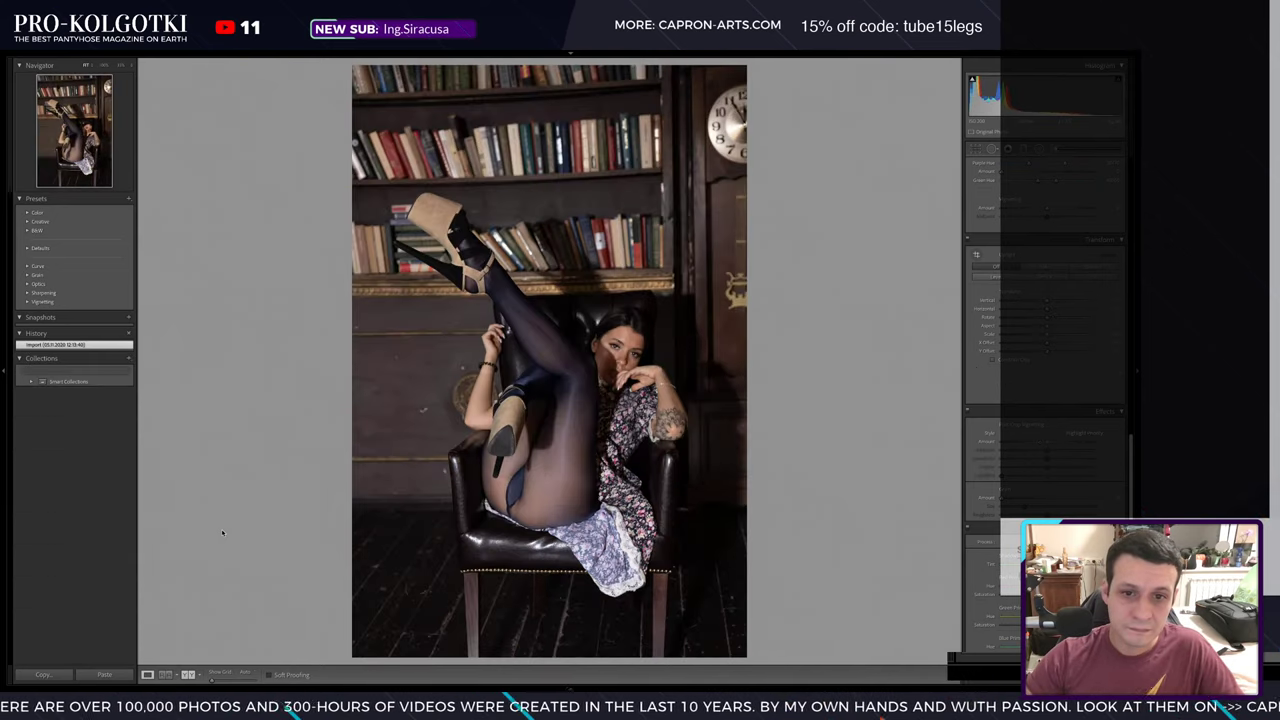
- Paste the copied settings onto the raised-leg portrait and toggle its radial filters off and on to check them
key("ctrl+shift+v")
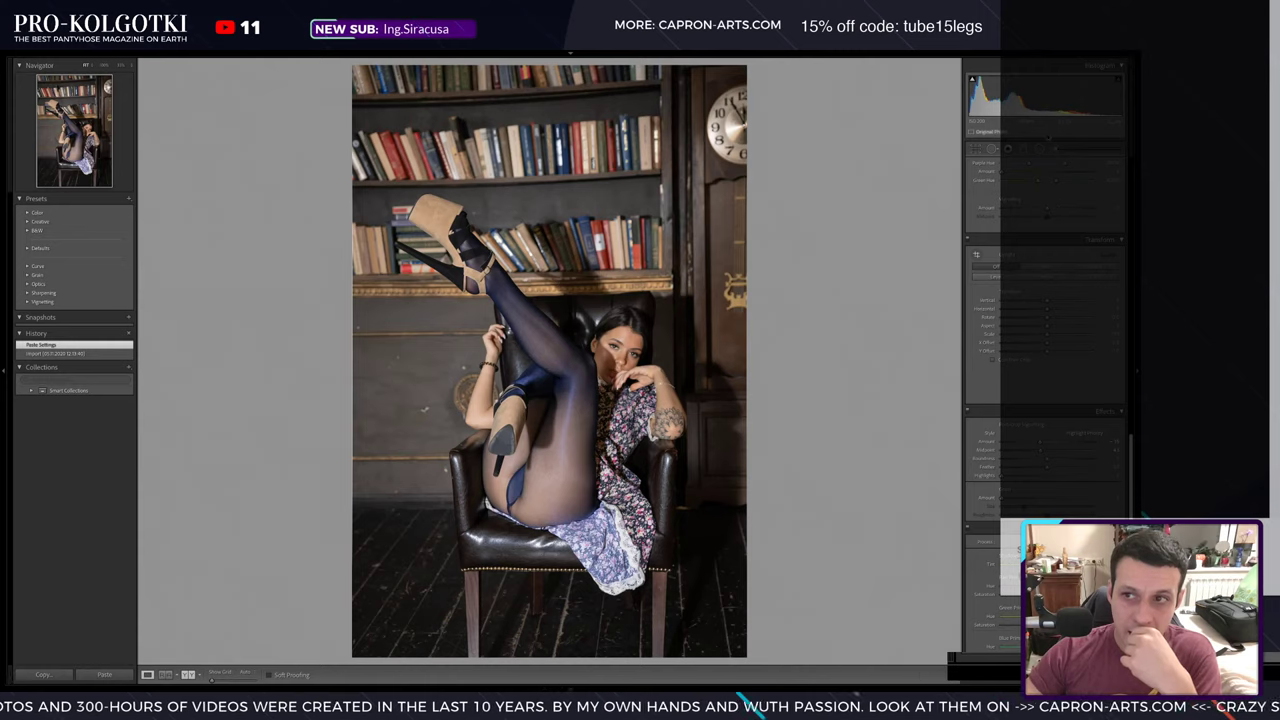
scroll(1045, 300, "up", 5)
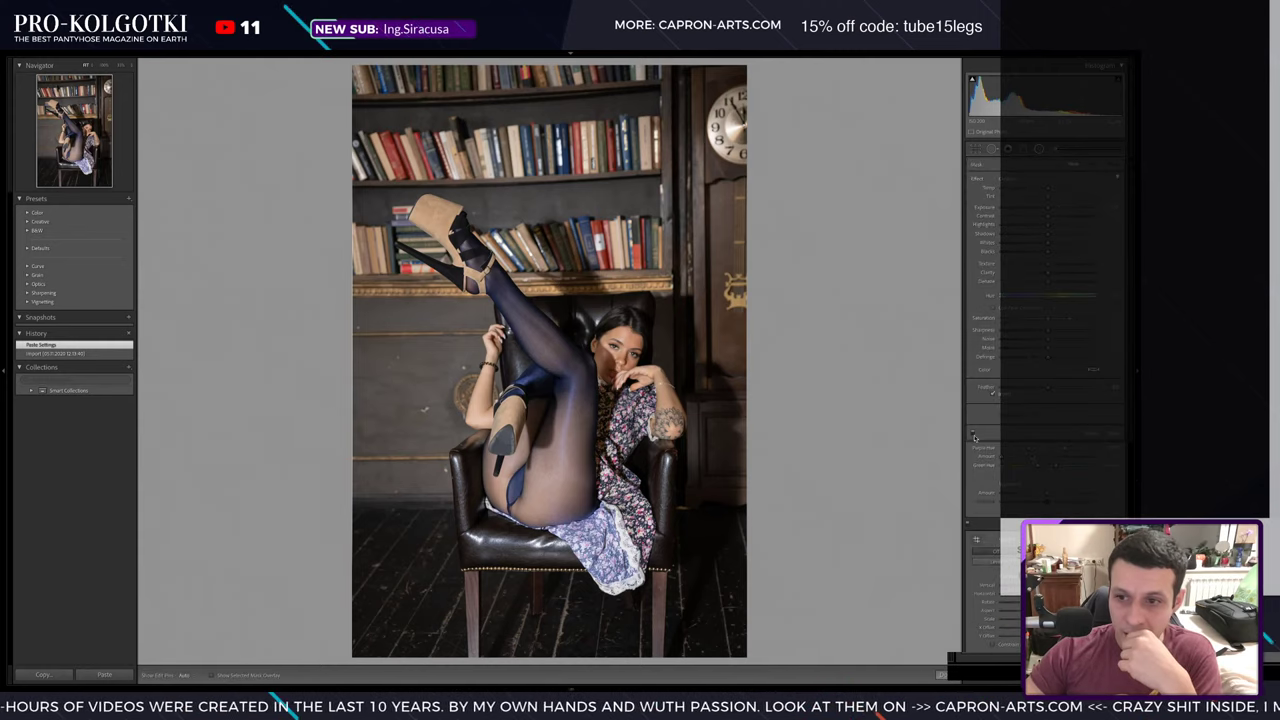
left_click(973, 434)
left_click(973, 434)
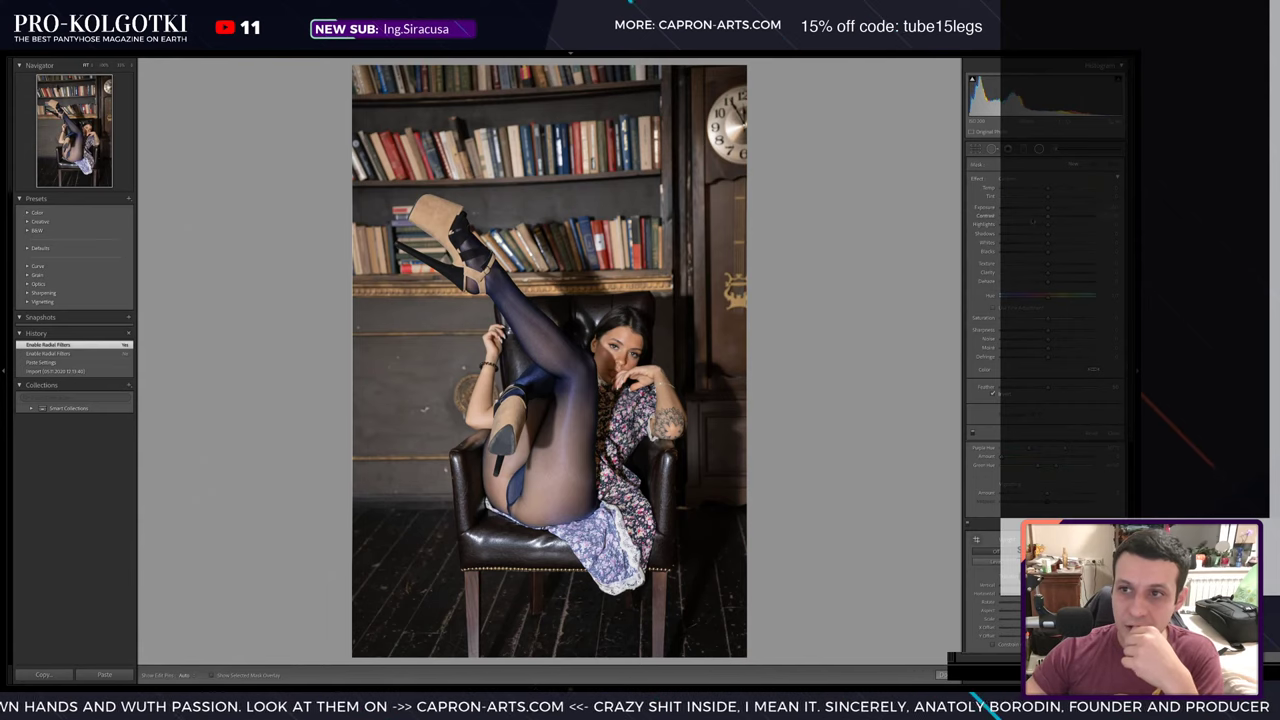
key("shift+m")
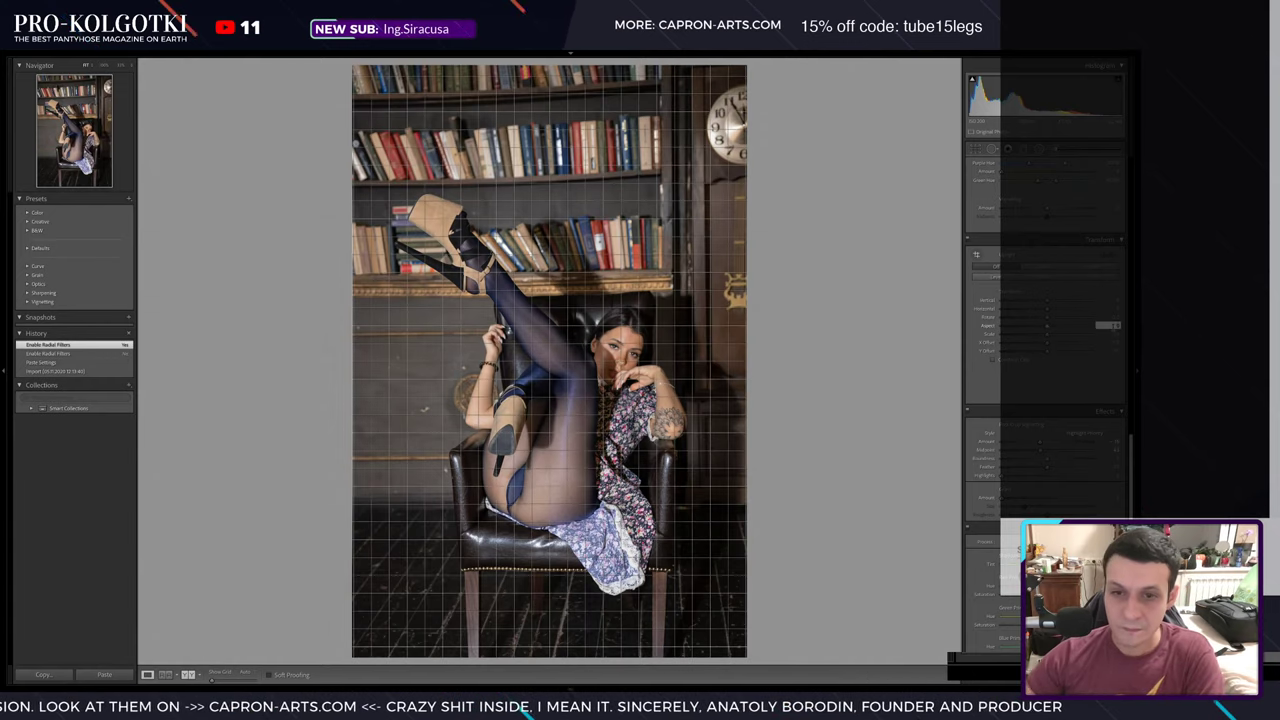
- Adjust the Transform Aspect and Y Offset sliders to finish straightening the raised-leg portrait
mouse_move(1108, 326)
left_mouse_down()
mouse_move(1040, 342)
mouse_move(1110, 342)
left_mouse_up()
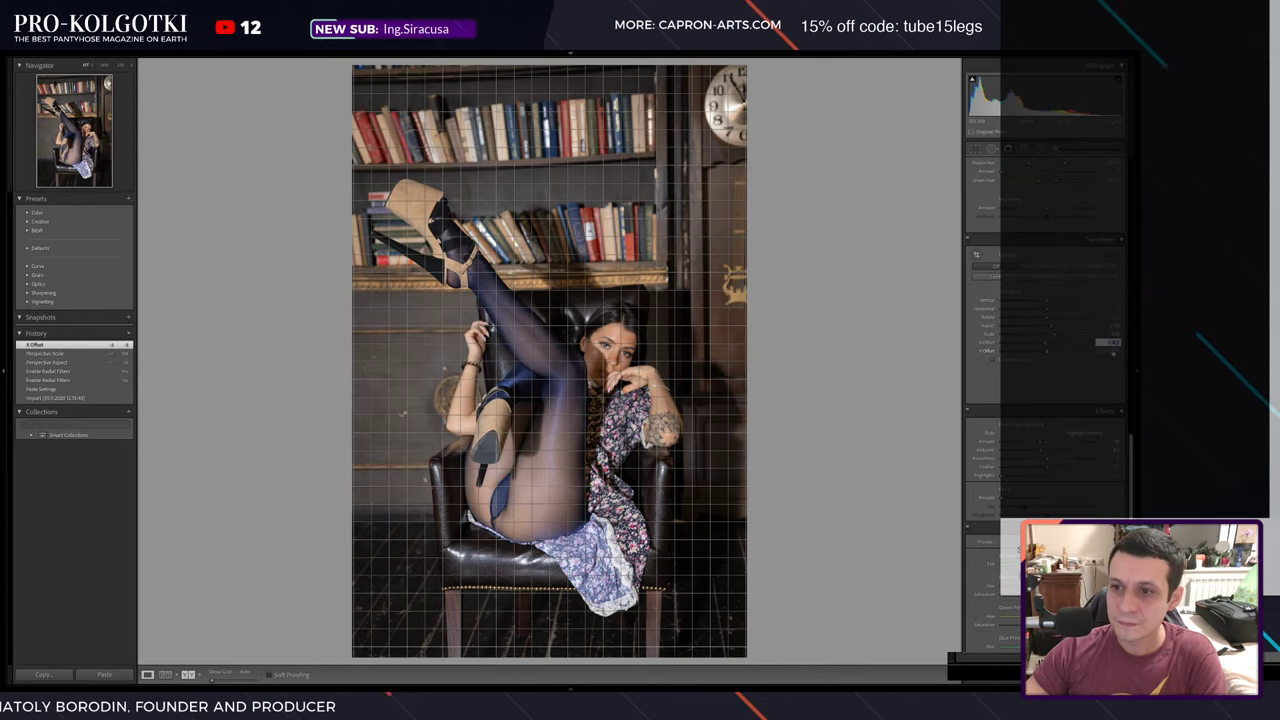
left_click_drag(1048, 352, 1118, 352)
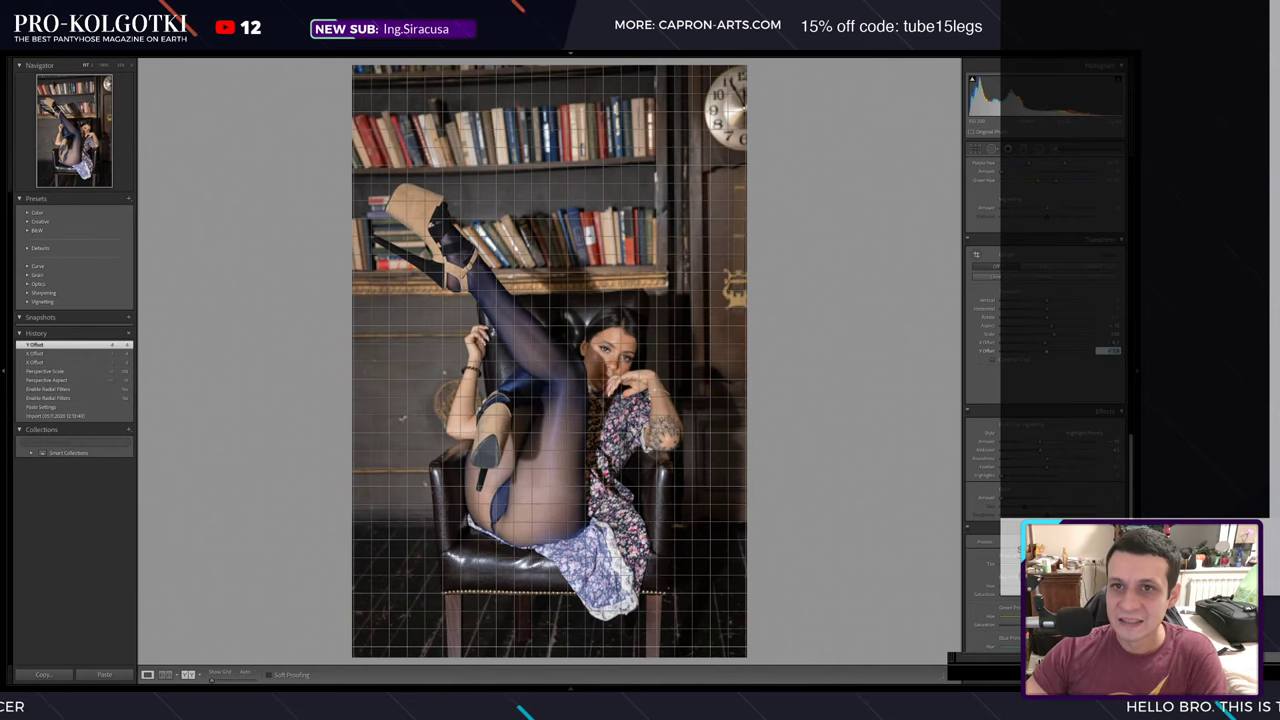
left_click_drag(1114, 352, 1108, 351)
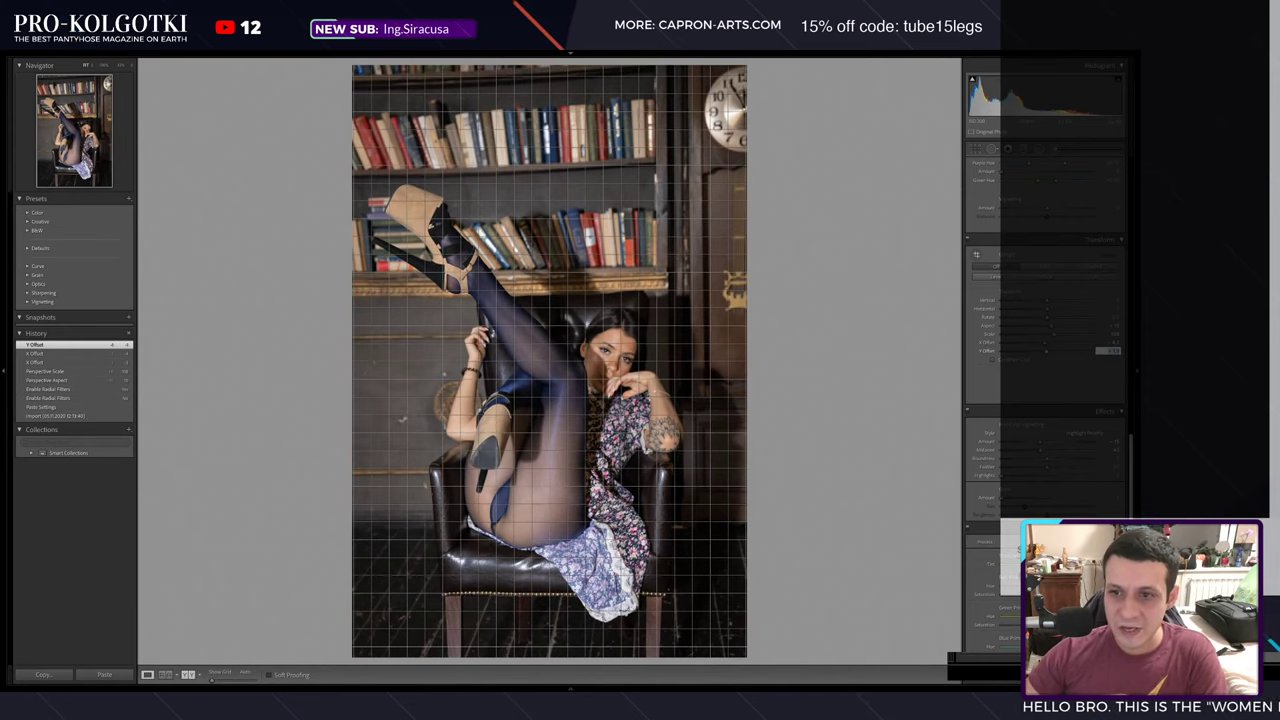
key("Return")
scroll(1045, 350, "up", 5)
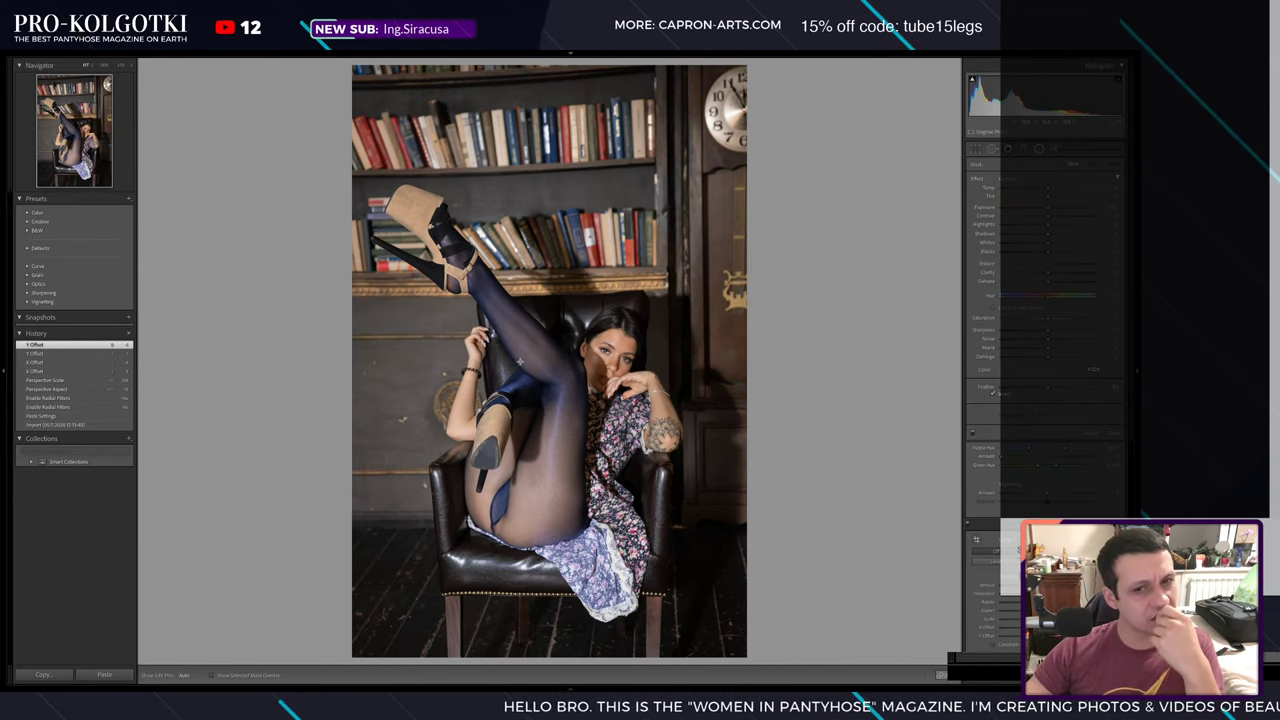
- Draw a non-inverted radial filter around the seated model with lowered Exposure and adjusted Temp
mouse_move(510, 353)
left_mouse_down()
mouse_move(390, 420)
mouse_move(375, 450)
left_mouse_up()
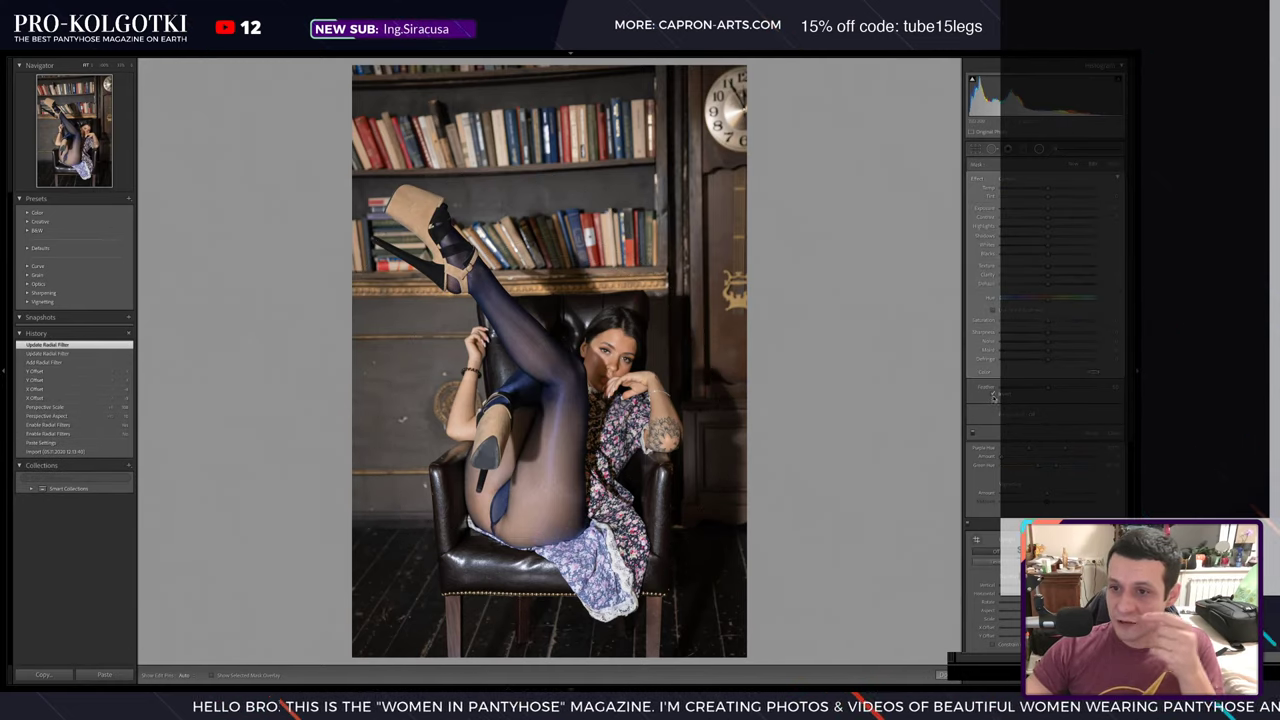
left_click(993, 395)
left_click_drag(1048, 210, 1036, 208)
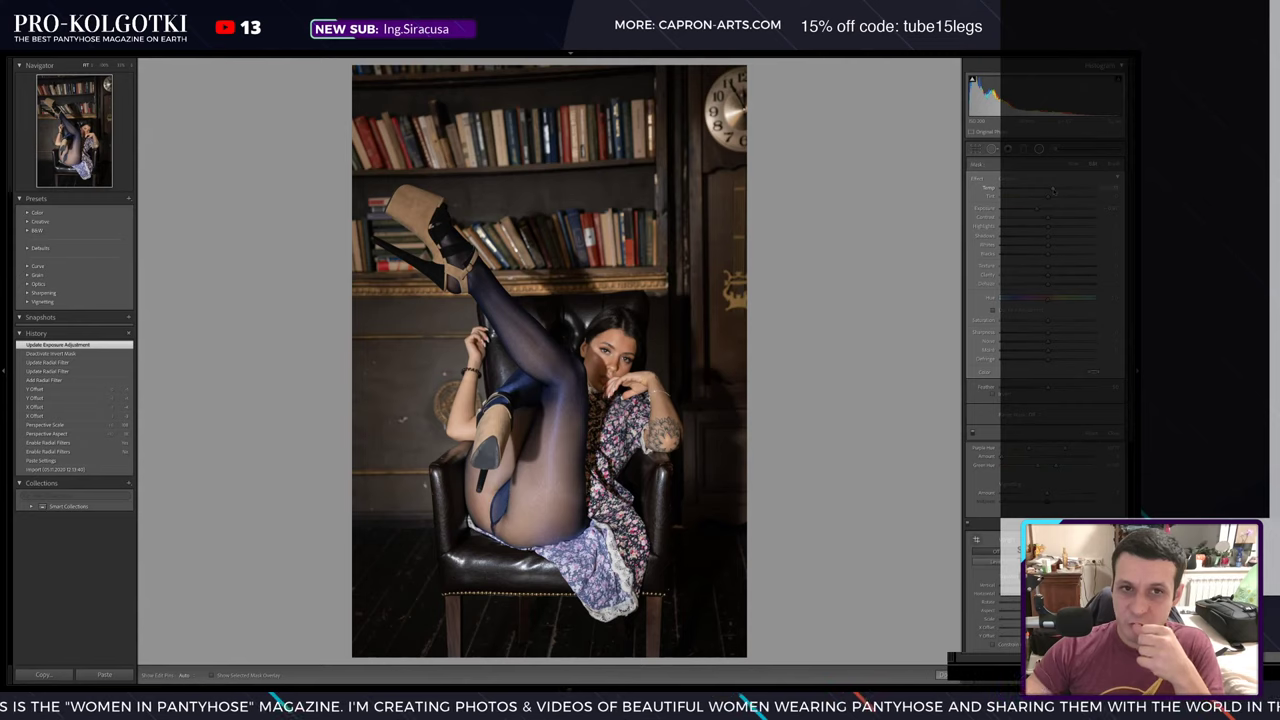
left_click_drag(1053, 188, 1049, 188)
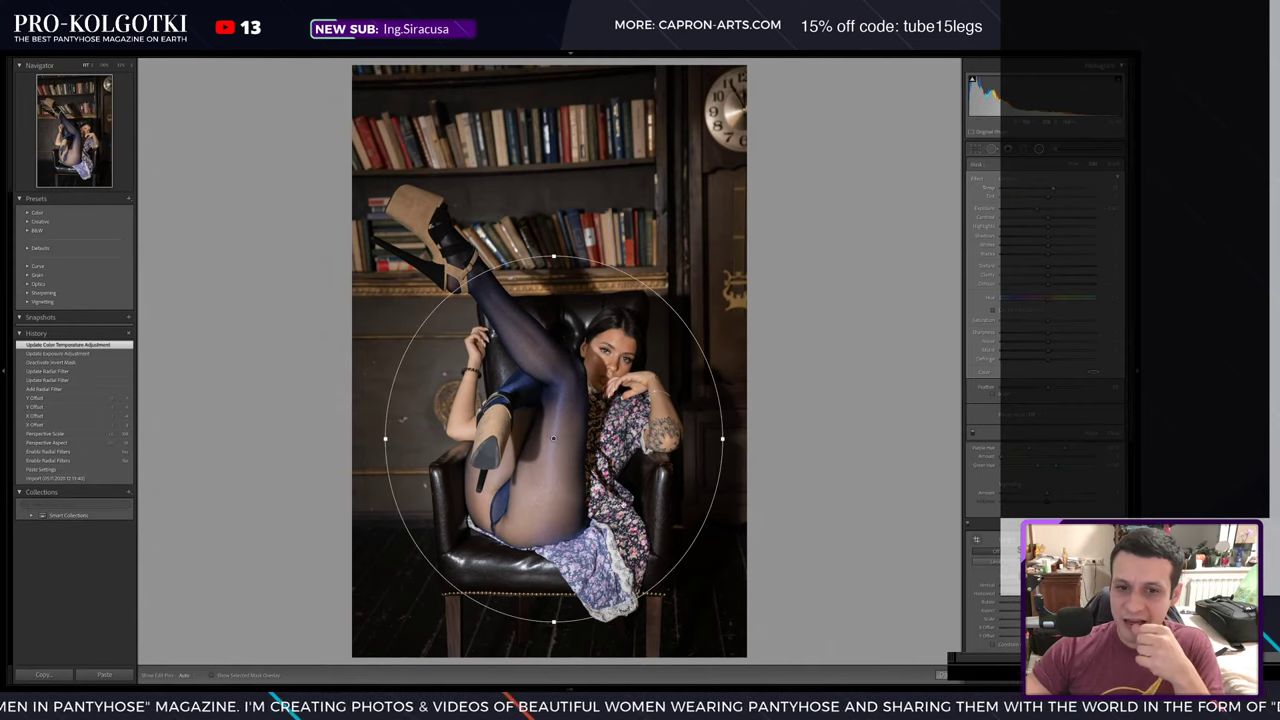
mouse_move(553, 437)
left_mouse_down()
mouse_move(534, 407)
mouse_move(590, 445)
left_mouse_up()
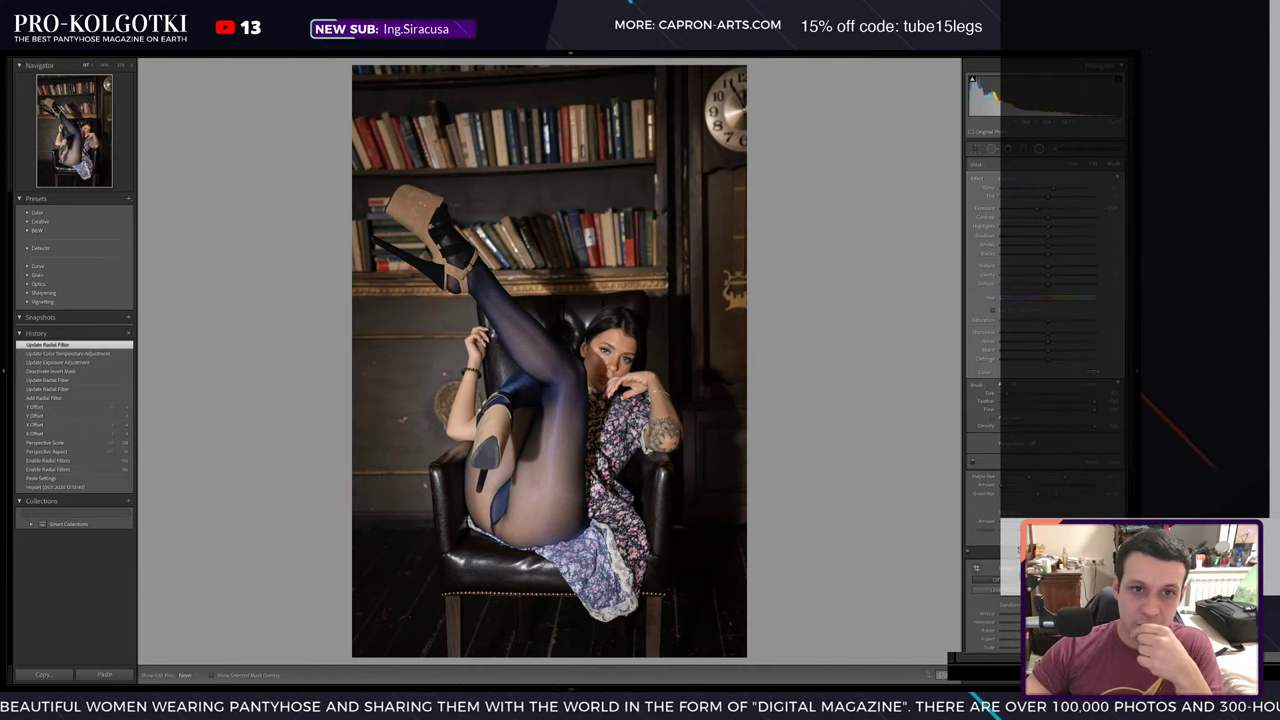
- Enlarge and tilt the radial filter ellipse to enclose the model and raised shoe
left_click(460, 276)
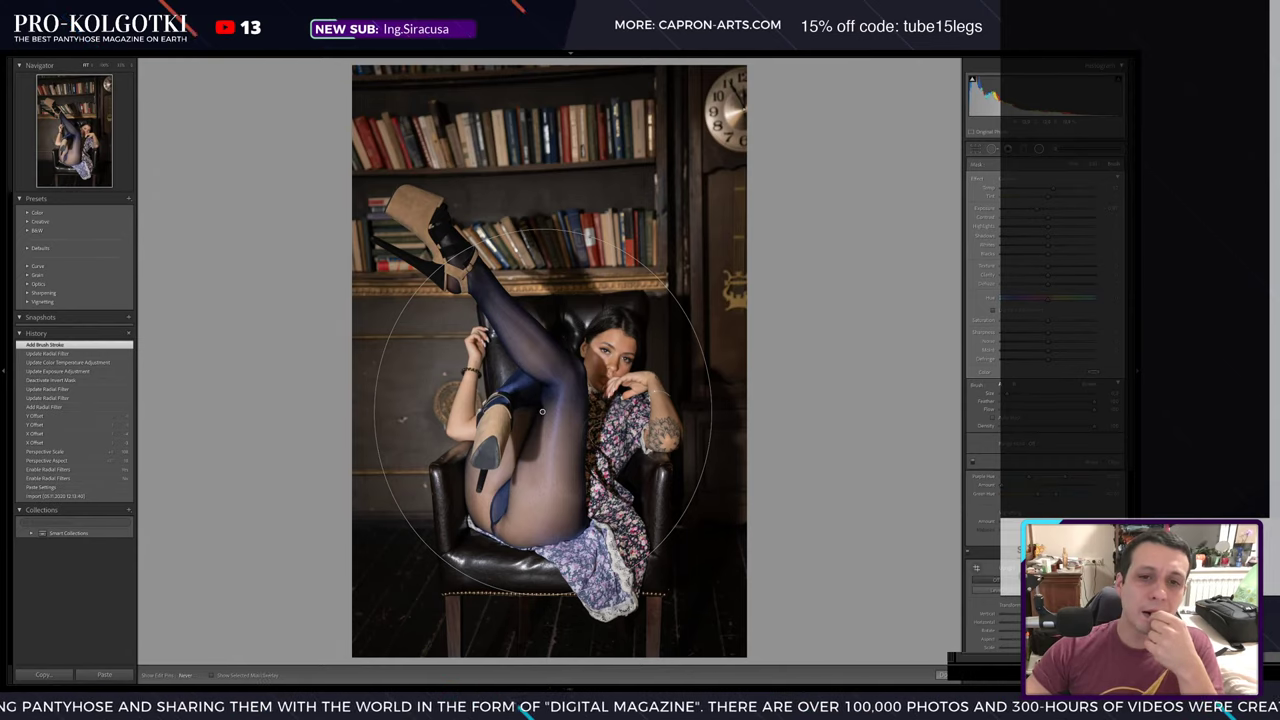
left_click_drag(482, 300, 580, 420)
key("ctrl+z")
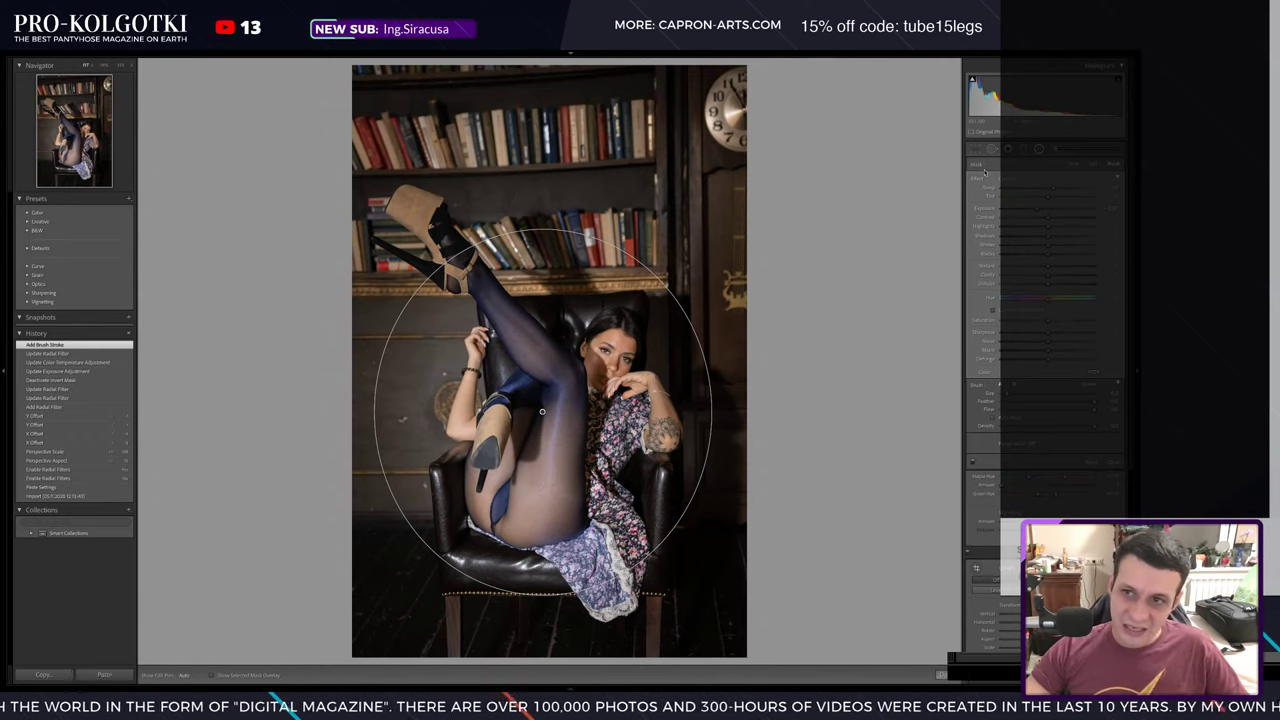
key("shift+m")
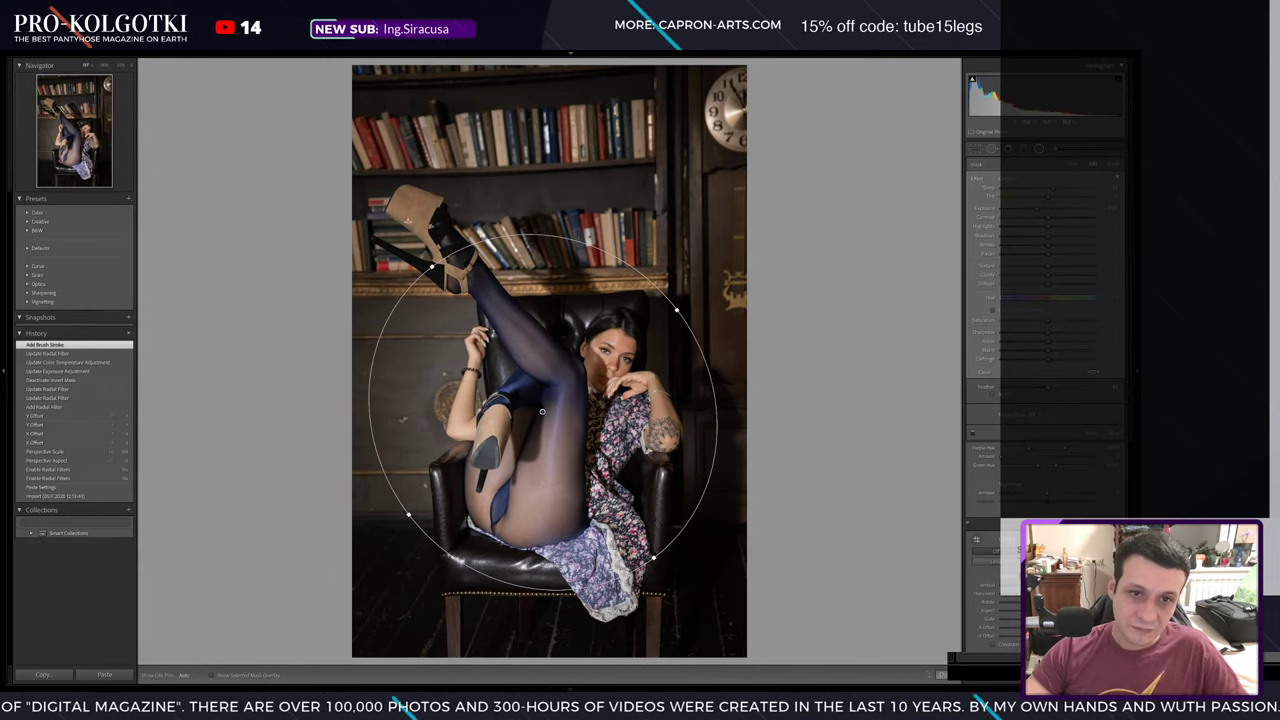
left_click_drag(671, 300, 690, 283)
left_click_drag(400, 219, 375, 604)
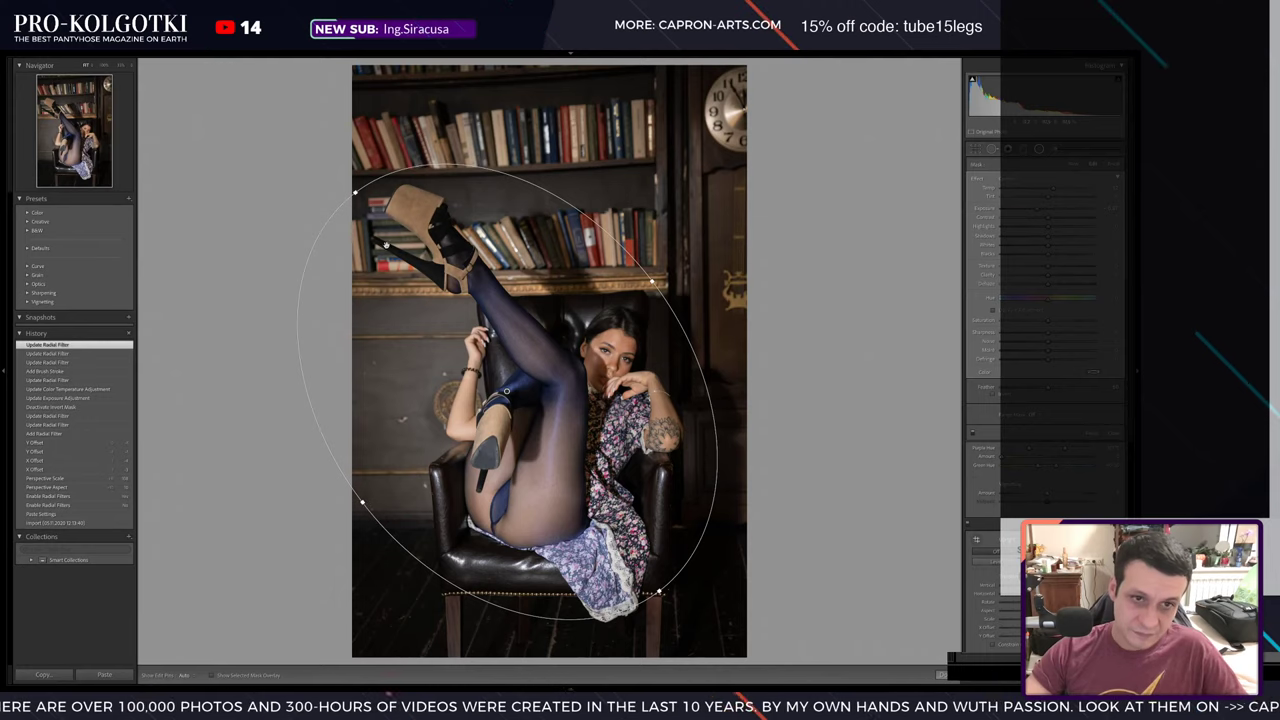
left_click_drag(375, 604, 380, 630)
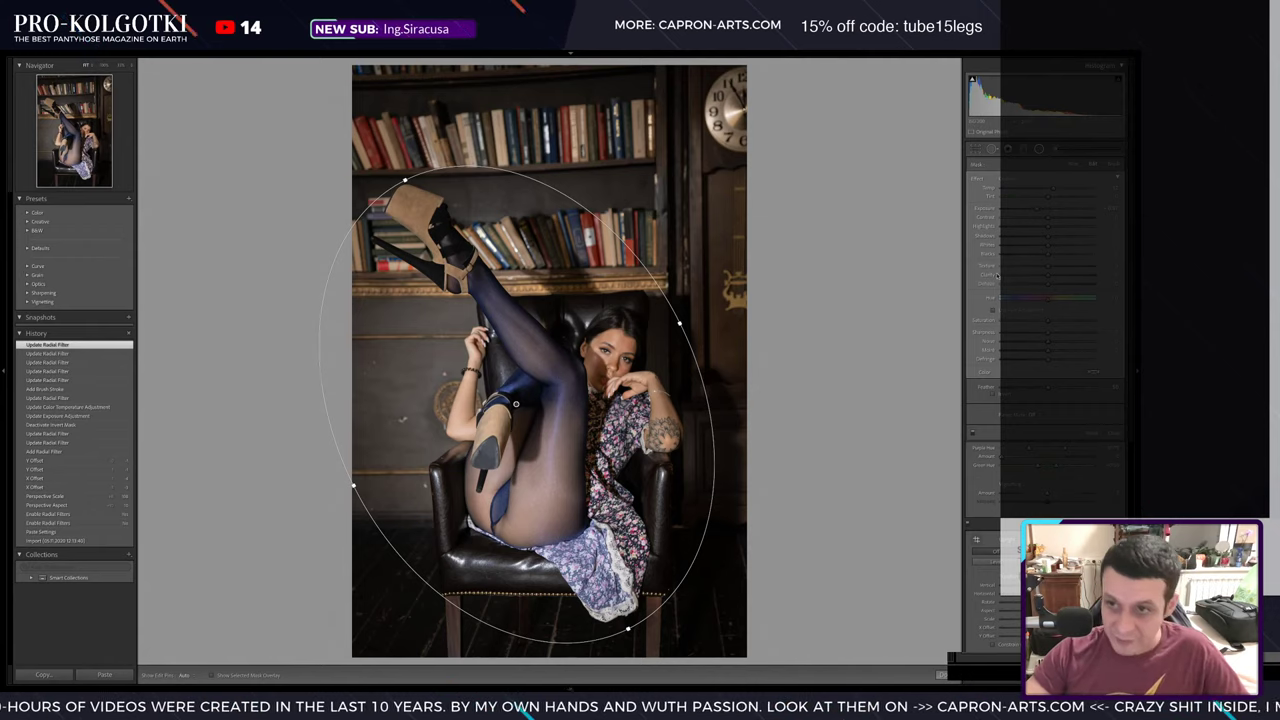
- Heal six blemishes on the dark wall and chair to the left of the model
key("q")
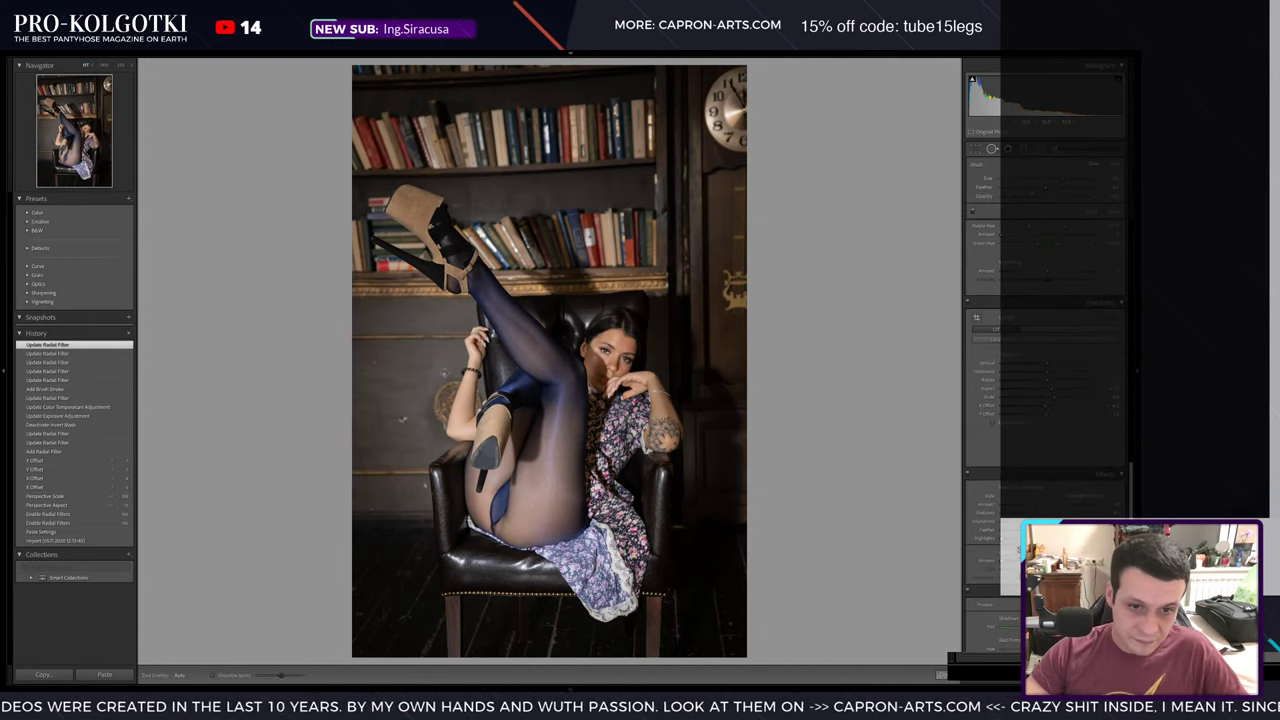
left_click(438, 378)
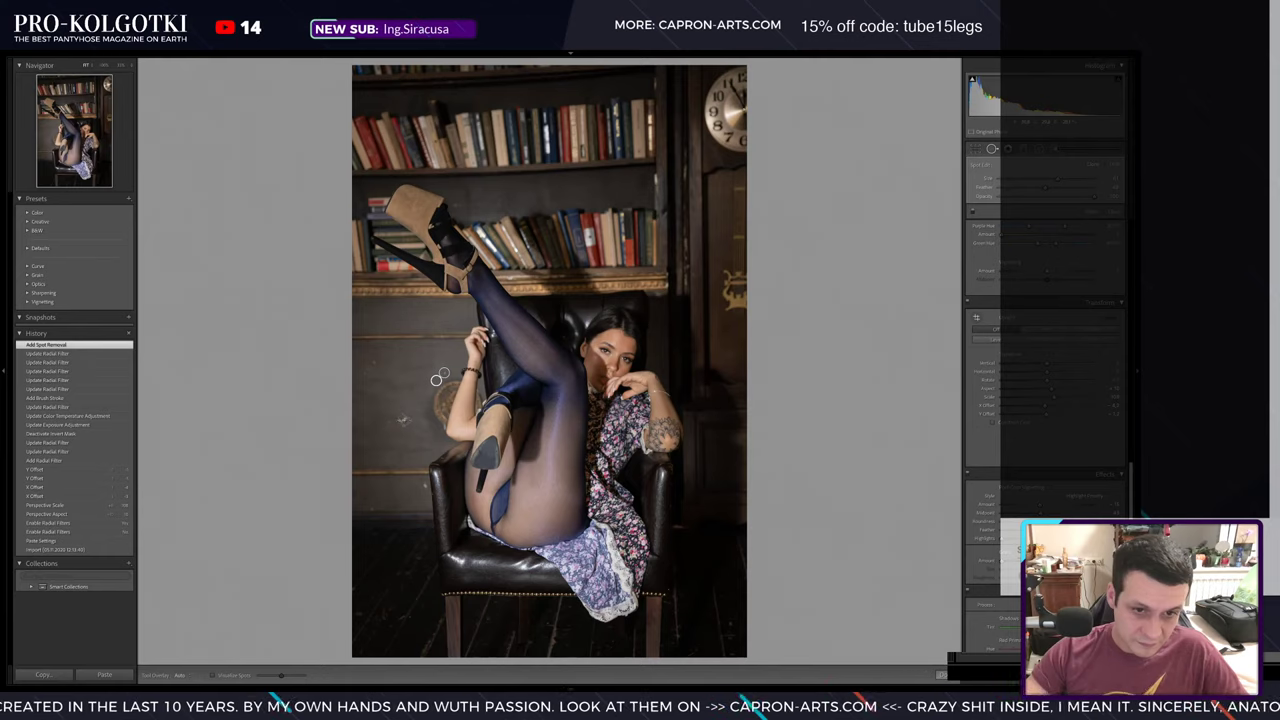
left_click(402, 418)
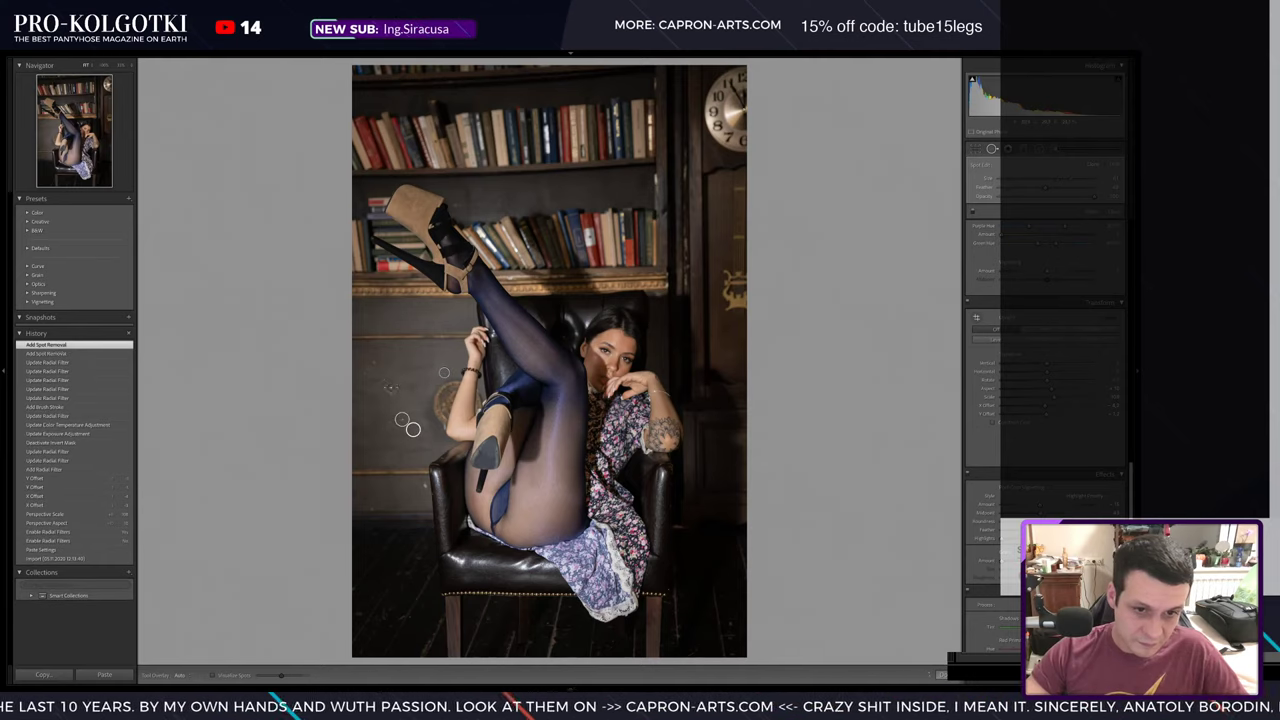
left_click(376, 362)
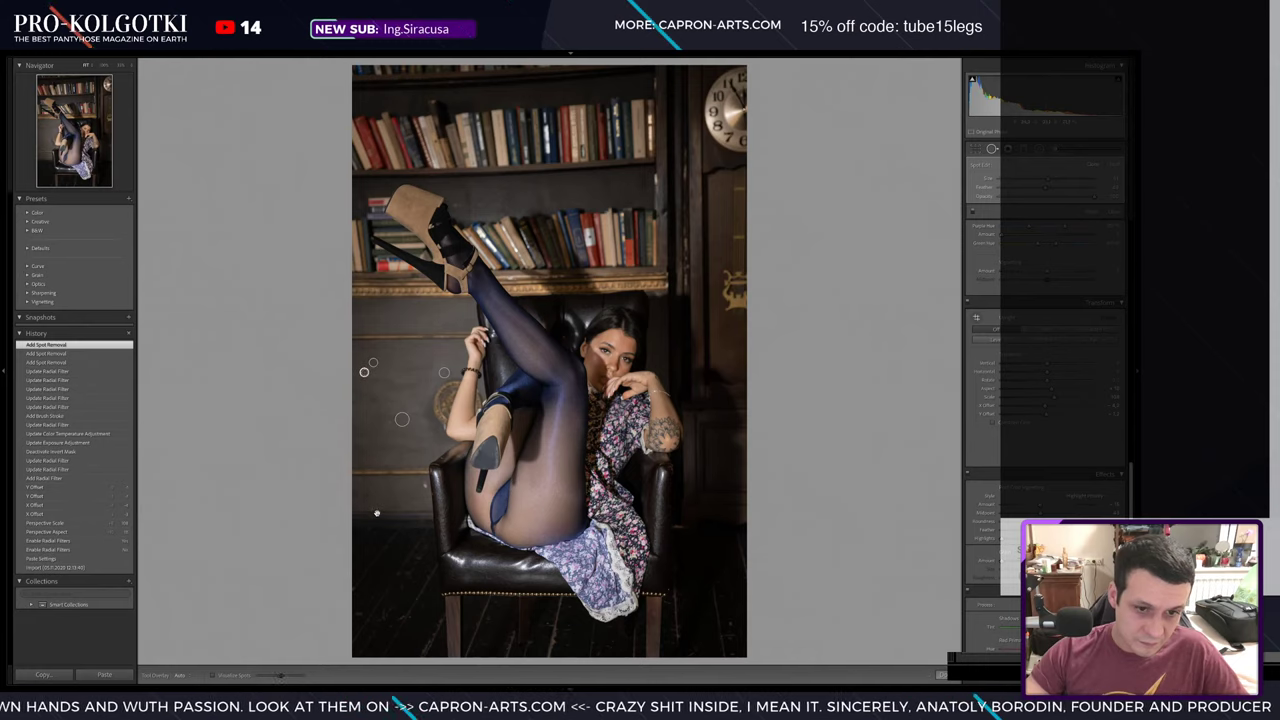
left_click(364, 372)
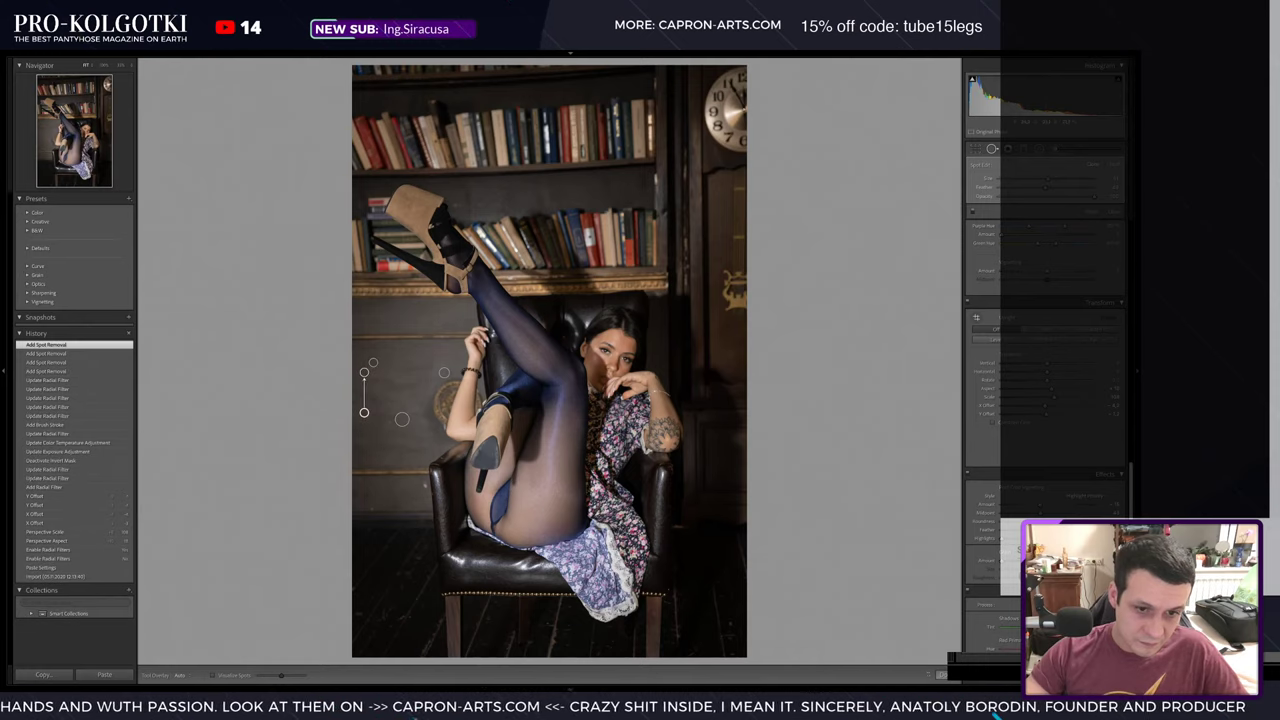
left_click(422, 495)
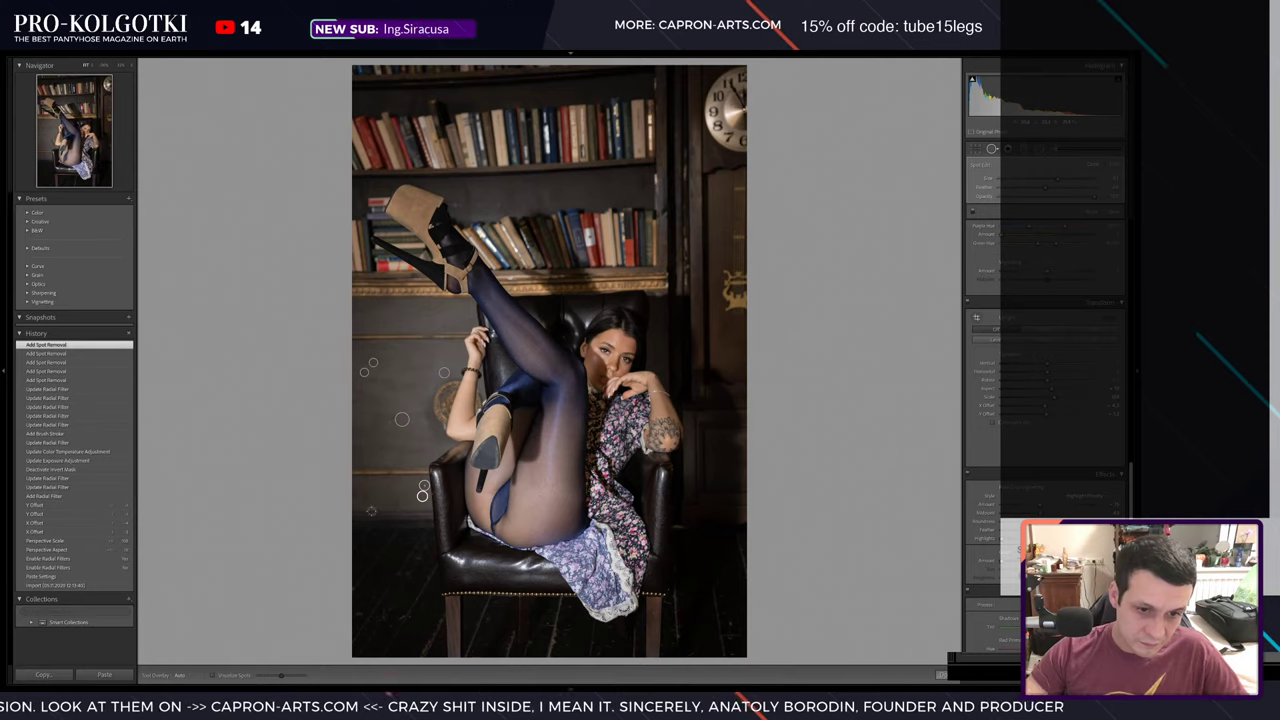
left_click(372, 508)
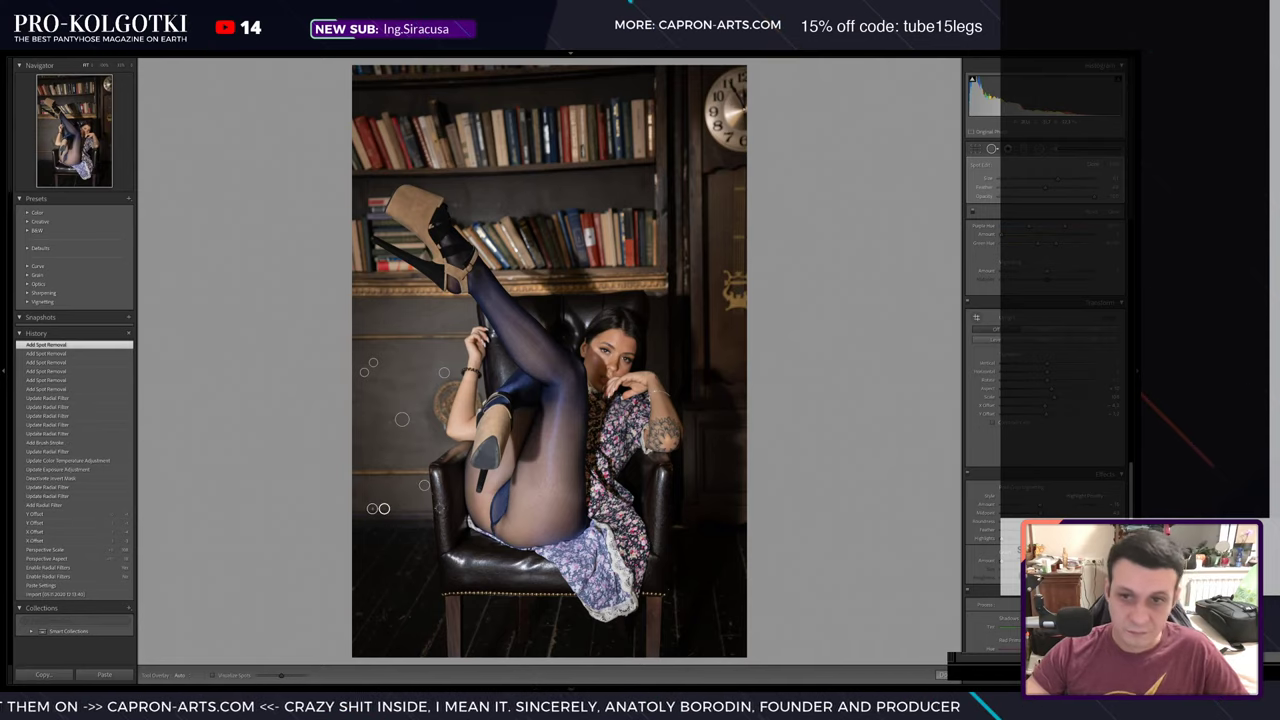
left_click(1039, 148)
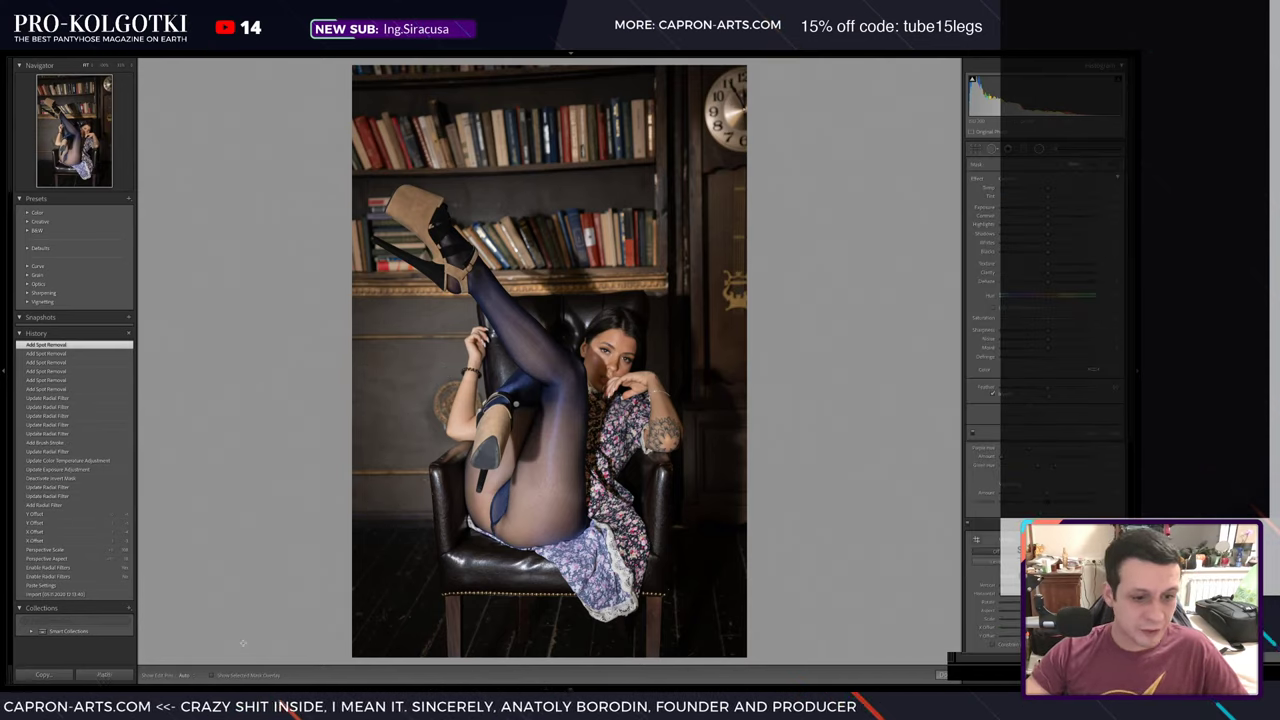
- Review the raised-leg edit in Before/After, copy its develop settings, and advance to the next photo
key("shift+m")
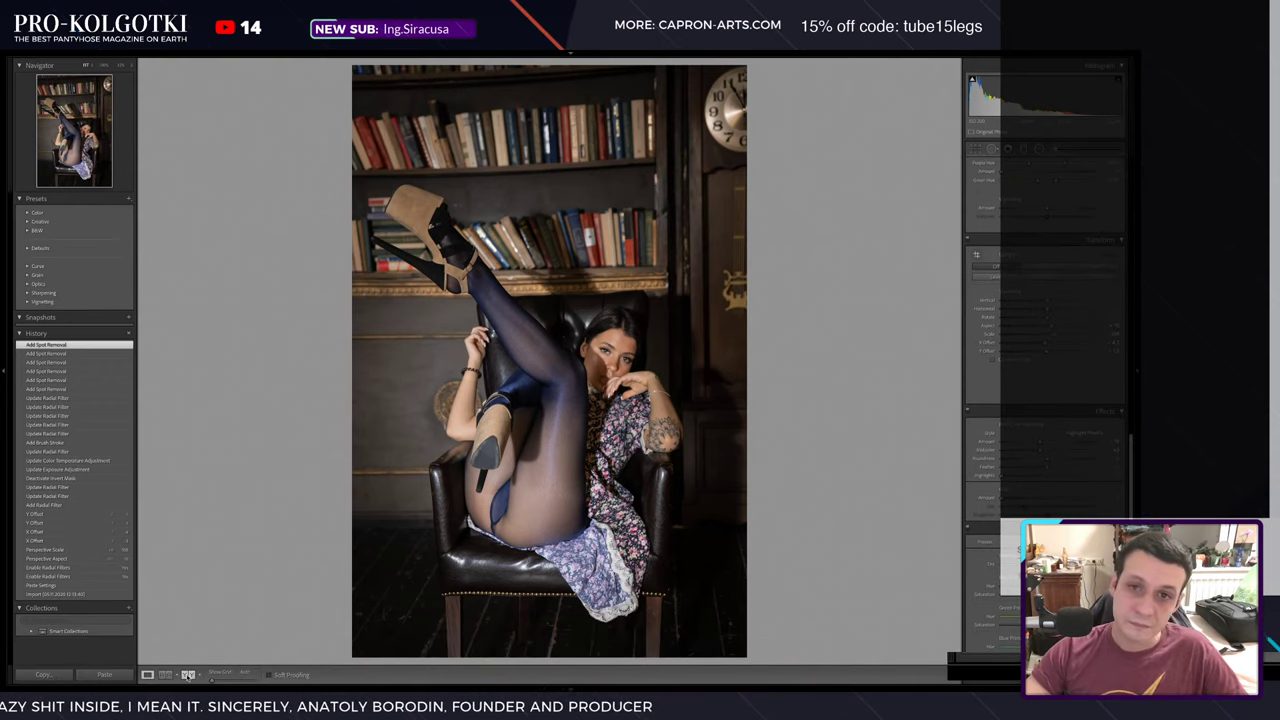
key("y")
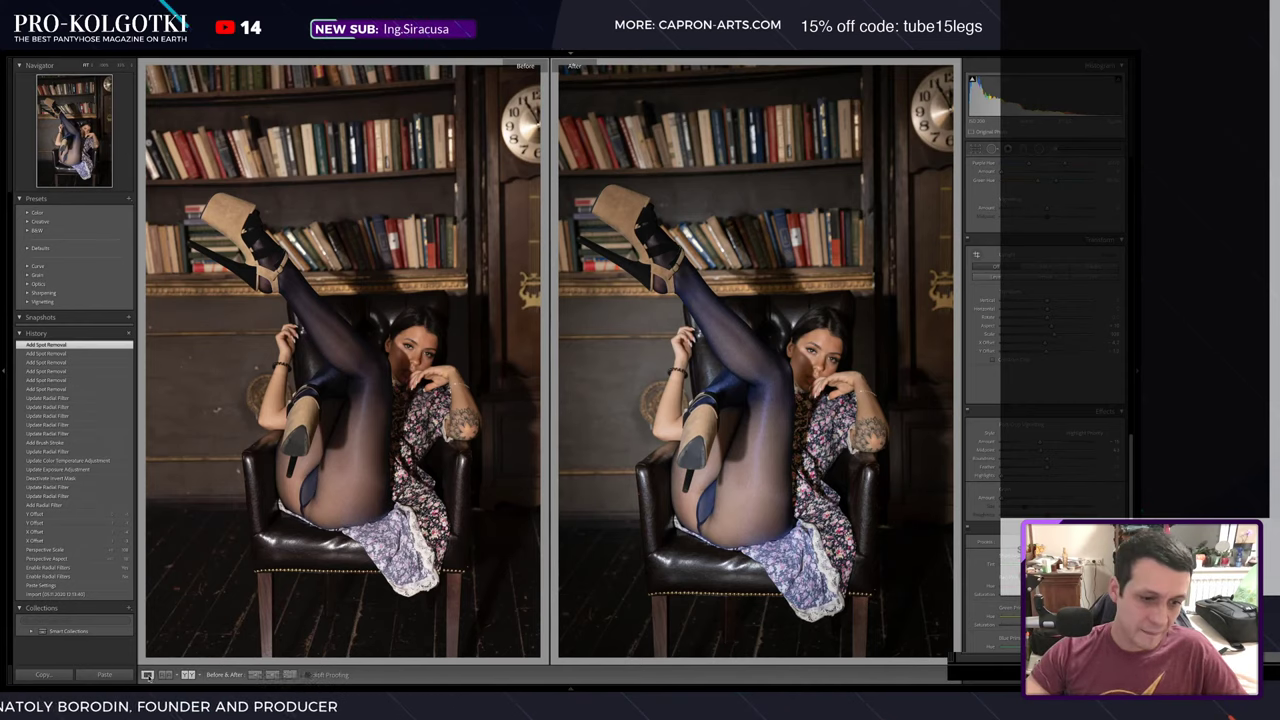
left_click(147, 674)
key("ctrl+shift+c")
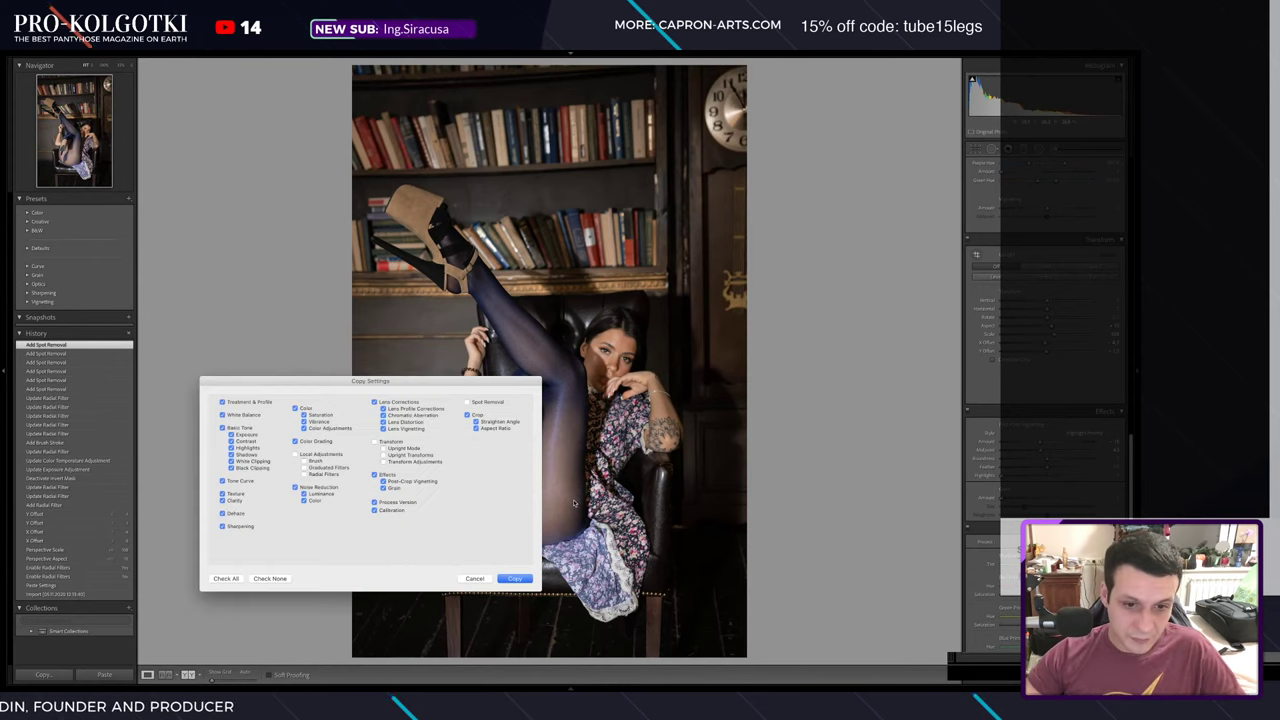
key("Return")
key("Right")
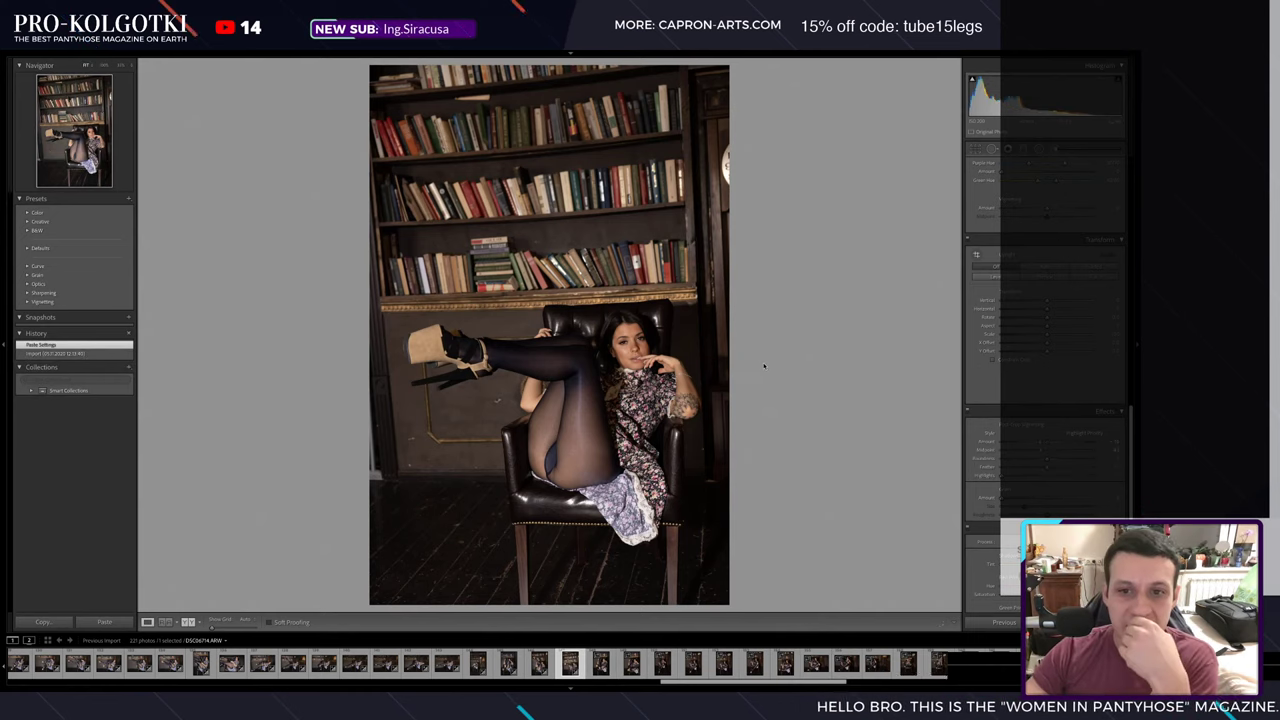
- Paste the copied edits onto the armrest portrait and adjust the Transform aspect and rotation
key("ctrl+shift+v")
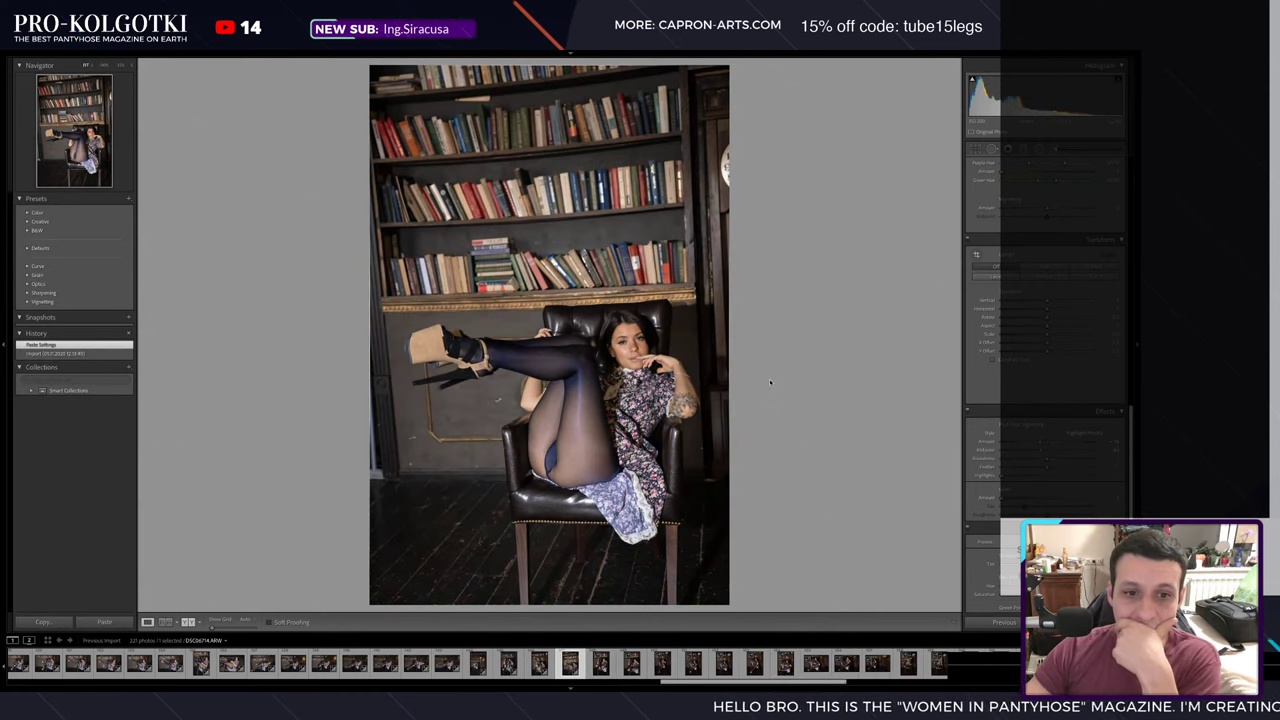
left_click(1113, 327)
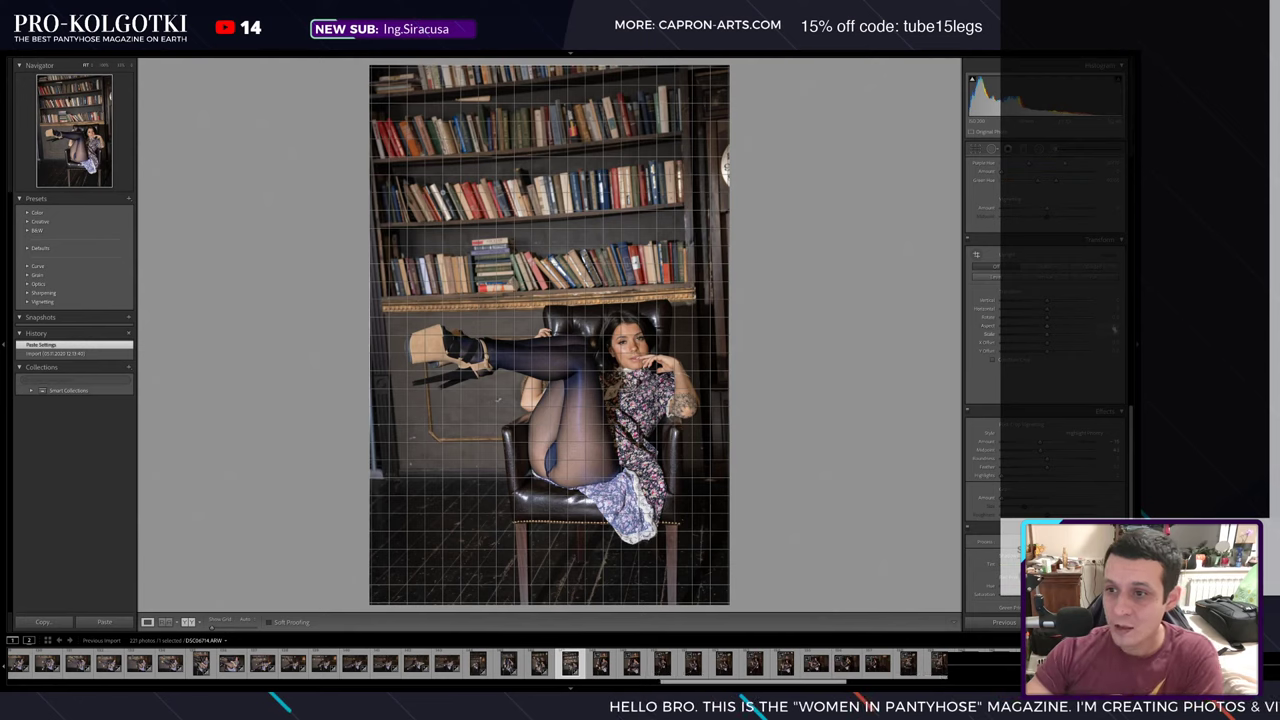
mouse_move(1113, 327)
left_mouse_down()
mouse_move(1048, 320)
mouse_move(1051, 333)
mouse_move(1047, 306)
mouse_move(1054, 318)
left_mouse_up()
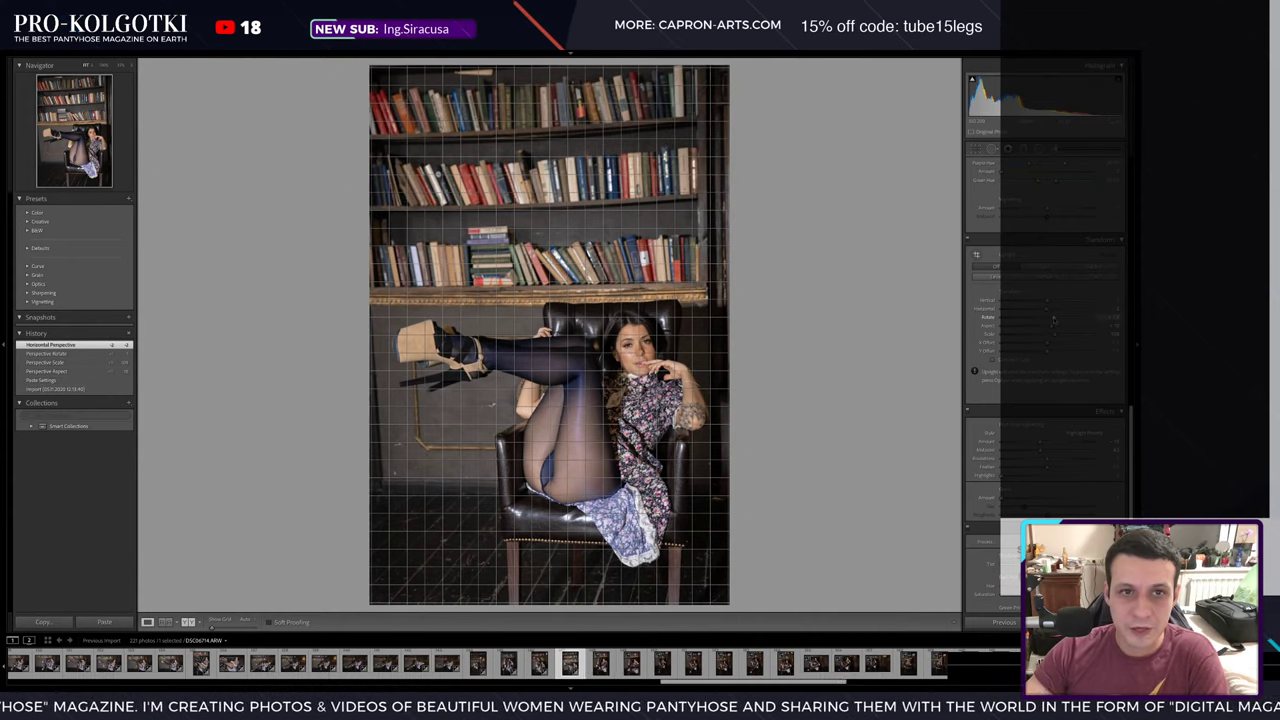
left_click_drag(1053, 318, 1055, 318)
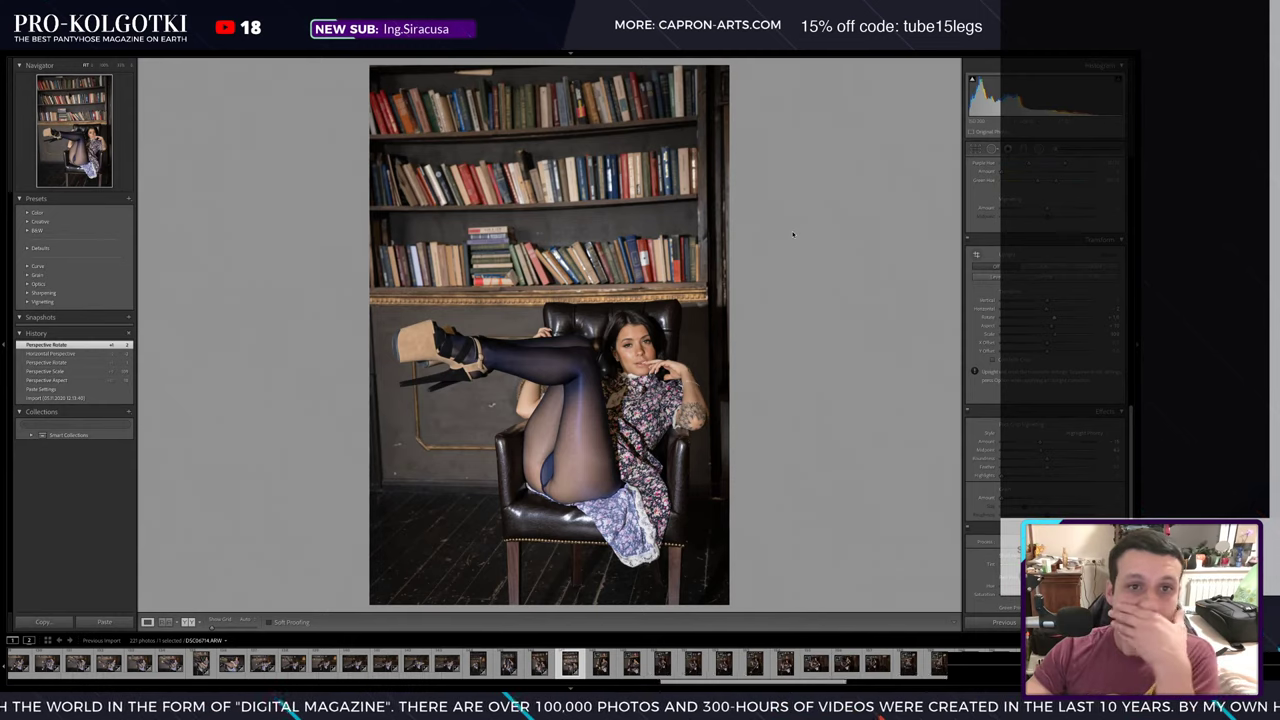
- Raise the Transform Scale slightly and shift the image up with Offset Y
left_click(1112, 336)
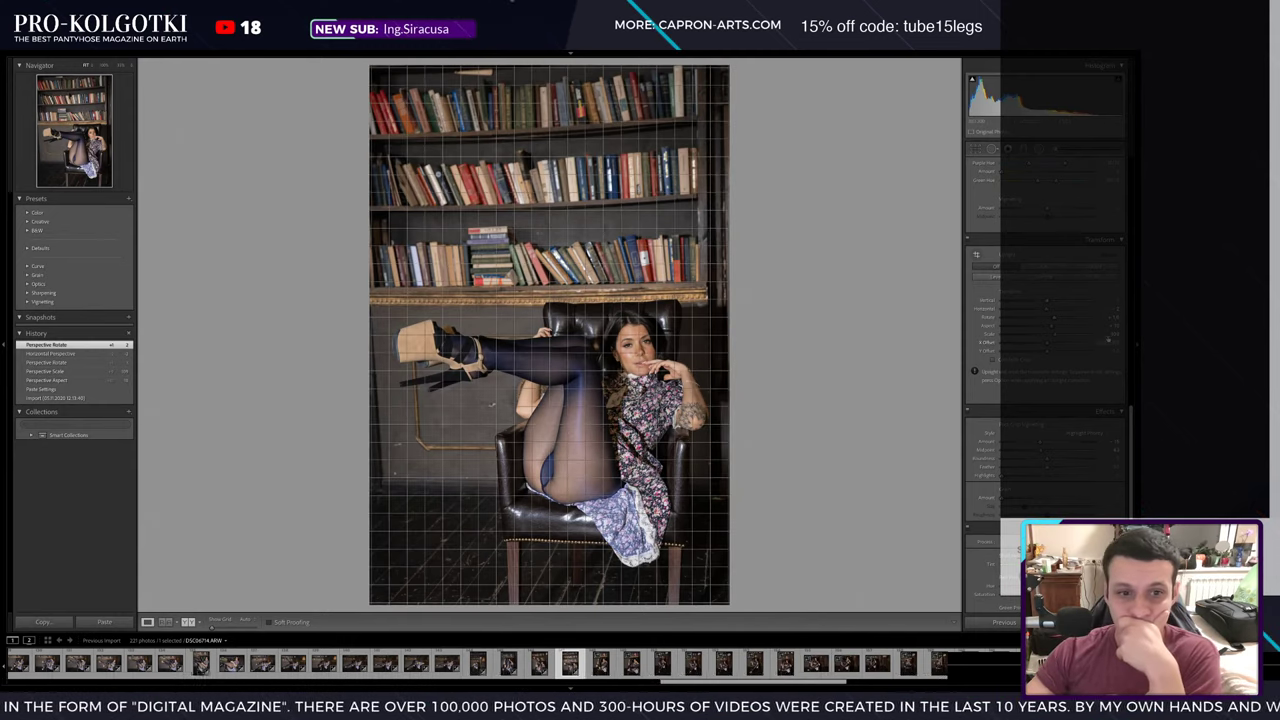
left_click(1110, 334)
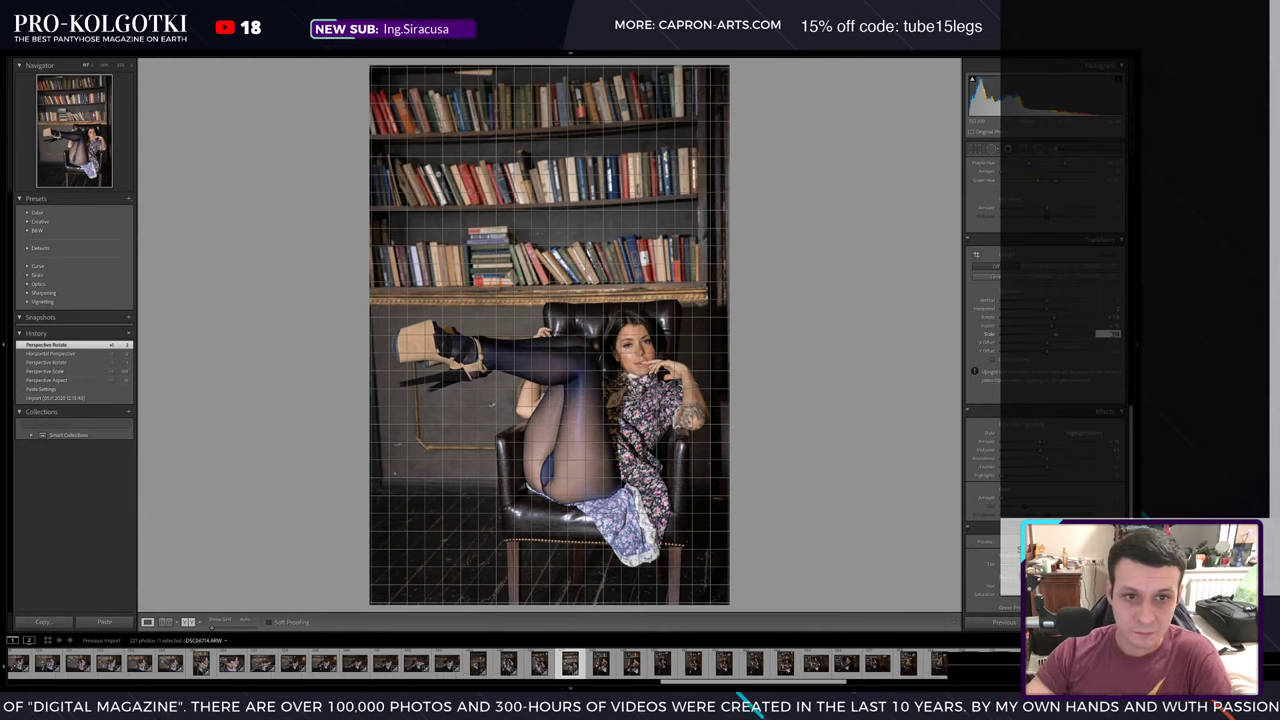
key("Up")
key("Up")
key("Up")
key("Up")
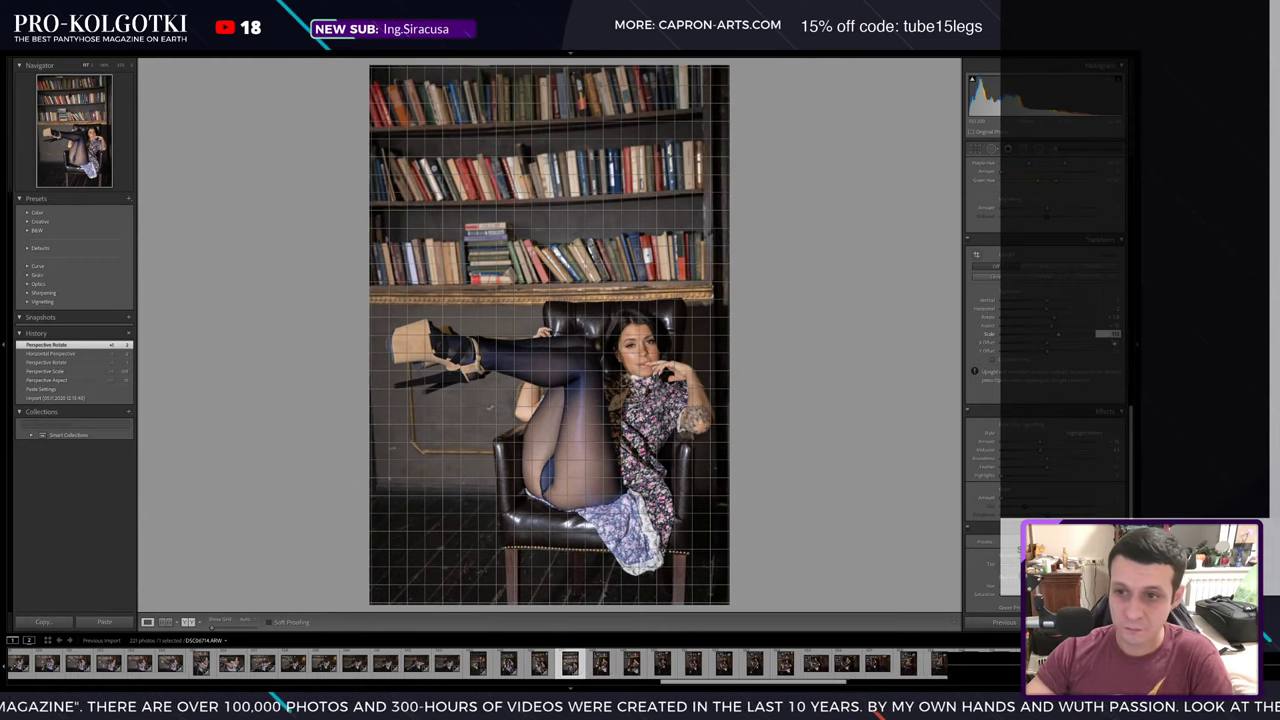
key("Up")
key("Tab")
key("Tab")
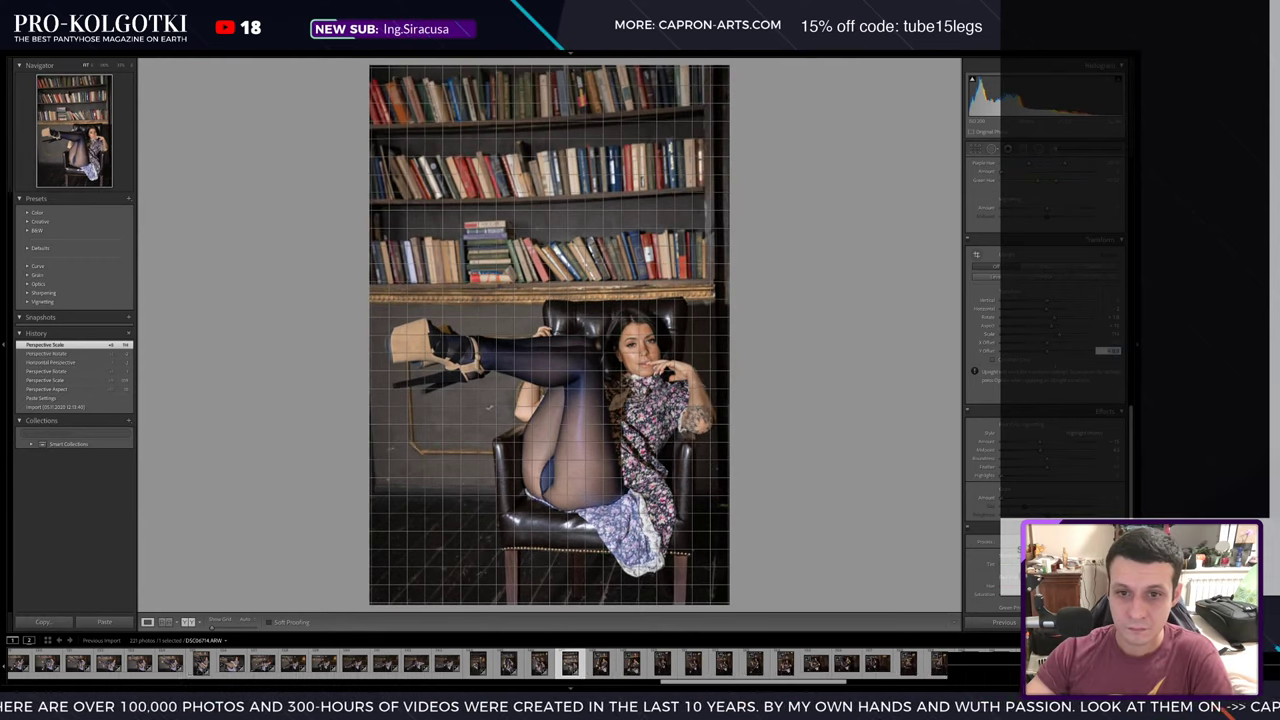
key("Up")
key("Up")
key("Up")
key("Up")
key("Up")
key("Up")
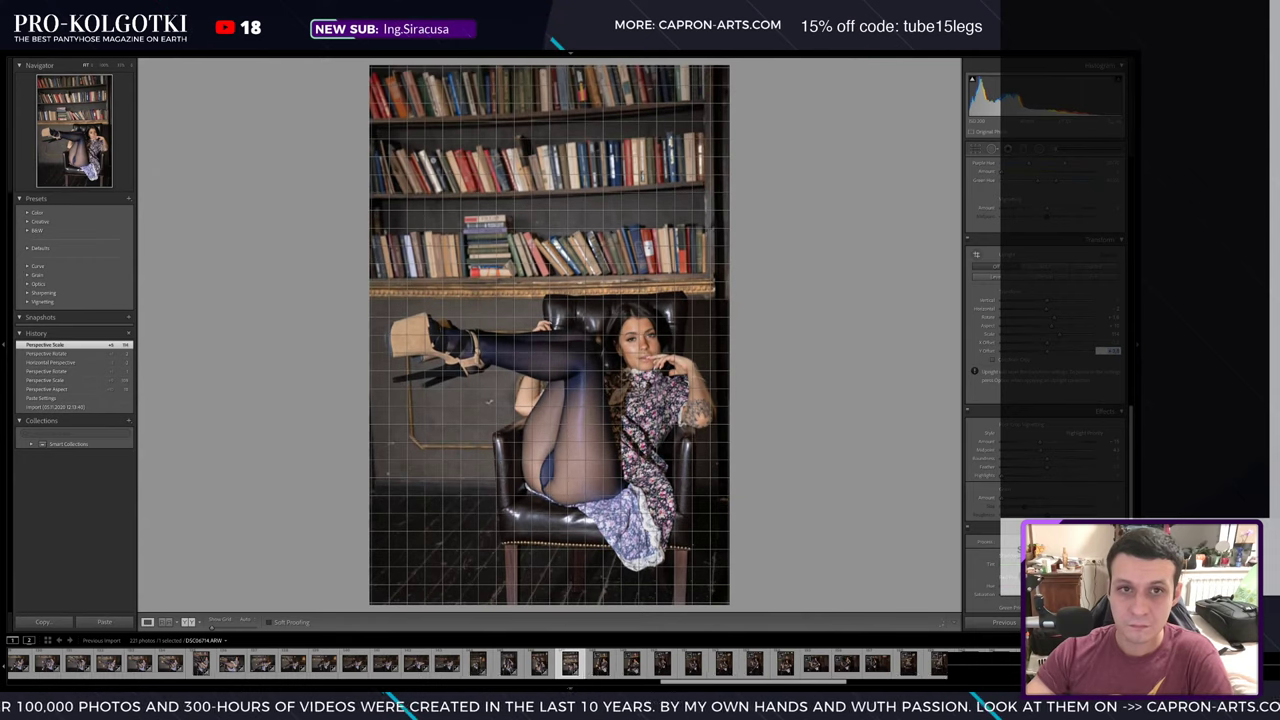
key("shift+Tab")
key("shift+Tab")
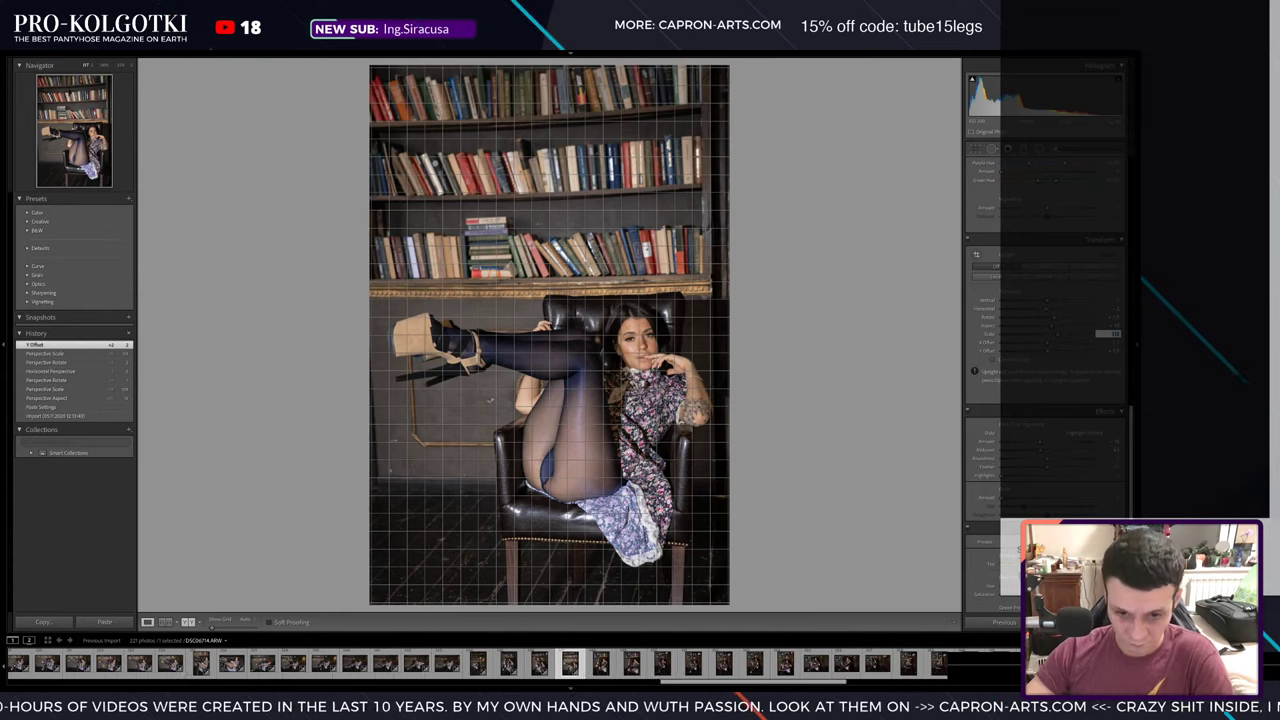
- Draw a radial filter ellipse over the model in the leather chair with Invert turned off
key("Return")
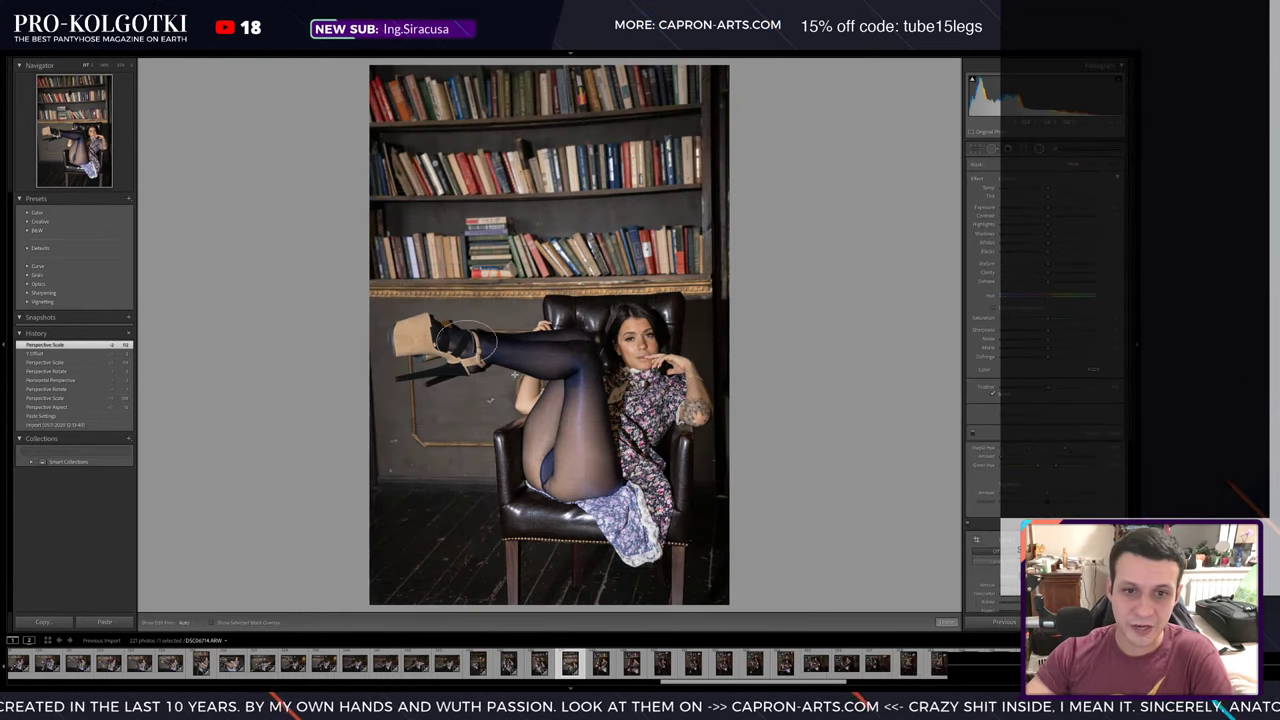
mouse_move(466, 342)
left_mouse_down()
mouse_move(300, 346)
mouse_move(587, 413)
left_mouse_up()
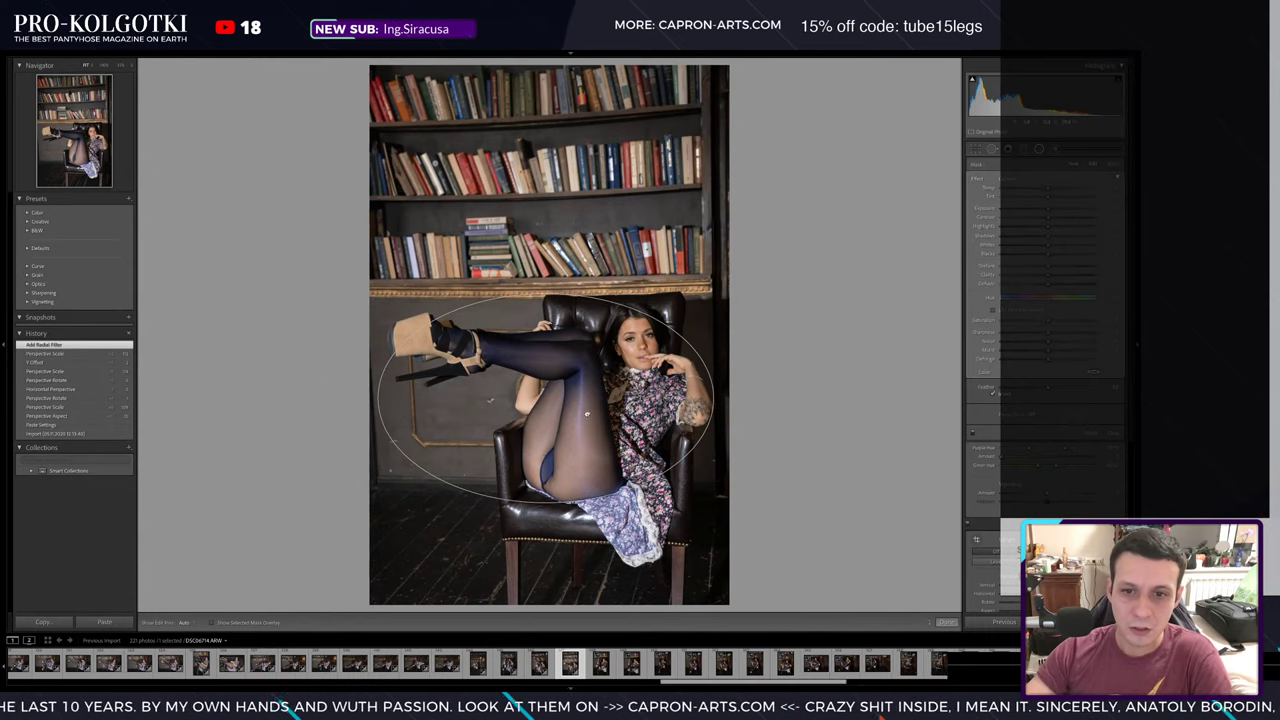
left_click_drag(712, 372, 735, 400)
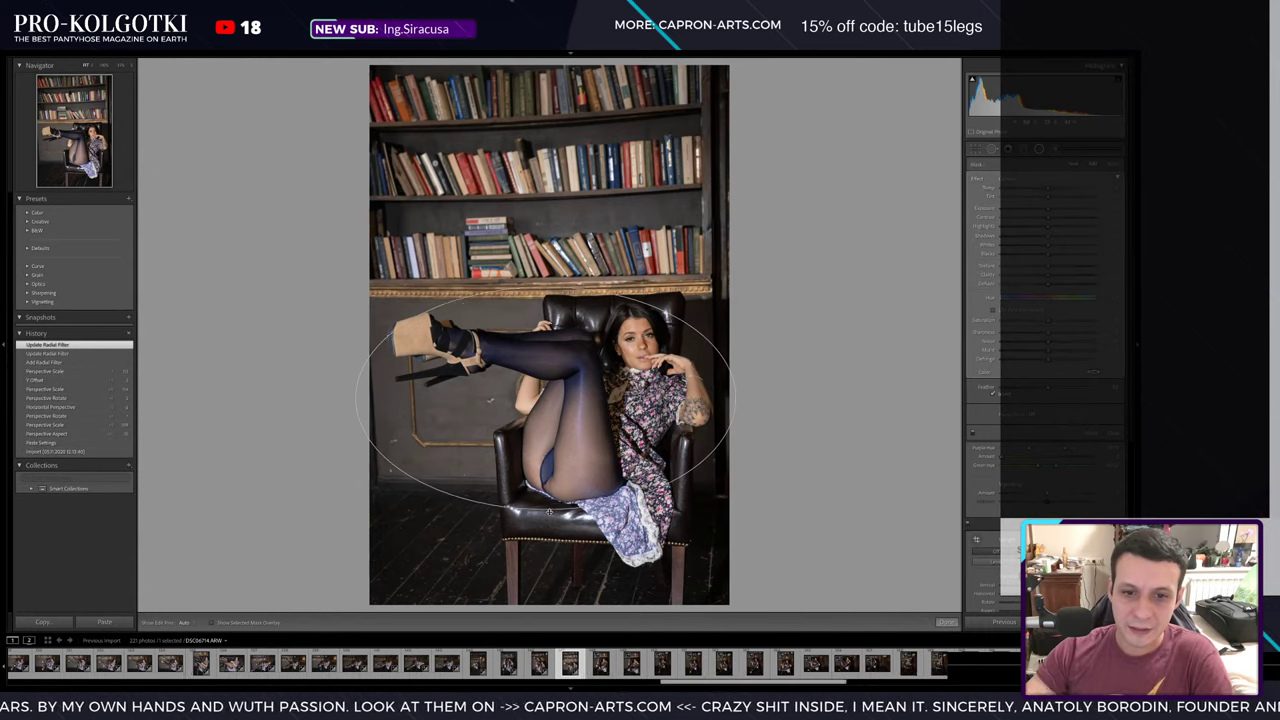
left_click_drag(549, 512, 553, 514)
left_click(993, 395)
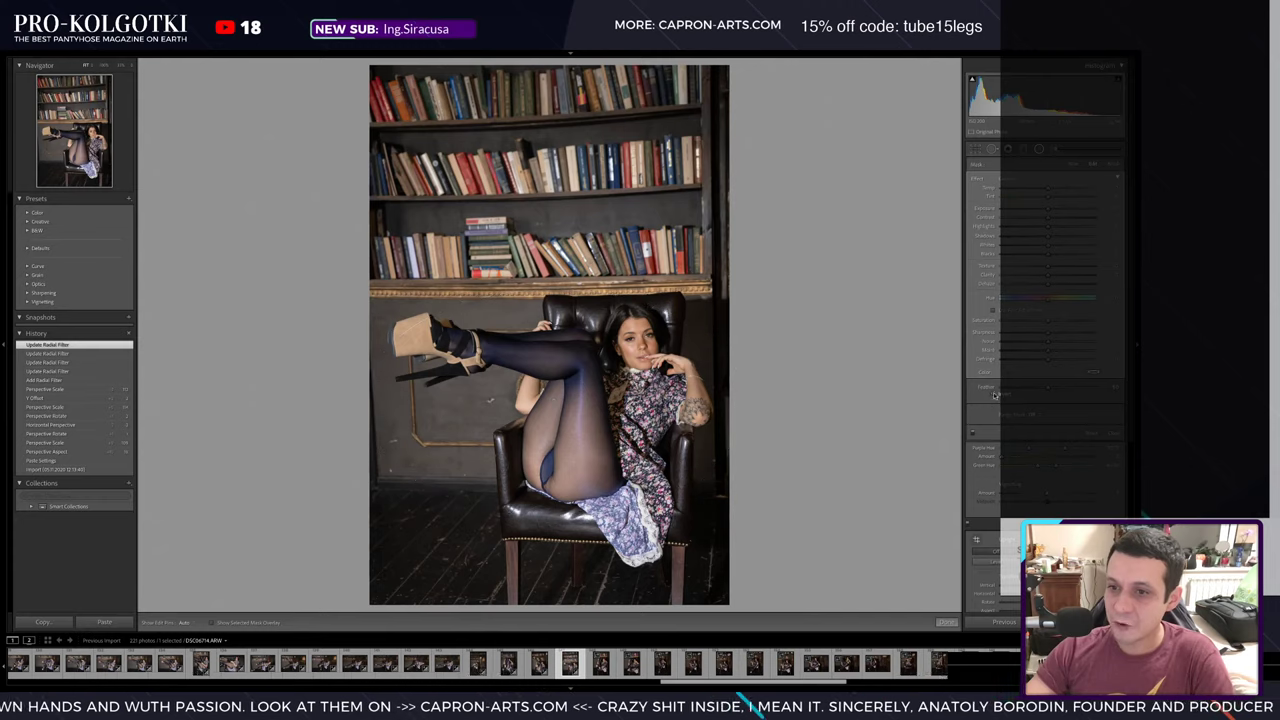
- Widen and heighten the radial filter ellipse and raise its exposure to brighten the model
left_click_drag(1048, 210, 1030, 210)
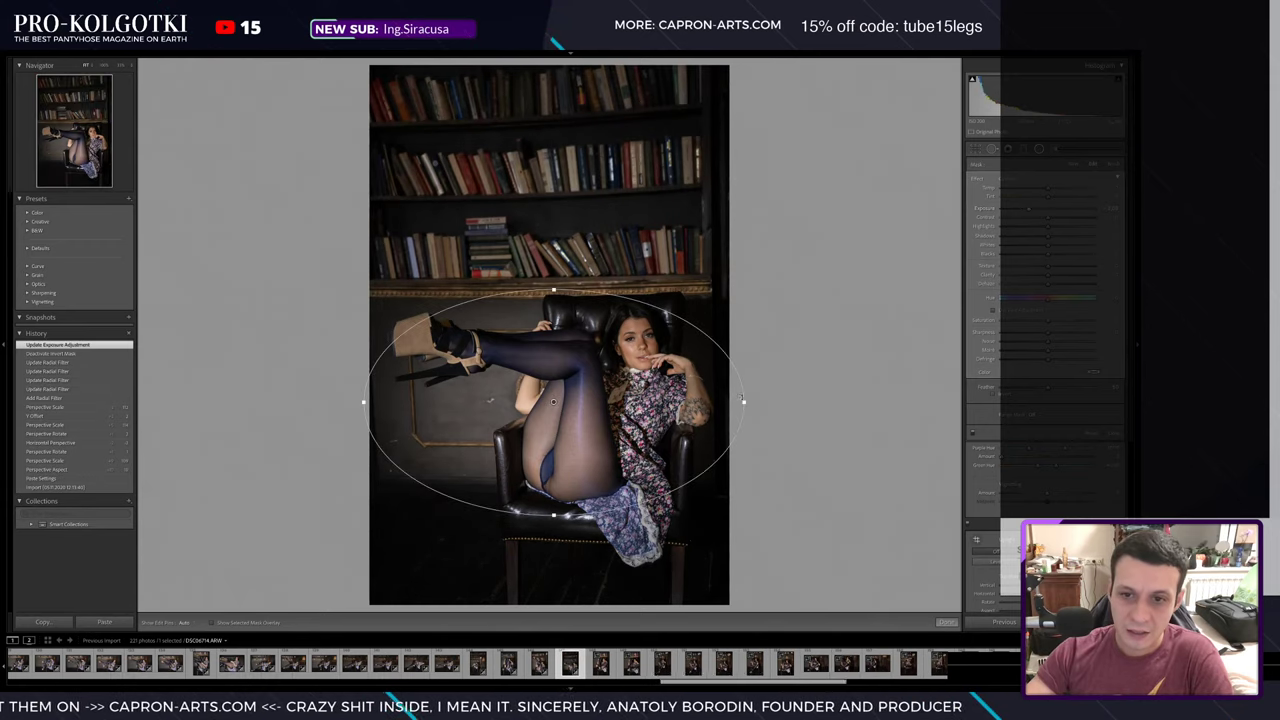
mouse_move(740, 401)
left_mouse_down()
mouse_move(808, 400)
mouse_move(795, 404)
left_mouse_up()
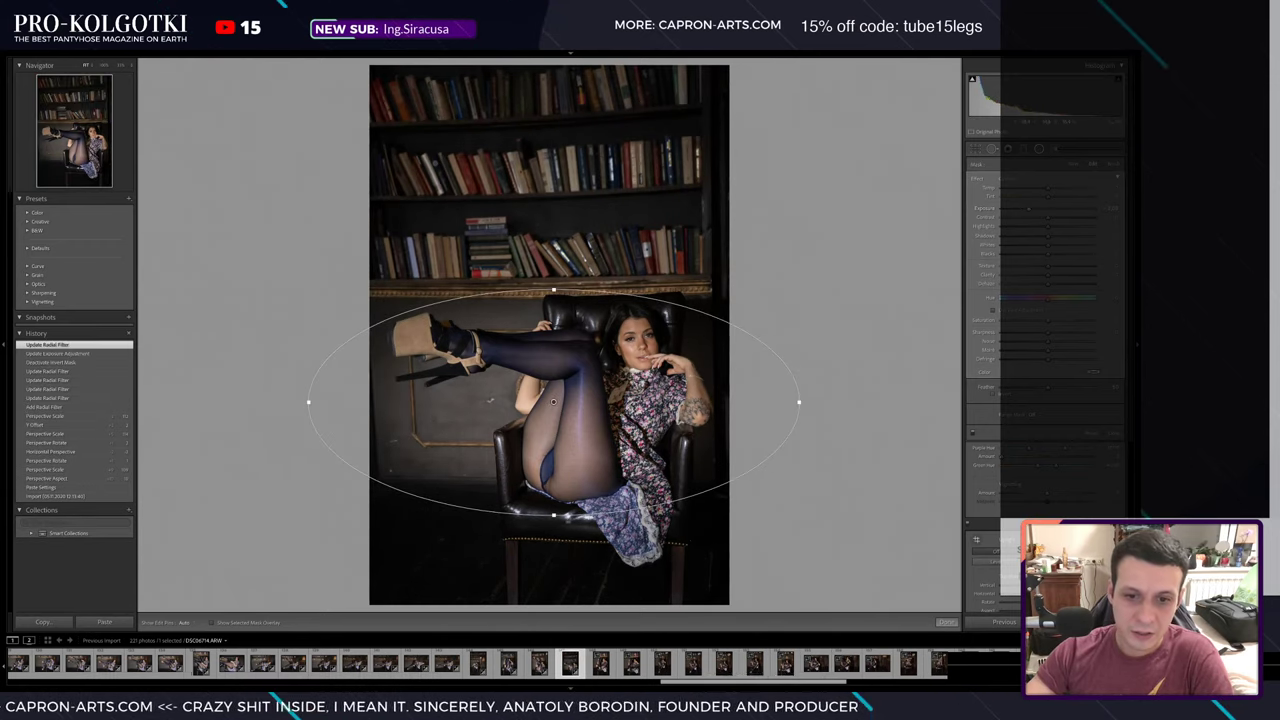
left_click_drag(553, 514, 553, 562)
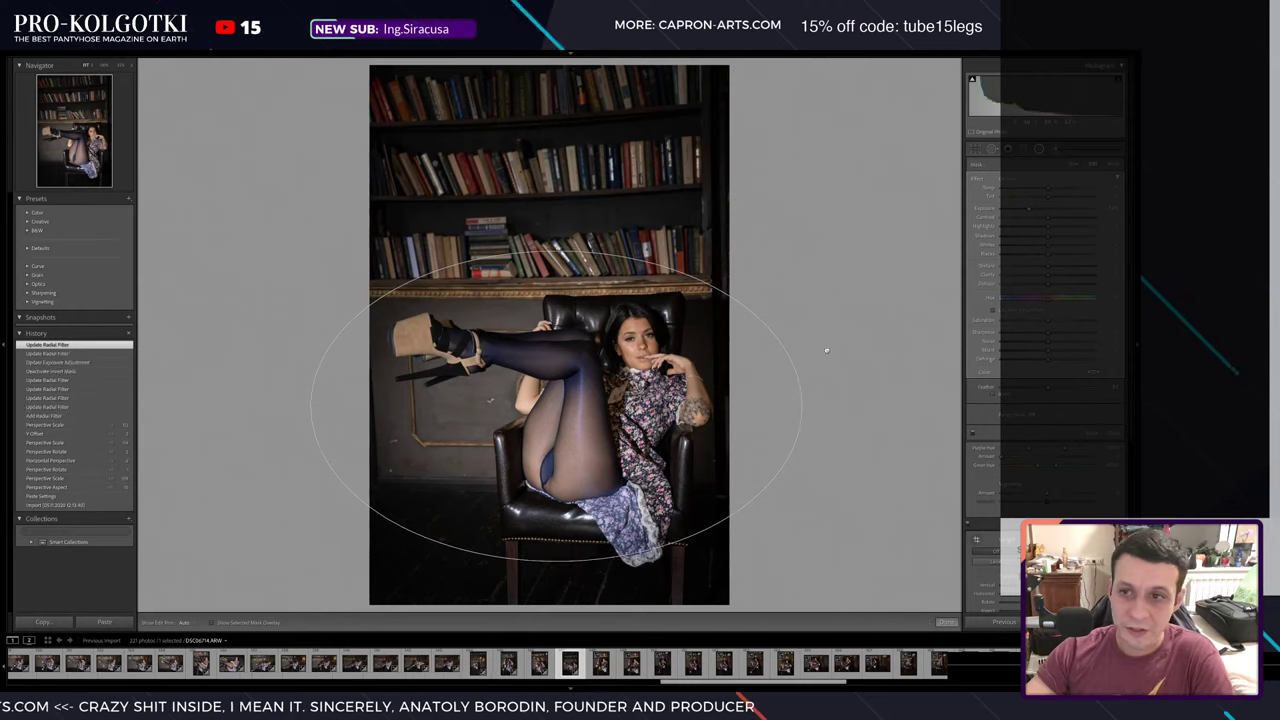
left_click_drag(829, 401, 803, 401)
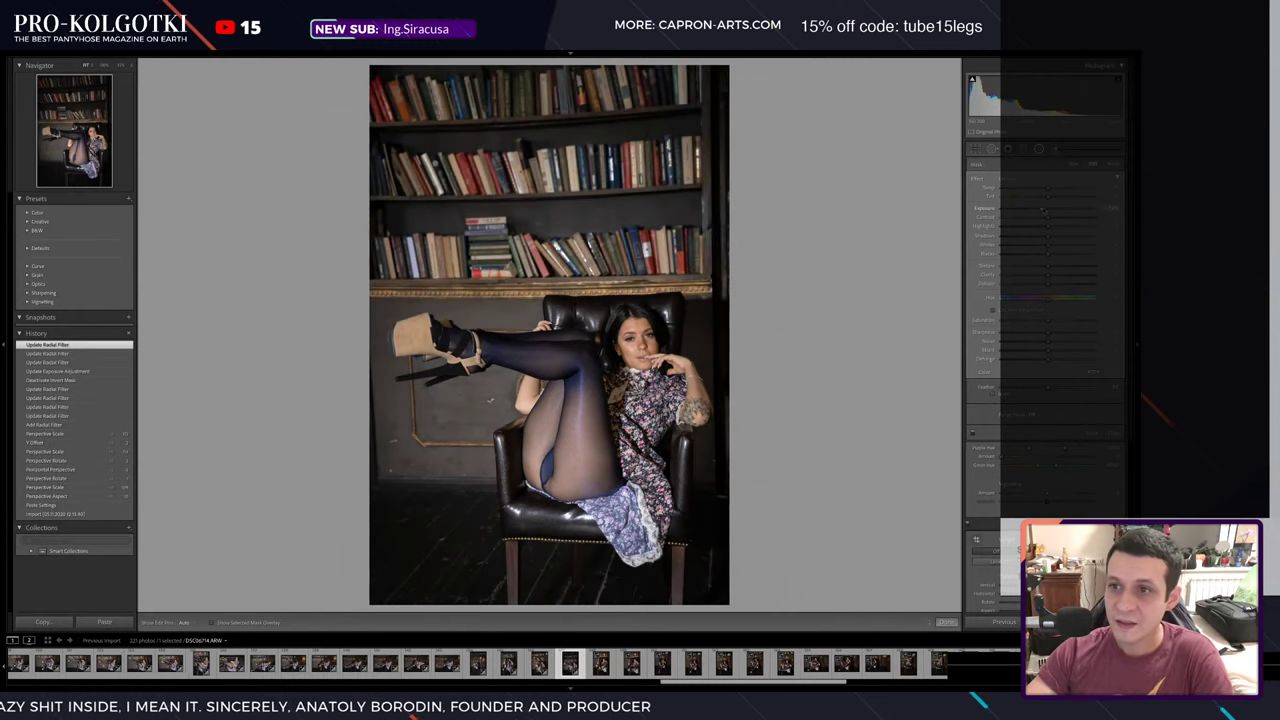
mouse_move(1047, 188)
left_mouse_down()
mouse_move(1047, 244)
mouse_move(1040, 227)
left_mouse_up()
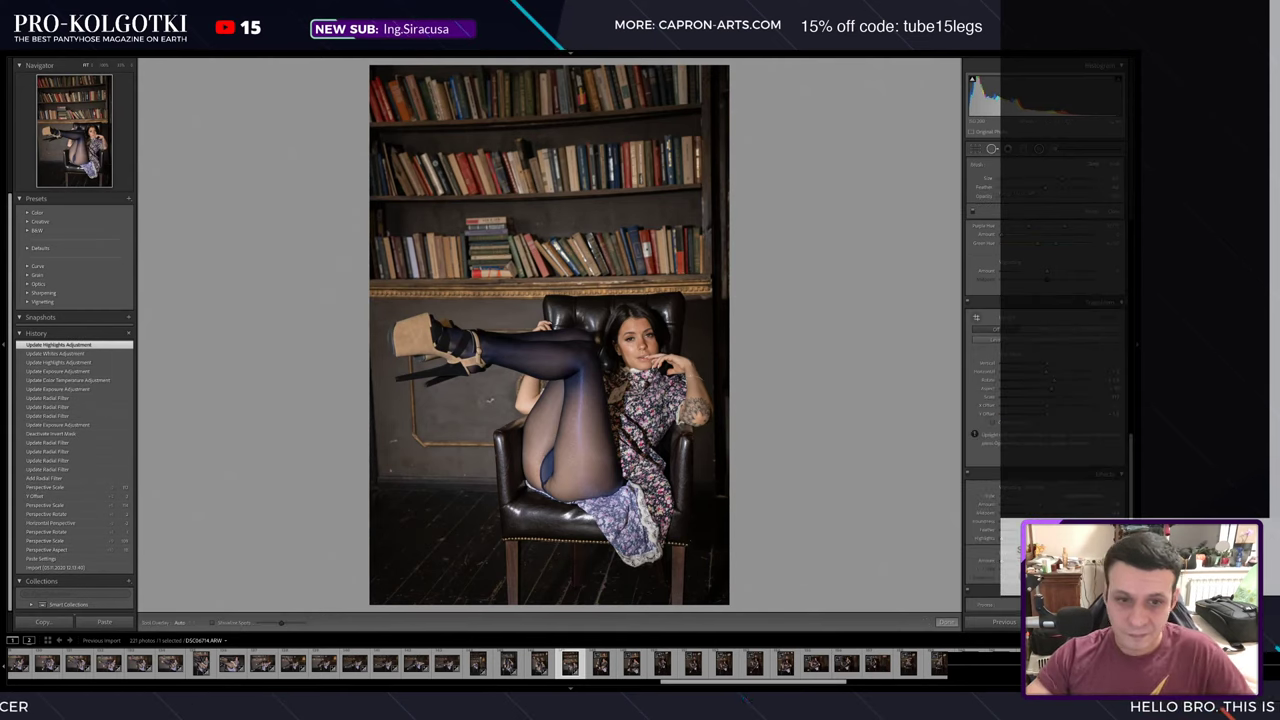
- Heal four small spots on the wall and near the floor left of the chair
key("q")
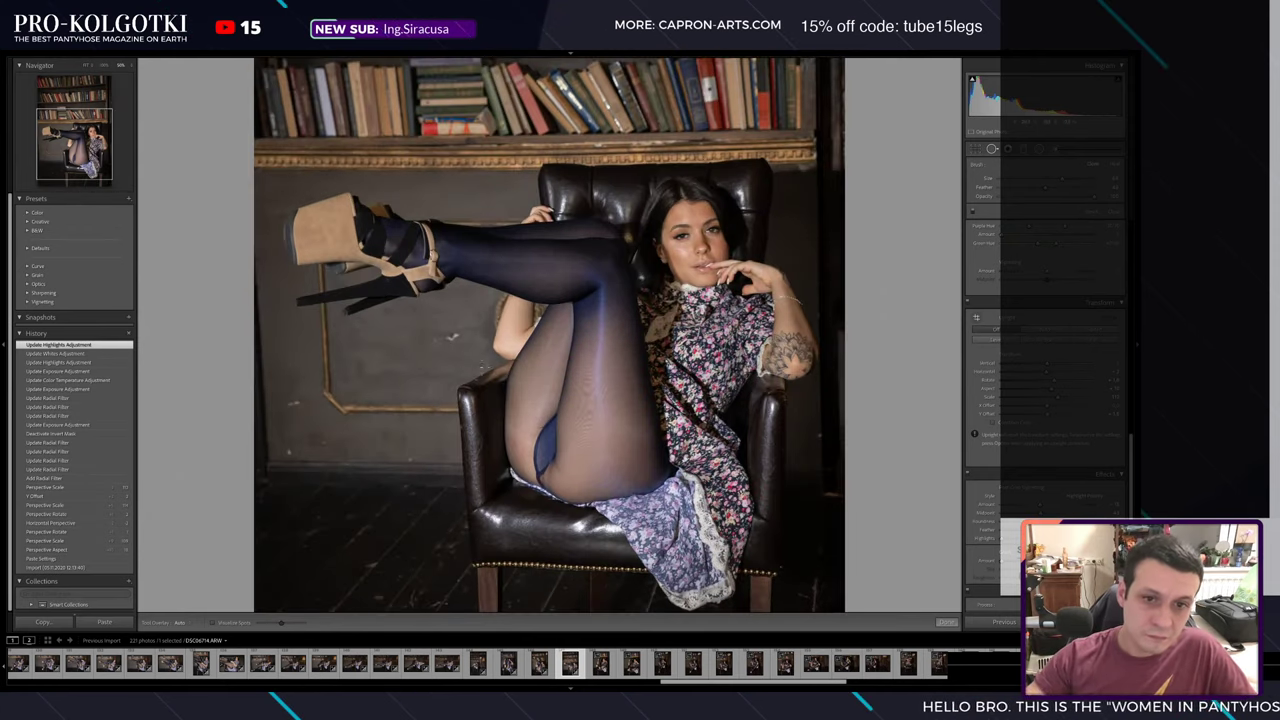
left_click(452, 338)
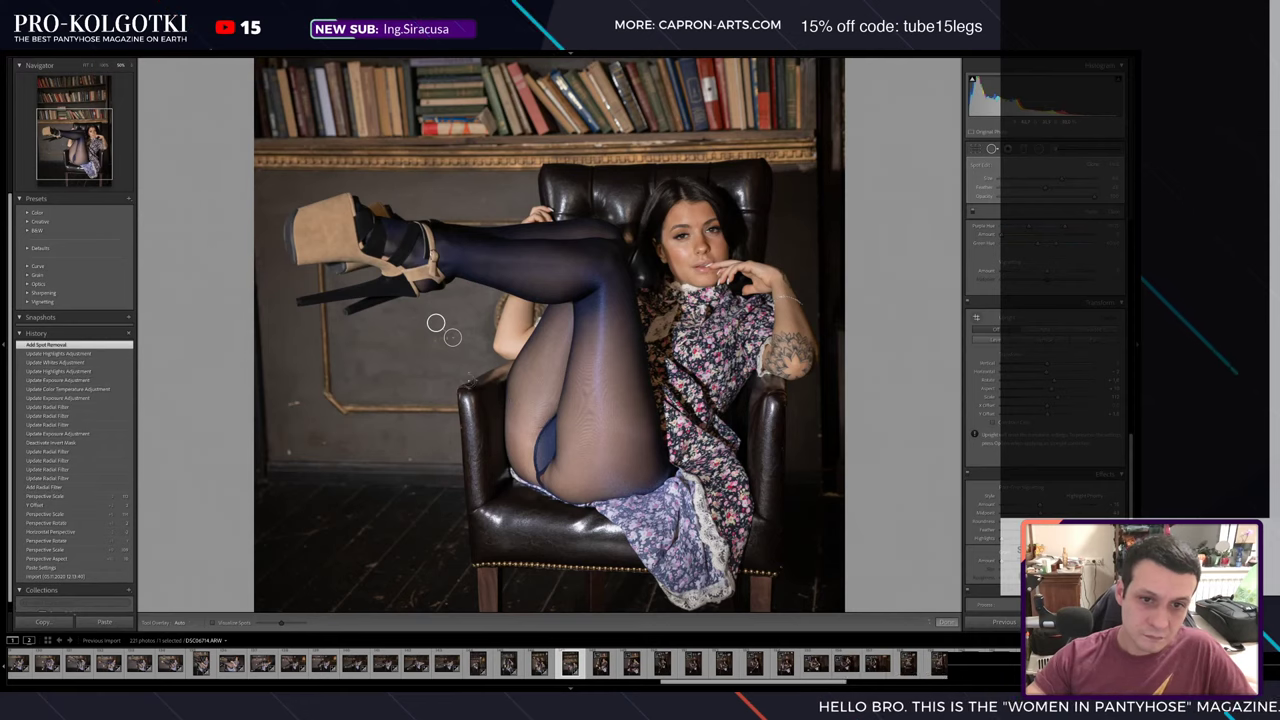
left_click(294, 402)
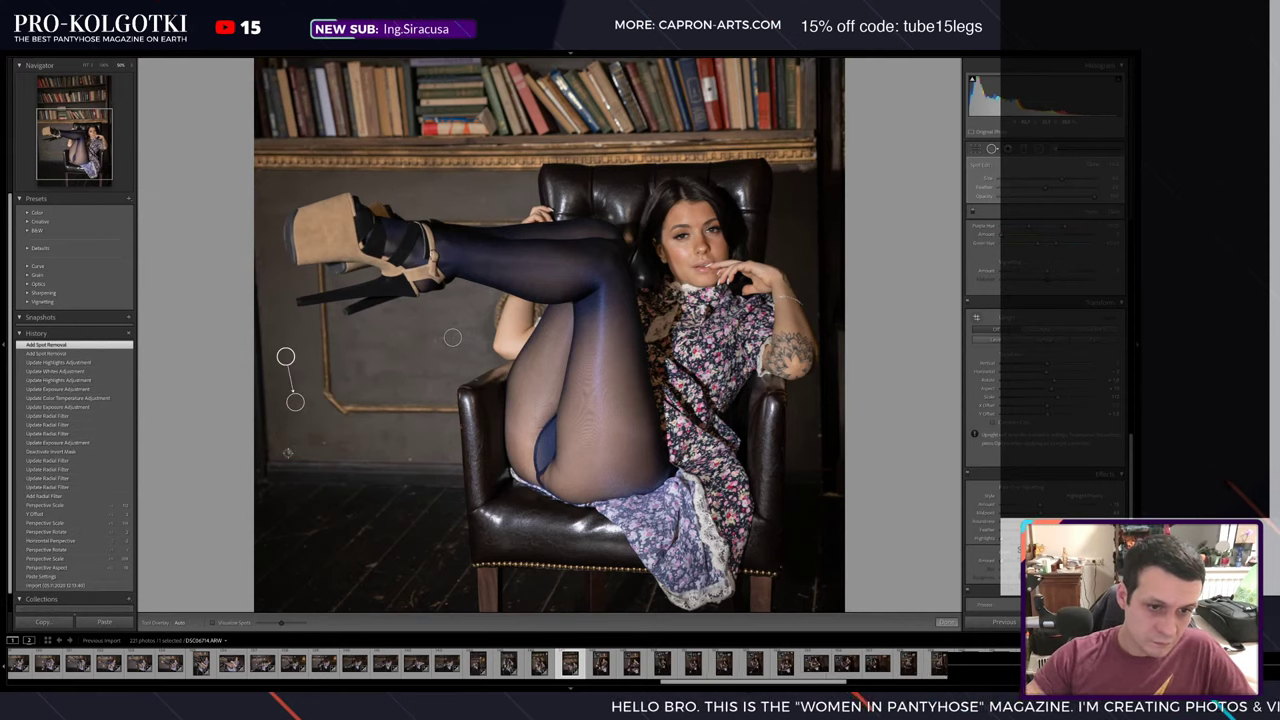
left_click(287, 452)
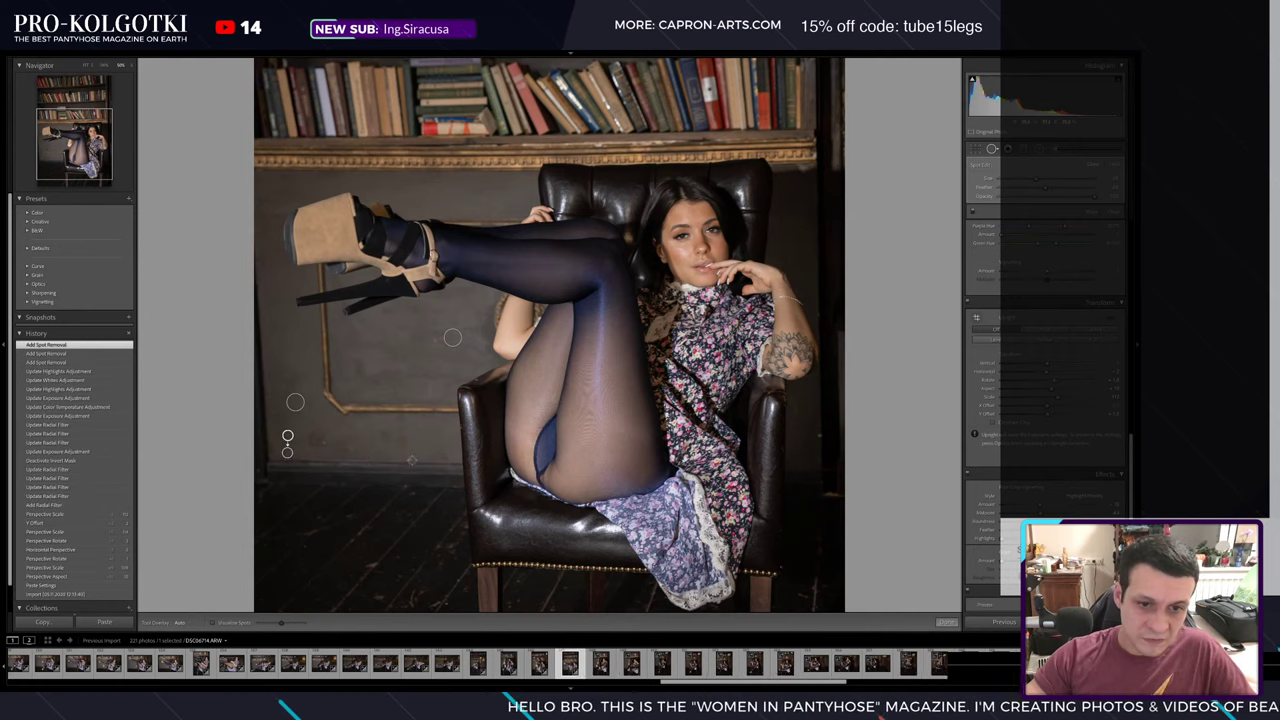
left_click(410, 459)
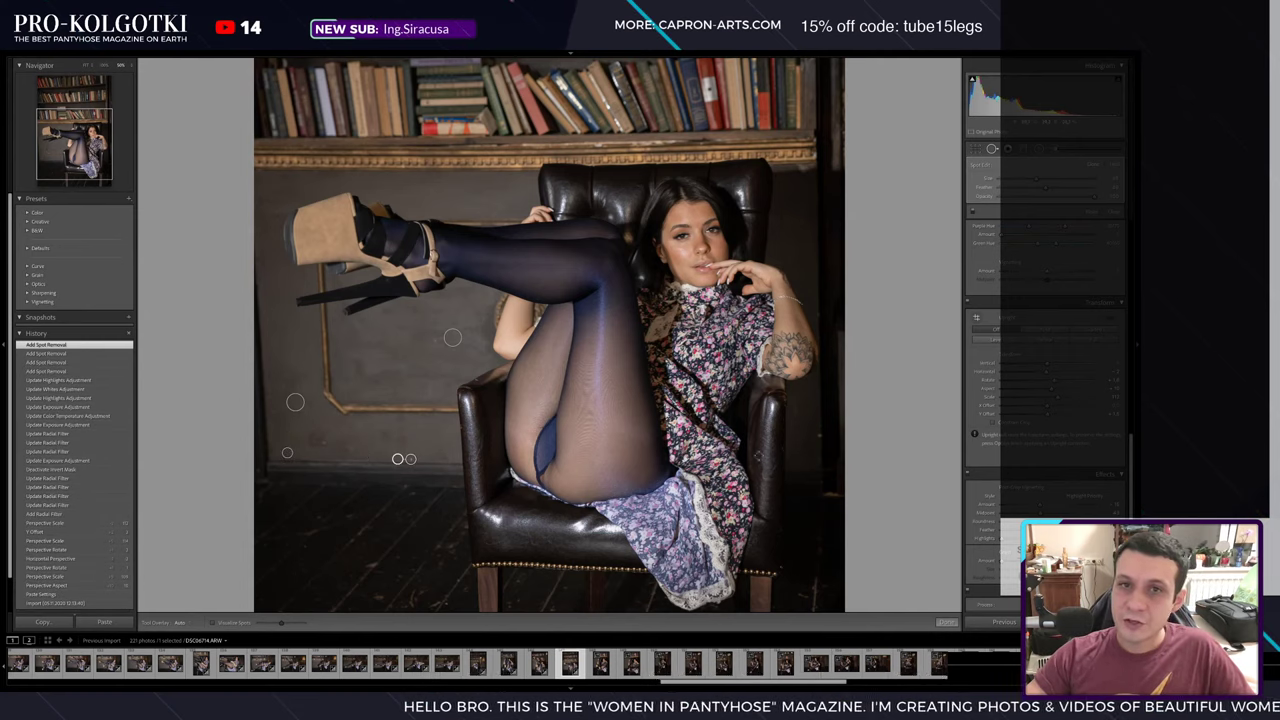
key("super+Tab")
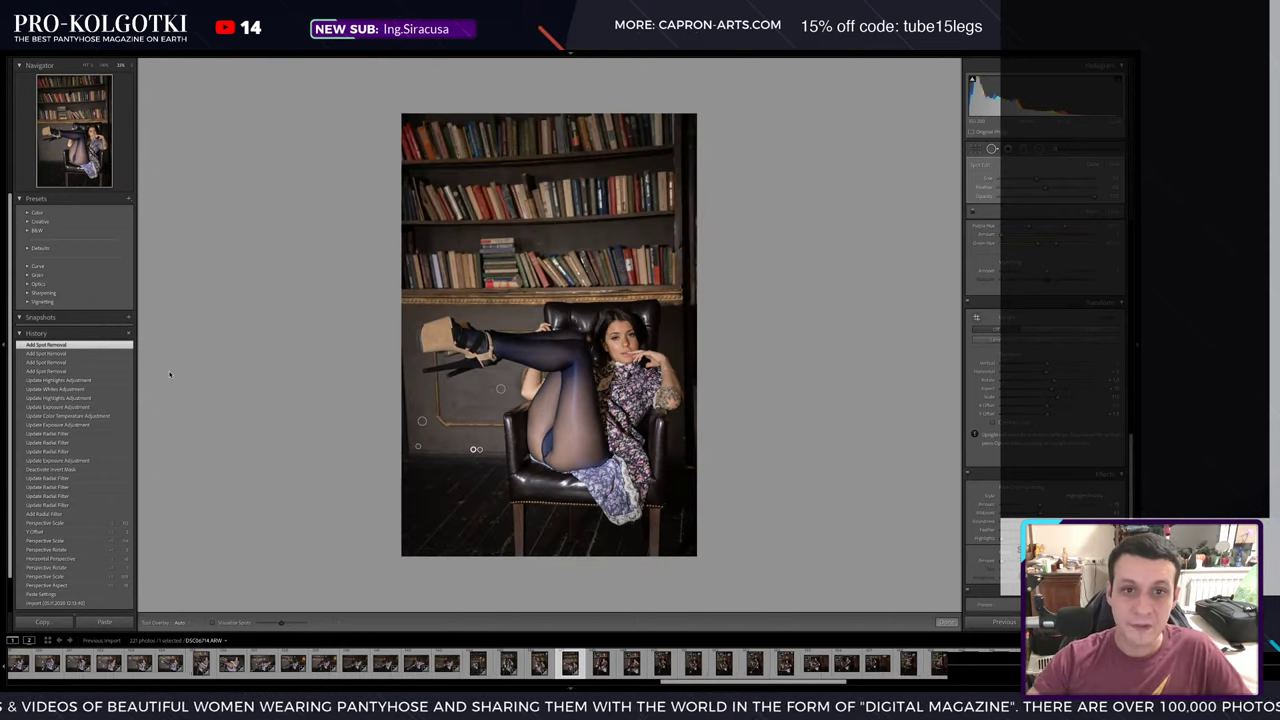
- Close Spot Removal, check Before & After, copy the armrest settings and advance to the crossed-legs portrait
key("q")
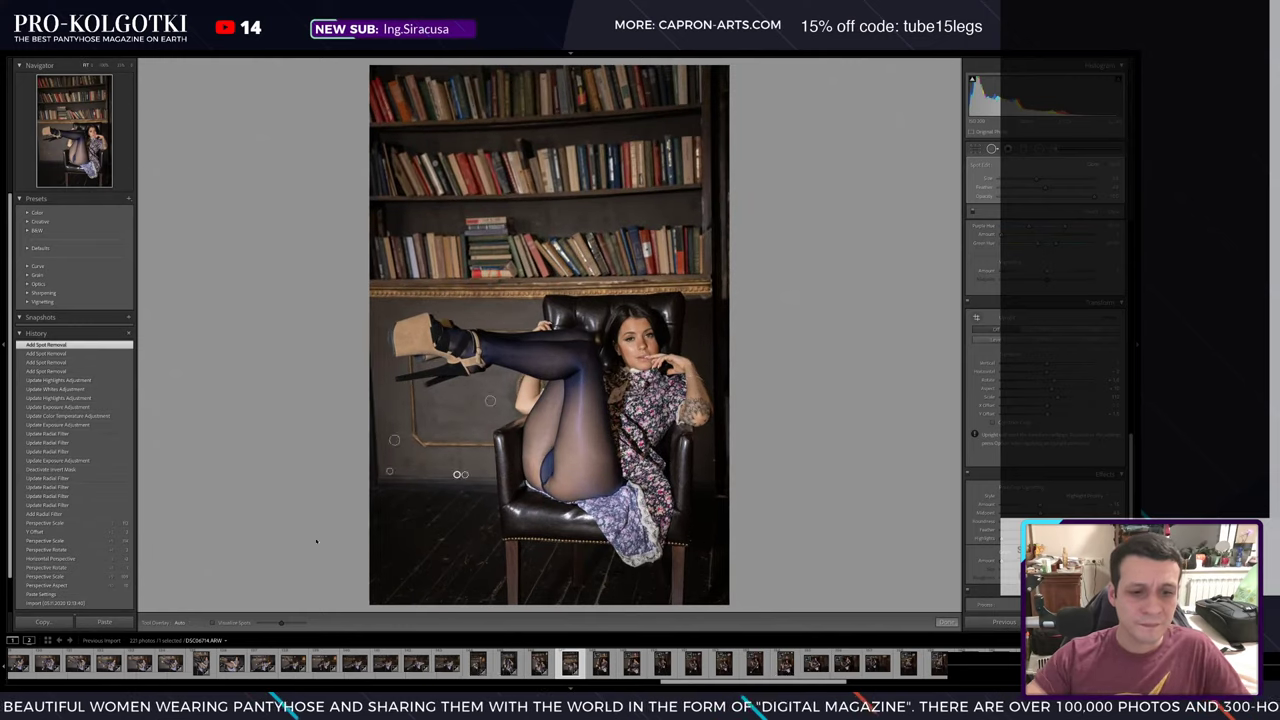
key("q")
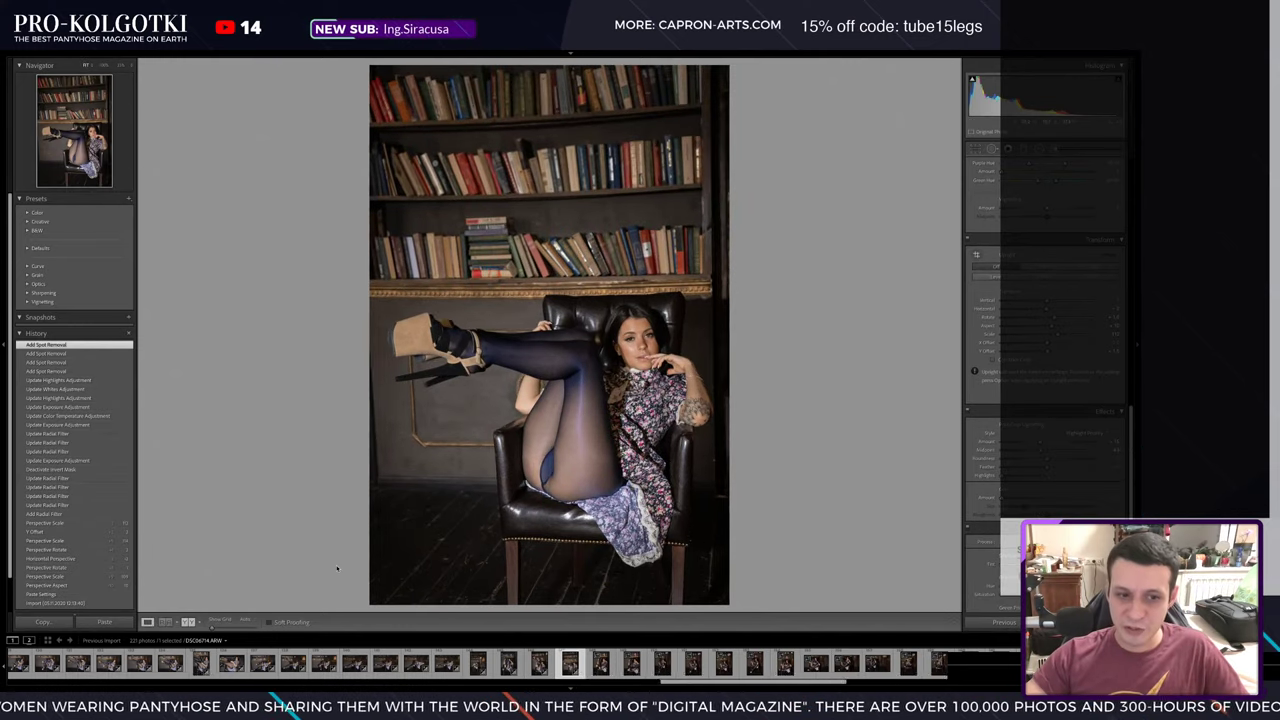
left_click(189, 622)
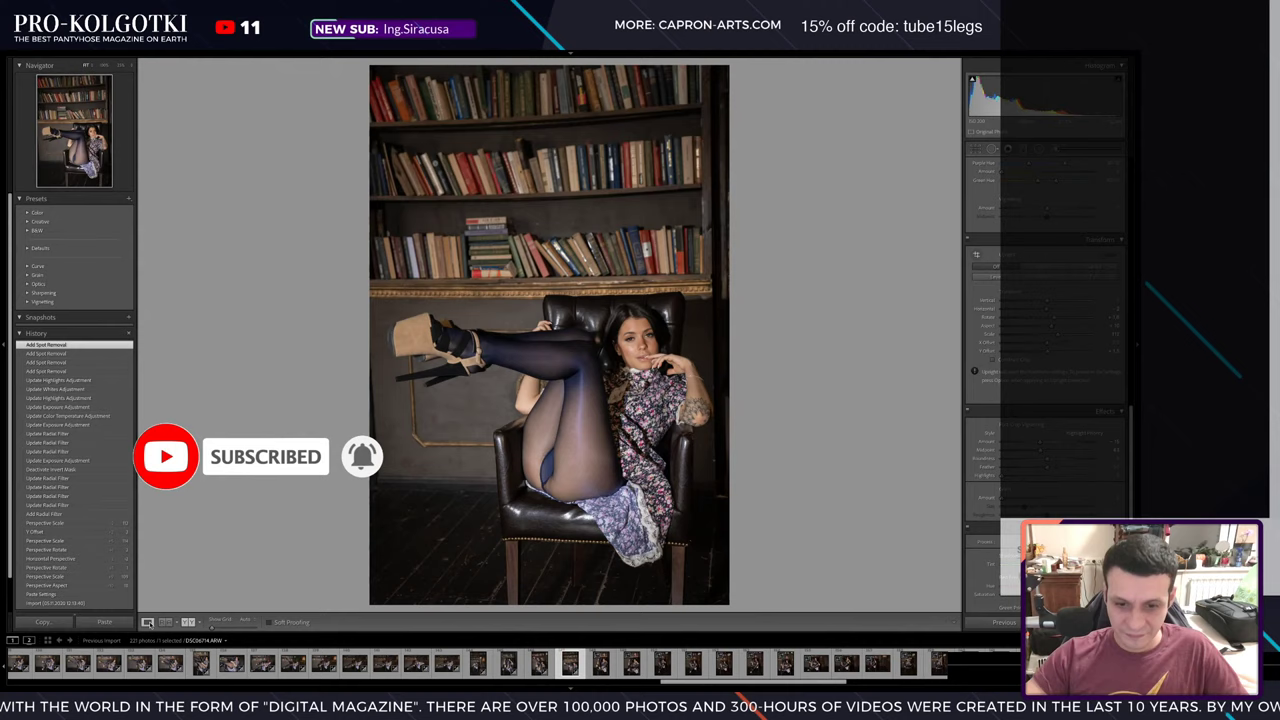
left_click(147, 622)
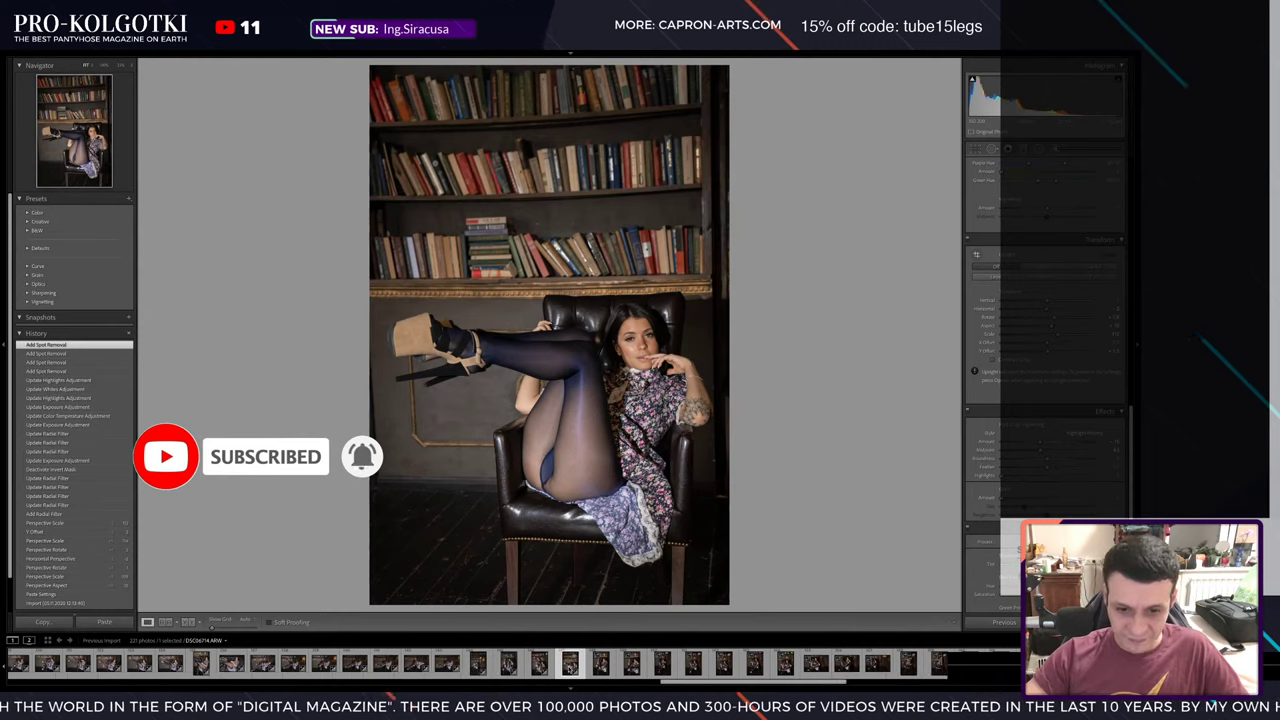
key("ctrl+shift+c")
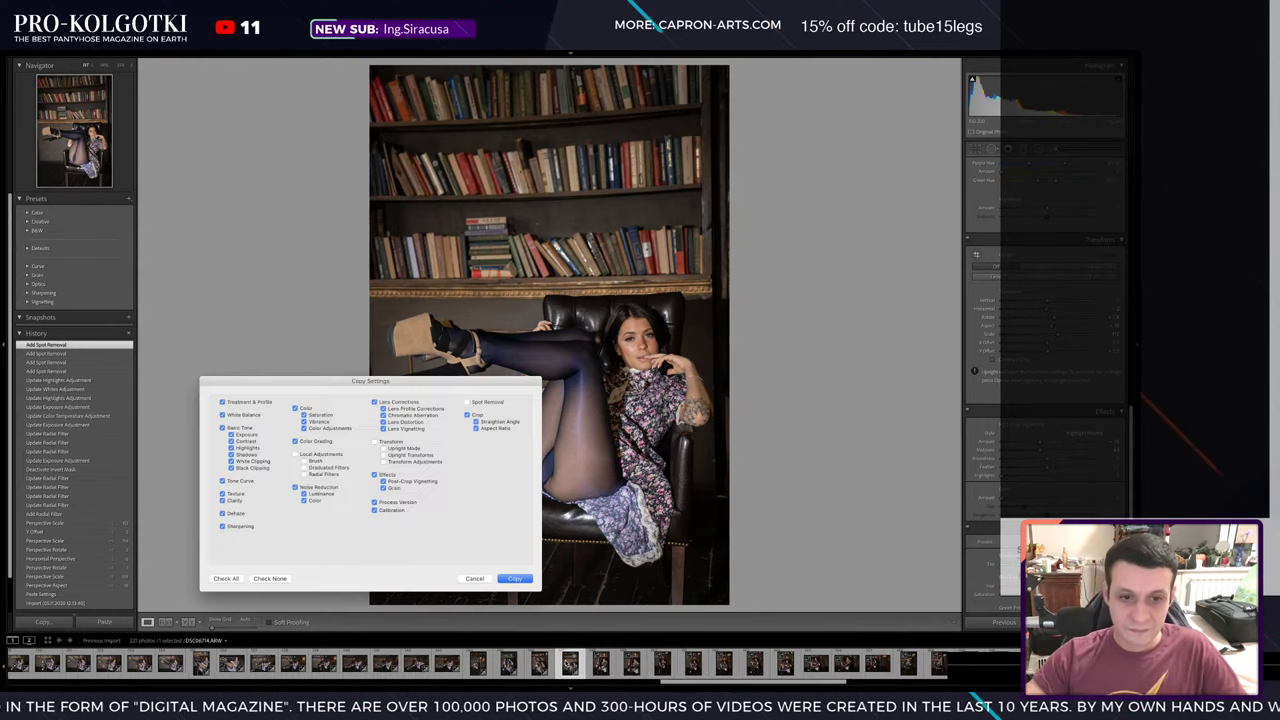
left_click(514, 579)
key("Right")
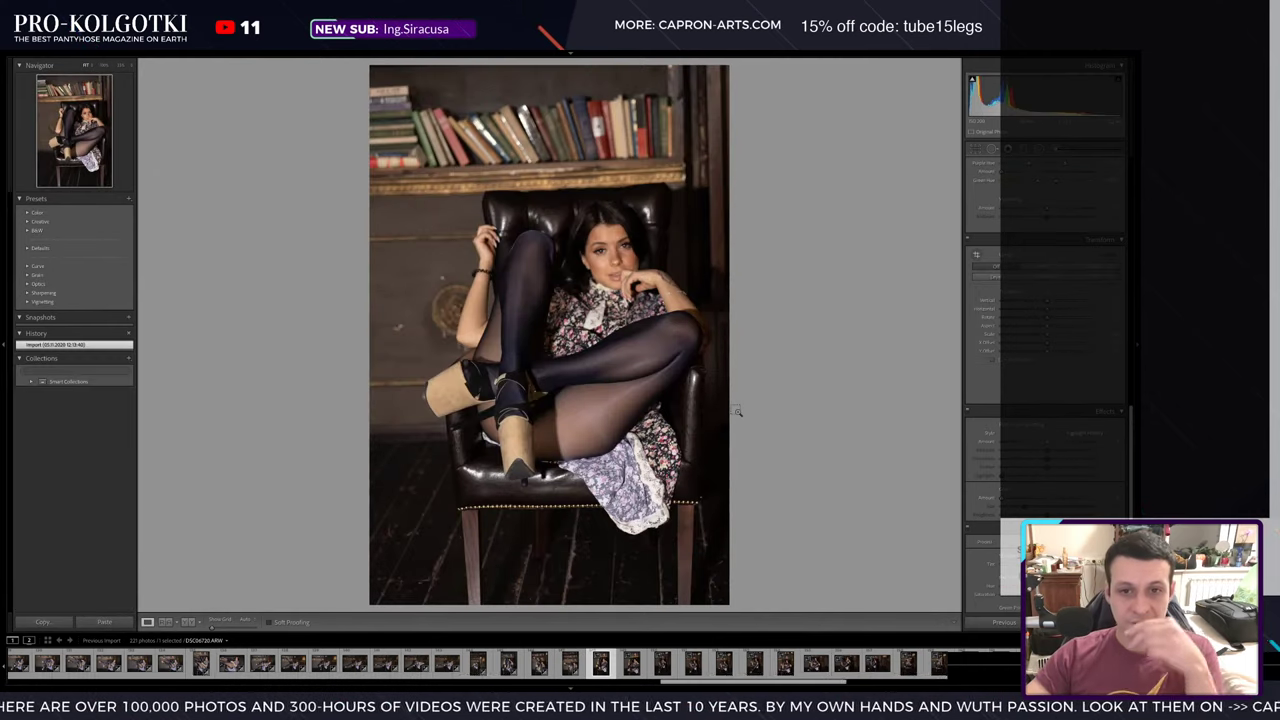
- Paste the copied edits onto the crossed-legs portrait and reshape its radial filter over the model
key("ctrl+shift+v")
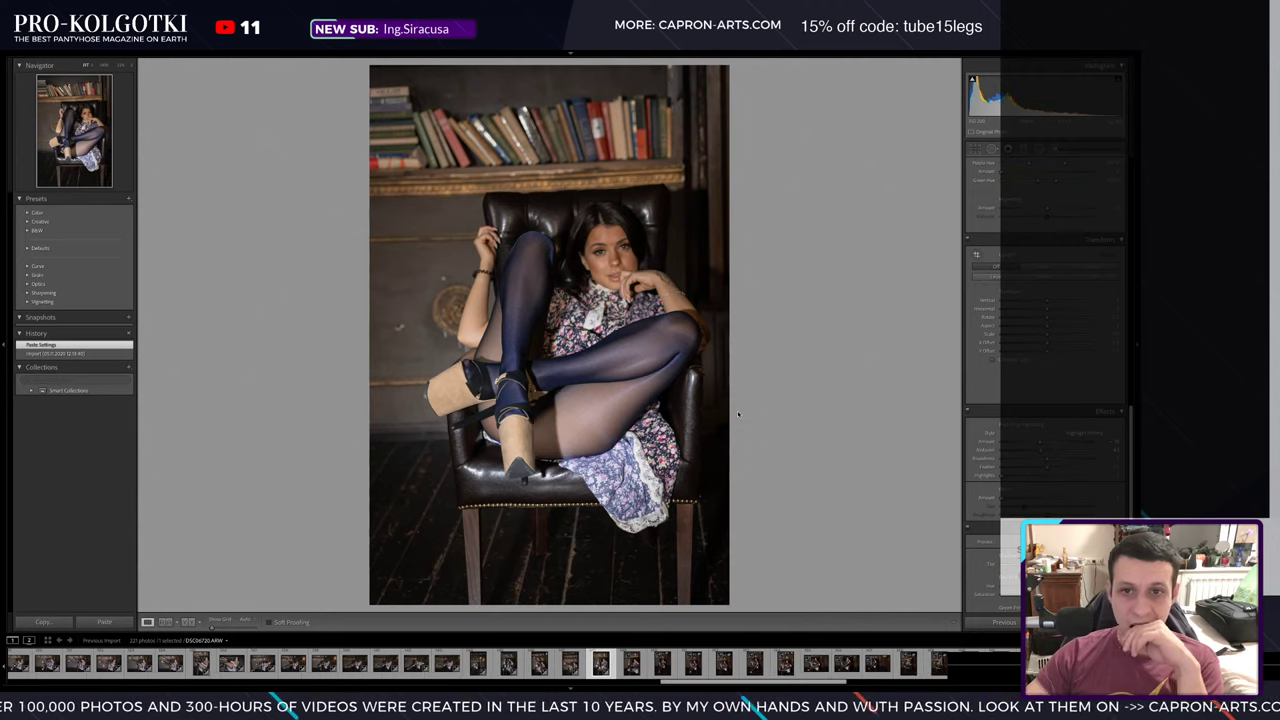
key("shift+m")
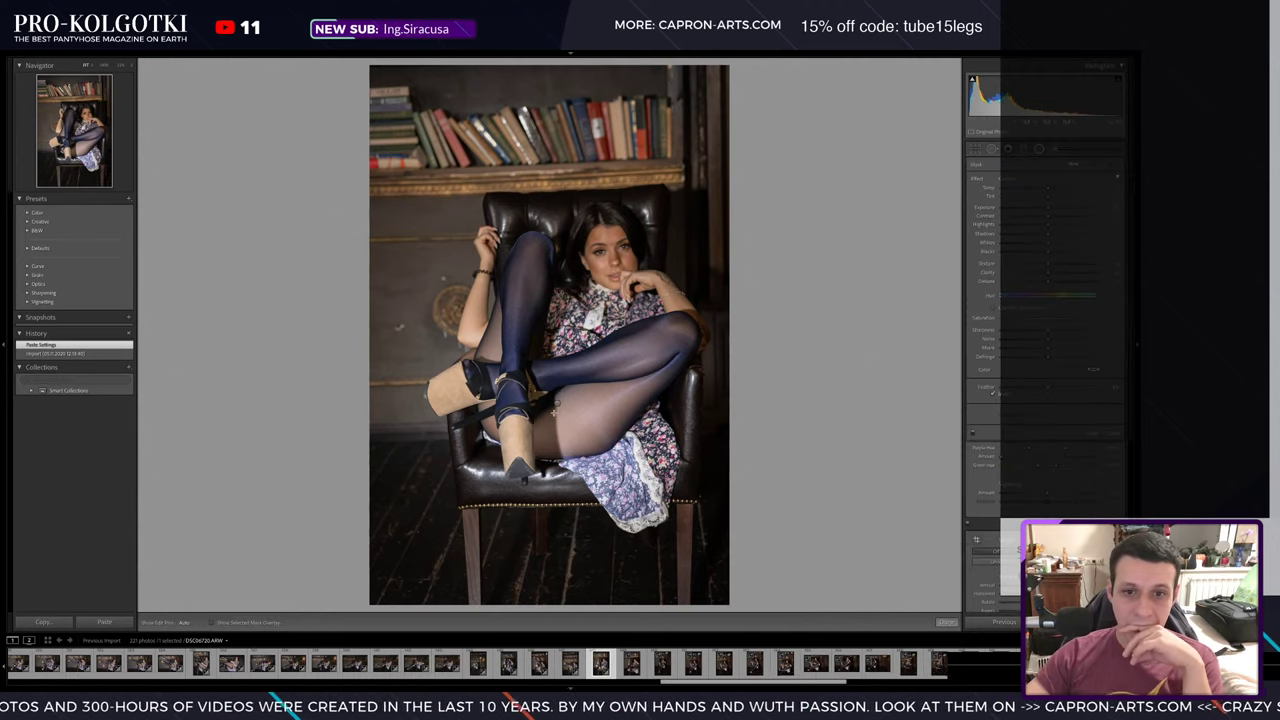
left_click_drag(557, 404, 777, 542)
mouse_move(560, 265)
left_mouse_down()
mouse_move(559, 522)
mouse_move(580, 578)
mouse_move(590, 574)
left_mouse_up()
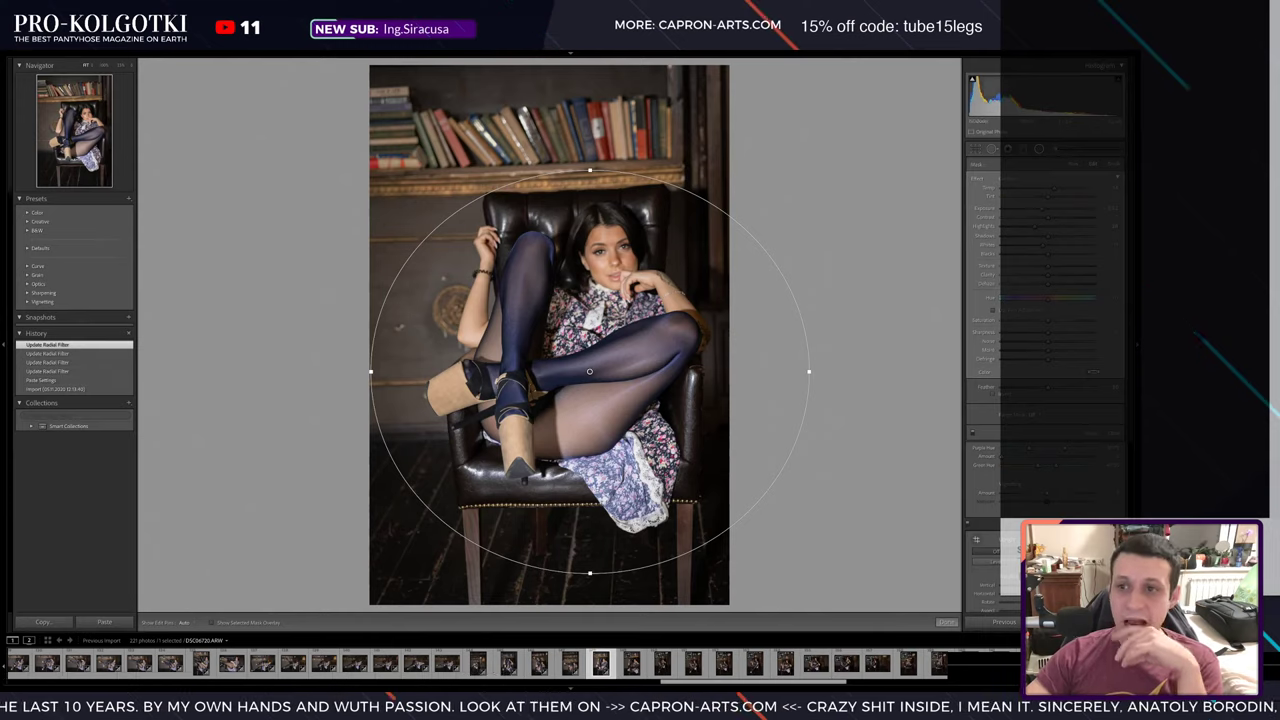
- Heal two wall spots left of the chair, close Spot Removal, and select all photos
left_click(991, 148)
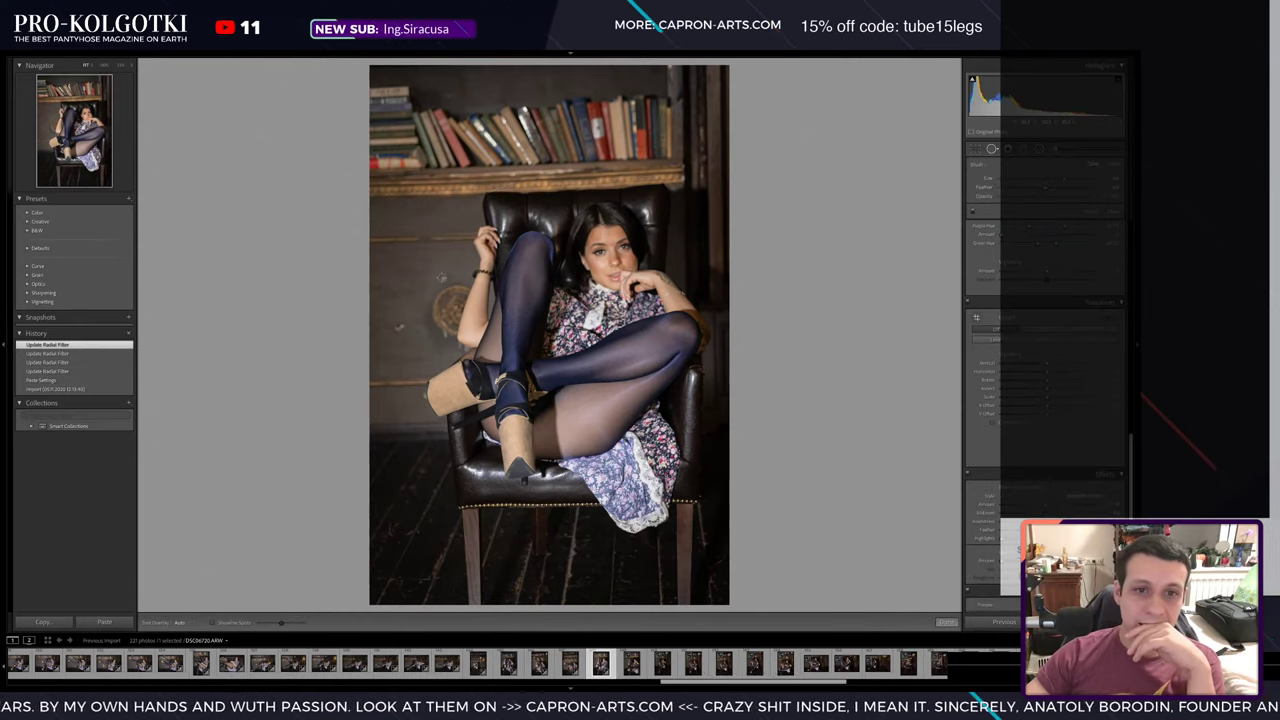
left_click(441, 278)
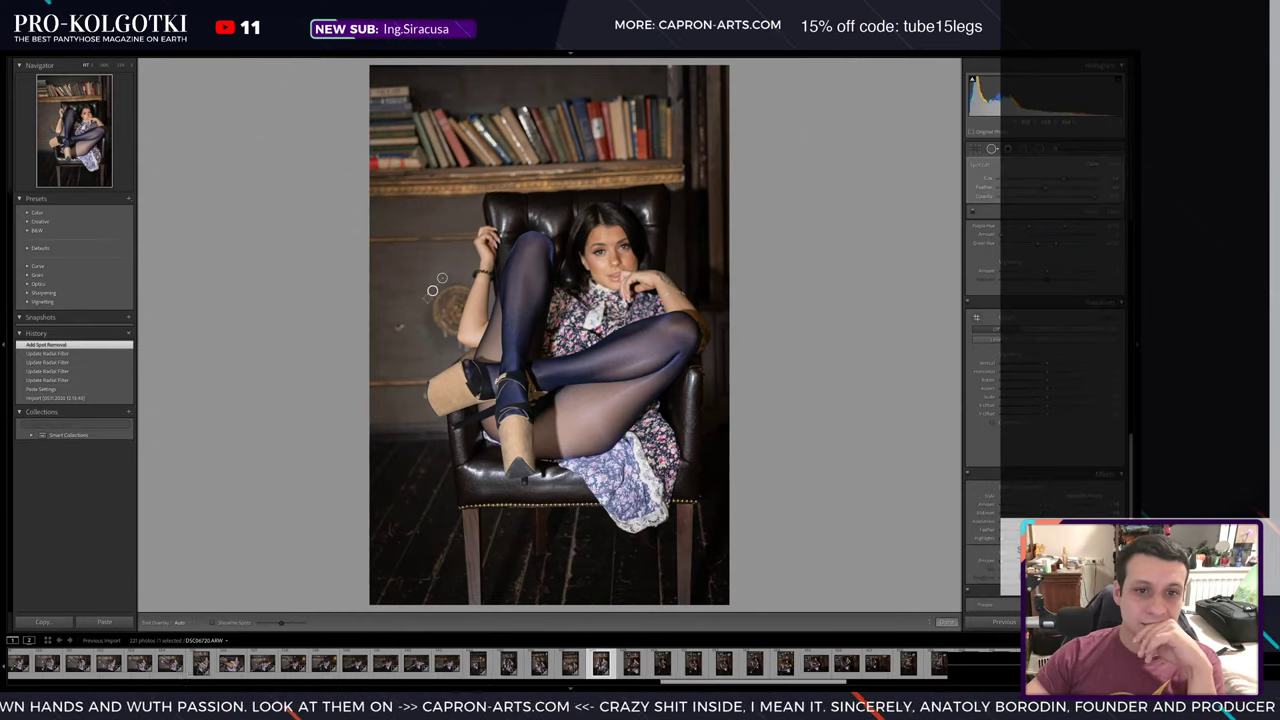
left_click(399, 327)
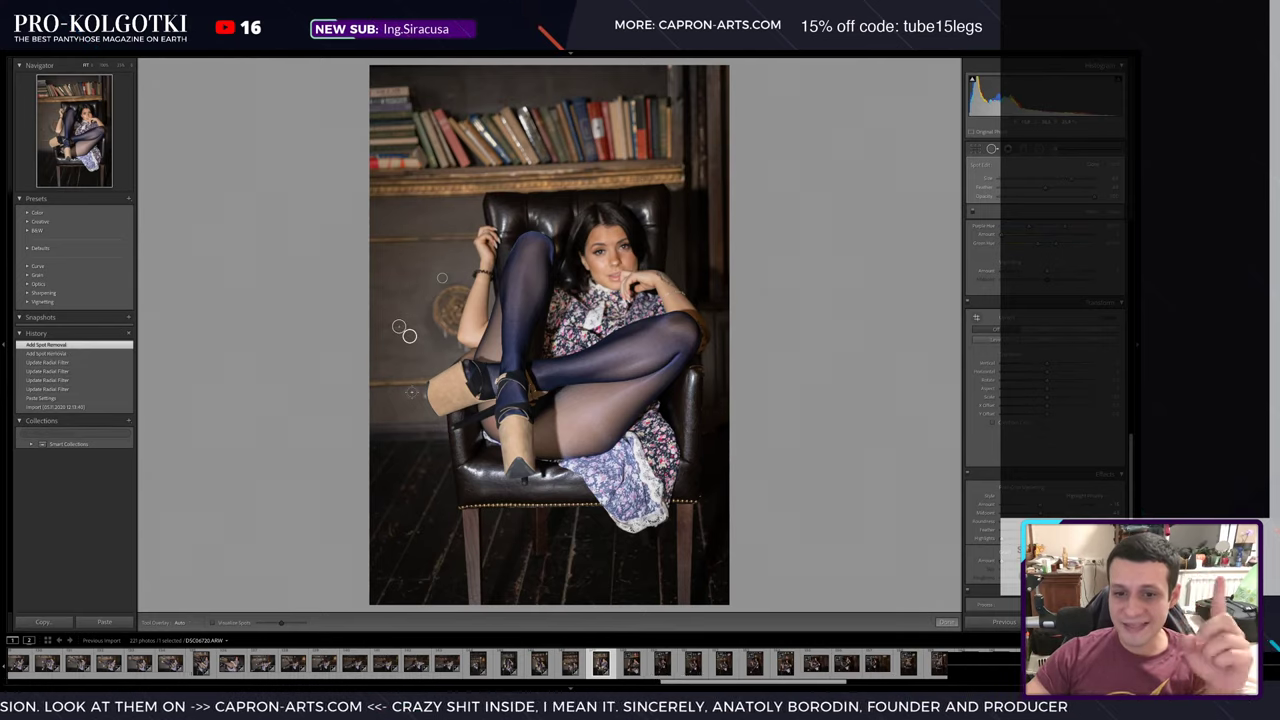
left_click(992, 148)
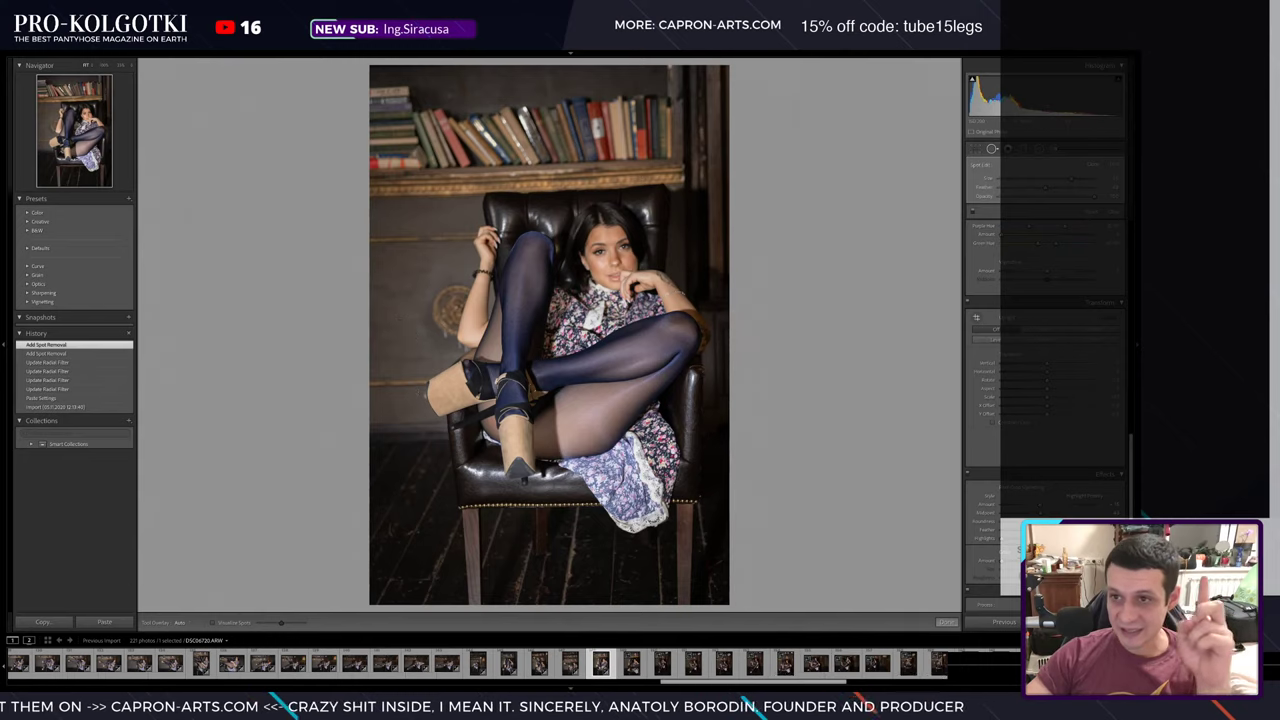
left_click(992, 148)
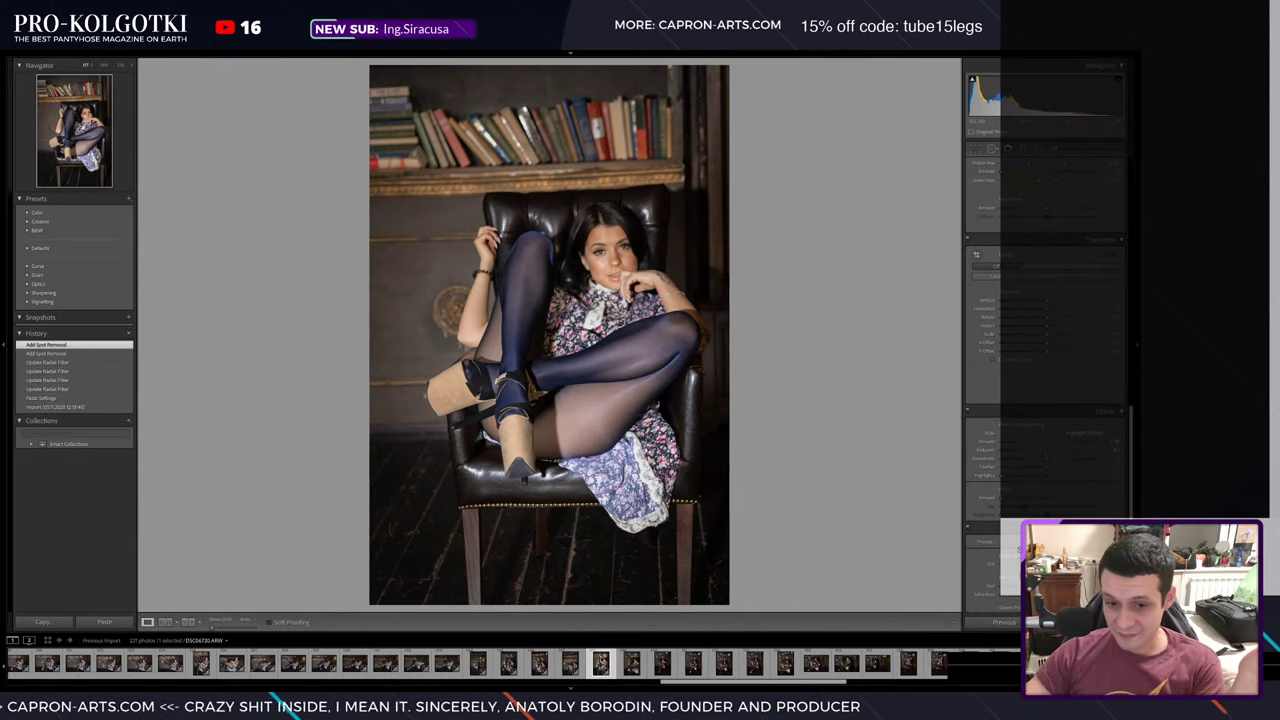
key("ctrl+a")
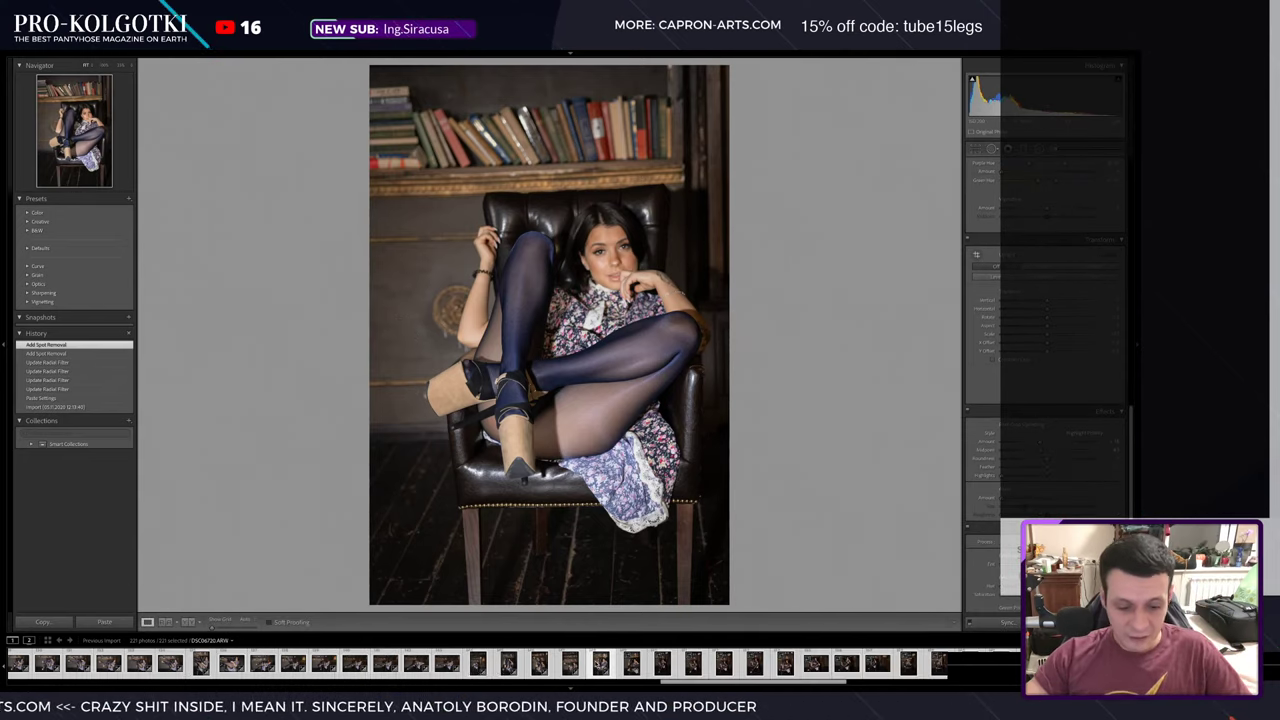
- In the Library grid select only the crossed-legs portrait thumbnail, then return to Develop
left_click(571, 54)
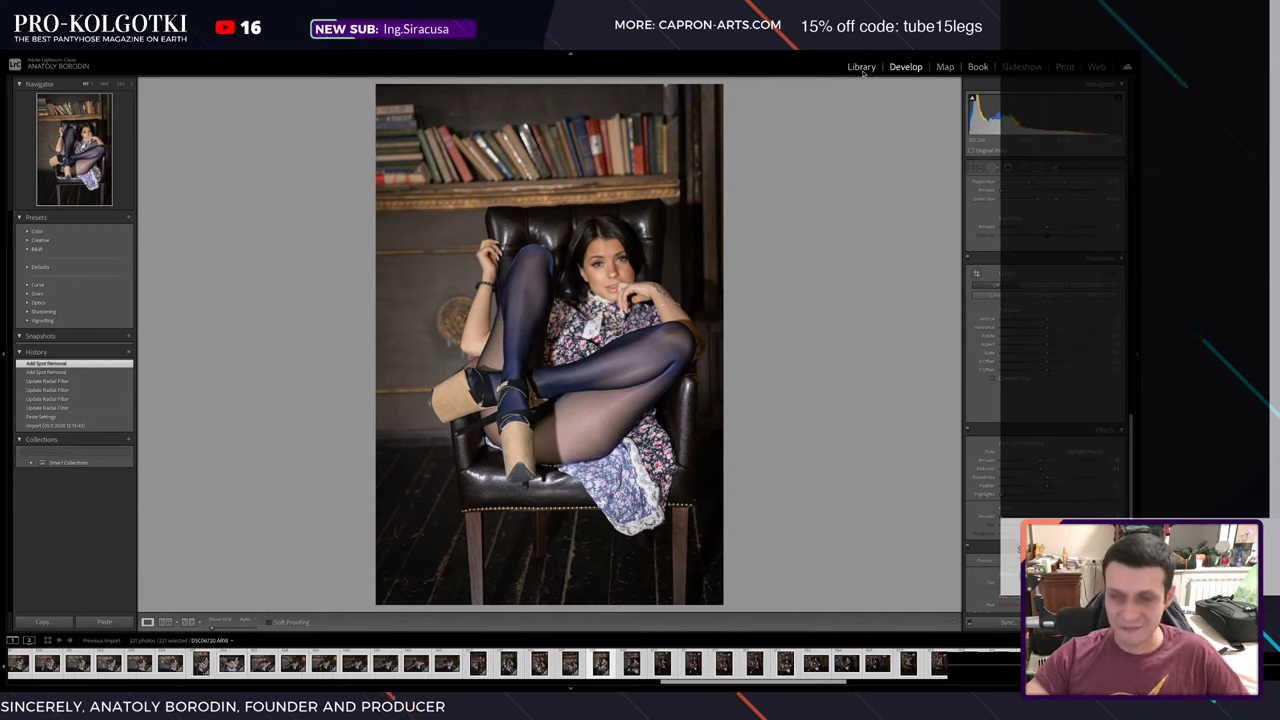
left_click(861, 68)
scroll(722, 553, "down", 15)
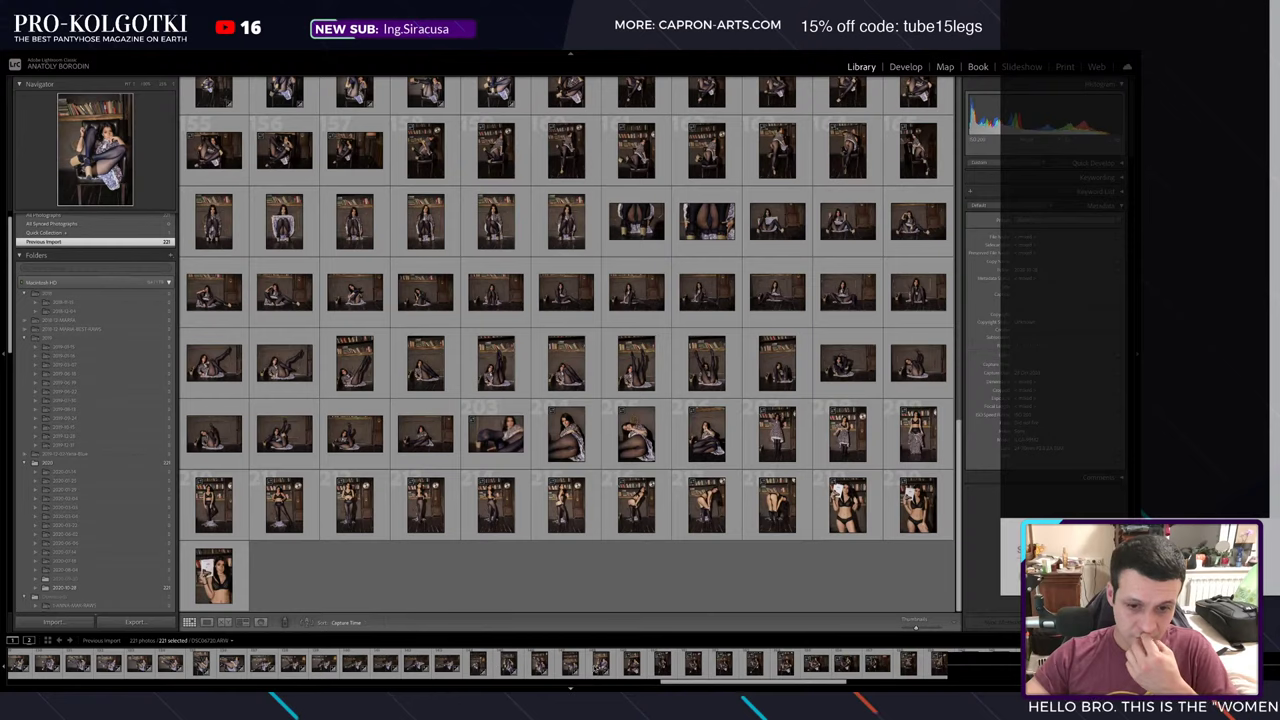
left_click(600, 663)
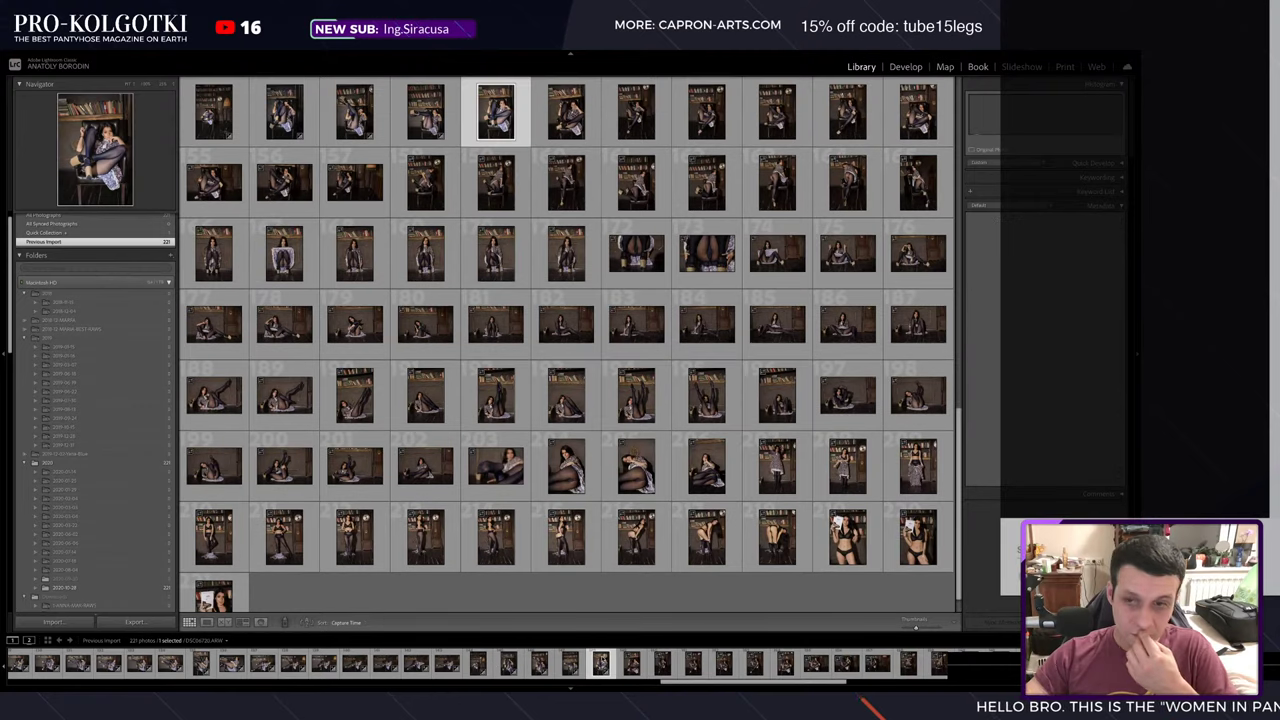
left_click(905, 66)
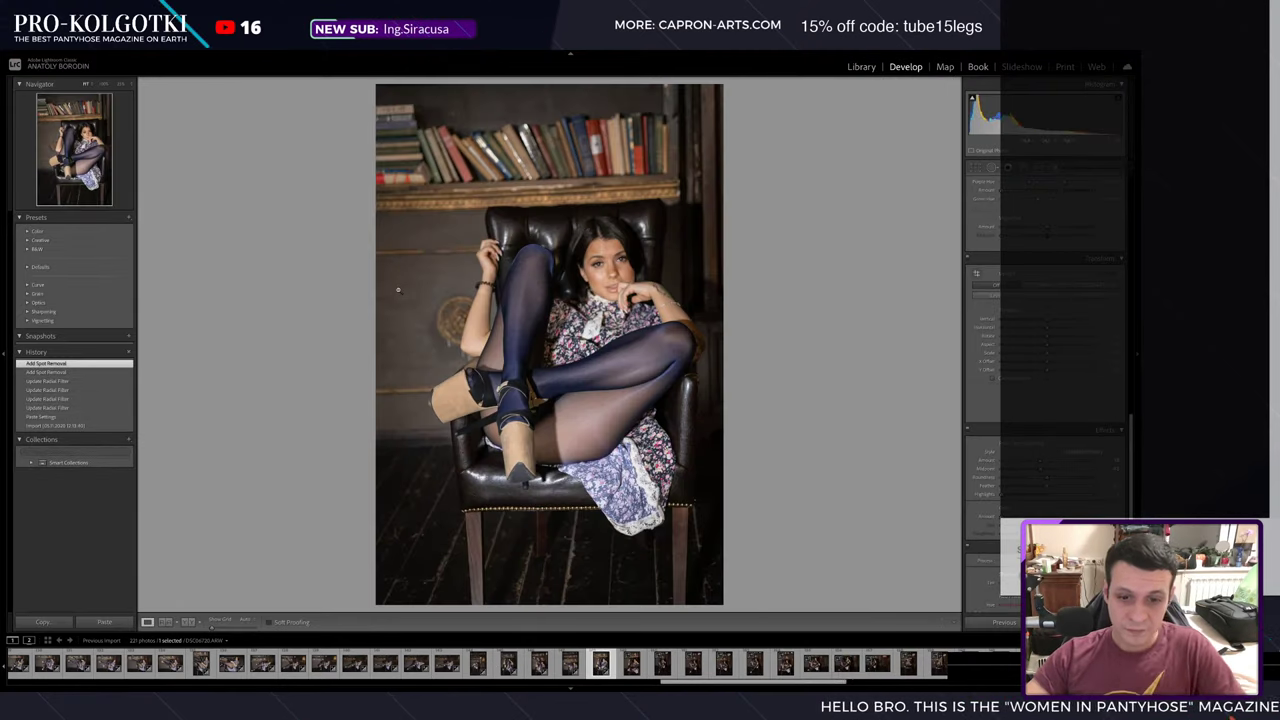
- Copy the crossed-legs portrait's develop settings and adjust its Transform Aspect
key("ctrl+shift+c")
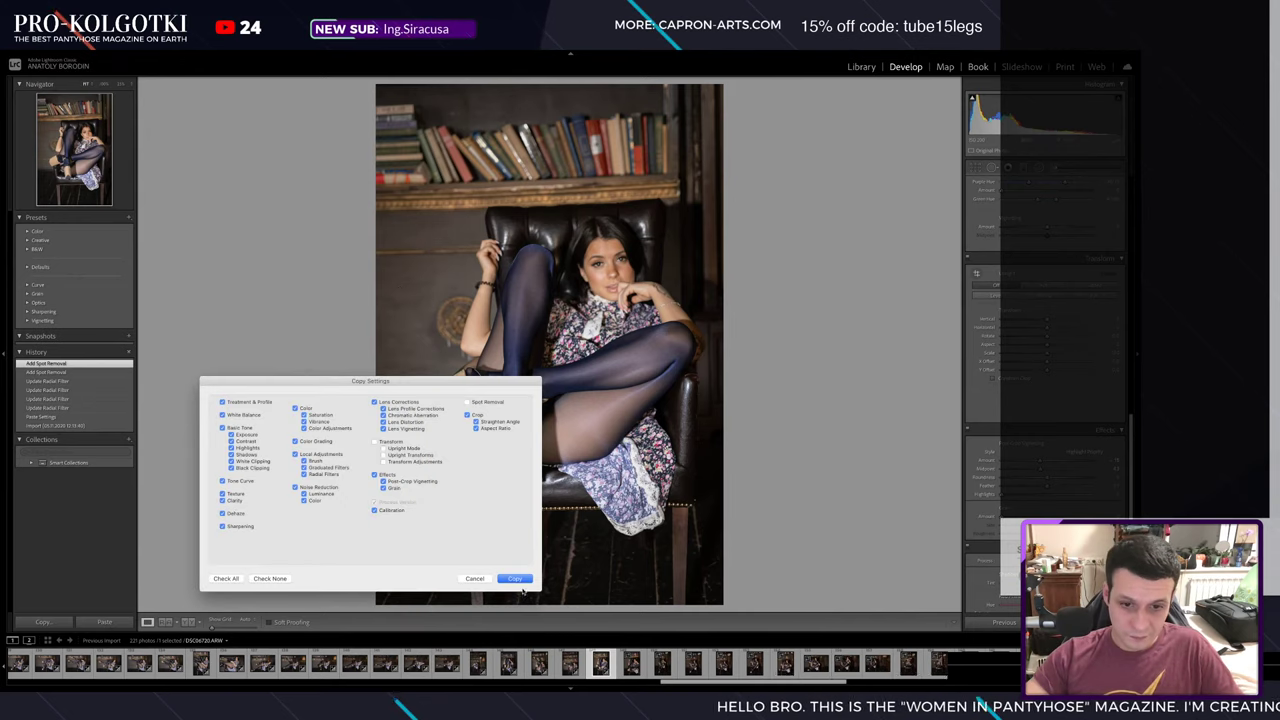
left_click(515, 579)
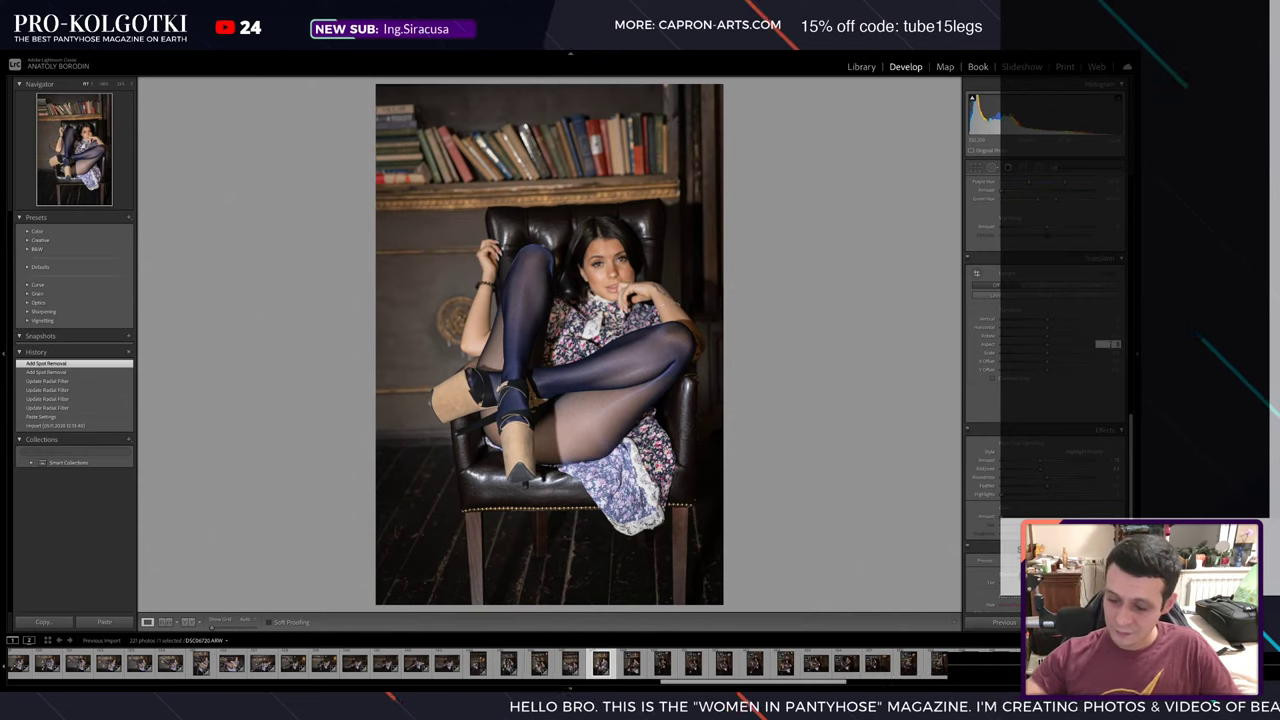
left_click_drag(1103, 343, 1114, 352)
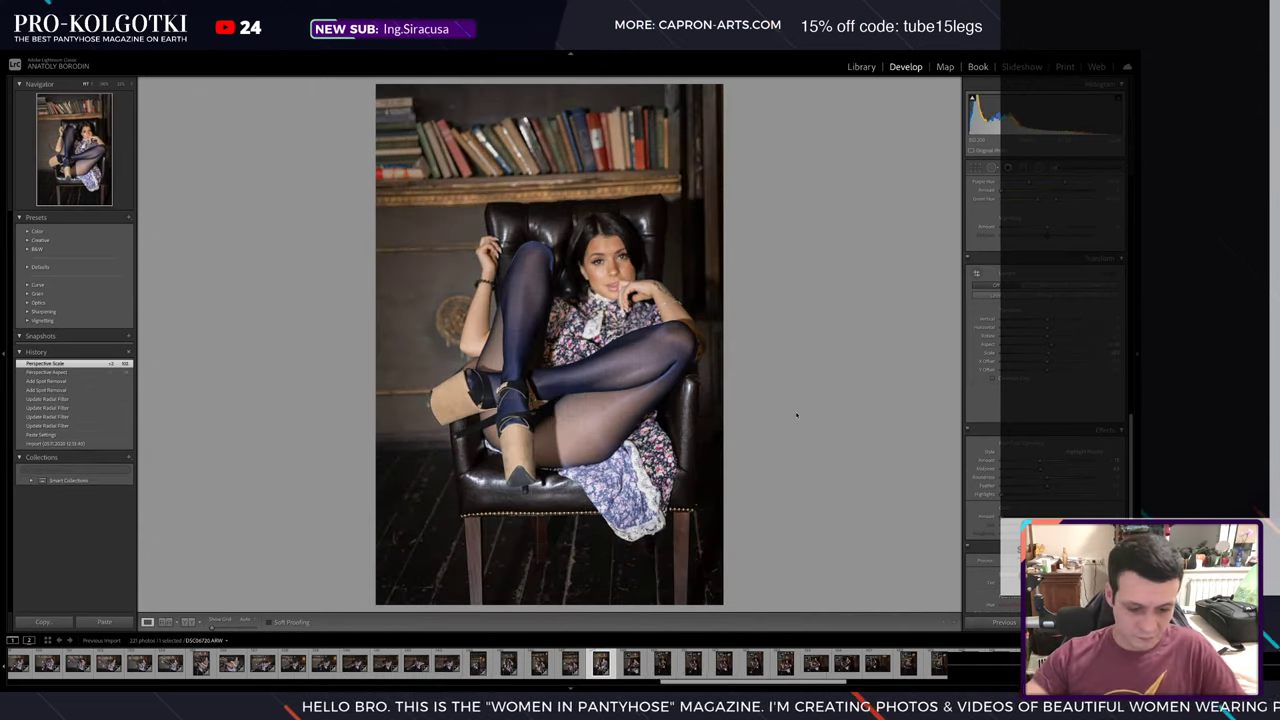
- Copy the updated settings and paste them onto the next, leaning-back chair portrait
key("ctrl+shift+c")
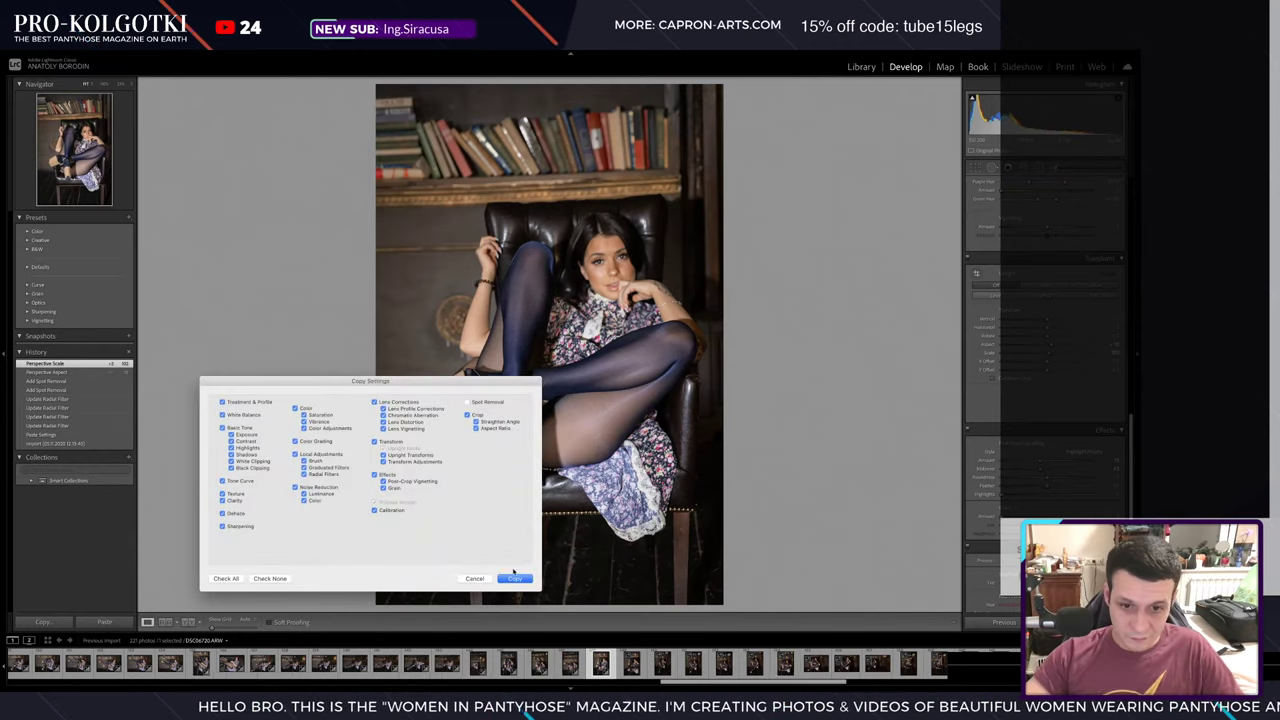
left_click(515, 577)
left_click(631, 665)
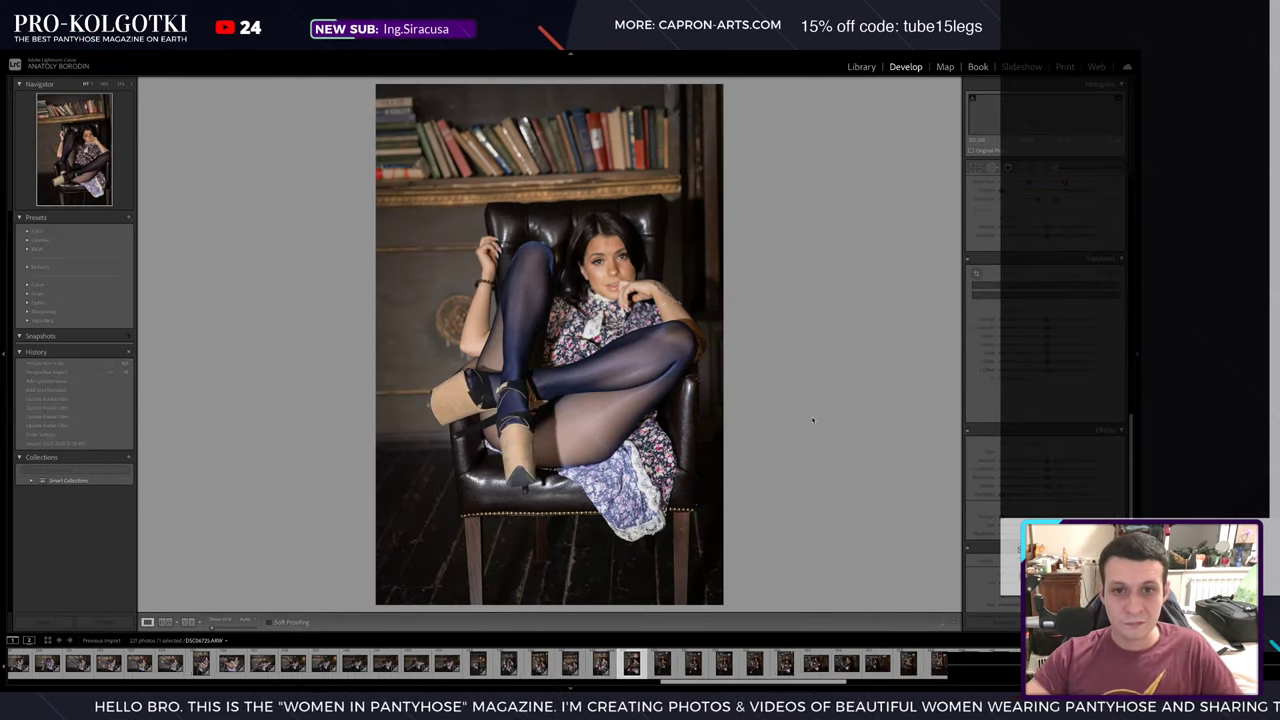
key("ctrl+shift+v")
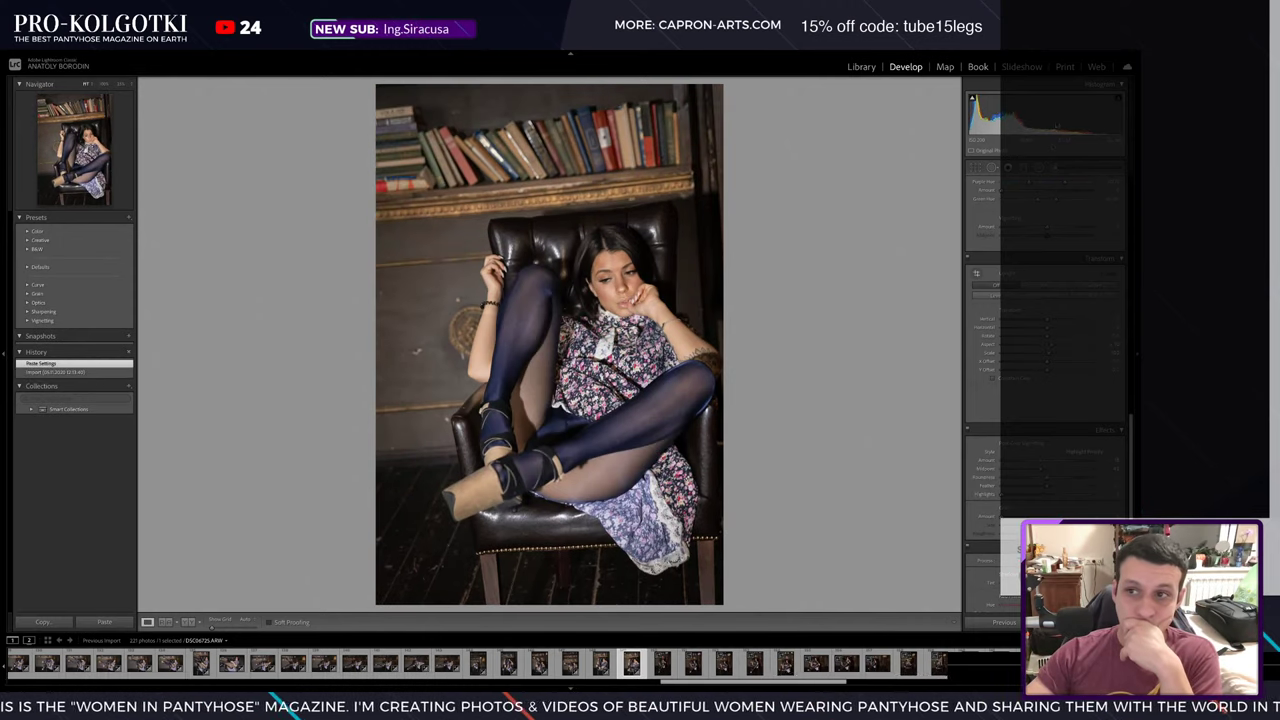
- Move and reshape the radial filter ellipse to fit around the seated model
key("k")
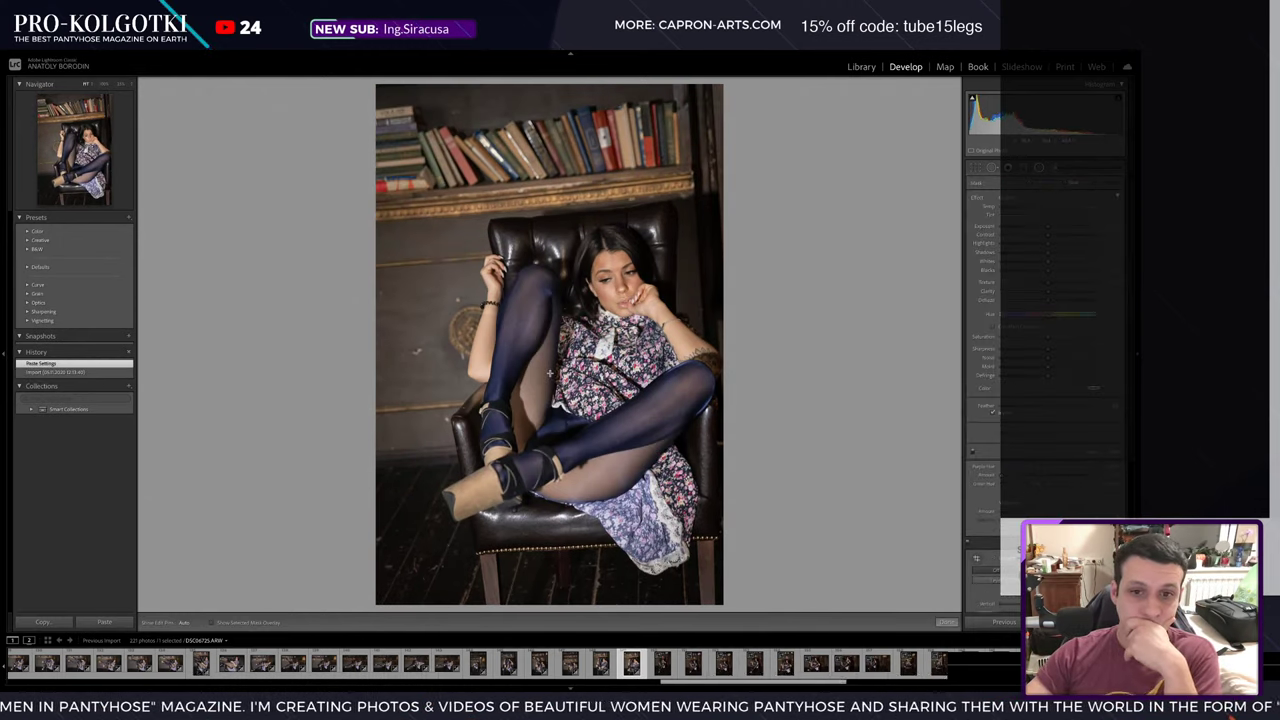
key("shift+m")
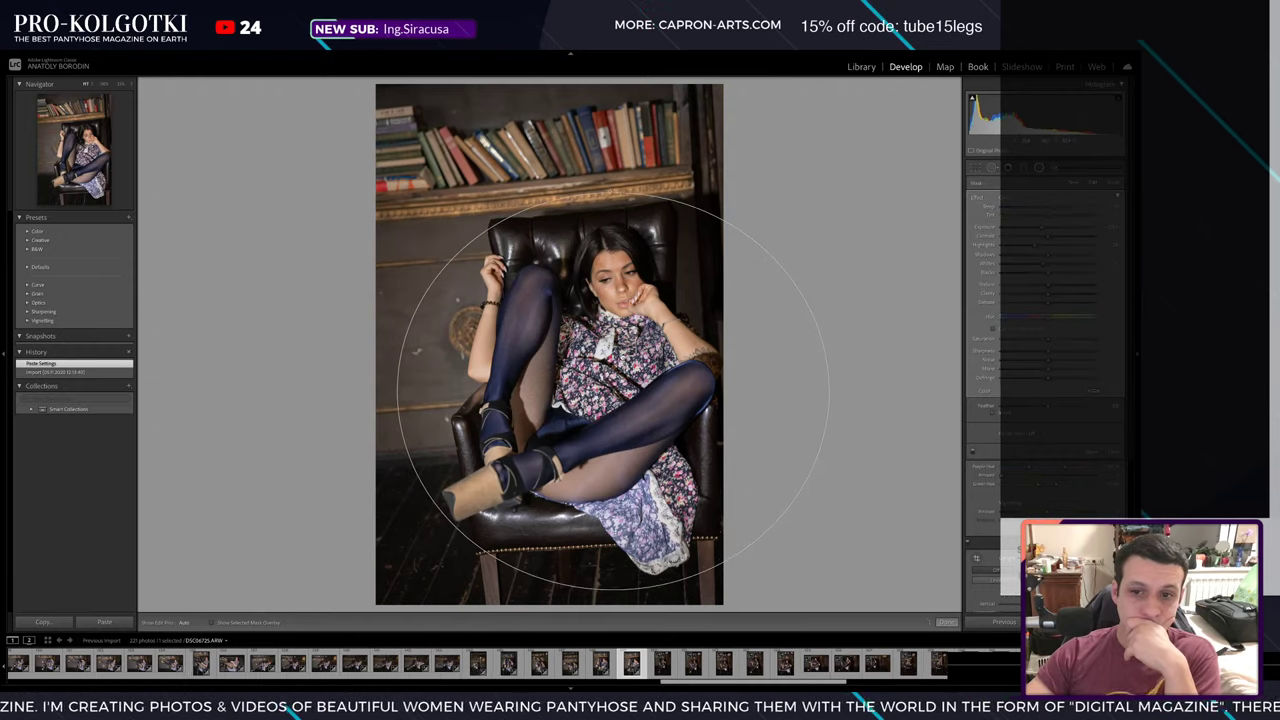
left_click_drag(680, 227, 704, 237)
left_click_drag(613, 590, 613, 520)
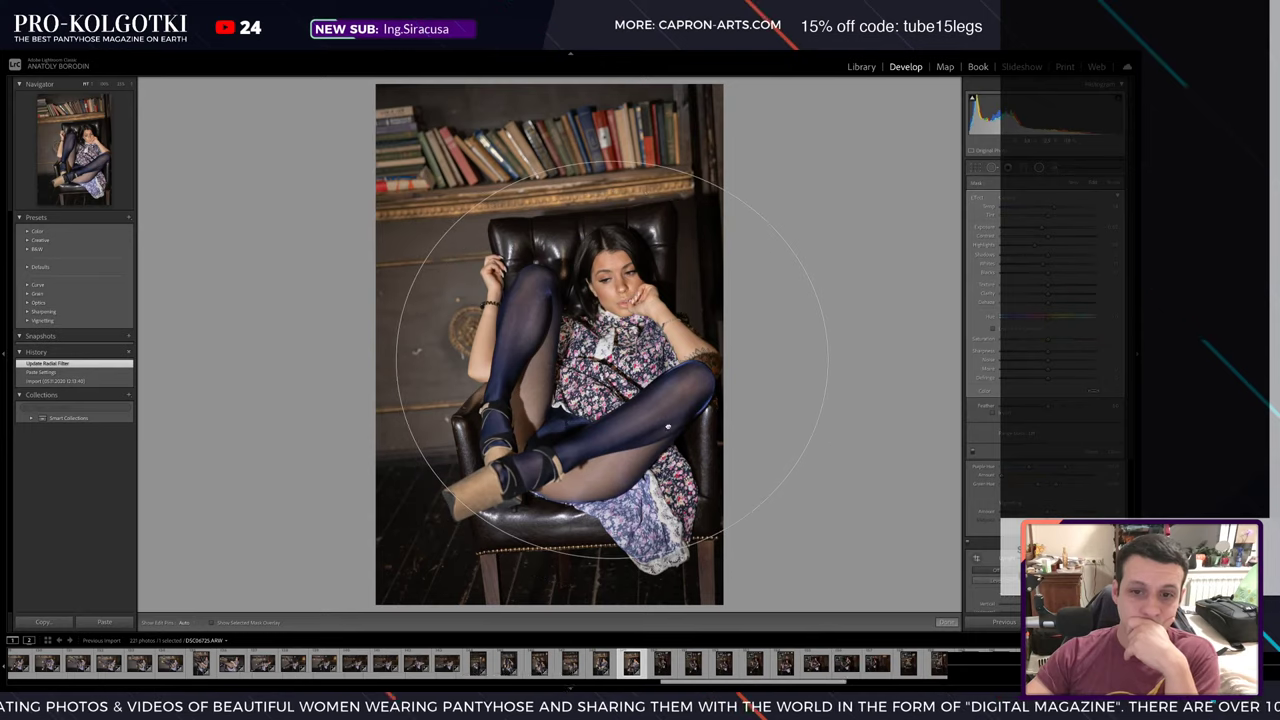
left_click_drag(609, 192, 609, 230)
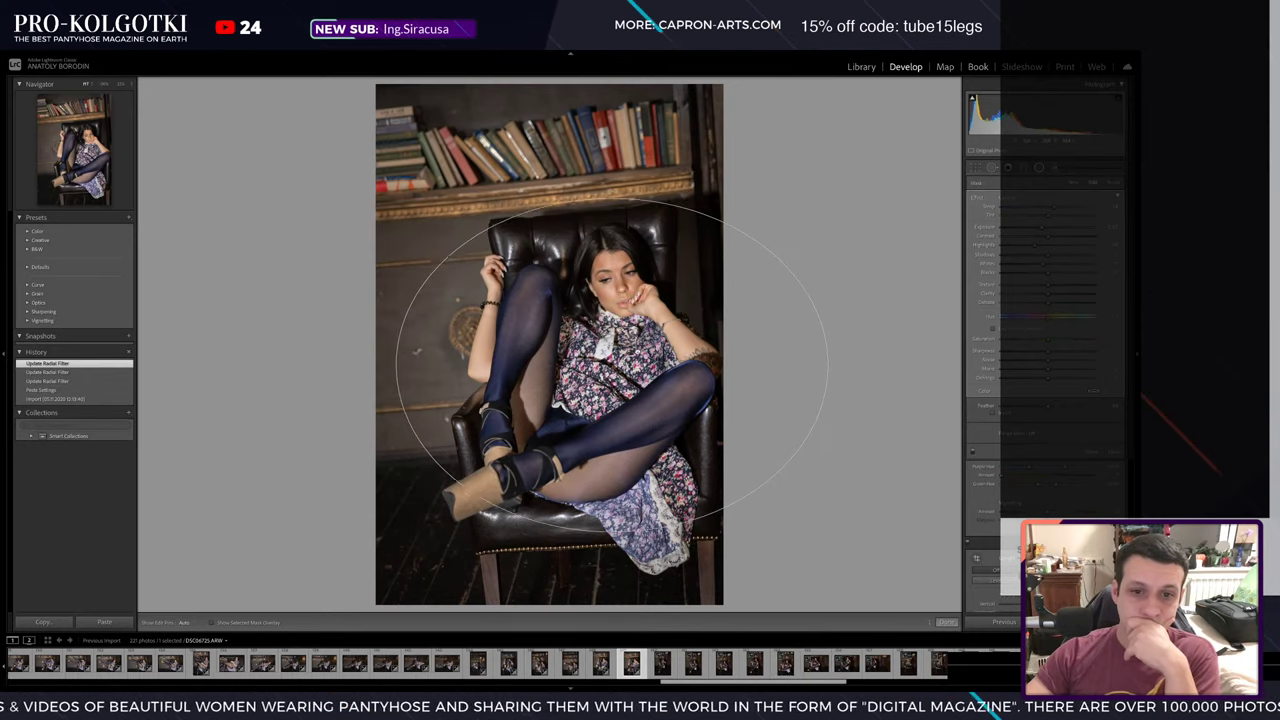
left_click_drag(826, 360, 829, 371)
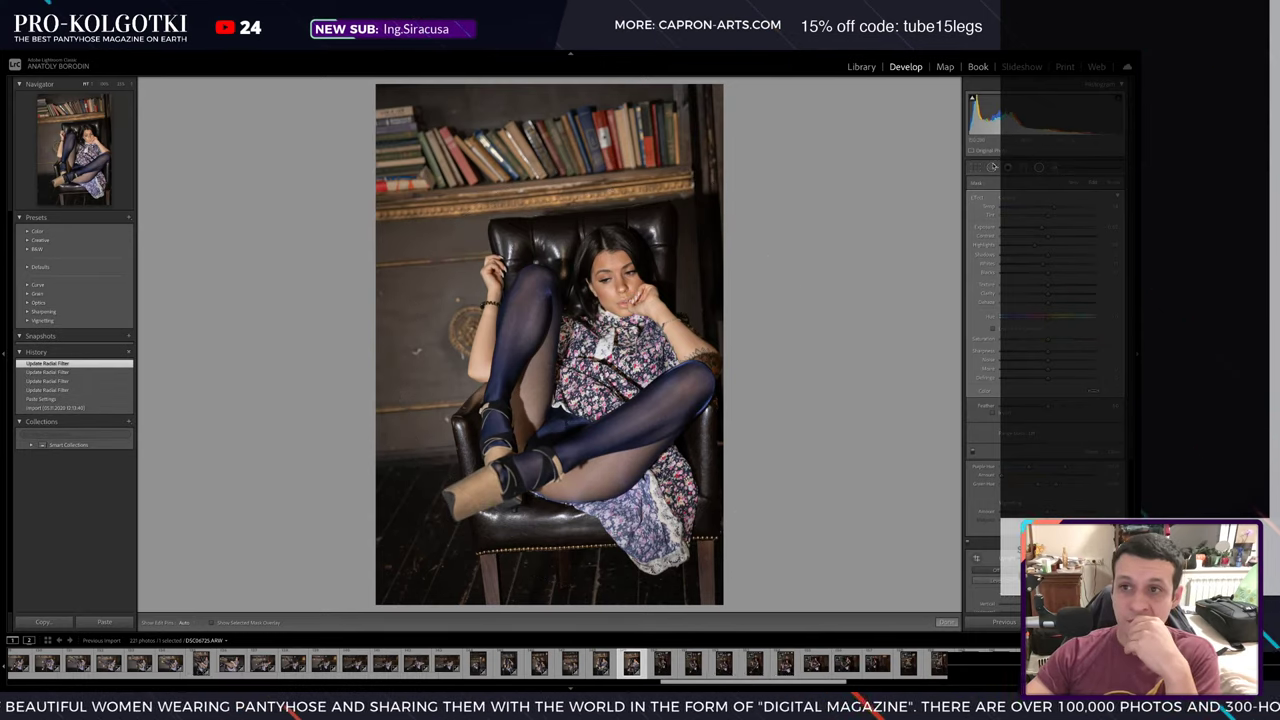
- Heal four spots on the wall left of the chair and advance to the clock portrait
left_click(993, 166)
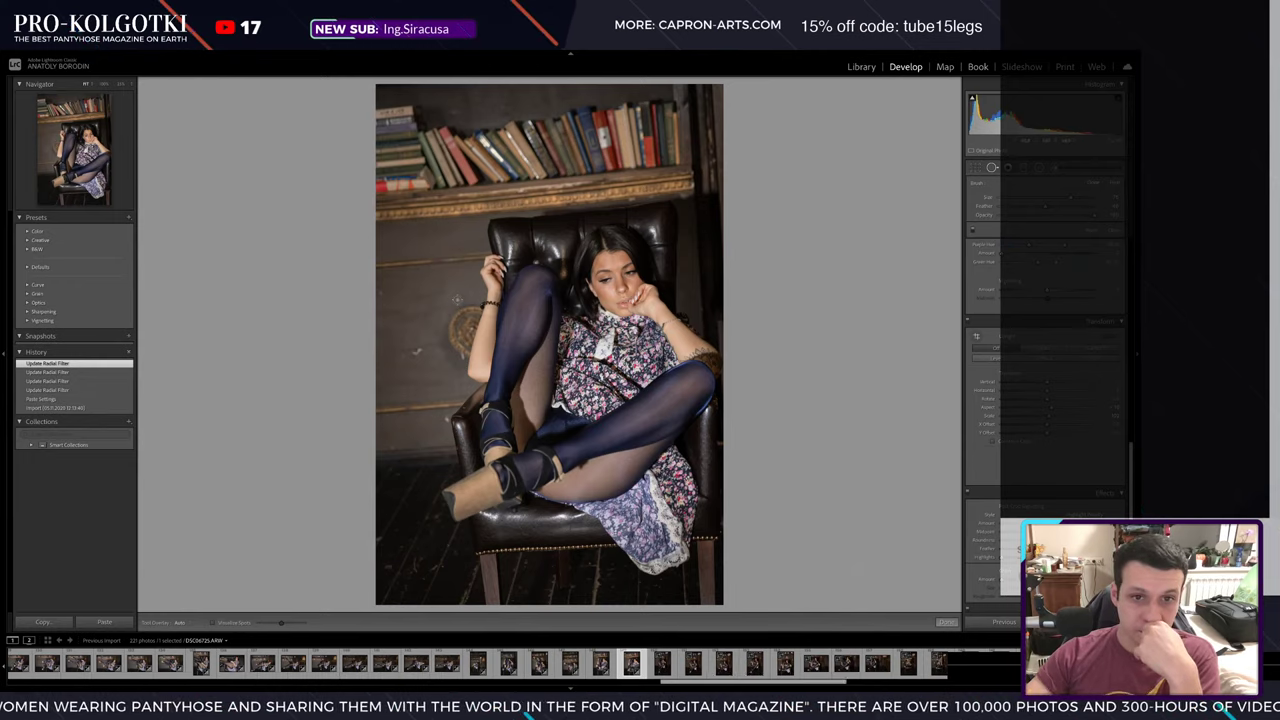
left_click(456, 298)
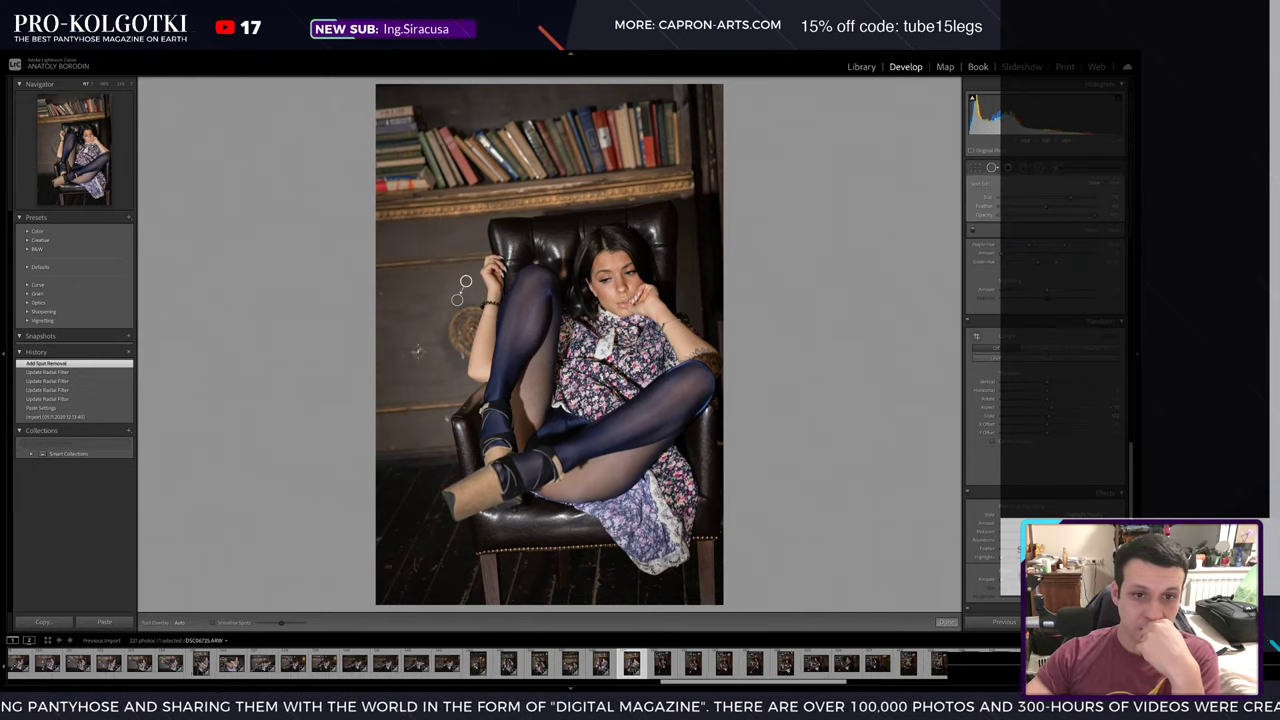
left_click(415, 351)
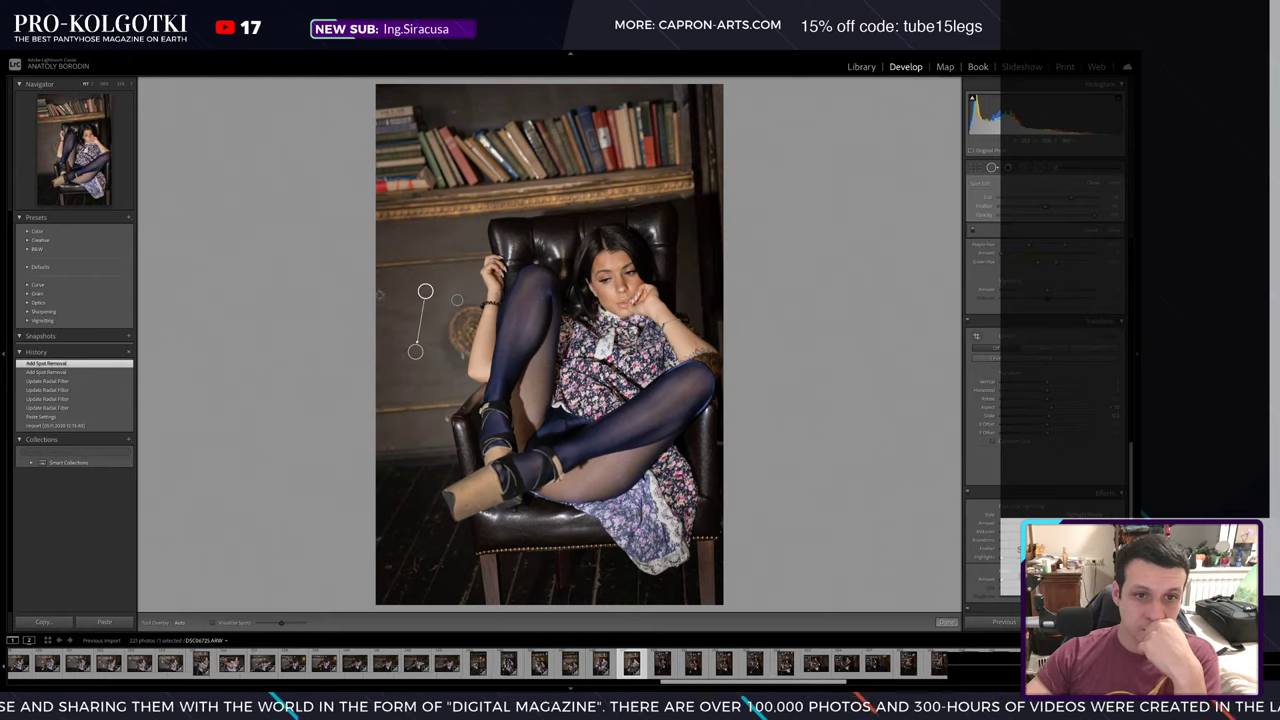
left_click(380, 293)
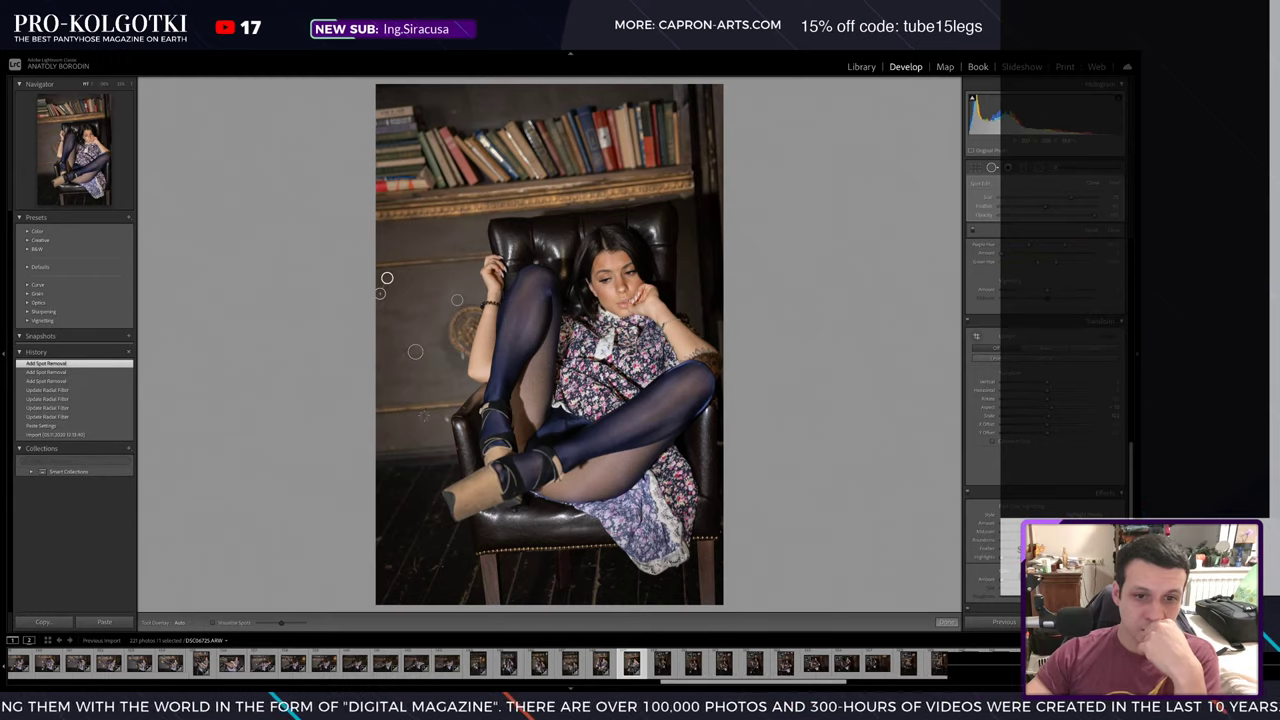
left_click(444, 418)
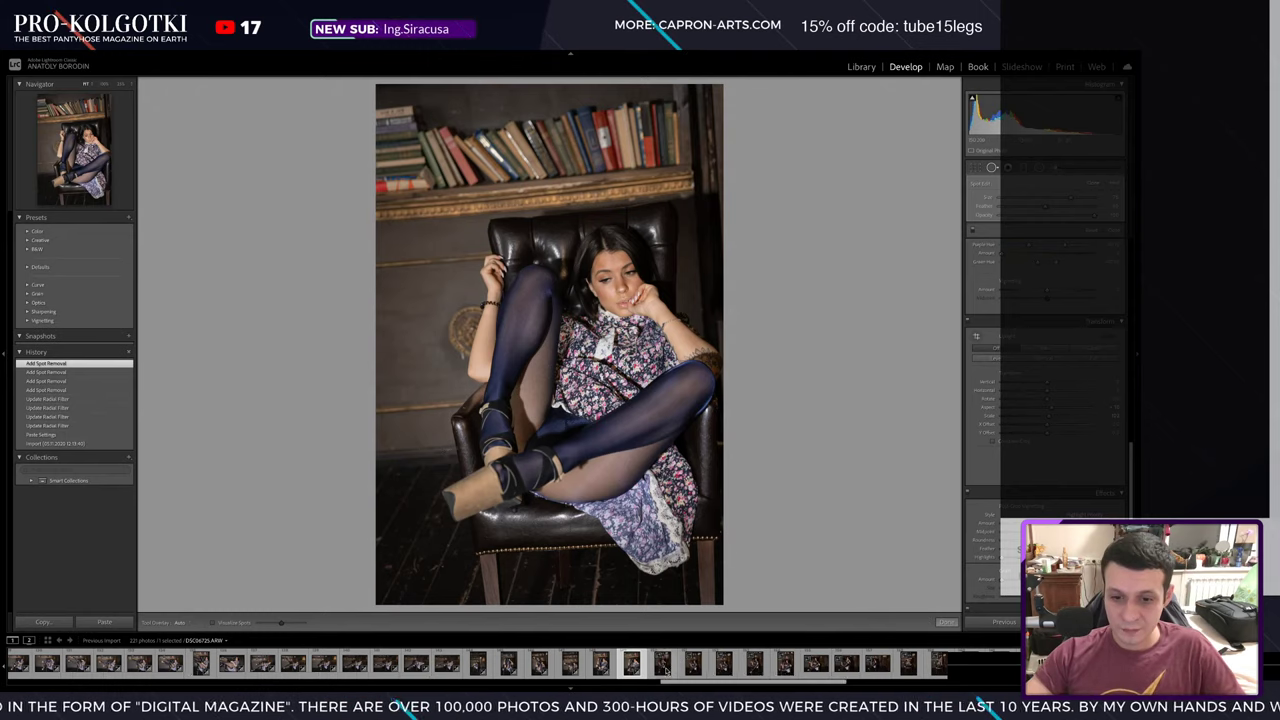
key("Right")
key("Right")
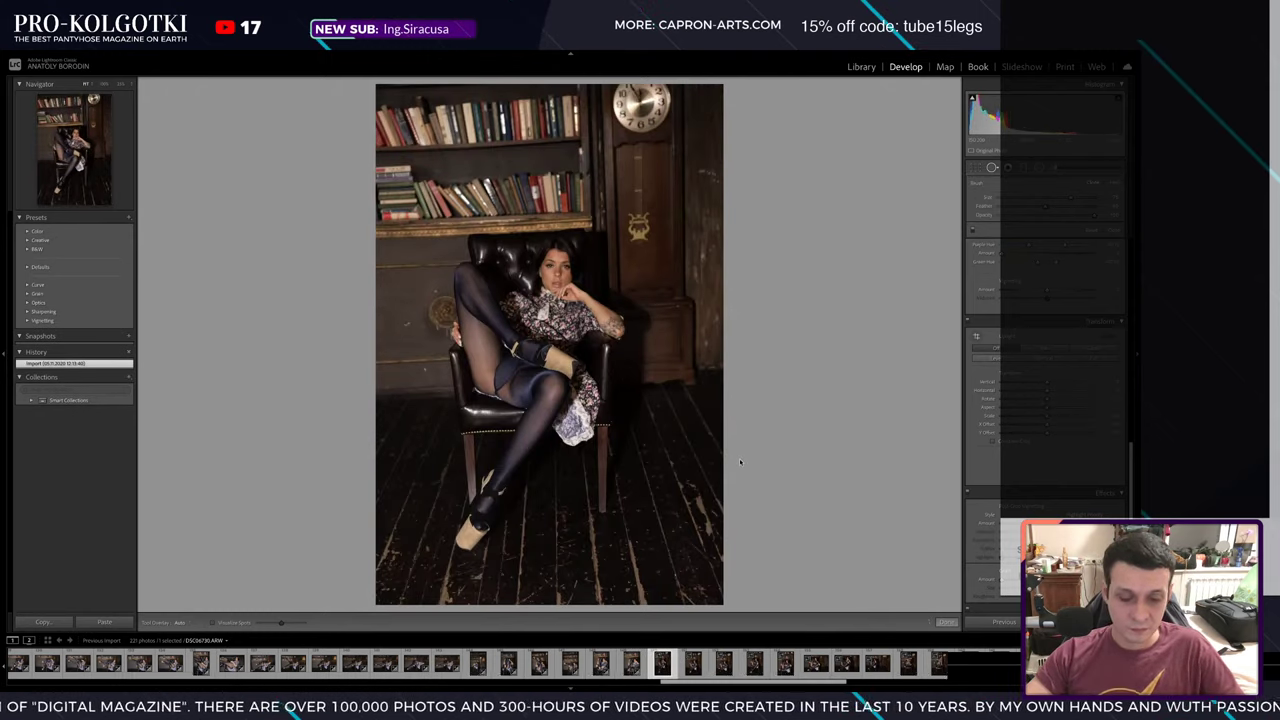
- Paste the copied settings, then place and reposition a large radial filter over the seated woman
key("ctrl+shift+v")
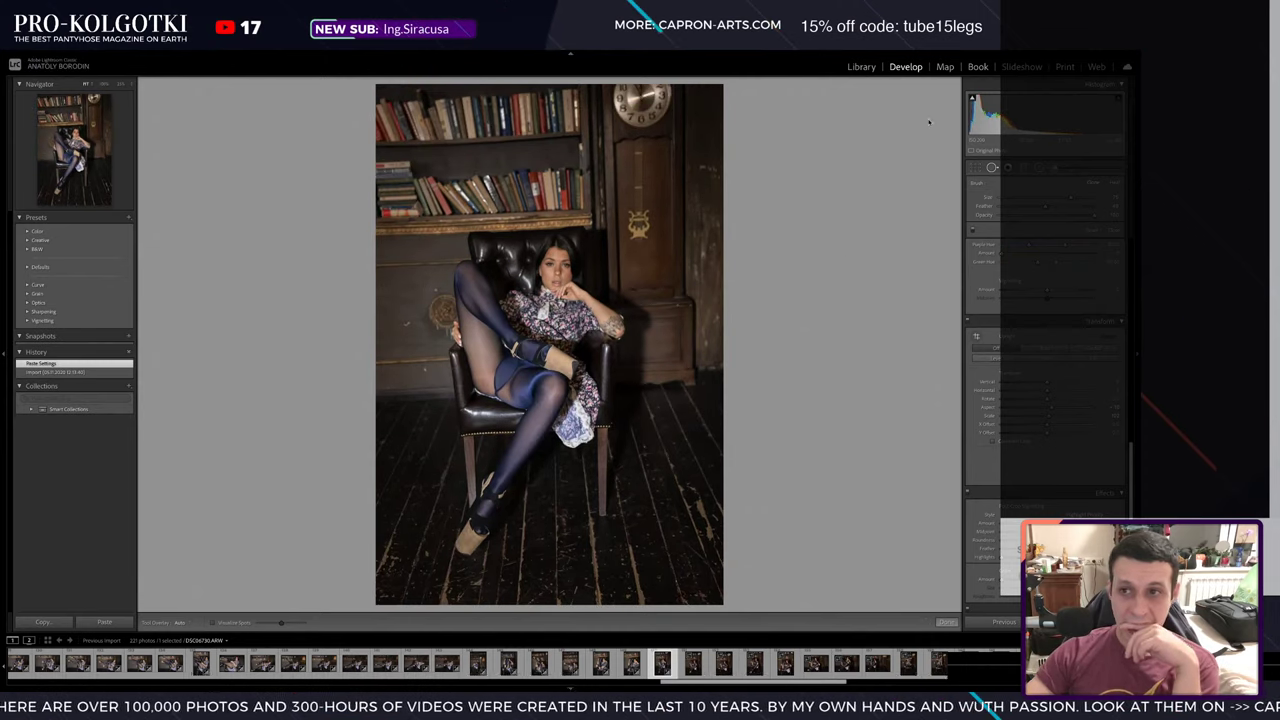
key("k")
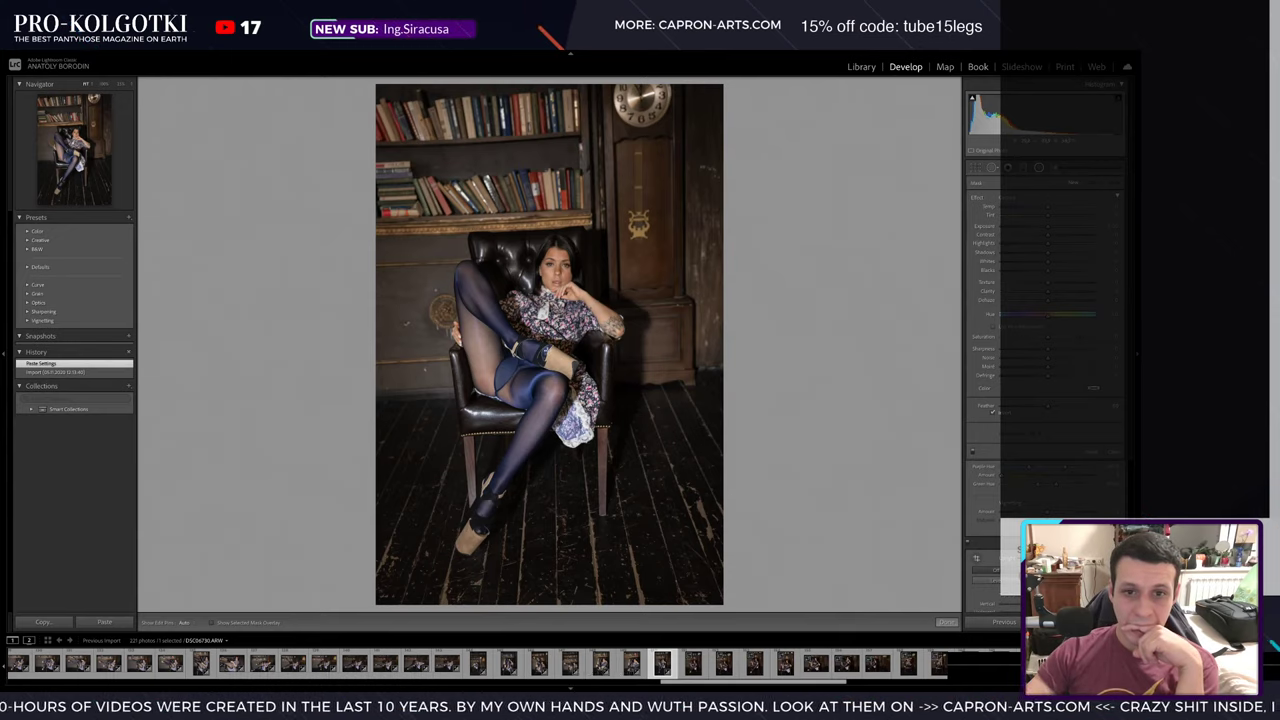
key("shift+m")
mouse_move(518, 400)
left_mouse_down()
mouse_move(510, 224)
mouse_move(621, 211)
left_mouse_up()
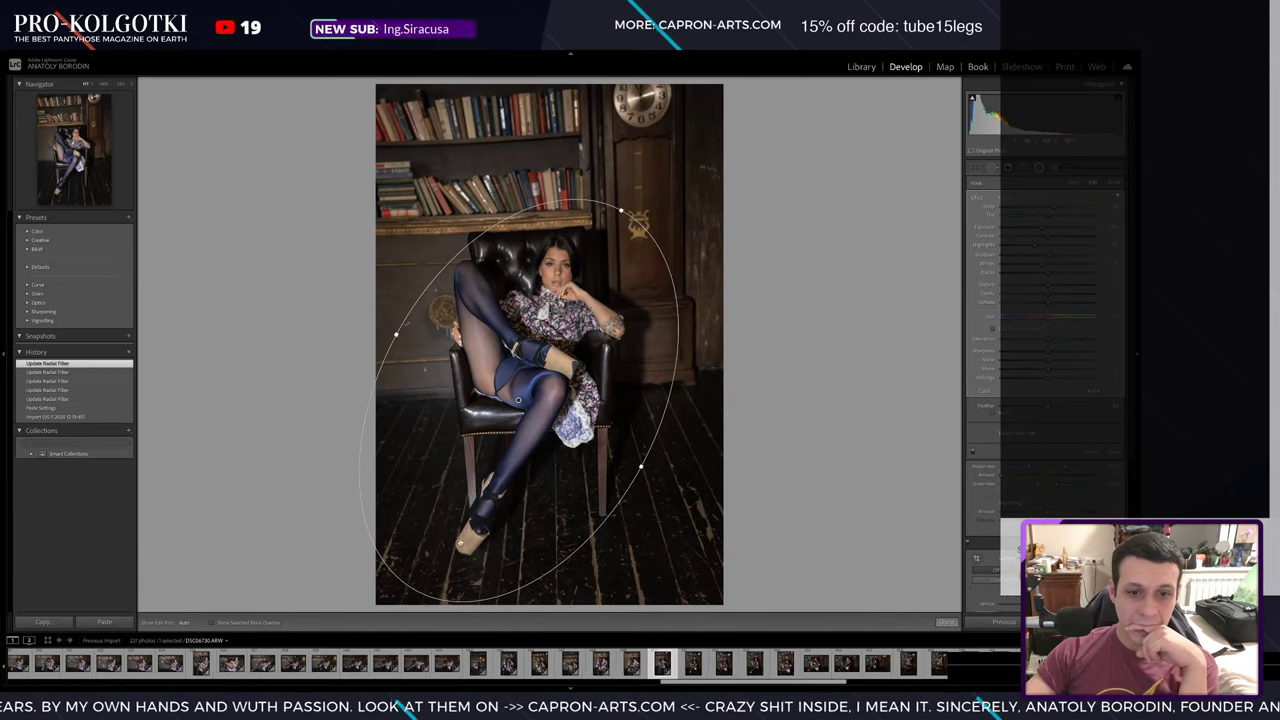
mouse_move(518, 399)
left_mouse_down()
mouse_move(503, 381)
mouse_move(535, 397)
mouse_move(512, 381)
left_mouse_up()
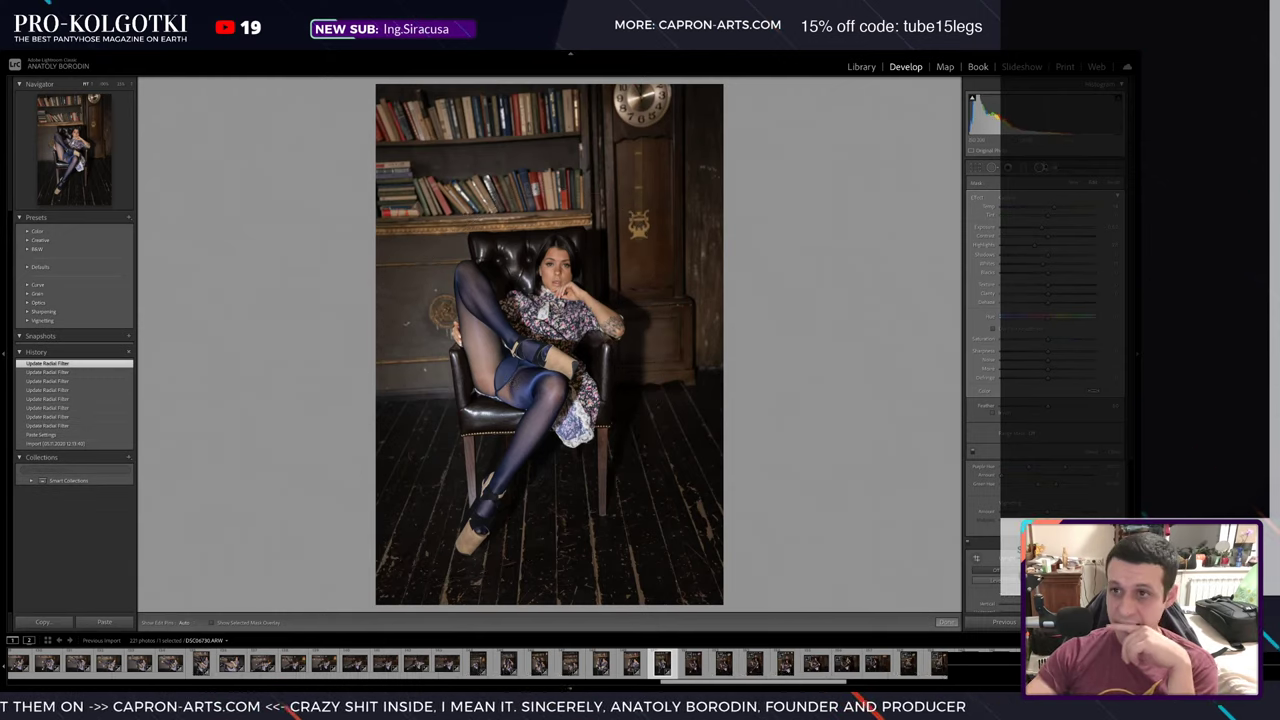
key("shift+m")
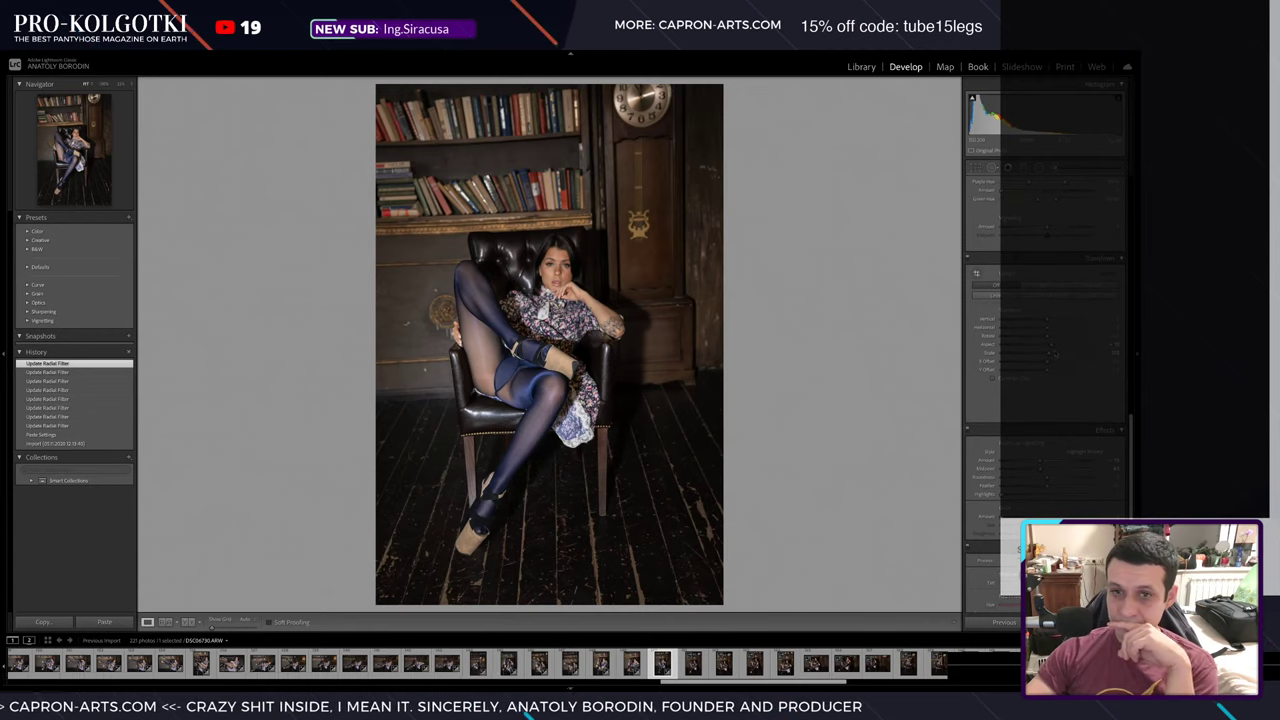
- Rotate the perspective slightly and draw a radial filter around the shoe and lower leg
left_click_drag(1048, 340, 1048, 341)
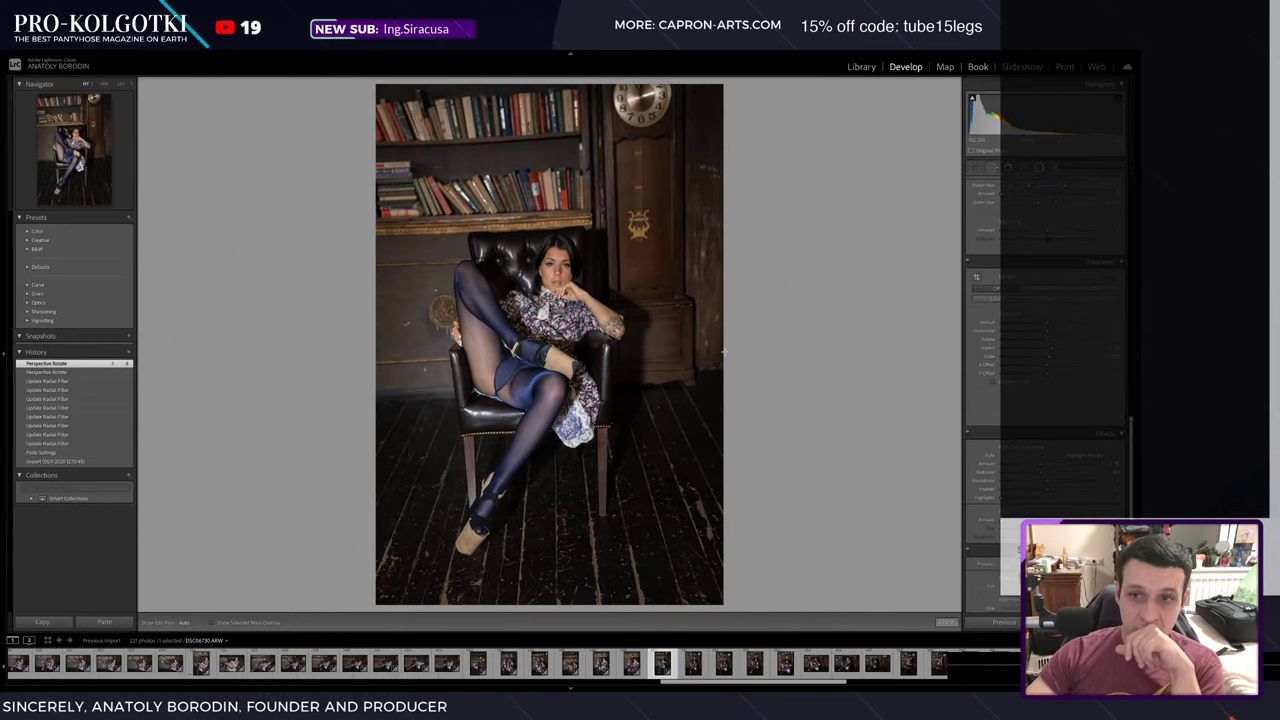
key("shift+m")
left_click_drag(487, 494, 536, 552)
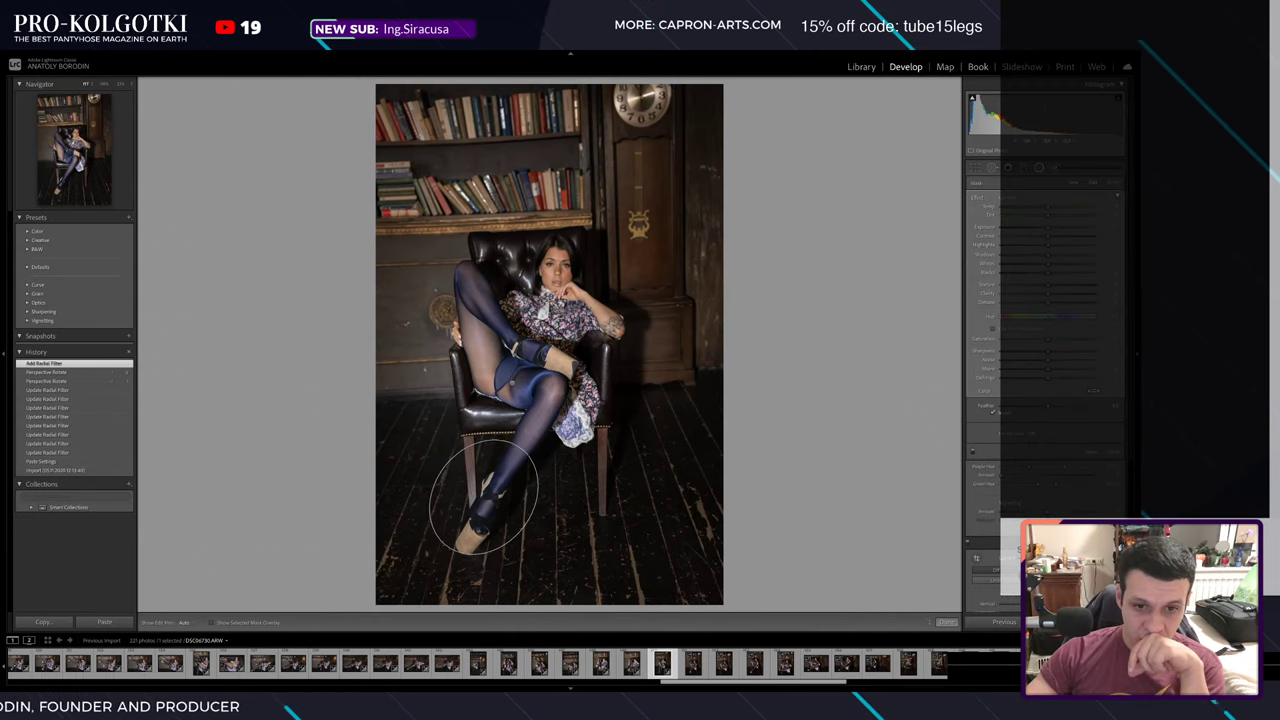
- Stretch the leg filter along the shin, raise its exposure and shadows, and duplicate it onto the thigh
left_click_drag(452, 548, 437, 570)
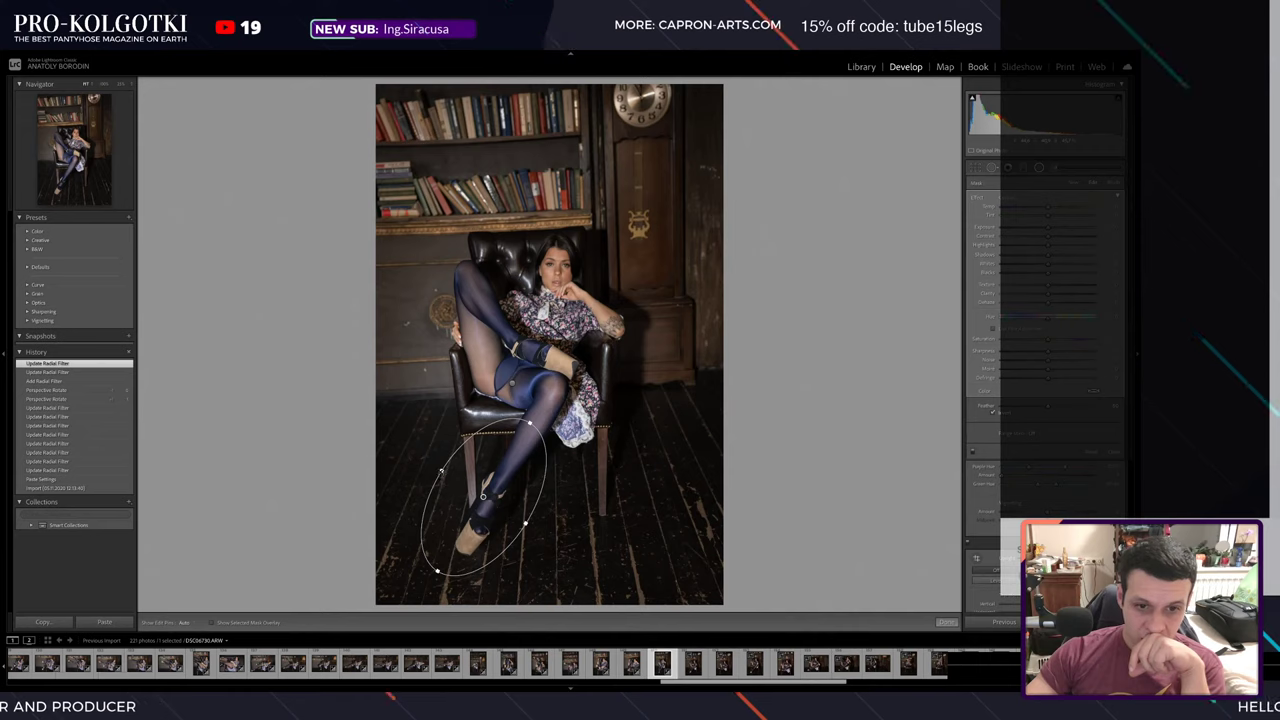
left_click_drag(525, 522, 522, 522)
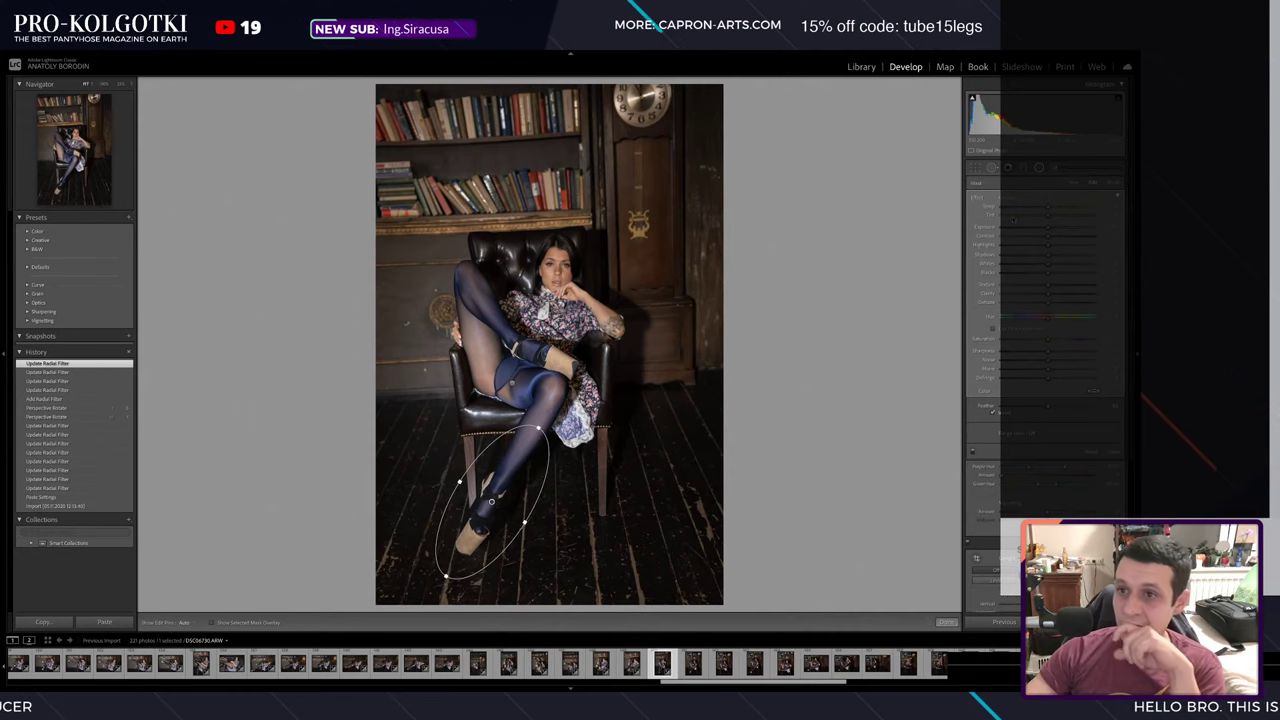
left_click(1051, 228)
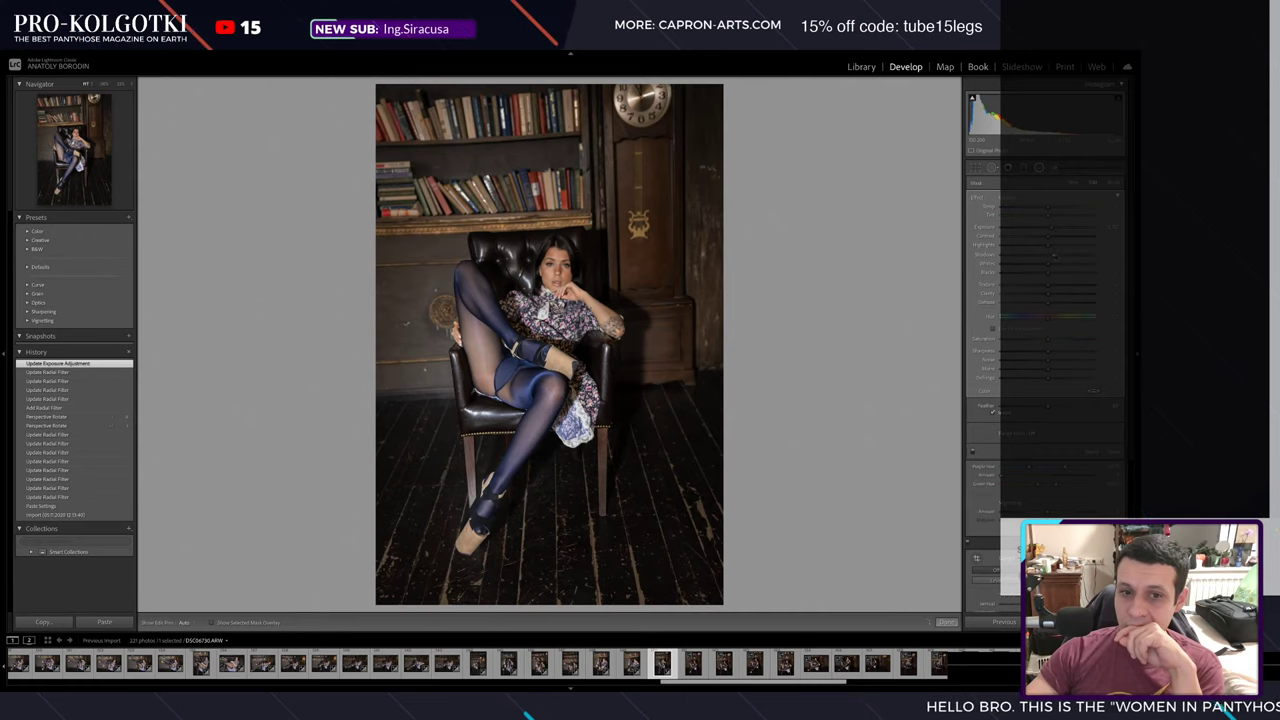
left_click_drag(1055, 256, 1049, 245)
mouse_move(491, 500)
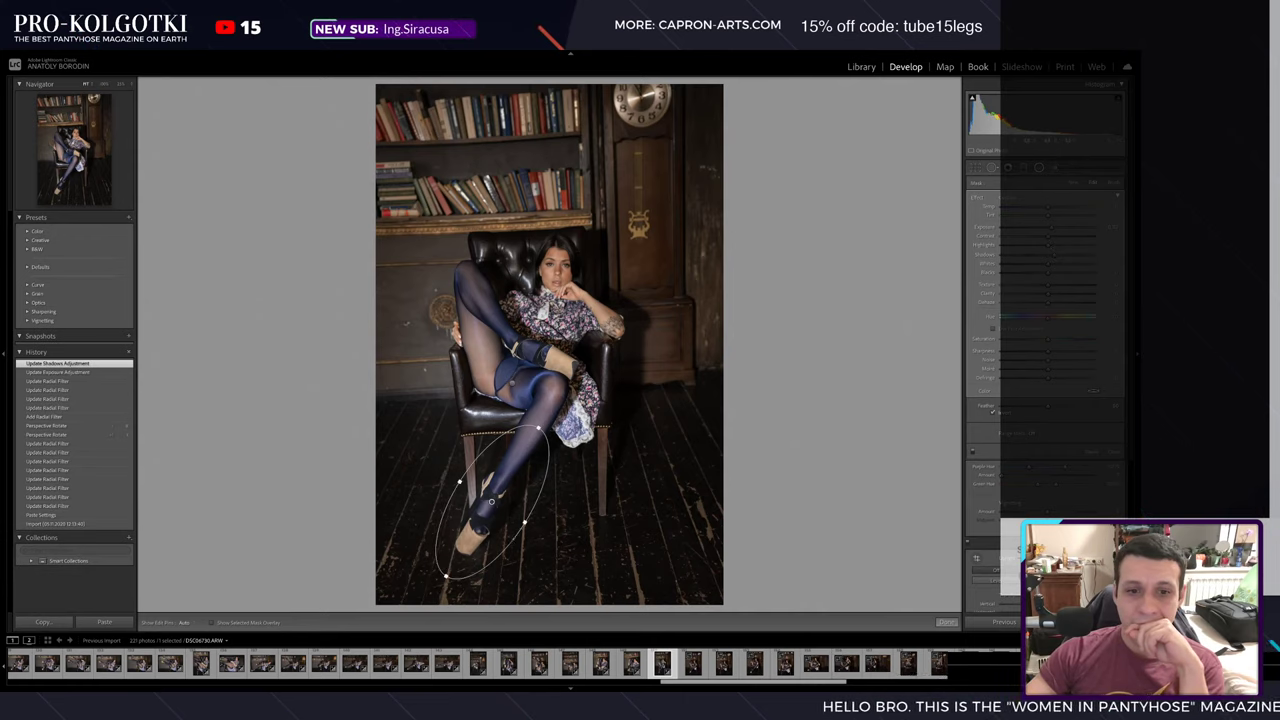
mouse_move(491, 500)
left_mouse_down()
mouse_move(474, 330)
mouse_move(494, 324)
mouse_move(510, 345)
mouse_move(578, 372)
mouse_move(575, 386)
left_mouse_up()
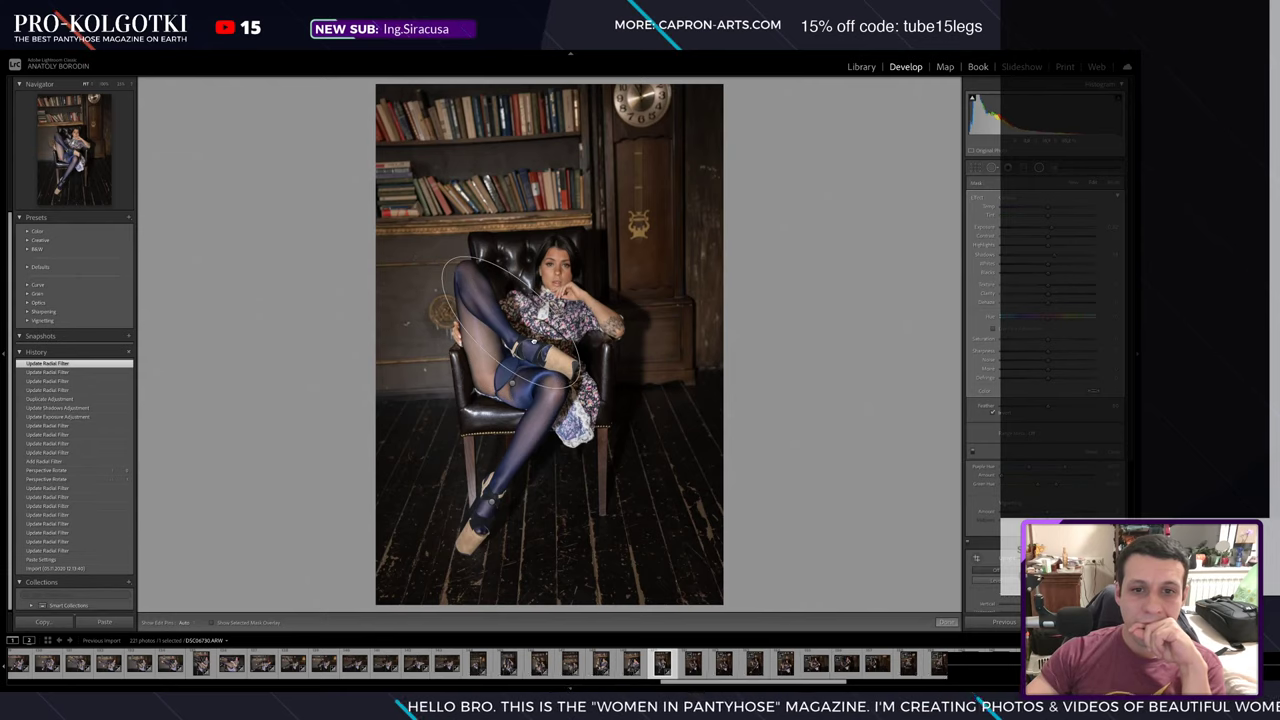
key("shift+m")
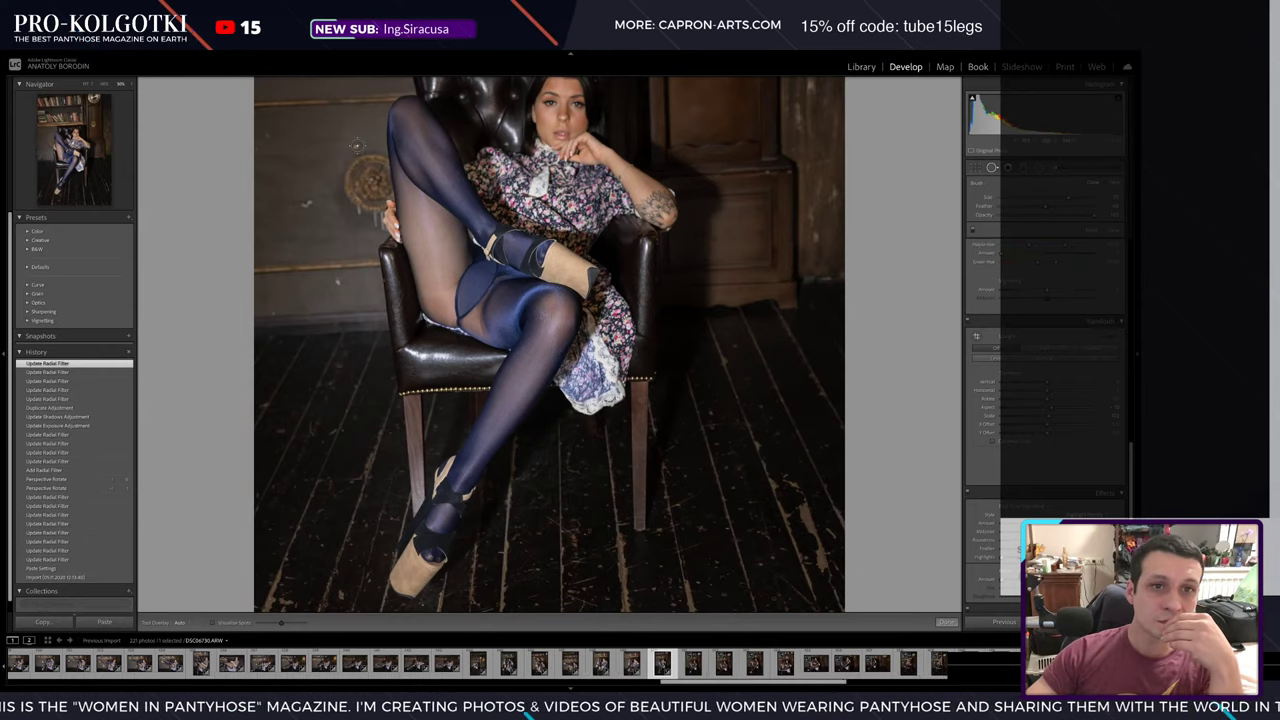
- Heal five spots on the wooden wall left of the chair, then fit the photo to view
key("q")
left_click(356, 146)
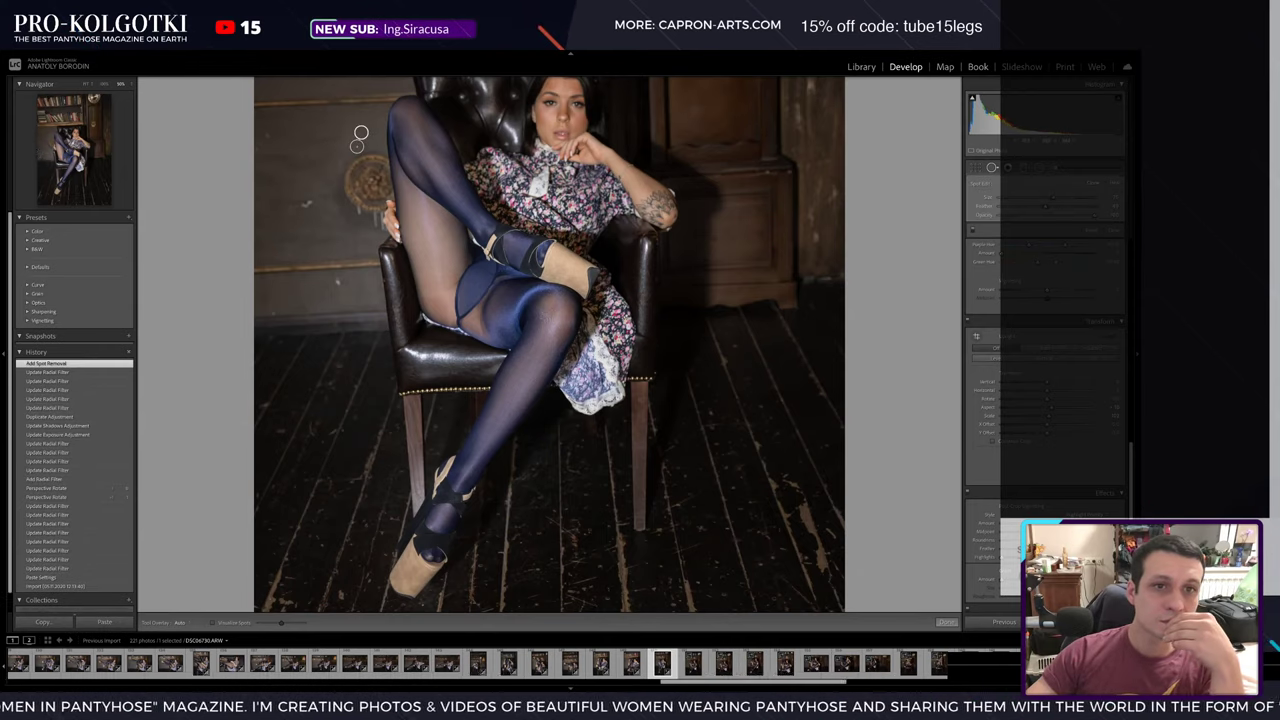
left_click(305, 204)
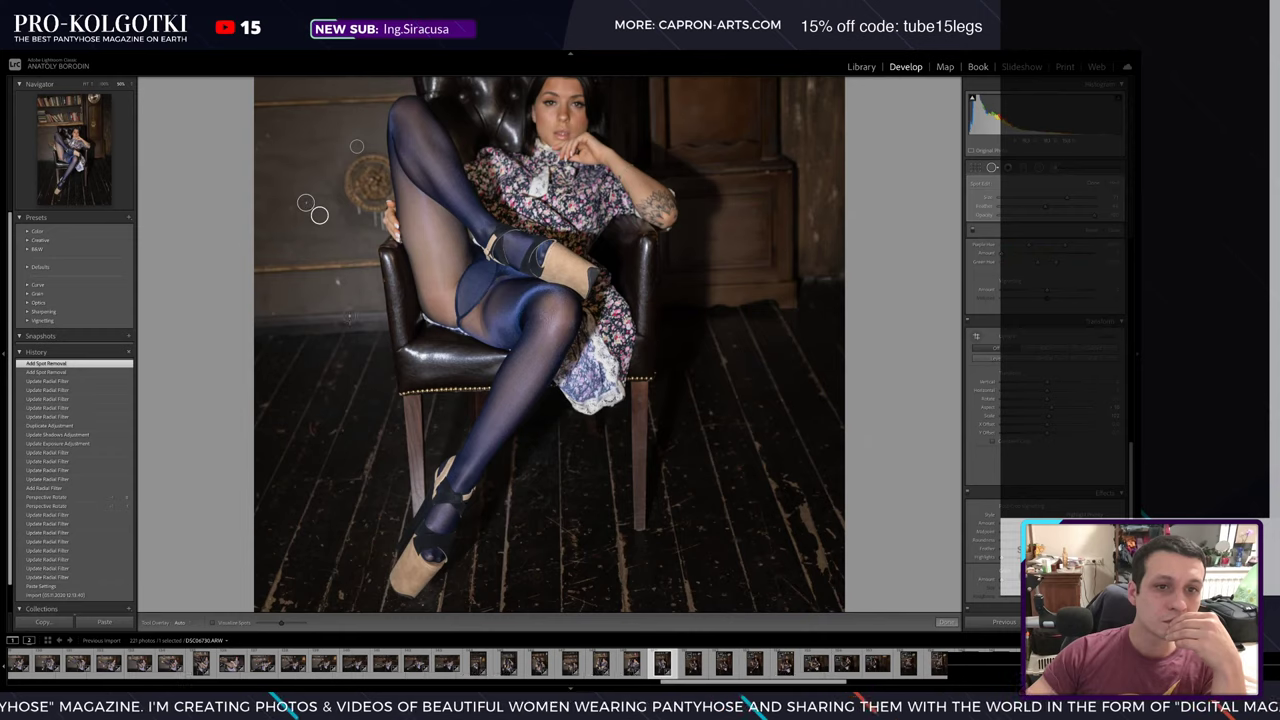
left_click(337, 283)
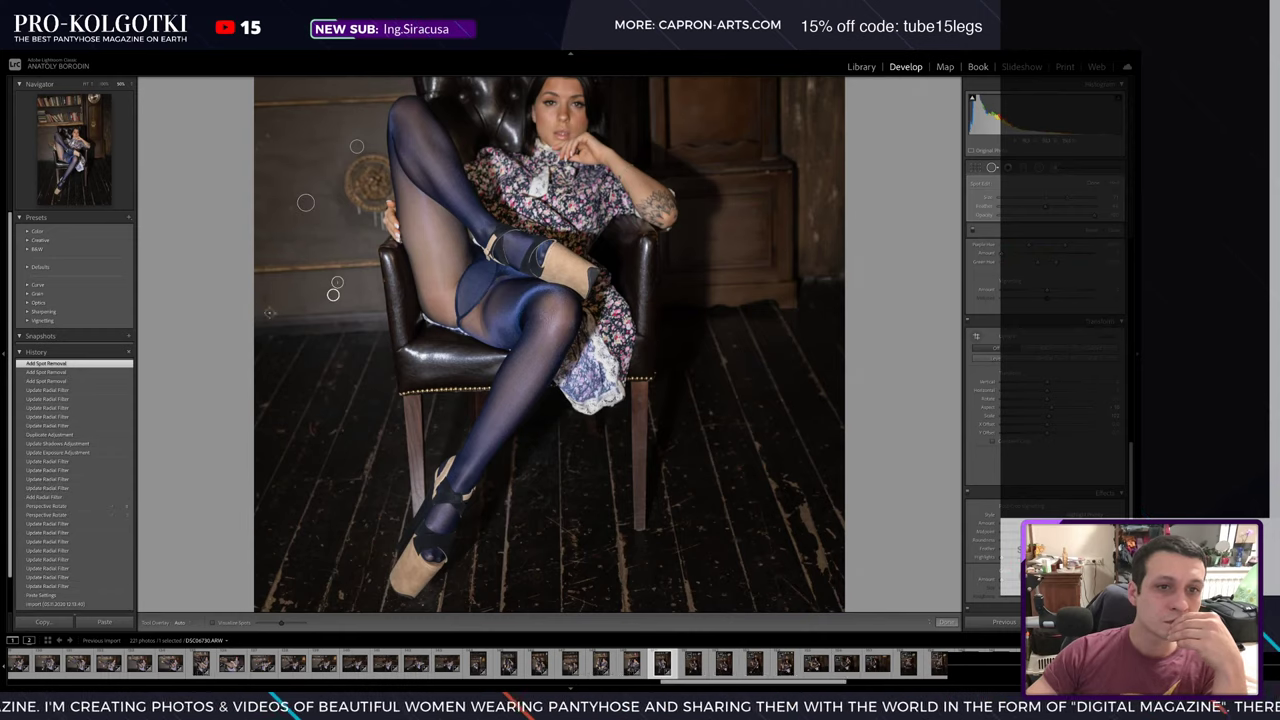
left_click(269, 133)
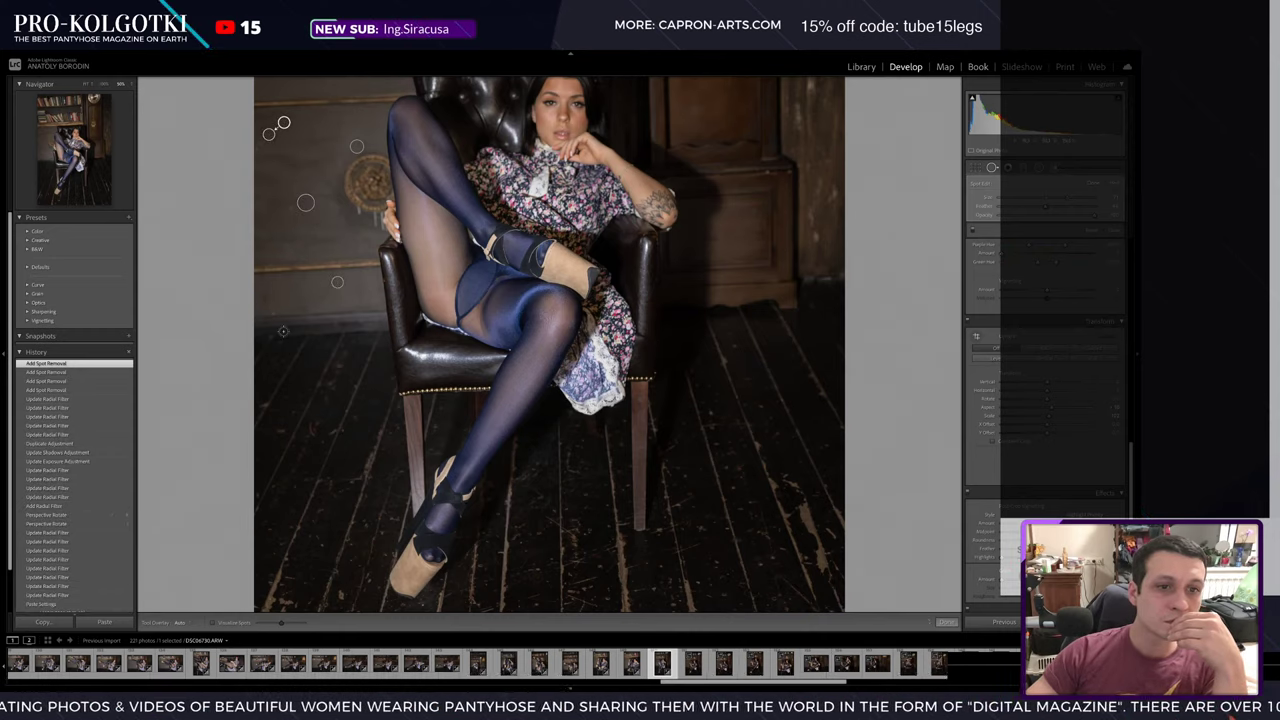
left_click(272, 316)
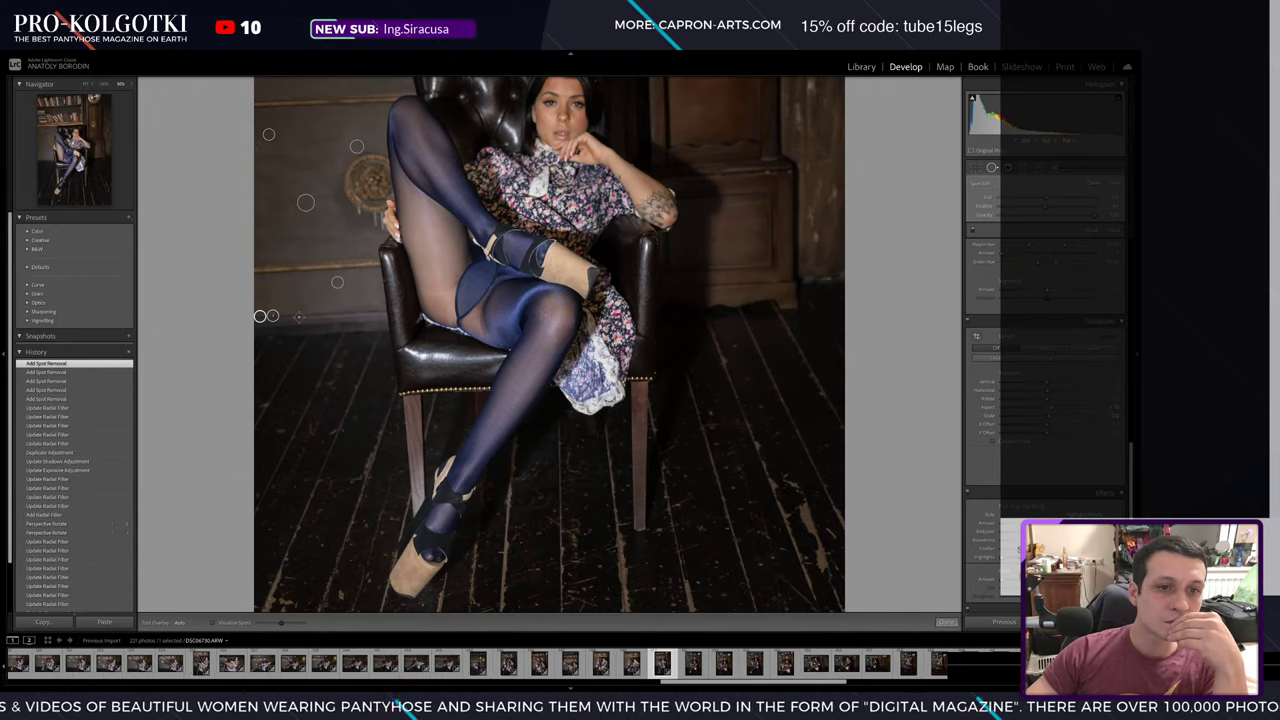
key("z")
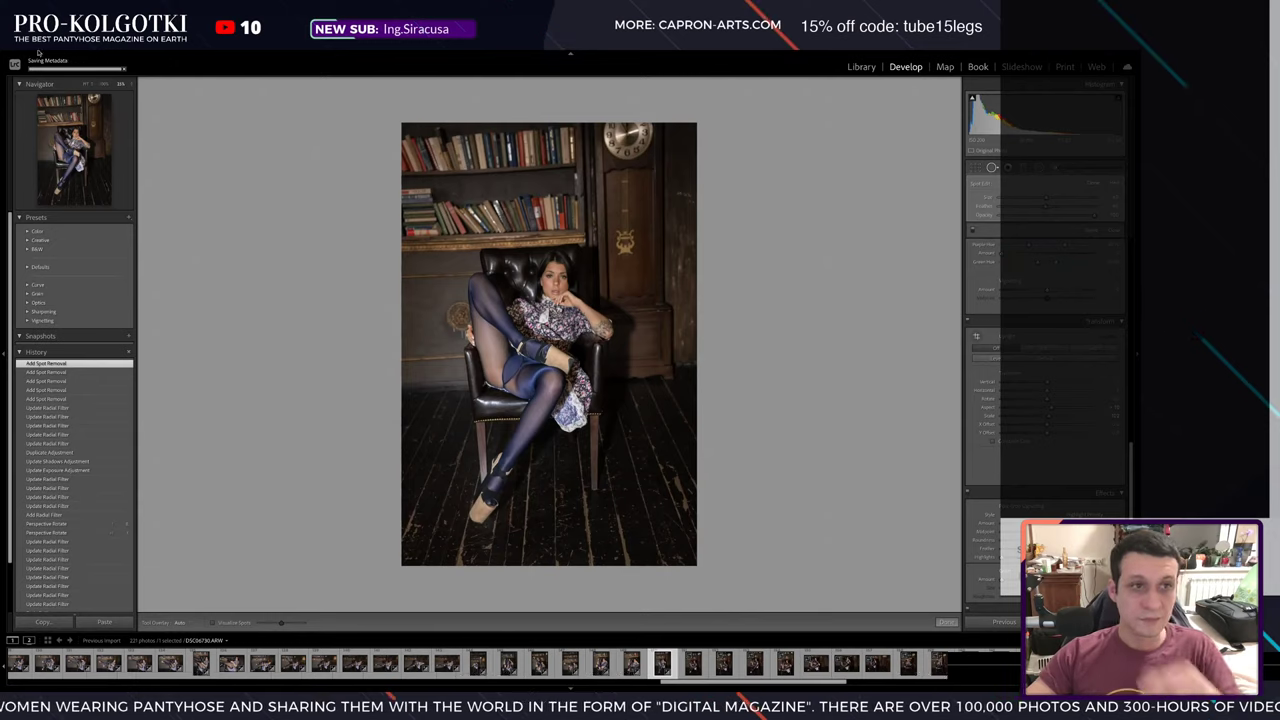
- Close Spot Removal, check before/after, then paste the clock-side shot's edits onto the next portrait
key("q")
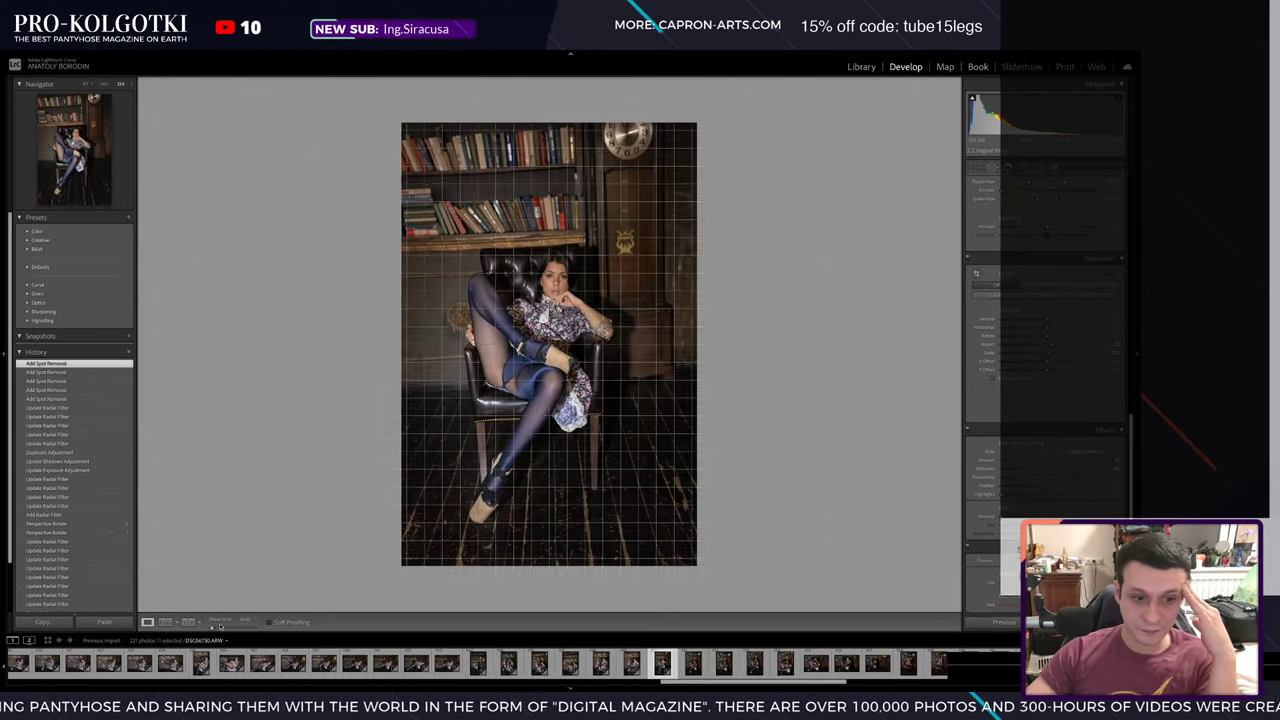
left_click(187, 621)
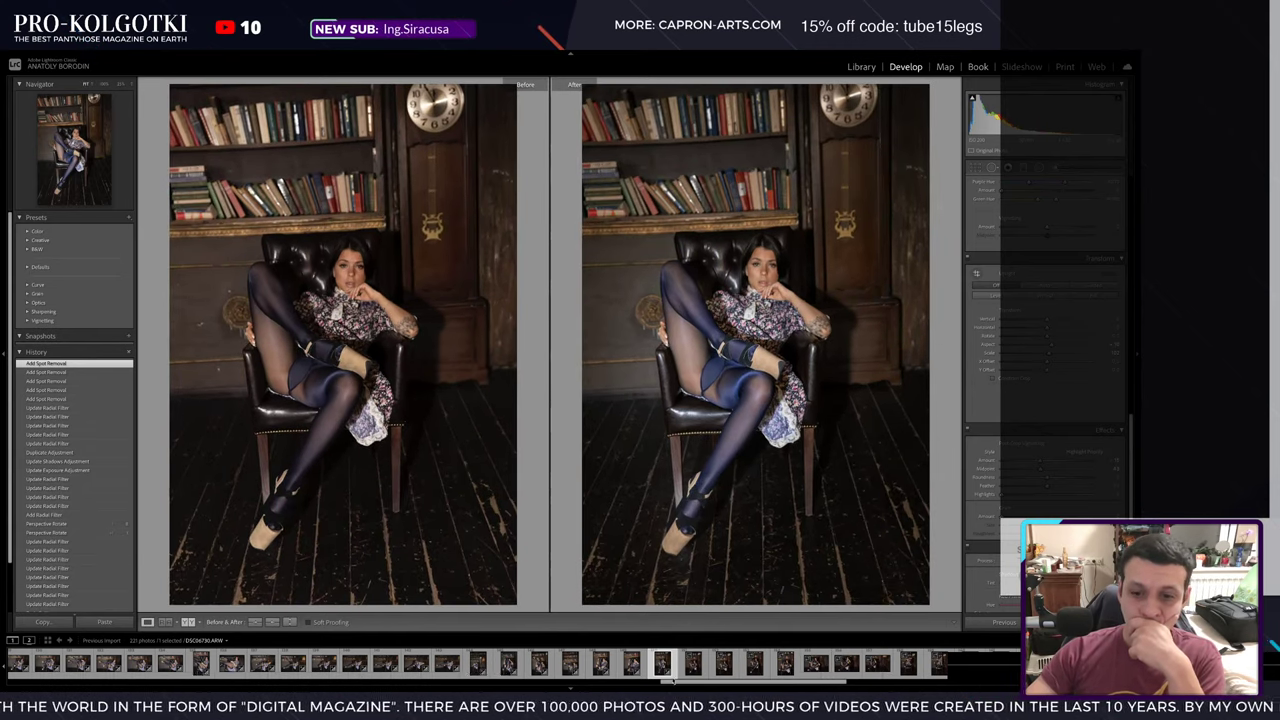
key("Right")
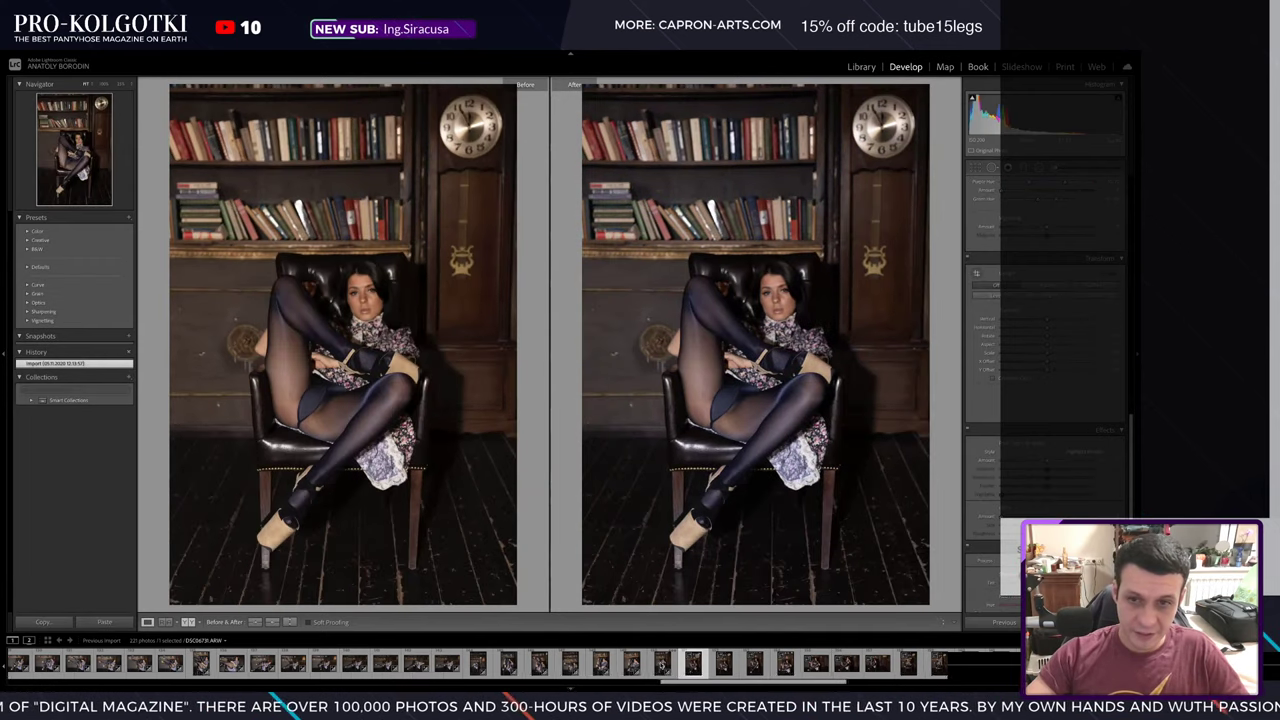
key("ctrl+shift+v")
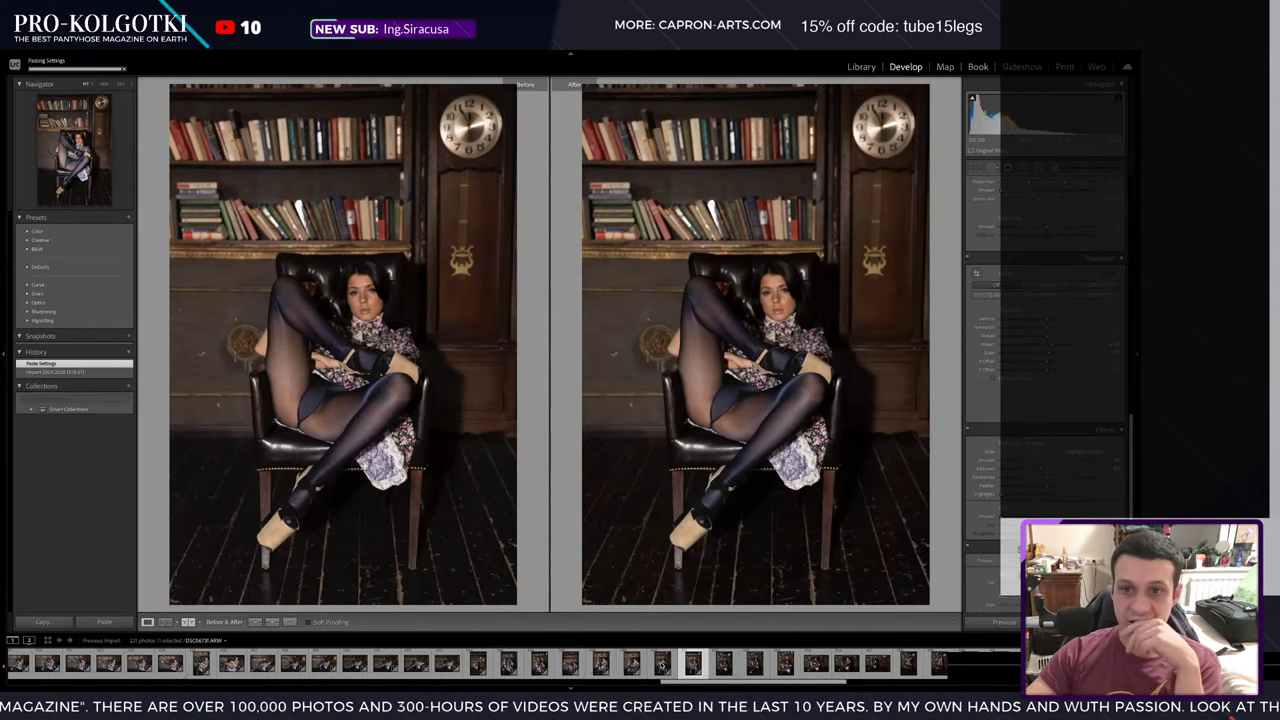
- Draw a large radial filter over the seated woman and tilt it along her diagonal pose
left_click(147, 622)
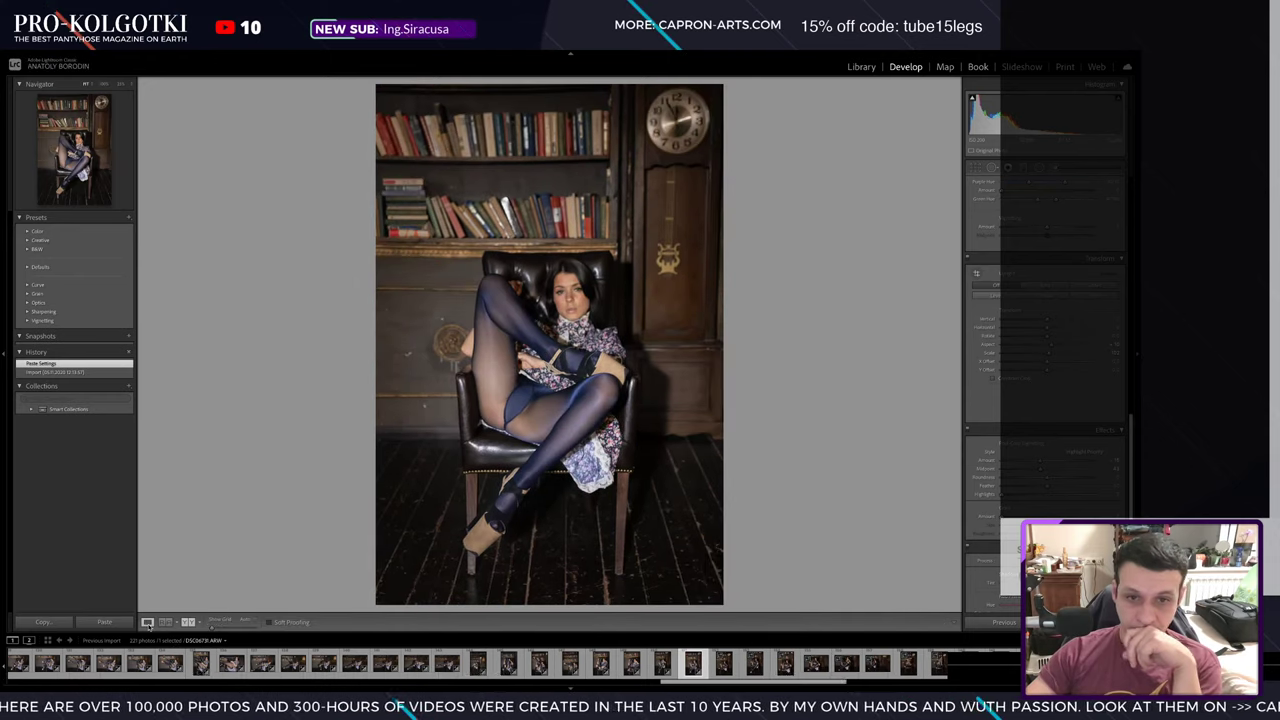
key("m")
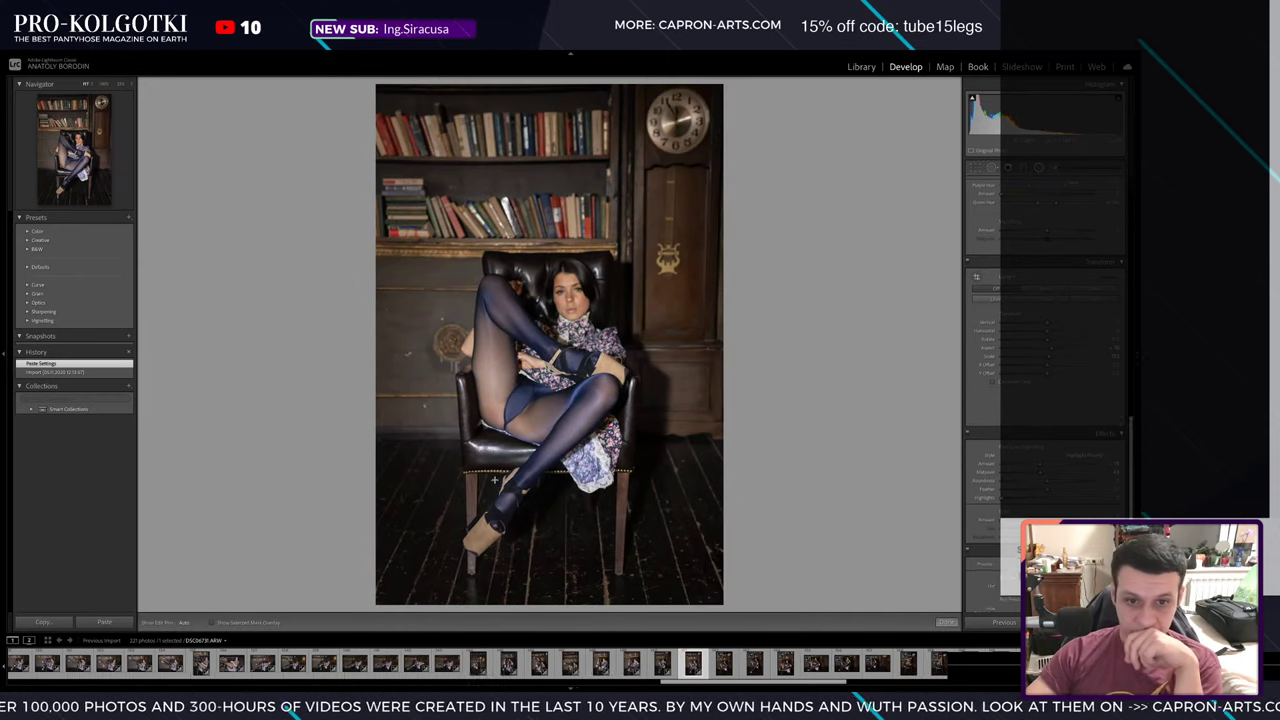
left_click_drag(587, 383, 805, 377)
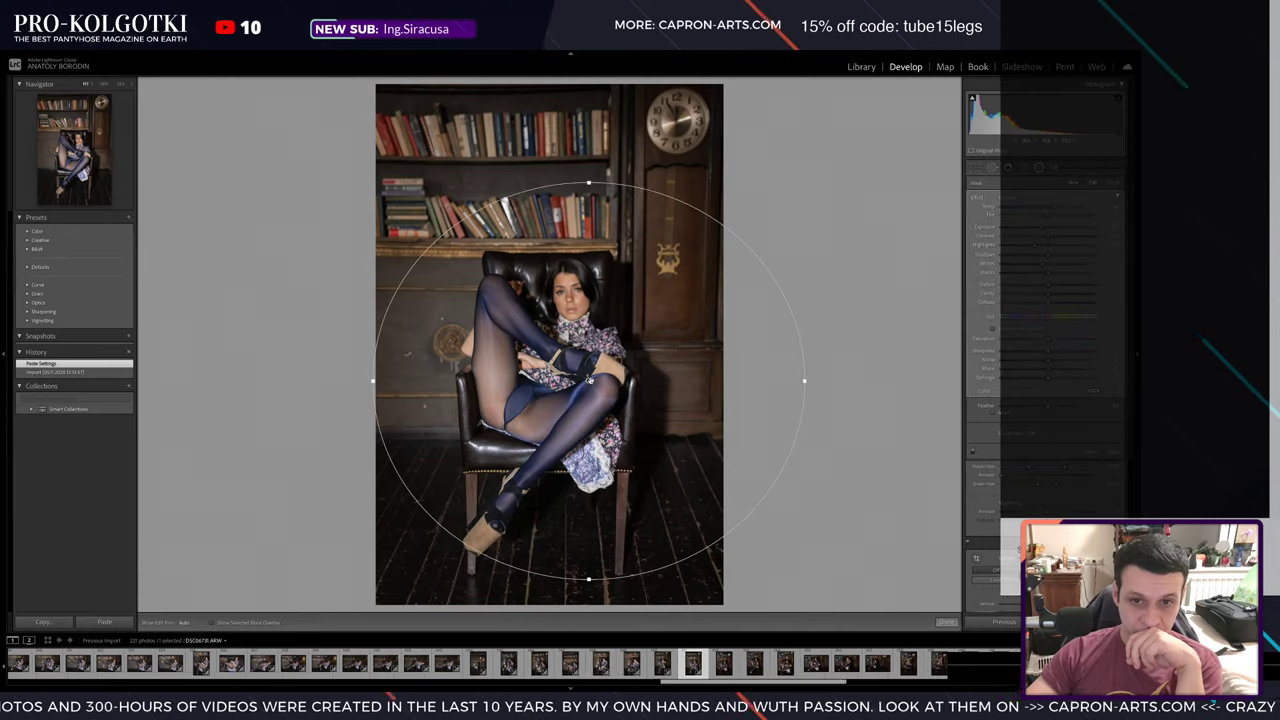
left_click_drag(585, 377, 541, 421)
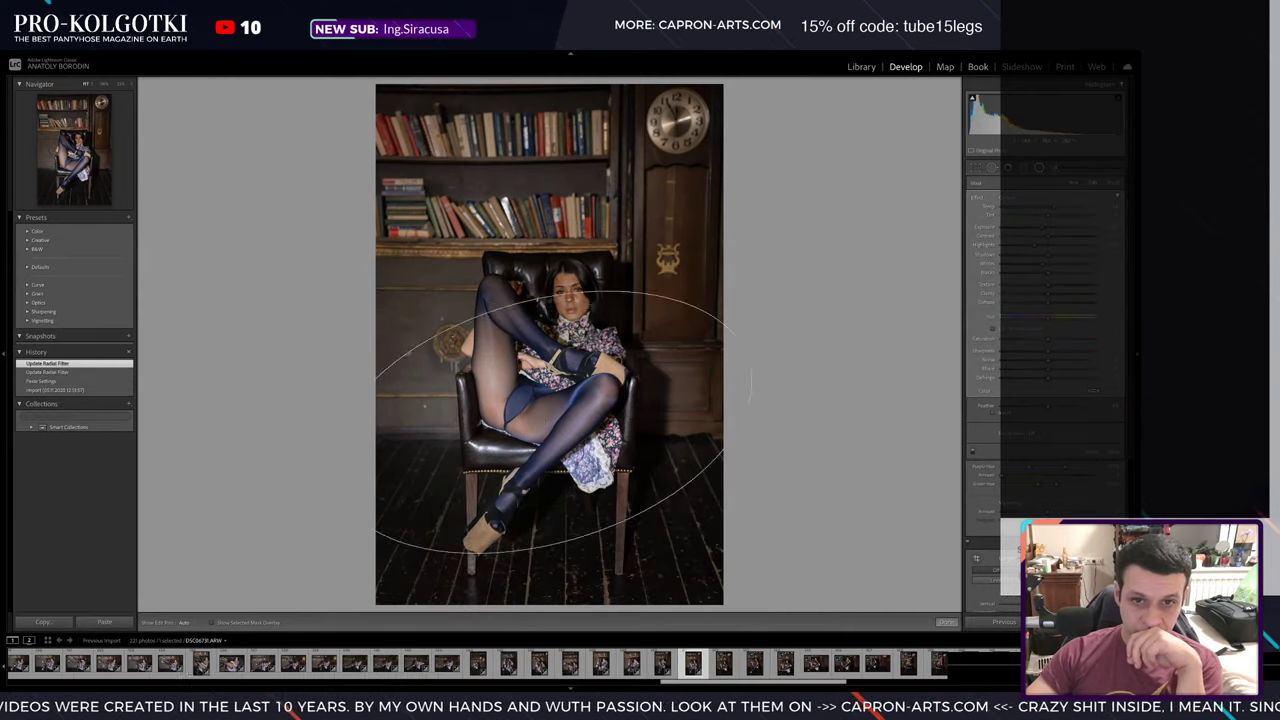
left_click_drag(757, 421, 695, 300)
left_click_drag(614, 410, 458, 323)
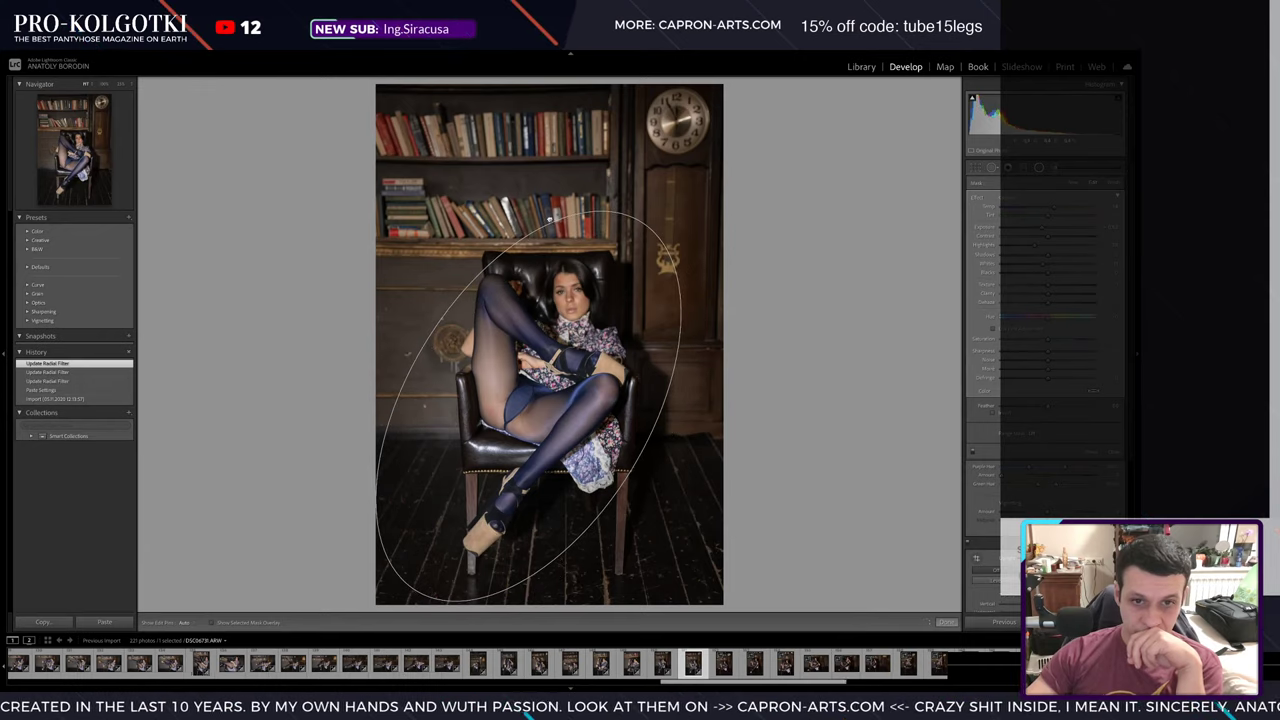
- Widen the tilted ellipse, undo a stray tiny filter, and extend it higher up the chair
left_click_drag(424, 341, 419, 337)
left_click(407, 327)
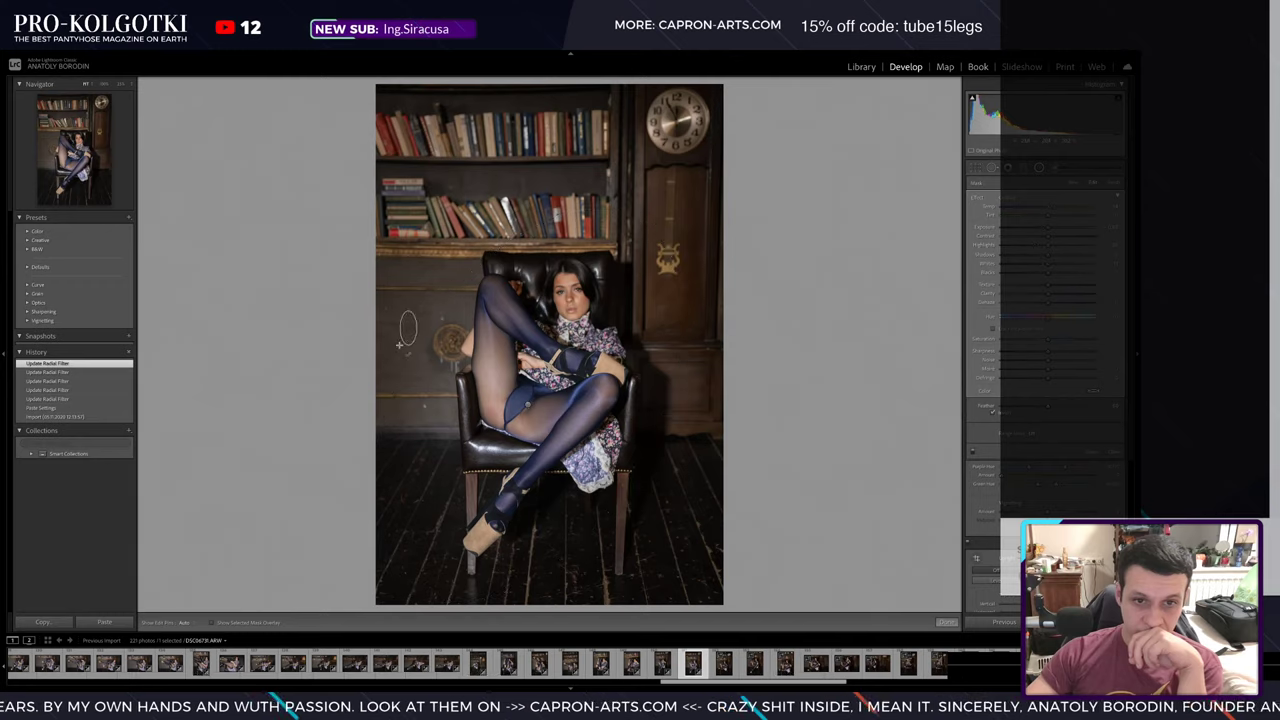
key("ctrl+z")
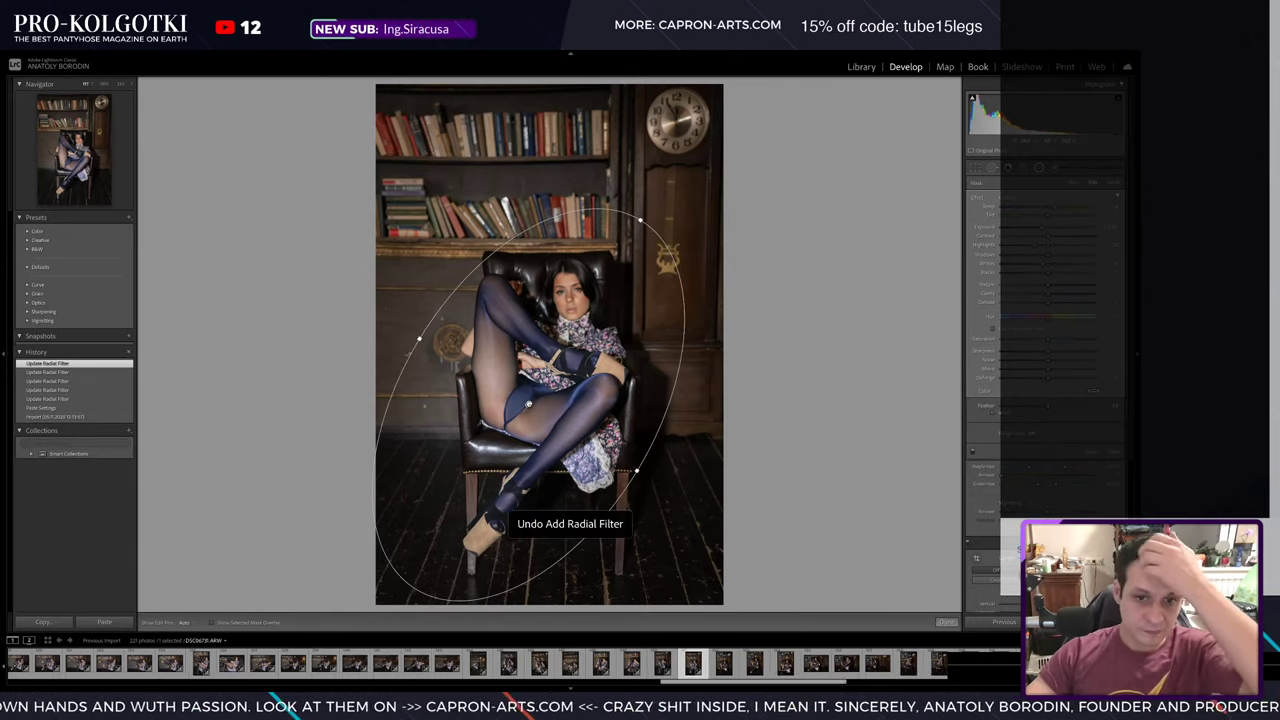
mouse_move(598, 201)
left_mouse_down()
mouse_move(592, 192)
mouse_move(604, 216)
left_mouse_up()
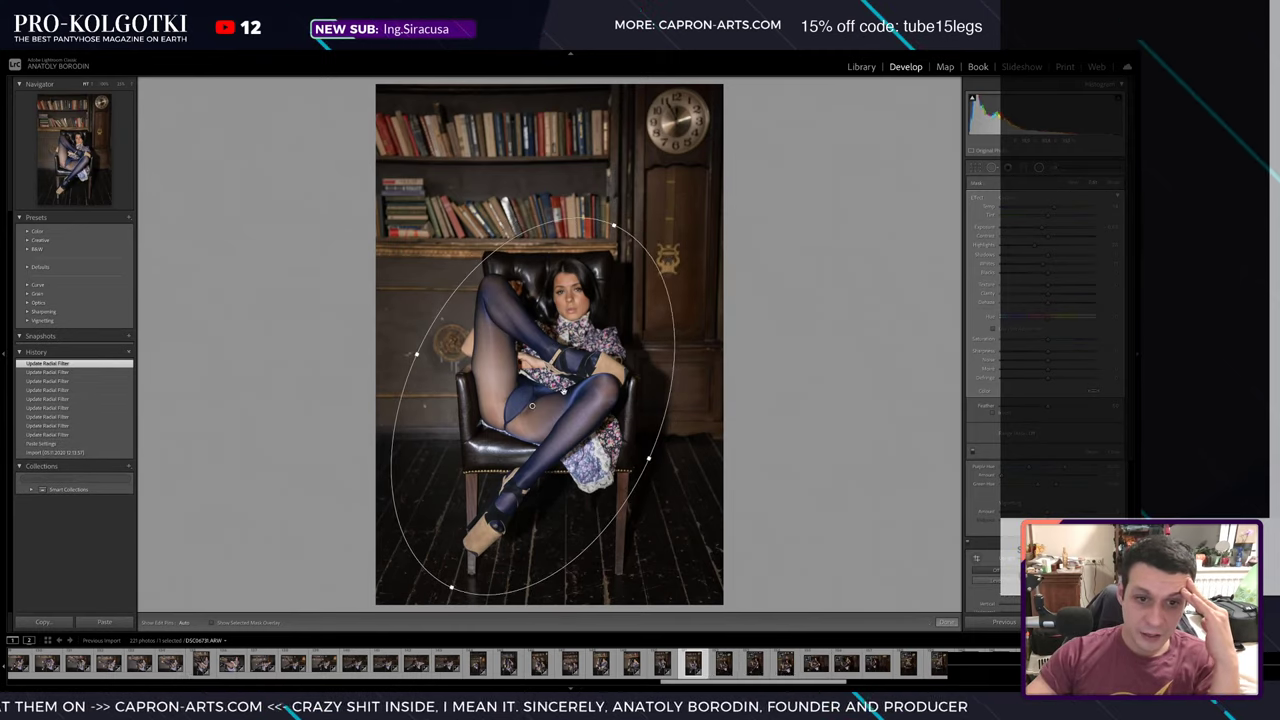
left_click(993, 168)
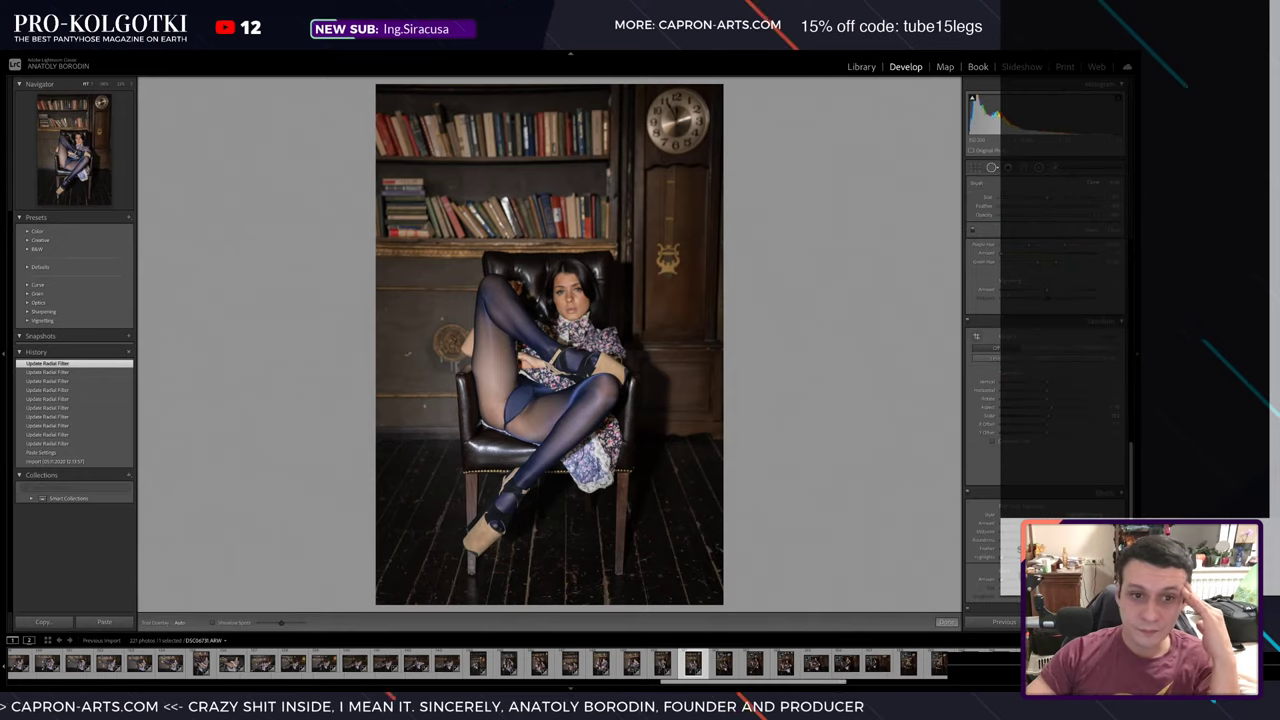
left_click(993, 168)
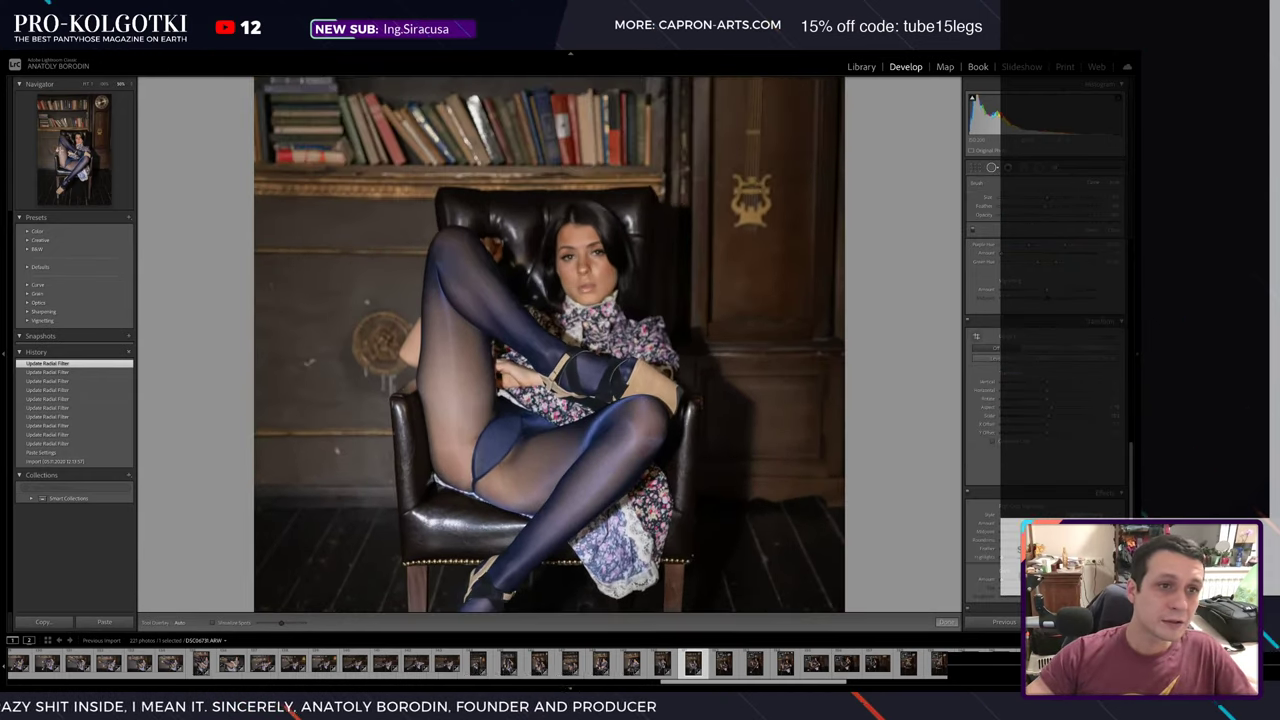
- Heal six spots on the wall left of the model and toggle the before/after comparison
left_click(366, 296)
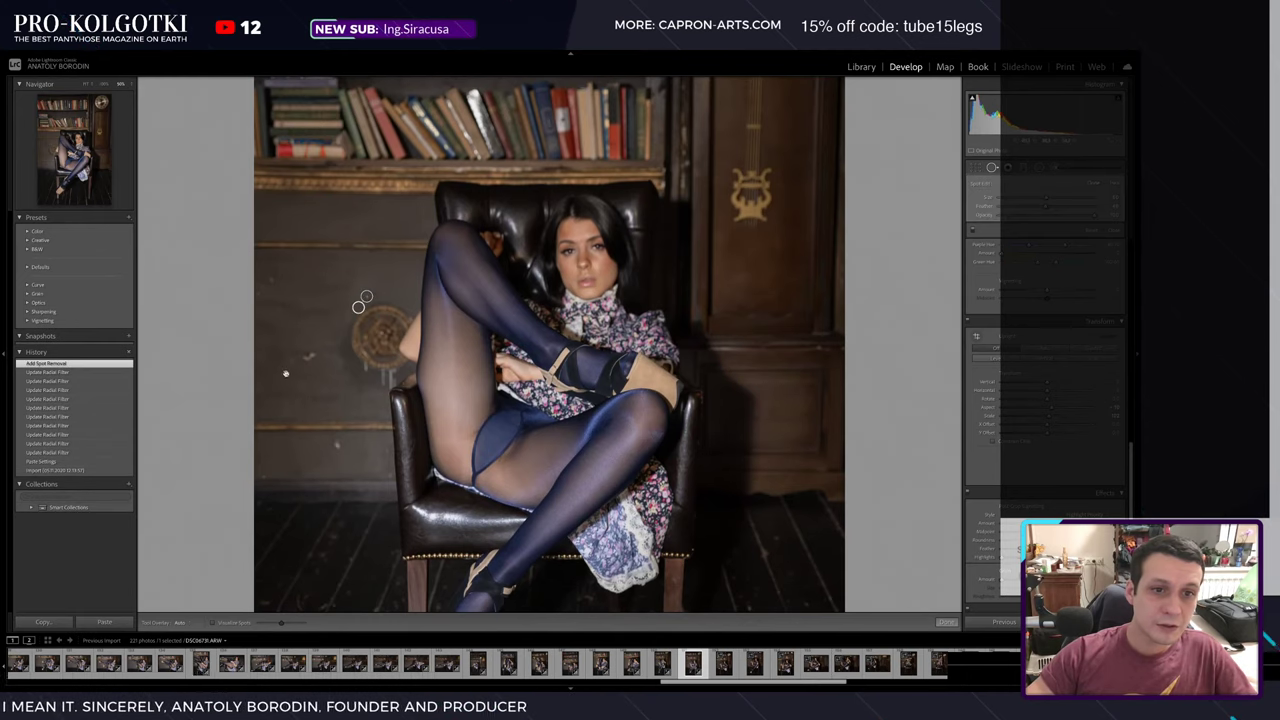
left_click(271, 279)
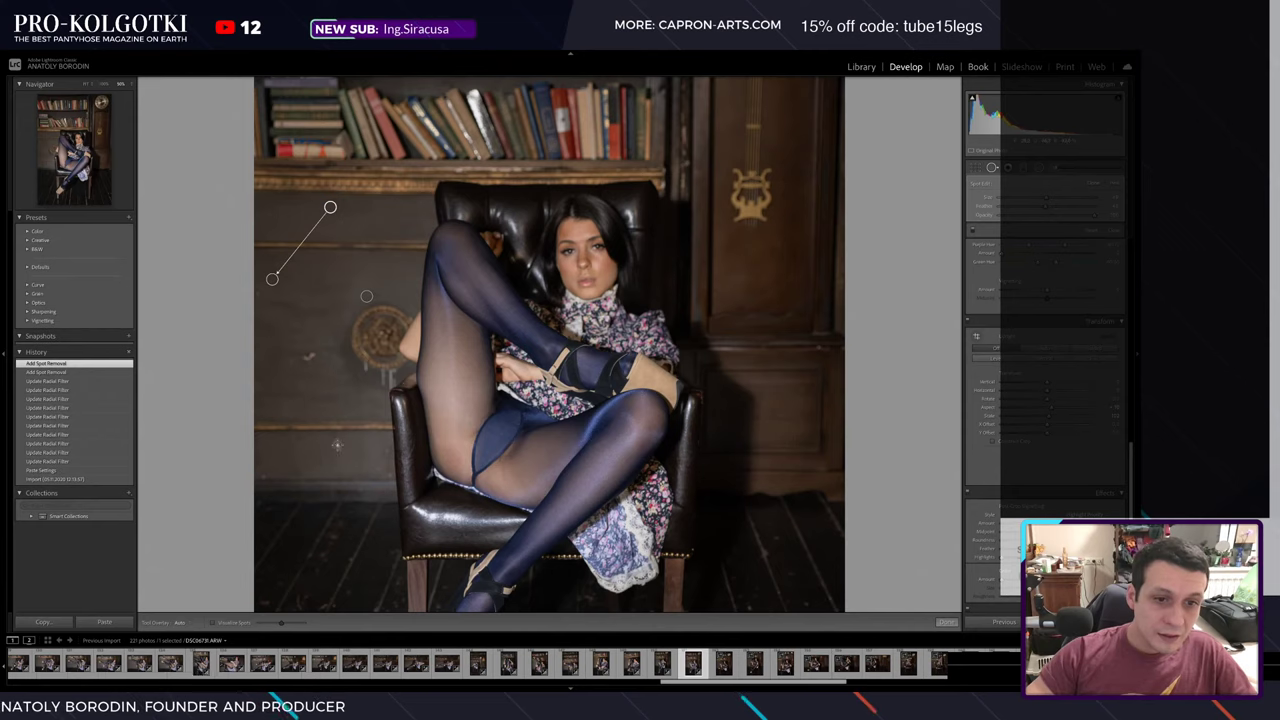
left_click(337, 445)
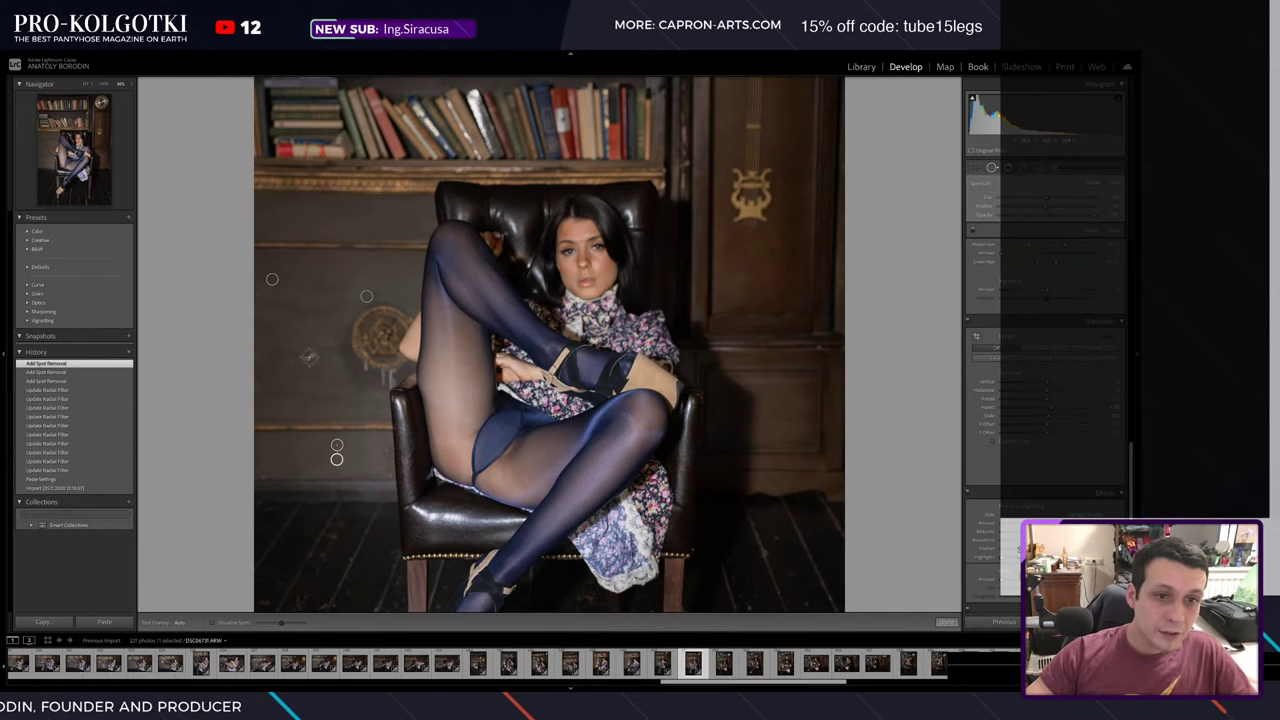
left_click(309, 356)
left_click(289, 358)
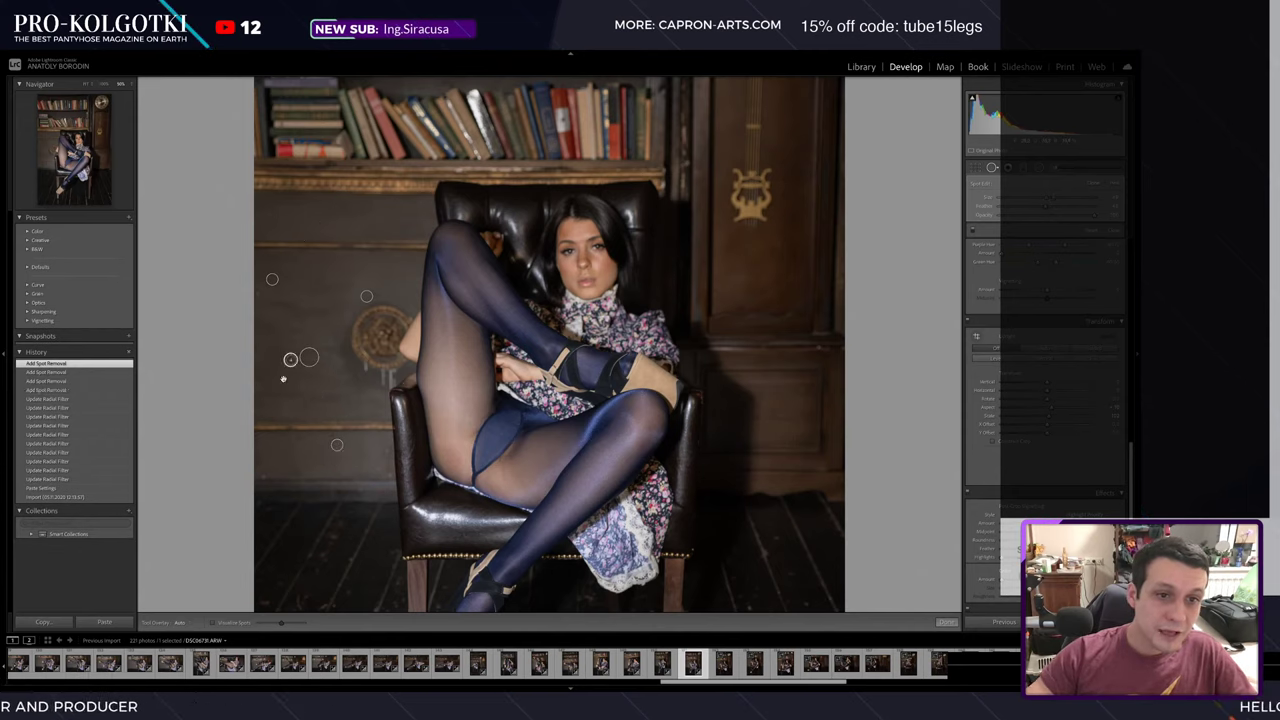
left_click(263, 477)
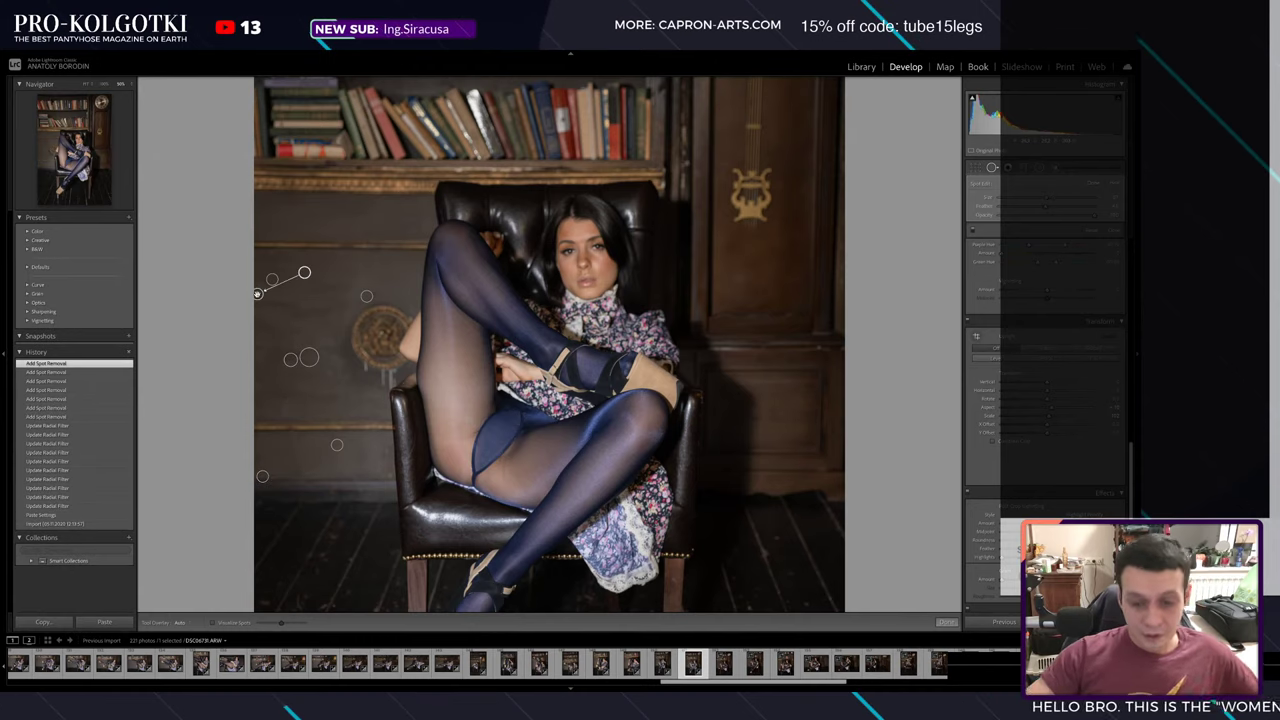
key("backslash")
key("backslash")
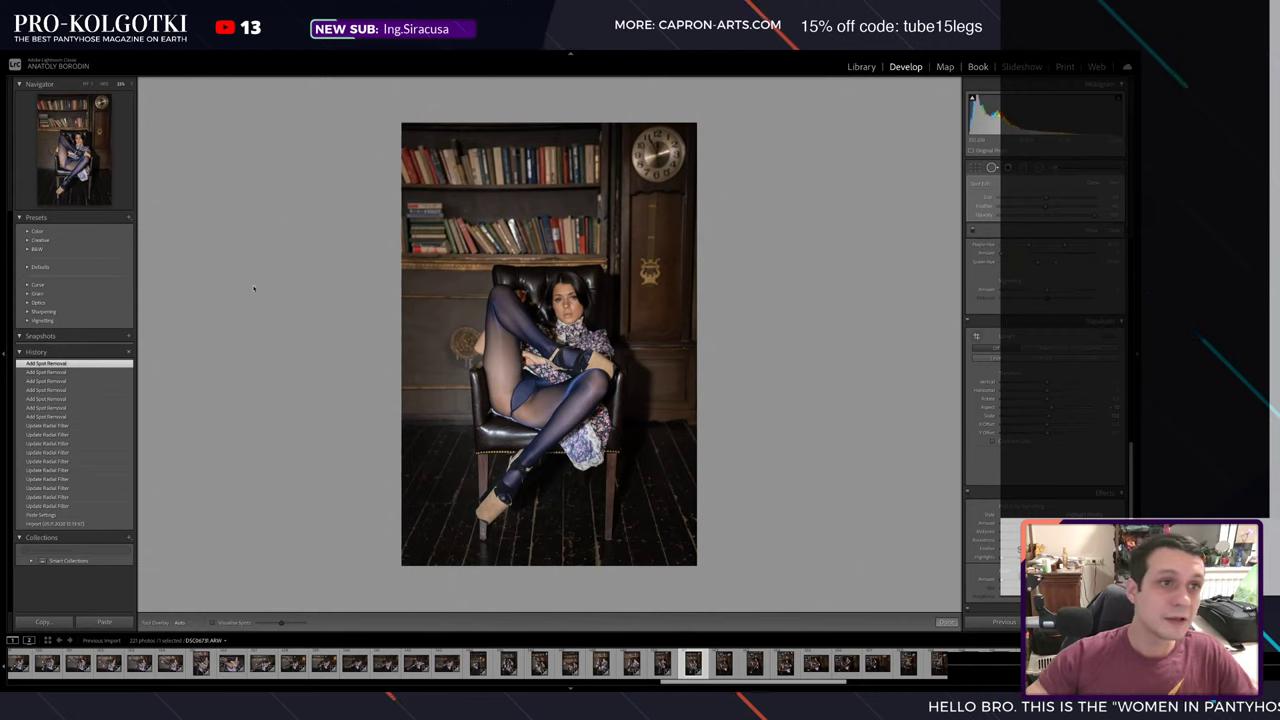
key("backslash")
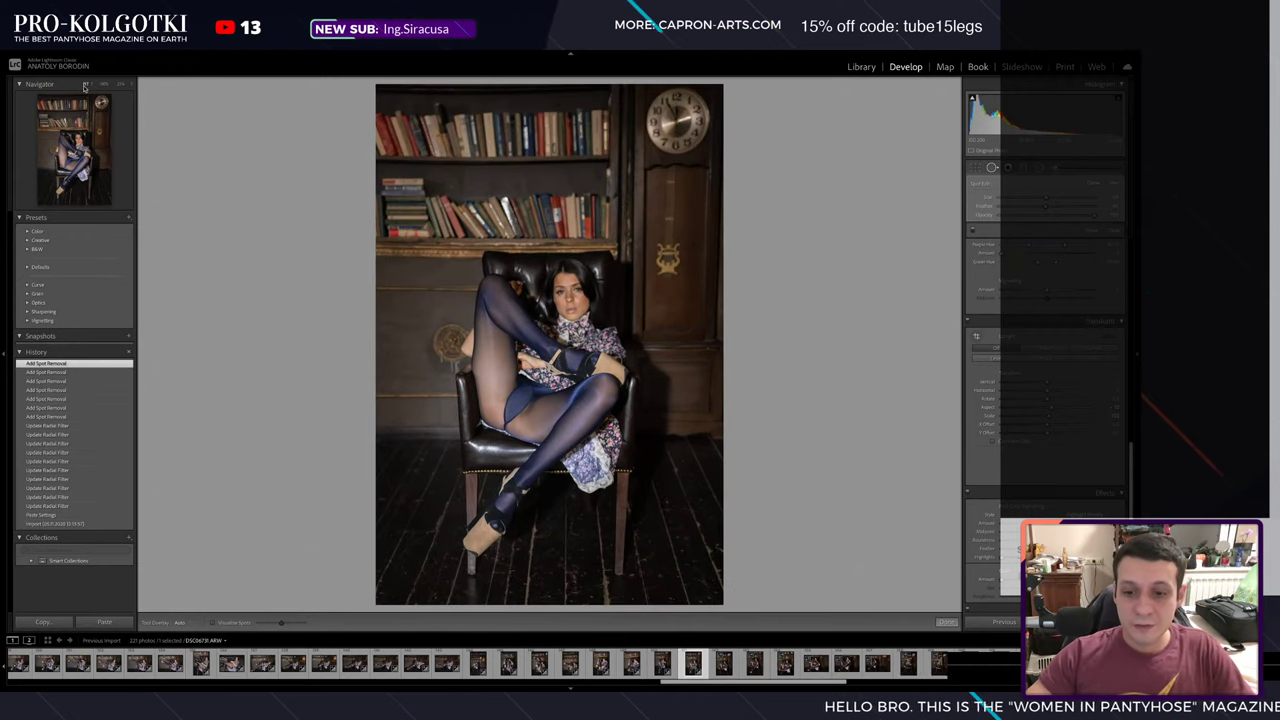
- Copy this photo's develop settings and paste them onto the next legs-drawn-up portrait
key("ctrl+shift+c")
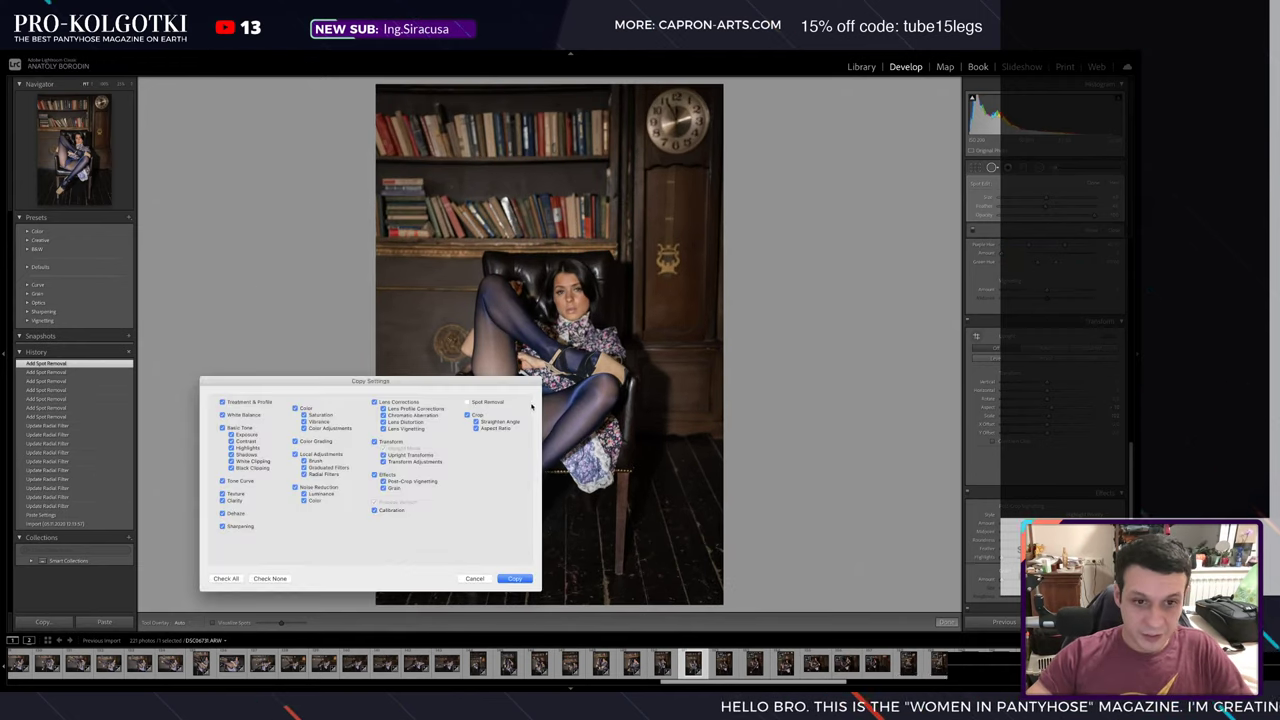
left_click(514, 579)
key("Right")
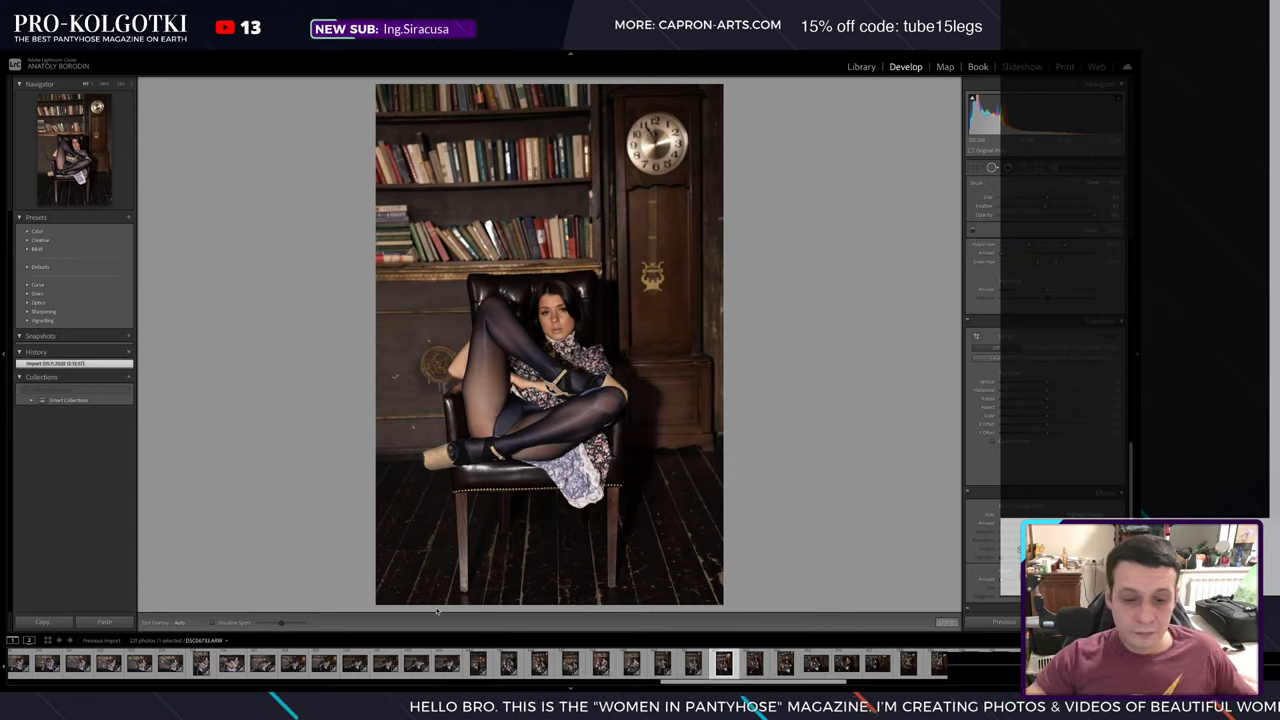
key("ctrl+shift+v")
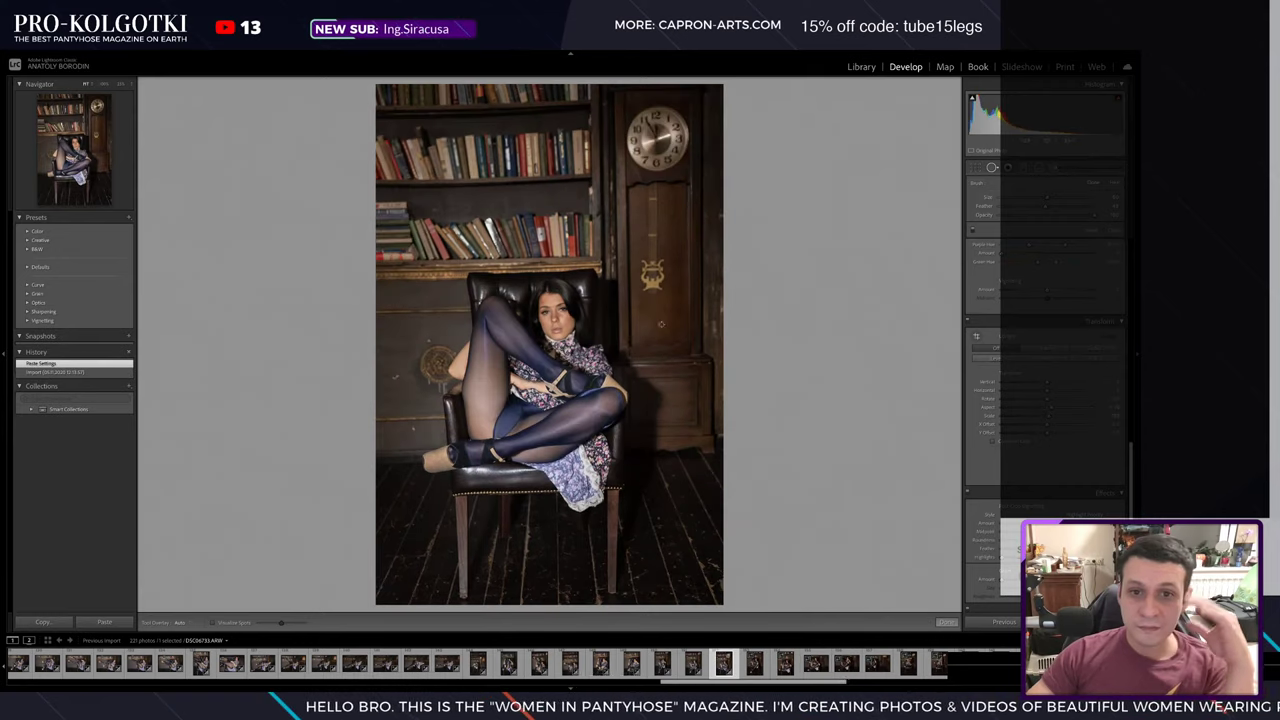
- Place a radial filter over the seated model and reshape it into a near circle
key("k")
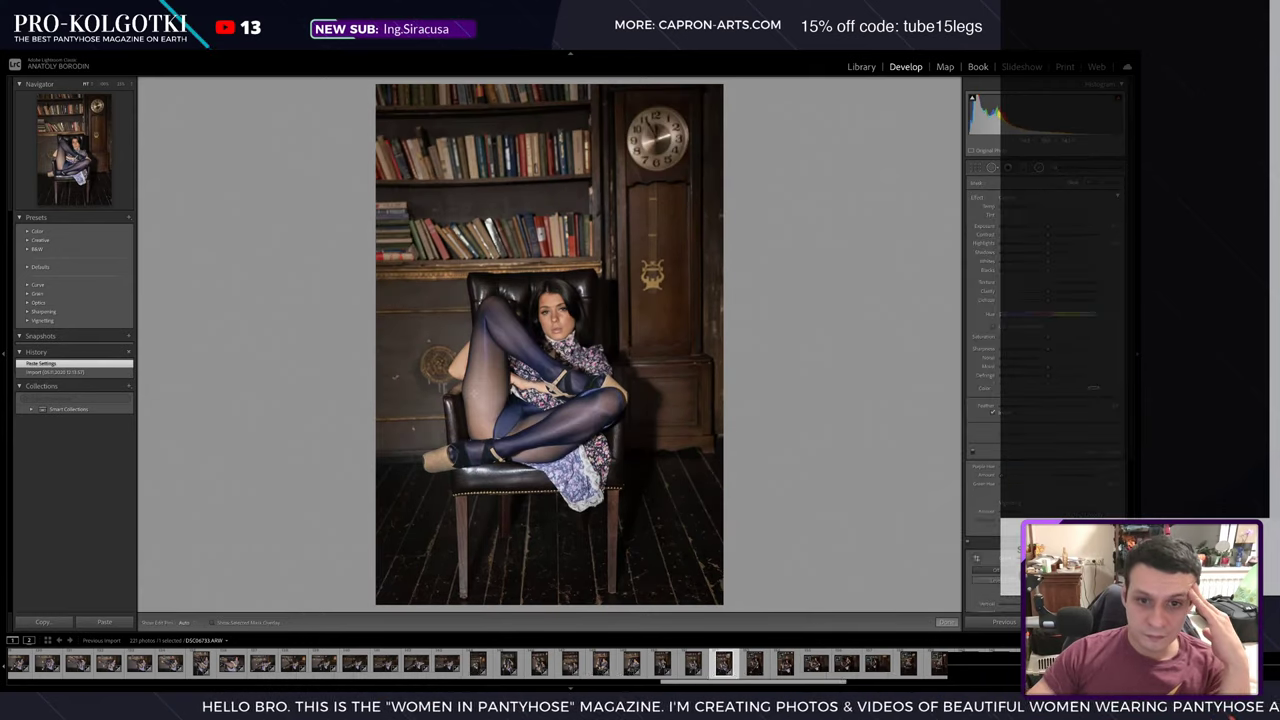
left_click(533, 405)
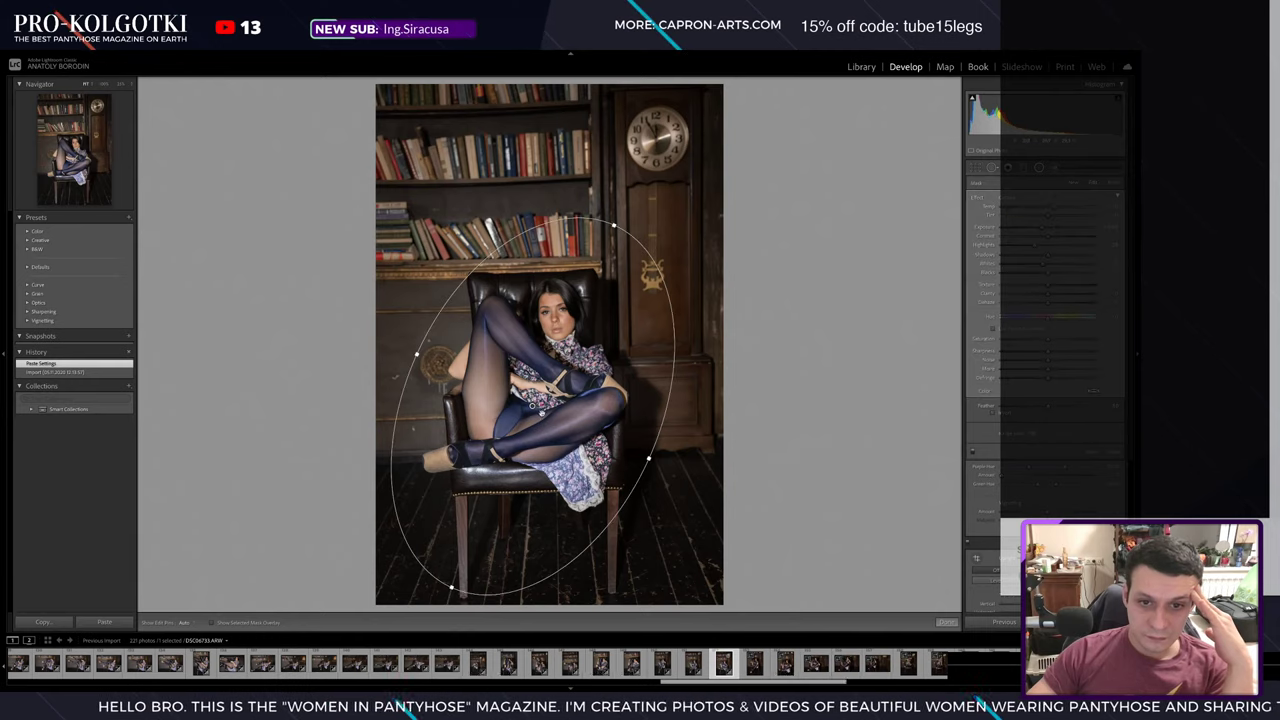
left_click_drag(450, 588, 463, 563)
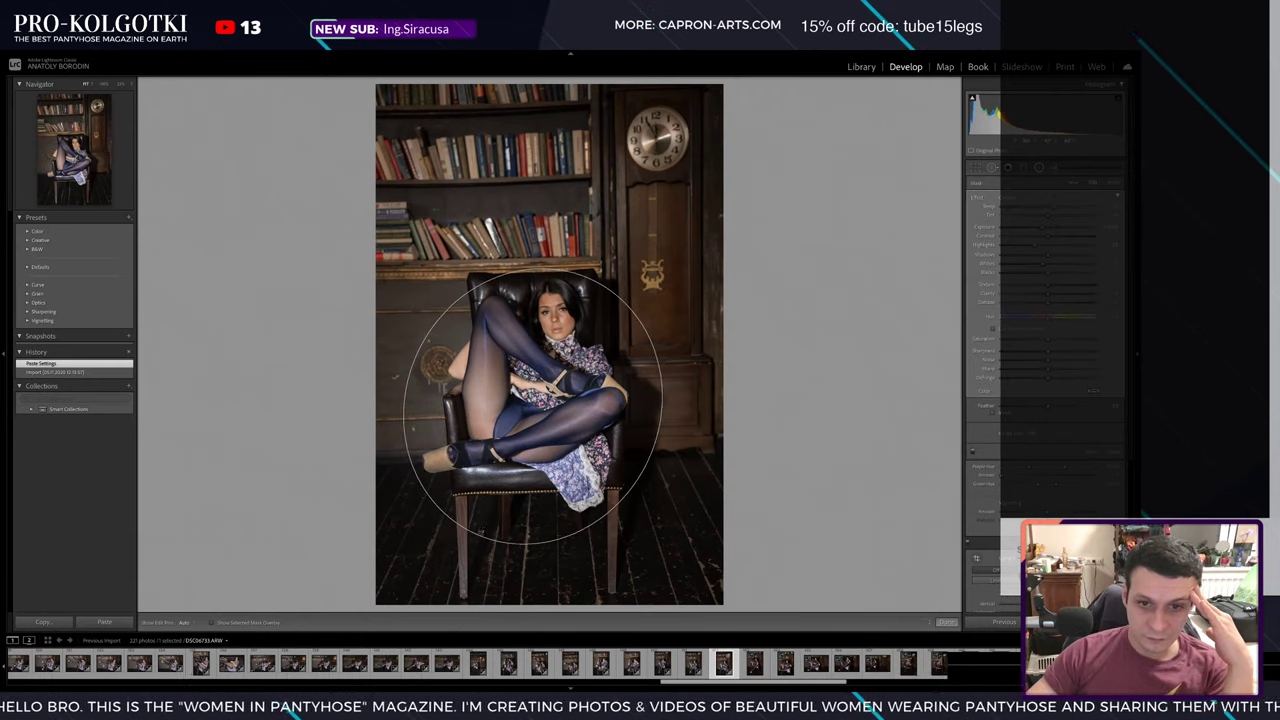
left_click_drag(416, 353, 400, 410)
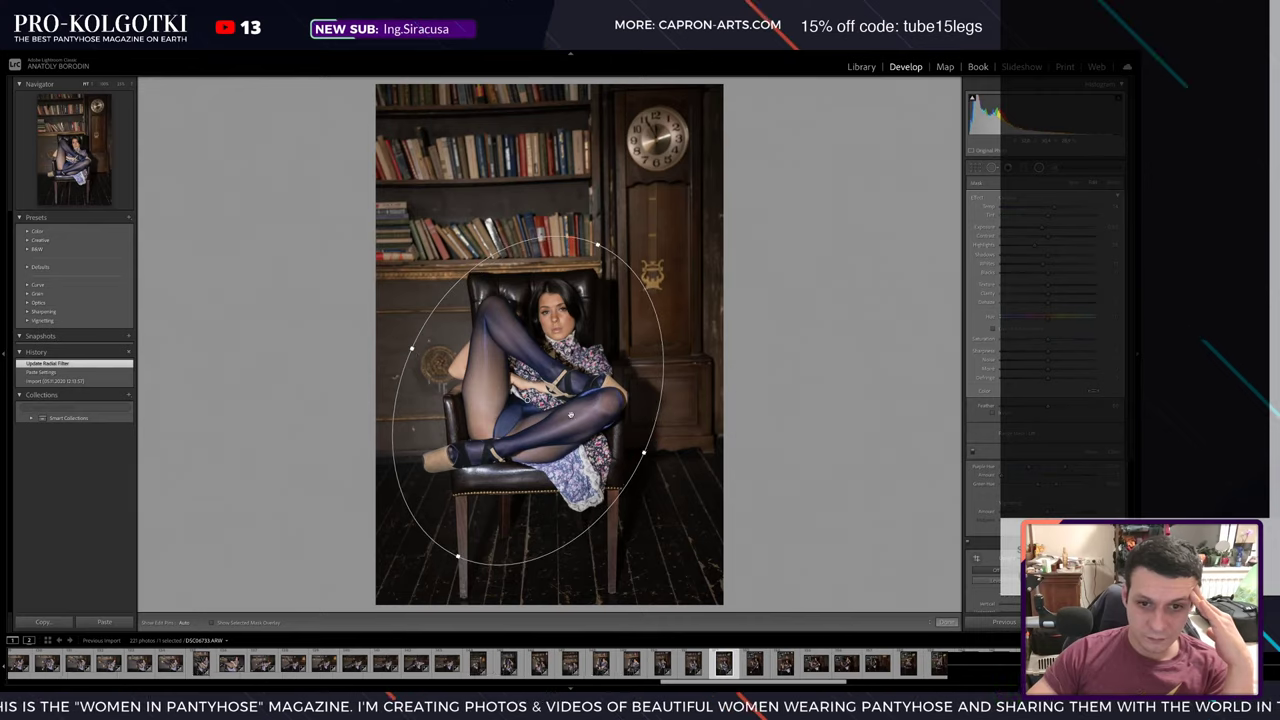
left_click_drag(648, 458, 652, 457)
left_click(652, 457)
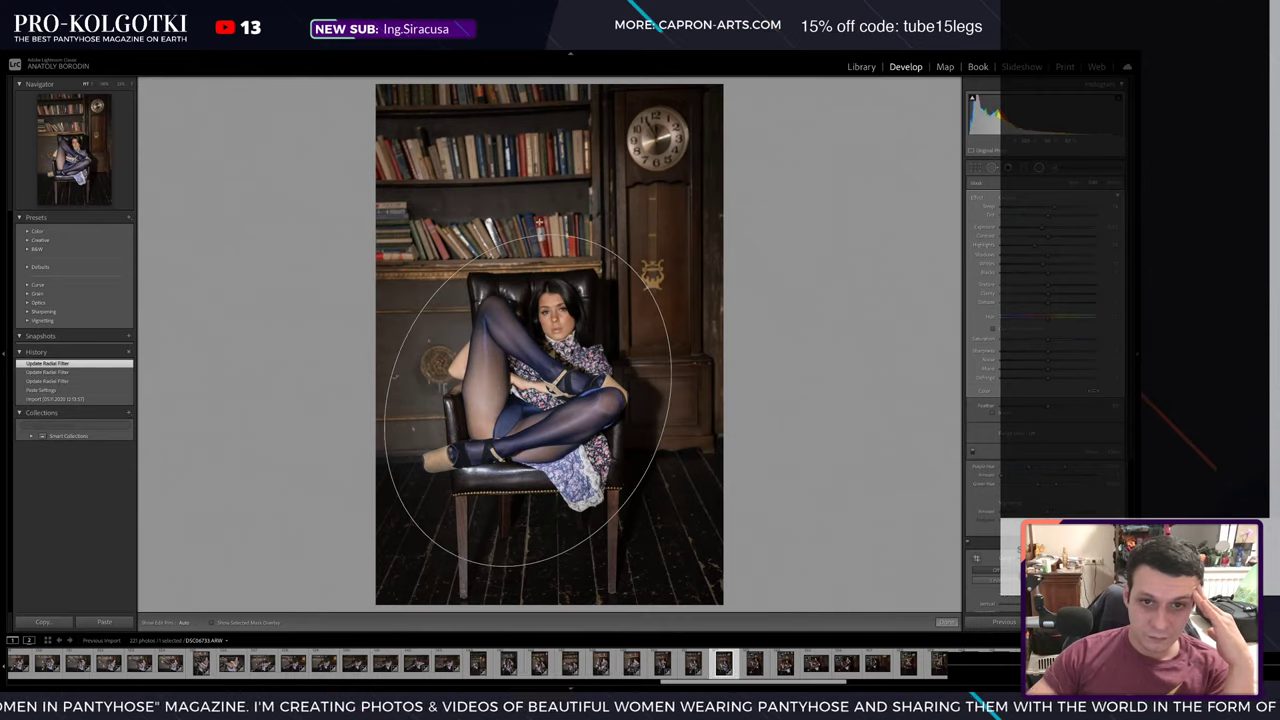
key("ctrl+z")
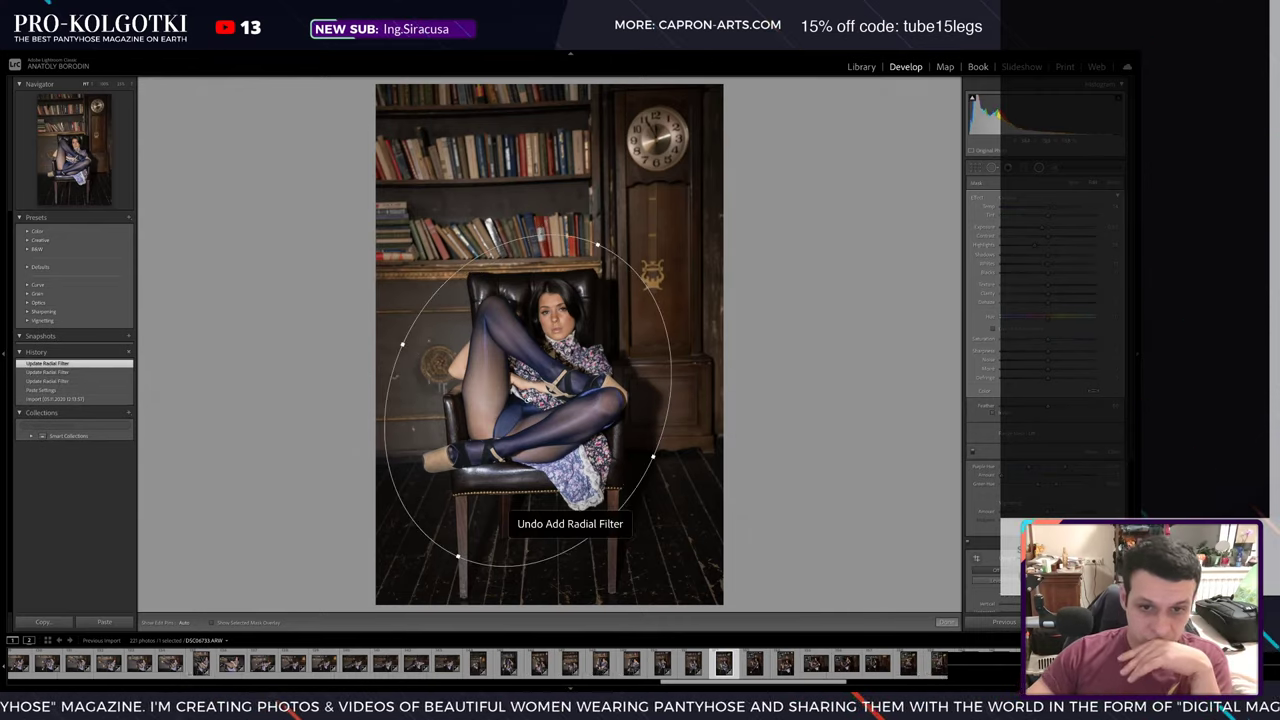
- Fine-tune the circle's position, then duplicate it onto the clock and delete the copy
left_click_drag(528, 400, 560, 395)
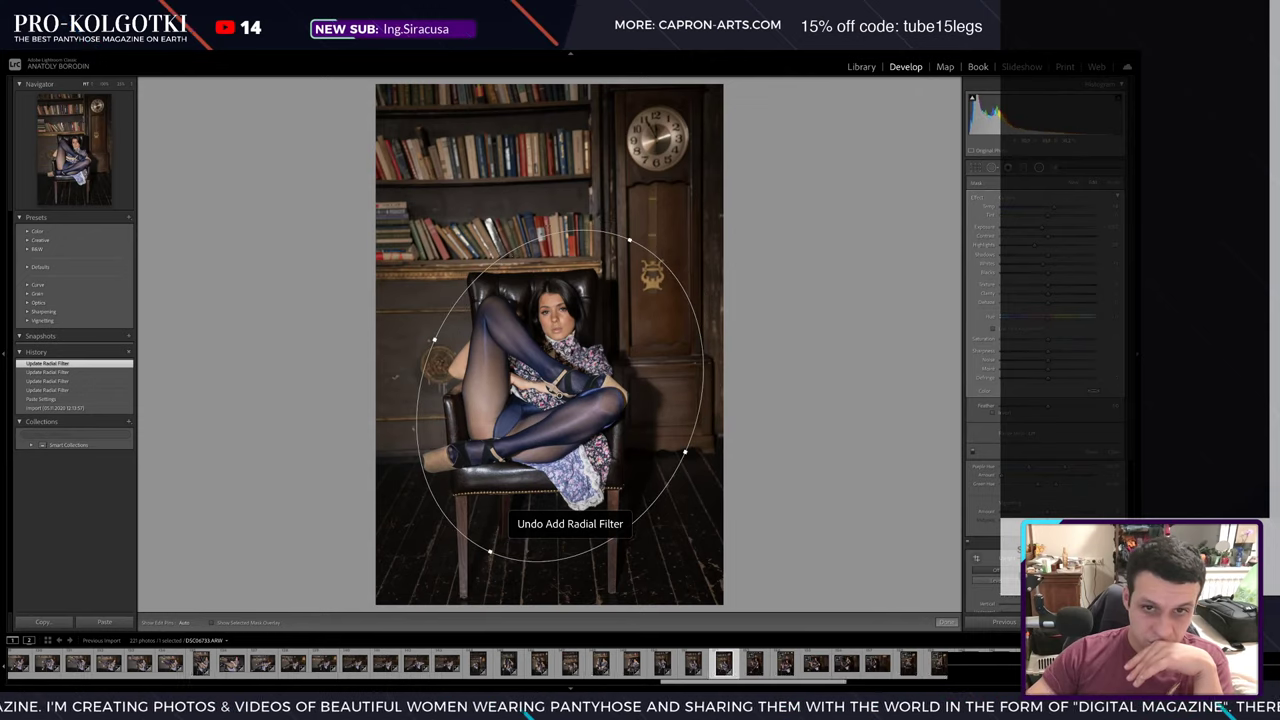
left_click_drag(585, 408, 575, 405)
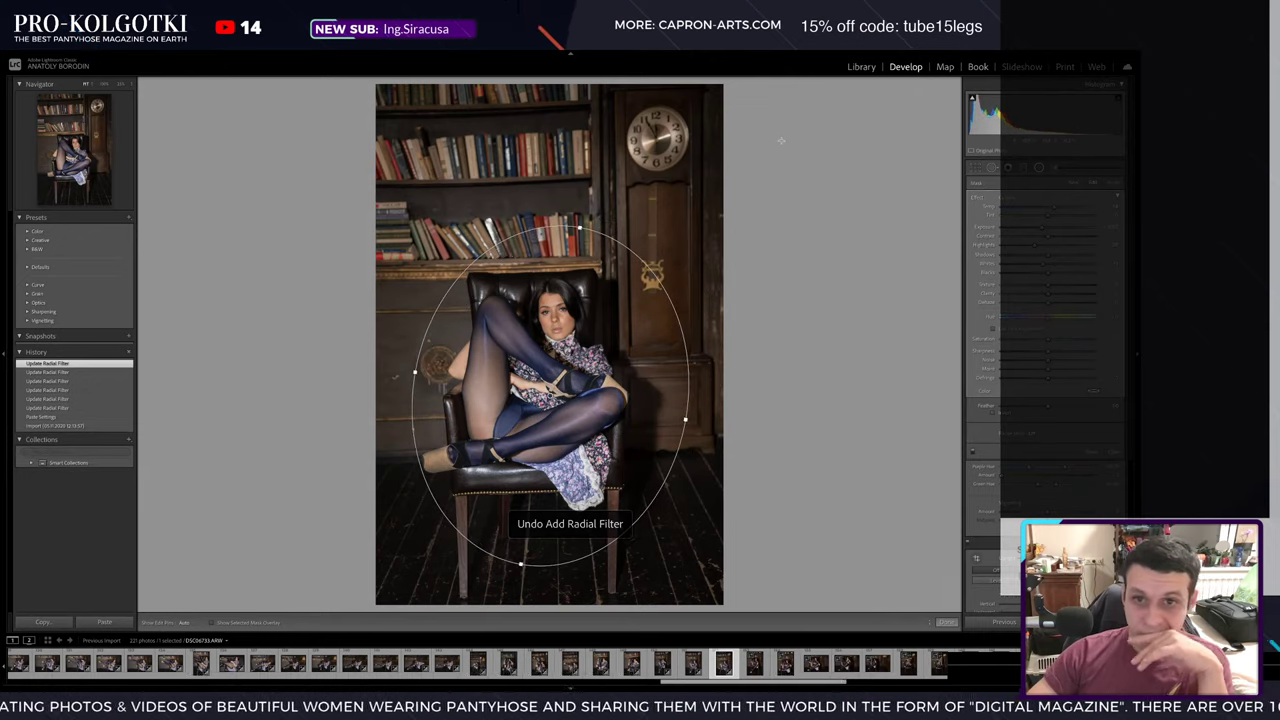
right_click(548, 365)
left_click(578, 370)
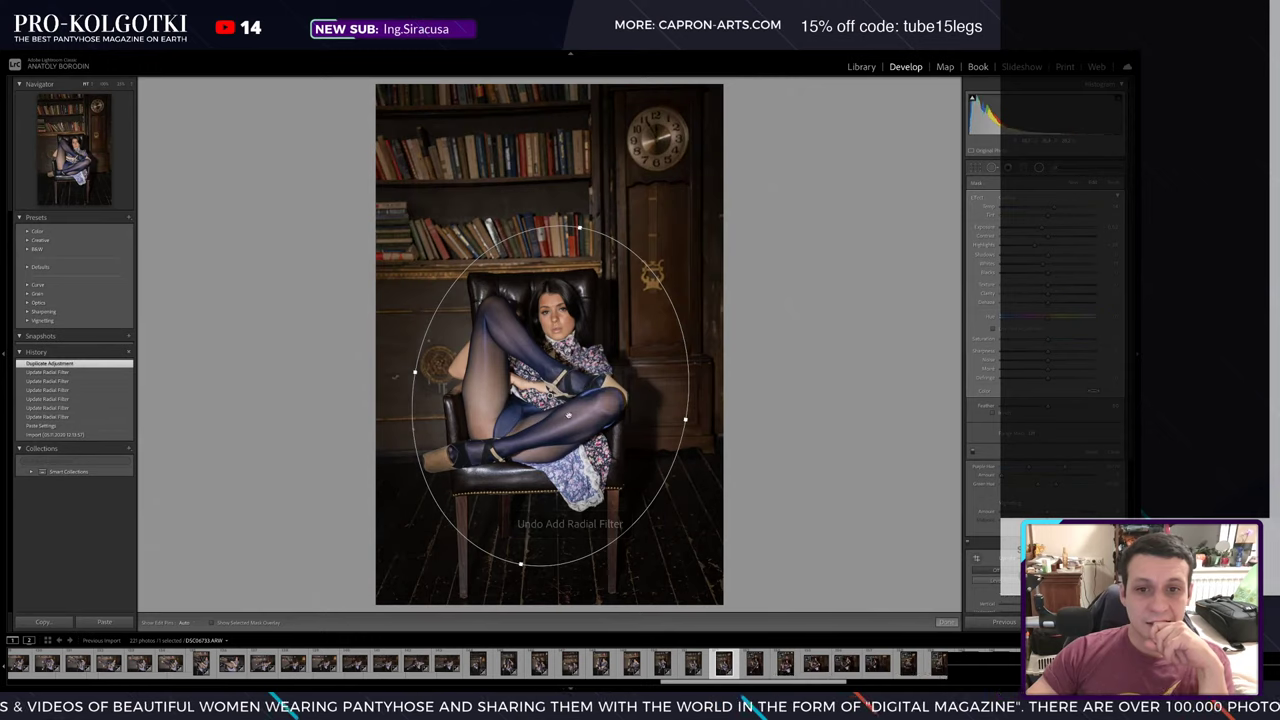
left_click_drag(567, 432, 681, 200)
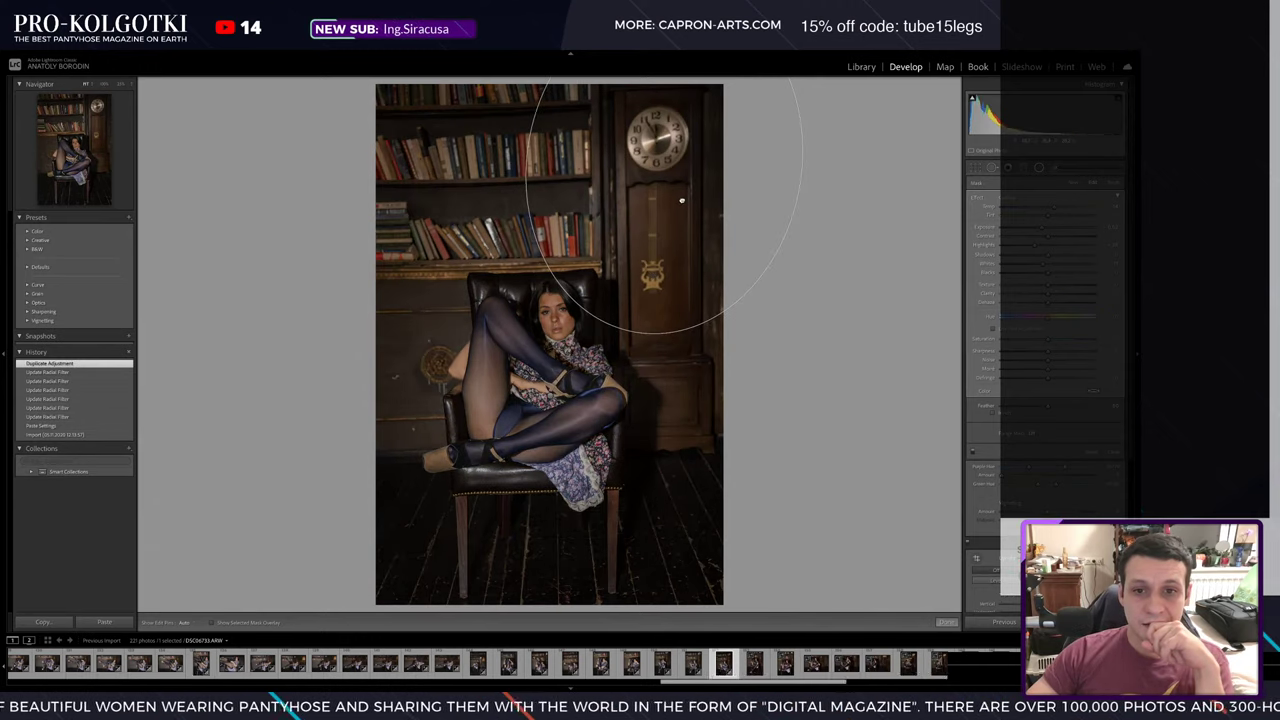
key("Delete")
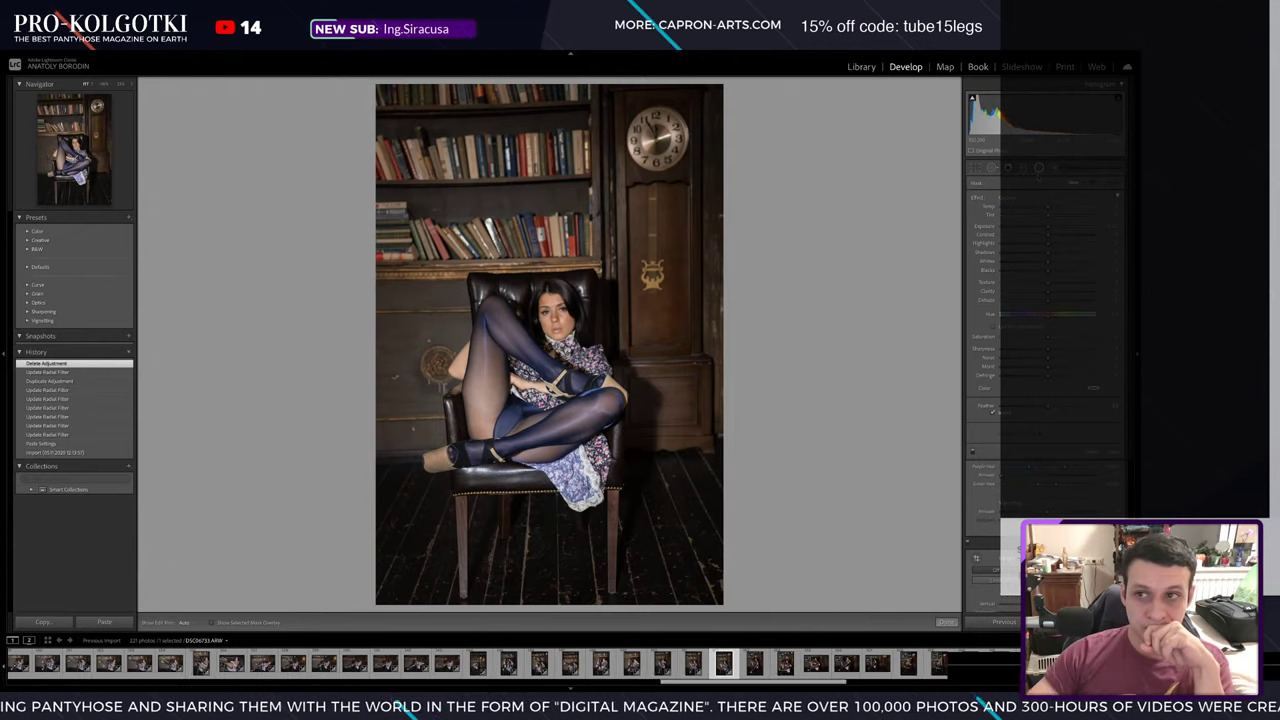
- Add a radial filter around the clock with raised exposure and toggle the filters to compare
key("shift+m")
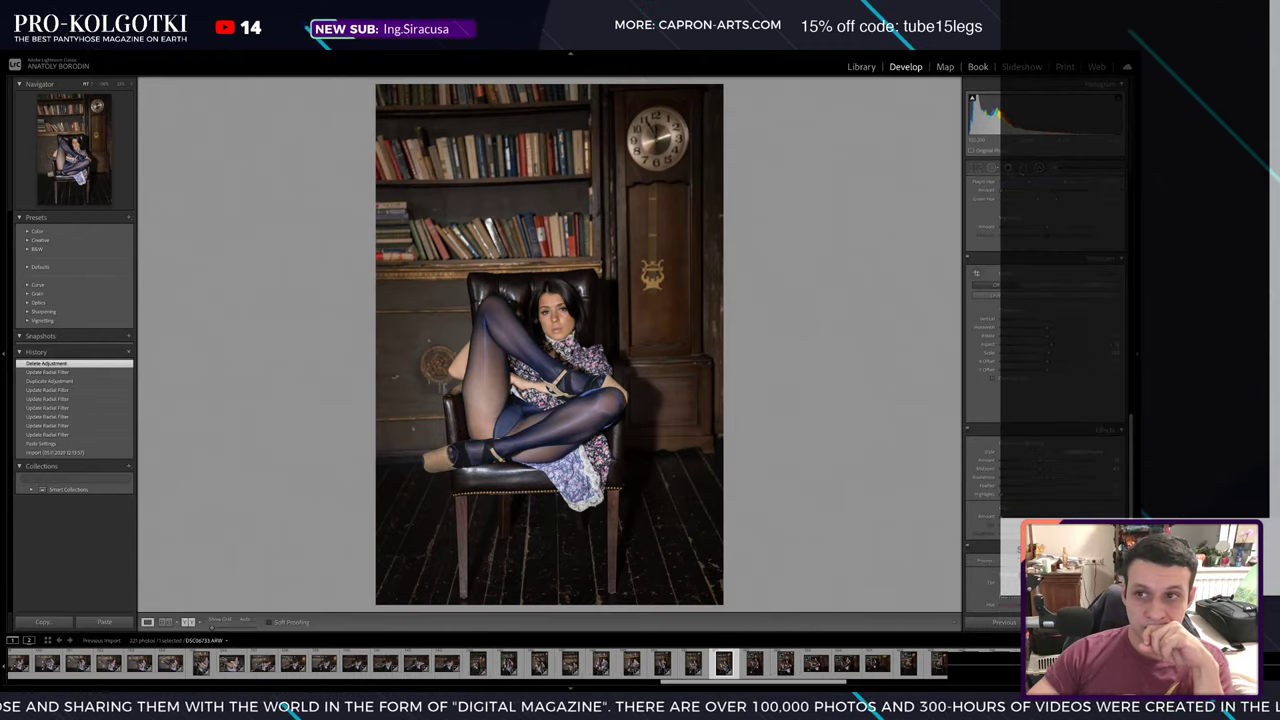
key("k")
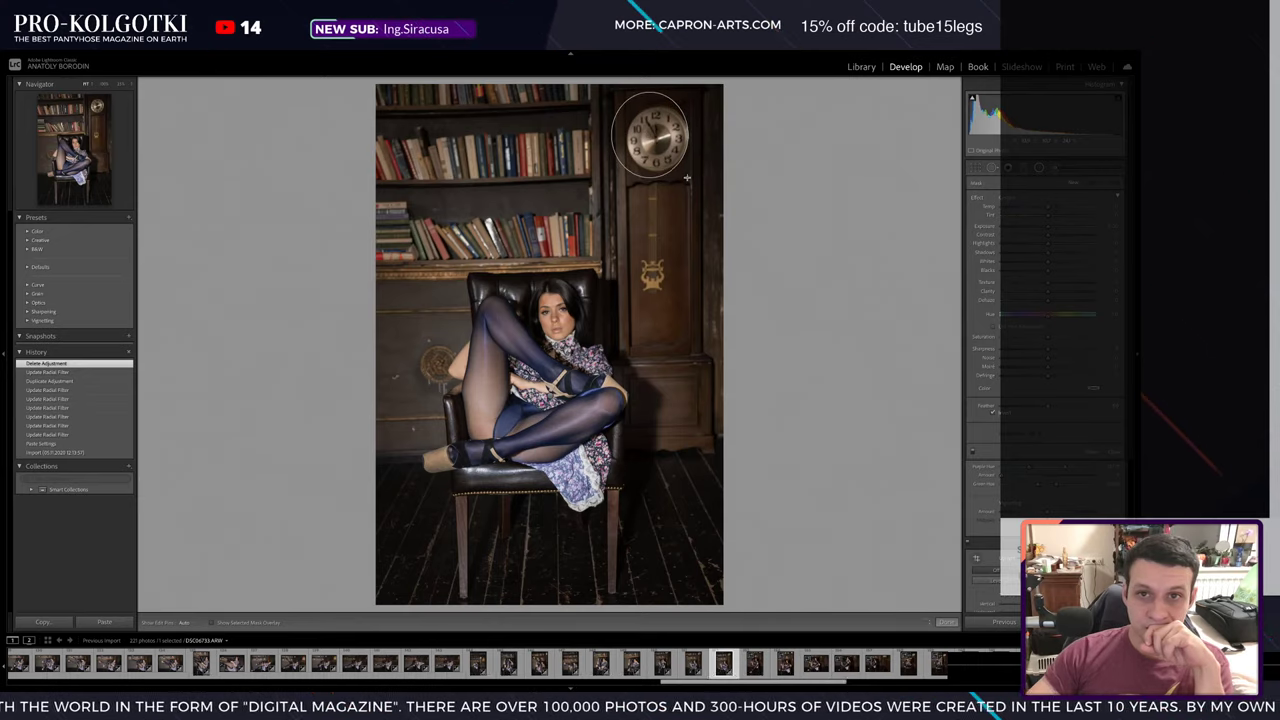
left_click_drag(649, 135, 659, 138)
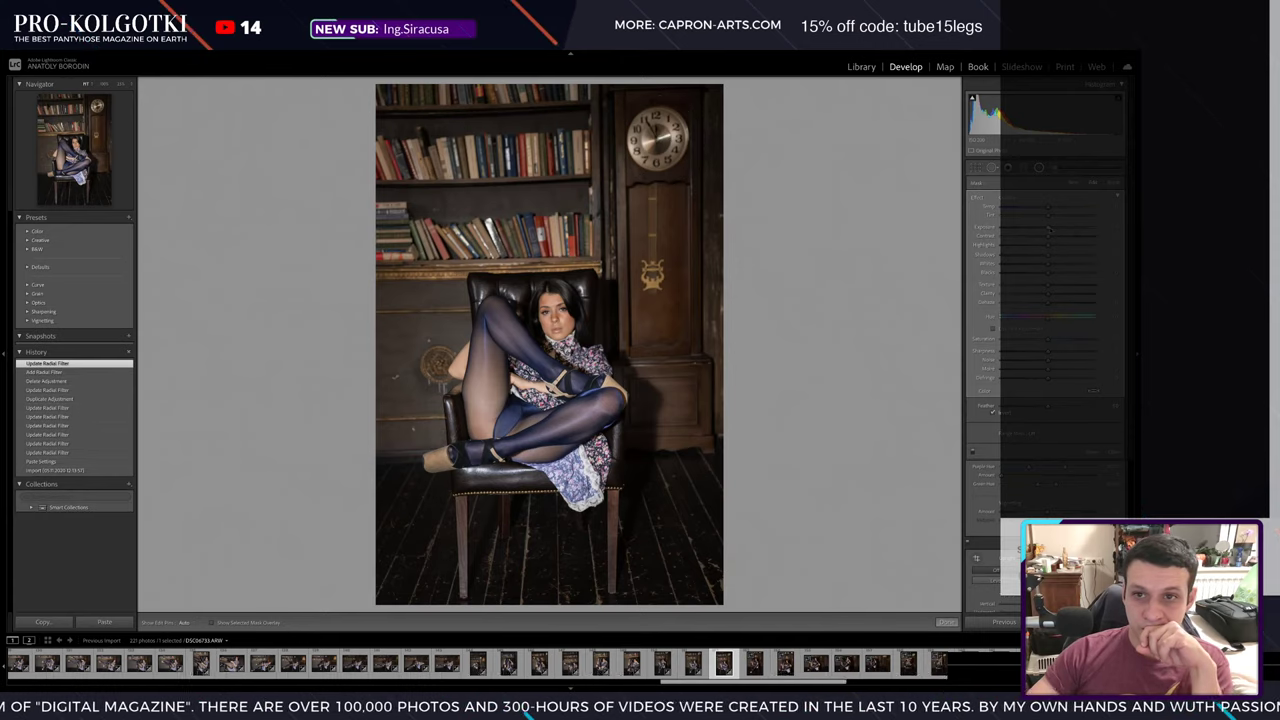
mouse_move(1048, 228)
left_mouse_down()
mouse_move(1046, 207)
mouse_move(1061, 247)
left_mouse_up()
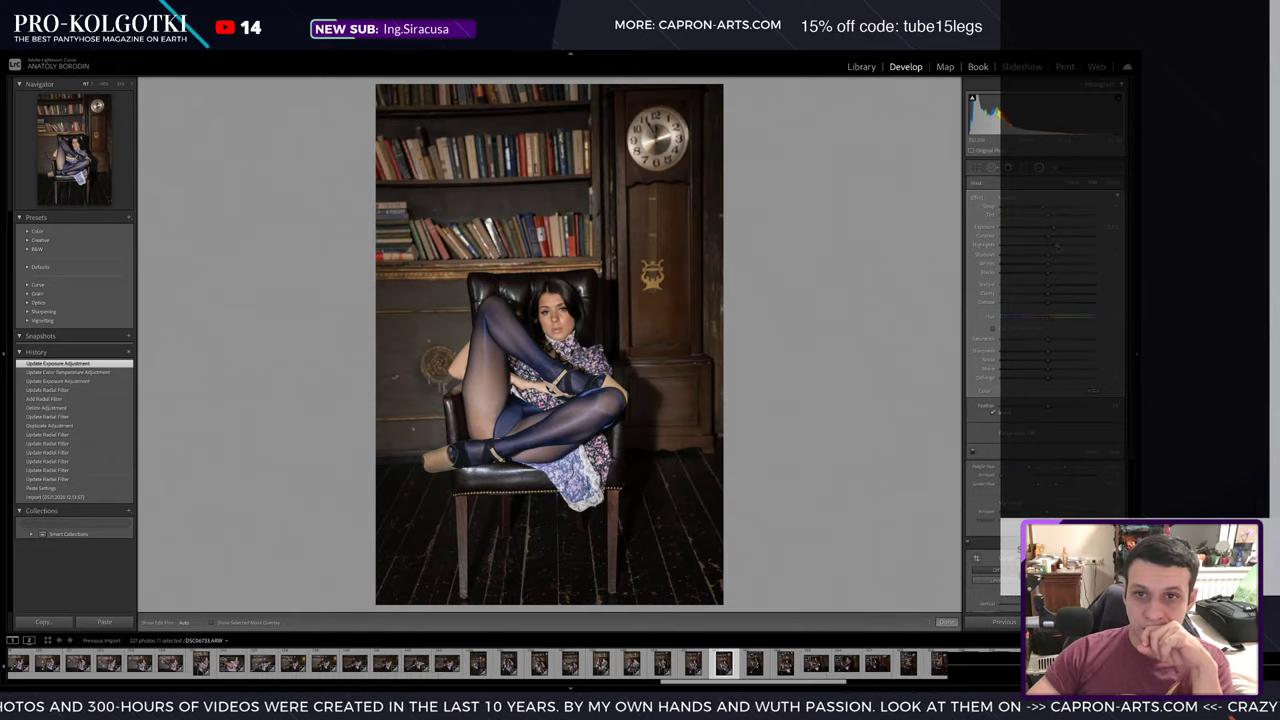
left_click(974, 454)
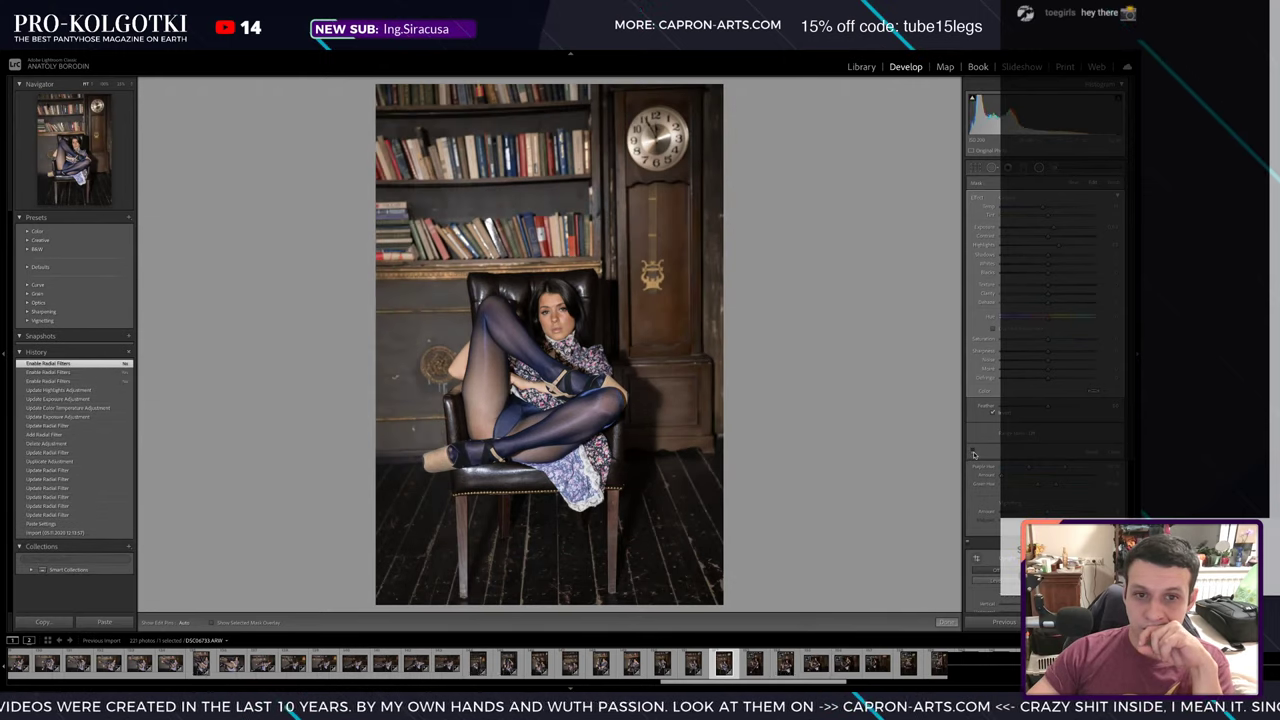
left_click(974, 454)
left_click(970, 170)
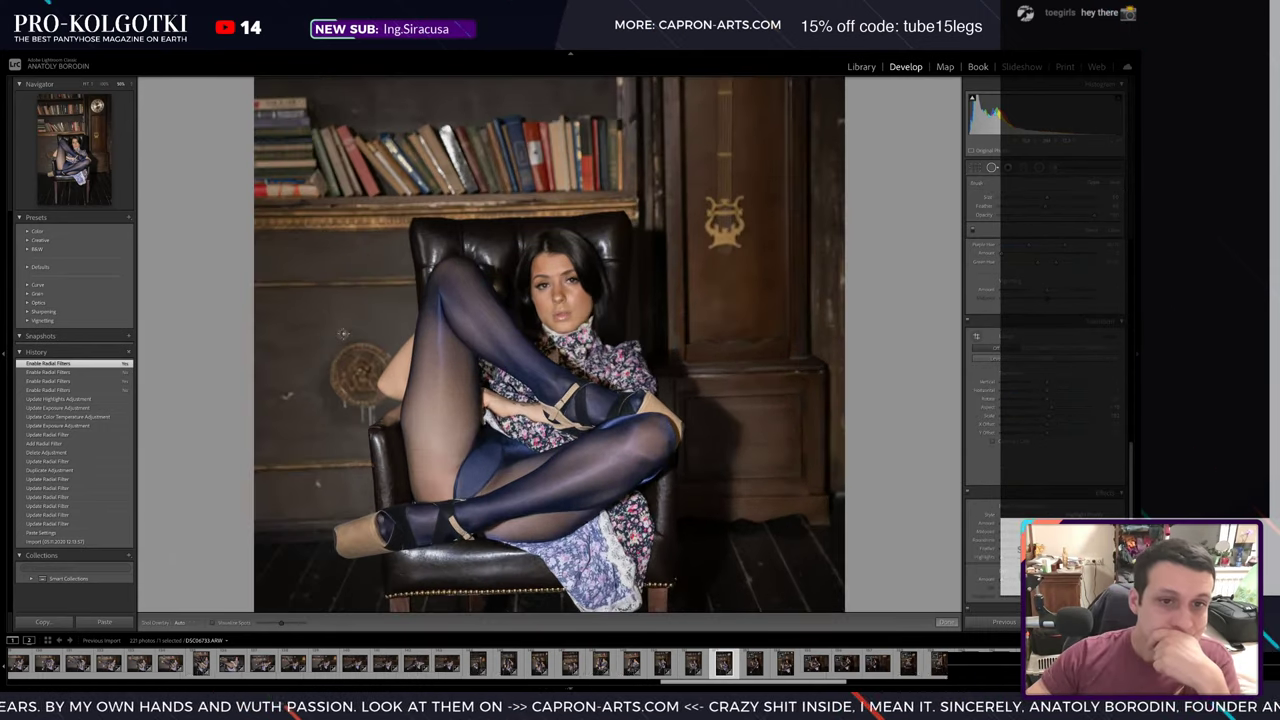
- Heal four blemishes on the dark wall left of the chair
left_click(344, 331)
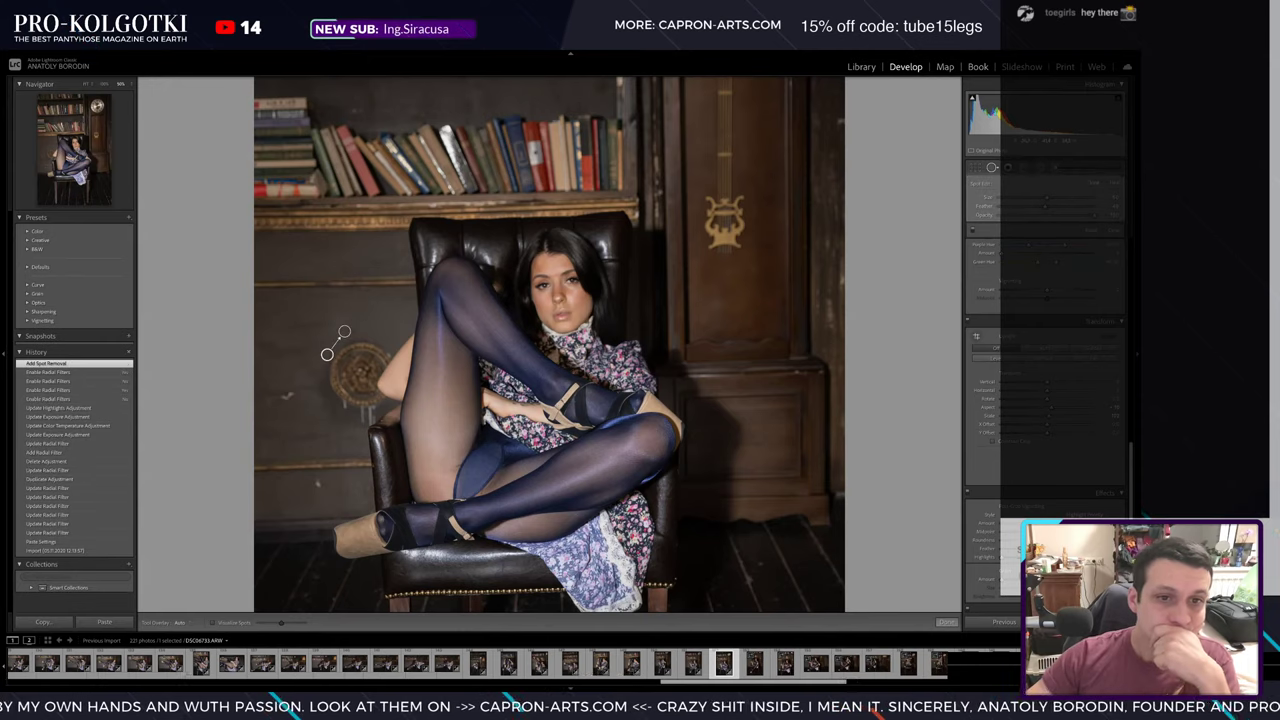
left_click(318, 485)
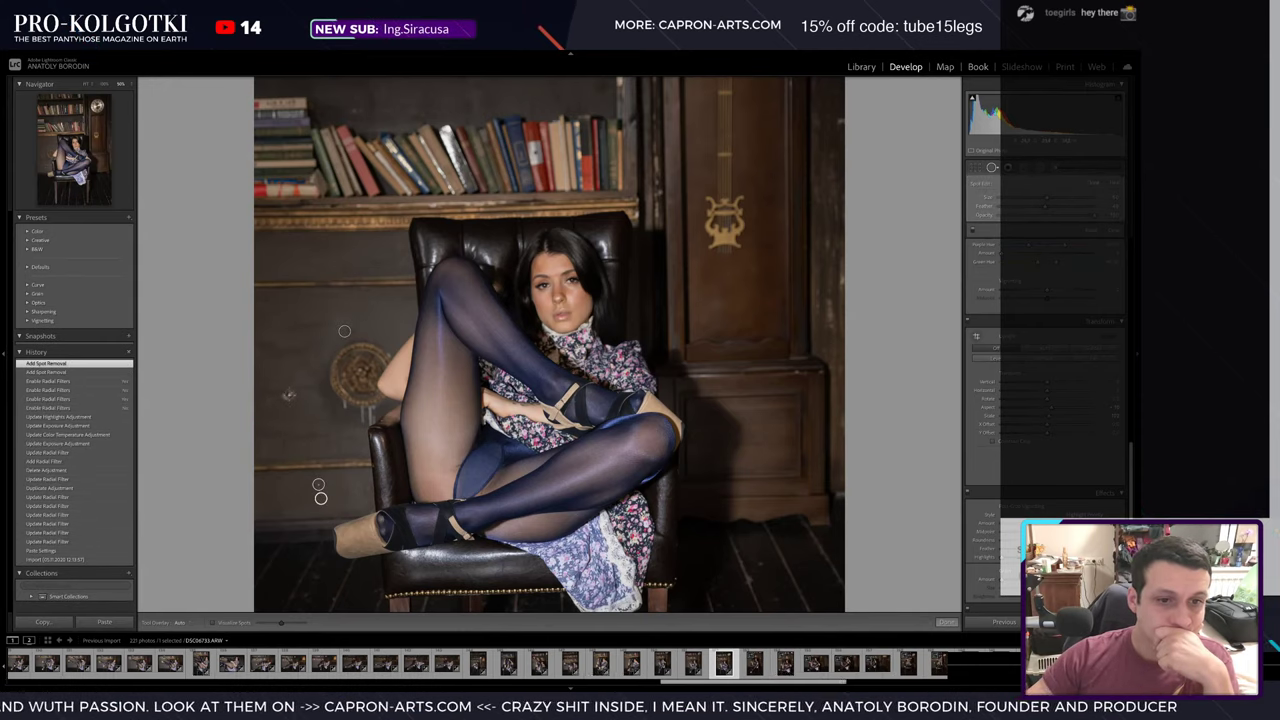
left_click(288, 395)
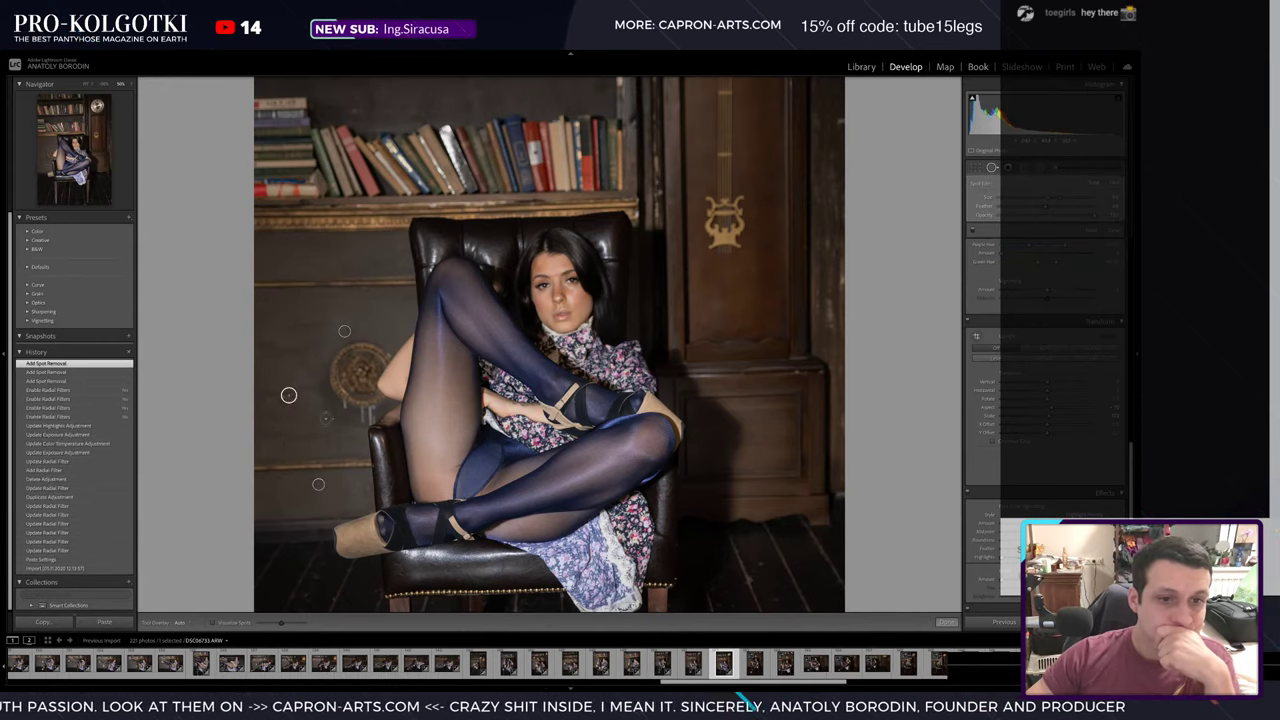
left_click(270, 399)
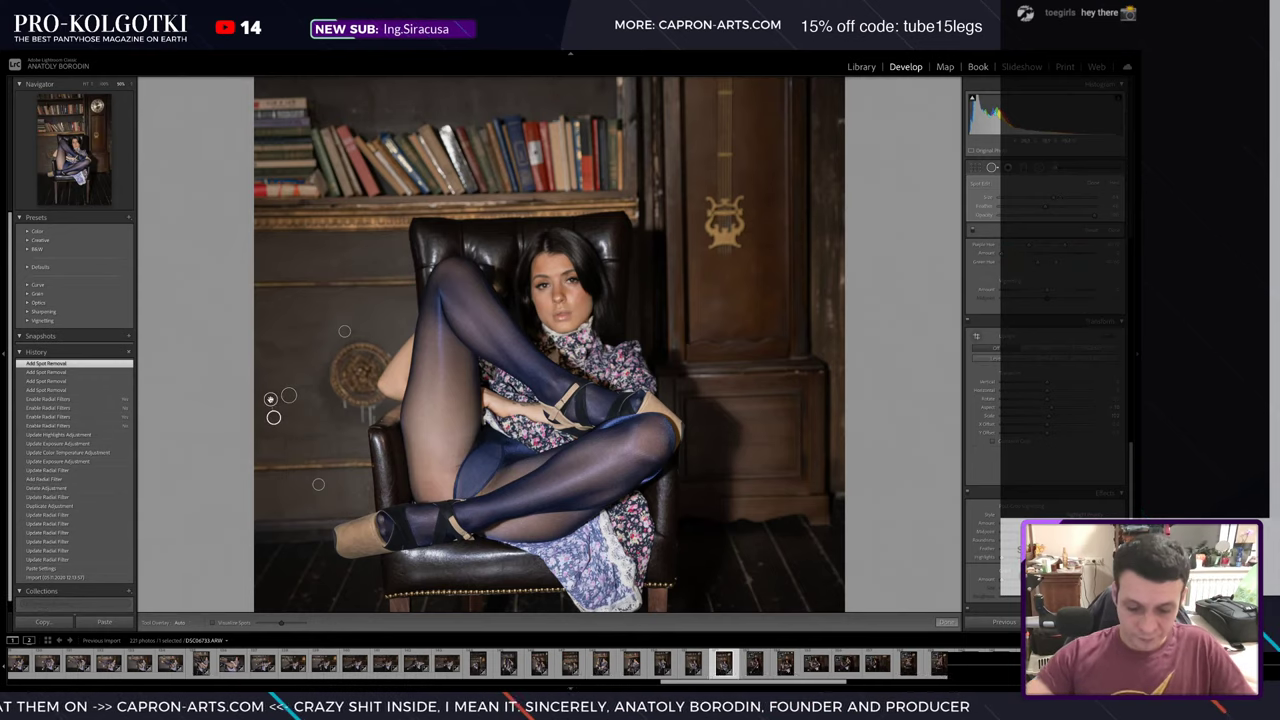
- Check the result in Fit and Fill views, then close Spot Removal
key("backslash")
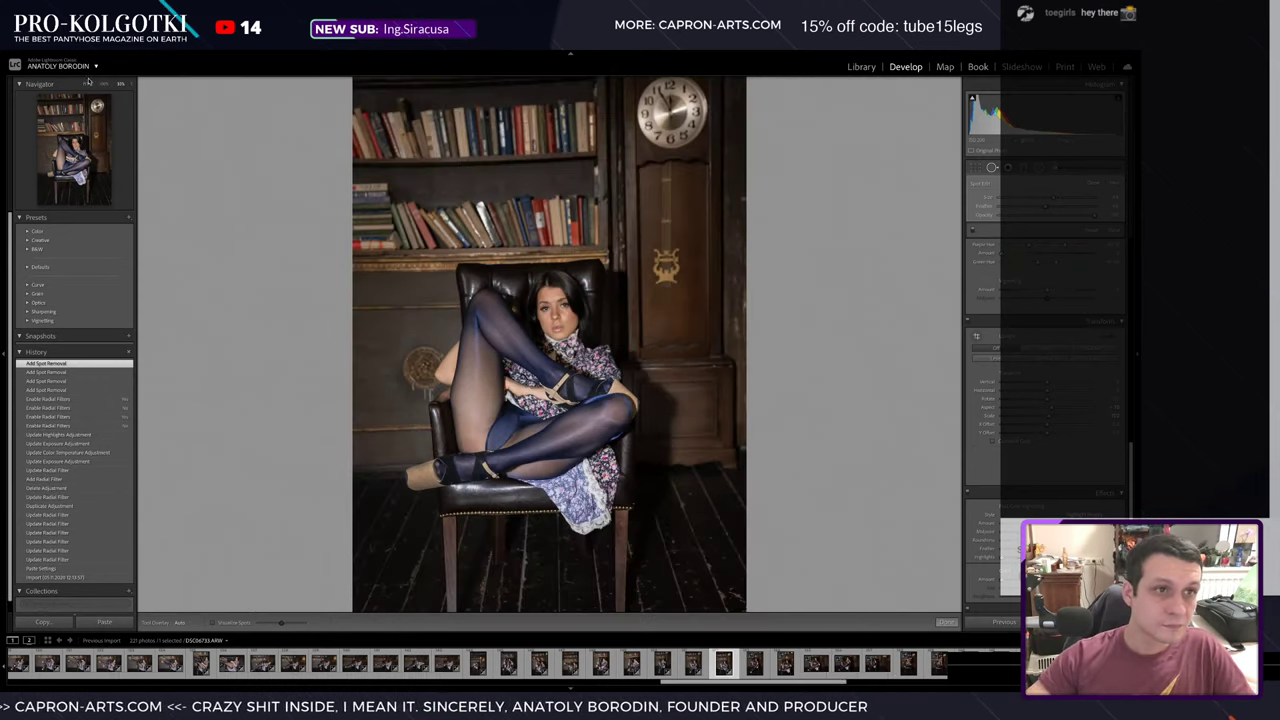
left_click(93, 85)
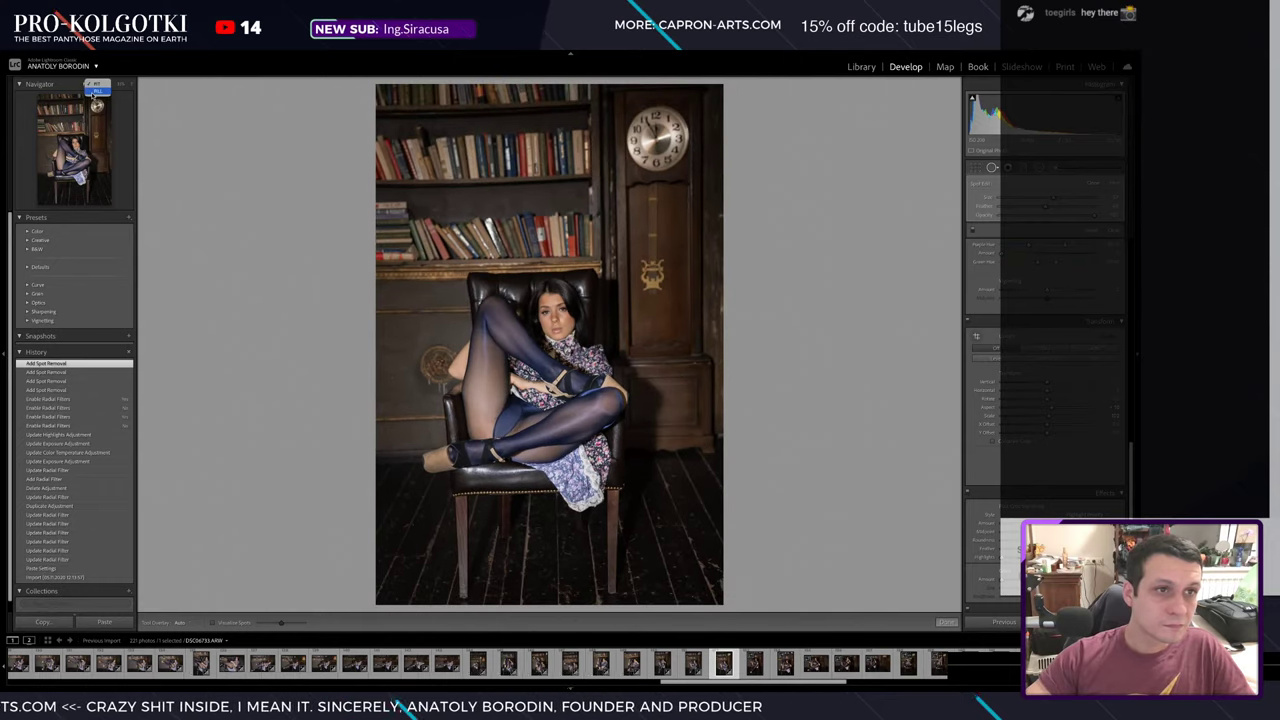
left_click(86, 86)
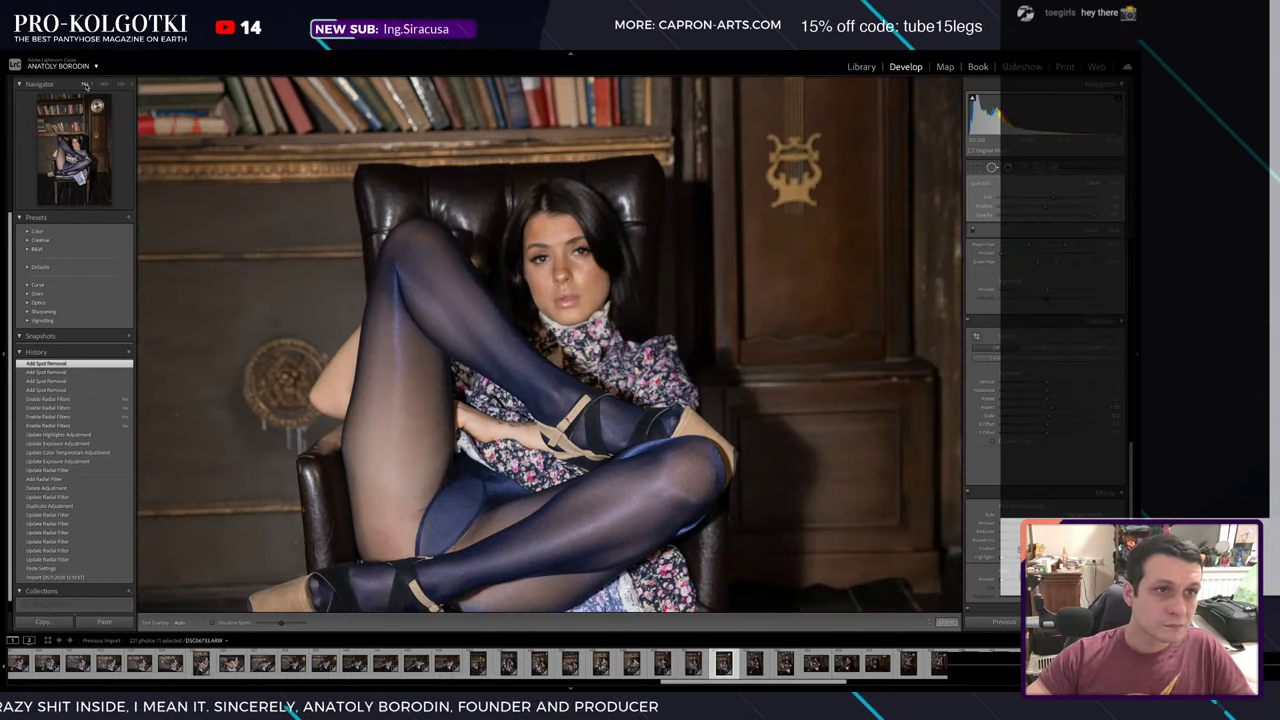
left_click(95, 80)
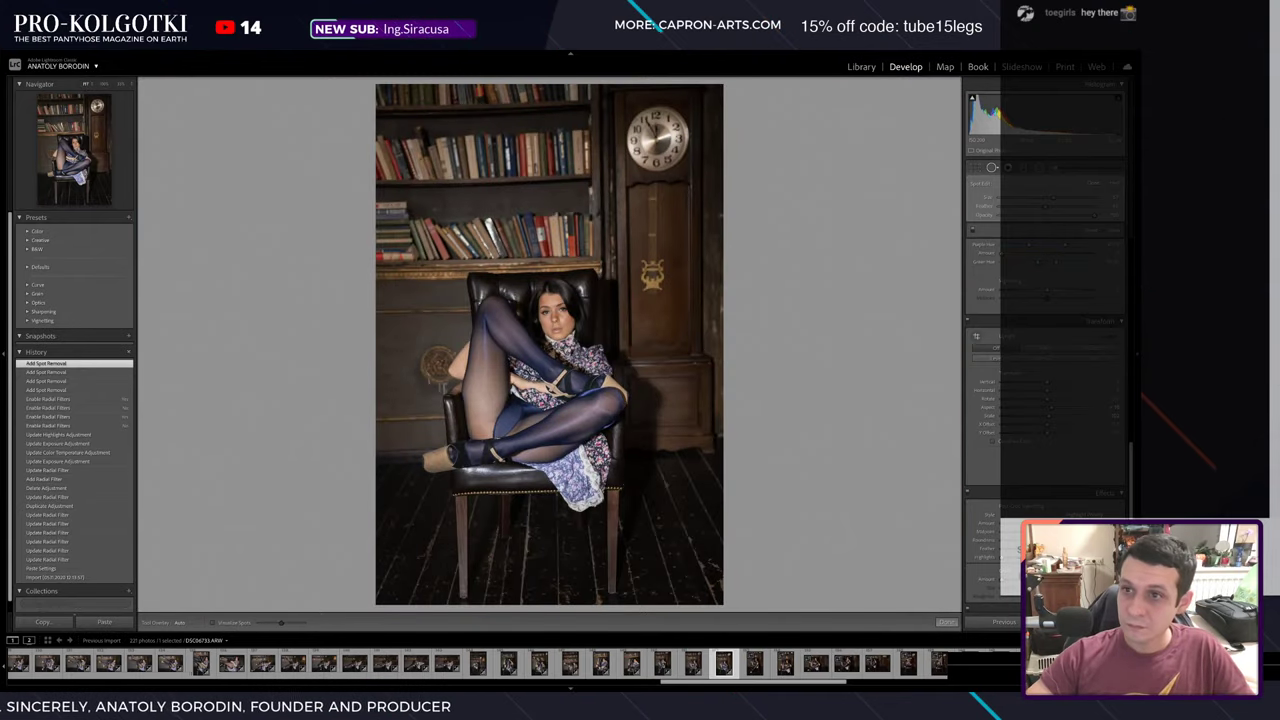
left_click(991, 167)
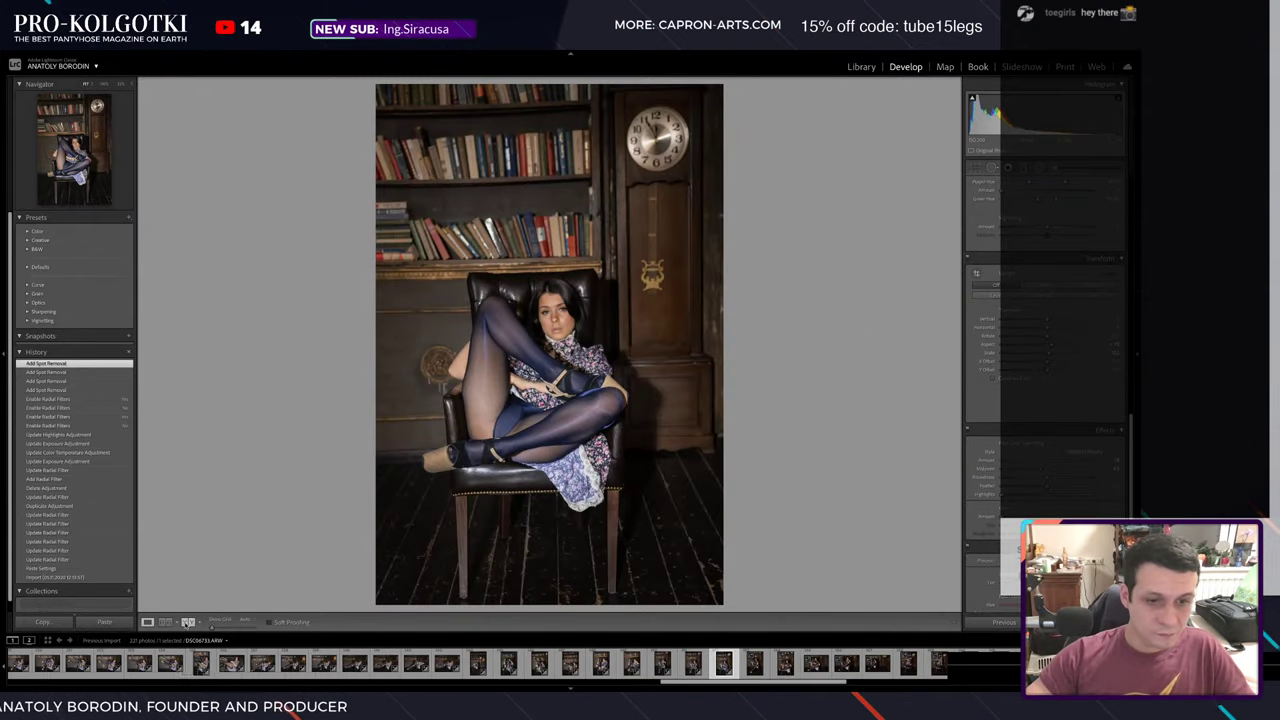
- Compare before/after, move to the leg-stretched-up portrait and paste the previous develop settings
key("y")
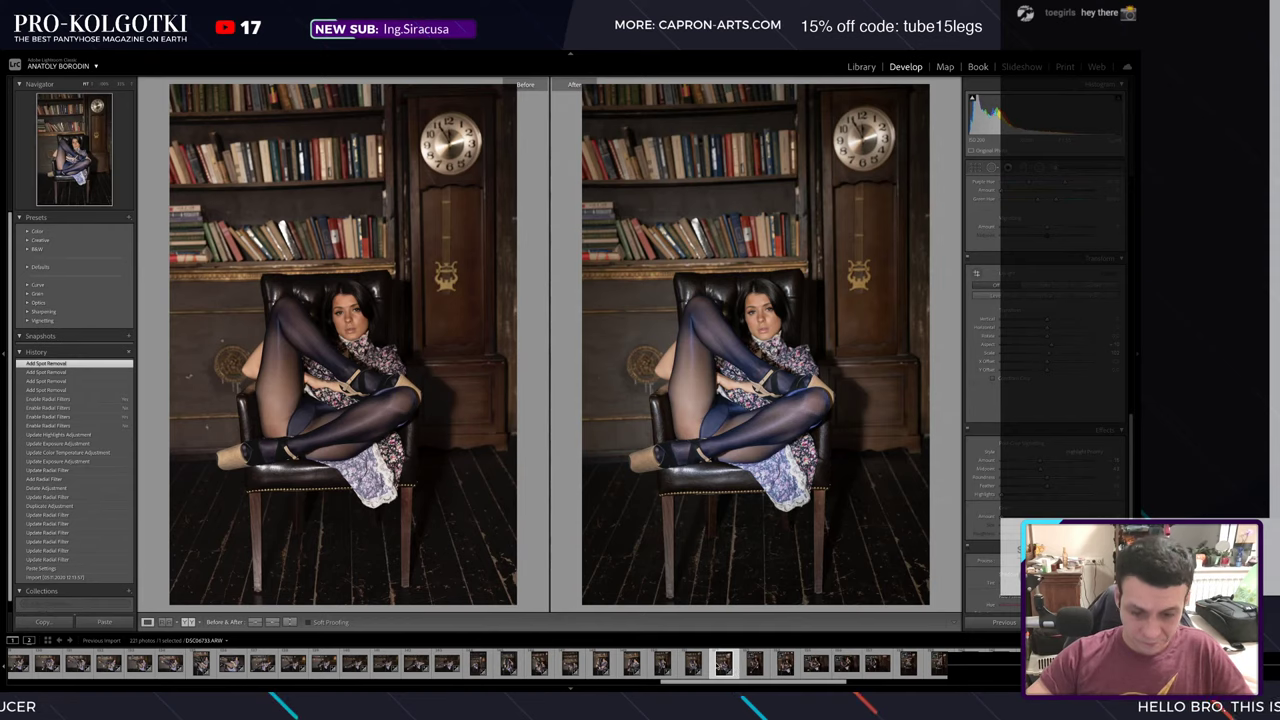
key("Right")
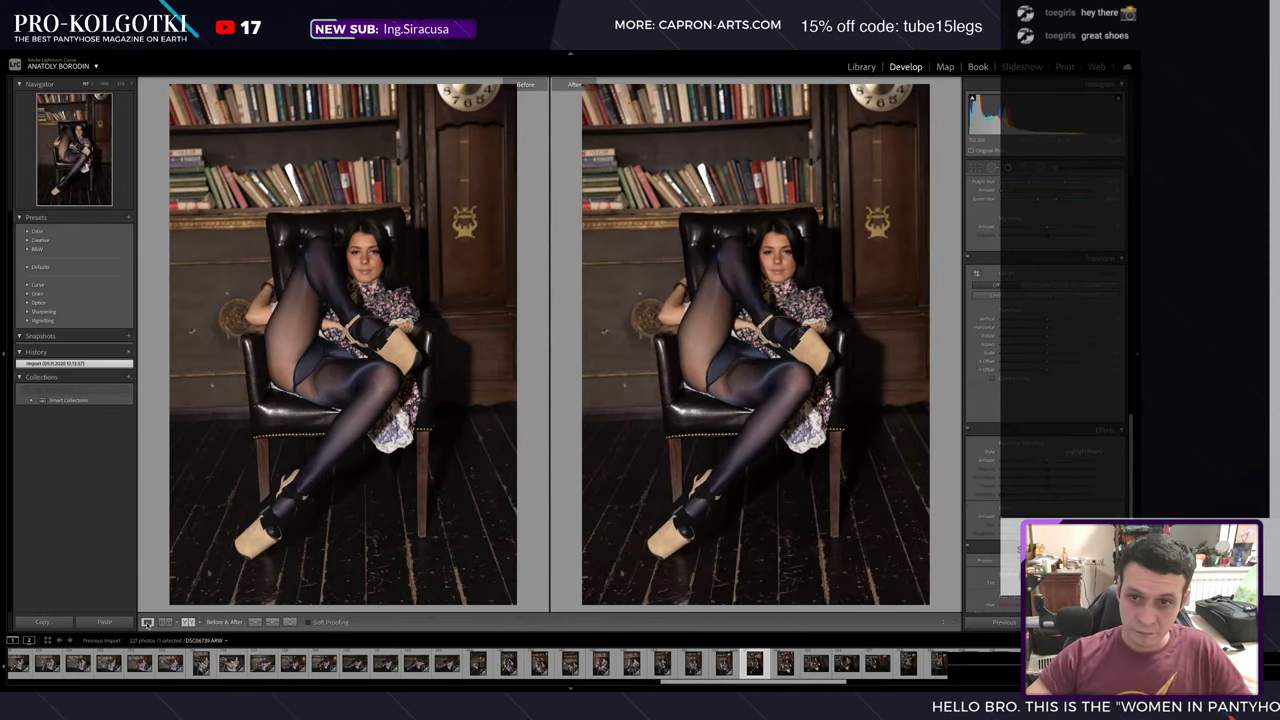
left_click(147, 622)
key("ctrl+shift+v")
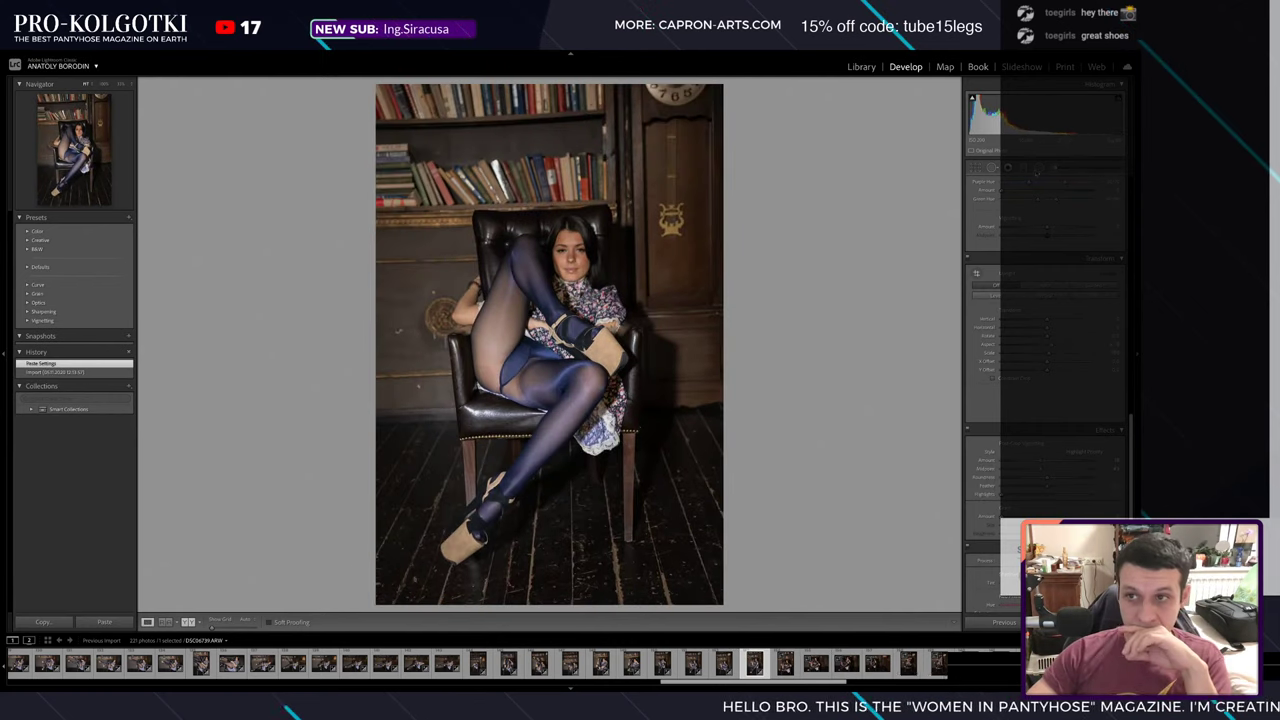
- Enlarge and tilt the pasted radial ellipse to enclose the model and chair to the photo's bottom
key("k")
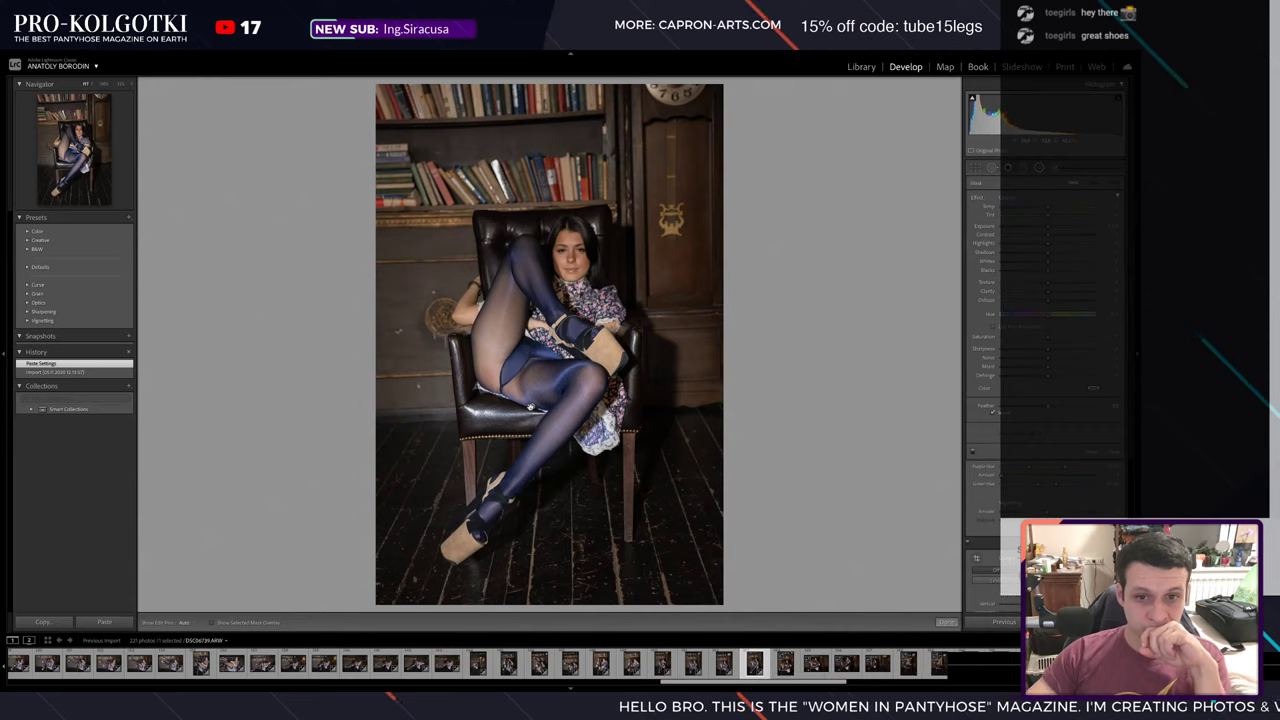
left_click_drag(525, 393, 555, 392)
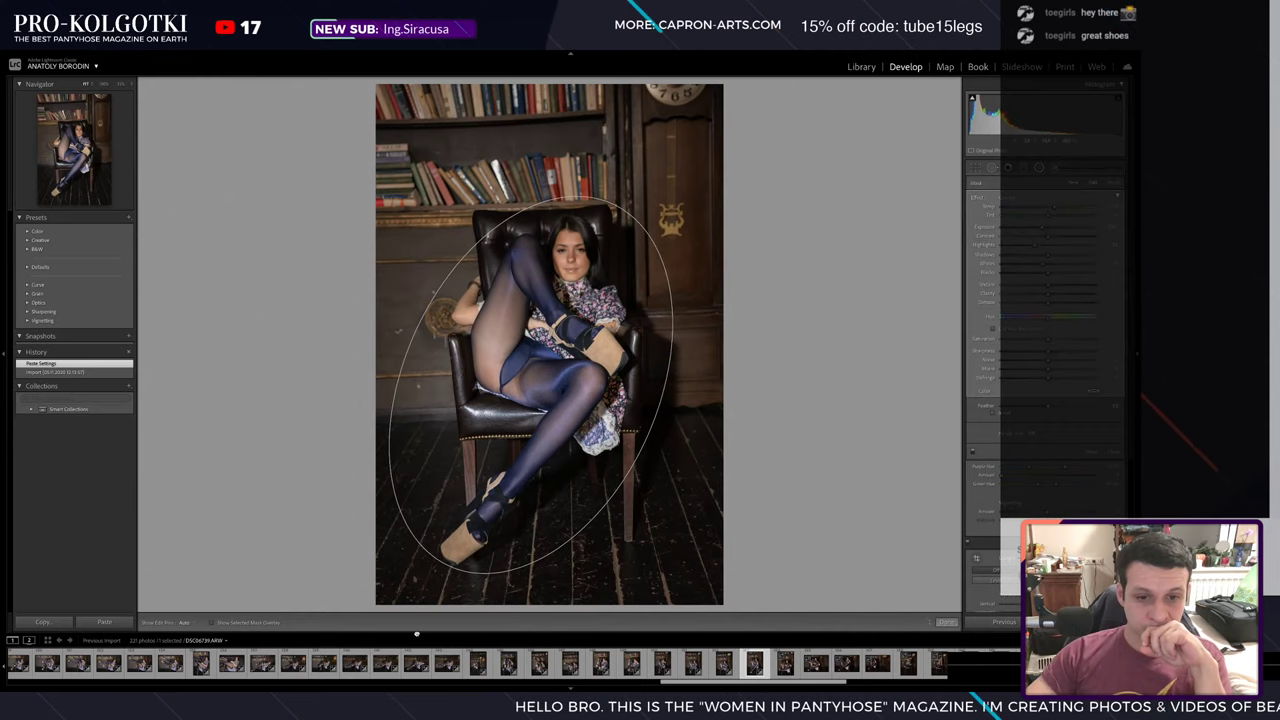
left_click_drag(416, 634, 425, 621)
mouse_move(450, 567)
left_mouse_down()
mouse_move(505, 600)
mouse_move(660, 161)
mouse_move(615, 175)
mouse_move(628, 172)
left_mouse_up()
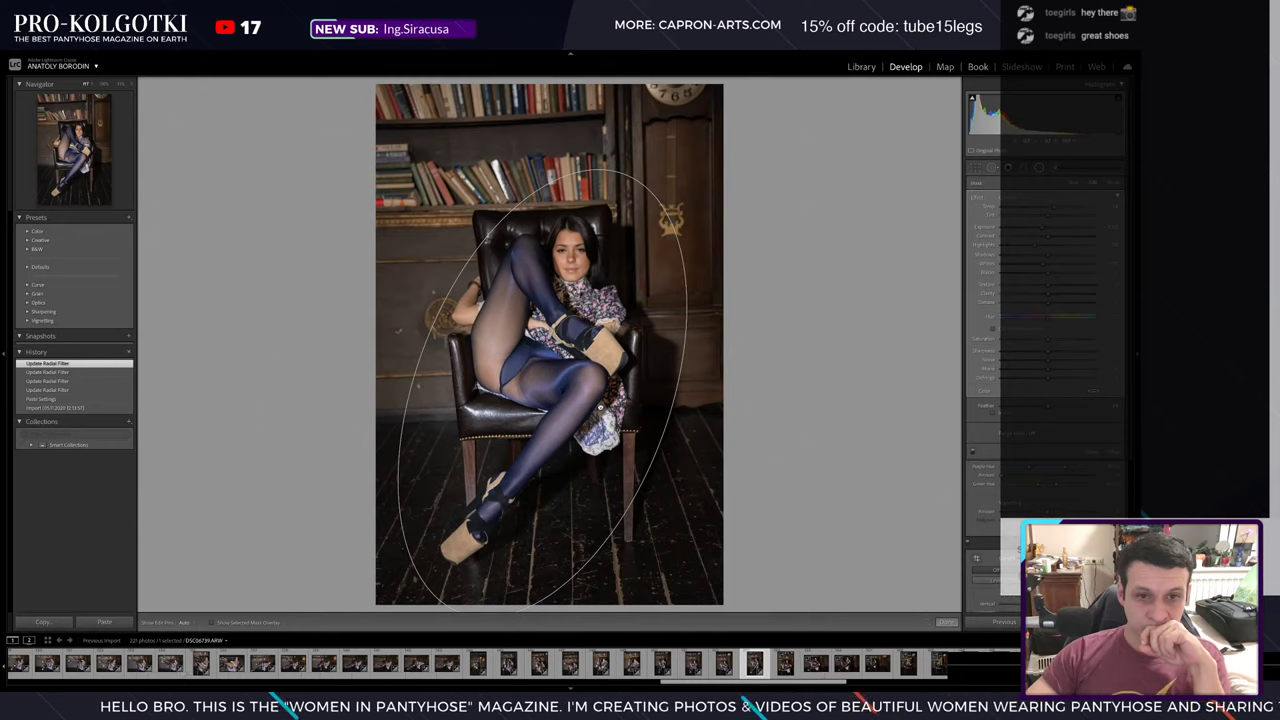
left_click(995, 168)
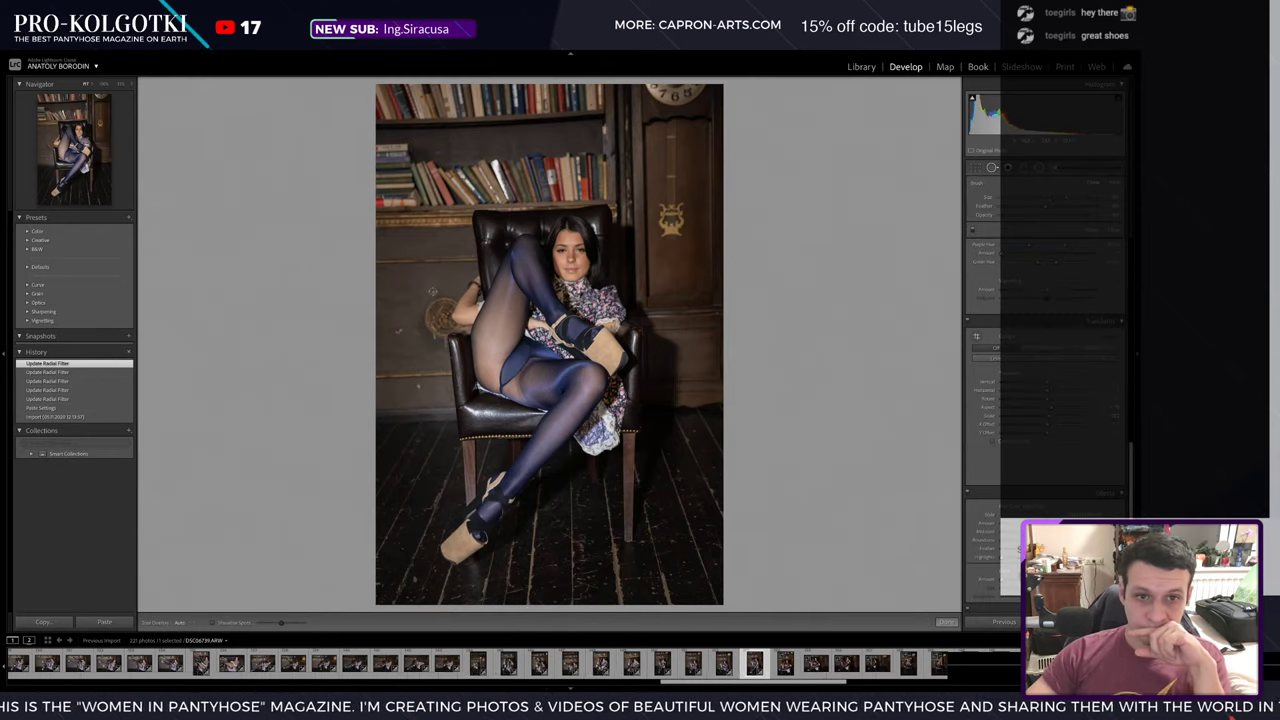
- Heal four marks on the wall left of the chair near the round plaque
left_click(432, 291)
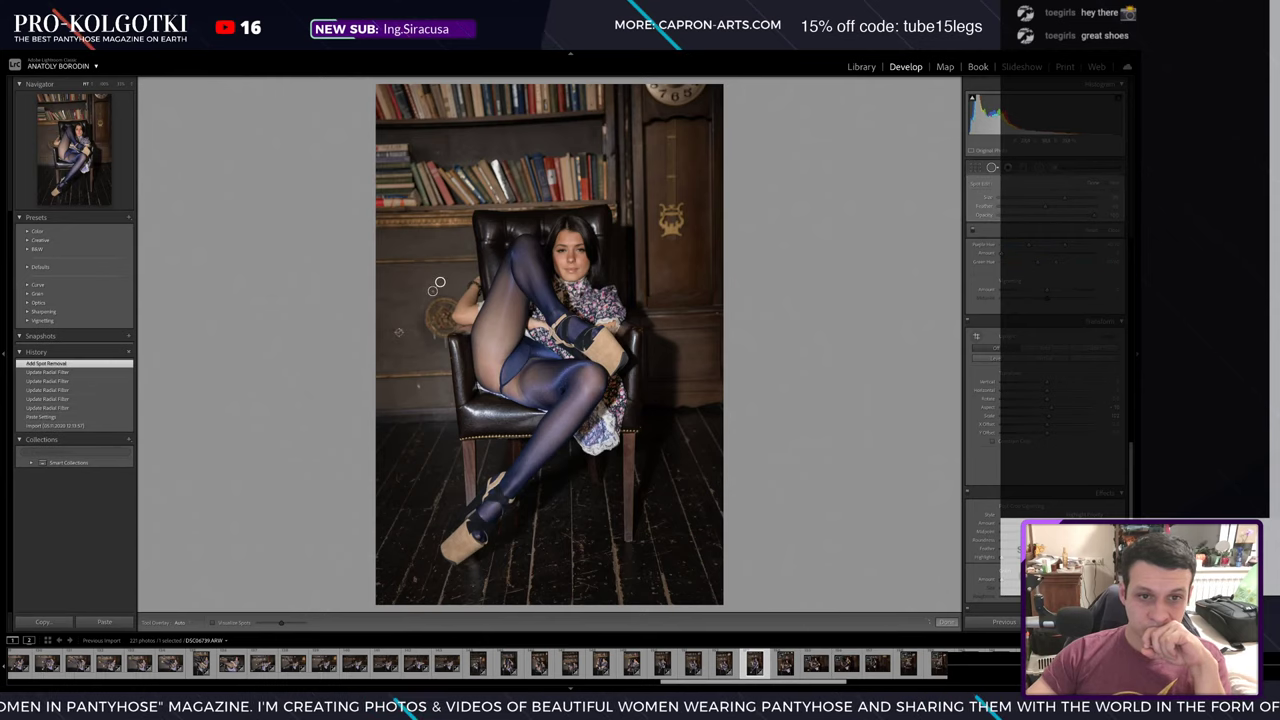
left_click(398, 330)
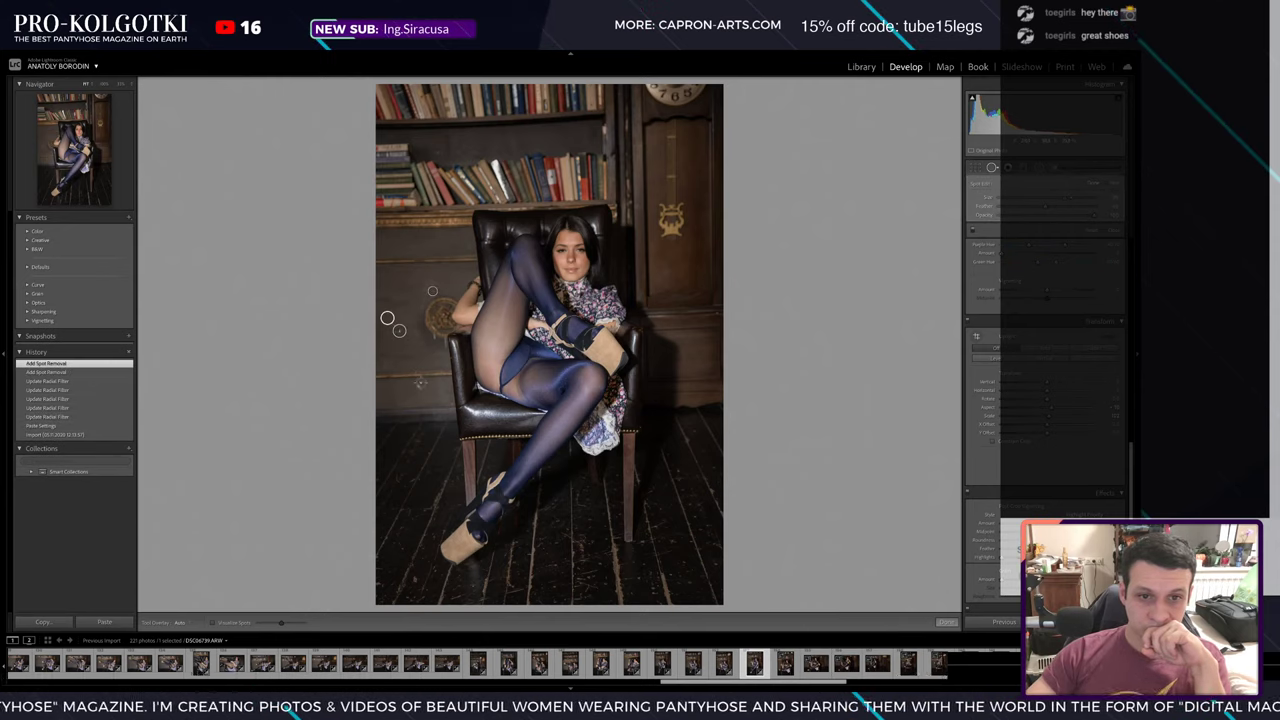
left_click(419, 387)
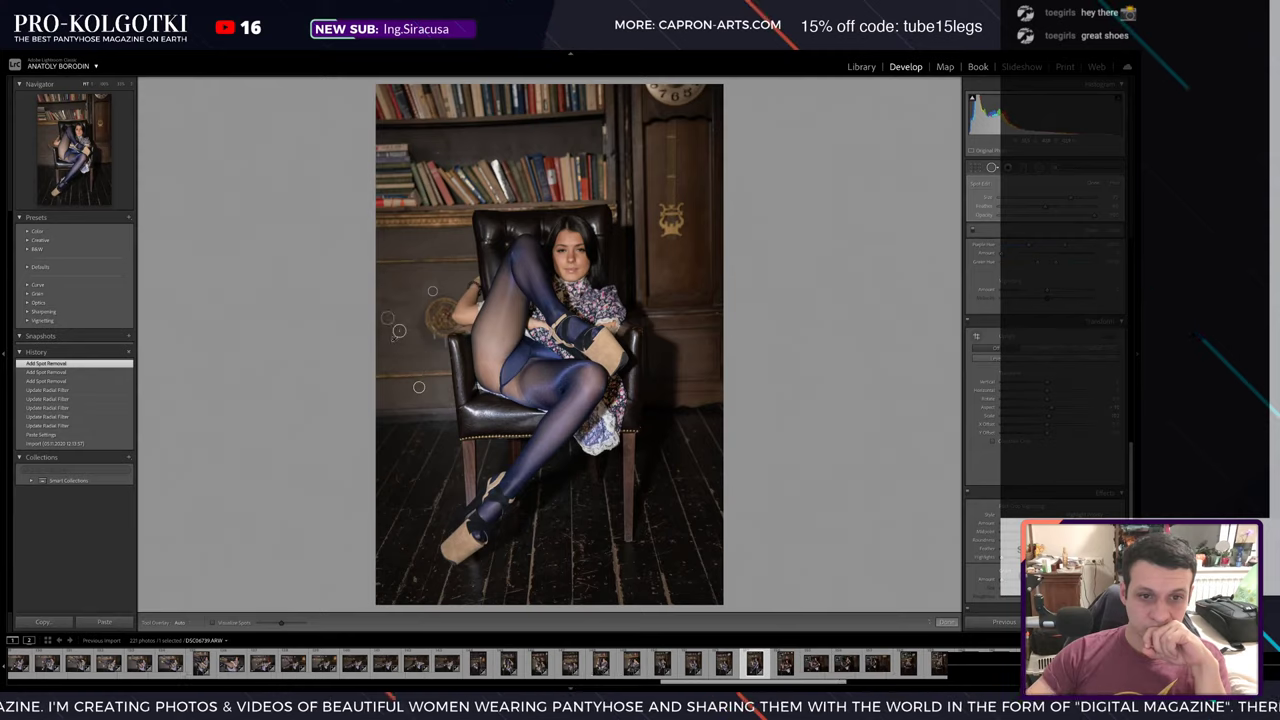
left_click(398, 330)
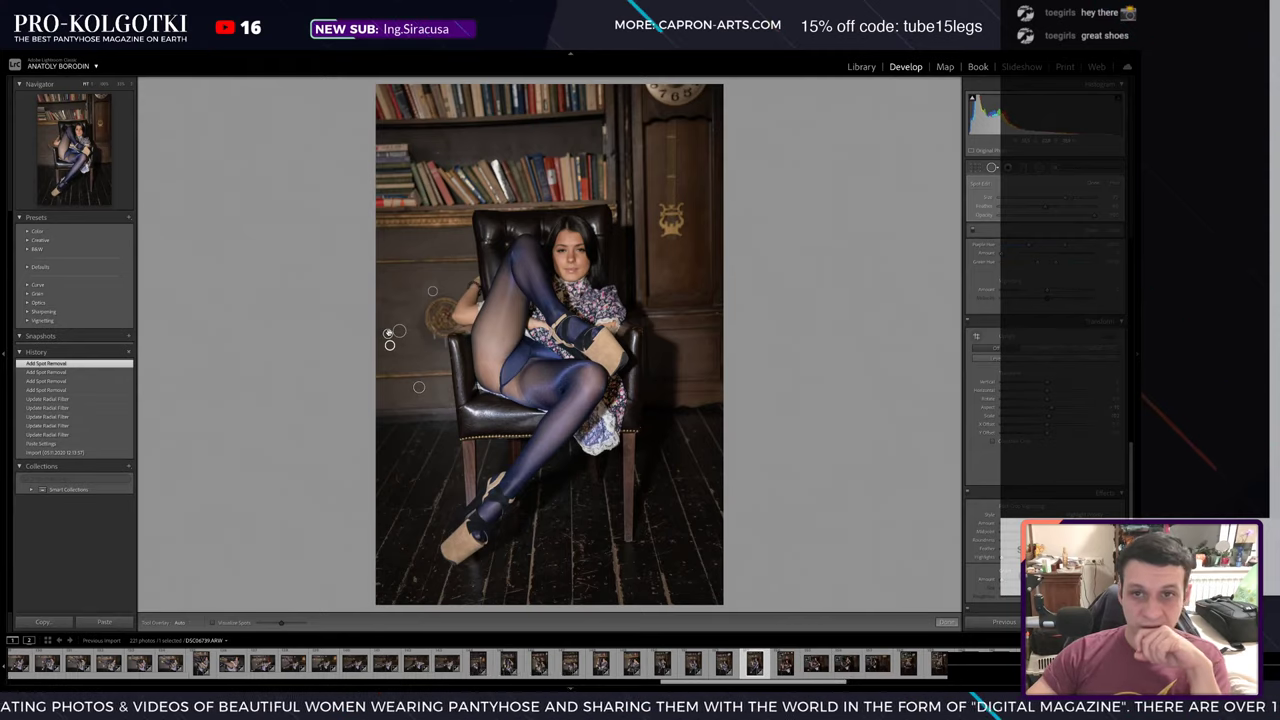
key("shift+m")
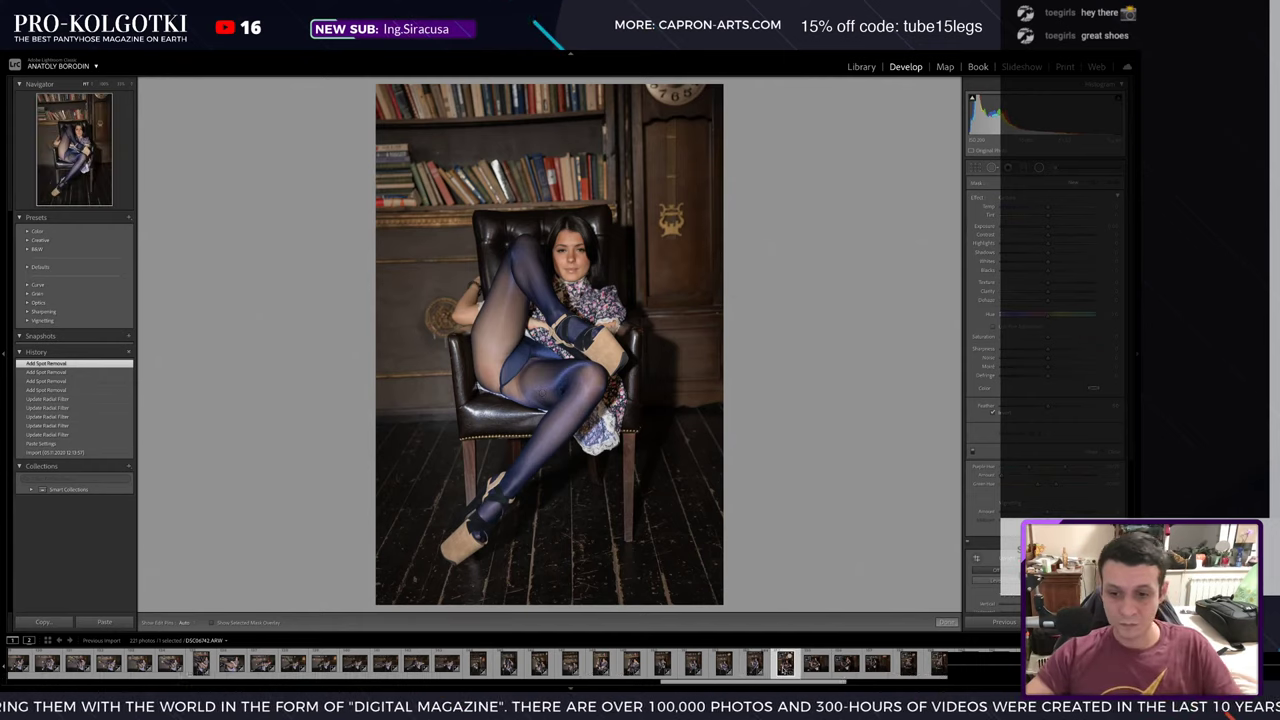
- On the legs-crossed portrait, paste settings and reshape the radial filter into a wide ellipse
key("Right")
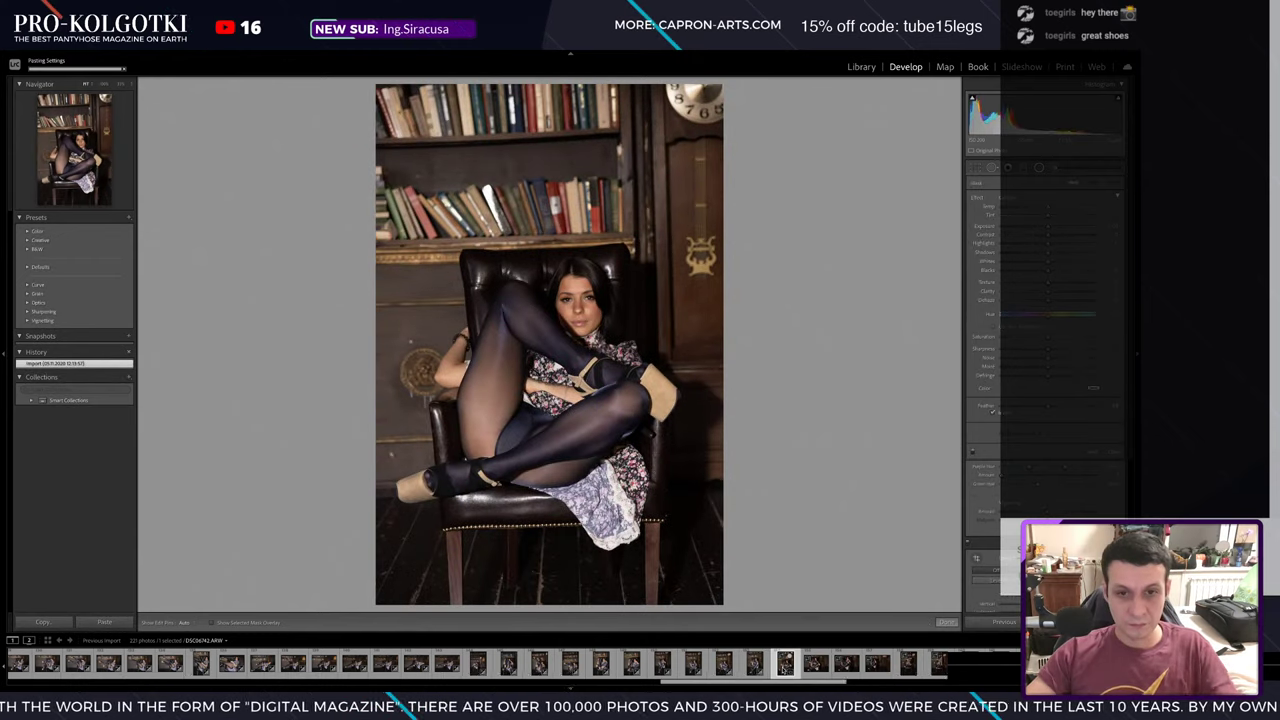
key("ctrl+shift+v")
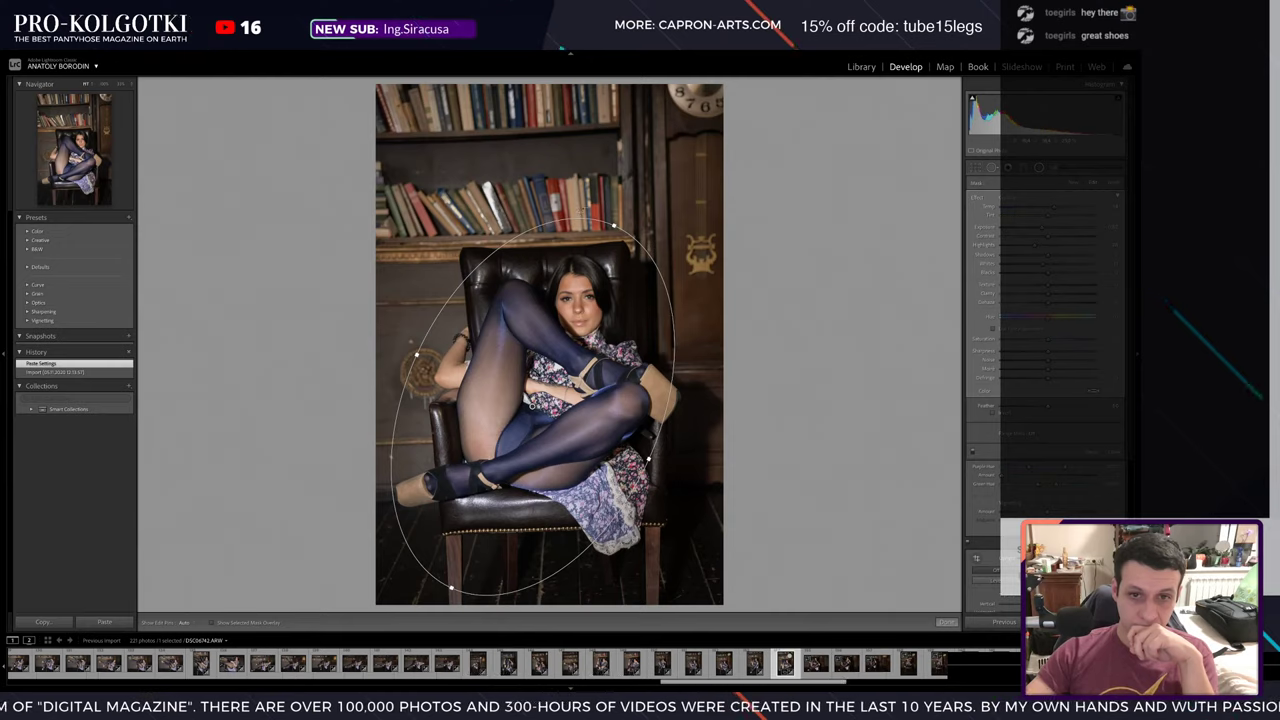
mouse_move(655, 272)
left_mouse_down()
mouse_move(686, 282)
mouse_move(695, 271)
left_mouse_up()
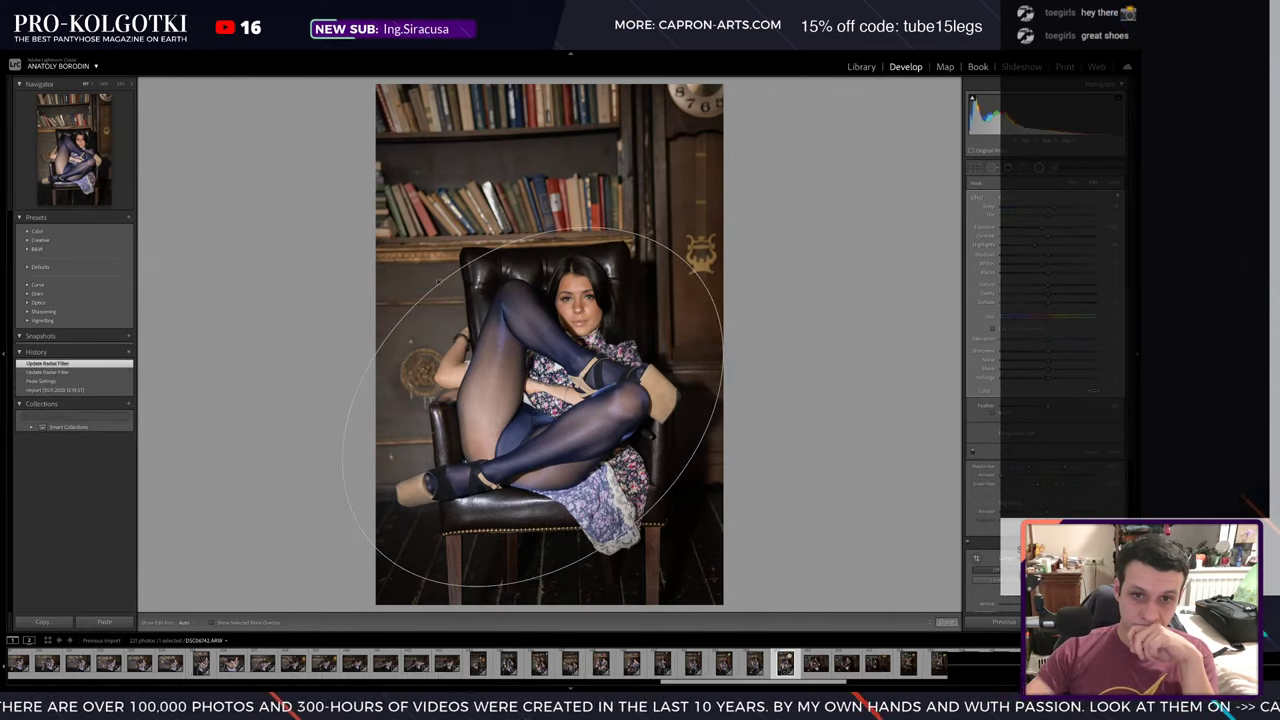
left_click_drag(452, 308, 436, 289)
left_click_drag(568, 420, 578, 407)
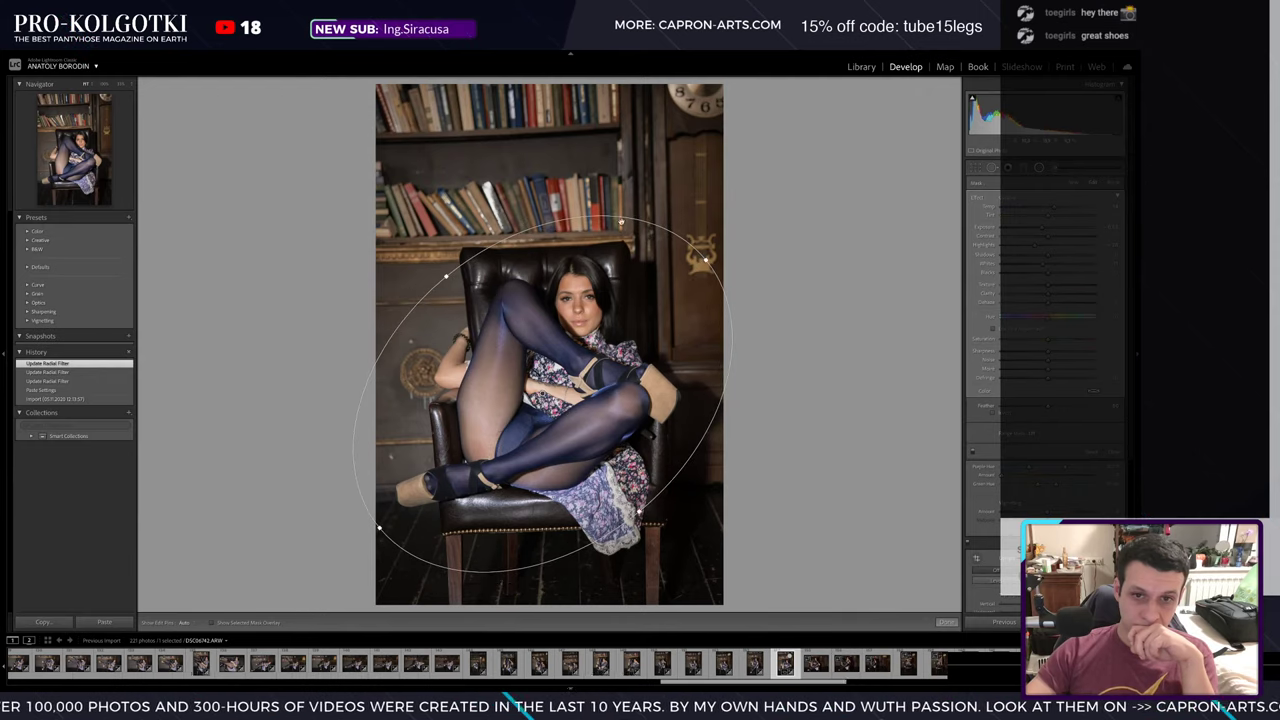
mouse_move(705, 260)
left_mouse_down()
mouse_move(752, 366)
mouse_move(667, 422)
left_mouse_up()
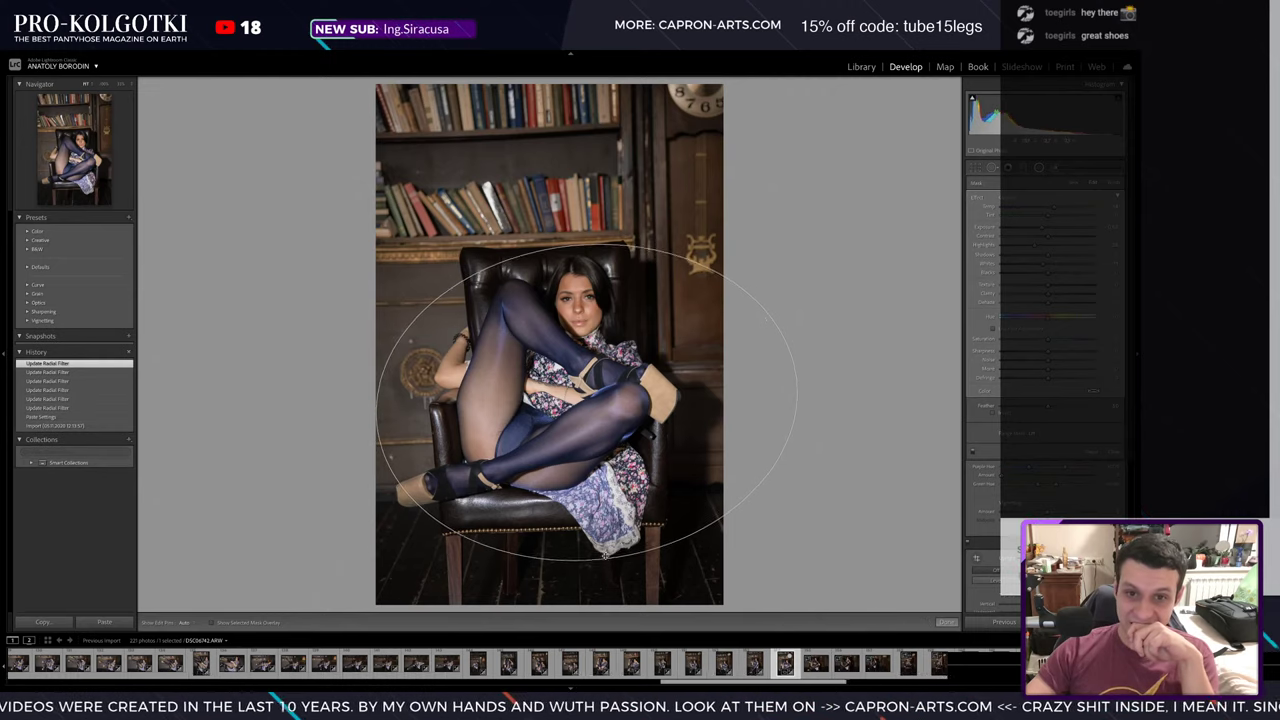
left_click_drag(603, 552, 601, 557)
key("shift+m")
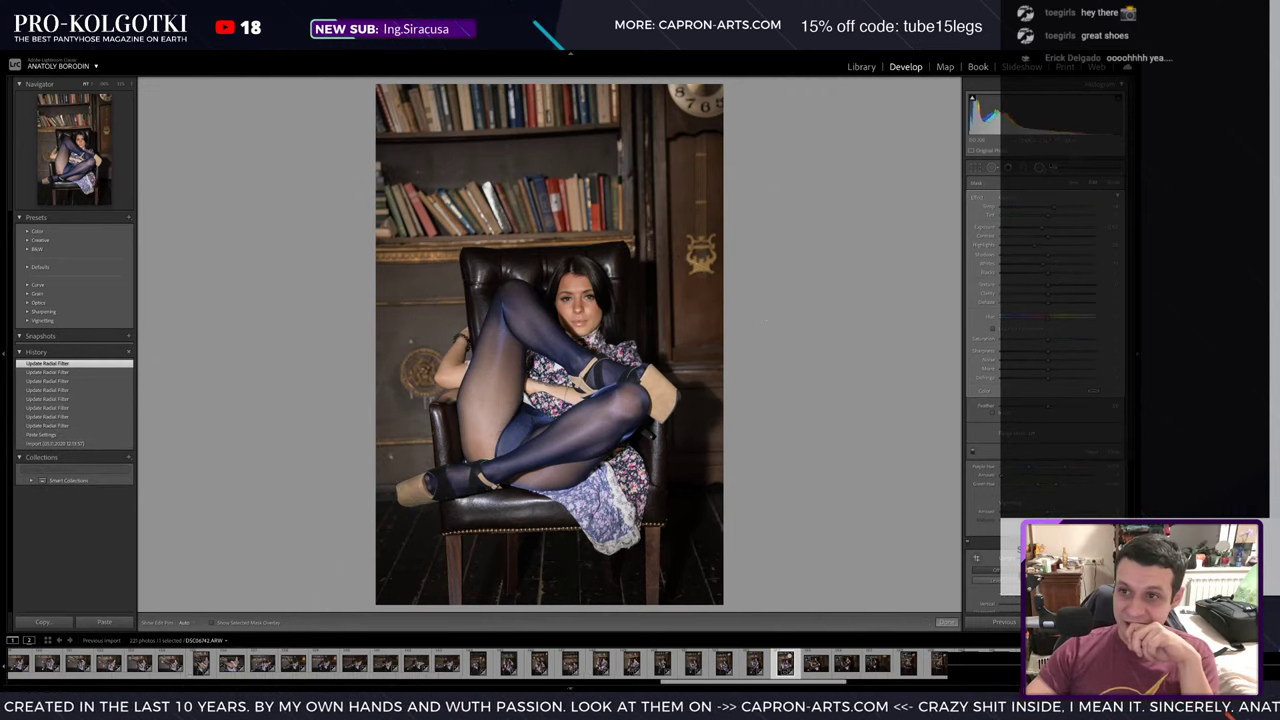
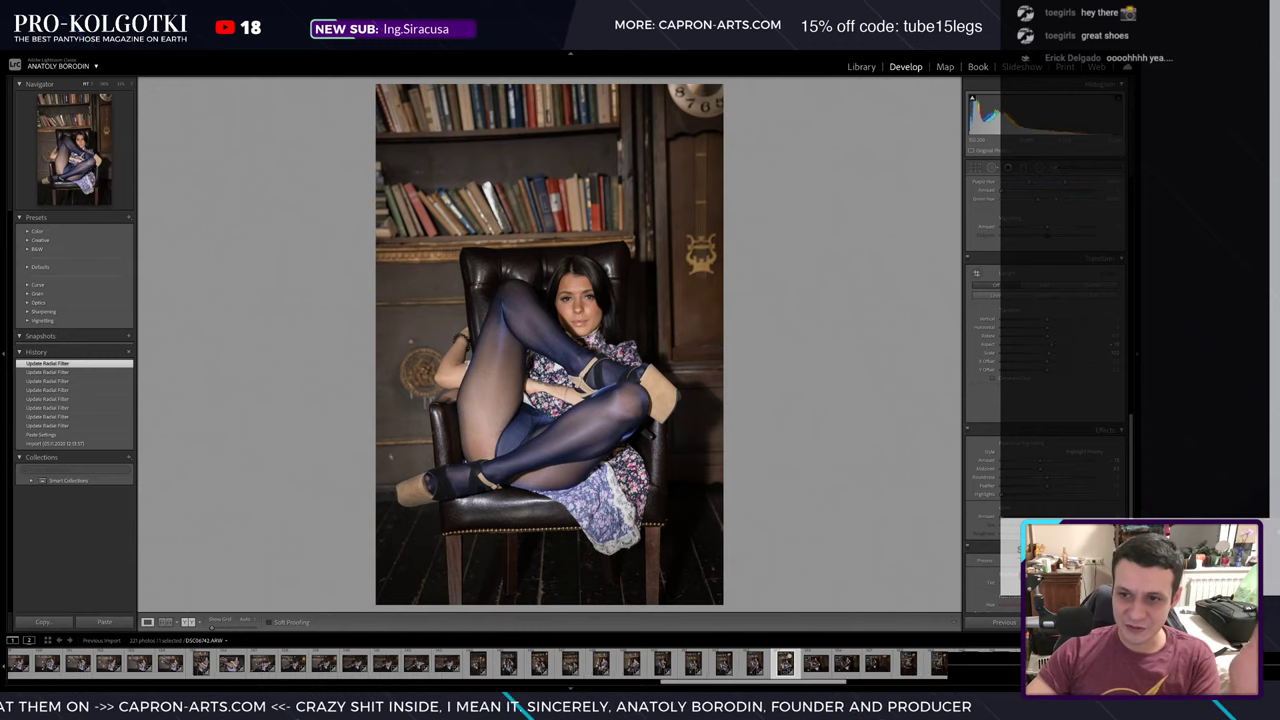
- Straighten the portrait with horizontal, rotate, scale and Y offset Transform corrections so the shelves sit level
left_click_drag(1047, 329, 1043, 331)
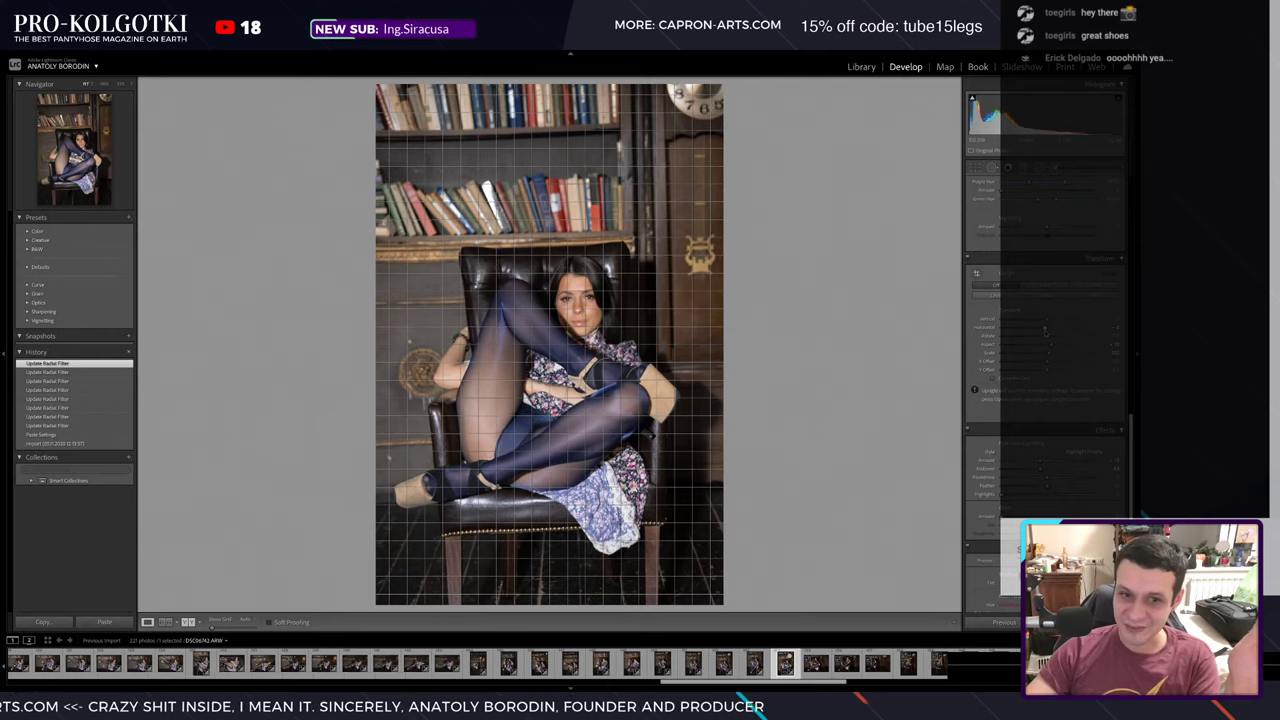
left_click_drag(1045, 330, 1045, 333)
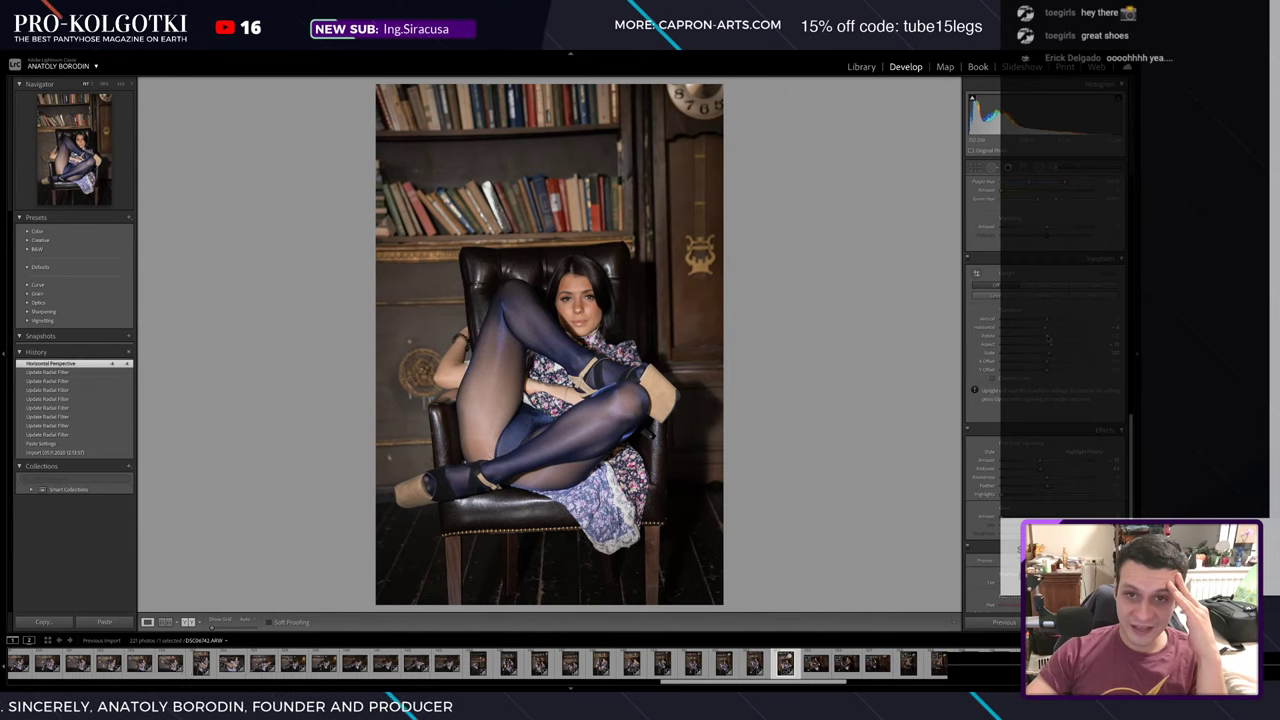
left_click_drag(1047, 338, 1049, 339)
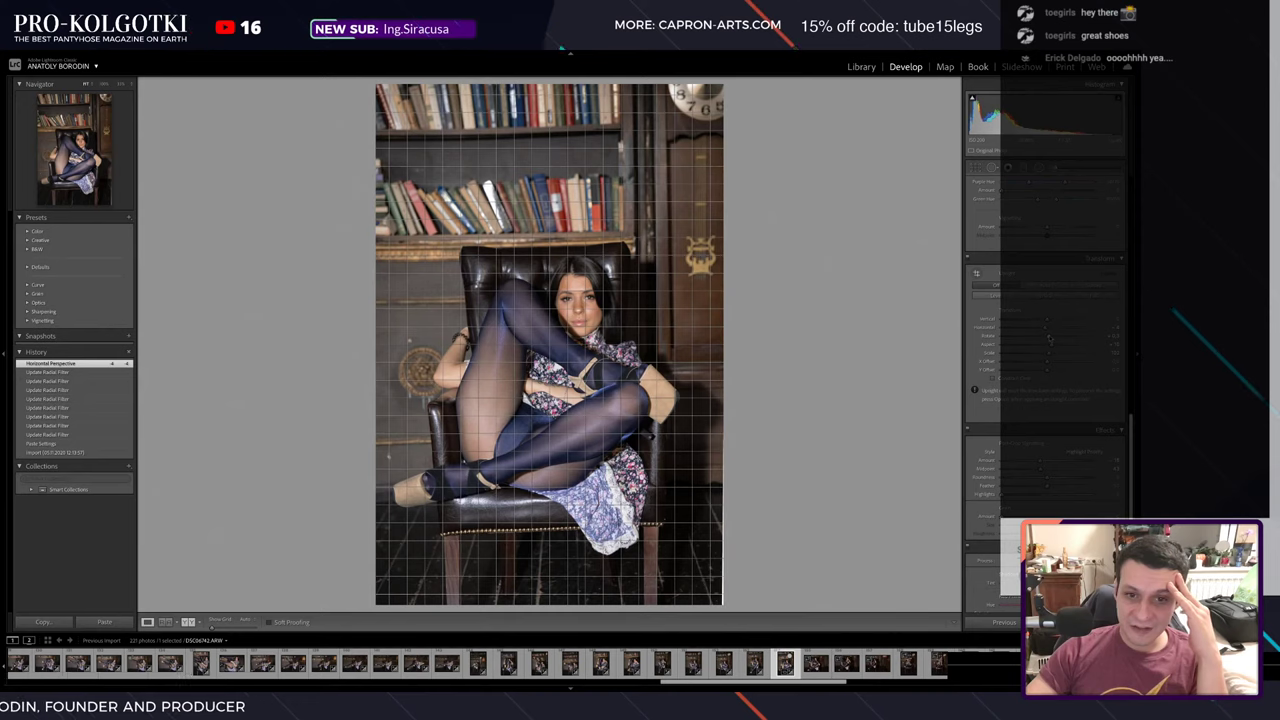
mouse_move(1049, 338)
left_mouse_down()
mouse_move(1051, 352)
mouse_move(1112, 369)
left_mouse_up()
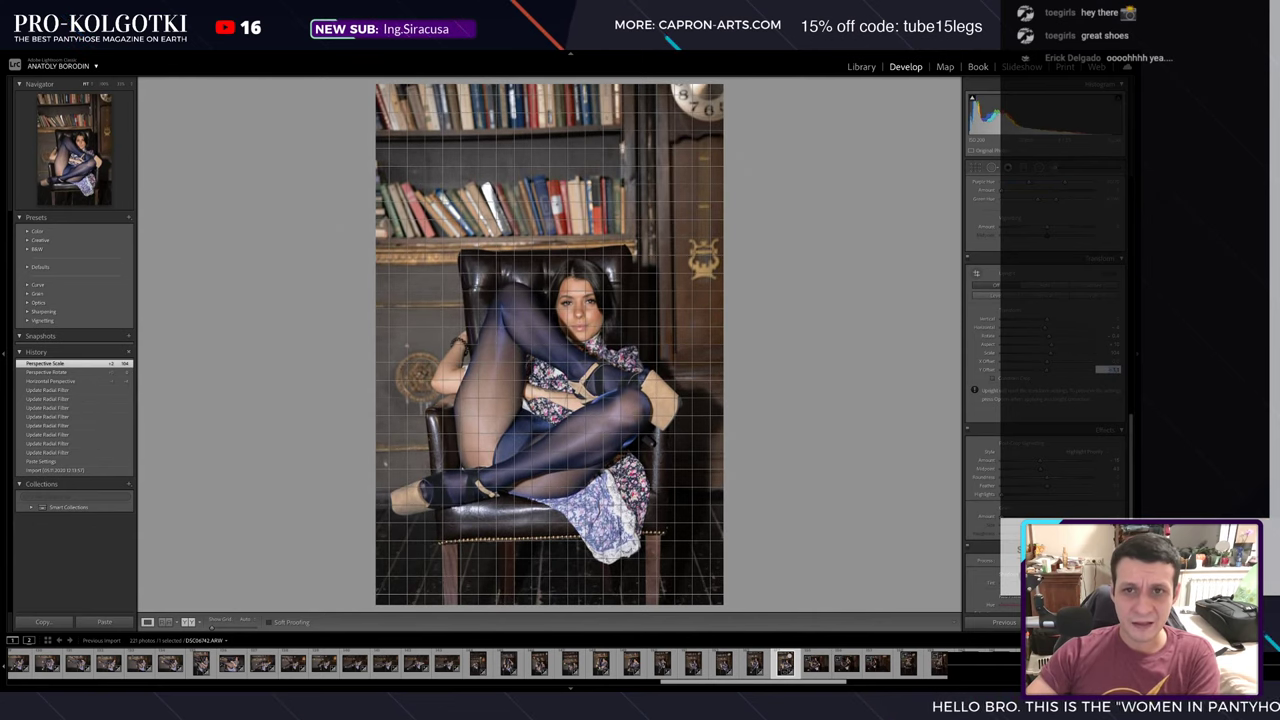
- Heal two spots on the wall left of the chair, then advance to the next photo
left_click(991, 167)
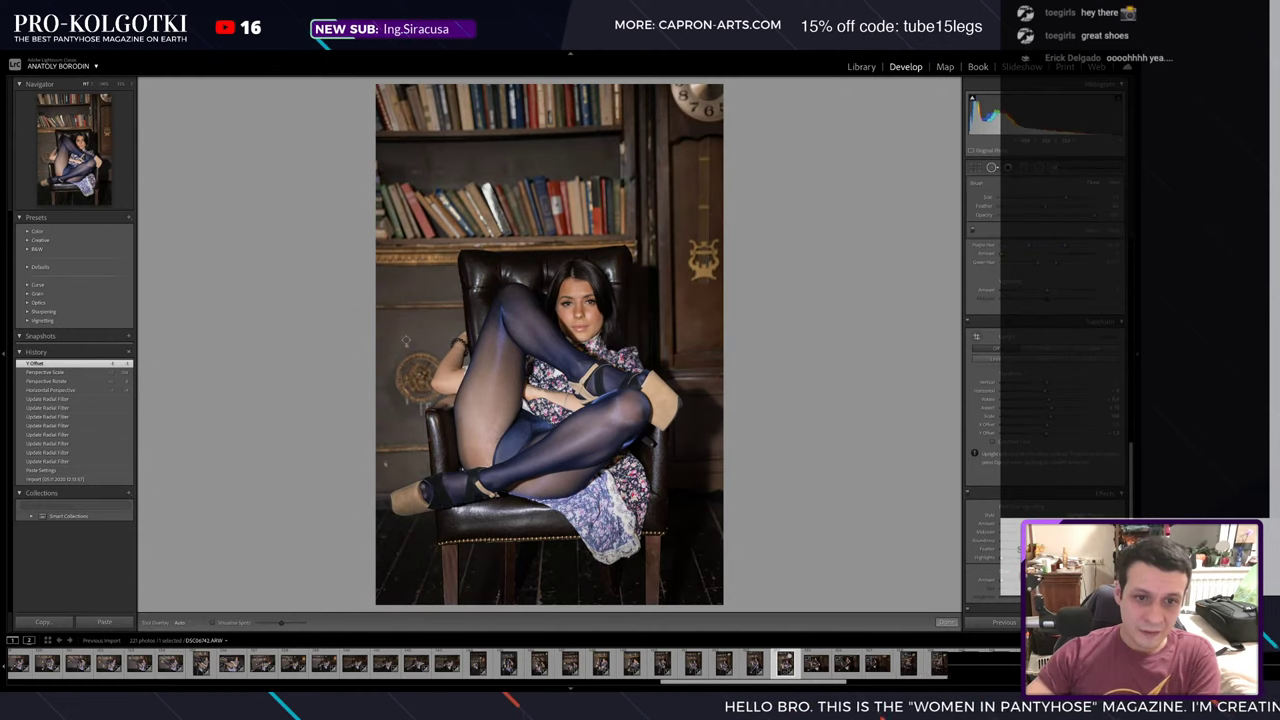
left_click(406, 346)
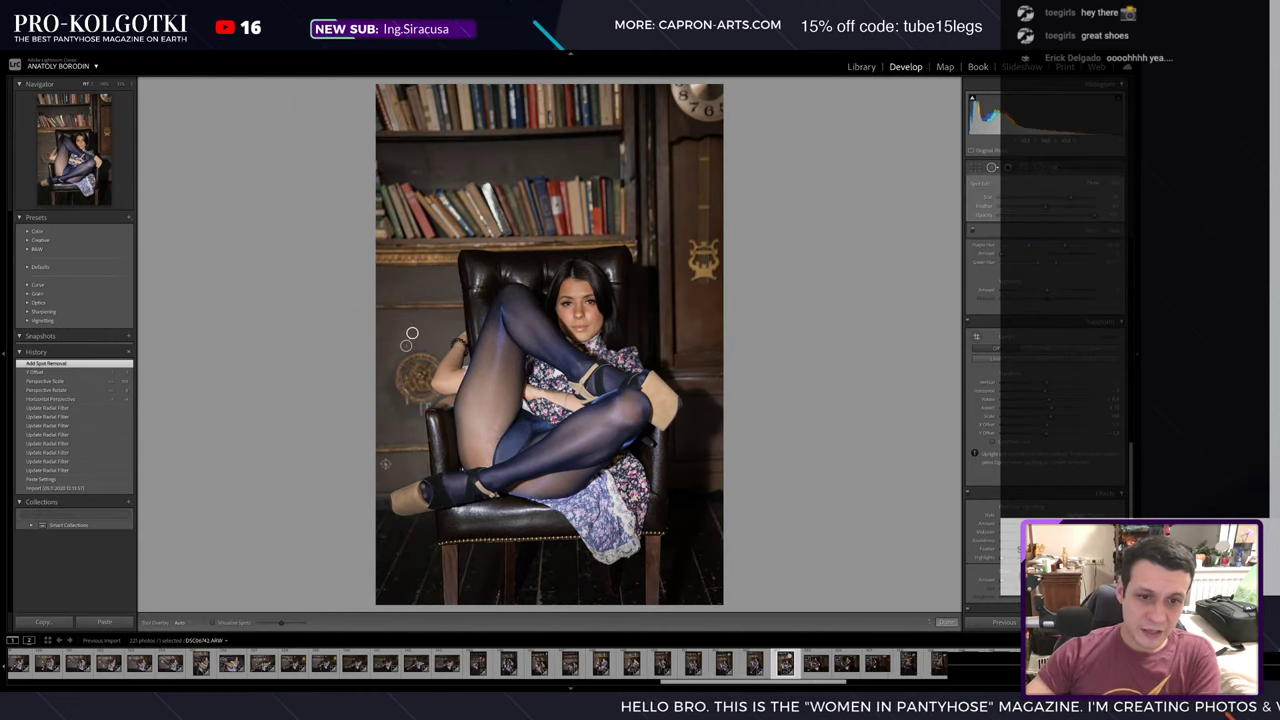
left_click(385, 465)
key("super+Tab")
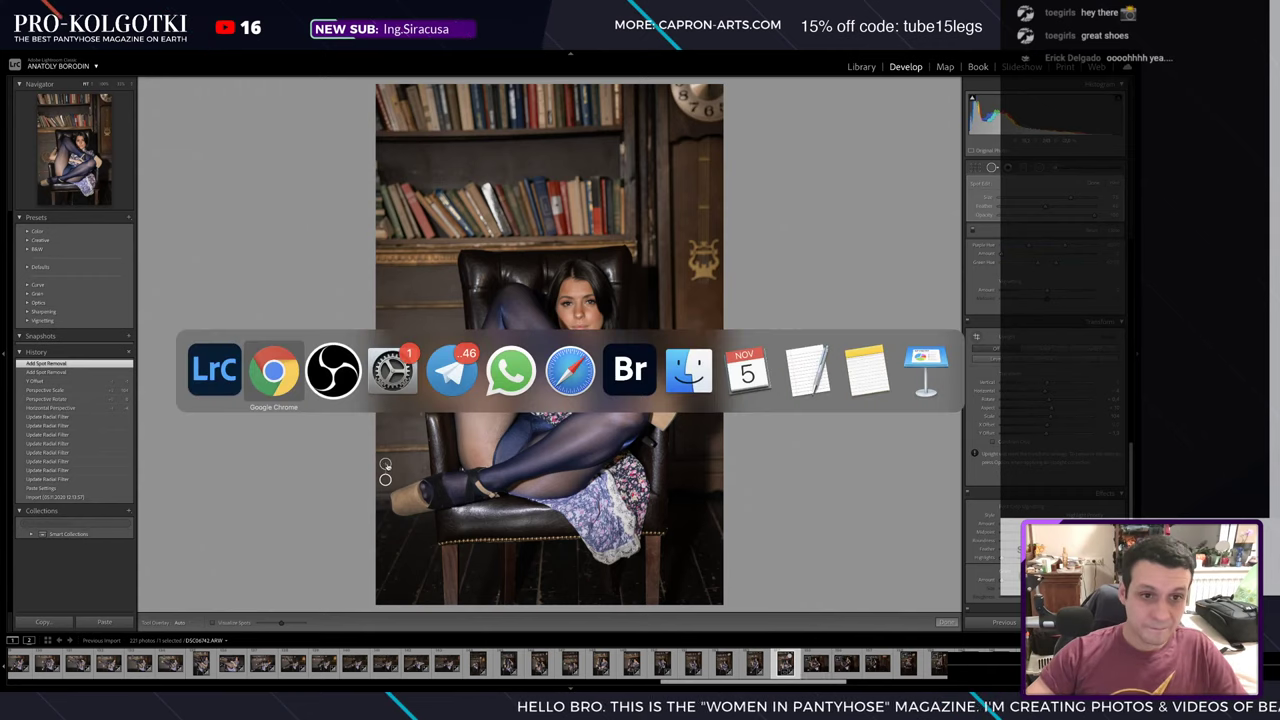
key("Escape")
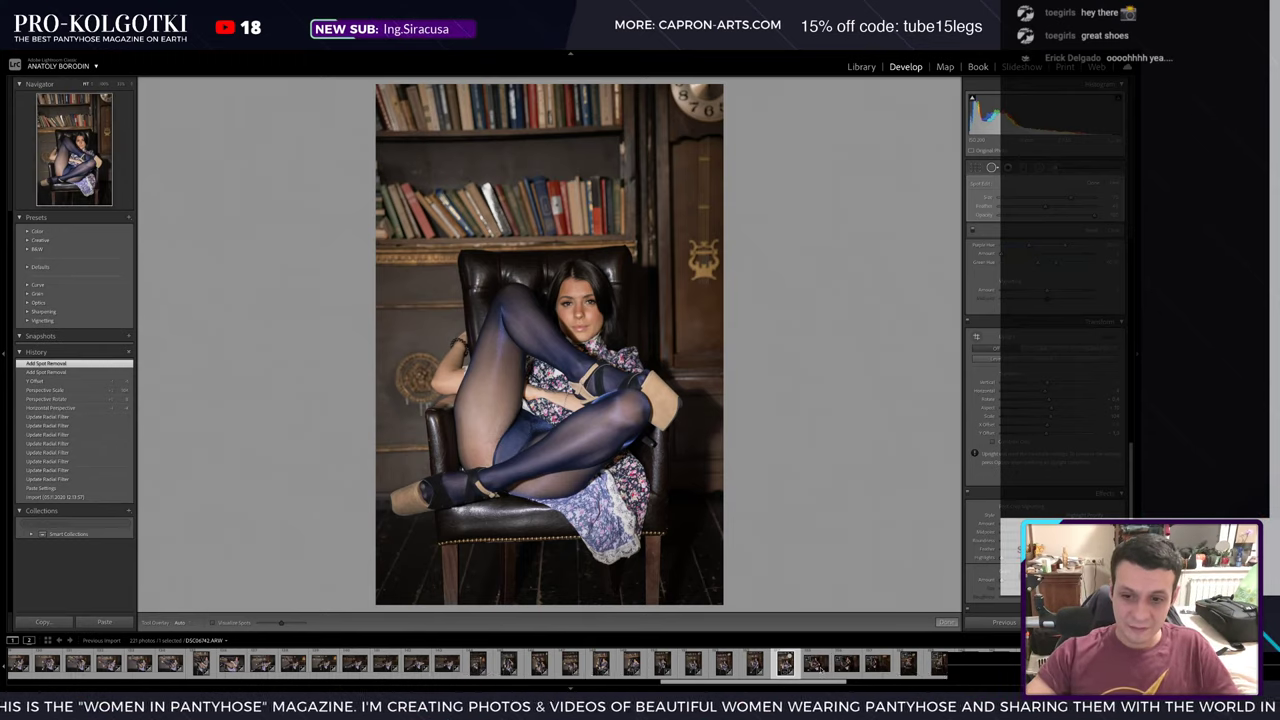
key("Right")
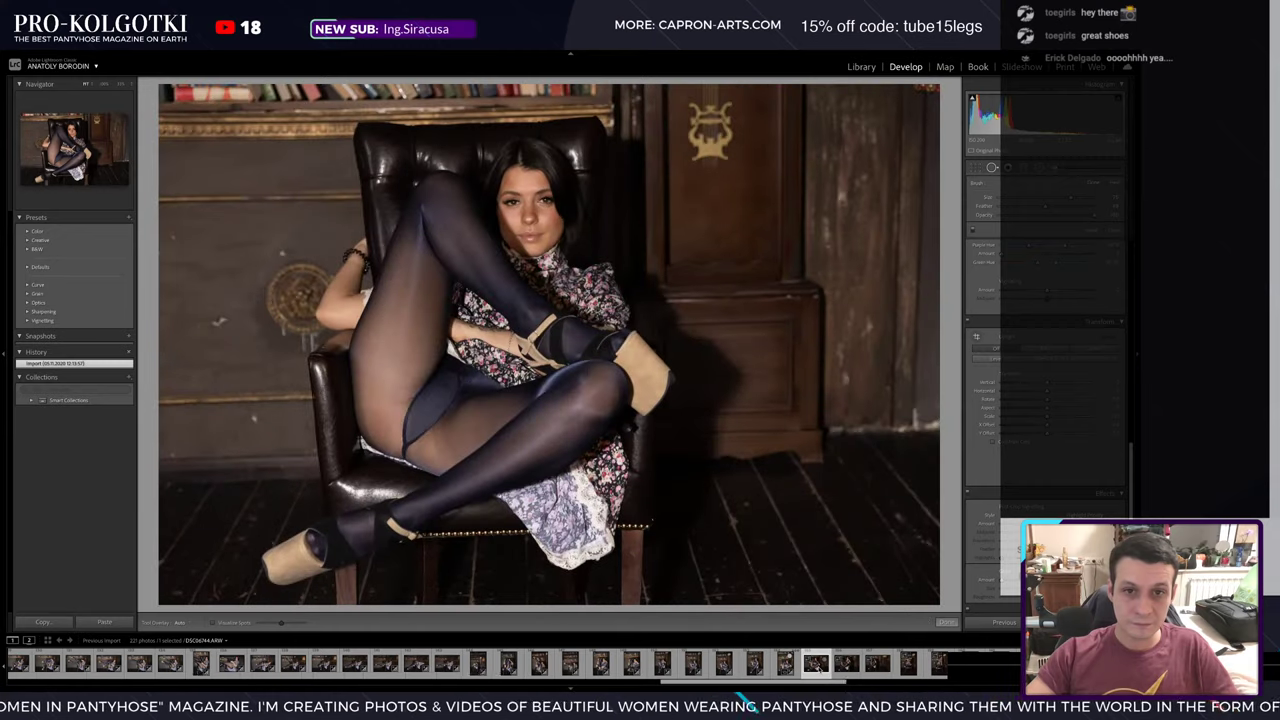
- Paste the previous photo's settings and reshape the pasted radial filter to stand upright over the model
key("ctrl+v")
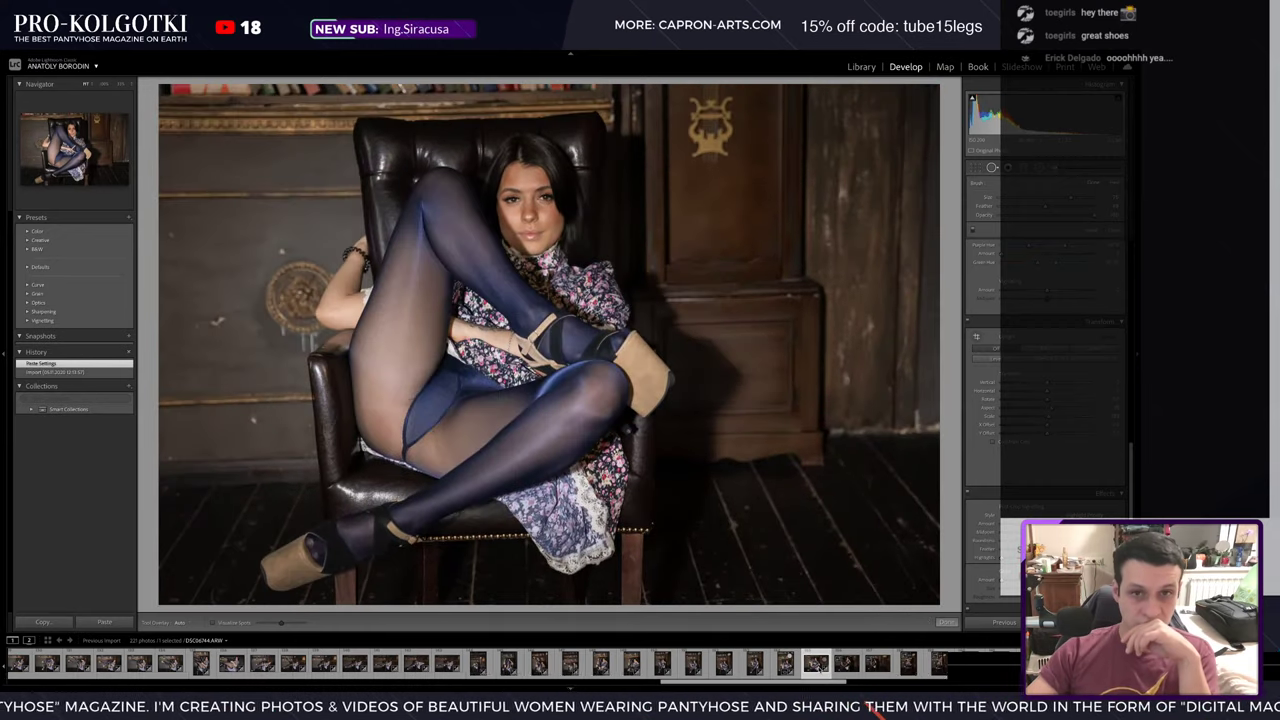
key("k")
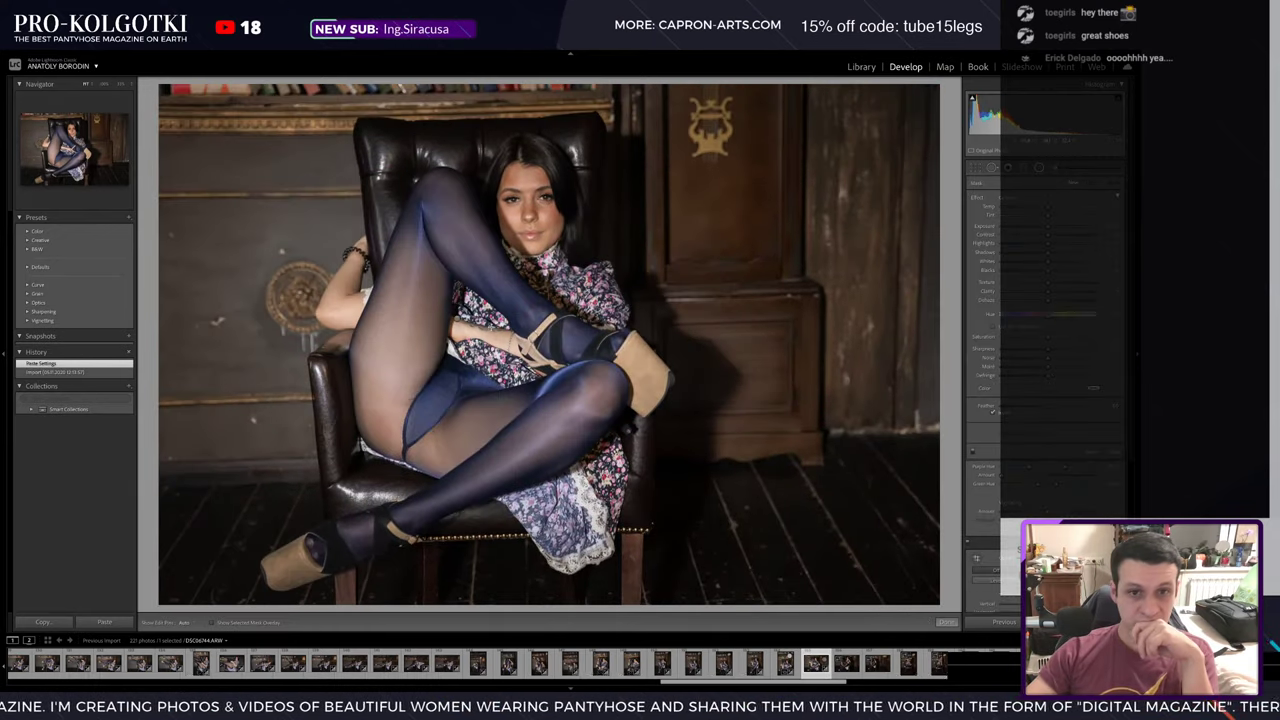
key("shift+m")
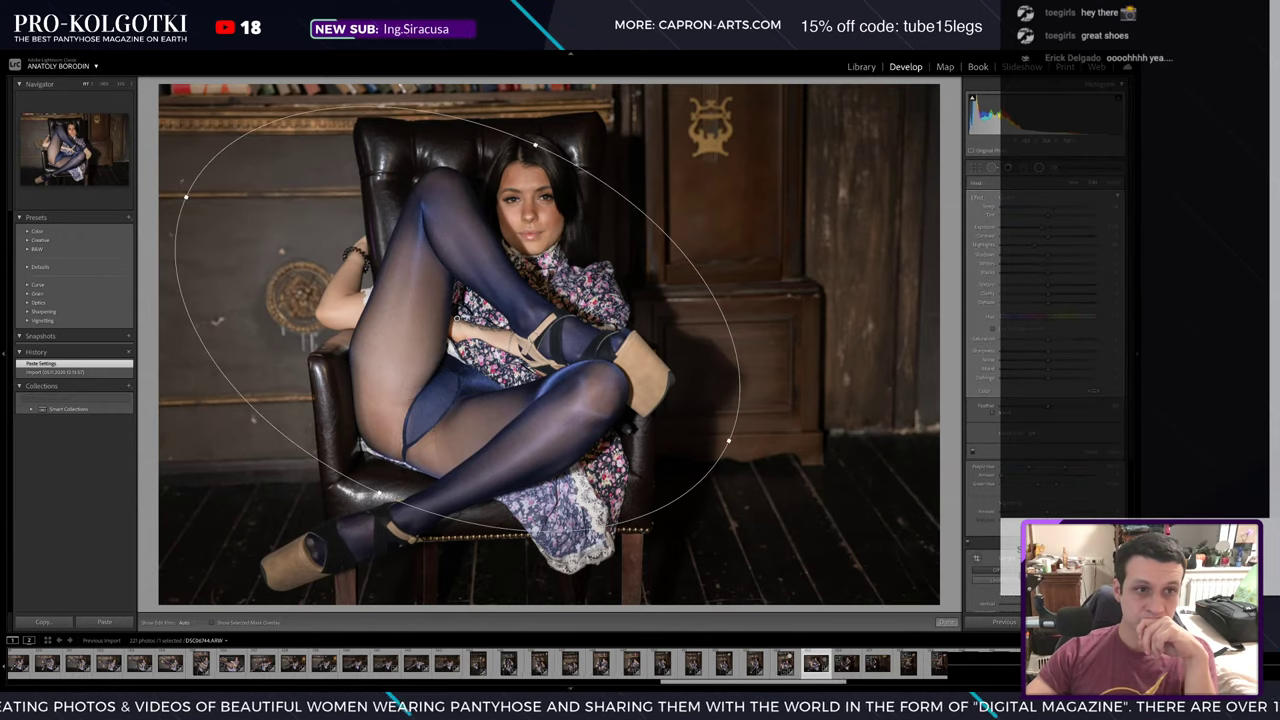
left_click_drag(186, 196, 235, 575)
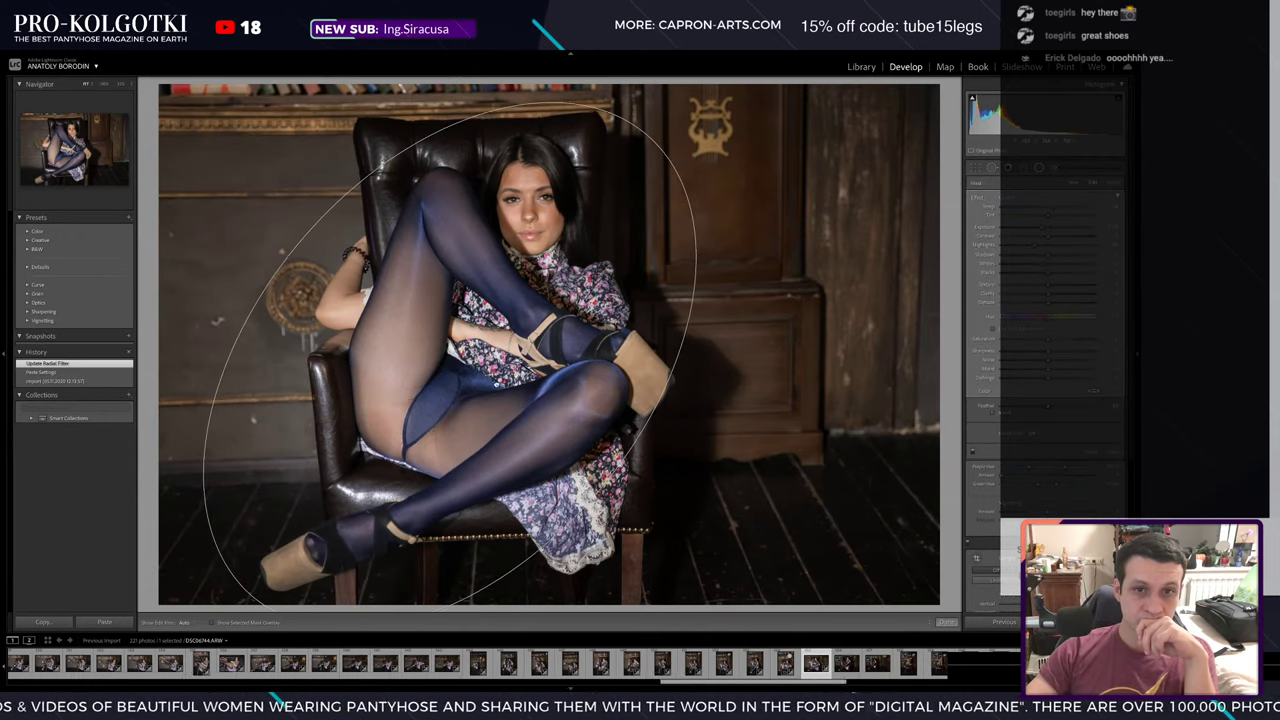
left_click_drag(292, 252, 301, 243)
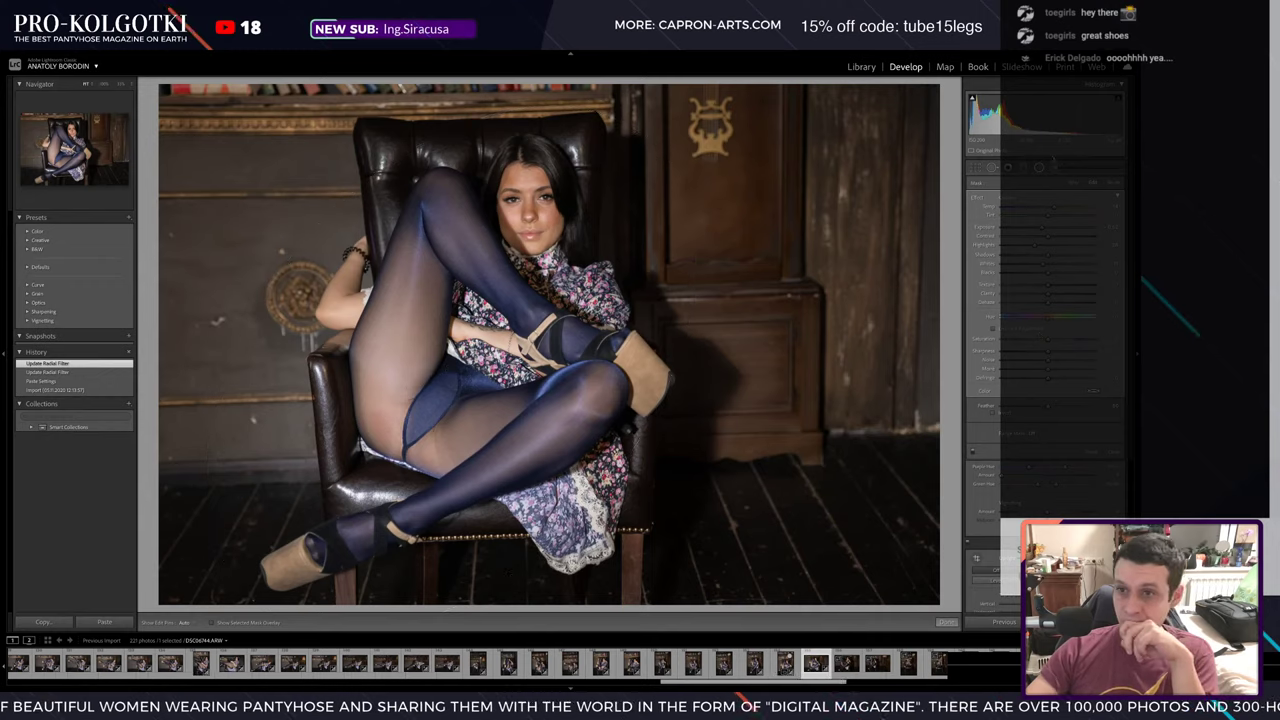
- Toggle radial filter editing off and on to review the reshaped filter
key("shift+m")
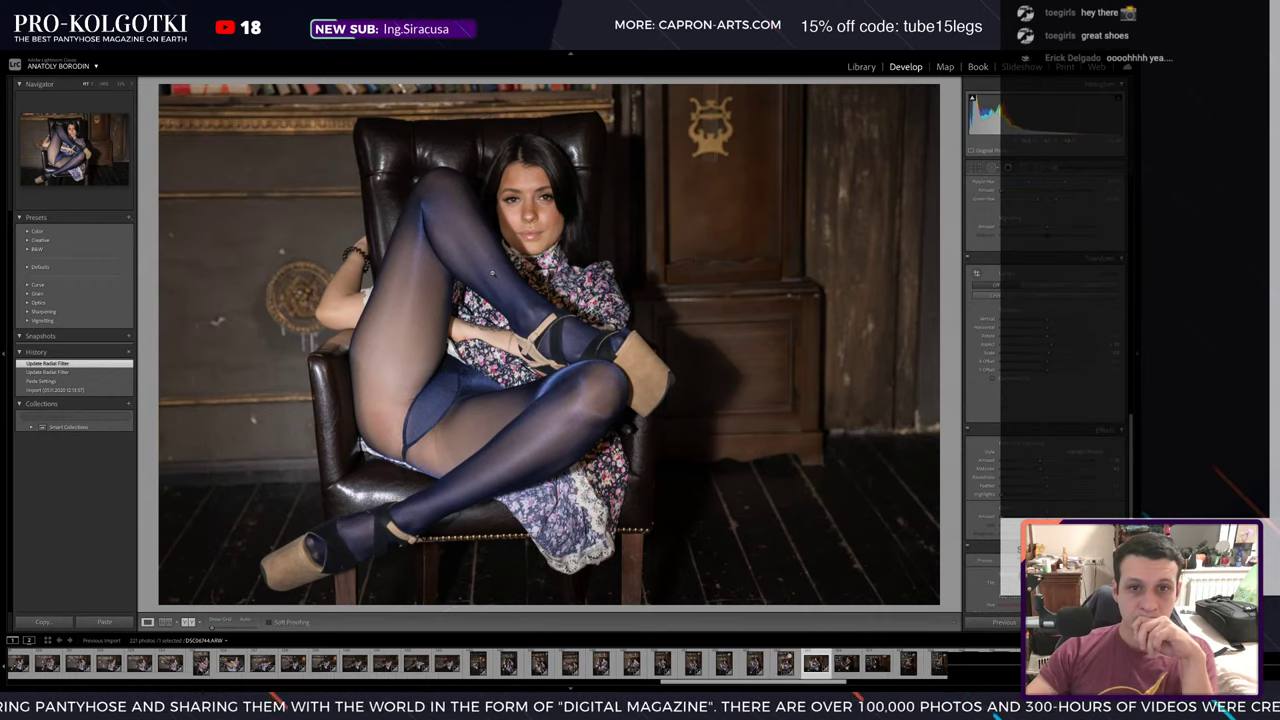
key("shift+m")
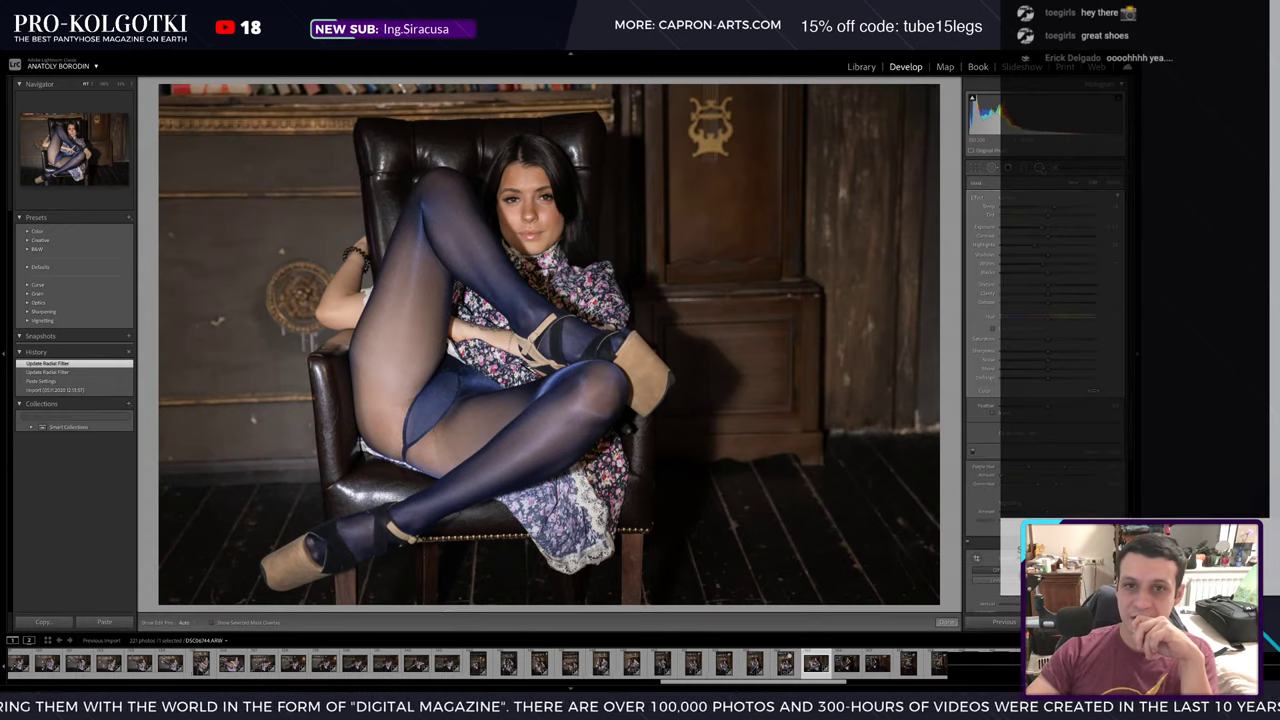
key("shift+m")
left_click(995, 188)
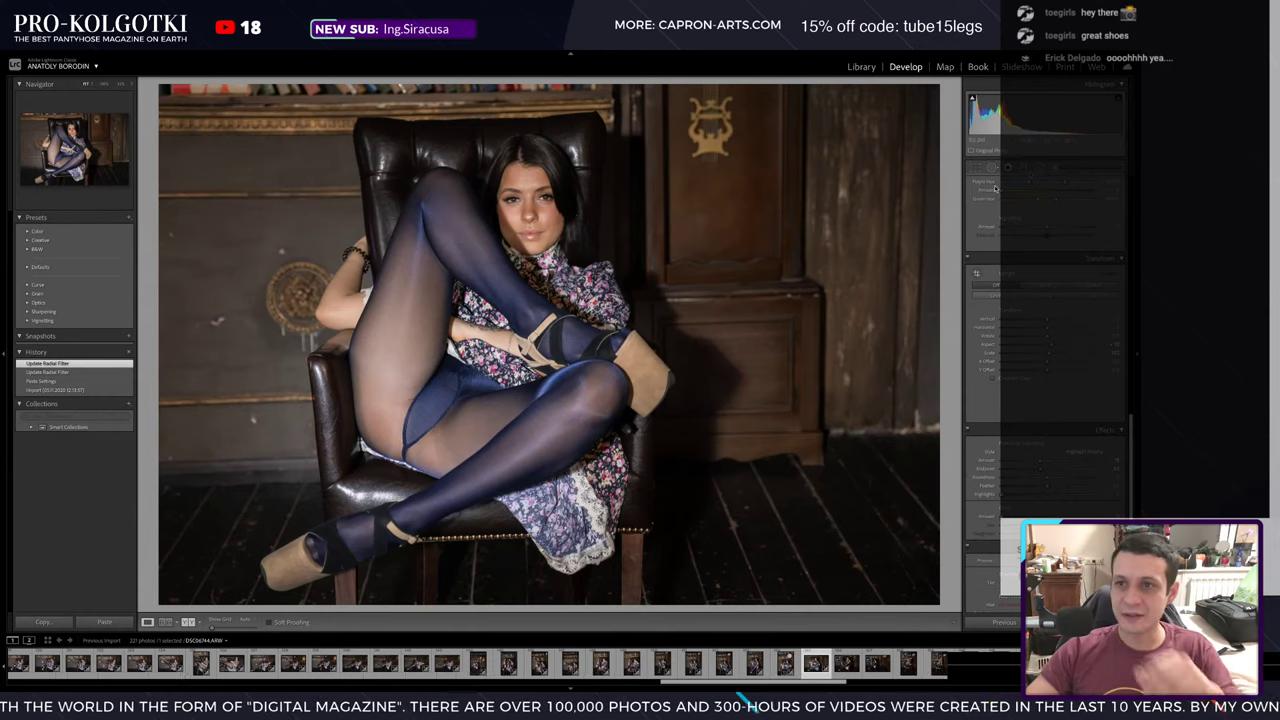
key("shift+m")
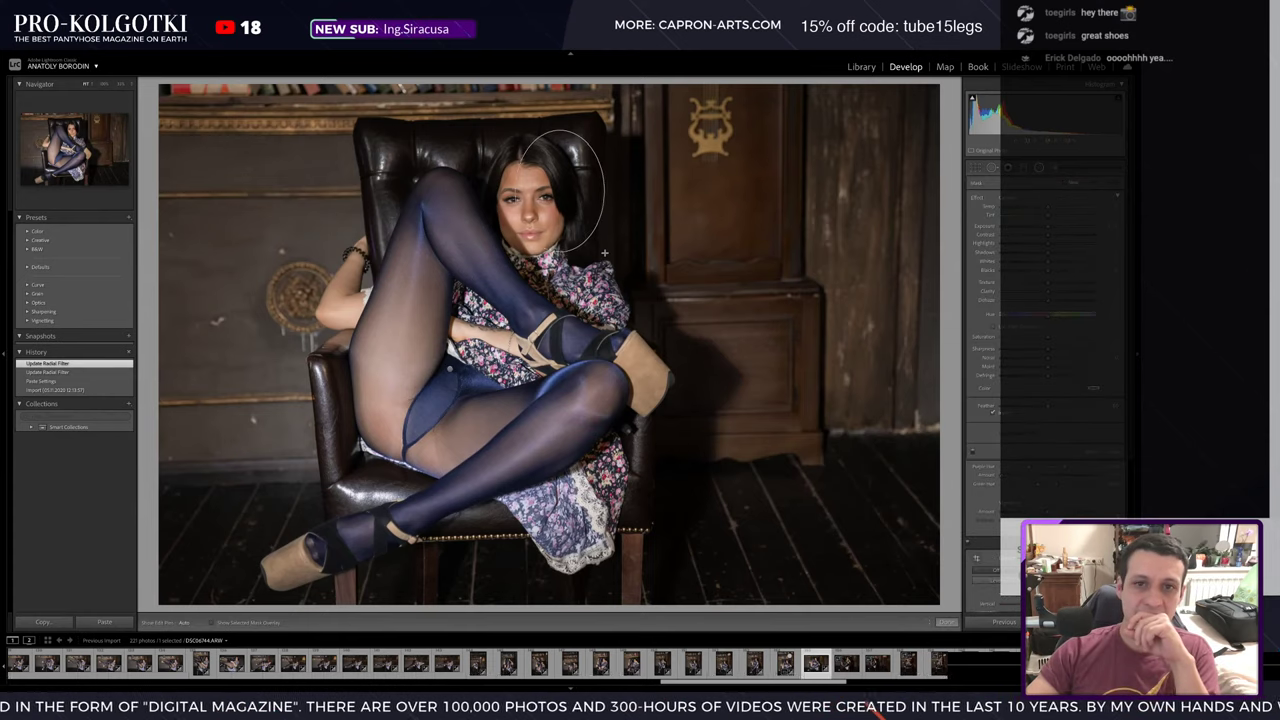
- Draw a radial filter around the model's face and extend it upward
left_click_drag(604, 253, 600, 250)
mouse_move(592, 190)
left_mouse_down()
mouse_move(568, 196)
mouse_move(591, 195)
left_mouse_up()
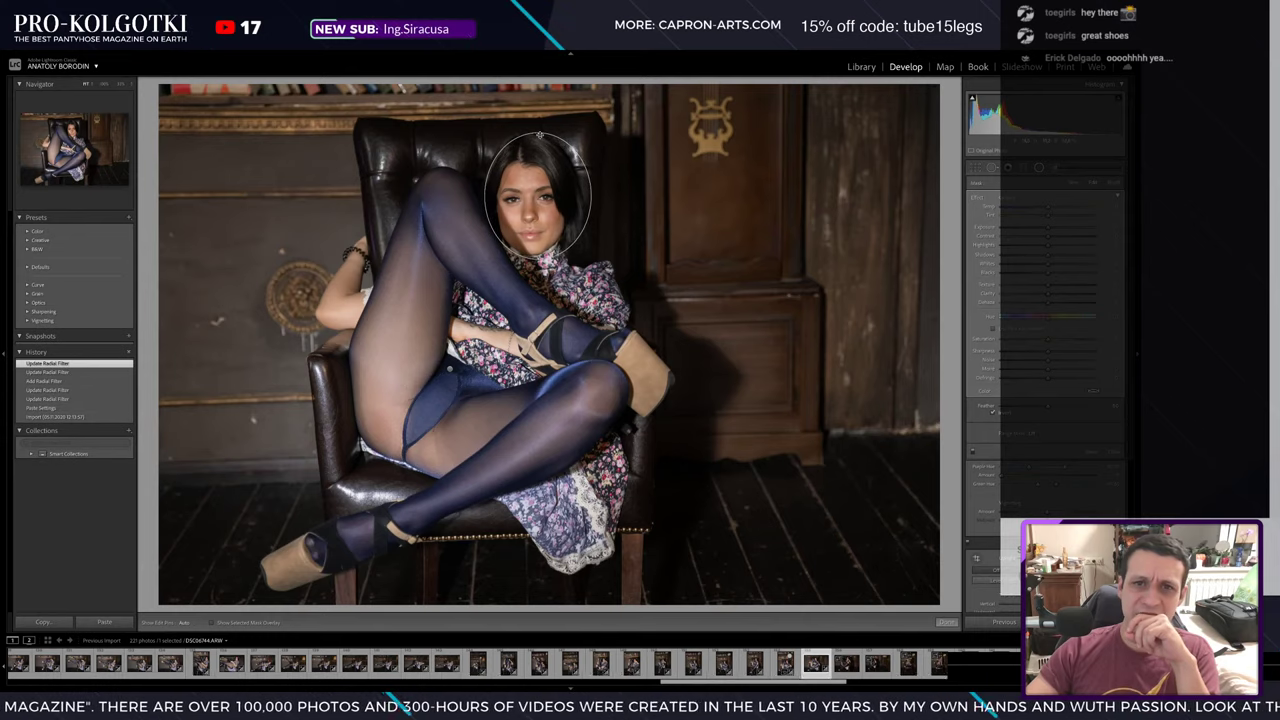
left_click_drag(539, 133, 538, 127)
left_click_drag(540, 196, 536, 196)
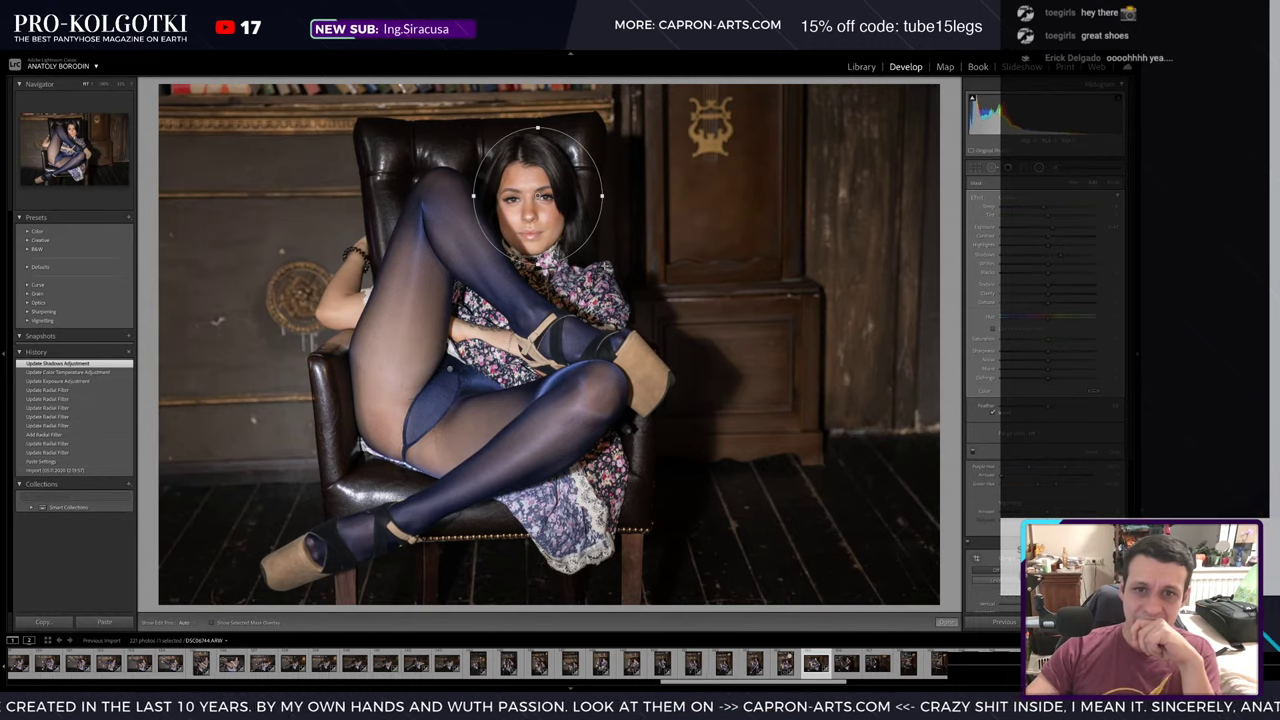
left_click_drag(538, 128, 540, 122)
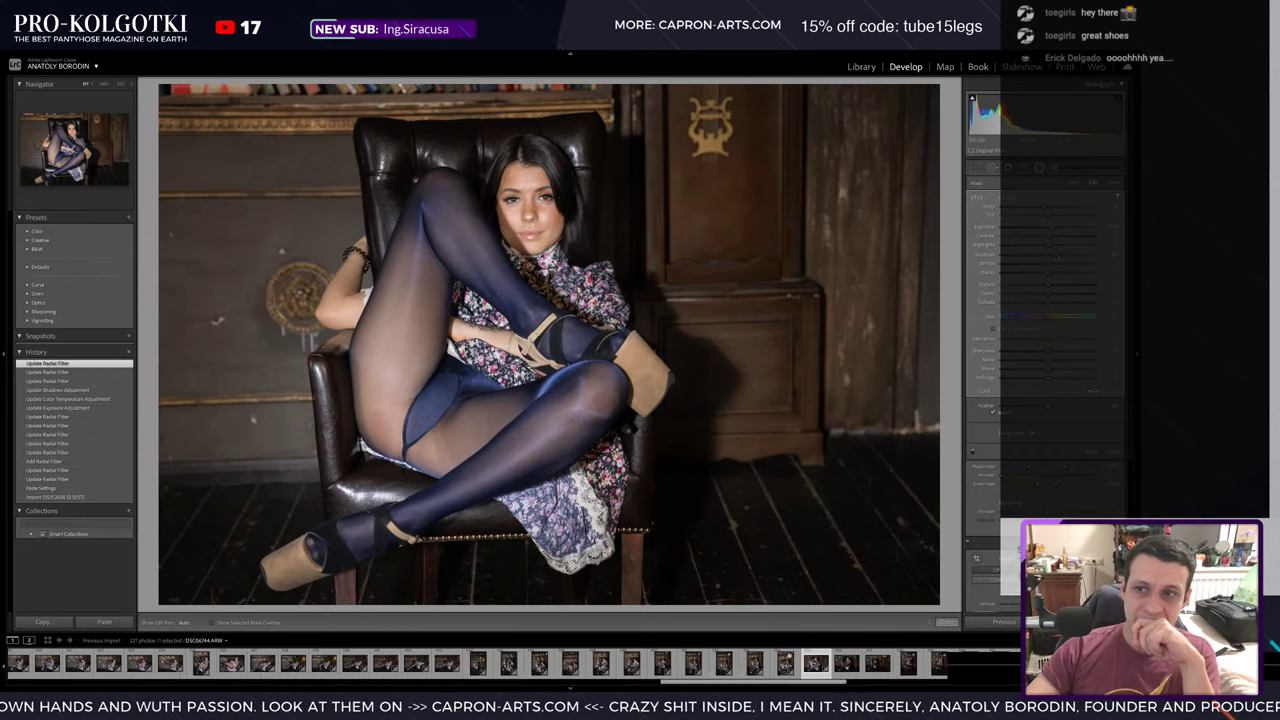
- Adjust the face filter's shadows and toggle the filters off and on to compare
left_click_drag(1057, 257, 1055, 255)
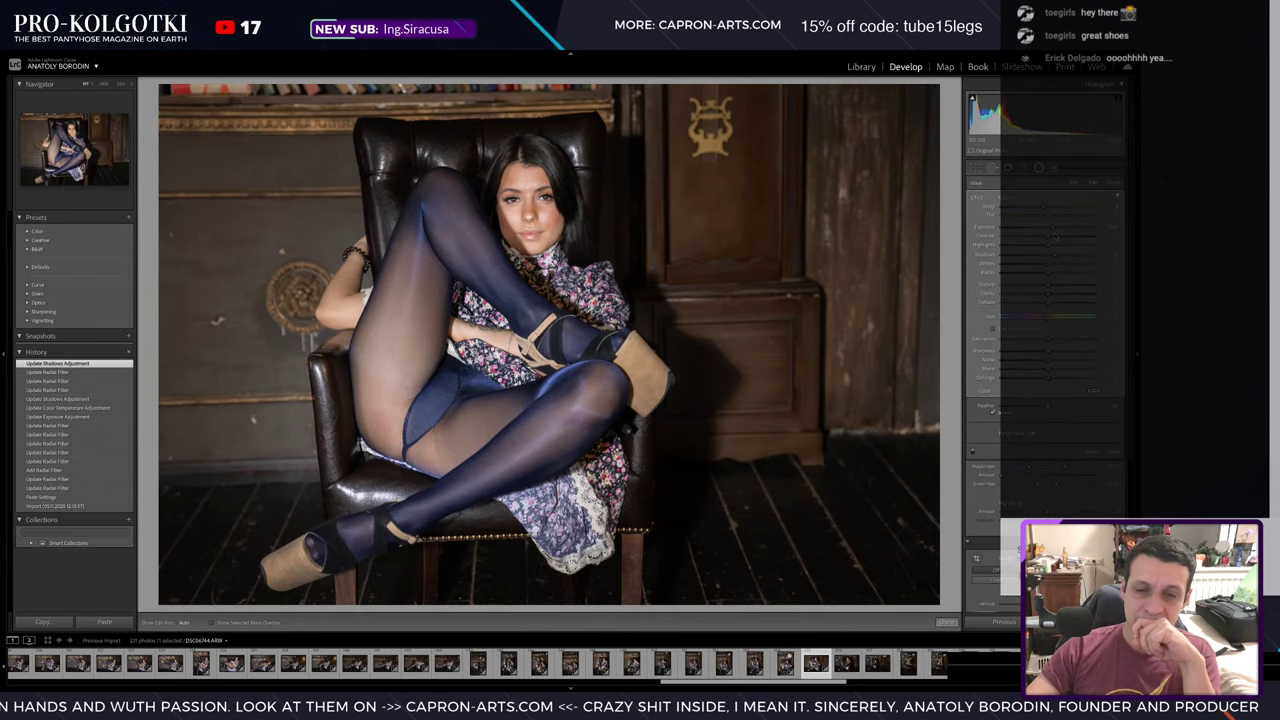
left_click(973, 453)
left_click(973, 453)
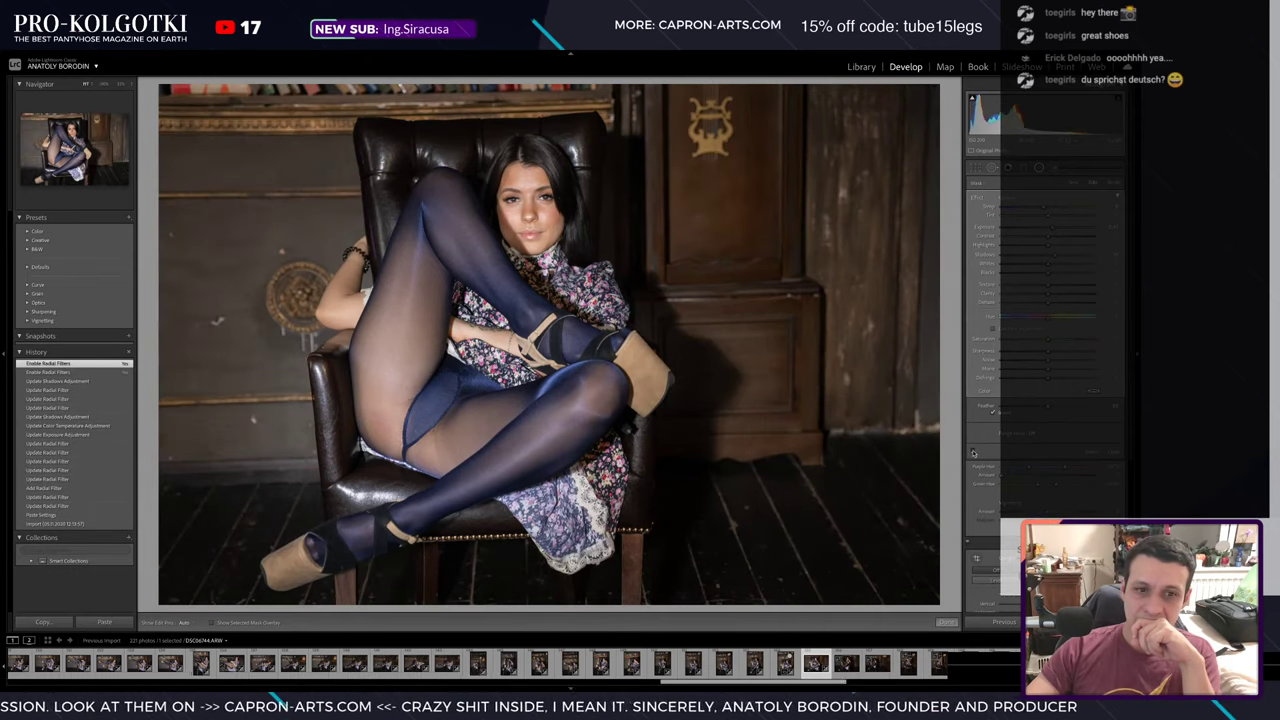
left_click(973, 453)
left_click(538, 201)
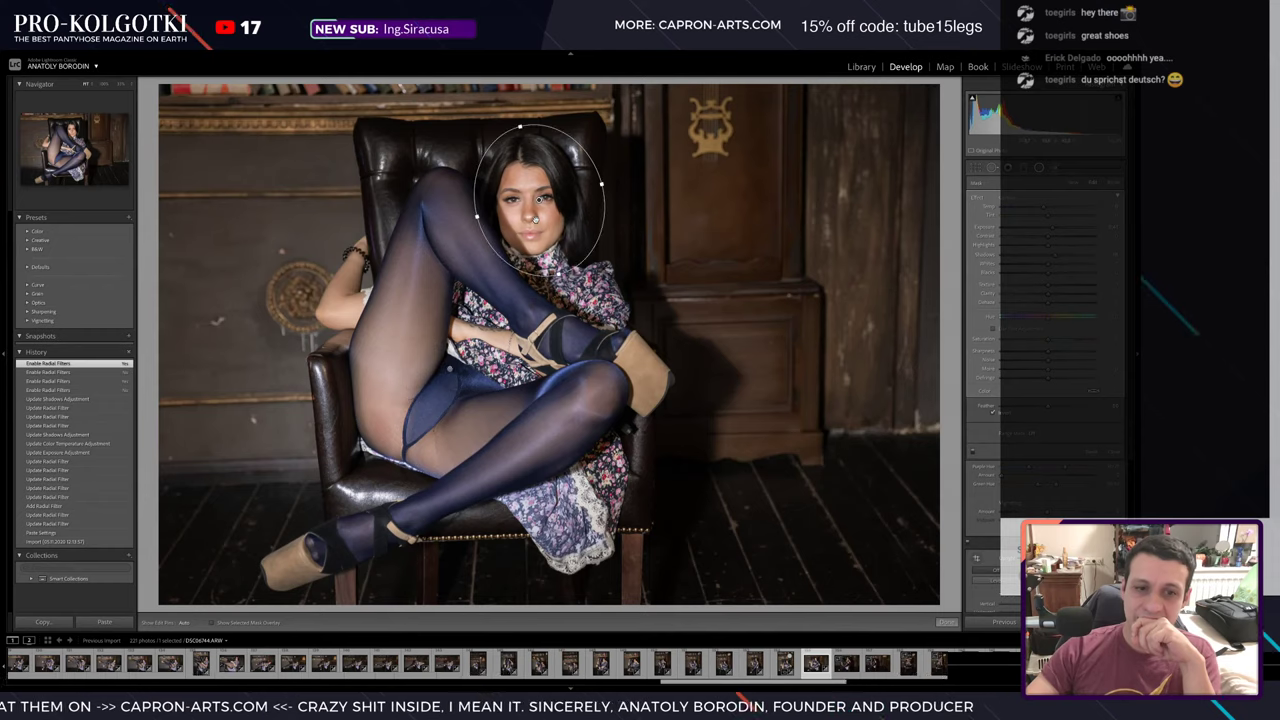
left_click_drag(451, 369, 302, 243)
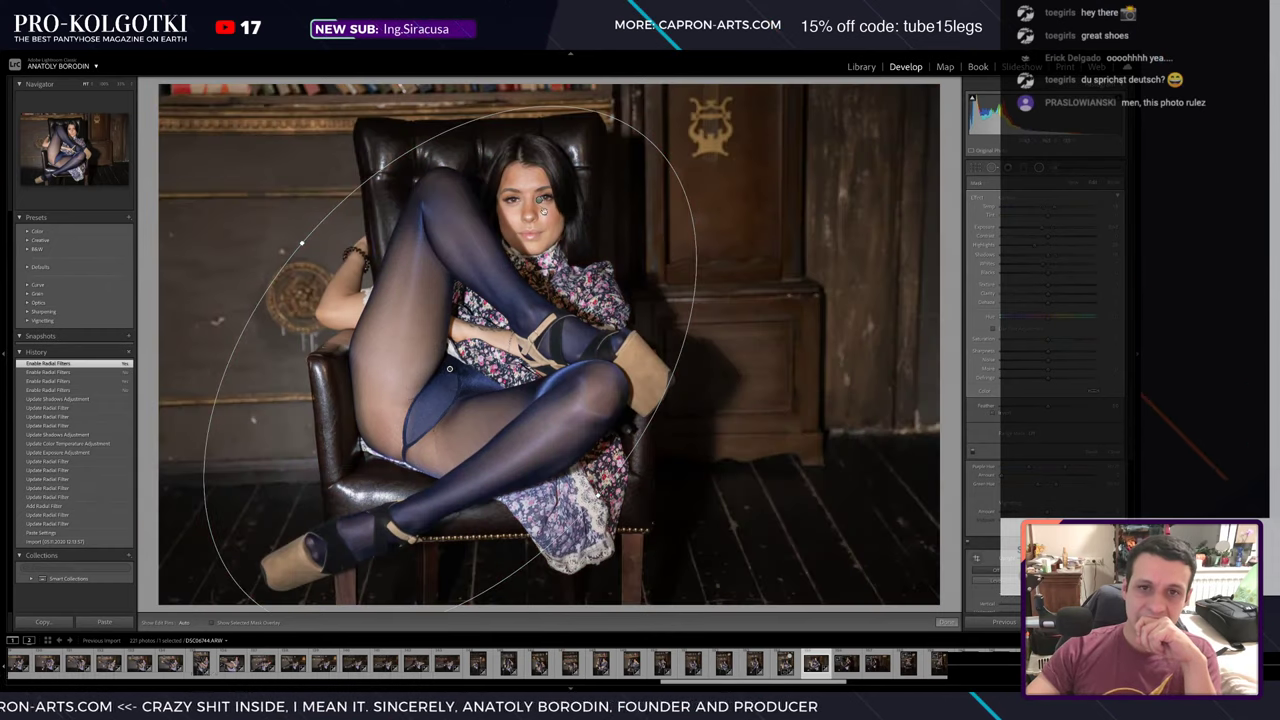
left_click(538, 200)
- Duplicate the face radial filter and move the copy down onto the shoe
right_click(538, 200)
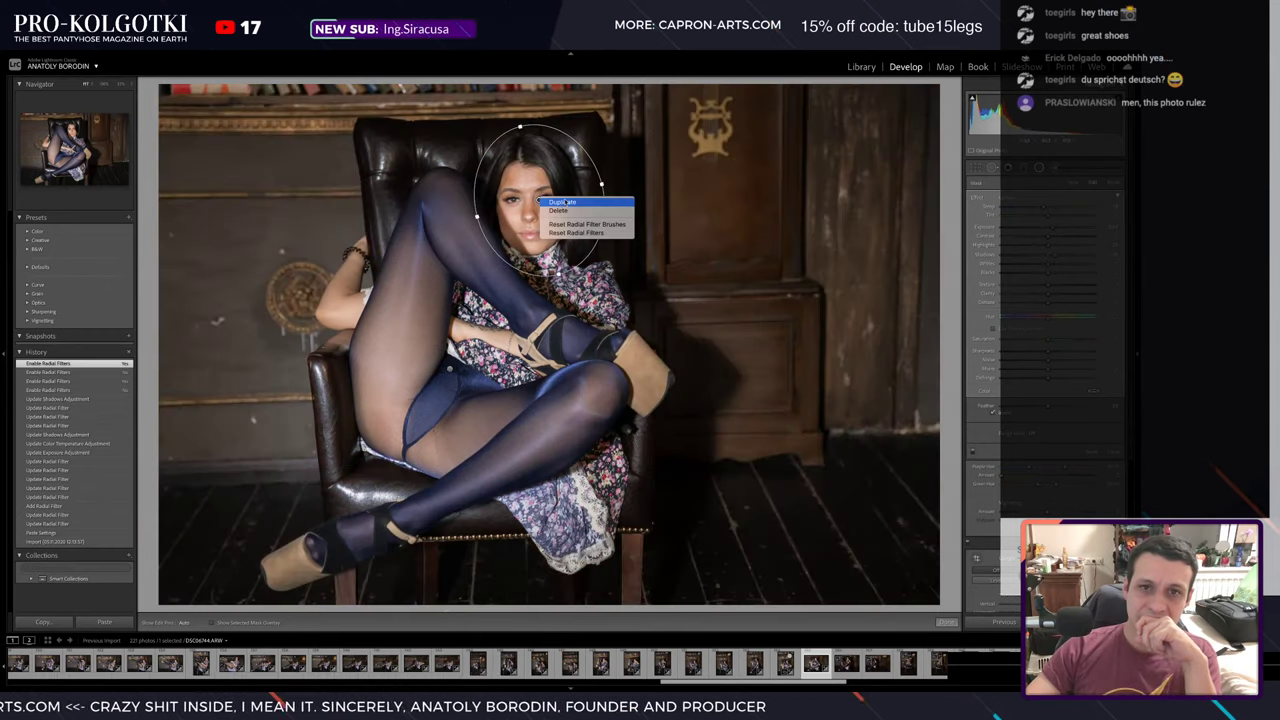
left_click(557, 203)
left_click_drag(538, 200, 330, 547)
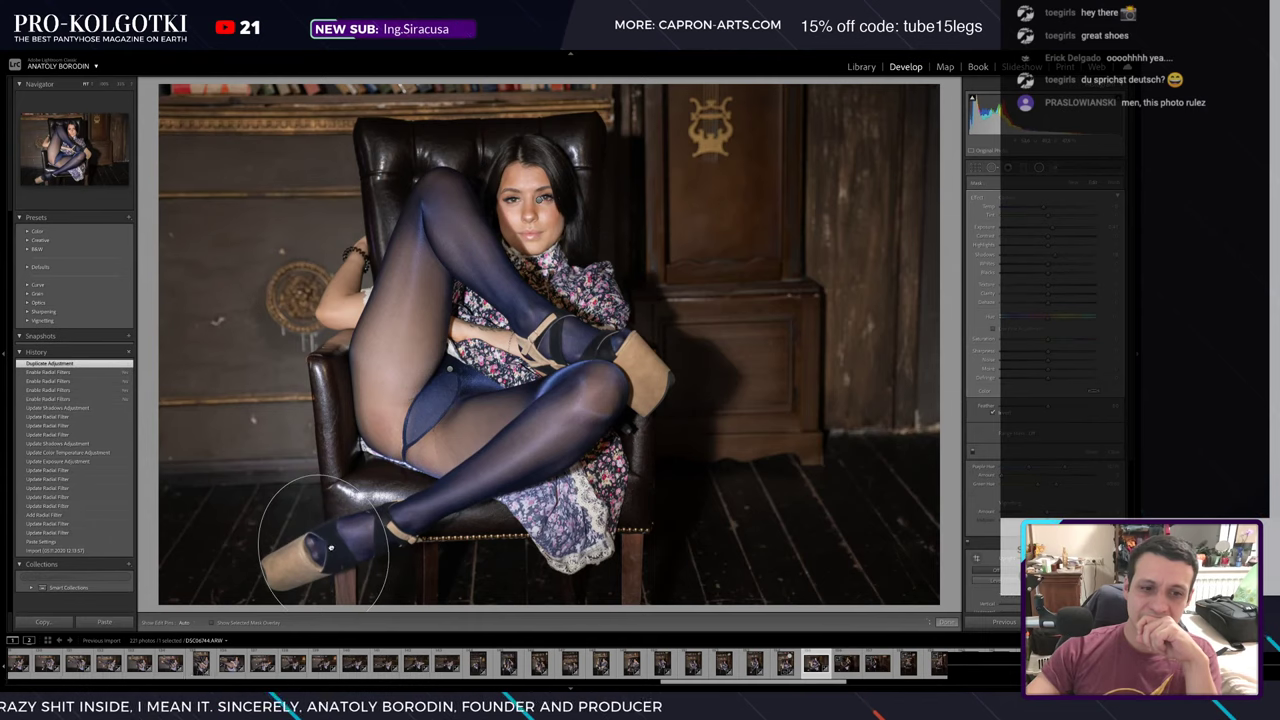
left_click_drag(272, 463, 370, 506)
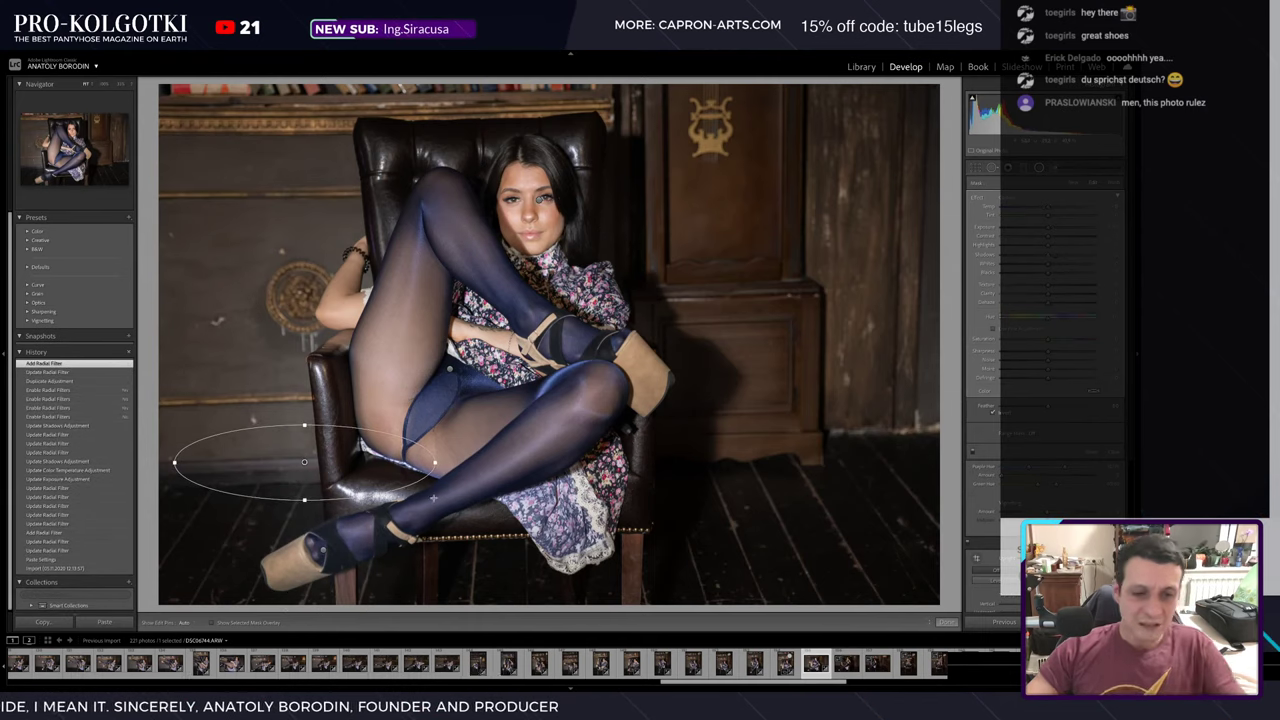
key("ctrl+z")
- Reshape the shoe filter into a tilted, elongated oval and adjust its shadows
left_click(332, 551)
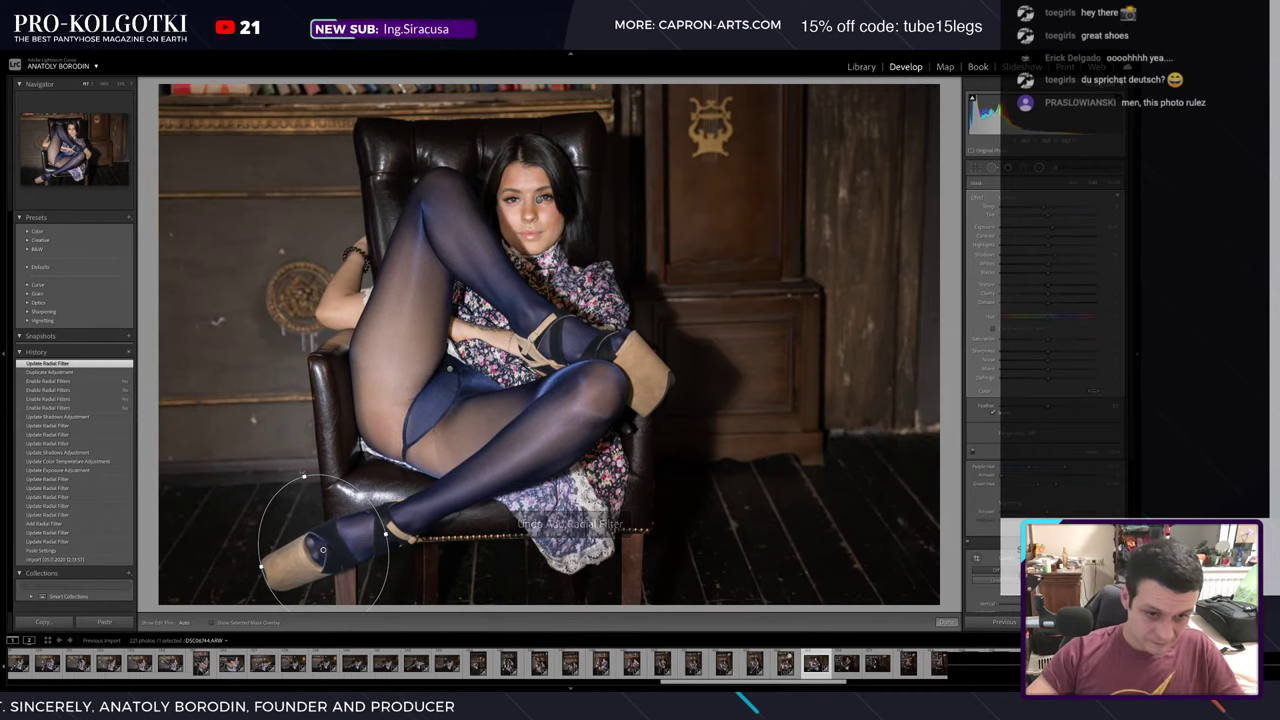
left_click_drag(298, 496, 262, 520)
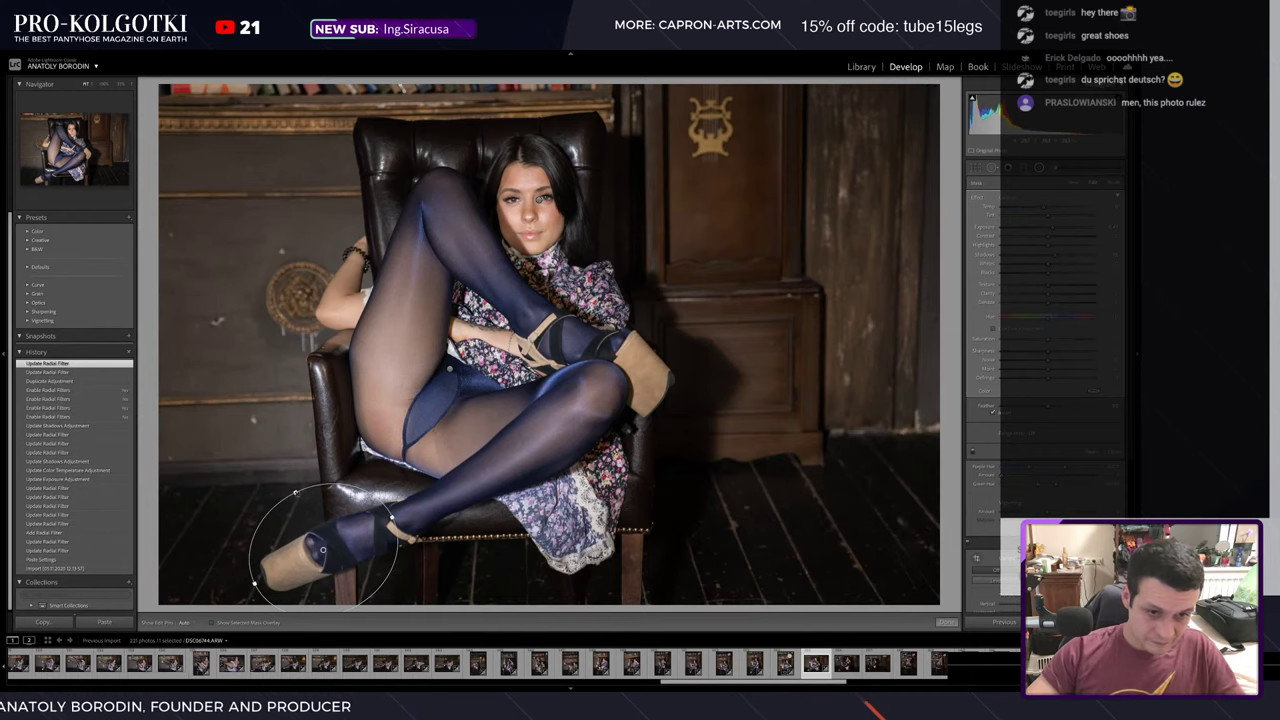
left_click_drag(390, 540, 398, 520)
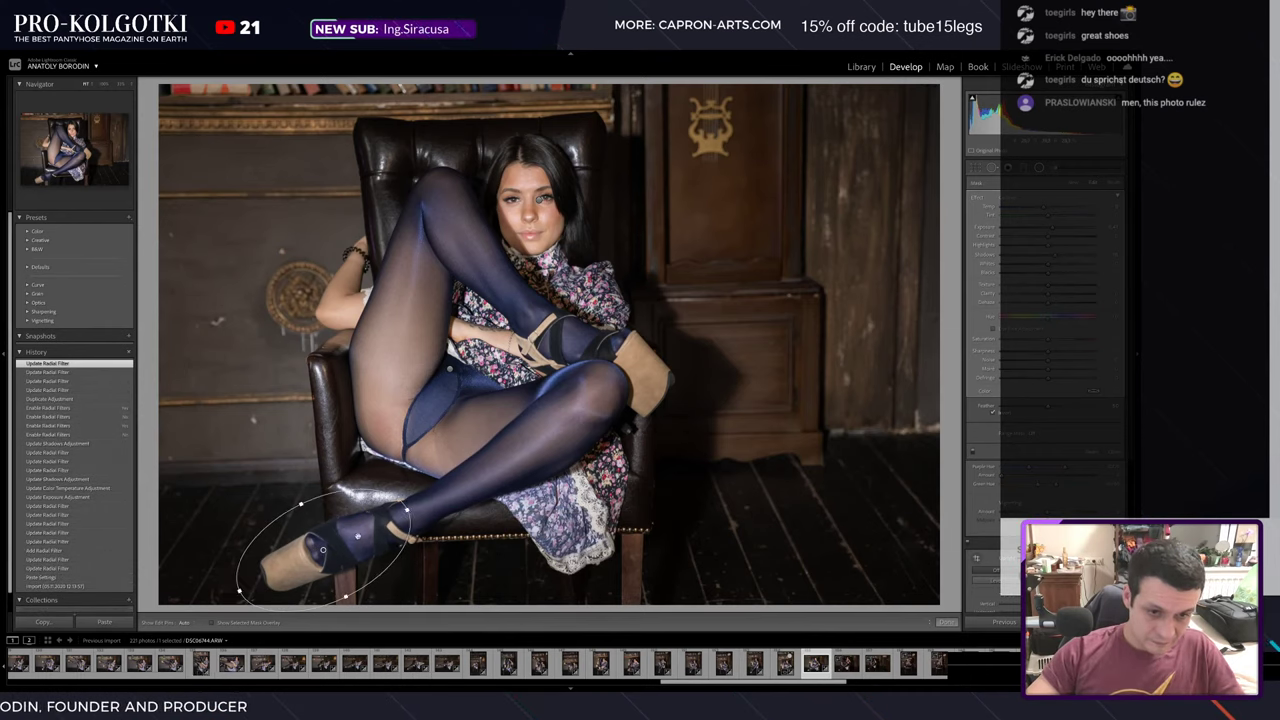
left_click_drag(300, 500, 296, 510)
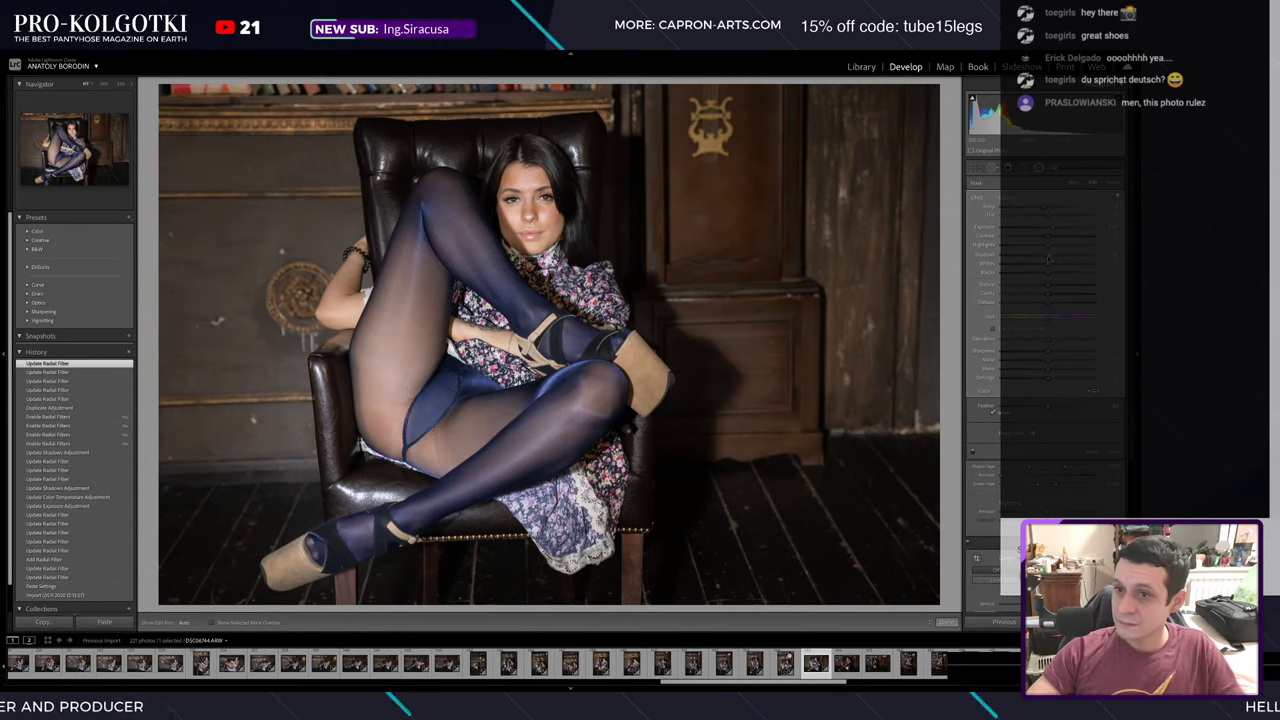
left_click_drag(1048, 258, 1052, 258)
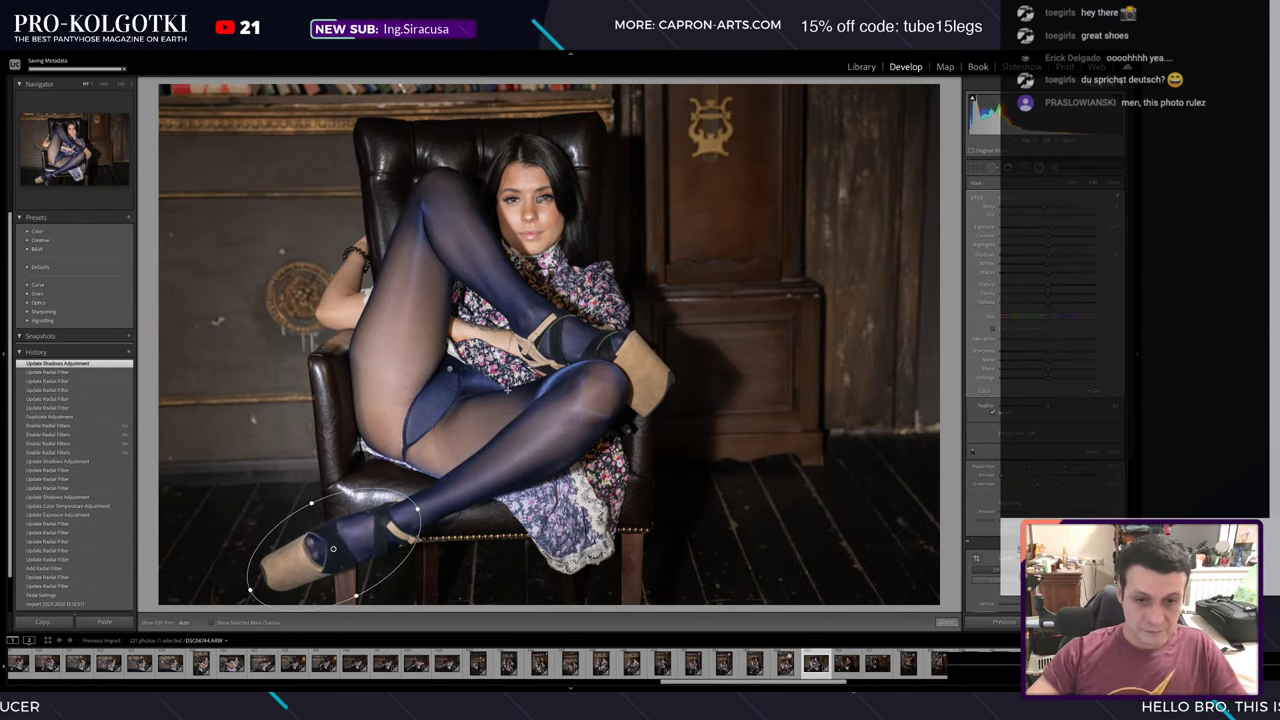
key("shift+m")
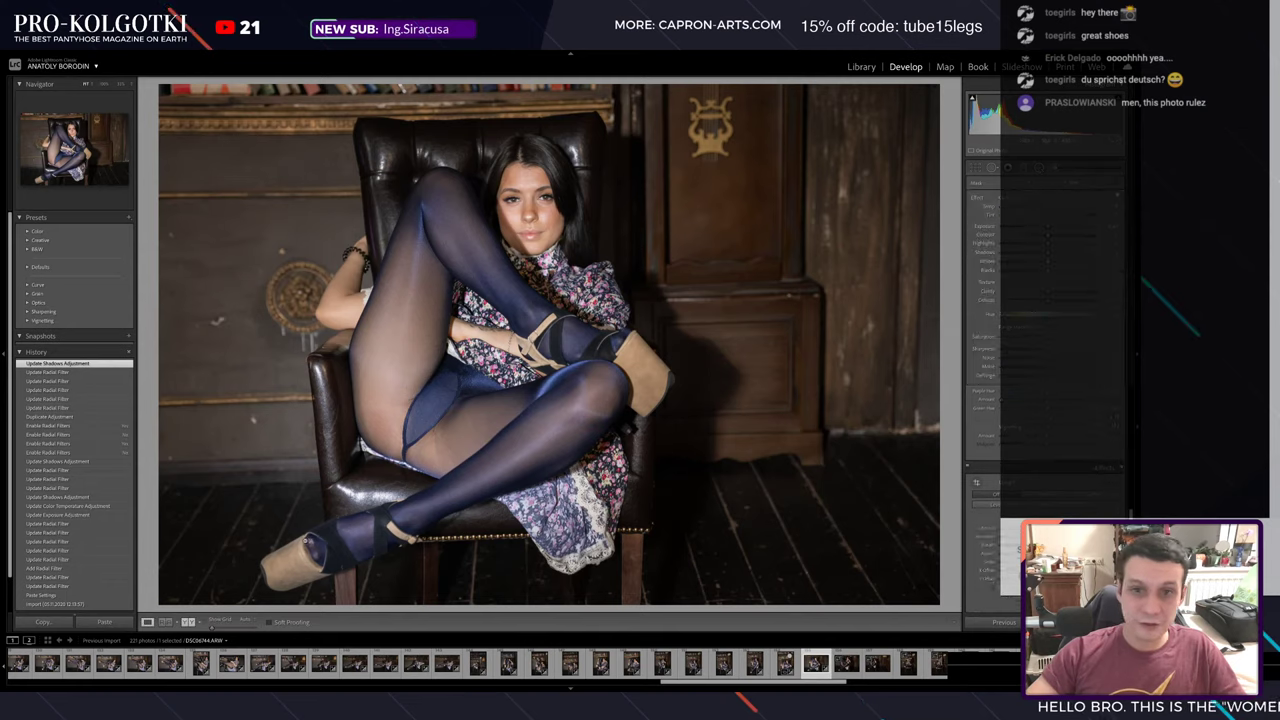
- Compare the before/after view, then heal three spots on the wall left of the chair
left_click(187, 622)
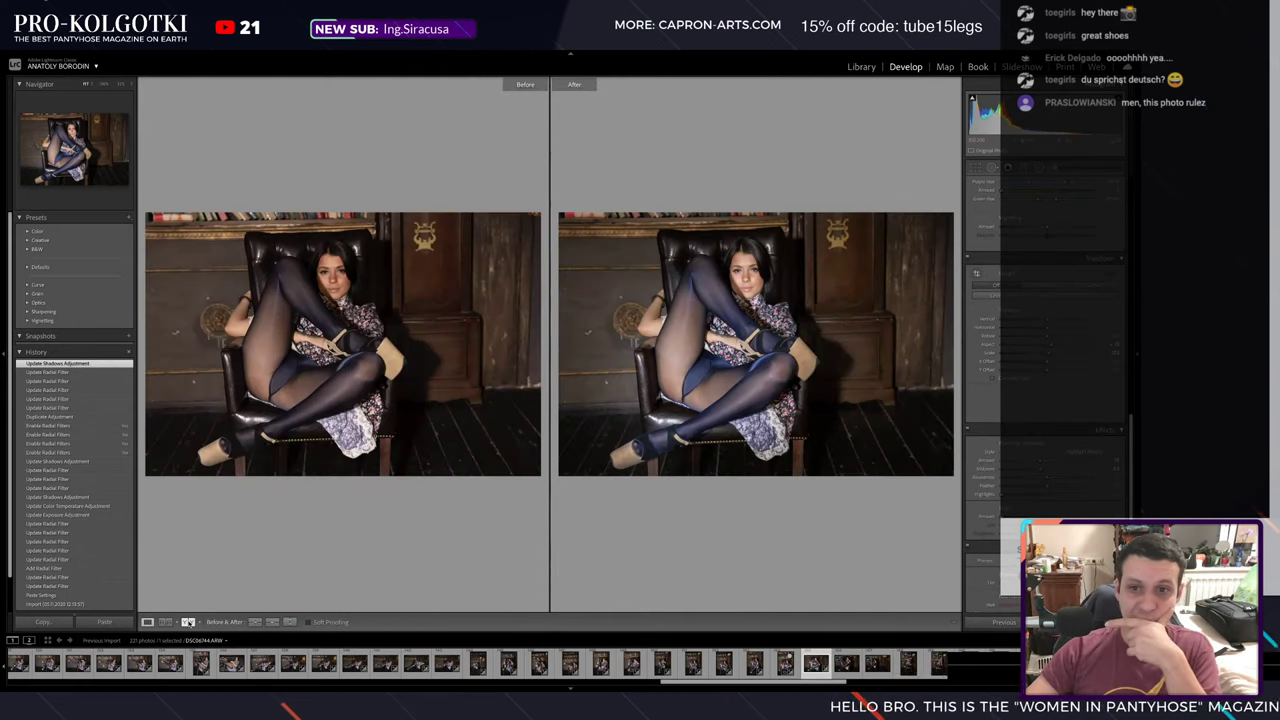
left_click(147, 622)
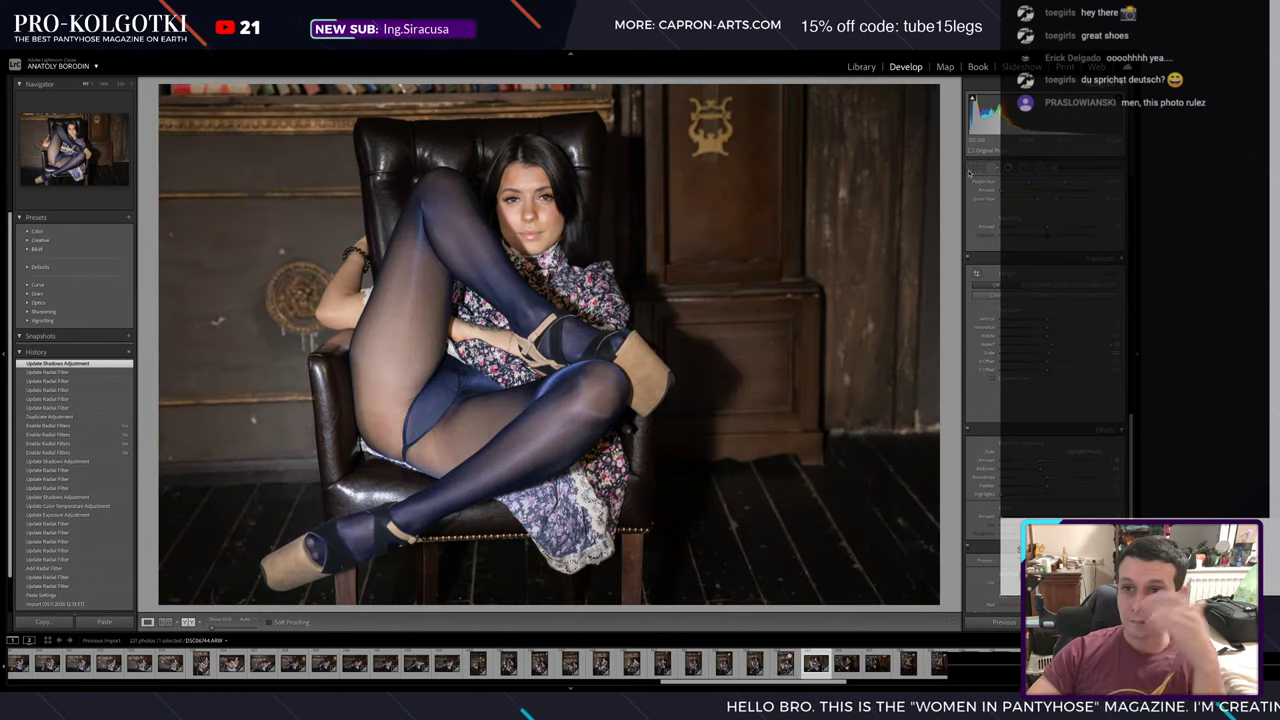
key("k")
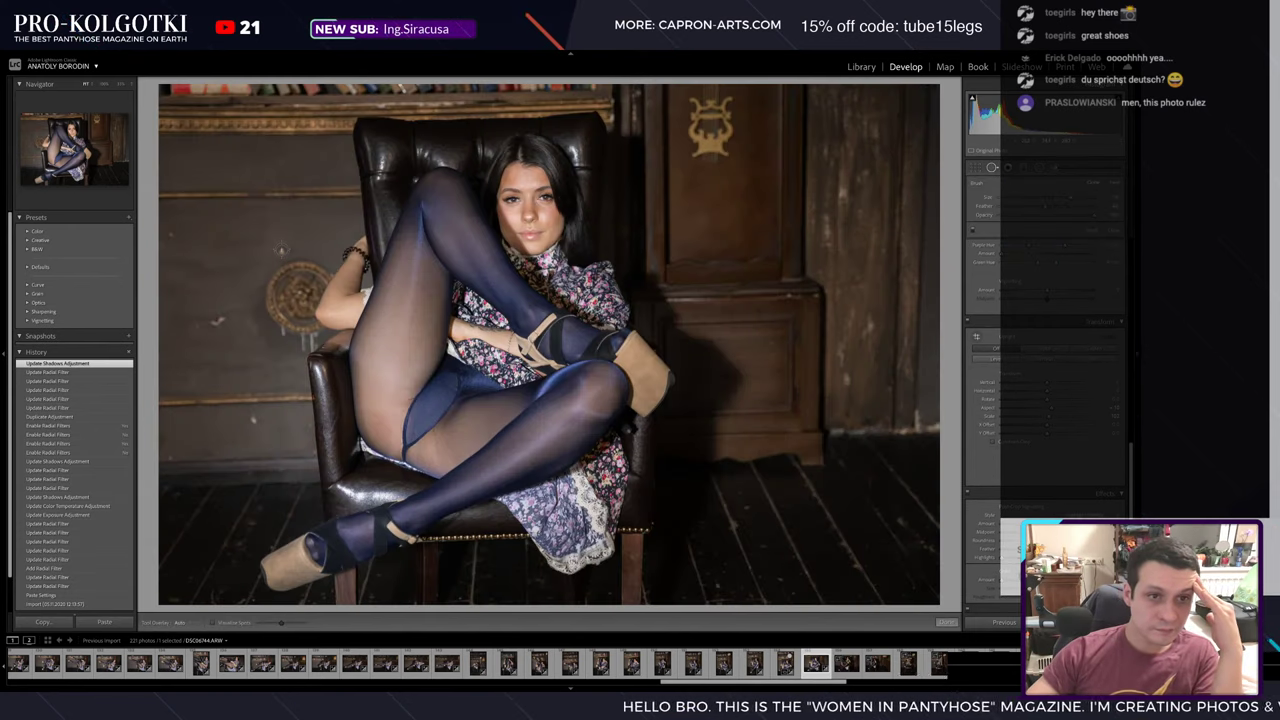
key("q")
left_click(281, 250)
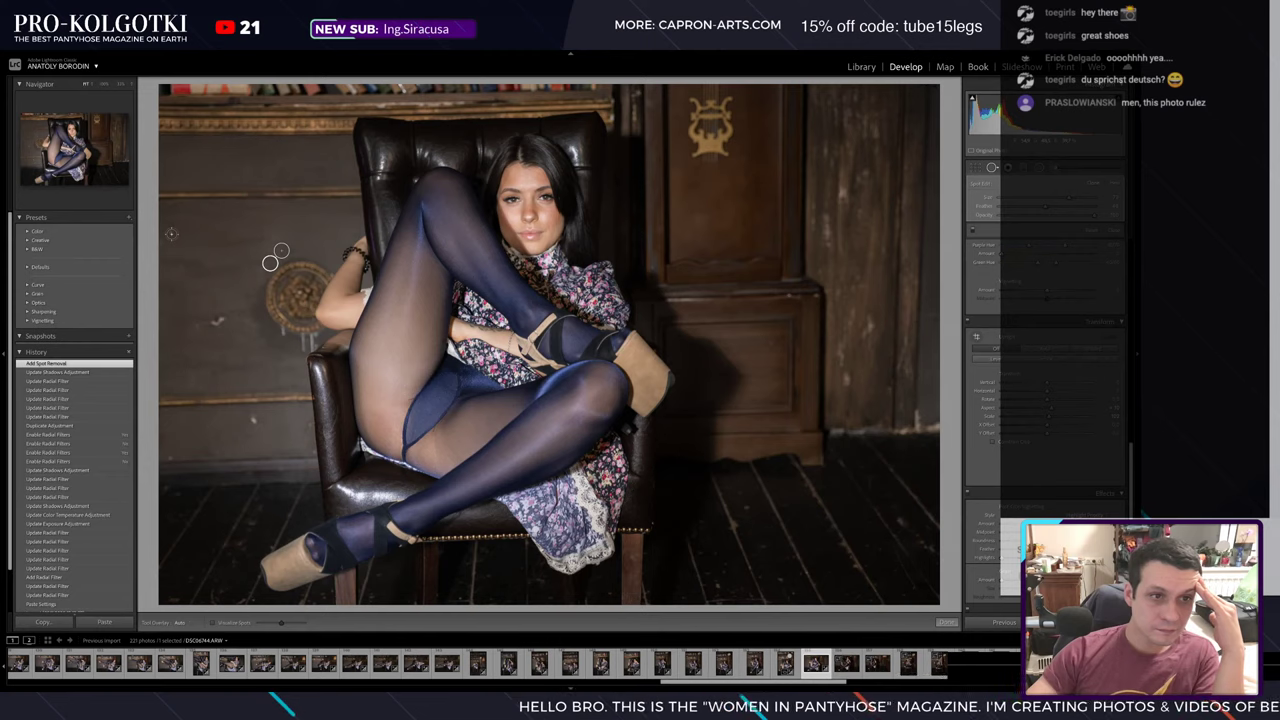
left_click(171, 234)
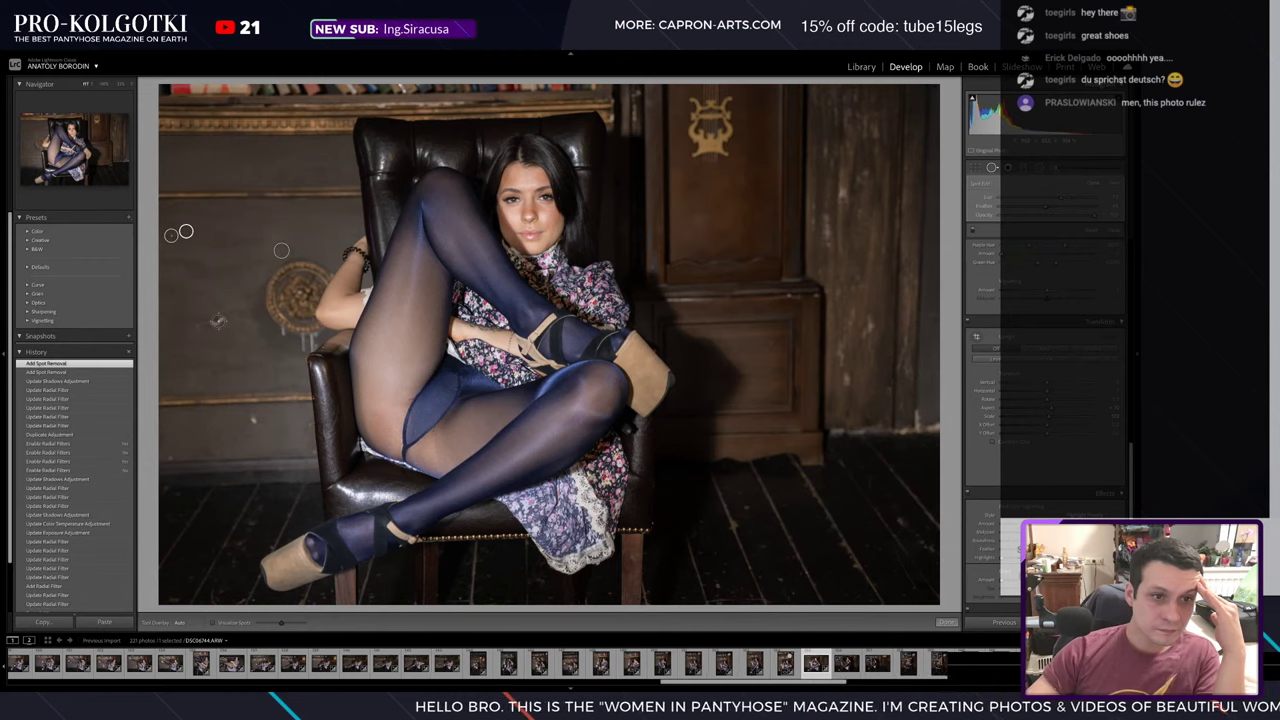
left_click(217, 320)
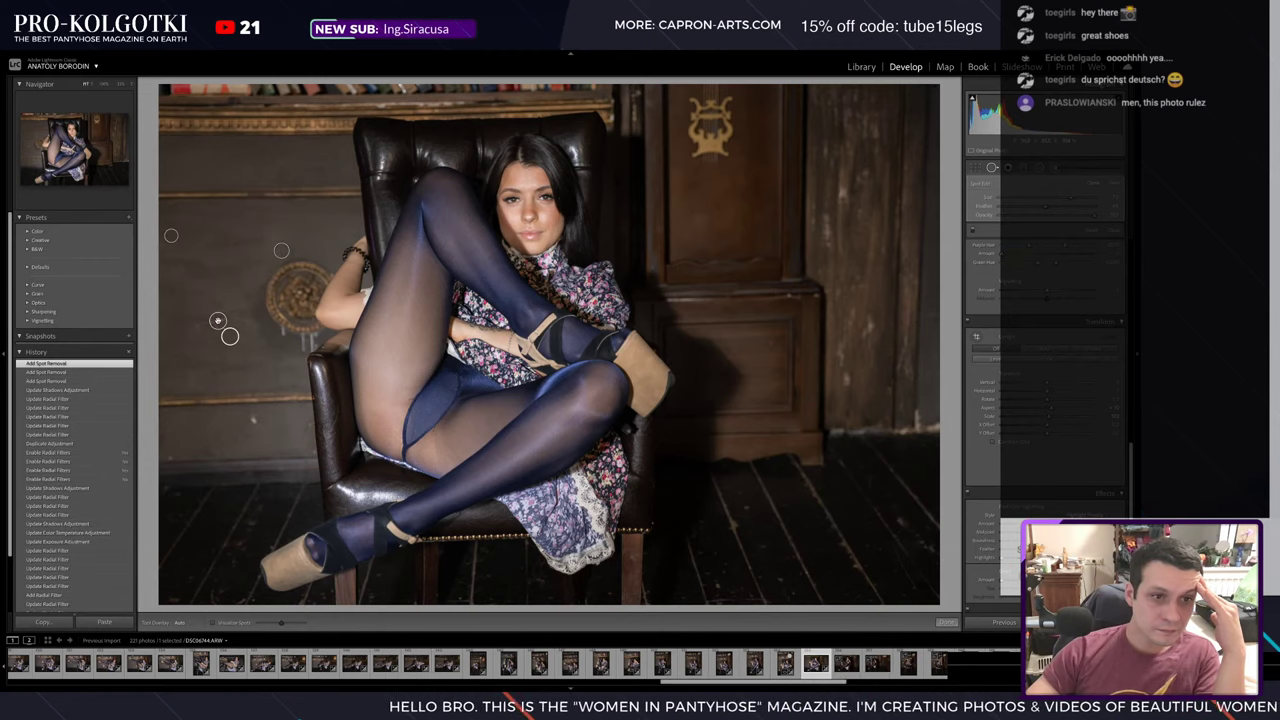
- Heal a low wall spot with a better source and a floor spot, then advance to the next portrait
left_click(253, 420)
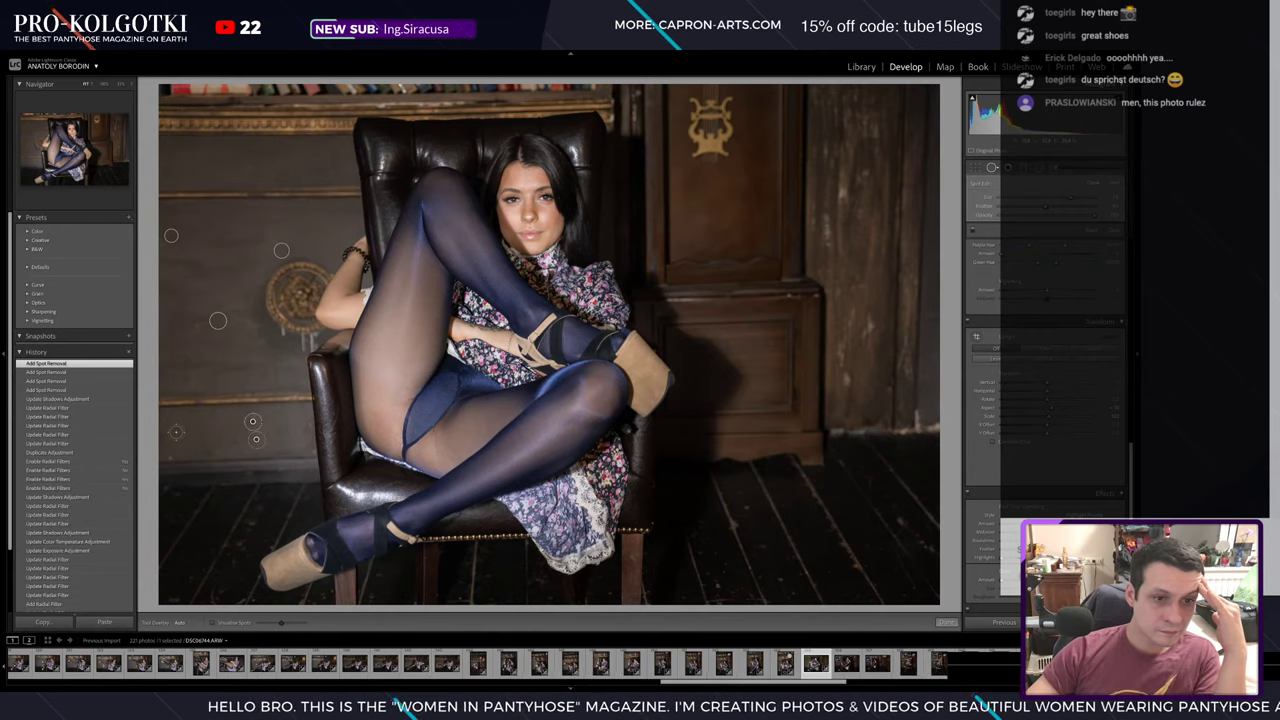
key("ctrl+z")
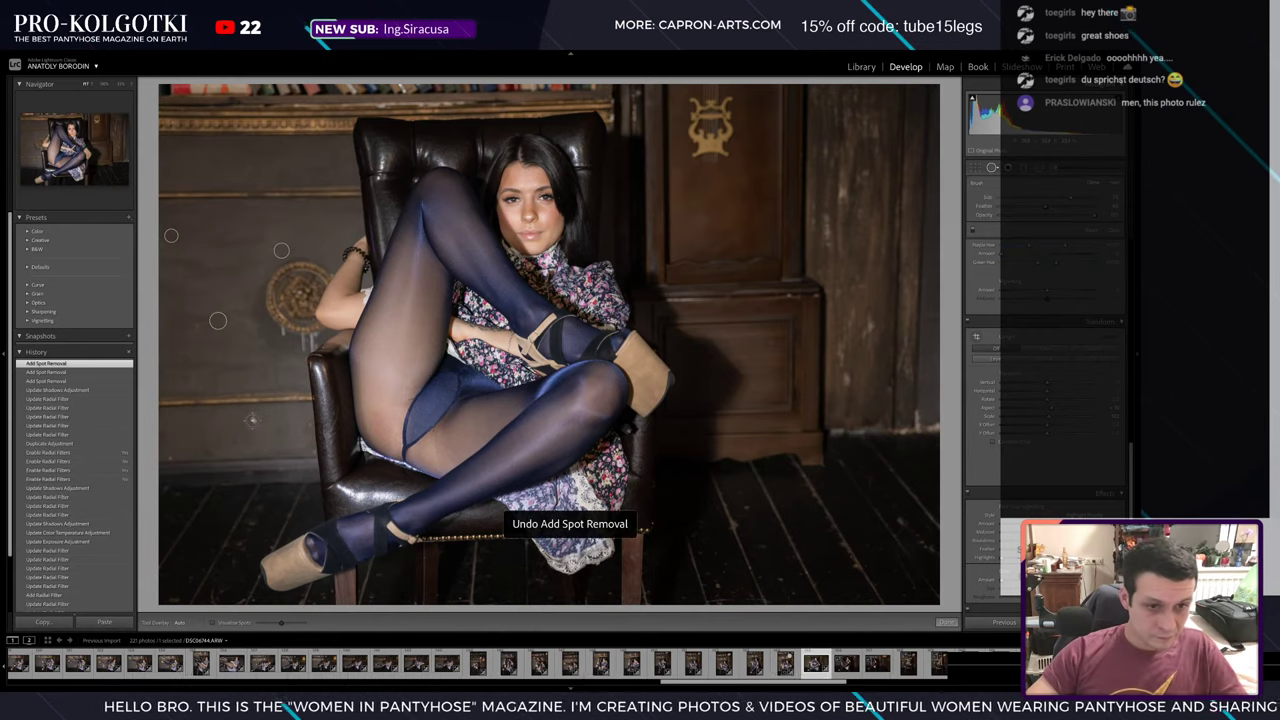
left_click(252, 419)
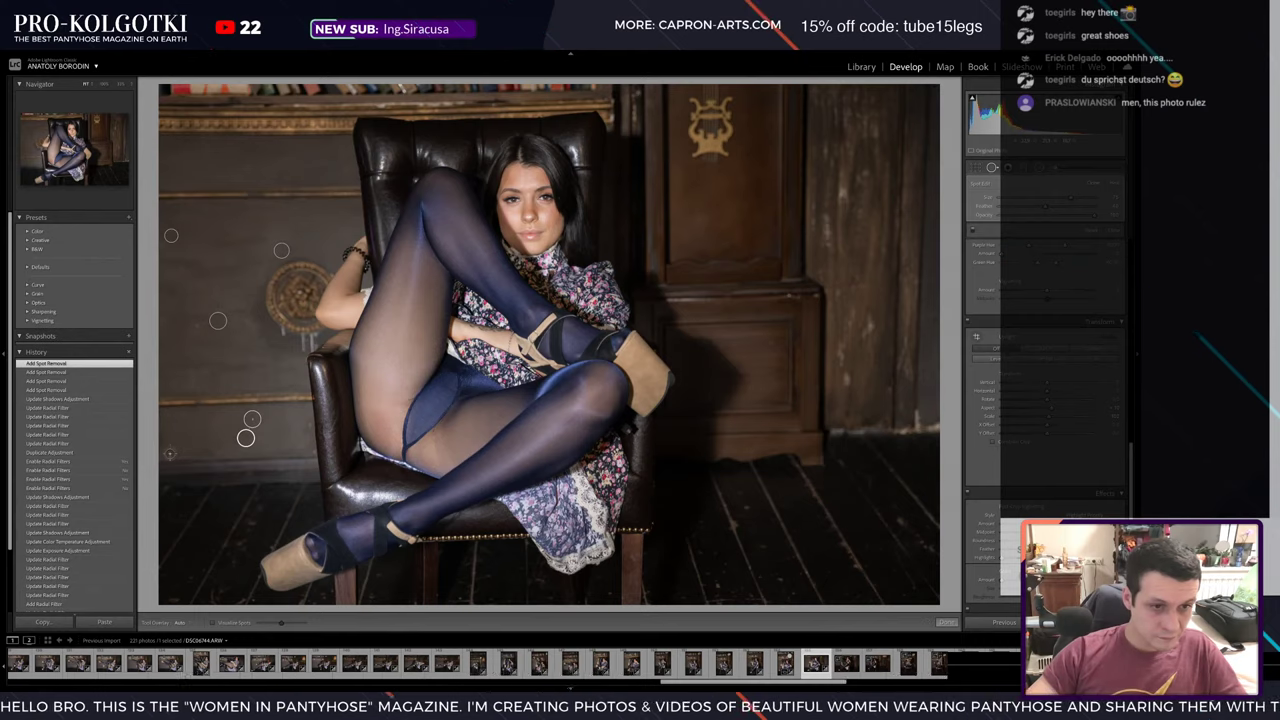
left_click(168, 459)
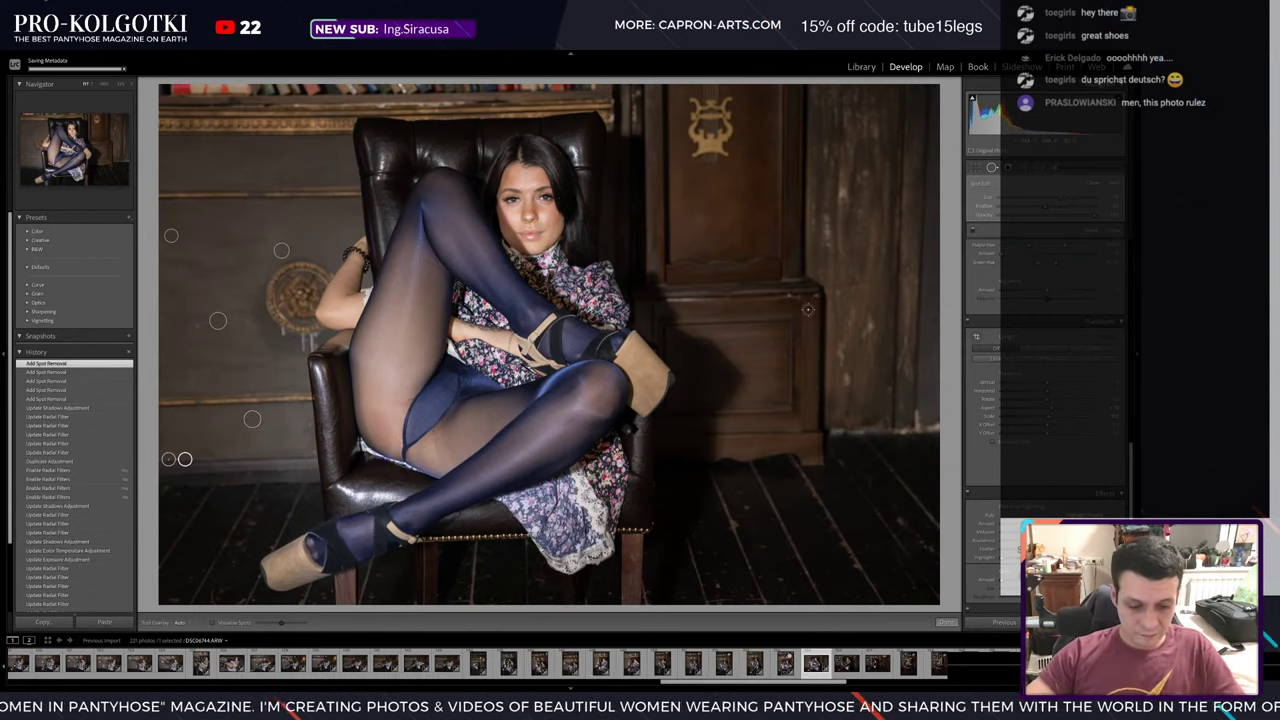
left_click(991, 167)
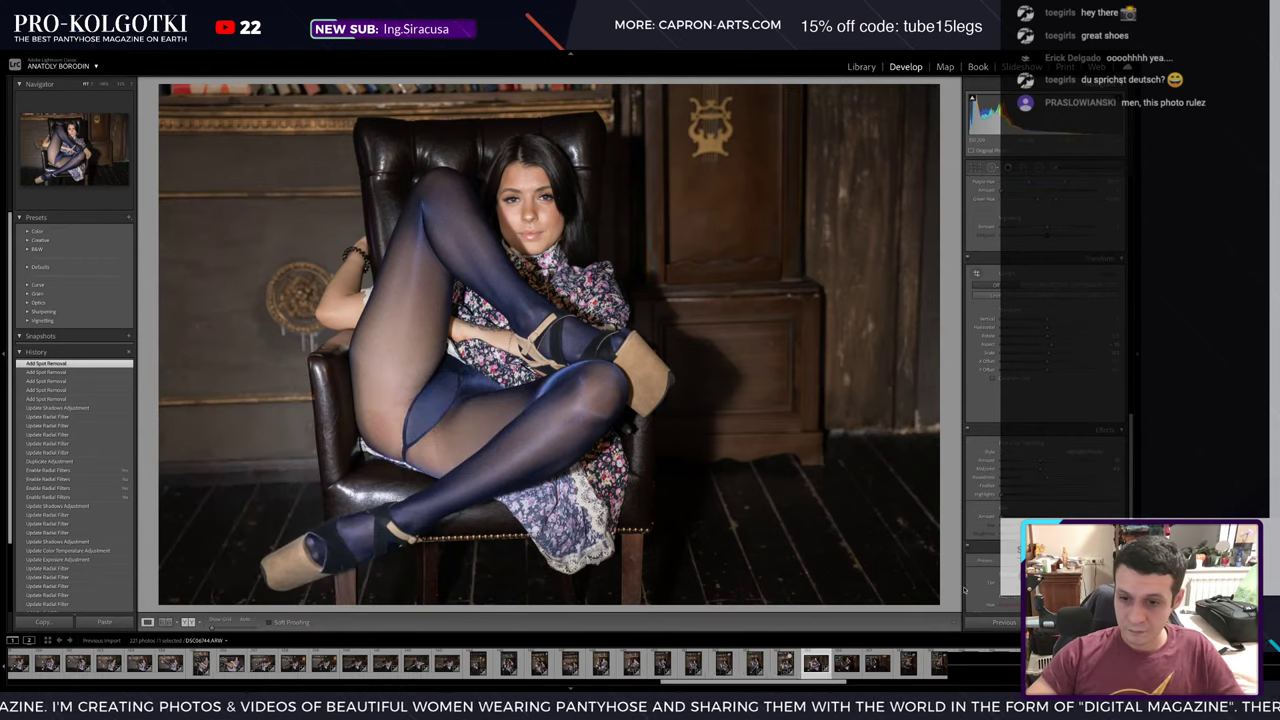
key("Right")
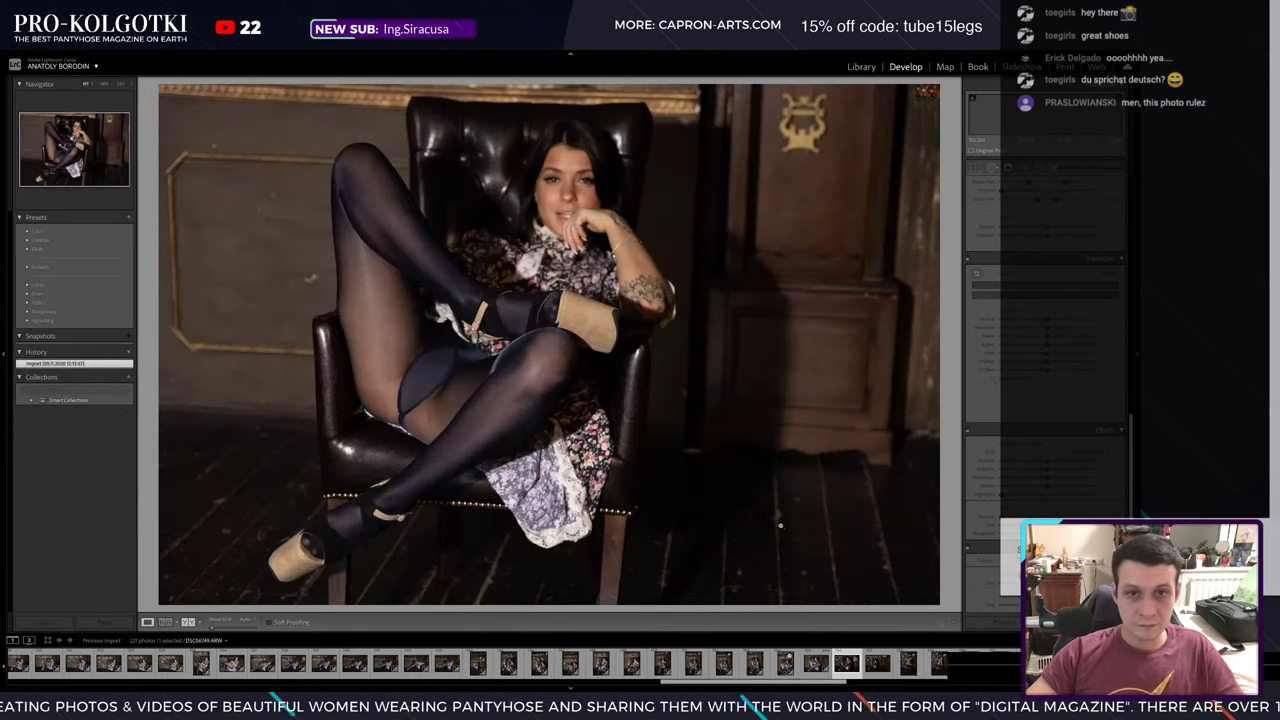
- Paste the previous portrait's settings and draw a radial filter around the lower shoe
key("ctrl+shift+v")
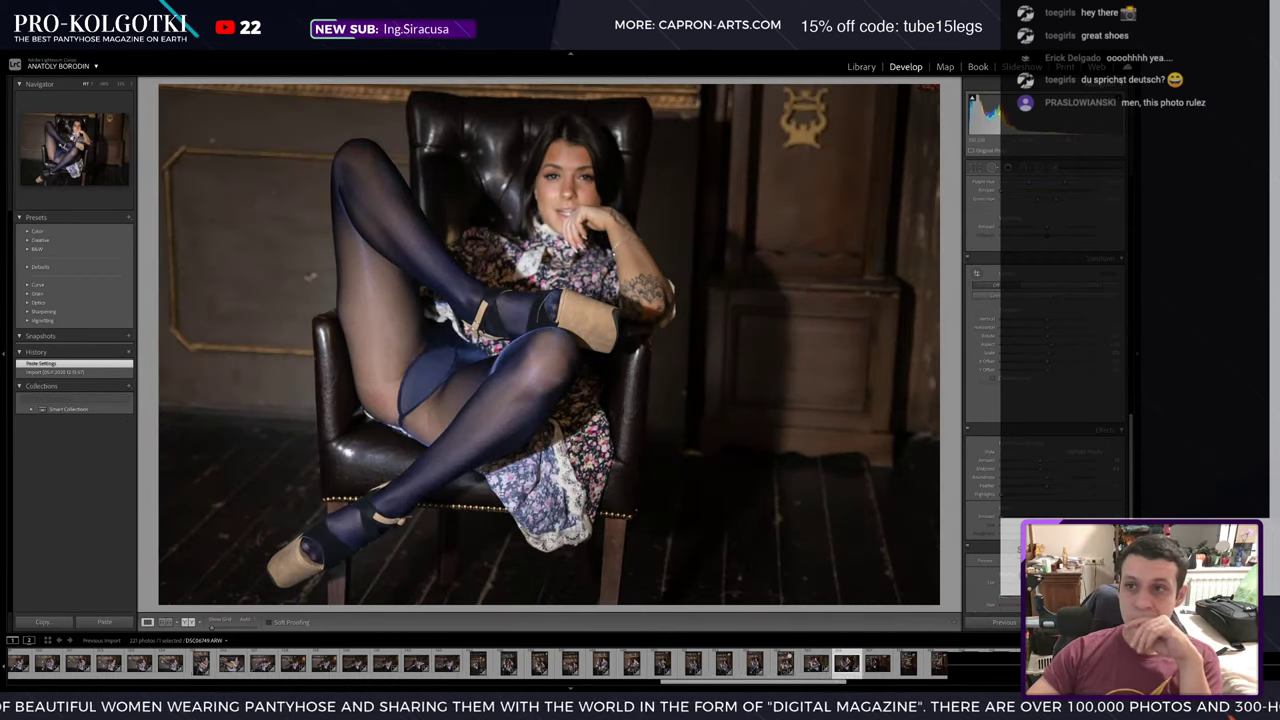
key("shift+m")
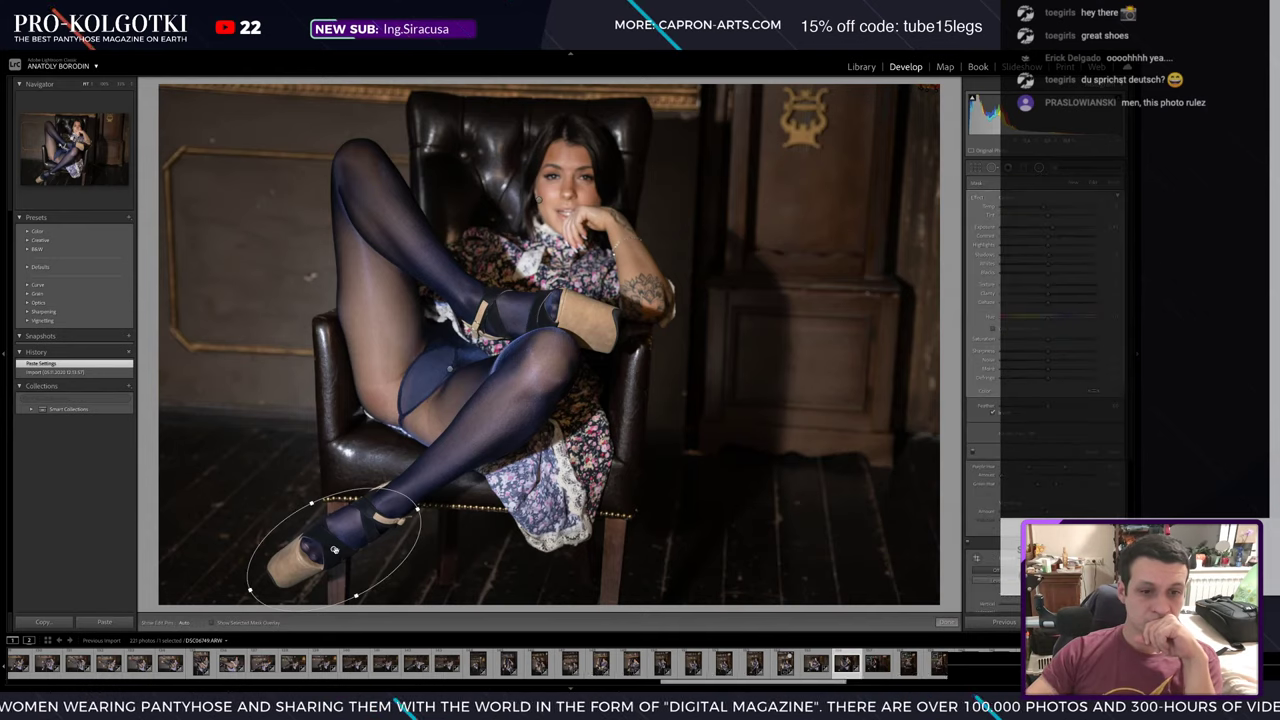
left_click_drag(346, 543, 422, 502)
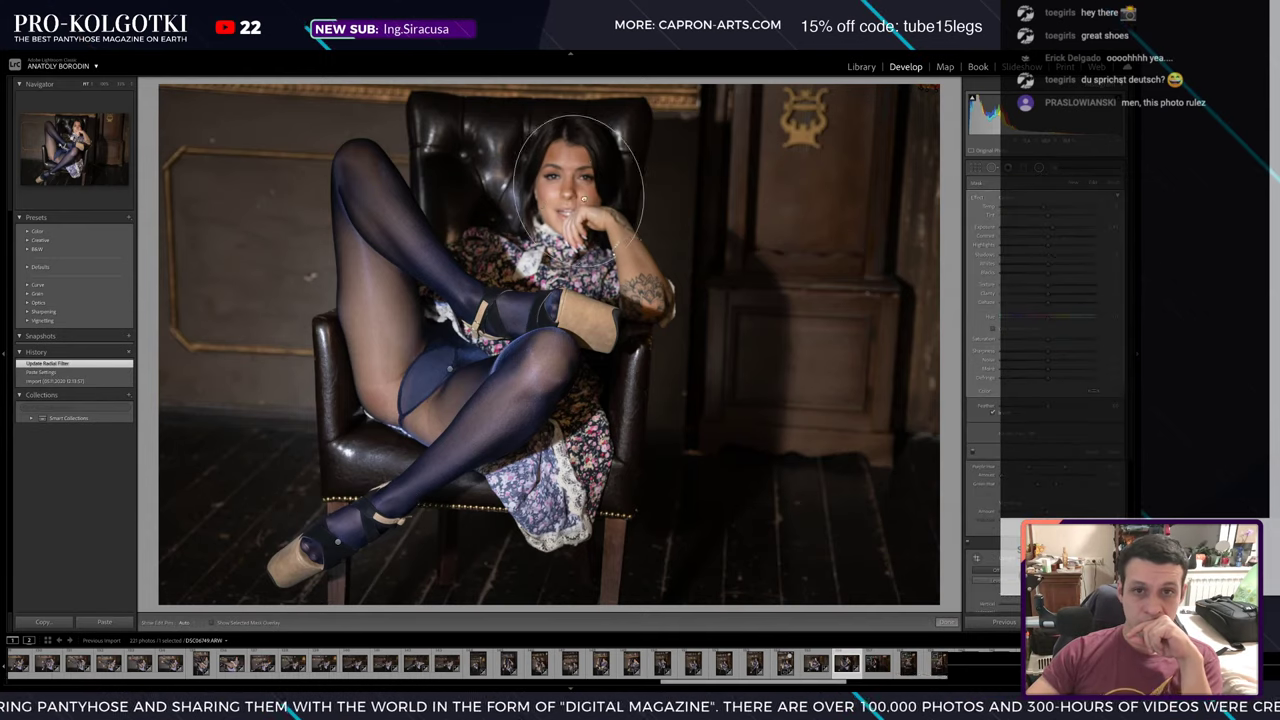
- Add a face radial filter and a large, narrowed and rotated one spanning the whole figure
left_click_drag(540, 200, 572, 192)
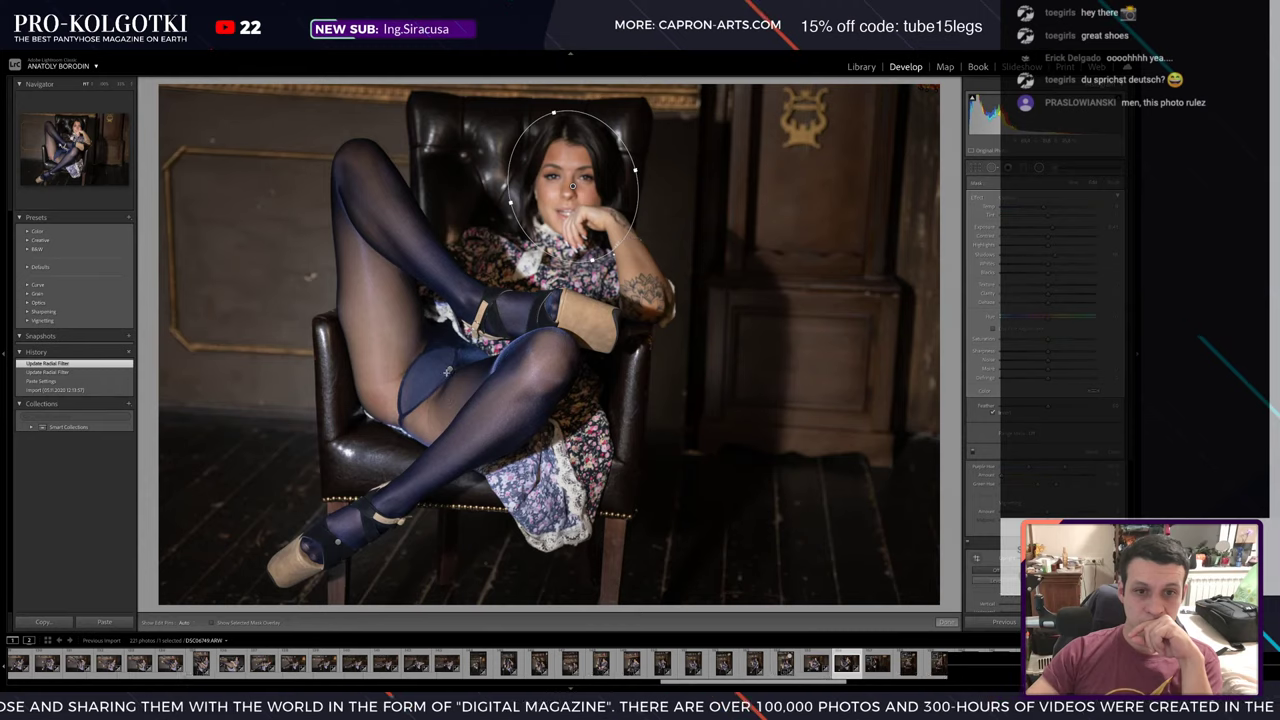
left_click_drag(447, 371, 451, 370)
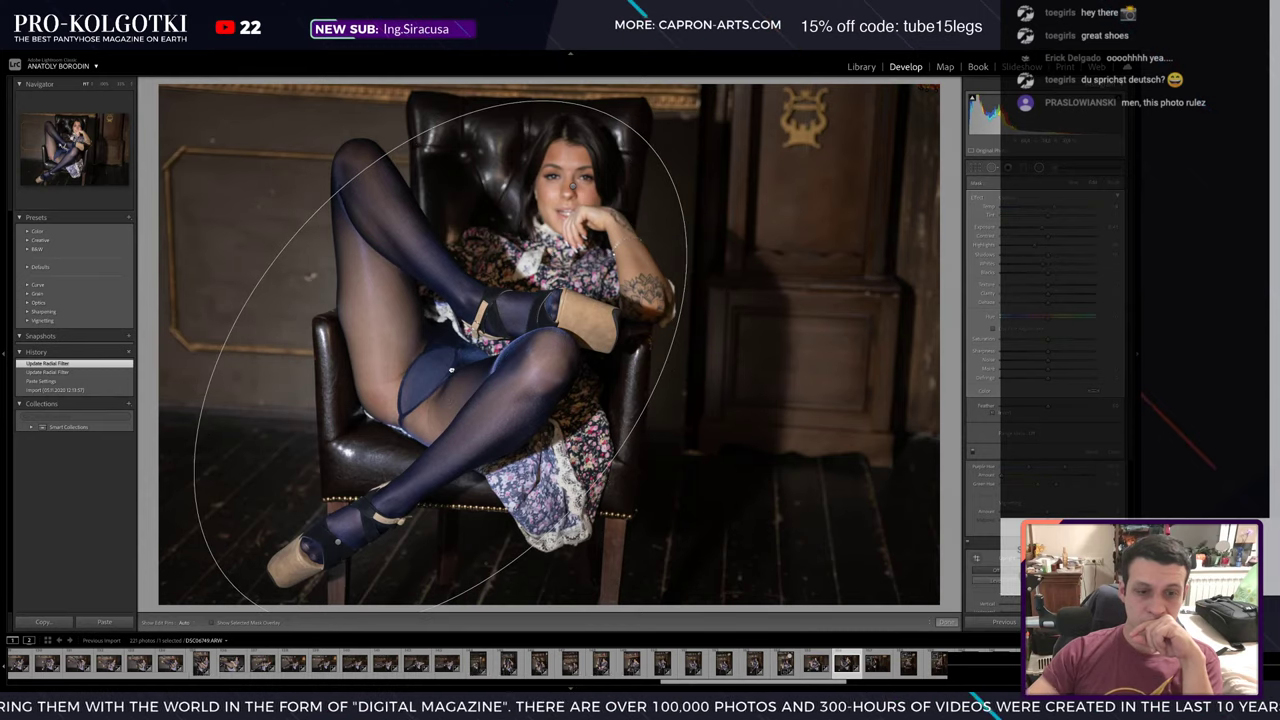
left_click_drag(451, 370, 470, 360)
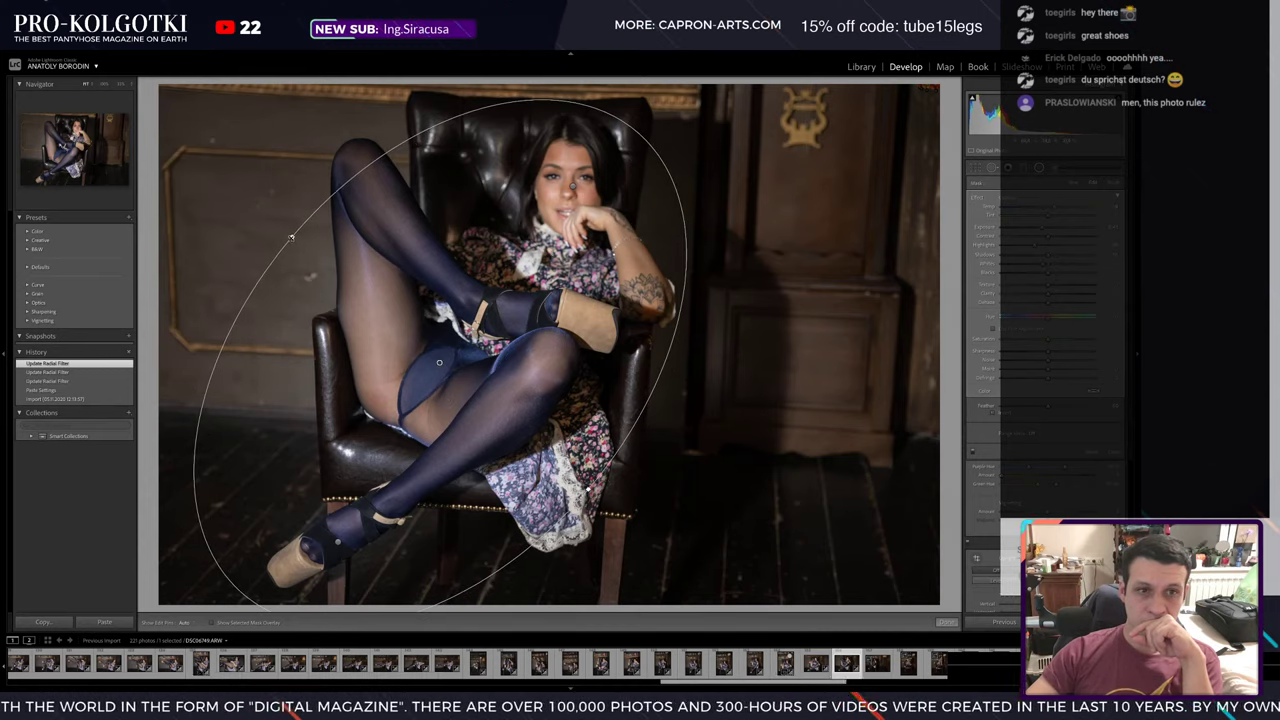
left_click_drag(686, 250, 697, 268)
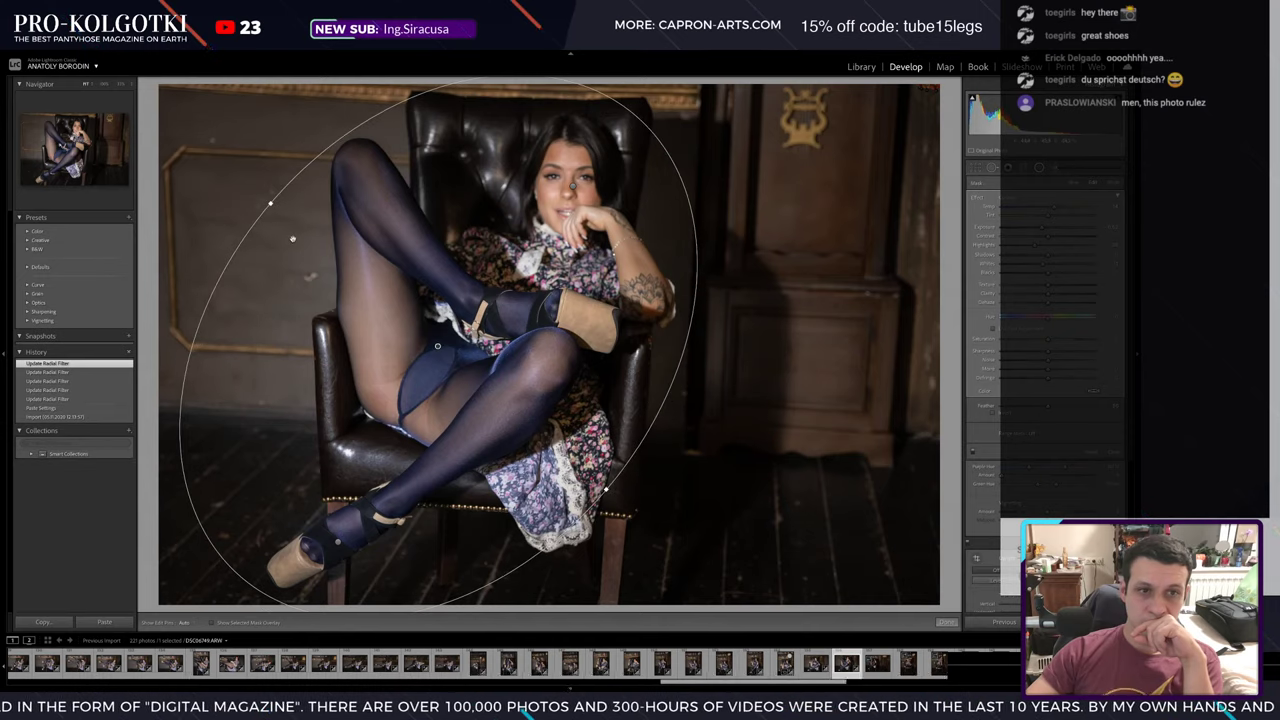
mouse_move(269, 203)
left_mouse_down()
mouse_move(292, 214)
mouse_move(235, 235)
left_mouse_up()
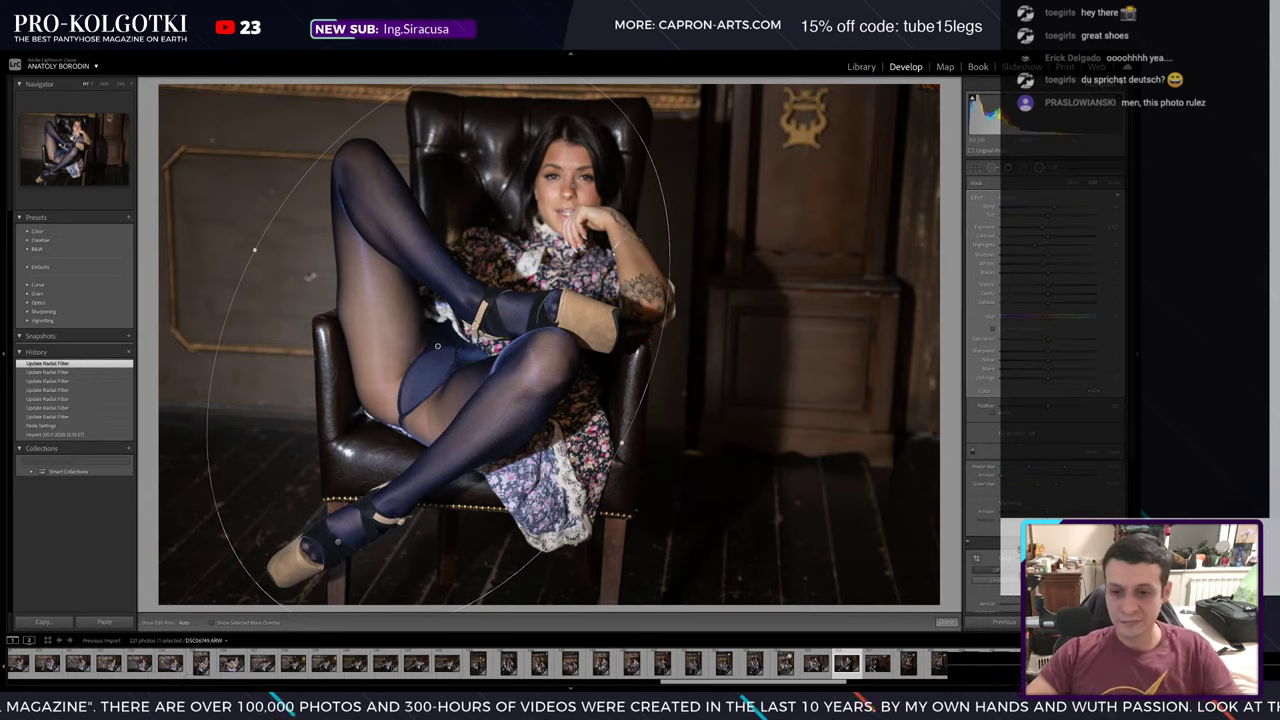
- Copy this photo's develop settings
key("ctrl+shift+c")
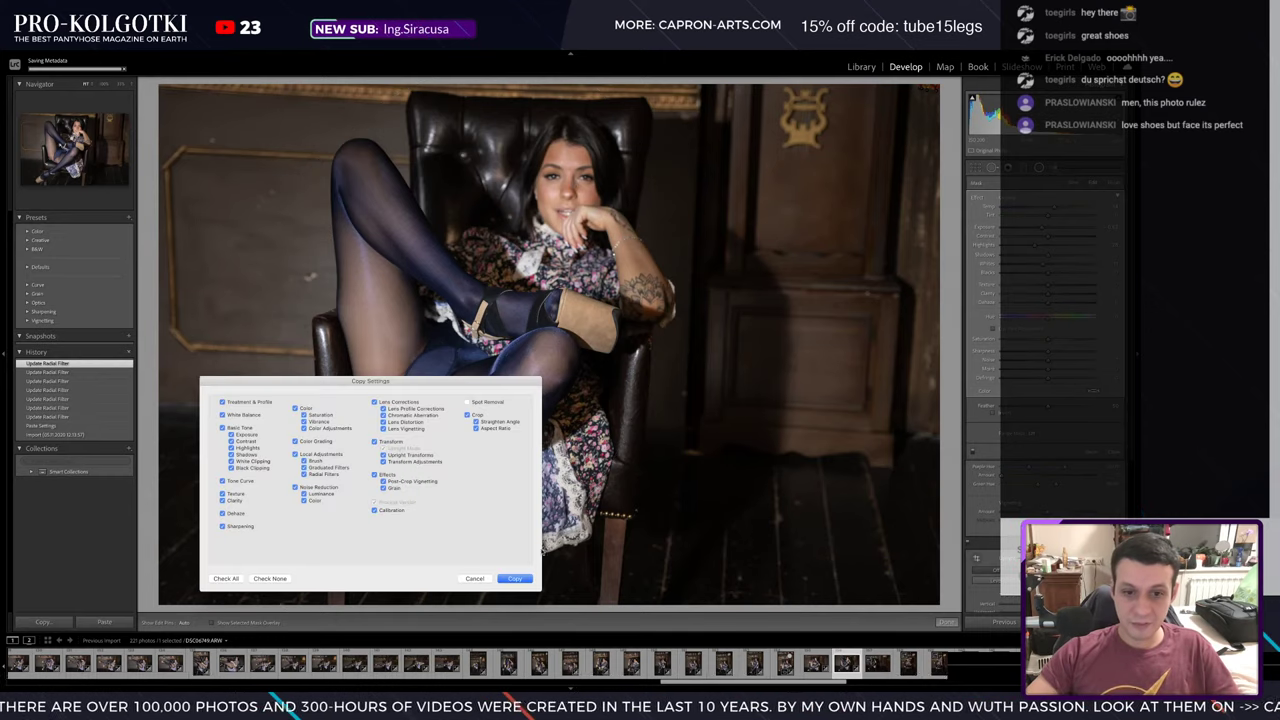
left_click(518, 580)
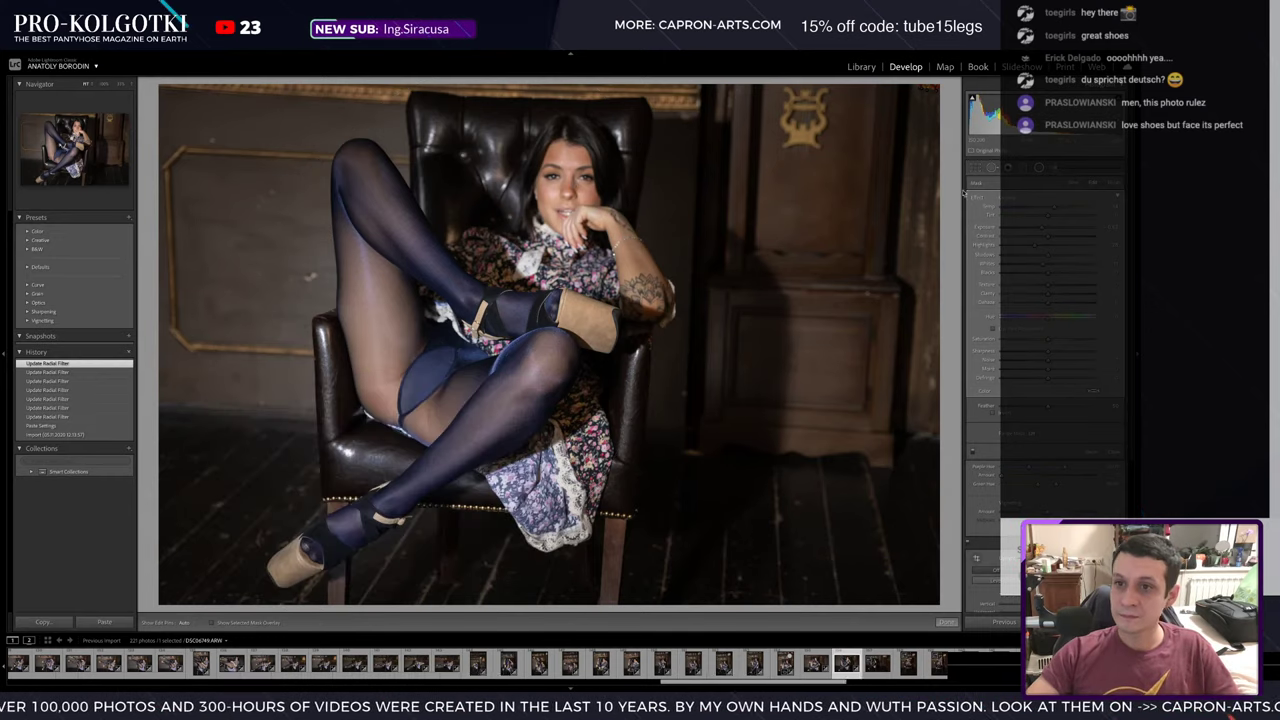
left_click(993, 168)
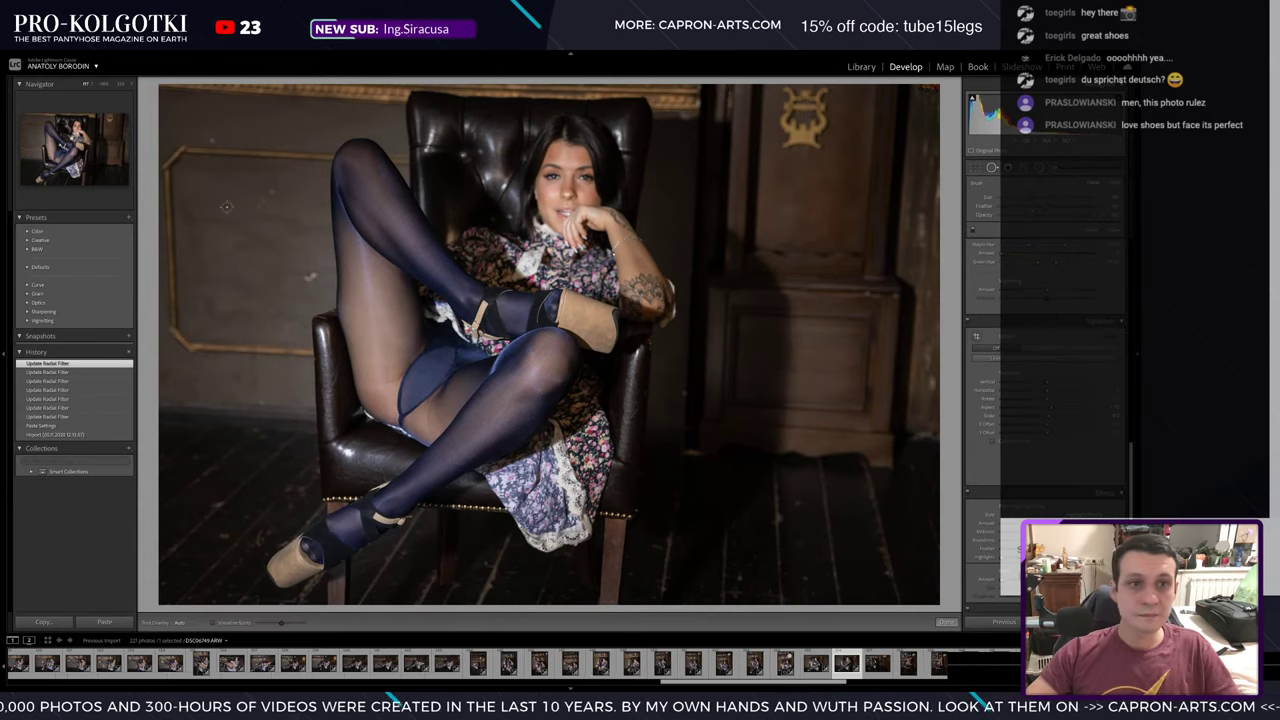
- Heal four spots on the left wall and move on to the floor-lamp shot
left_click(210, 140)
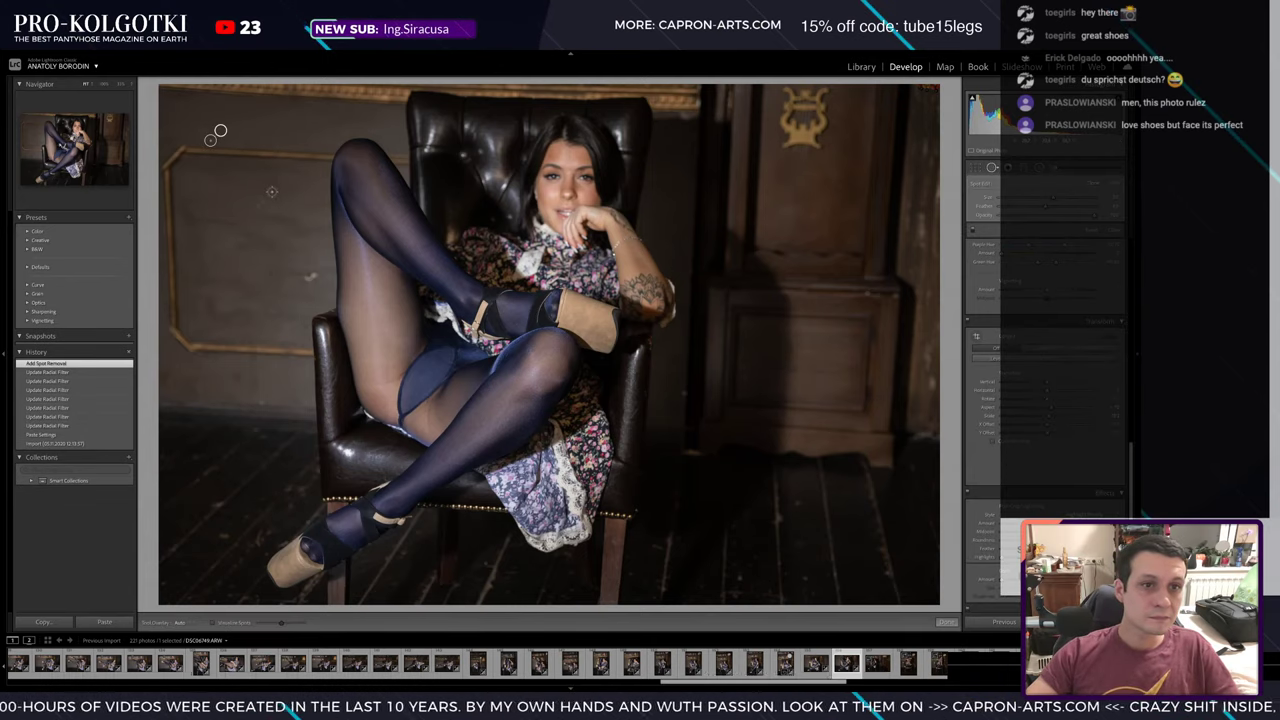
left_click(259, 188)
left_click(257, 207)
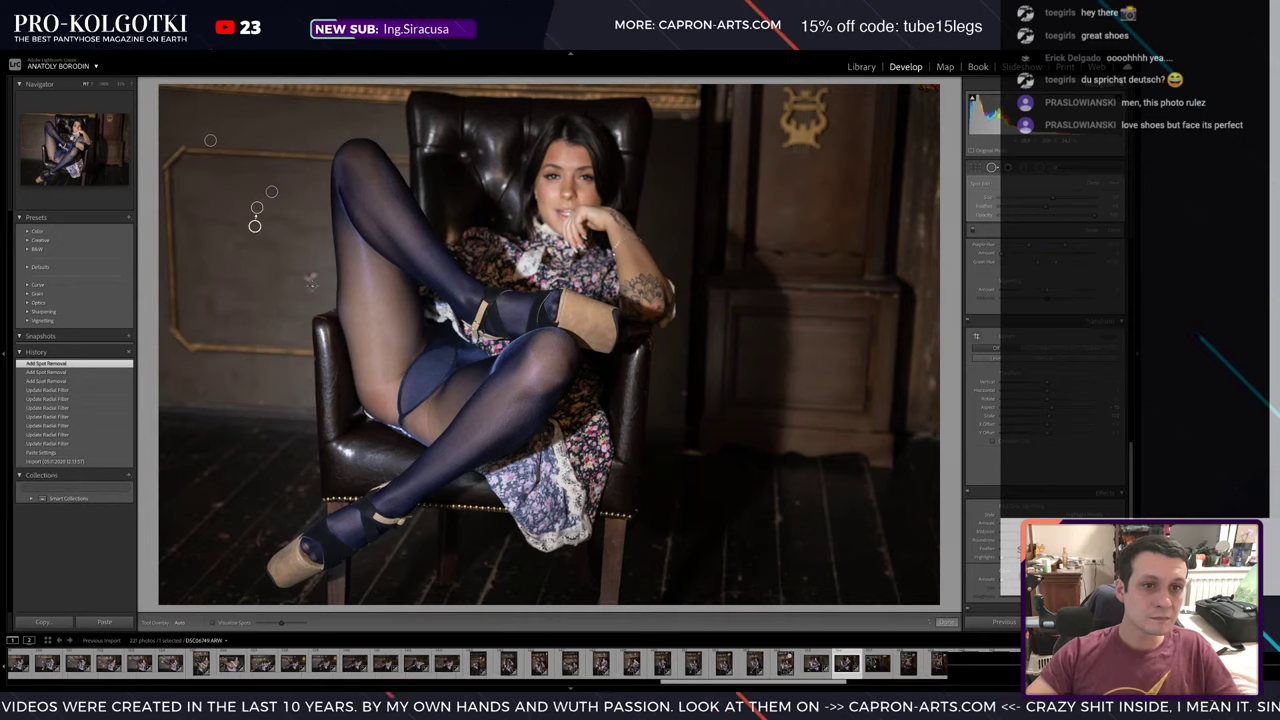
left_click(323, 292)
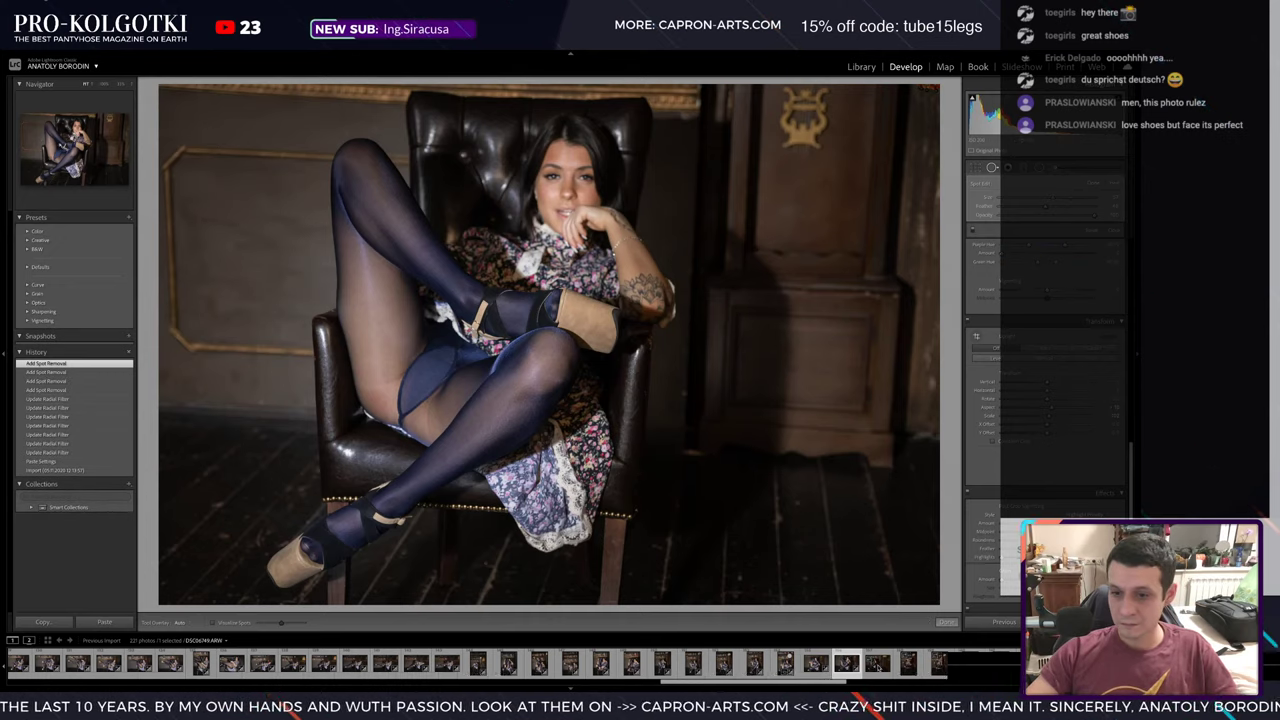
left_click(876, 664)
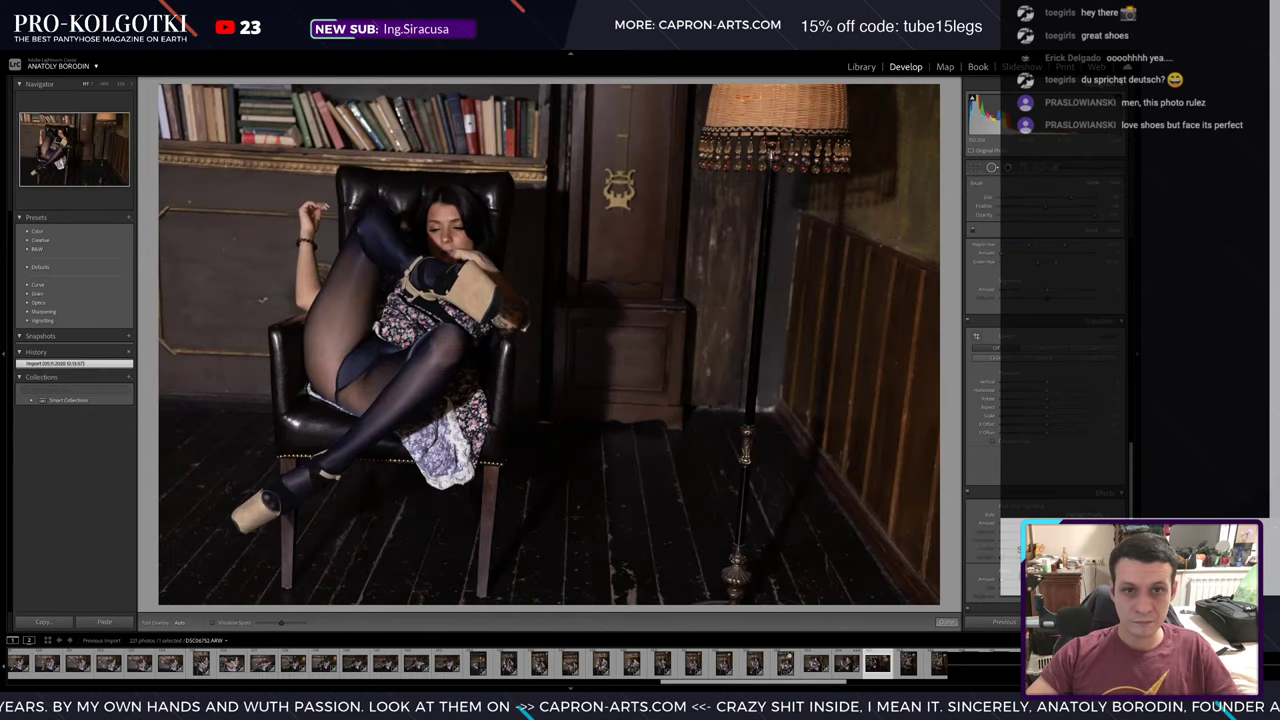
- Paste the previous photo's settings and heal three small spots on the left wall
key("ctrl+shift+v")
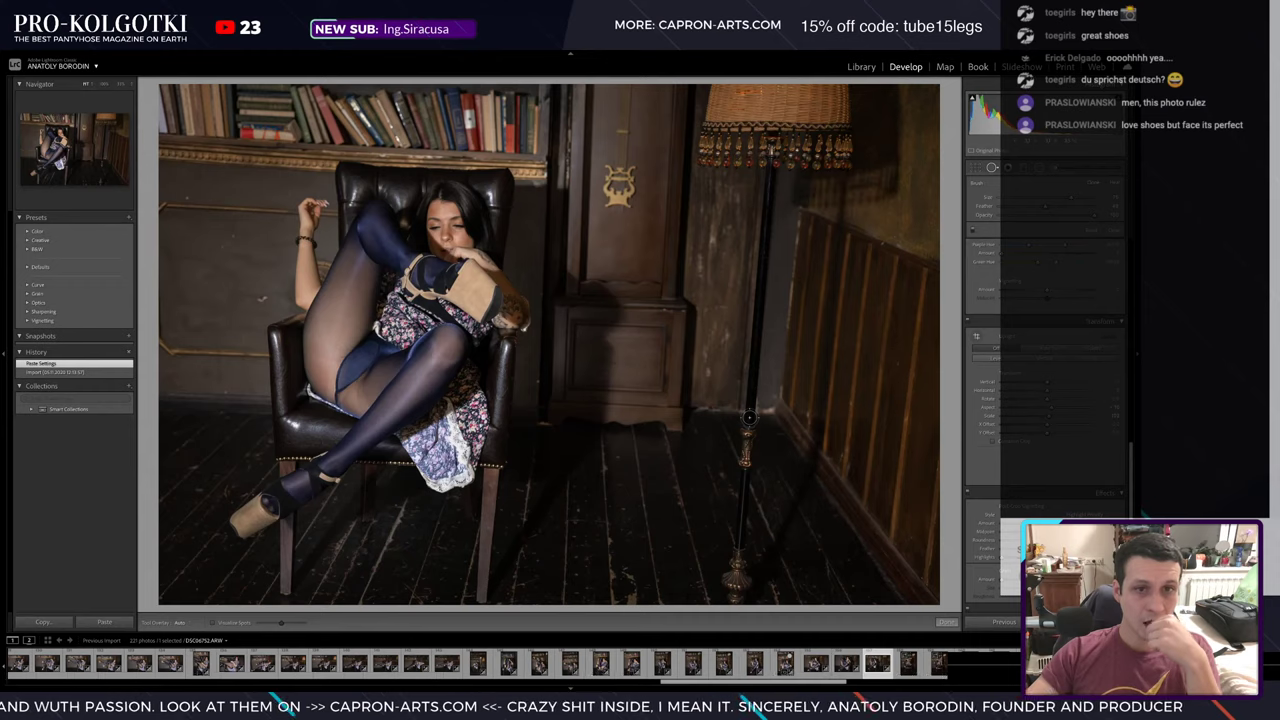
left_click(182, 196)
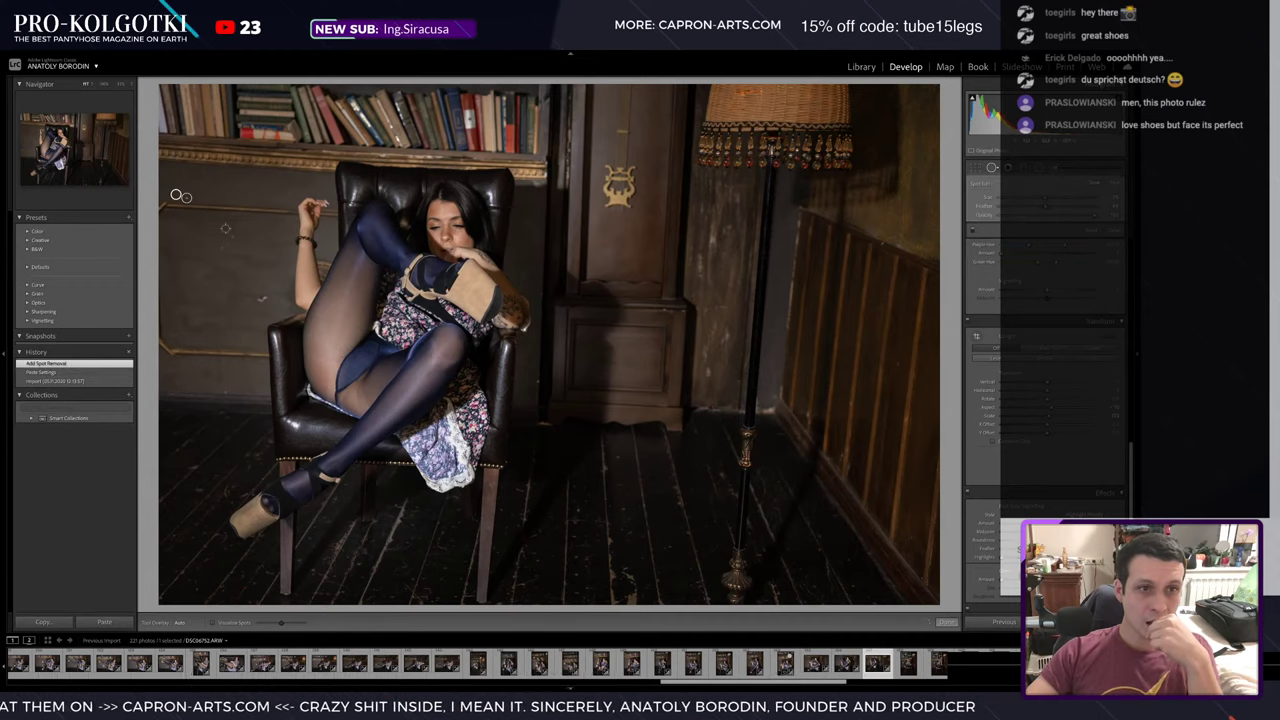
left_click(233, 236)
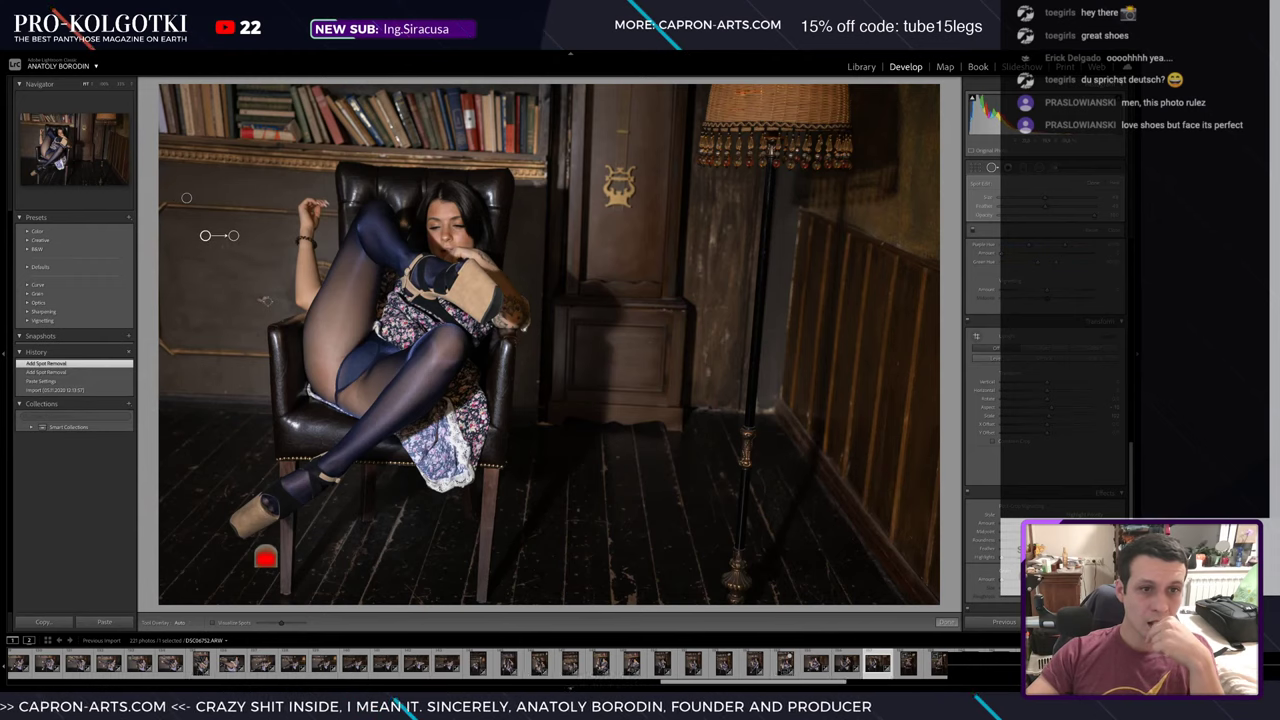
left_click(265, 300)
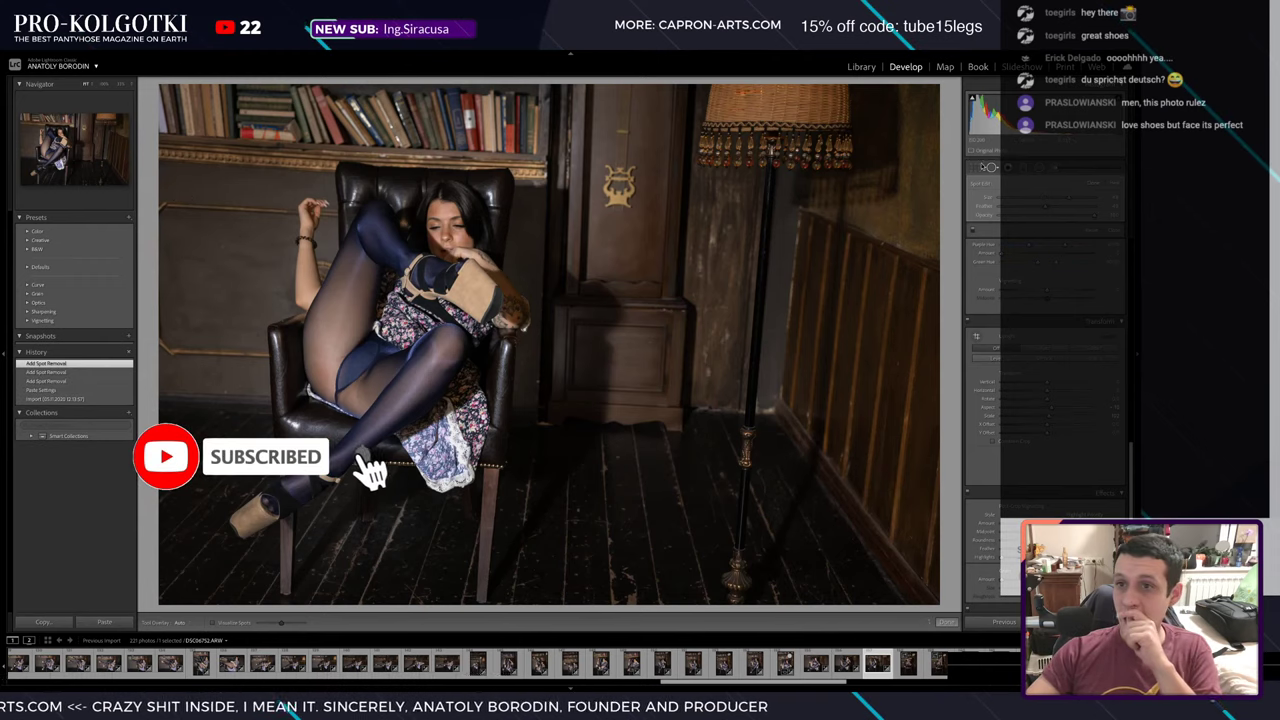
- Draw a large radial filter, then fit a small radial filter tightly around the woman's face
key("k")
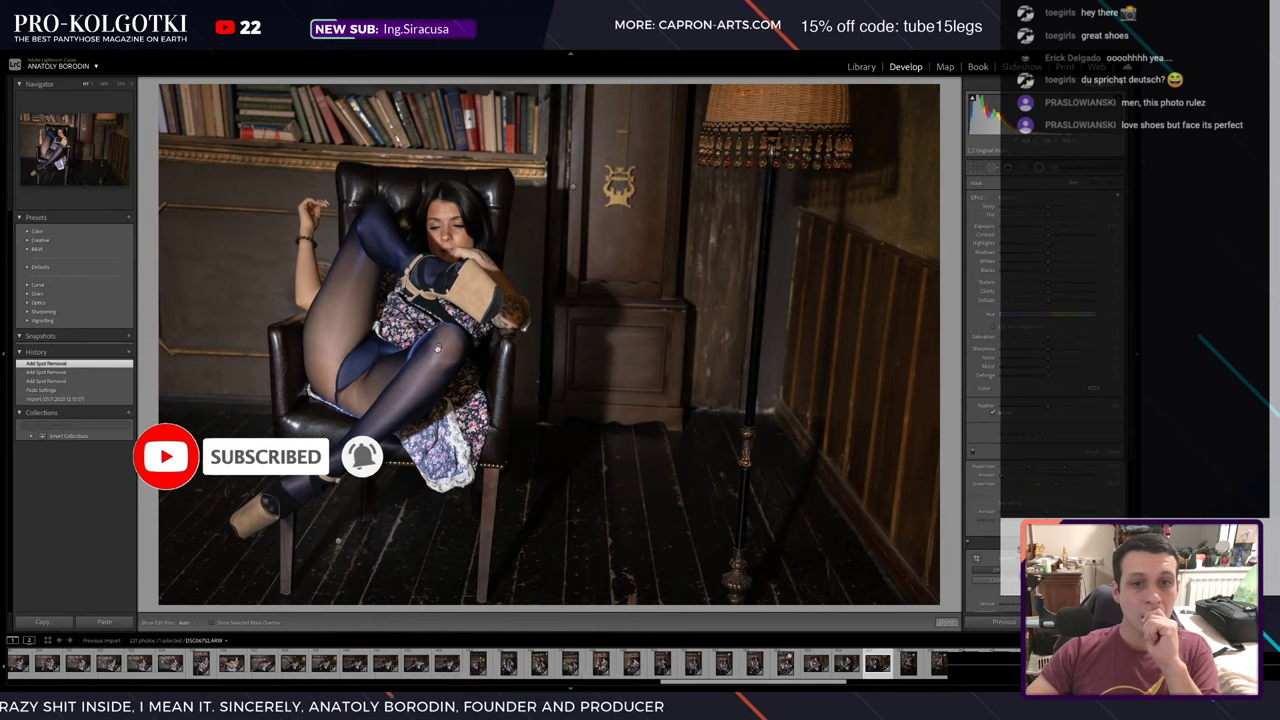
key("shift+m")
left_click_drag(392, 345, 625, 605)
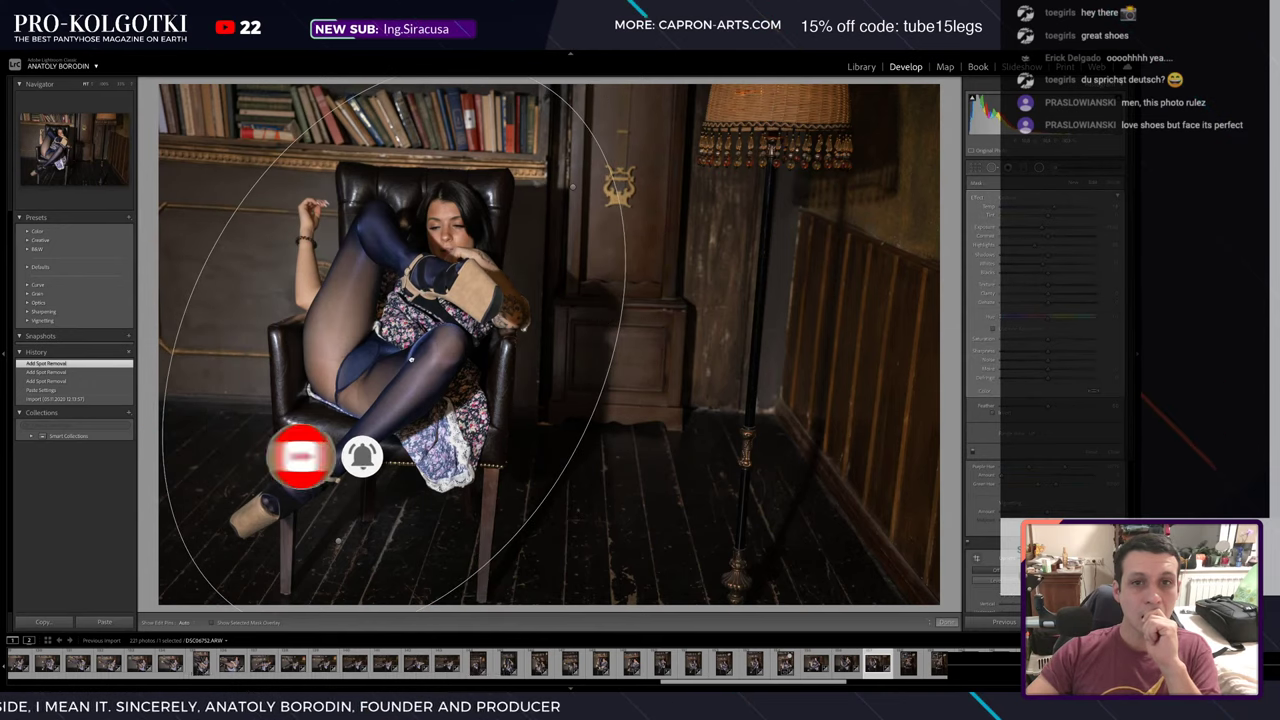
left_click_drag(573, 187, 634, 258)
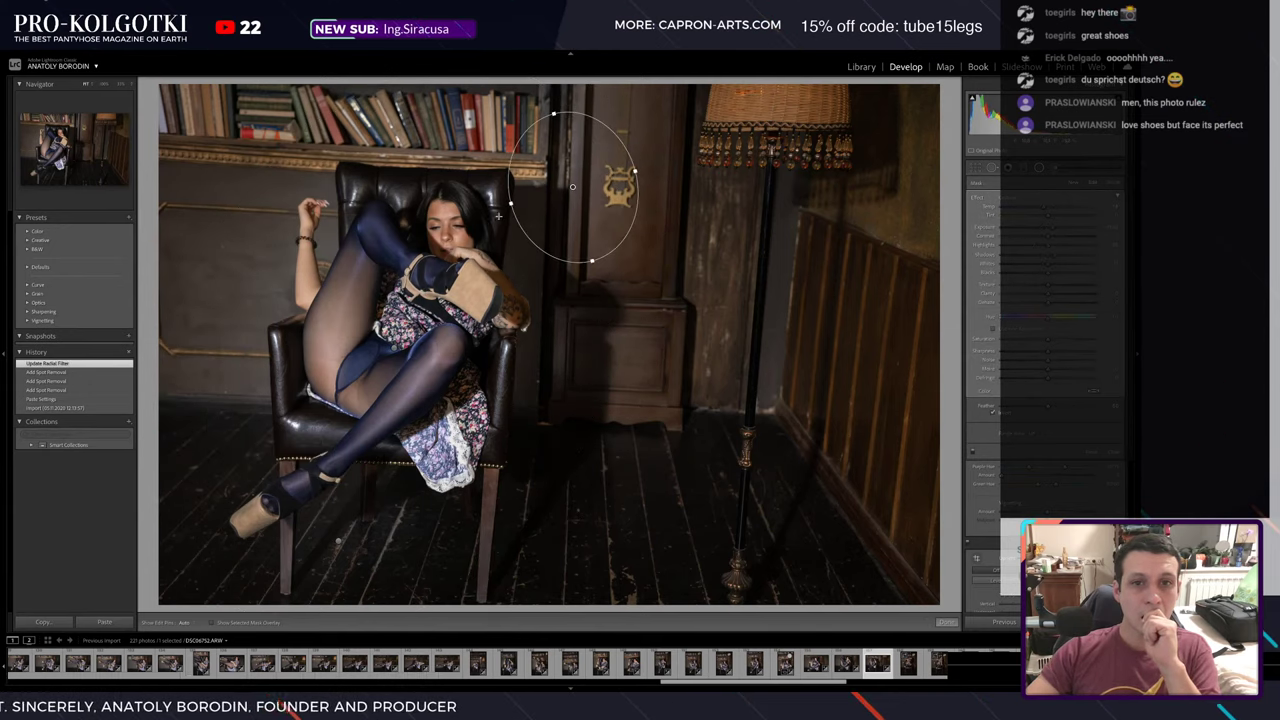
left_click_drag(584, 192, 479, 219)
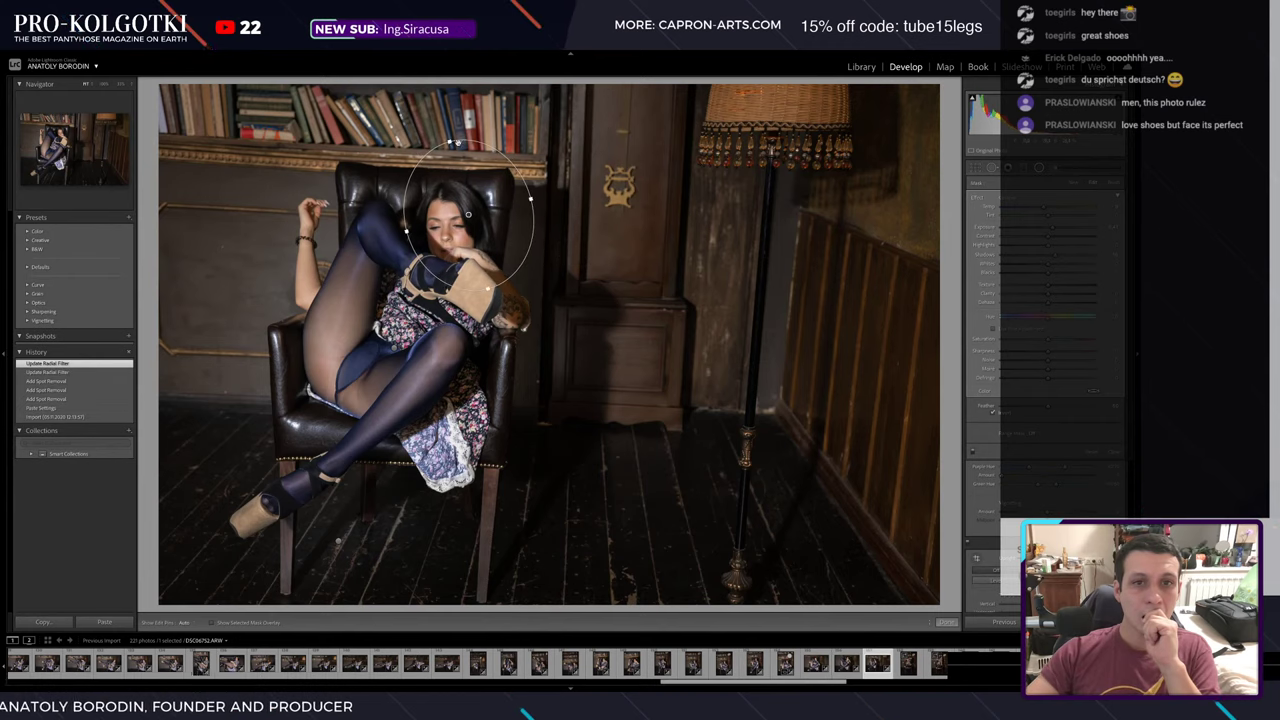
left_click_drag(445, 143, 450, 162)
left_click_drag(468, 210, 462, 206)
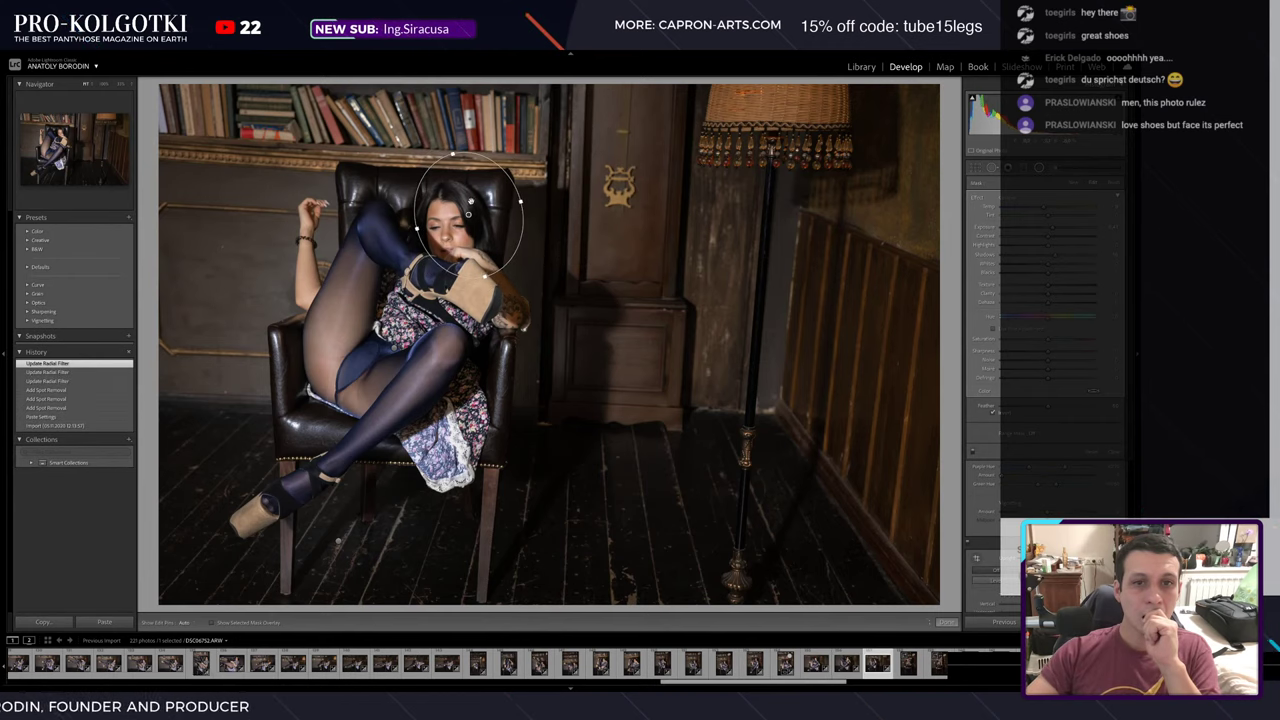
- Add a tilted filter around her shoe and a large tilted one covering chair and figure
left_click_drag(337, 537, 430, 590)
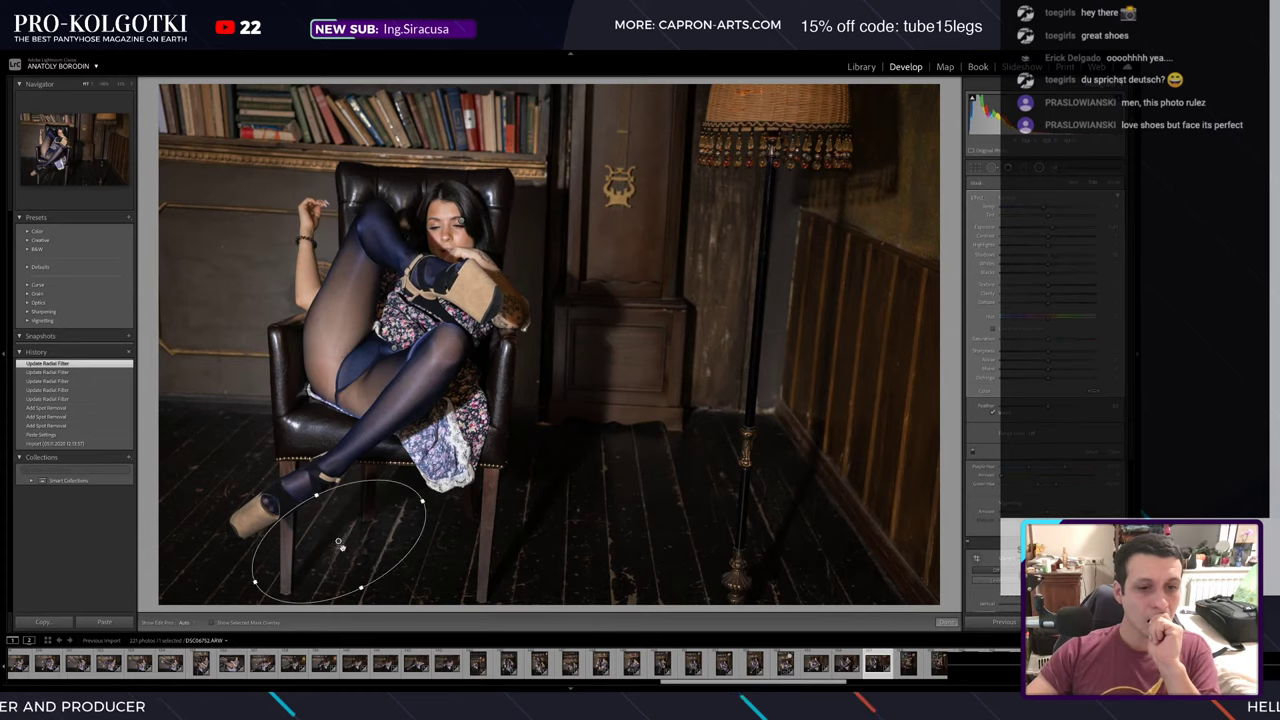
left_click_drag(343, 543, 308, 500)
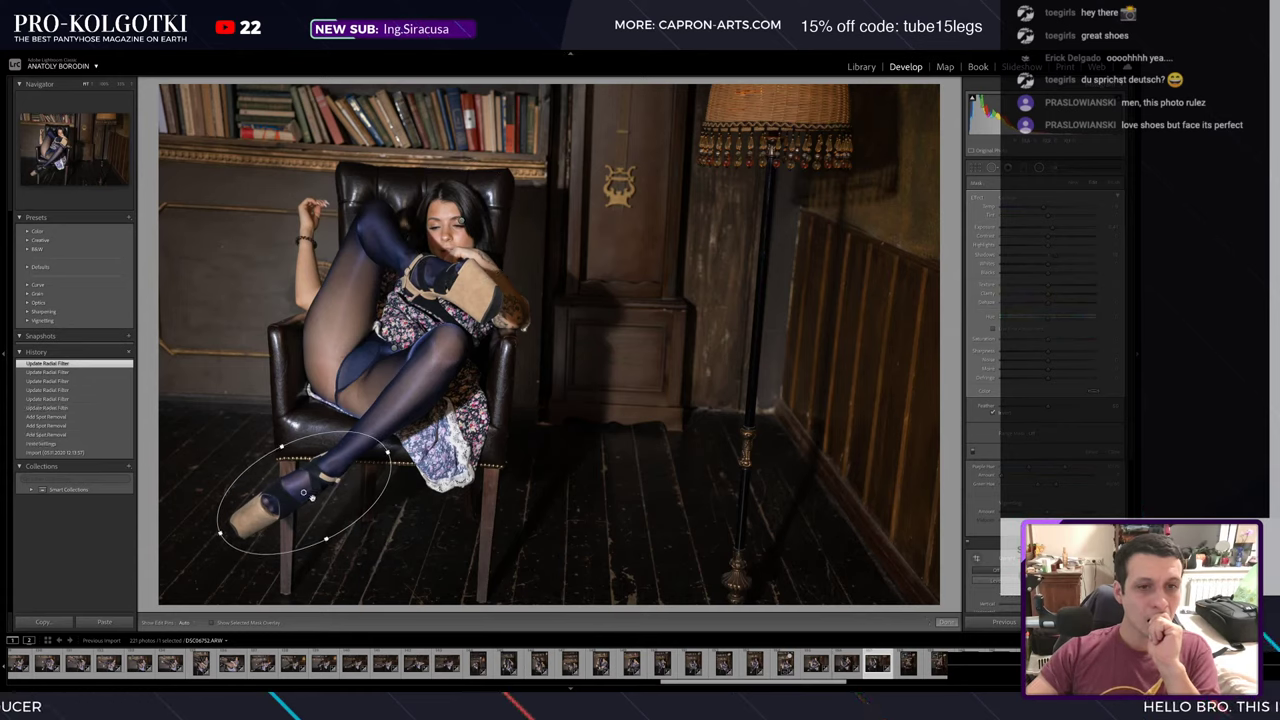
left_click_drag(396, 358, 578, 444)
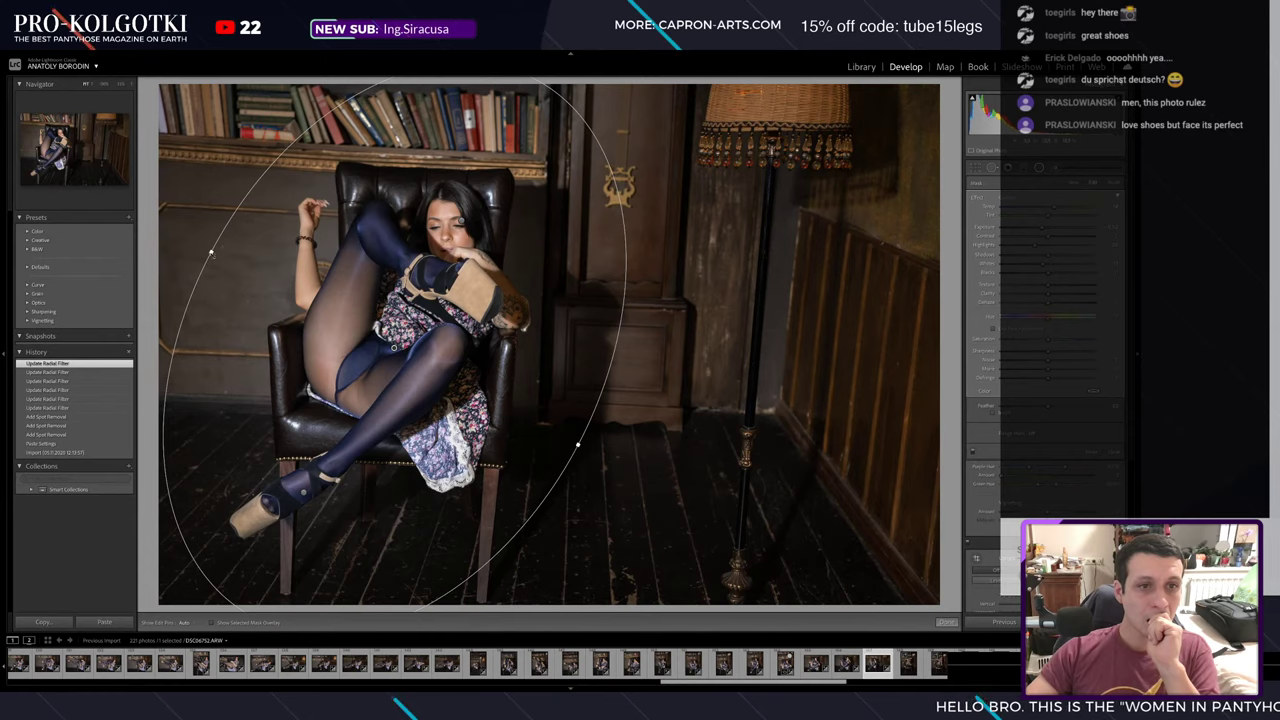
mouse_move(211, 253)
left_mouse_down()
mouse_move(190, 300)
mouse_move(213, 282)
left_mouse_up()
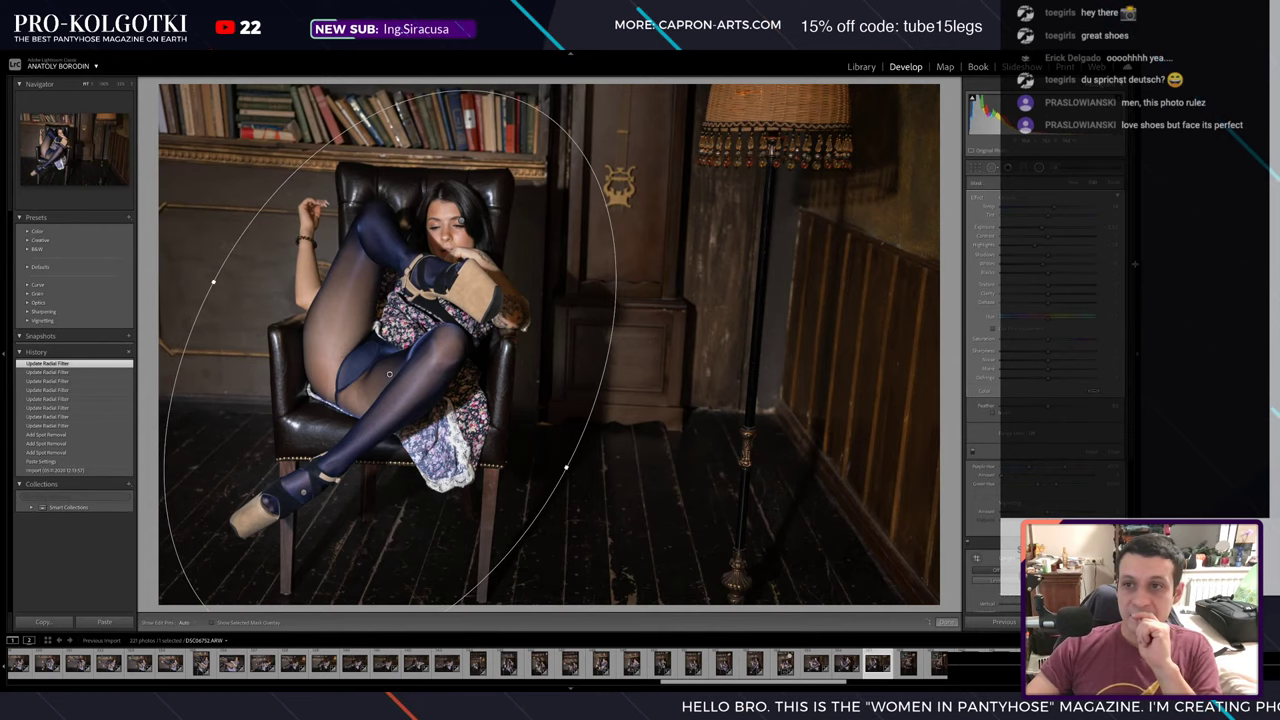
key("h")
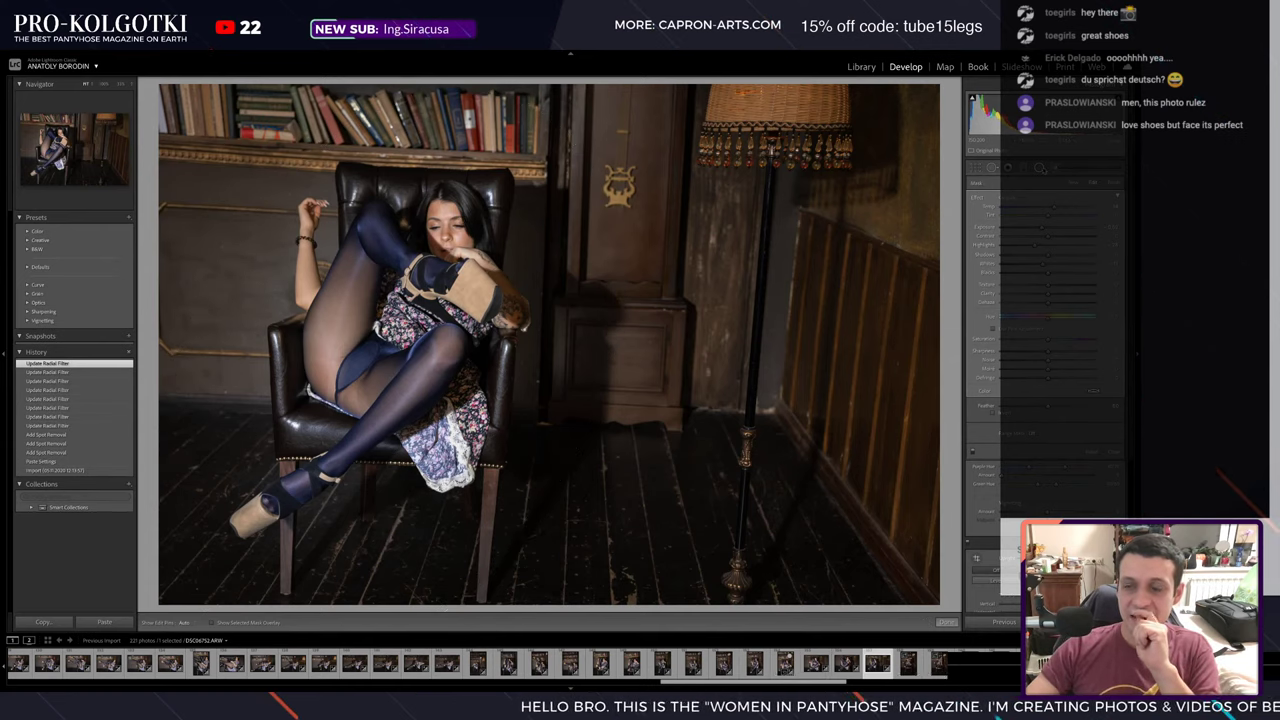
key("shift+m")
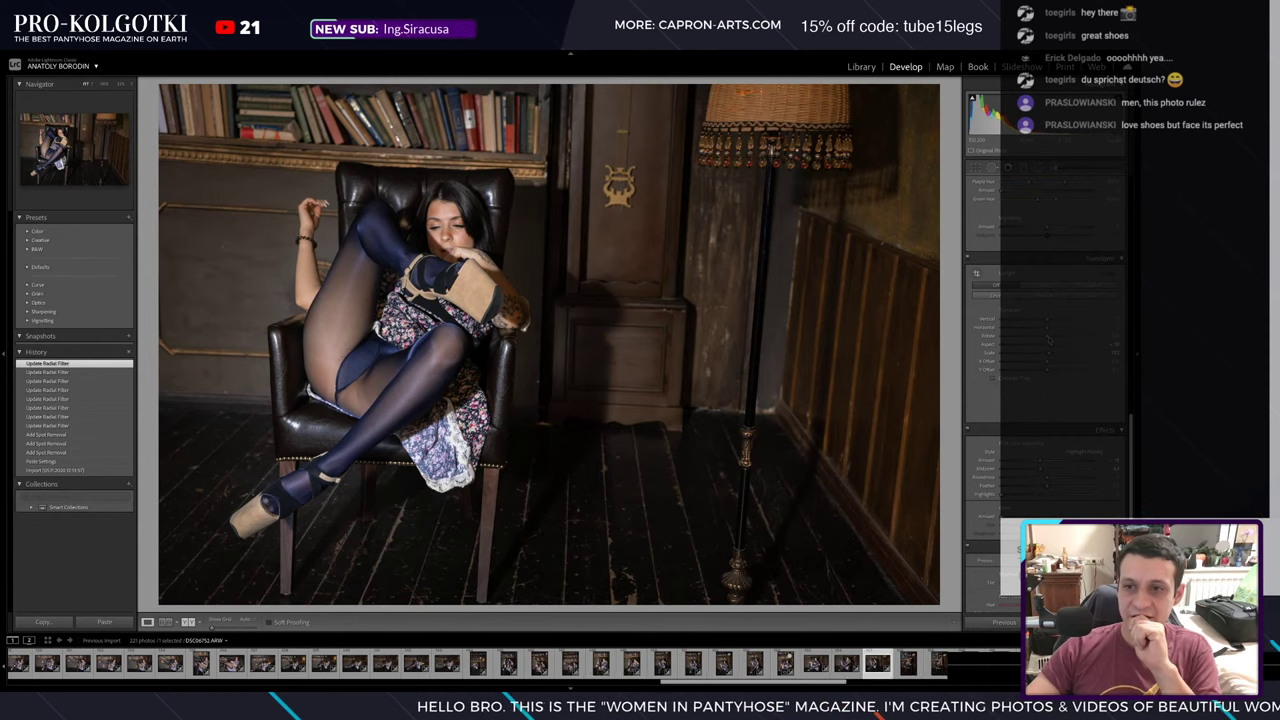
- Straighten the floor-lamp shot with Transform rotate, Y offset and scale, checking Before/After
left_click_drag(1048, 341, 1040, 339)
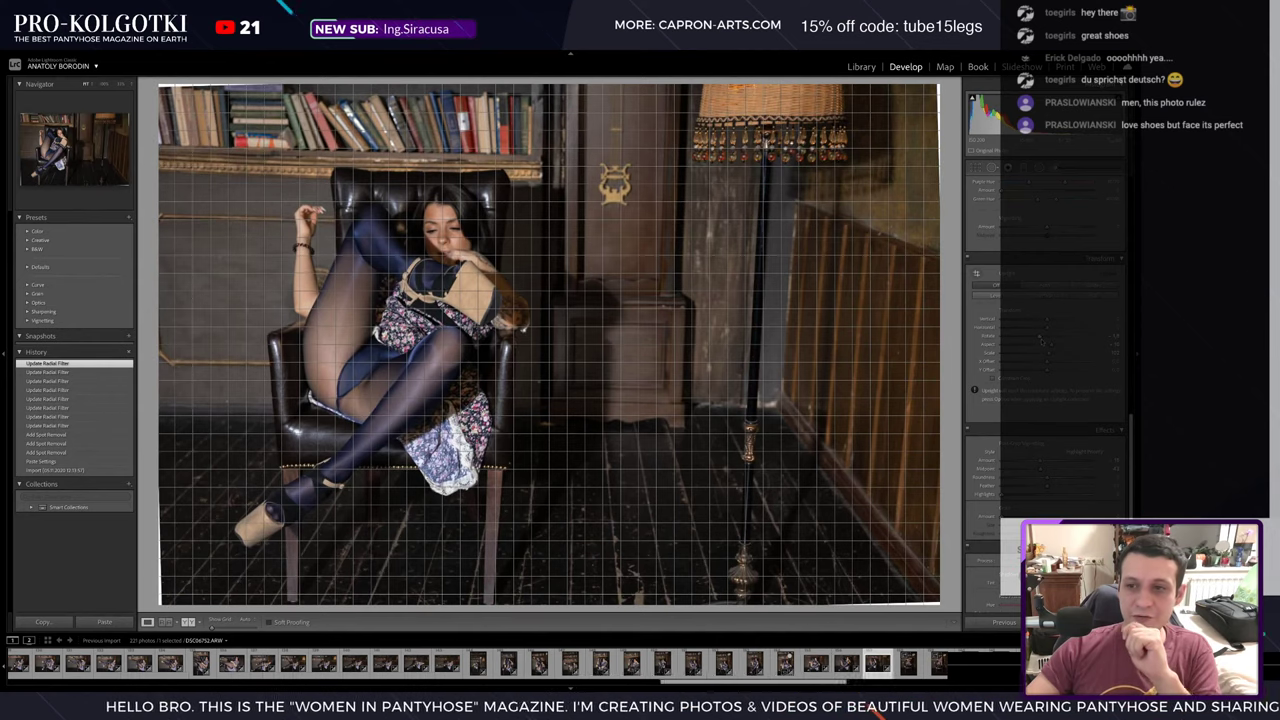
left_click_drag(1040, 339, 1040, 339)
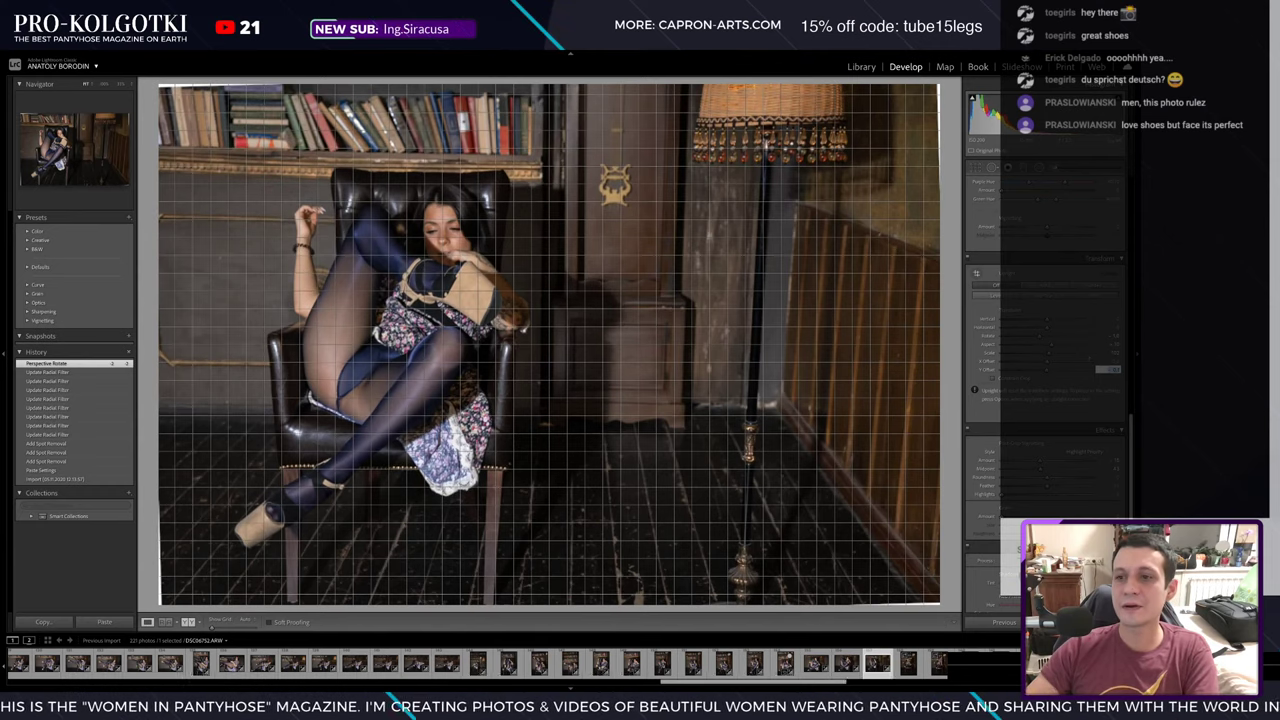
key("Return")
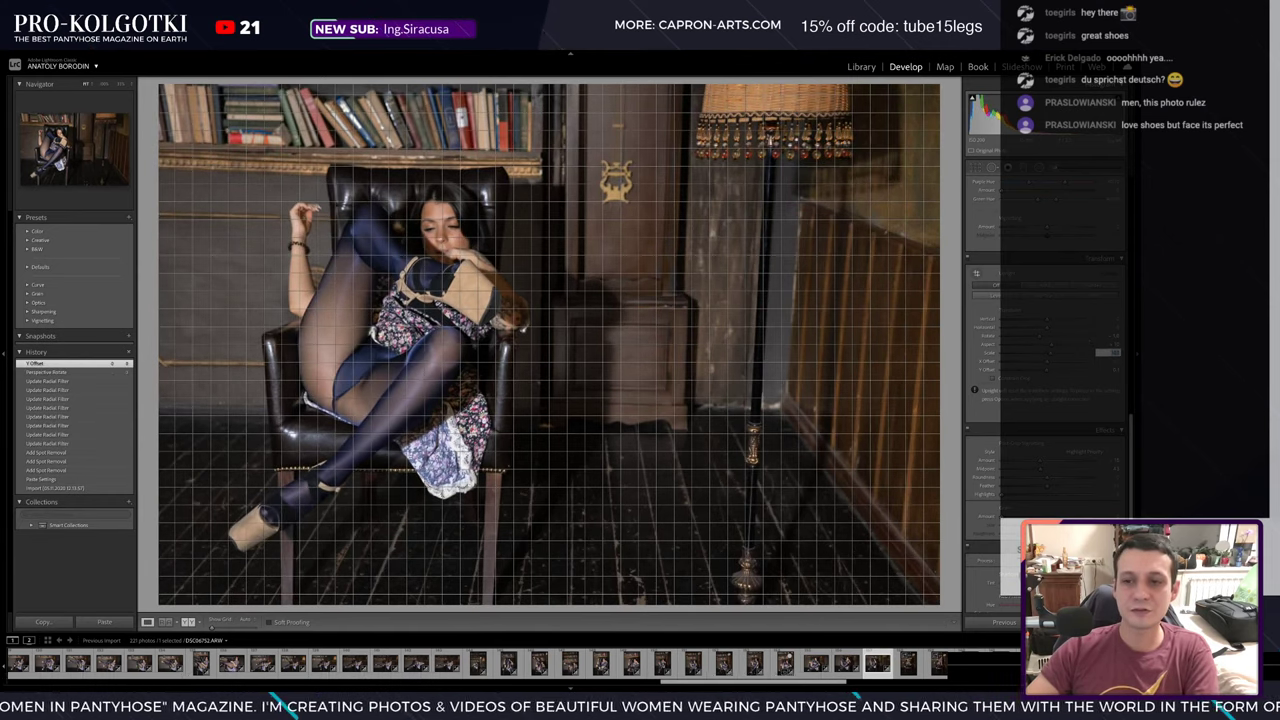
key("Return")
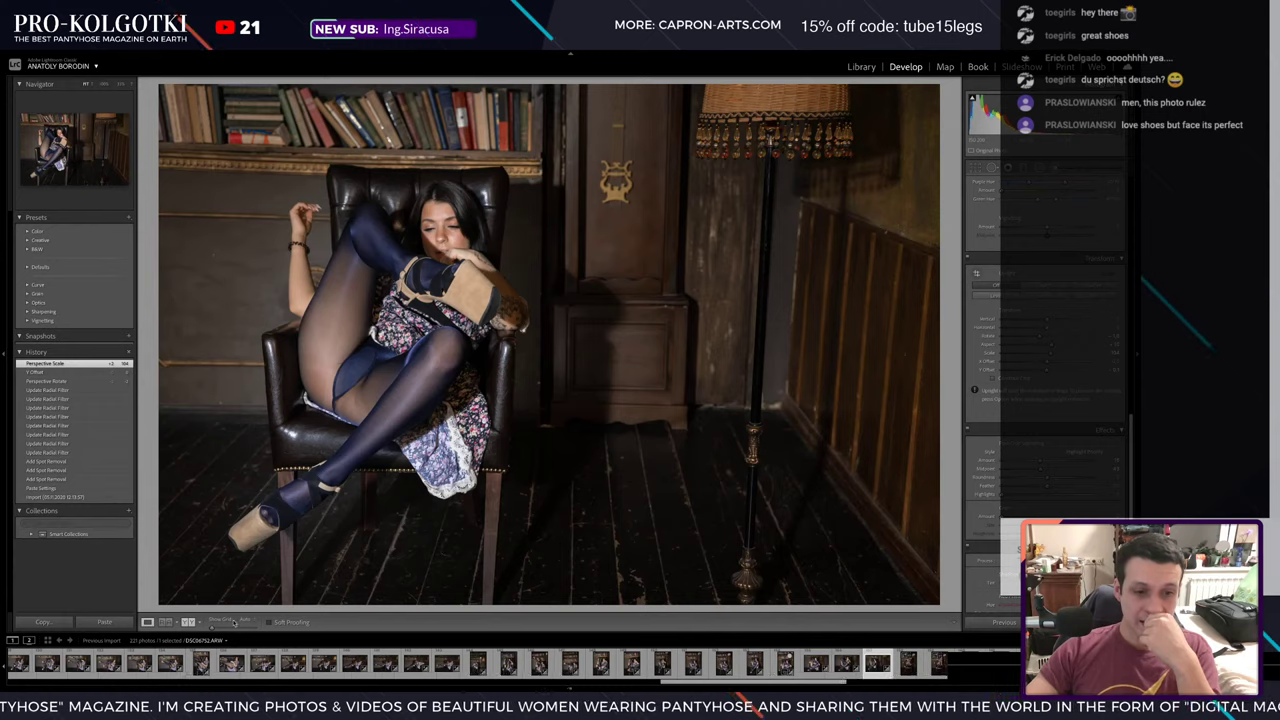
left_click(187, 622)
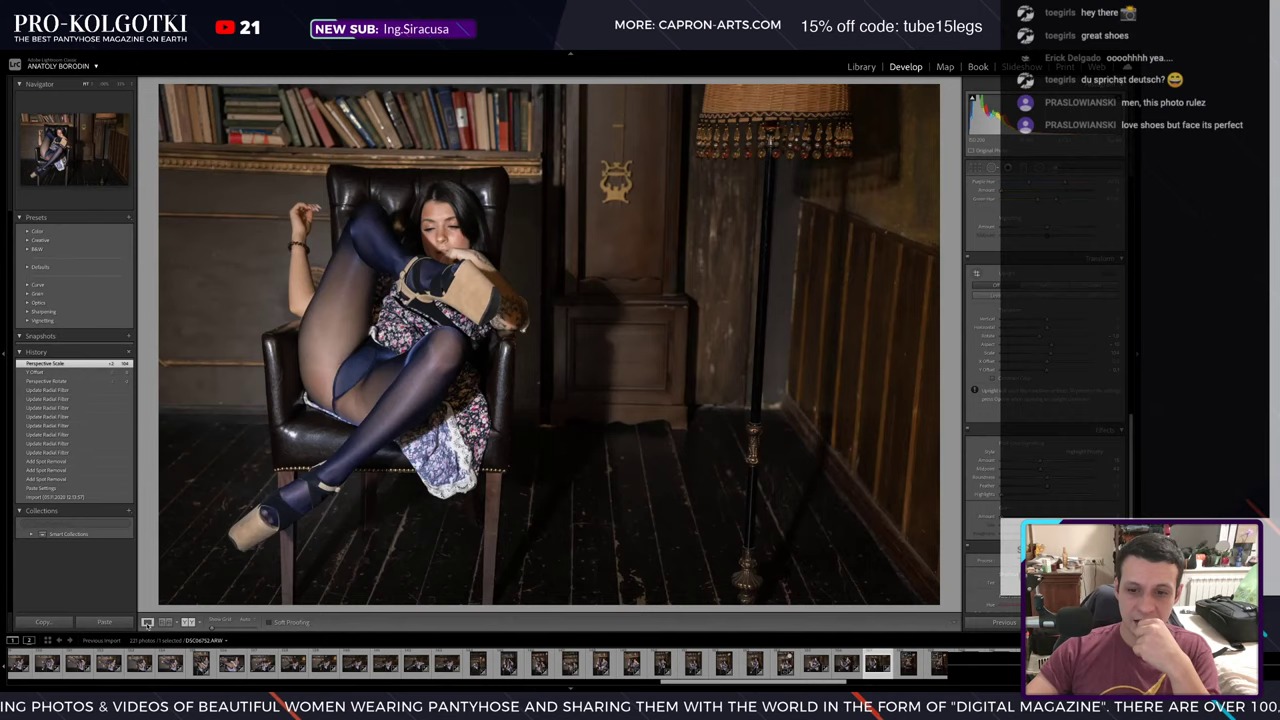
left_click(148, 622)
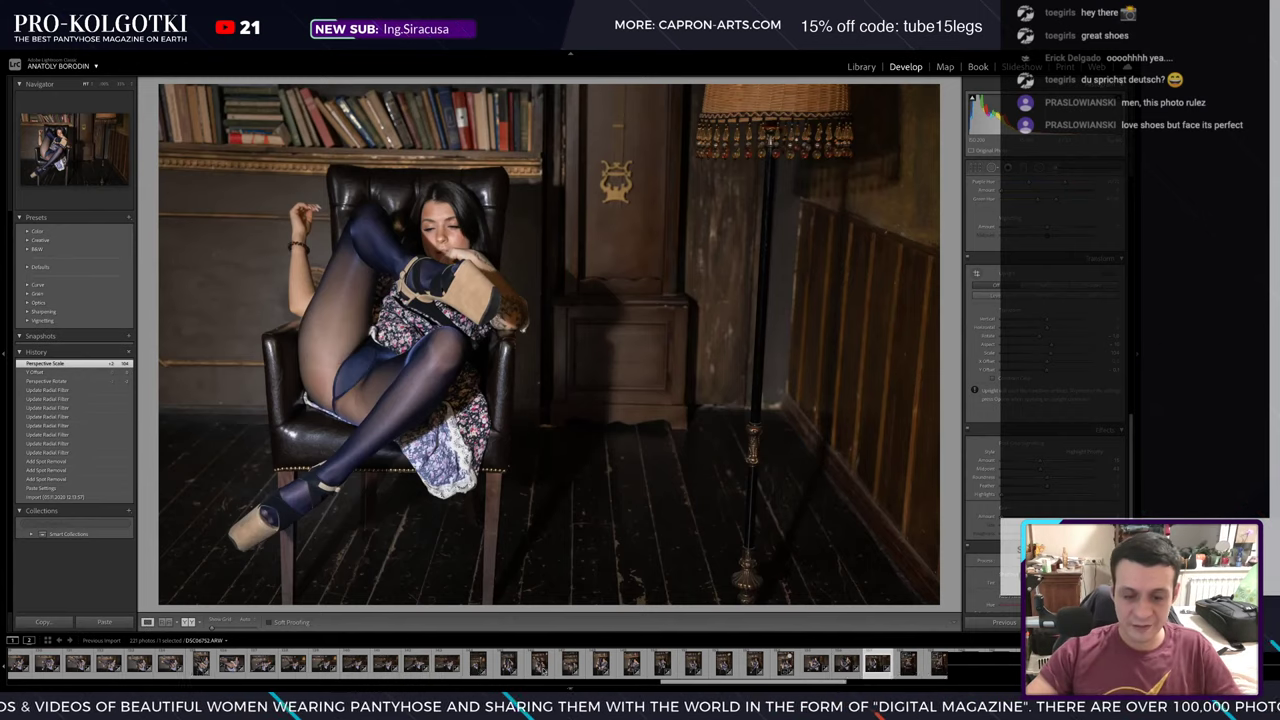
- Copy the seated shot's develop settings, then bring up the kneeling-on-chair shot
left_click(908, 664)
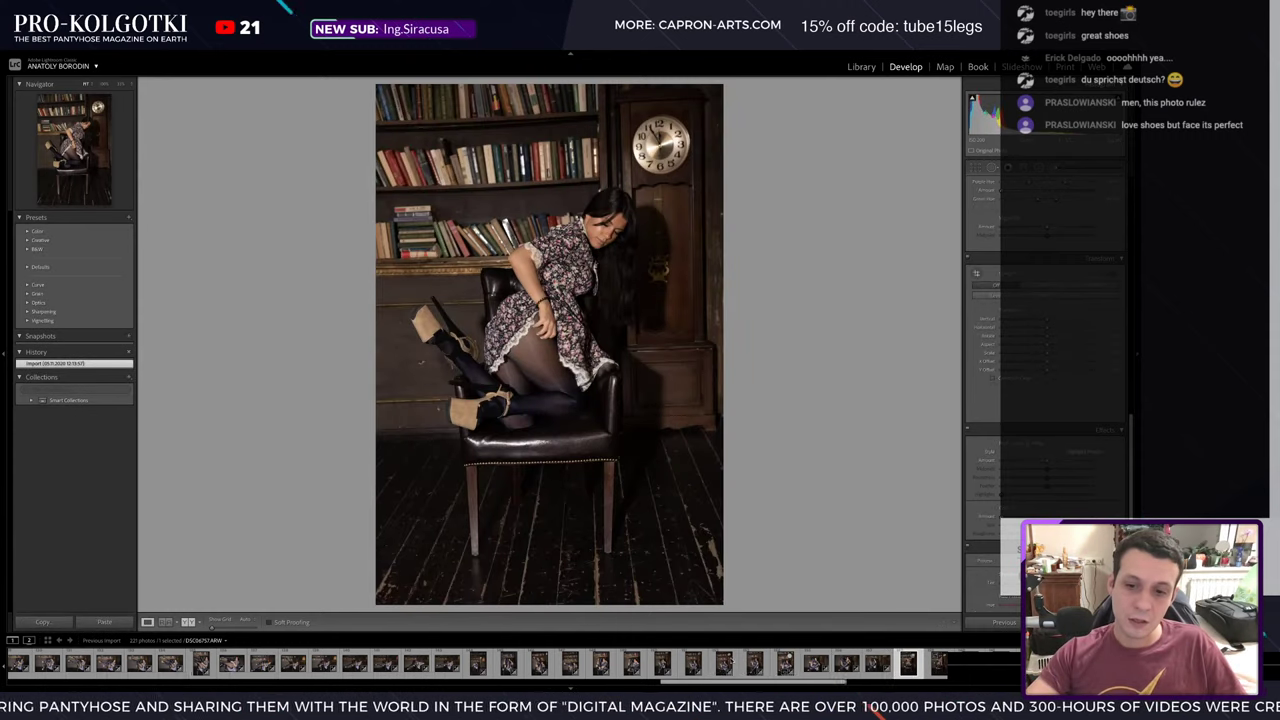
left_click(724, 664)
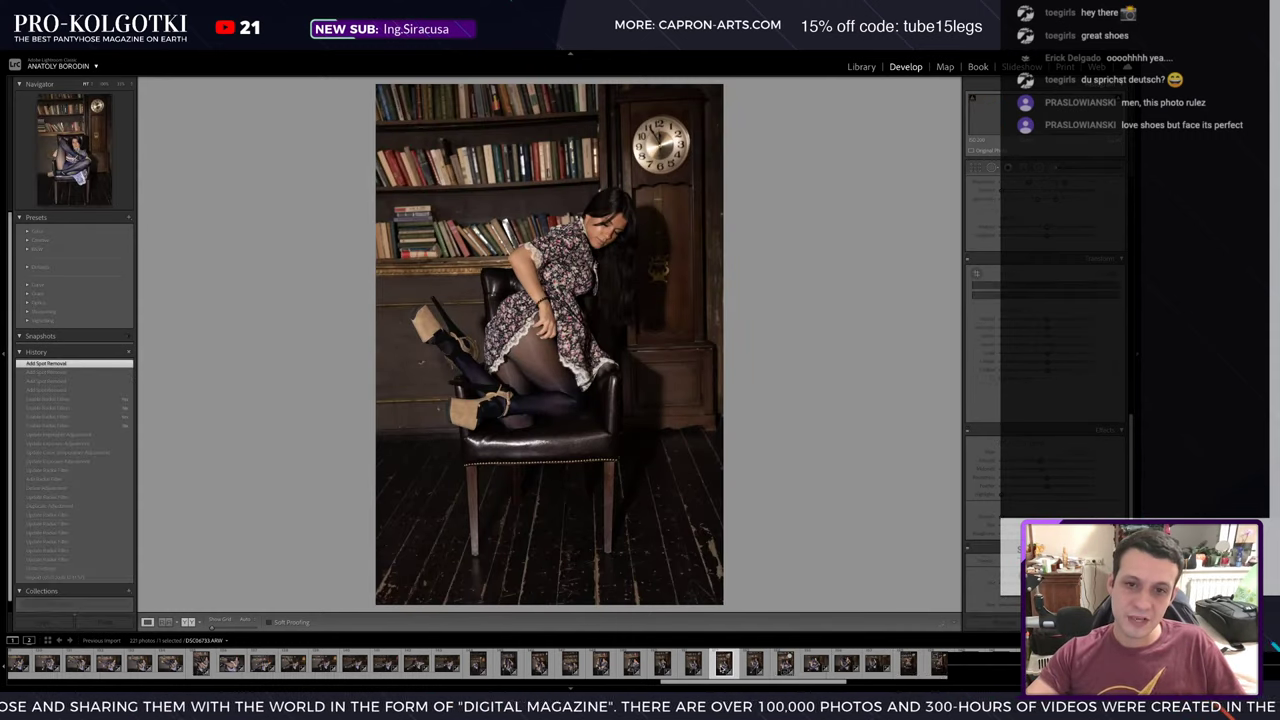
key("ctrl+shift+c")
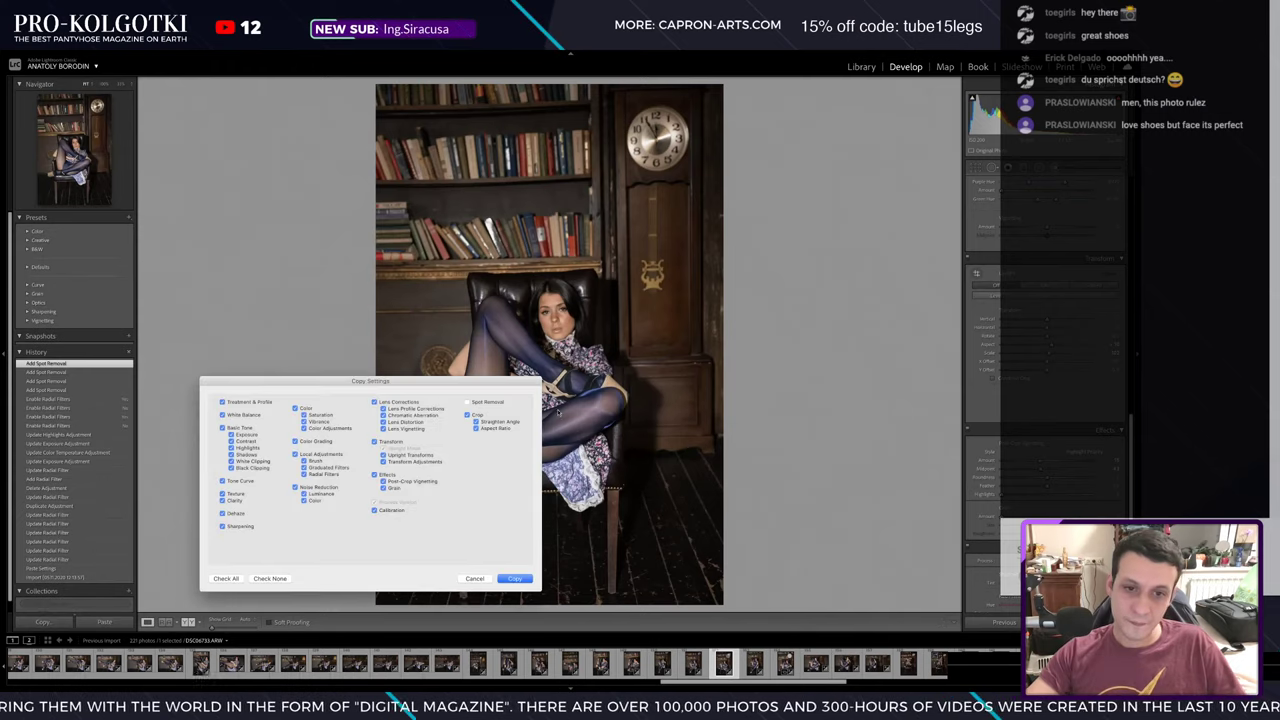
left_click(516, 579)
left_click(912, 664)
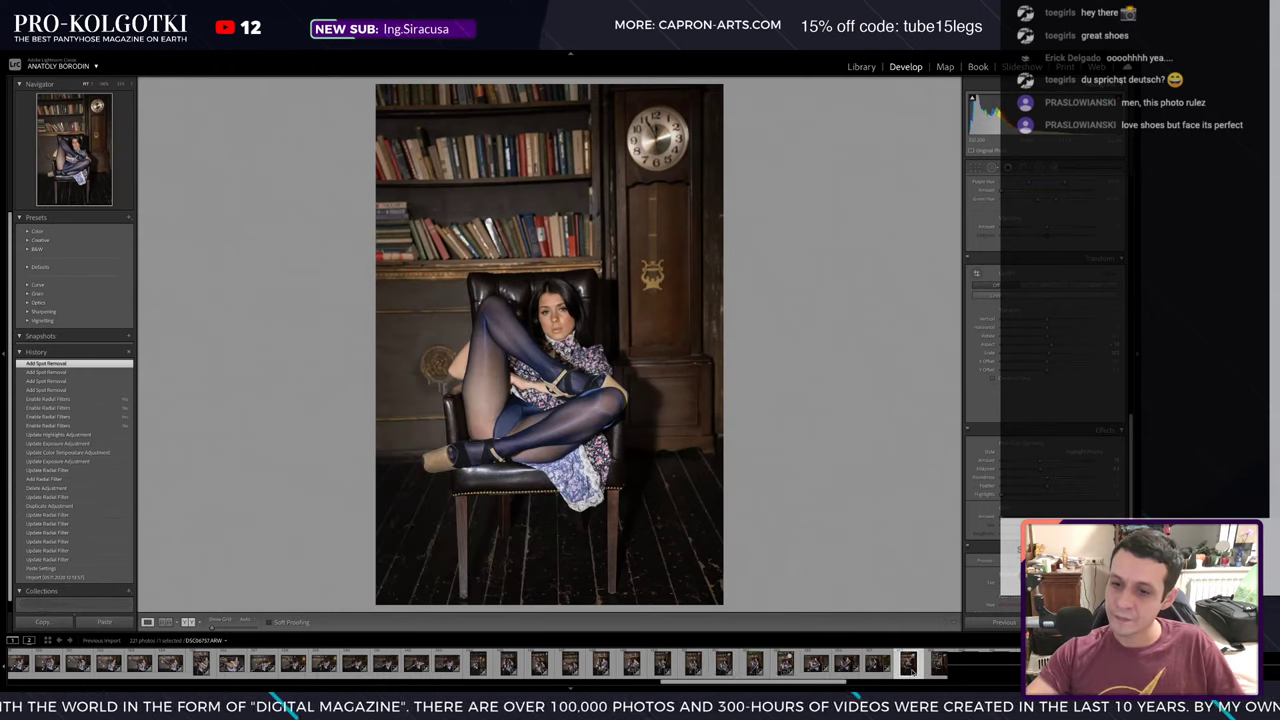
left_click_drag(835, 683, 945, 683)
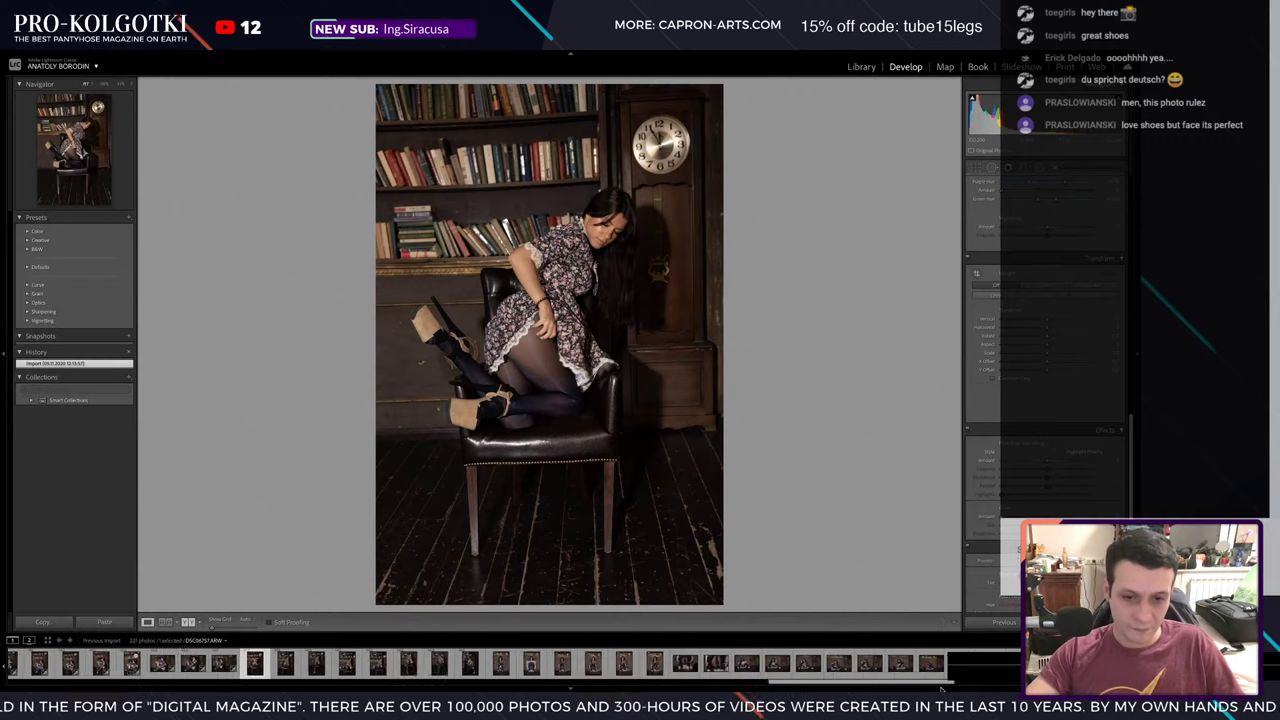
- Paste the copied settings and move and reshape the radial filter onto the woman
key("ctrl+shift+v")
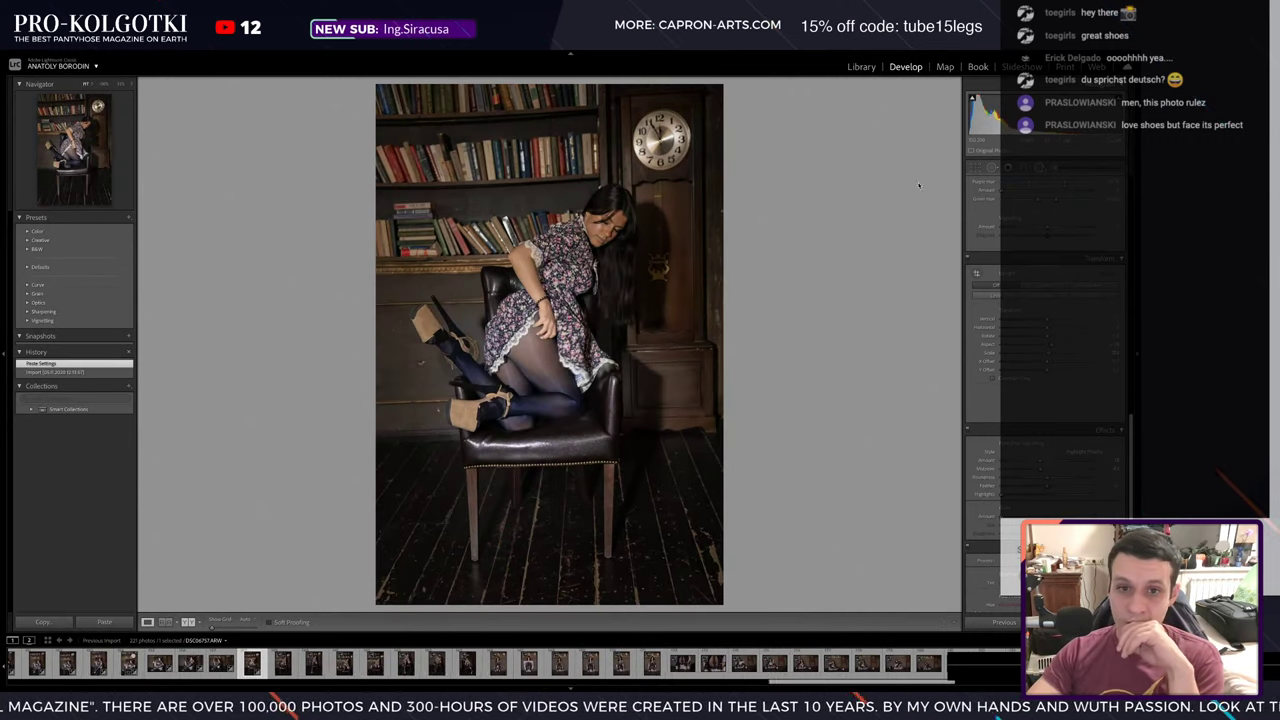
key("k")
key("shift+m")
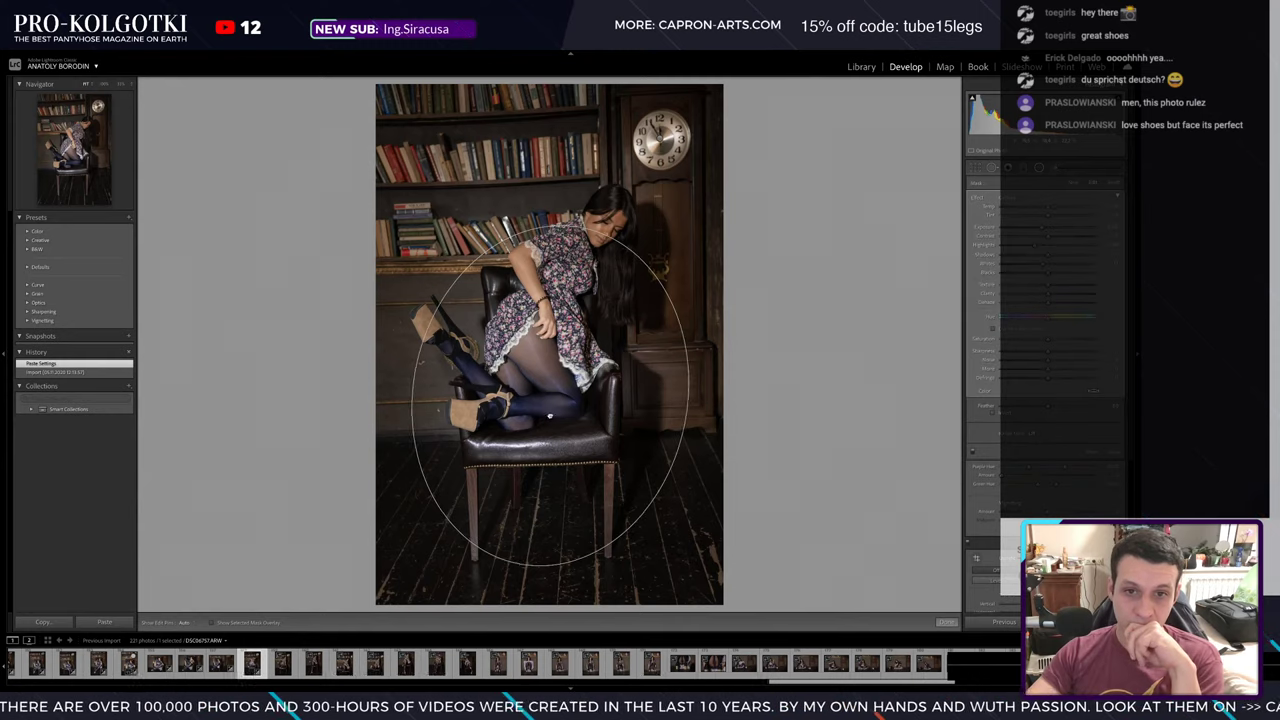
left_click_drag(549, 416, 539, 343)
left_click_drag(688, 400, 660, 455)
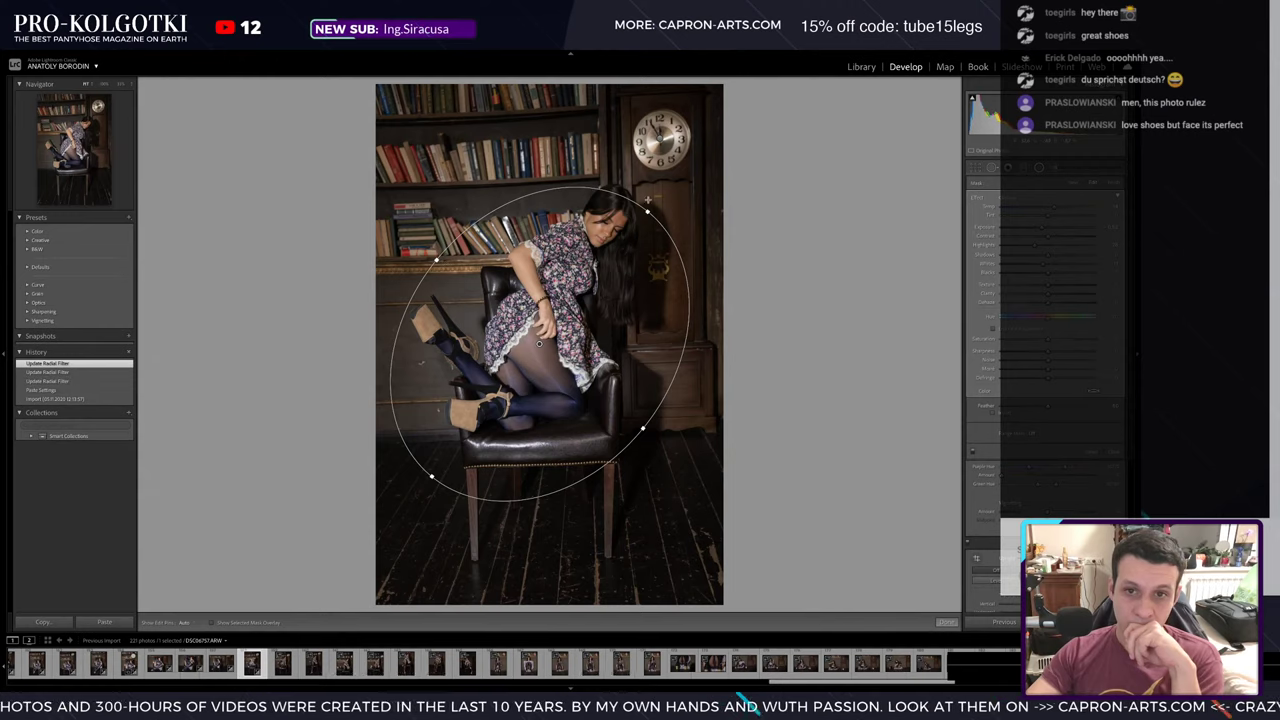
left_click_drag(539, 343, 599, 317)
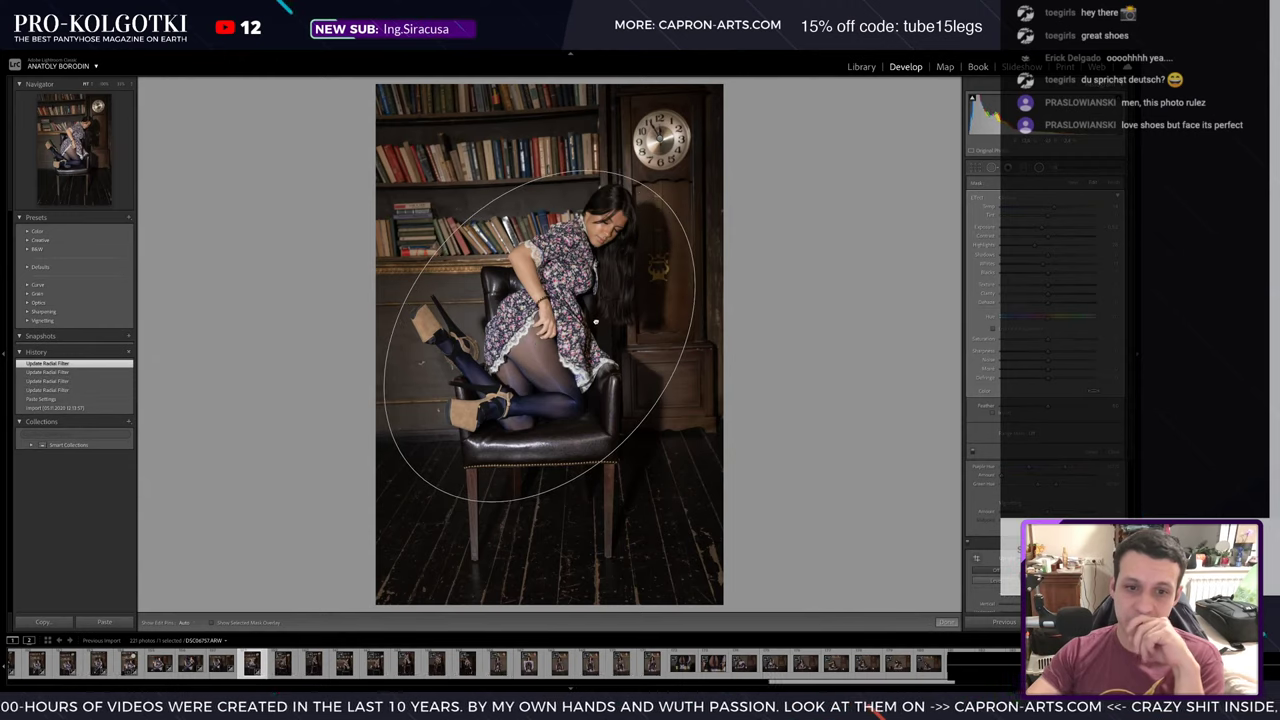
key("shift+m")
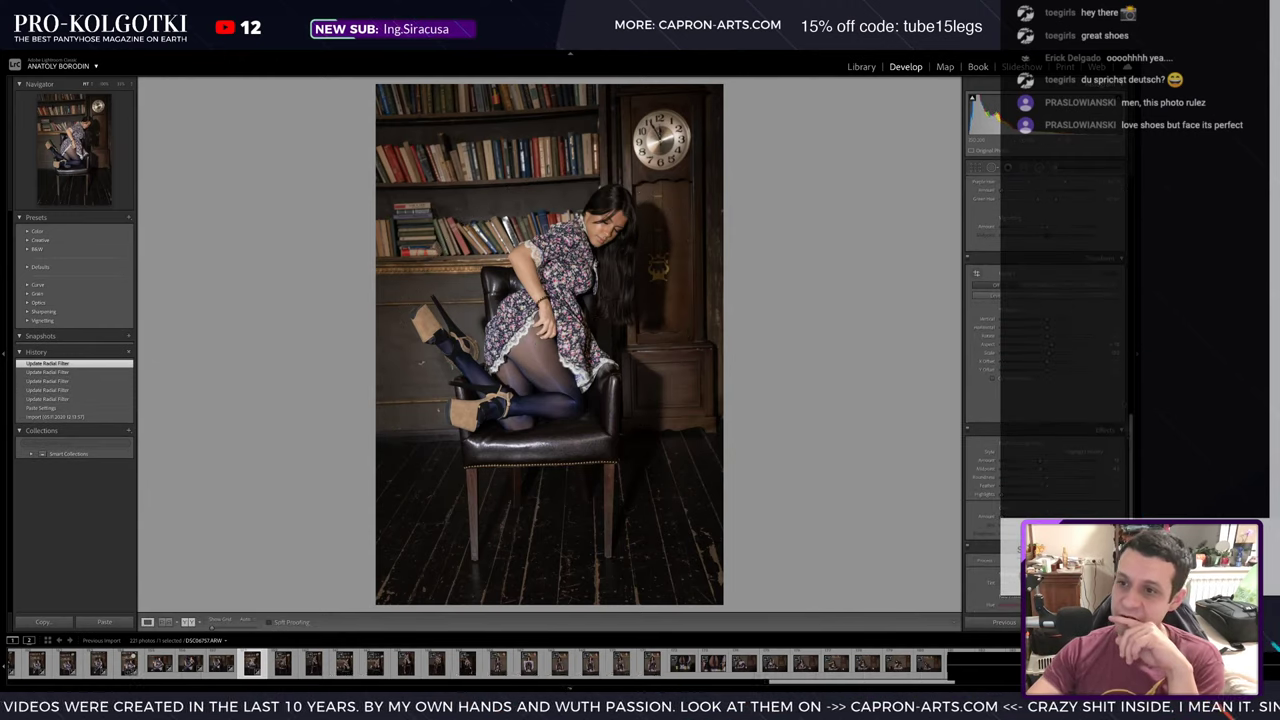
- Raise the overall exposure and refine the woman's radial filter shape
scroll(1045, 350, "up", 10)
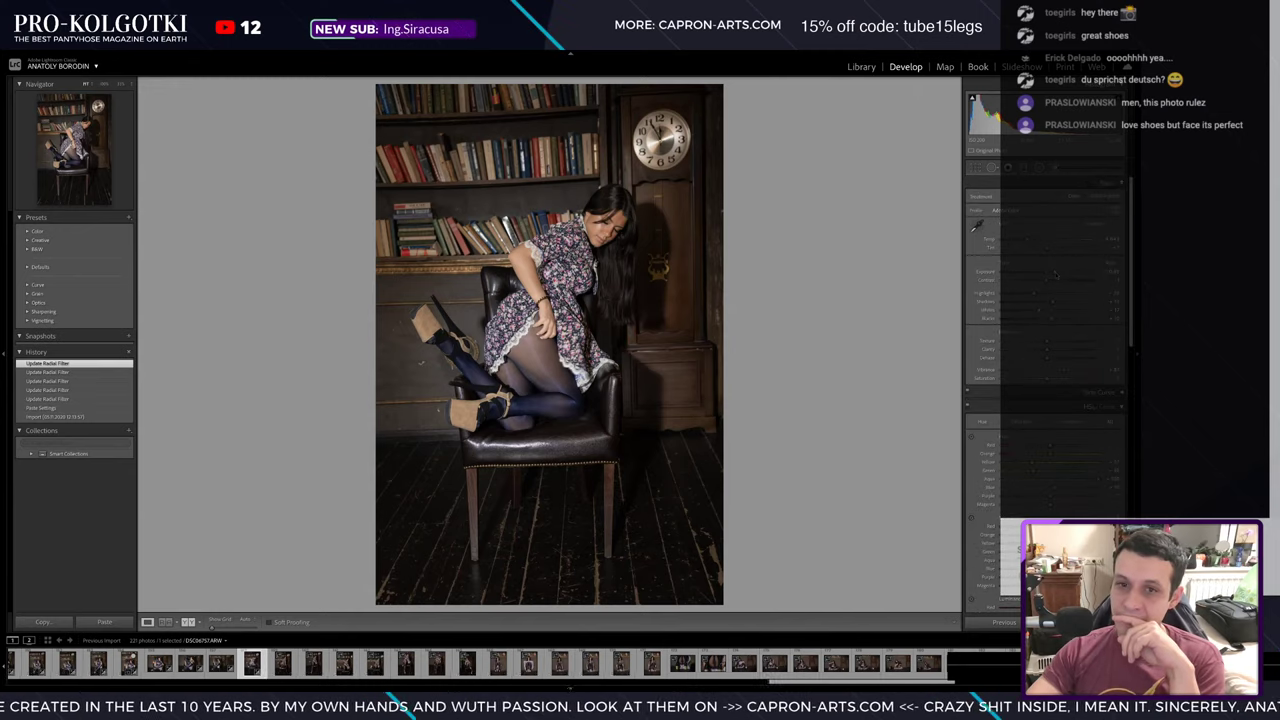
left_click_drag(1055, 274, 1058, 272)
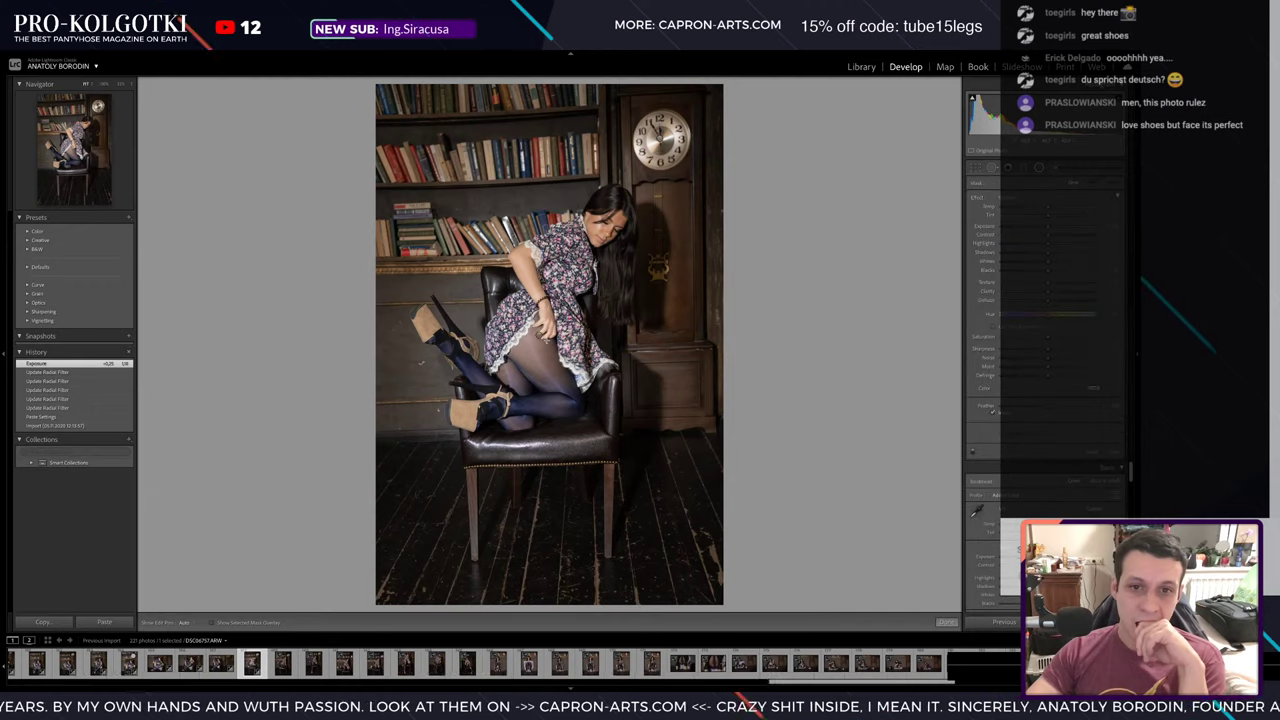
key("shift+m")
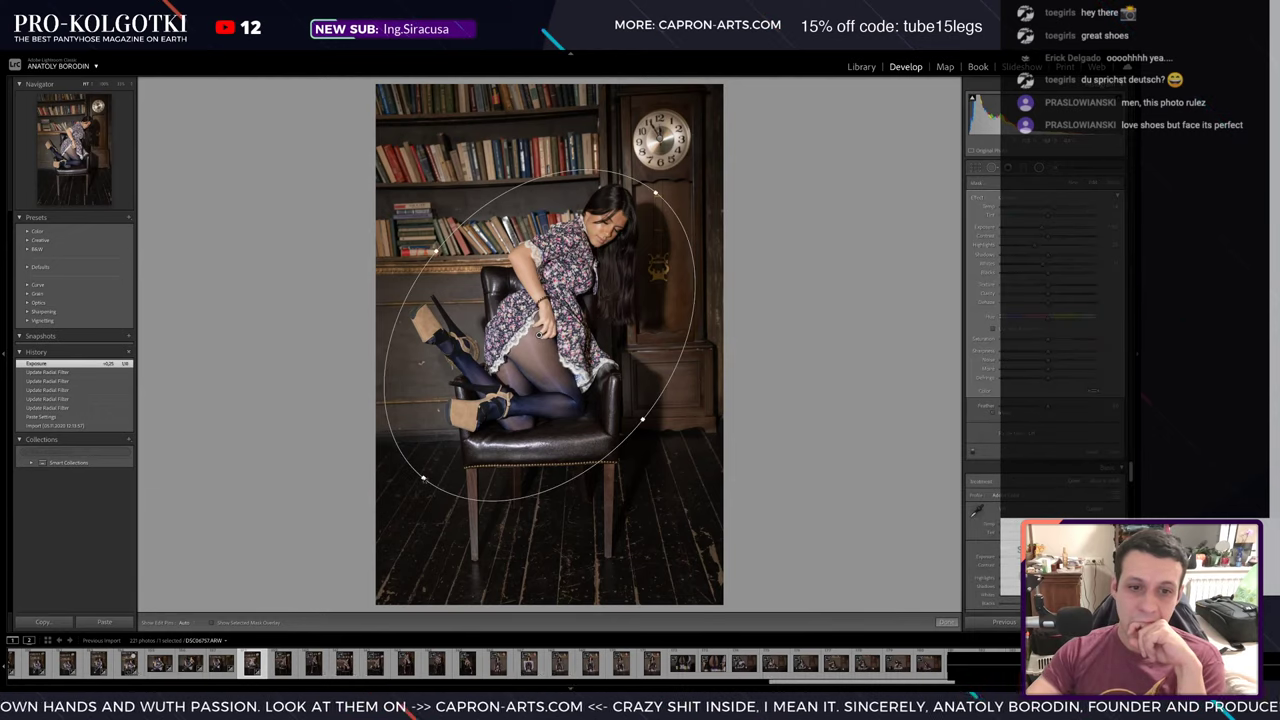
left_click_drag(392, 262, 400, 238)
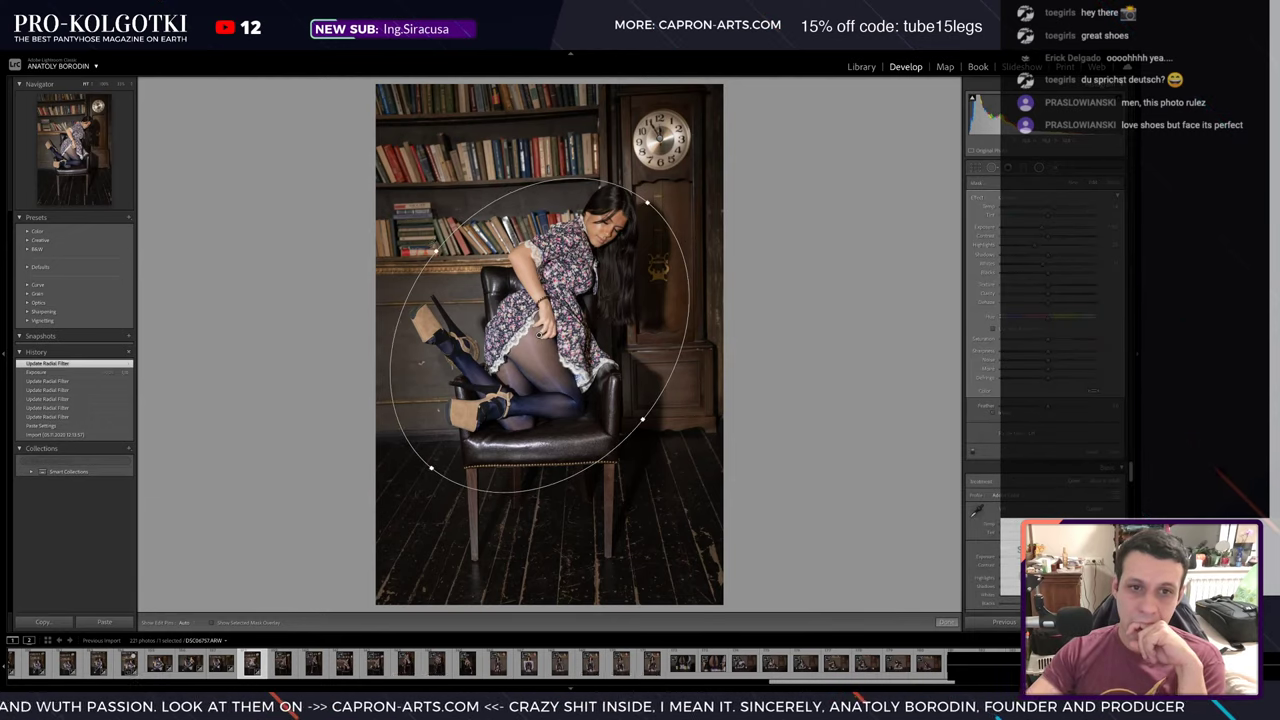
left_click_drag(431, 467, 400, 557)
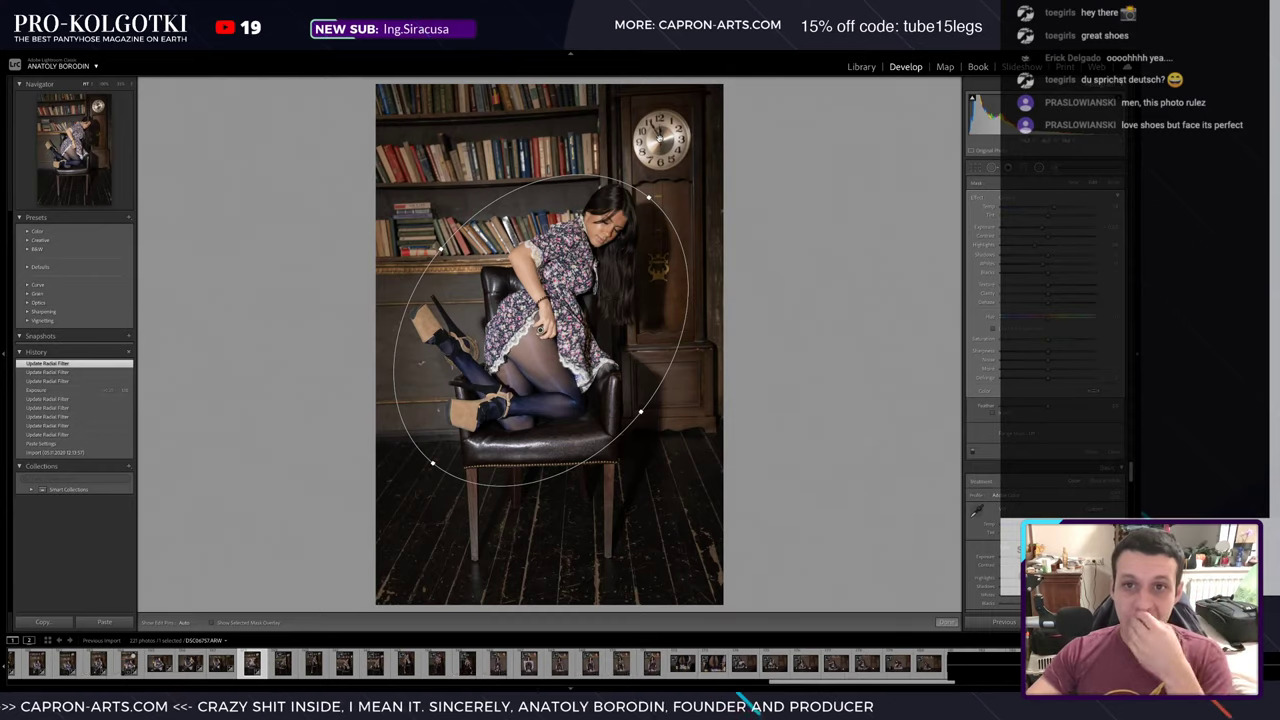
- Narrow and fine-tune the radial filter around the clock face
left_click(660, 140)
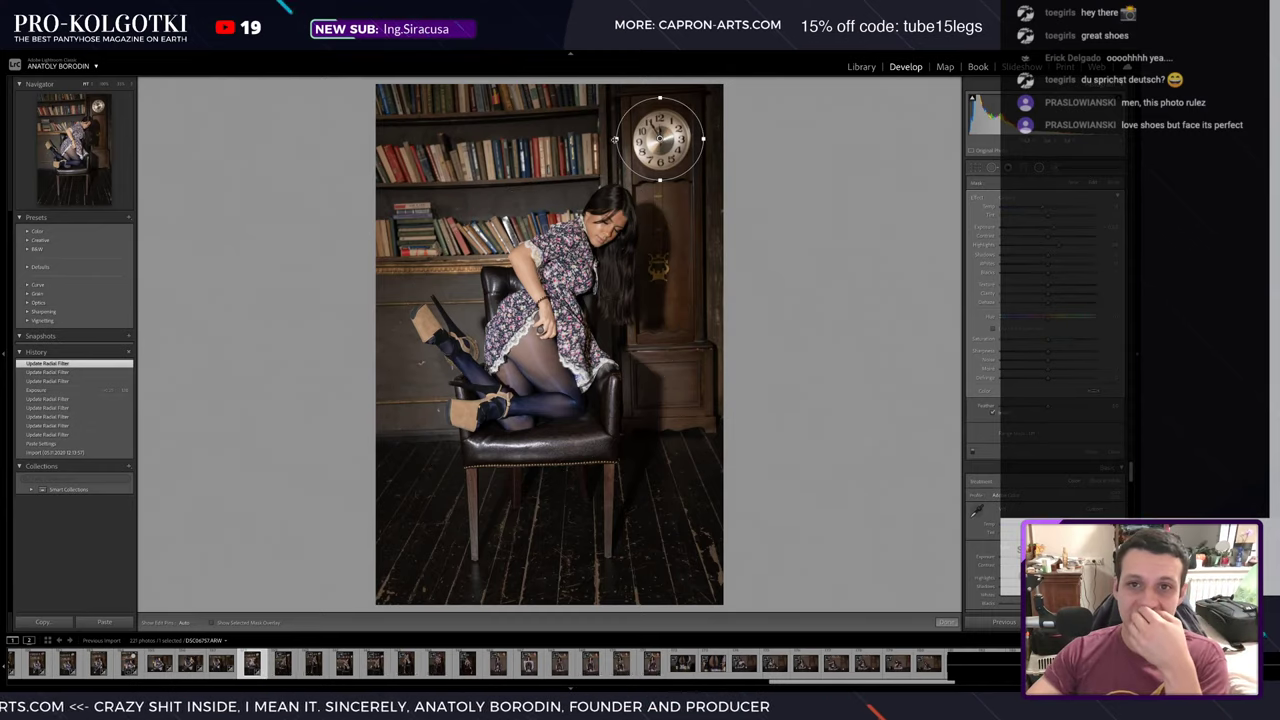
left_click_drag(614, 140, 624, 140)
left_click(661, 102)
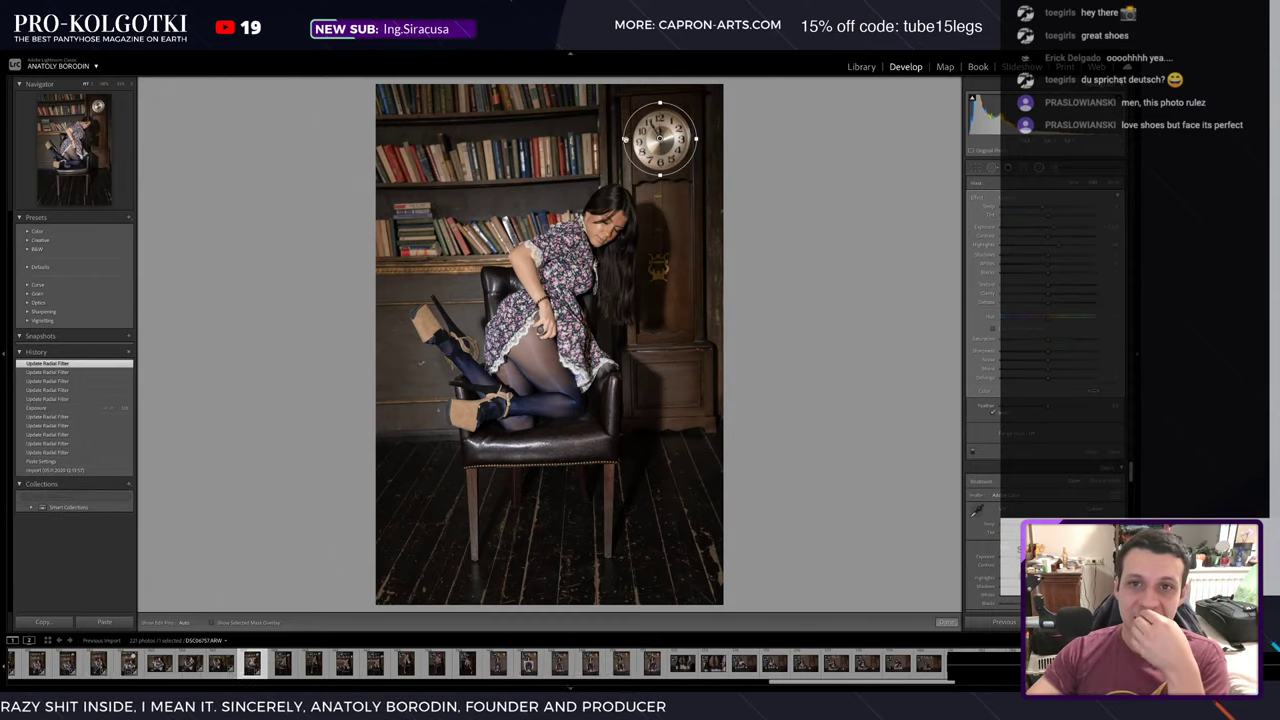
left_click(626, 140)
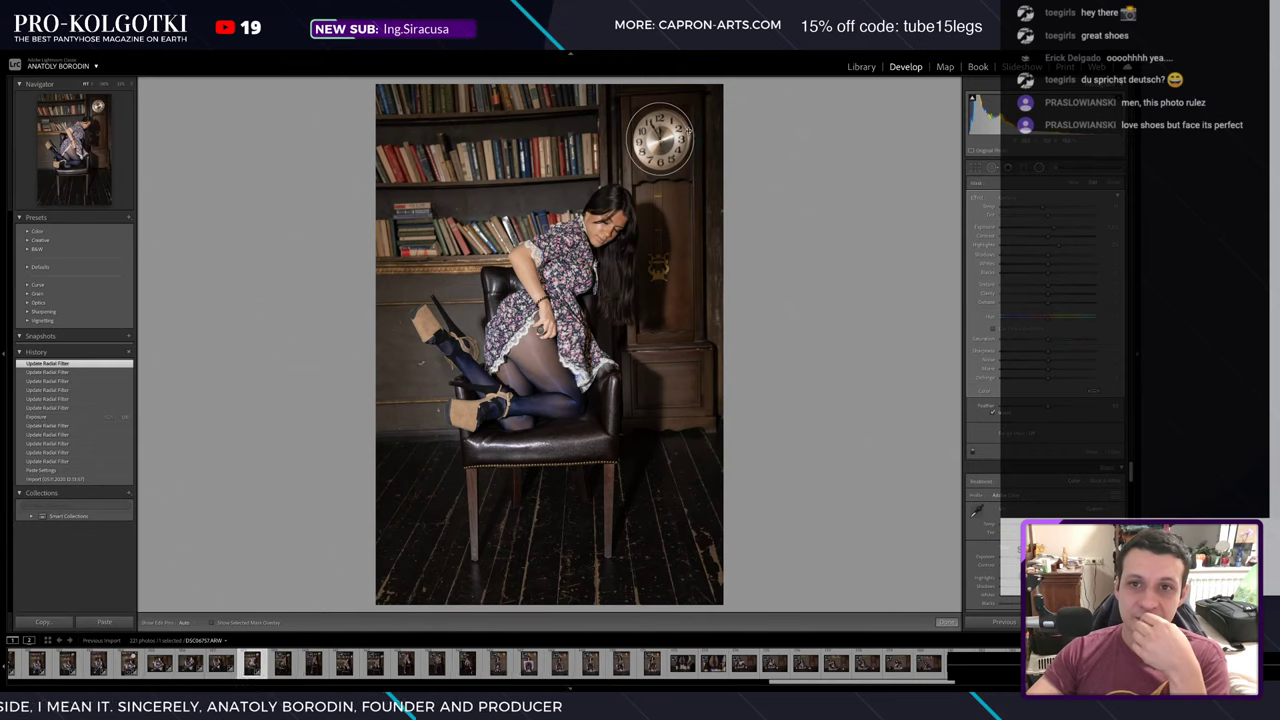
left_click(688, 130)
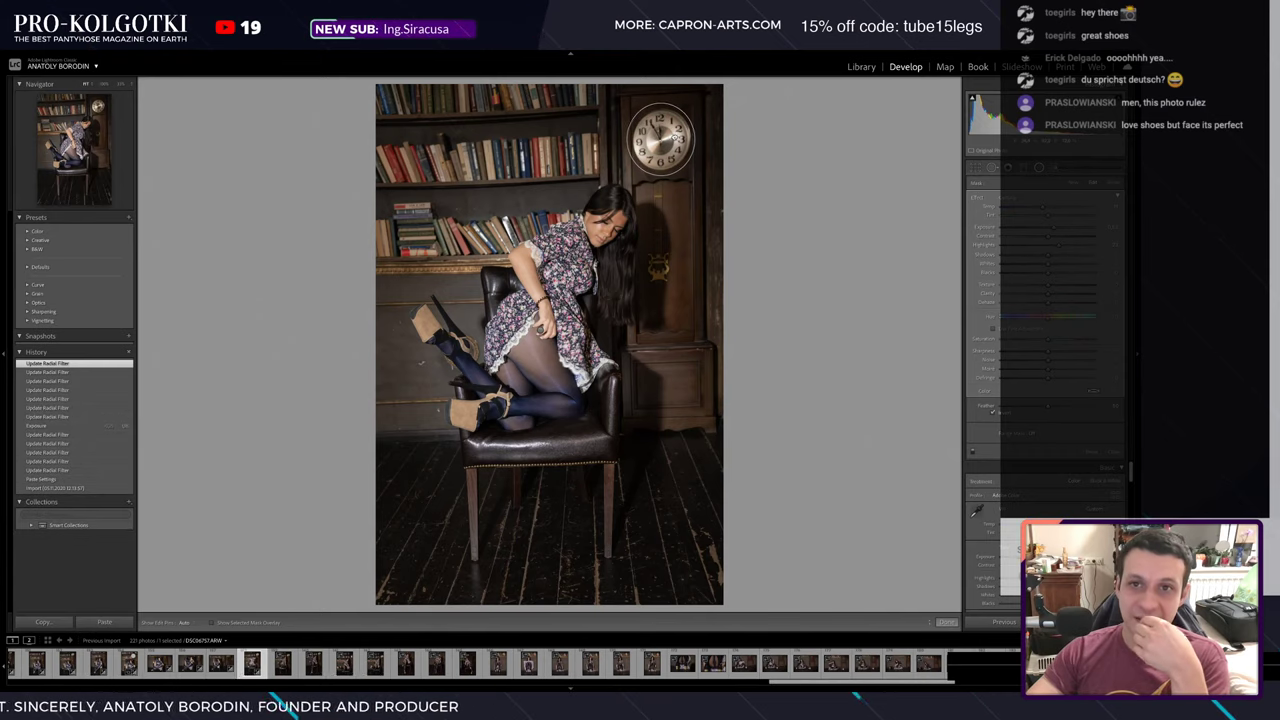
left_click(660, 135)
left_click(665, 140)
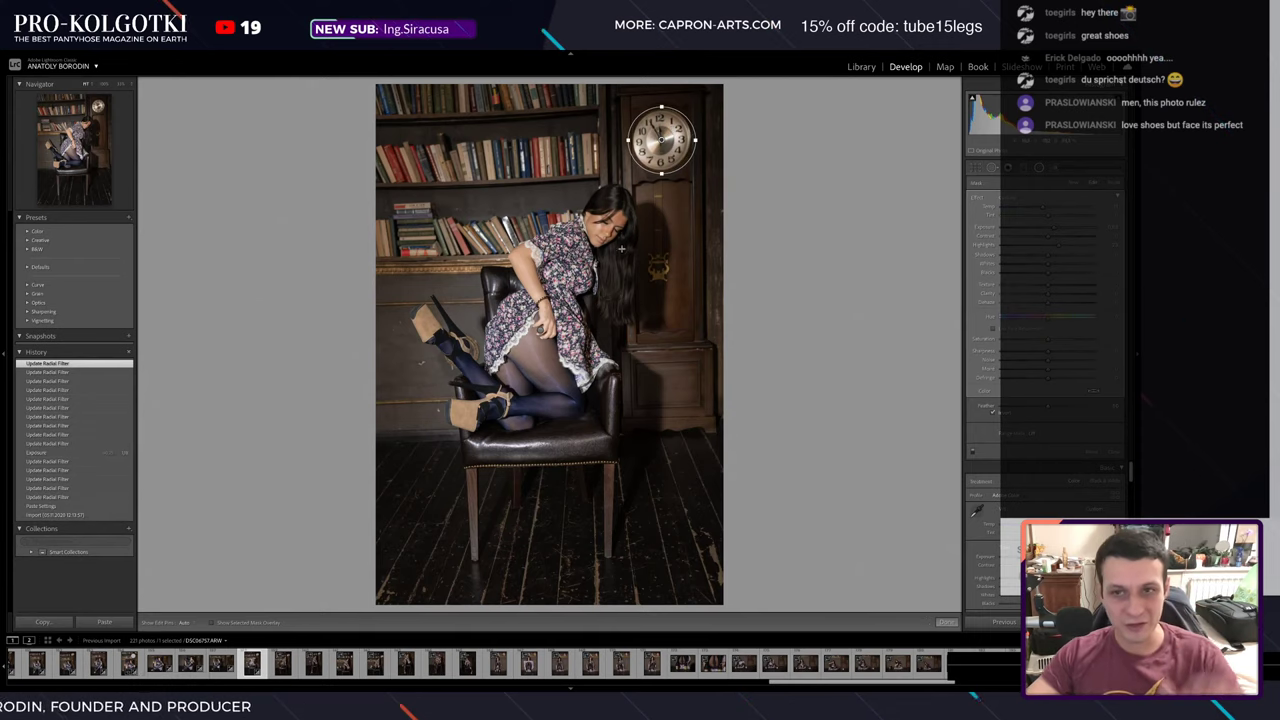
- Heal four wall spots near the raised shoe and bring up Copy Settings
key("k")
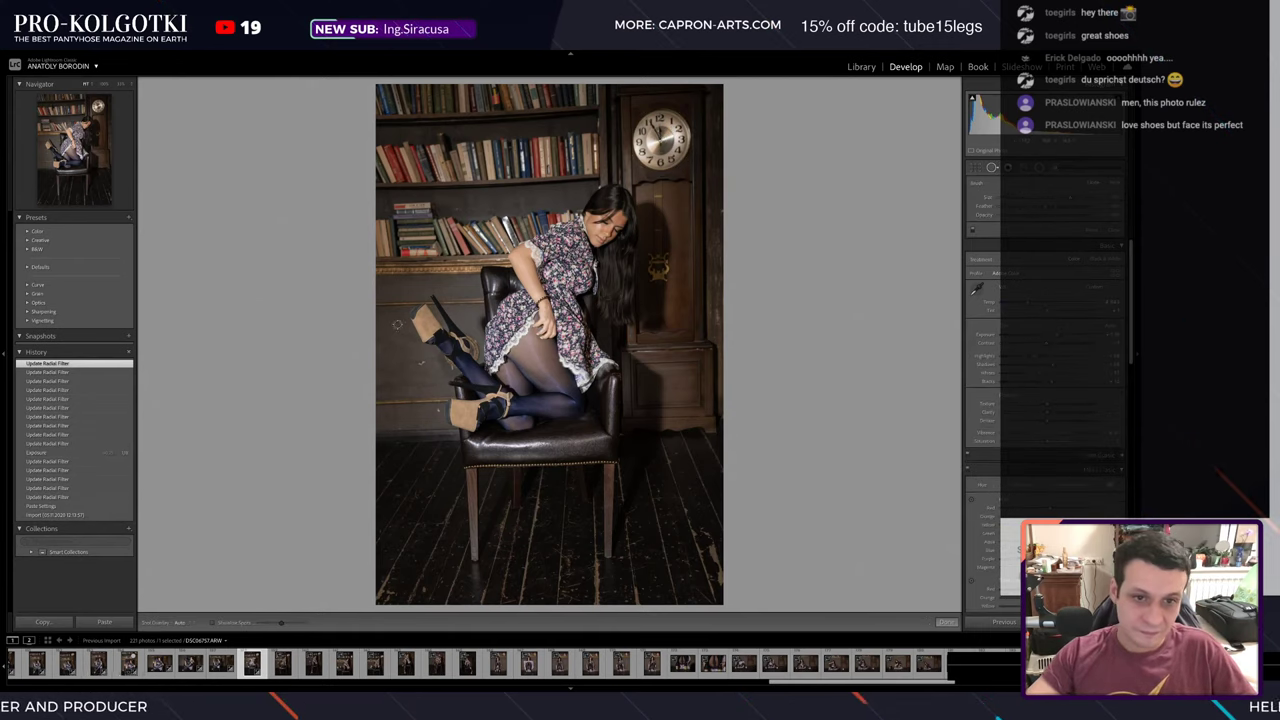
left_click(399, 322)
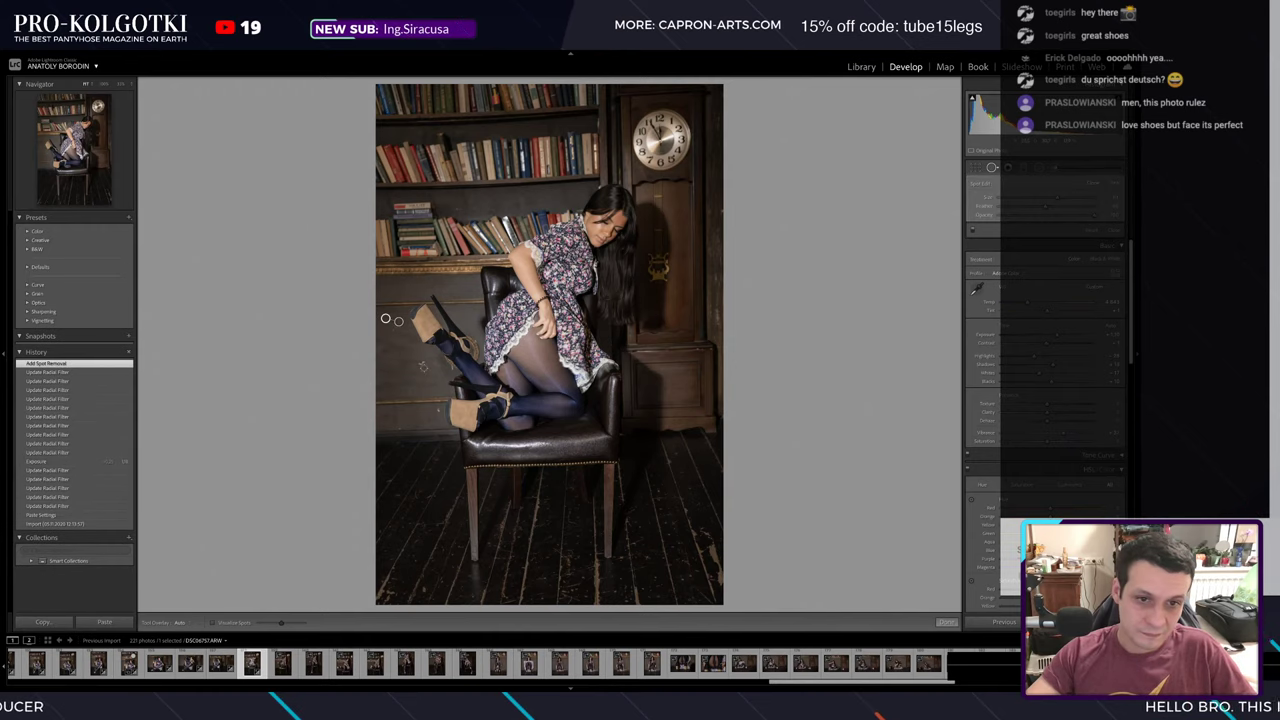
left_click(421, 362)
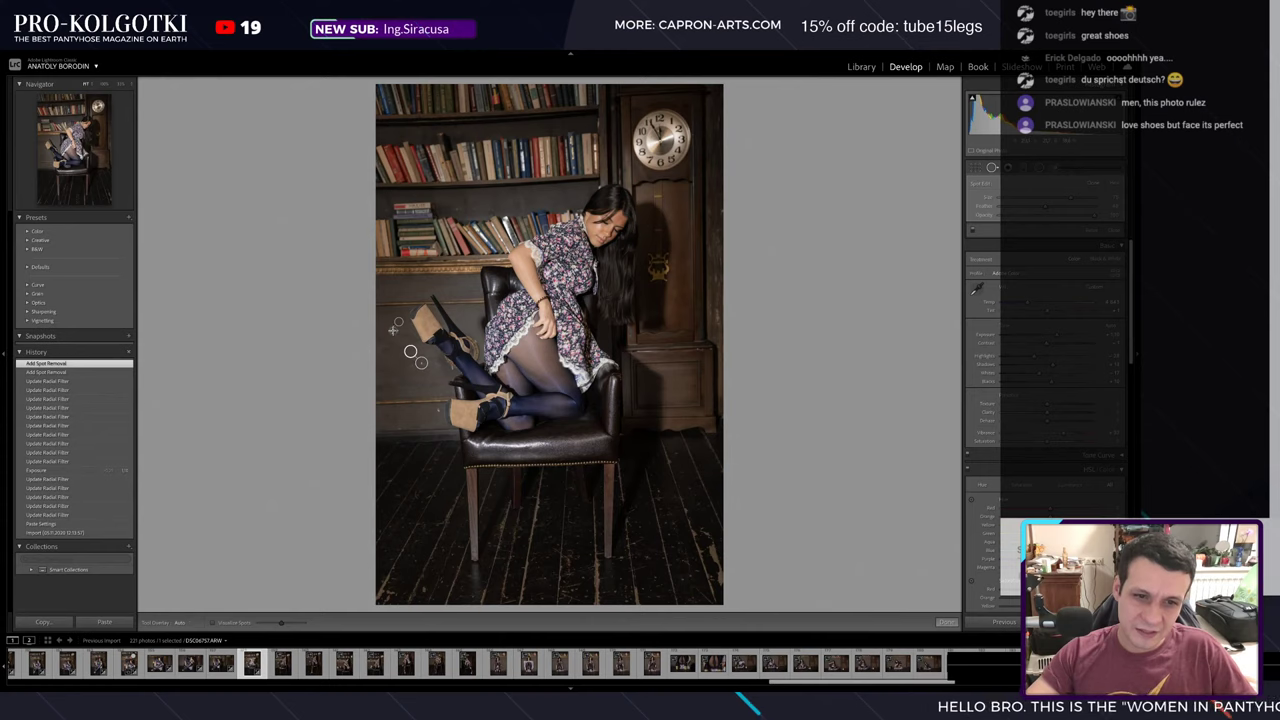
left_click(389, 341)
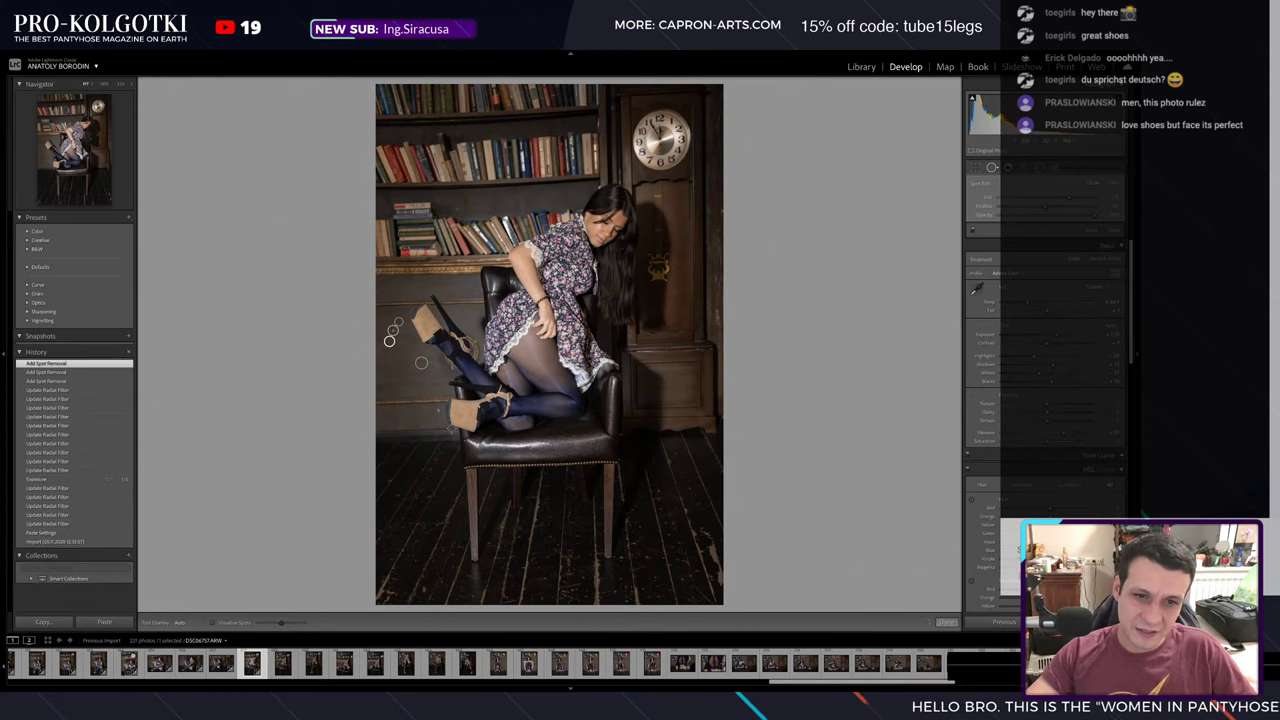
left_click(437, 409)
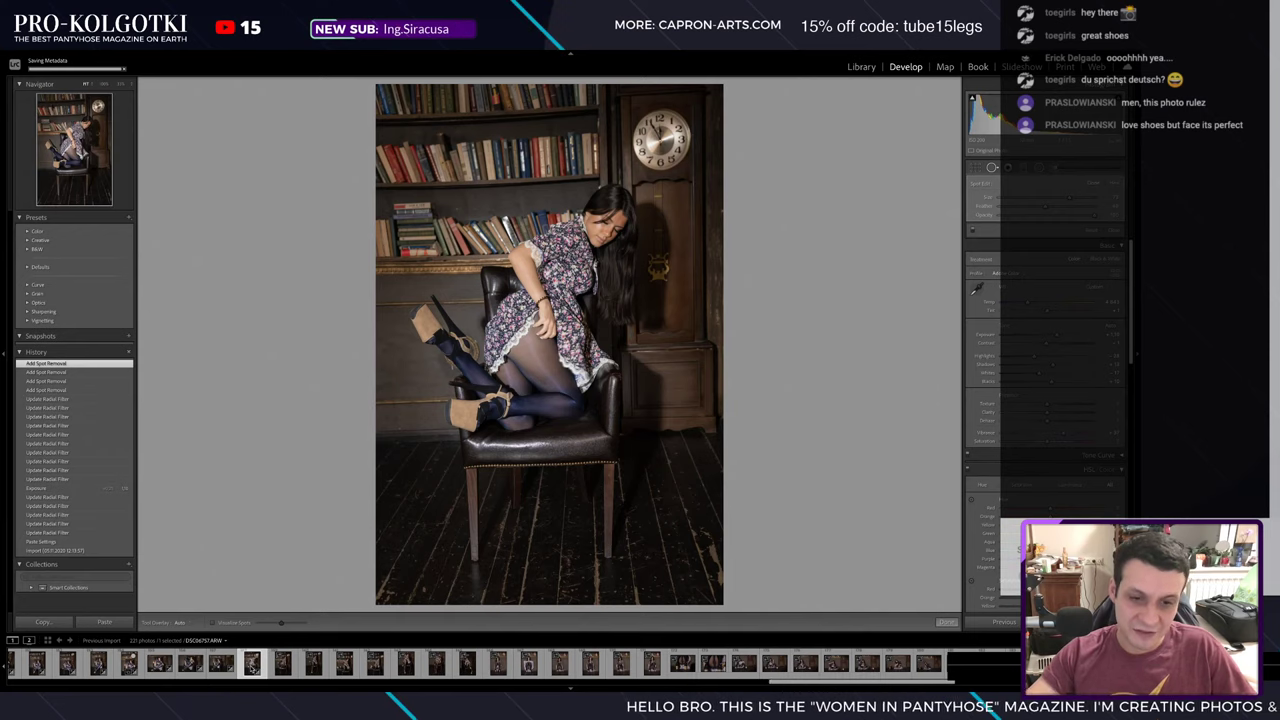
key("ctrl+shift+c")
- Copy the settings and paste them onto the next kneeling shot
left_click(514, 578)
key("Right")
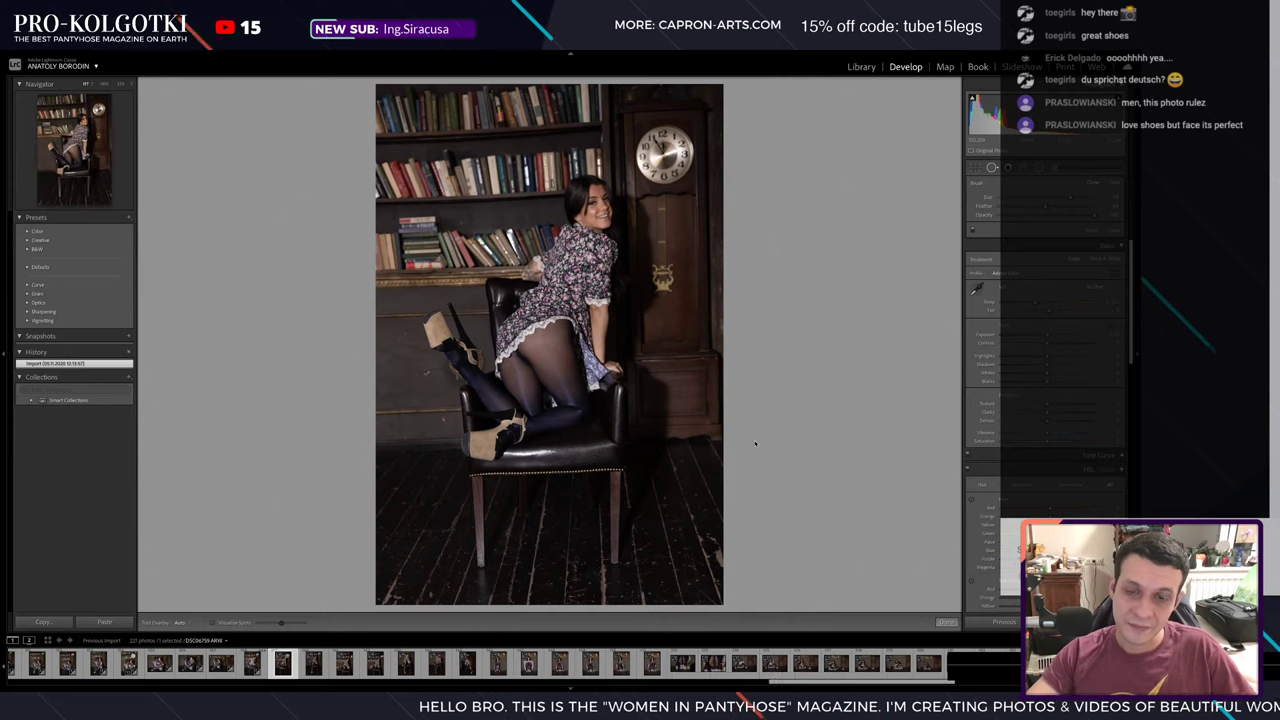
key("ctrl+shift+v")
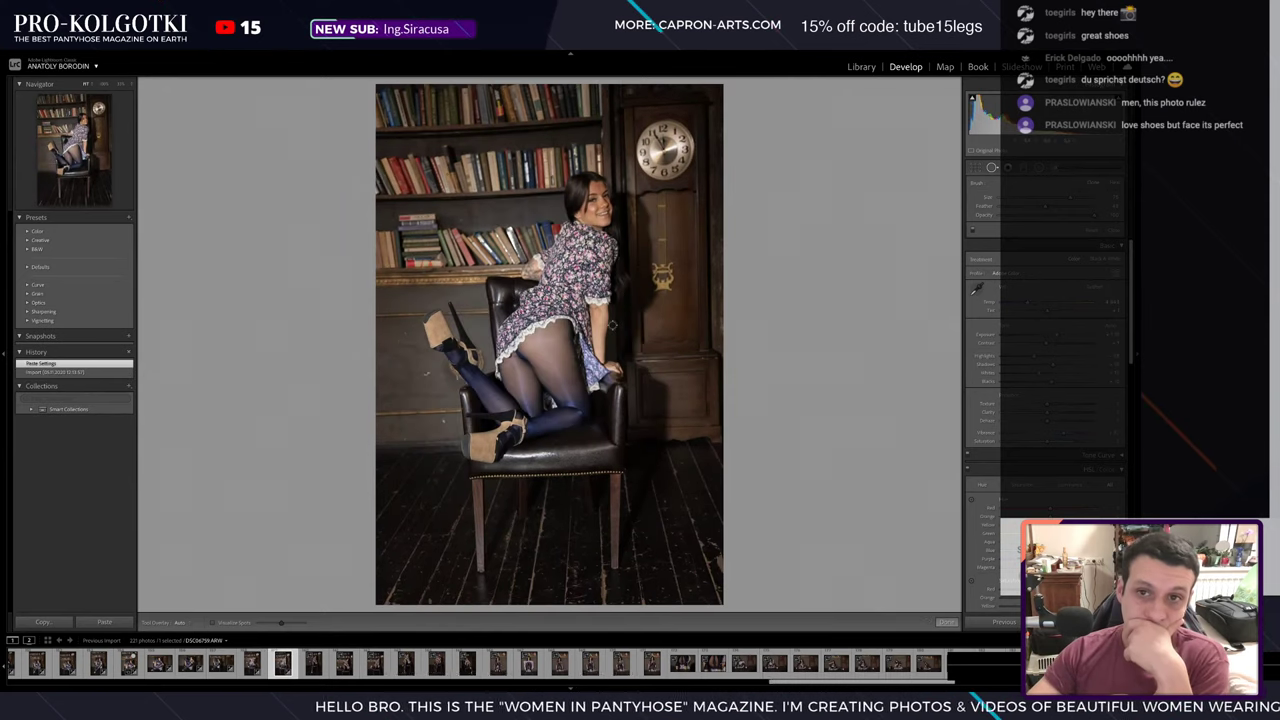
- Move the large radial filter up and centre it on the woman's body
key("shift+m")
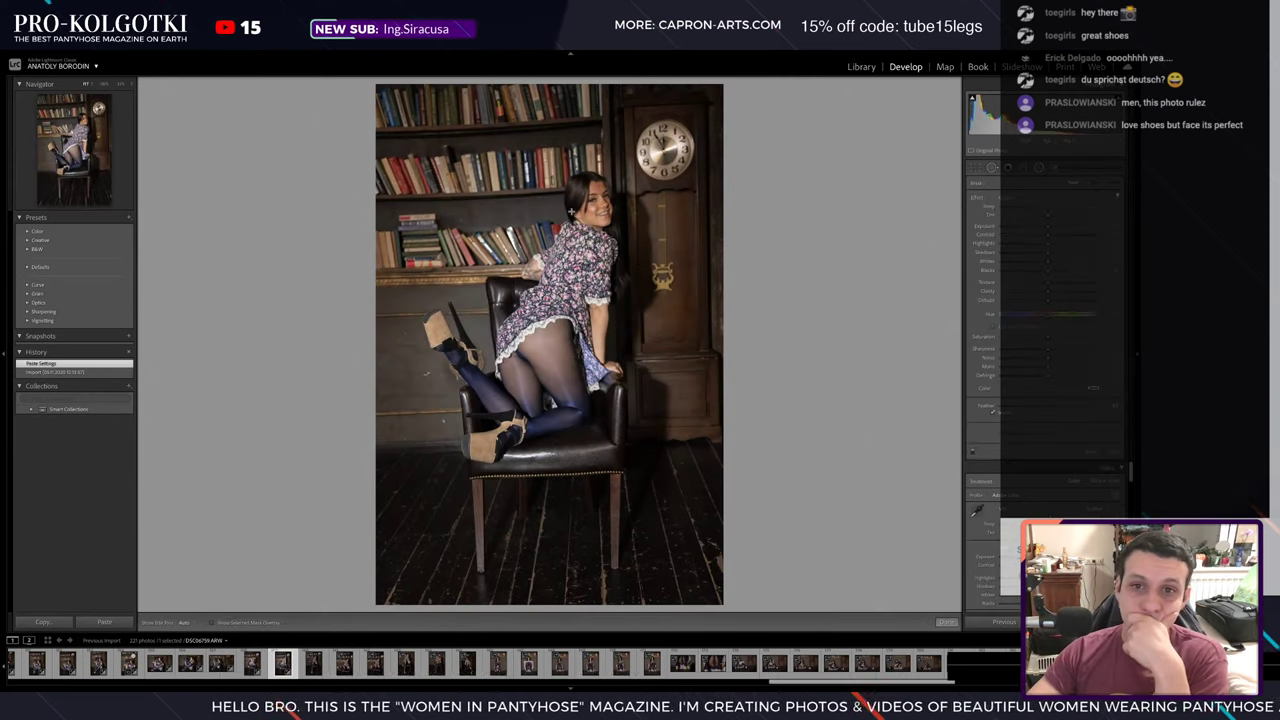
mouse_move(664, 146)
left_mouse_down()
mouse_move(696, 146)
mouse_move(664, 115)
left_mouse_up()
left_click_drag(543, 430, 686, 430)
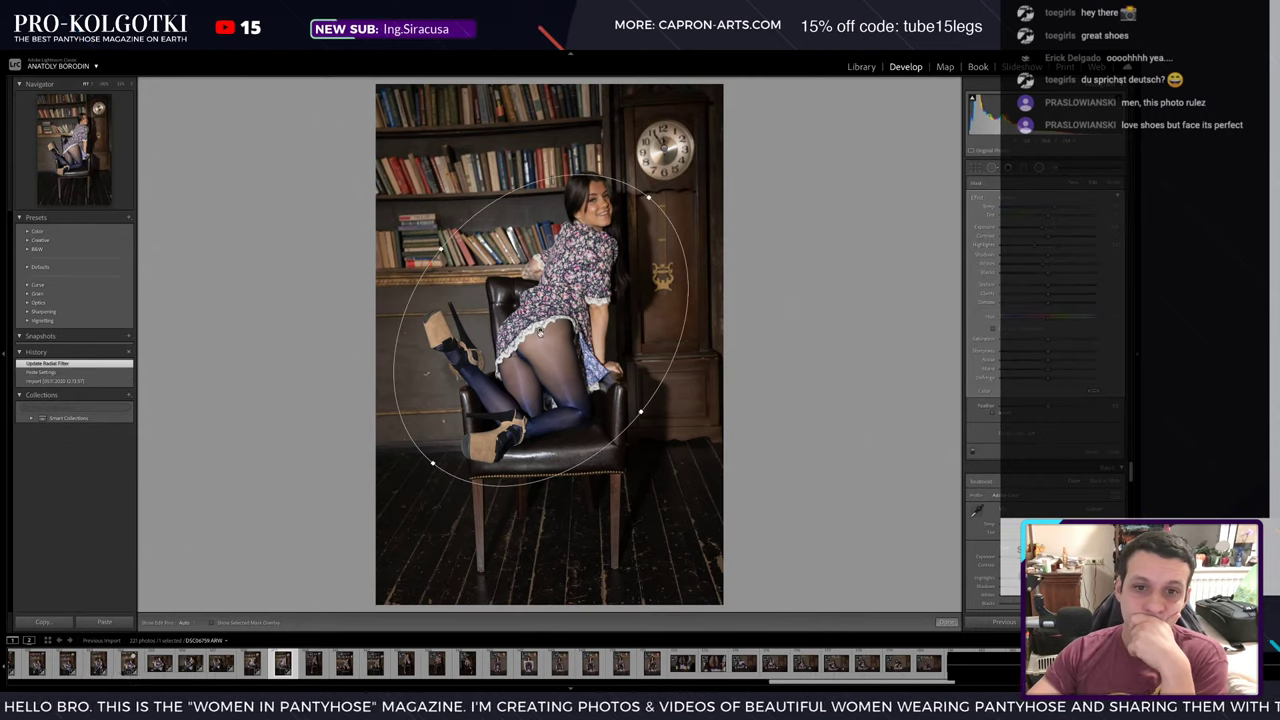
left_click_drag(543, 430, 551, 338)
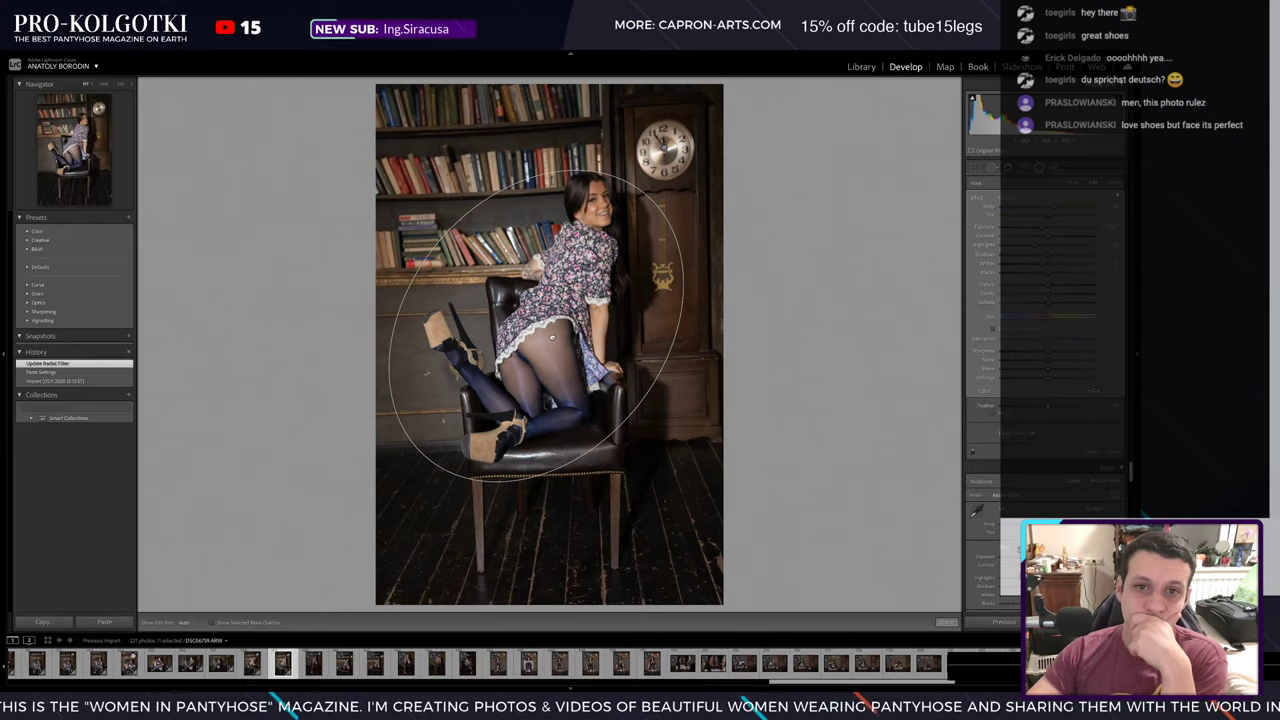
key("shift+m")
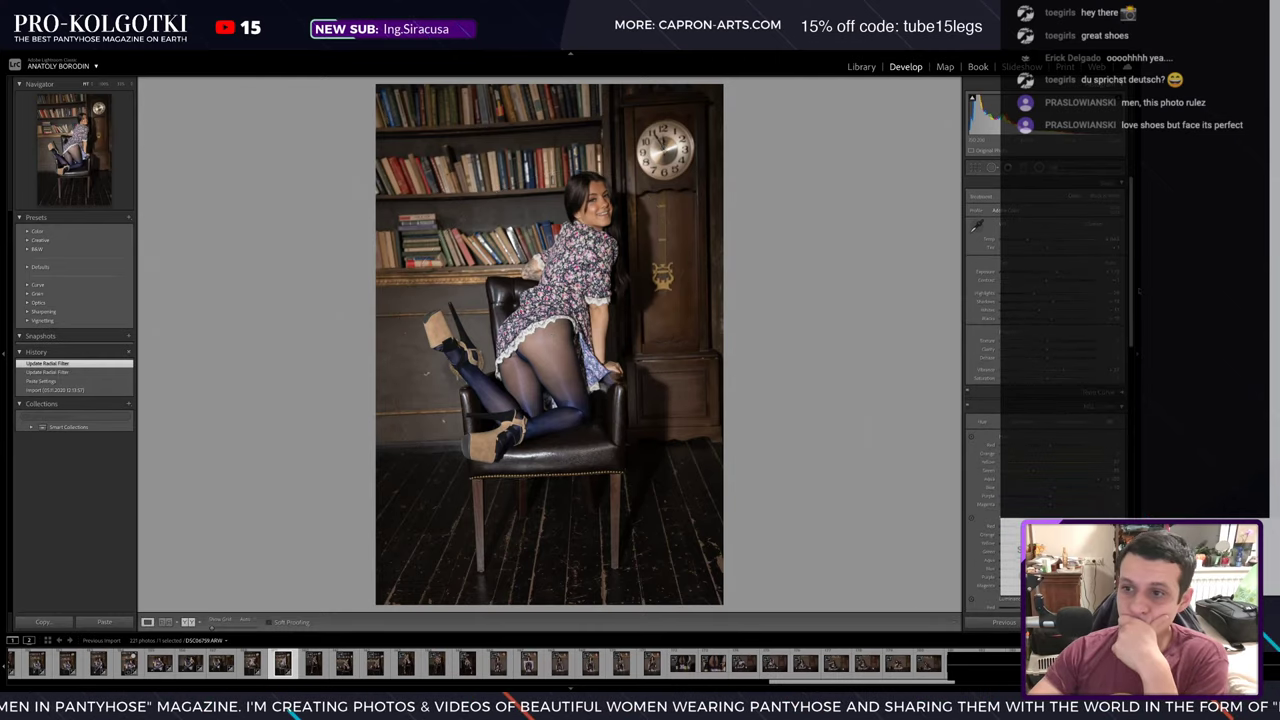
scroll(1045, 350, "down", 3)
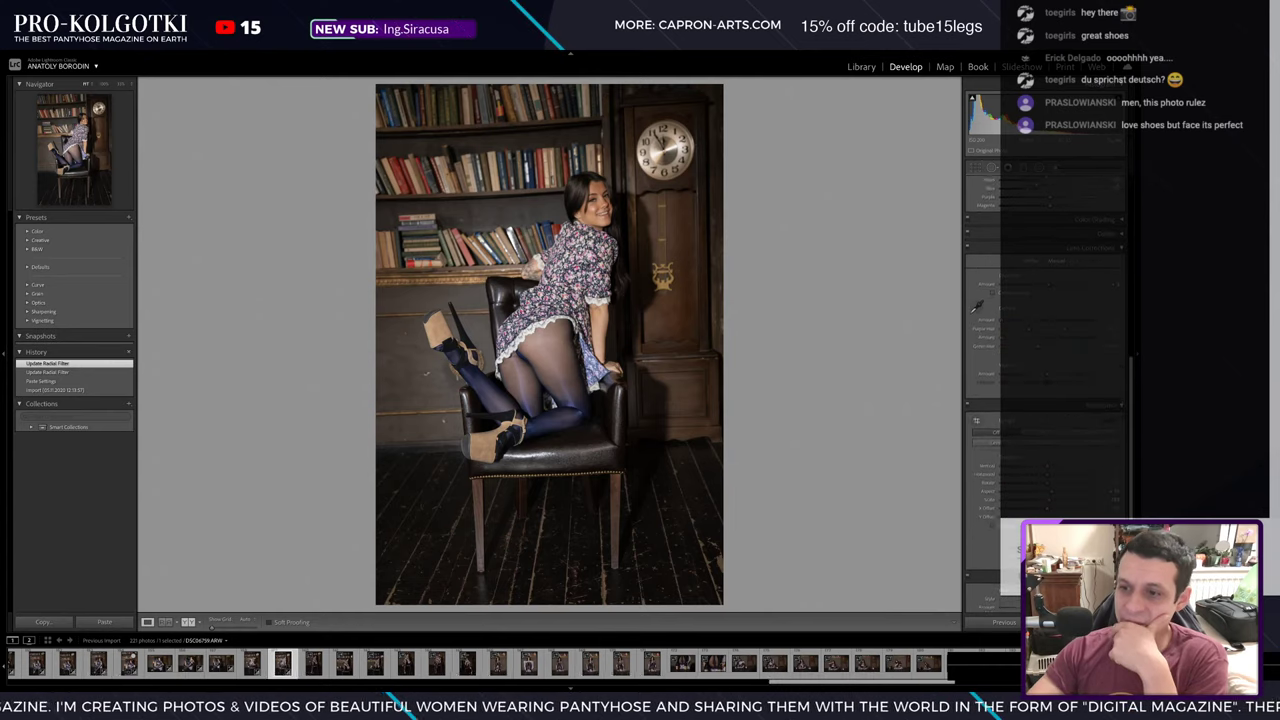
scroll(1045, 350, "down", 3)
scroll(1045, 350, "down", 2)
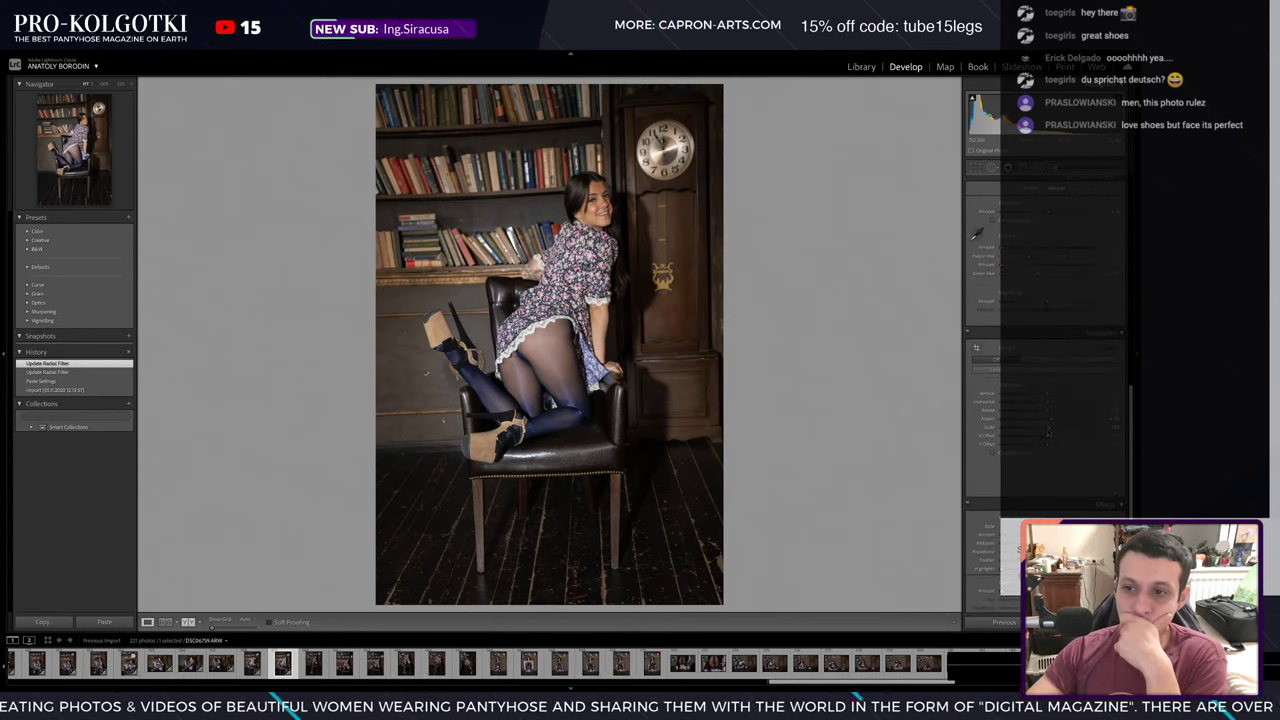
- Adjust Transform scale and X offset, lens distortion and vertical perspective on the second kneeling shot
mouse_move(1048, 430)
left_mouse_down()
mouse_move(1050, 412)
mouse_move(1114, 428)
left_mouse_up()
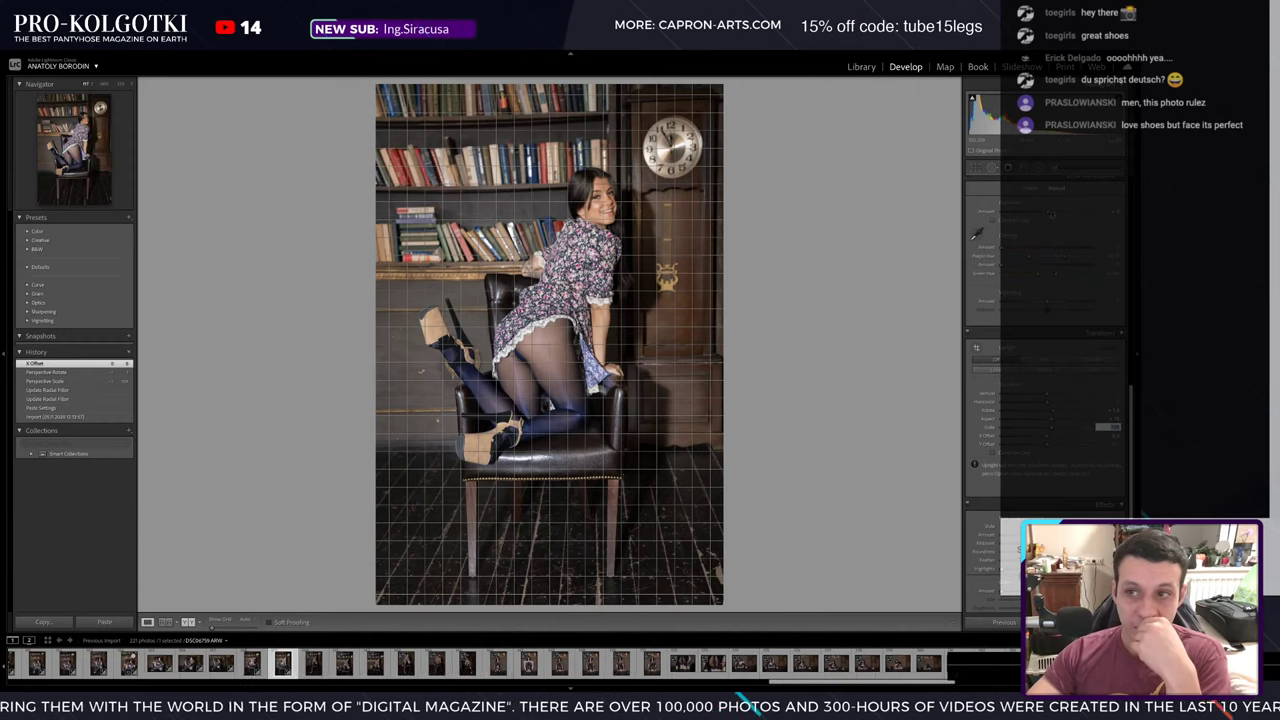
left_click_drag(1110, 426, 1114, 426)
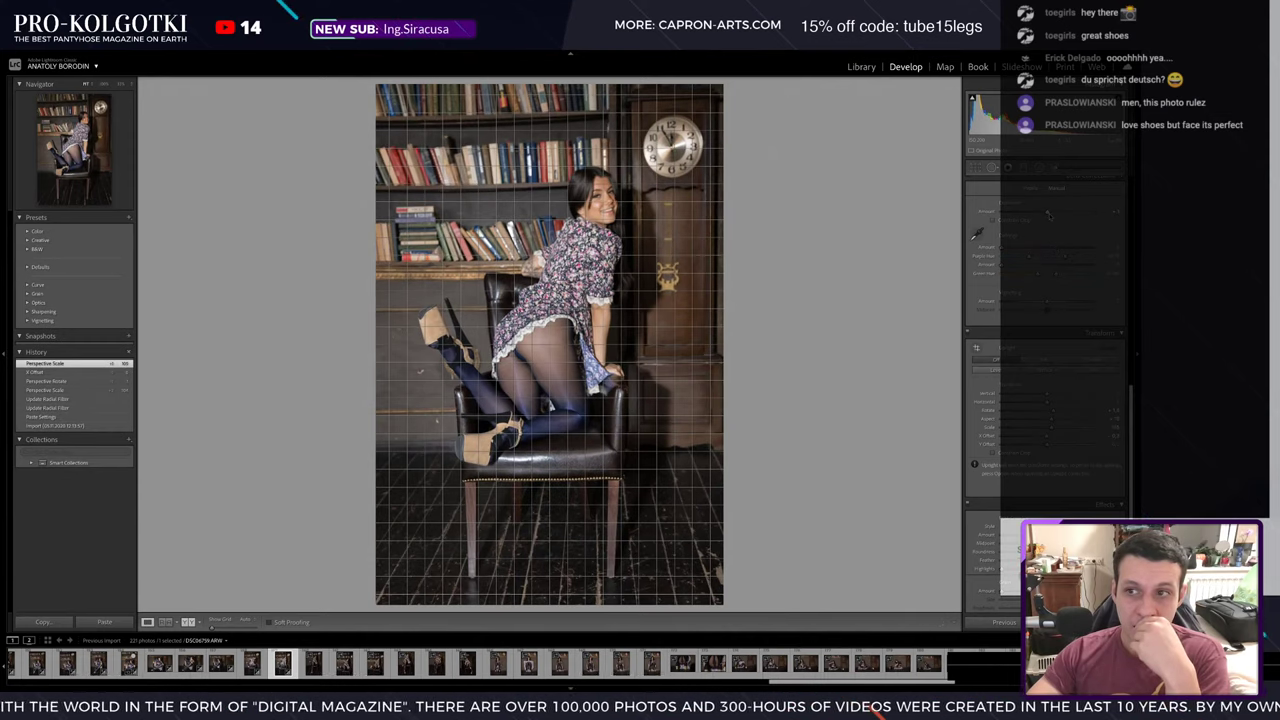
left_click(1047, 213)
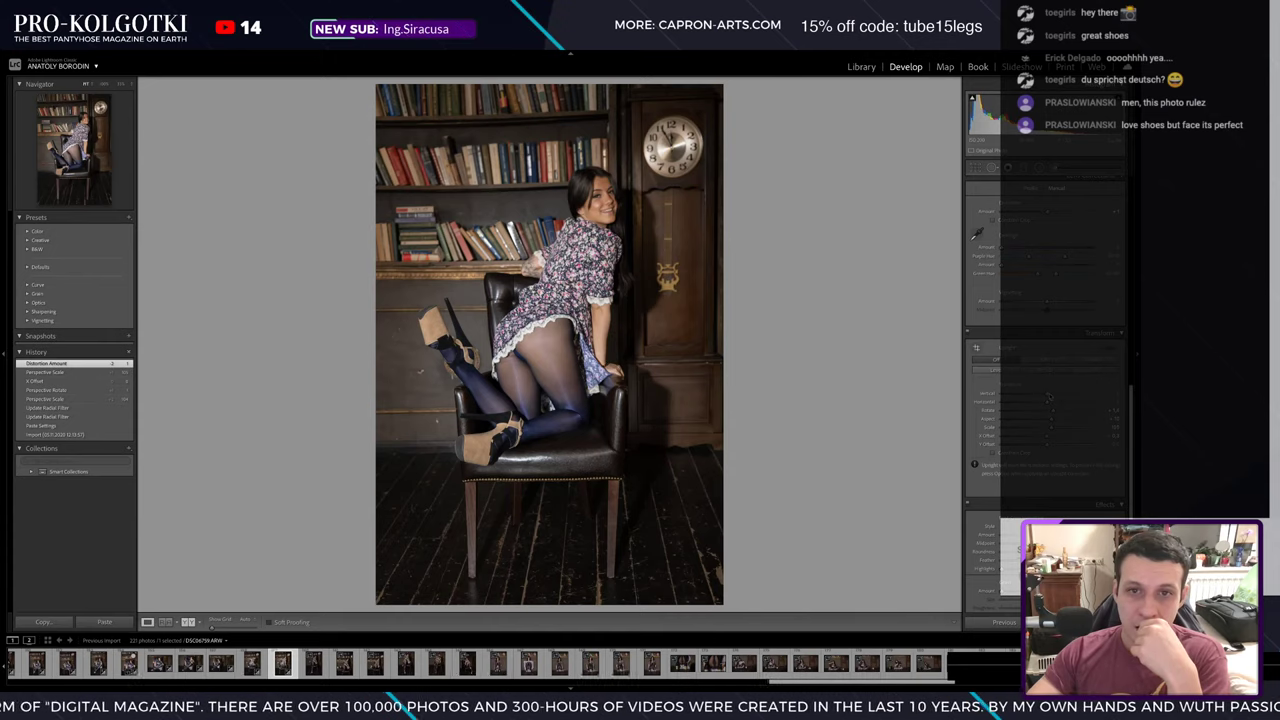
left_click_drag(1049, 397, 1047, 397)
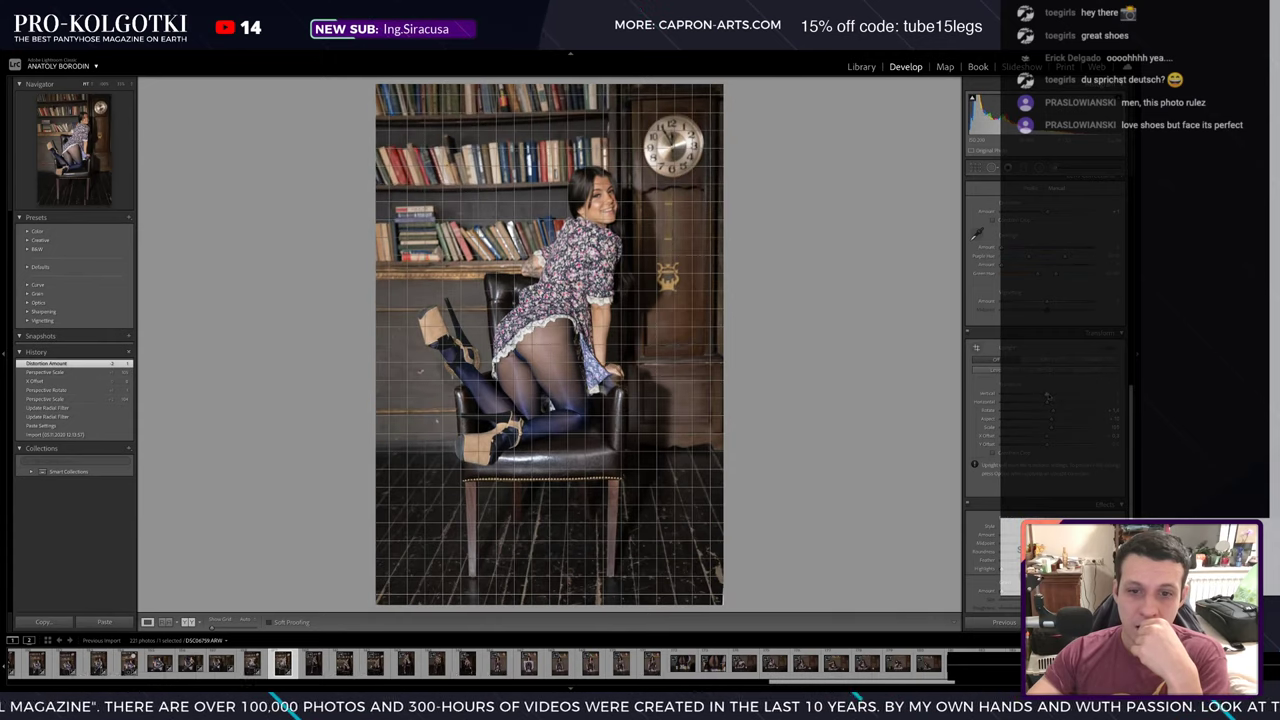
left_click_drag(1047, 397, 1048, 397)
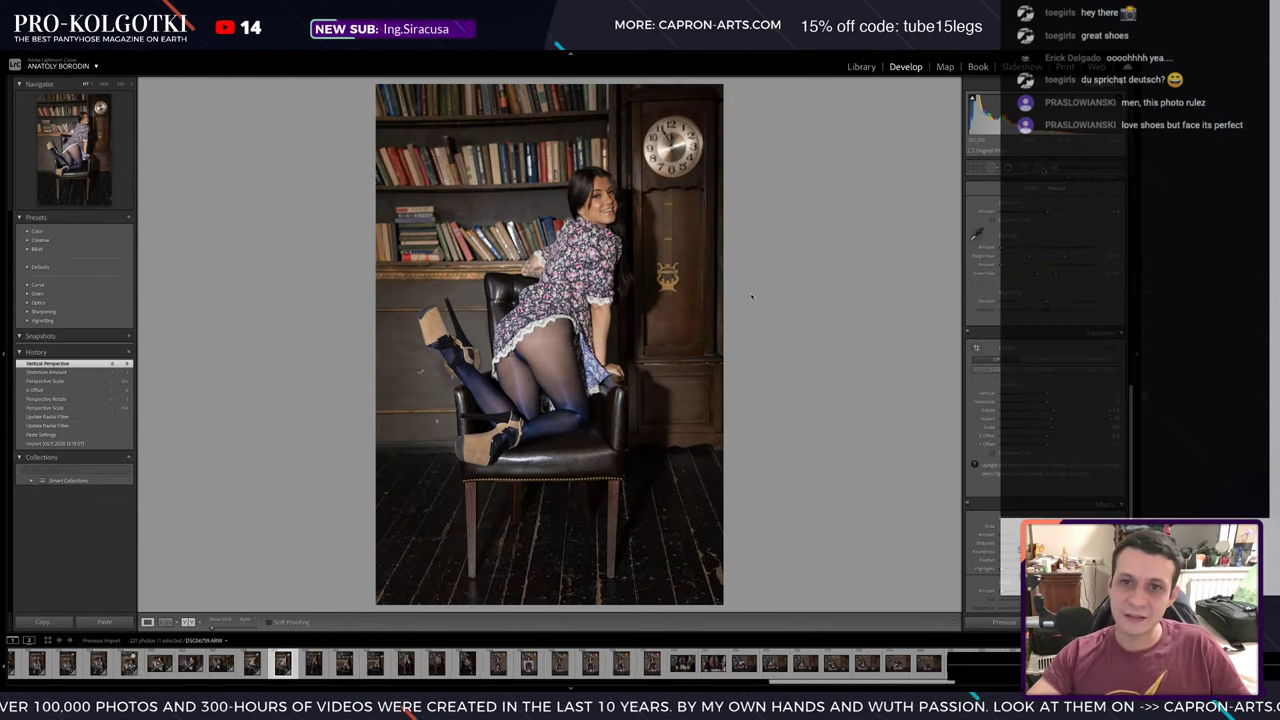
- Draw a radial filter around the model's body
key("shift+m")
left_click_drag(540, 330, 690, 490)
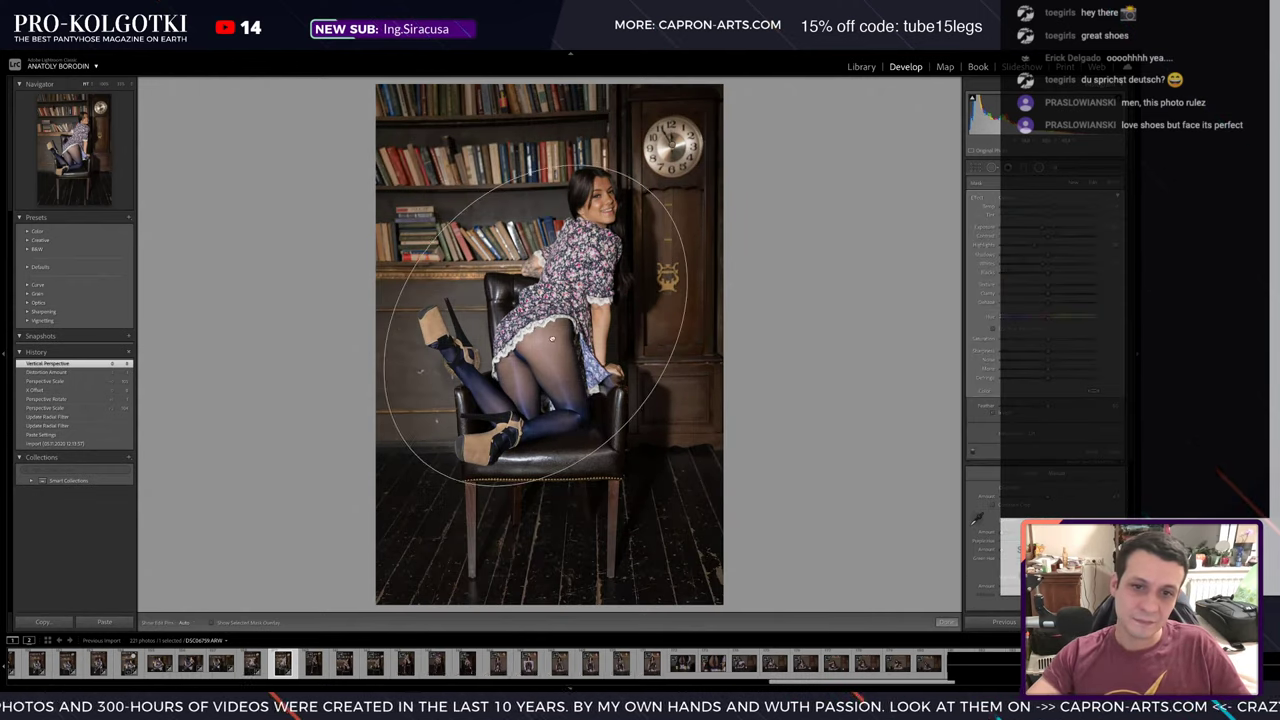
left_click_drag(555, 341, 552, 345)
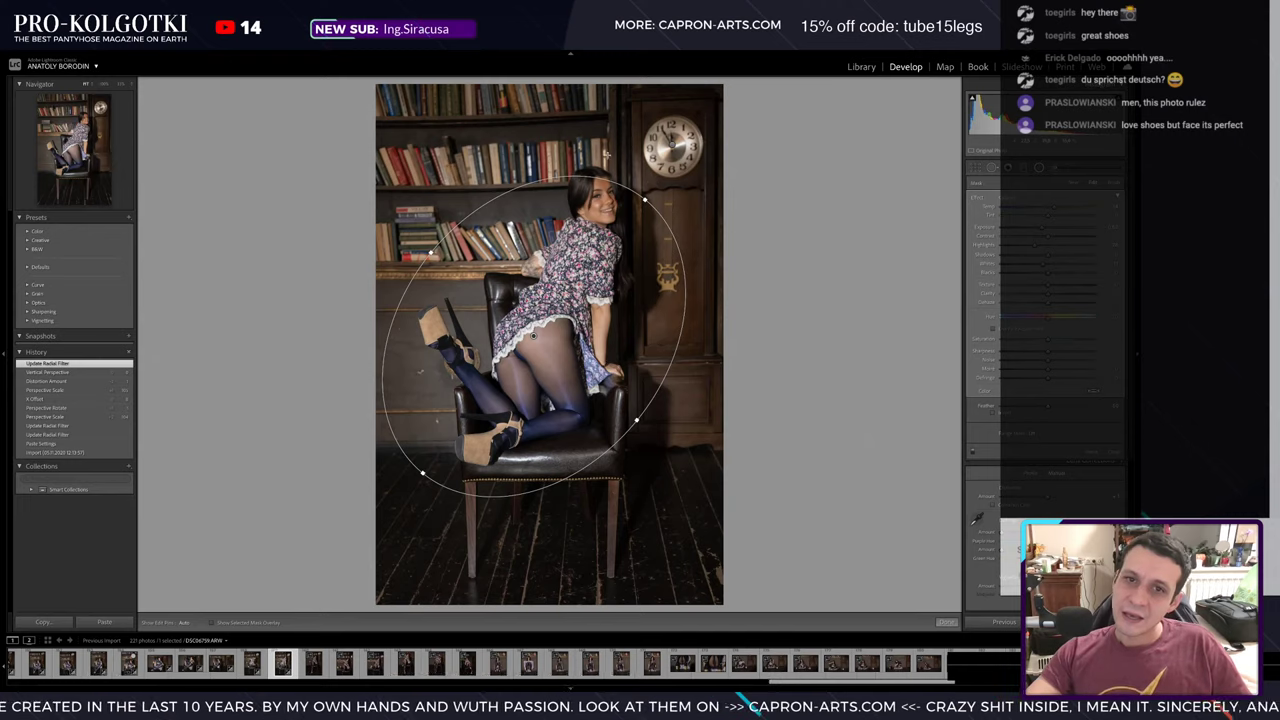
- Add a face radial filter with adjusted exposure, temperature and shadows
mouse_move(592, 150)
left_mouse_down()
mouse_move(625, 181)
mouse_move(615, 198)
left_mouse_up()
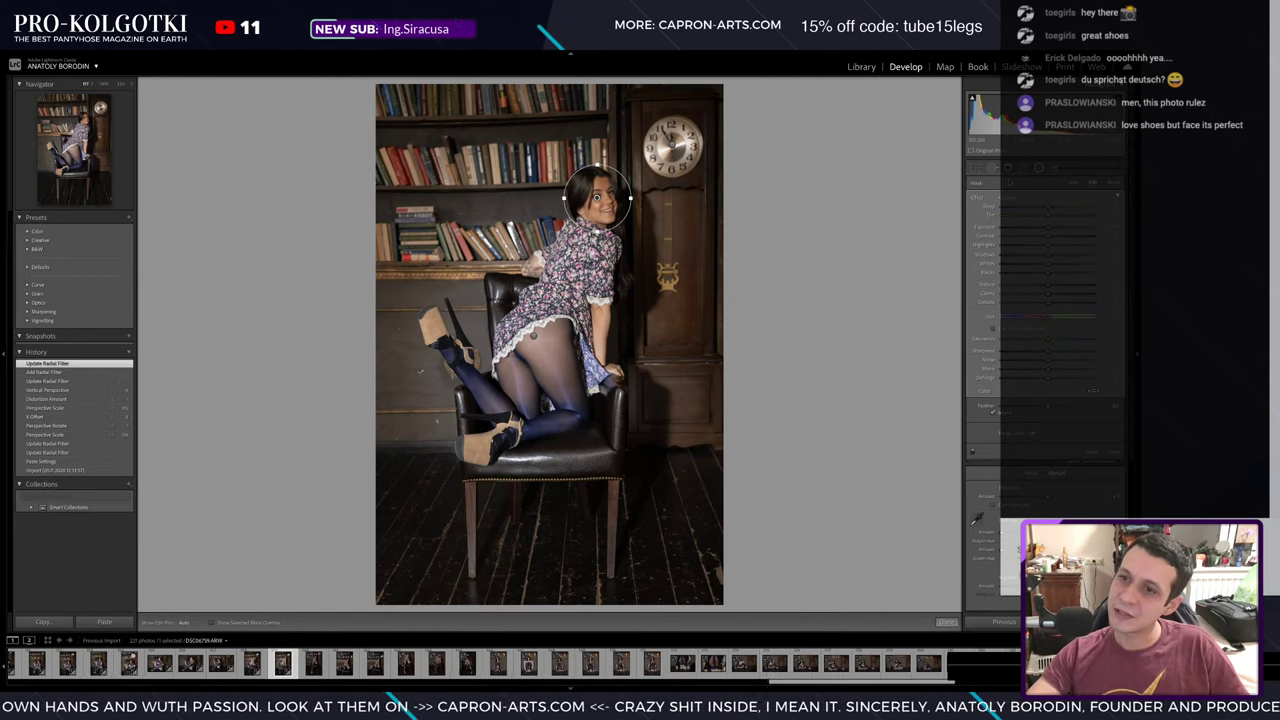
left_click_drag(1051, 228, 1045, 228)
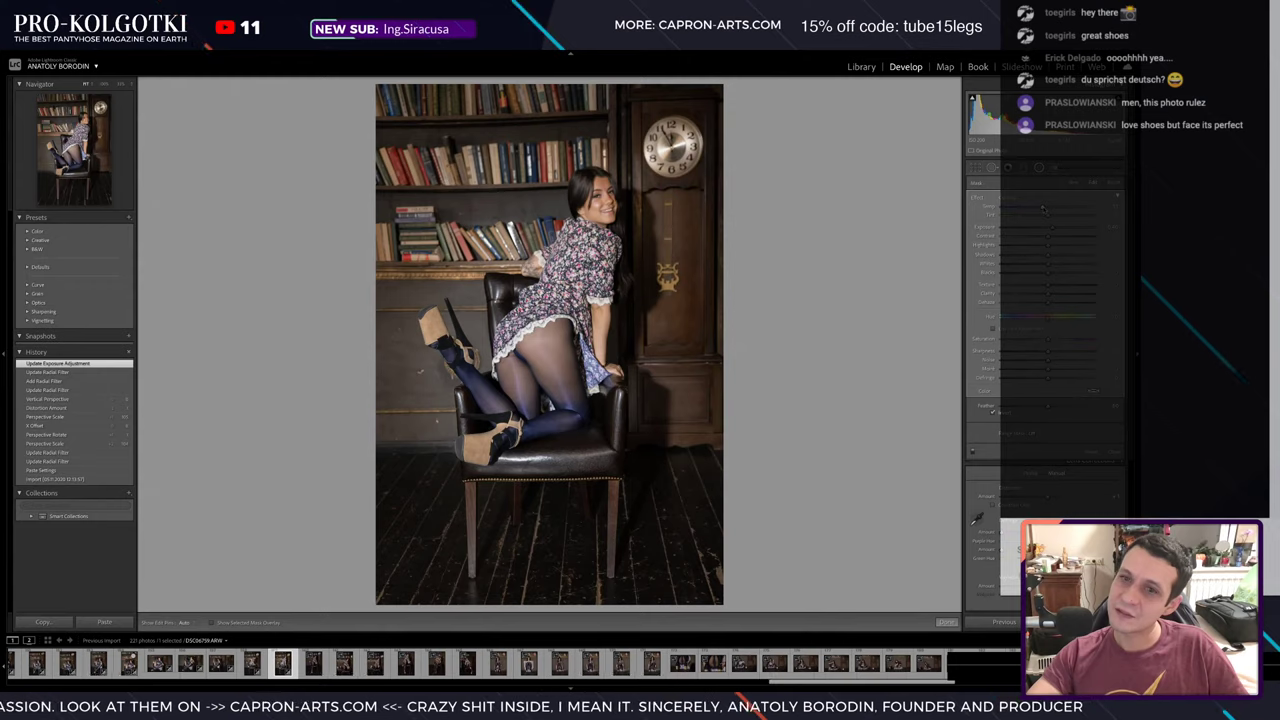
left_click_drag(1045, 206, 1040, 206)
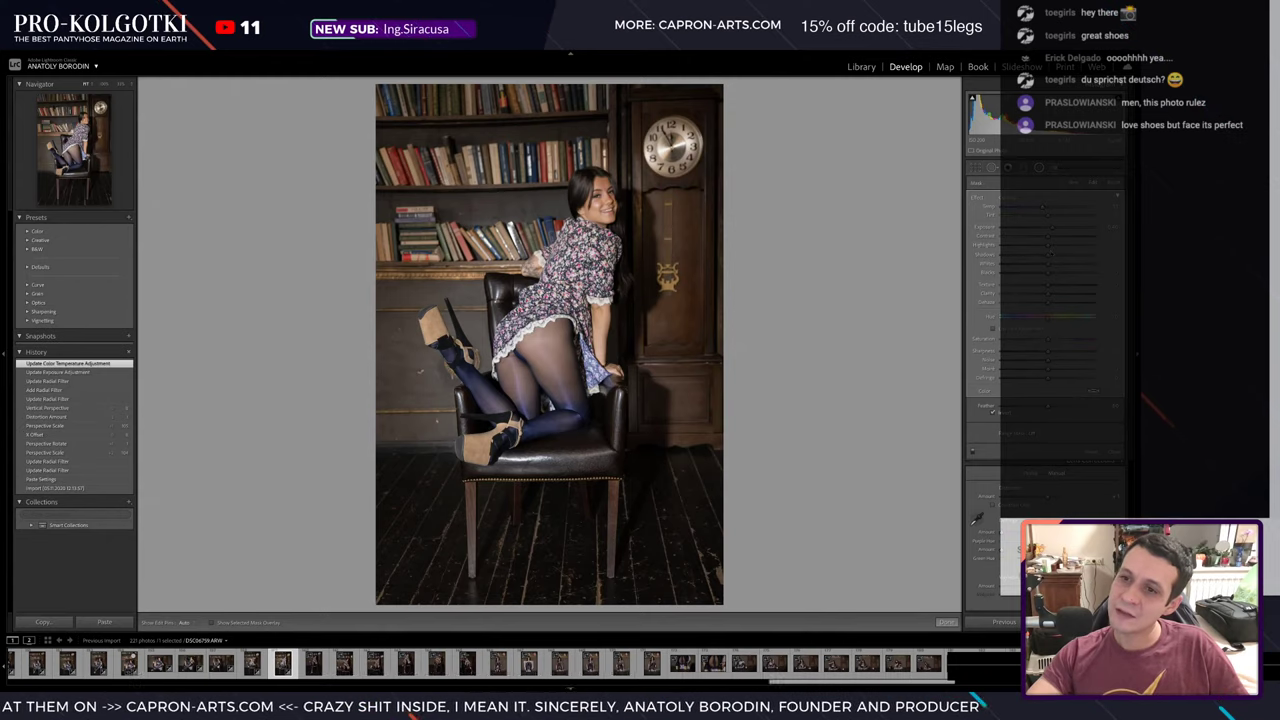
left_click_drag(1050, 254, 1044, 227)
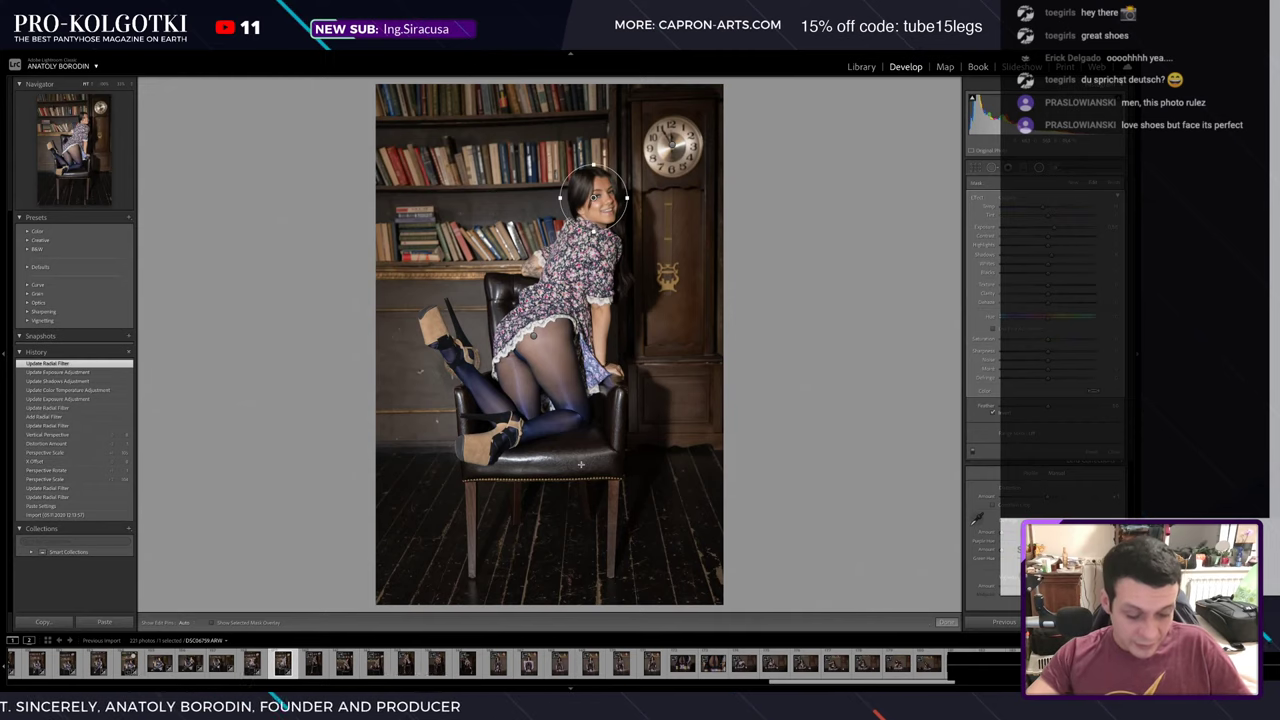
- Copy this photo's settings and open the shot of the model leaning over the chair
key("ctrl+shift+c")
left_click(514, 579)
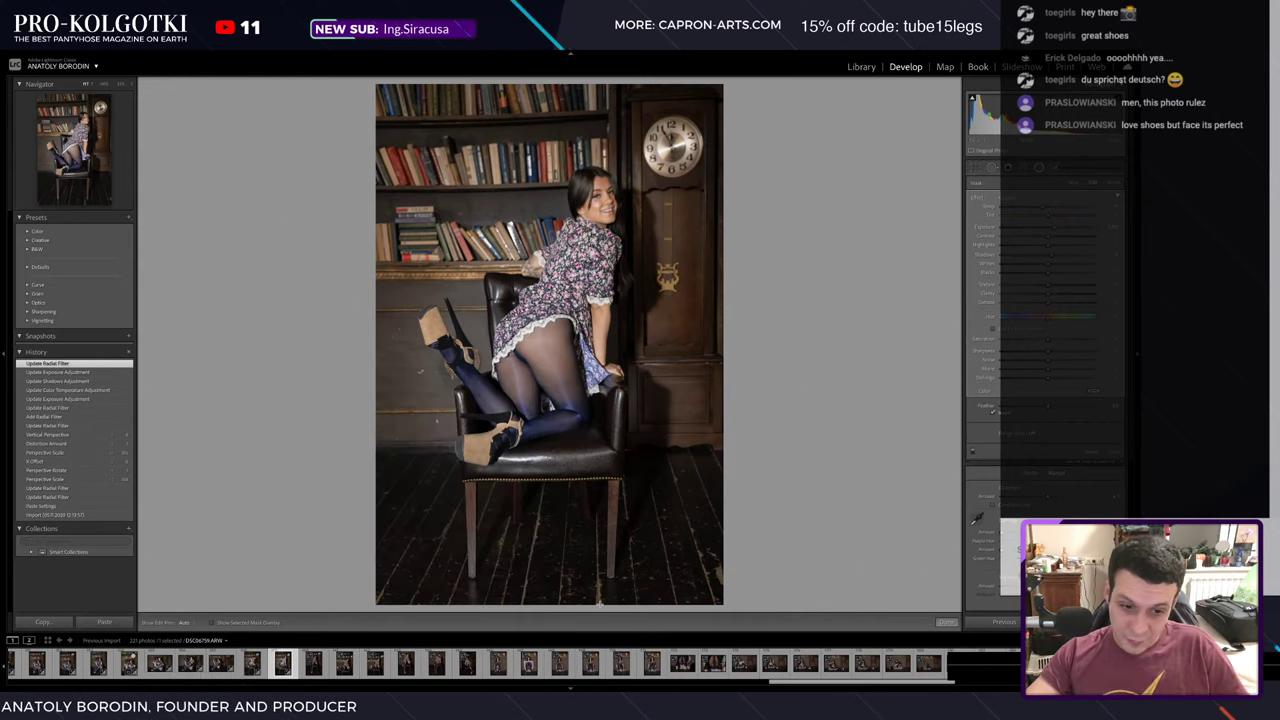
left_click(313, 663)
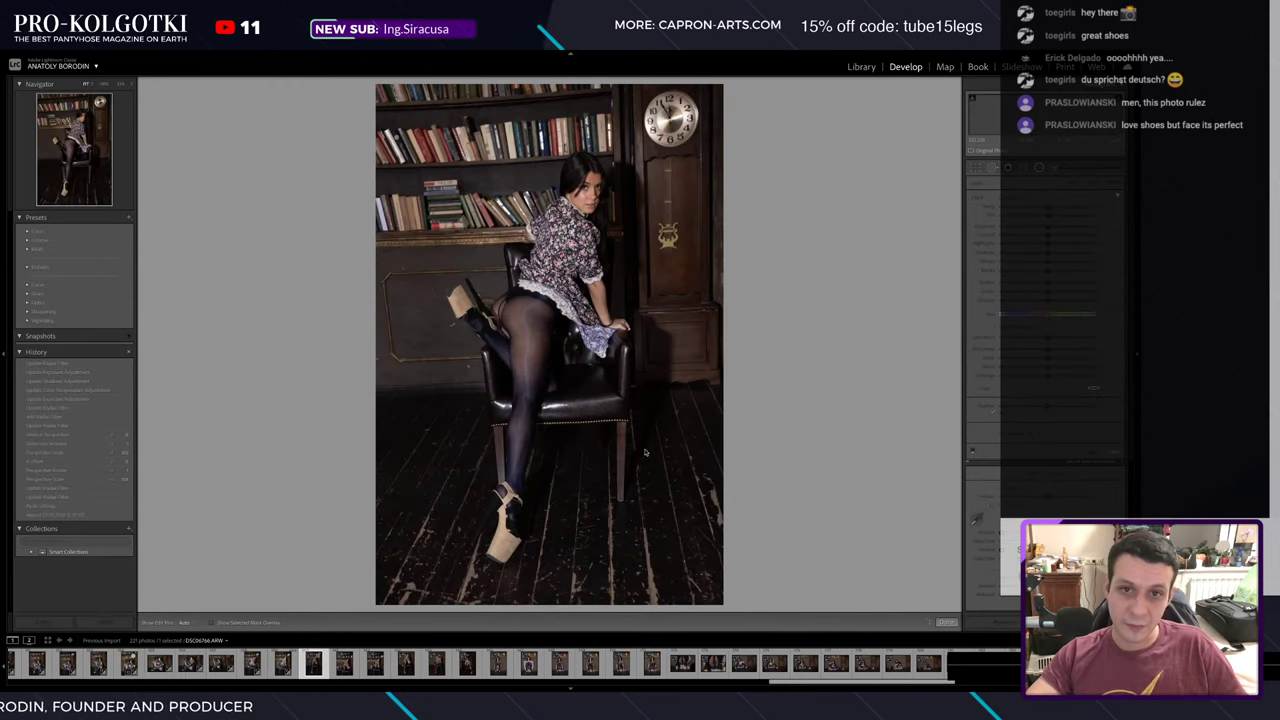
- Paste the copied settings, move the face filter onto her head, and delete the body filter
key("ctrl+shift+v")
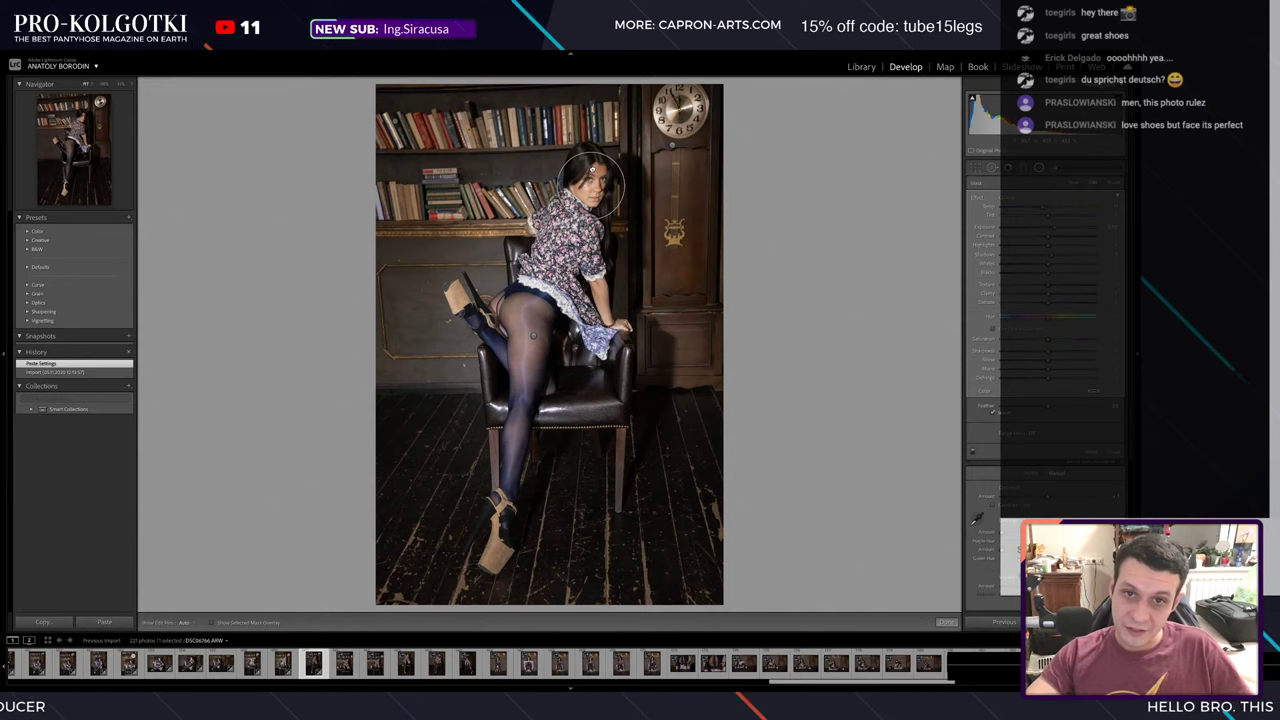
mouse_move(592, 188)
left_mouse_down()
mouse_move(589, 177)
mouse_move(681, 112)
left_mouse_up()
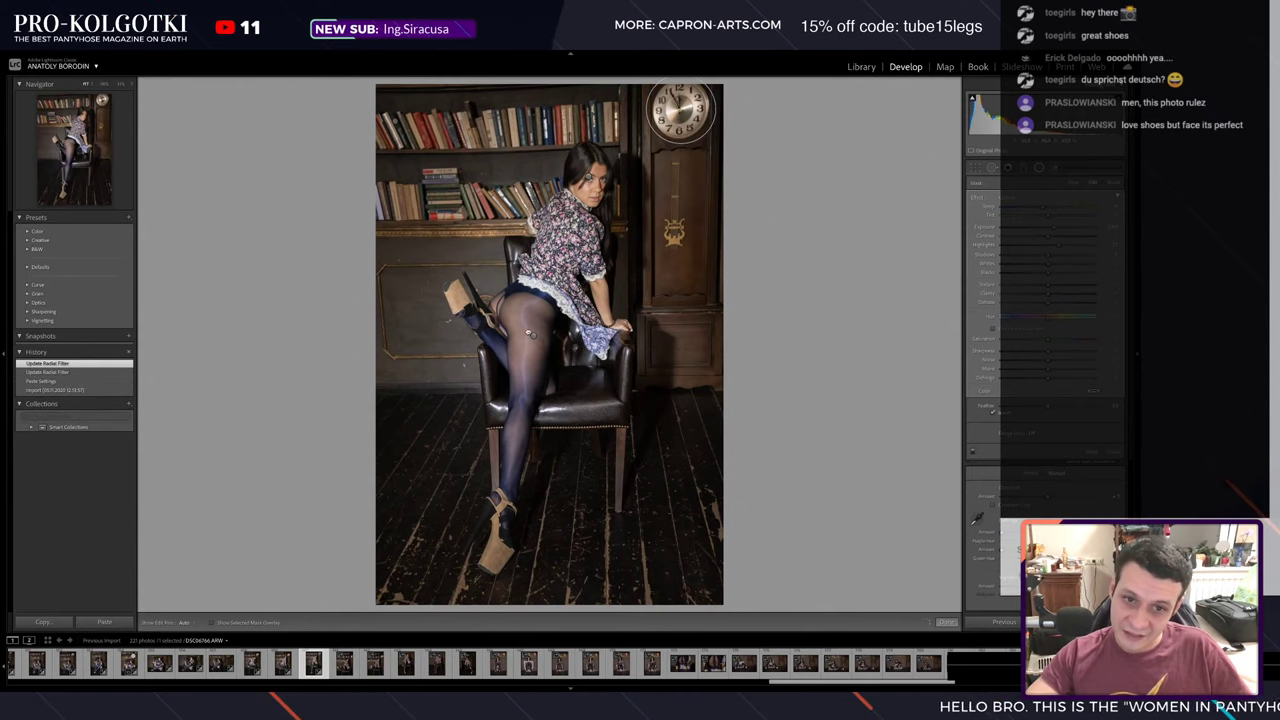
left_click_drag(681, 112, 560, 358)
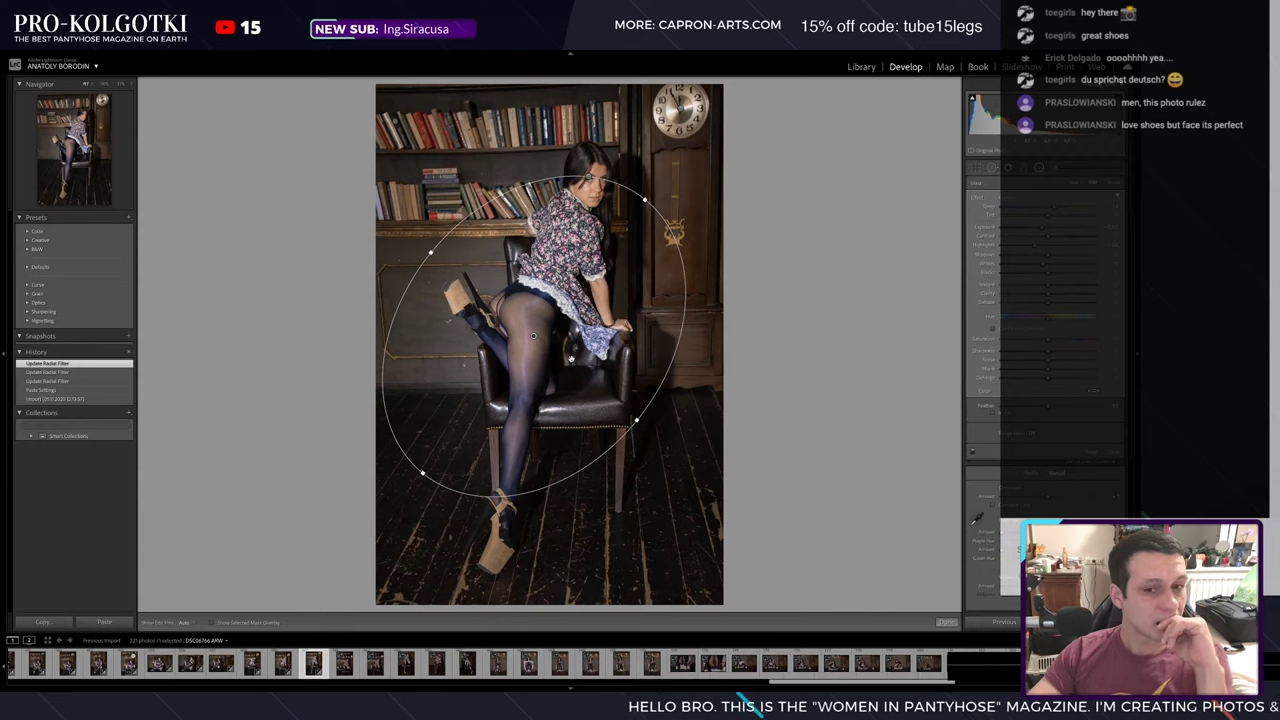
key("Delete")
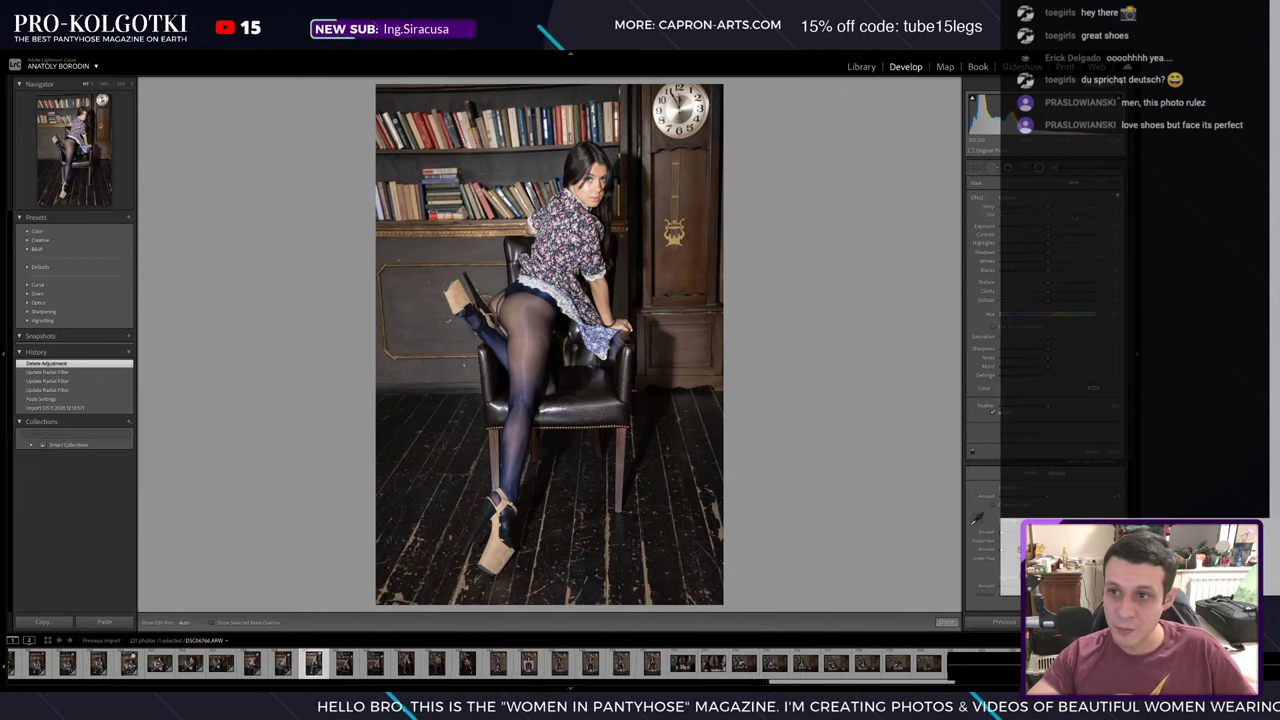
- Adjust the leaning shot's exposure and post-crop vignette amount, then advance to the next photo
key("shift+m")
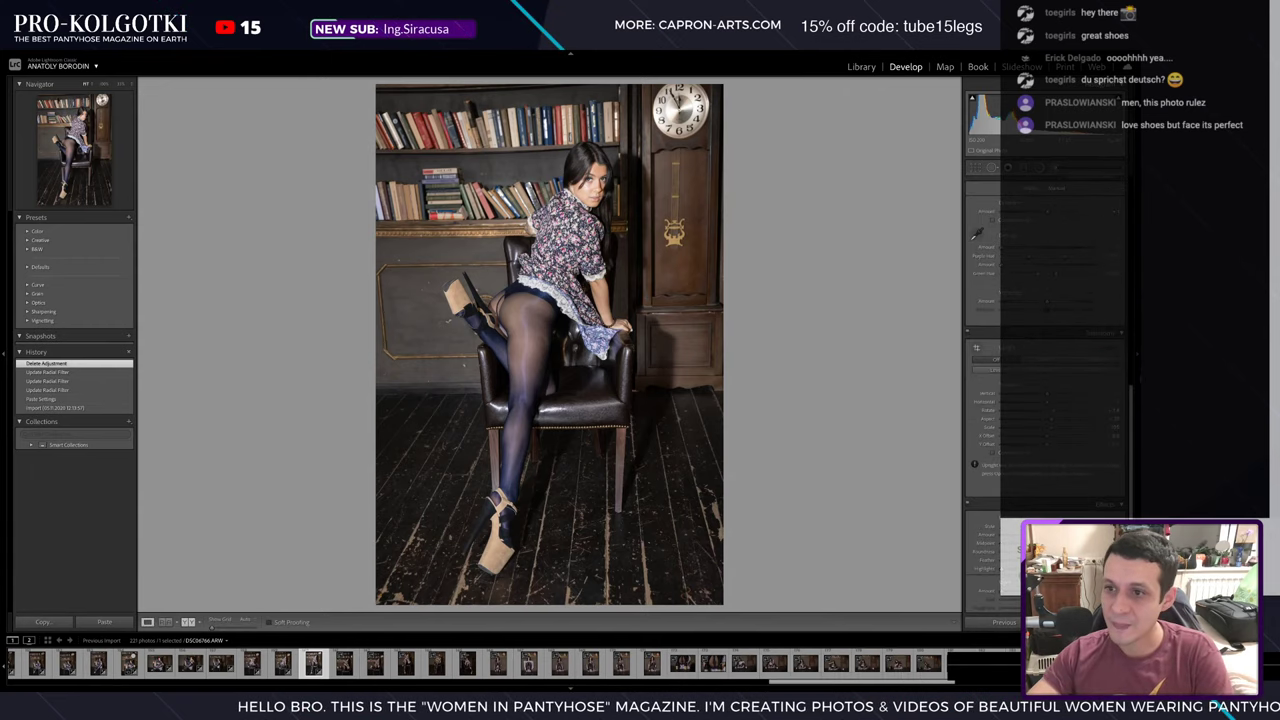
scroll(1045, 400, "up", 10)
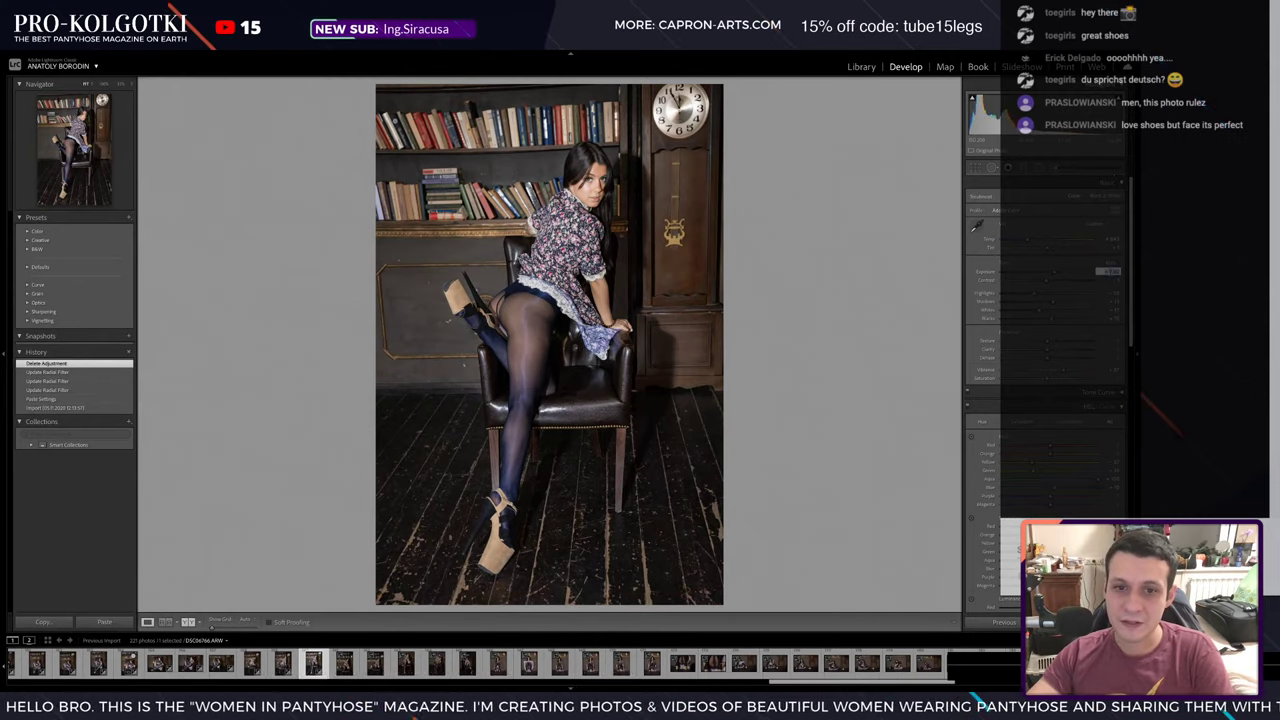
scroll(975, 226, "down", 5)
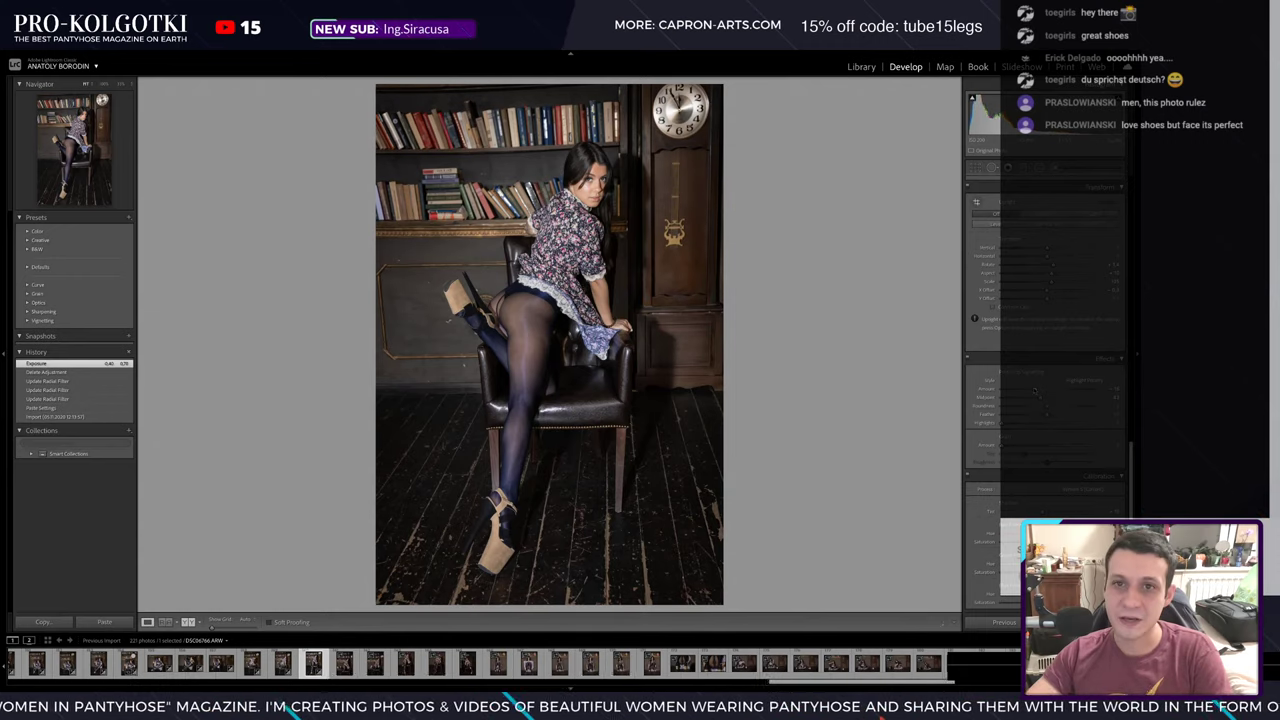
left_click_drag(1035, 390, 1036, 390)
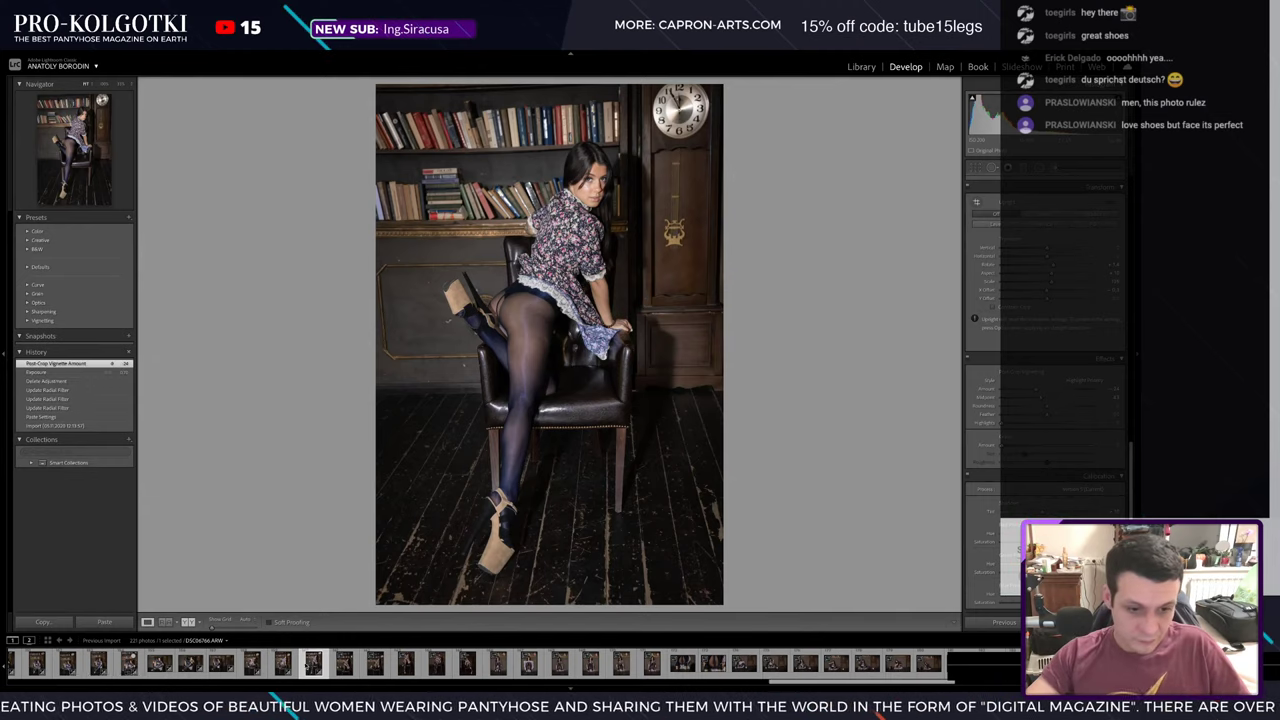
key("Right")
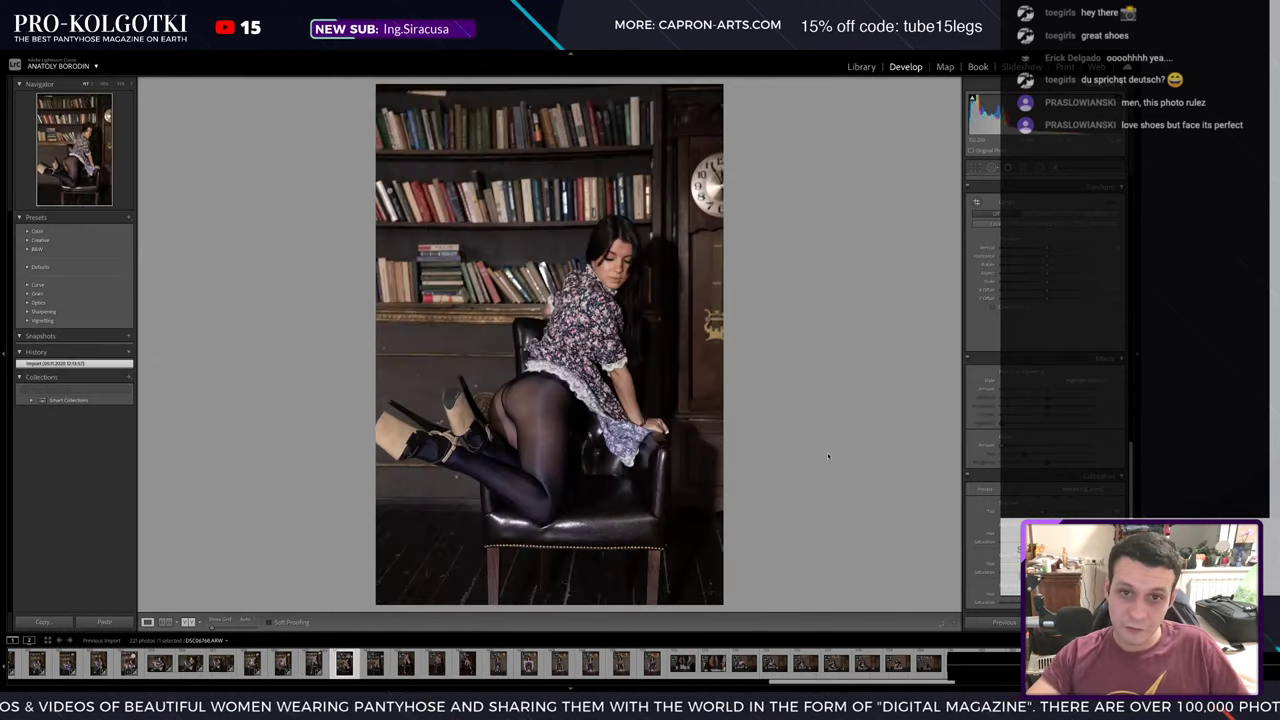
- Paste the settings, fix Transform X offset and scale, and draw a radial filter over the model
key("ctrl+shift+v")
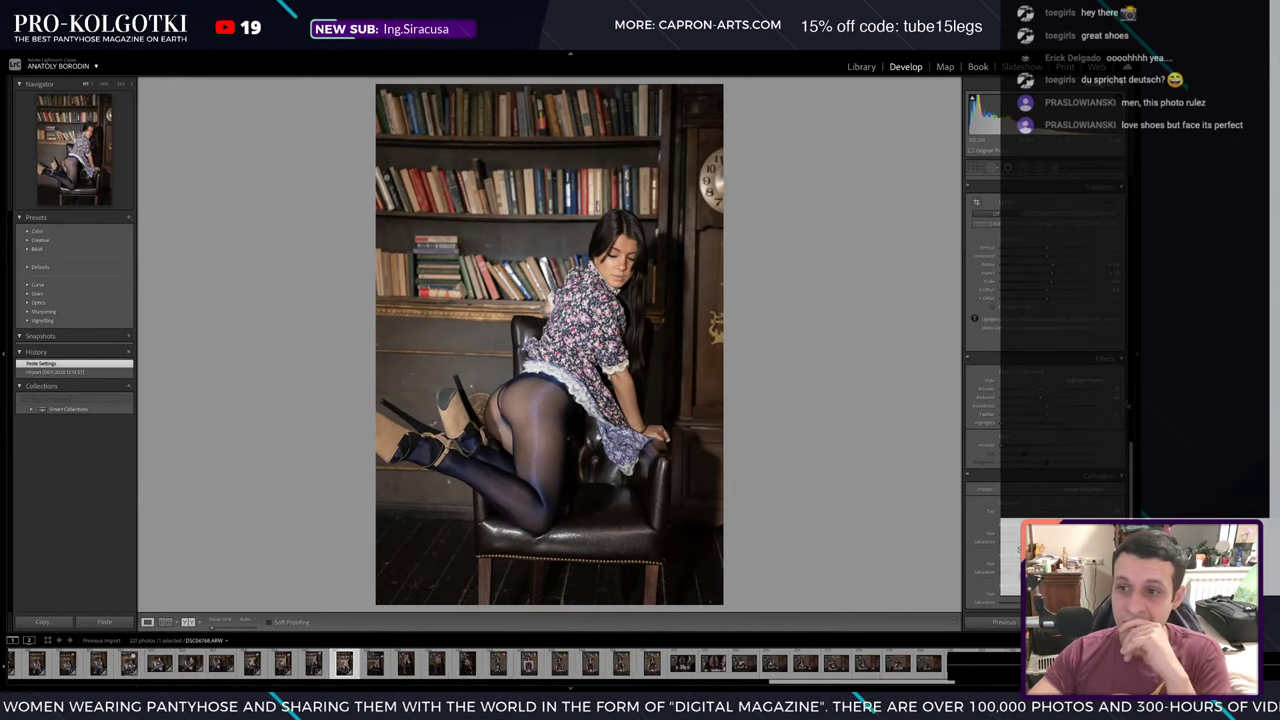
mouse_move(1108, 264)
left_mouse_down()
mouse_move(1124, 266)
mouse_move(1114, 289)
left_mouse_up()
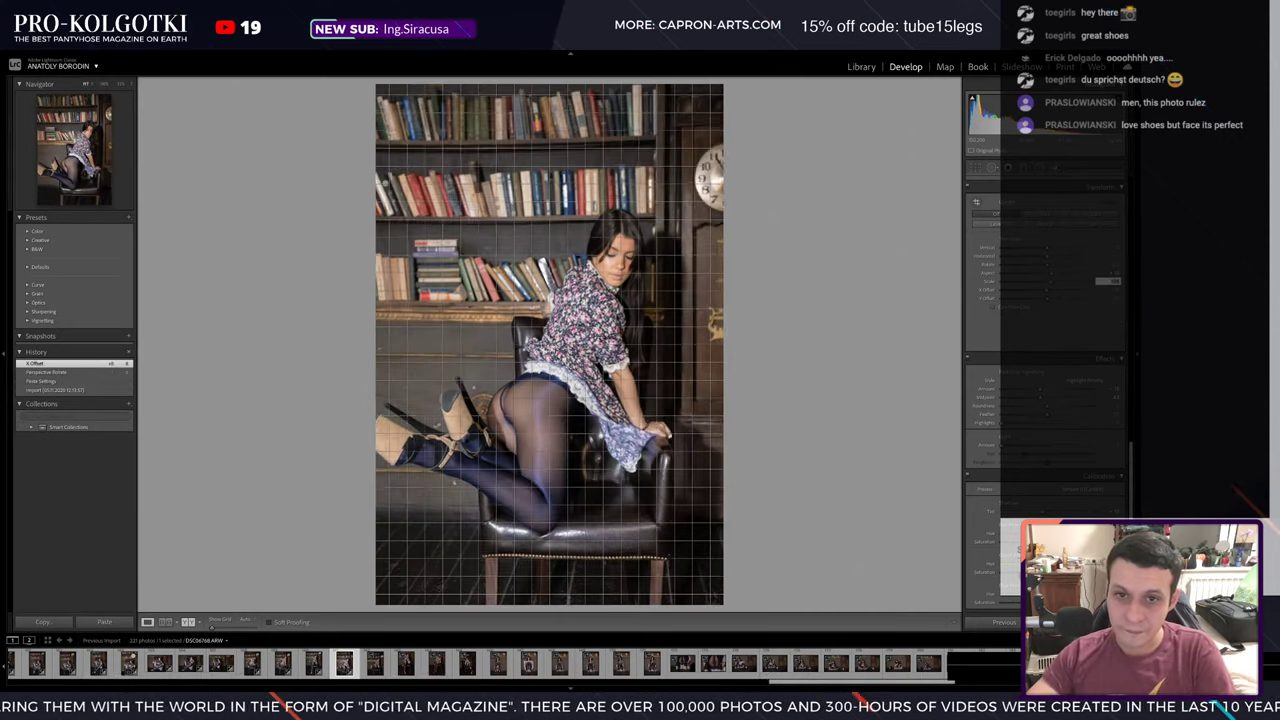
left_click_drag(1107, 281, 1112, 281)
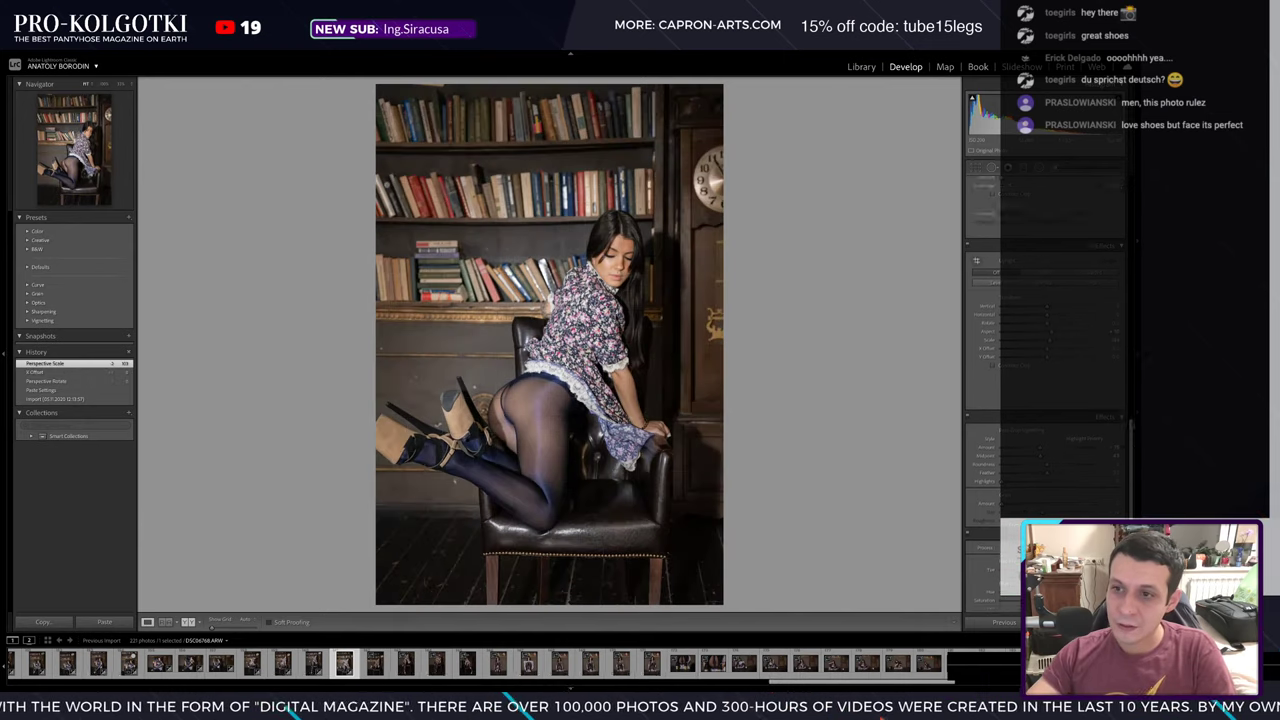
scroll(1050, 300, "up", 10)
key("k")
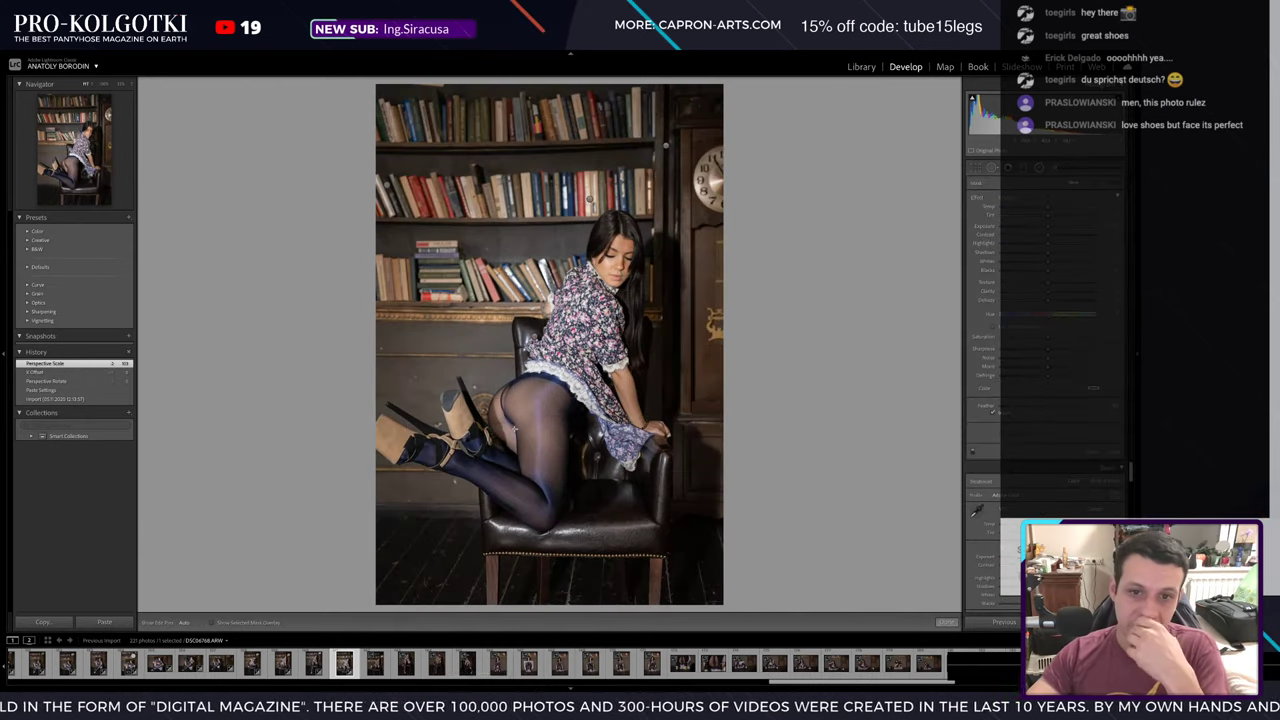
left_click_drag(550, 425, 672, 558)
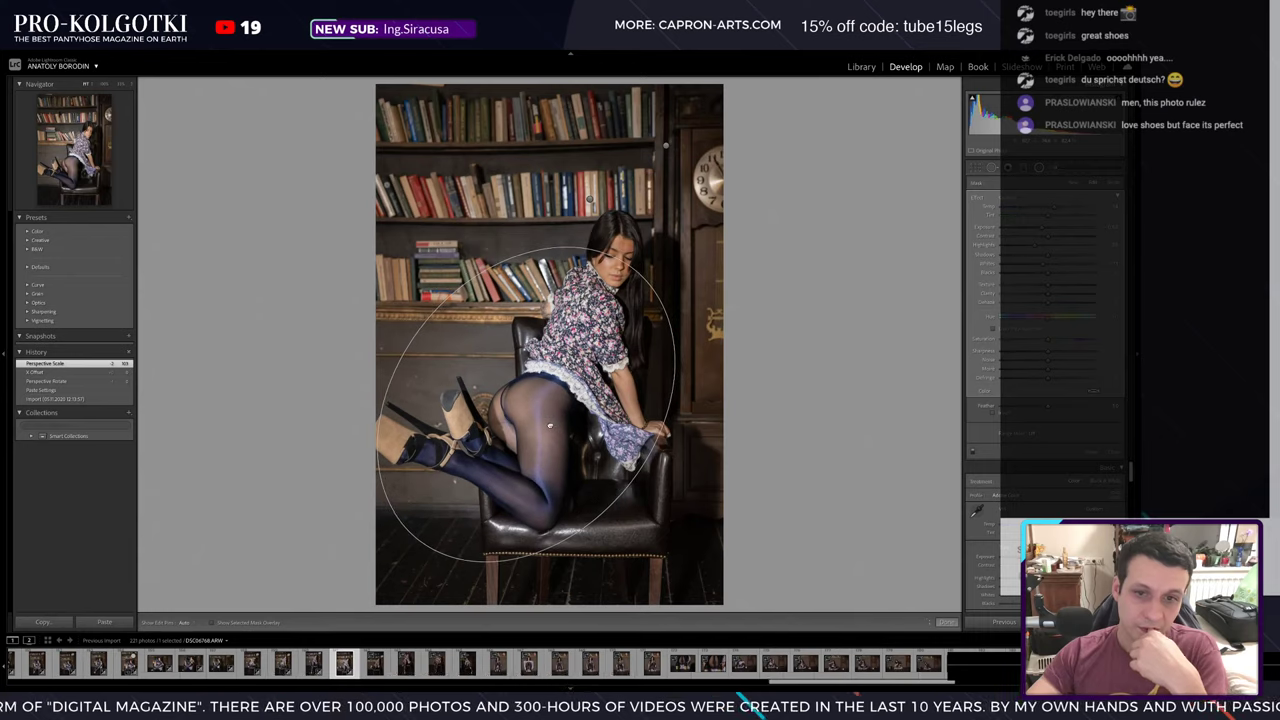
- Enlarge and tilt the body filter, fit the face filter, and add a small clock filter
mouse_move(645, 246)
left_mouse_down()
mouse_move(660, 243)
mouse_move(597, 212)
mouse_move(617, 214)
left_mouse_up()
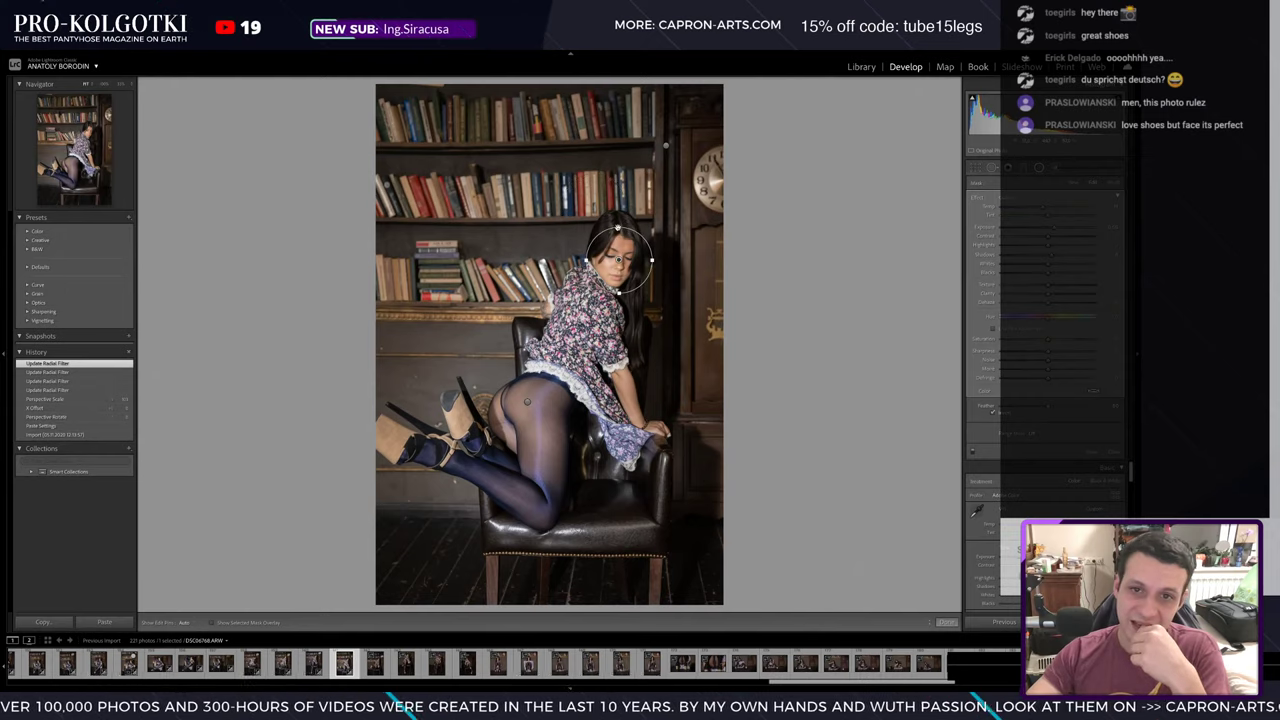
left_click_drag(588, 255, 583, 252)
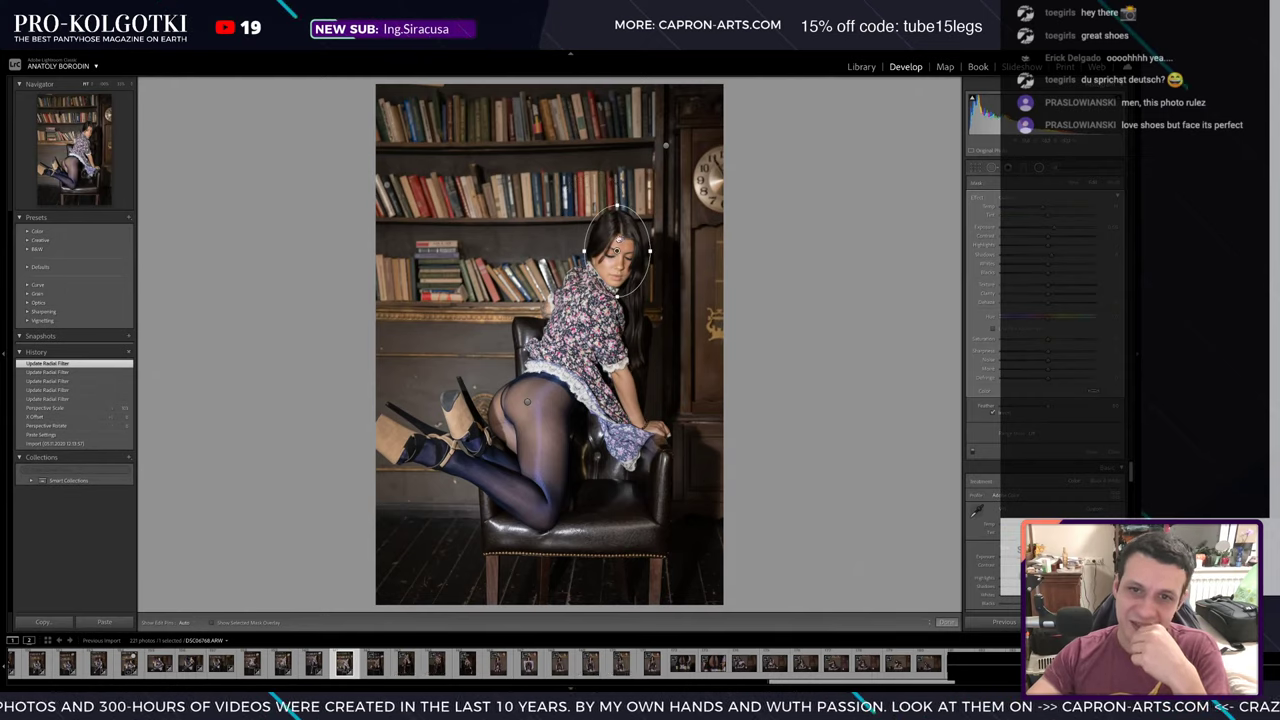
left_click_drag(705, 170, 724, 178)
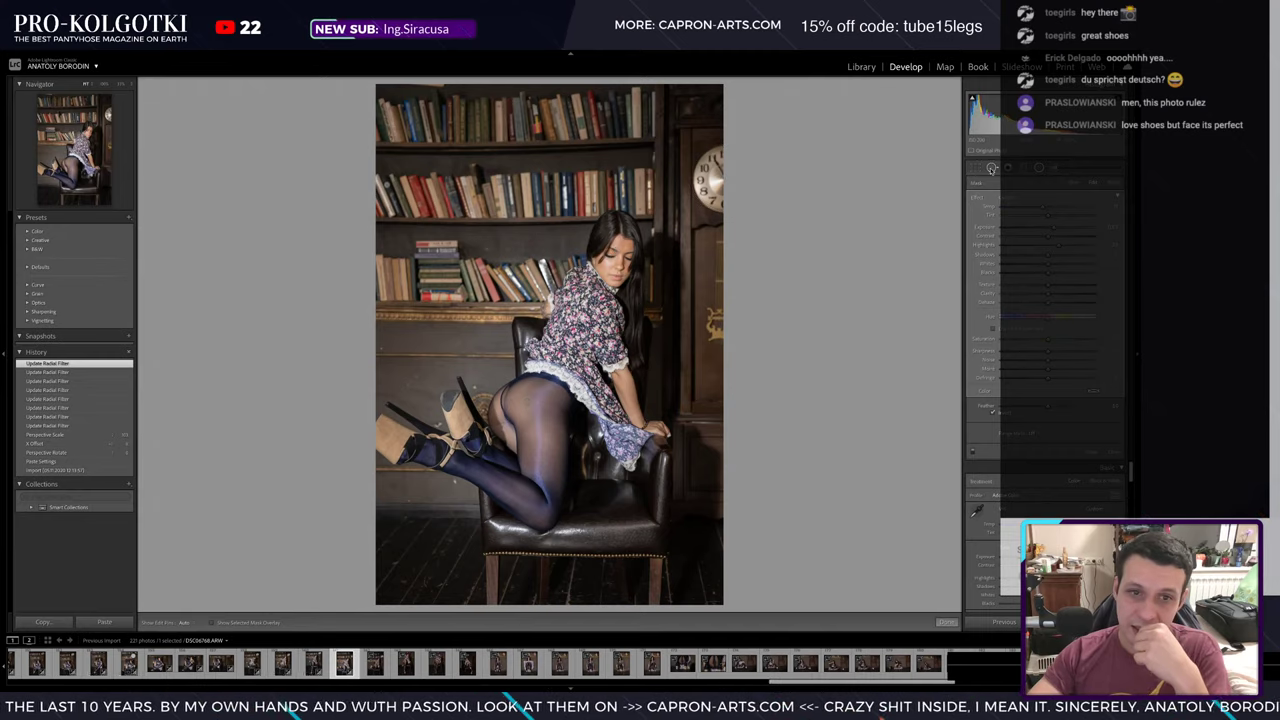
- Heal five final blemishes near the model's shoes and the chair with Spot Removal
left_click(991, 168)
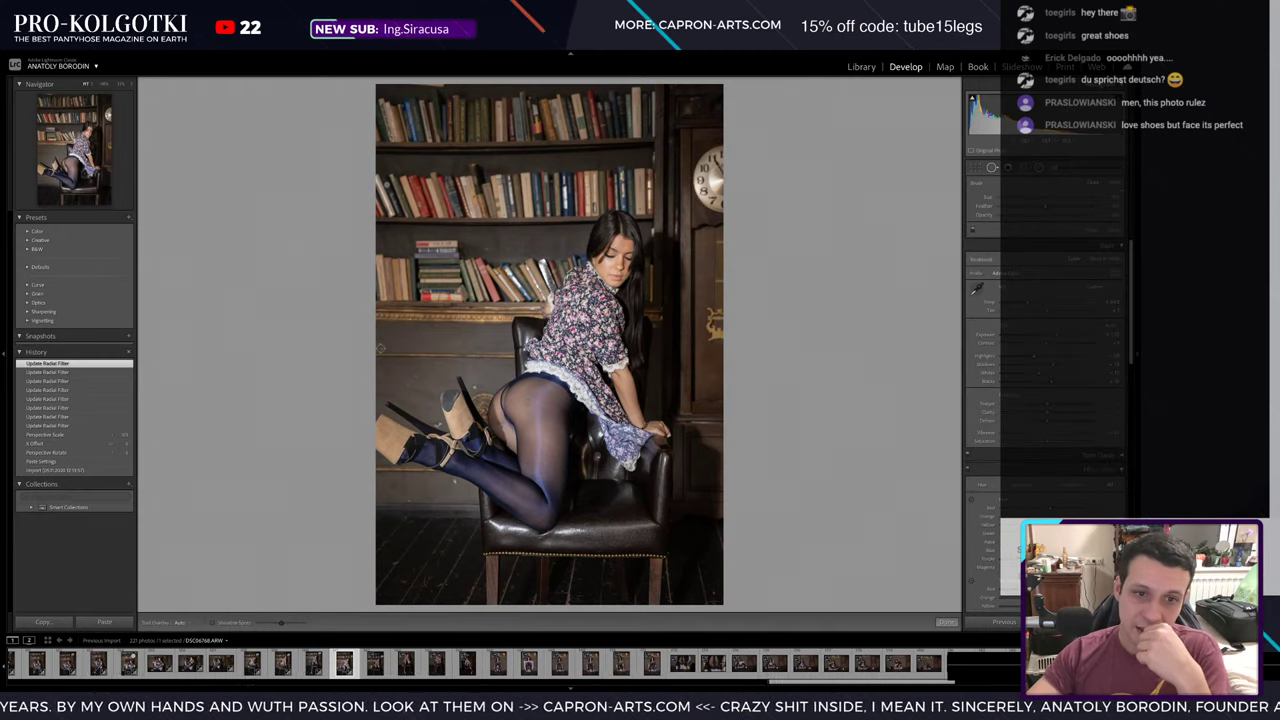
left_click(380, 348)
left_click(400, 367)
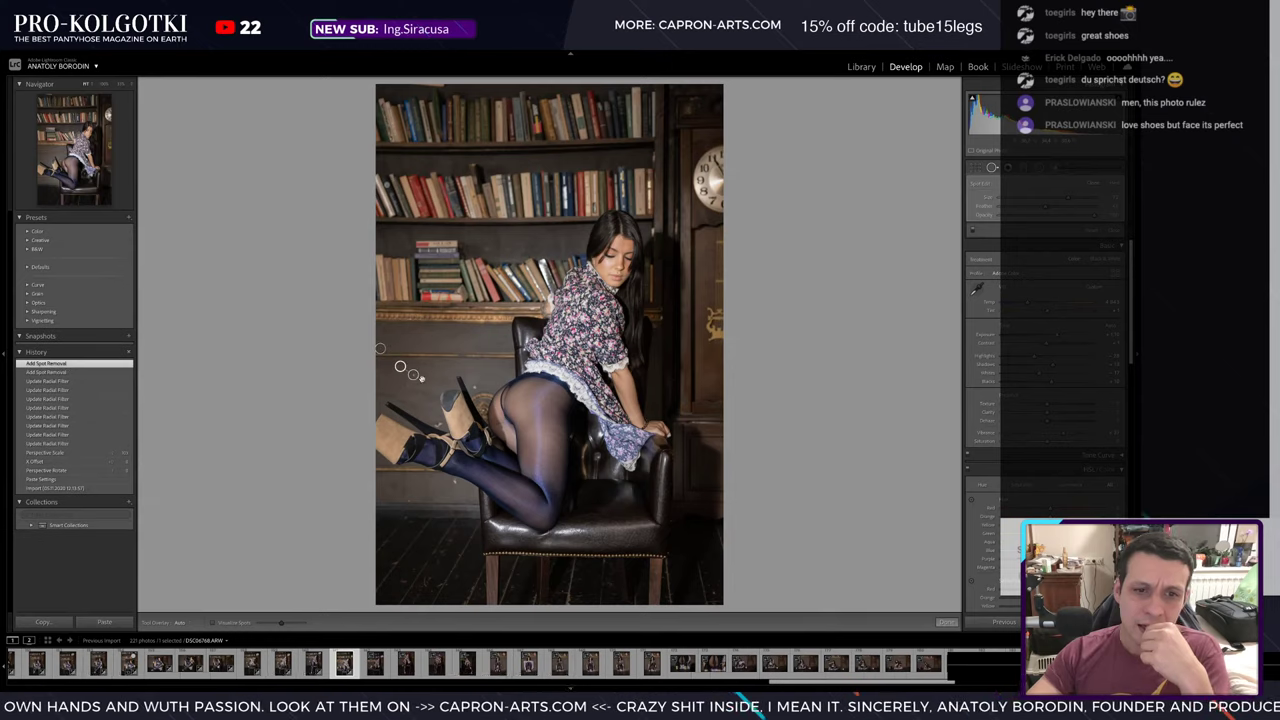
left_click(396, 387)
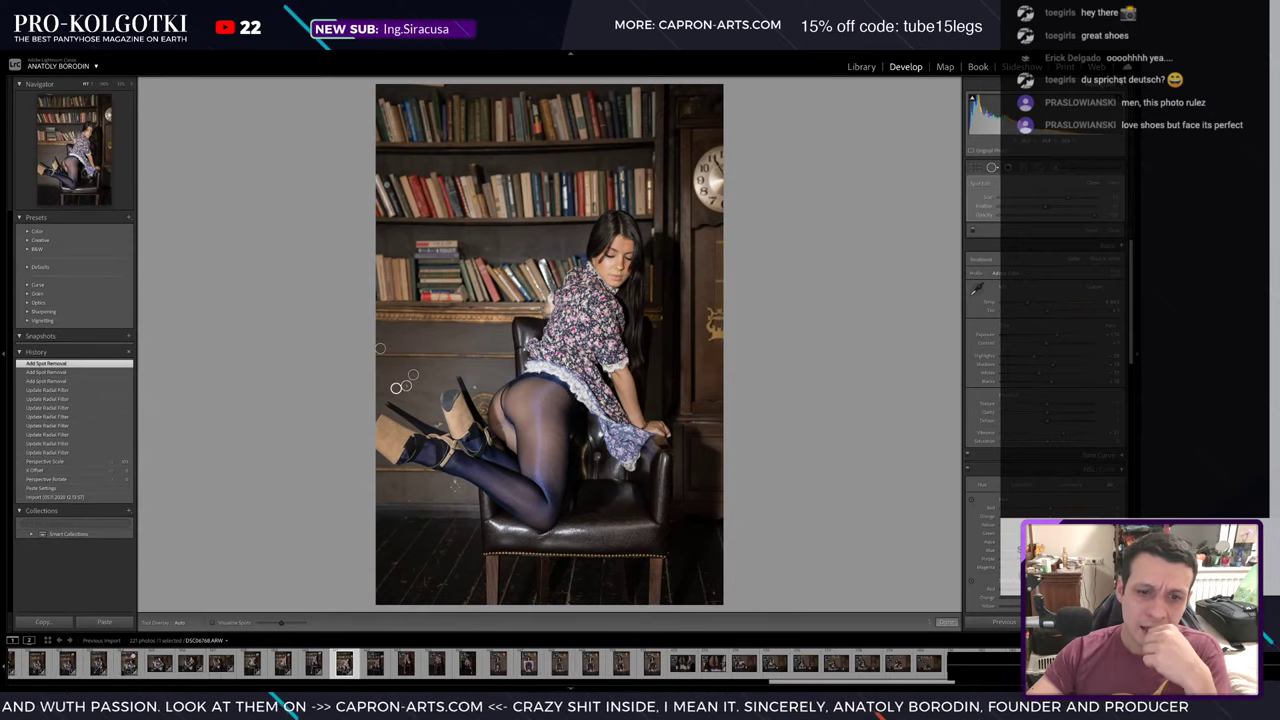
left_click(454, 492)
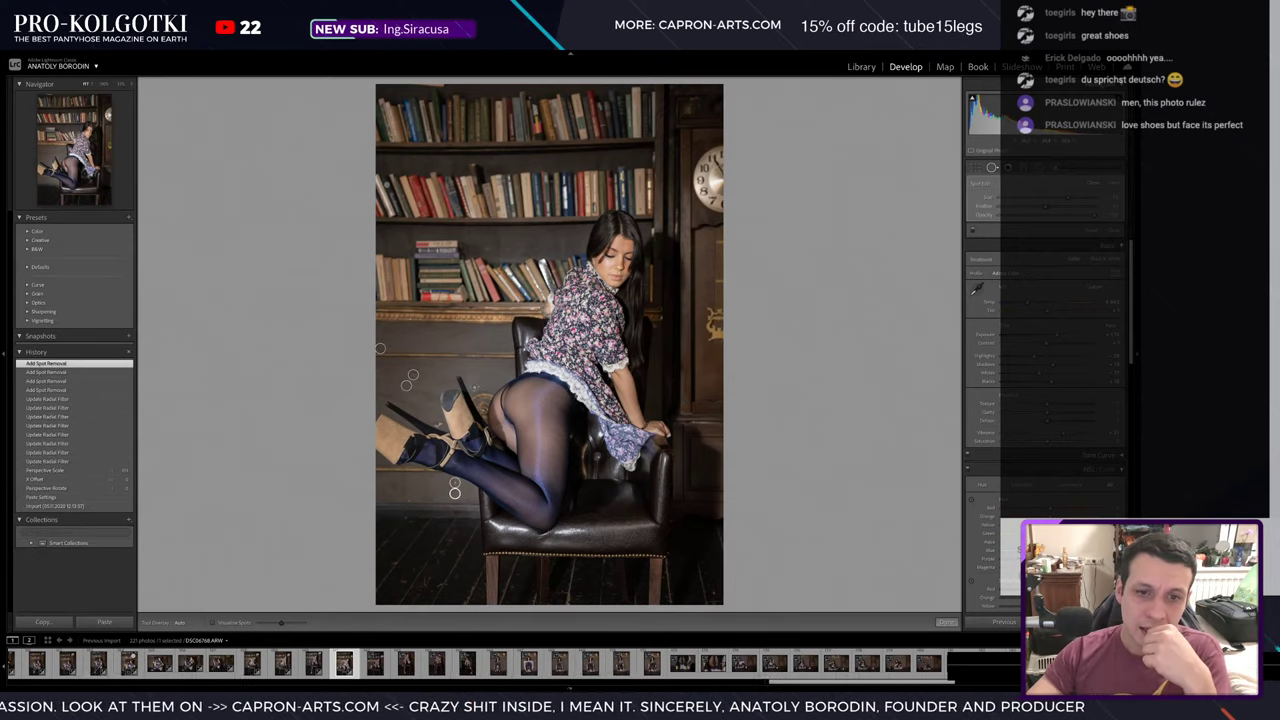
left_click(474, 386)
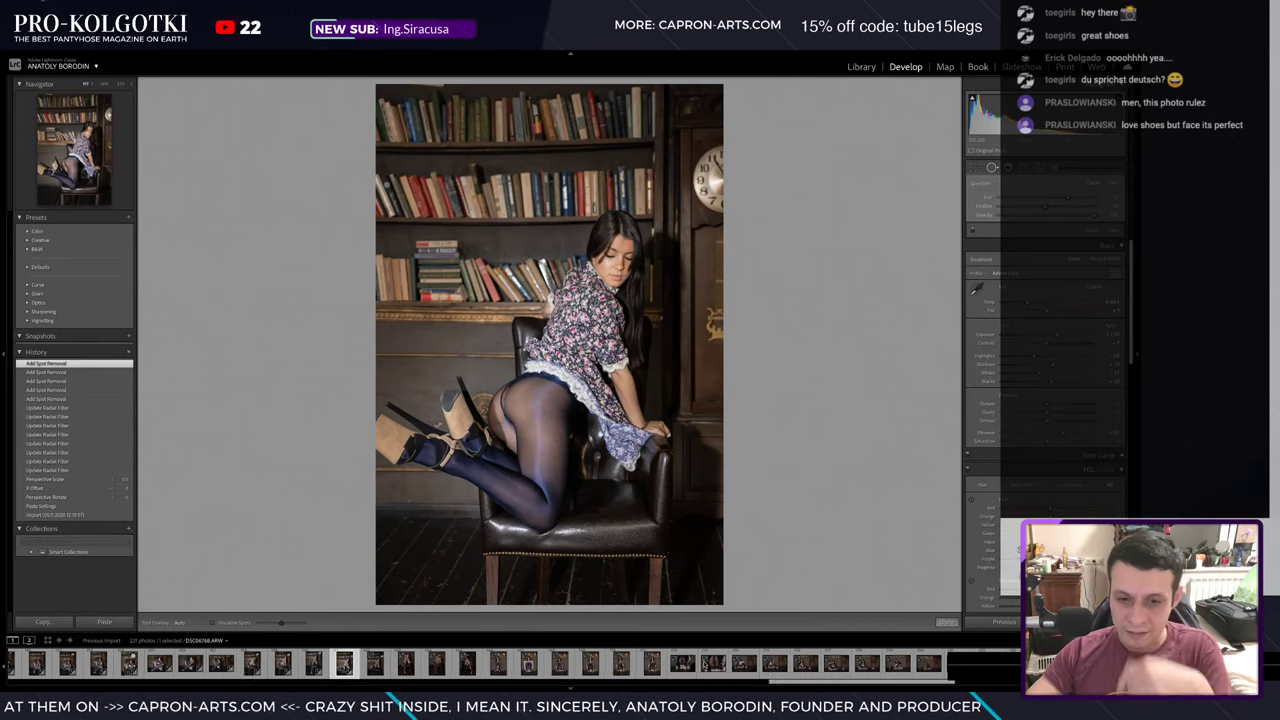
- Copy the kneeling shot's develop settings, review Before & After, then go to the next photo
key("ctrl+shift+c")
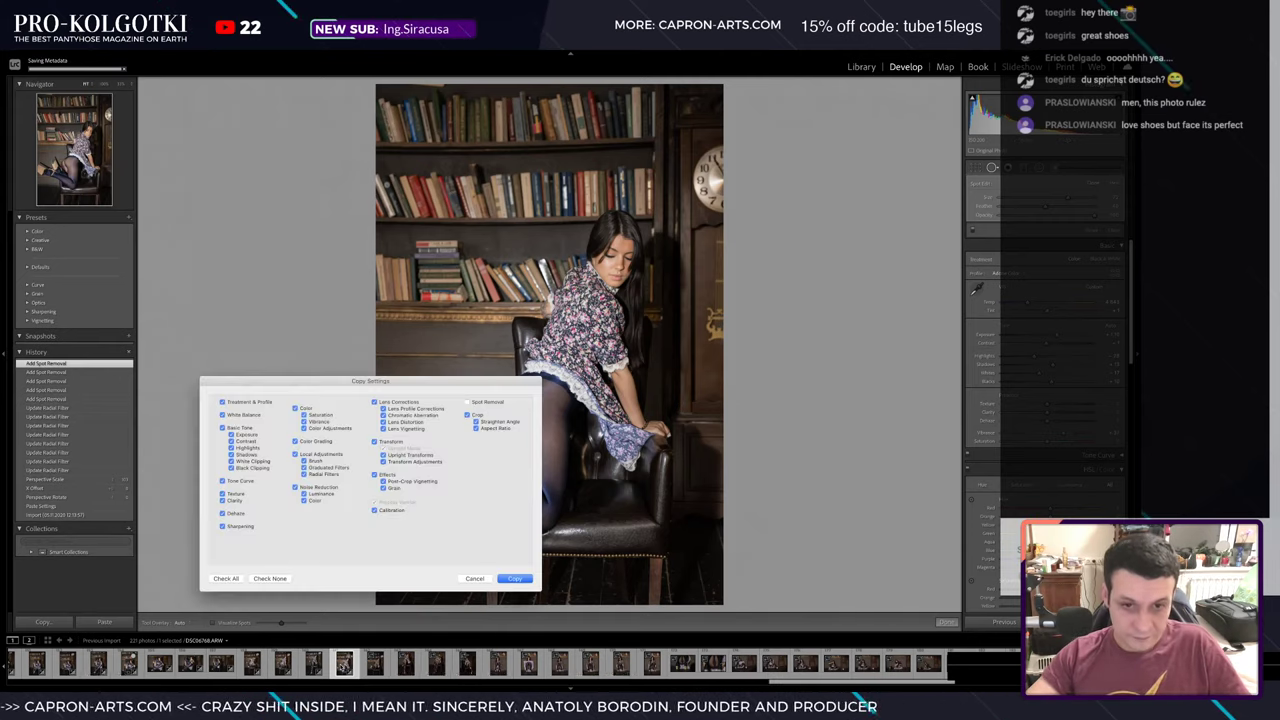
key("Return")
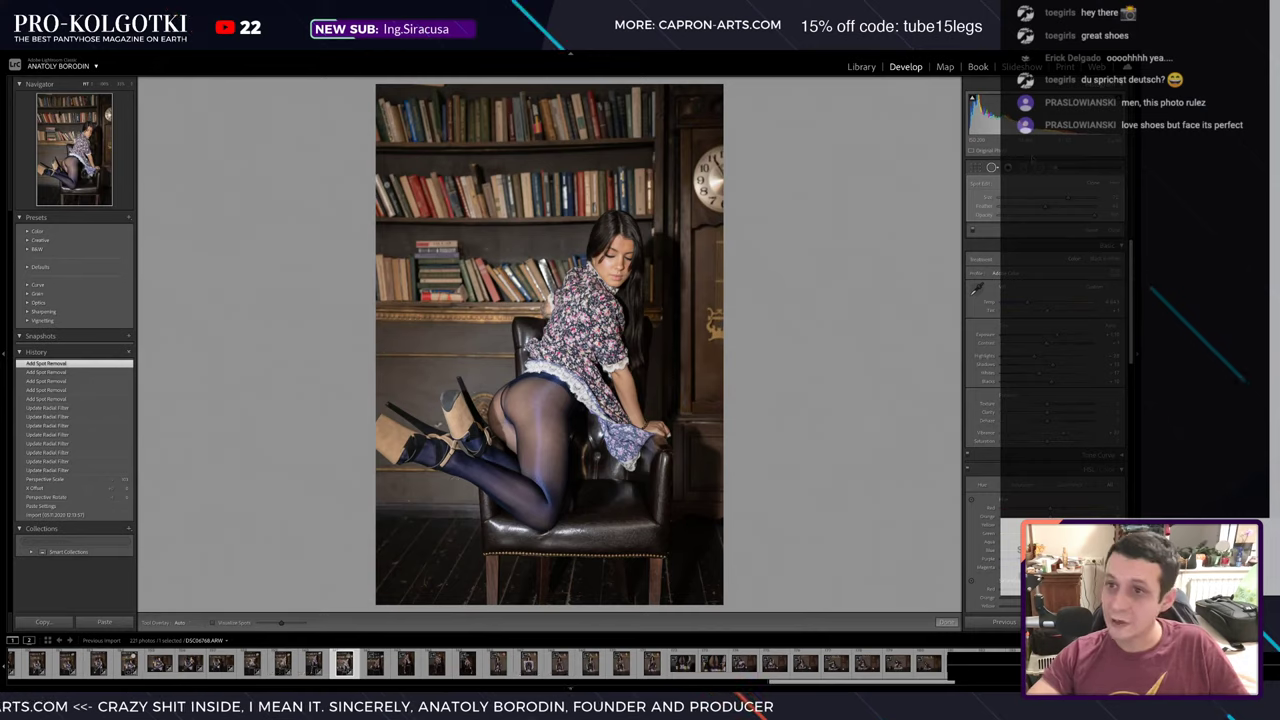
key("q")
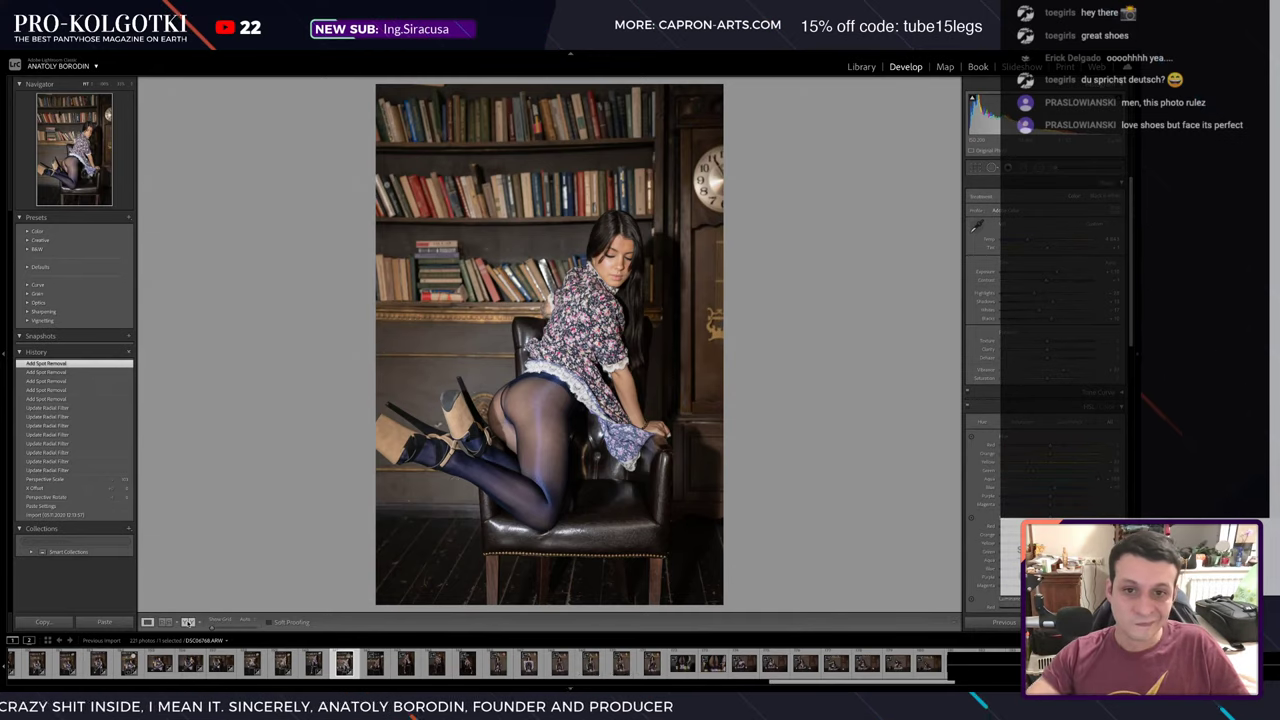
key("y")
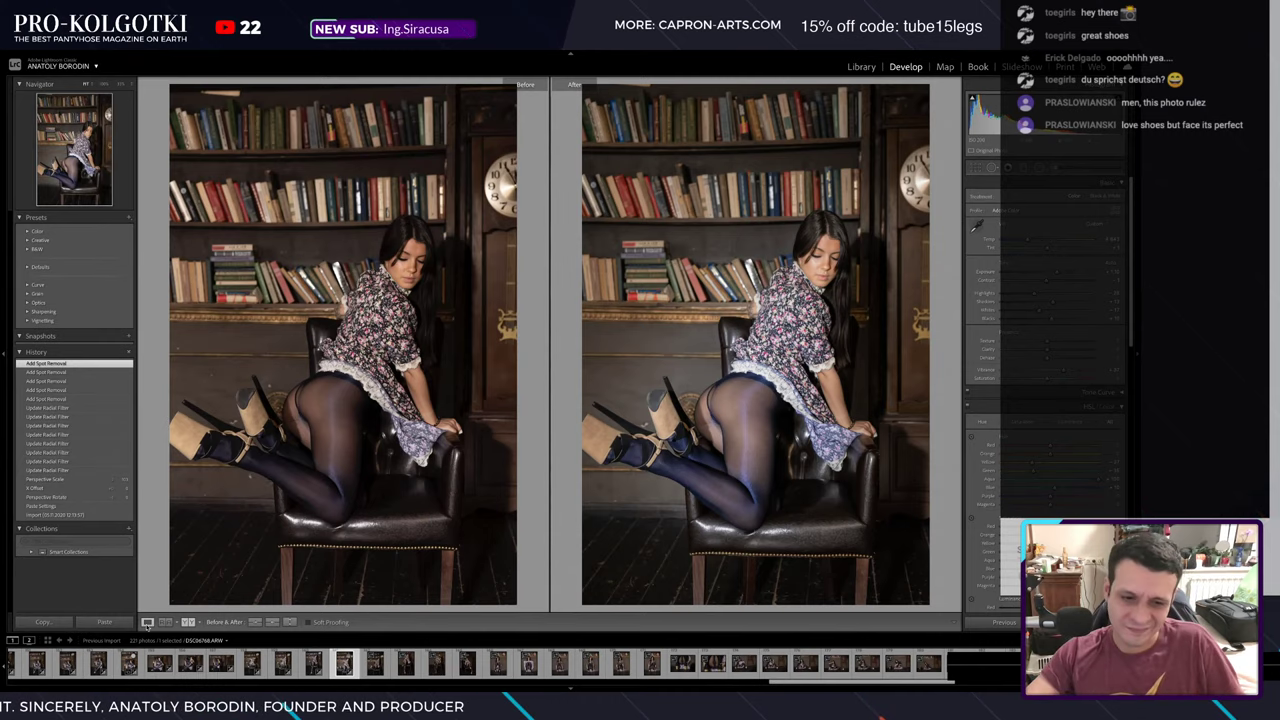
left_click(147, 622)
left_click(374, 664)
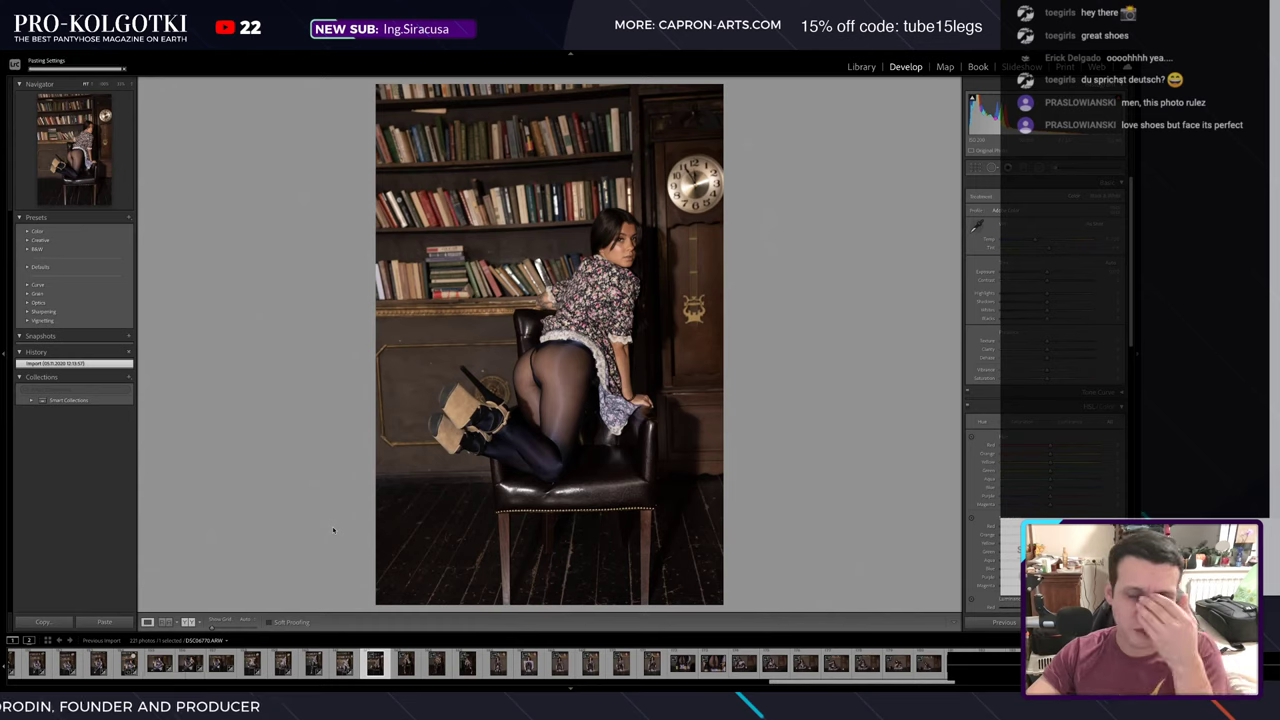
- Paste the copied settings, then refit radial filters around her face and the wall clock
key("ctrl+shift+v")
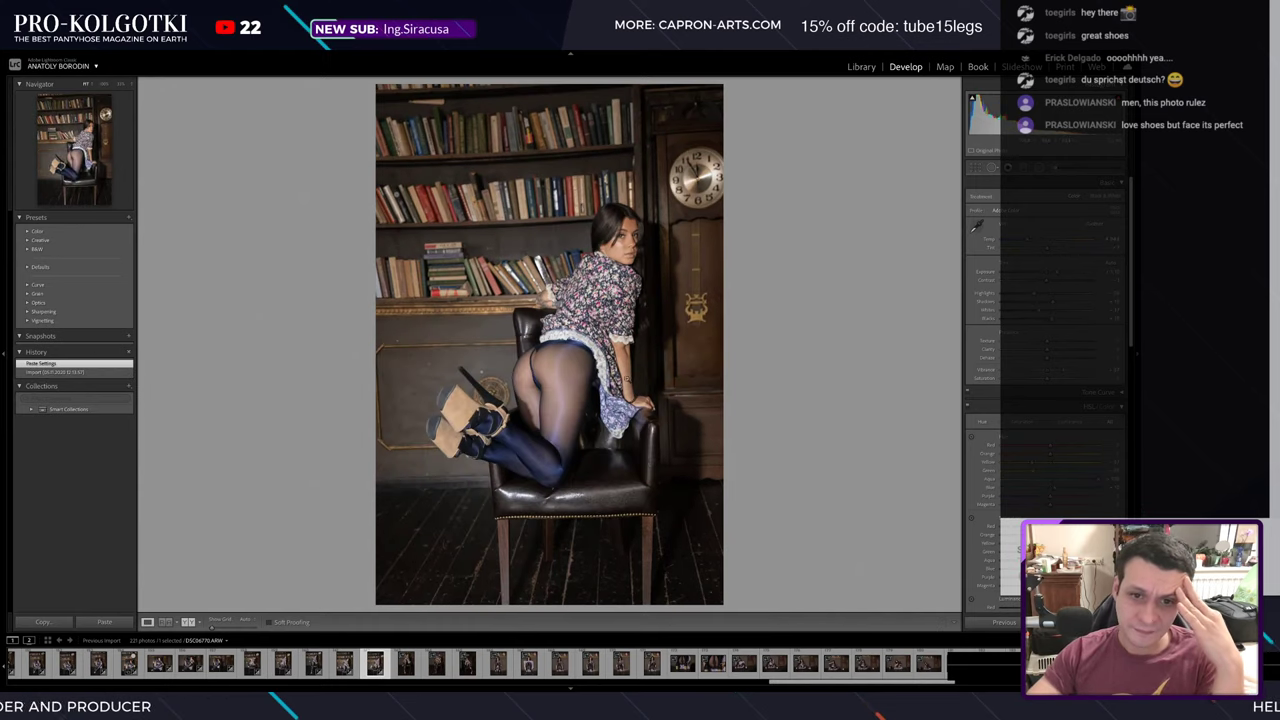
key("shift+m")
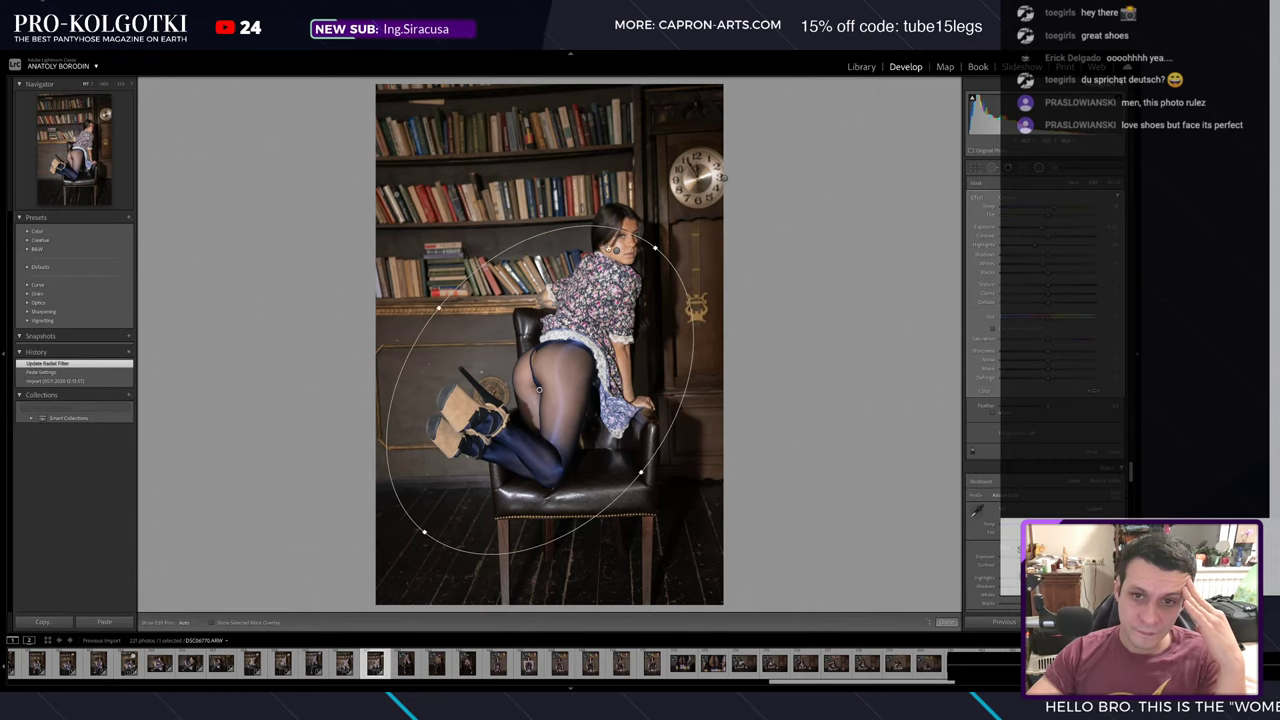
left_click_drag(527, 402, 622, 240)
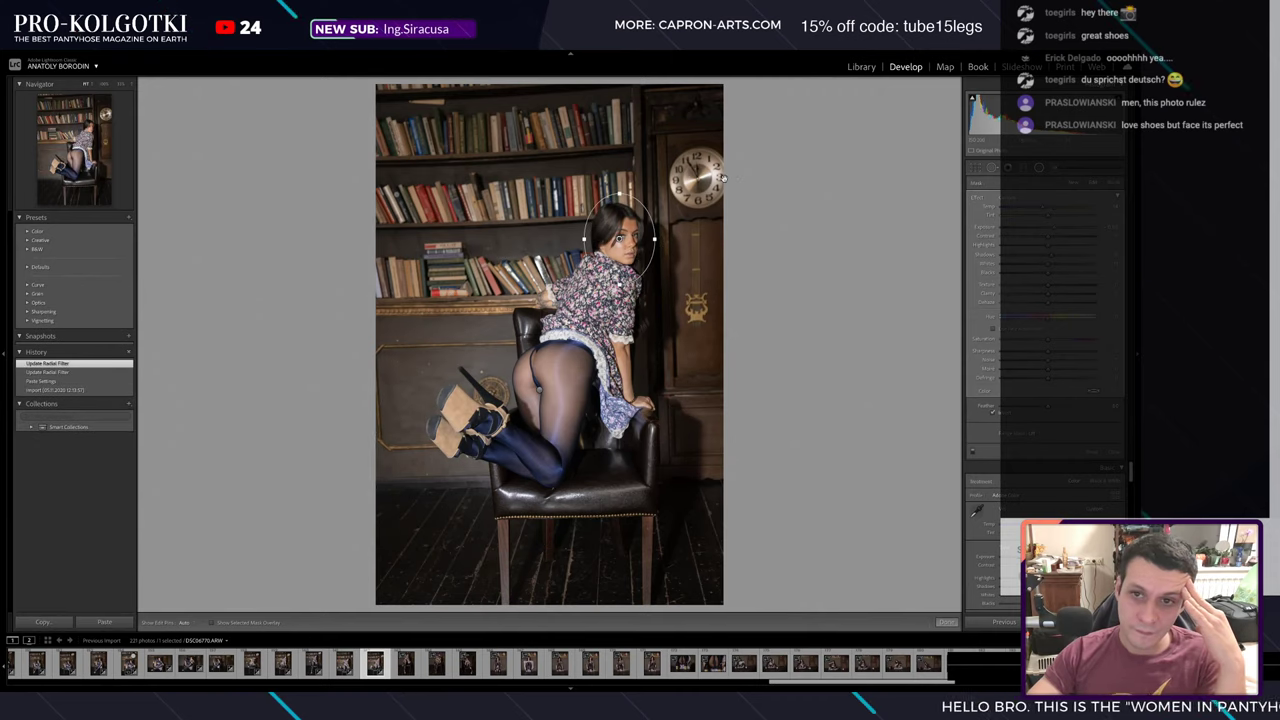
mouse_move(695, 177)
left_mouse_down()
mouse_move(722, 178)
mouse_move(668, 177)
left_mouse_up()
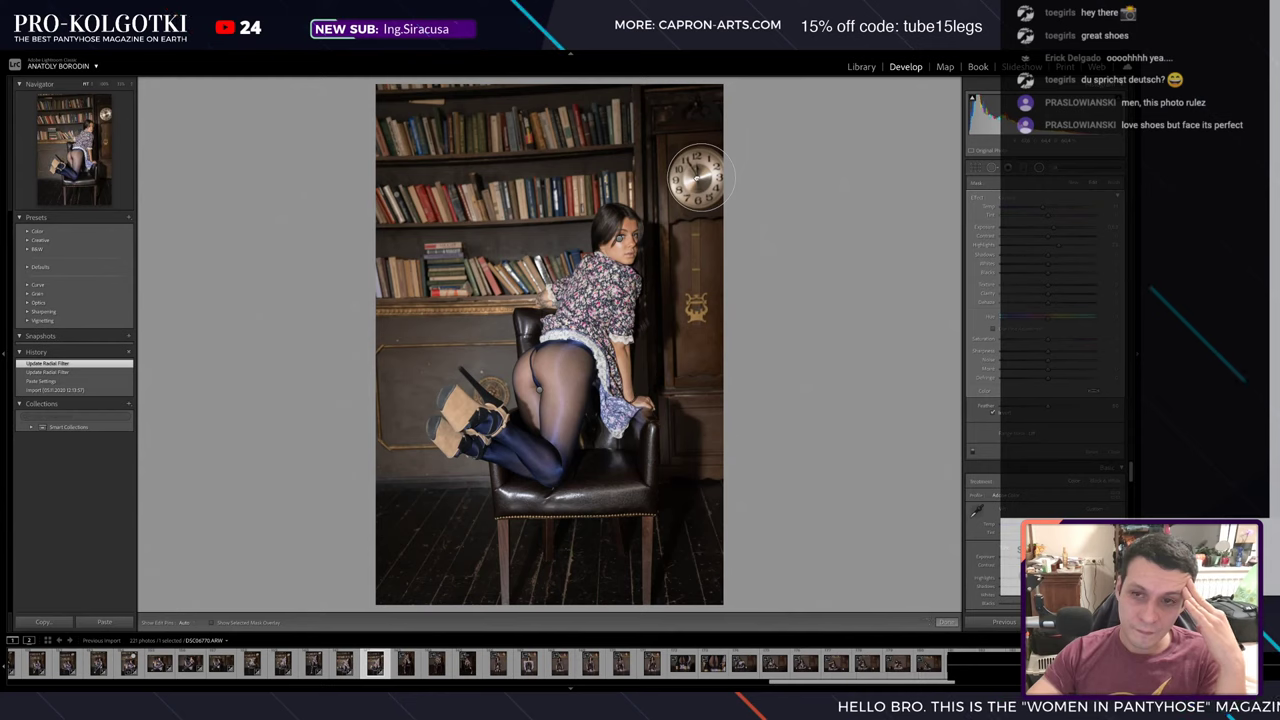
key("shift+m")
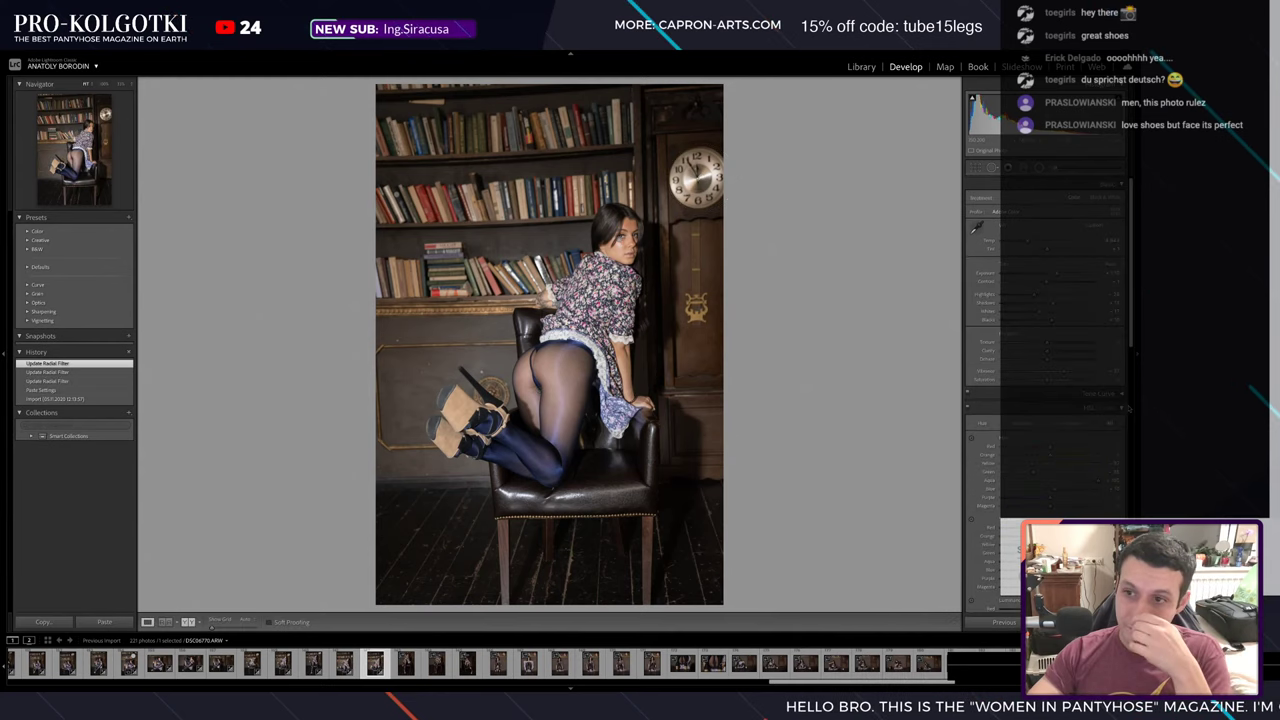
- Raise the Transform perspective scale to straighten the over-the-shoulder shot, checking against the uncorrected view
scroll(1128, 406, "down", 1)
scroll(1133, 323, "down", 2)
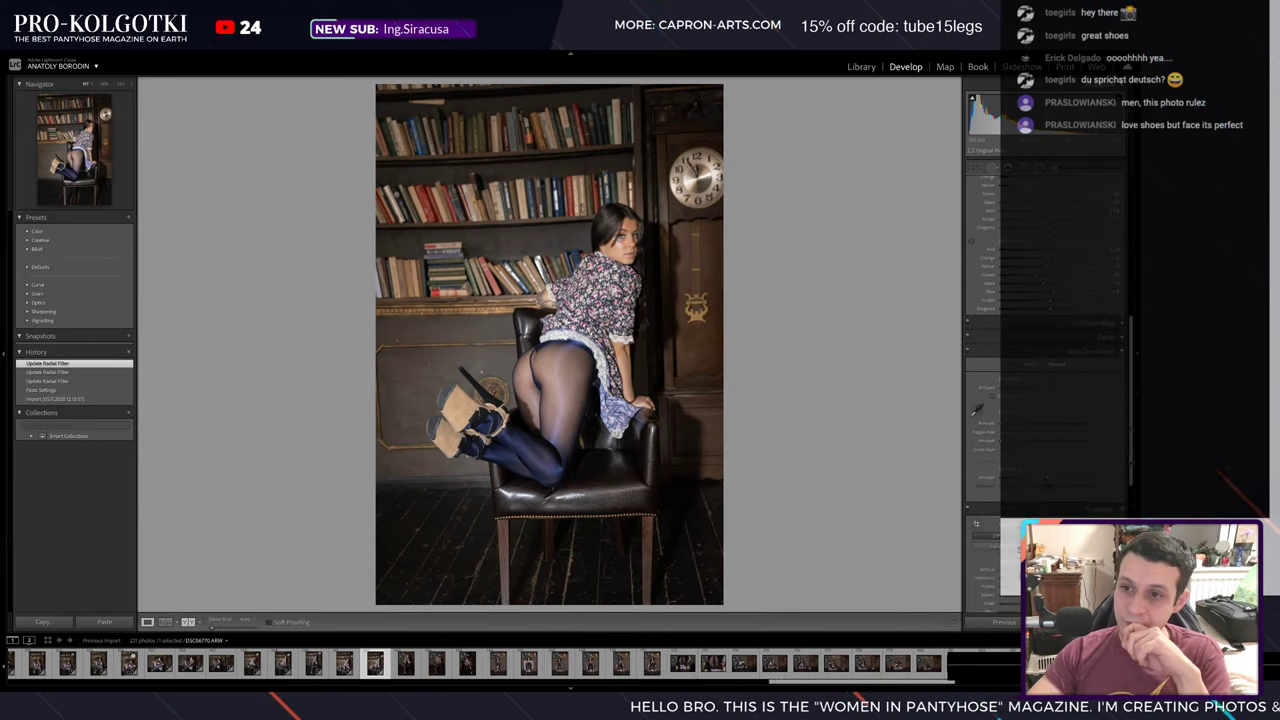
scroll(1133, 323, "down", 2)
scroll(1133, 323, "down", 2)
scroll(1133, 323, "down", 2)
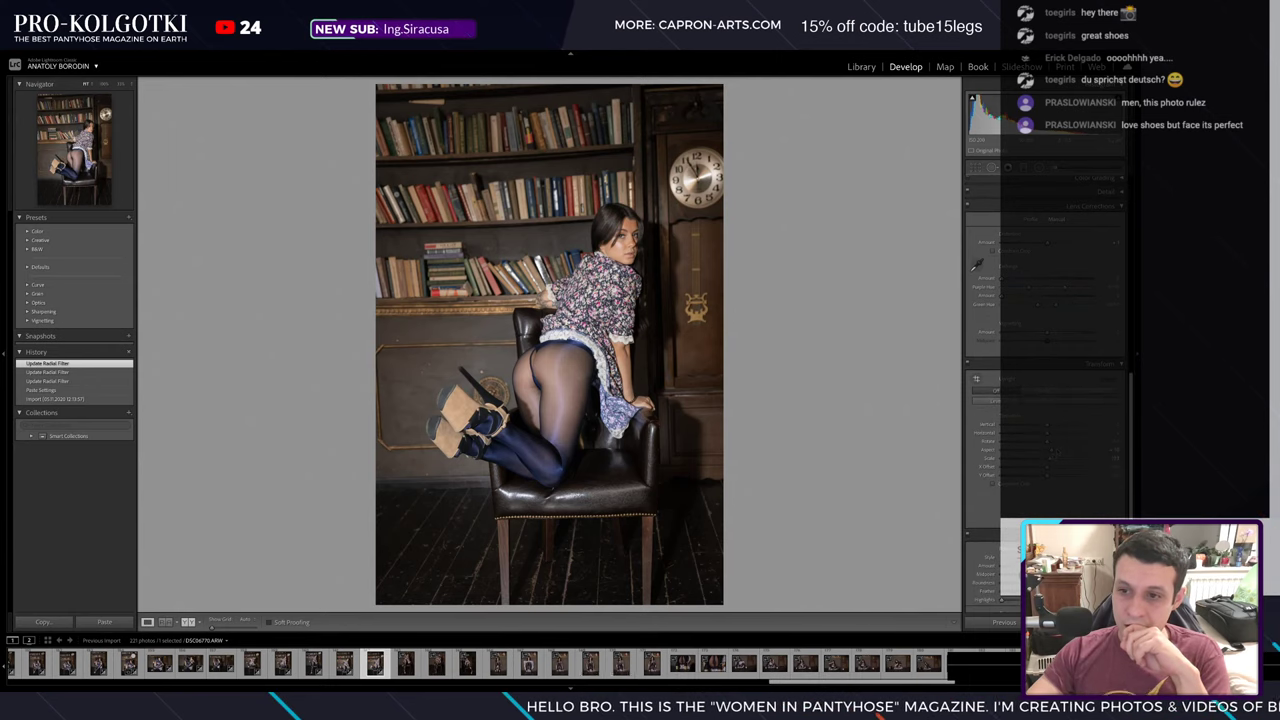
mouse_move(1049, 461)
left_mouse_down()
mouse_move(1052, 441)
mouse_move(1060, 457)
left_mouse_up()
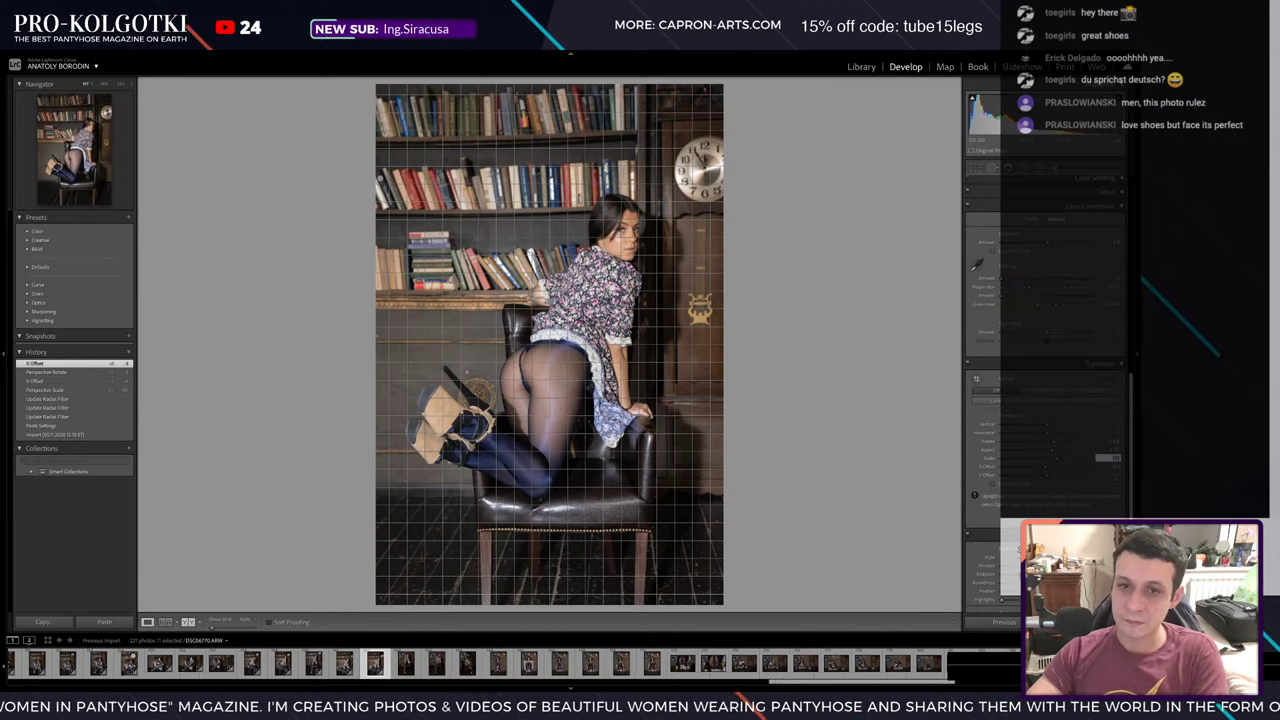
key("backslash")
key("backslash")
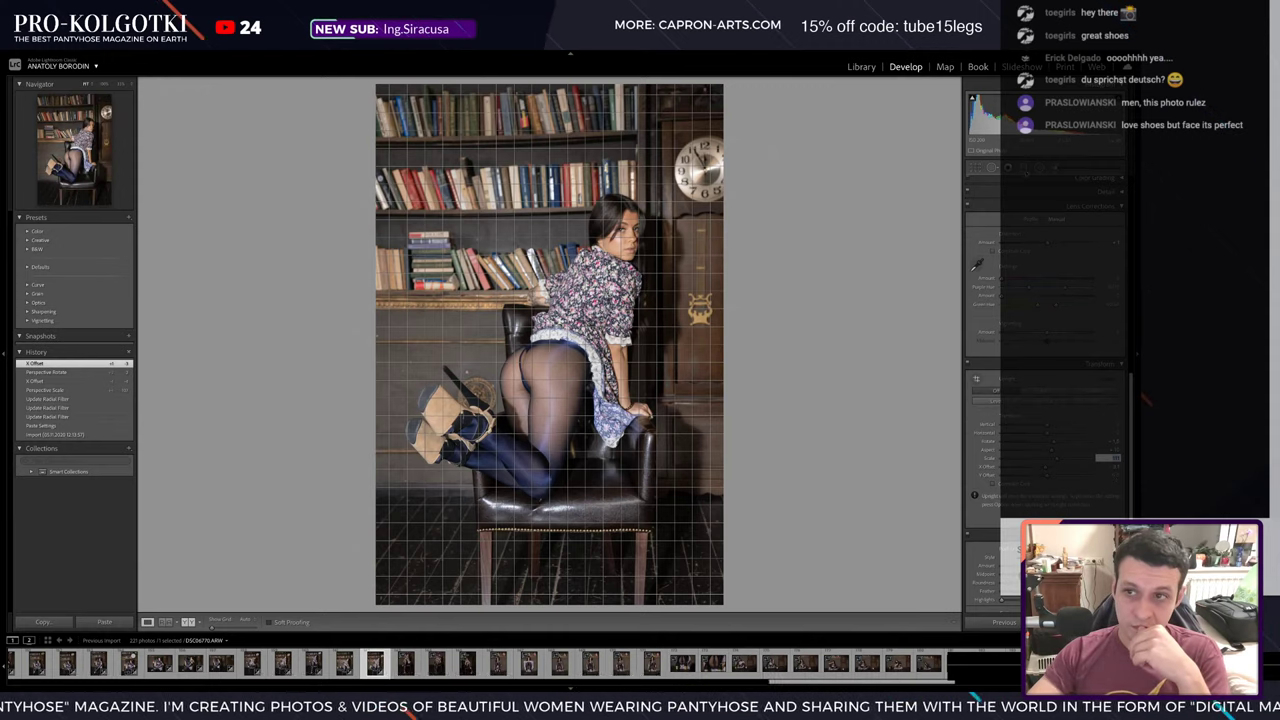
key("Return")
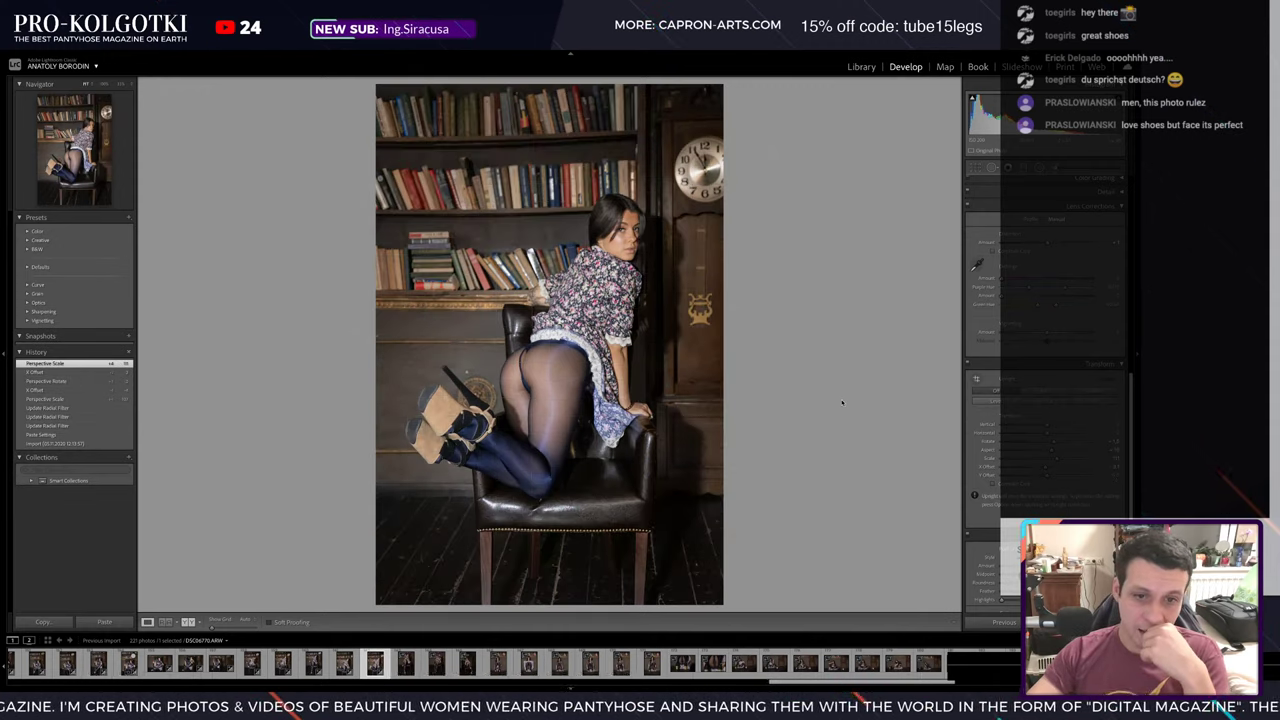
left_click(991, 167)
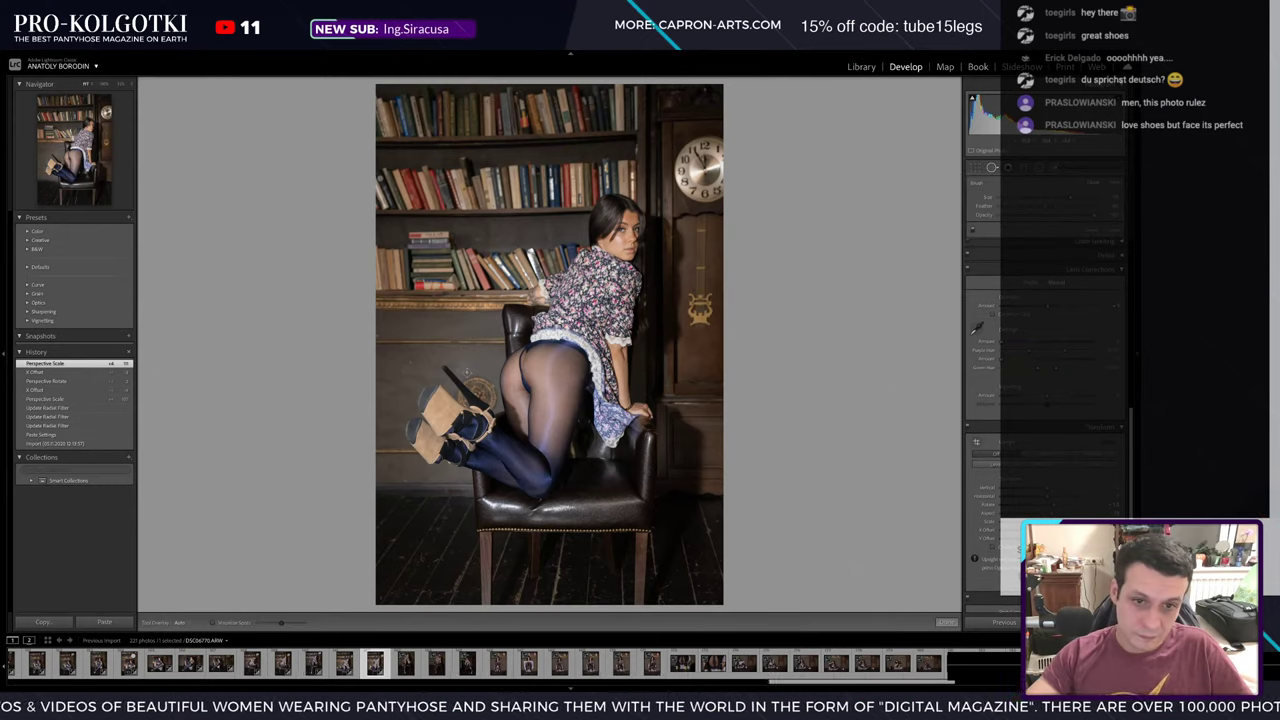
- Heal three spots on the wall near the model's heels and shoes
left_click(466, 372)
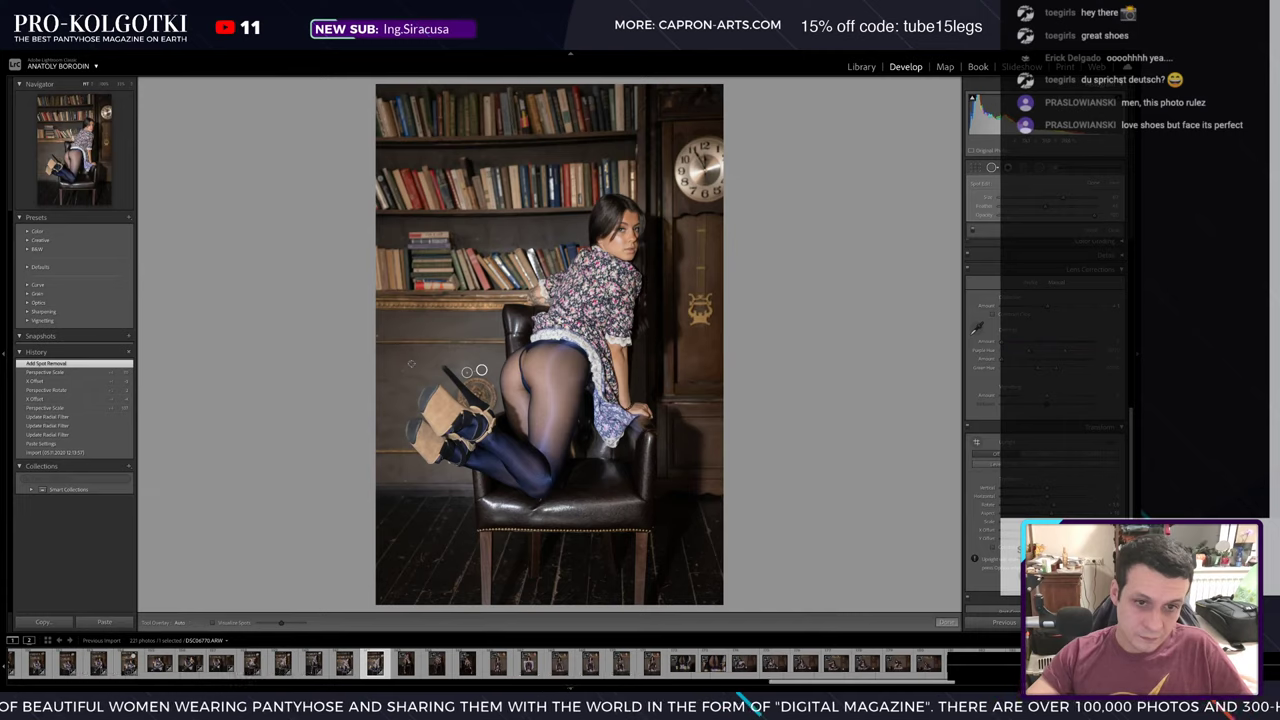
left_click(410, 362)
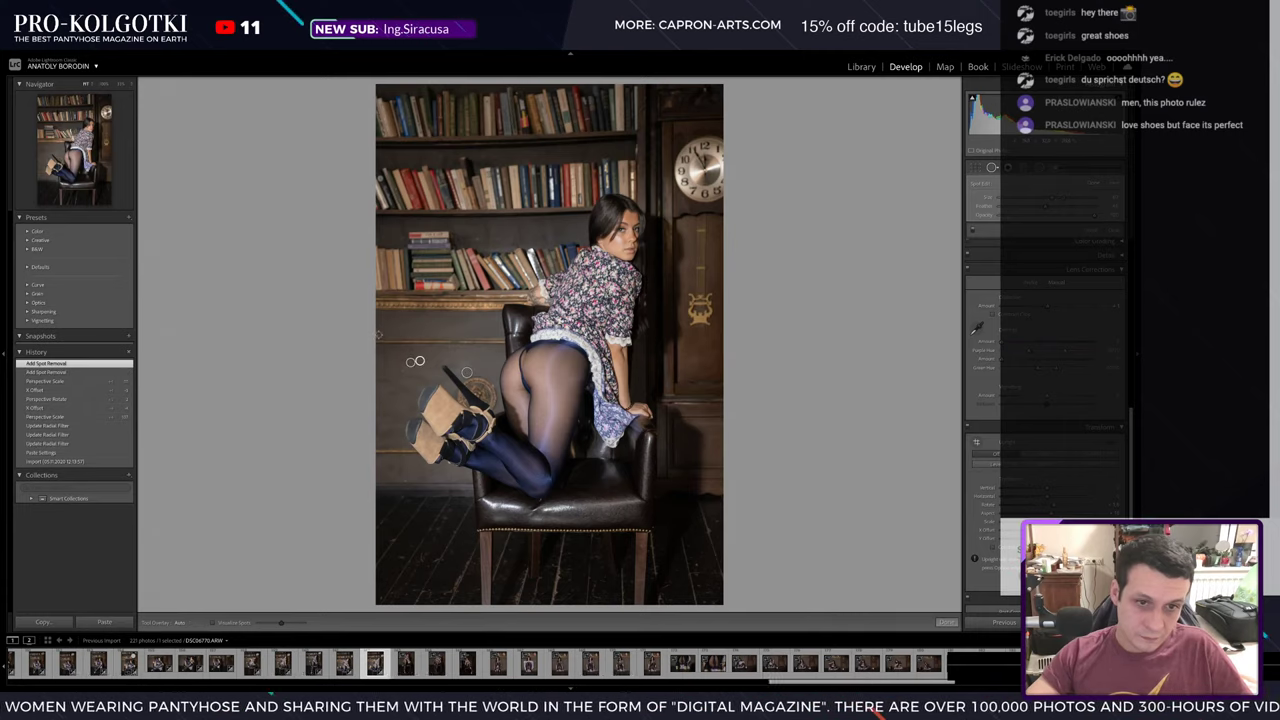
left_click(386, 335)
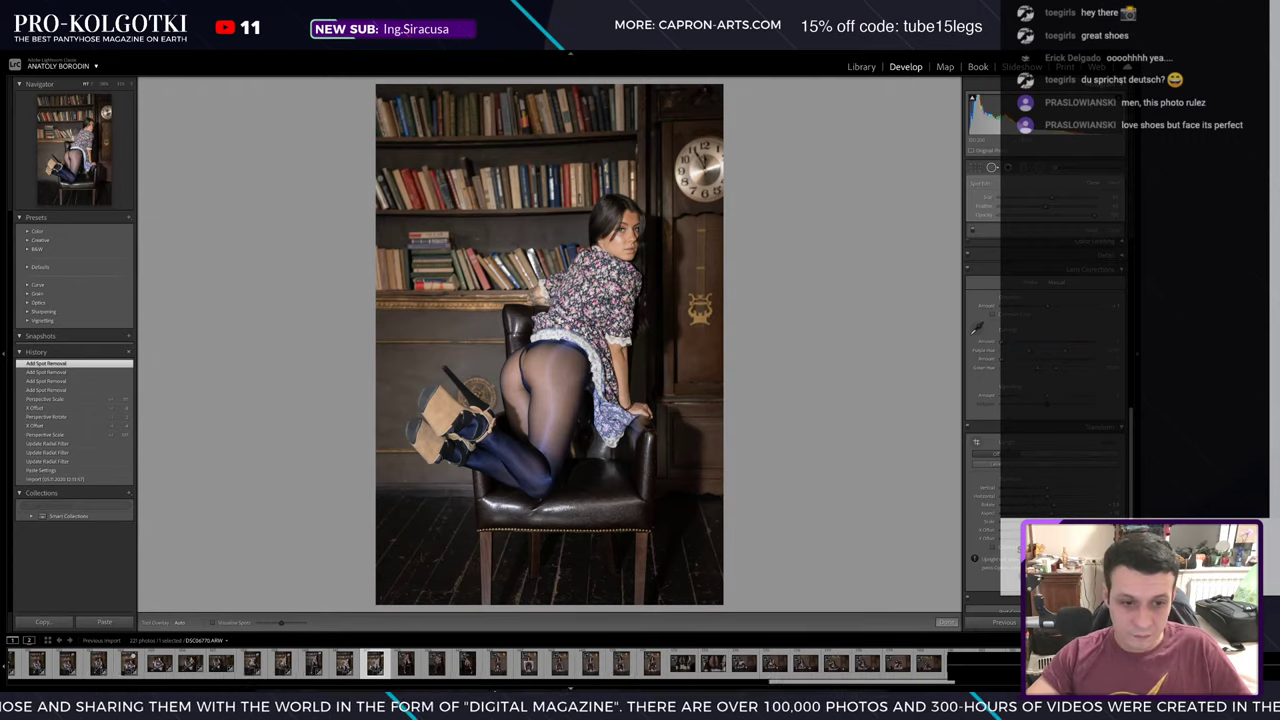
left_click(993, 169)
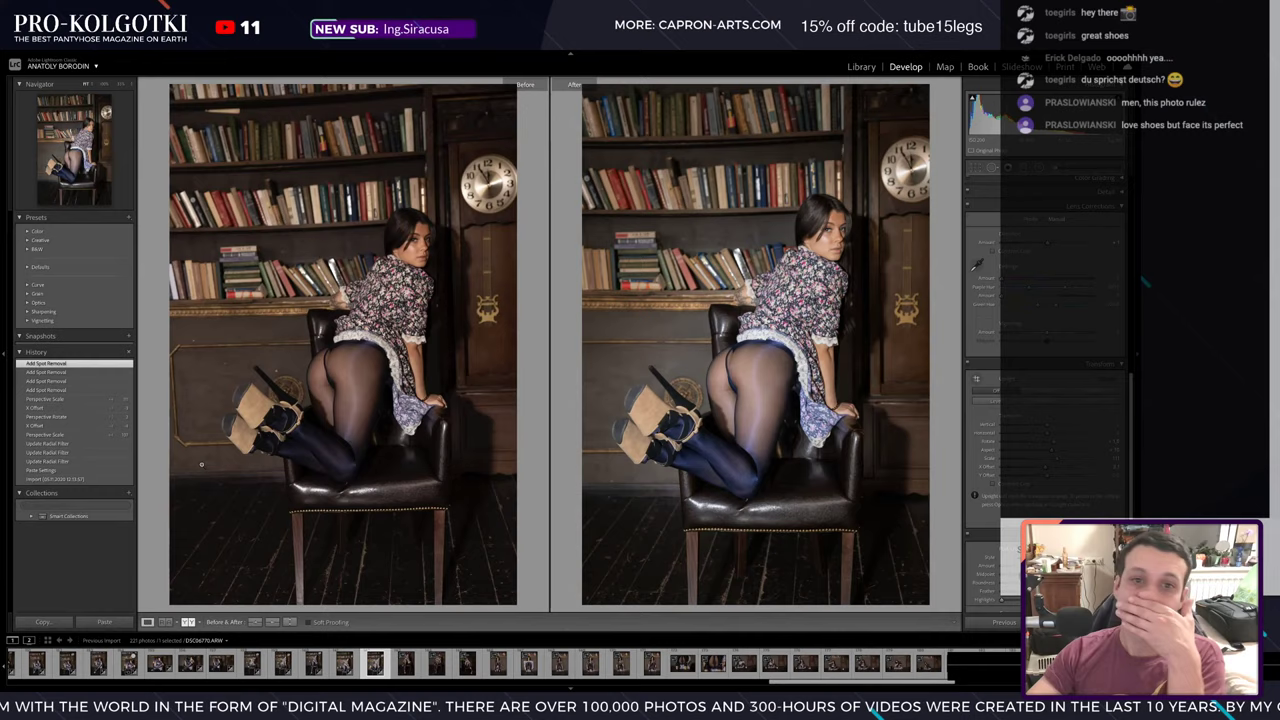
- Review Before & After, copy the develop settings, and go to the leaning-over-the-chair shot
left_click(187, 622)
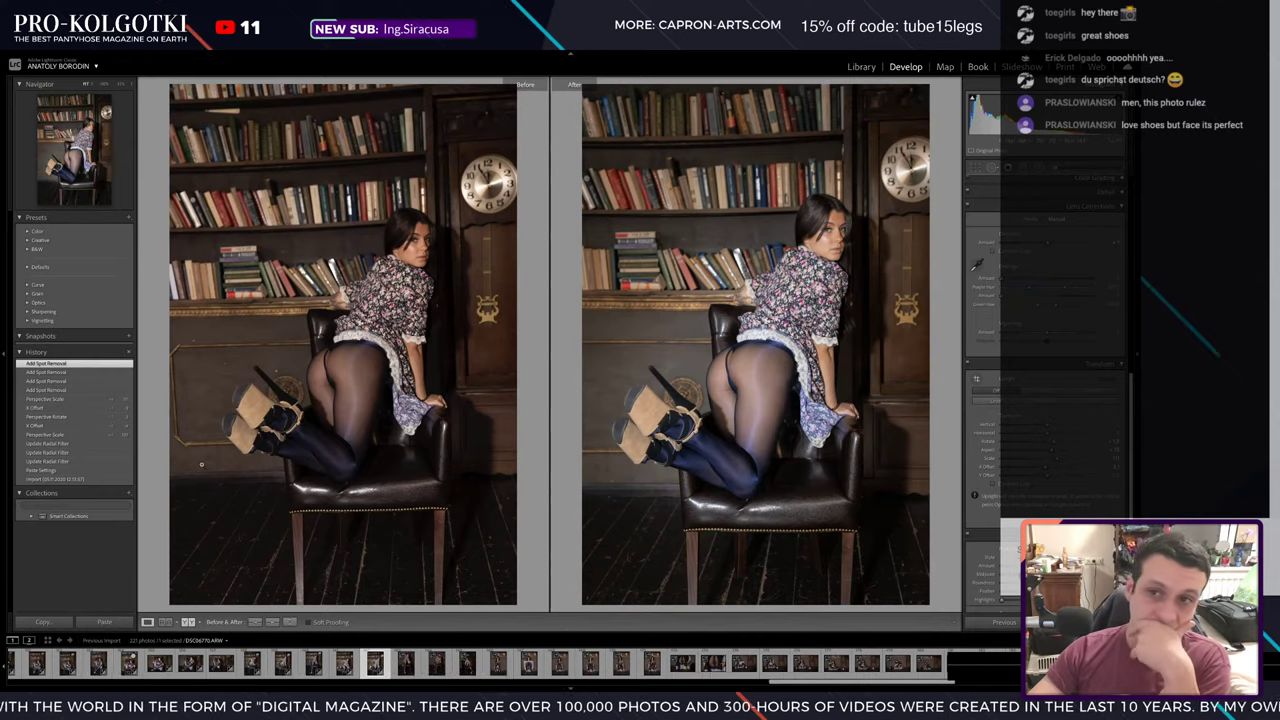
left_click(148, 623)
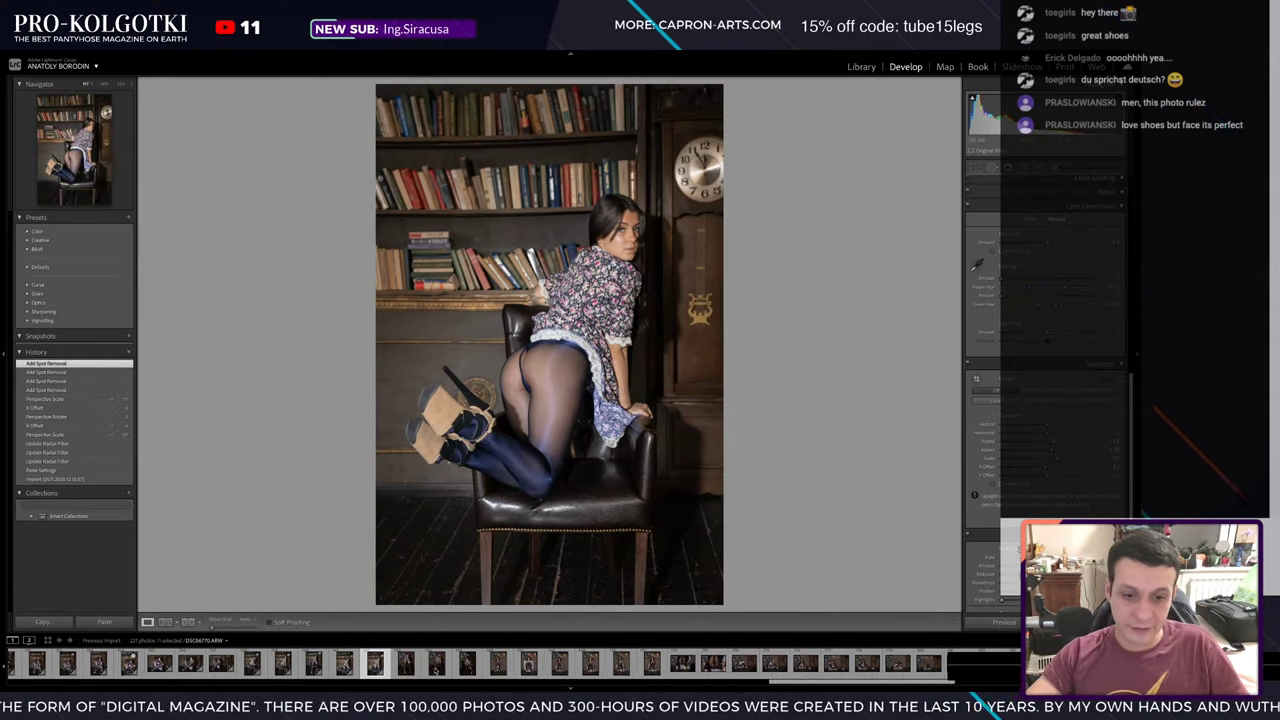
key("ctrl+shift+c")
key("Return")
left_click(401, 664)
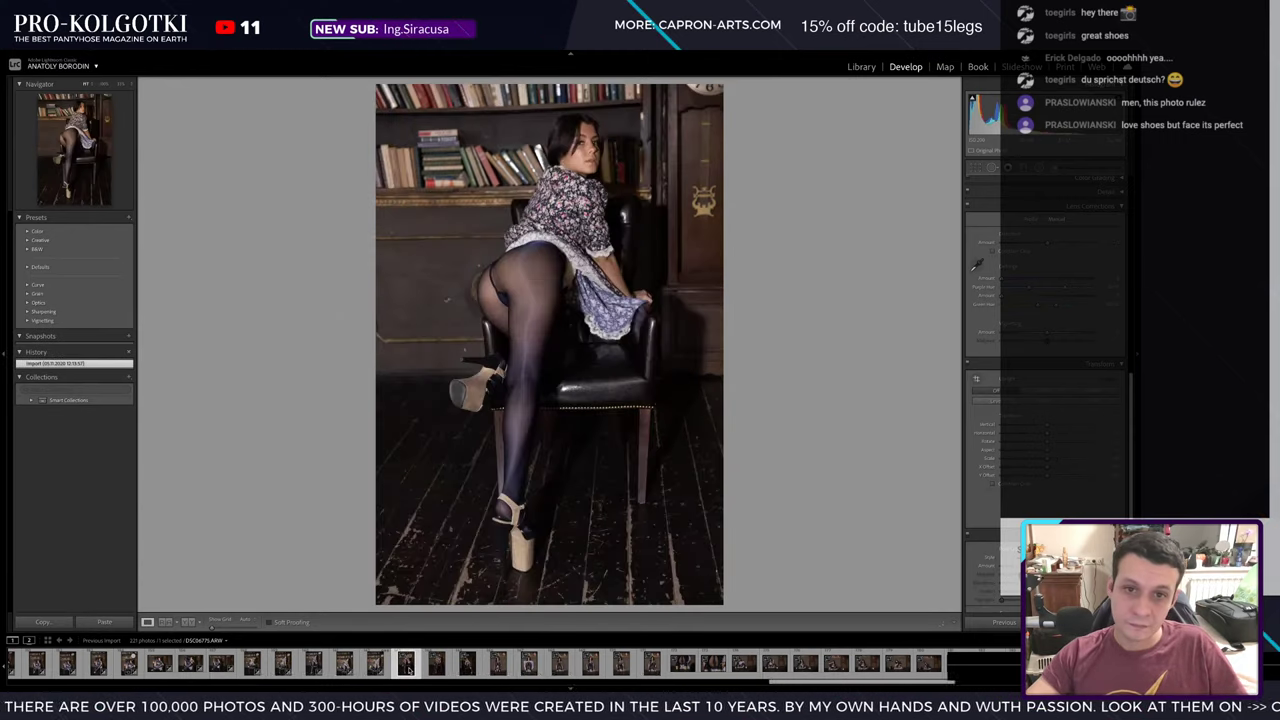
- Paste the copied settings, then adjust the Transform X Offset and Scale to show more bookshelf
key("ctrl+shift+v")
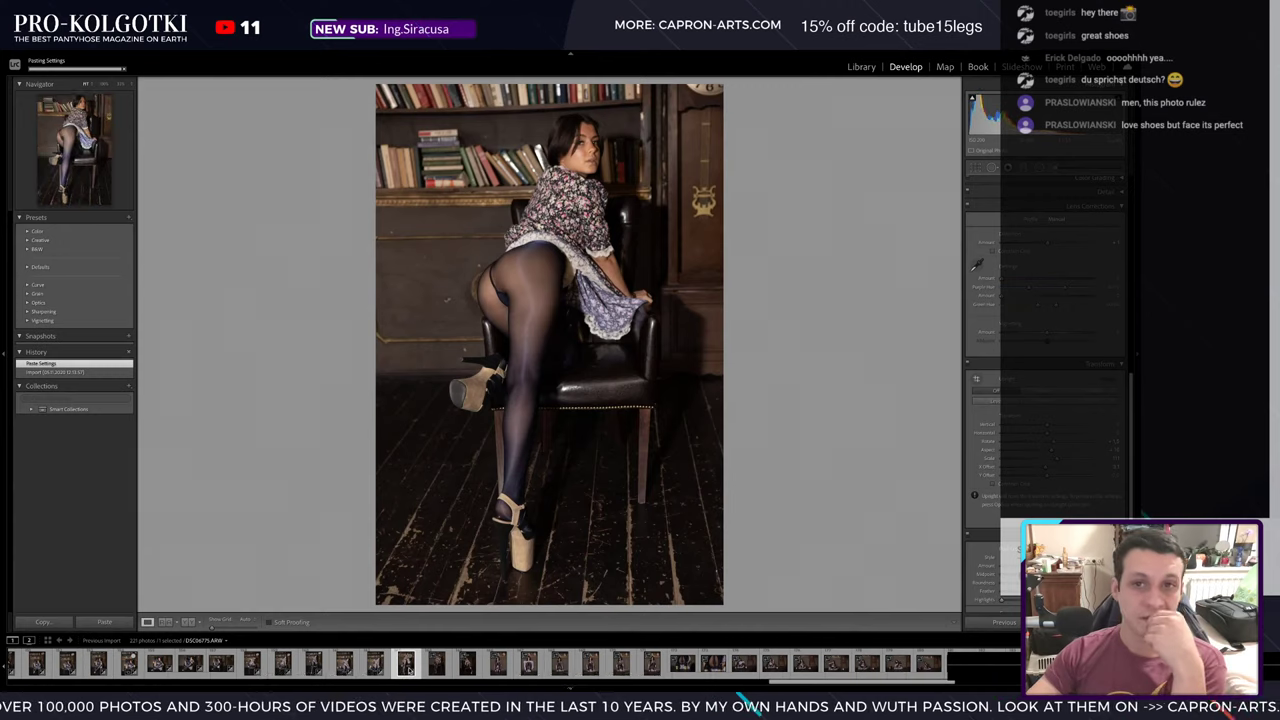
mouse_move(1060, 466)
left_mouse_down()
mouse_move(1108, 466)
mouse_move(1106, 441)
left_mouse_up()
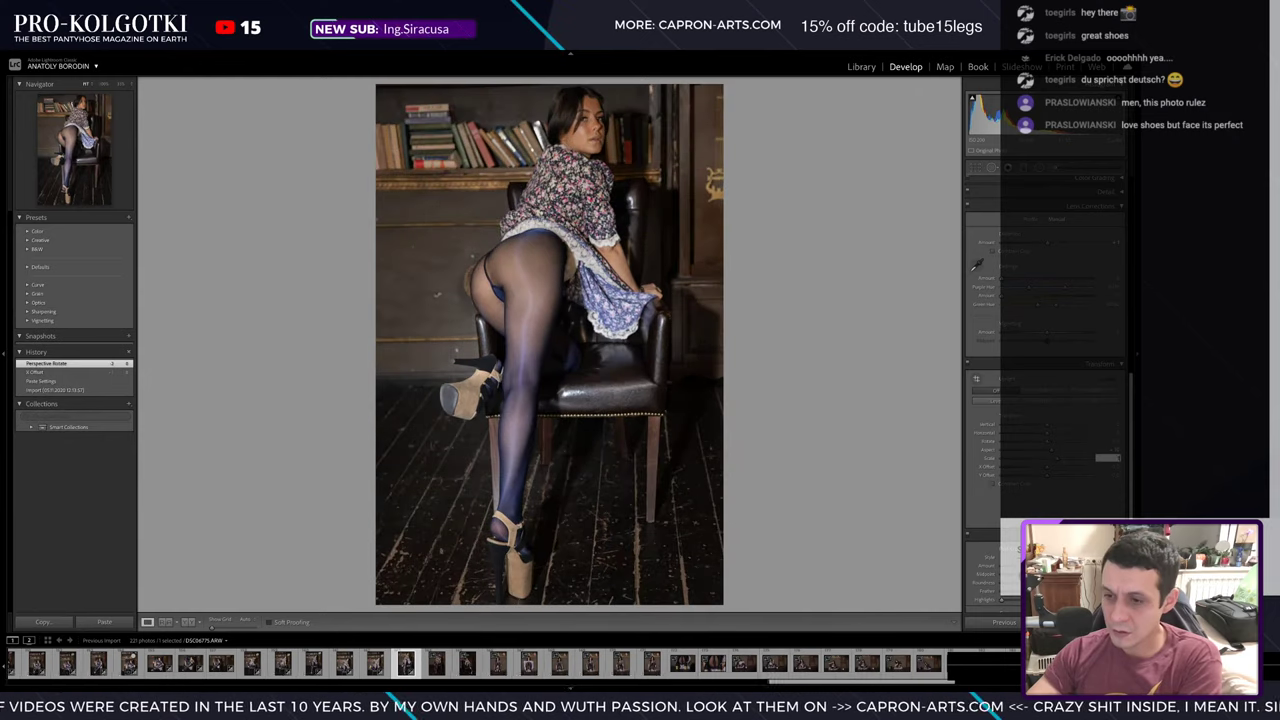
left_click_drag(1060, 458, 1045, 458)
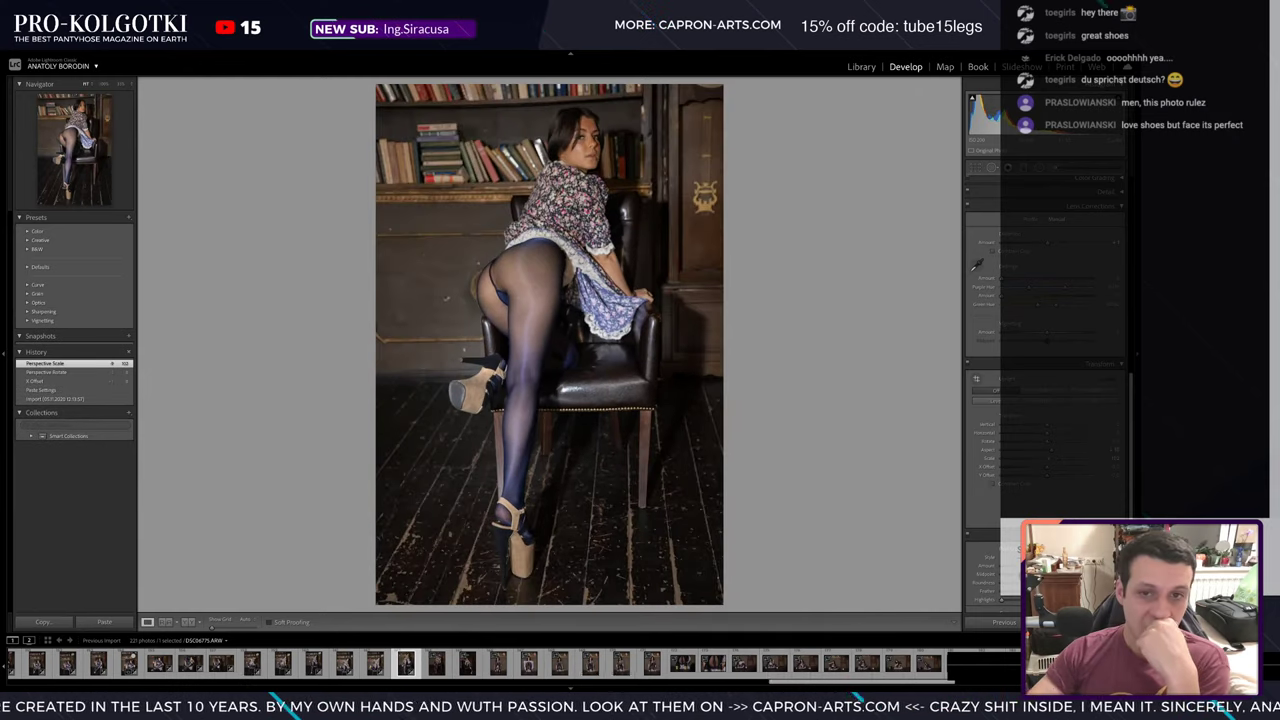
- Reshape the radial filters into an upright ellipse around her legs and a circle around her head
key("k")
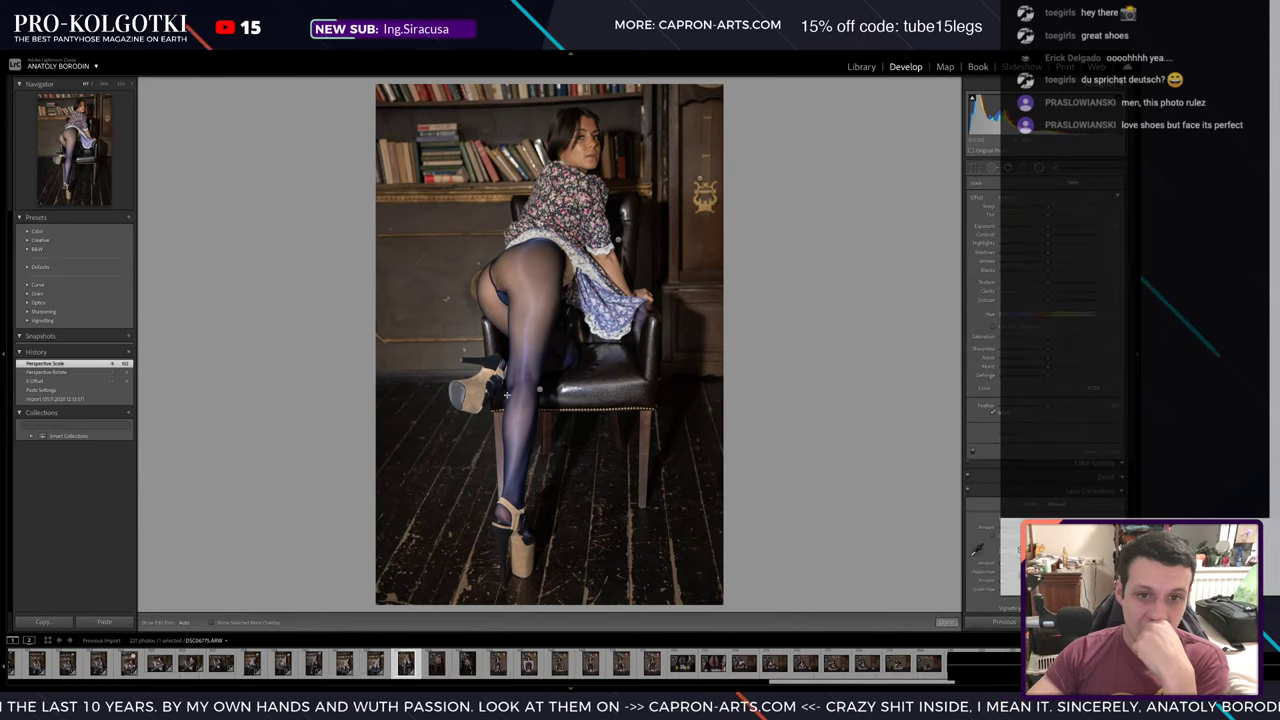
left_click_drag(535, 393, 576, 407)
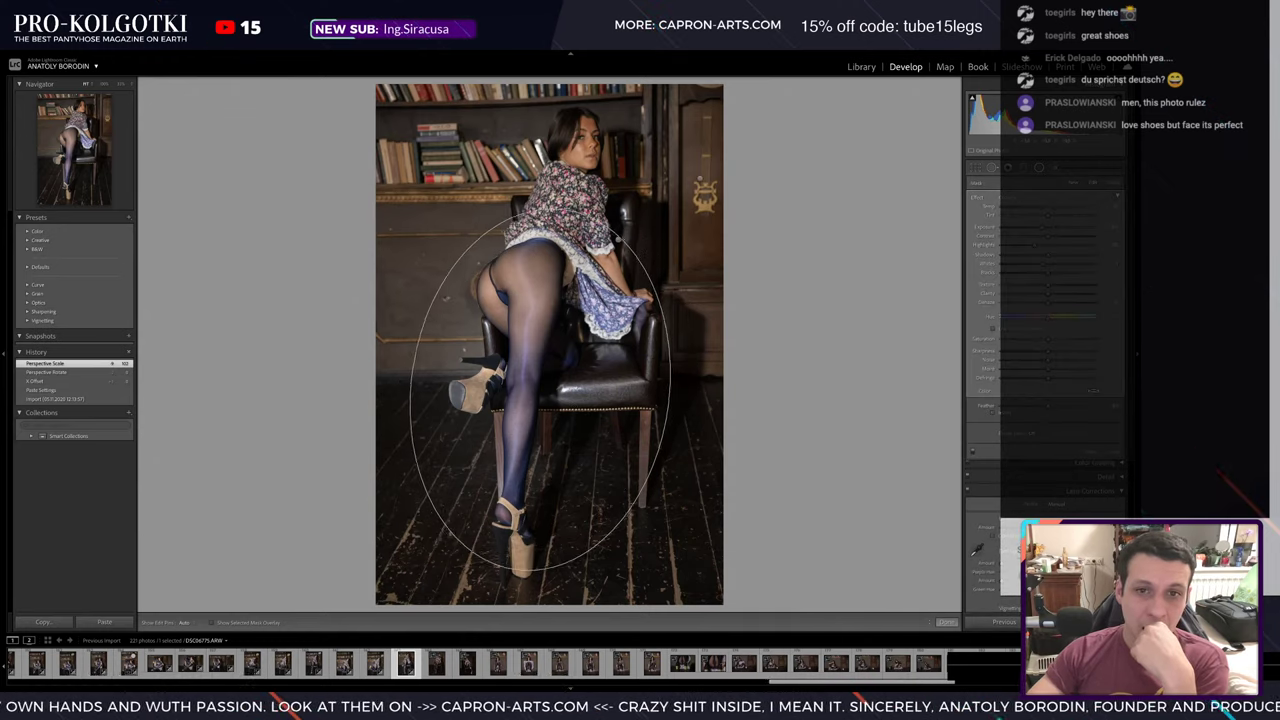
left_click_drag(539, 389, 521, 425)
left_click_drag(396, 440, 408, 430)
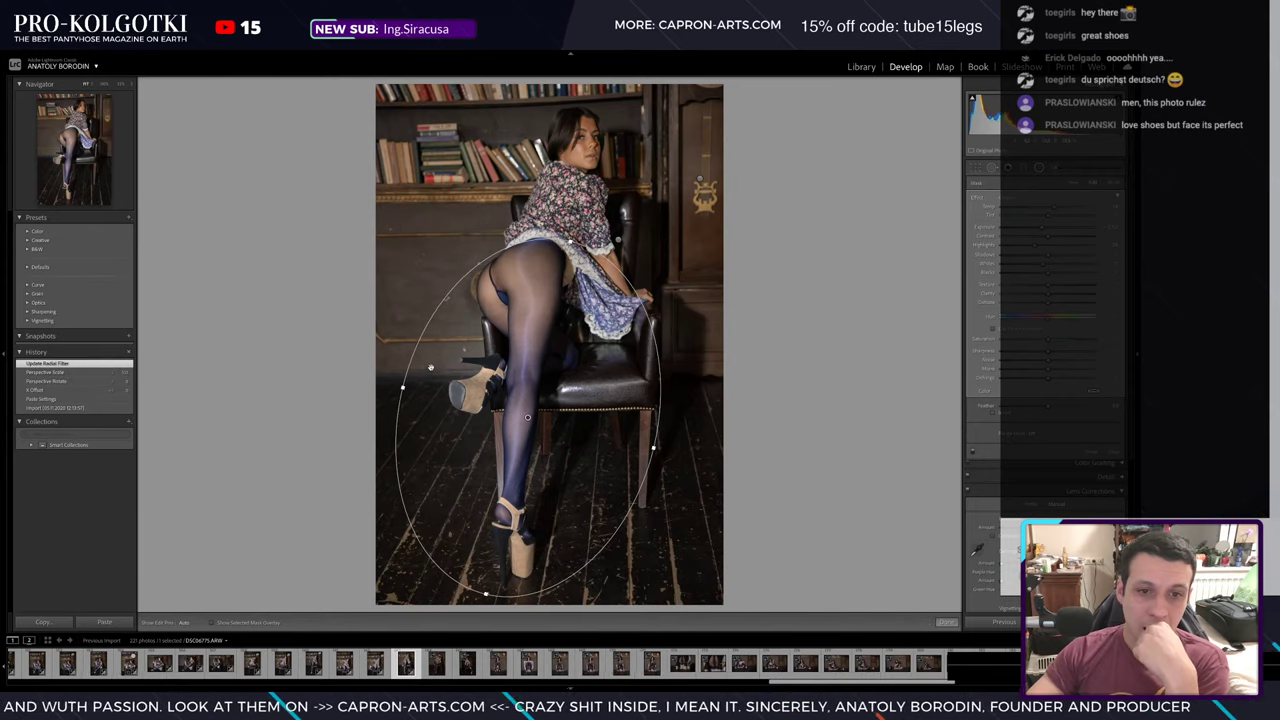
left_click_drag(405, 385, 411, 389)
mouse_move(579, 146)
left_mouse_down()
mouse_move(612, 182)
mouse_move(577, 238)
left_mouse_up()
mouse_move(612, 145)
left_mouse_down()
mouse_move(660, 150)
mouse_move(683, 180)
left_mouse_up()
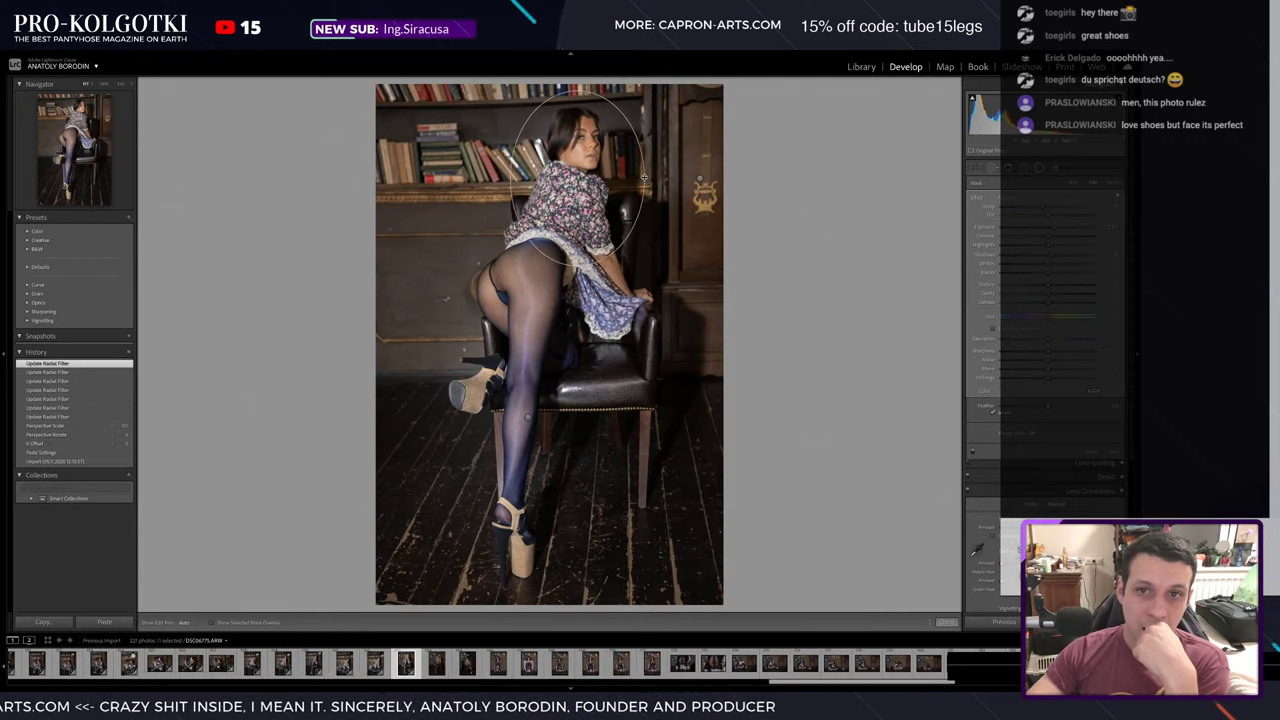
- Delete the radial filter by the wall emblem and copy all develop settings
left_click(700, 178)
key("Delete")
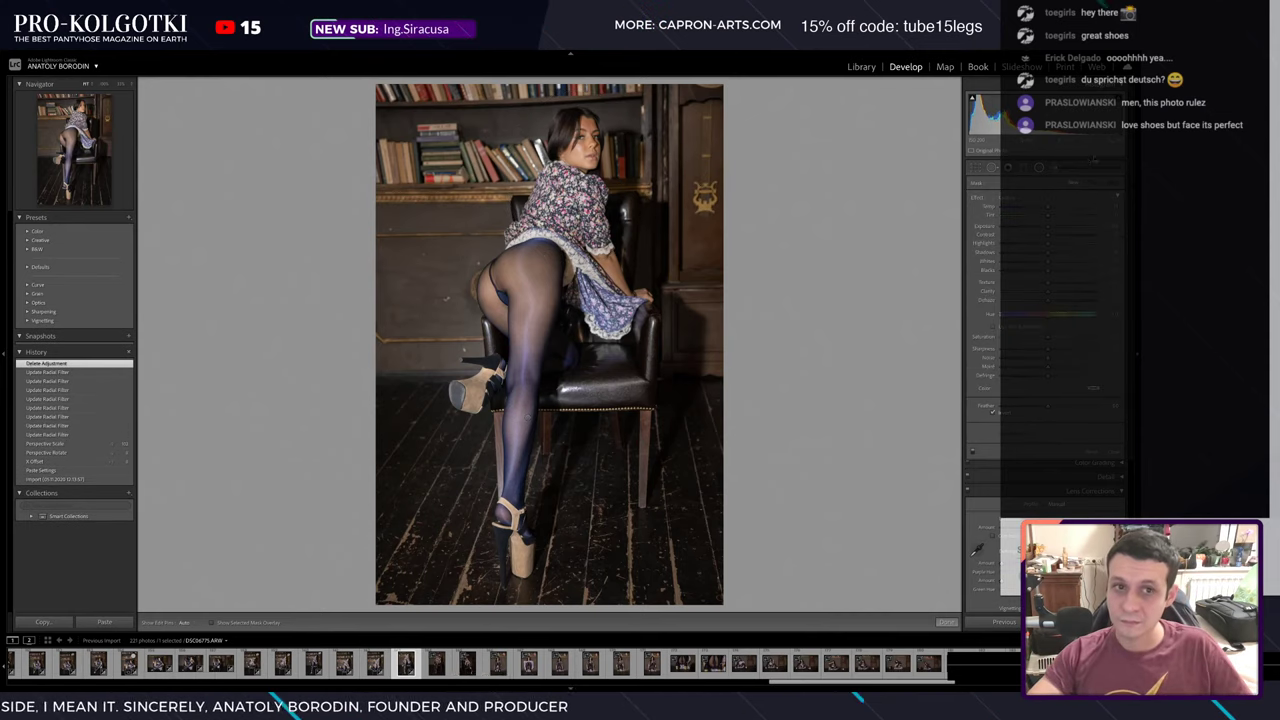
key("shift+m")
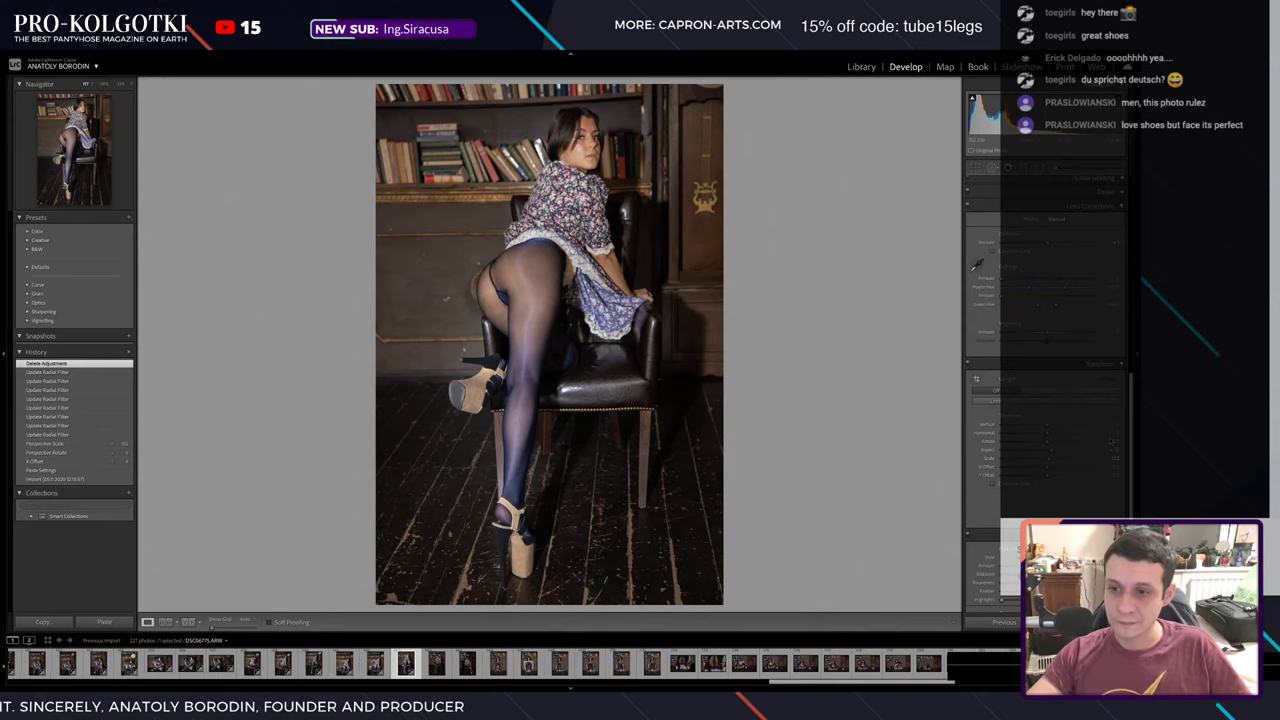
key("ctrl+shift+c")
left_click(514, 578)
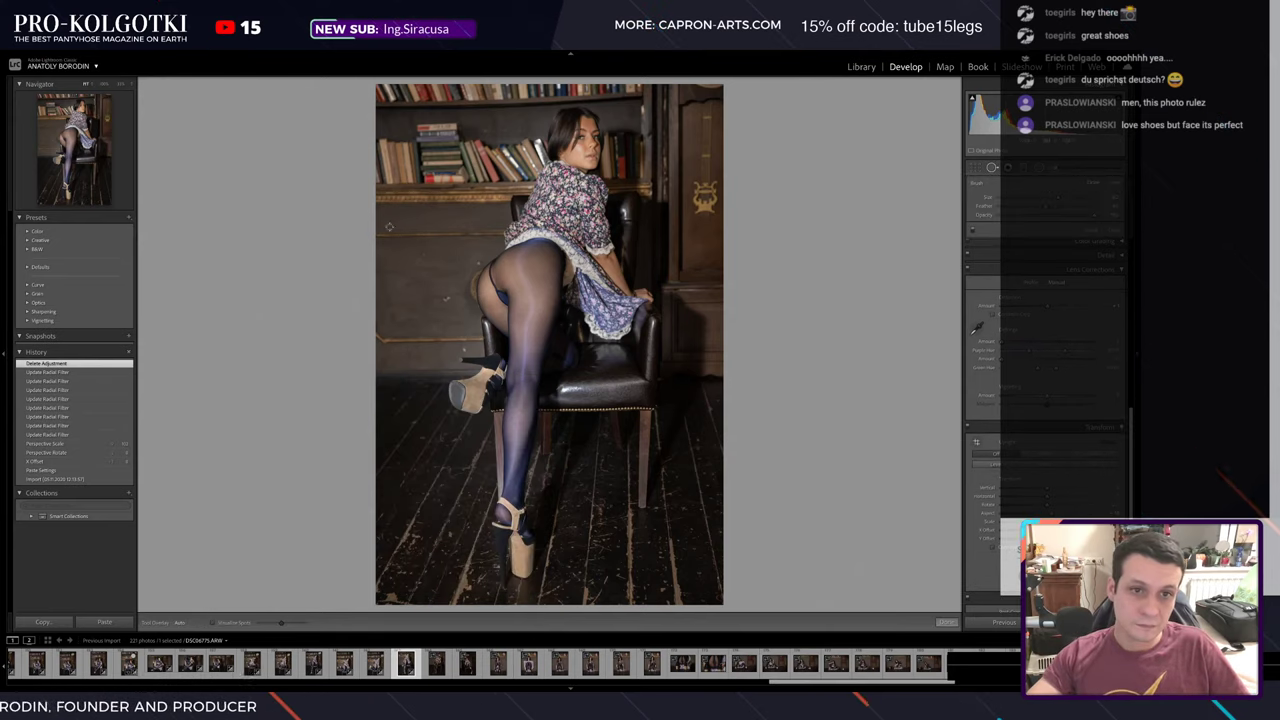
- Heal six wall spots beside the model's hip and leg, then go to the next chair shot
left_click(389, 228)
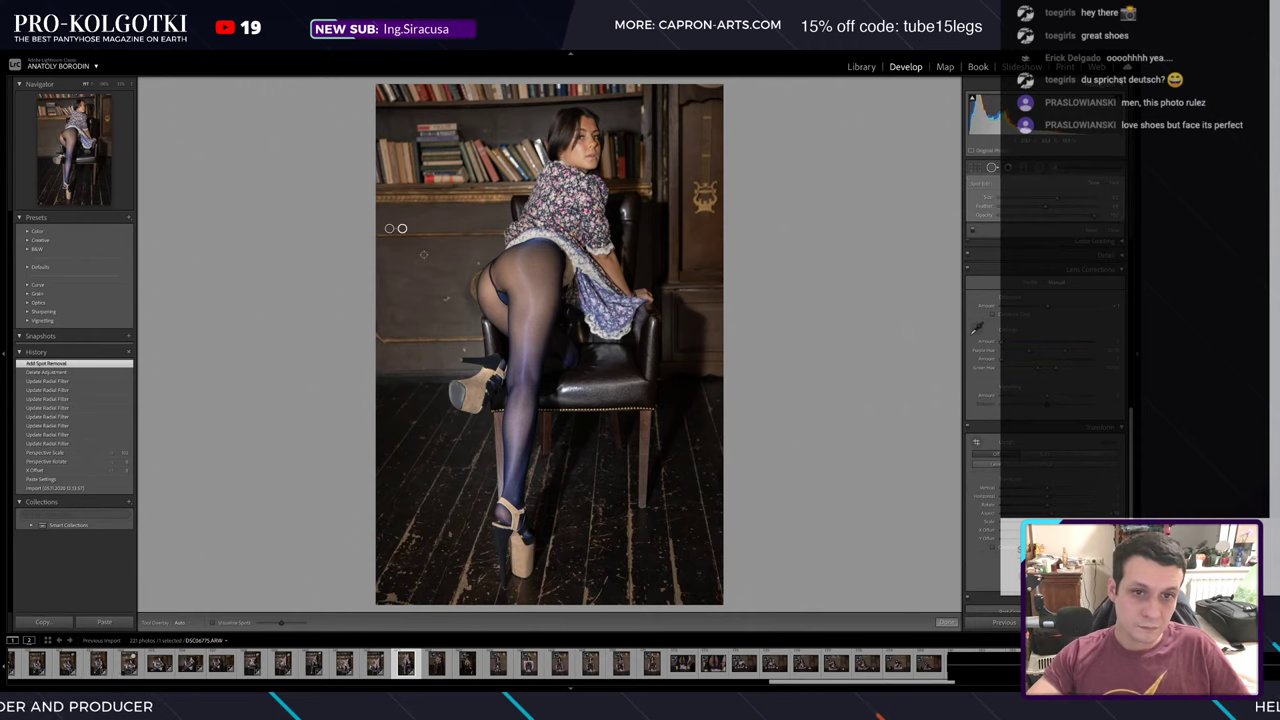
left_click(423, 254)
left_click(415, 262)
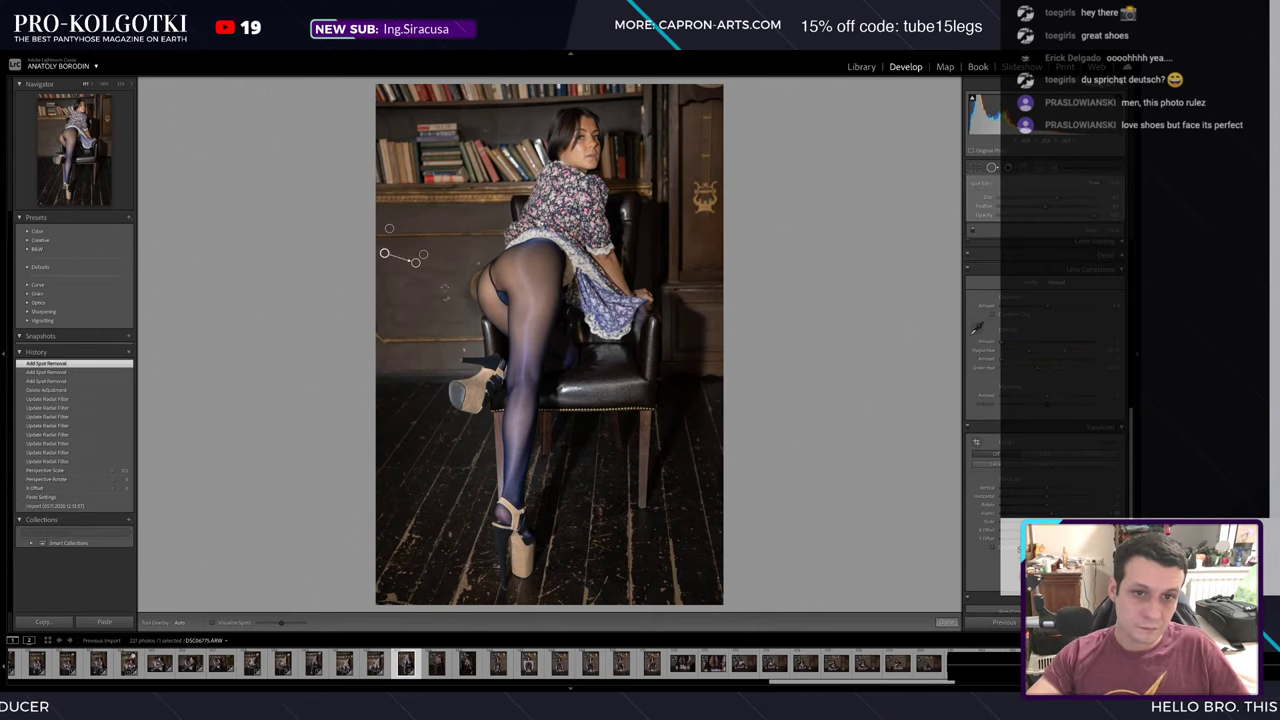
left_click(445, 297)
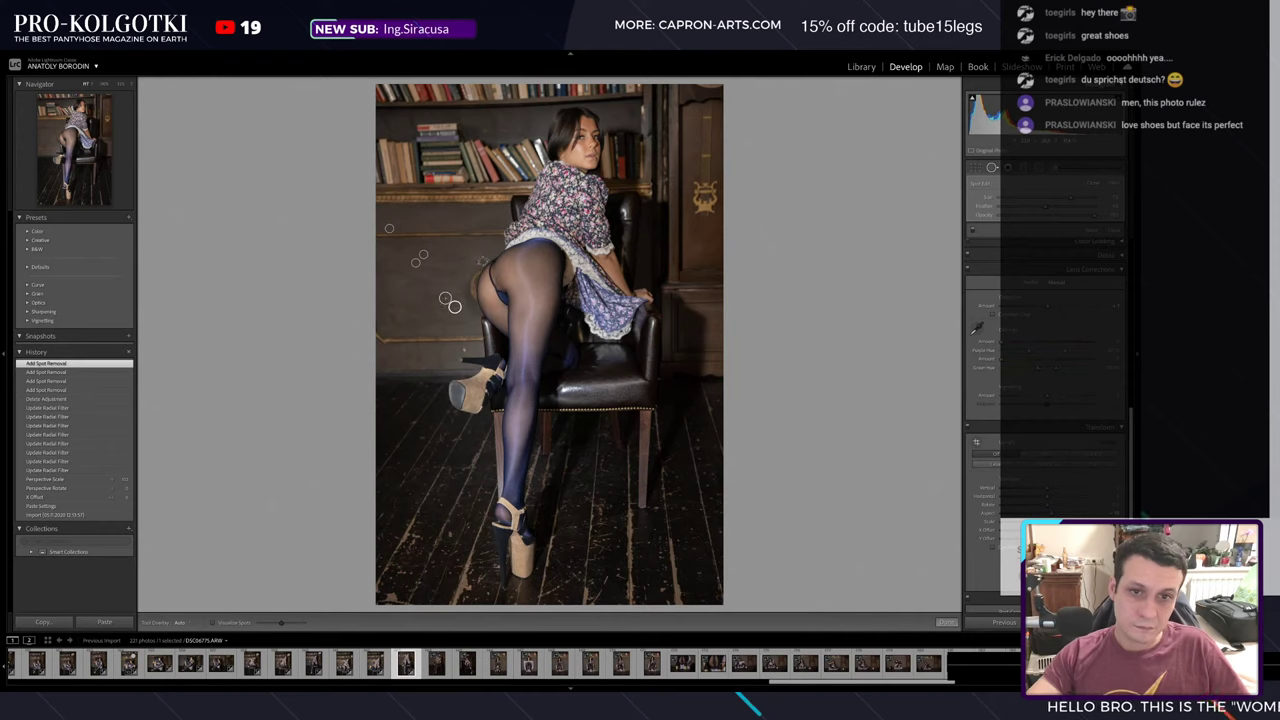
left_click(478, 262)
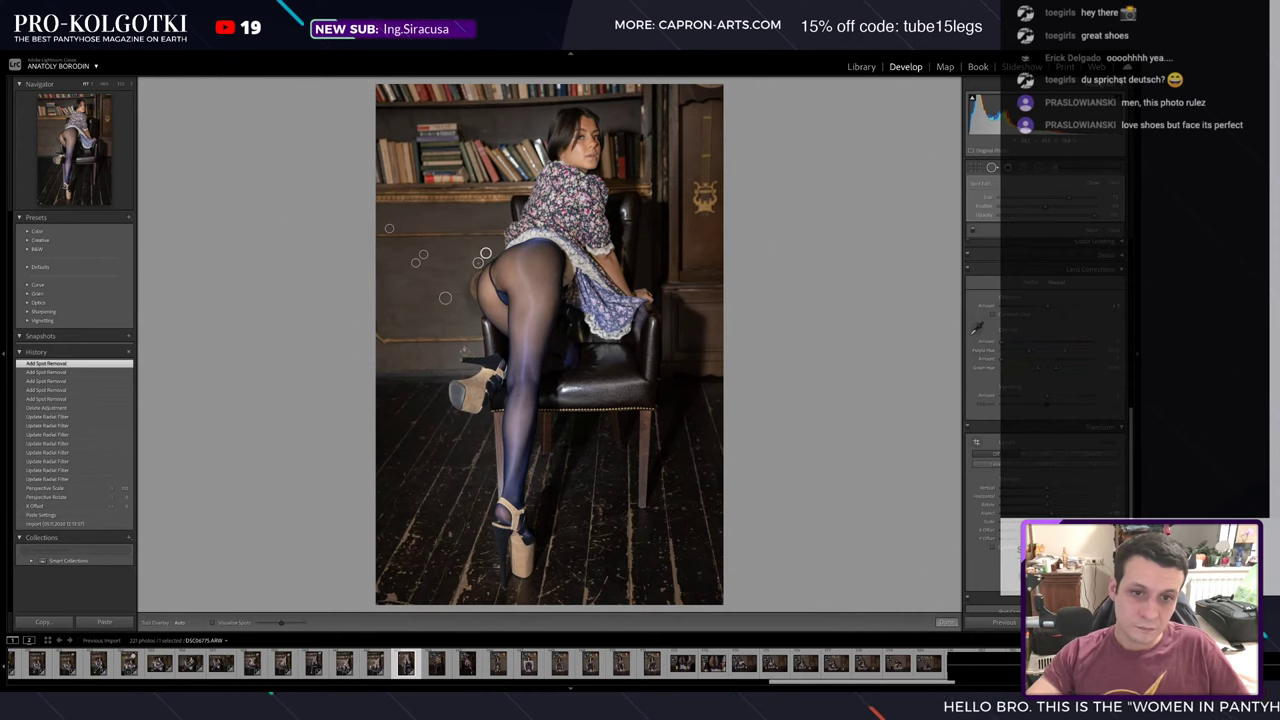
left_click(463, 349)
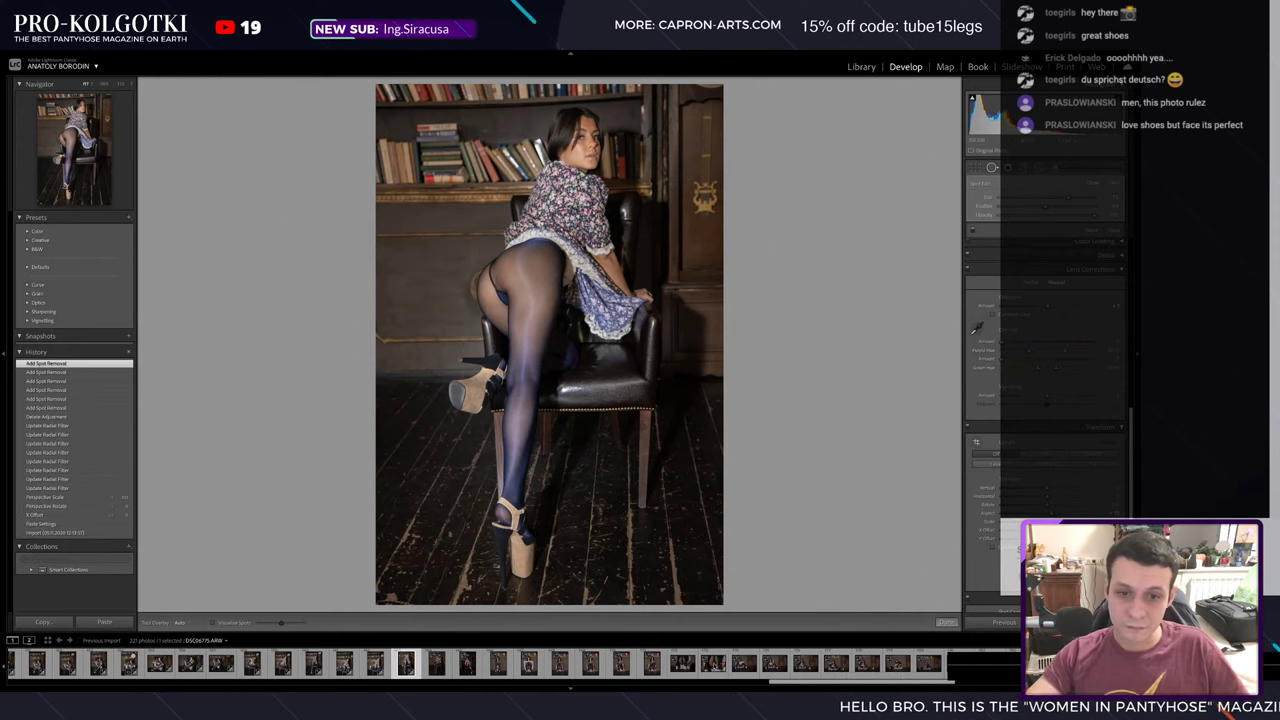
left_click(440, 668)
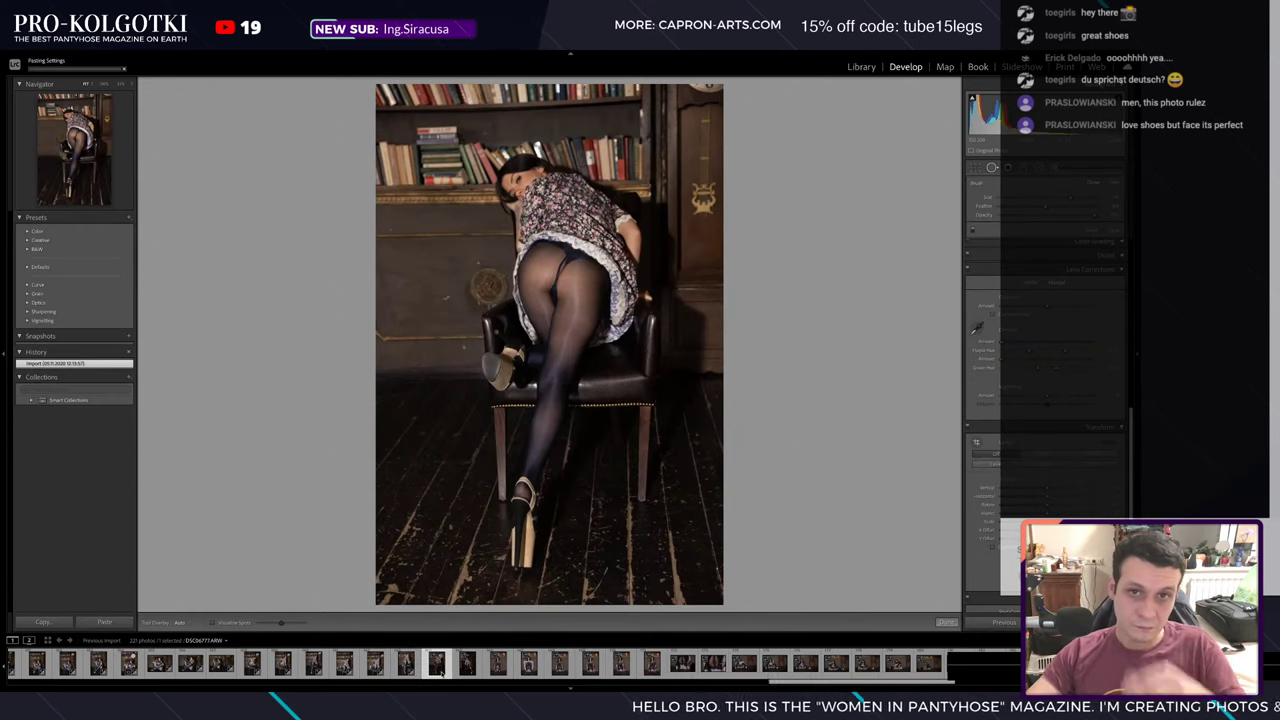
- Paste the copied settings and reshape the radial filters around her head, legs and chair
key("ctrl+shift+v")
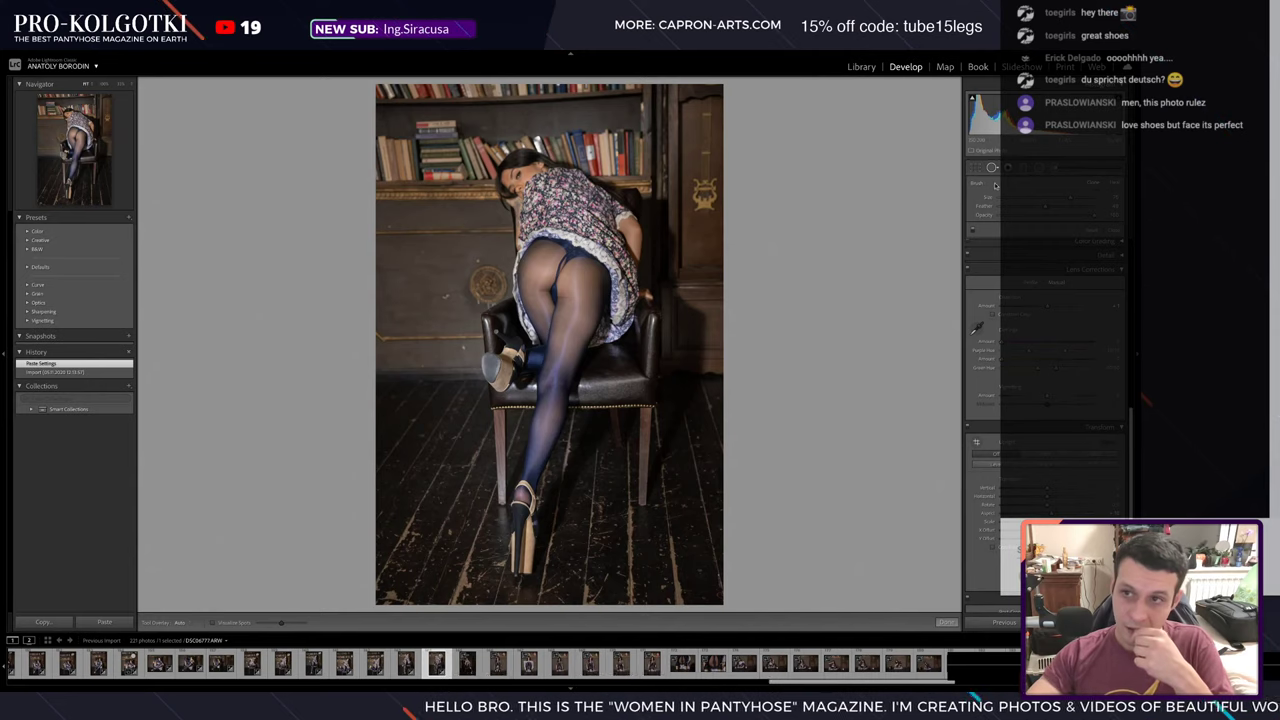
key("shift+m")
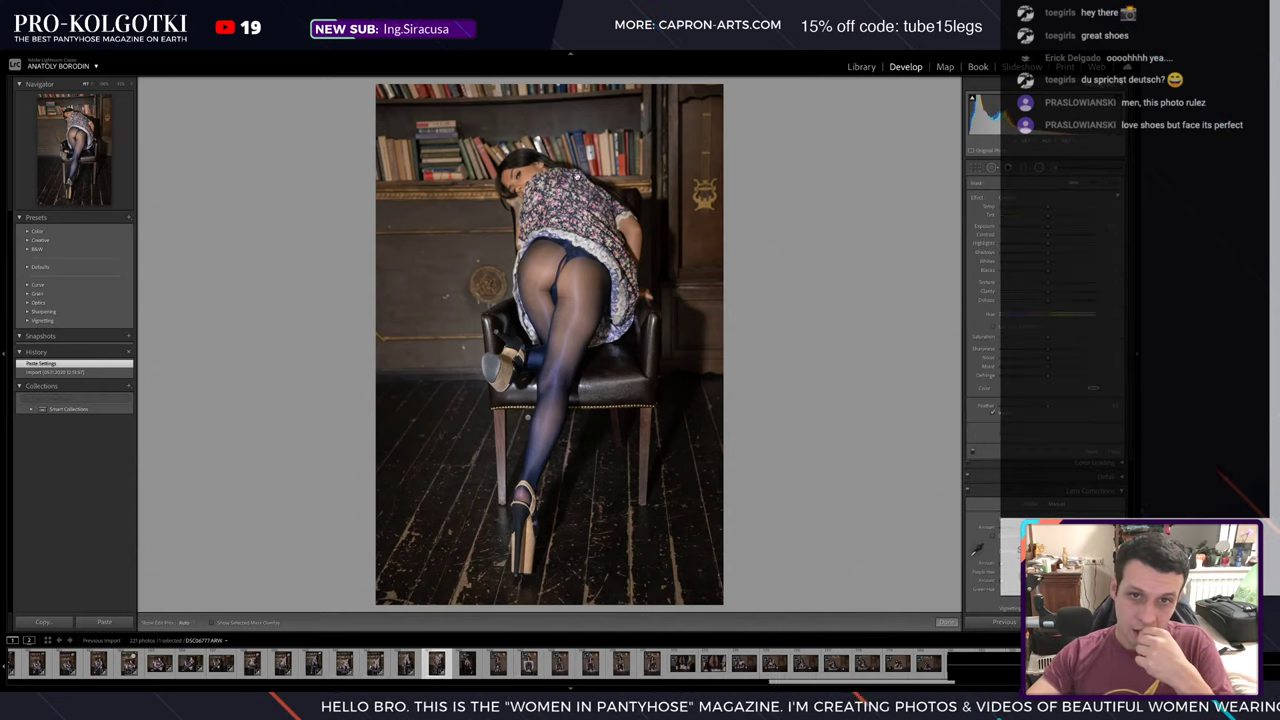
mouse_move(555, 183)
left_mouse_down()
mouse_move(625, 265)
mouse_move(646, 259)
mouse_move(620, 240)
left_mouse_up()
left_click(530, 422)
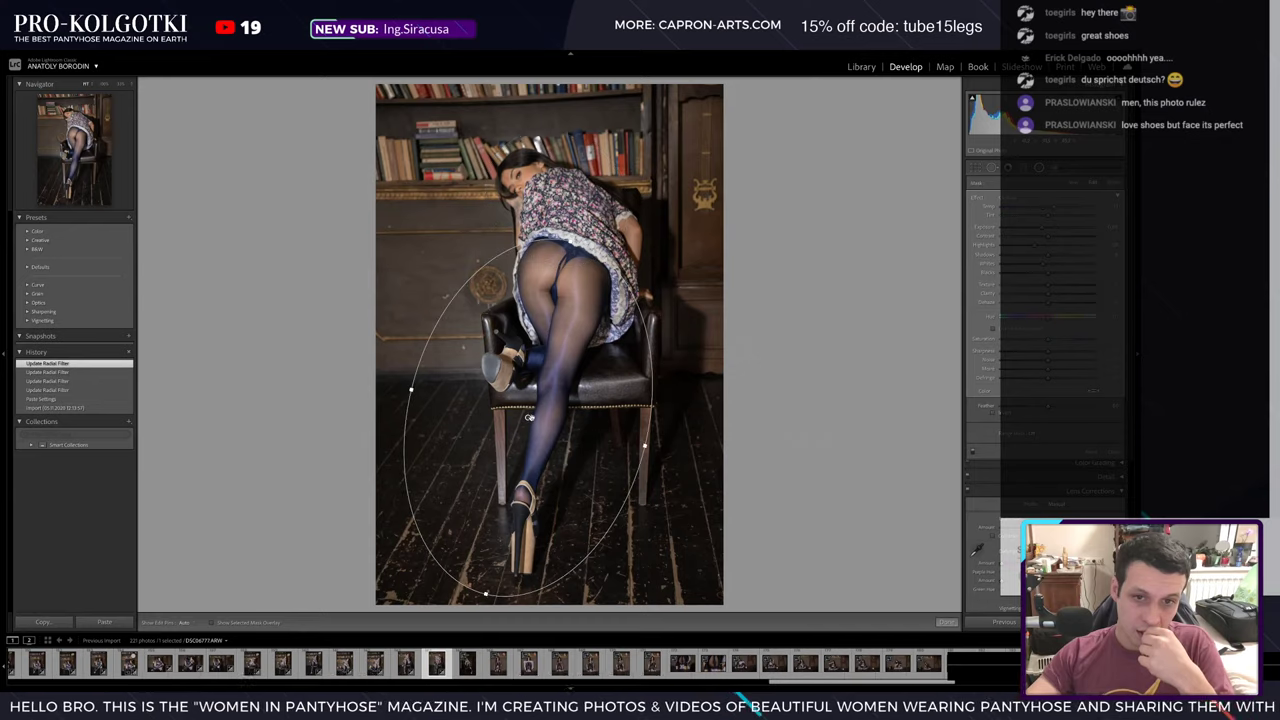
left_click_drag(527, 417, 545, 425)
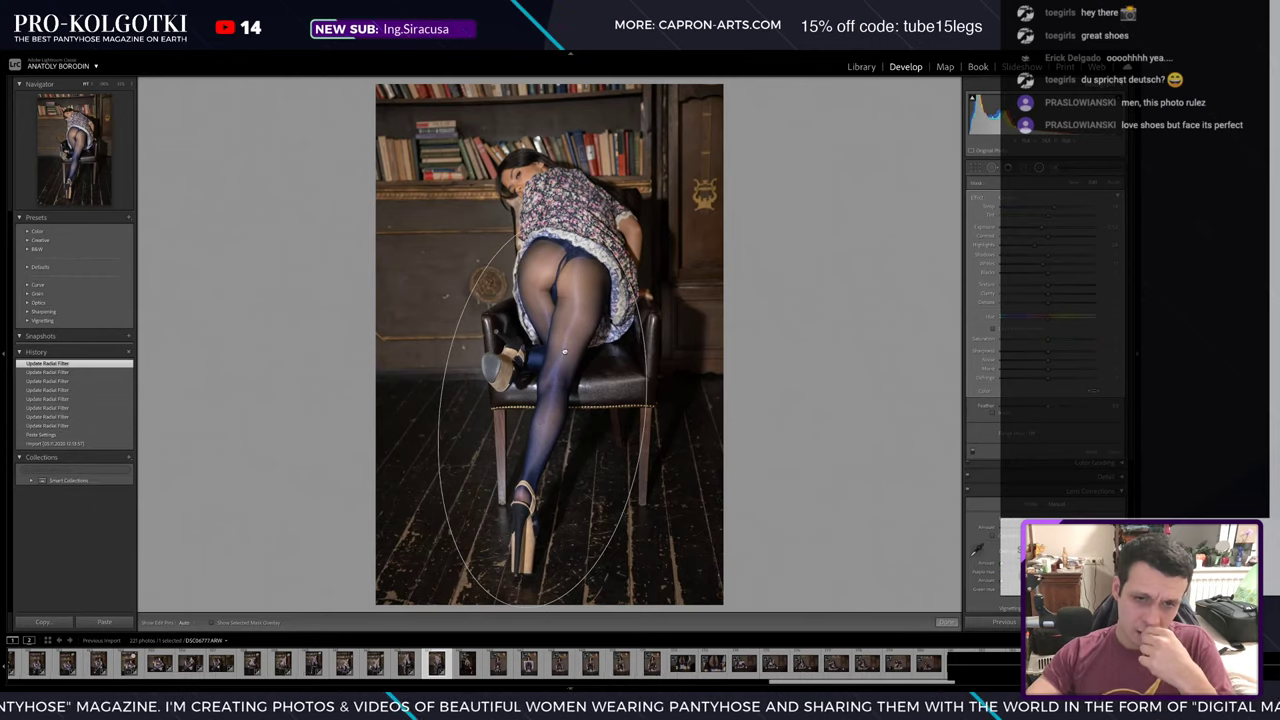
left_click(994, 168)
- Heal five wall blemishes around the emblem and the chair back
left_click(994, 168)
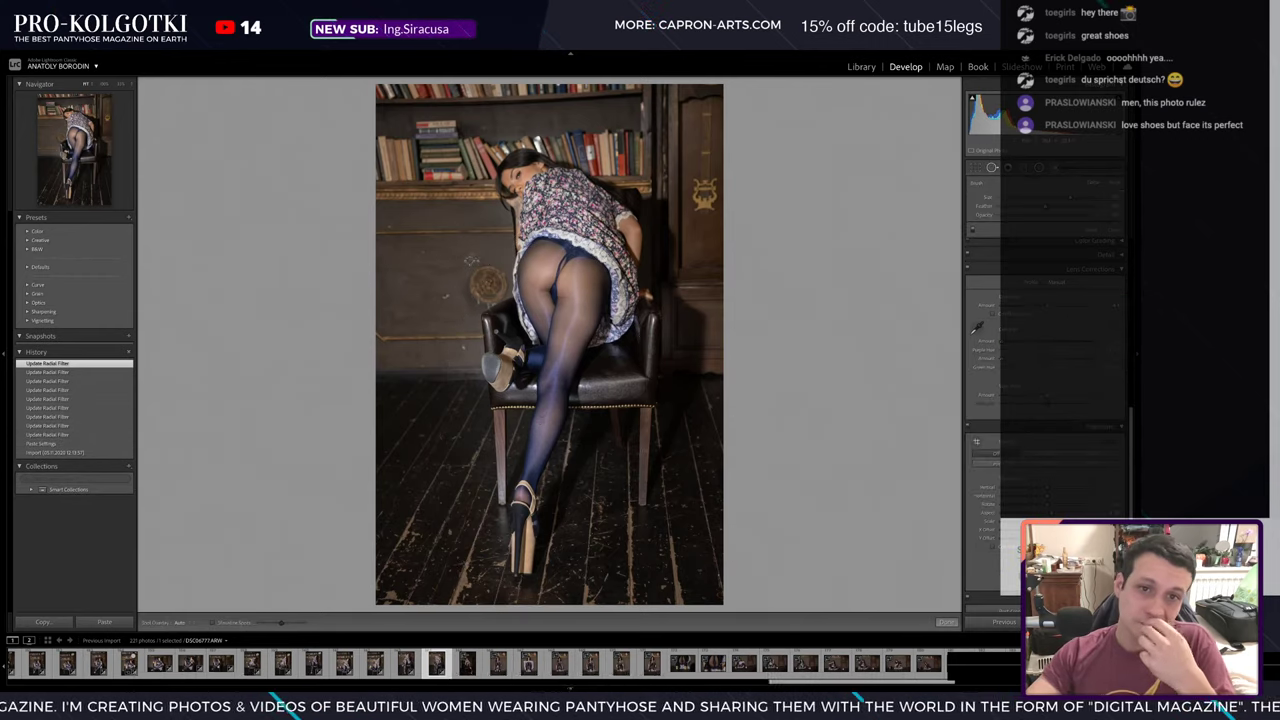
left_click(477, 260)
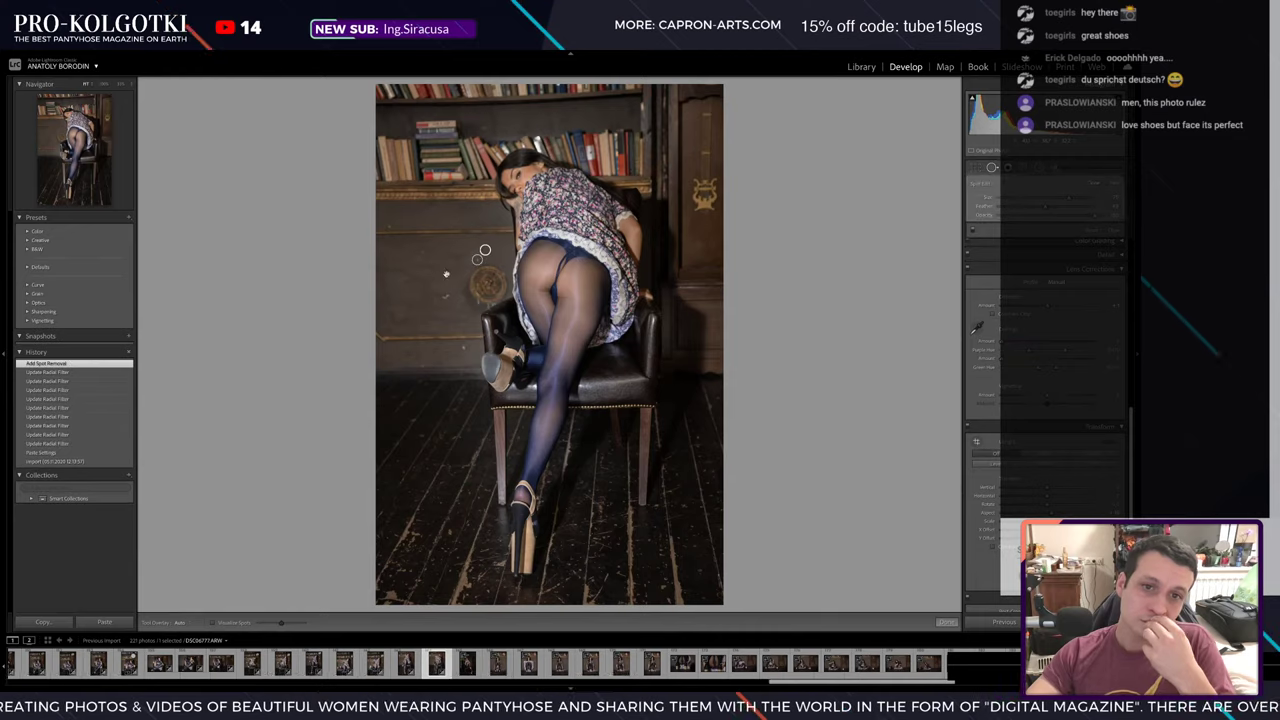
left_click(454, 304)
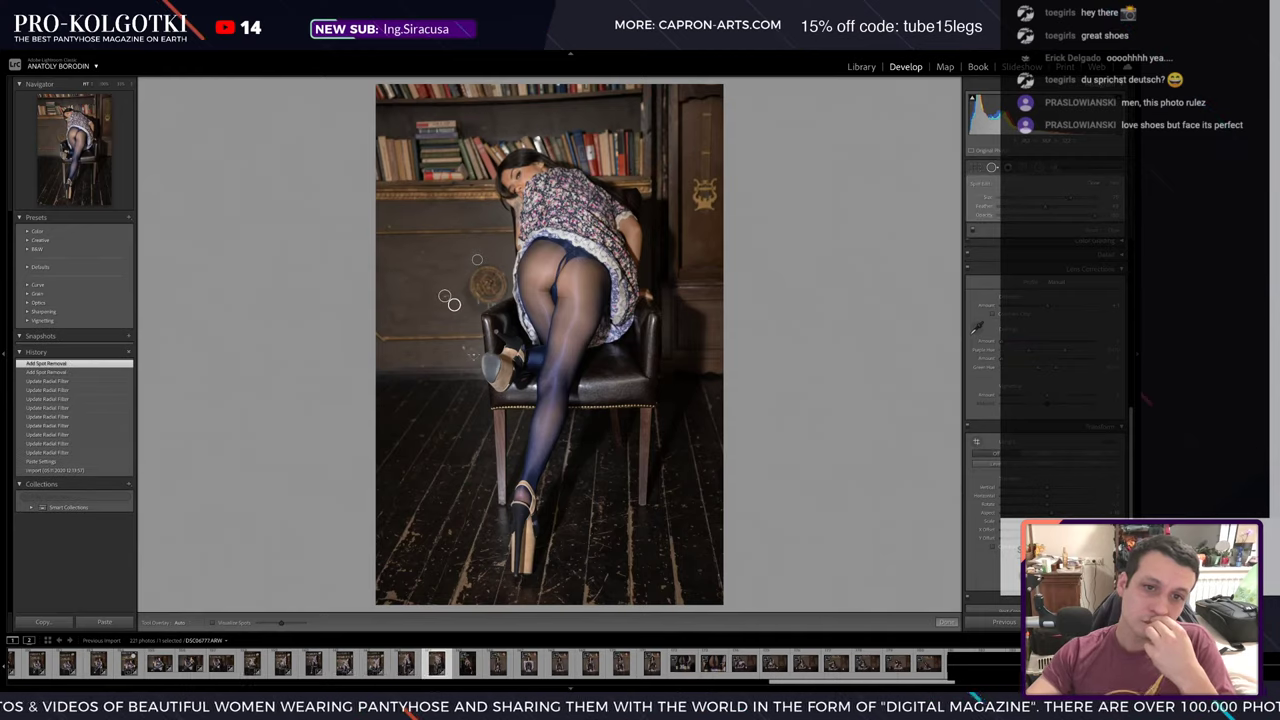
left_click(463, 347)
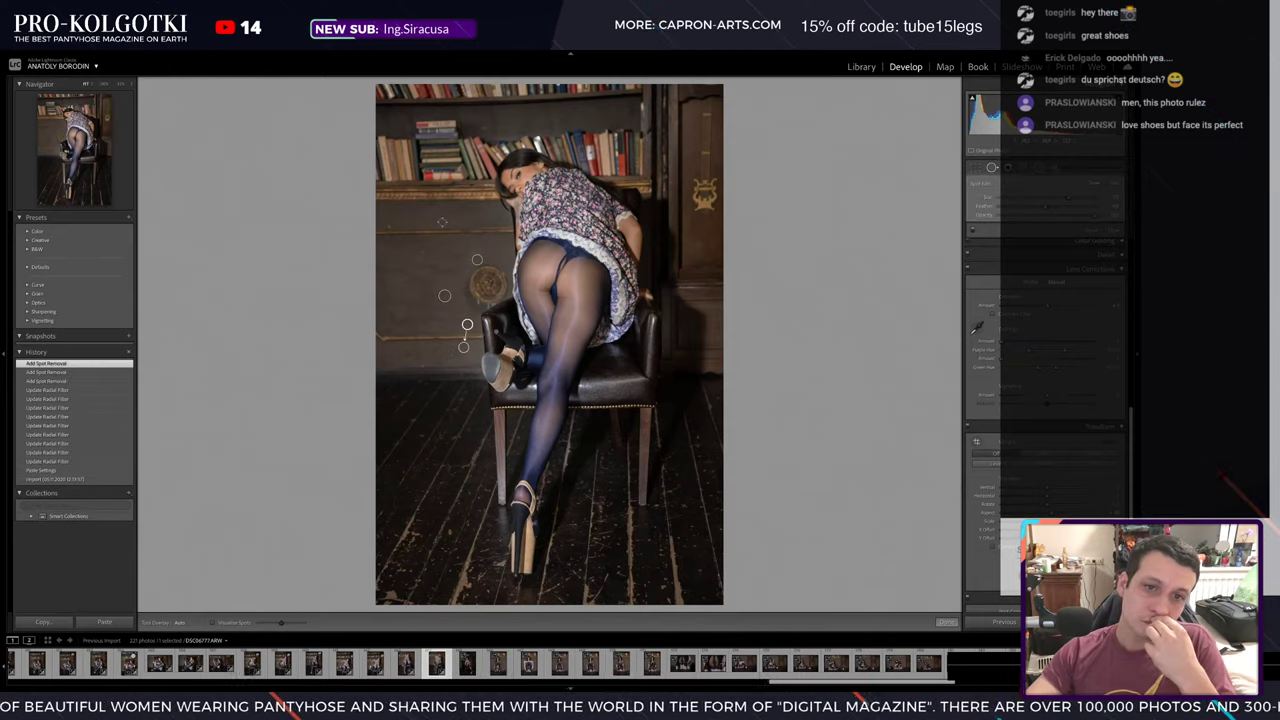
left_click(428, 250)
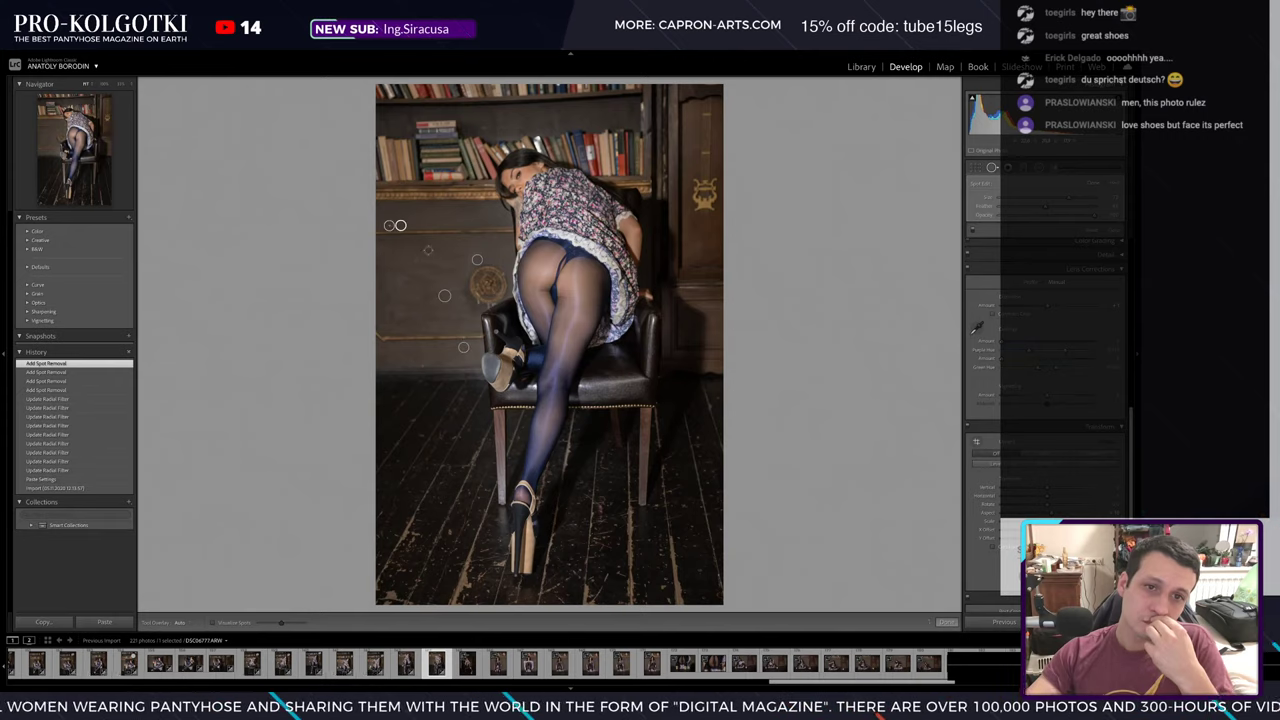
left_click(423, 250)
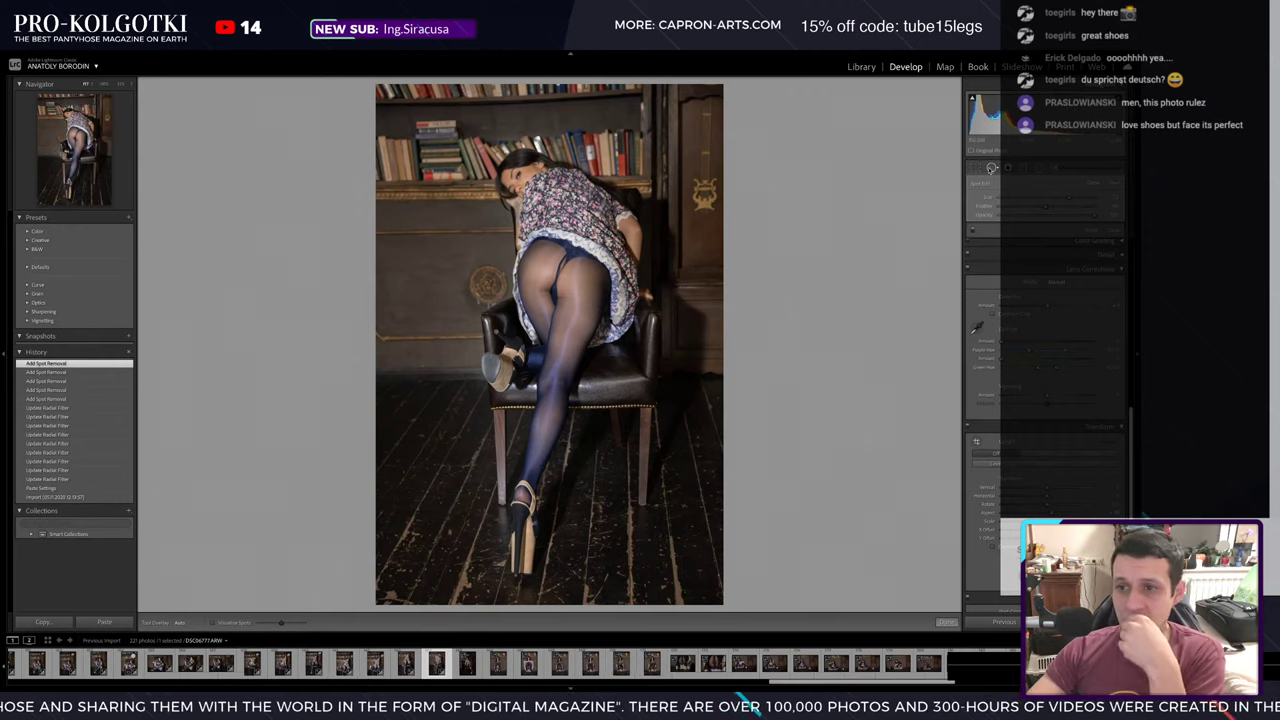
left_click(990, 168)
- Adjust Transform horizontal, rotate and scale plus Lens Corrections distortion on the leaning chair shot
left_click_drag(1046, 440, 1052, 441)
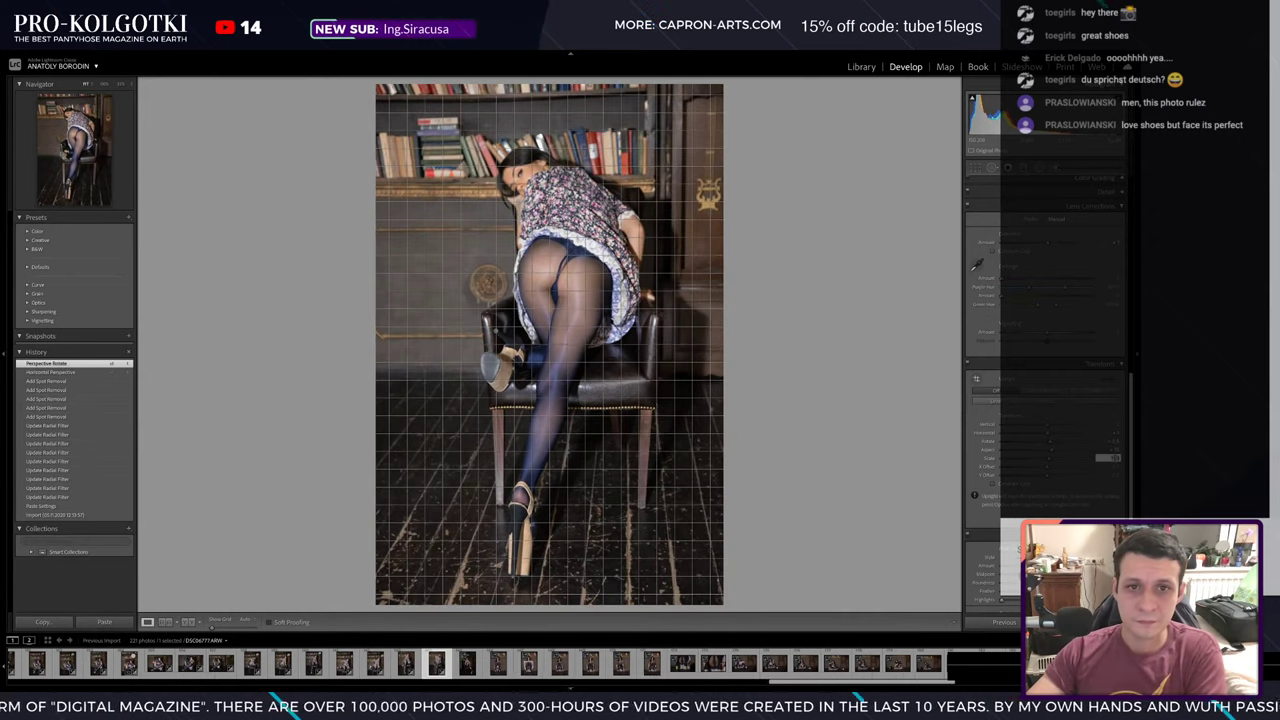
left_click_drag(1048, 457, 1050, 457)
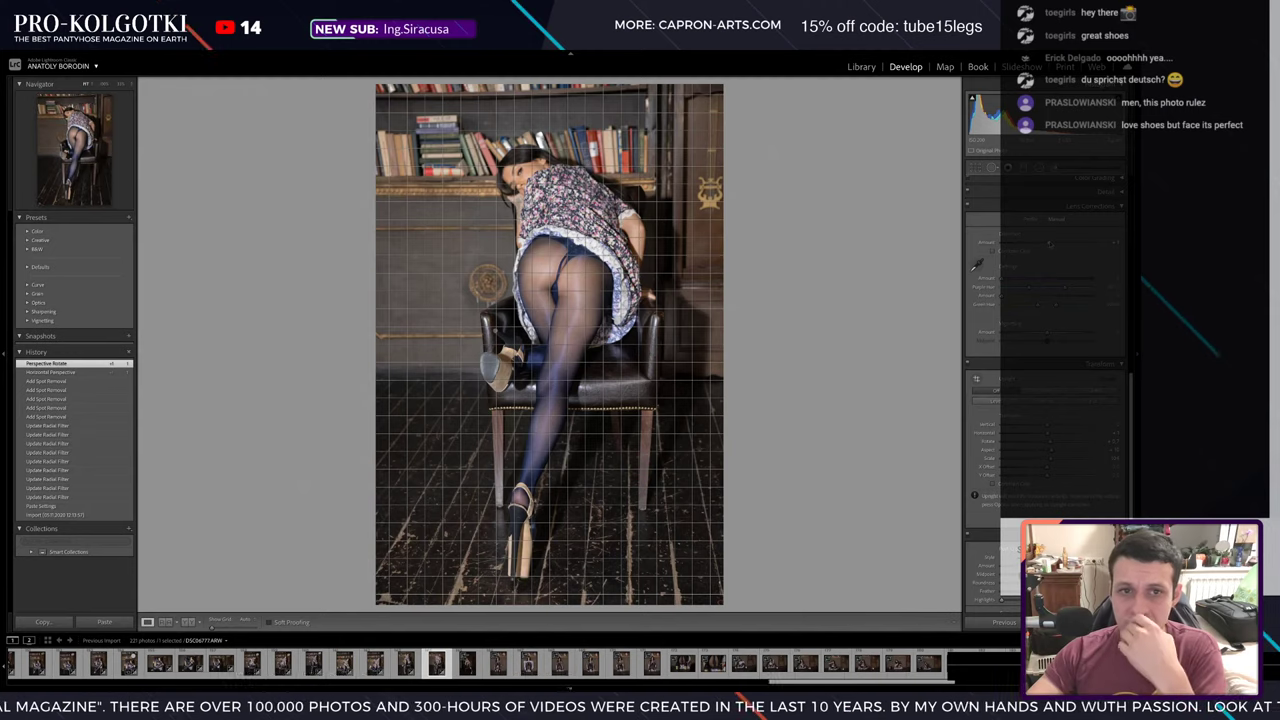
left_click_drag(1049, 243, 1050, 244)
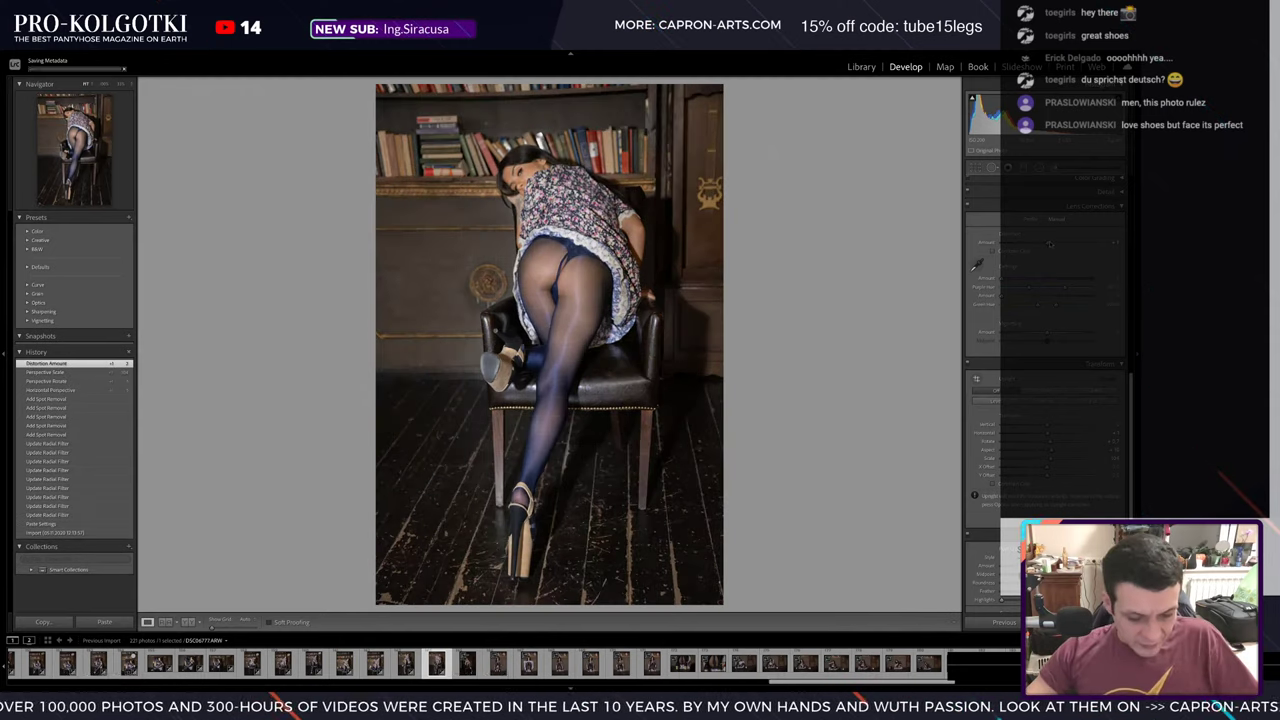
- Copy this photo's develop settings and go to the kneeling shot by the clock
key("ctrl+shift+c")
left_click(513, 579)
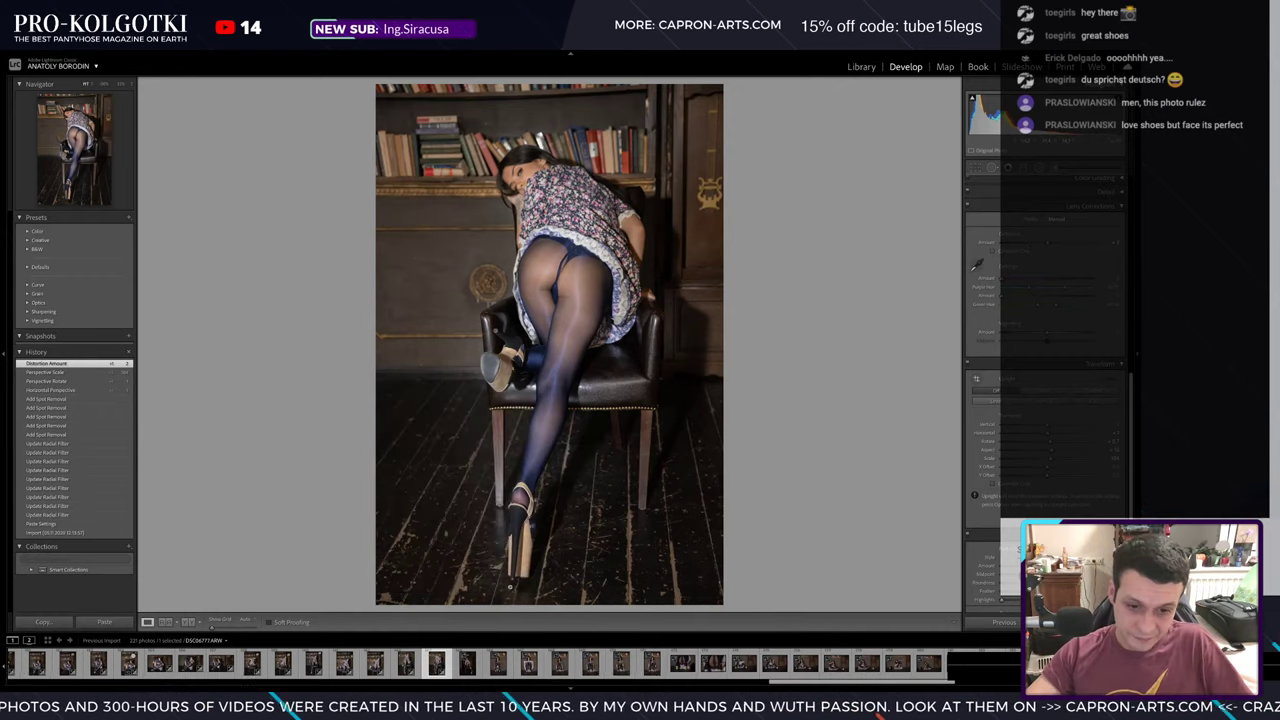
left_click(466, 665)
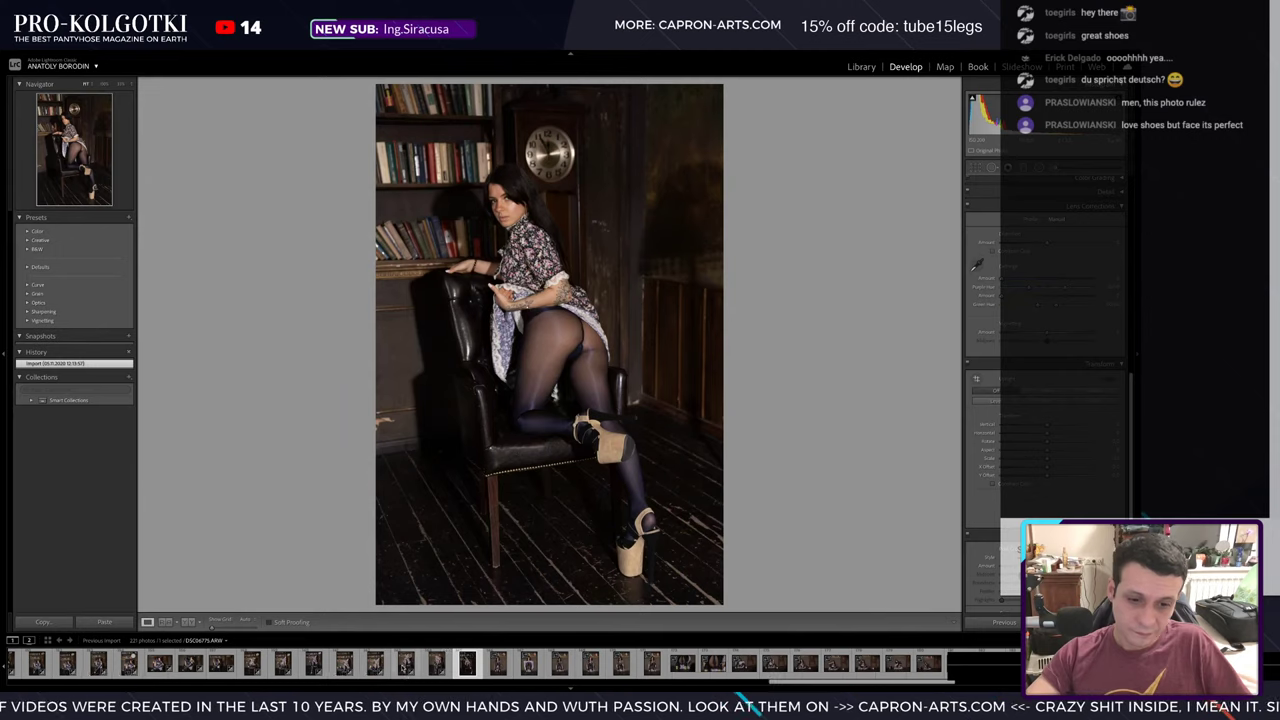
- Copy the earlier photo's develop settings and paste them onto the clock portrait
left_click(407, 666)
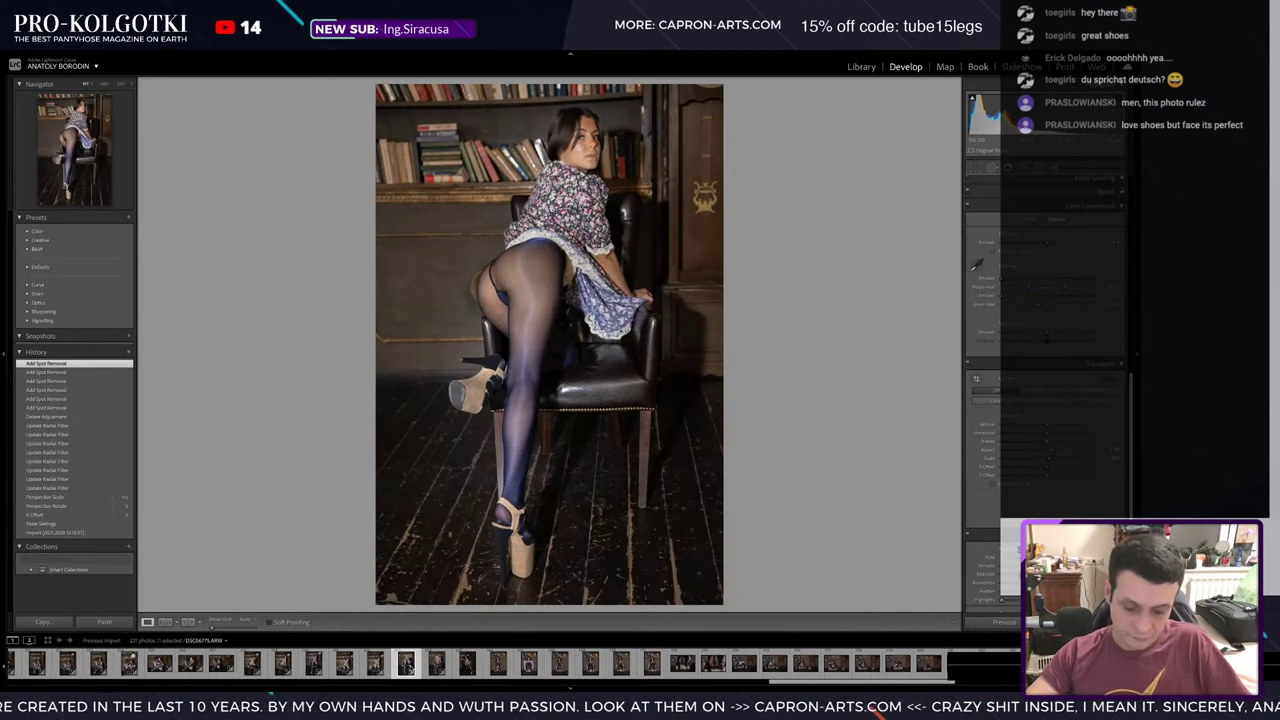
key("ctrl+shift+c")
key("Return")
left_click(466, 665)
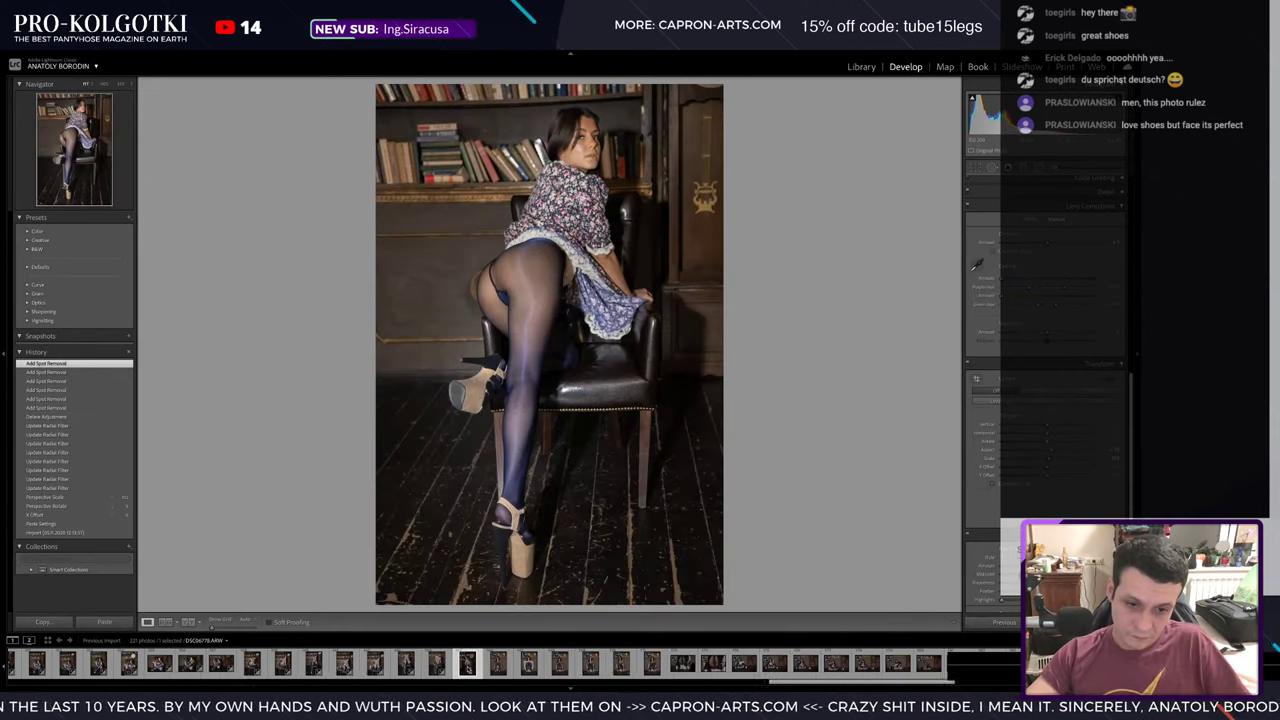
key("ctrl+shift+v")
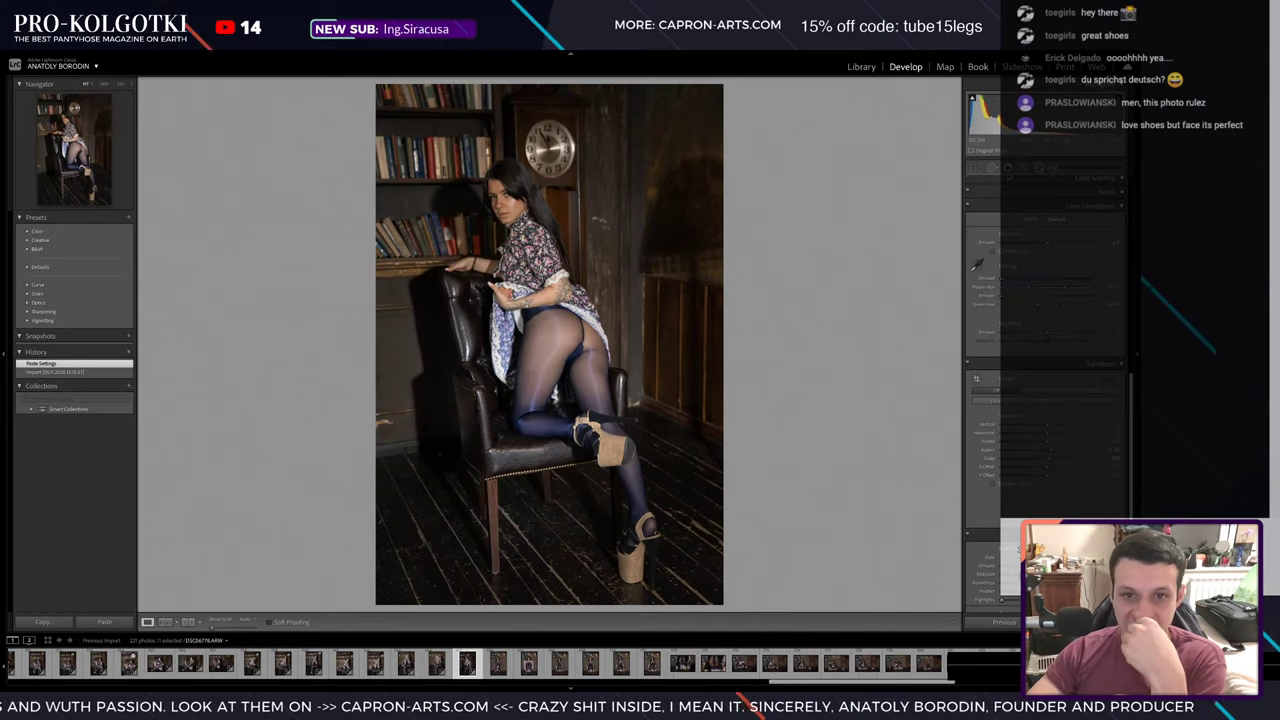
- Reshape and enlarge the existing radial filter over the kneeling model
key("shift+m")
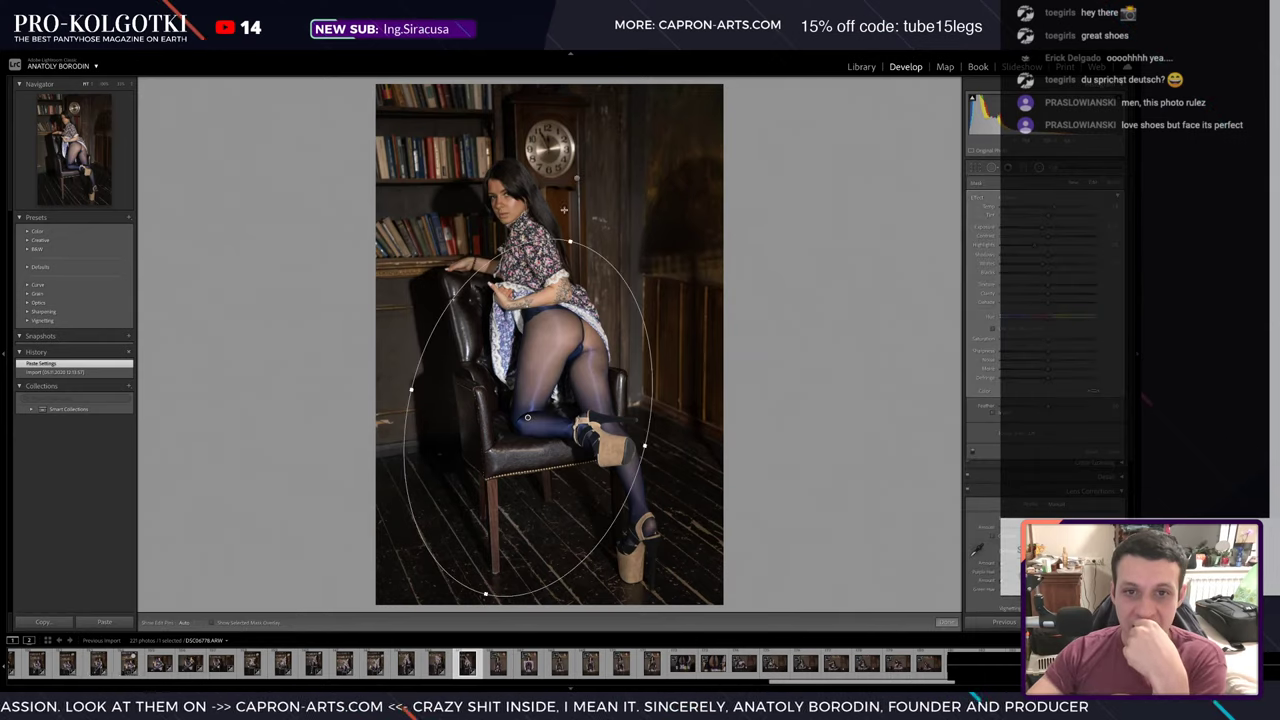
mouse_move(527, 418)
left_mouse_down()
mouse_move(577, 382)
mouse_move(600, 392)
left_mouse_up()
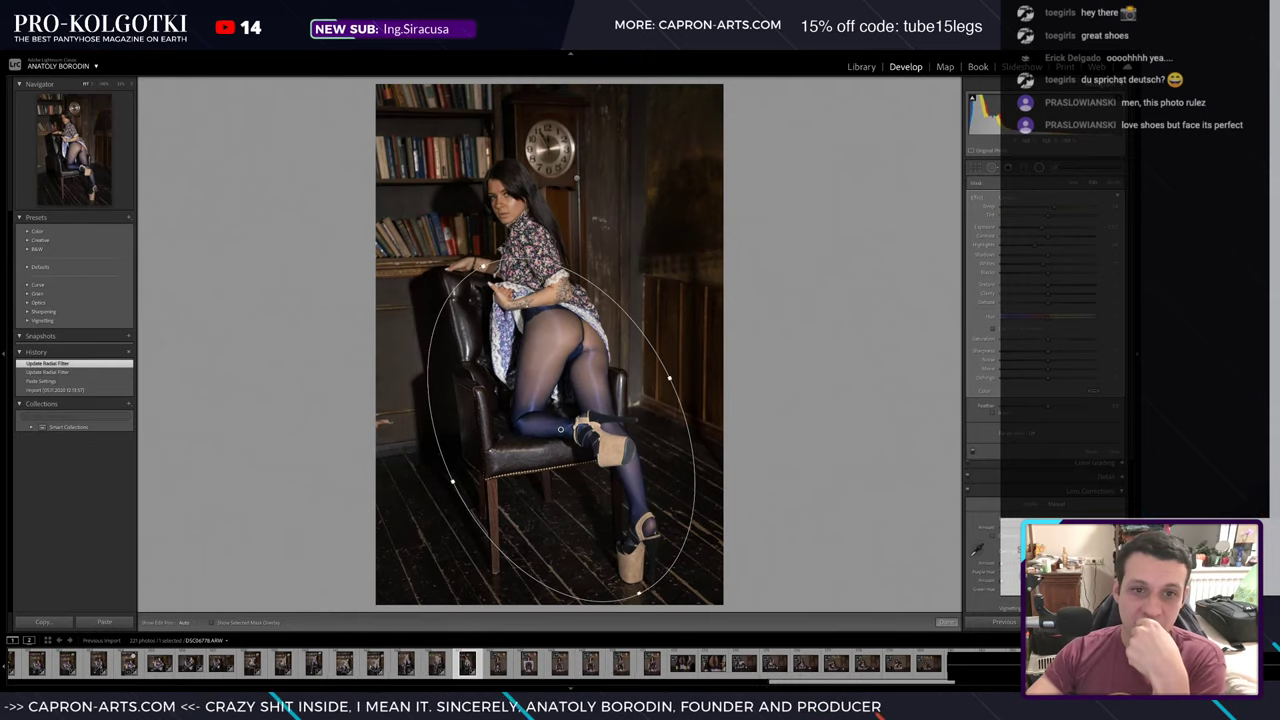
left_click_drag(481, 264, 456, 163)
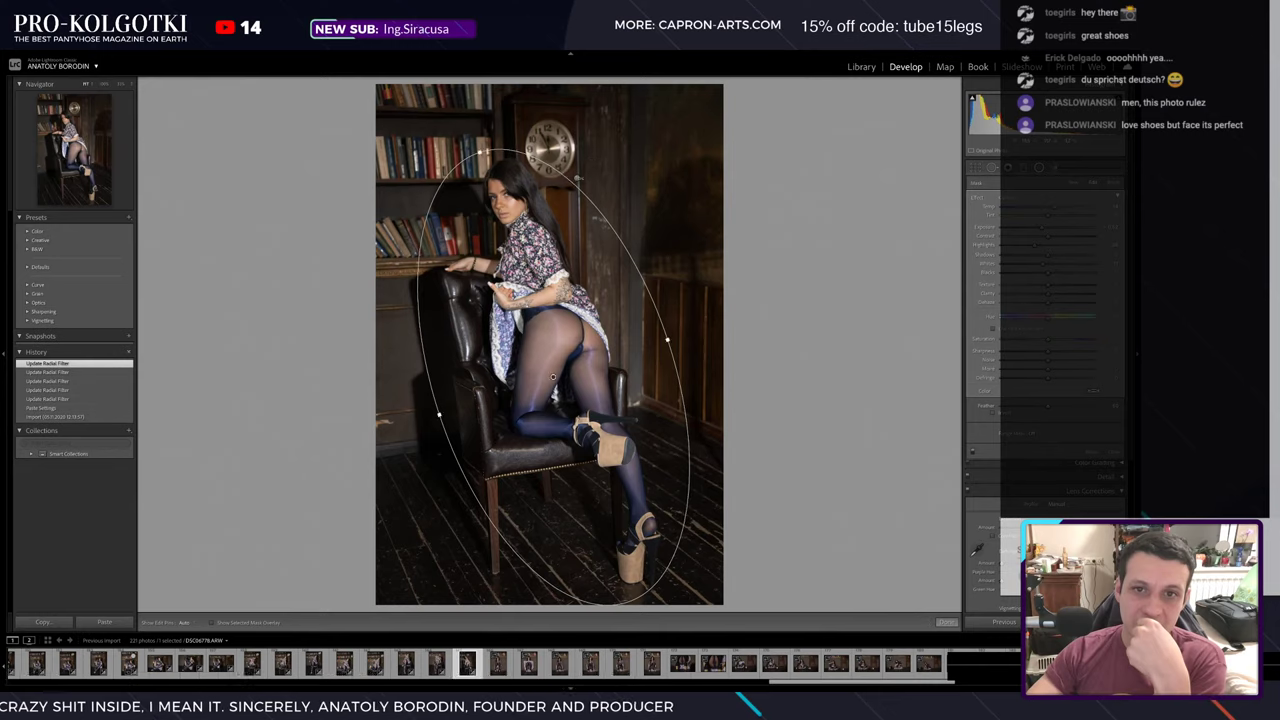
- Fit a small radial filter to the model's head, then add a large tilted one over model and chair
left_click_drag(542, 186, 600, 220)
left_click_drag(542, 186, 466, 197)
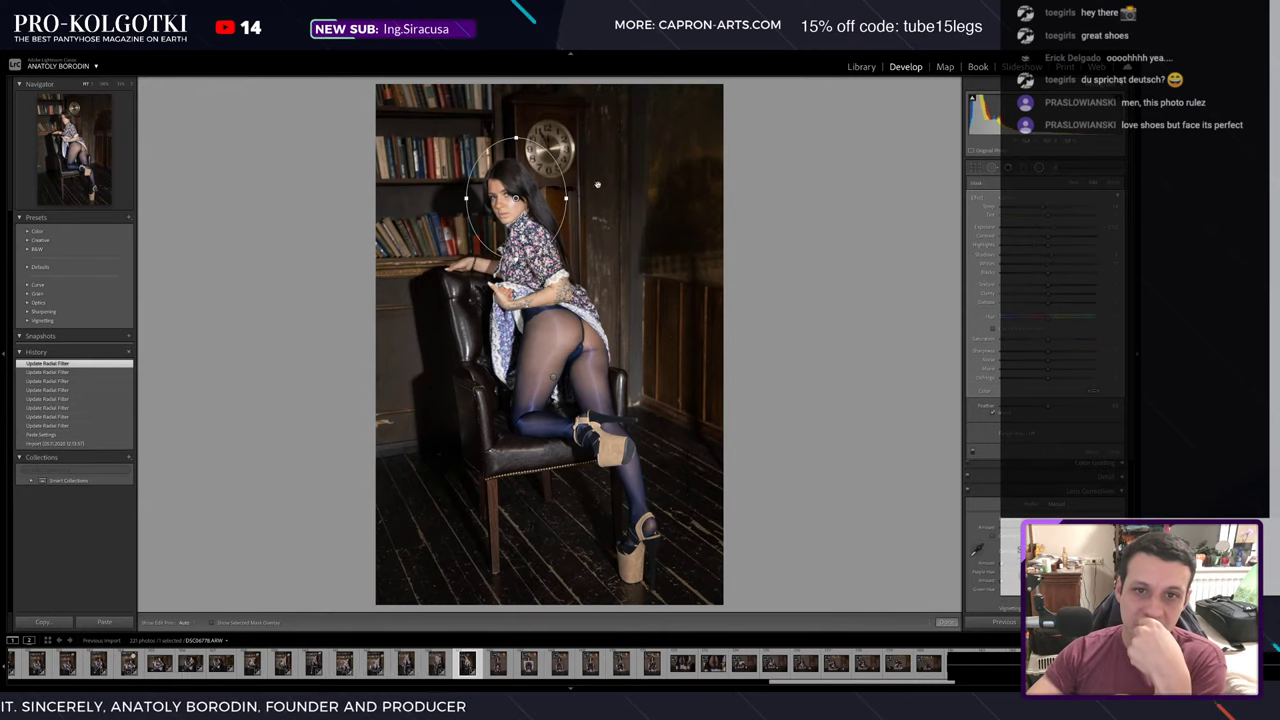
left_click_drag(565, 197, 556, 197)
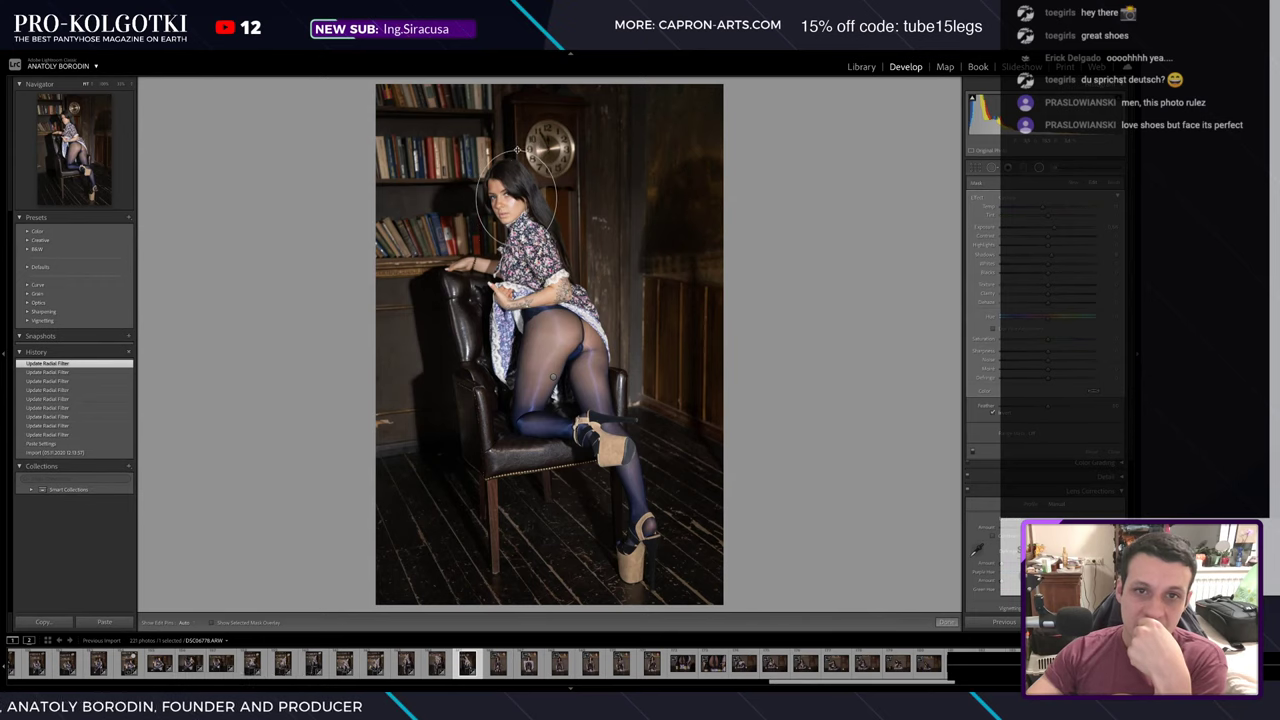
left_click_drag(515, 137, 512, 150)
left_click_drag(556, 197, 552, 197)
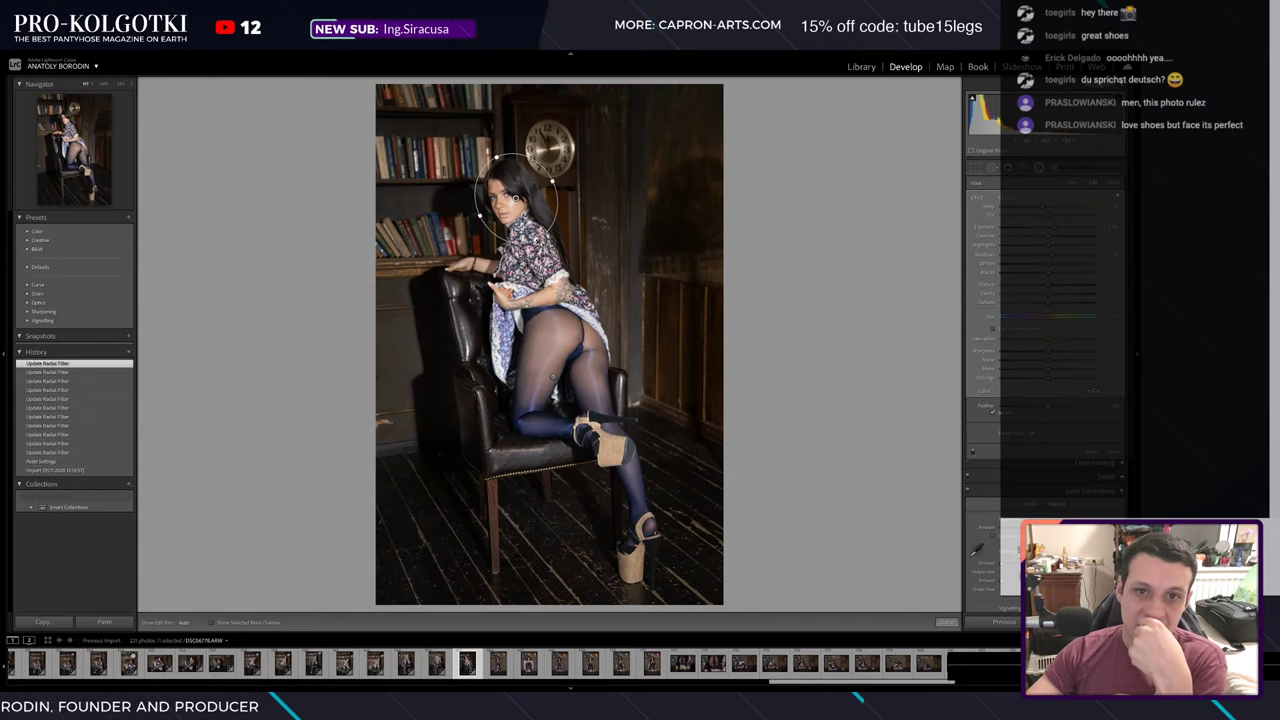
left_click_drag(515, 152, 515, 158)
left_click_drag(553, 377, 688, 600)
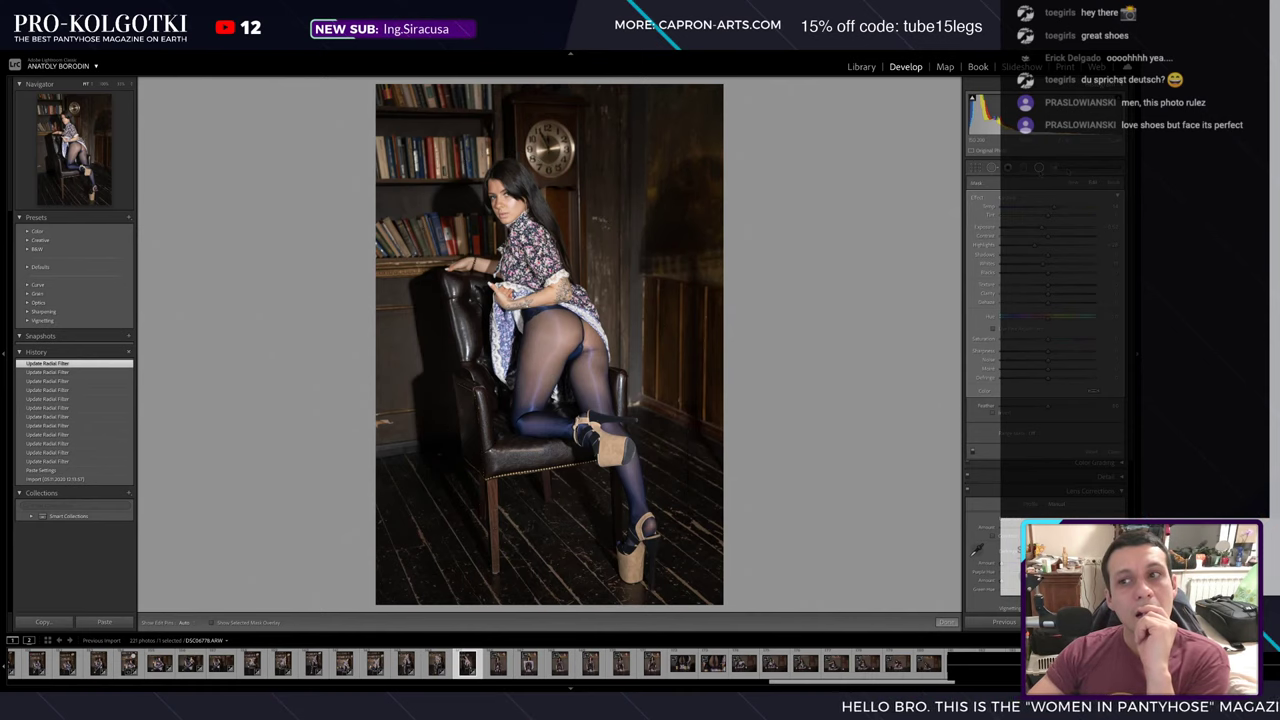
- Toggle the radial filters on and off to compare their effect
left_click(973, 454)
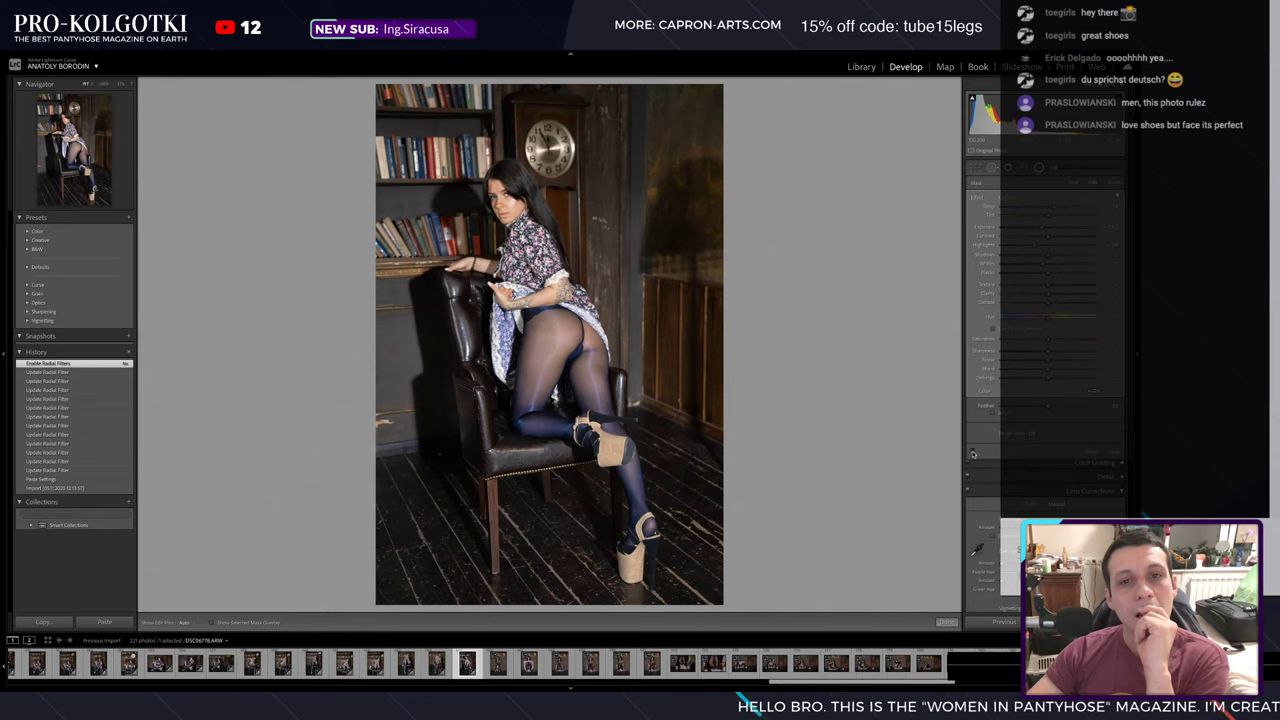
left_click(973, 454)
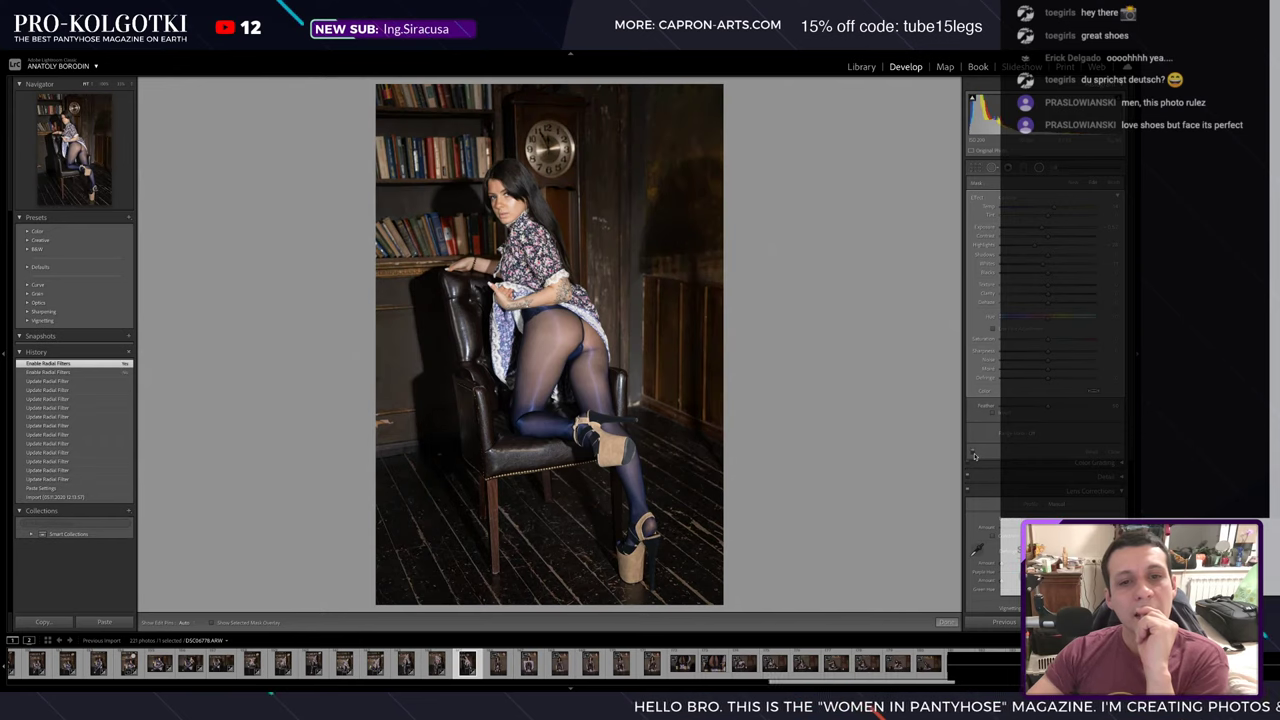
left_click(973, 454)
left_click(974, 455)
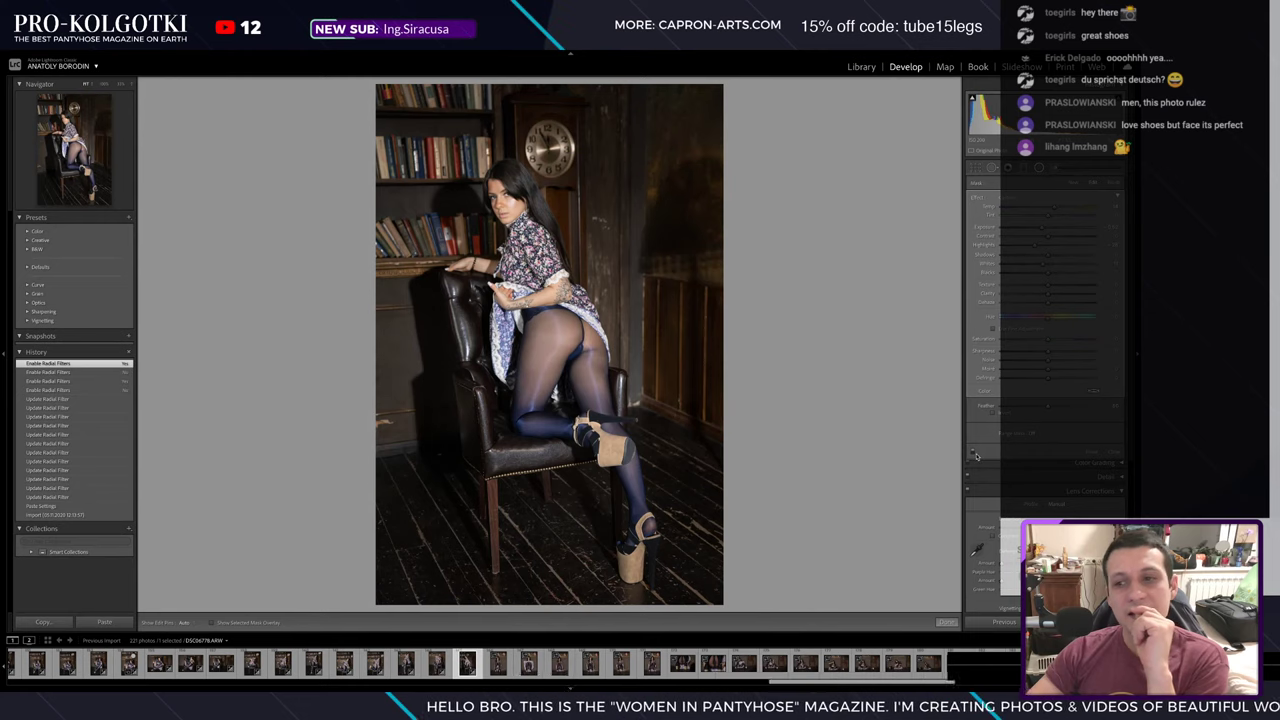
left_click(973, 454)
mouse_move(552, 378)
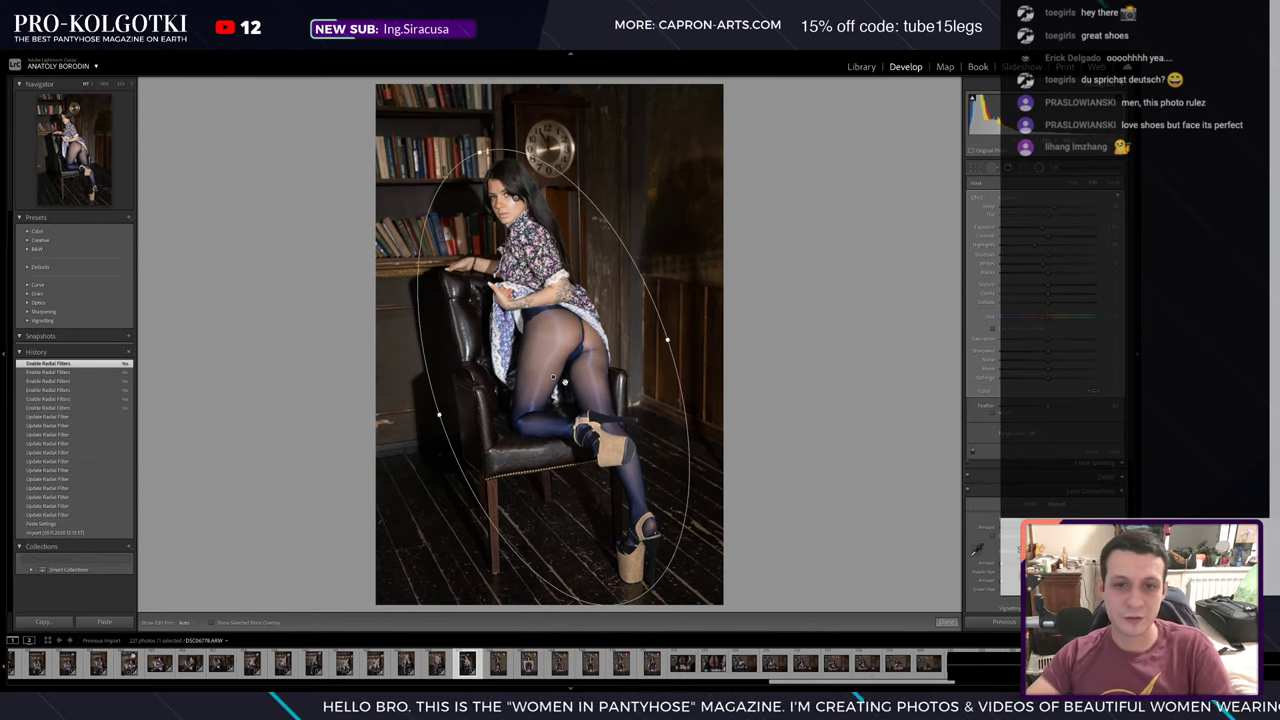
- Delete the large body radial filter, keep the face filter, and advance to the bookshelf shot
key("Delete")
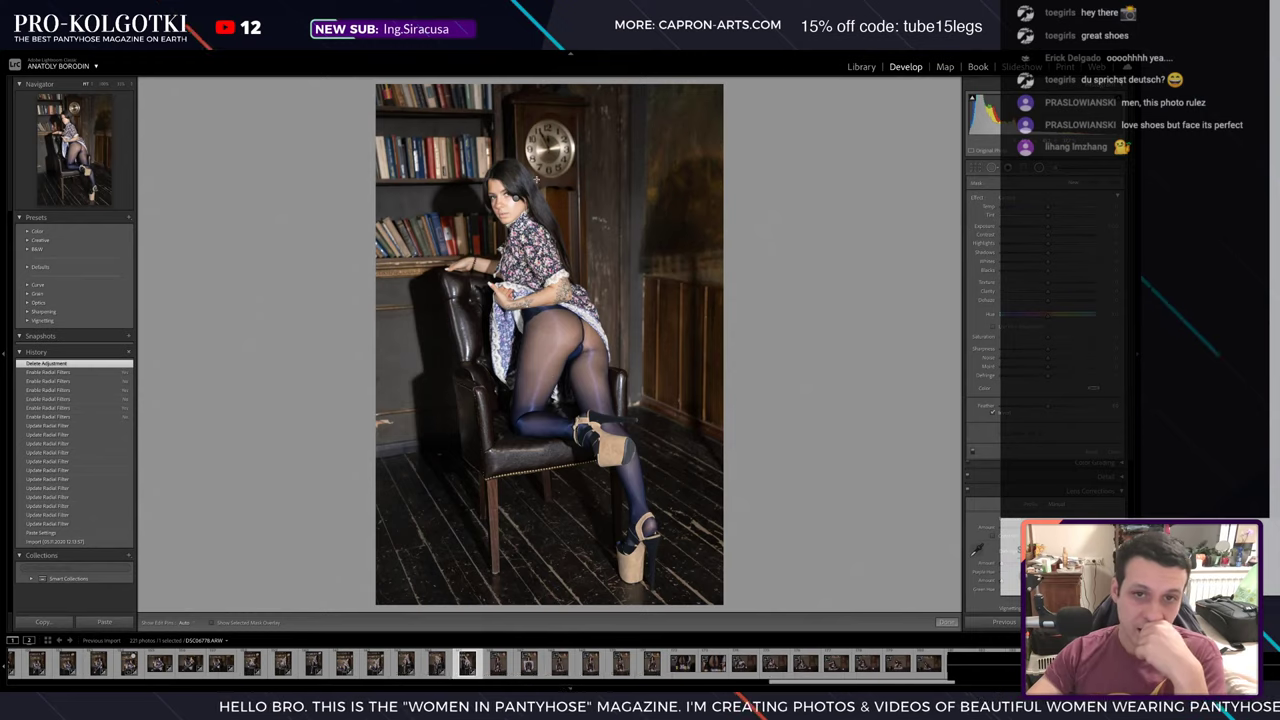
left_click(516, 196)
key("Delete")
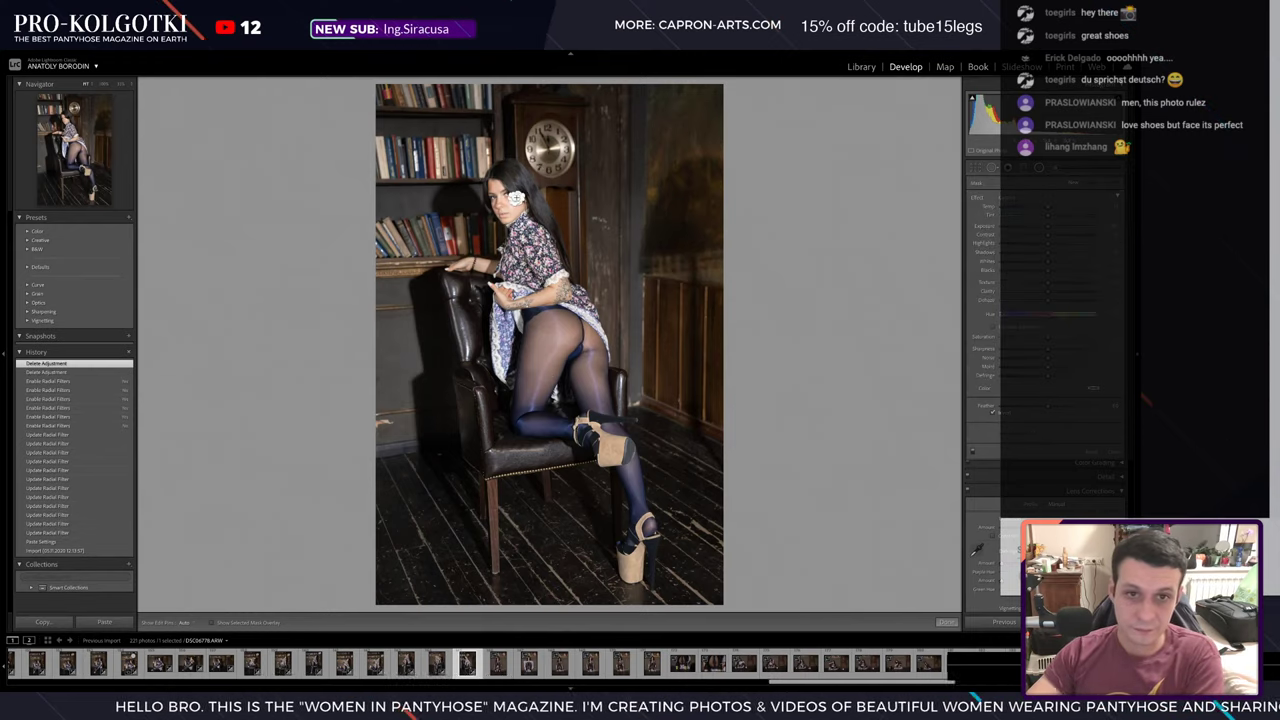
key("ctrl+z")
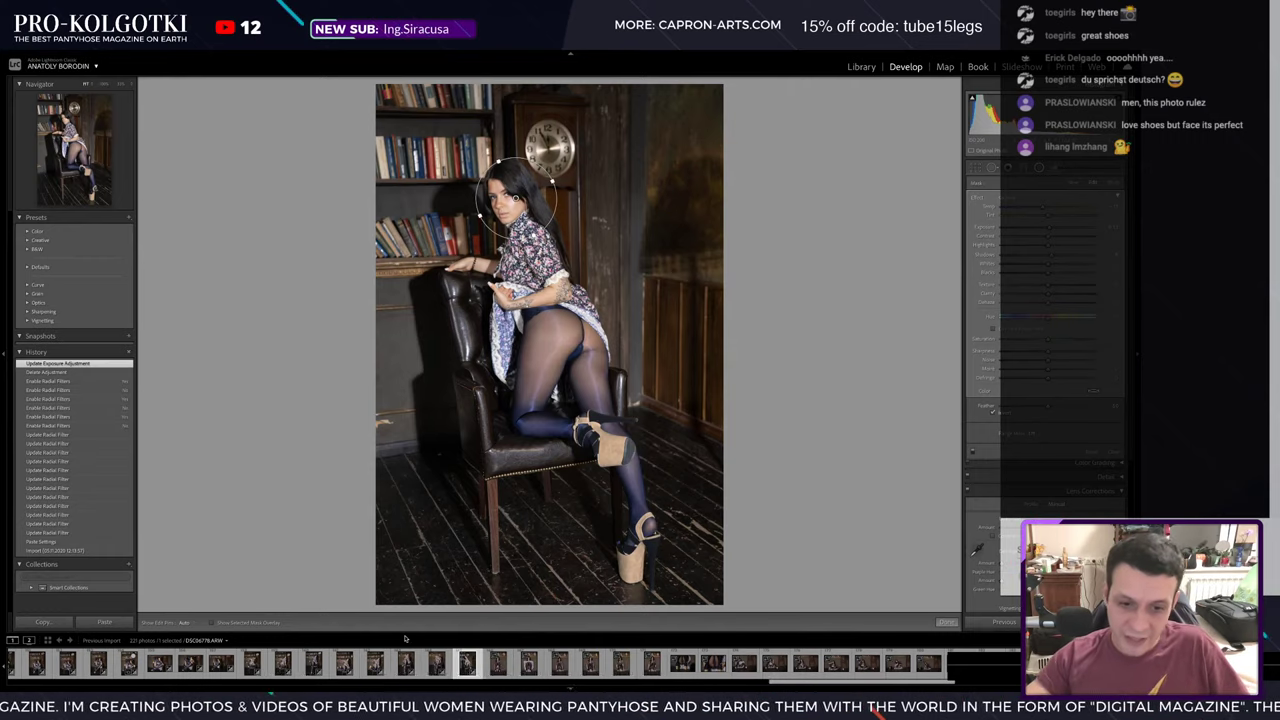
key("Right")
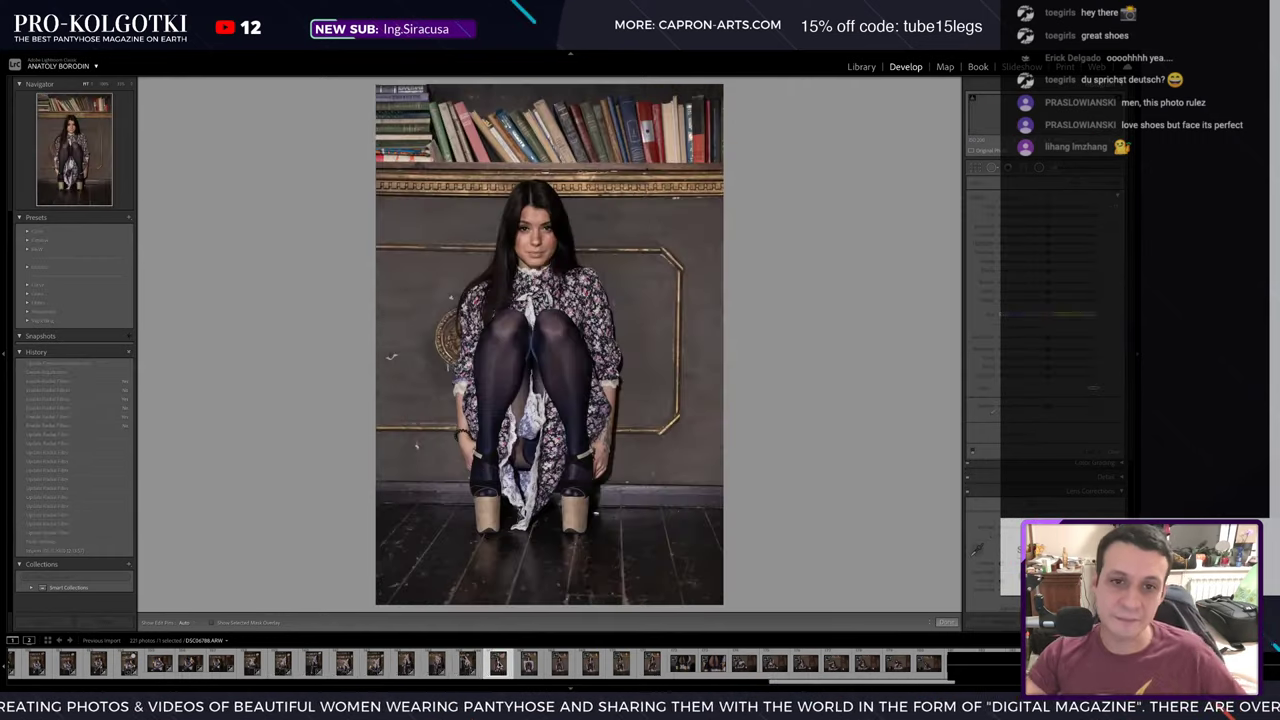
- Paste settings onto the bookshelf shot and refit the head radial filter's position, exposure and temperature
key("ctrl+shift+v")
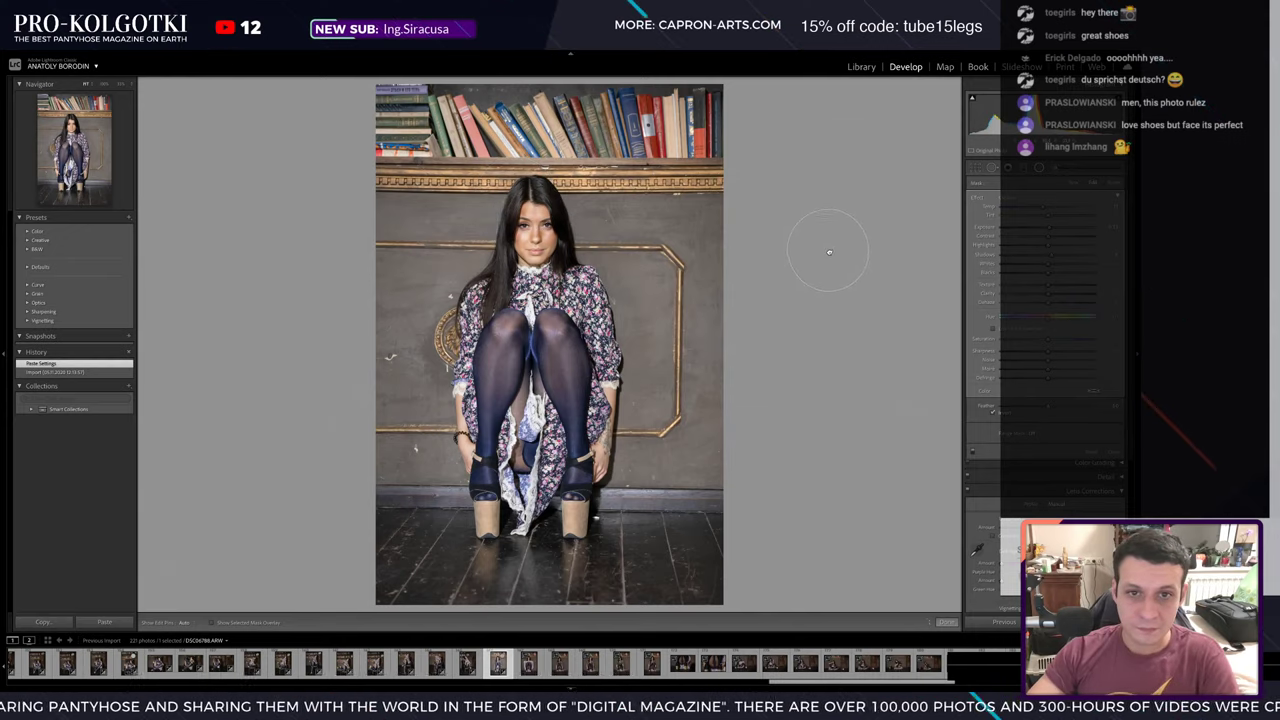
left_click_drag(492, 232, 535, 228)
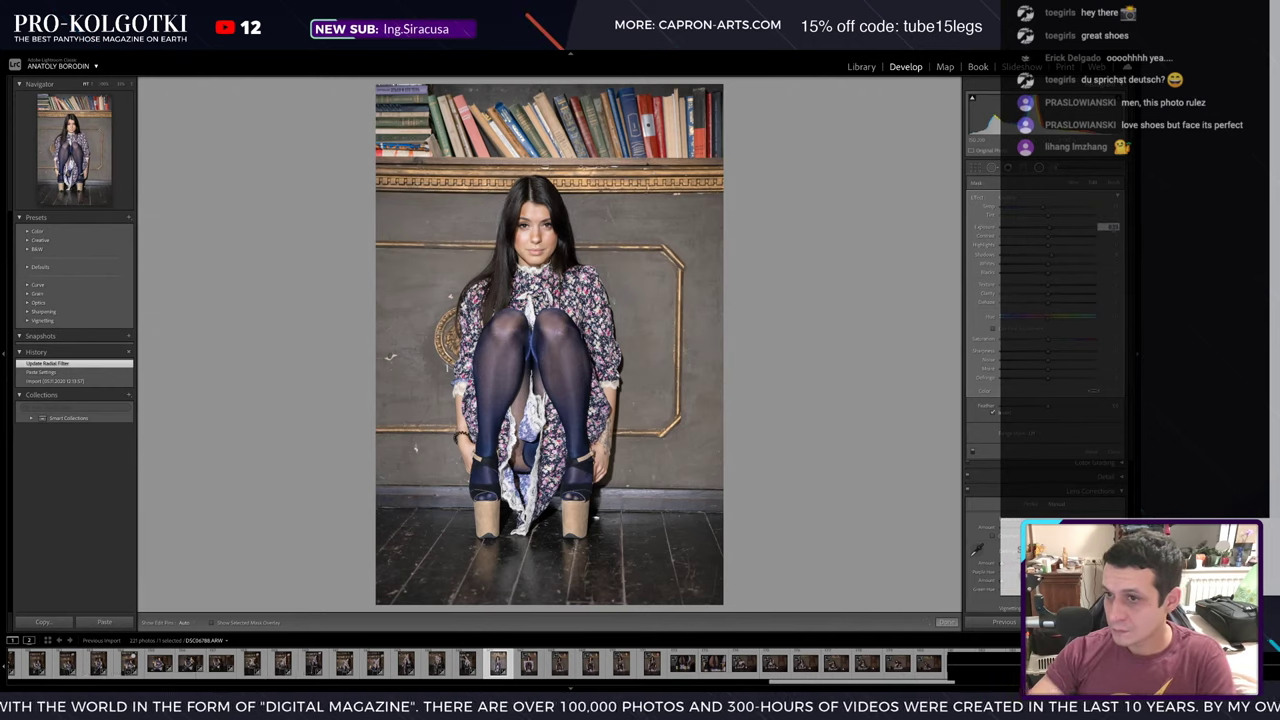
key("Return")
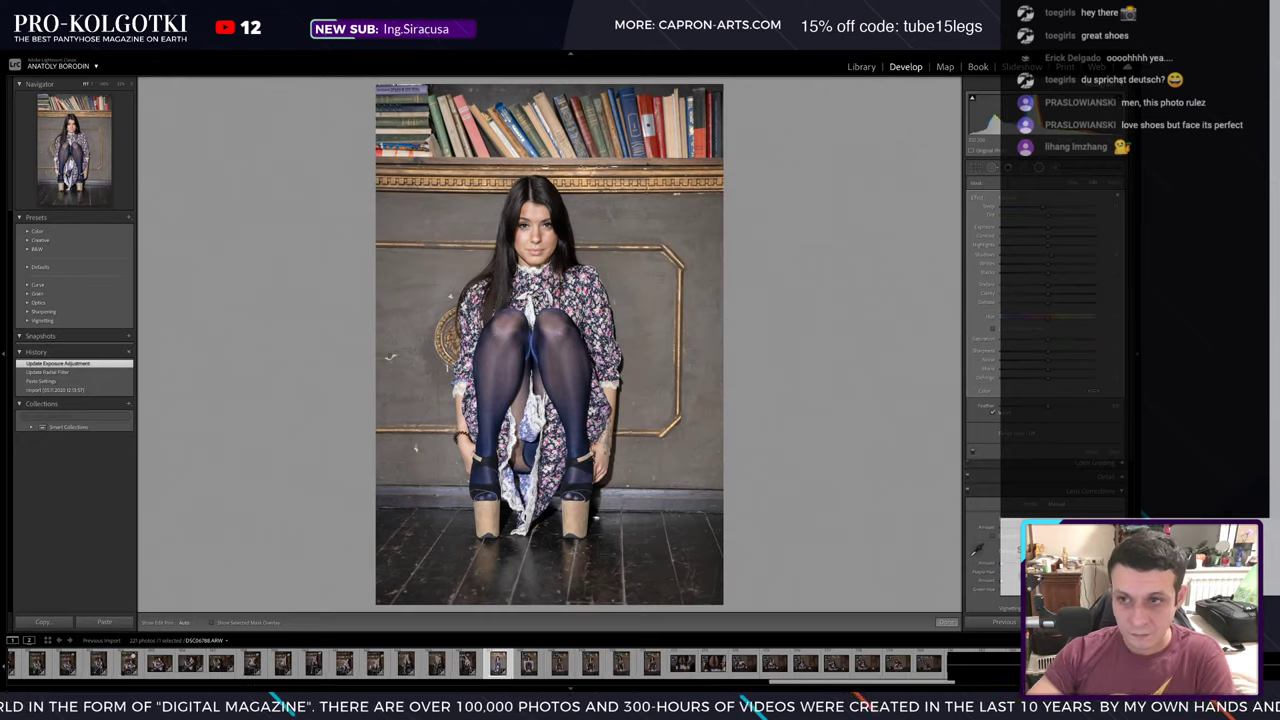
left_click(973, 455)
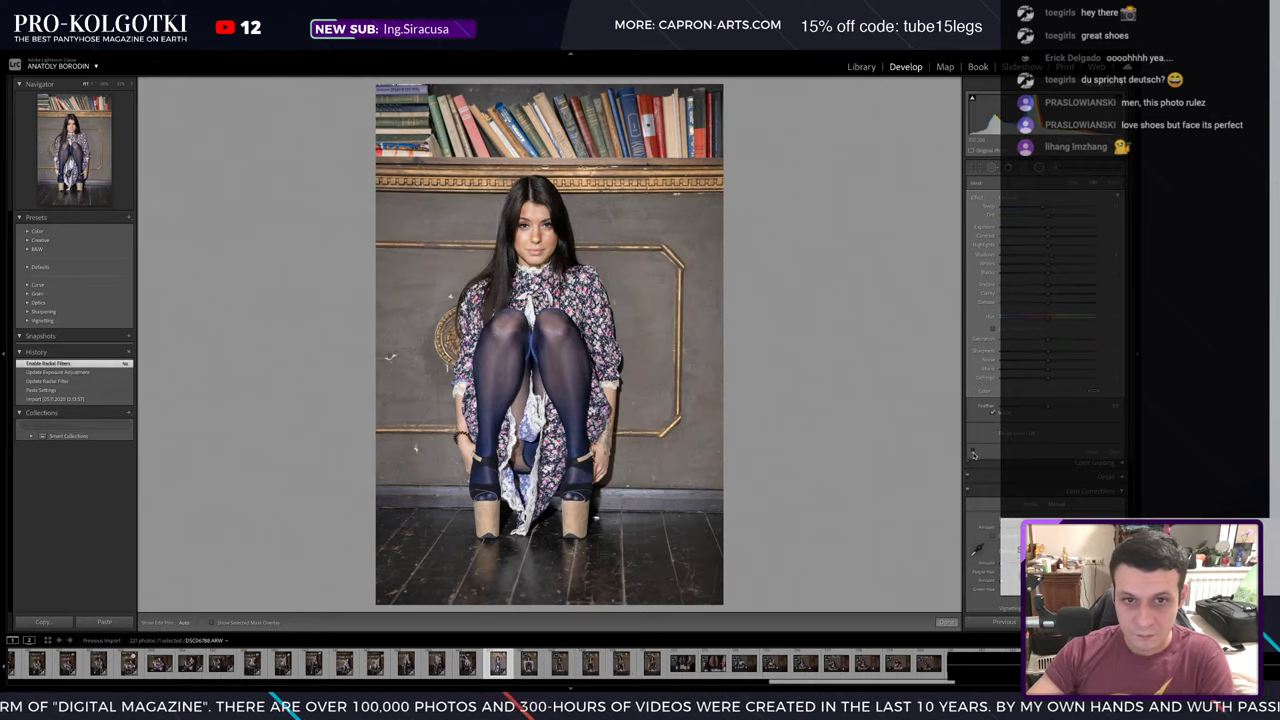
left_click(973, 455)
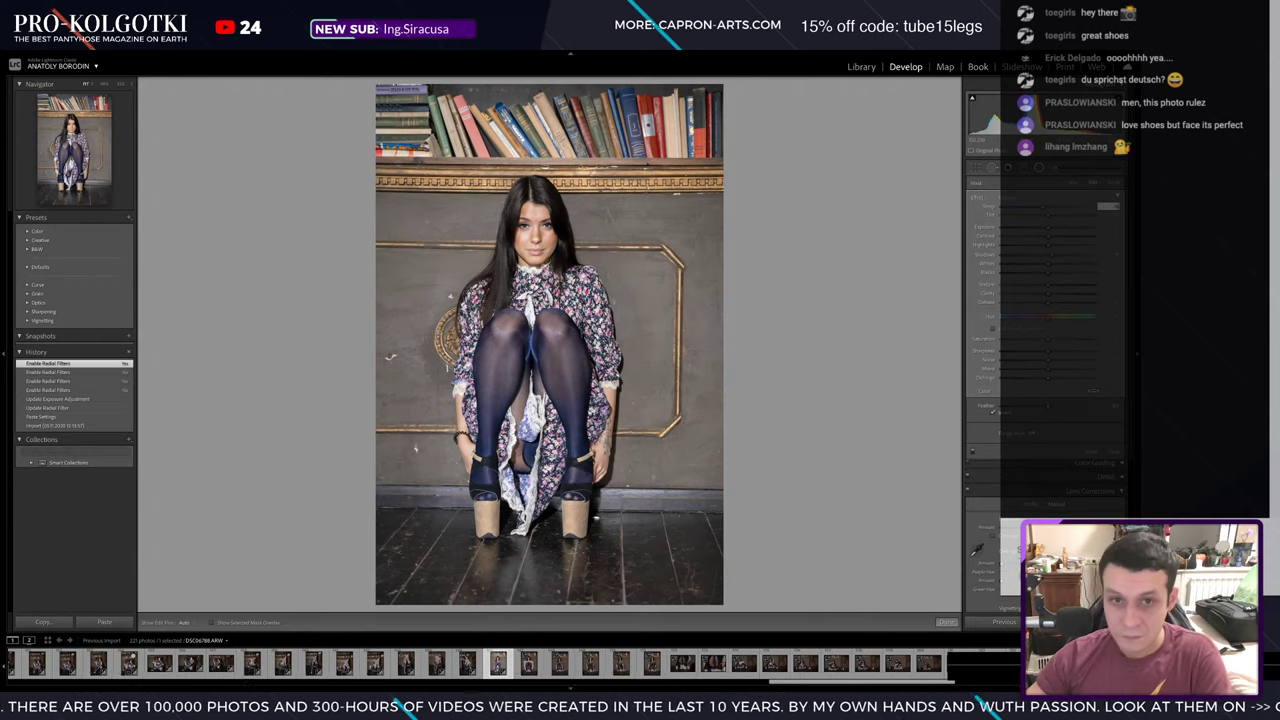
left_click_drag(1045, 205, 1060, 205)
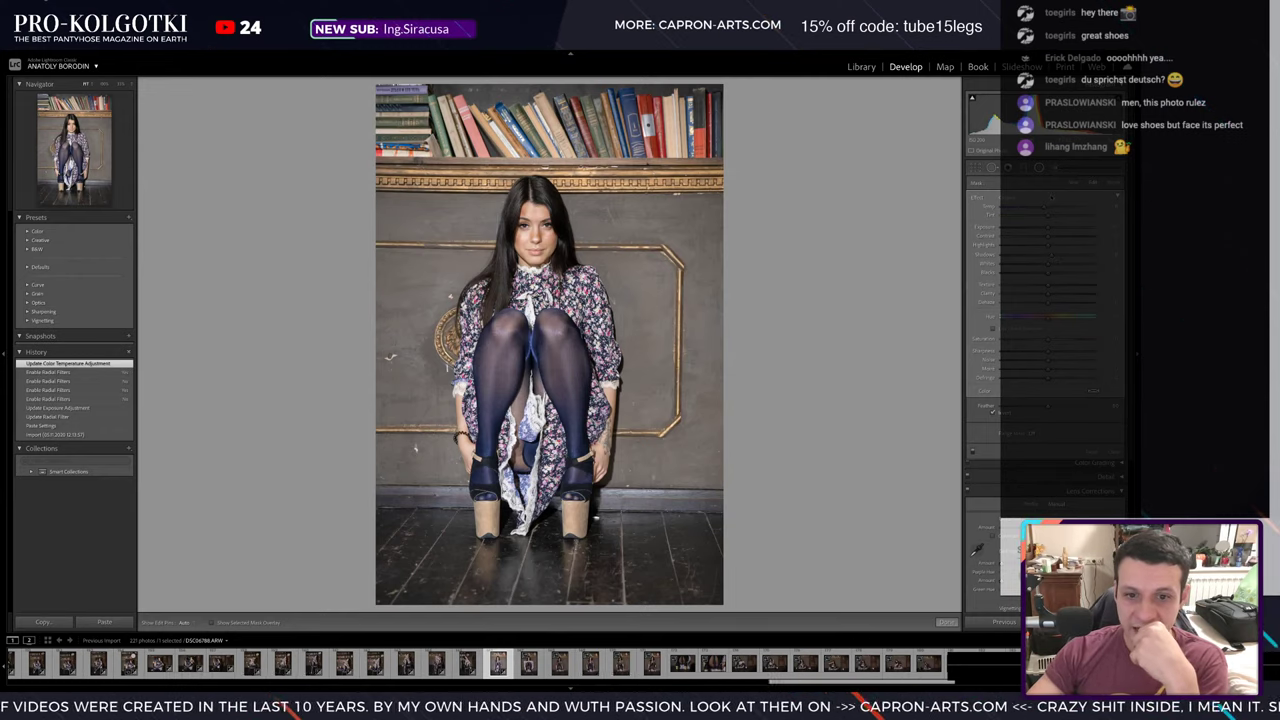
- Straighten the crouching shot with Transform horizontal, vertical, rotate and scale corrections, then view Before & After
key("shift+m")
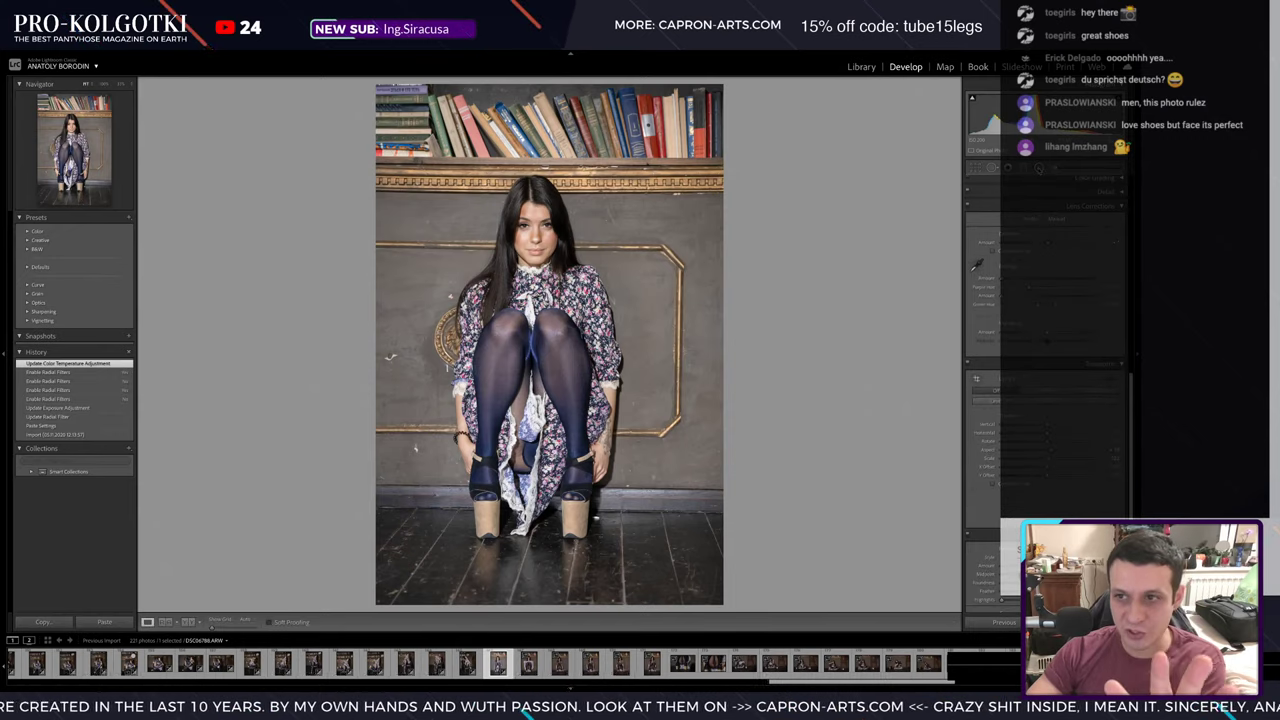
scroll(1033, 388, "down", 1)
scroll(1033, 388, "down", 1)
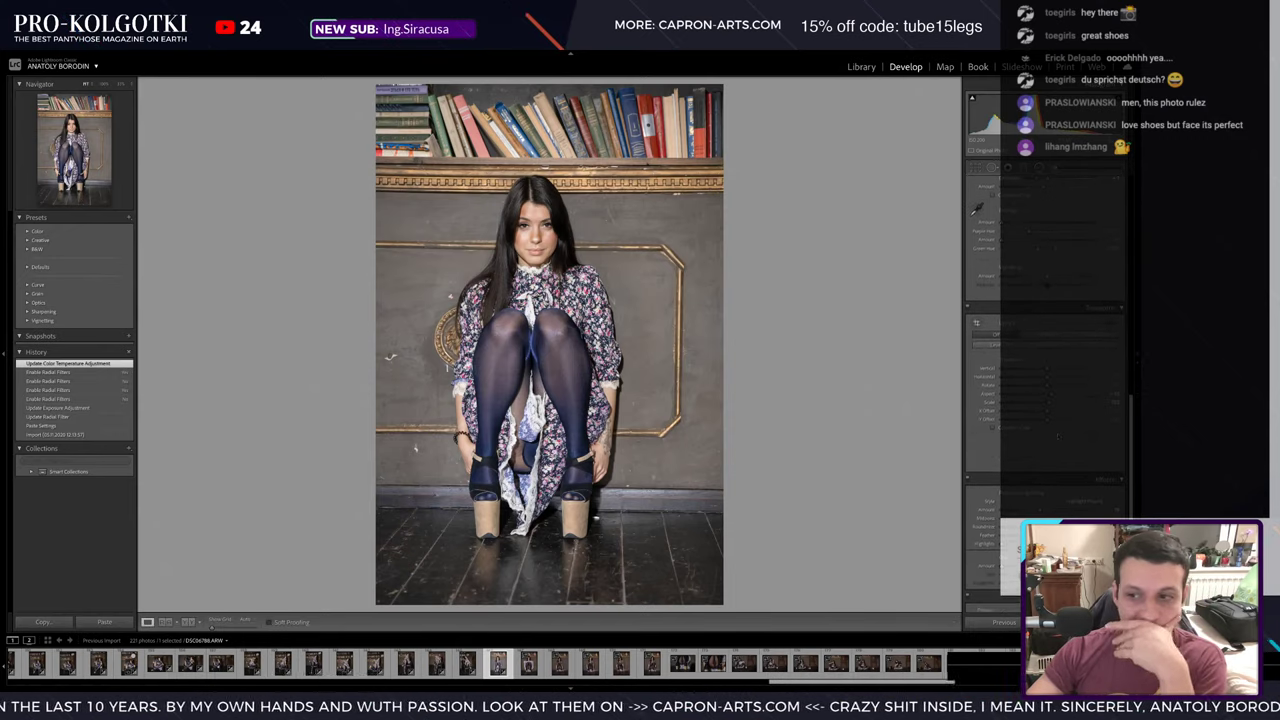
scroll(1033, 388, "down", 1)
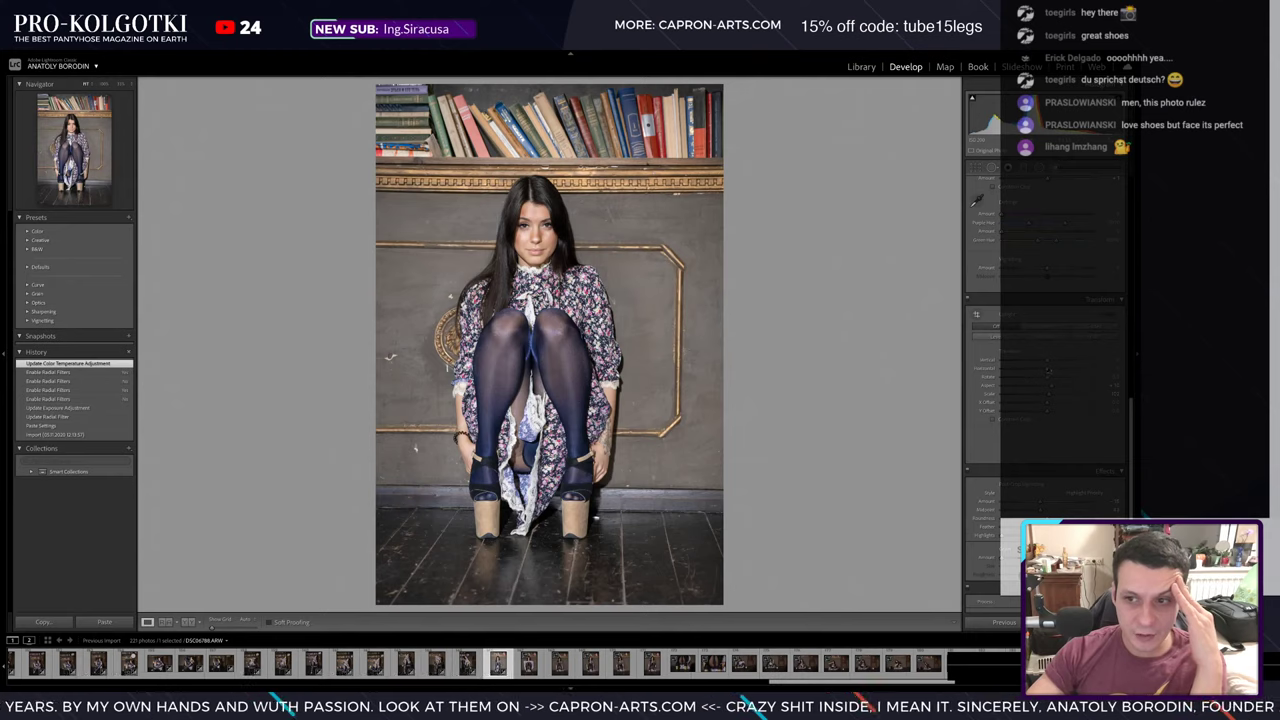
left_click_drag(1048, 370, 1048, 372)
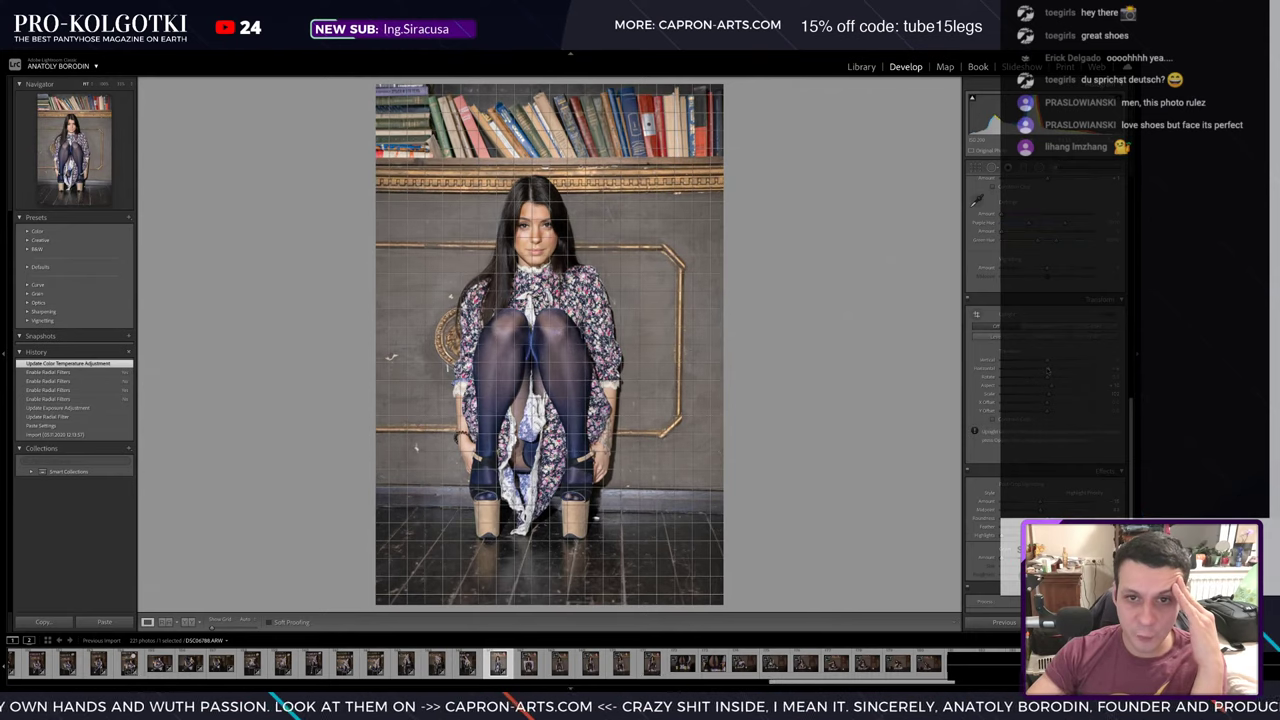
mouse_move(1048, 370)
left_mouse_down()
mouse_move(1052, 393)
mouse_move(1044, 380)
left_mouse_up()
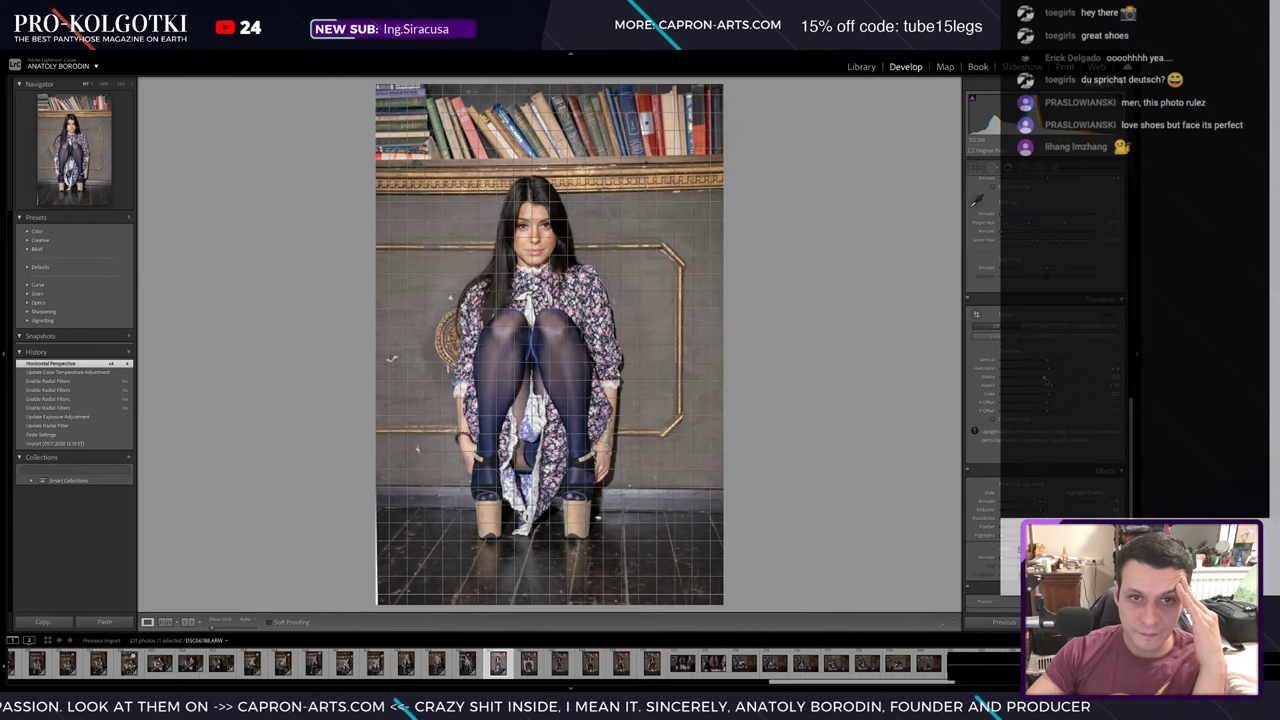
mouse_move(1044, 380)
left_mouse_down()
mouse_move(1047, 360)
mouse_move(1044, 378)
left_mouse_up()
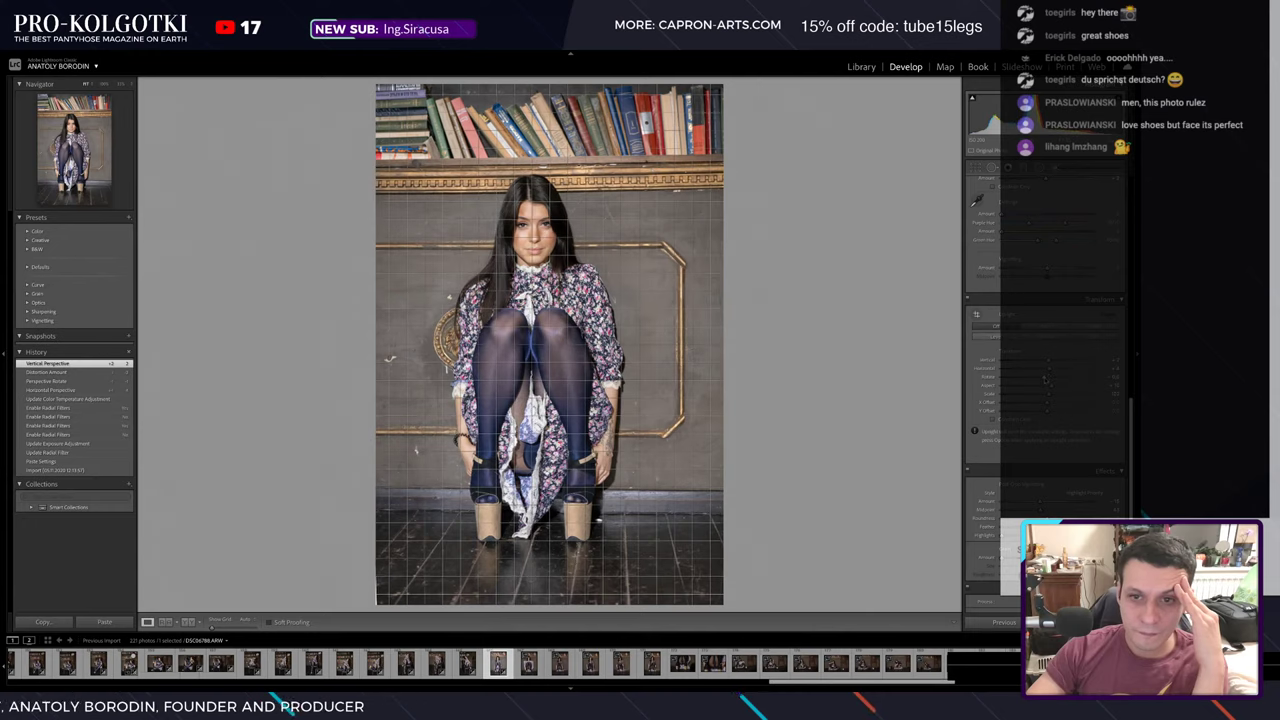
left_click_drag(1044, 378, 1049, 370)
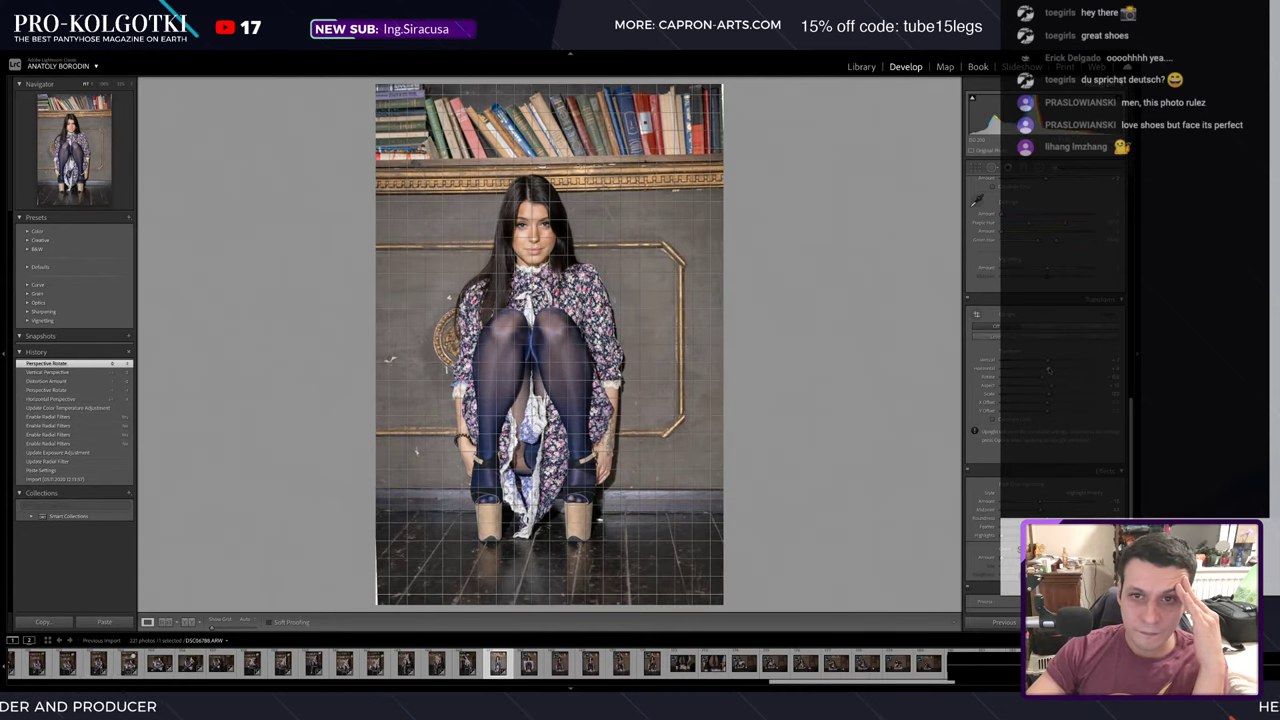
left_click_drag(1049, 370, 1055, 393)
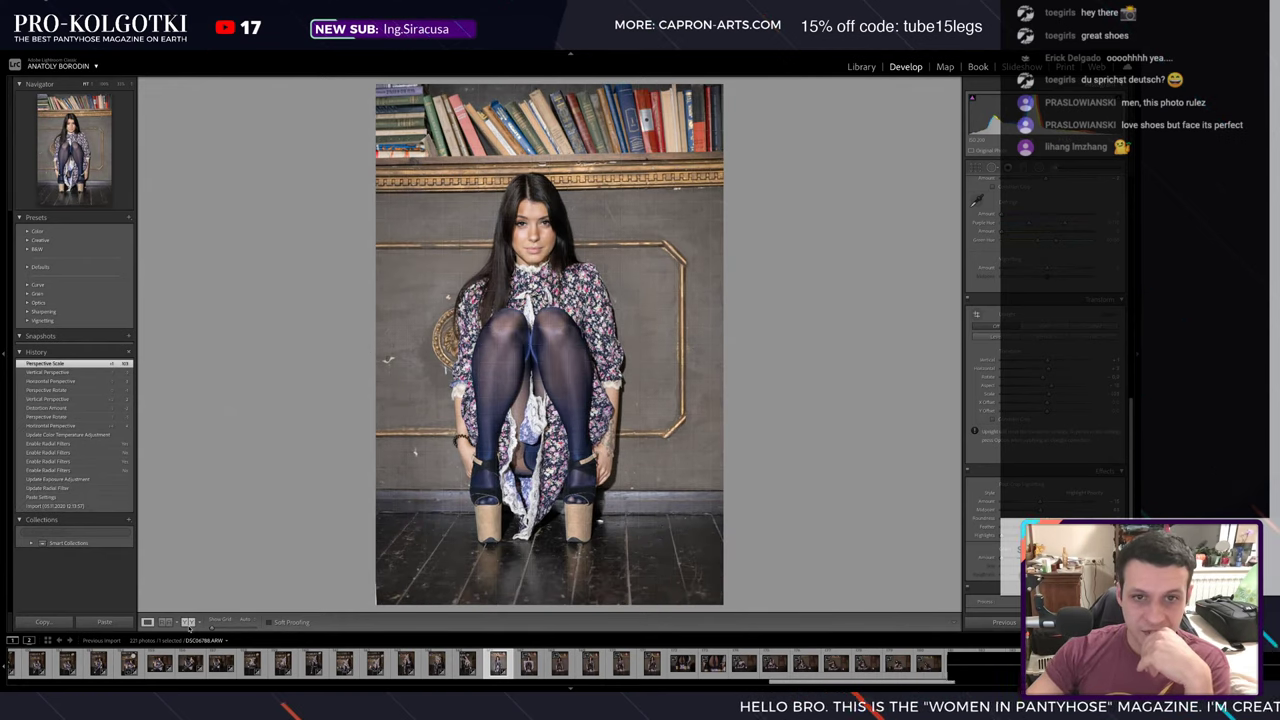
left_click(188, 623)
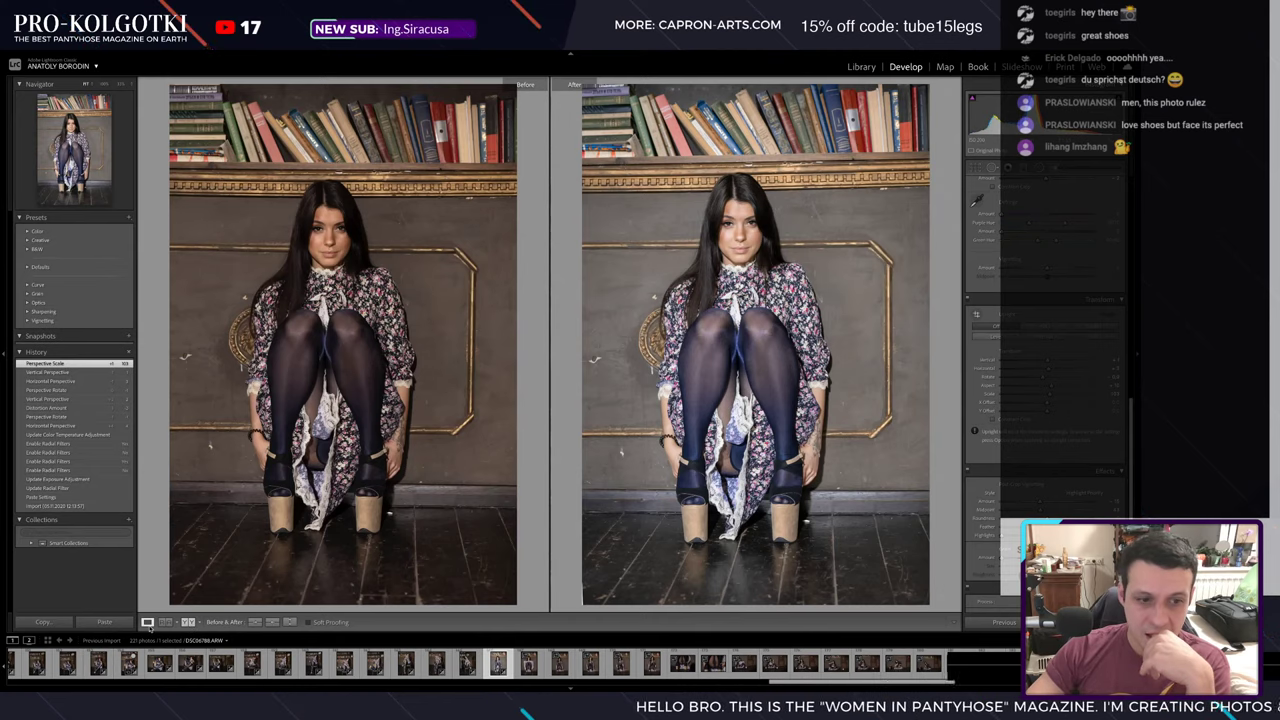
- Remove three blemishes from the wall beside the model with Spot Removal
left_click(148, 623)
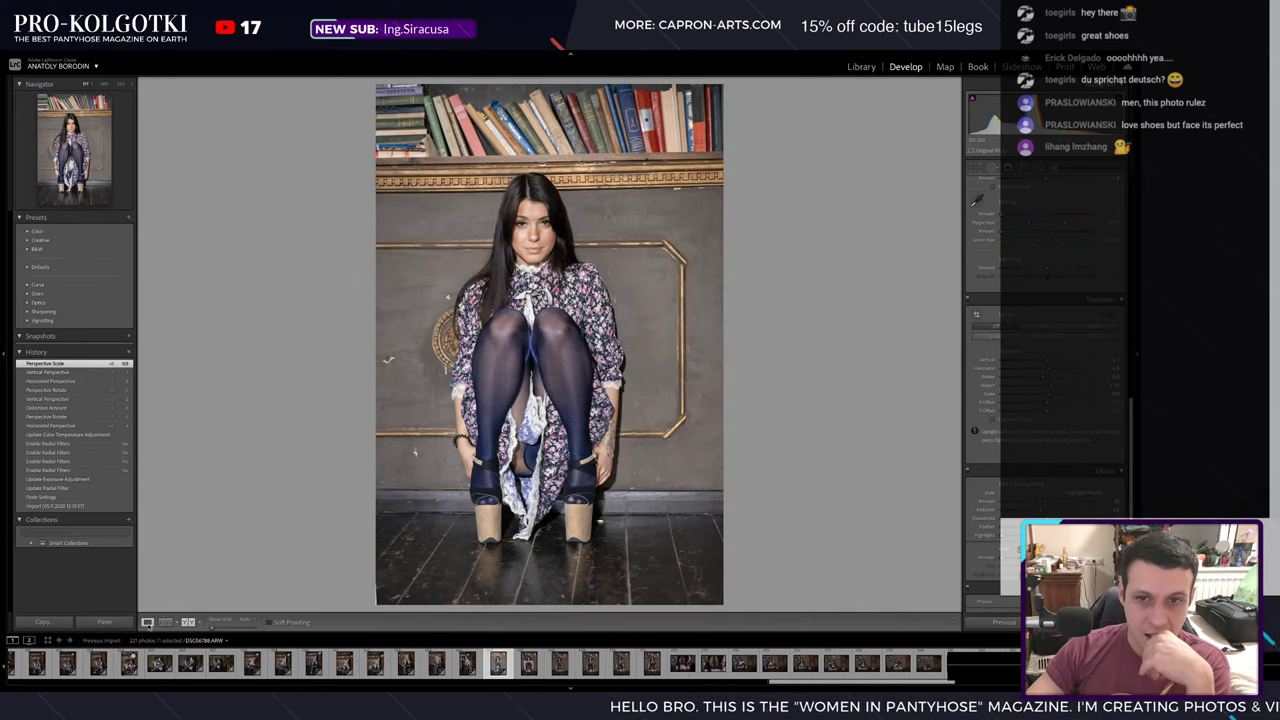
left_click(991, 168)
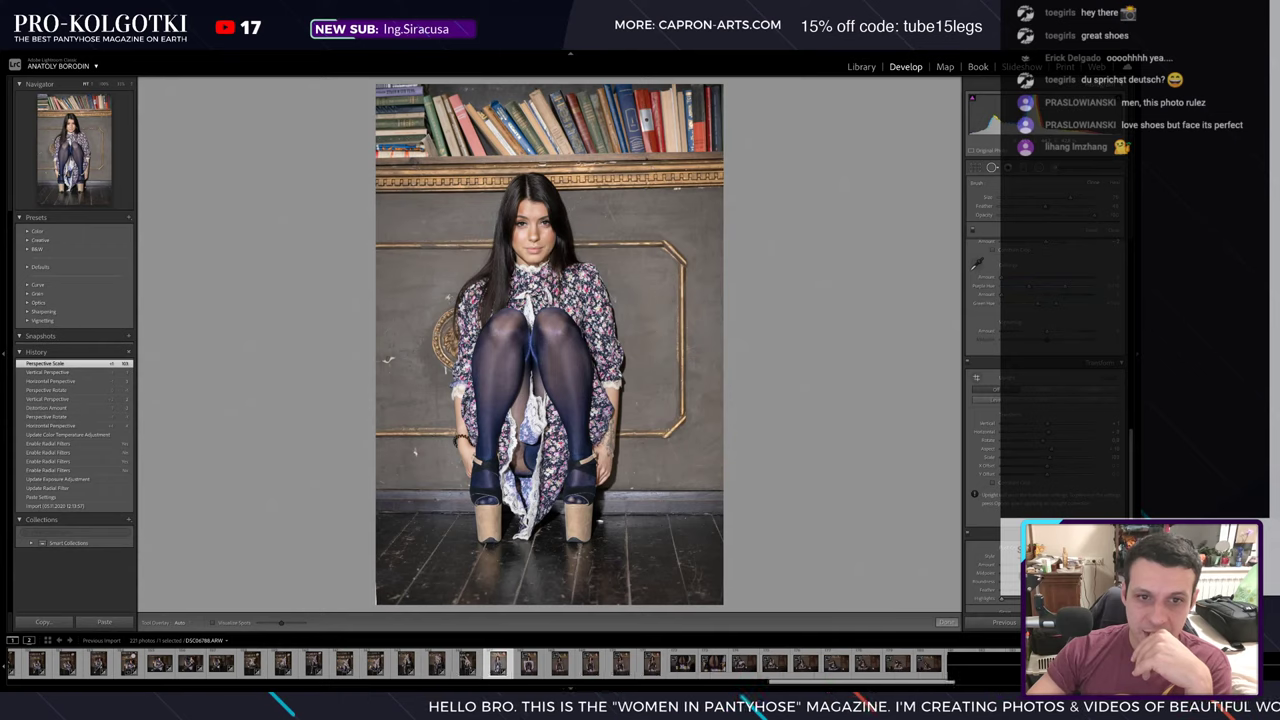
left_click(448, 295)
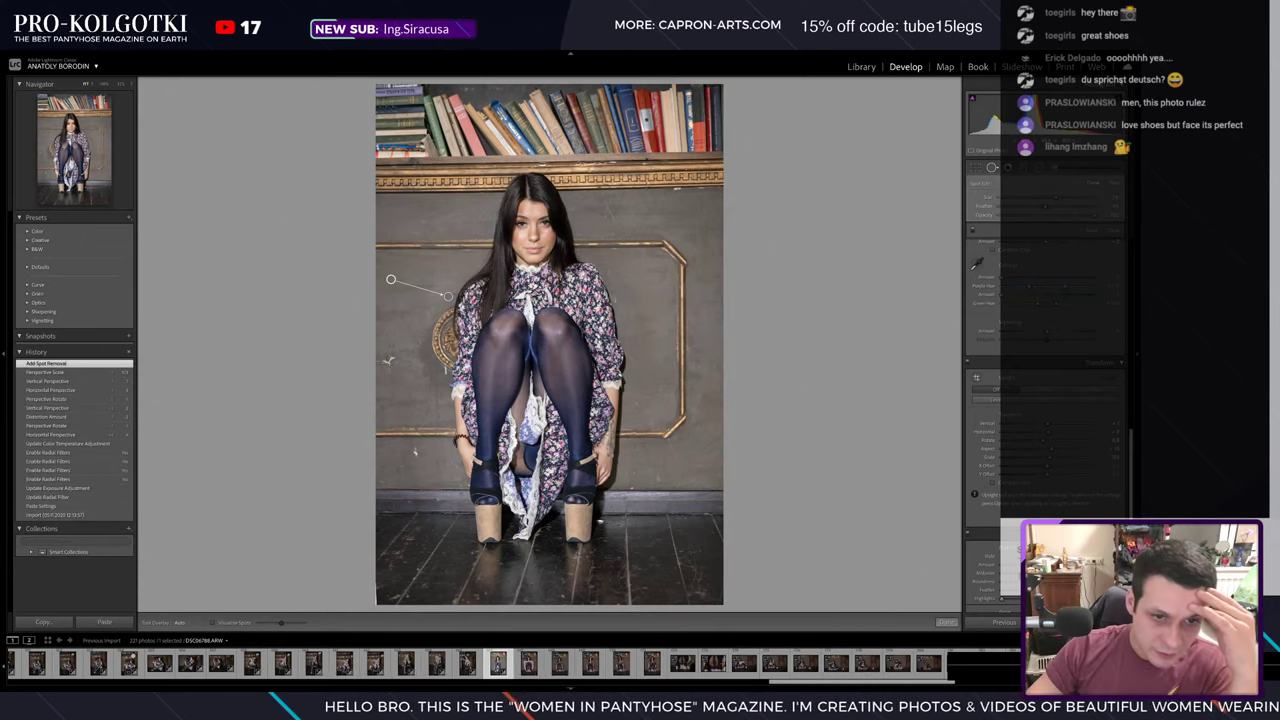
left_click(387, 358)
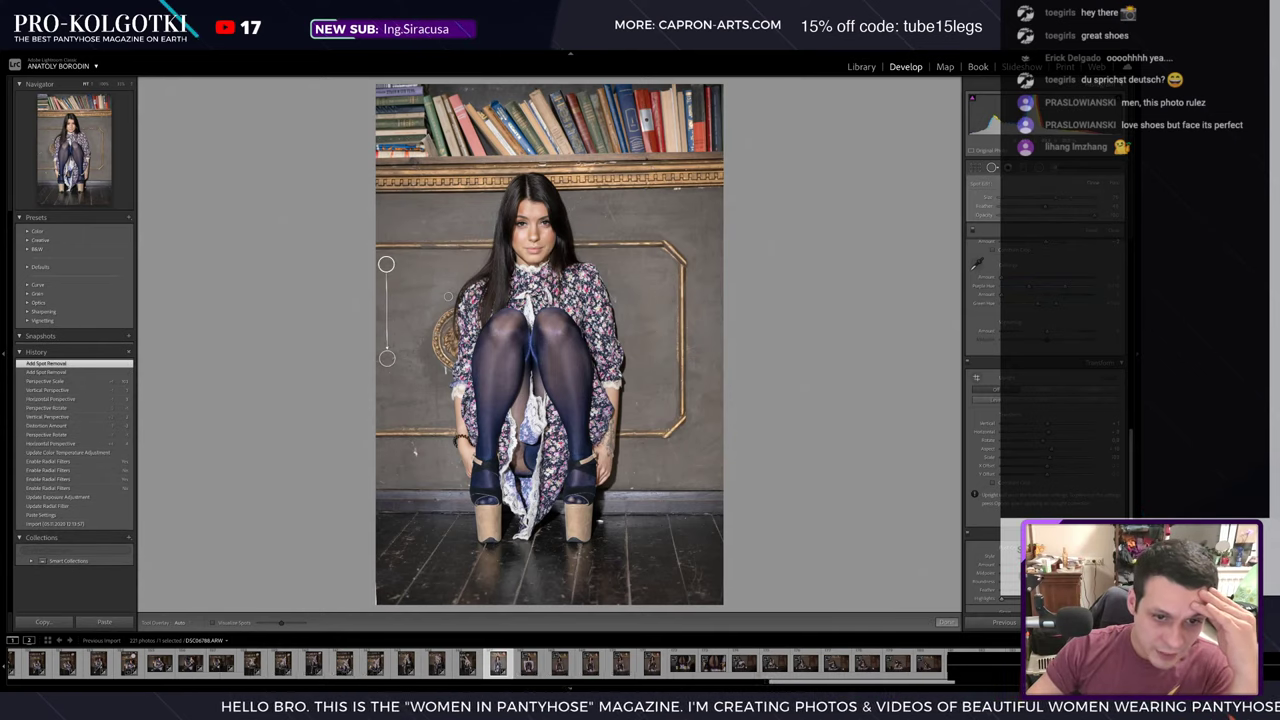
left_click(414, 452)
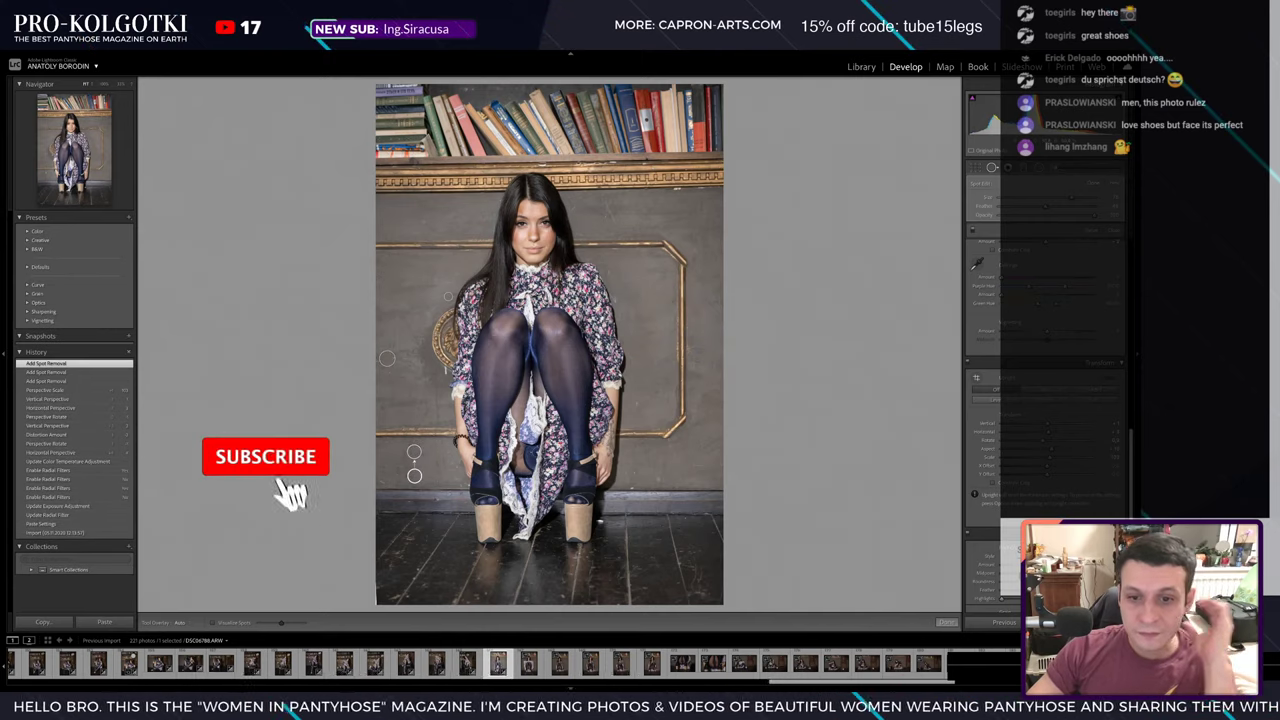
- Zoom in on the shoes, heal a mark on the floor, and fit the photo back to the window
key("z")
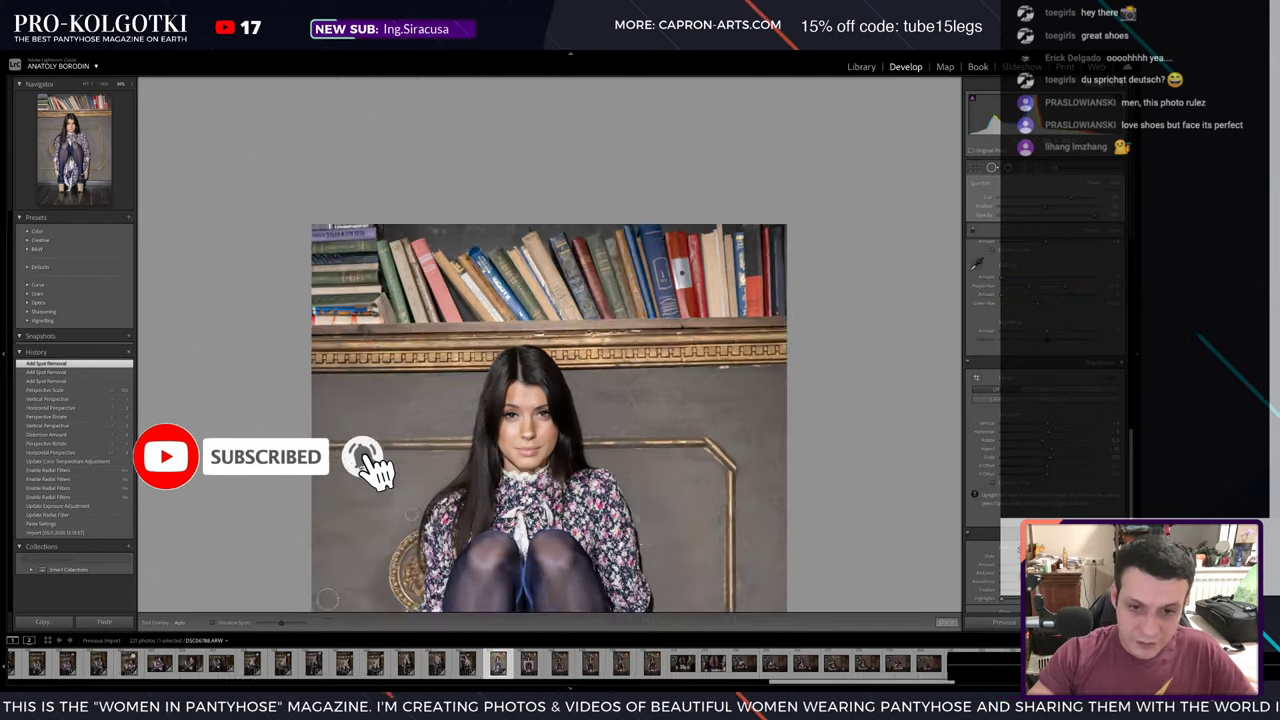
left_click(88, 187)
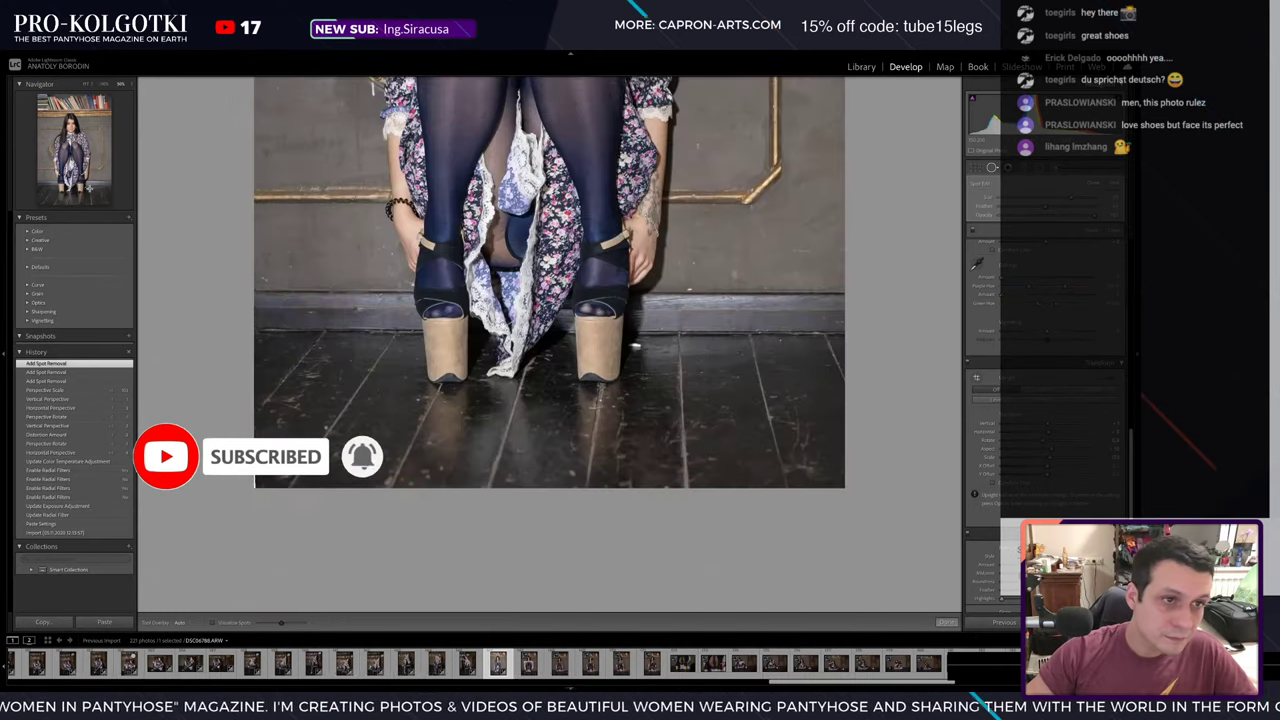
key("ctrl+equal")
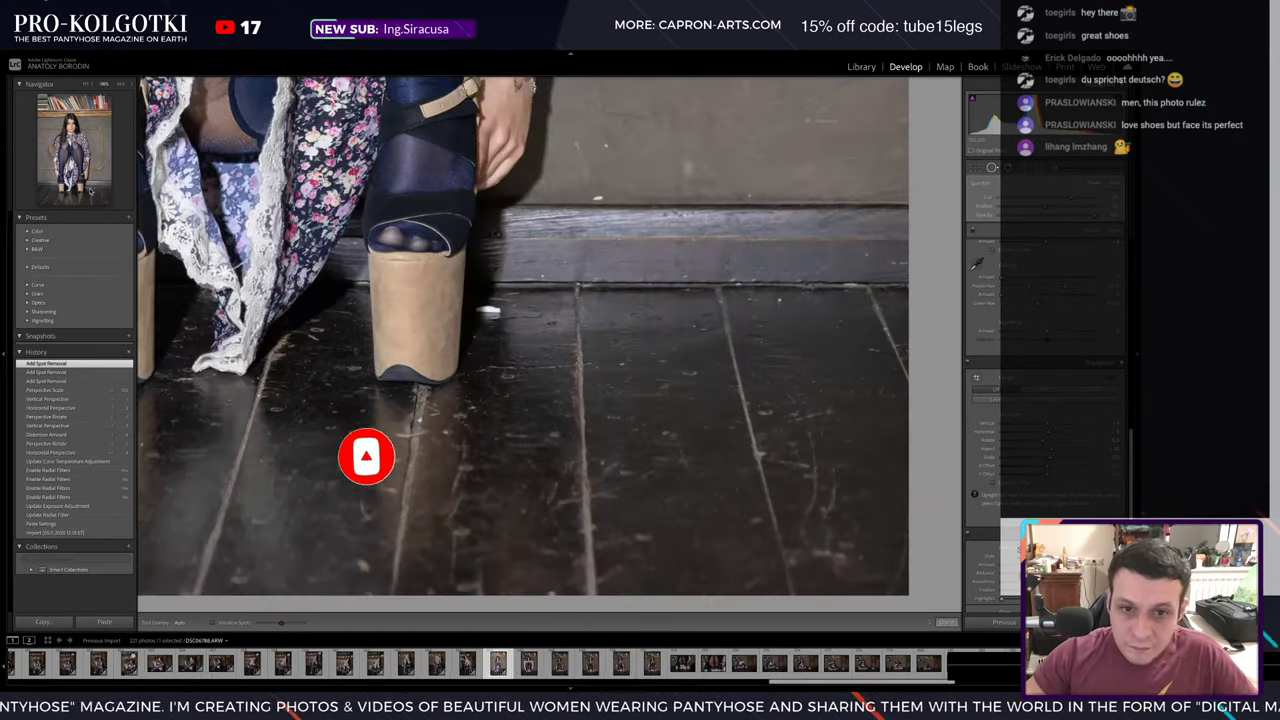
left_click(489, 312)
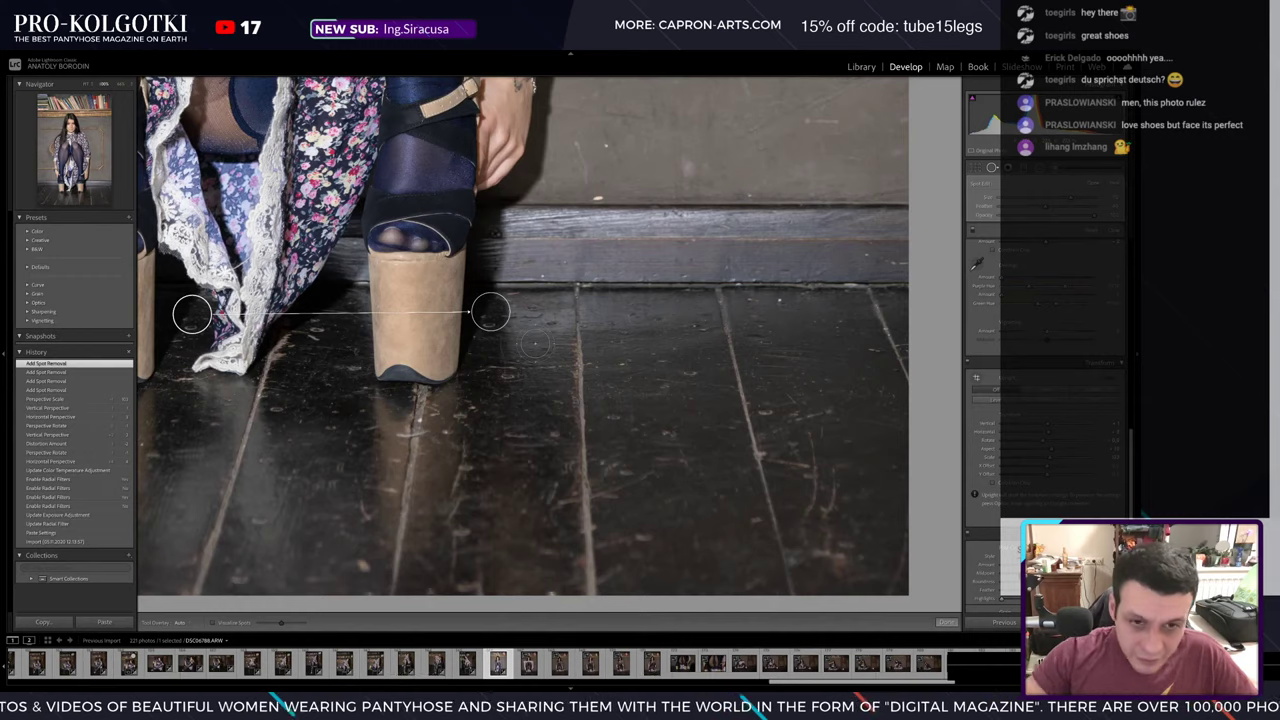
key("ctrl+minus")
key("ctrl+minus")
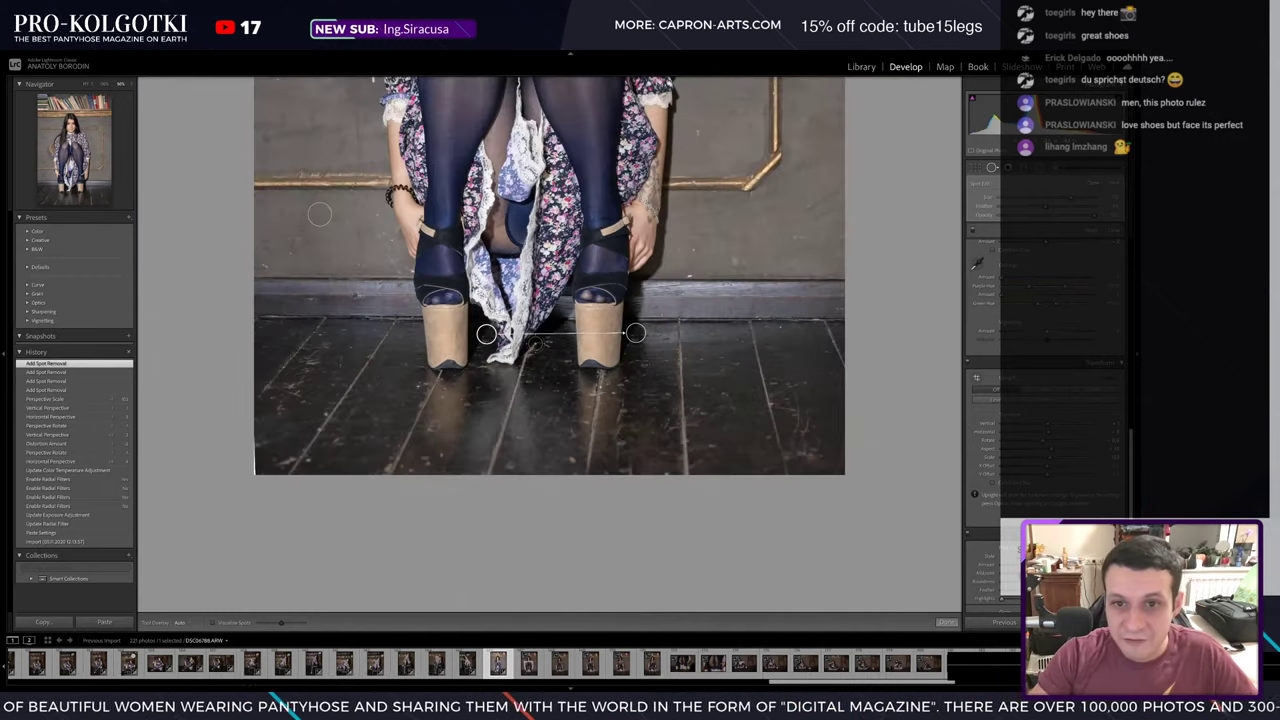
key("ctrl+minus")
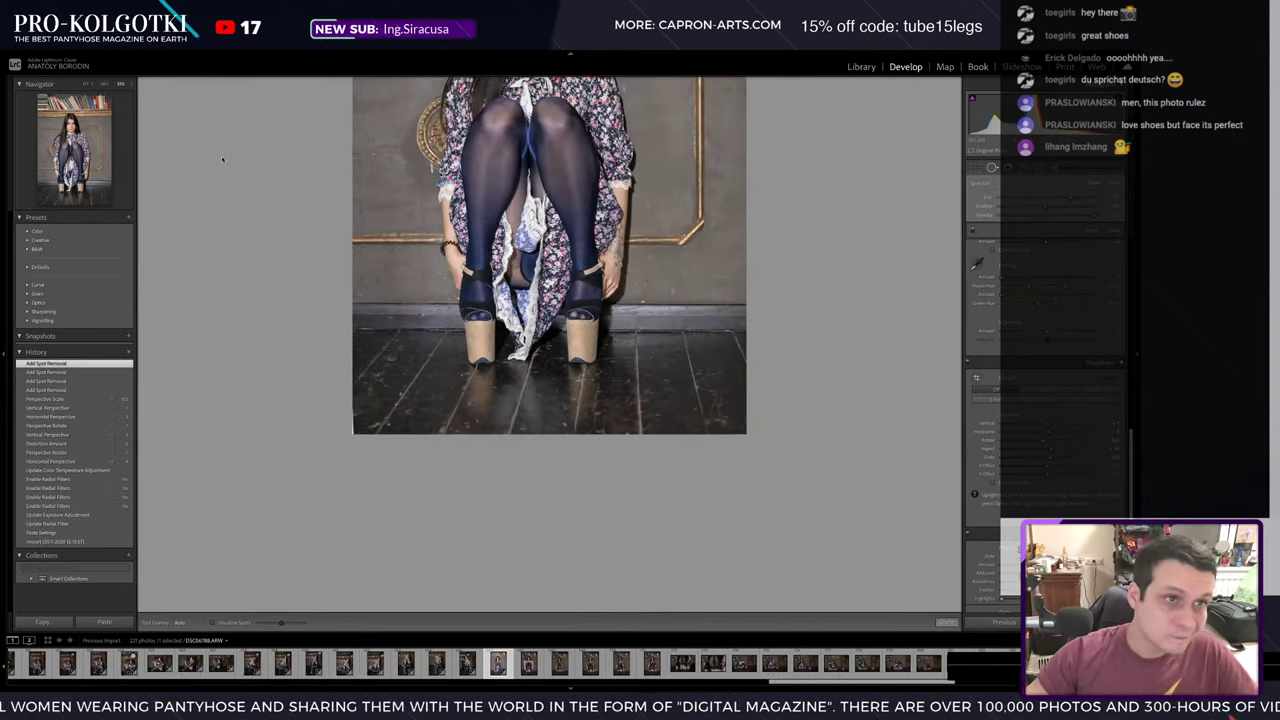
left_click(85, 85)
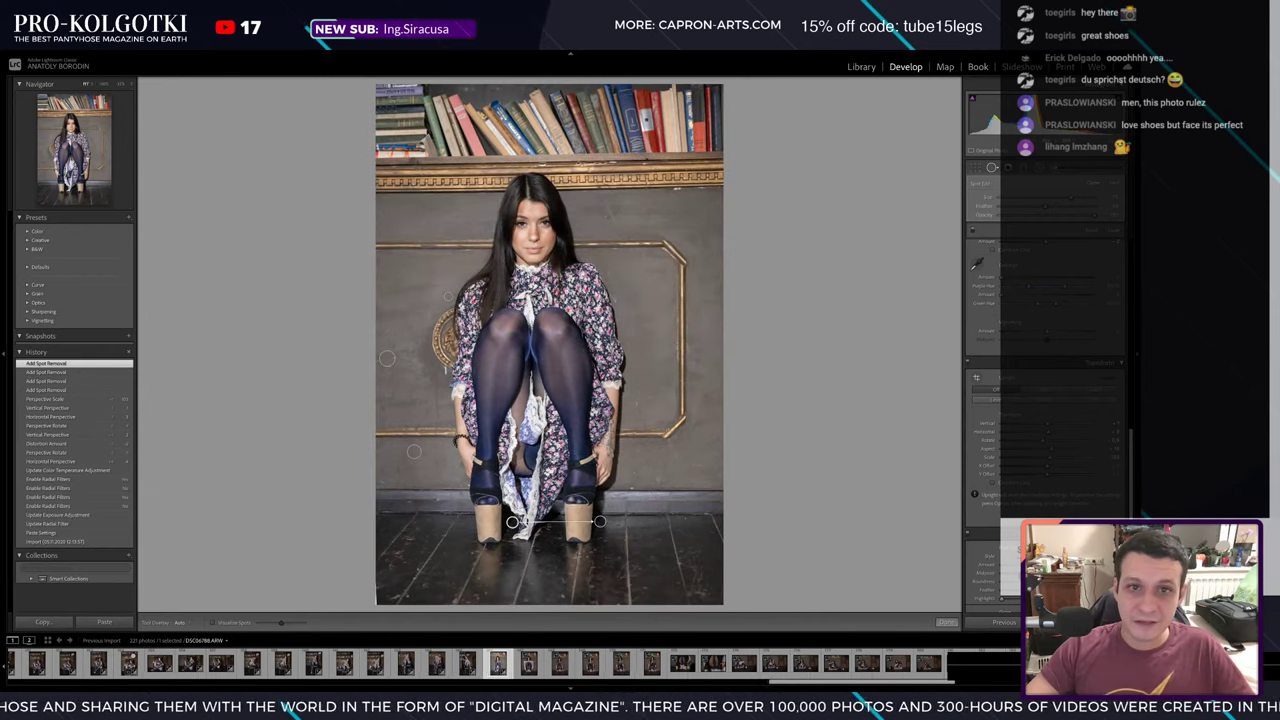
- Compare the retouched shot Before & After, then choose which settings to copy
left_click(989, 170)
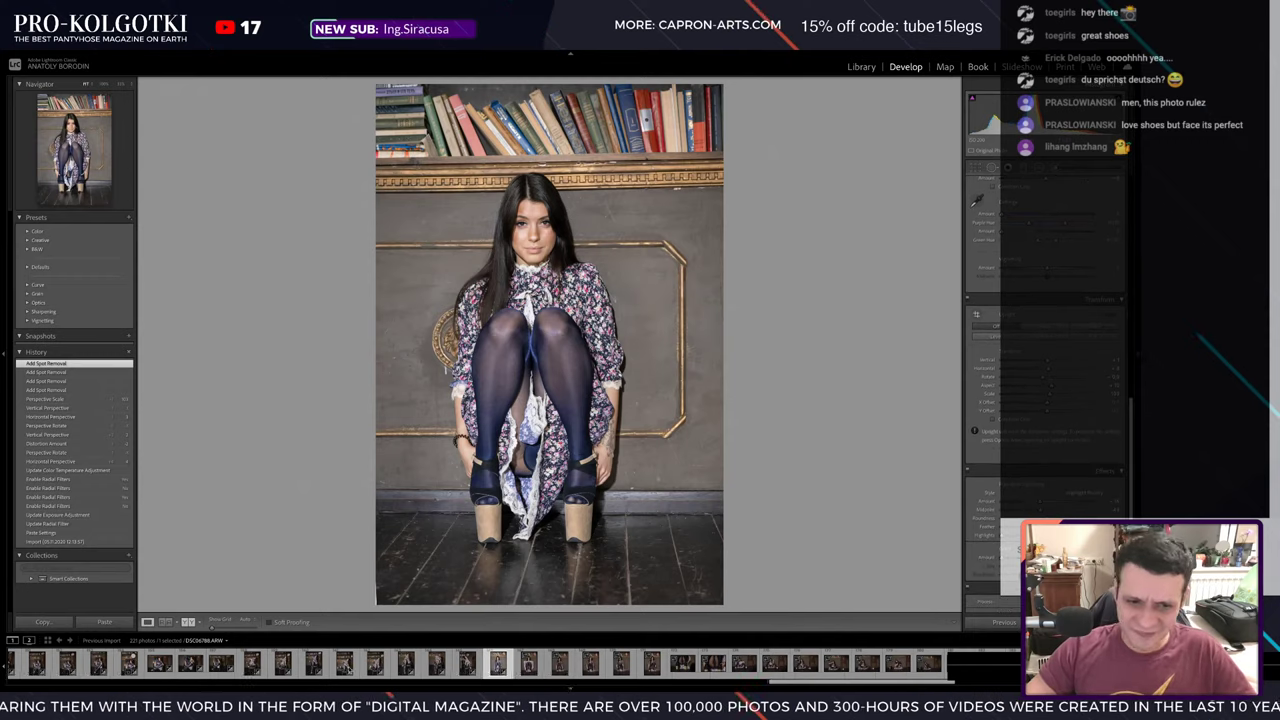
left_click(187, 622)
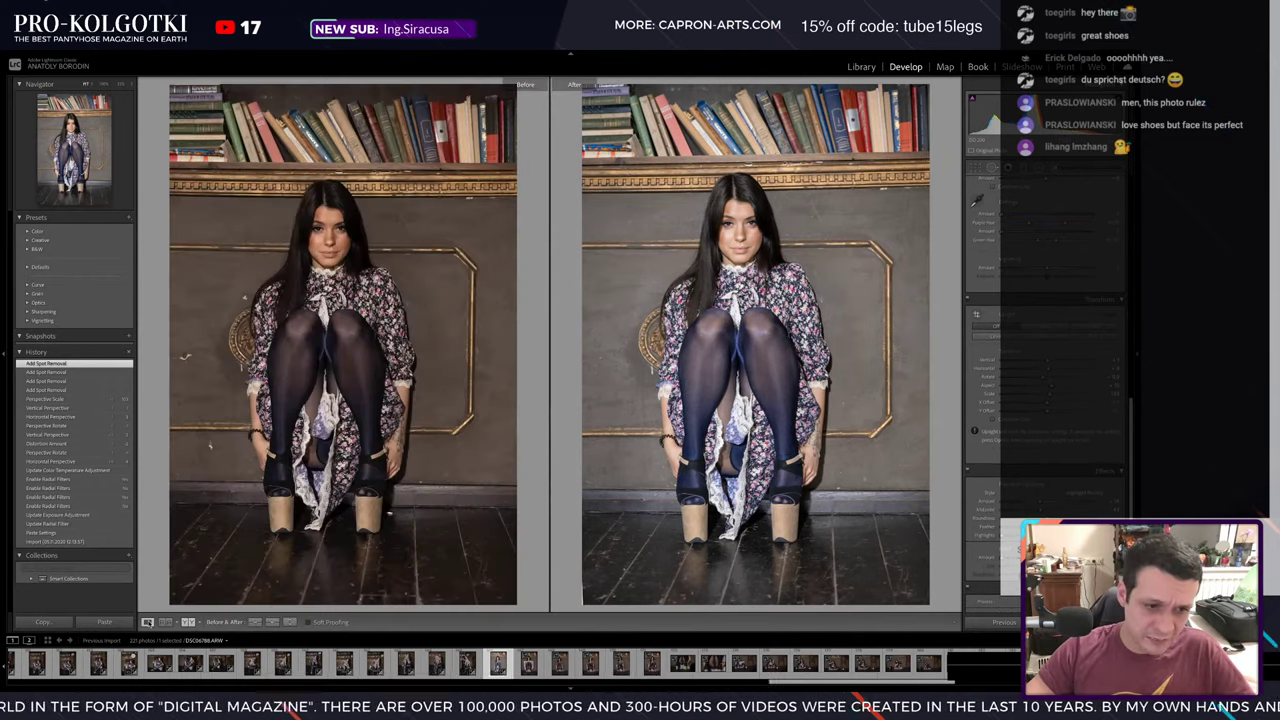
key("y")
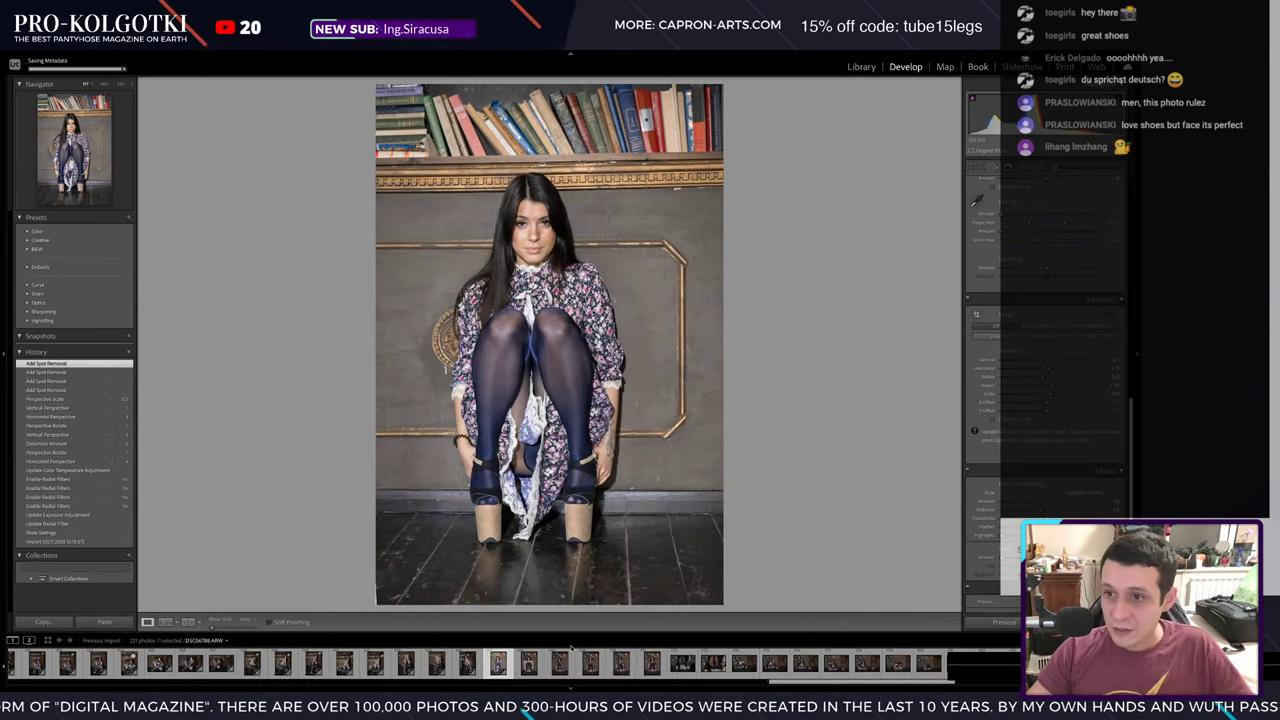
key("ctrl+shift+c")
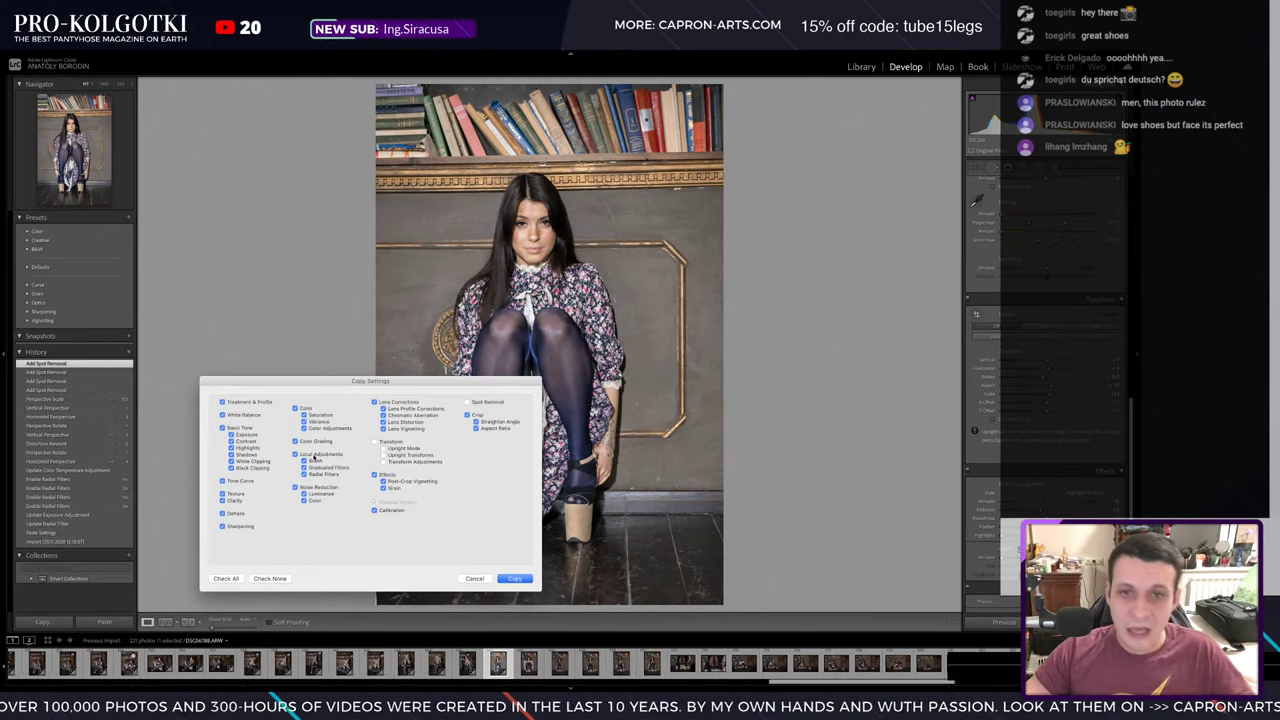
- Copy the chosen edits, paste them onto the skirt-spread shot, and adjust the Transform scale
left_click(514, 578)
key("Right")
key("Right")
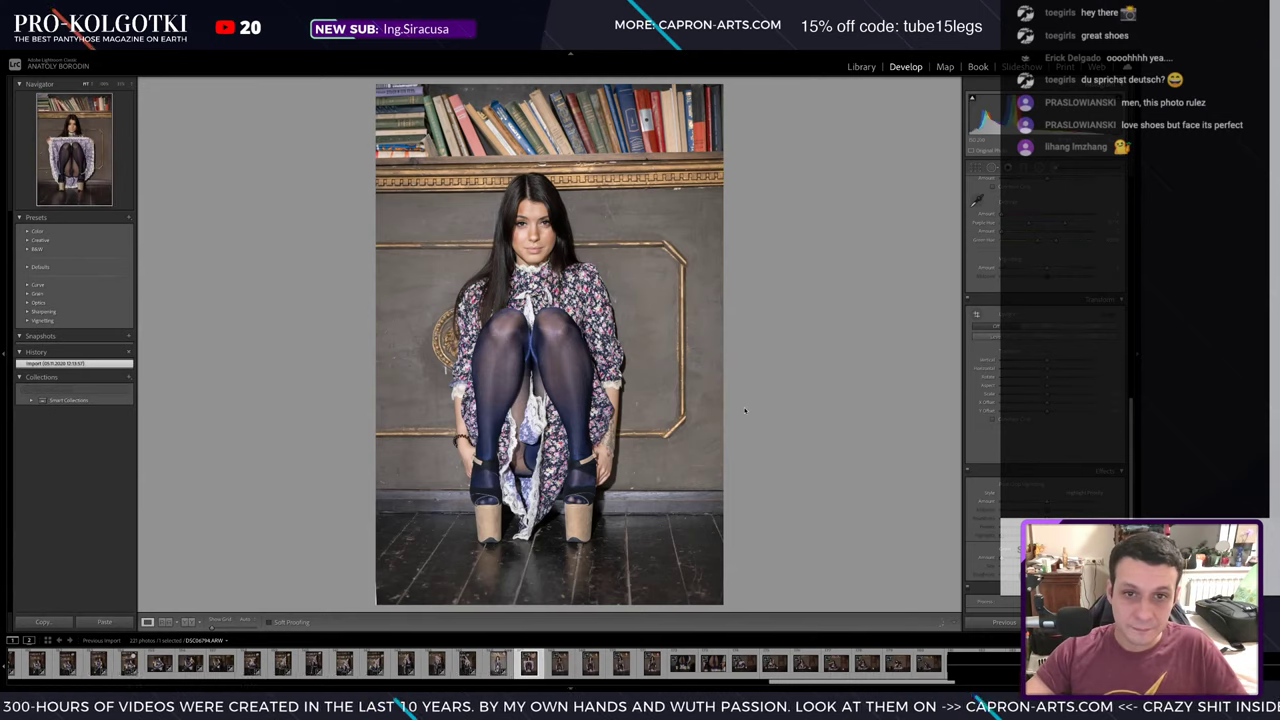
key("ctrl+shift+v")
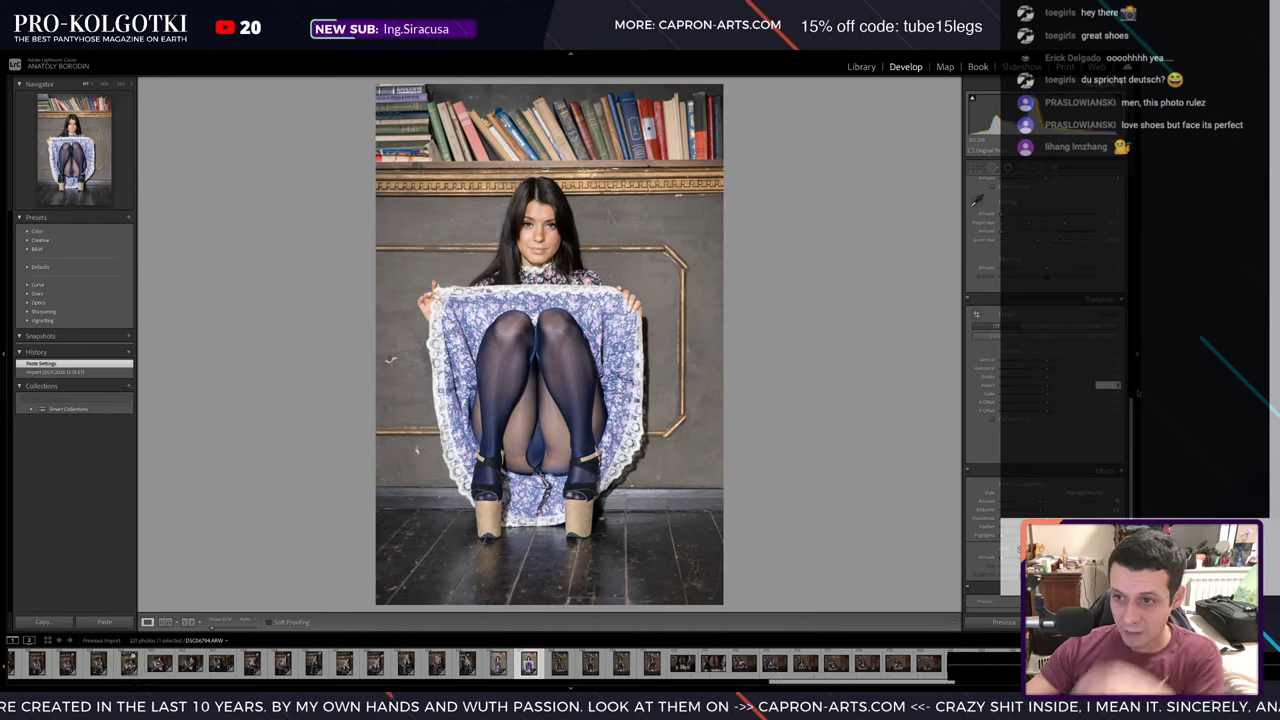
left_click_drag(1100, 384, 1108, 392)
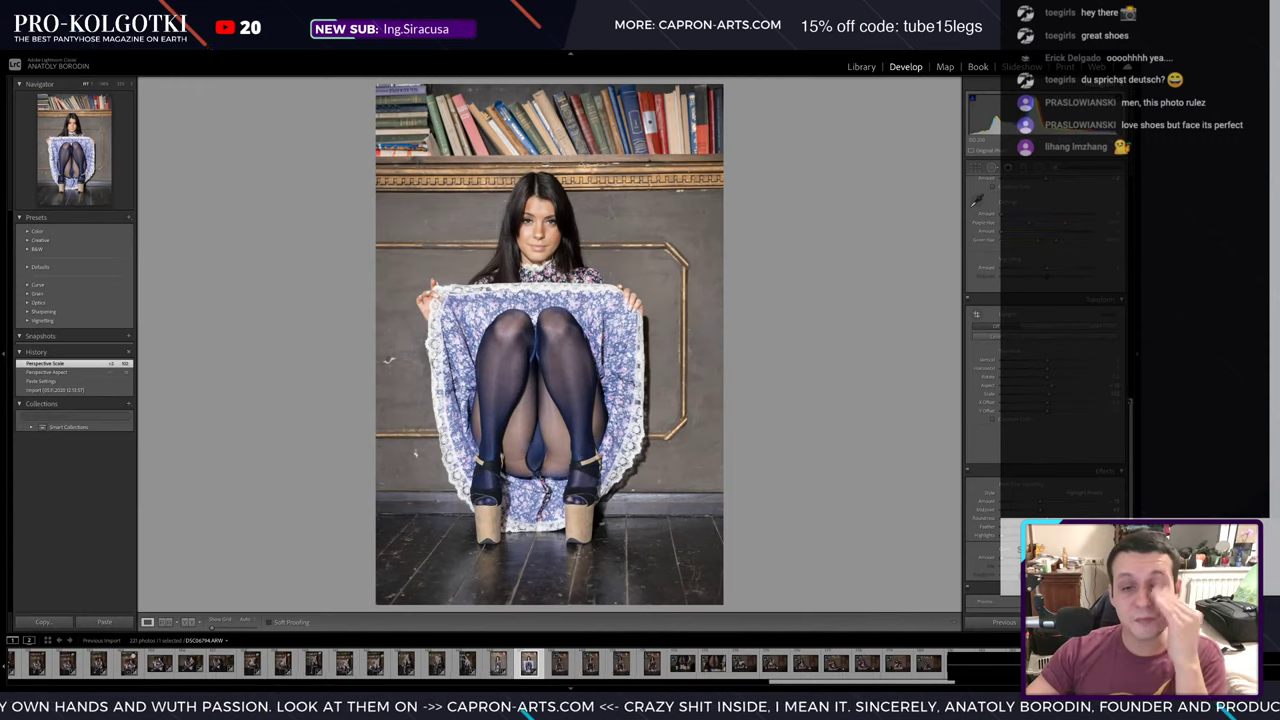
- Adjust exposure and place a radial filter over the model's face, checking against the previous photo
scroll(1045, 350, "up", 10)
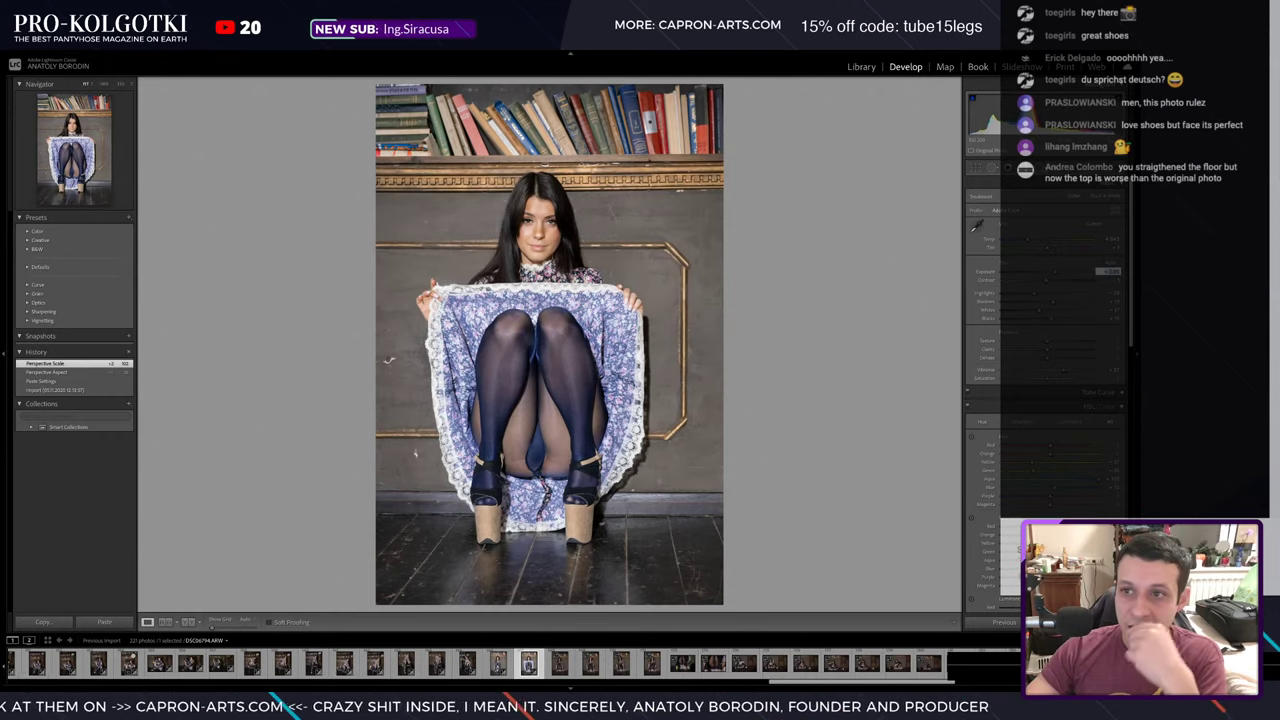
key("Return")
key("k")
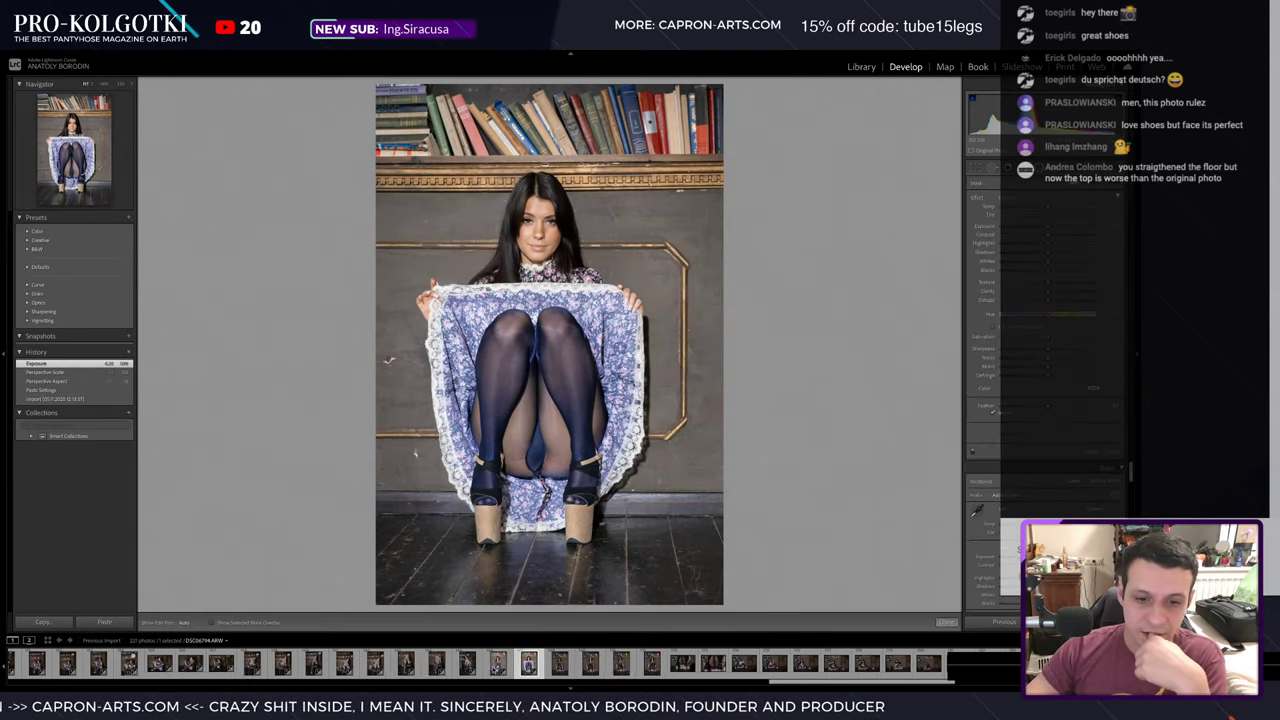
left_click(498, 663)
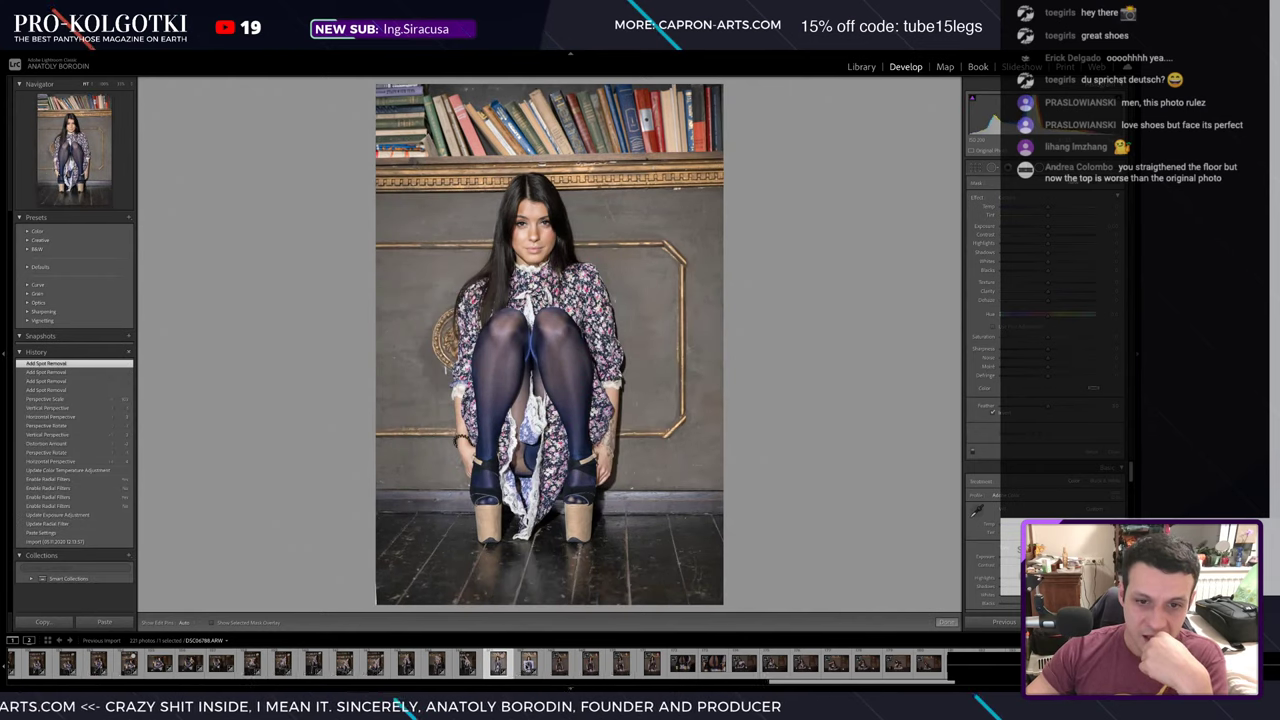
key("Right")
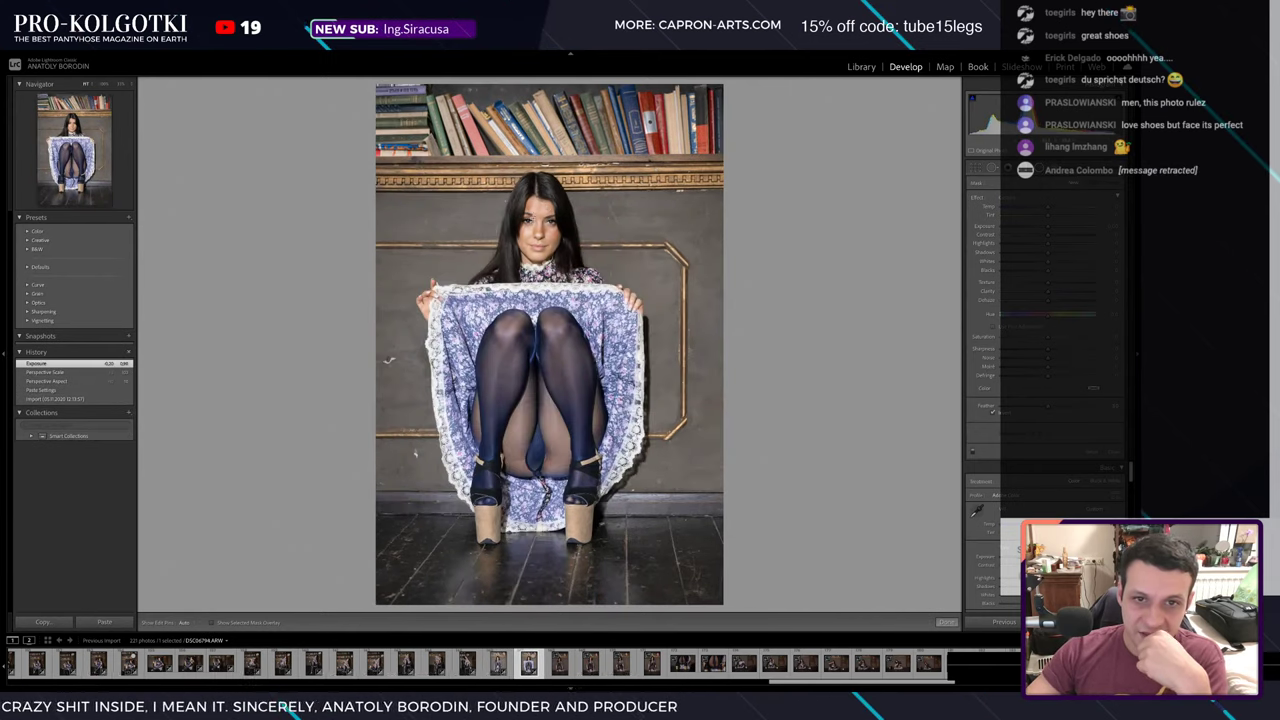
left_click_drag(551, 227, 533, 217)
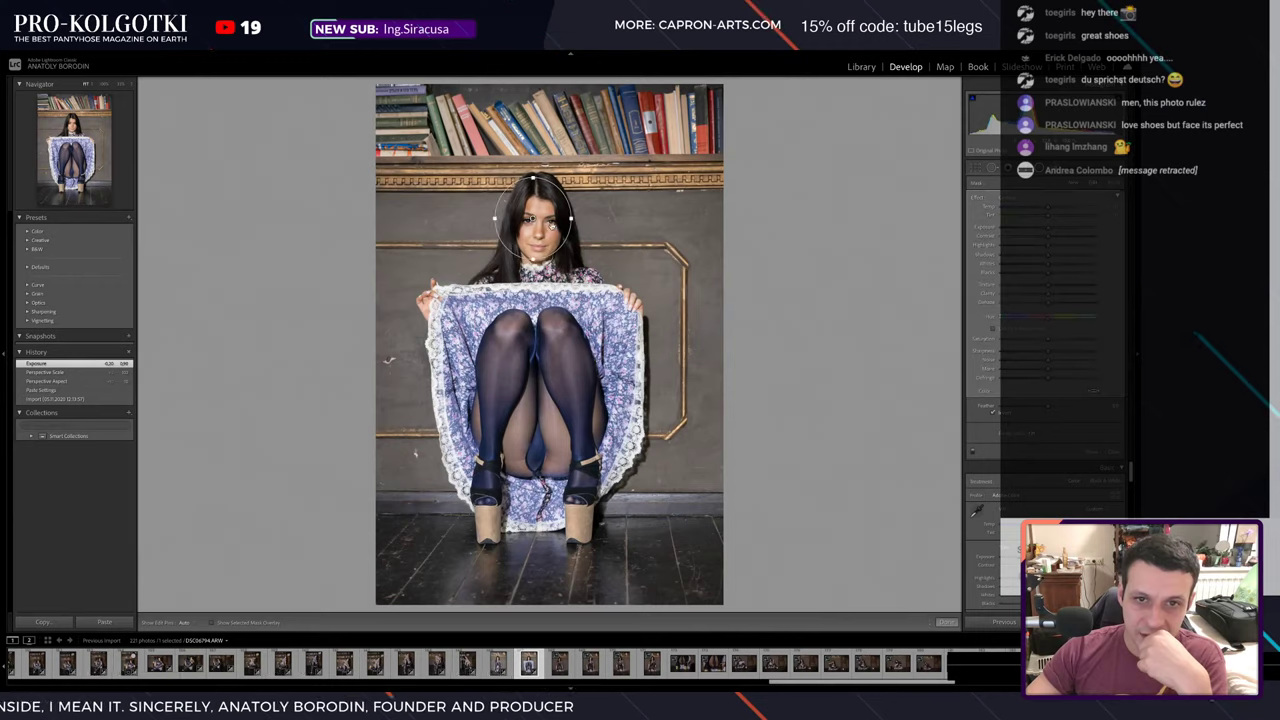
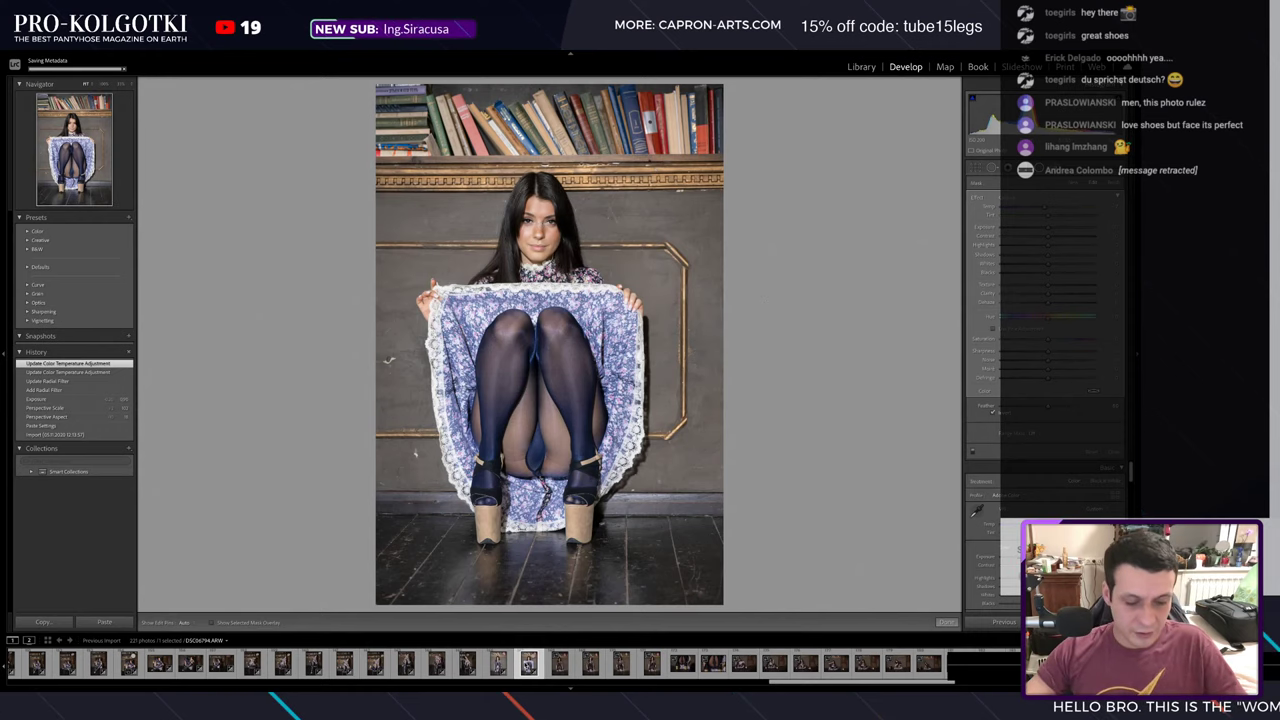
- Copy this photo's develop settings and paste them onto the next photo in the shoot
key("ctrl+shift+c")
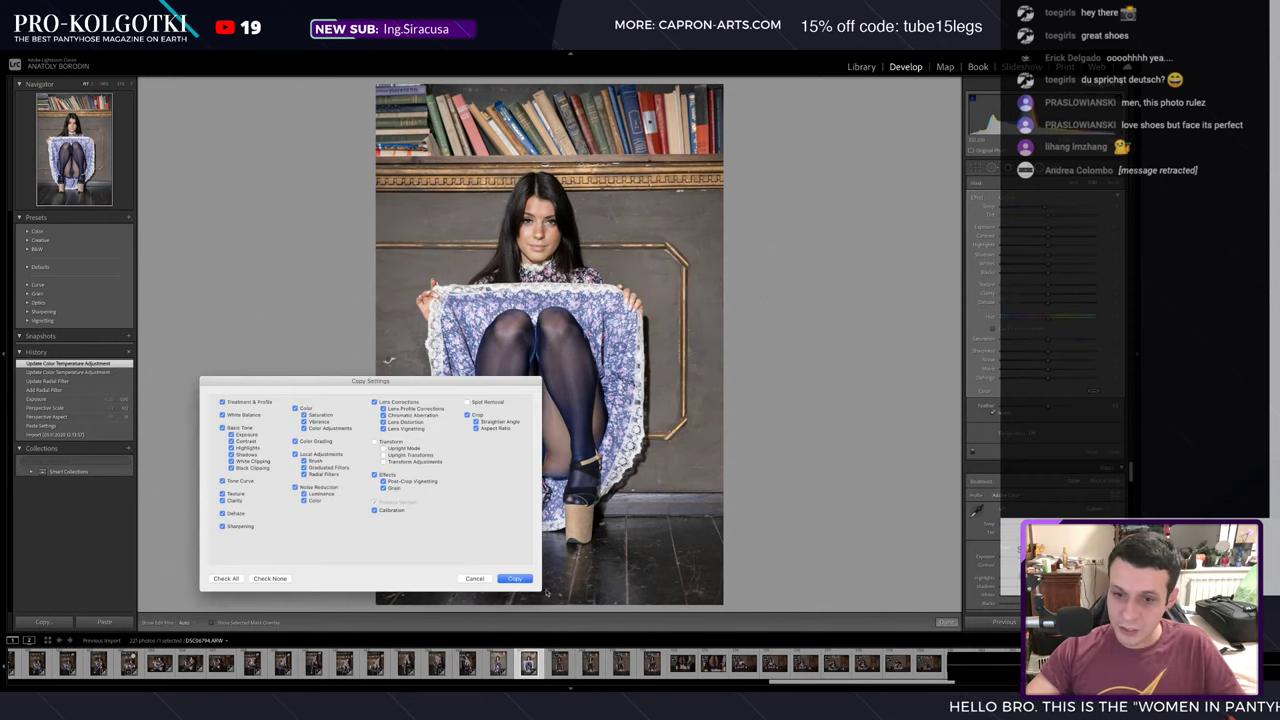
left_click(514, 578)
key("Right")
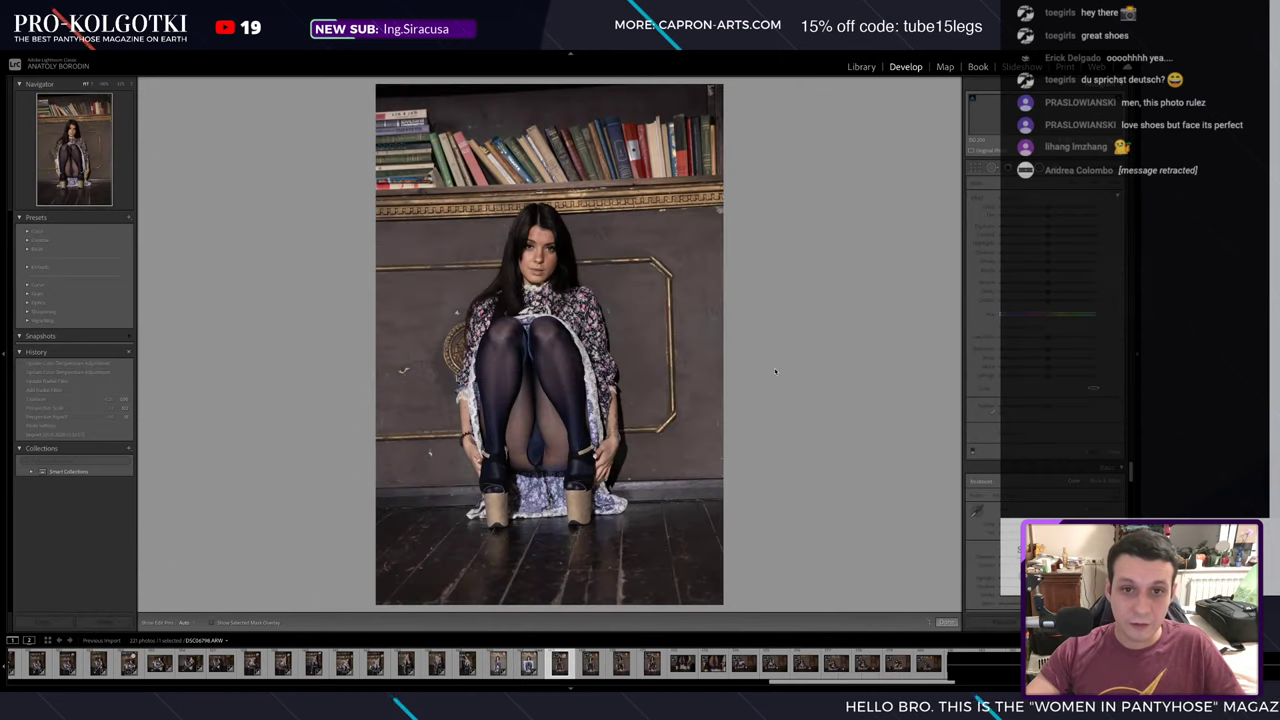
key("ctrl+shift+v")
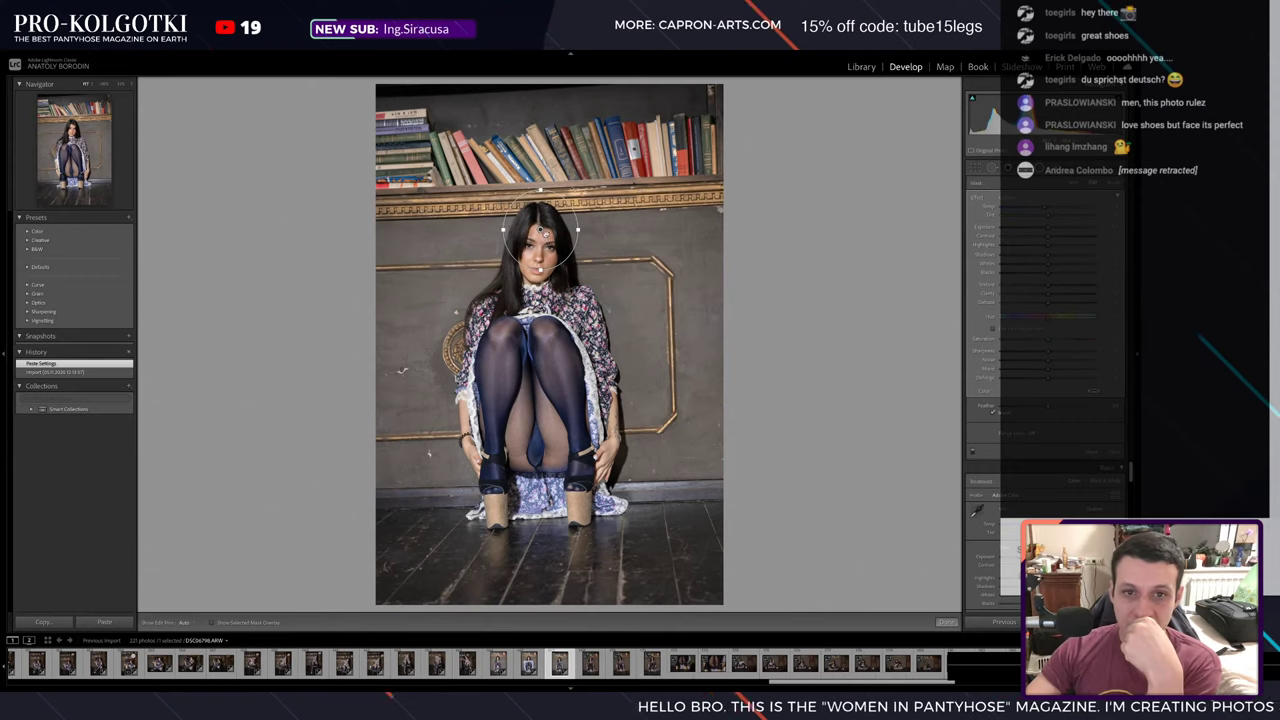
- Finish the face radial filter adjustment and scroll down to the Transform panel
left_click(540, 232)
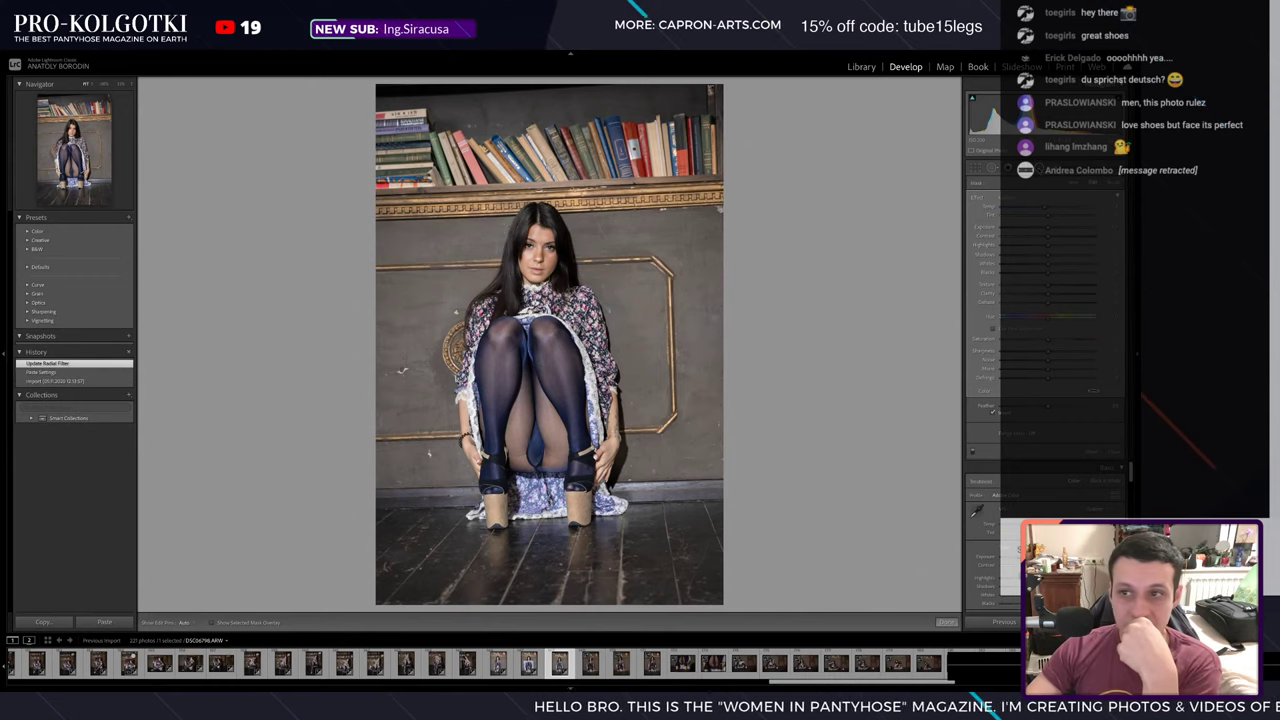
key("shift+m")
scroll(1045, 350, "down", 3)
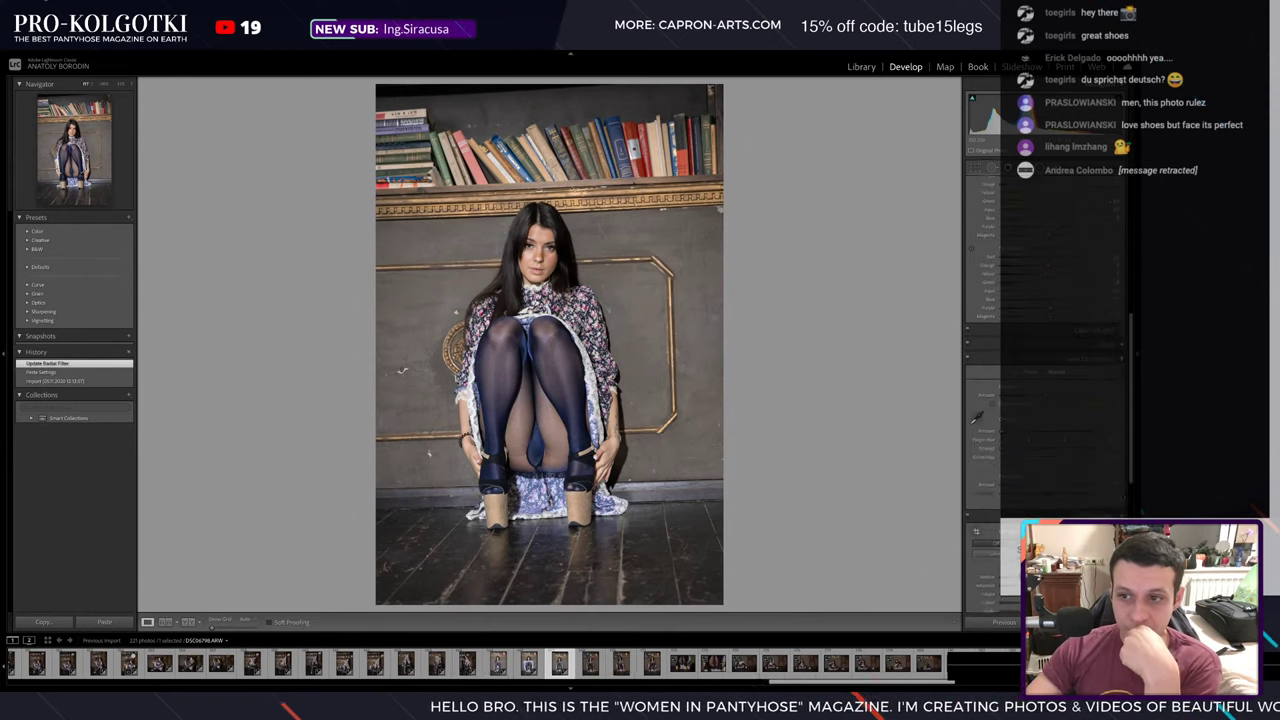
scroll(1045, 350, "down", 5)
scroll(1045, 350, "down", 2)
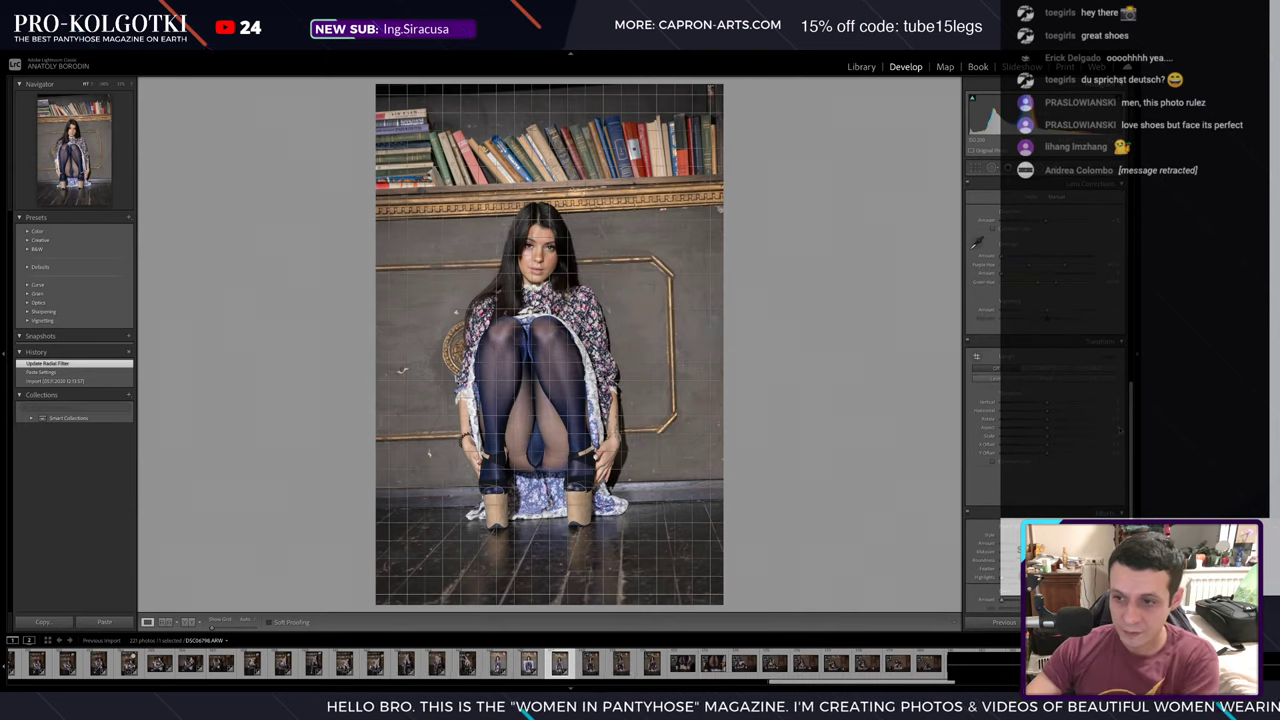
- Straighten the wall panel and bookshelf with the Transform Aspect, Horizontal and Rotate sliders
mouse_move(1108, 427)
left_mouse_down()
mouse_move(1056, 435)
mouse_move(1047, 419)
left_mouse_up()
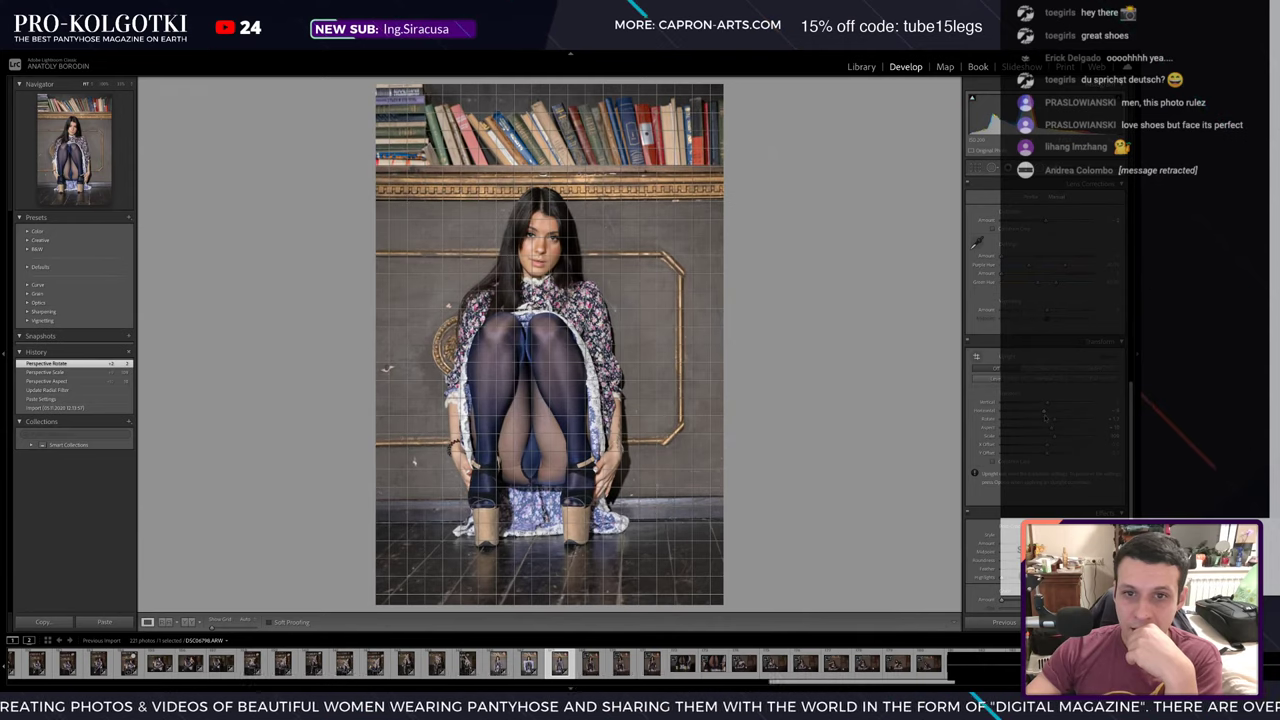
mouse_move(1045, 413)
left_mouse_down()
mouse_move(1049, 424)
mouse_move(1045, 413)
left_mouse_up()
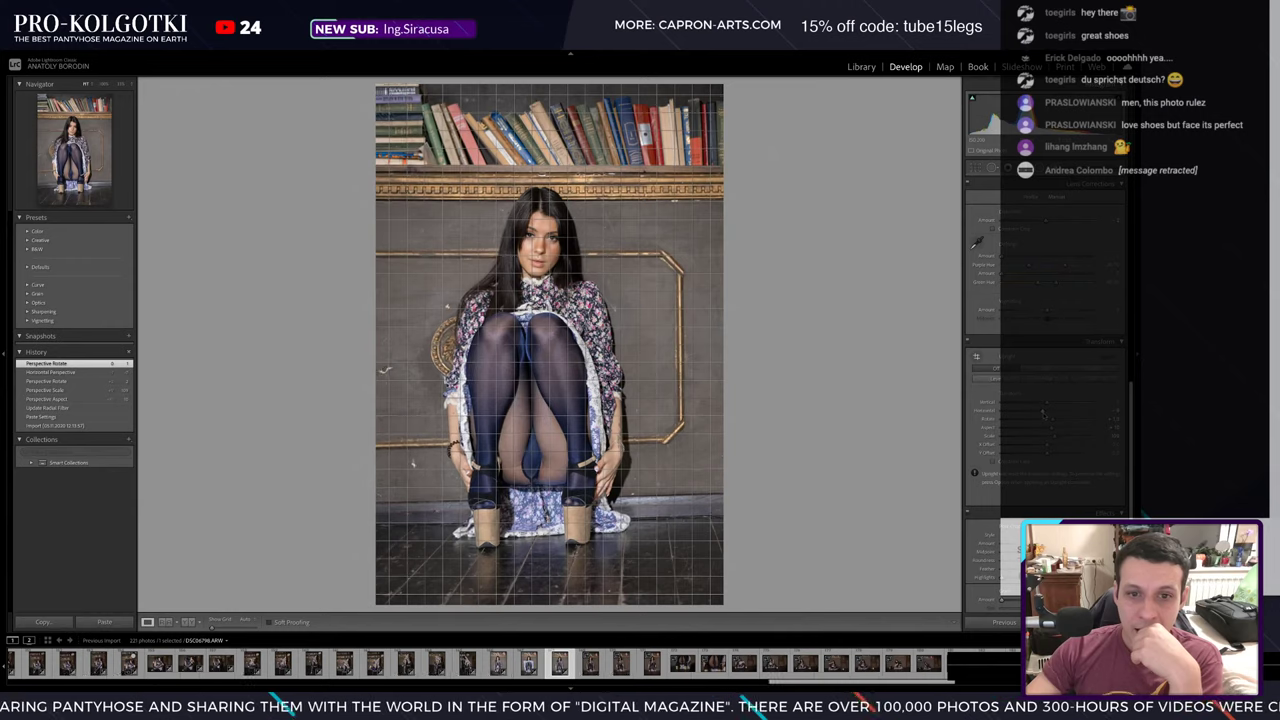
left_click_drag(1045, 413, 1046, 416)
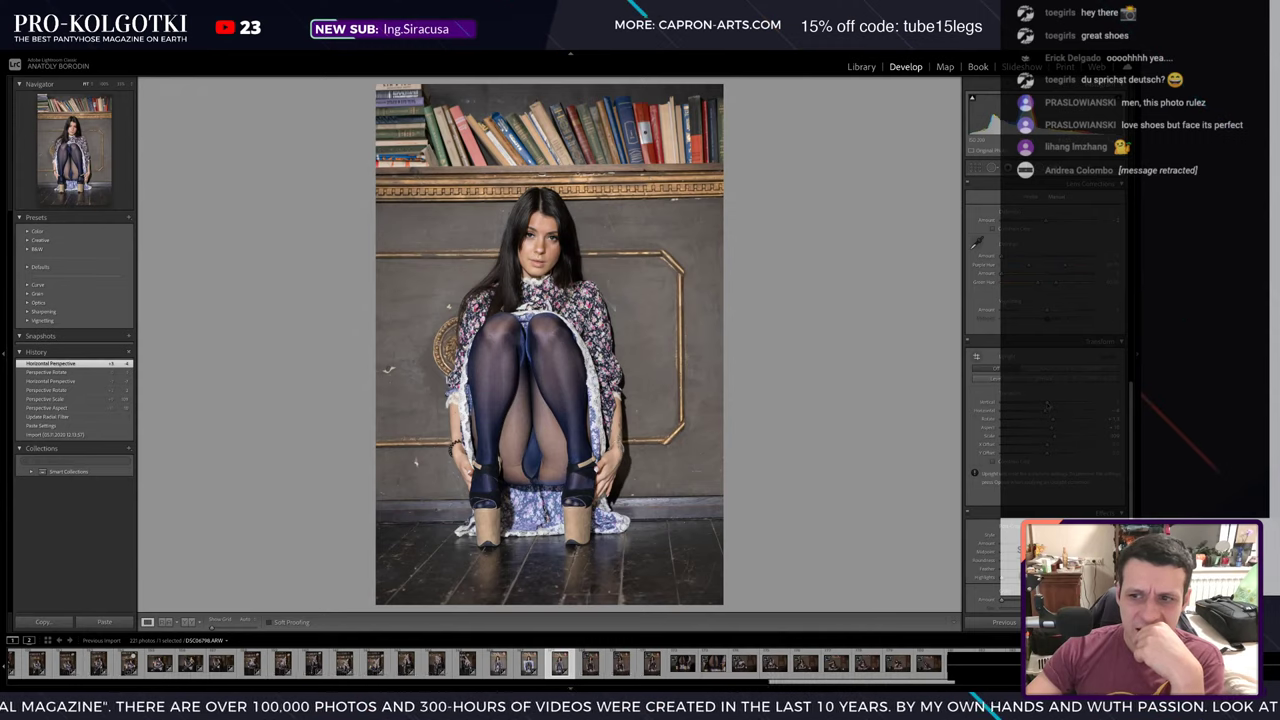
left_click_drag(1047, 405, 1053, 422)
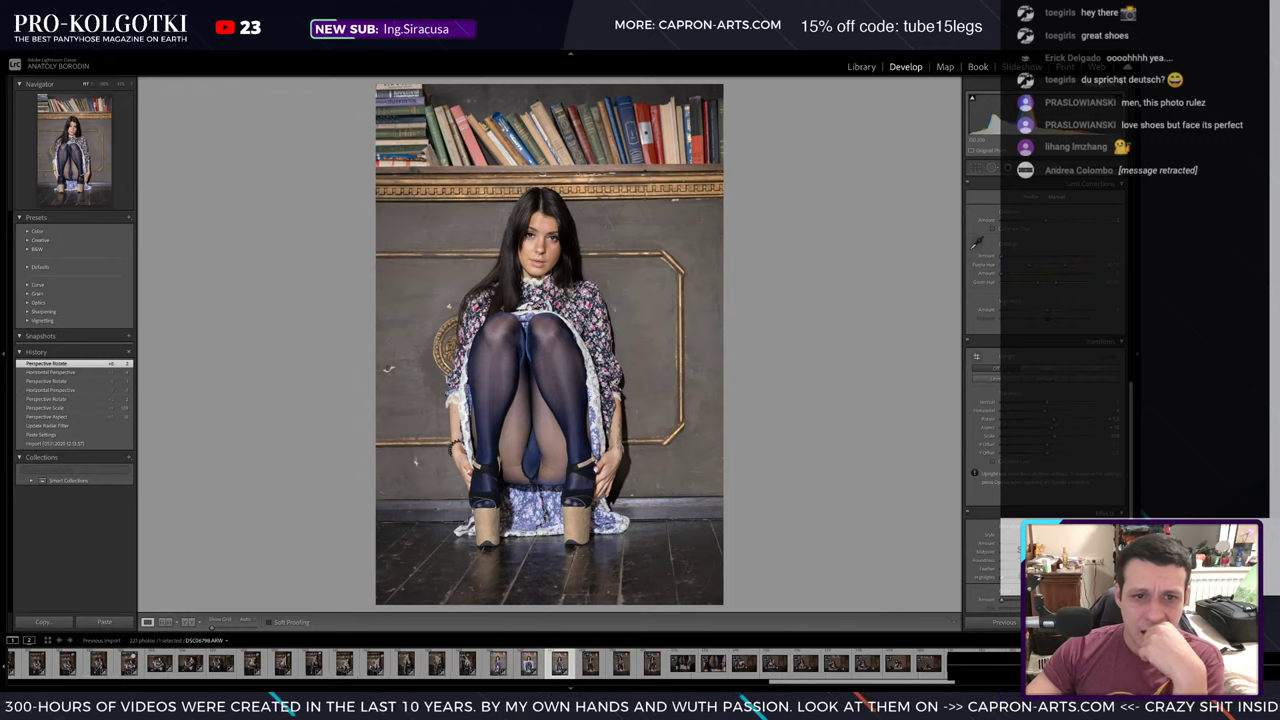
- Remove three spots from the wall beside the model's hair, knee and legs
key("q")
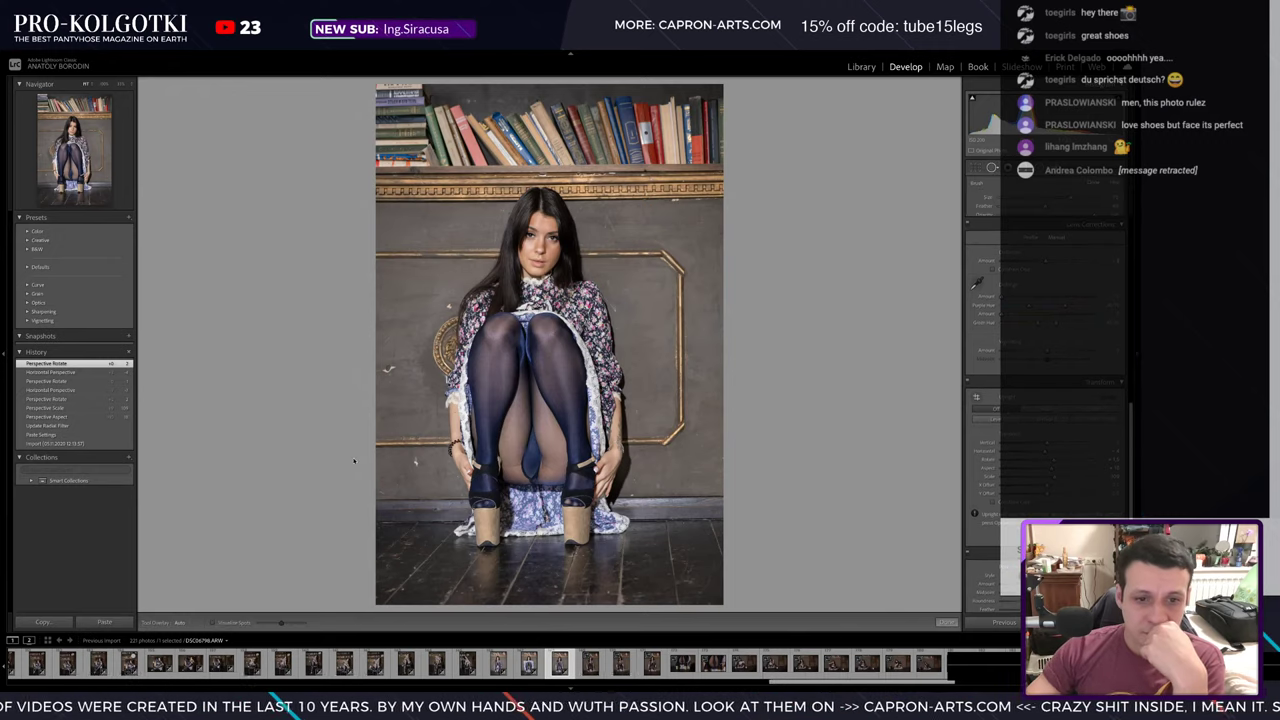
left_click(415, 462)
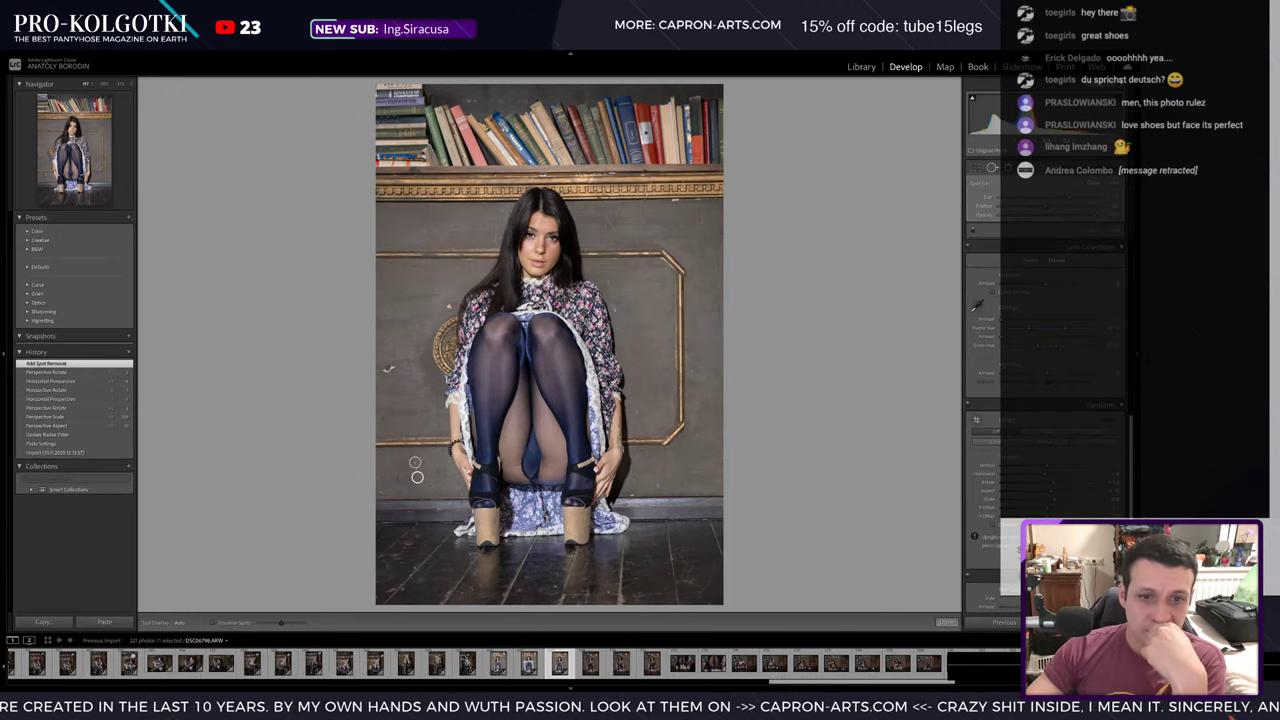
left_click(437, 318)
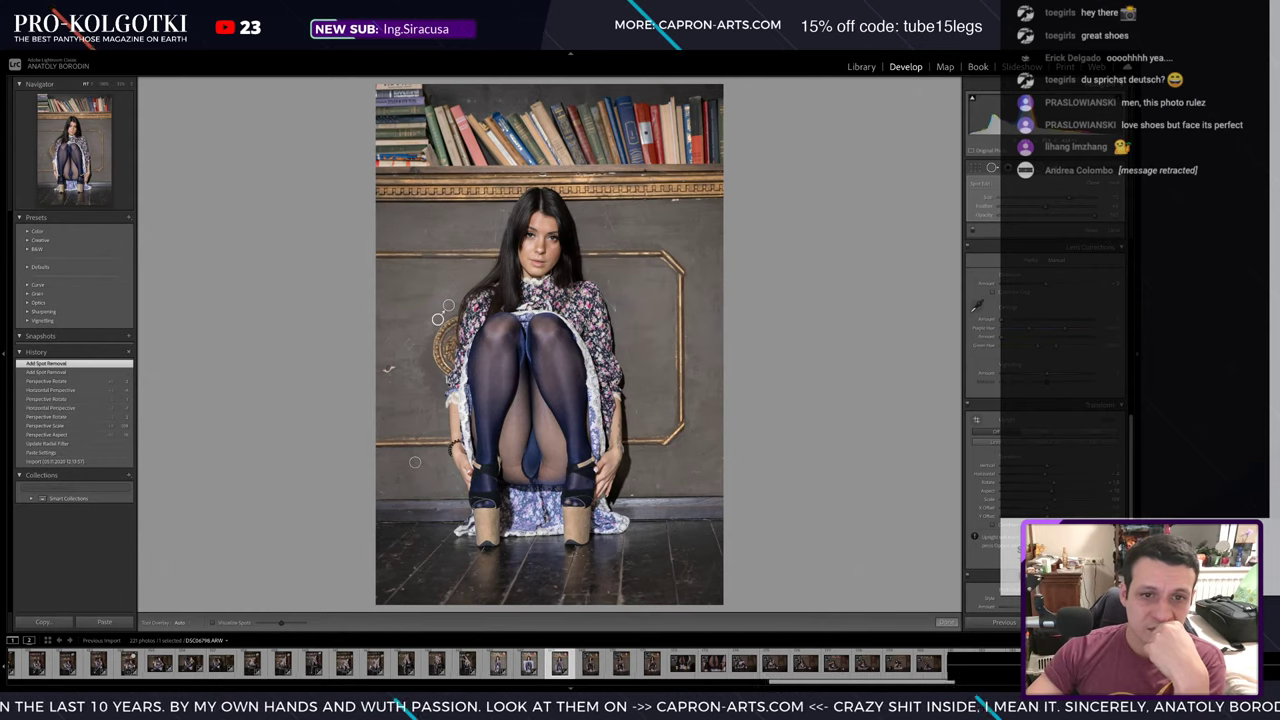
left_click(397, 375)
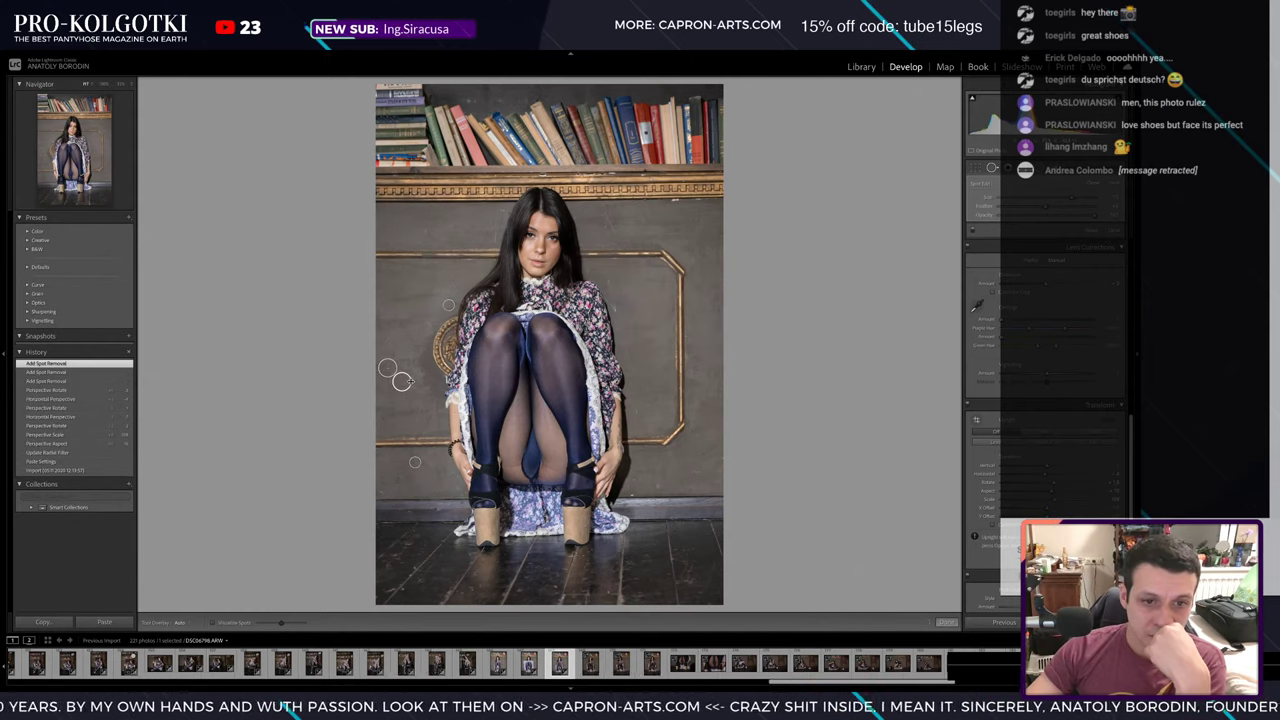
key("q")
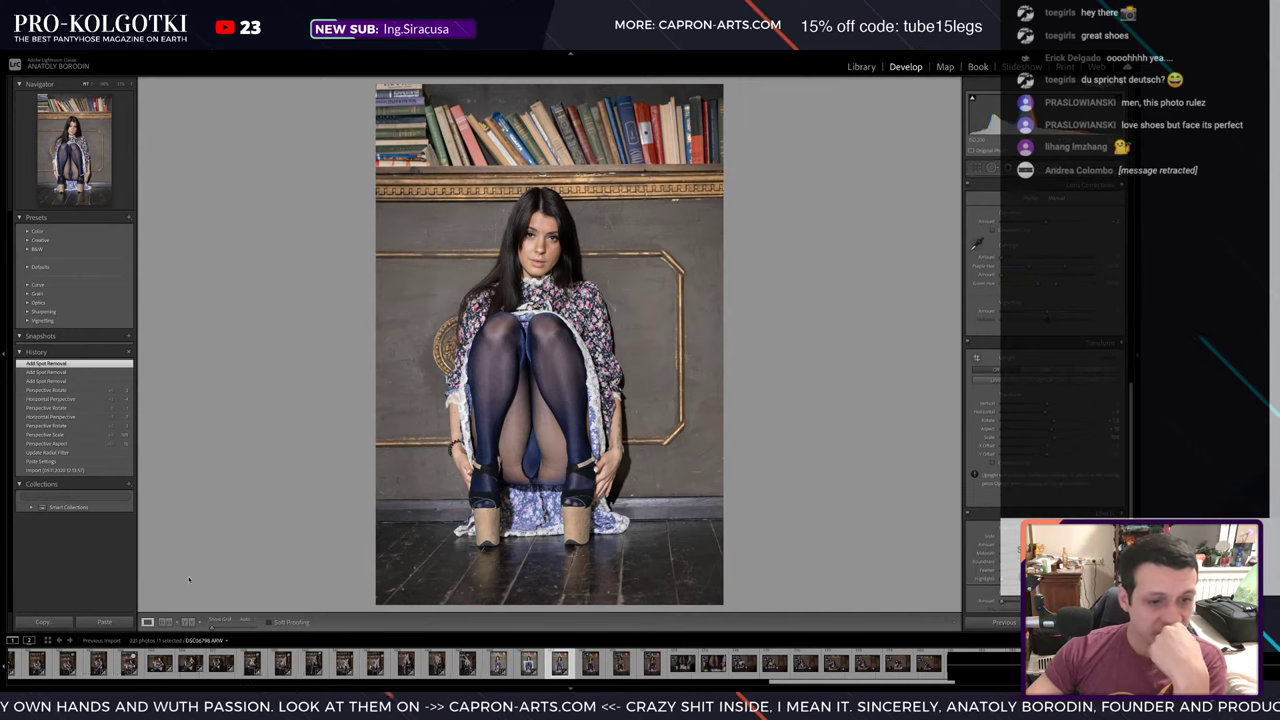
- Compare the retouch with the original, then move to the next photo
left_click(188, 621)
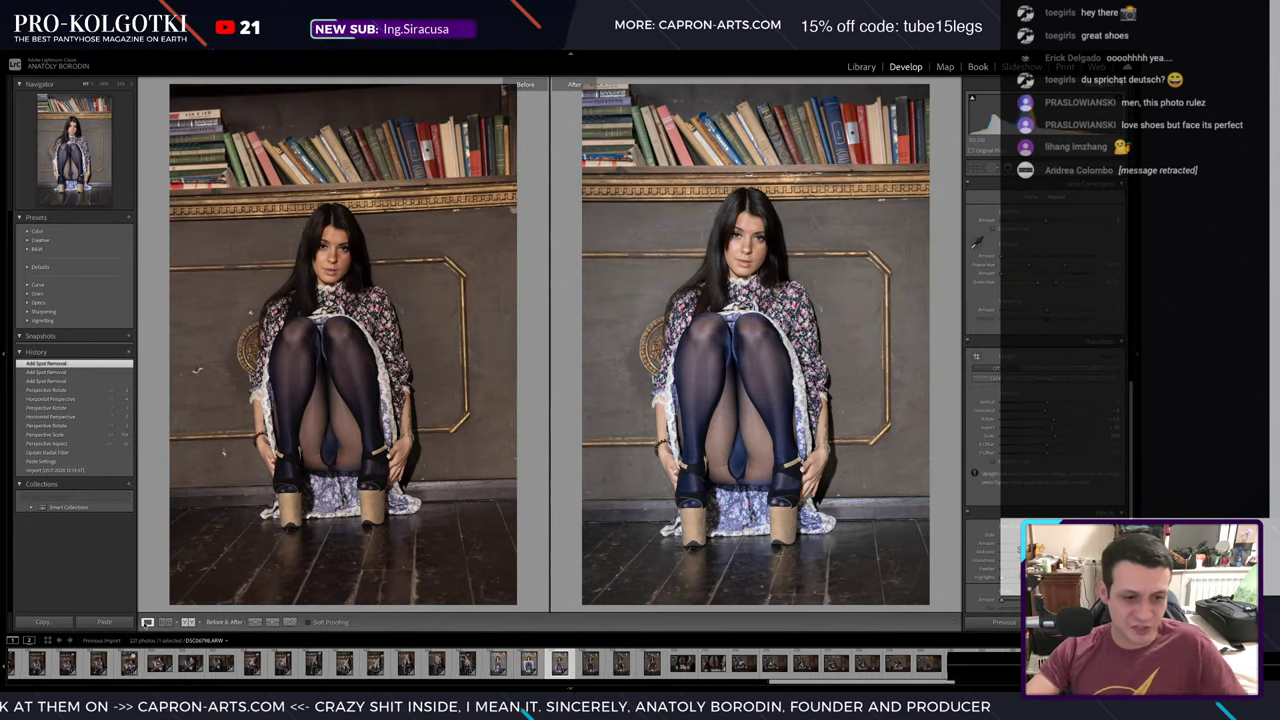
key("y")
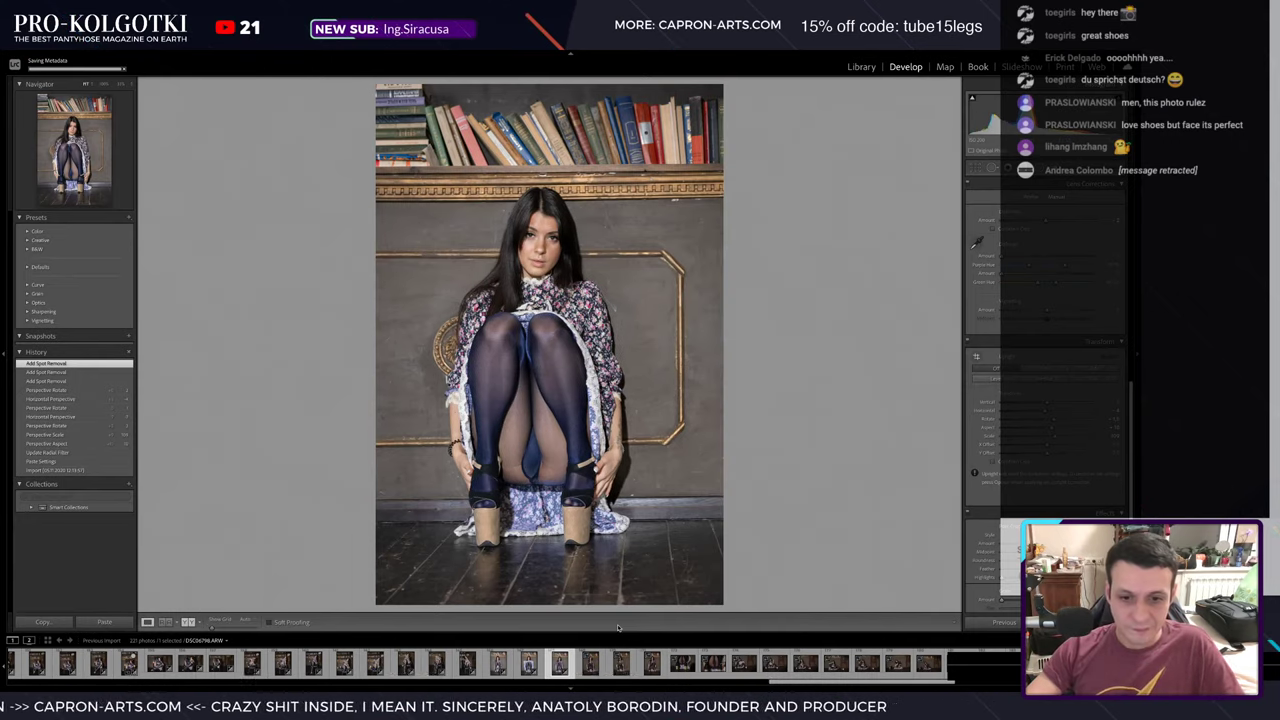
left_click(590, 662)
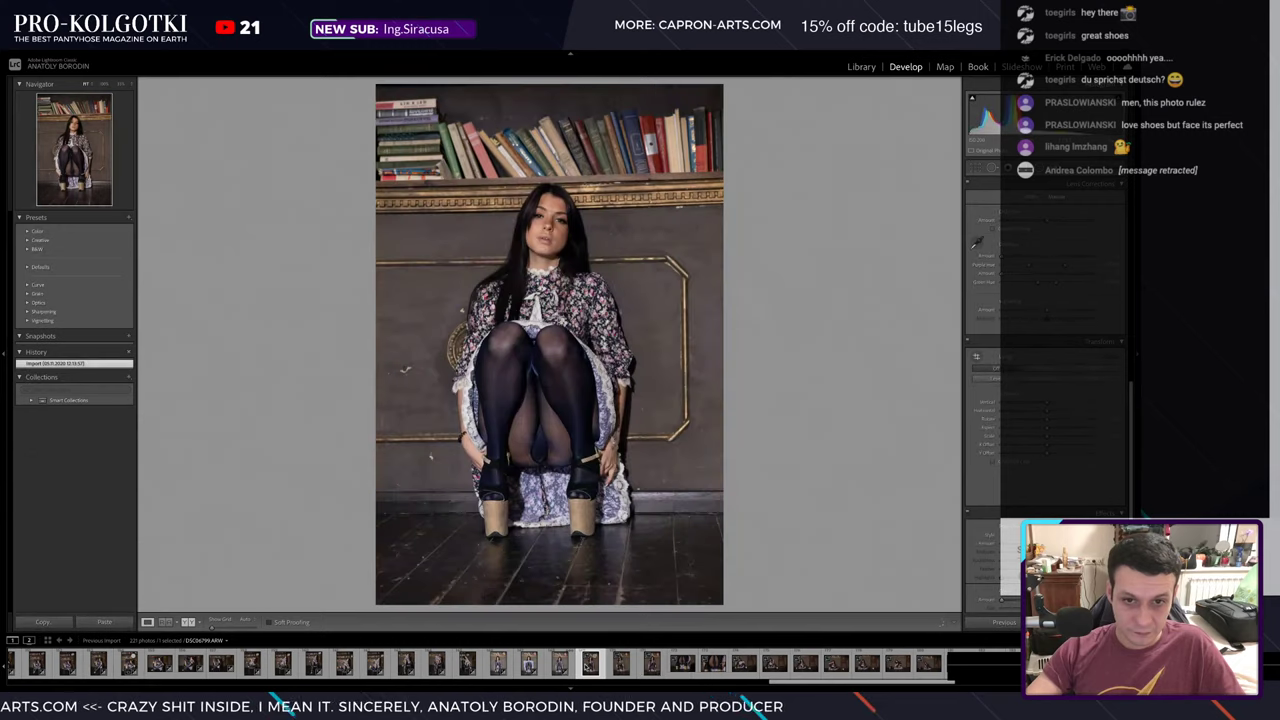
- Paste the copied settings onto this photo, trying and undoing a post-crop vignette
key("ctrl+shift+v")
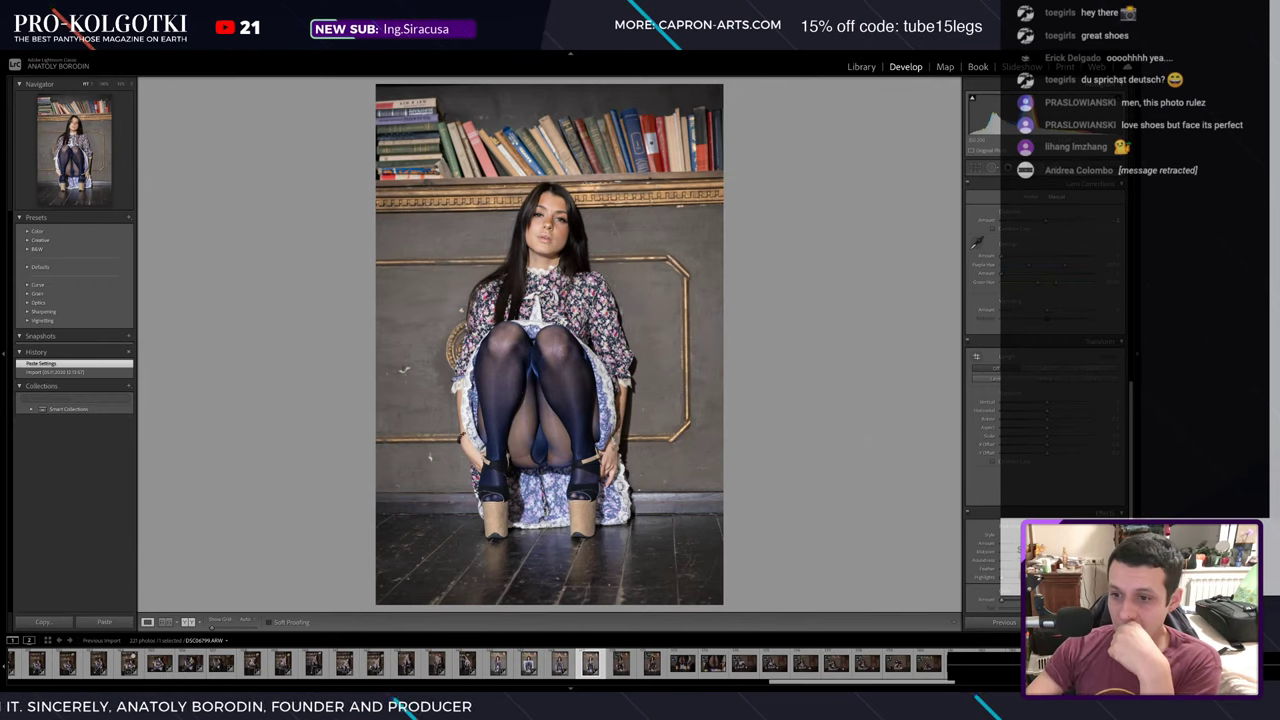
left_click_drag(1045, 402, 1060, 402)
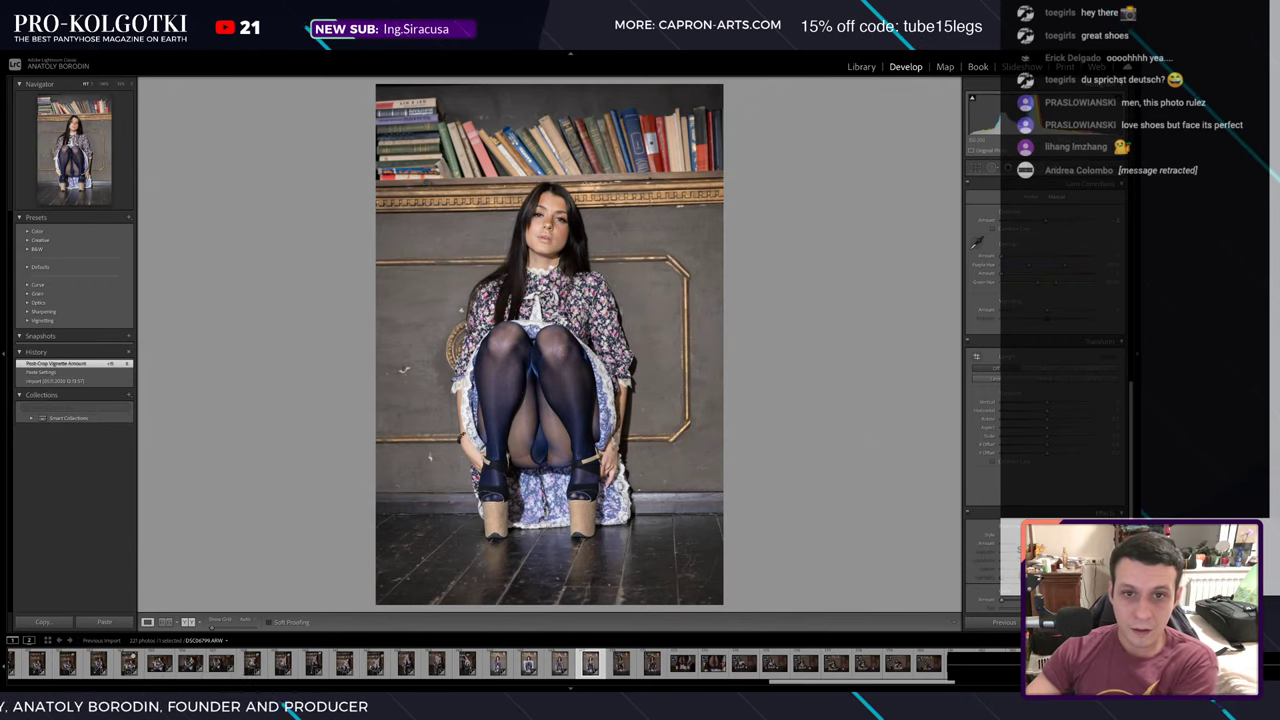
key("ctrl+z")
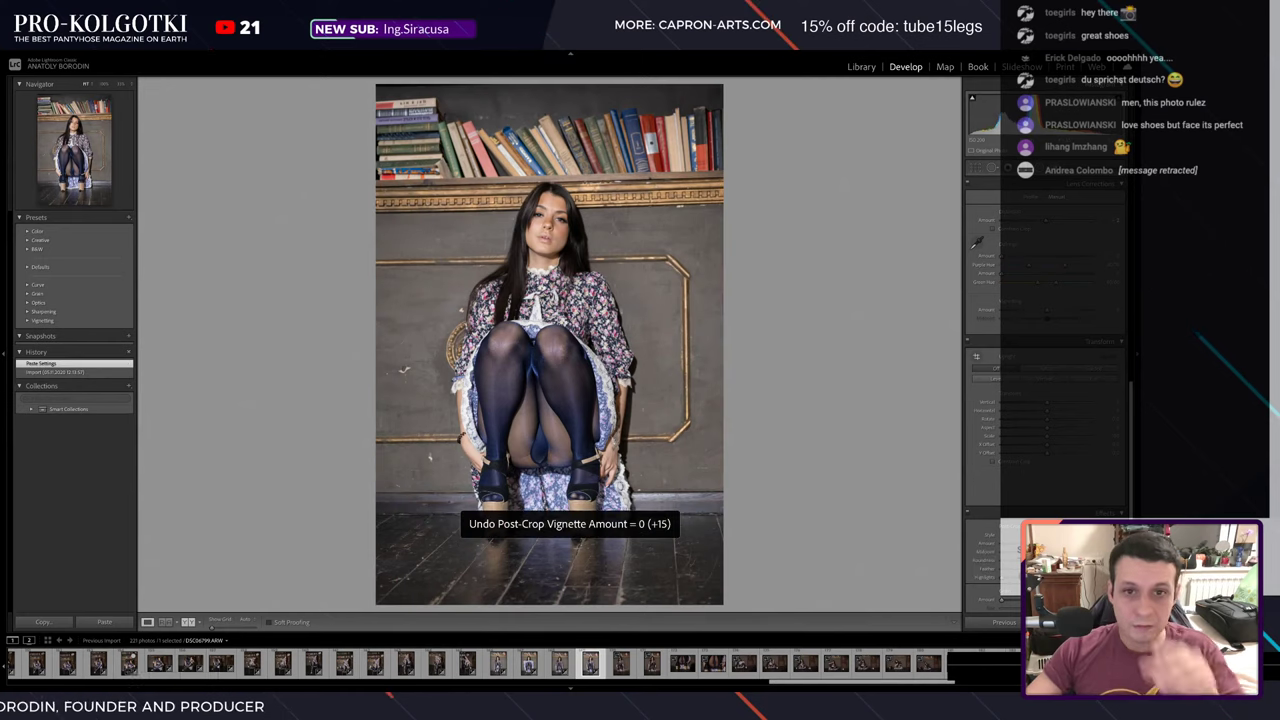
- Adjust the Transform aspect, nudge the face radial filter, and raise the Transform scale
left_click_drag(1100, 427, 1097, 428)
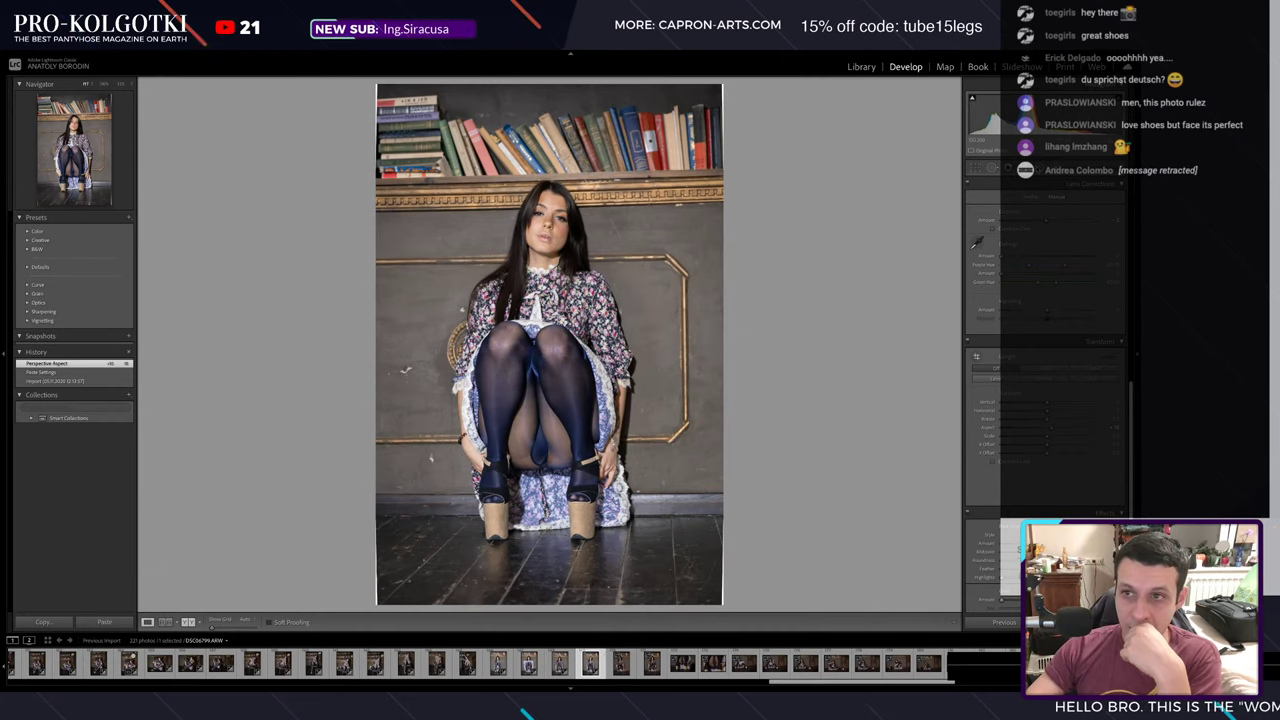
key("shift+m")
mouse_move(540, 228)
left_mouse_down()
mouse_move(578, 266)
mouse_move(546, 228)
left_mouse_up()
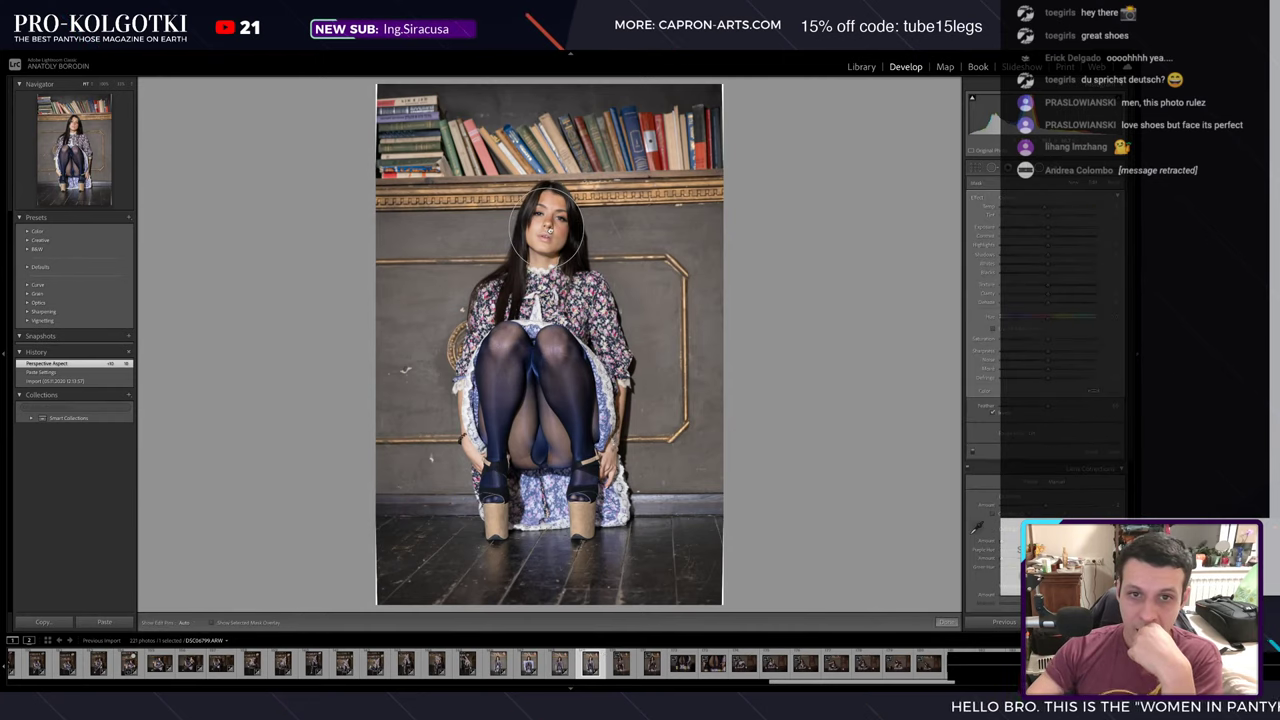
key("shift+m")
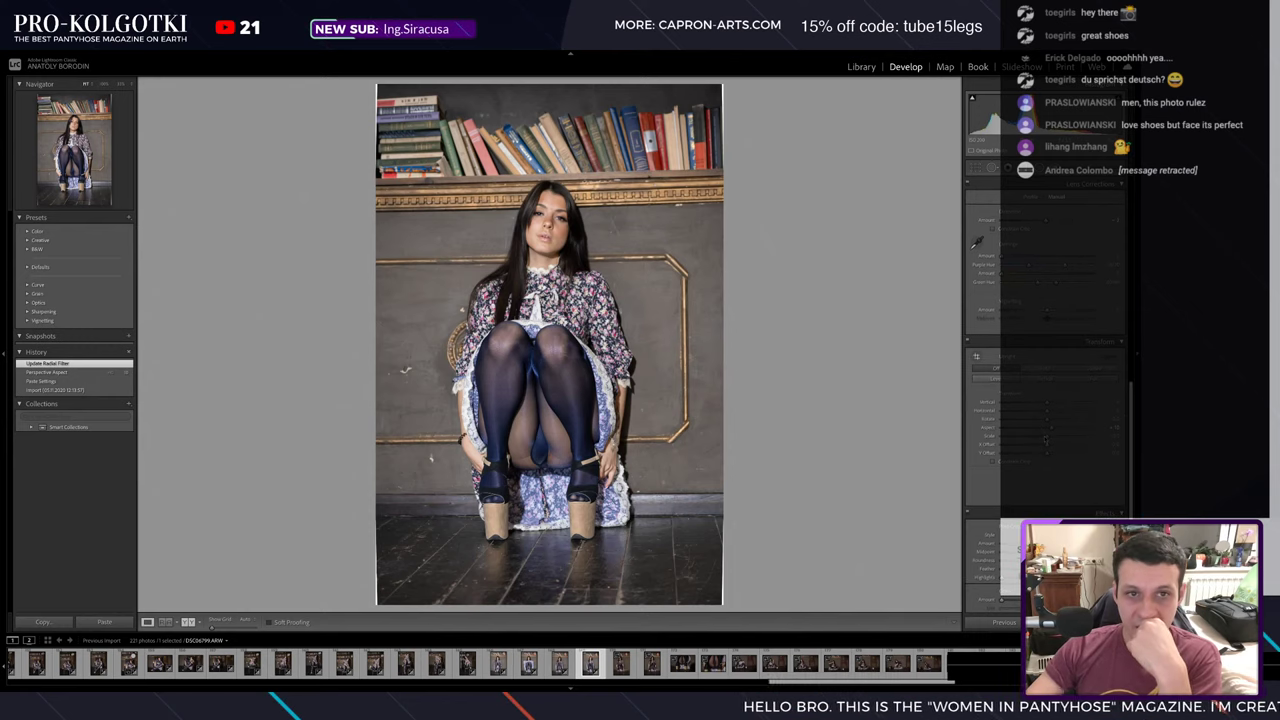
left_click_drag(1100, 435, 1108, 435)
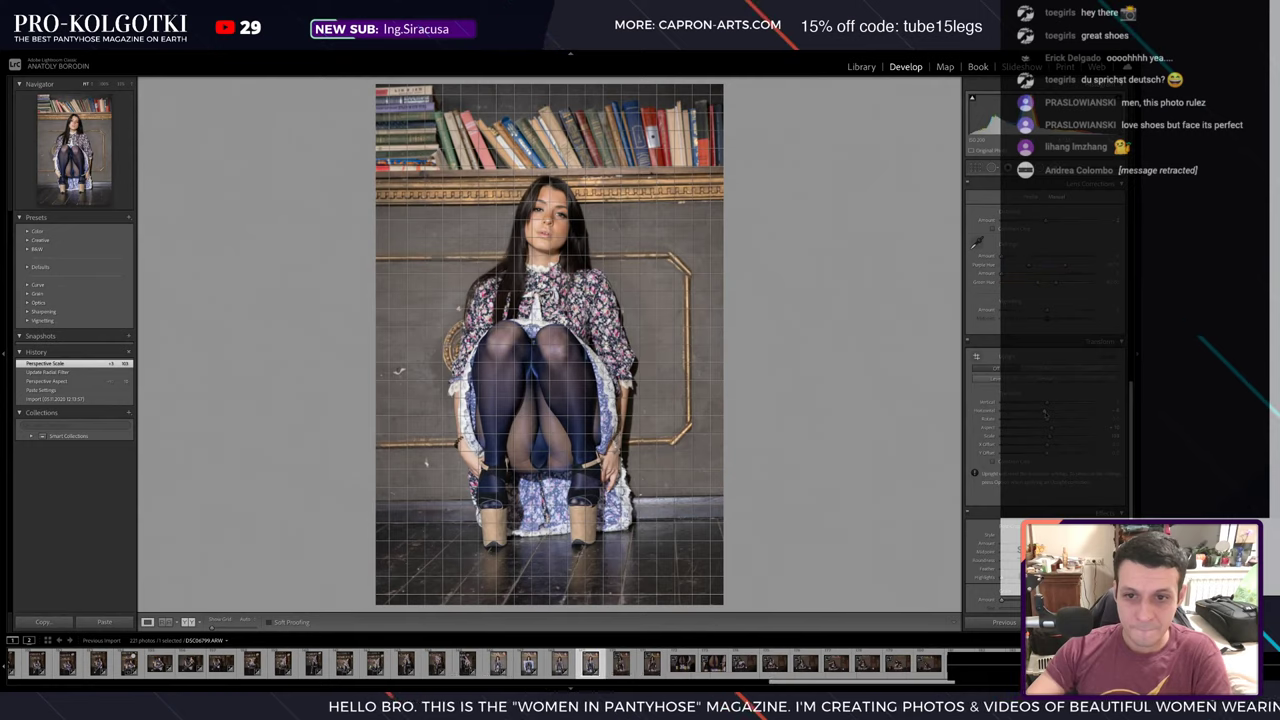
- Fine-tune the Horizontal and Vertical perspective sliders until the wall panel lines run straight
left_click_drag(1045, 409, 1045, 405)
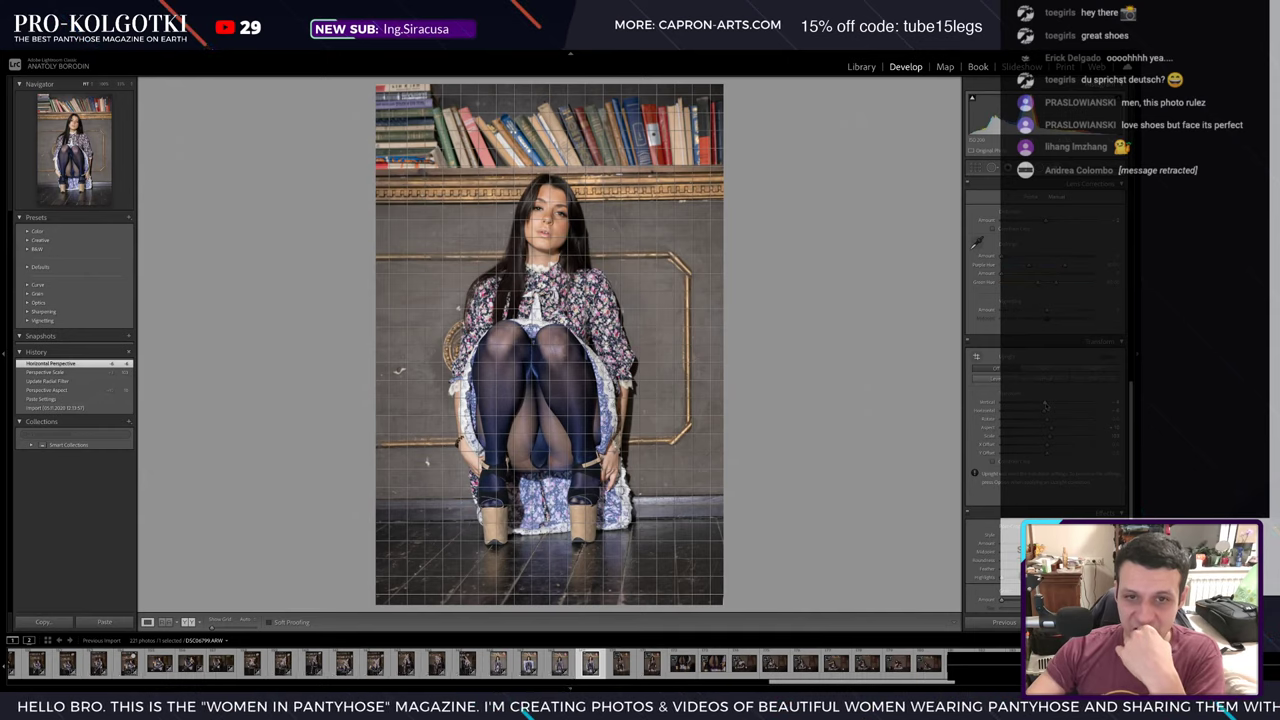
left_click_drag(1045, 404, 1047, 411)
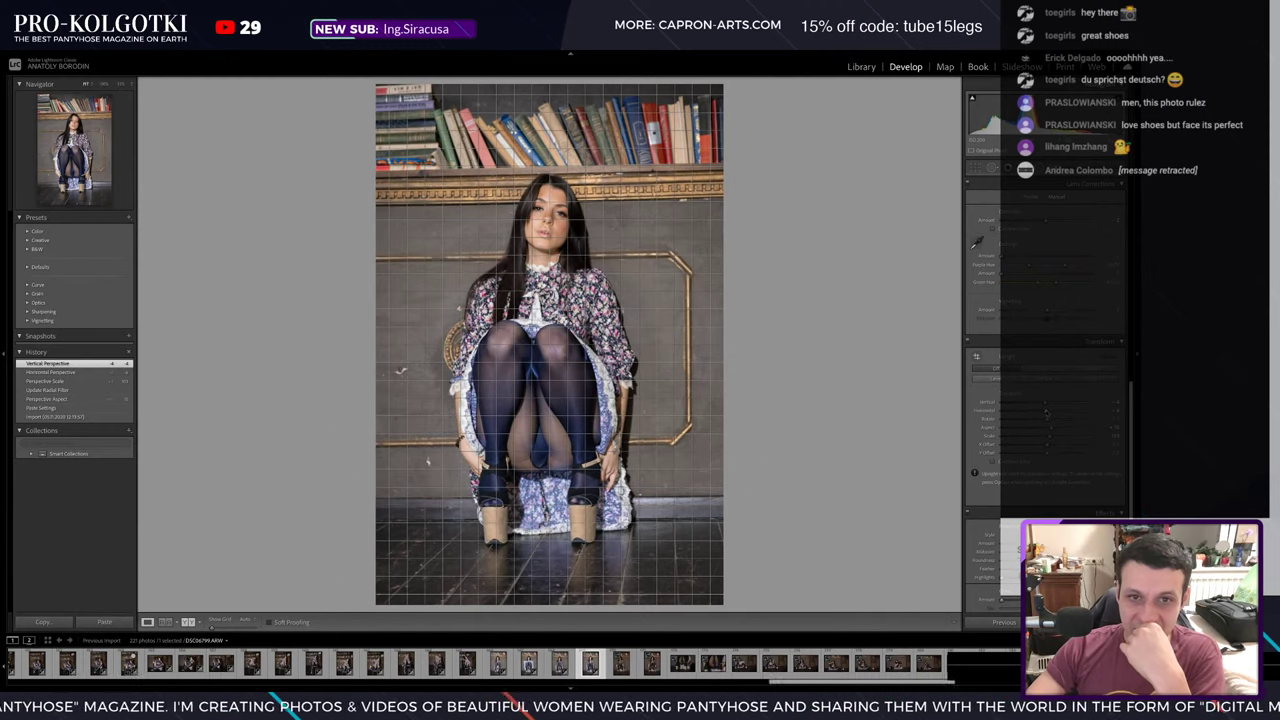
left_click_drag(1045, 411, 1042, 412)
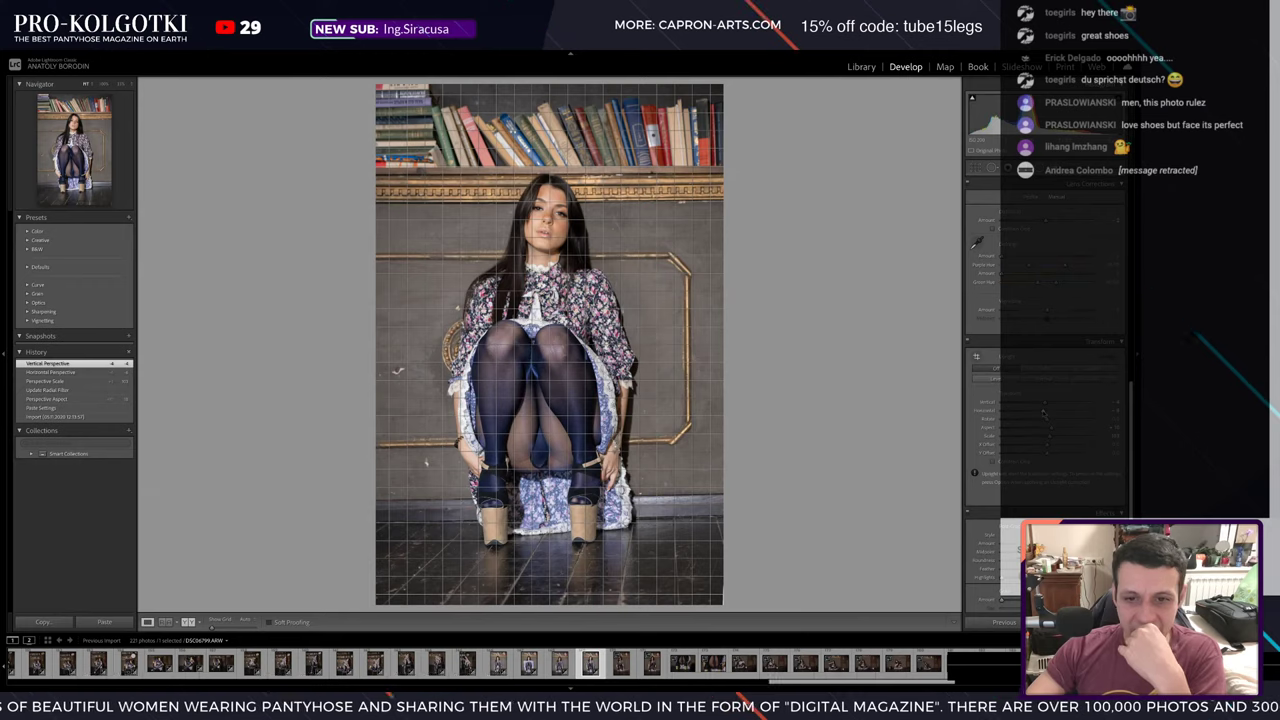
left_click_drag(1043, 411, 1043, 411)
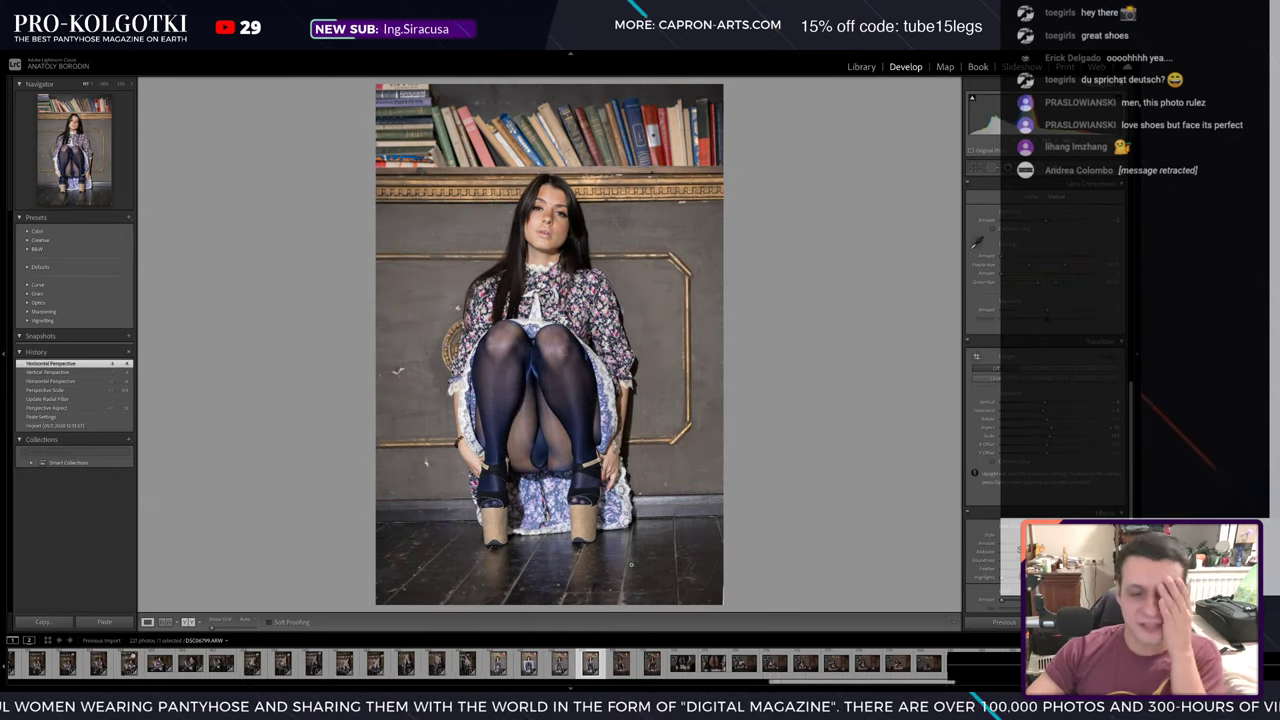
- Remove four more small spots from the lower-left wall with Spot Removal
key("q")
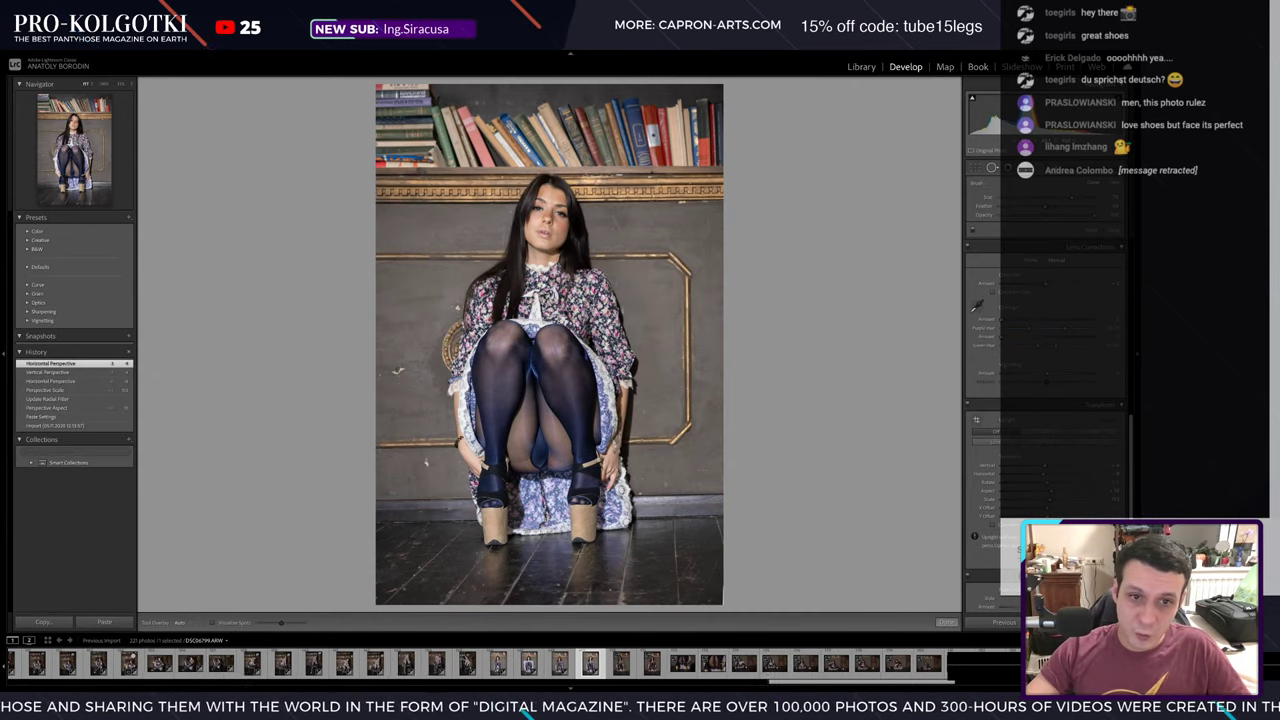
left_click(447, 319)
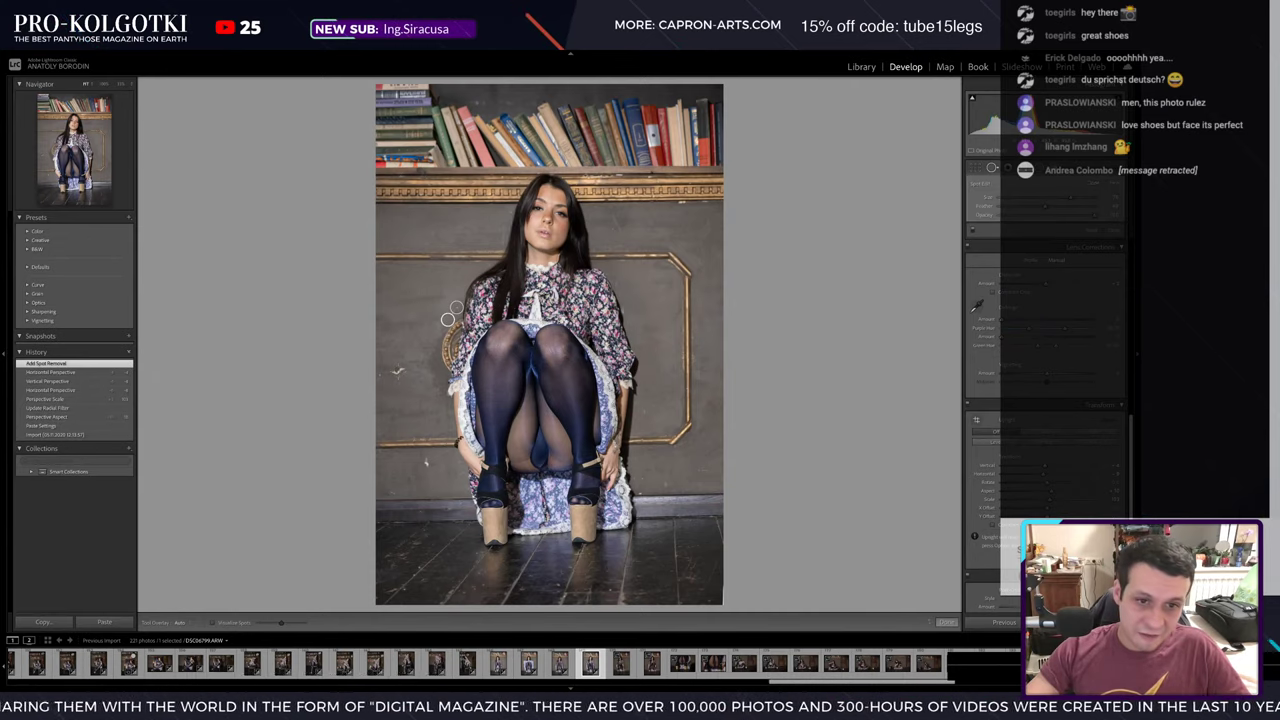
left_click(399, 372)
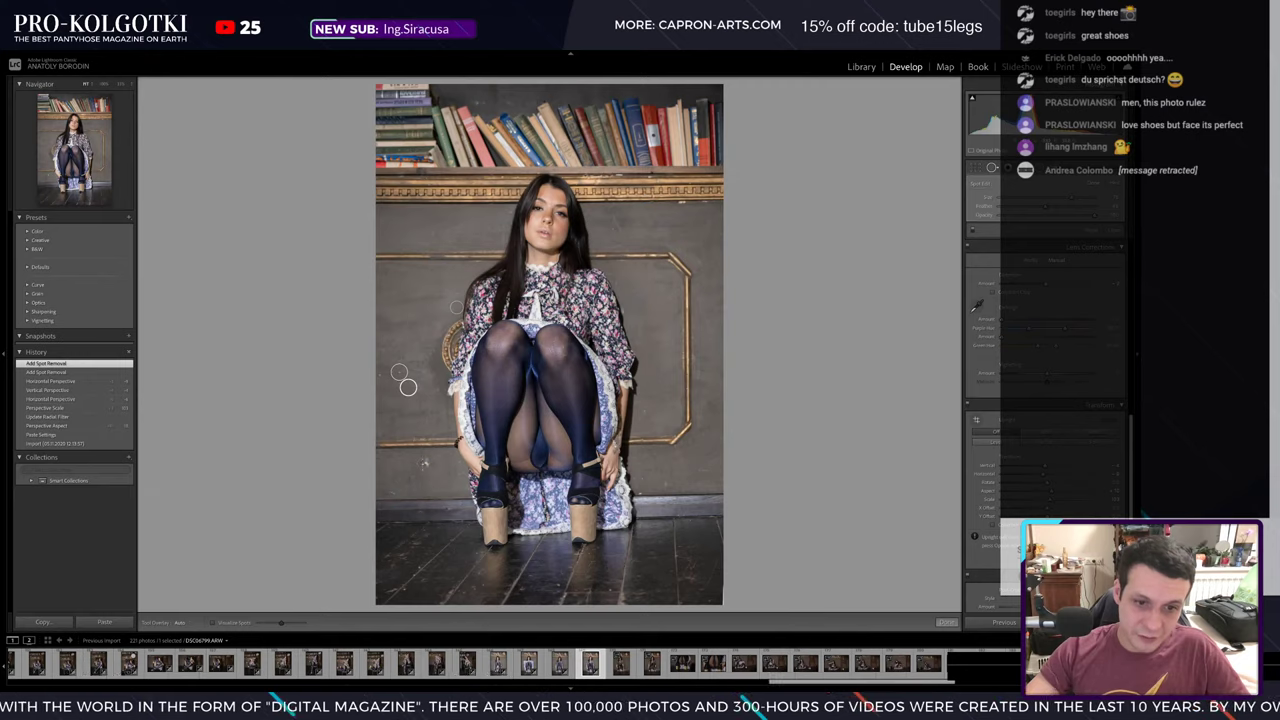
left_click(427, 463)
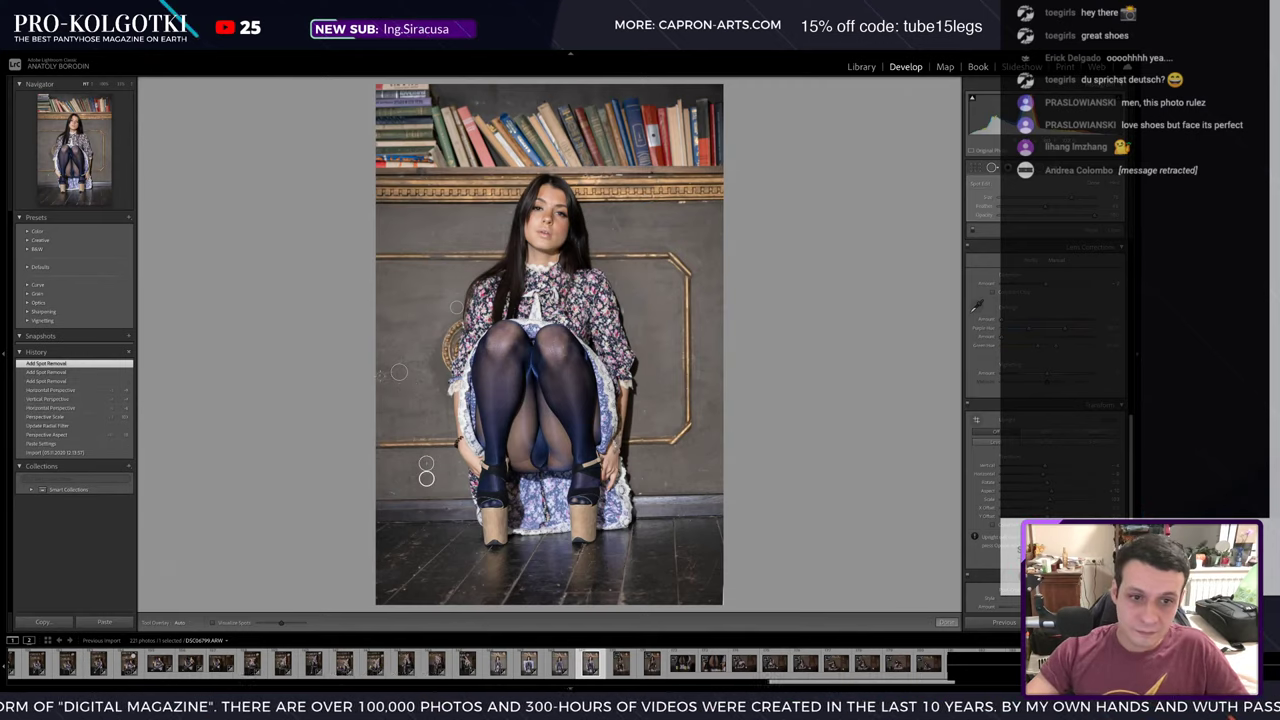
left_click(391, 380)
key("q")
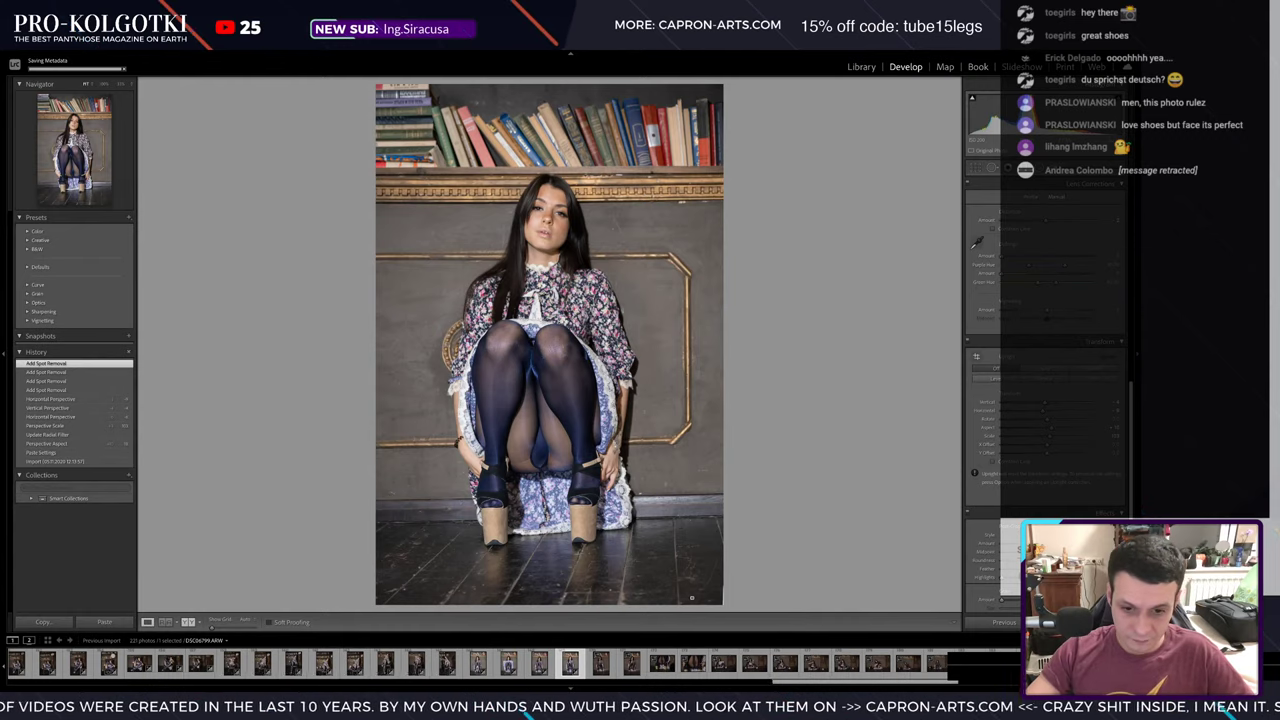
- On the next photo, paste the copied settings and place a radial filter around the model's face
left_click(600, 663)
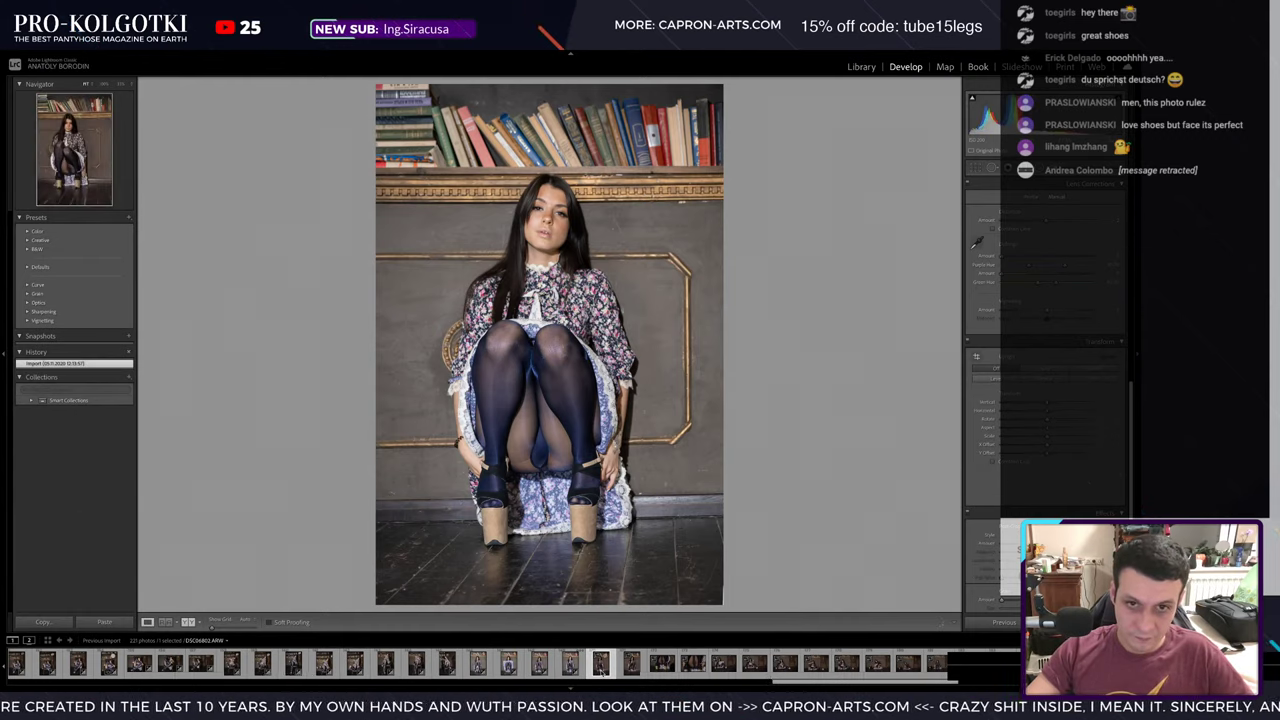
key("ctrl+shift+v")
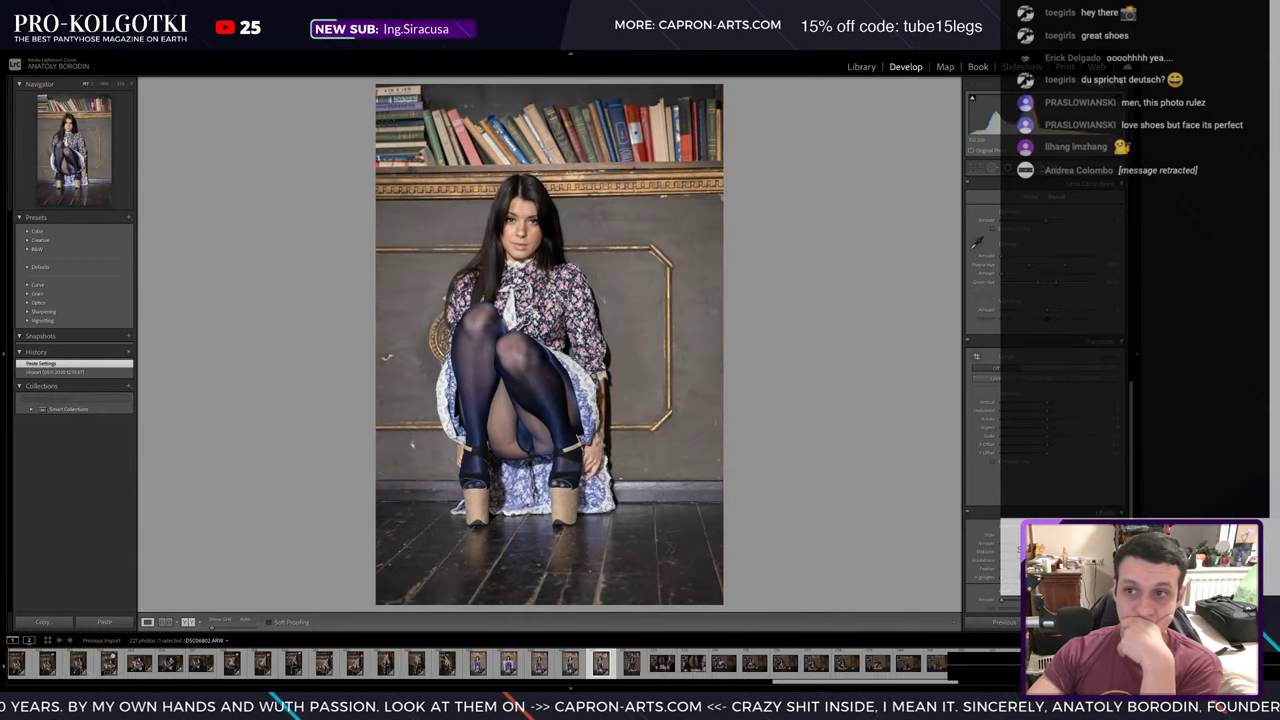
key("shift+m")
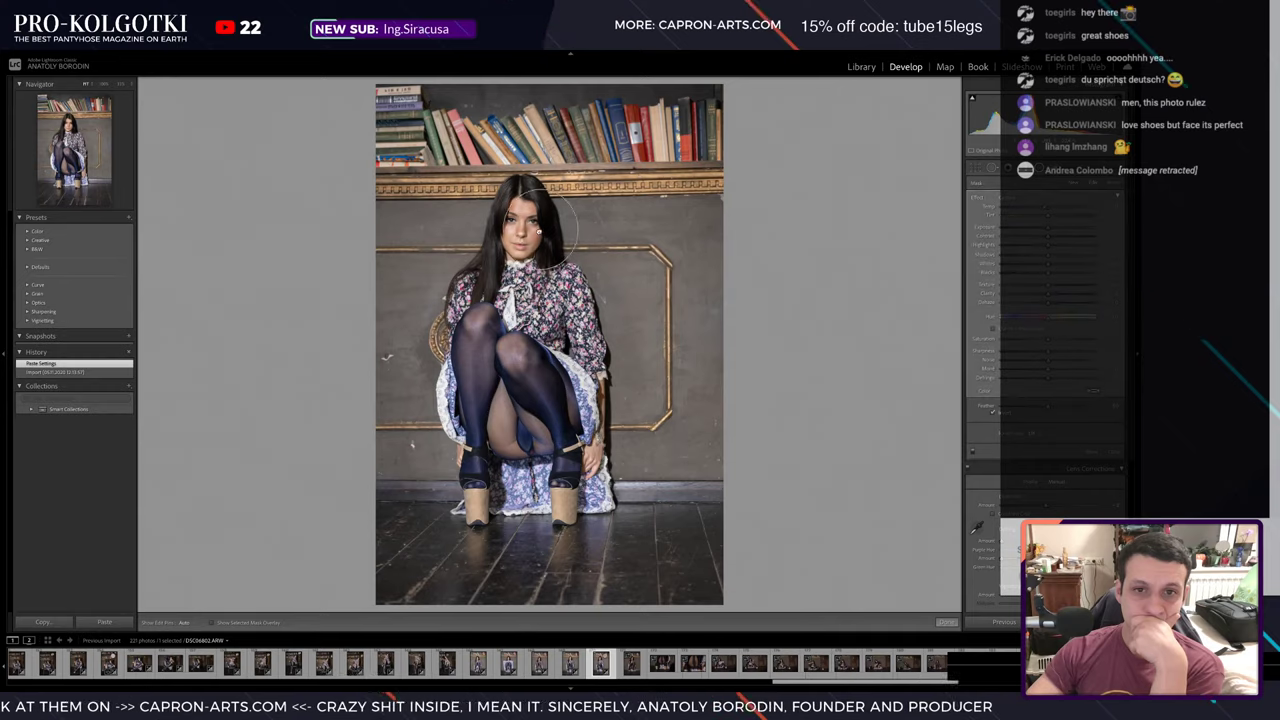
left_click_drag(533, 228, 568, 262)
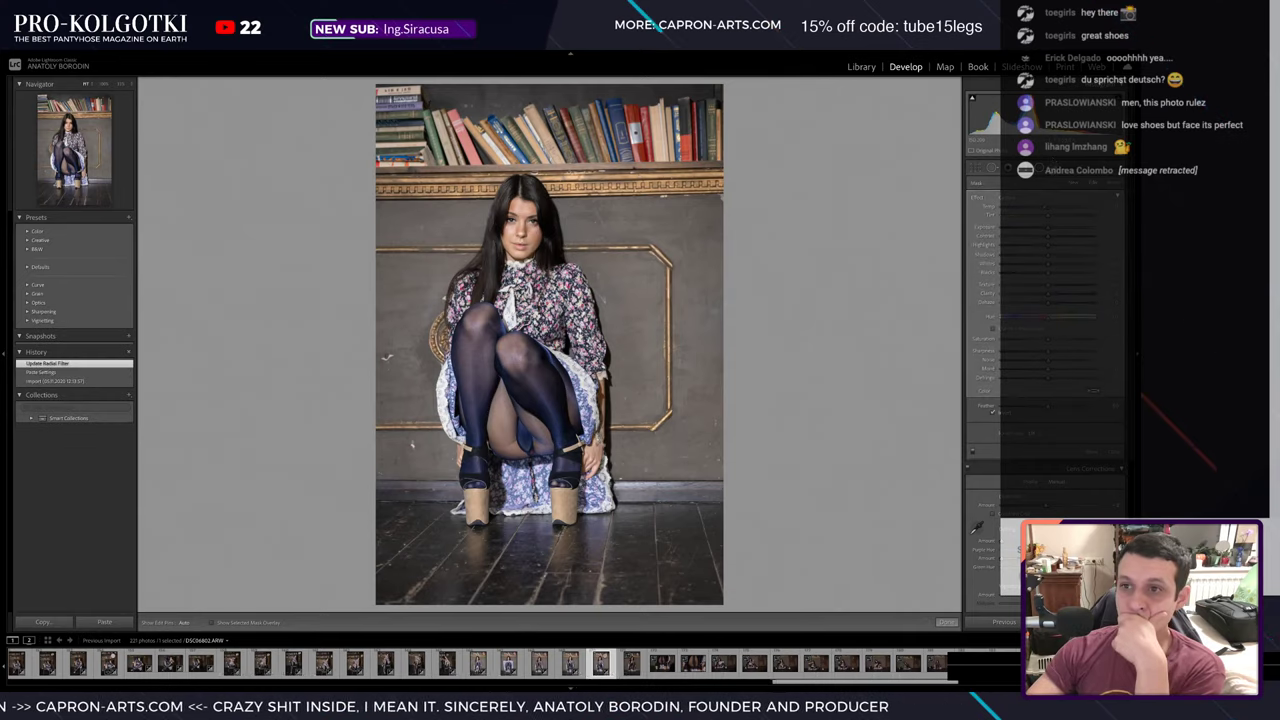
scroll(1045, 350, "down", 5)
scroll(1045, 350, "down", 1)
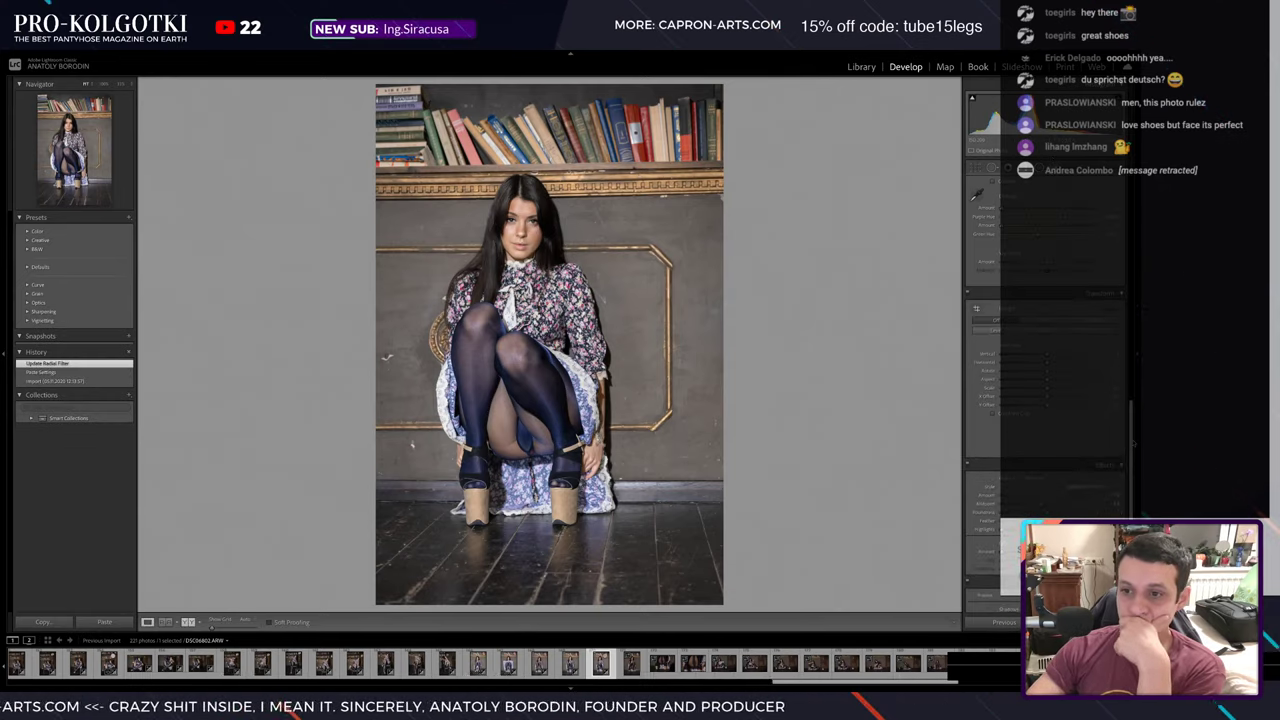
- Adjust the Transform Aspect, Scale and Horizontal sliders to straighten the wall and bookshelf
left_click_drag(1107, 379, 1100, 379)
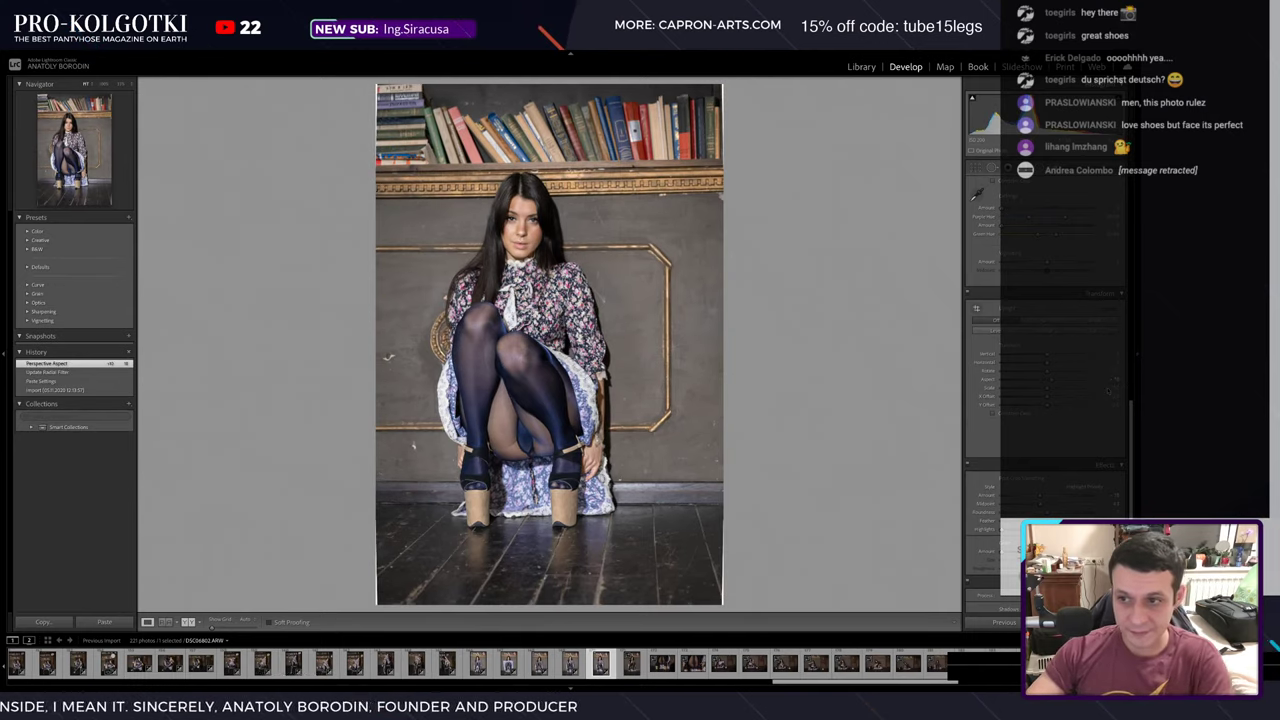
left_click_drag(1100, 387, 1108, 387)
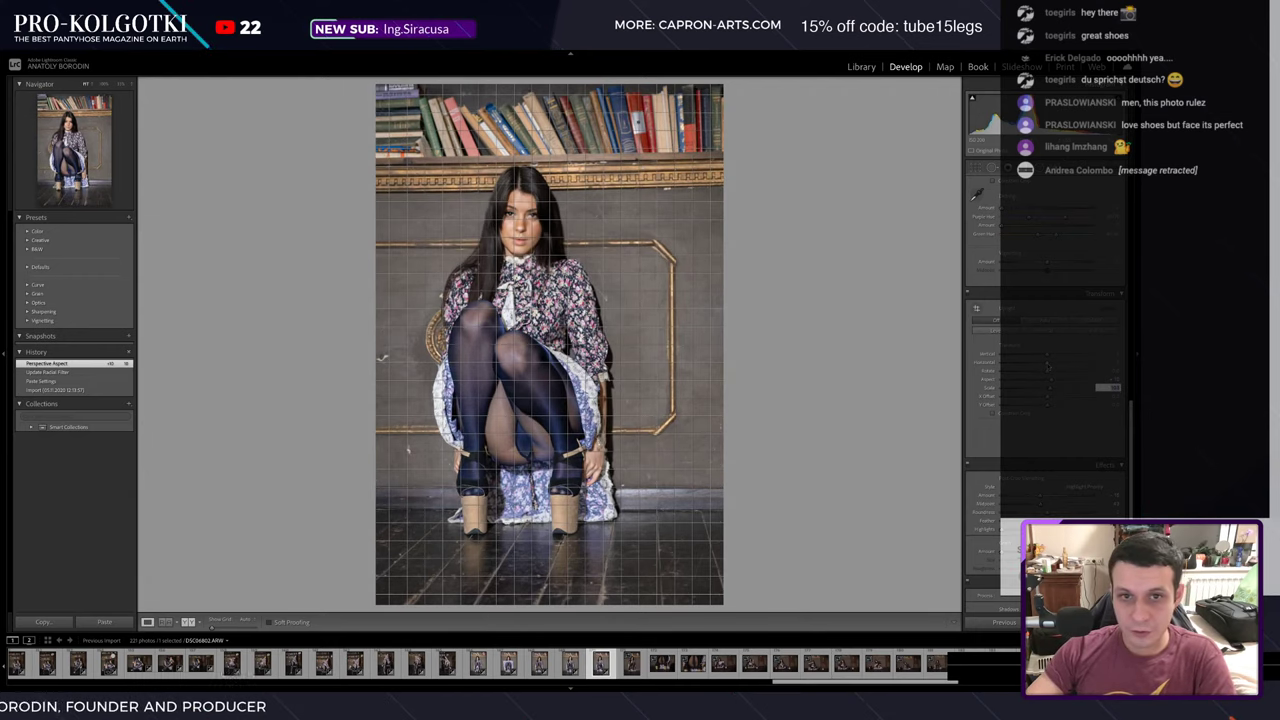
left_click_drag(1107, 387, 1100, 387)
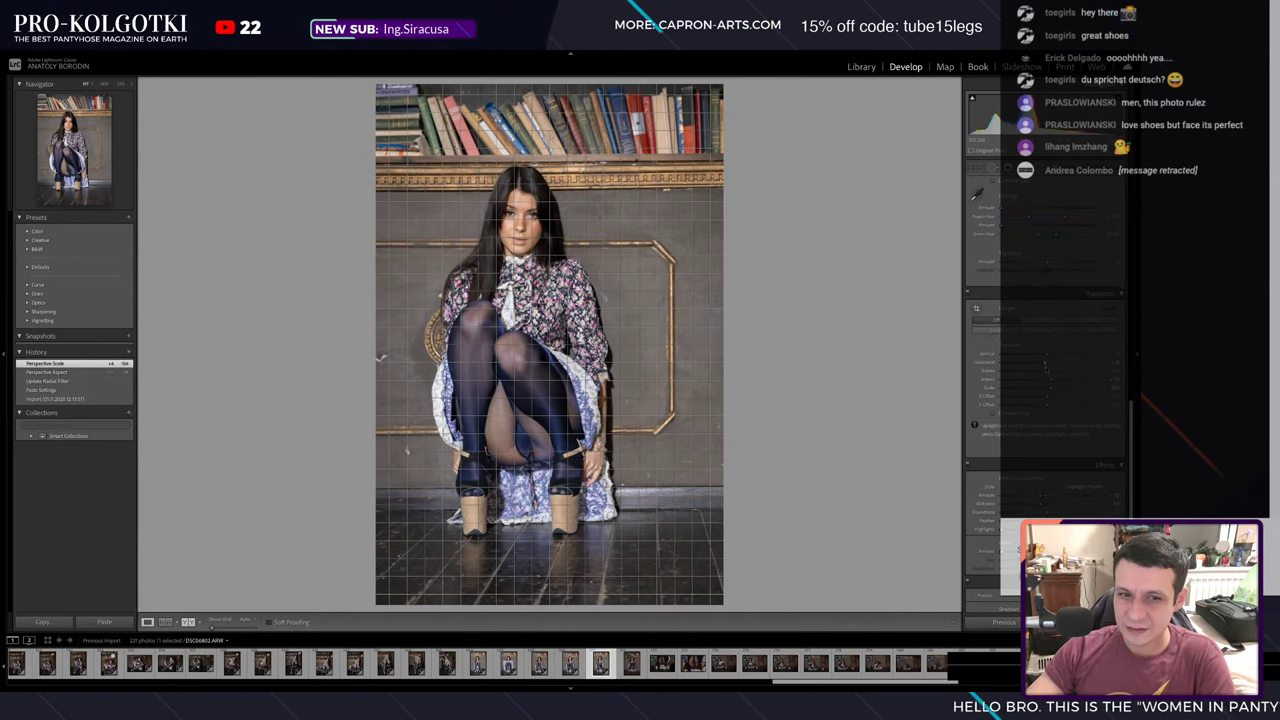
left_click_drag(1046, 362, 1049, 365)
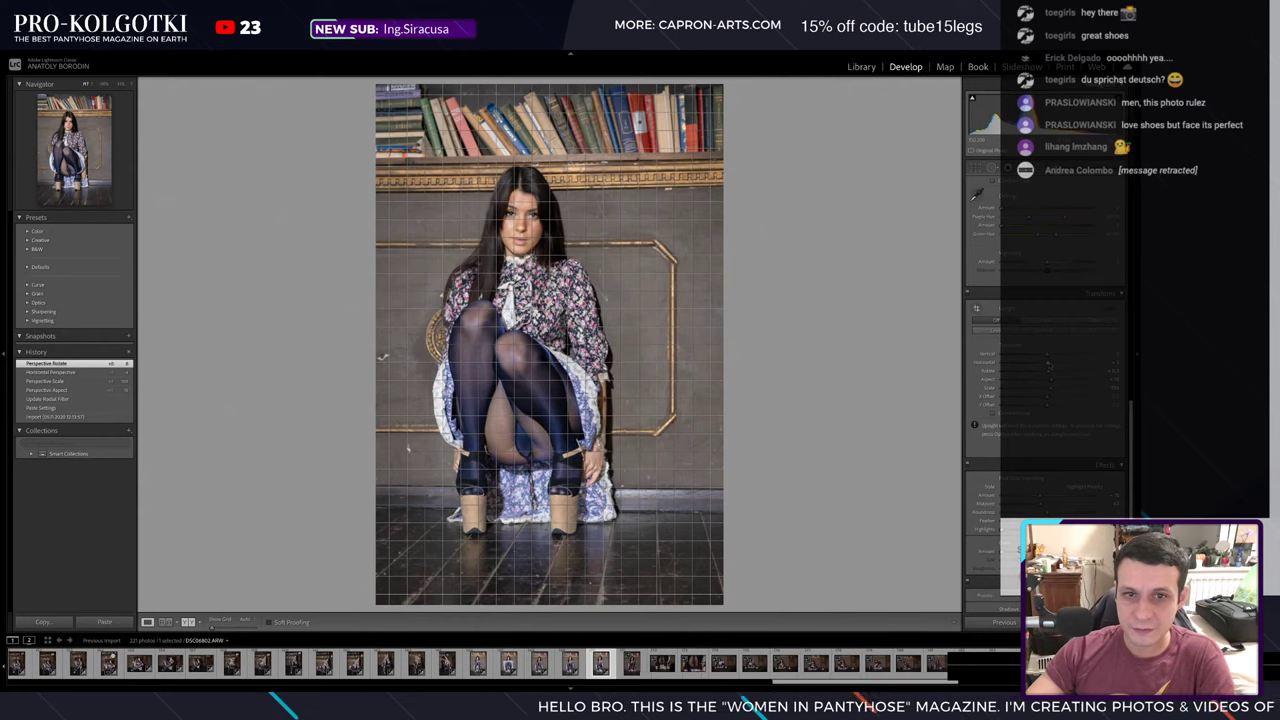
left_click_drag(1048, 365, 1046, 365)
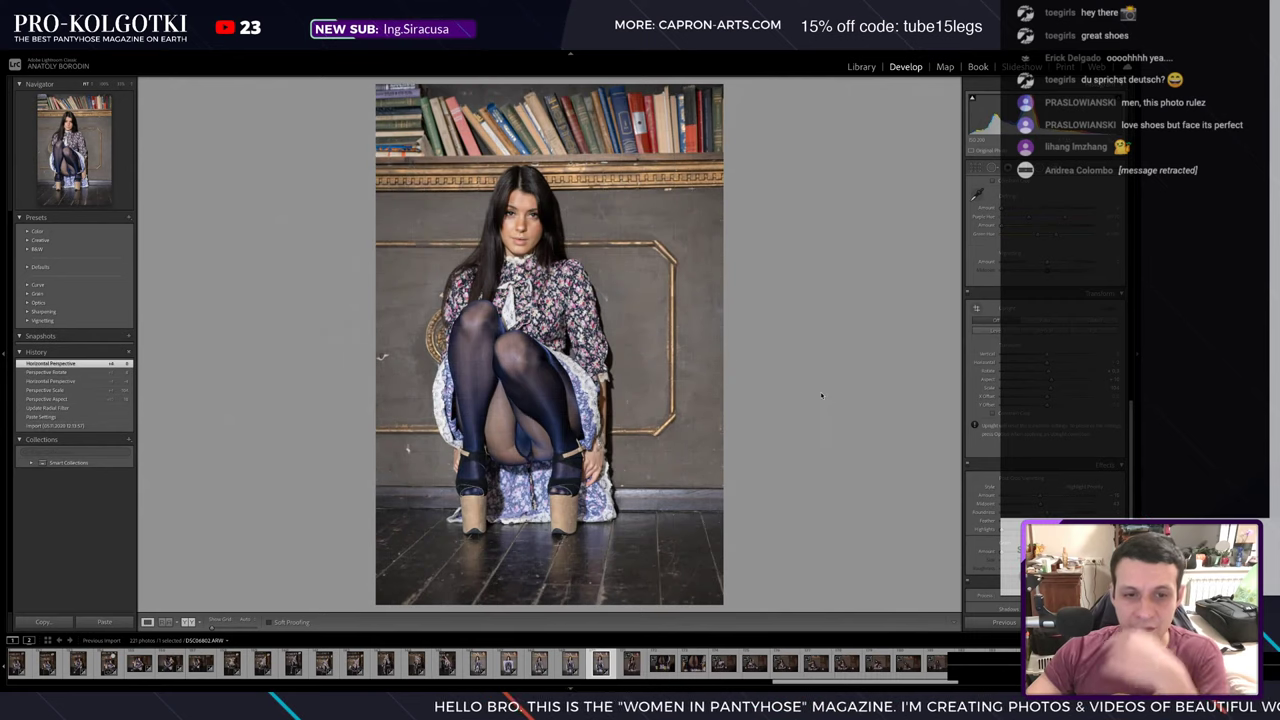
- Remove two spots from the left wall with Spot Removal
key("q")
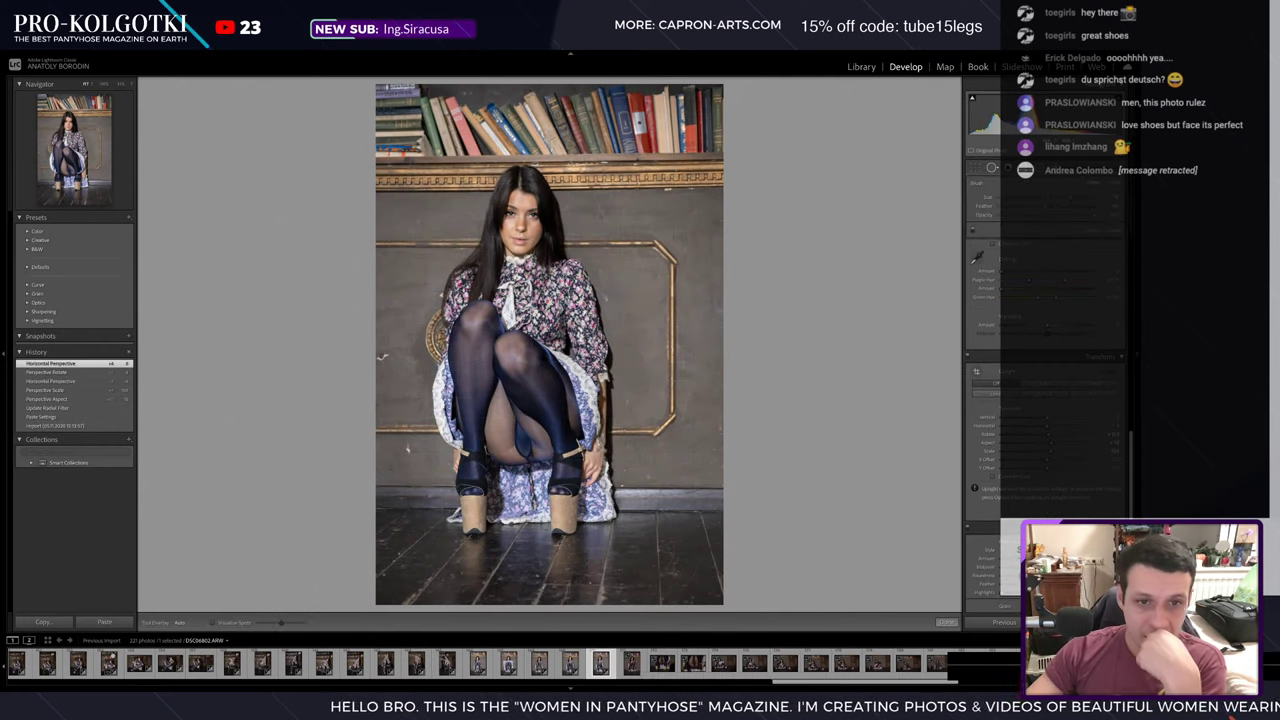
left_click(382, 356)
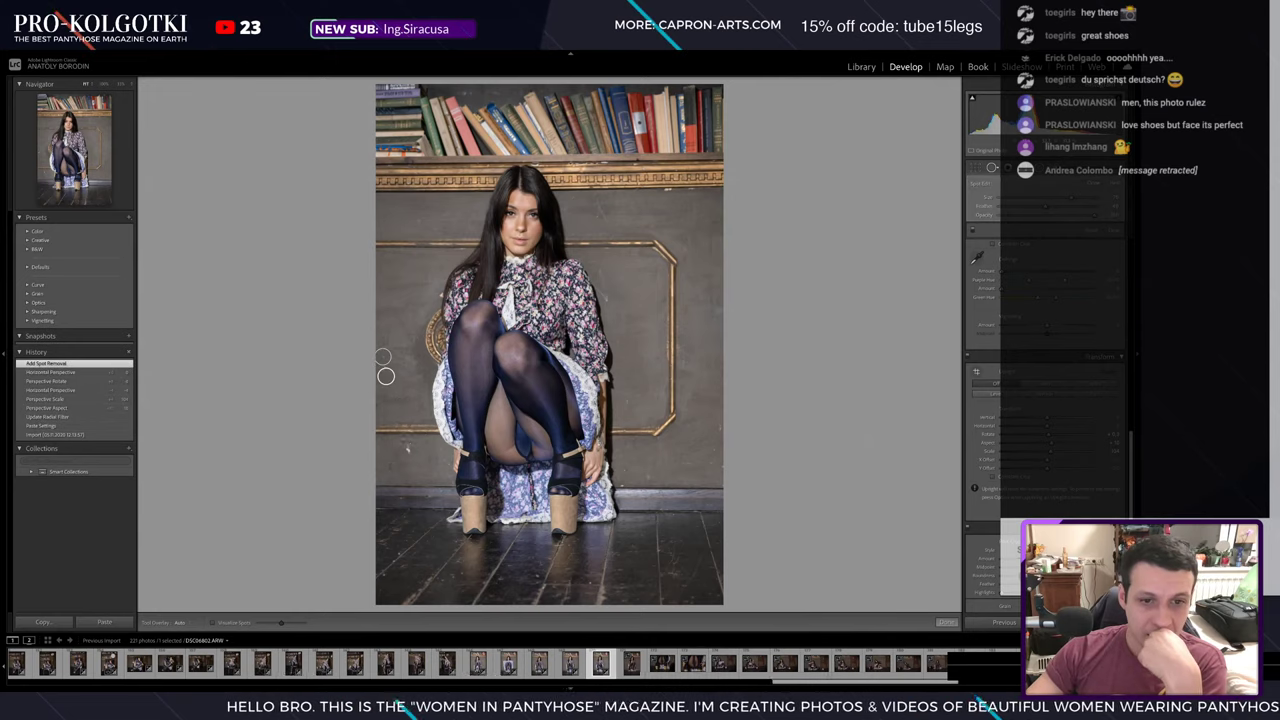
left_click(407, 449)
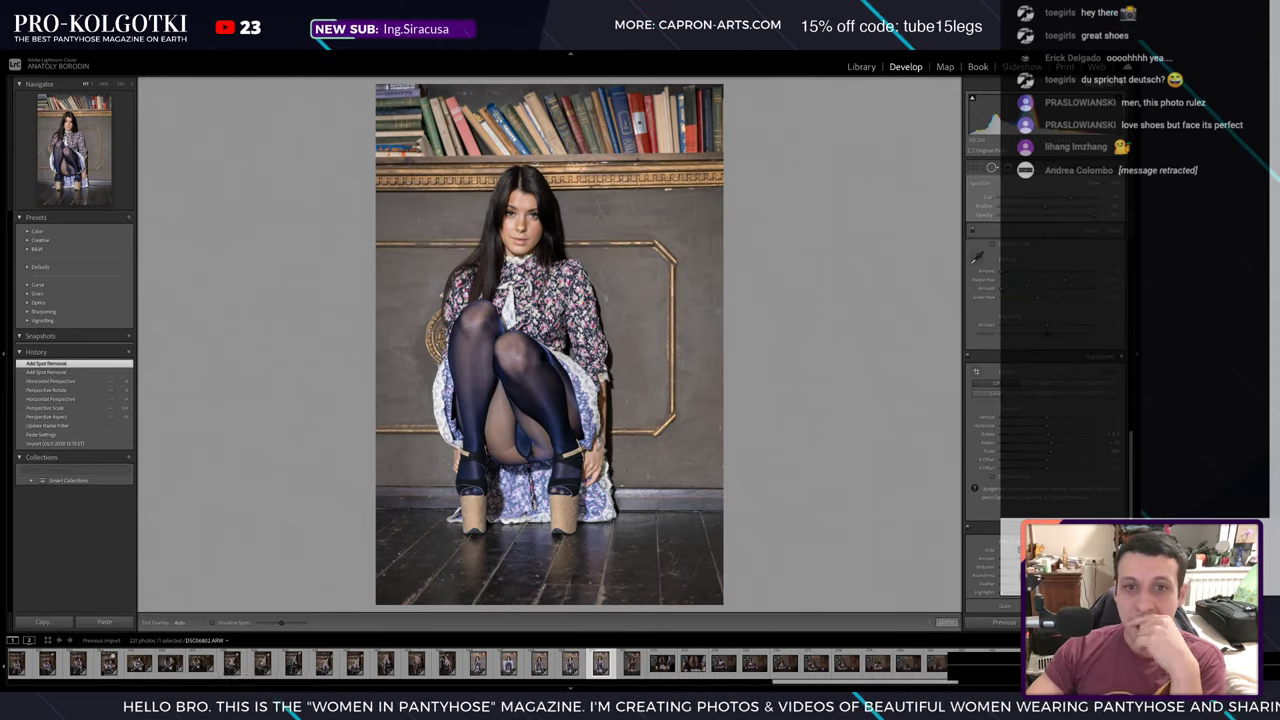
left_click(992, 163)
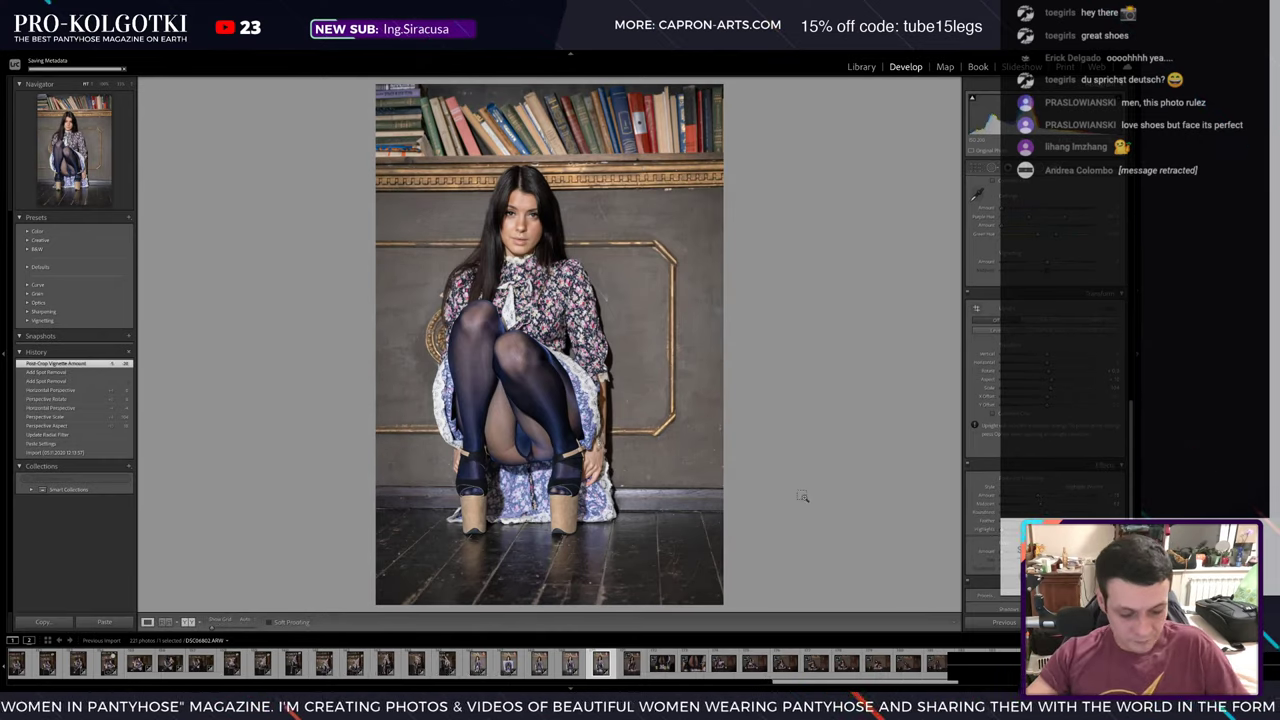
- Copy this photo's develop settings and paste them onto the next photo
key("ctrl+shift+c")
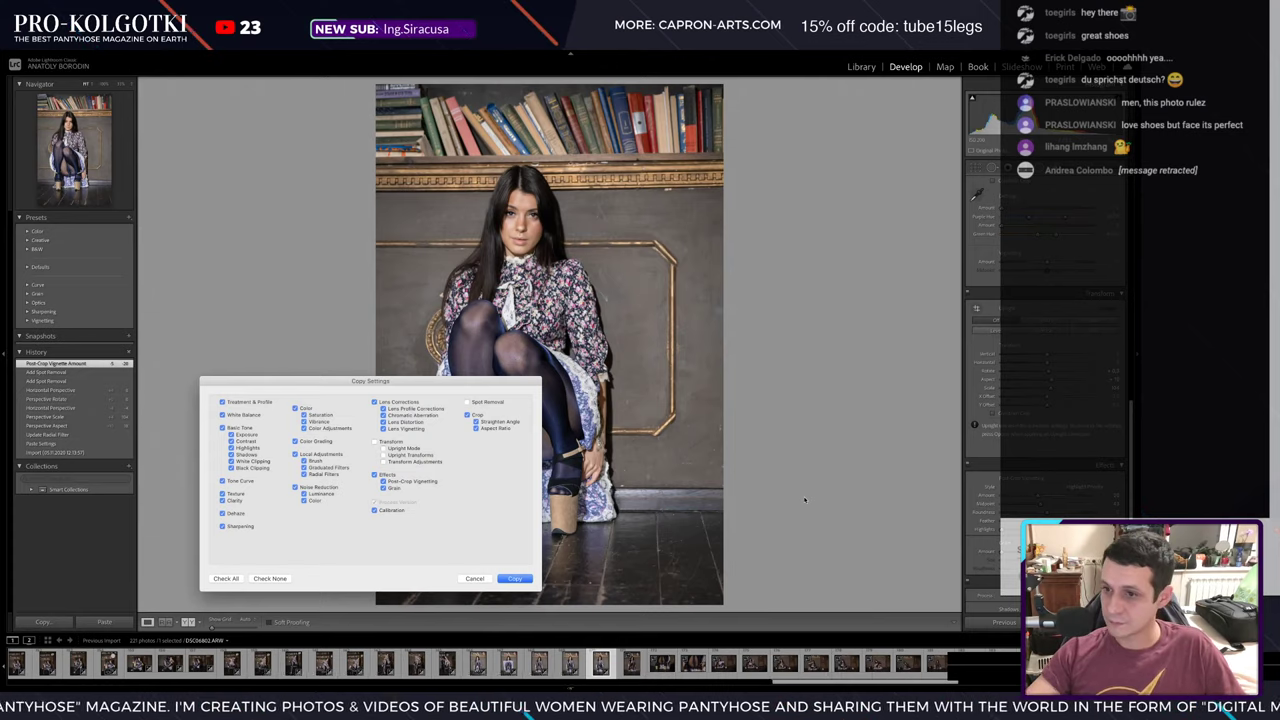
left_click(474, 579)
key("Right")
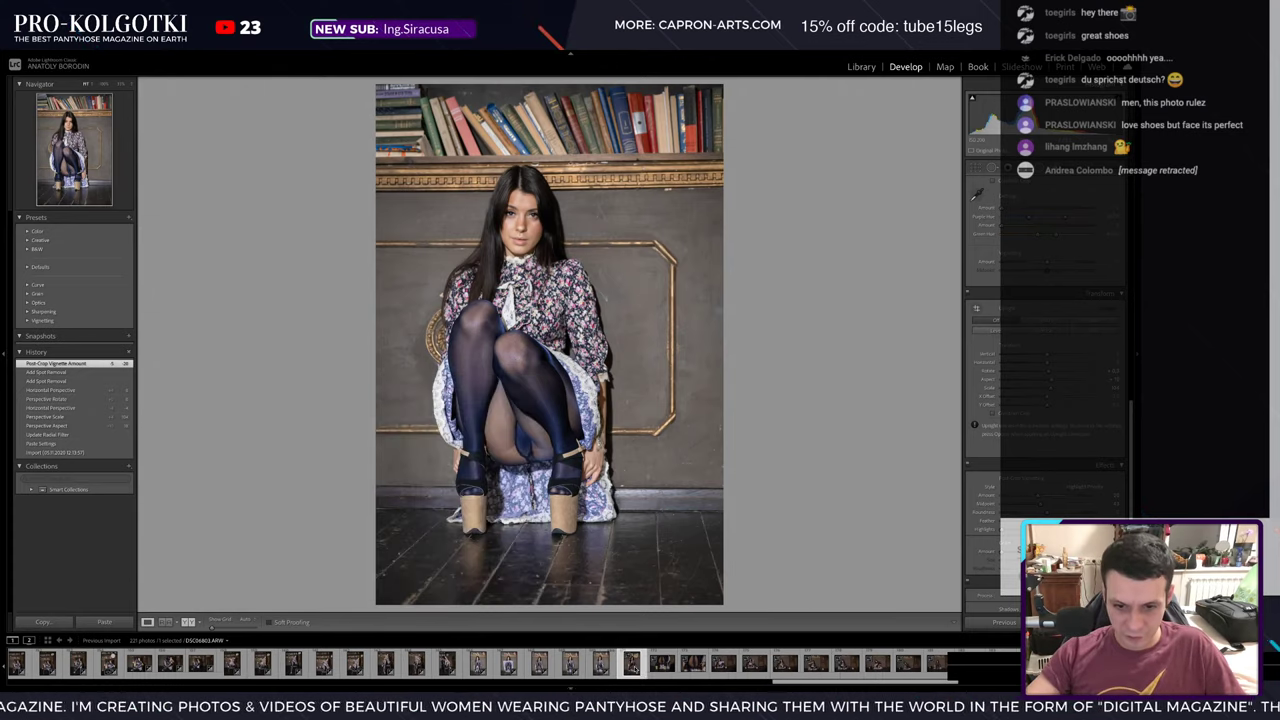
key("ctrl+shift+v")
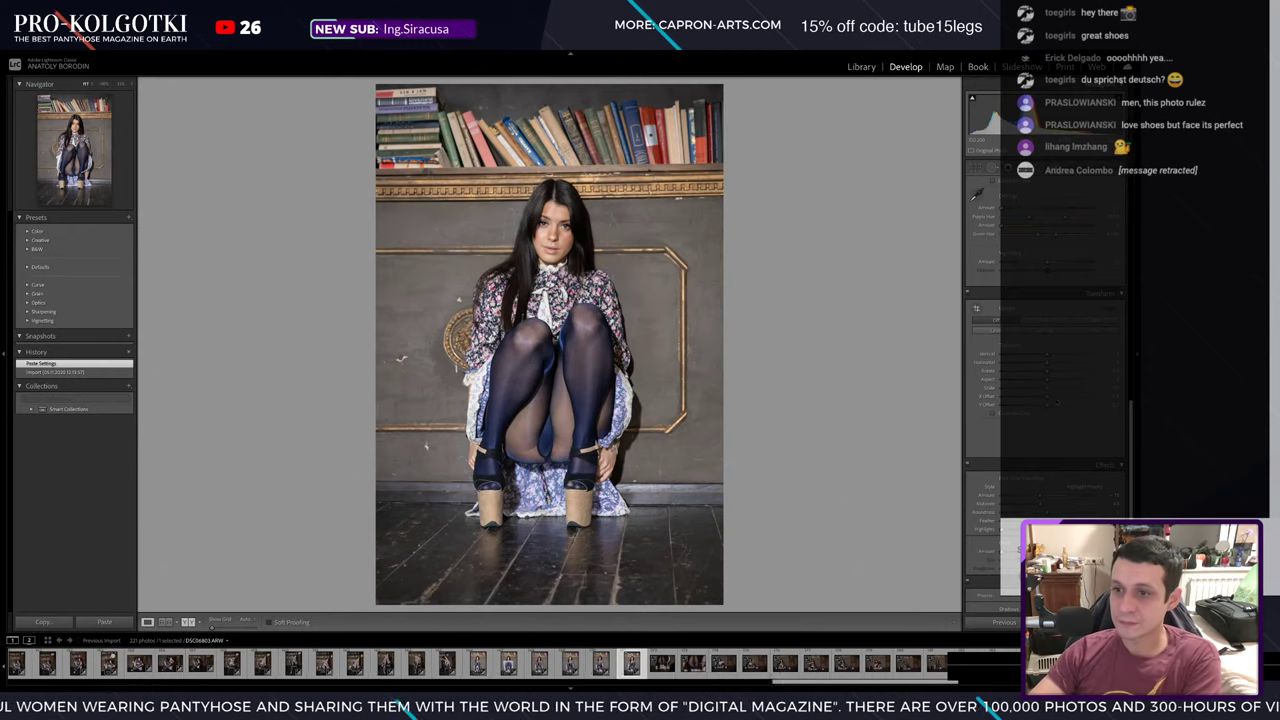
- Increase the Transform Aspect and Scale on the new photo and commit the change
left_click_drag(1046, 379, 1060, 379)
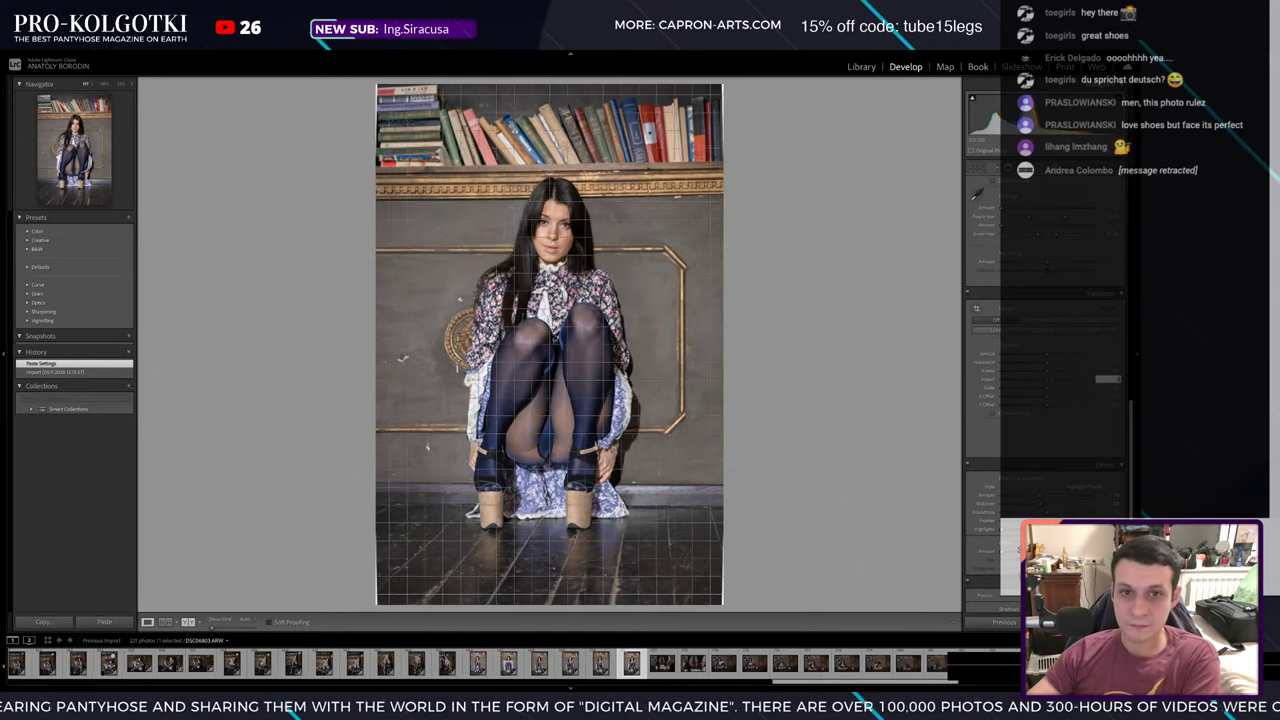
left_click_drag(1046, 387, 1060, 387)
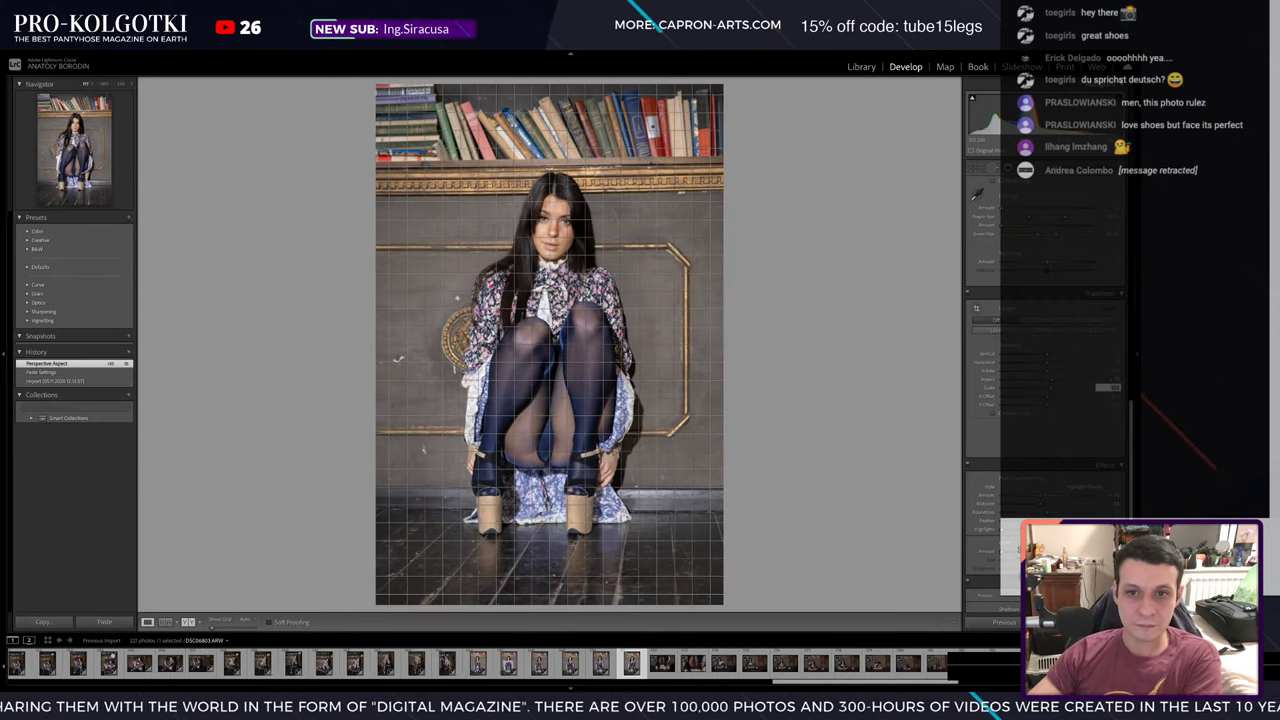
key("Return")
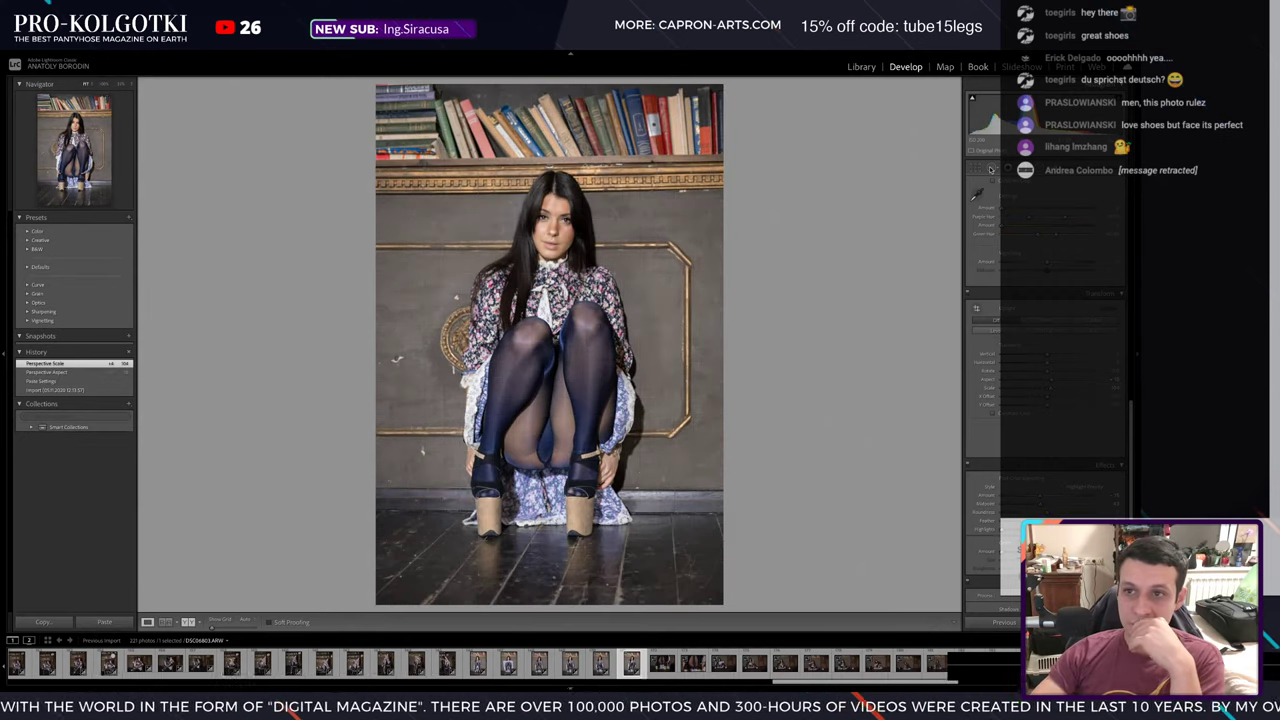
- Heal five small spots on the left wall, near the gold frame and by the model's foot
left_click(990, 170)
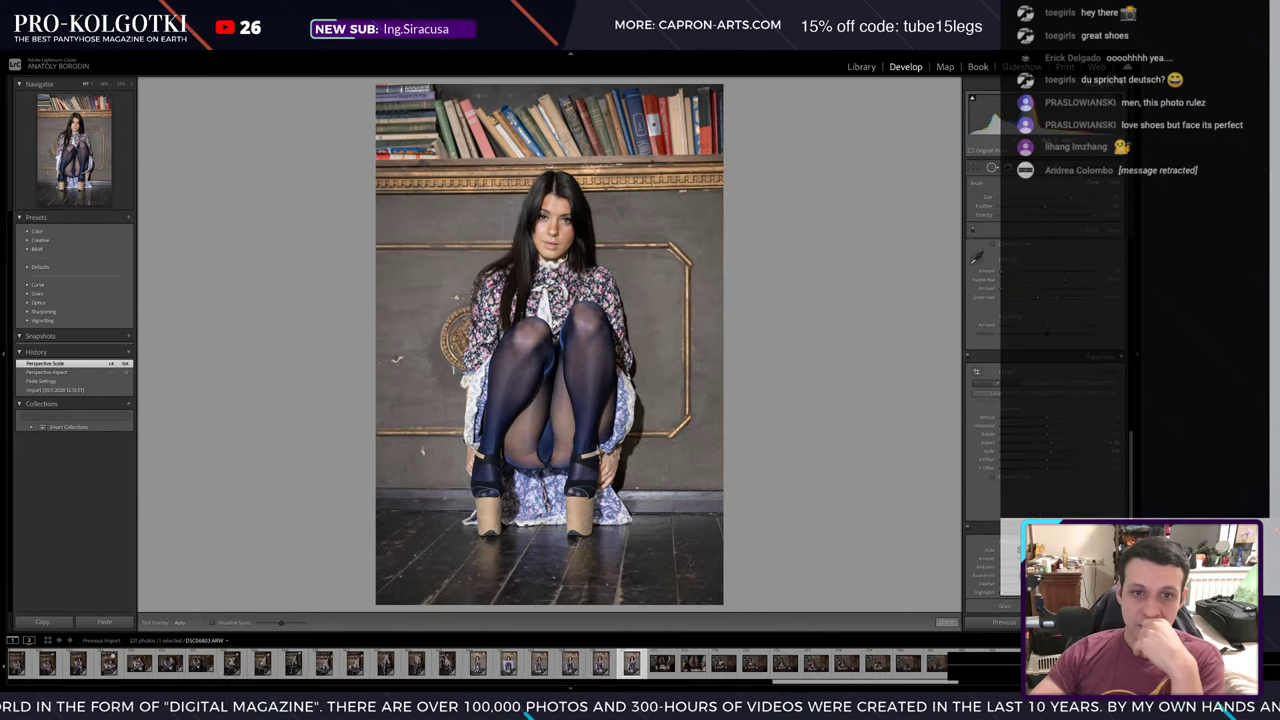
left_click(396, 358)
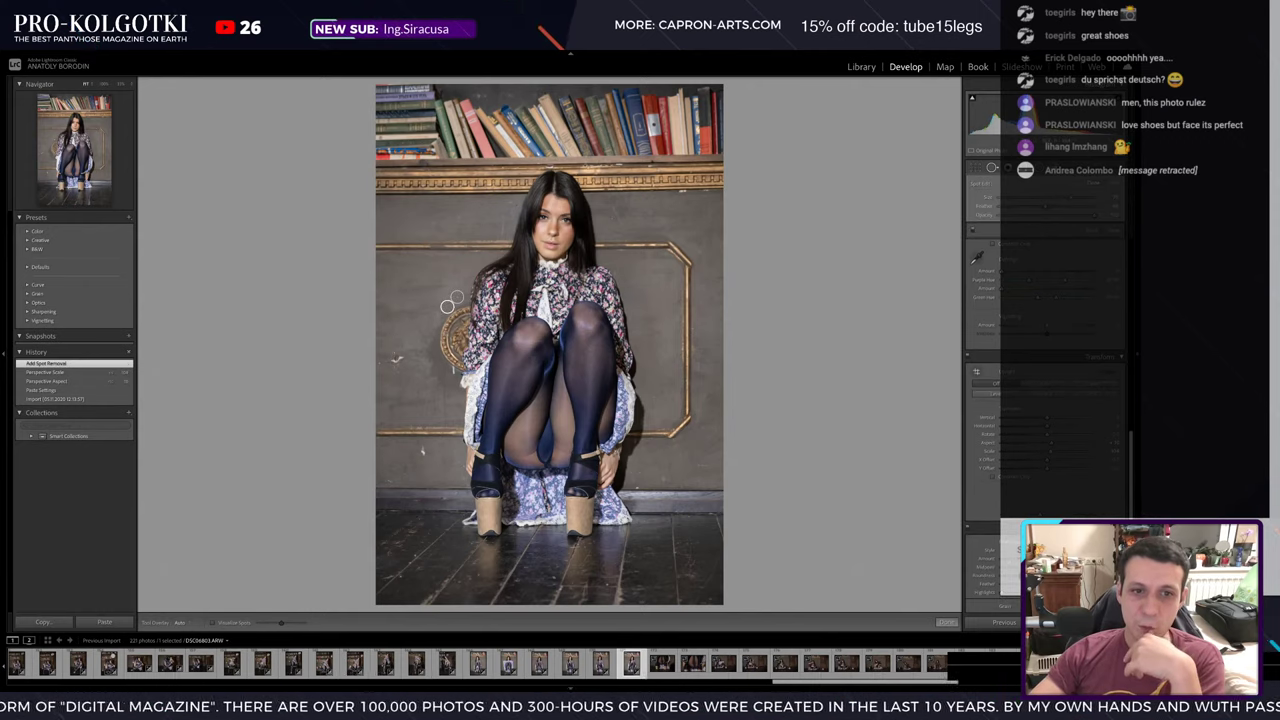
left_click(397, 358)
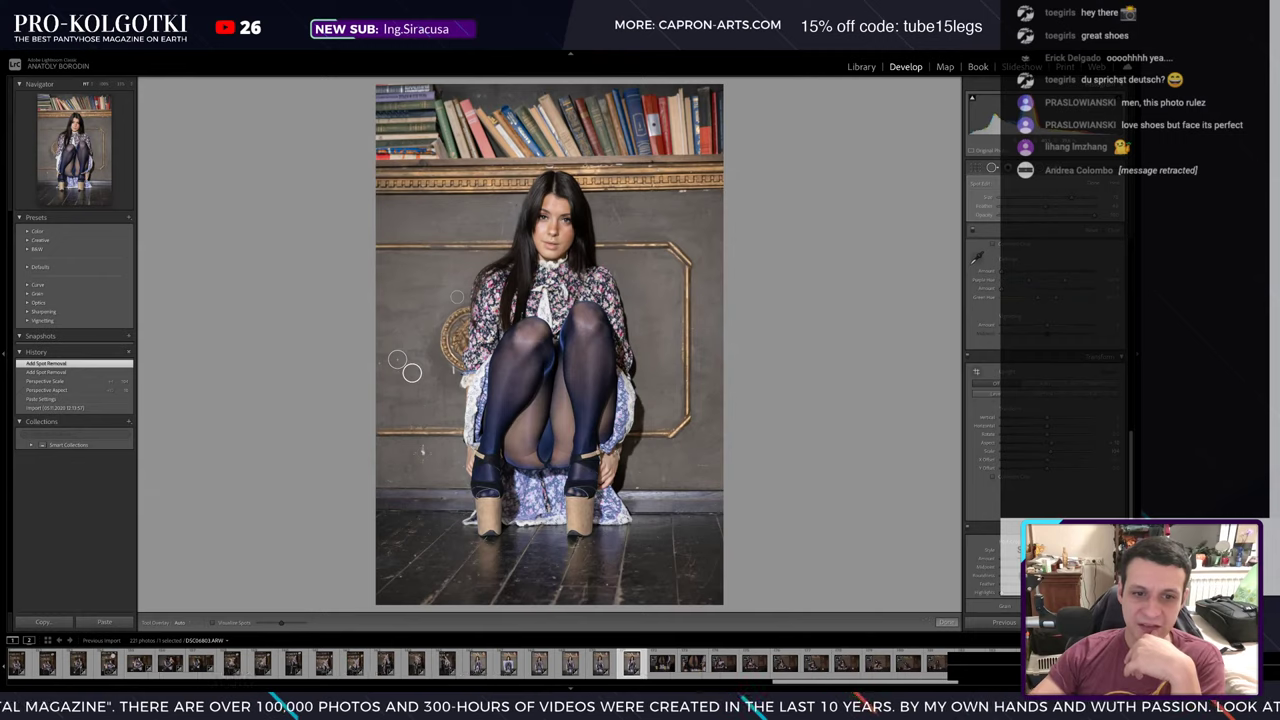
left_click(421, 451)
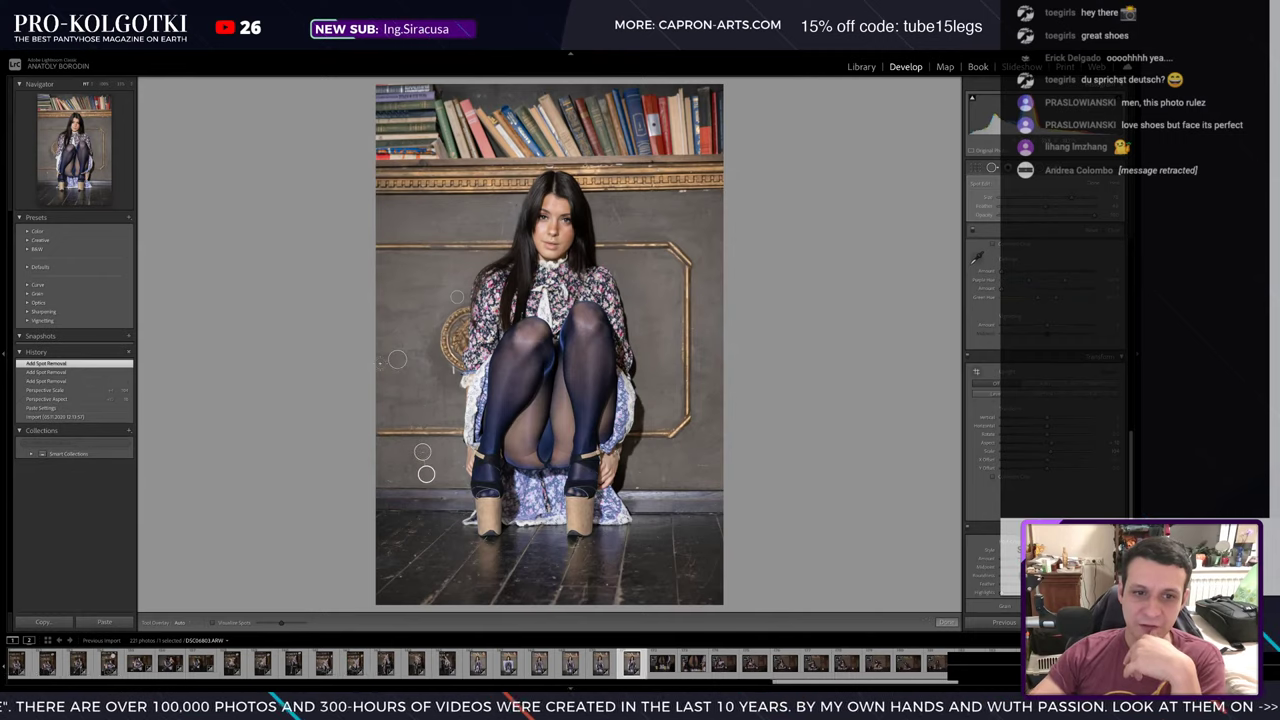
left_click(406, 388)
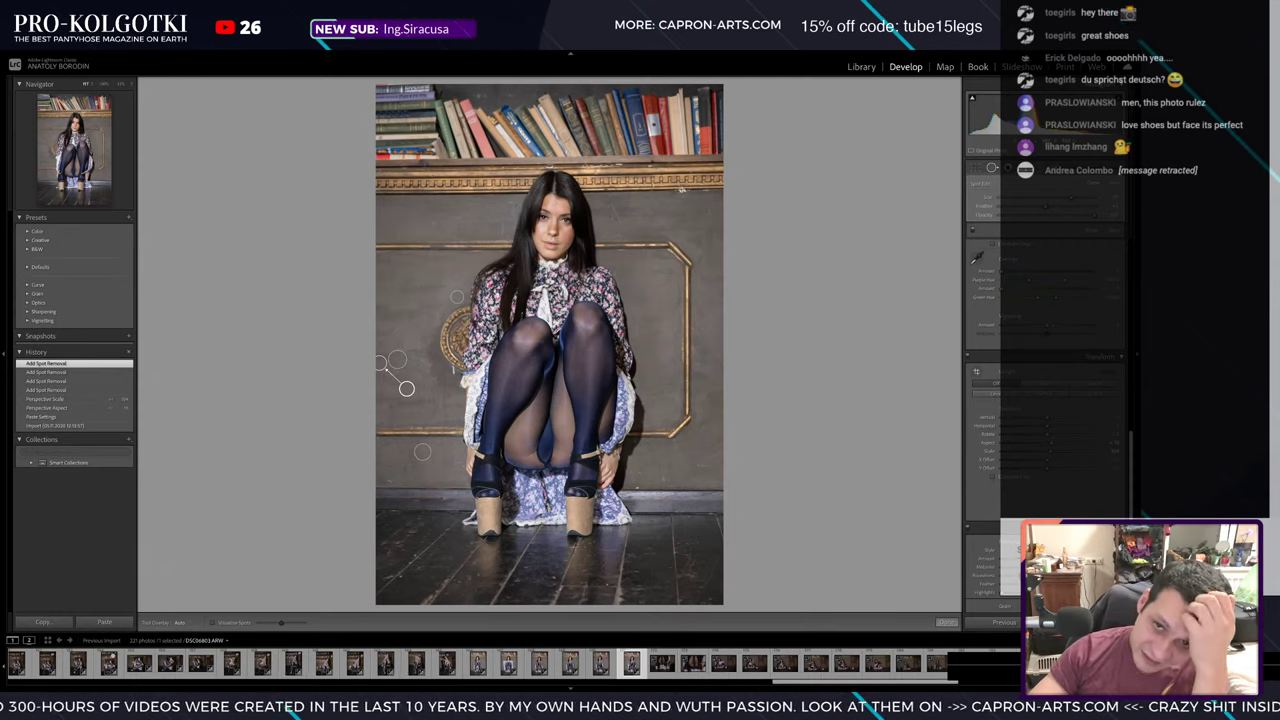
left_click(408, 385)
- Paste the copied settings onto the platform-shoe close-up and delete the pasted brush adjustment
key("Right")
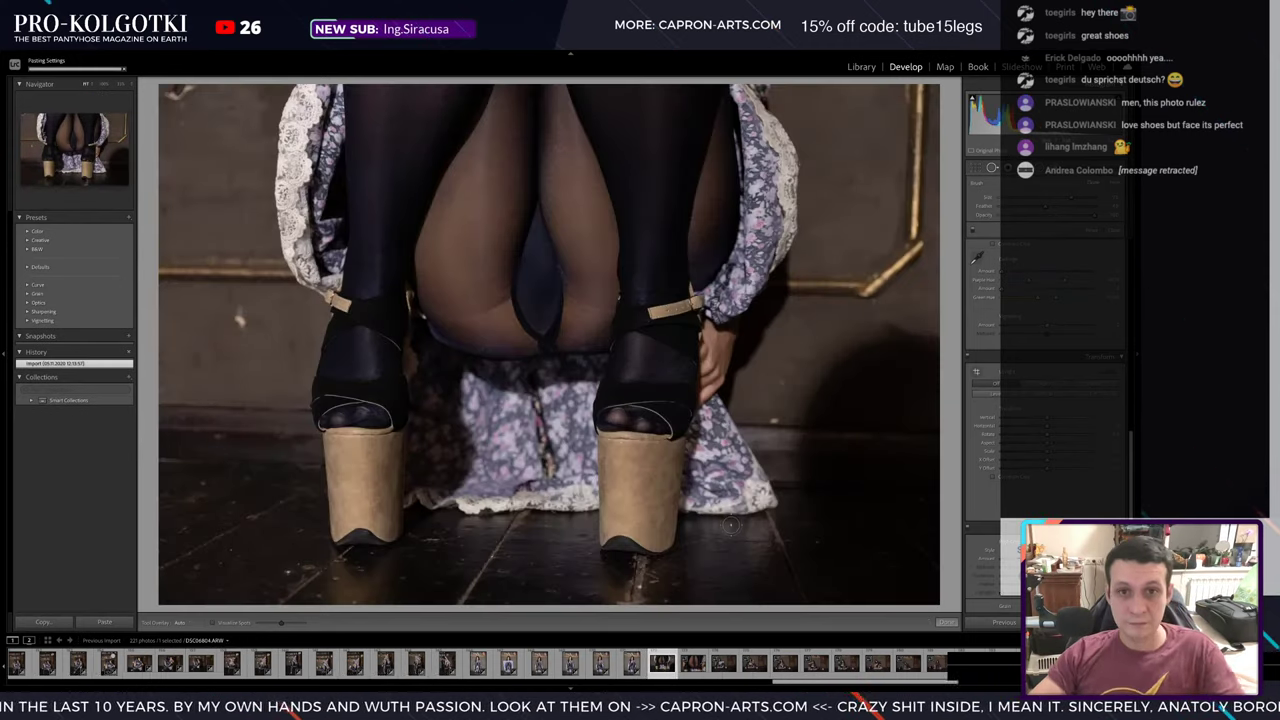
key("ctrl+shift+v")
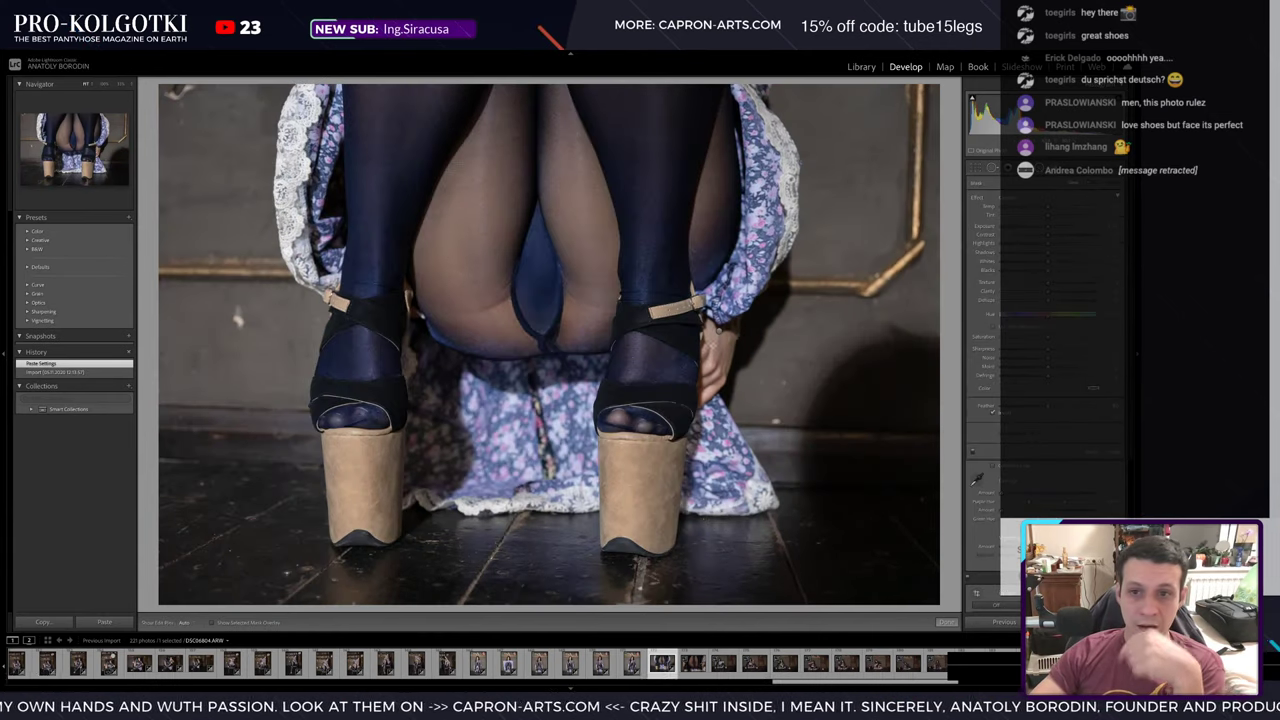
key("Delete")
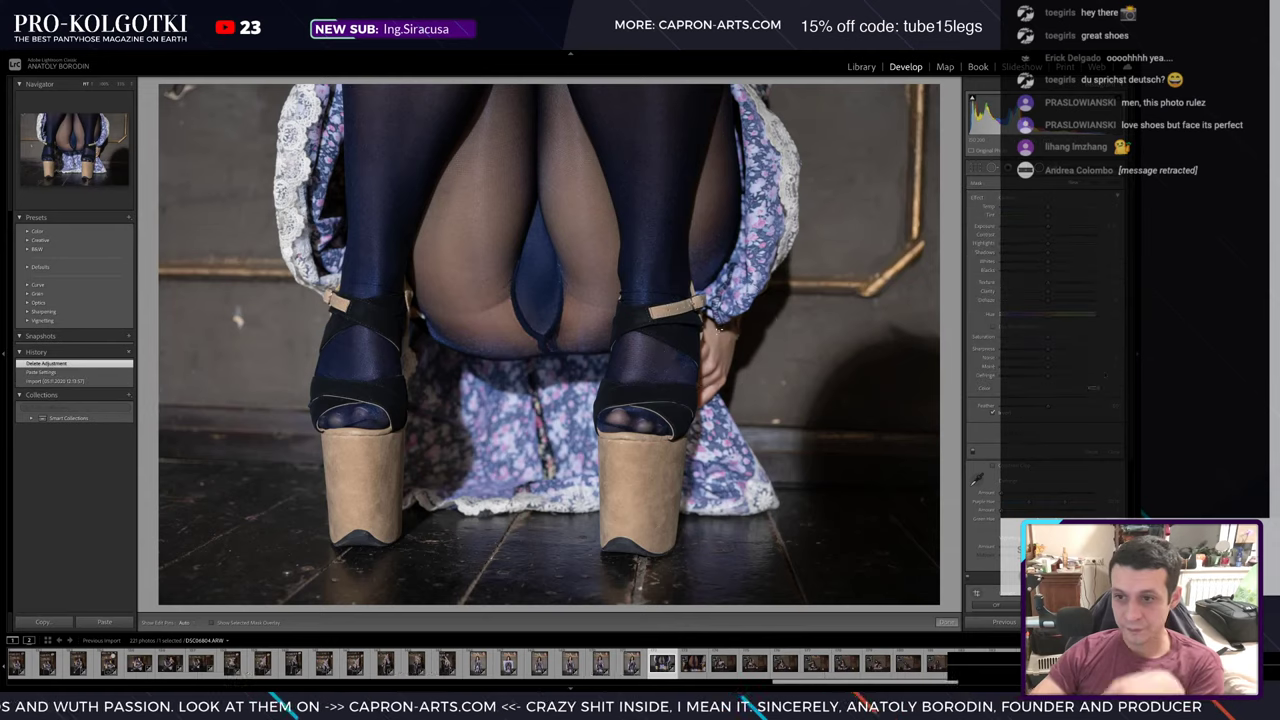
key("k")
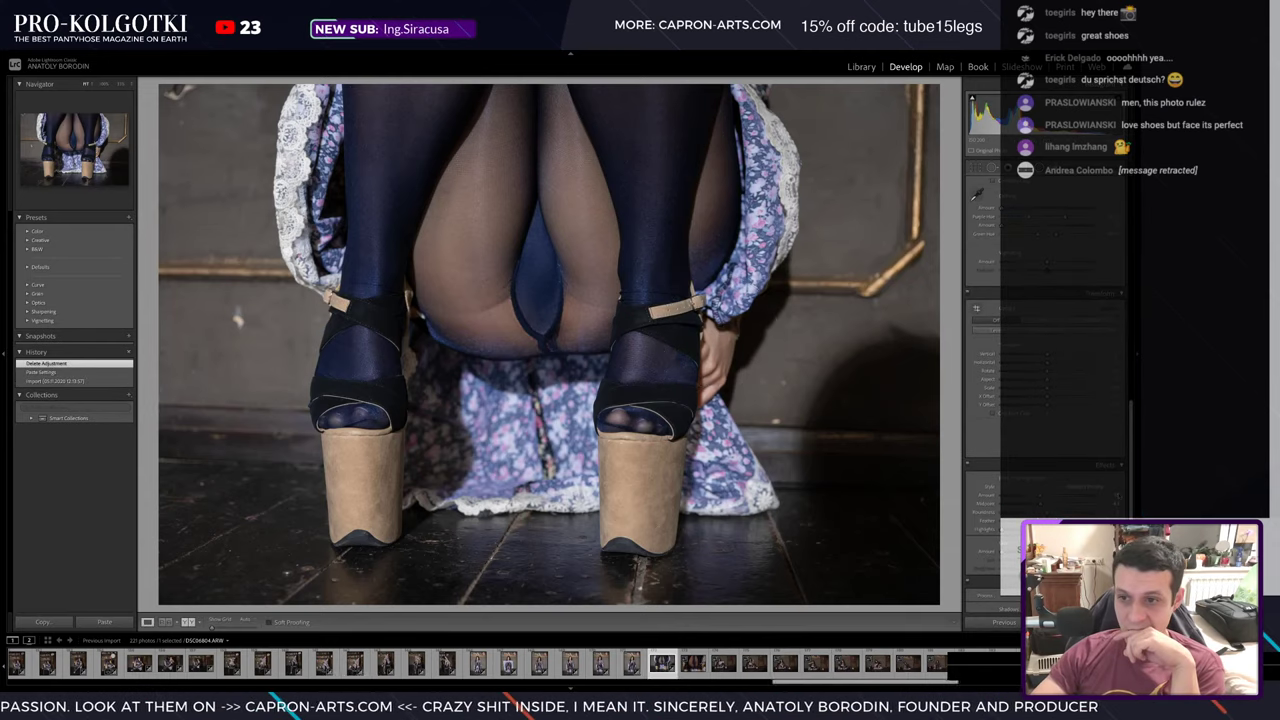
- Compare the post-crop vignette on and off, then set its roundness and amount
left_click(969, 466)
left_click(969, 466)
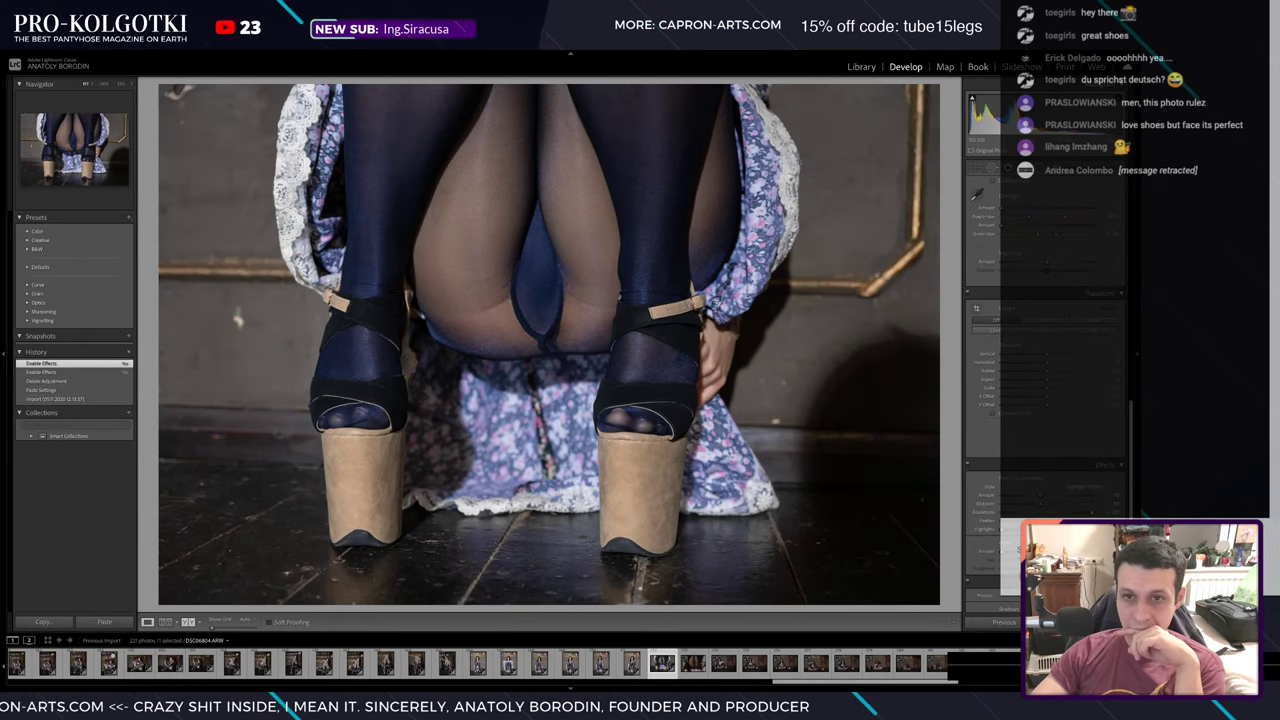
left_click_drag(1060, 512, 1000, 512)
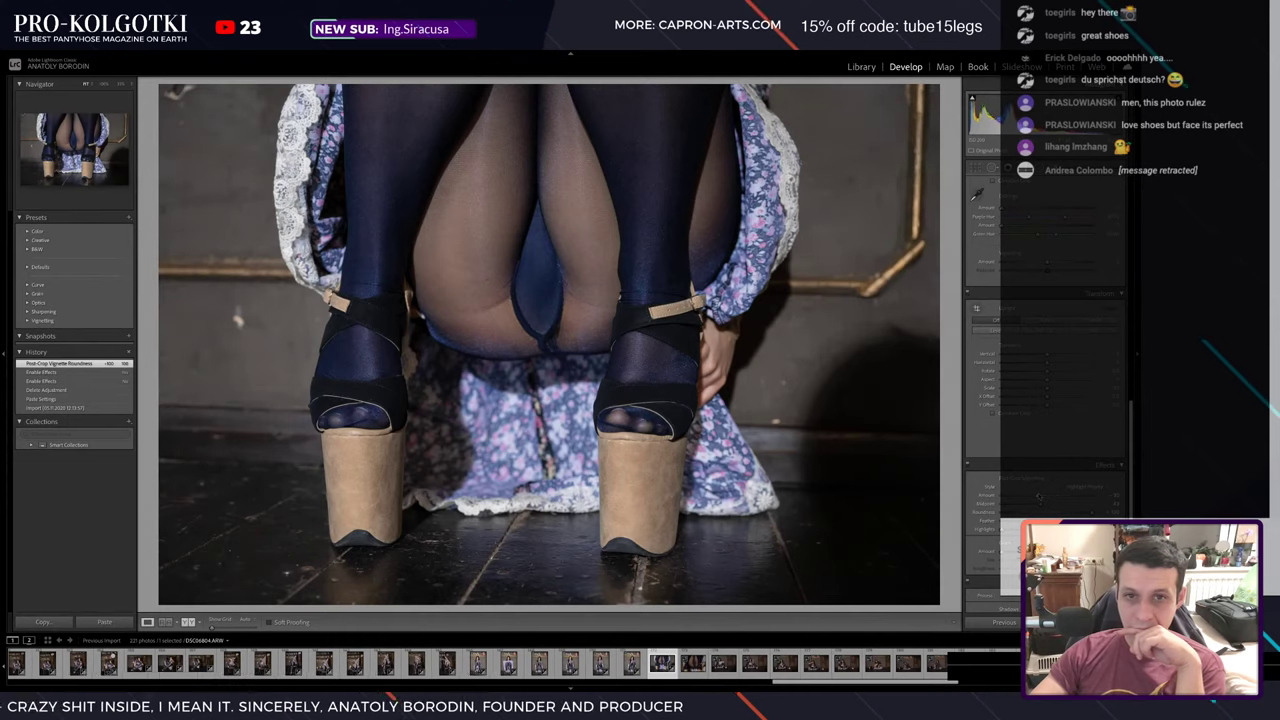
left_click(1037, 497)
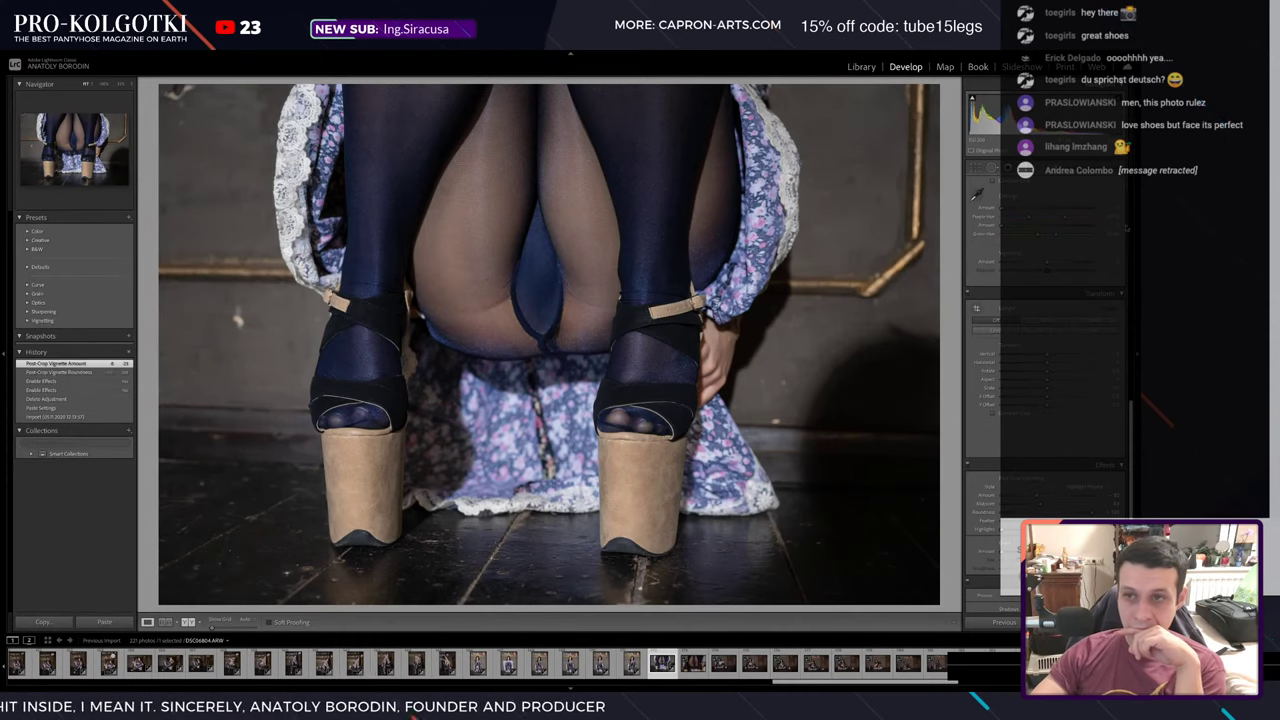
left_click(993, 168)
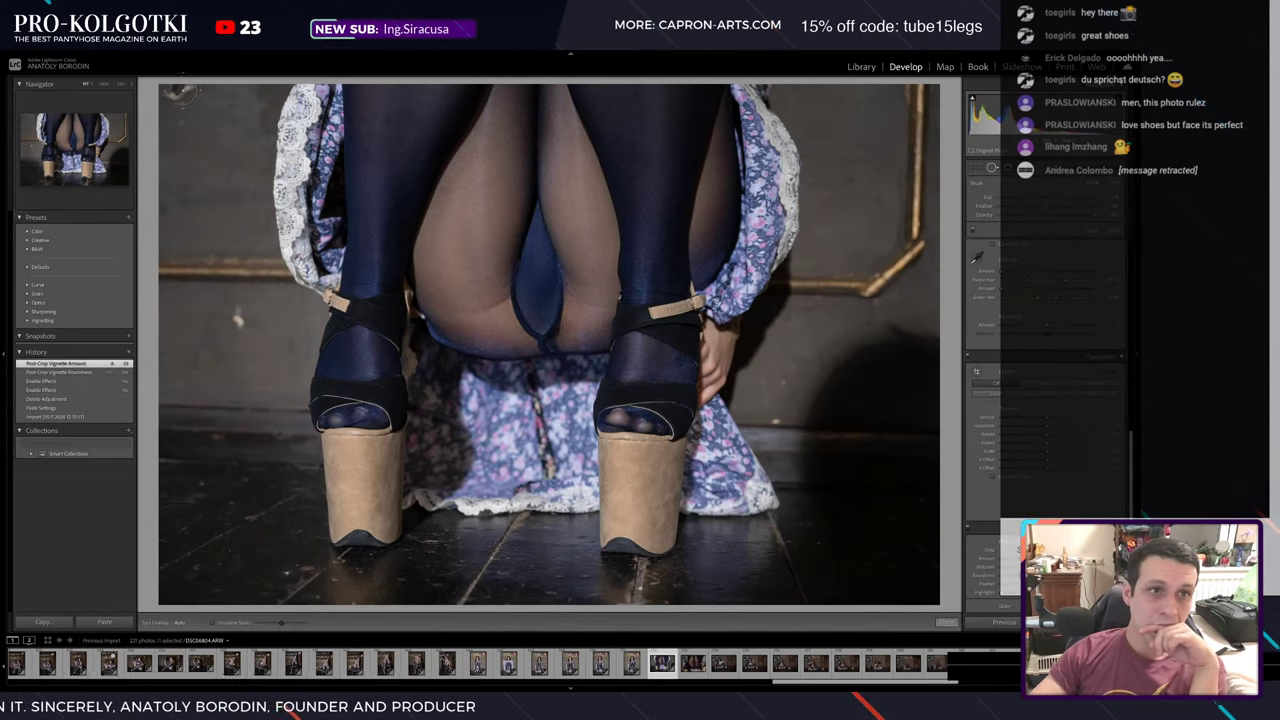
- Heal two left-side wall blemishes, moving one healing source onto cleaner wall
left_click(178, 91)
mouse_move(178, 127)
left_mouse_down()
mouse_move(206, 125)
mouse_move(183, 126)
left_mouse_up()
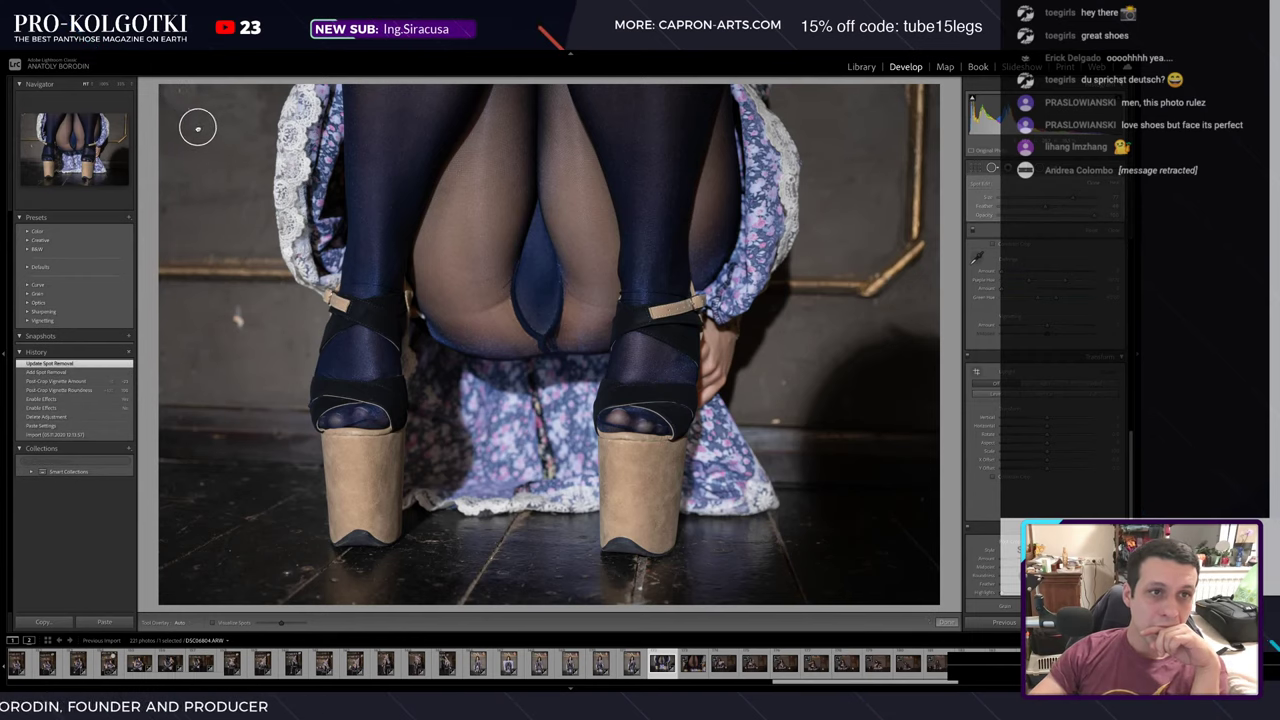
left_click(238, 320)
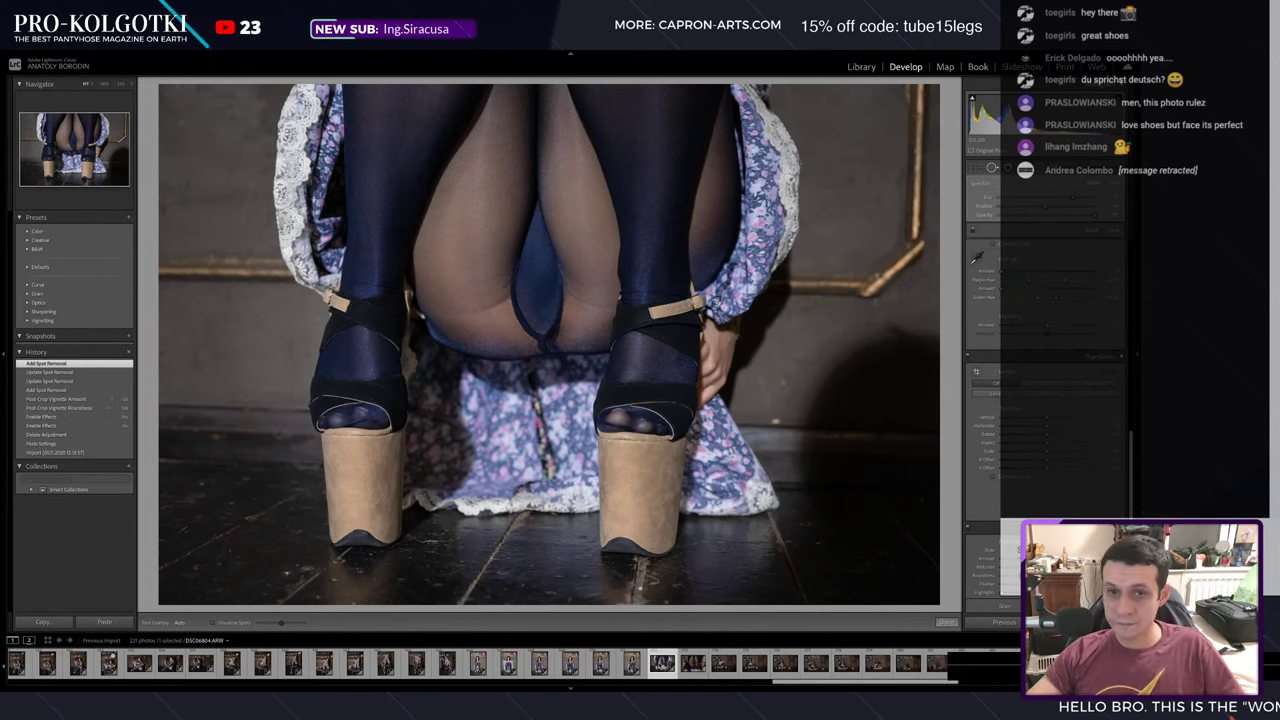
- Copy this photo's develop settings and paste them onto the next photo
key("ctrl+shift+c")
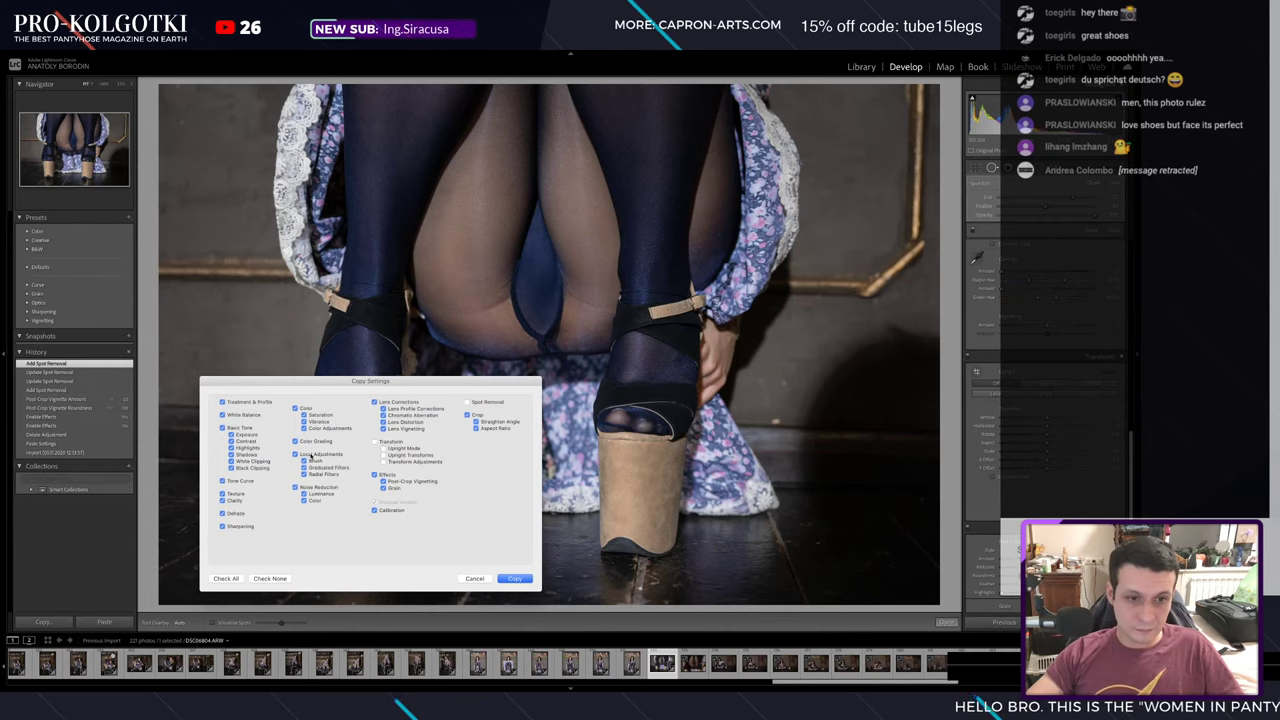
left_click(514, 578)
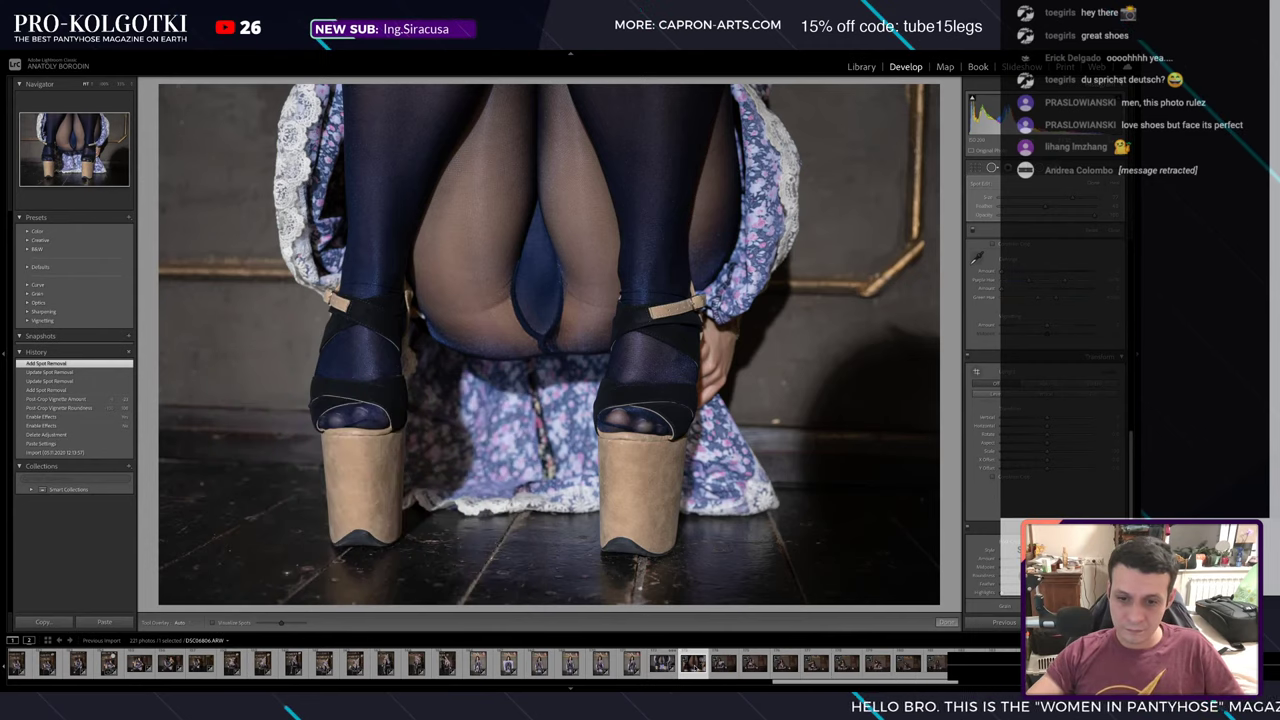
key("ctrl+shift+v")
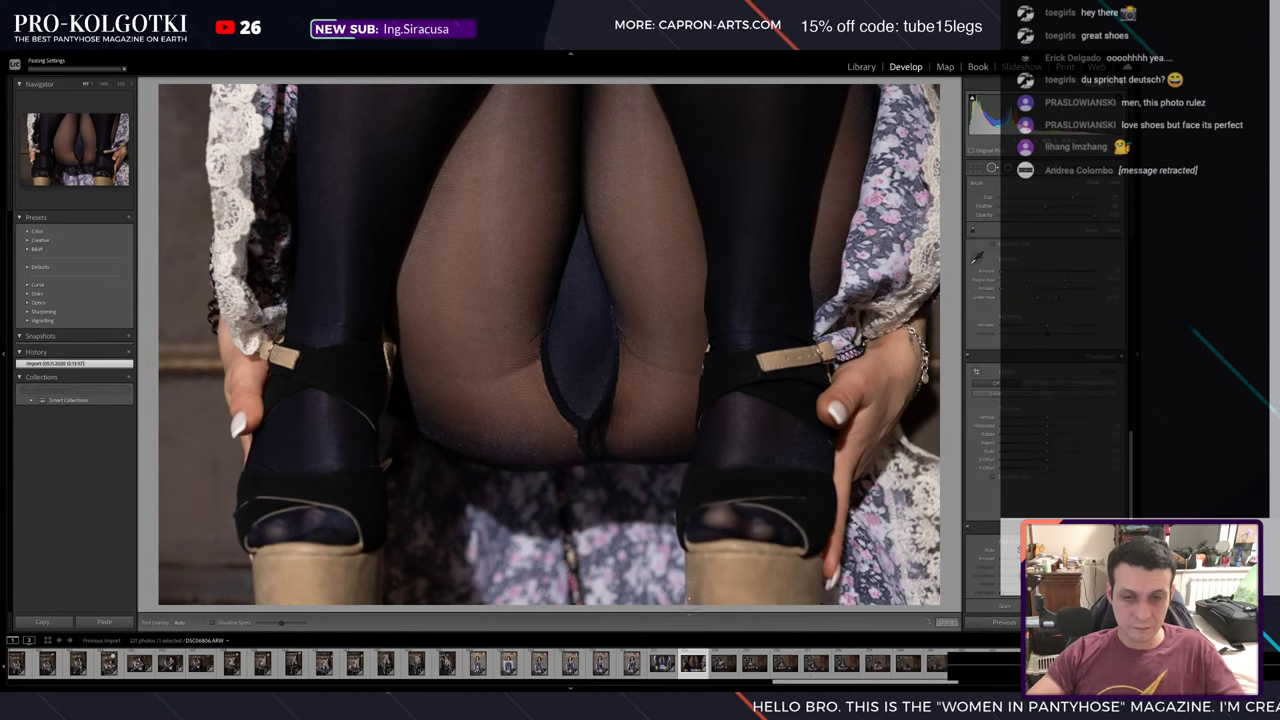
left_click(722, 663)
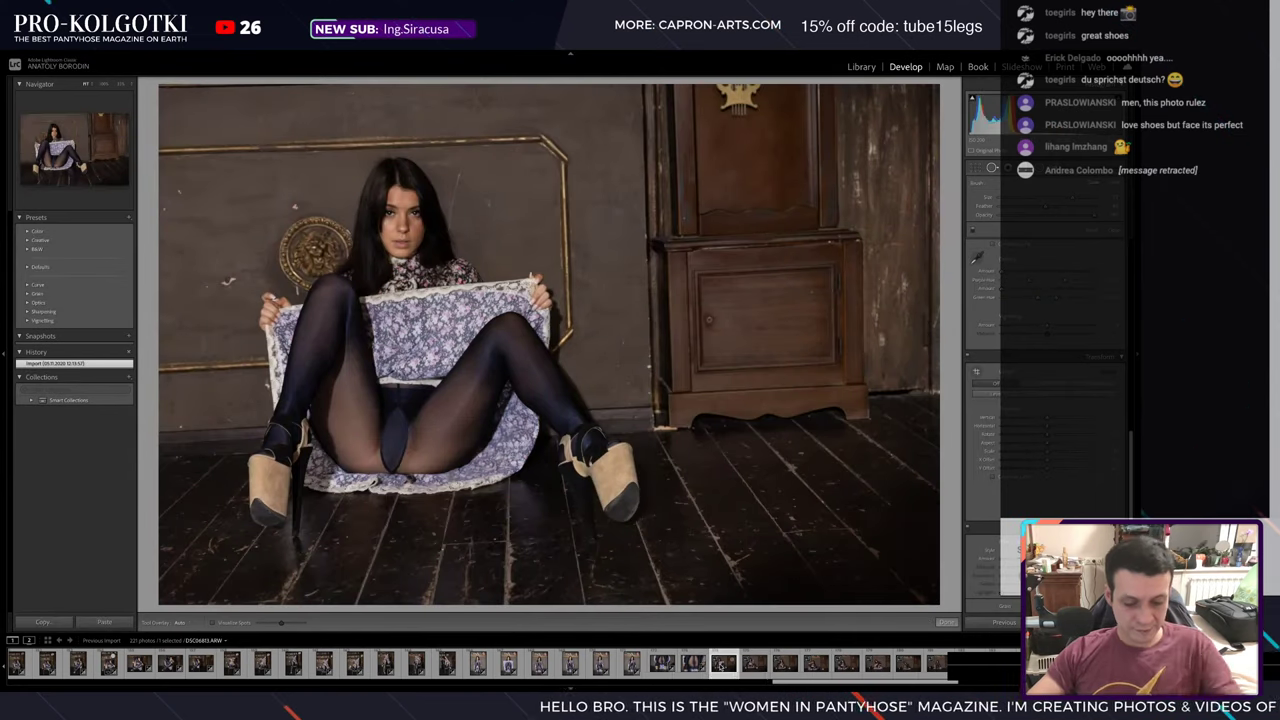
- Paste the copied settings onto the seated photo and set its lens distortion correction
key("ctrl+shift+v")
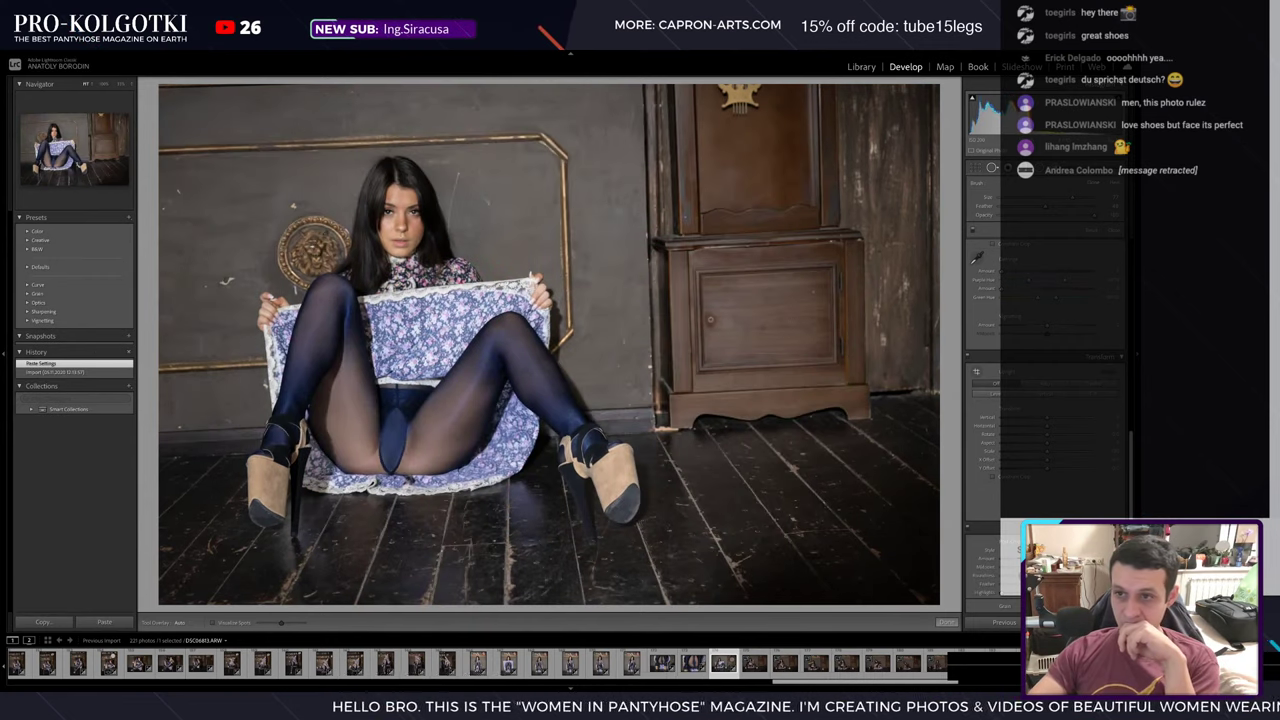
scroll(1045, 350, "up", 3)
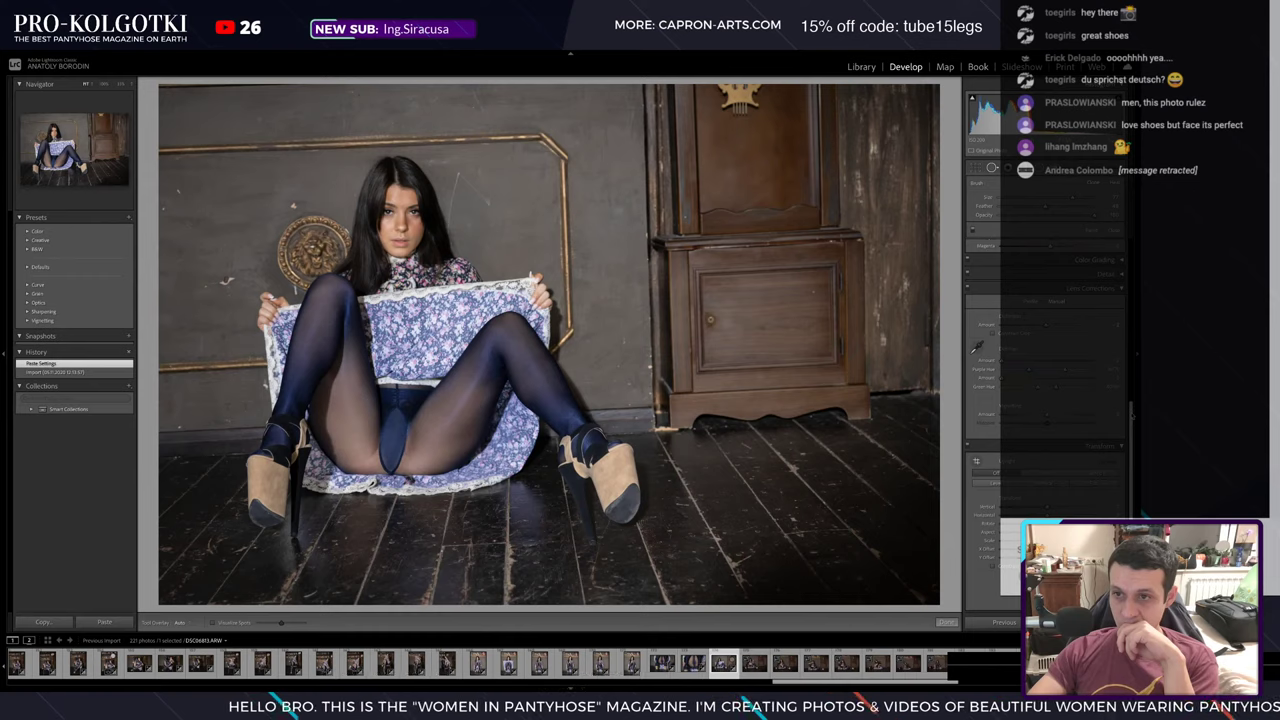
left_click(1107, 321)
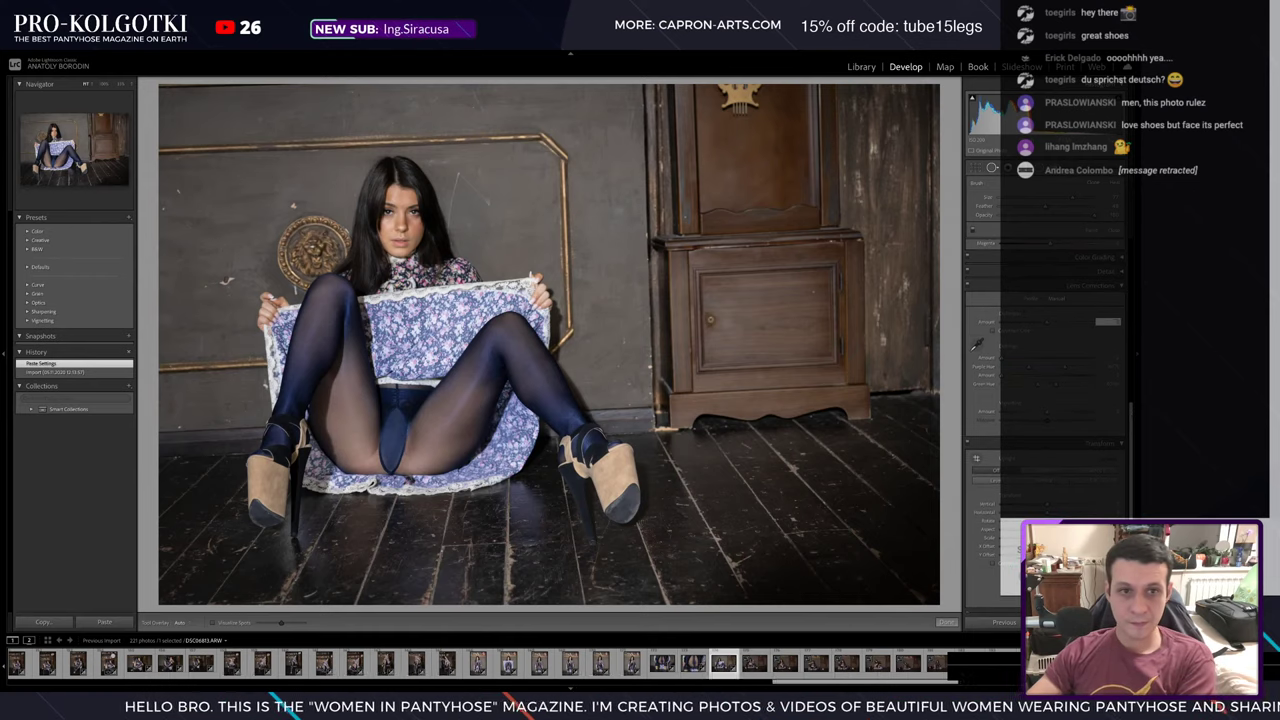
left_click(1107, 321)
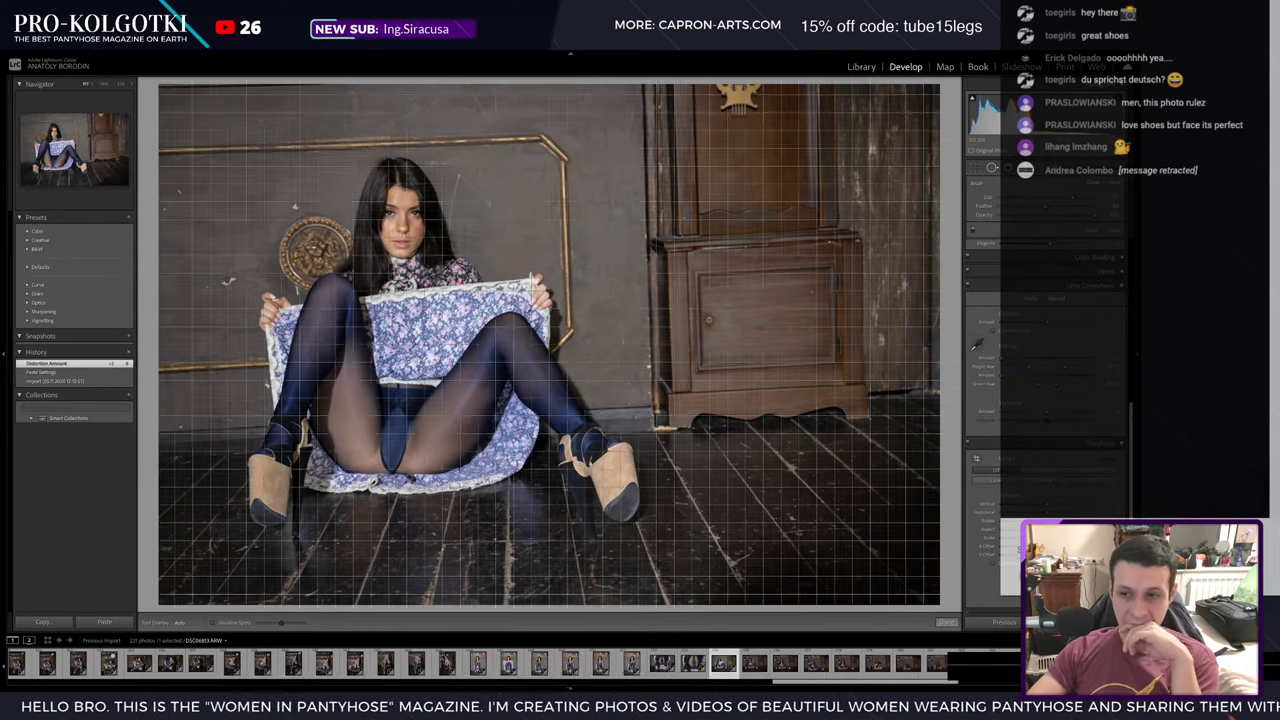
- Adjust perspective Aspect and Scale in small steps, and shift the Y Offset into place
left_click_drag(1060, 528, 1085, 528)
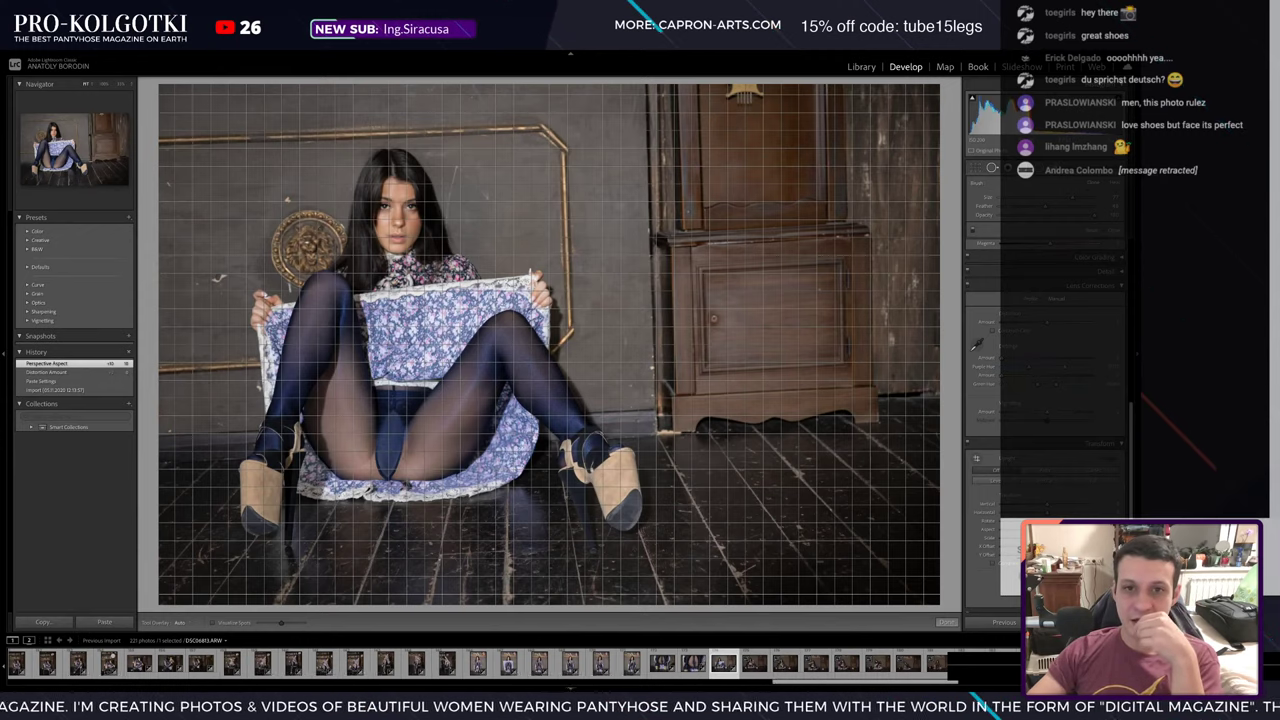
key("Up")
key("Up")
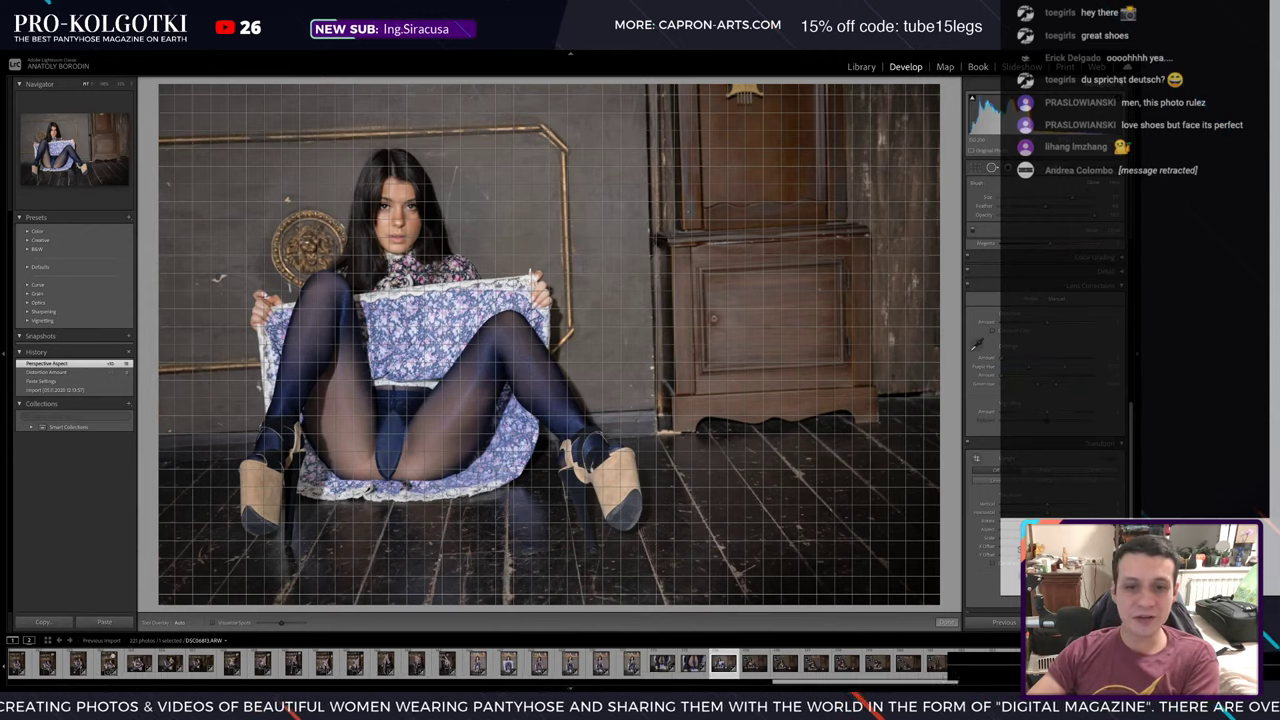
key("Up")
key("Up")
key("Up")
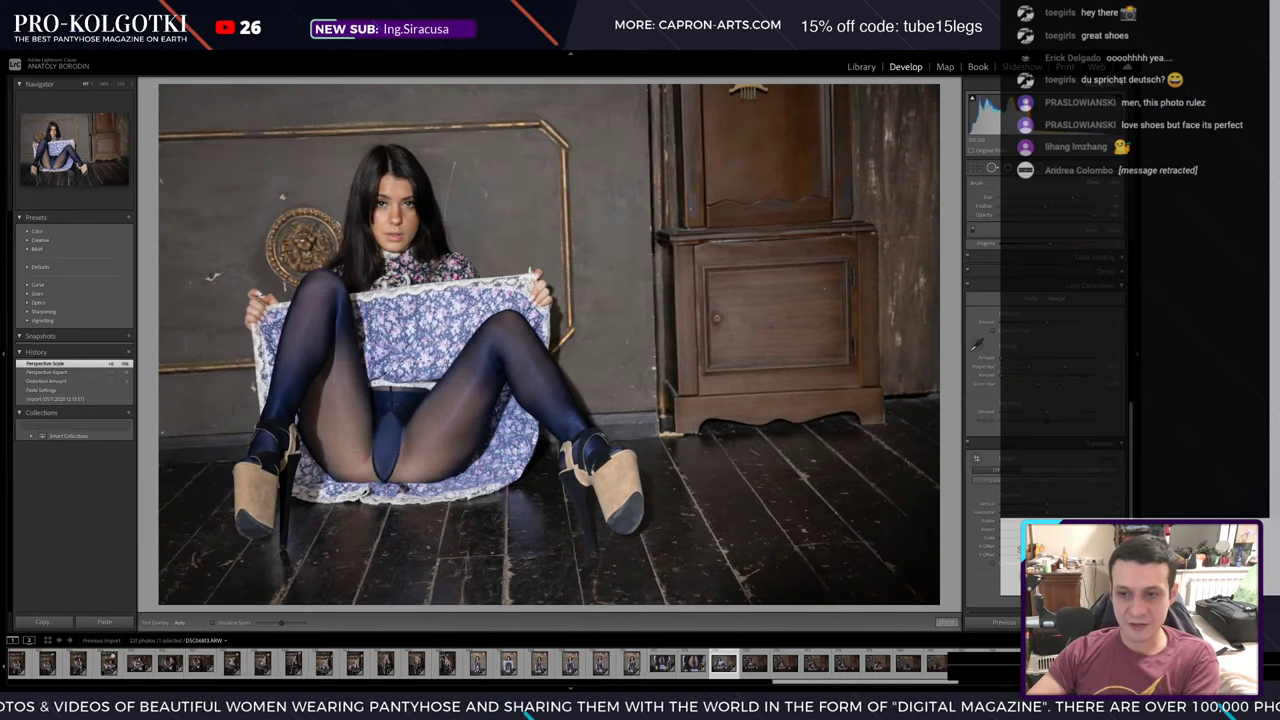
key("Up")
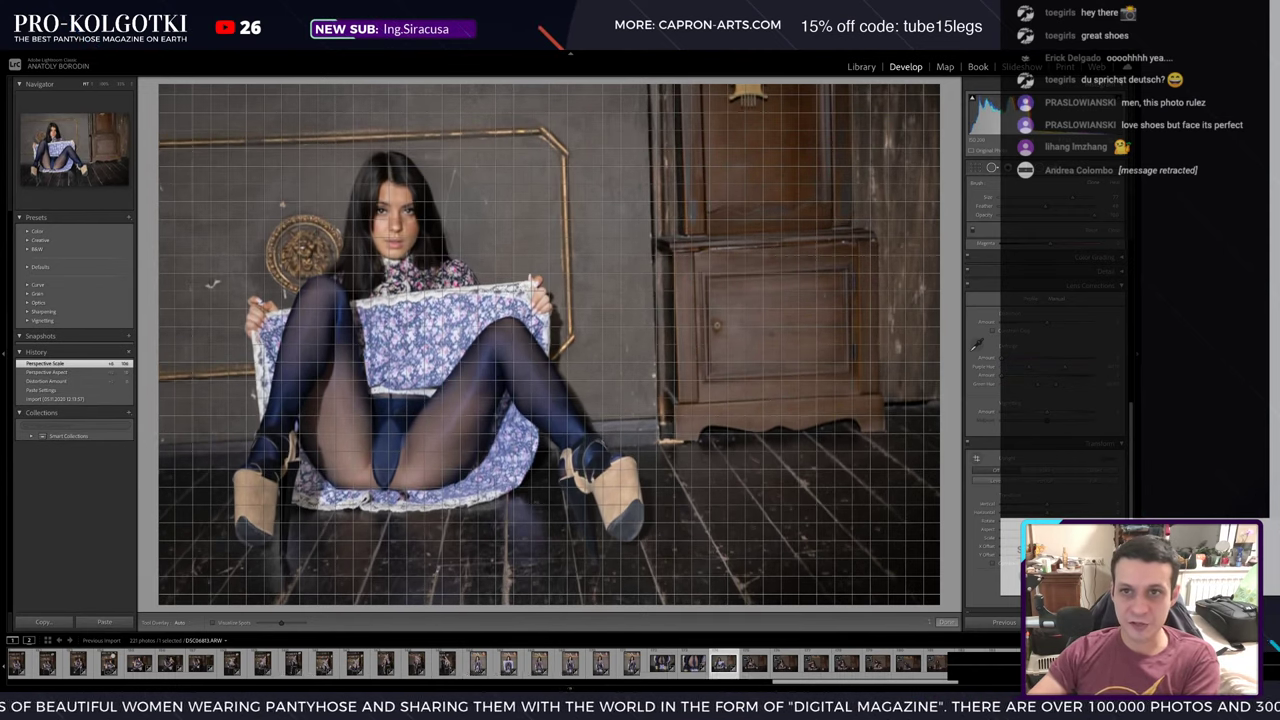
key("Up")
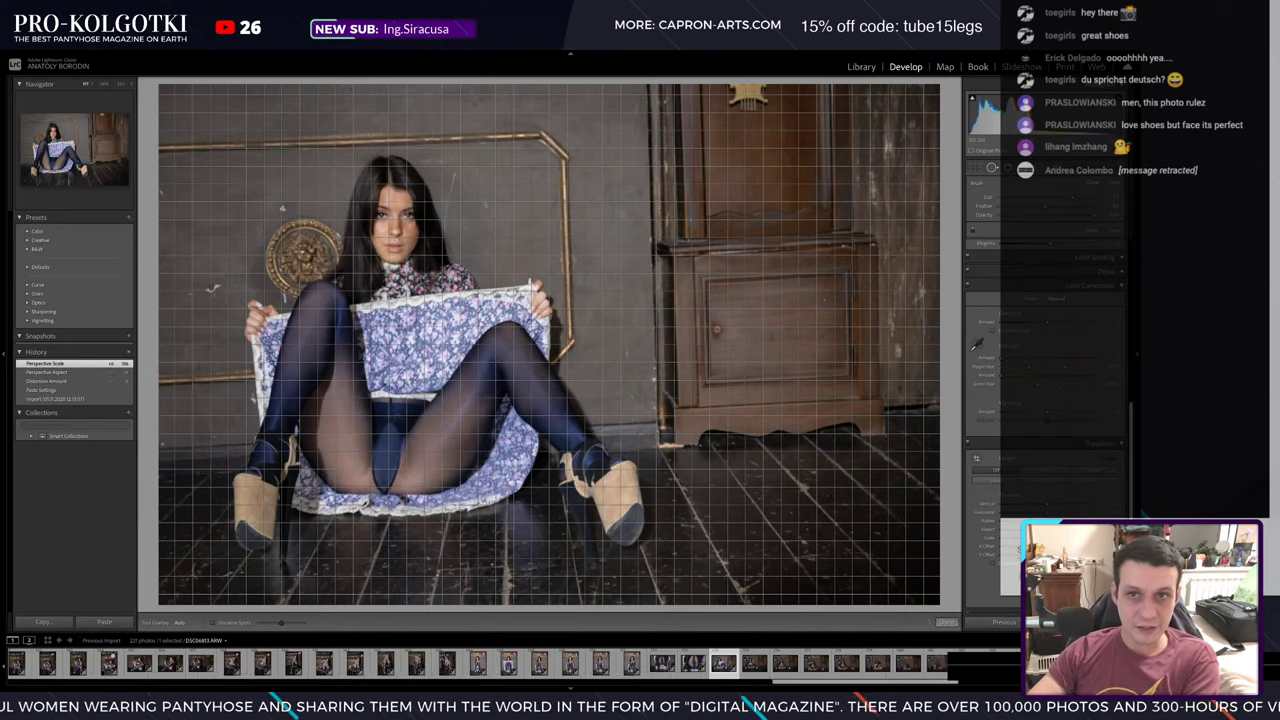
key("Up")
key("Up")
key("Up")
key("Up")
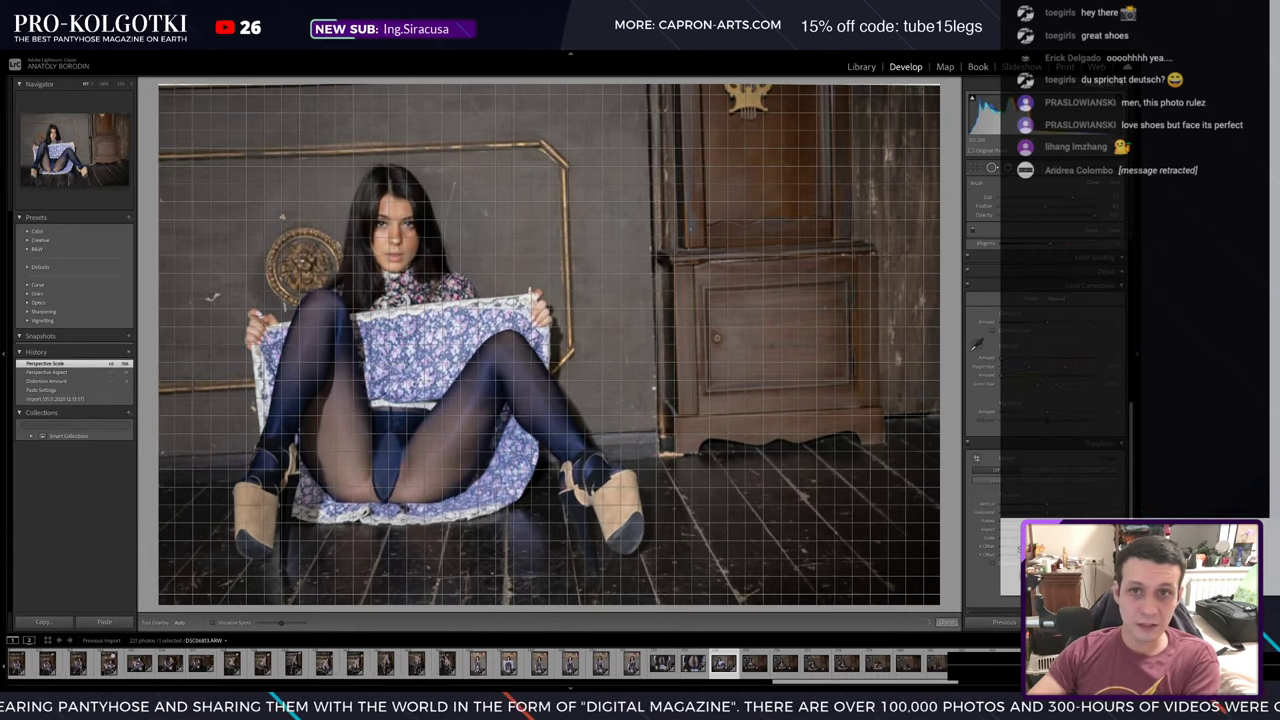
key("Up")
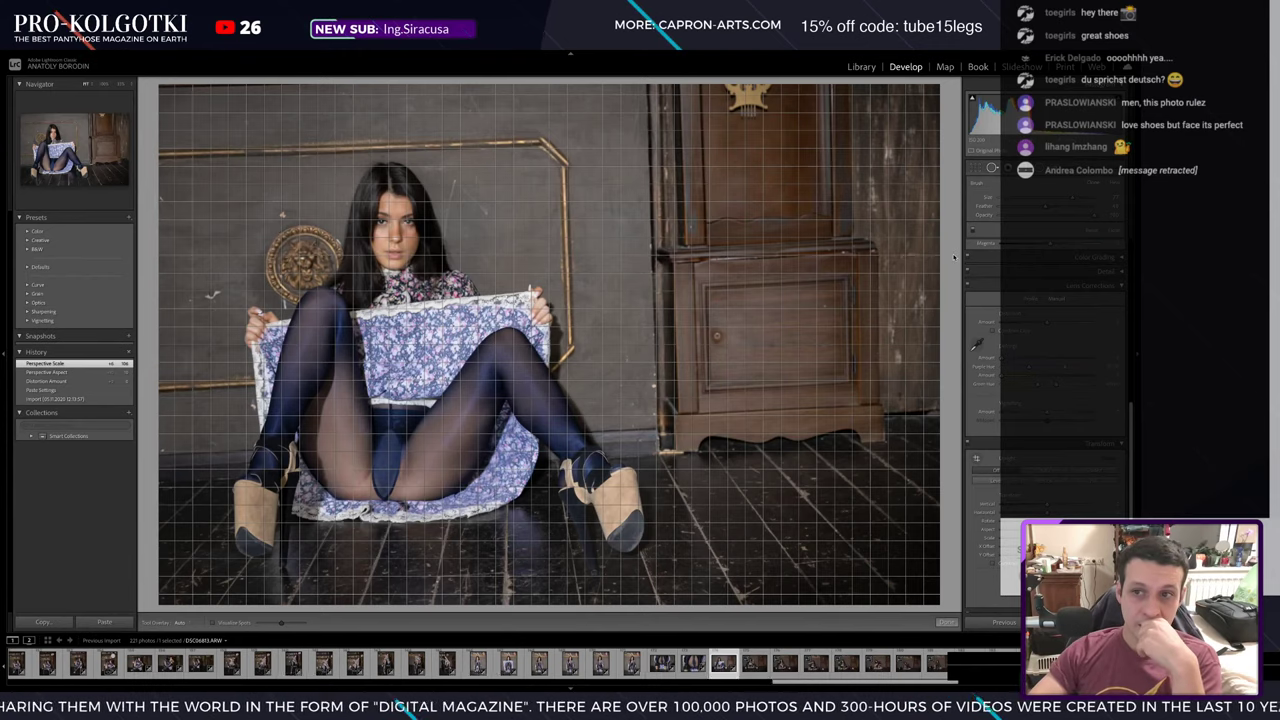
left_click_drag(954, 258, 958, 258)
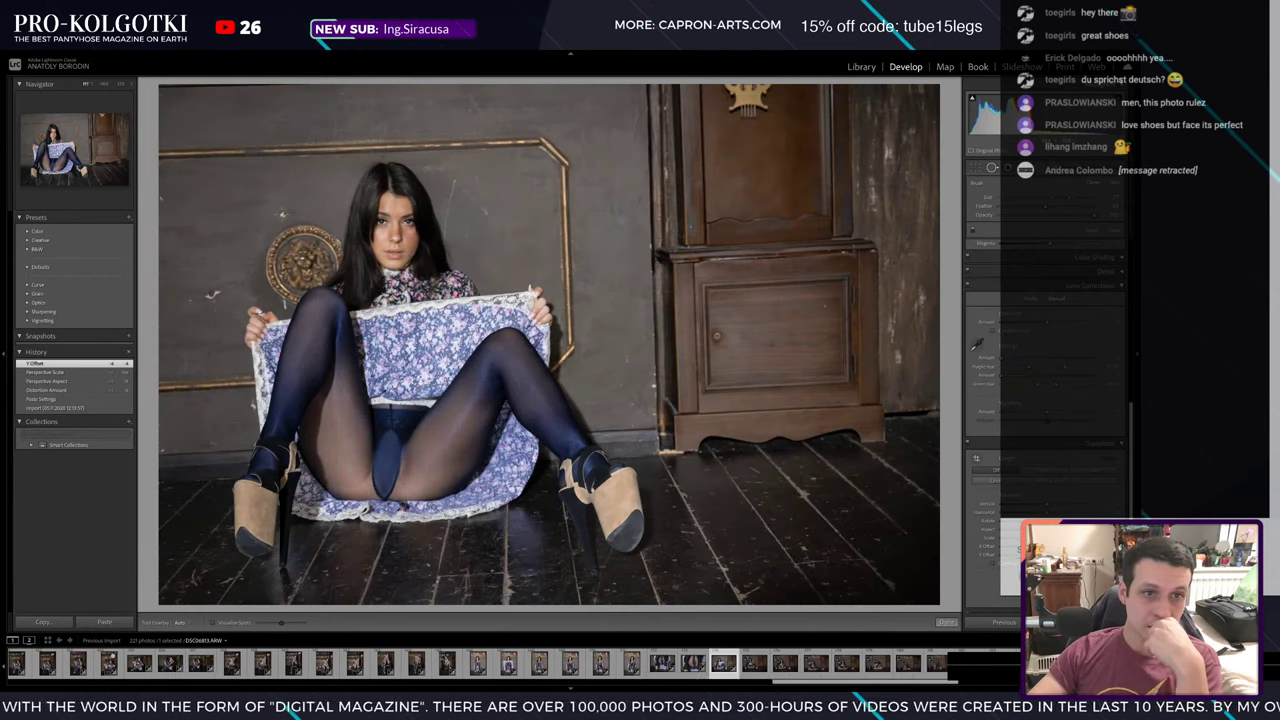
- Heal five wall blemishes behind the seated model, then undo the last removal
left_click(282, 214)
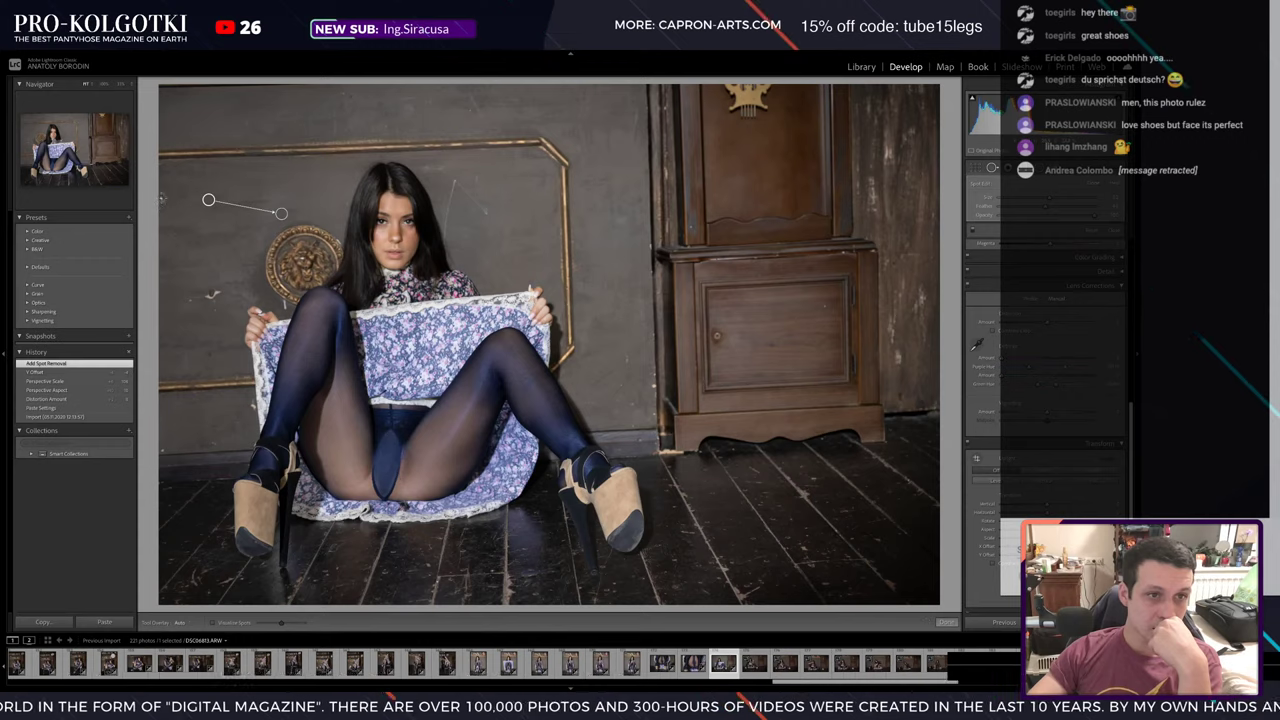
left_click(185, 117)
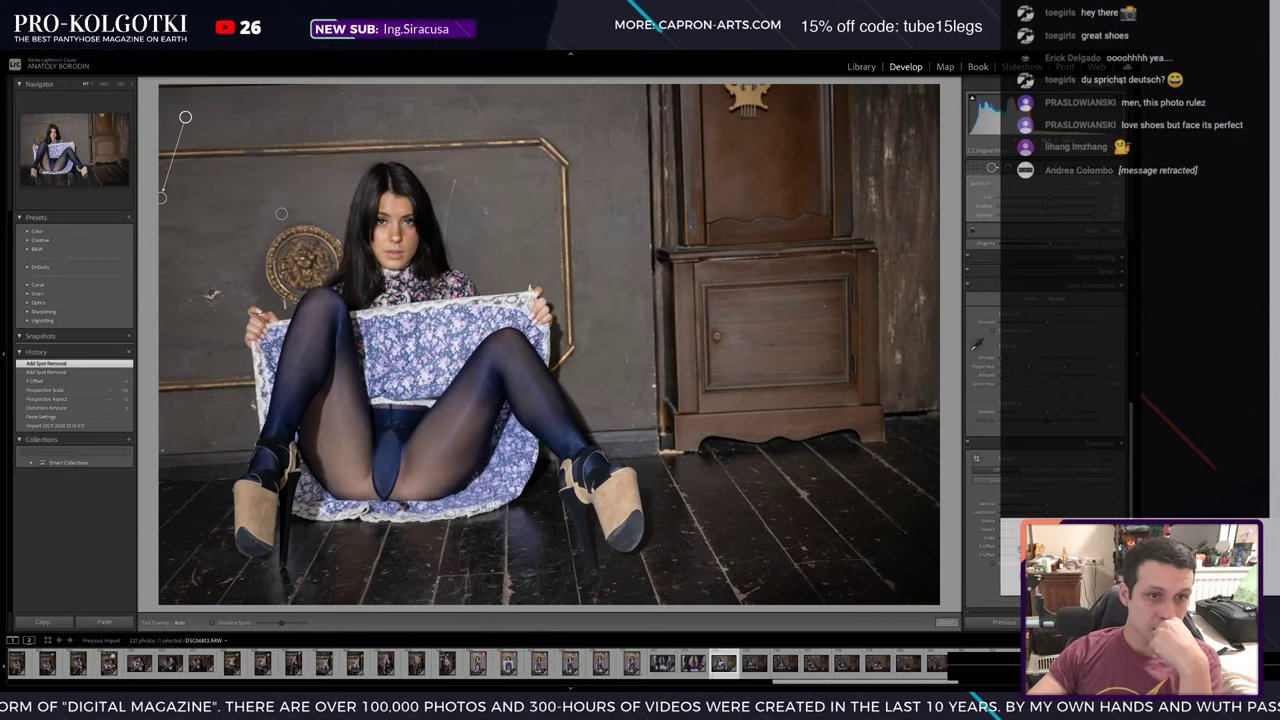
left_click(212, 296)
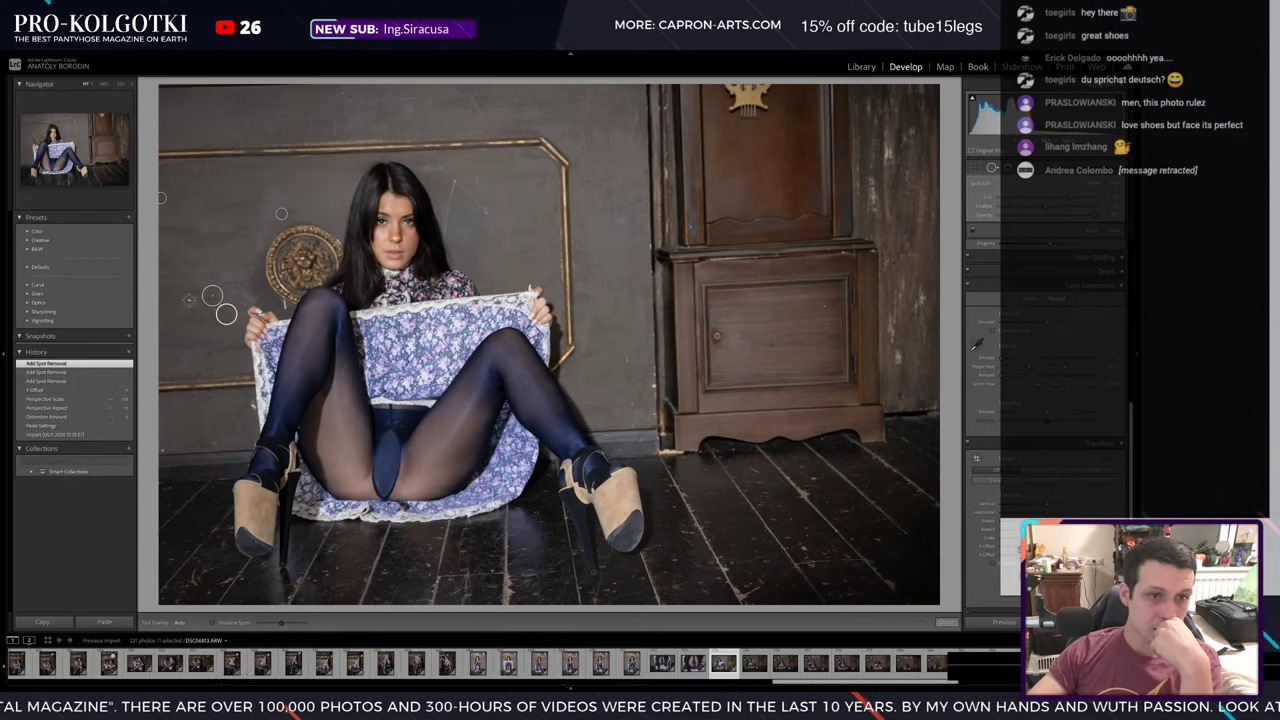
left_click(188, 299)
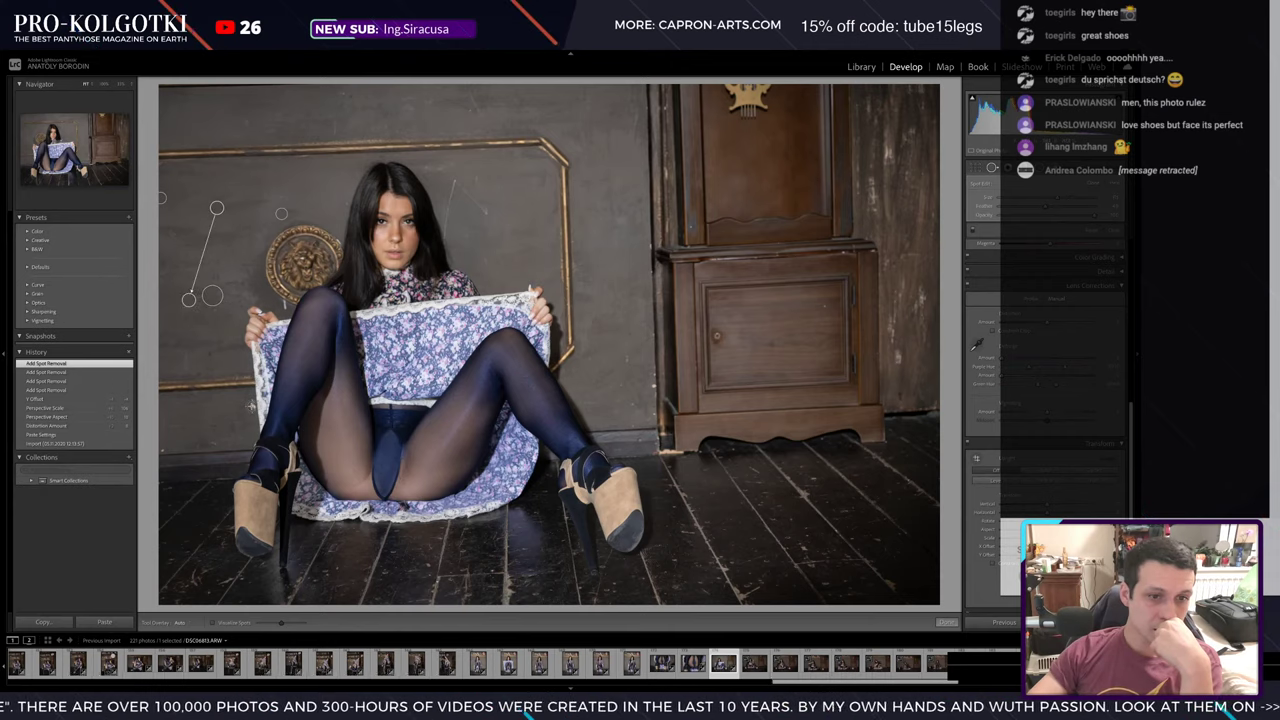
left_click(252, 420)
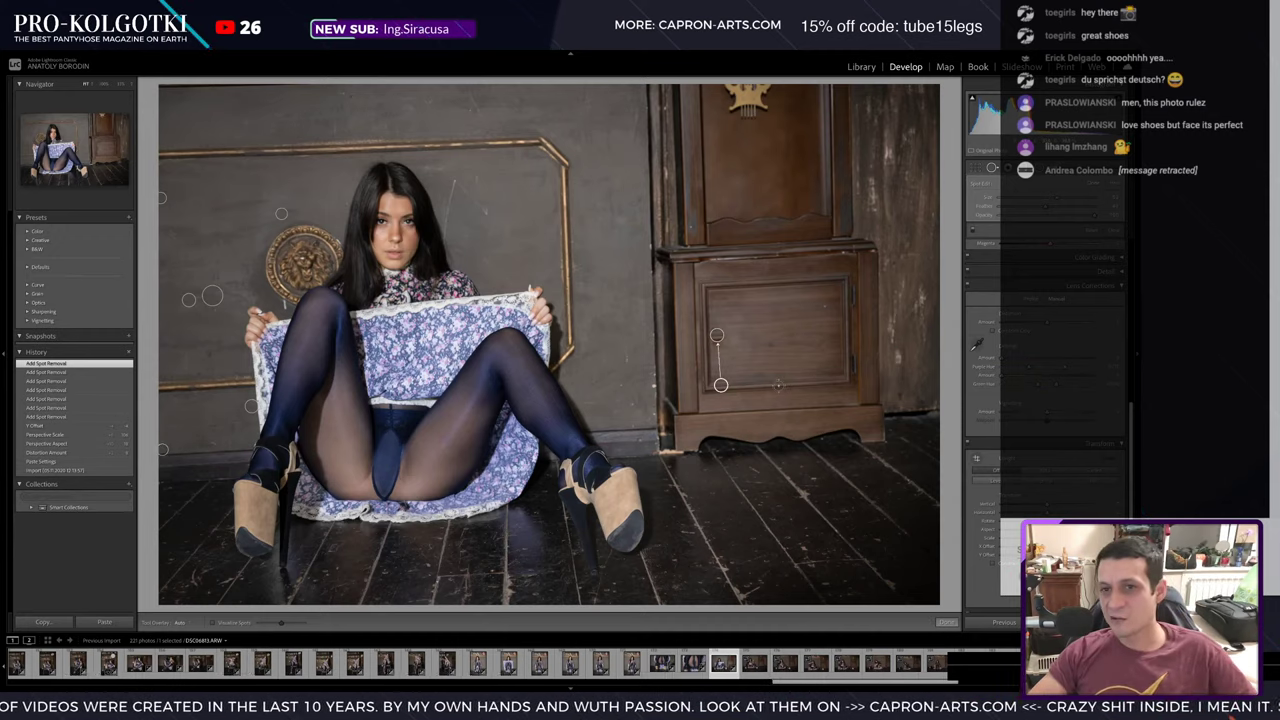
key("ctrl+z")
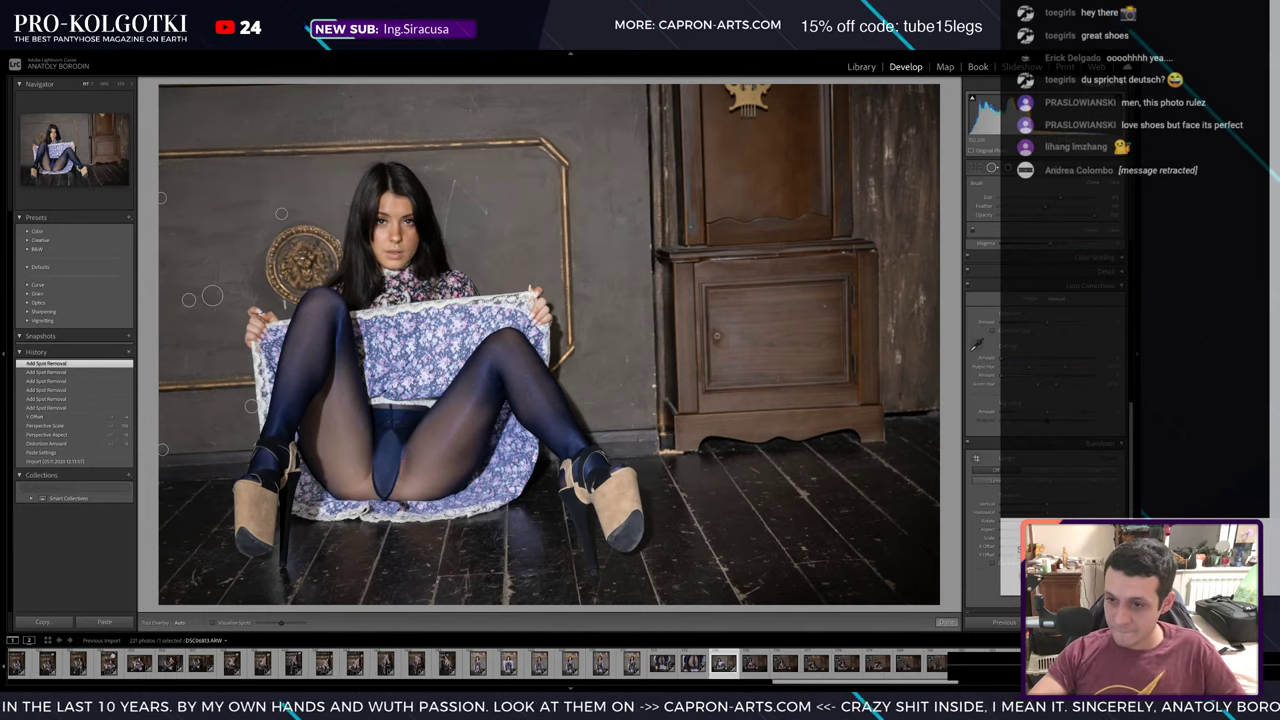
- Copy this photo's develop settings for the next image
scroll(1120, 490, "down", 3)
scroll(1095, 460, "down", 3)
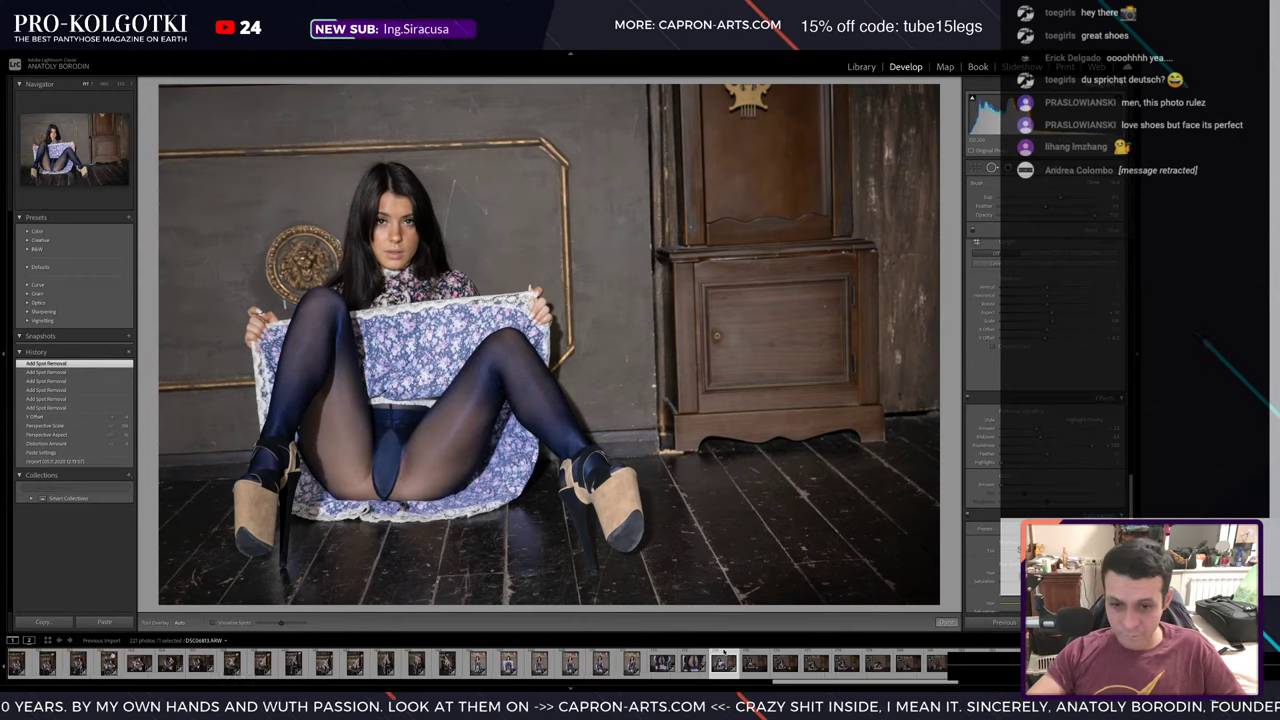
key("ctrl+shift+c")
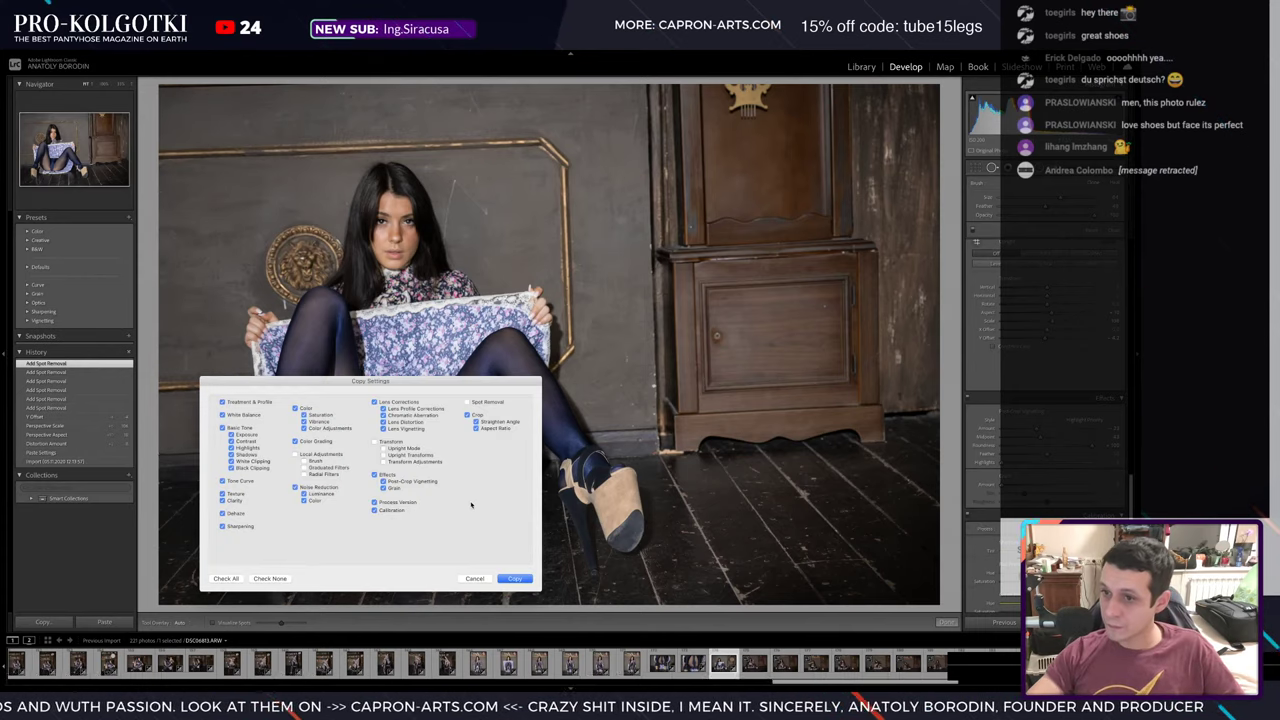
key("Return")
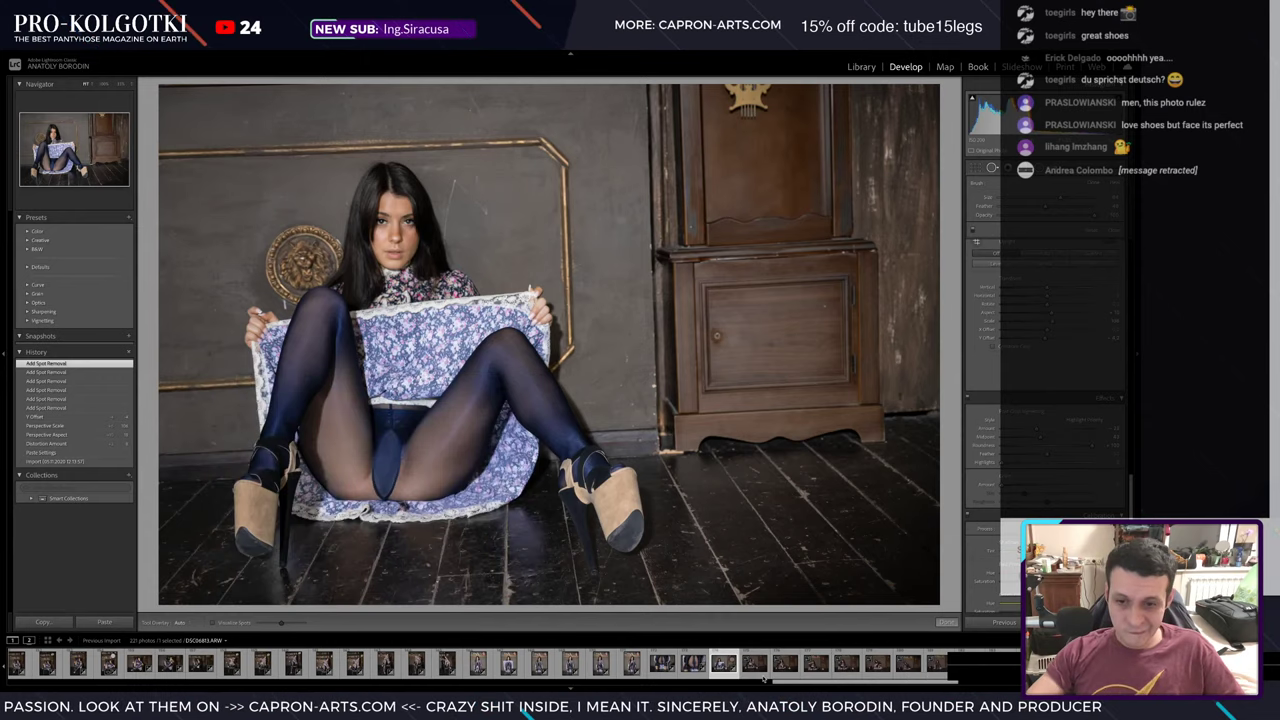
- Paste the copied settings onto the cabinet shot and adjust its Aspect, Scale and Y Offset
left_click(754, 664)
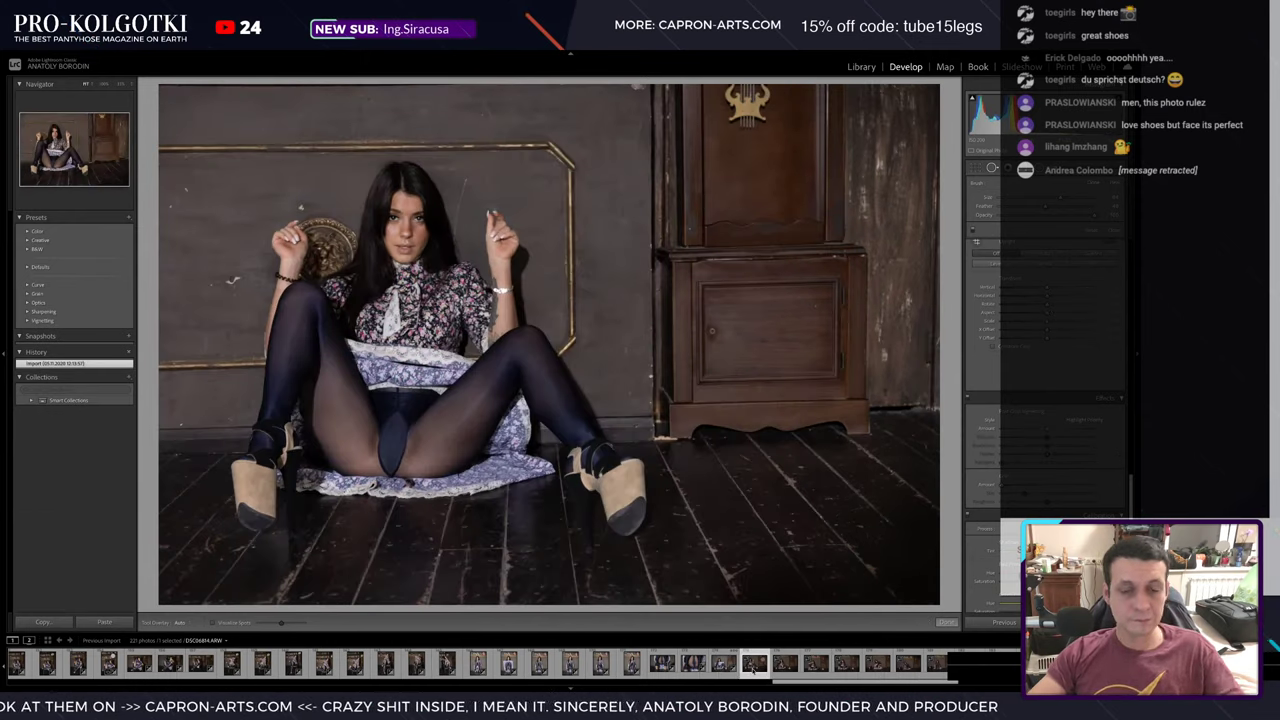
key("ctrl+shift+v")
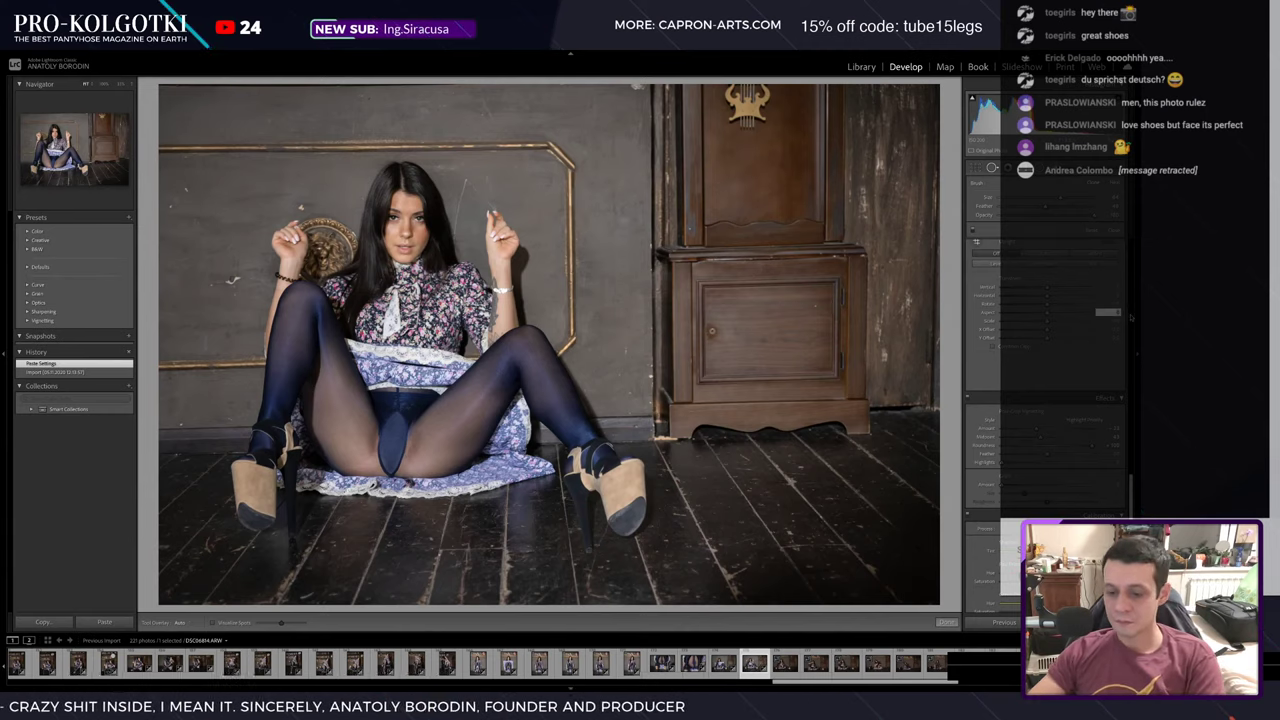
left_click_drag(1131, 318, 1104, 320)
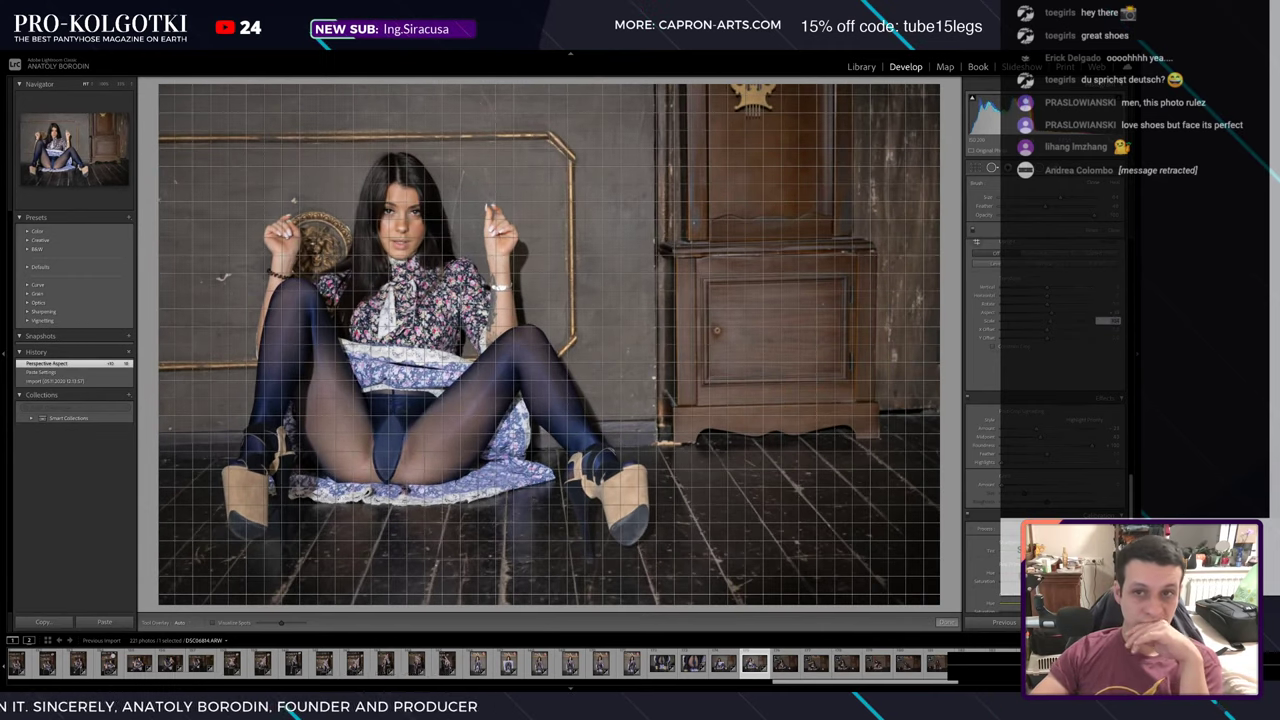
left_click_drag(1104, 320, 1112, 337)
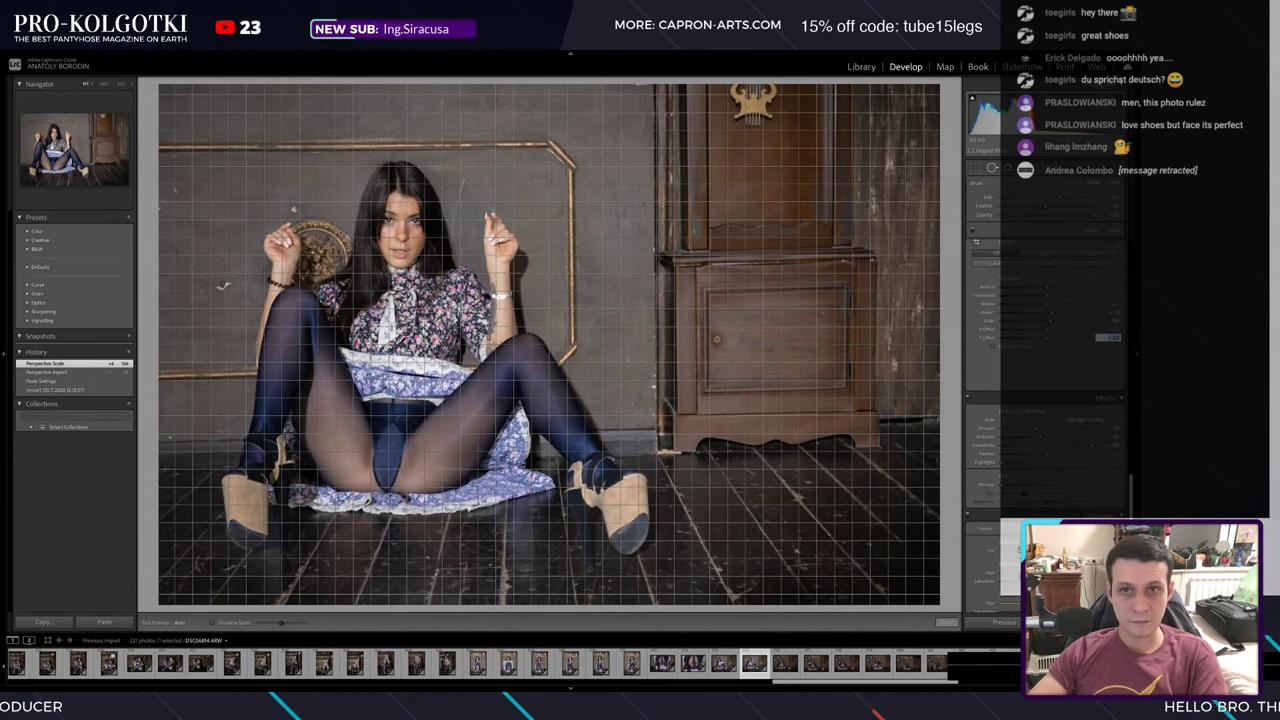
left_click_drag(1112, 337, 1112, 337)
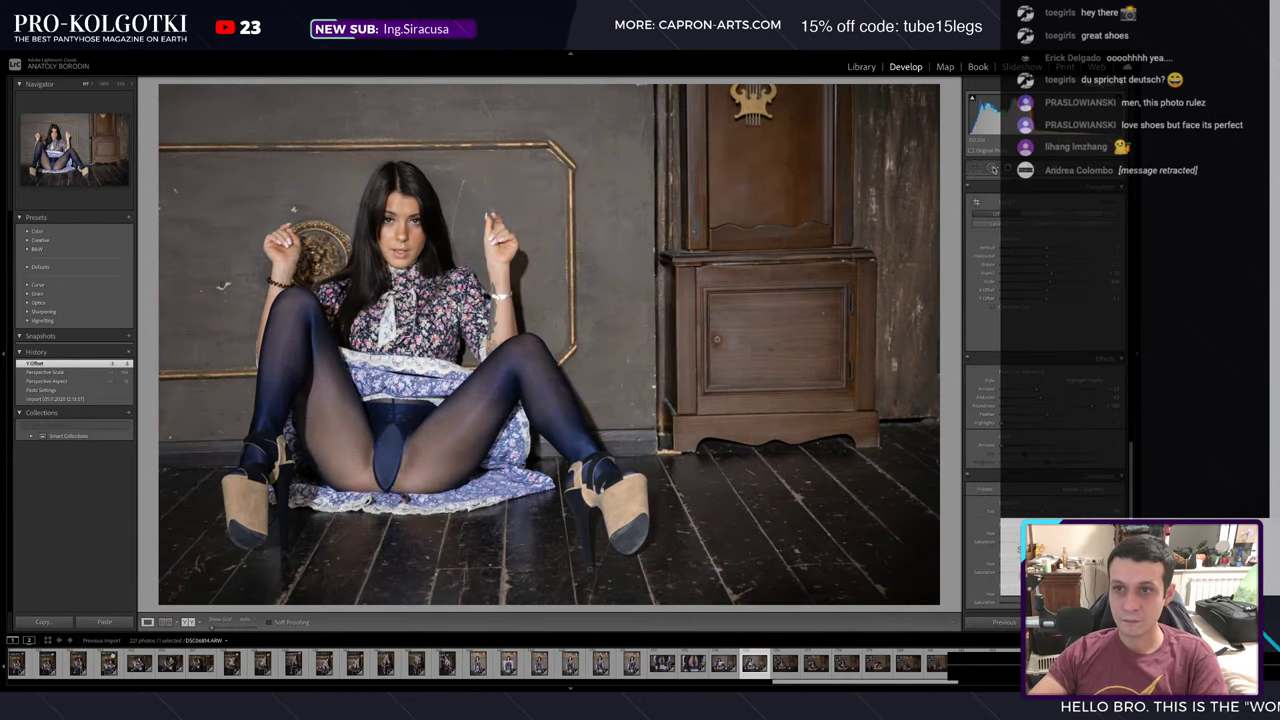
- Heal four wall specks on the left side, including one near her hand
left_click(174, 190)
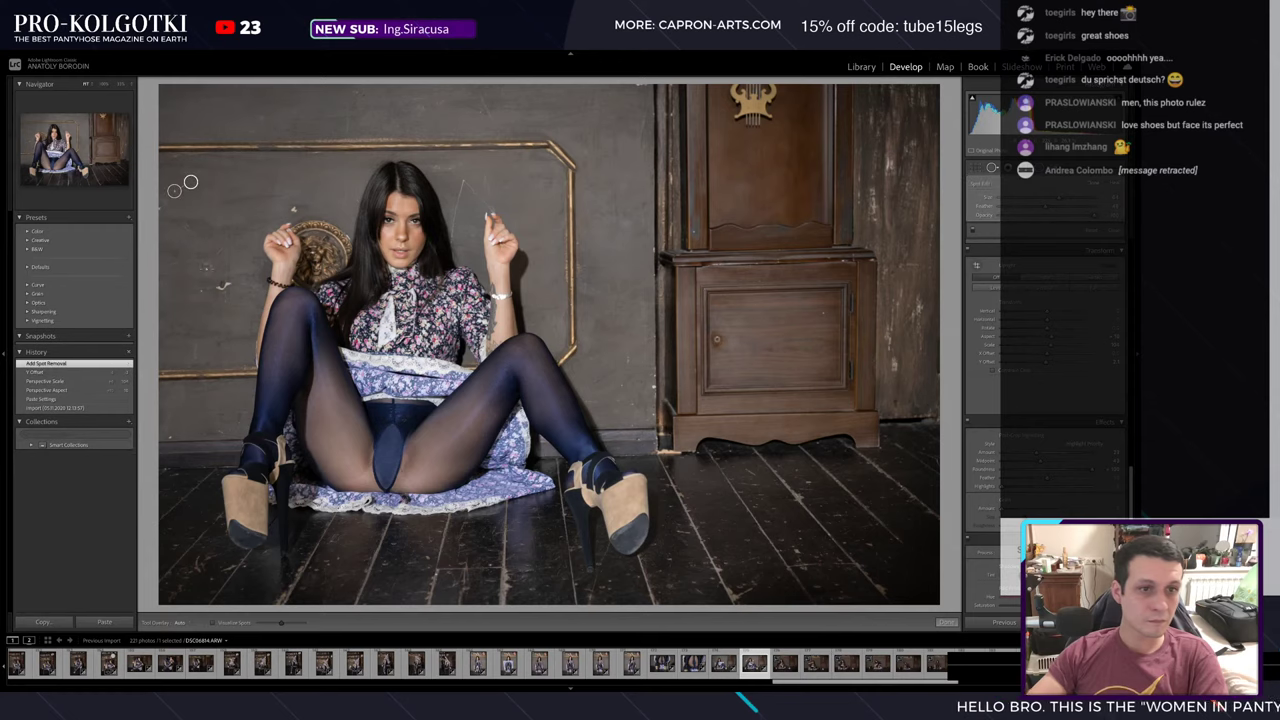
left_click(222, 284)
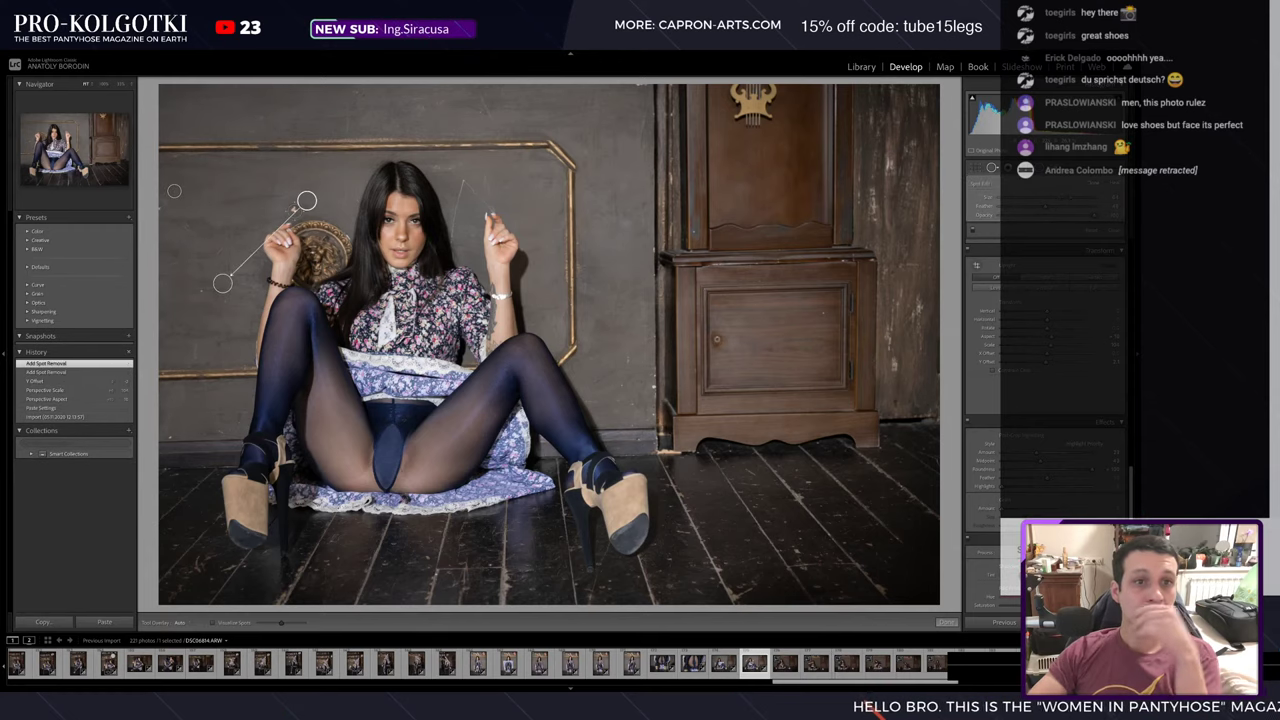
left_click(256, 188)
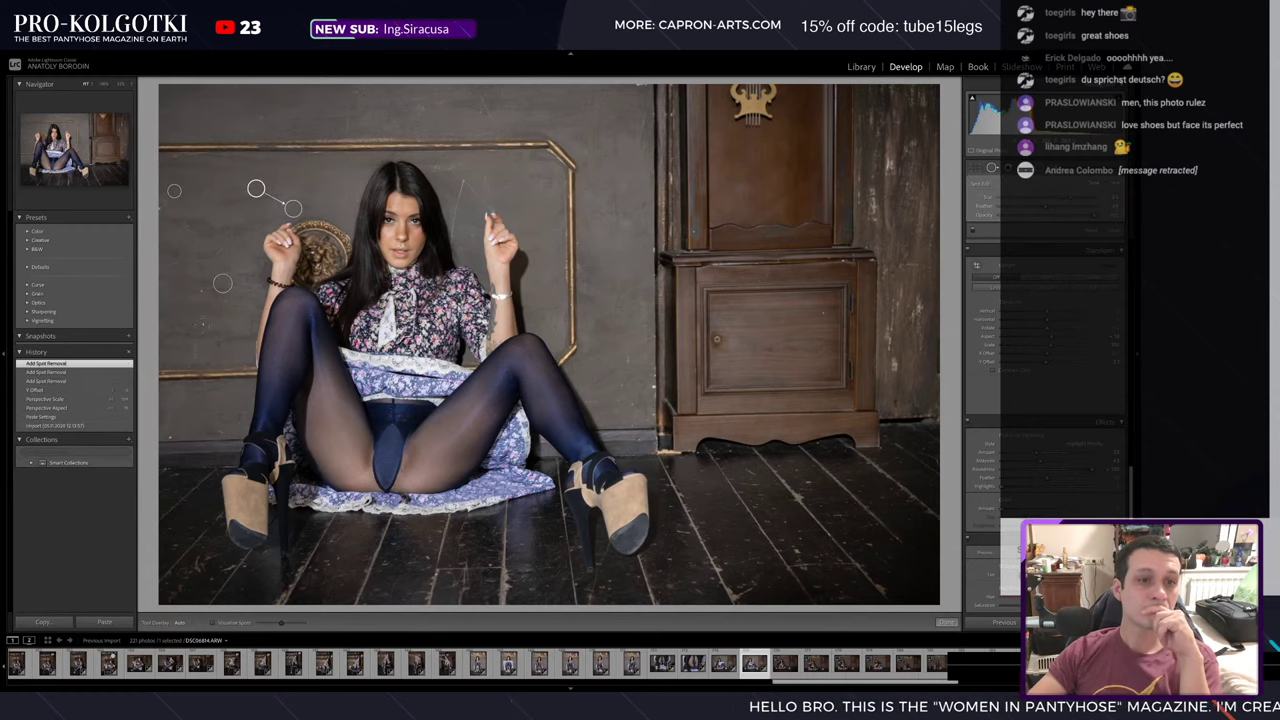
left_click(169, 440)
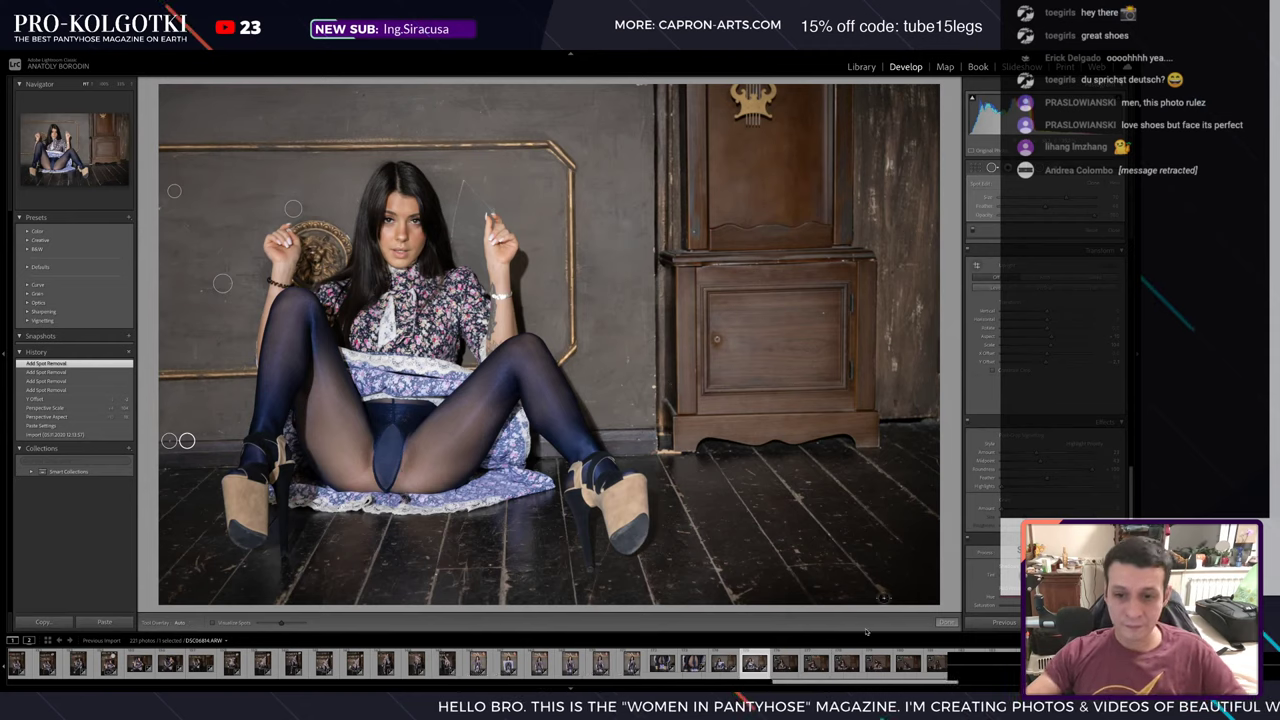
key("Right")
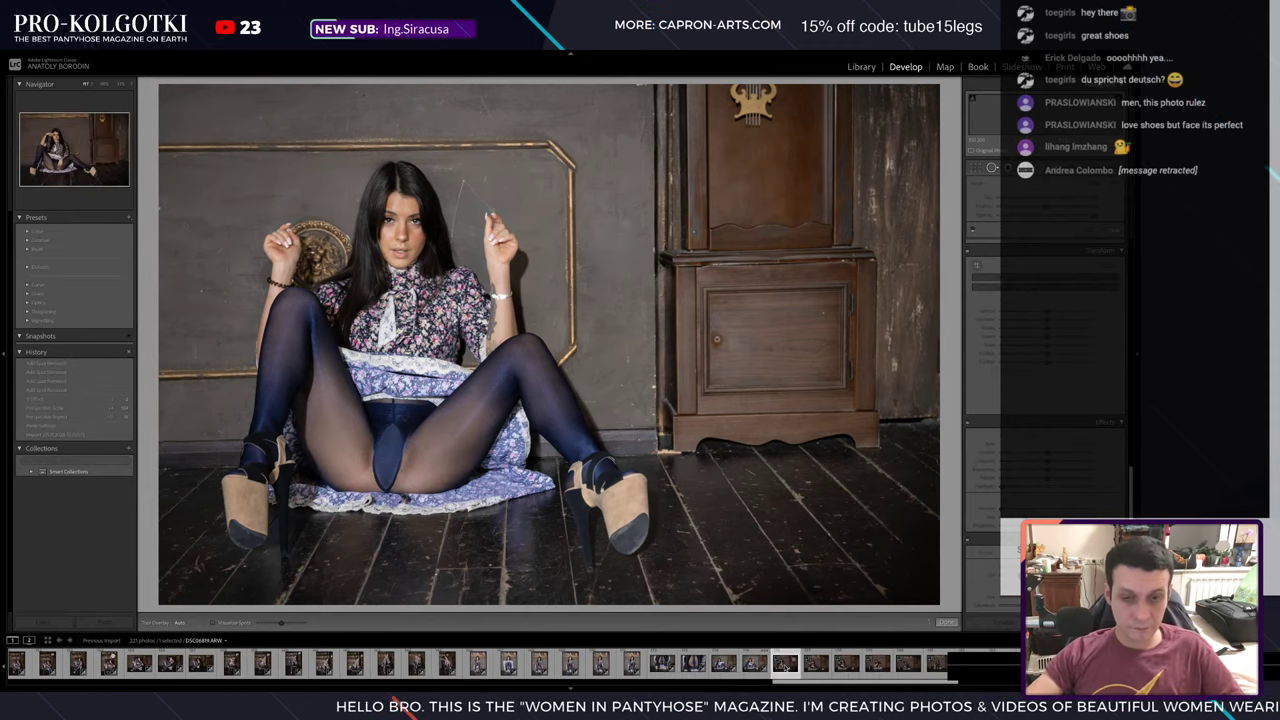
- Paste settings onto the hand-on-head photo and adjust its Aspect, Scale and Y Offset
key("ctrl+shift+v")
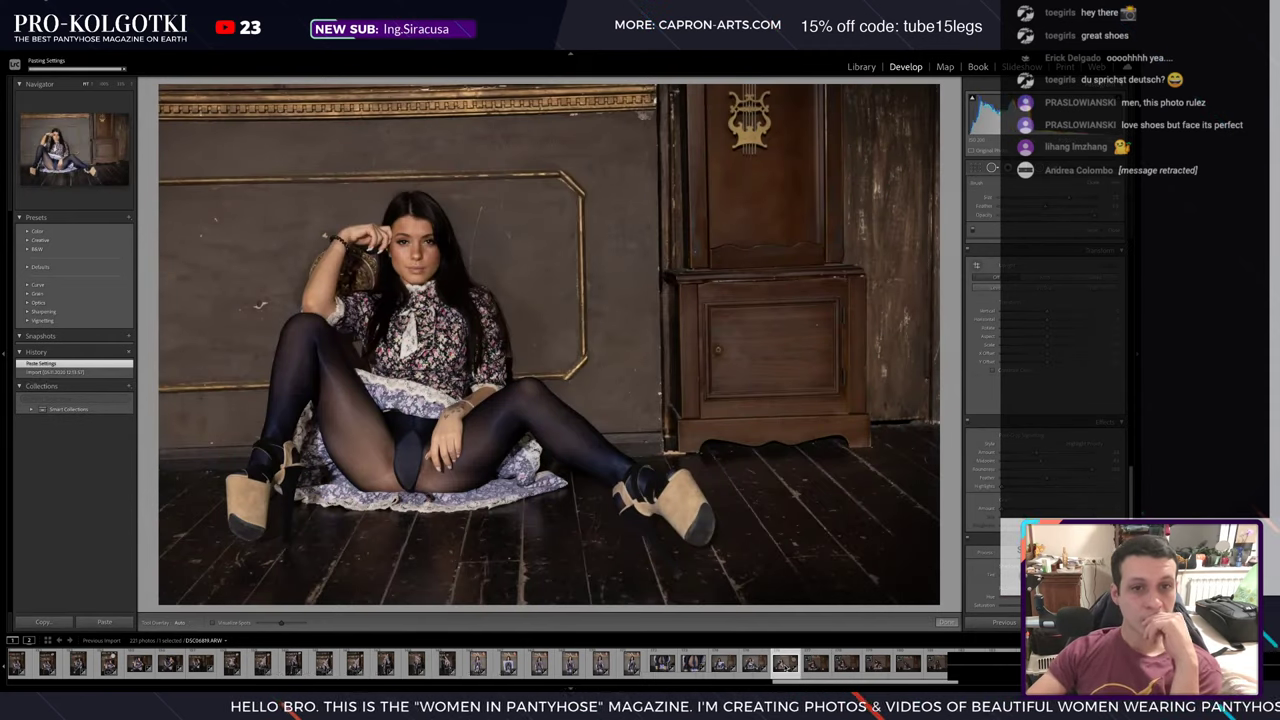
mouse_move(1094, 337)
left_mouse_down()
mouse_move(1114, 357)
mouse_move(1110, 344)
left_mouse_up()
left_click(1112, 348)
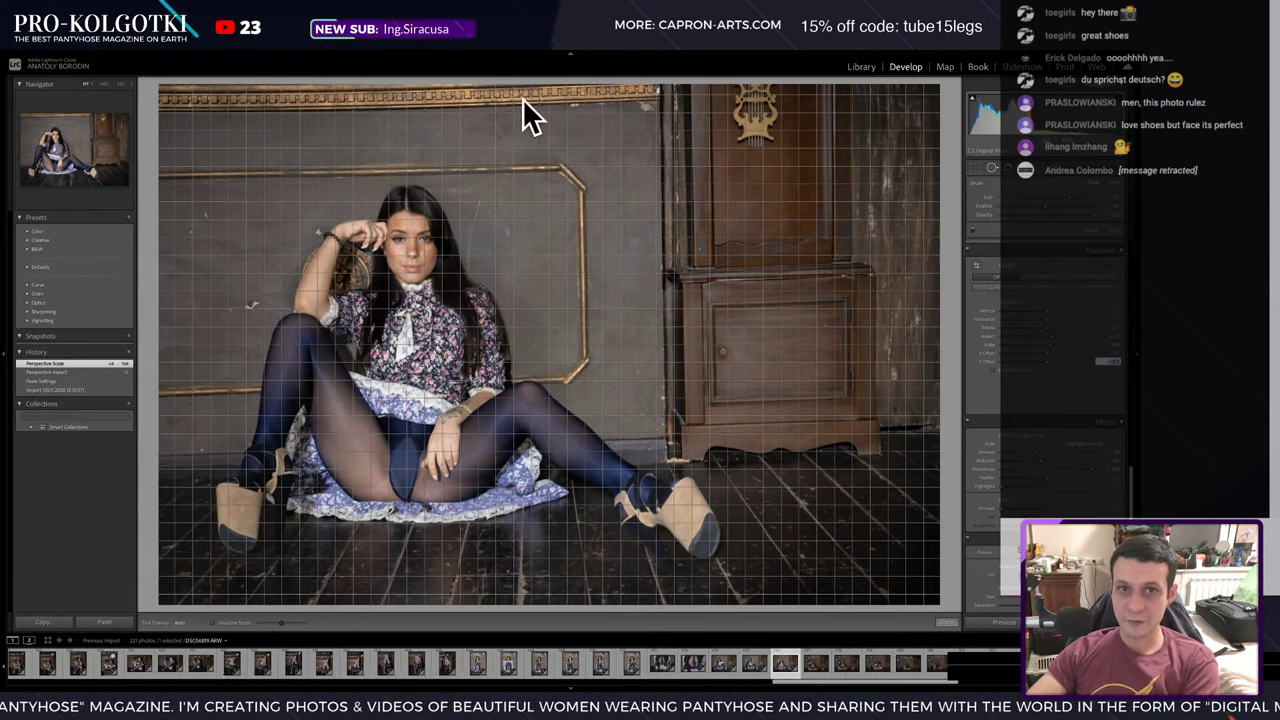
left_click_drag(1106, 345, 1104, 361)
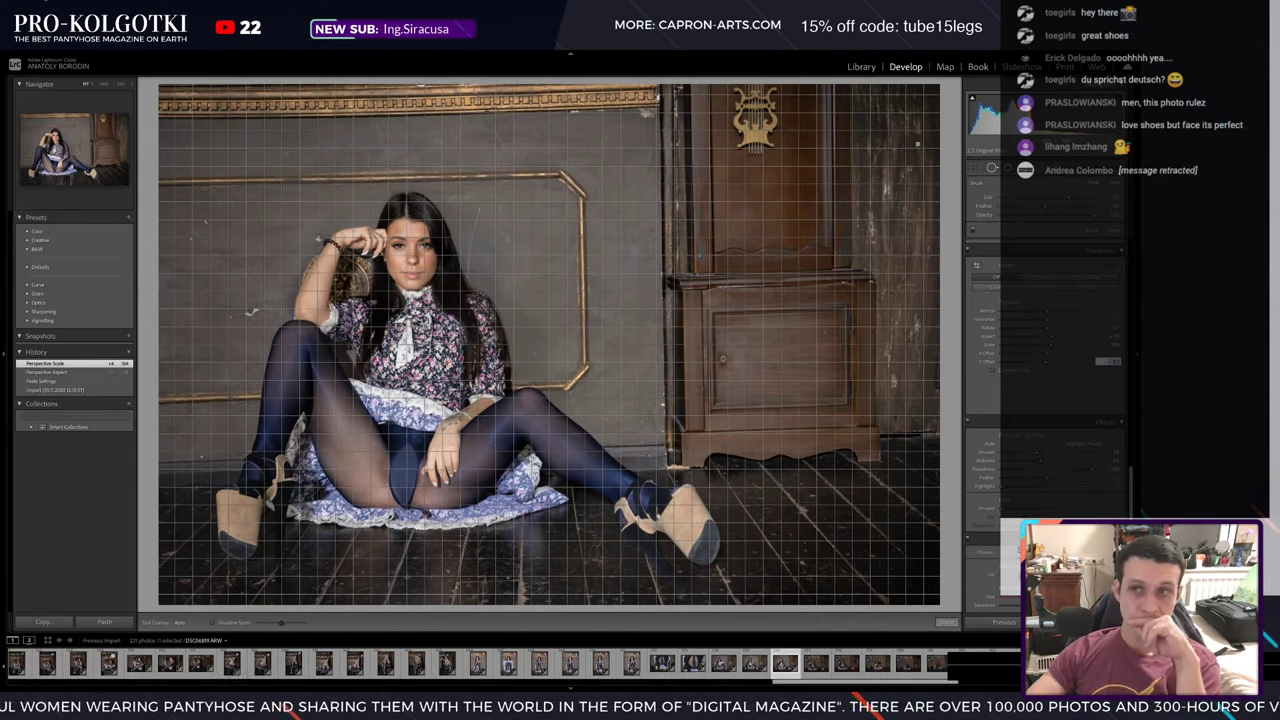
left_click_drag(1104, 361, 1100, 361)
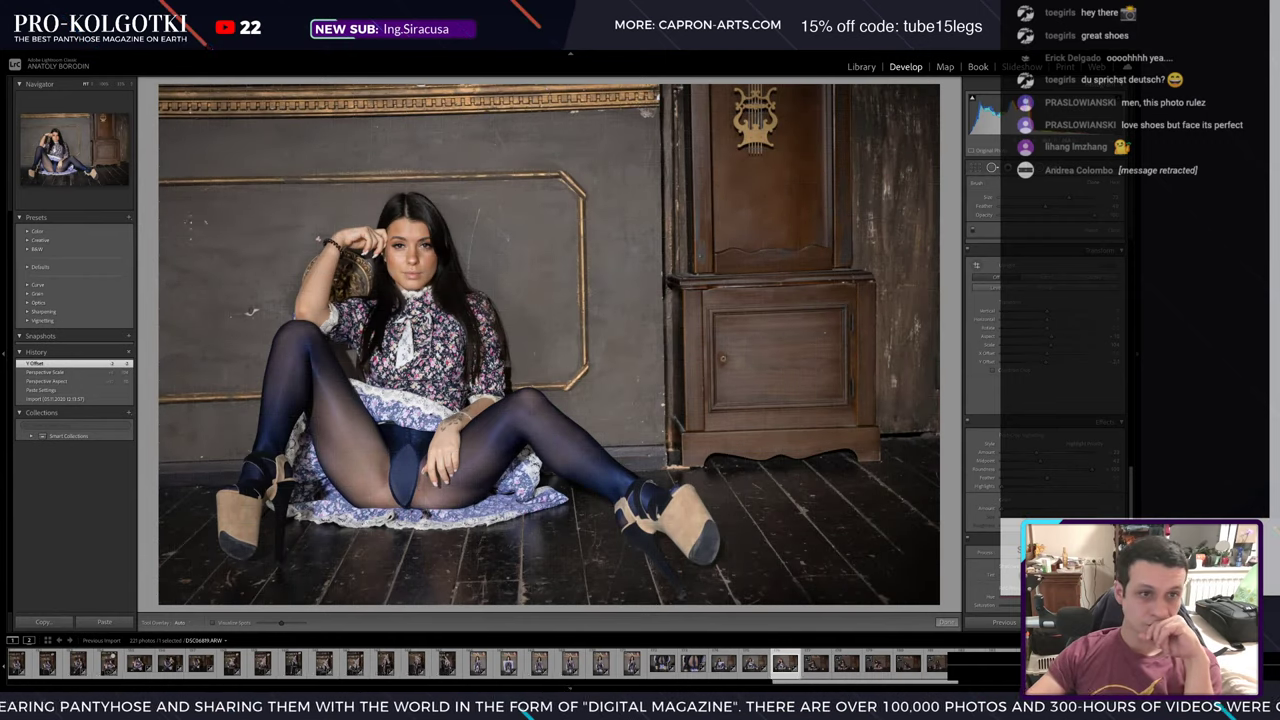
- Heal four specks on the left wall, including one near her hair
left_click(204, 221)
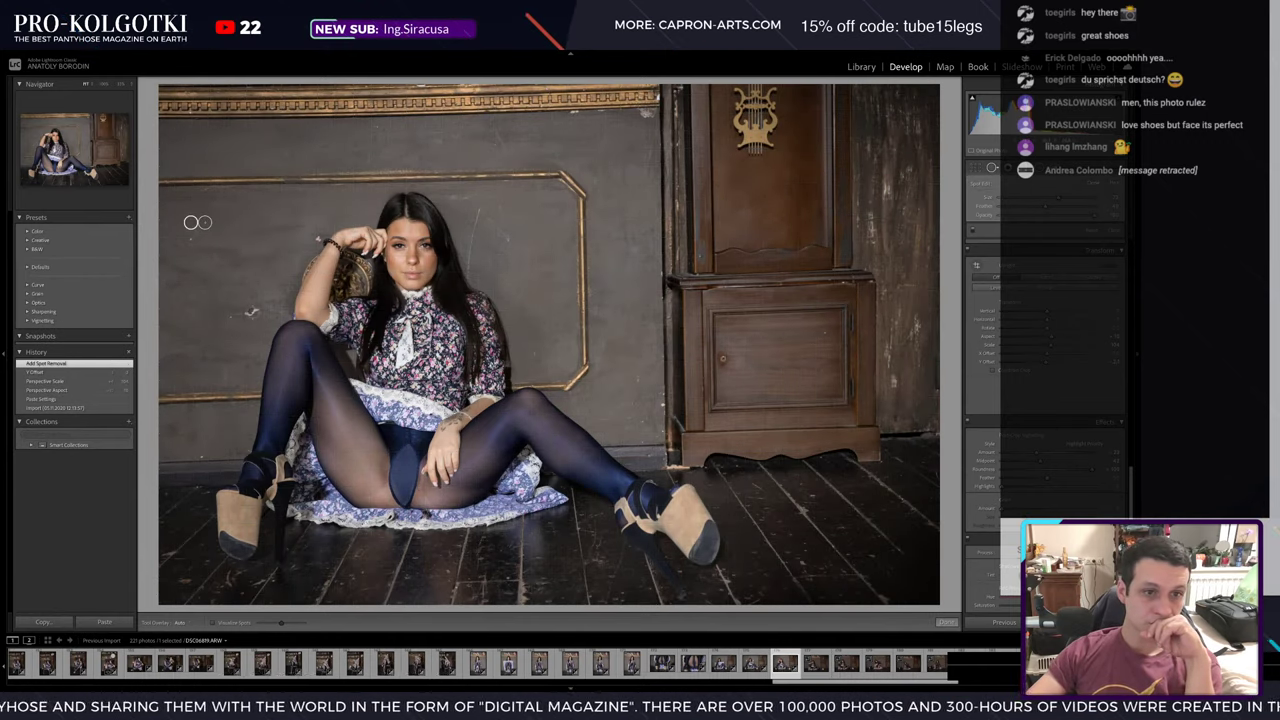
left_click(250, 311)
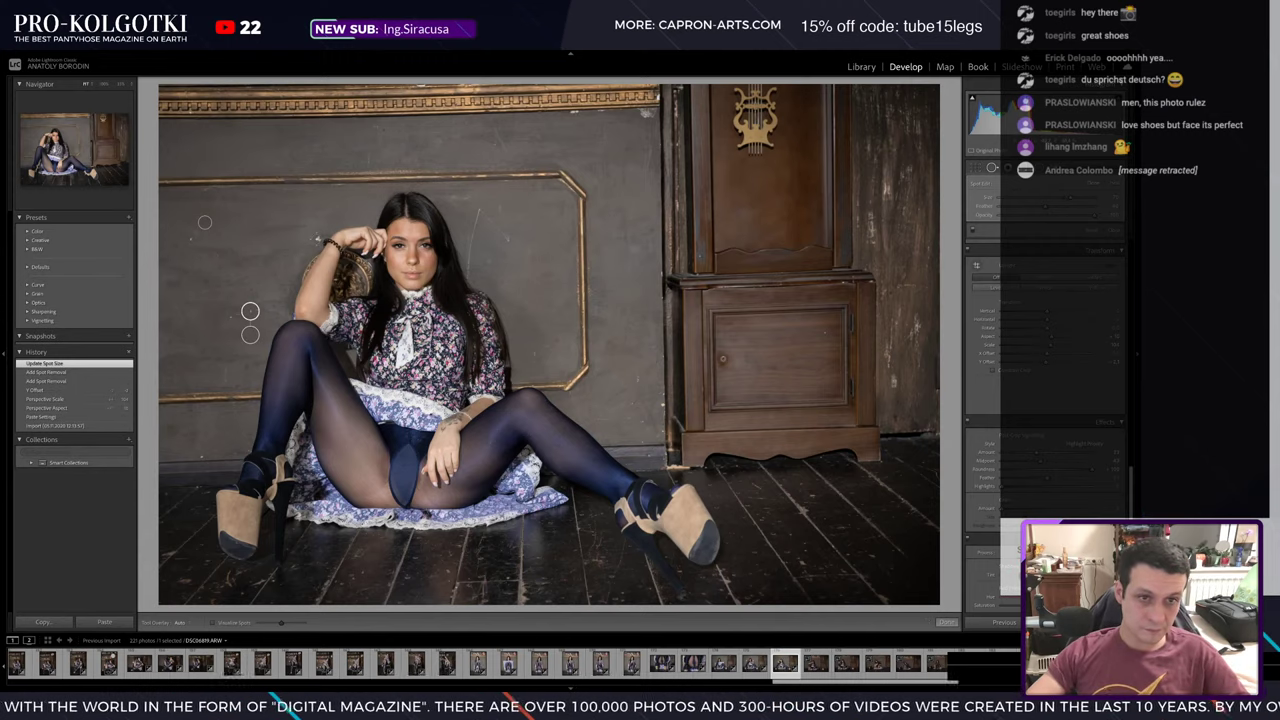
left_click(316, 238)
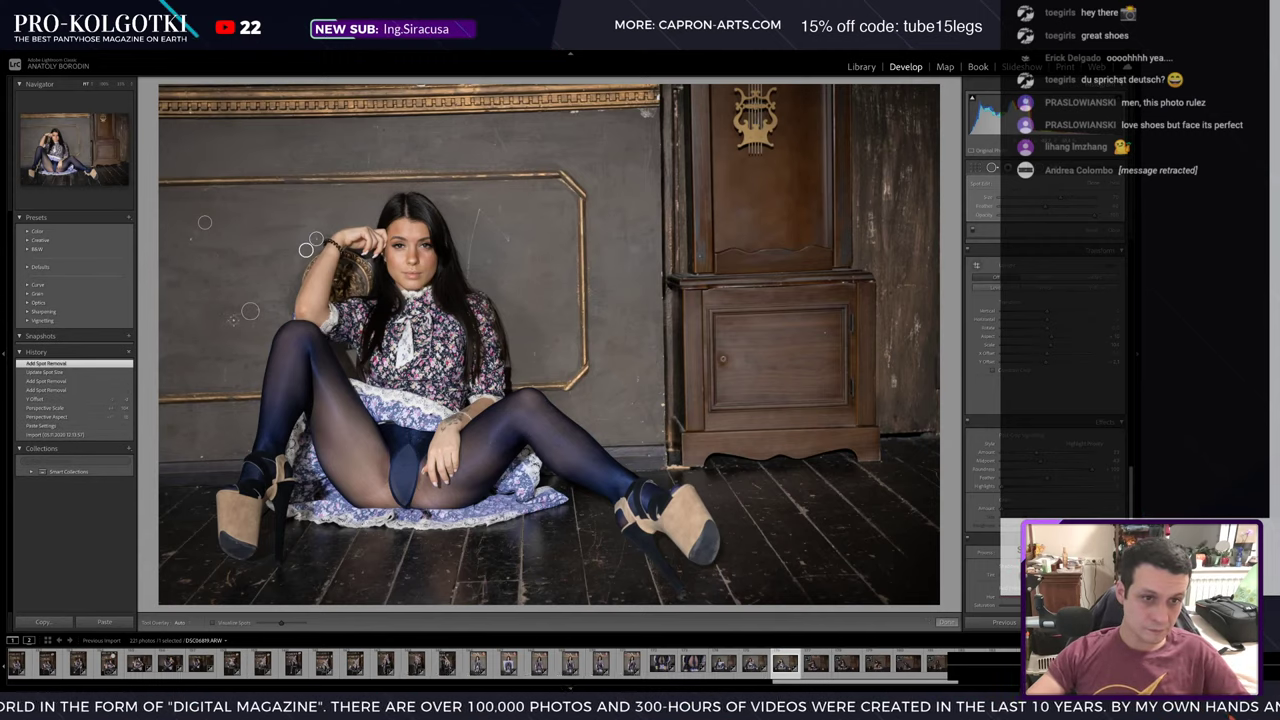
left_click(230, 317)
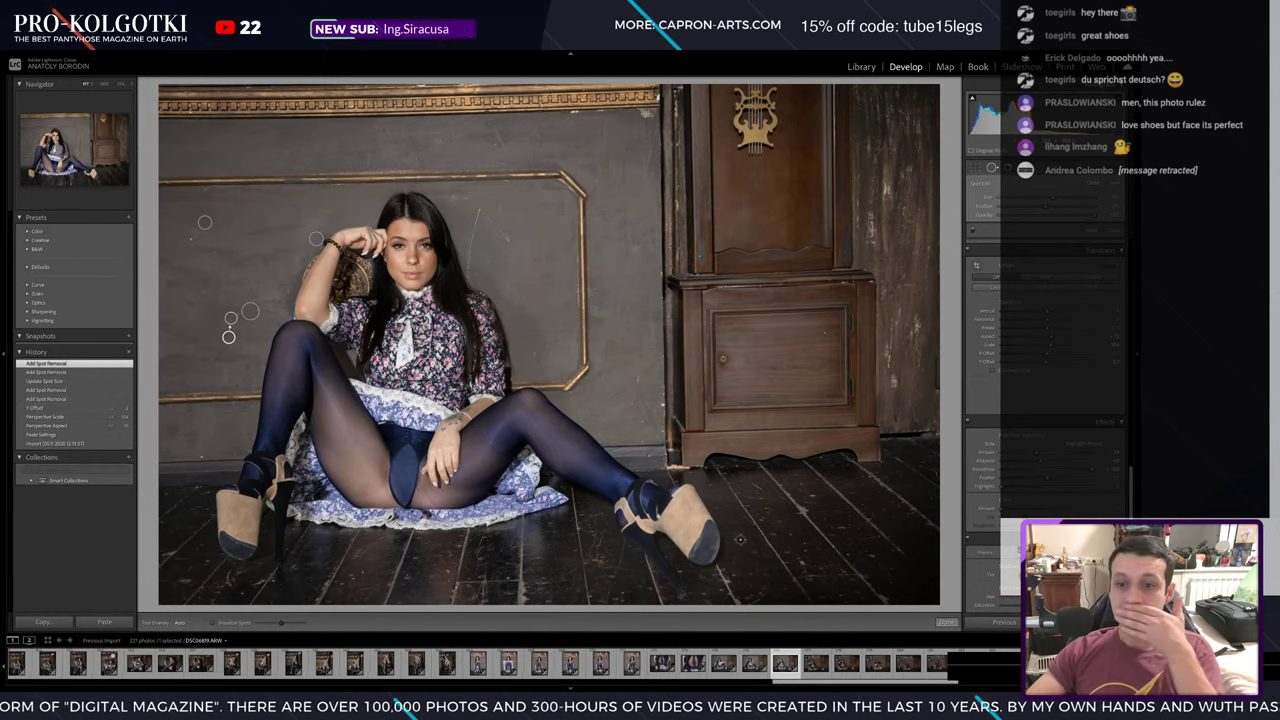
left_click(816, 663)
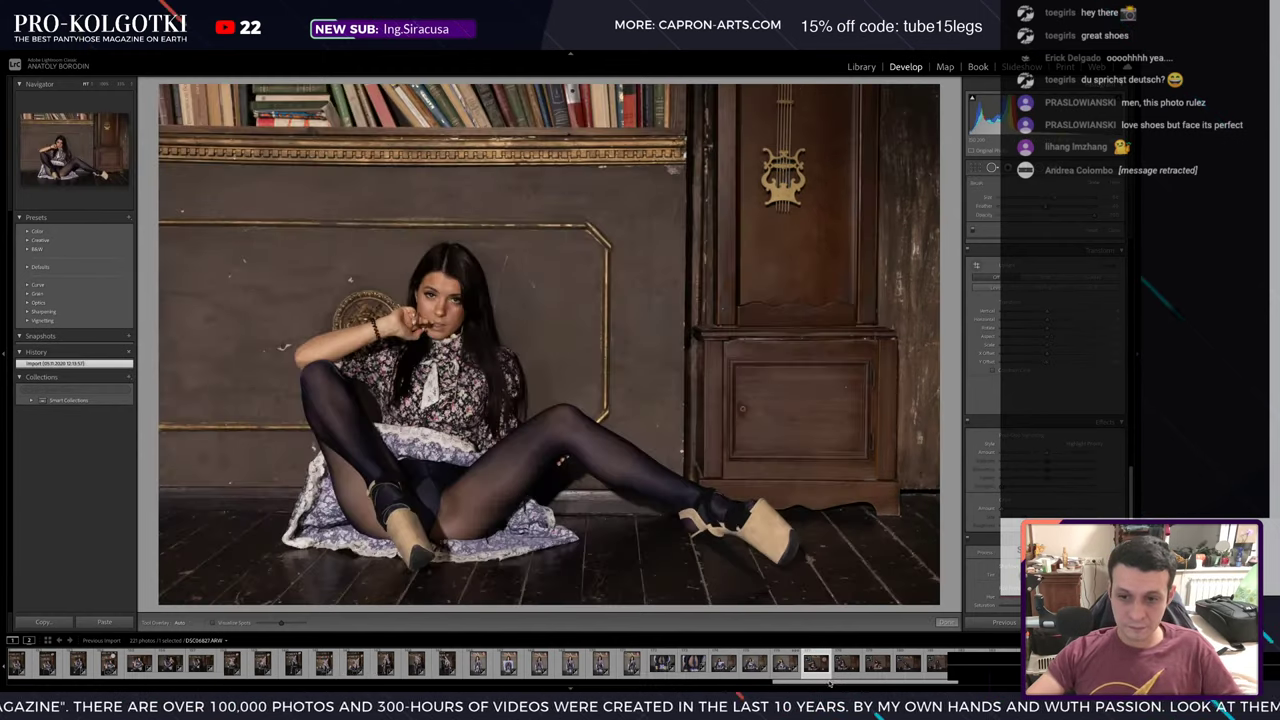
- Paste the develop settings onto the bookshelf photo and heal five wall specks left of the model
left_click_drag(830, 681, 930, 683)
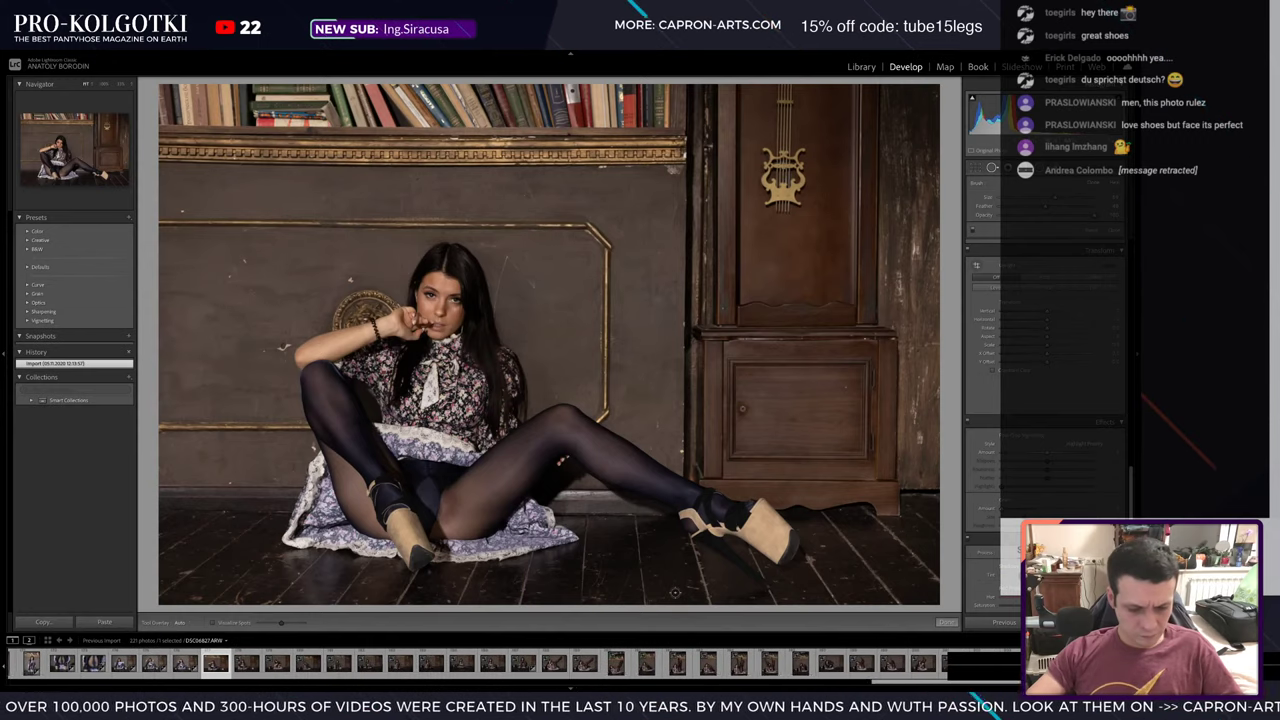
key("ctrl+shift+v")
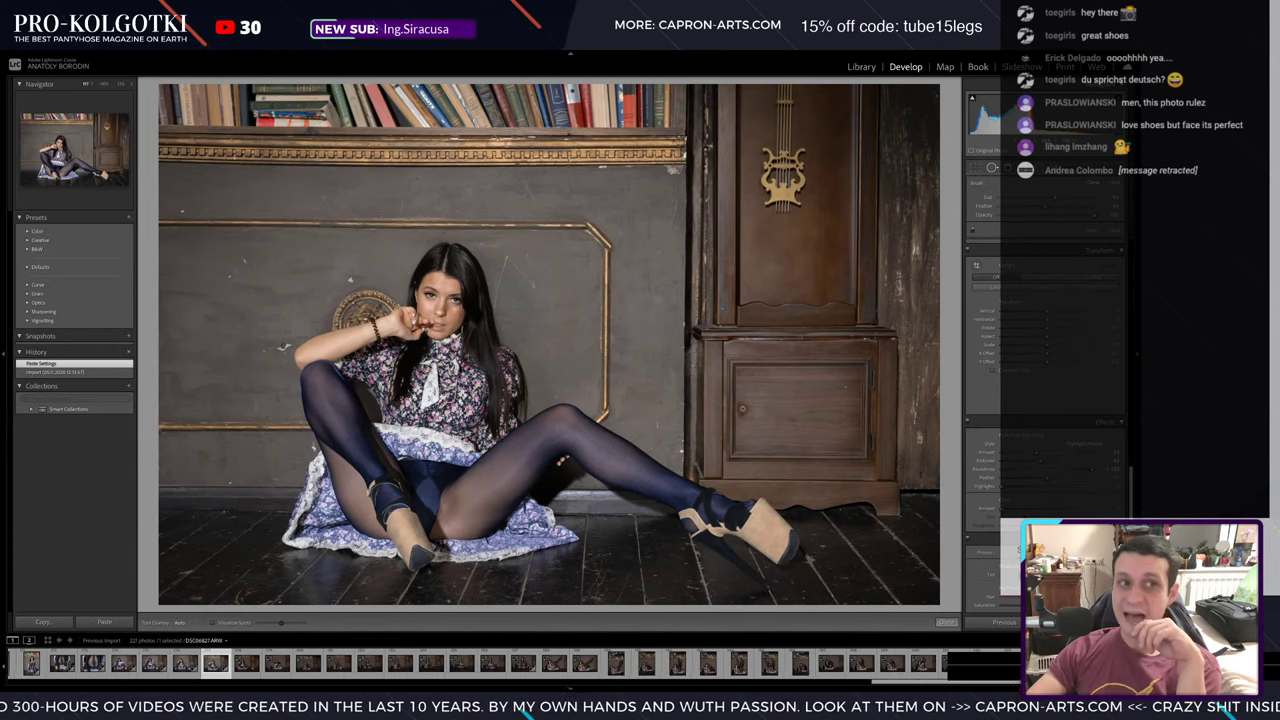
left_click(348, 280)
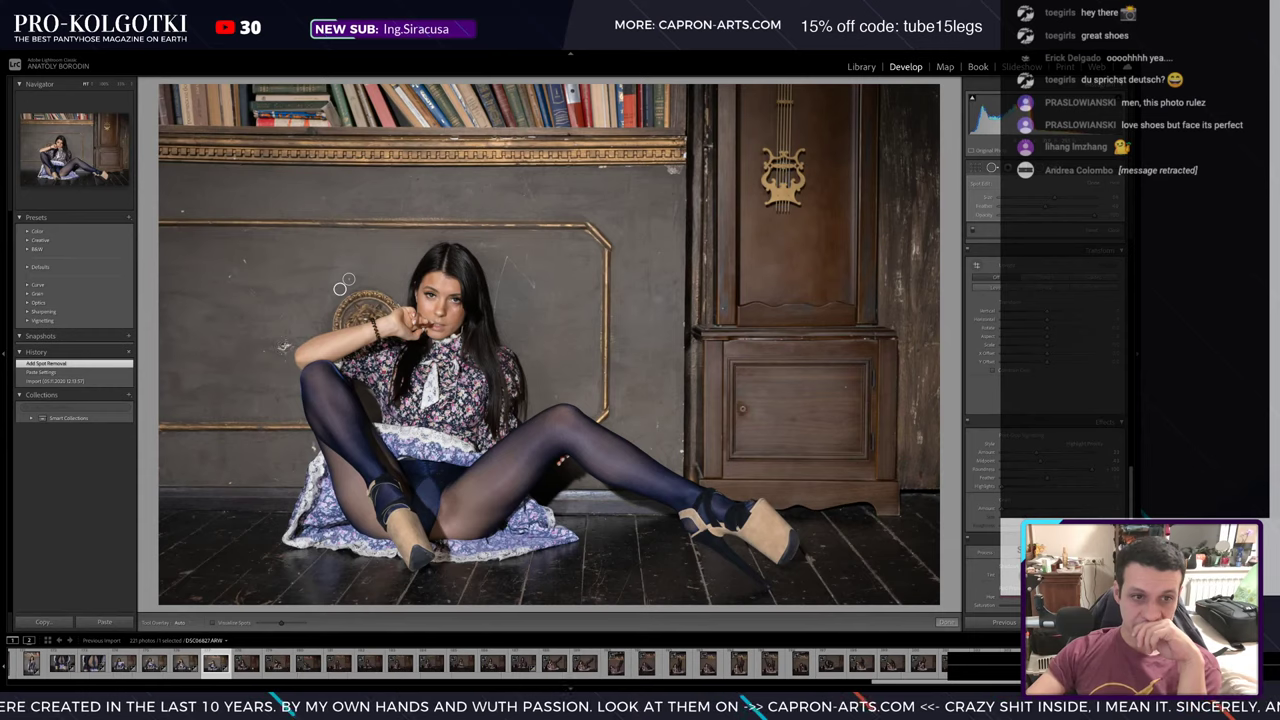
left_click(285, 346)
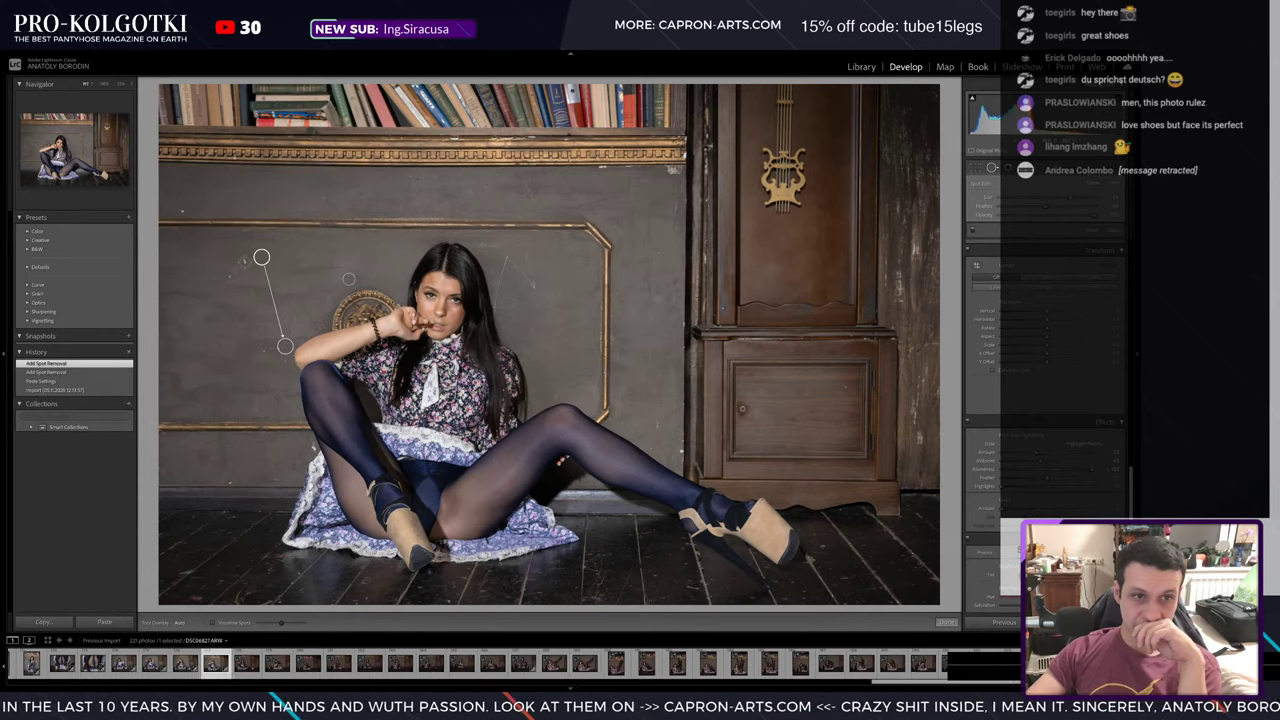
left_click(244, 261)
left_click(182, 210)
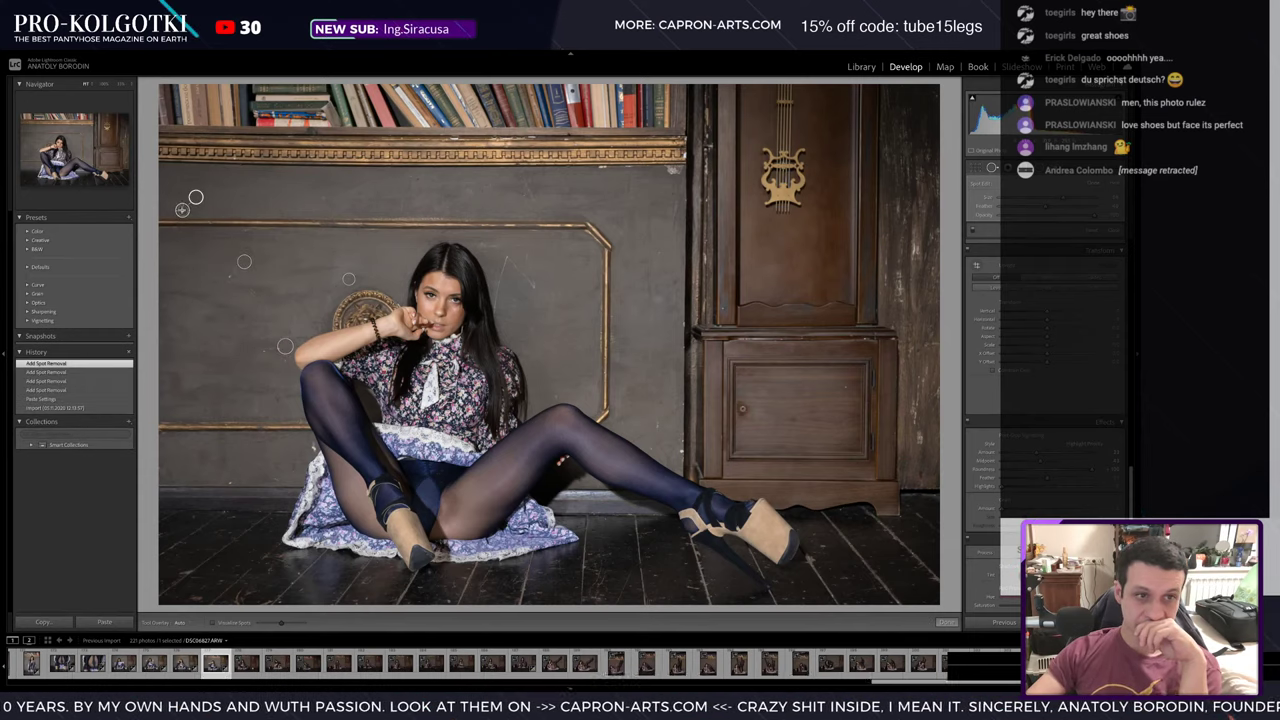
left_click(230, 275)
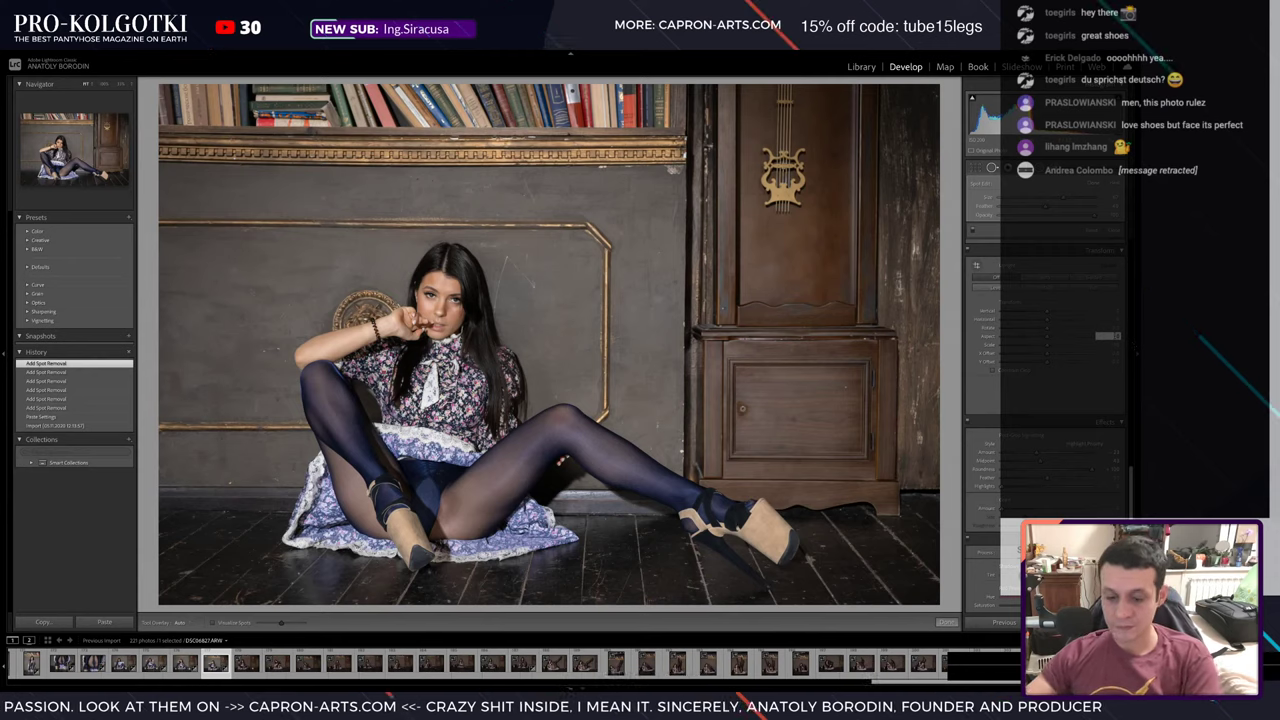
- Adjust the transform aspect, then raise the perspective scale four steps
left_click_drag(1100, 336, 1113, 345)
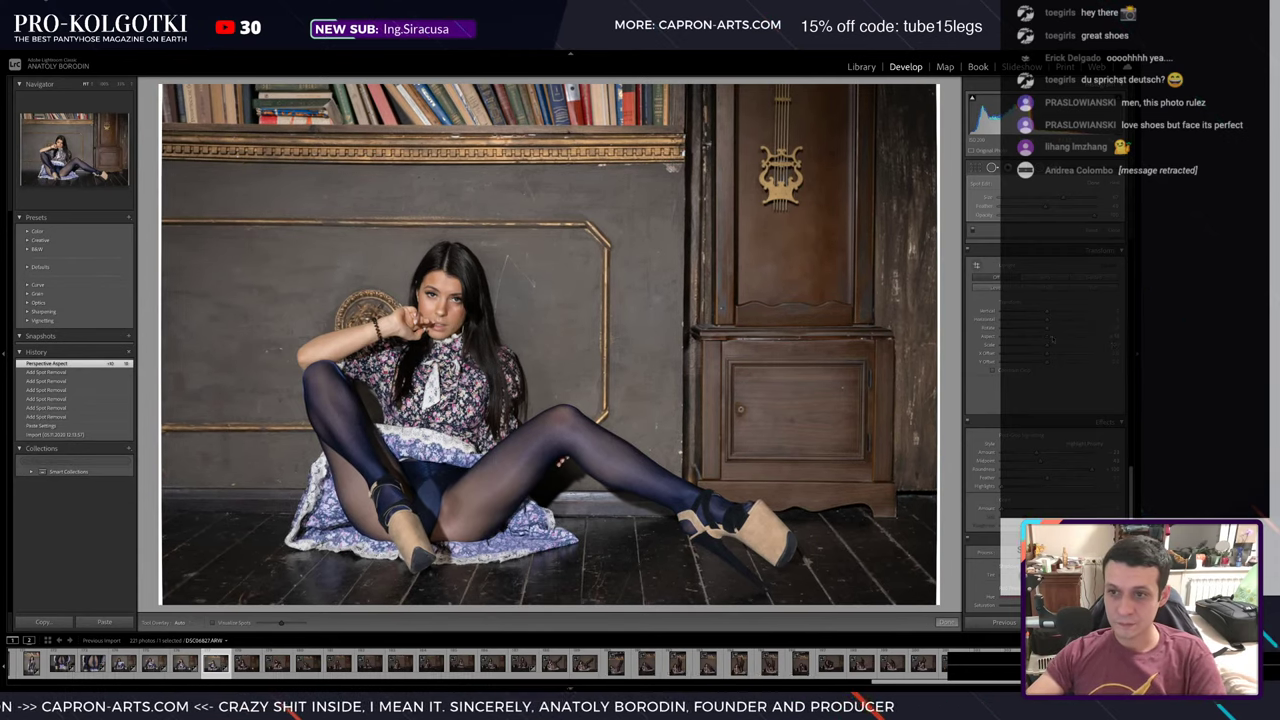
left_click_drag(1052, 338, 1045, 338)
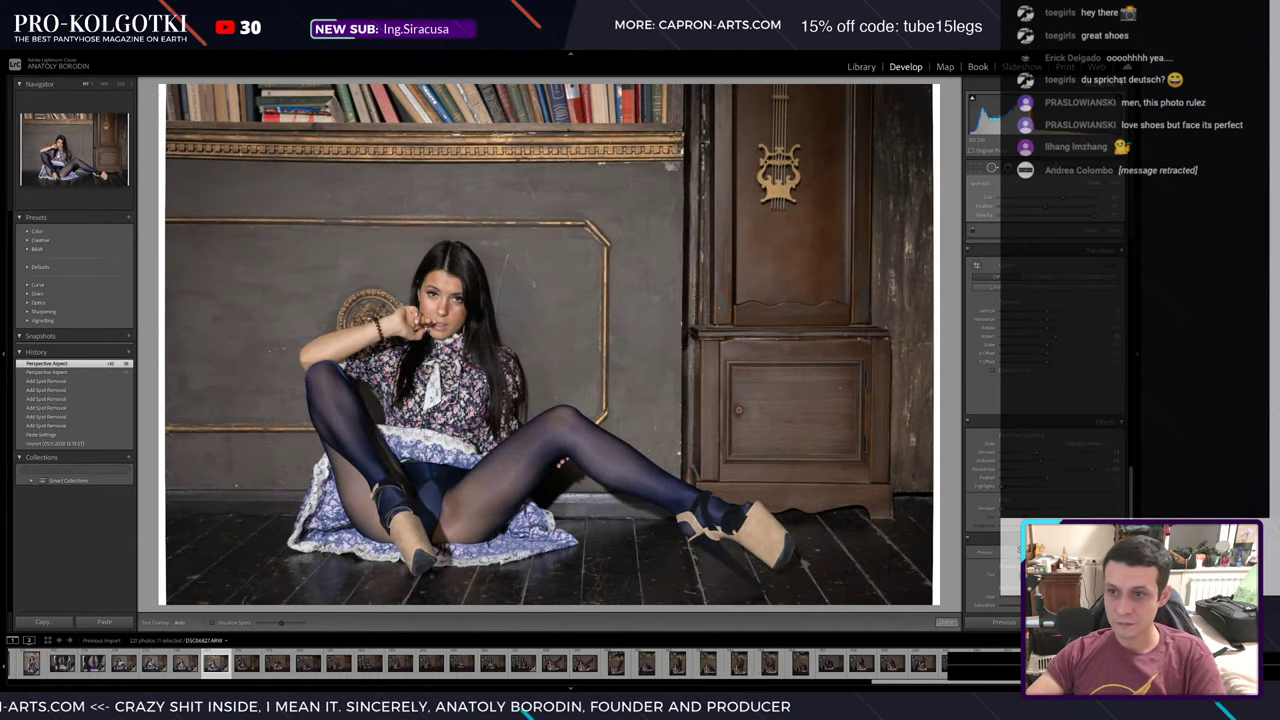
left_click(1107, 336)
key("Up")
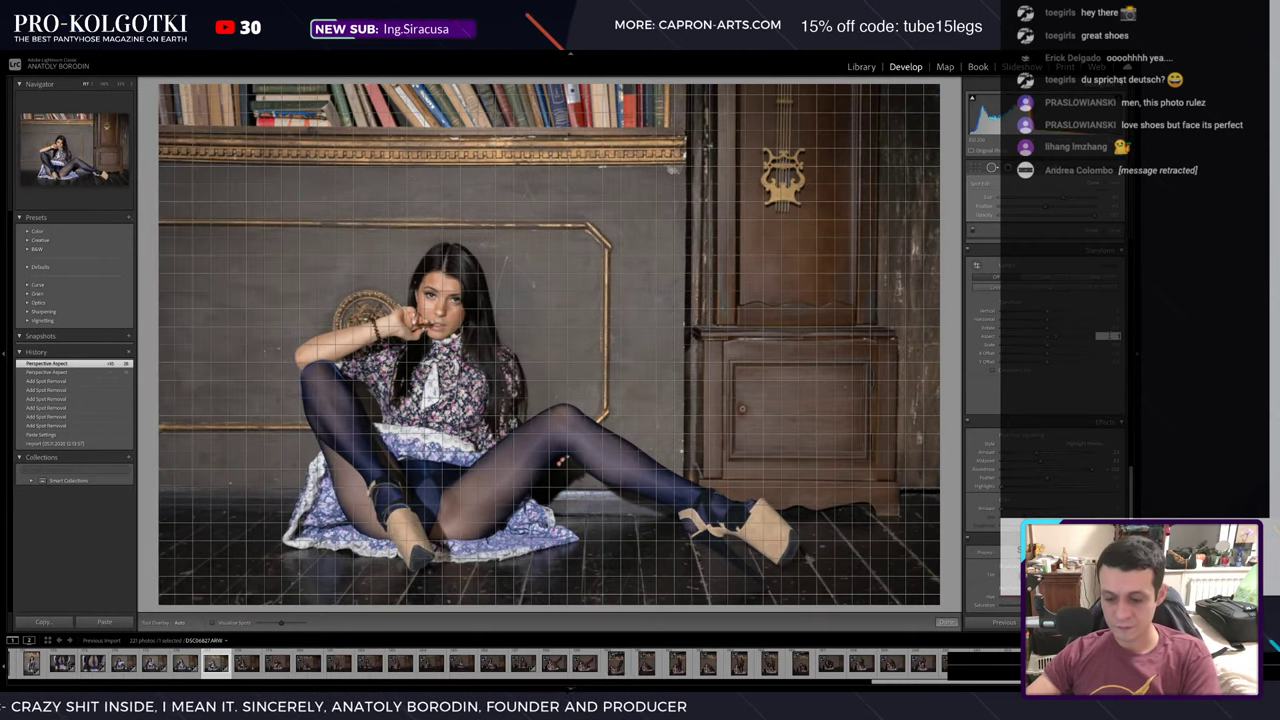
key("Tab")
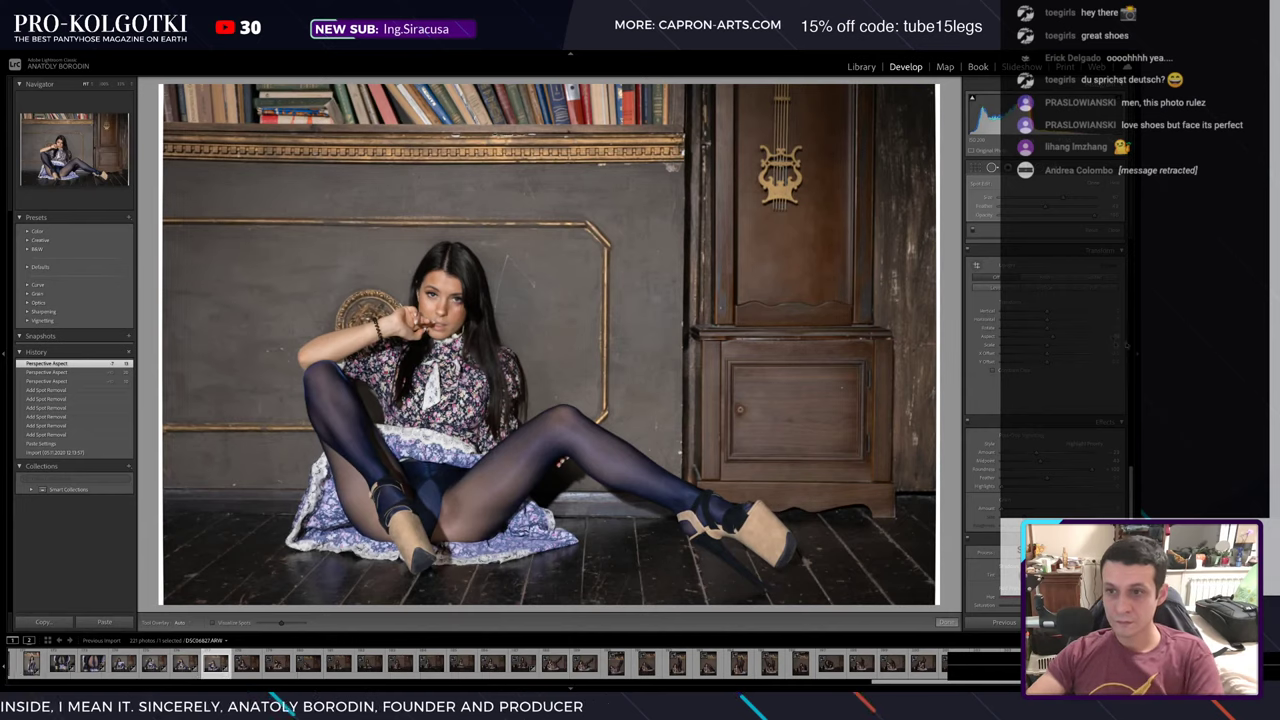
key("Up")
key("Up")
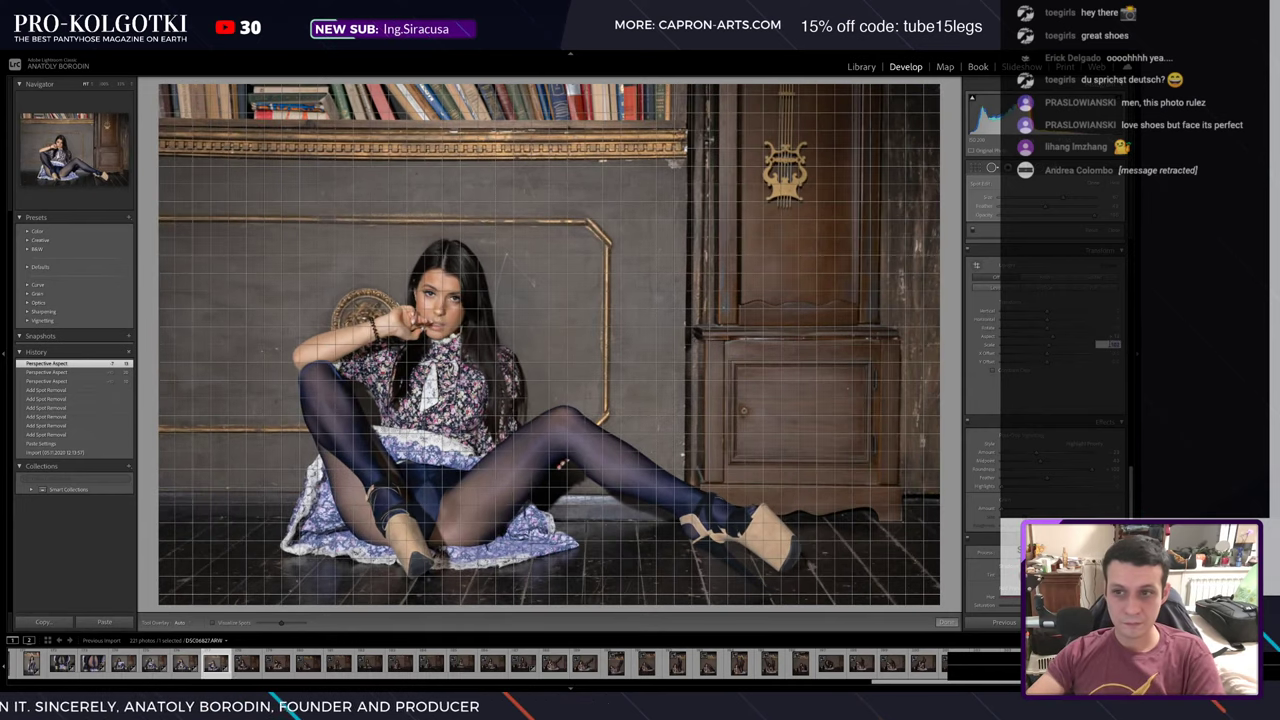
key("Up")
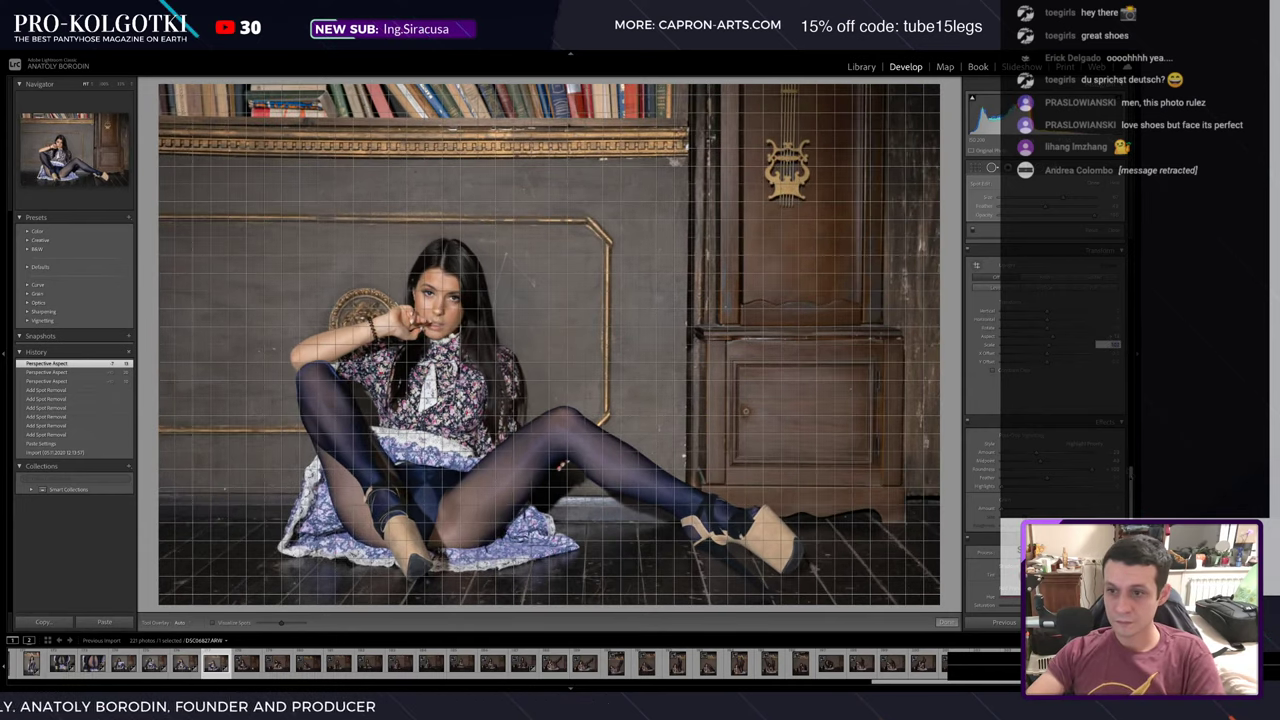
key("Up")
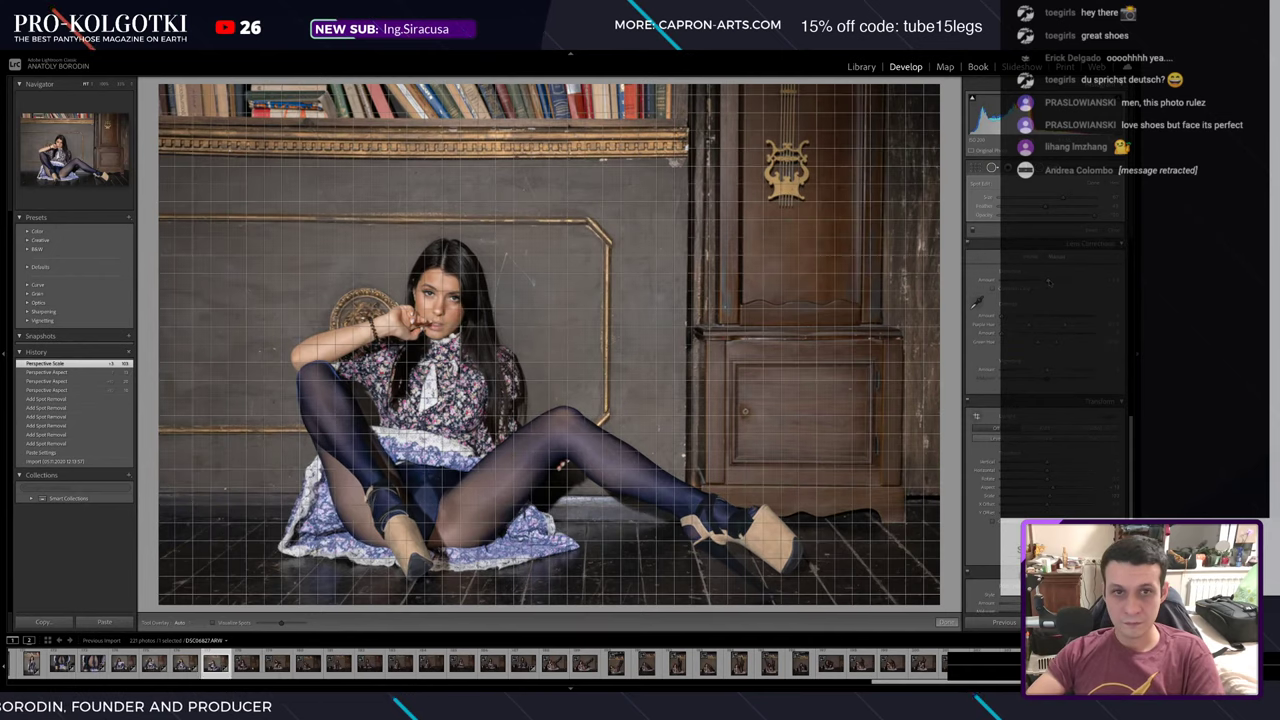
key("Up")
key("Up")
key("Up")
key("Up")
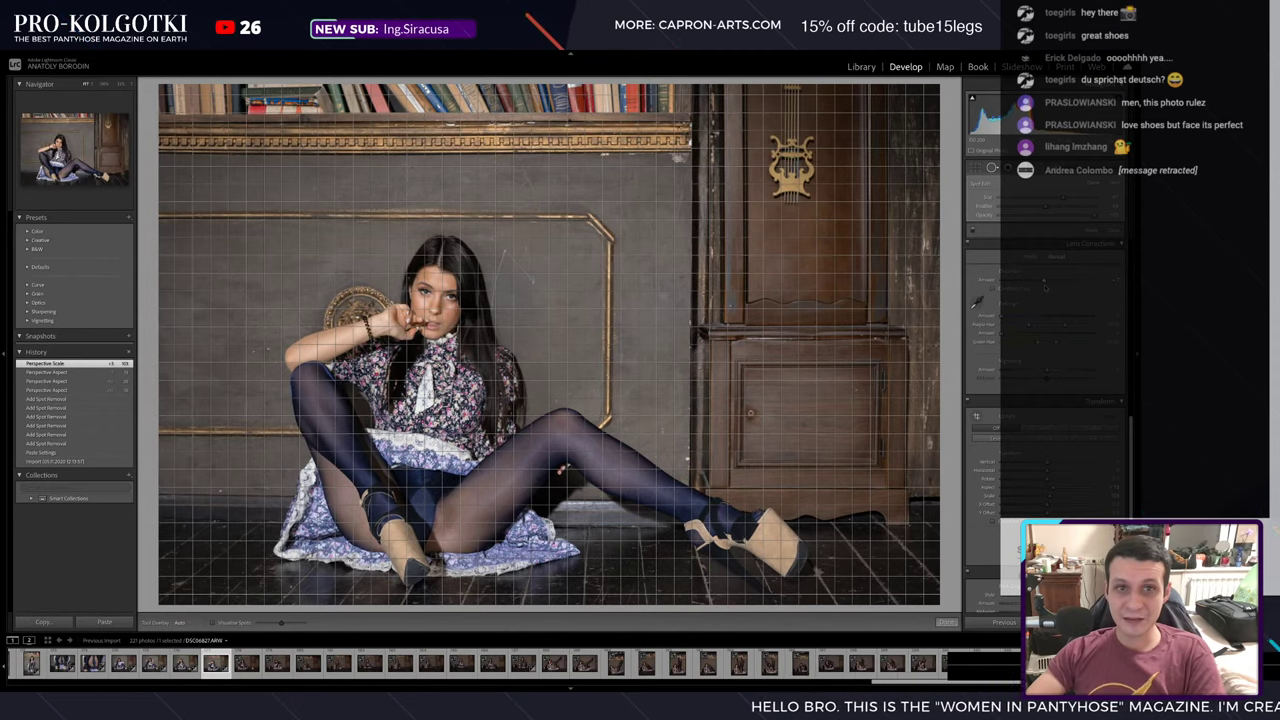
- Fine-tune the lens distortion amount and the perspective correction sliders
left_click_drag(1040, 288, 1042, 288)
left_click_drag(1047, 470, 1047, 472)
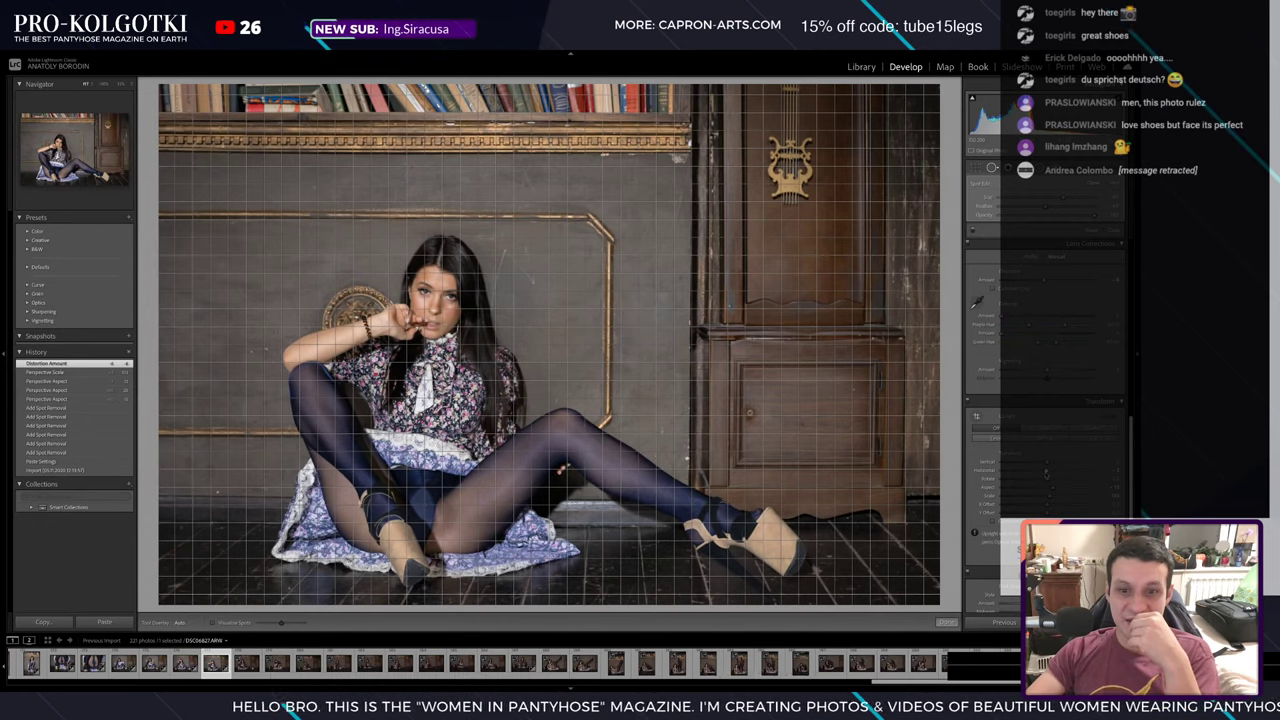
left_click_drag(1047, 472, 1047, 479)
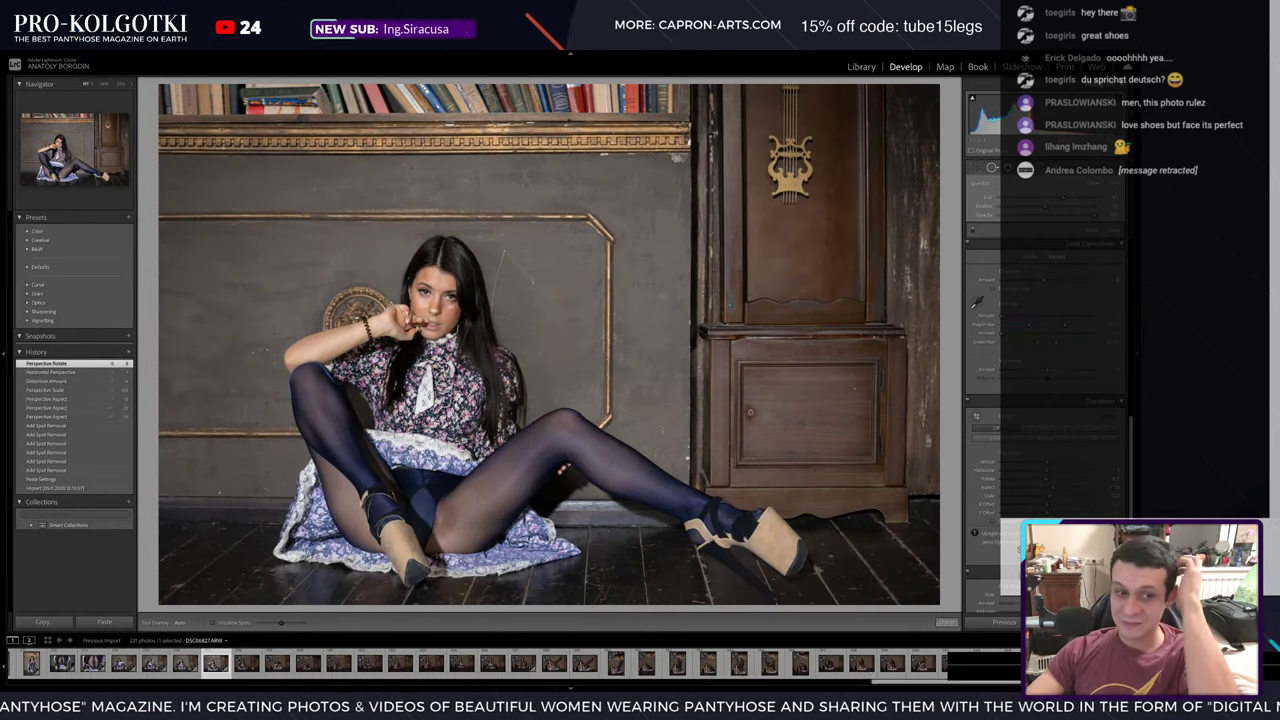
- Compare the before and after views, then copy this photo's develop settings
key("q")
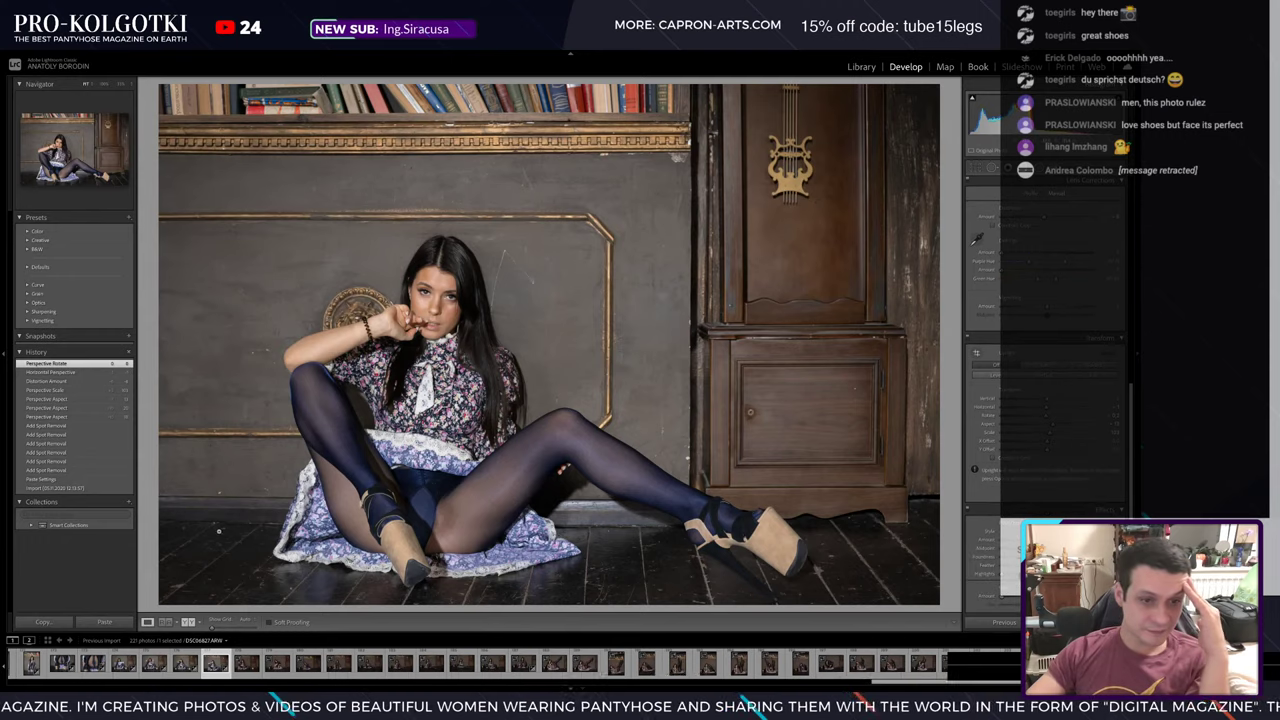
left_click(188, 621)
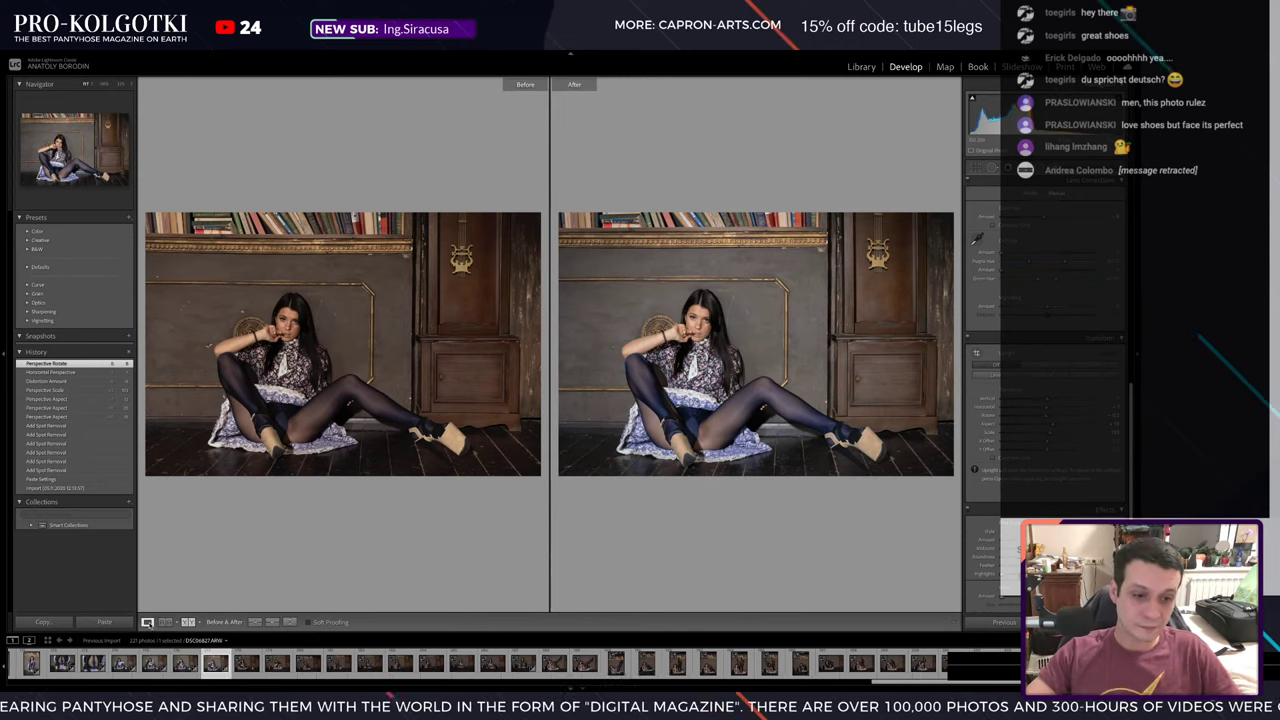
key("y")
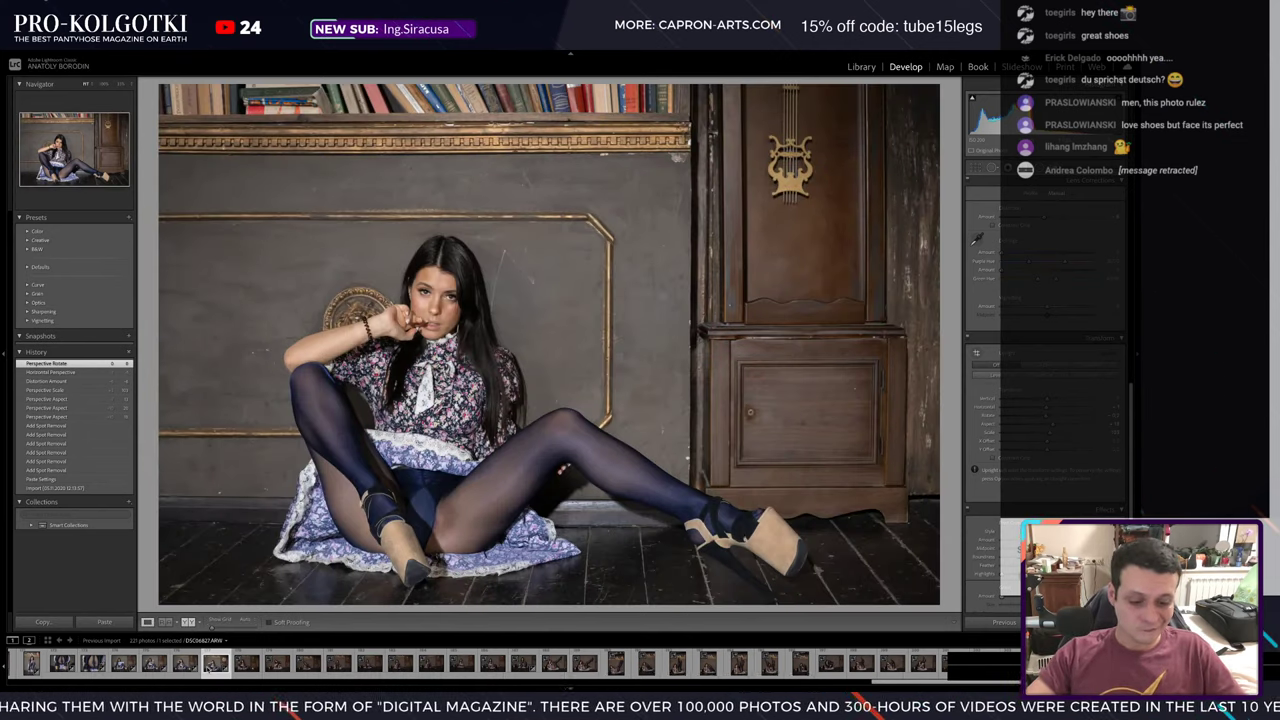
key("ctrl+shift+c")
left_click(516, 579)
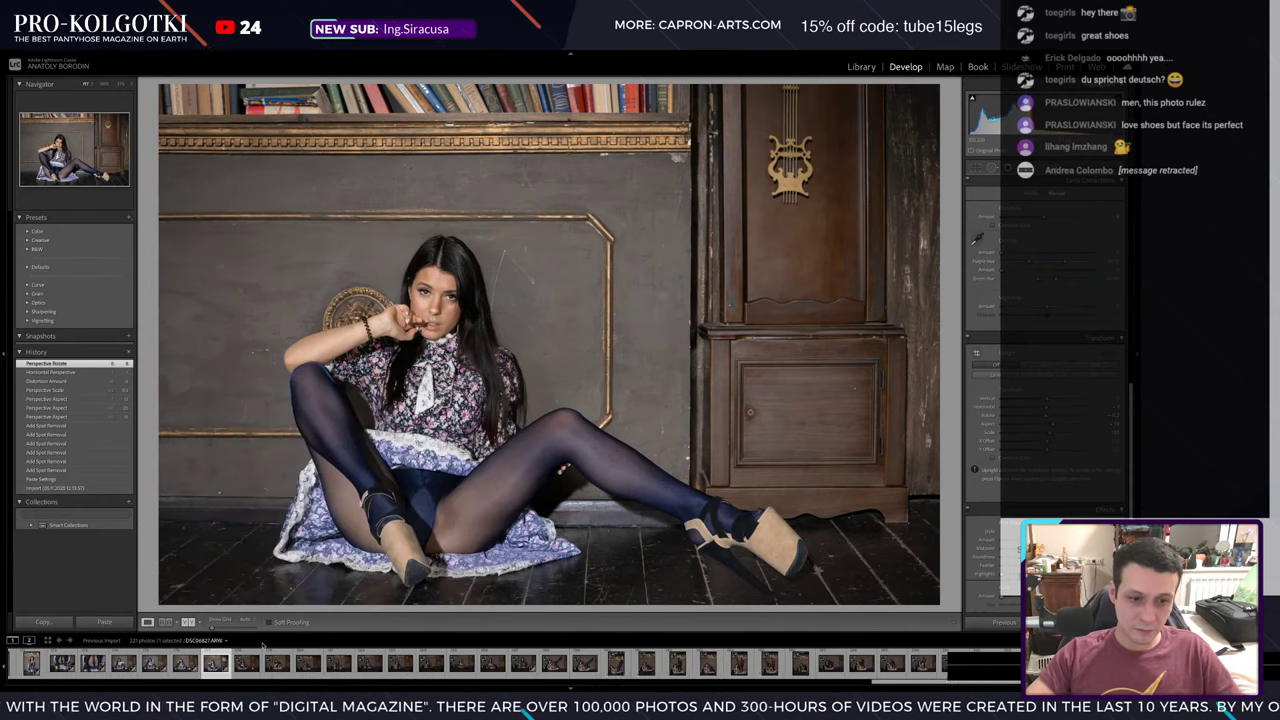
left_click(245, 664)
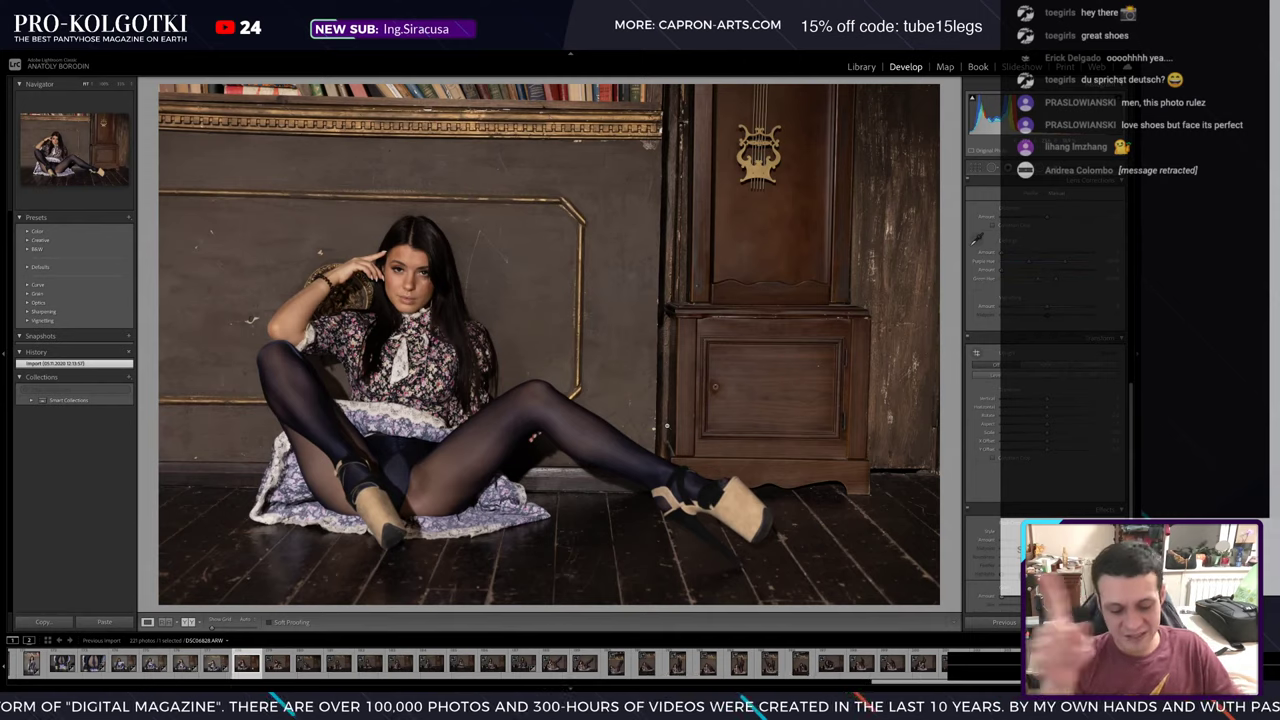
- Paste settings onto the hand-on-head shot and adjust its distortion, aspect, scale and rotation
key("ctrl+shift+v")
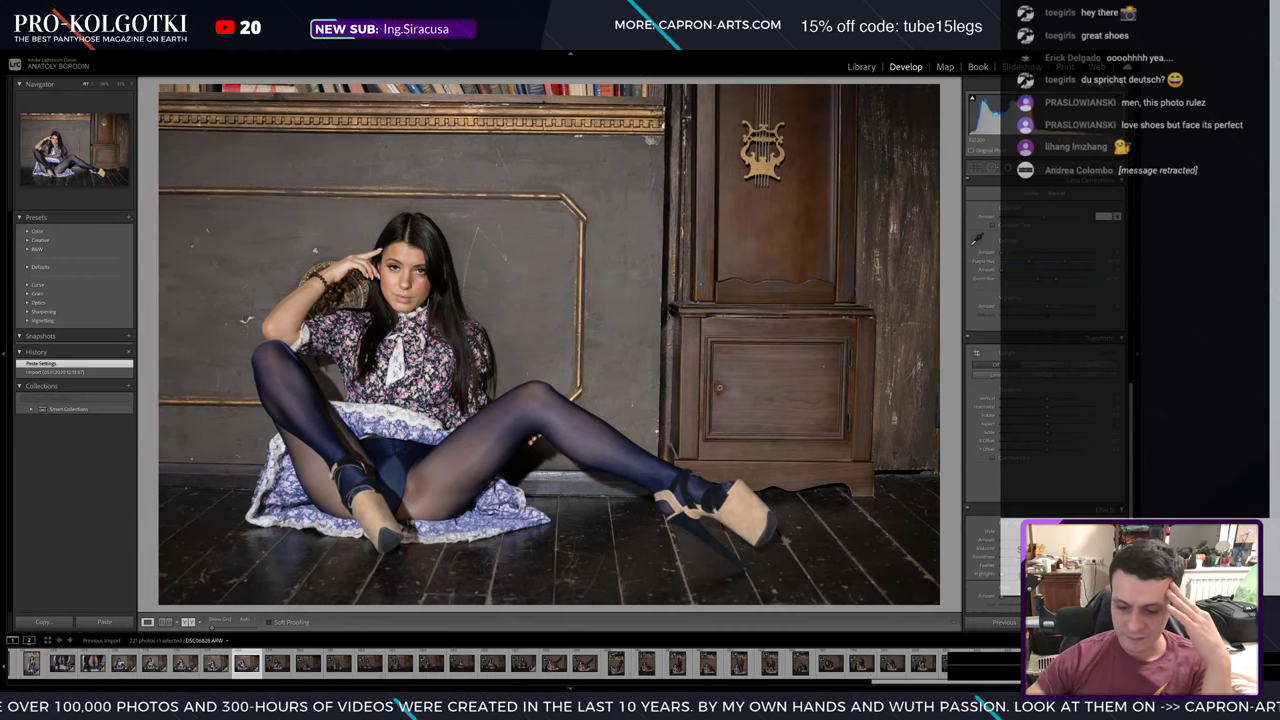
left_click_drag(1040, 390, 1056, 390)
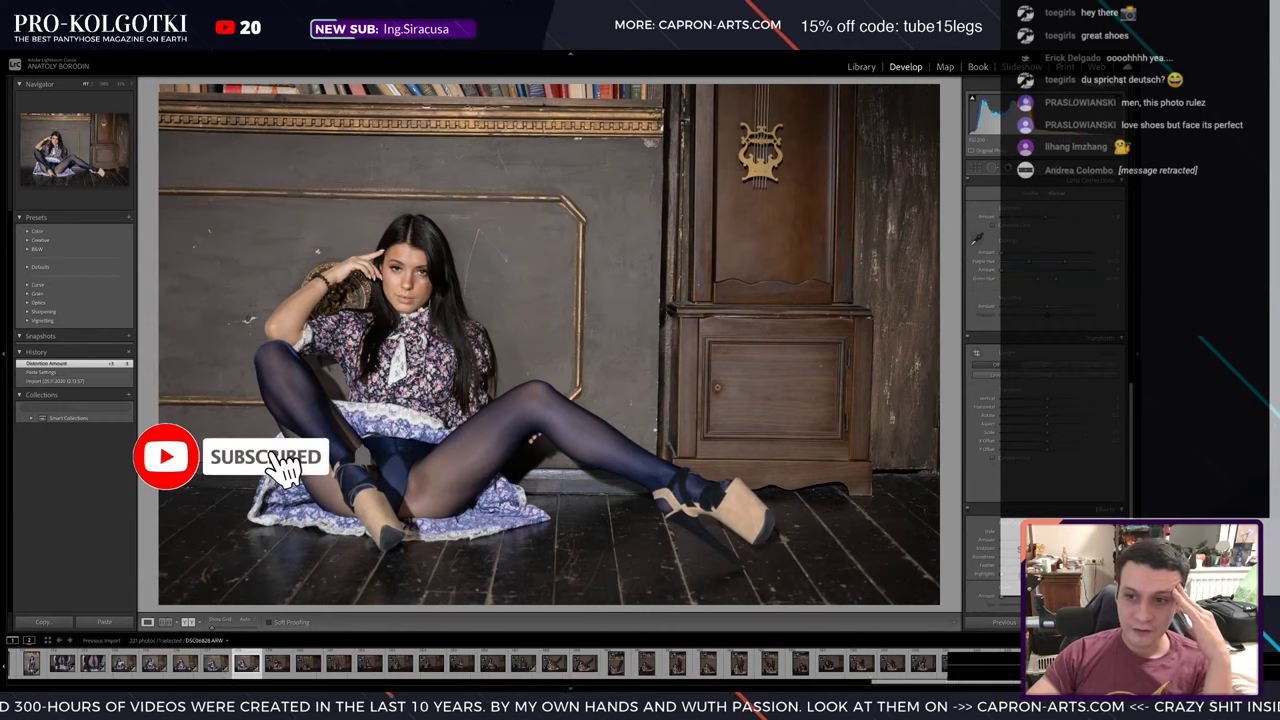
mouse_move(1040, 390)
left_mouse_down()
mouse_move(1103, 432)
mouse_move(1060, 423)
left_mouse_up()
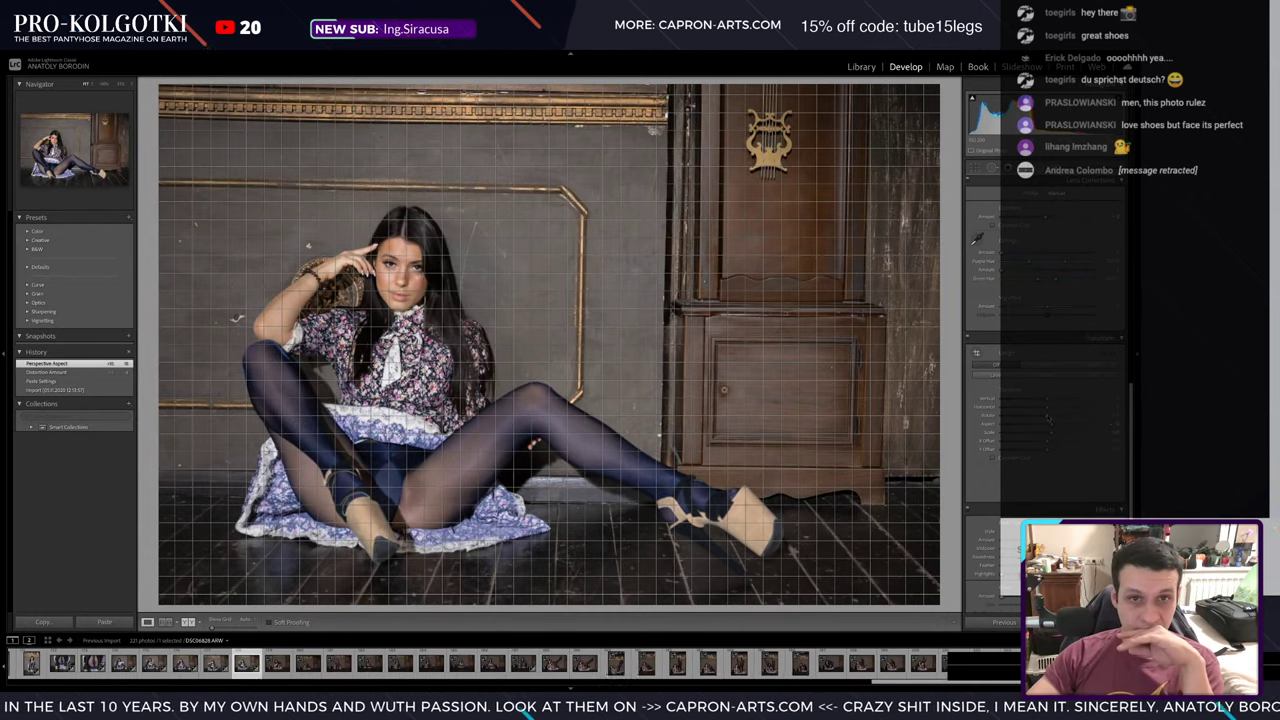
left_click_drag(1049, 420, 1040, 414)
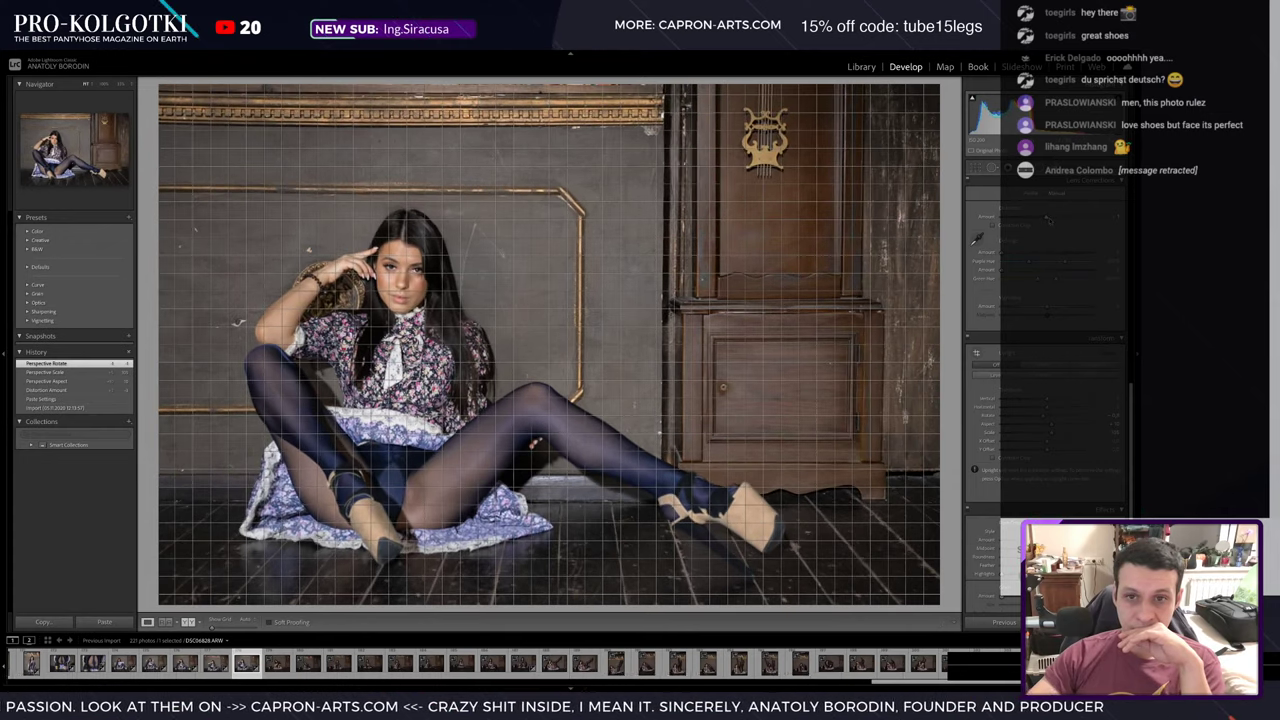
- Refine distortion, horizontal and vertical perspective, and confirm the Y Offset value
left_click_drag(1047, 218, 1049, 221)
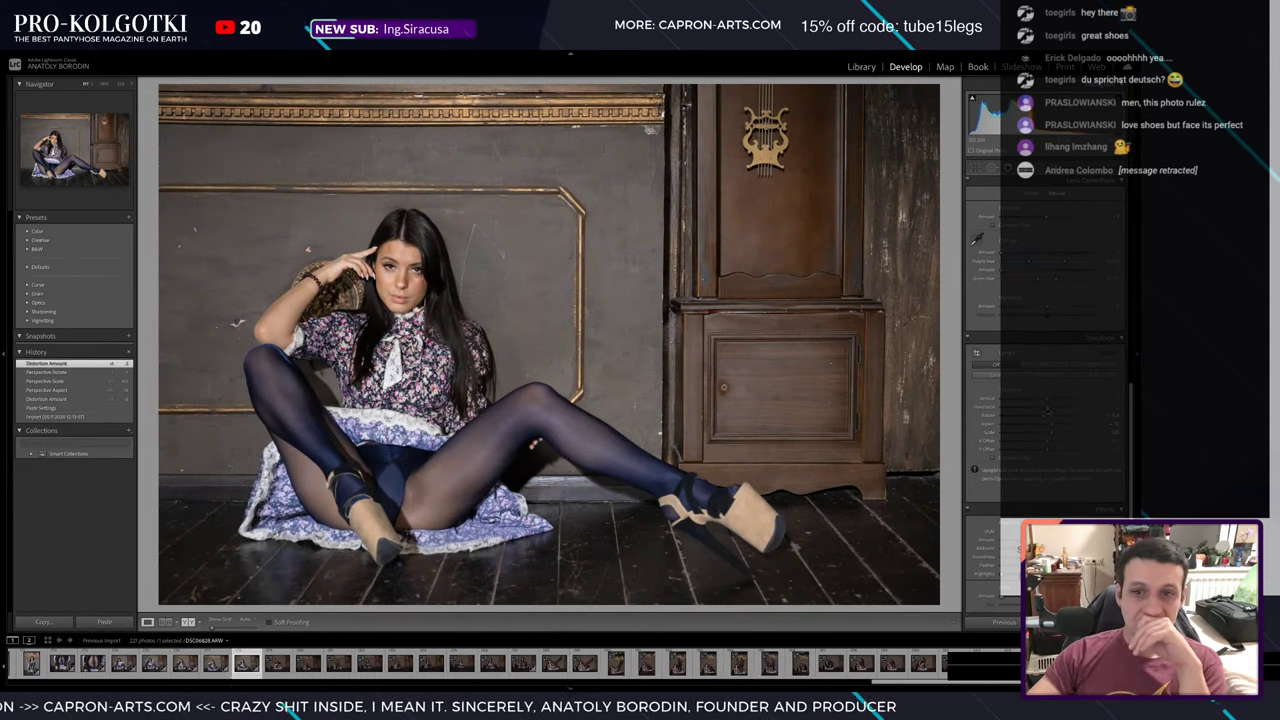
left_click_drag(1045, 407, 1049, 400)
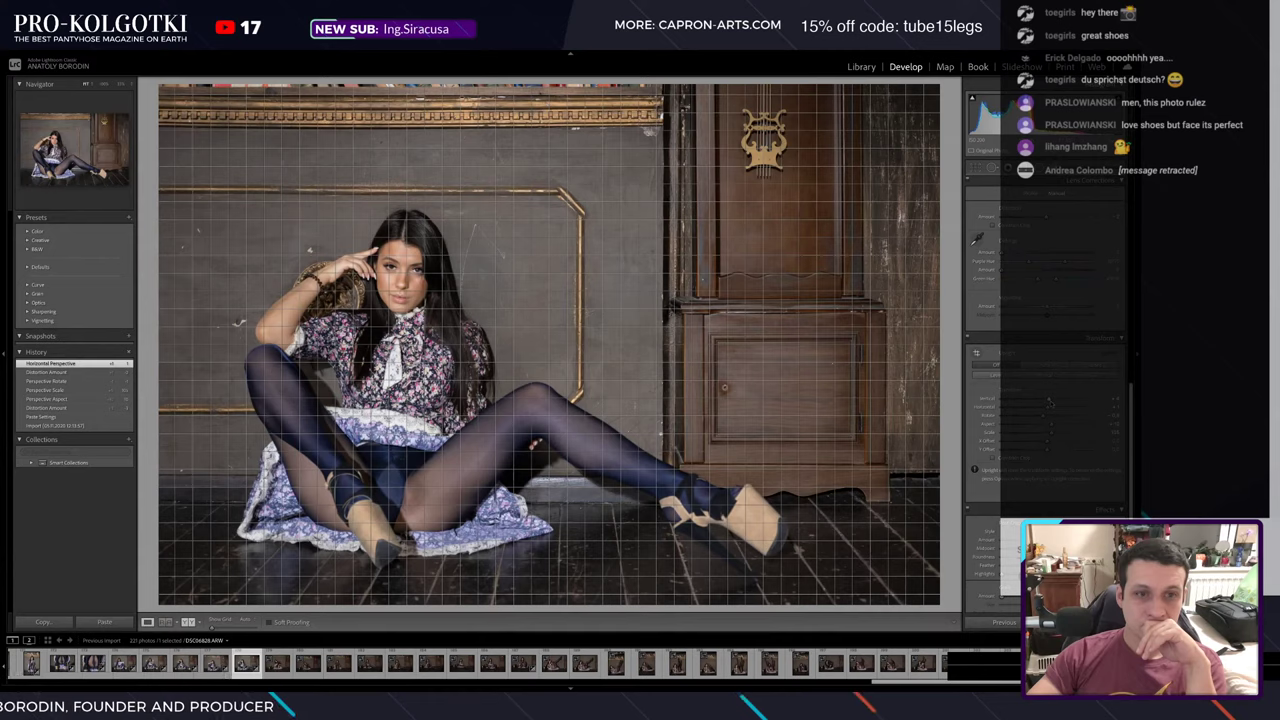
left_click_drag(1049, 400, 1046, 400)
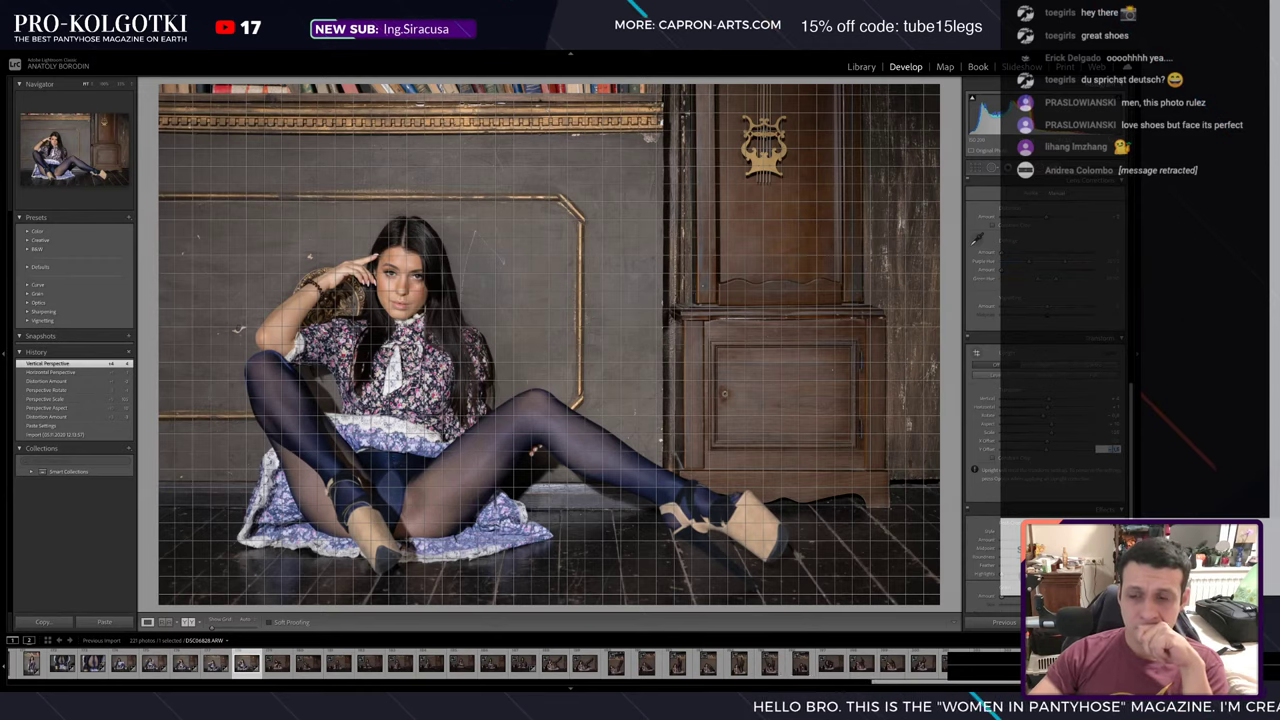
key("Return")
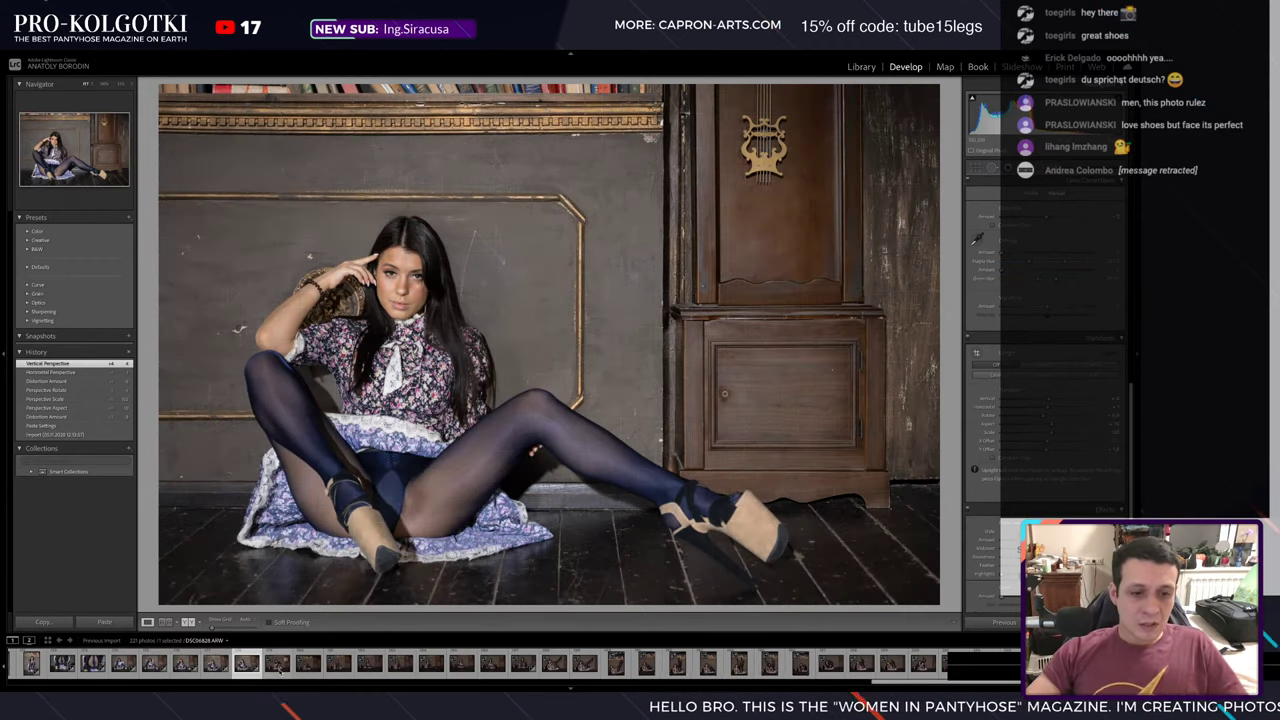
key("Right")
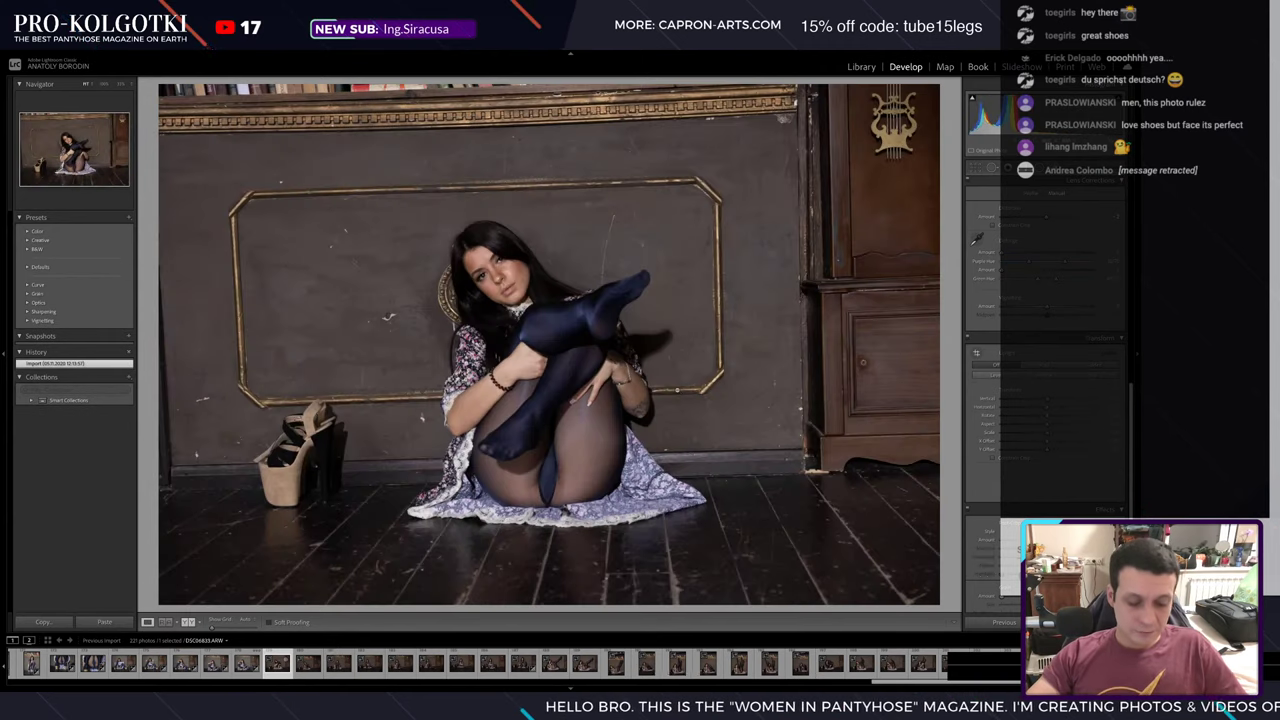
- Paste the copied develop settings onto the knees-up photo and enter a new Distortion value
key("ctrl+shift+v")
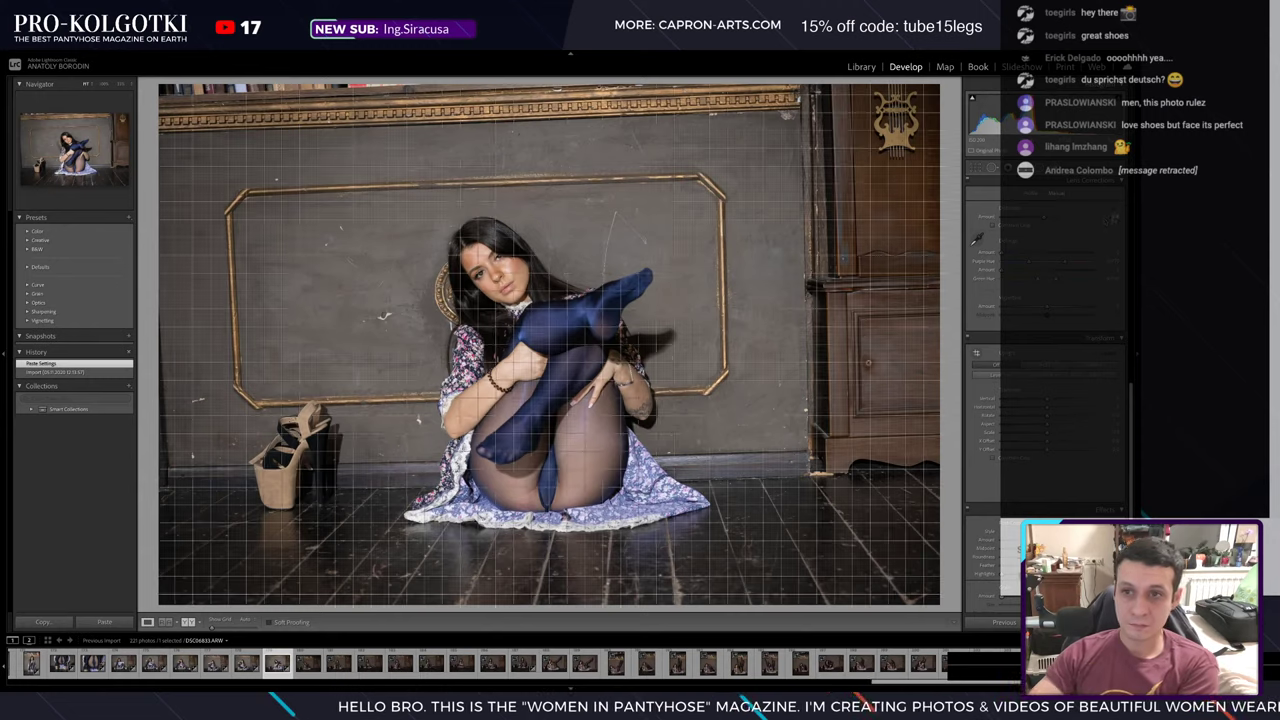
left_click(1108, 216)
key("Return")
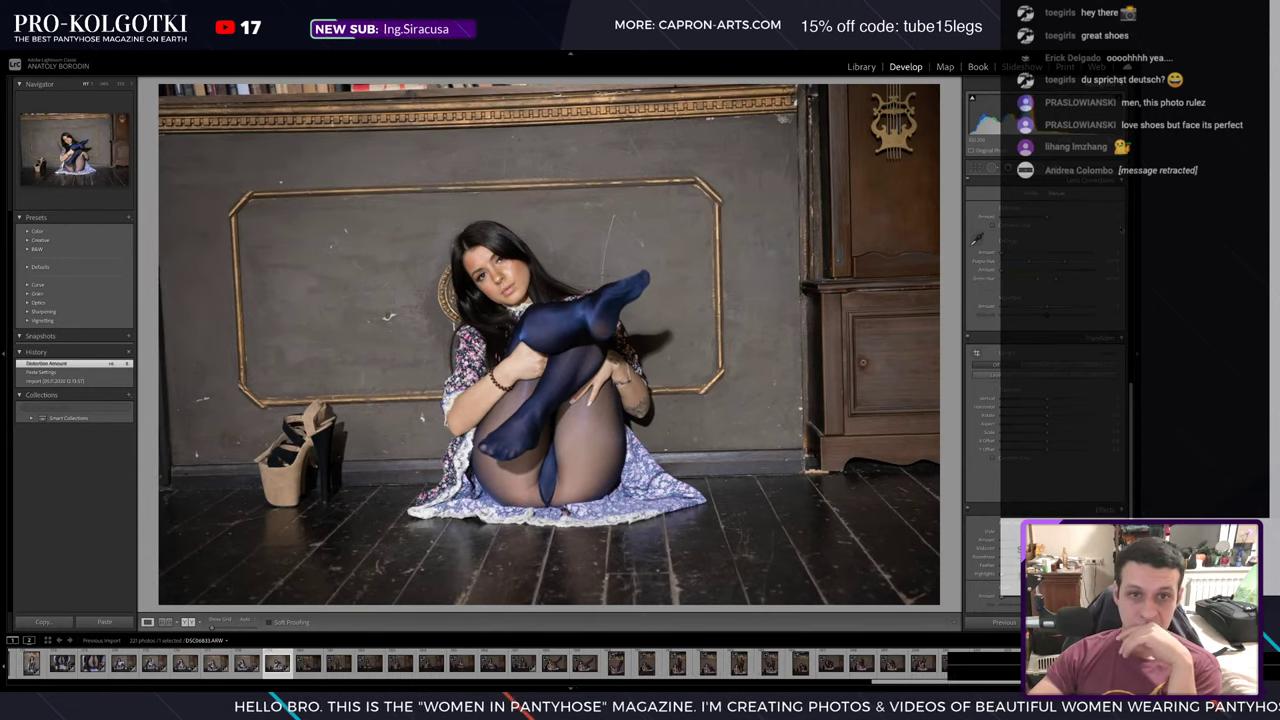
- Adjust Transform Scale, Rotate and Vertical to level the wall frame, then fine-tune Distortion
left_click_drag(1045, 433, 1052, 433)
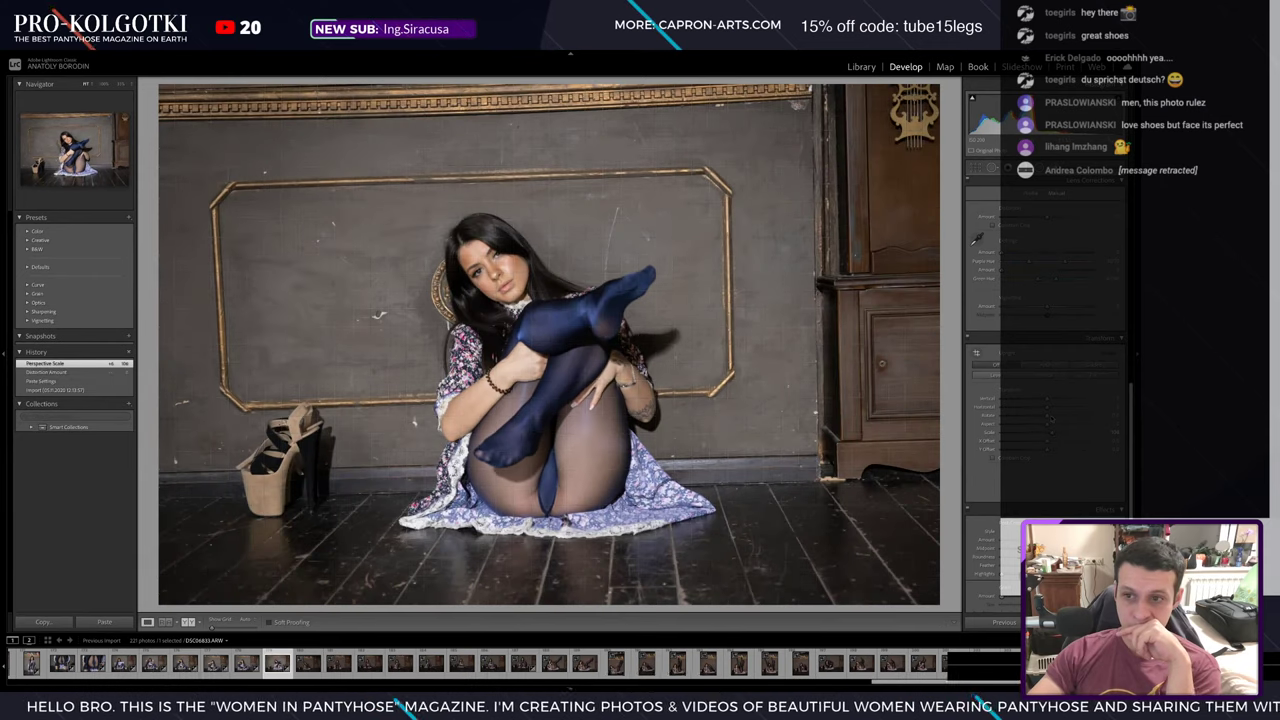
left_click_drag(1052, 433, 1065, 416)
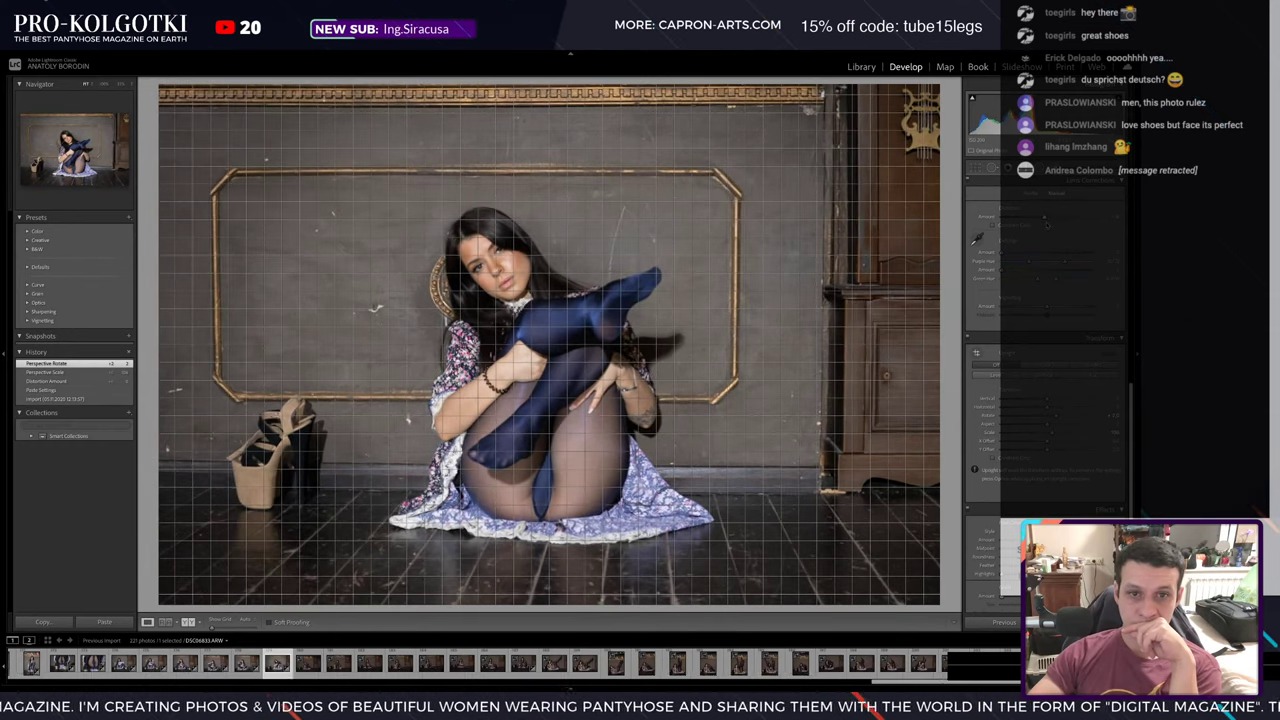
left_click_drag(1065, 416, 1049, 401)
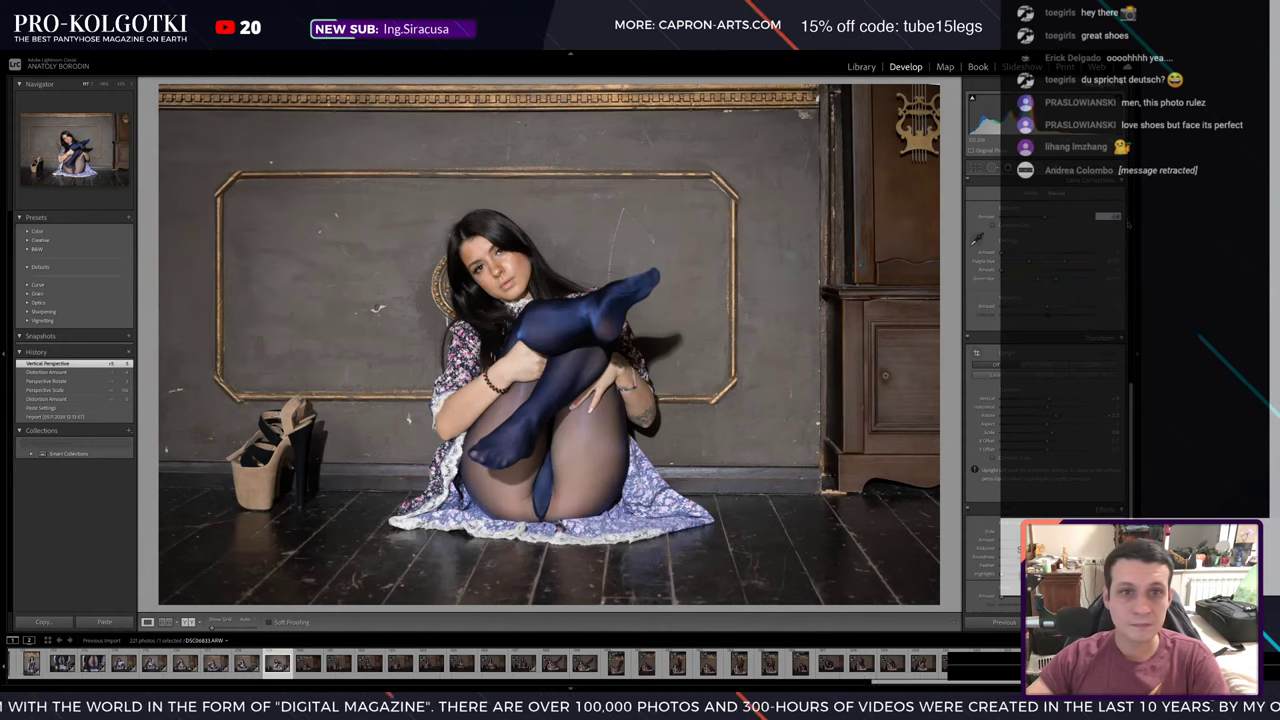
left_click_drag(1049, 401, 1050, 401)
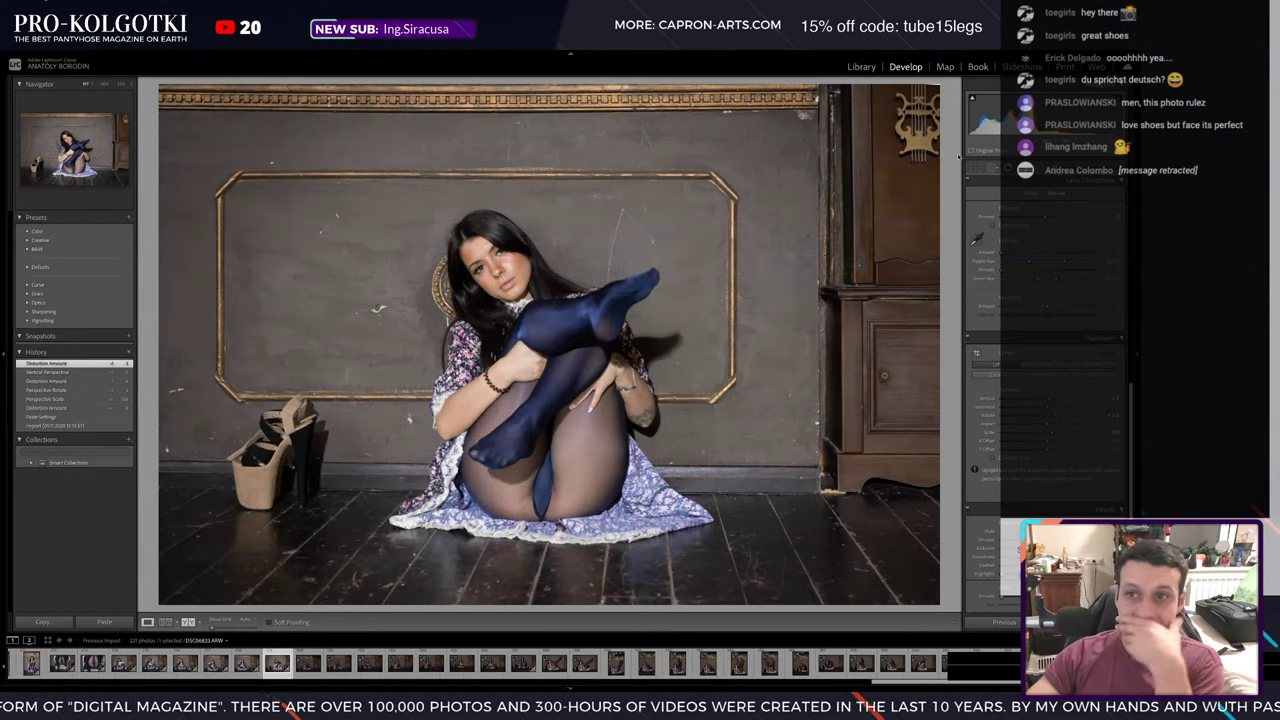
- Remove nine spots and blemishes from the wall around the frame, shoes, hair and legs
key("q")
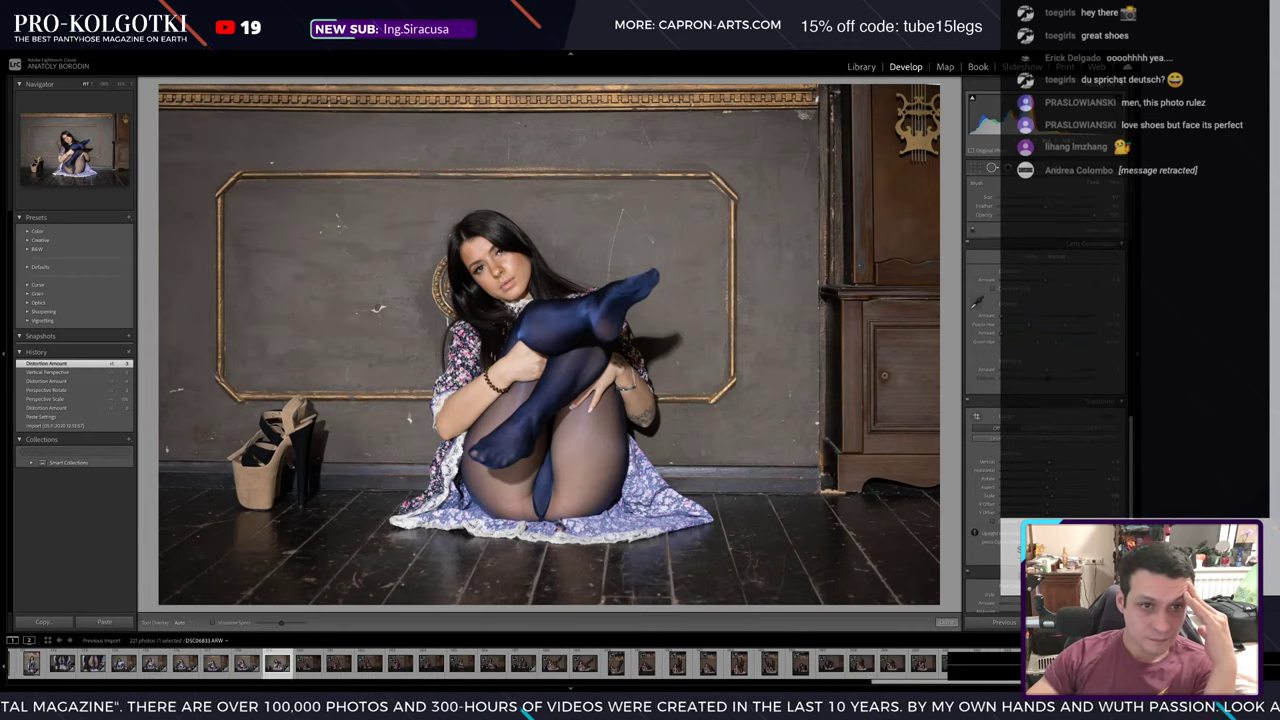
left_click(337, 215)
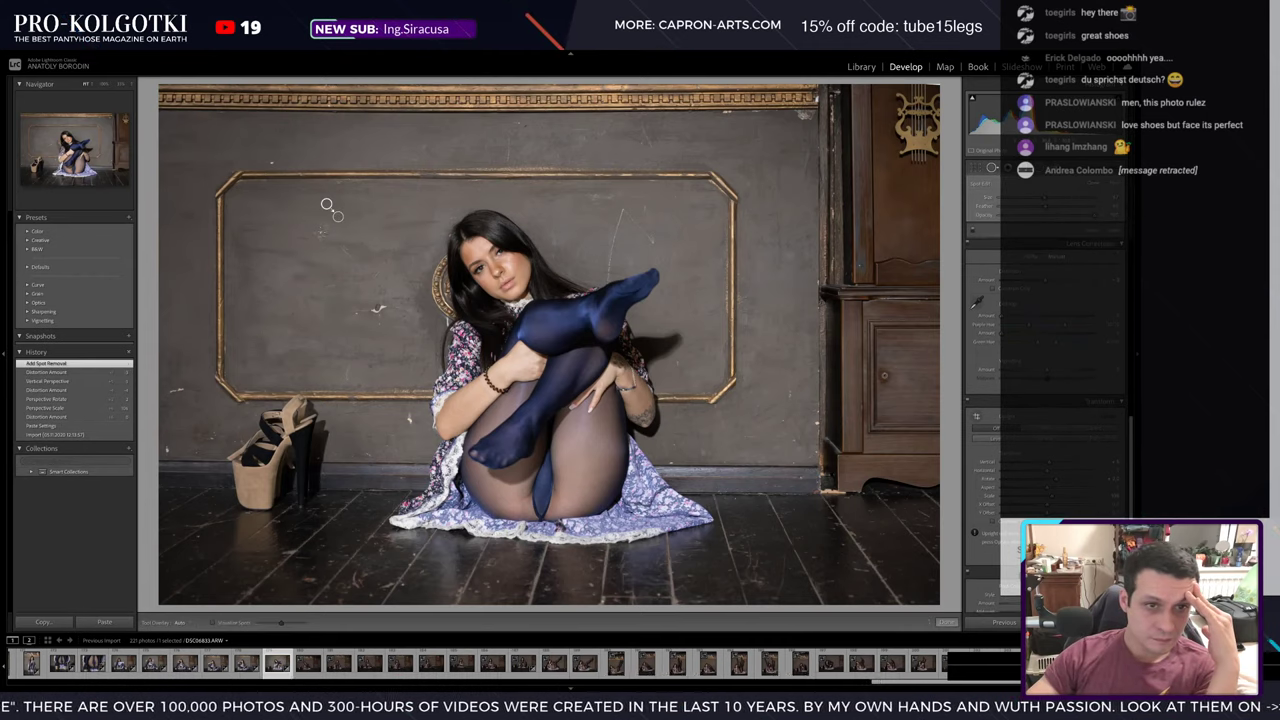
left_click(322, 231)
left_click(272, 161)
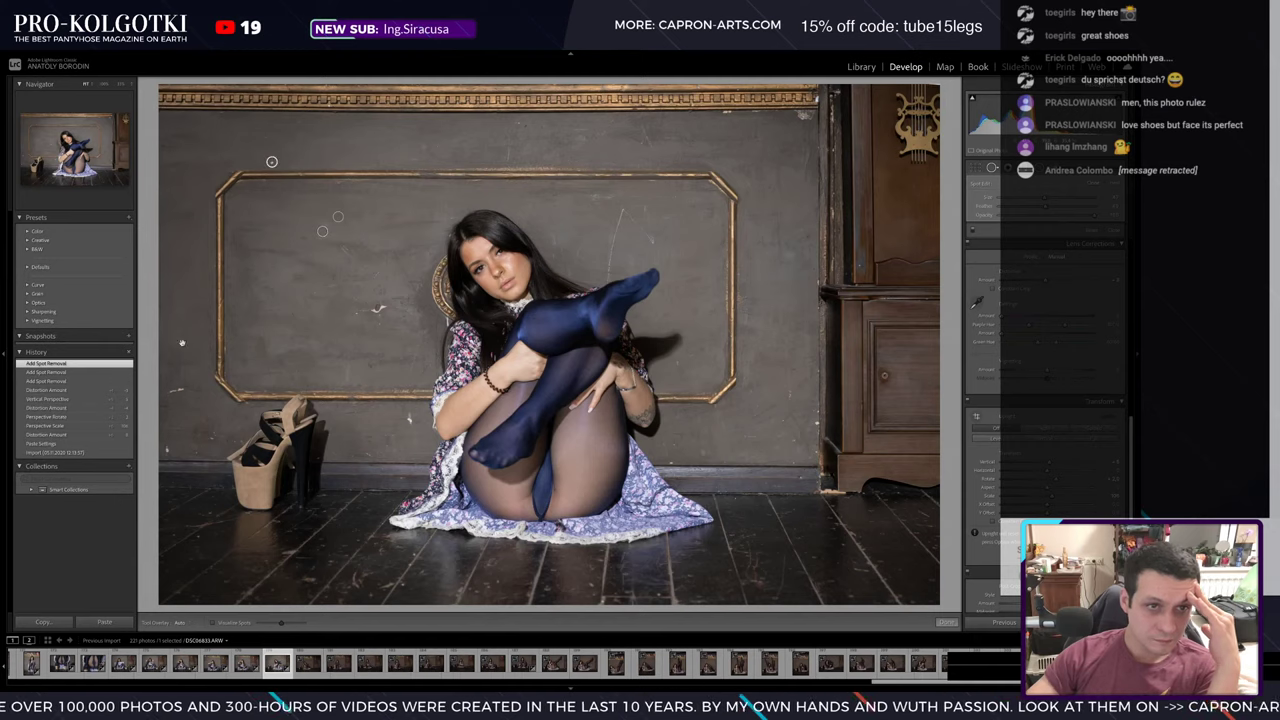
left_click(179, 391)
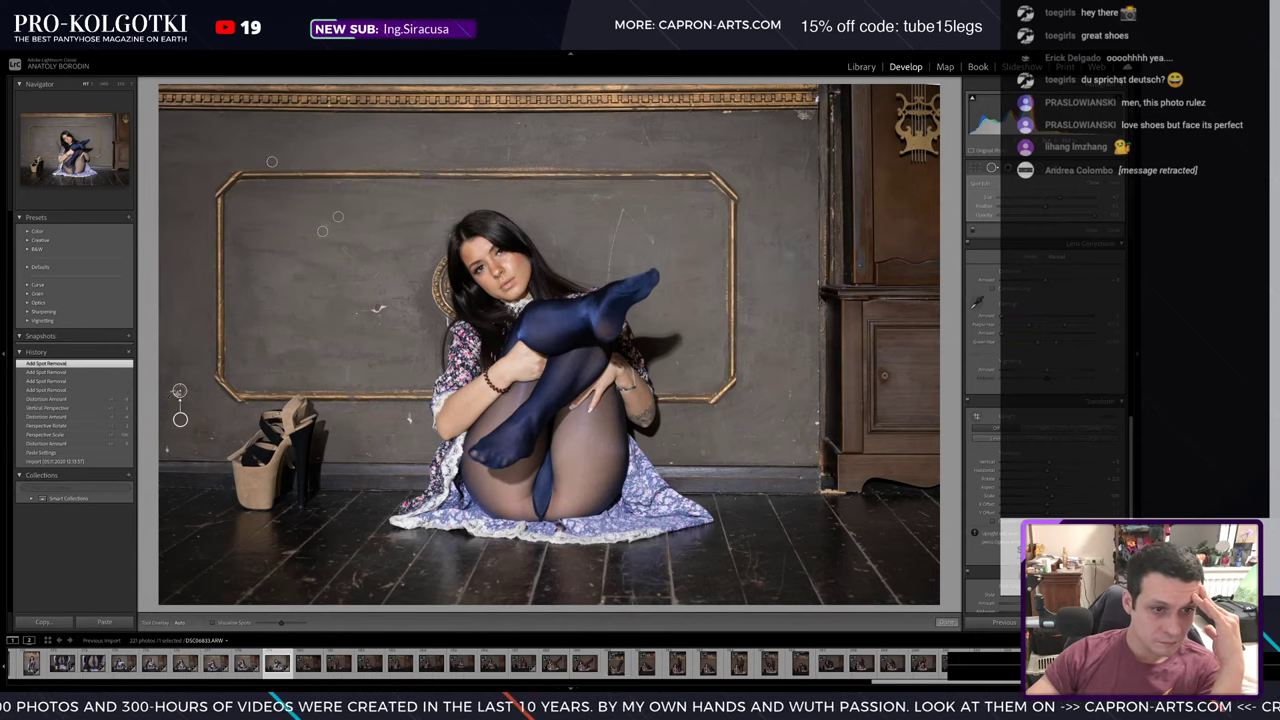
left_click(171, 391)
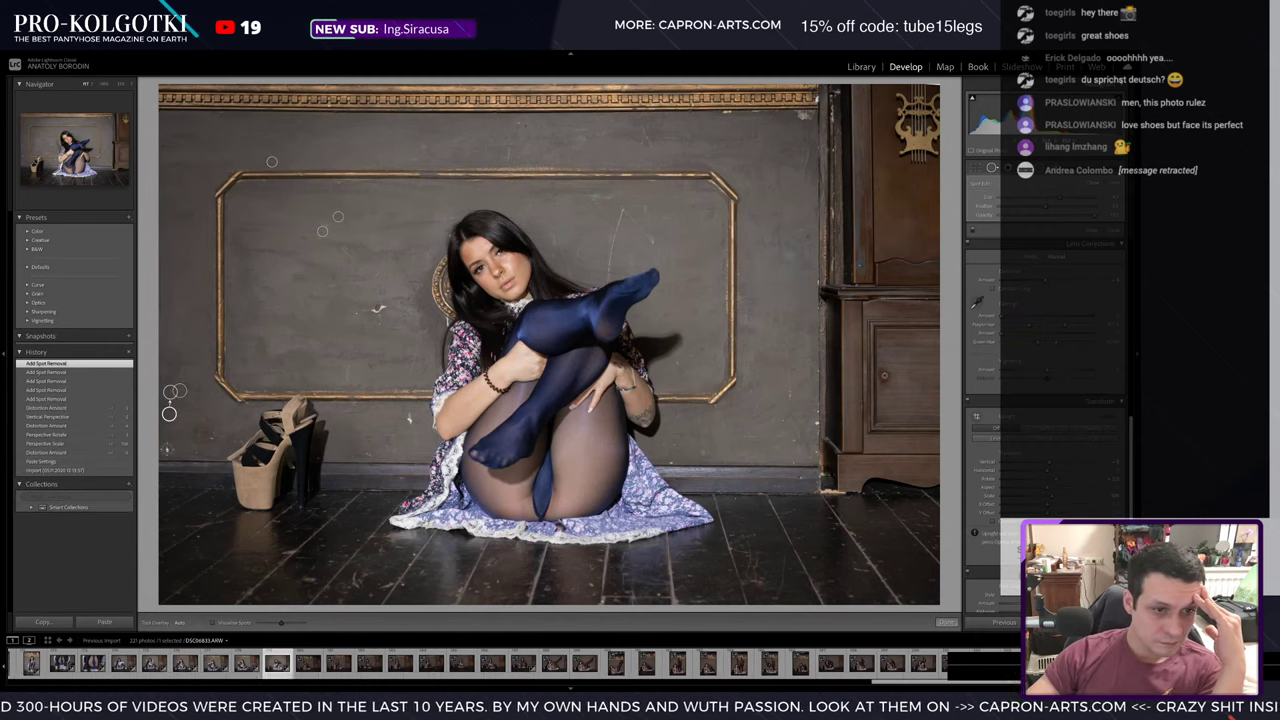
left_click(167, 431)
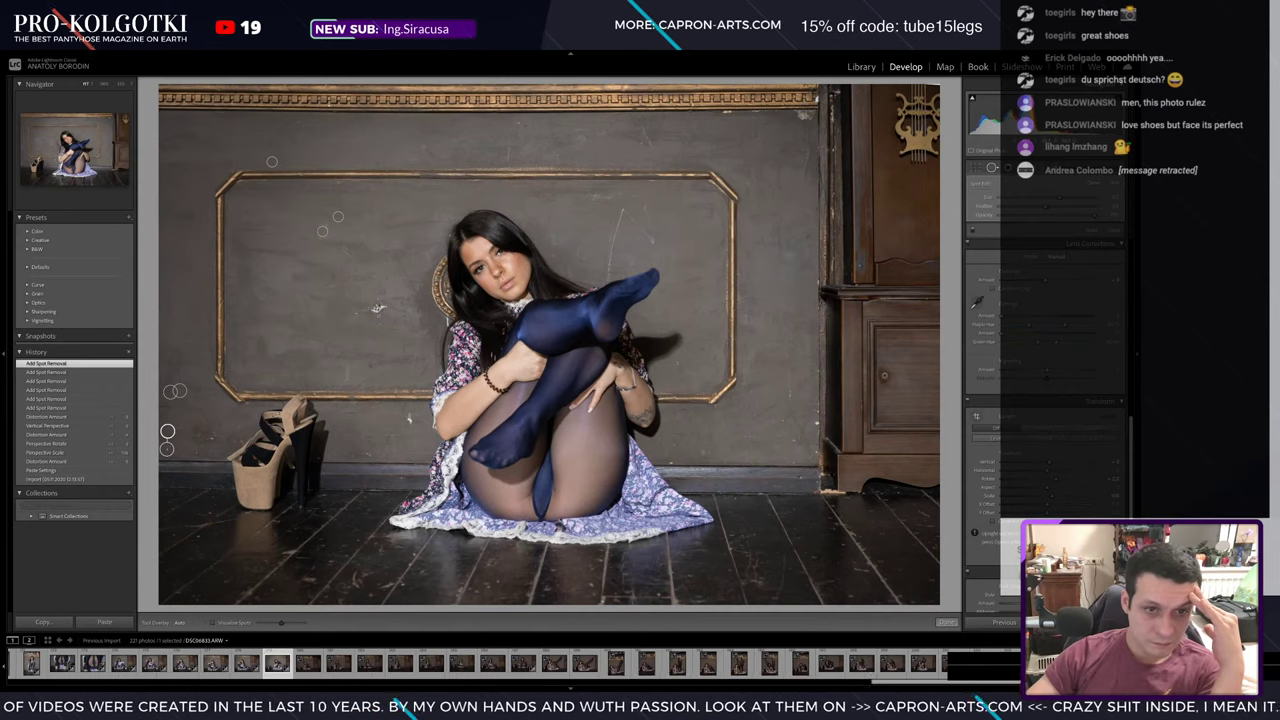
left_click(377, 307)
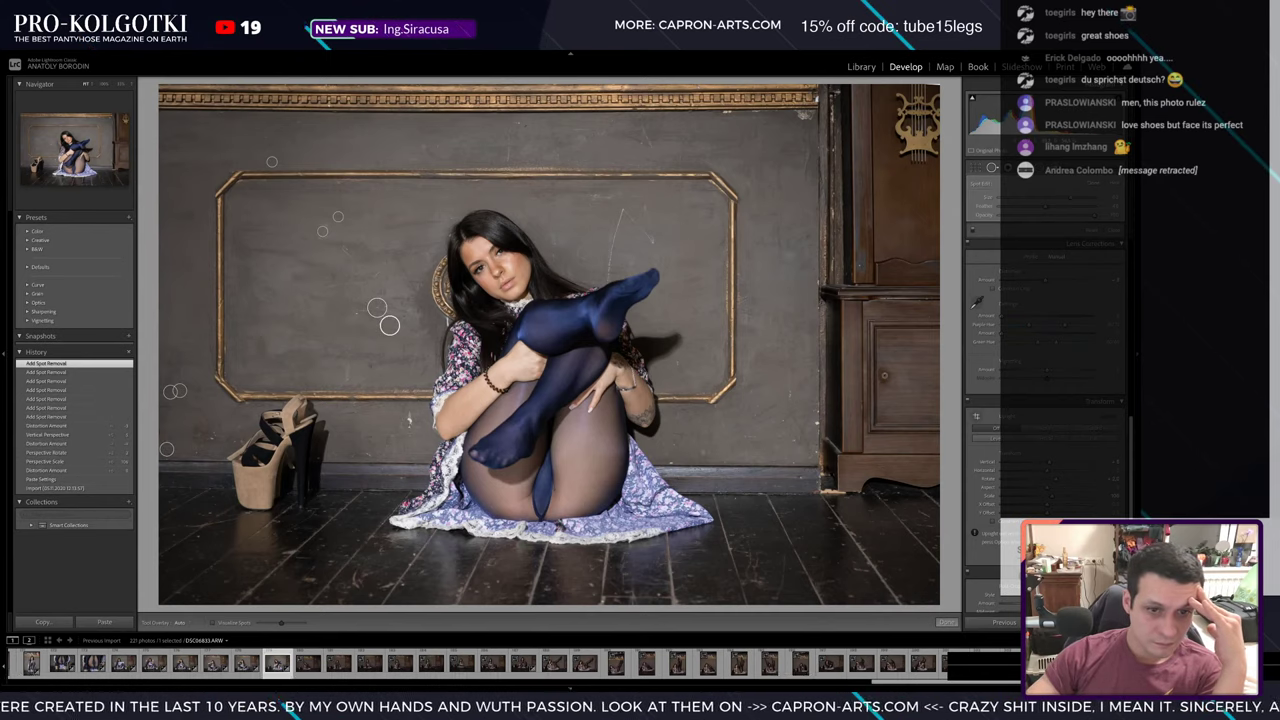
left_click(409, 419)
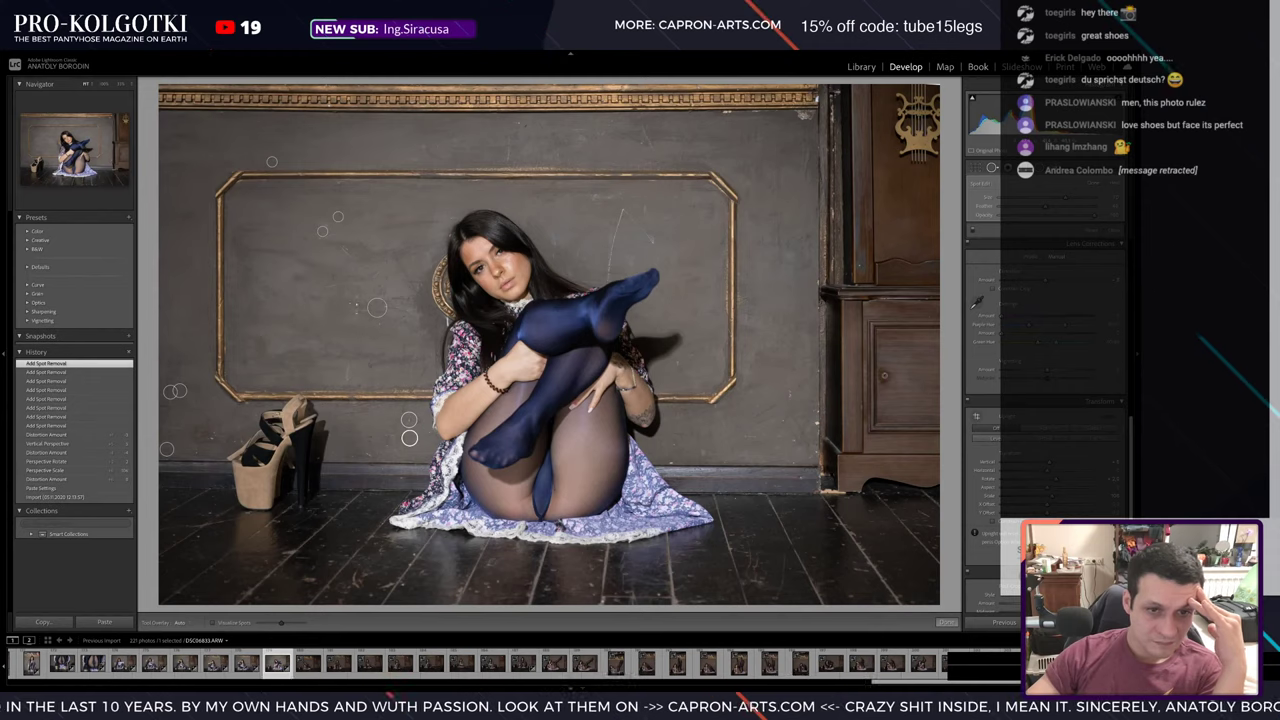
left_click(355, 313)
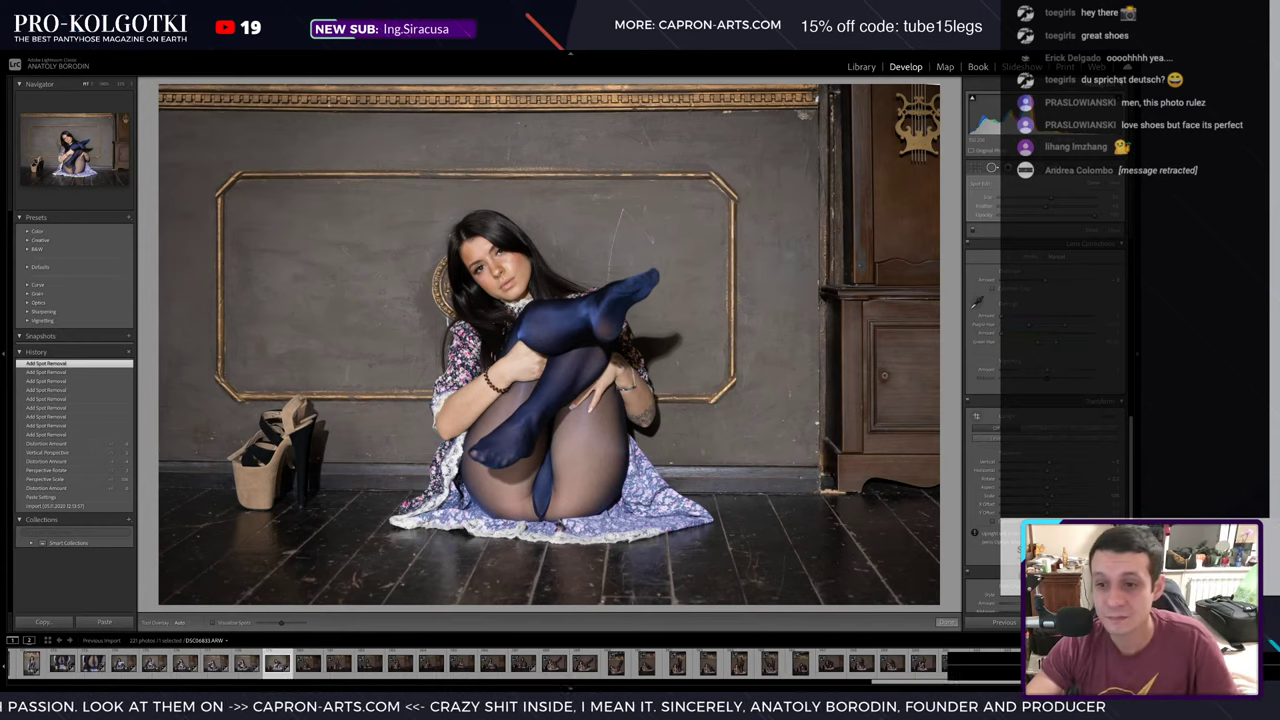
- Darken the edges with a post-crop vignette, then go to bookshelf photo DSC06836
scroll(1045, 350, "down", 2)
scroll(1045, 350, "down", 3)
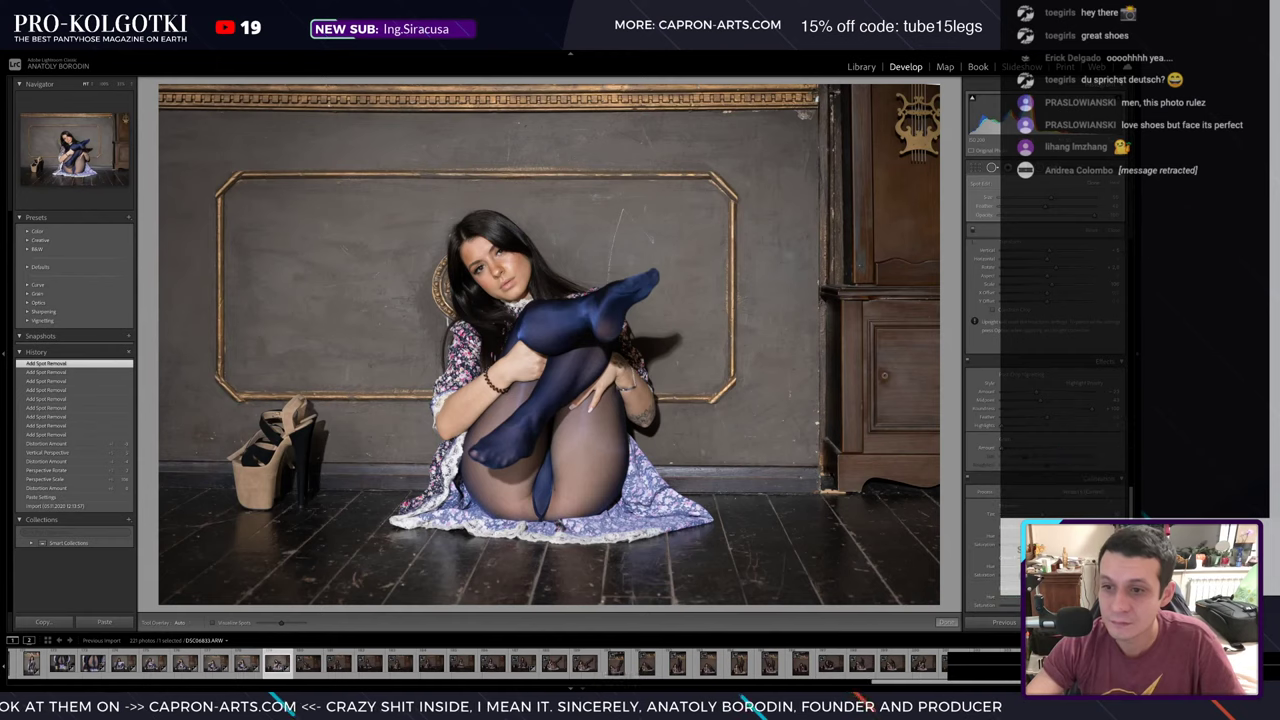
left_click_drag(1038, 396, 1040, 395)
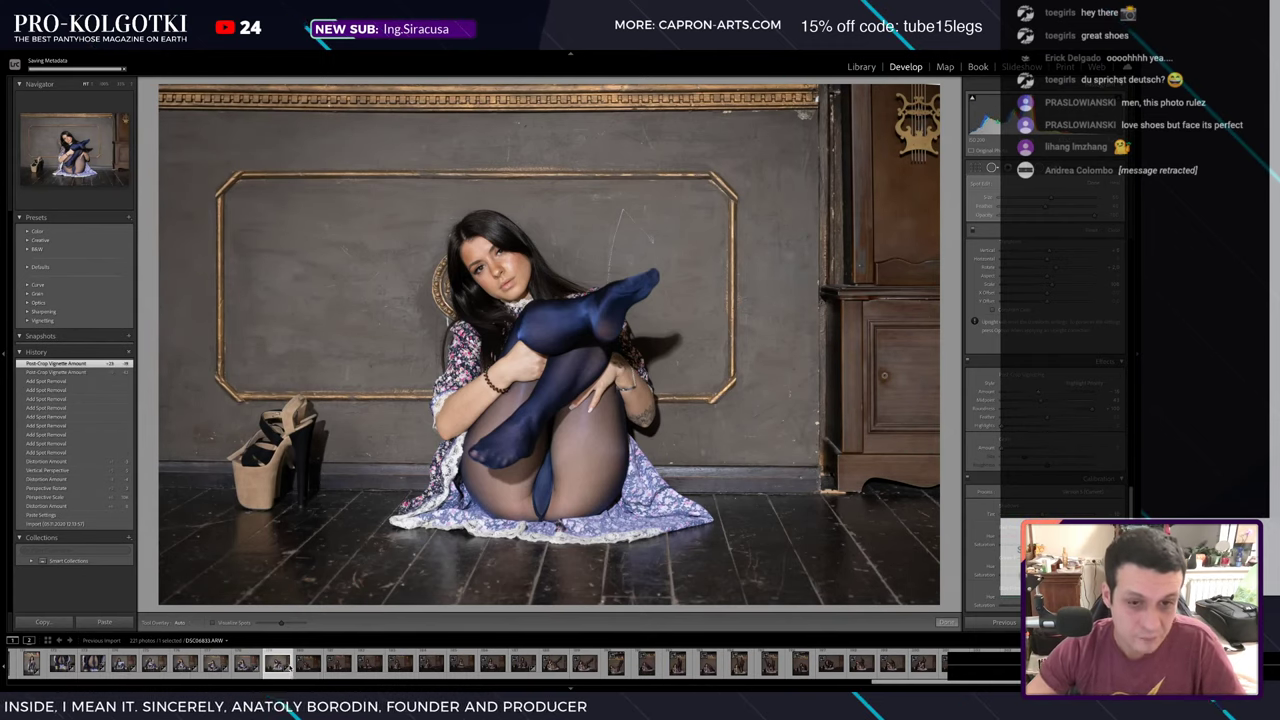
left_click(314, 668)
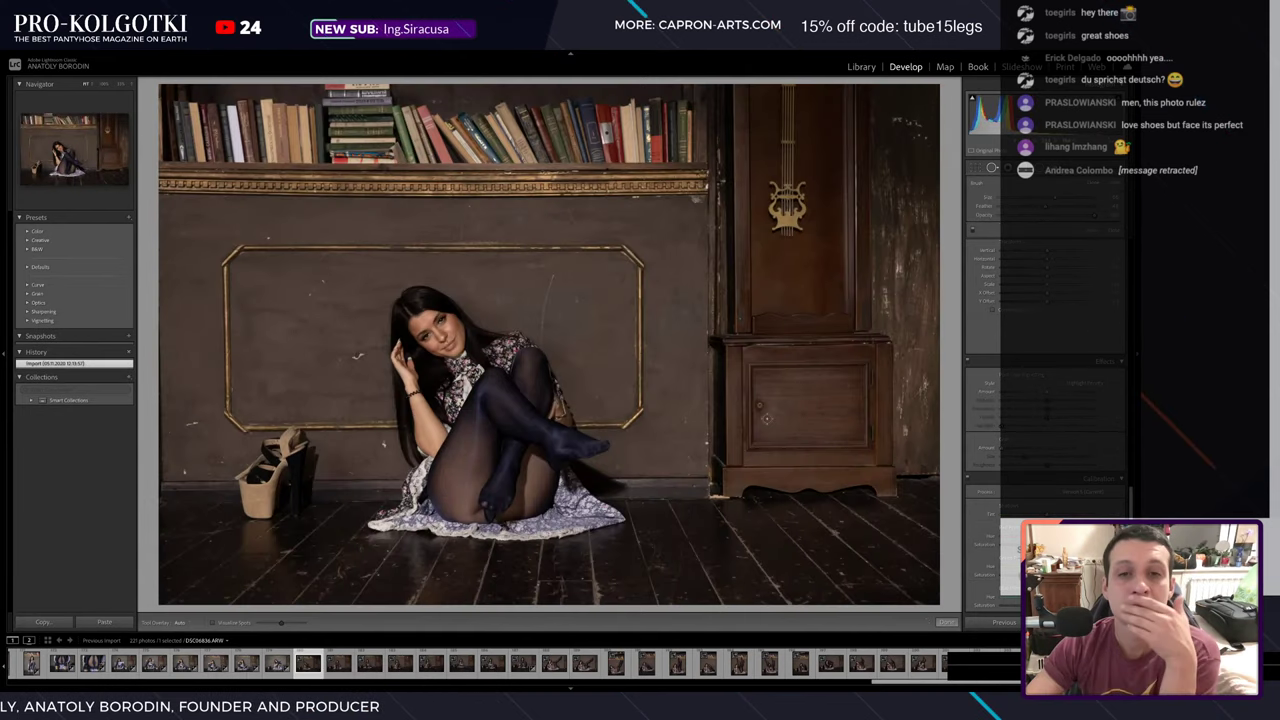
- Paste the copied settings onto the bookshelf photo and reduce the Transform Aspect
key("ctrl+v")
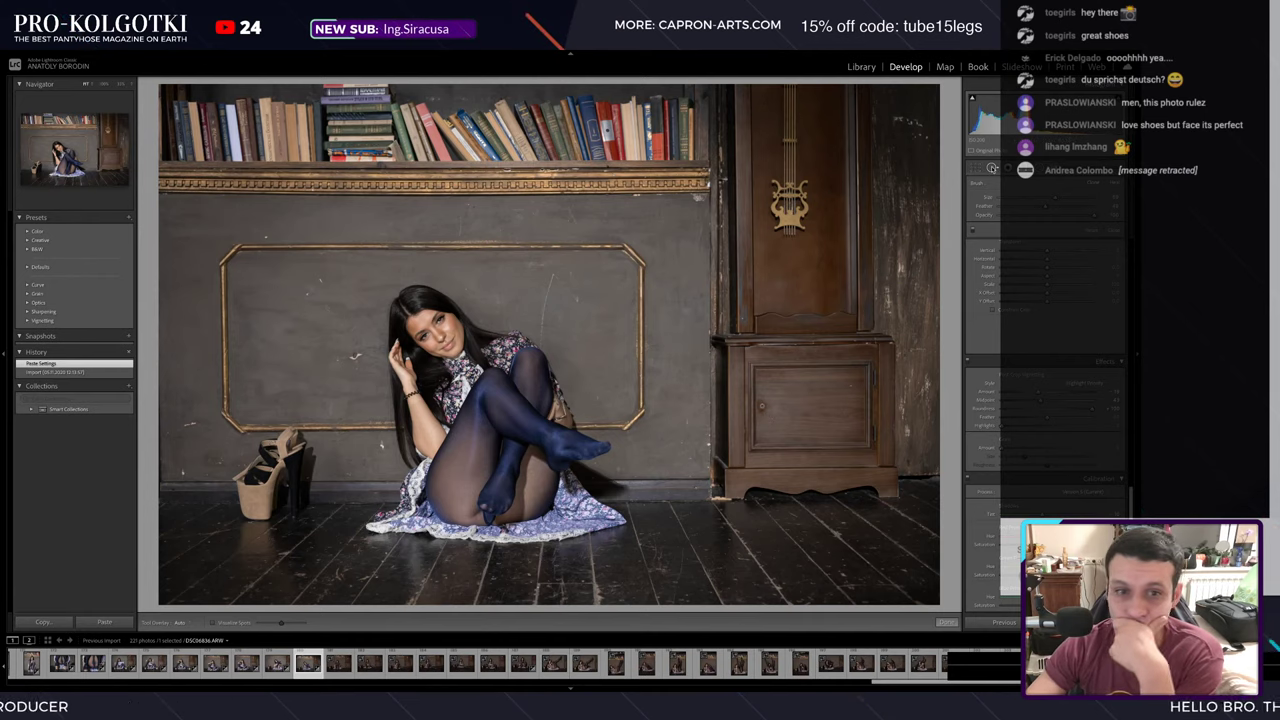
key("q")
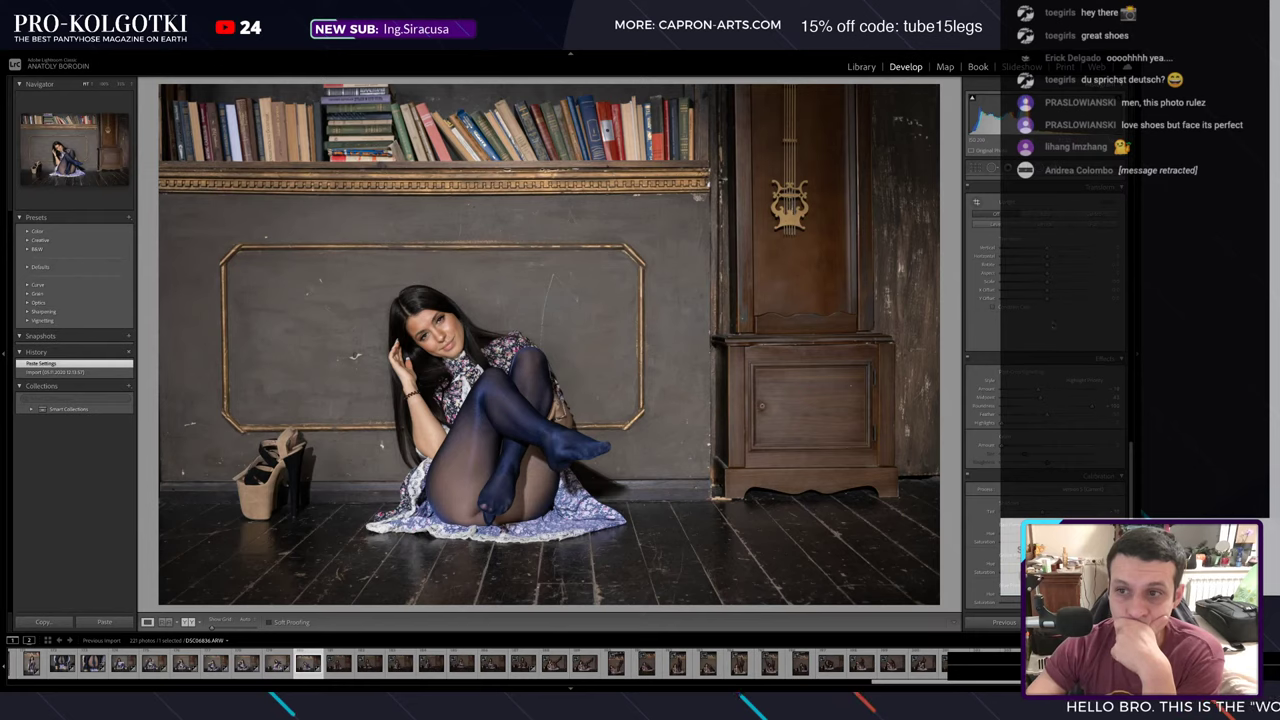
left_click_drag(1128, 281, 1108, 281)
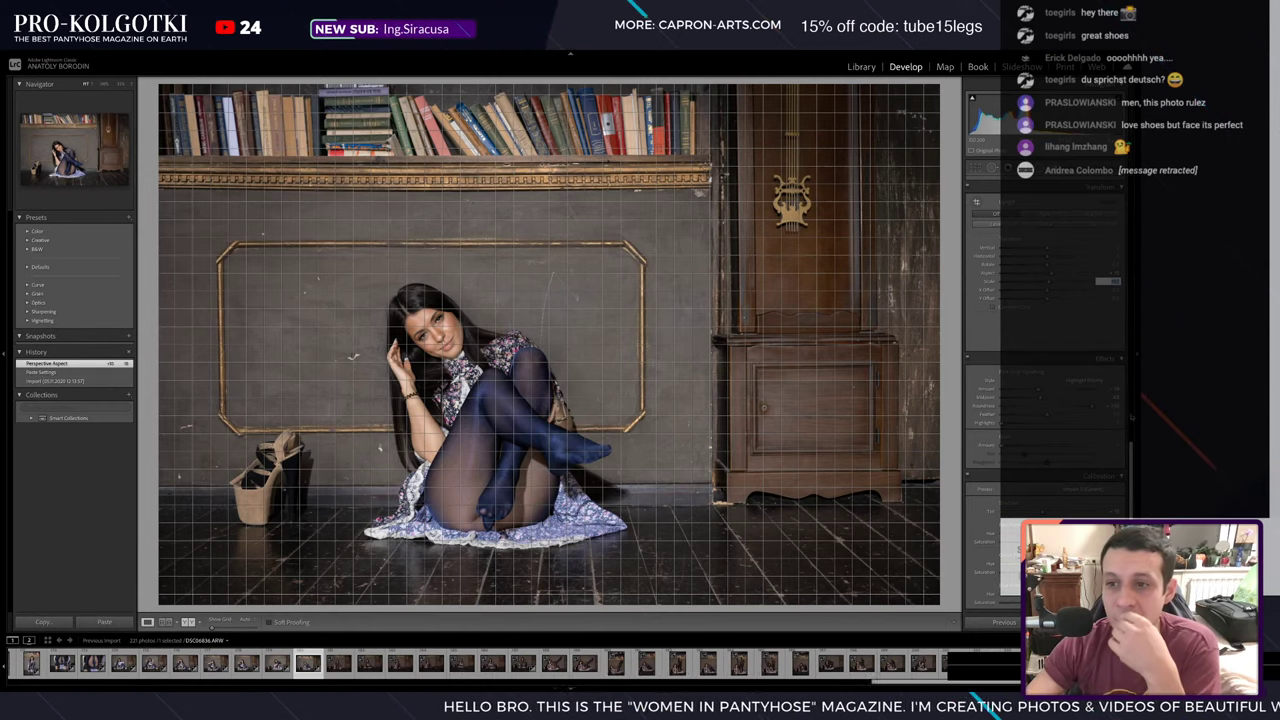
left_click_drag(1131, 418, 1137, 421)
scroll(1137, 421, "up", 3)
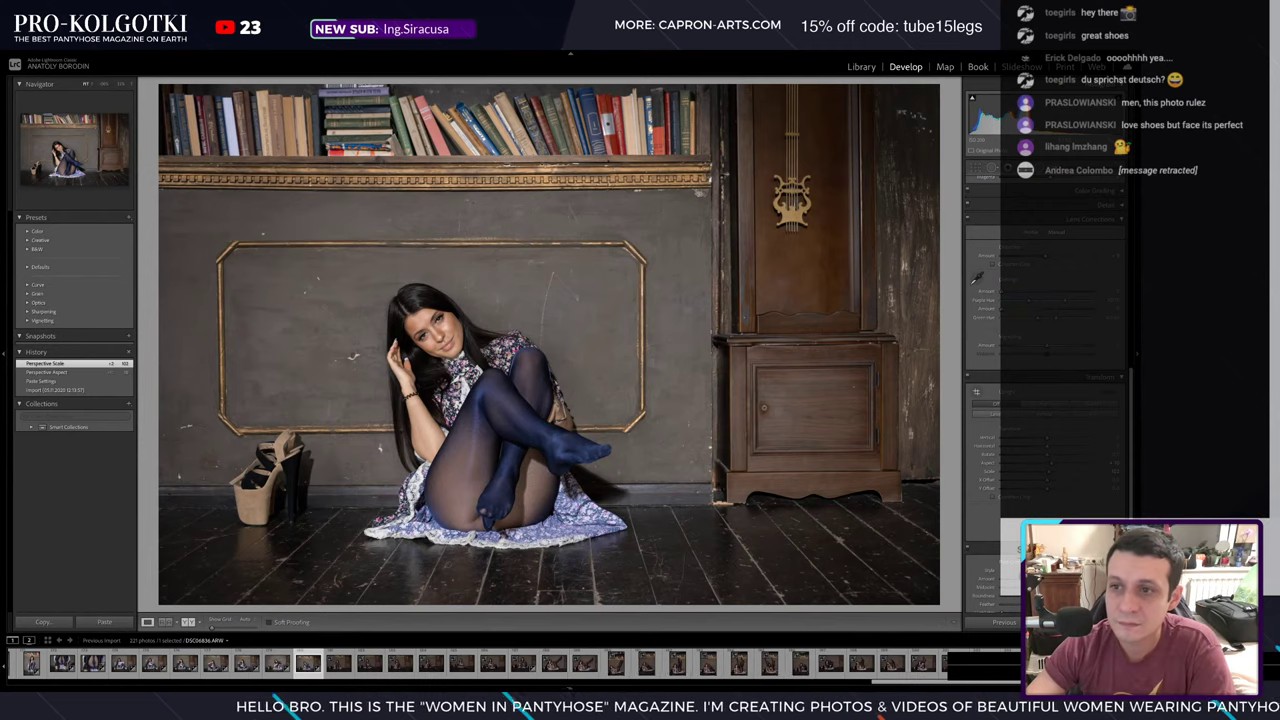
- Adjust Scale, Distortion and Vertical so the wall panel and cabinet look straight
left_click_drag(1045, 471, 1074, 471)
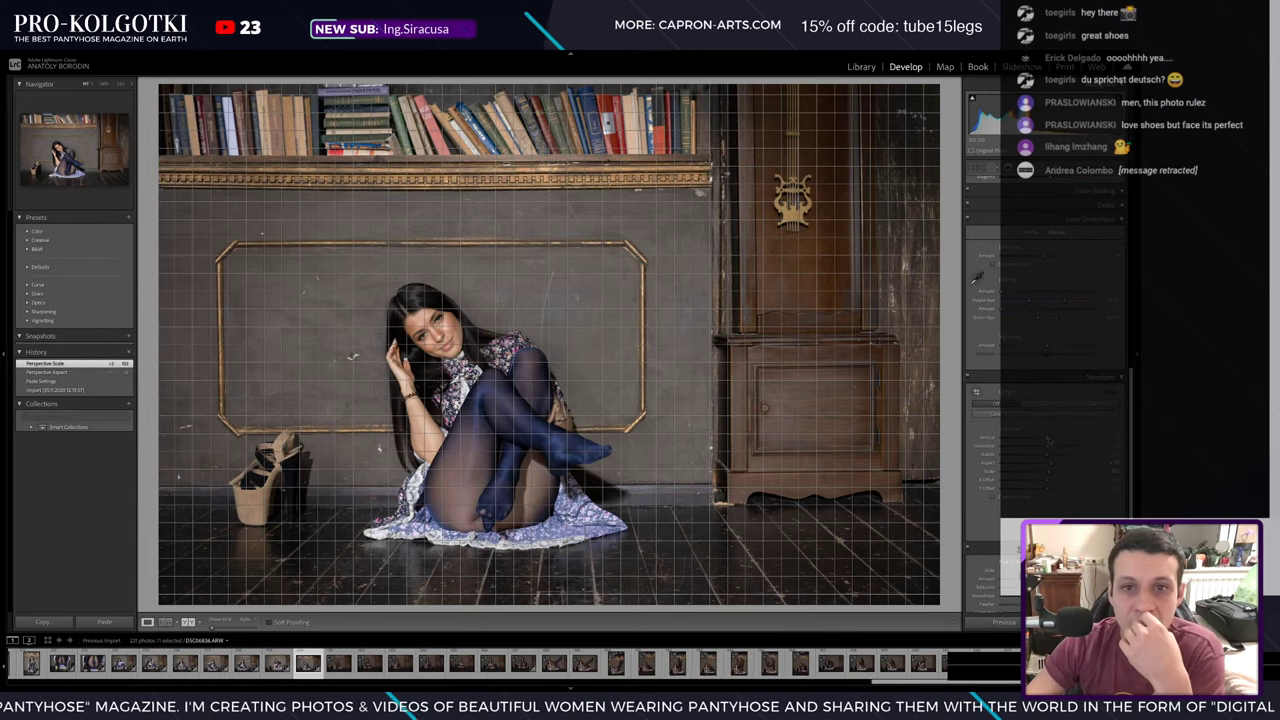
left_click_drag(1047, 440, 1045, 441)
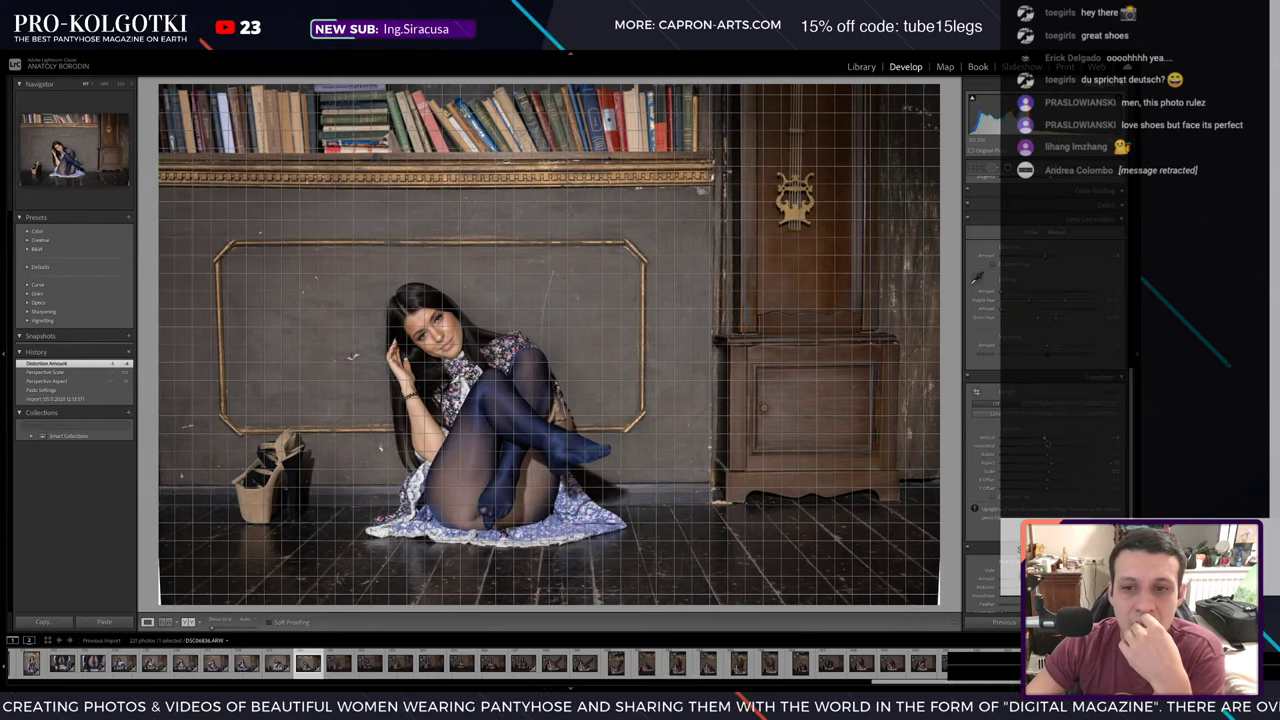
left_click_drag(1045, 441, 1047, 440)
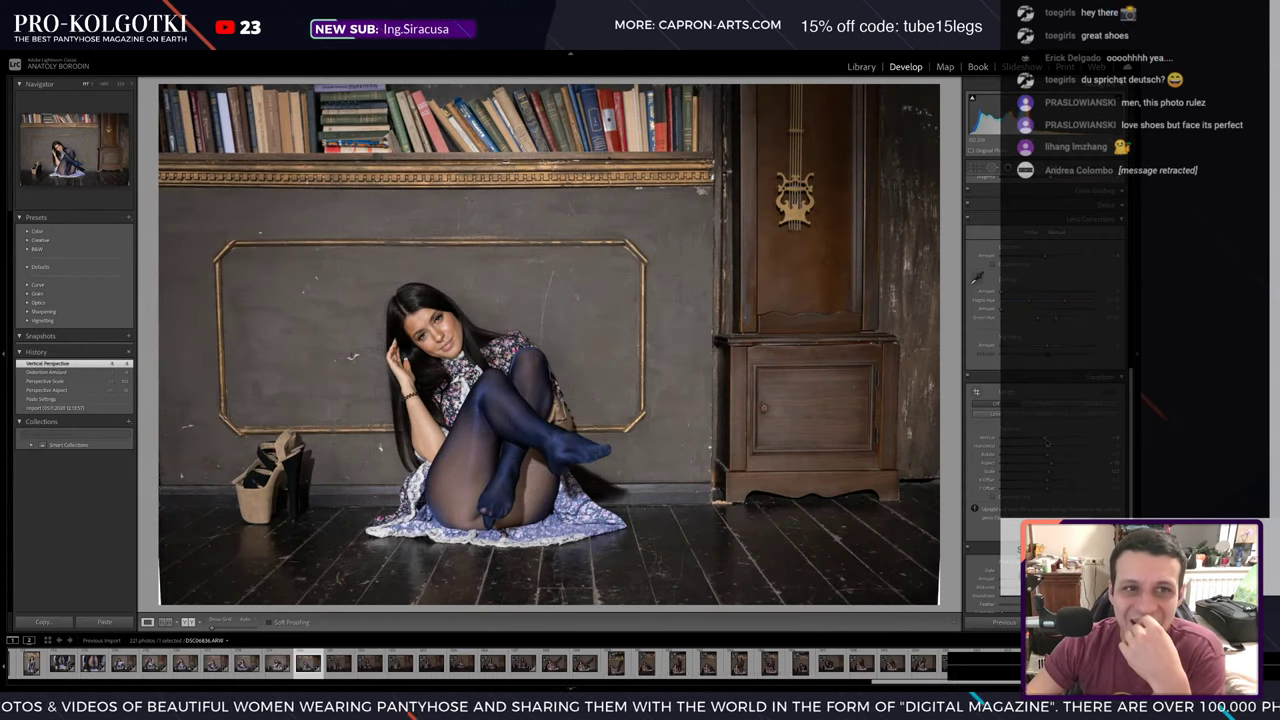
left_click(1107, 470)
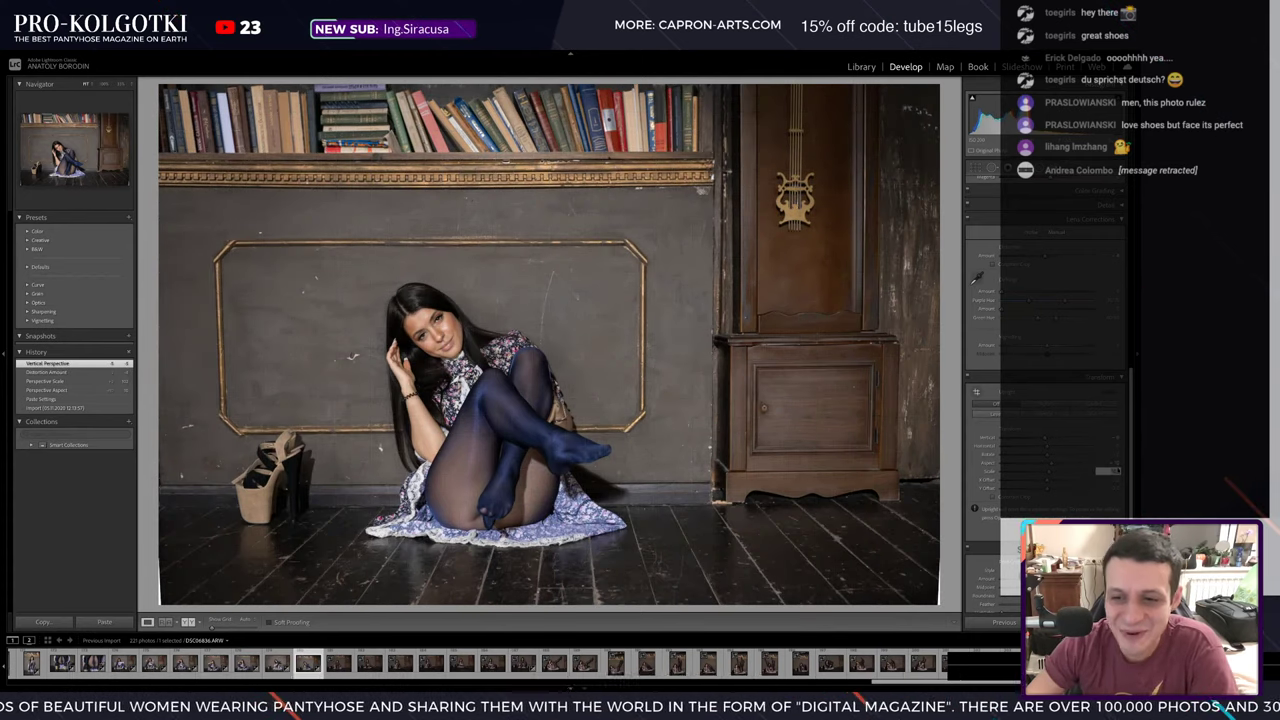
left_click_drag(1107, 470, 1100, 470)
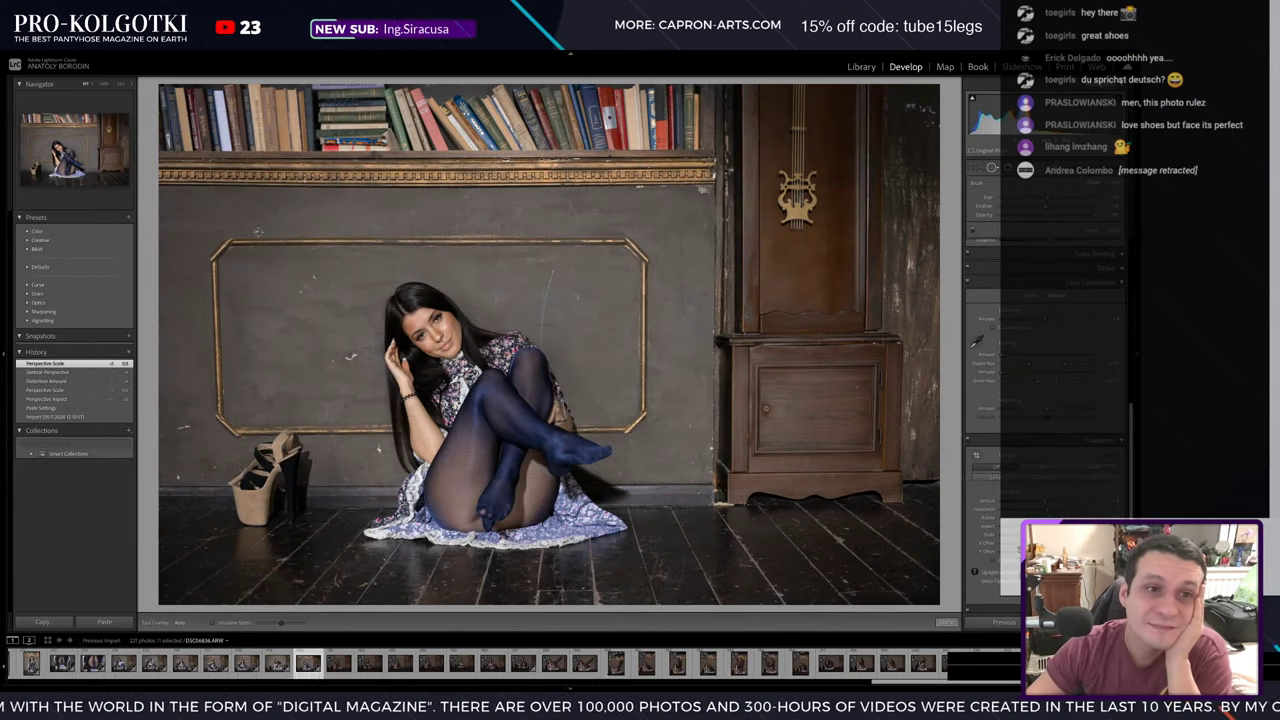
- Heal eight dust specks on the wall above, inside and beside the panel and shoes
left_click(257, 231)
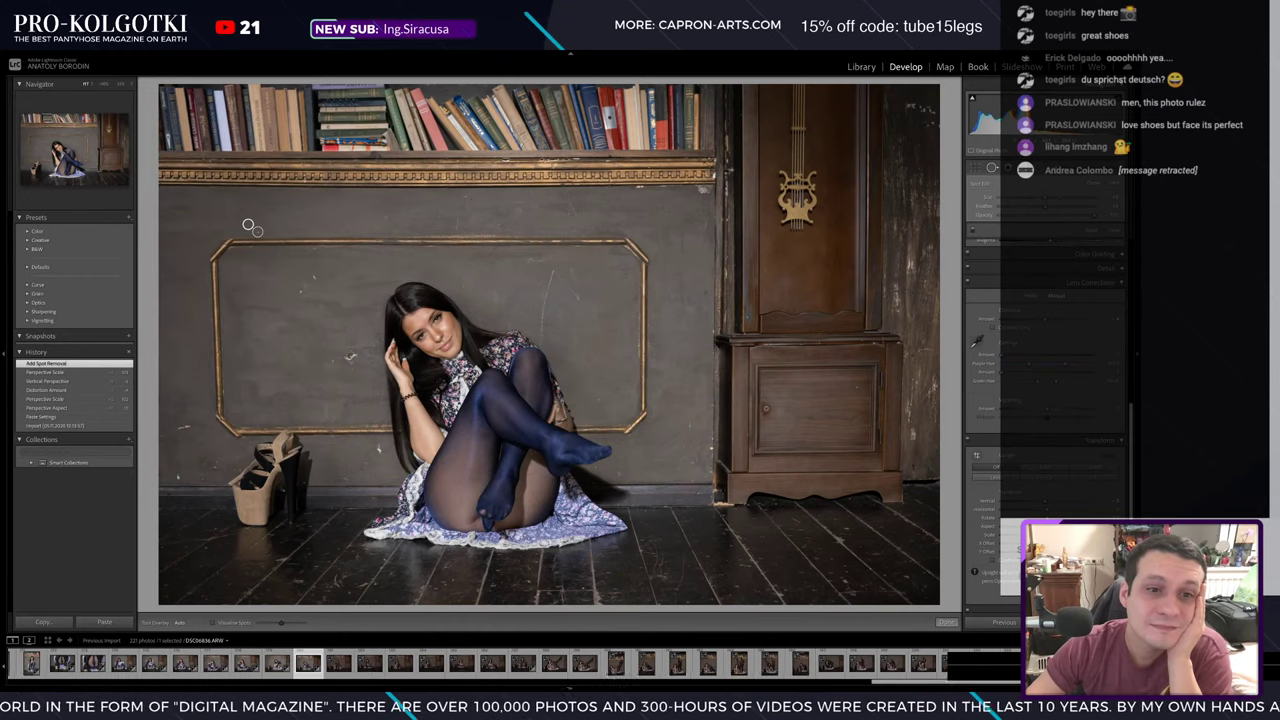
left_click(350, 356)
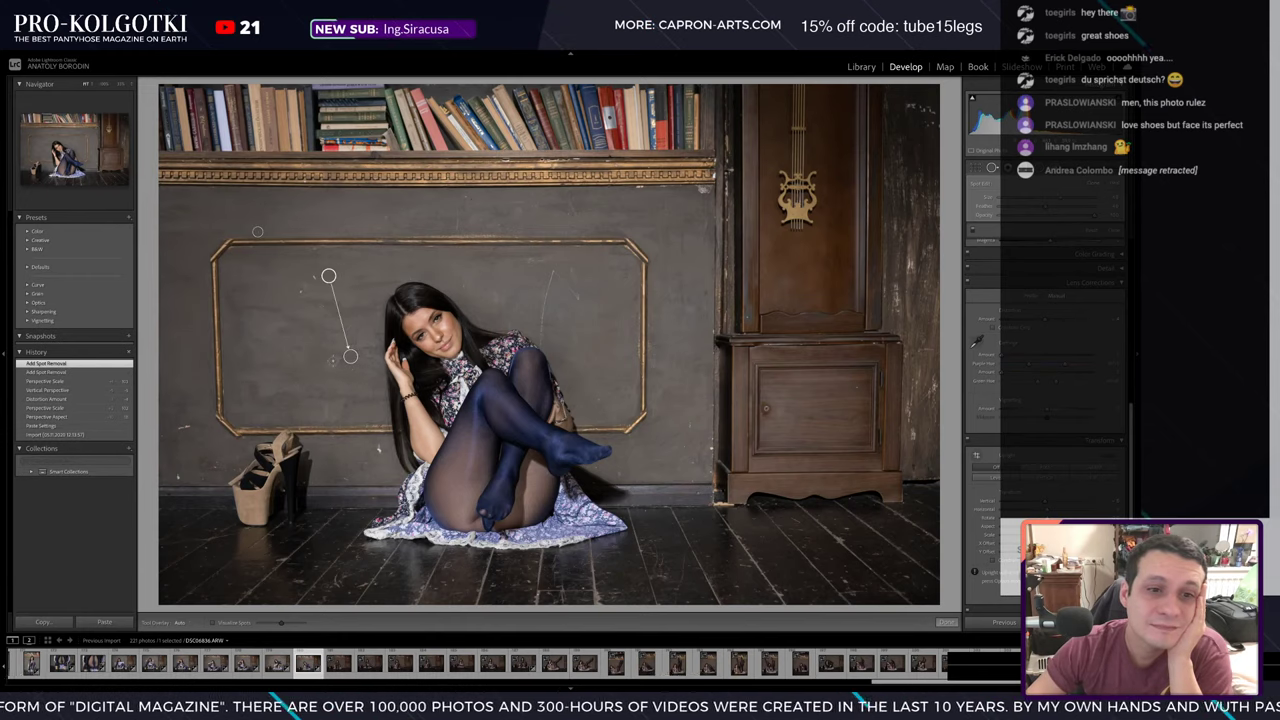
left_click(331, 361)
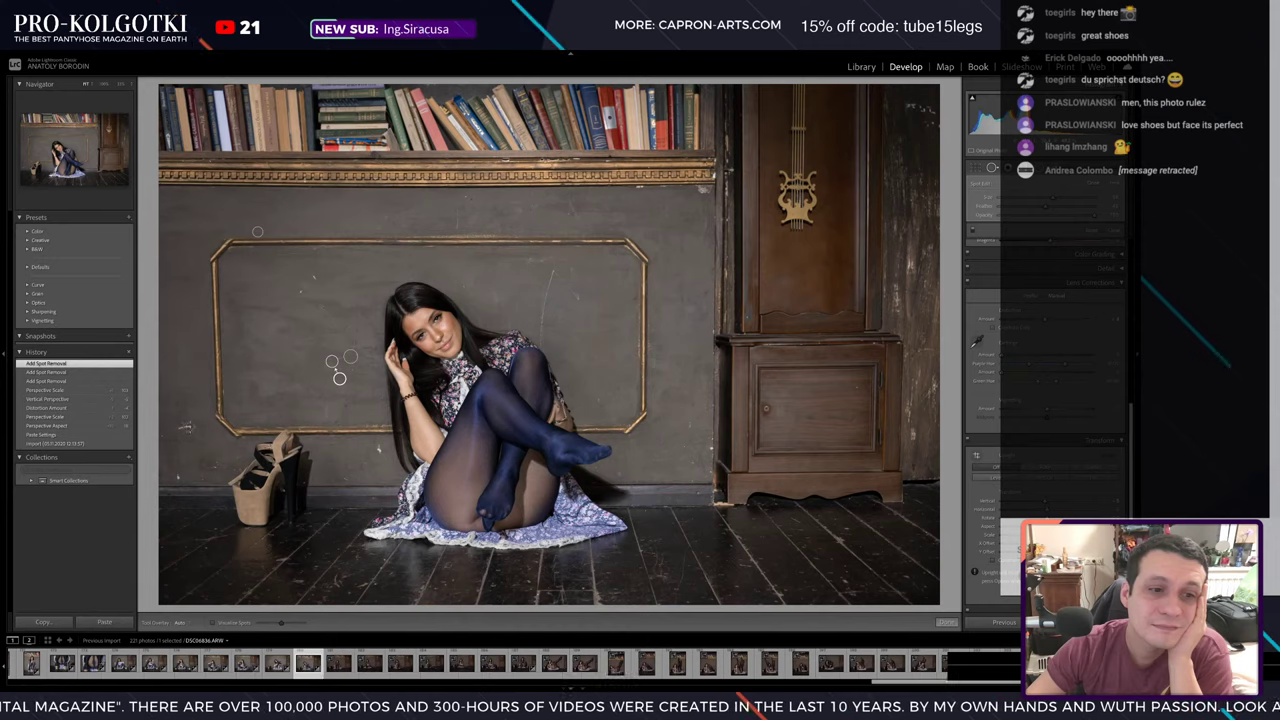
left_click(183, 426)
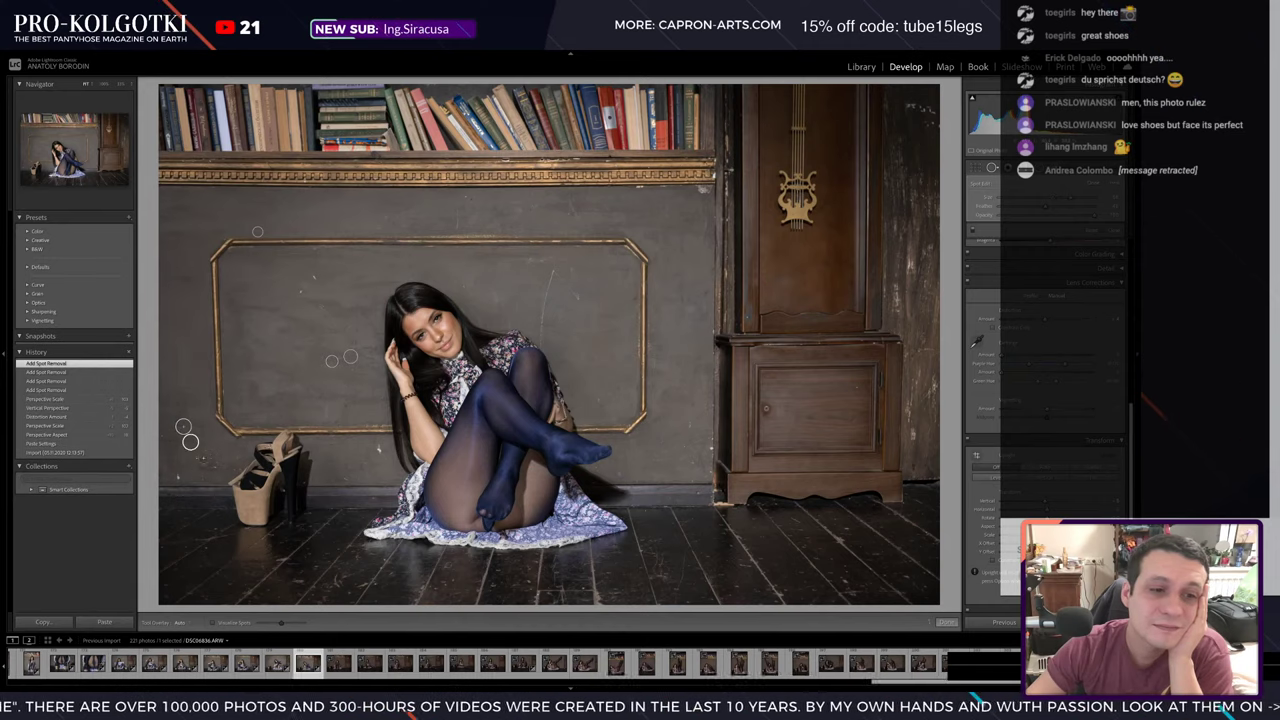
left_click(175, 476)
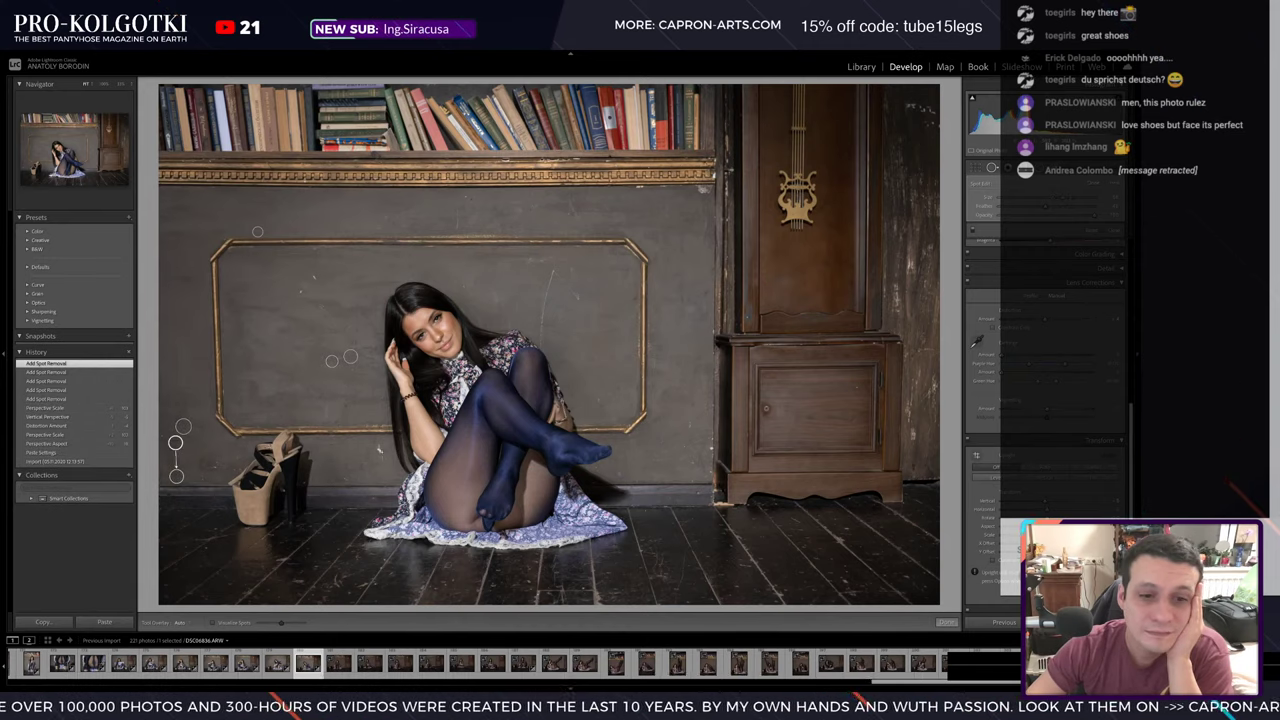
left_click(359, 450)
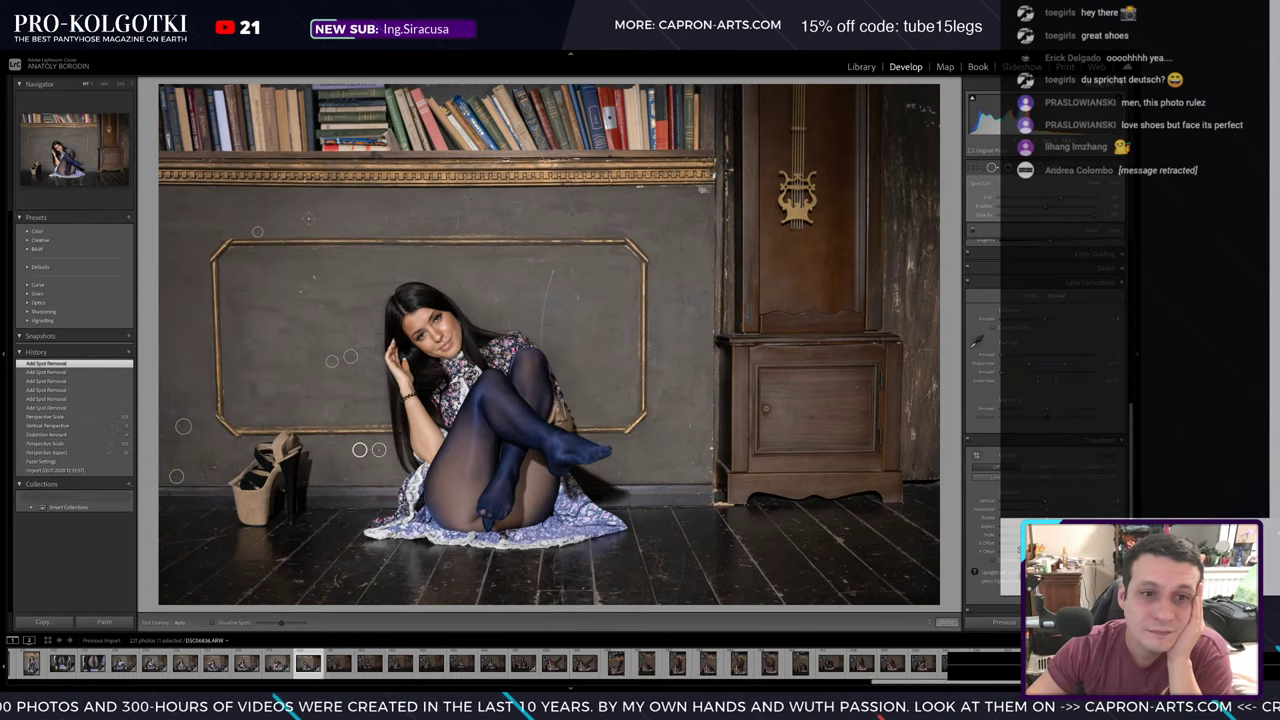
left_click(314, 277)
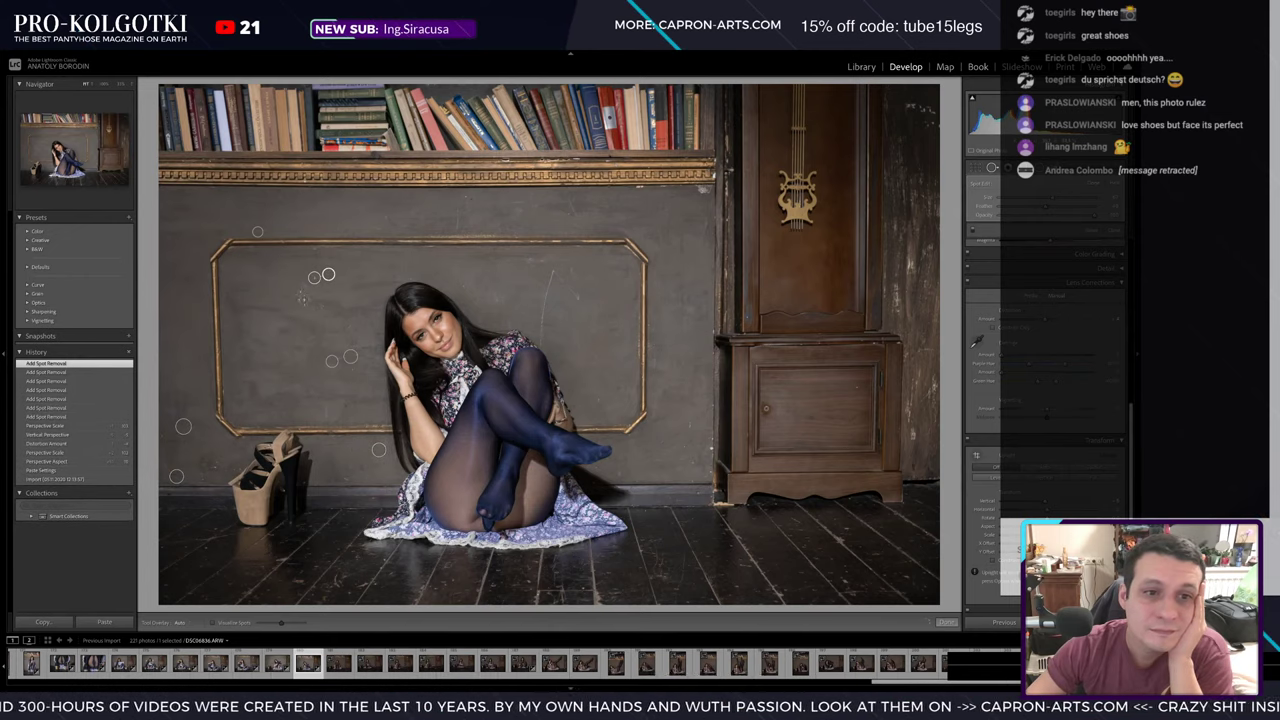
left_click(300, 291)
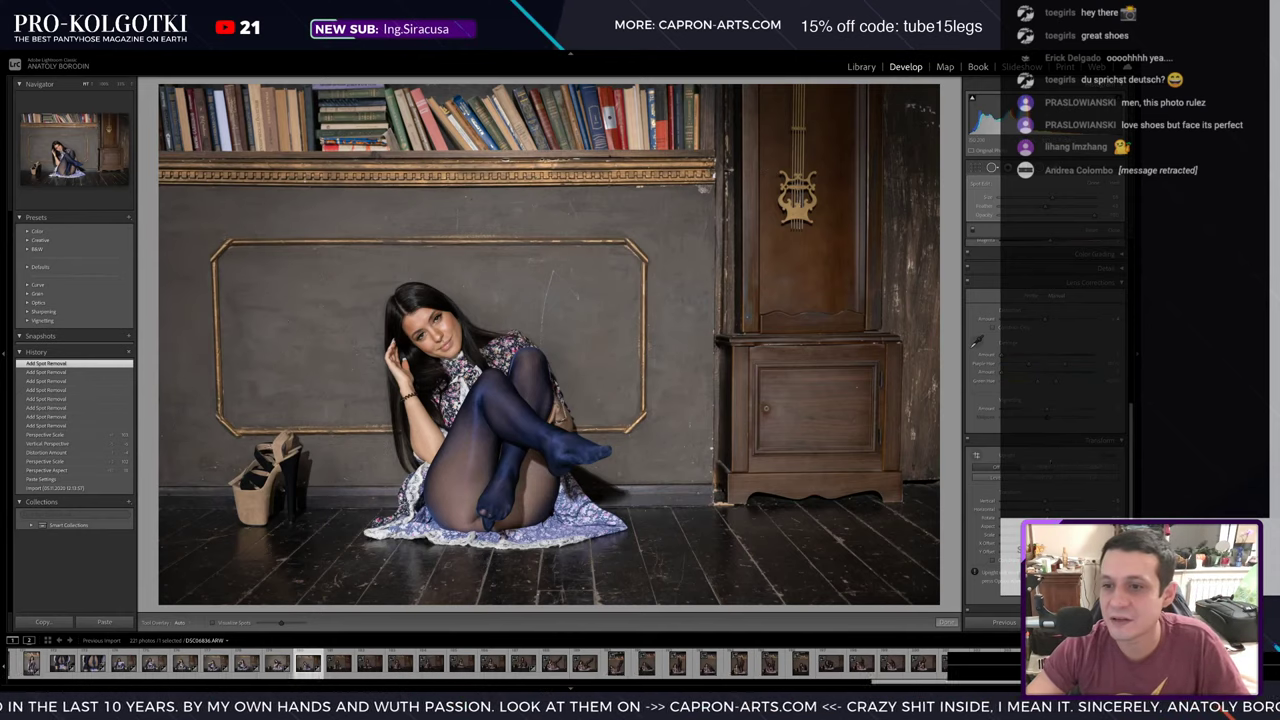
- Try a post-crop vignette, undo it, and move to the knees-hugging photo
scroll(1045, 350, "down", 5)
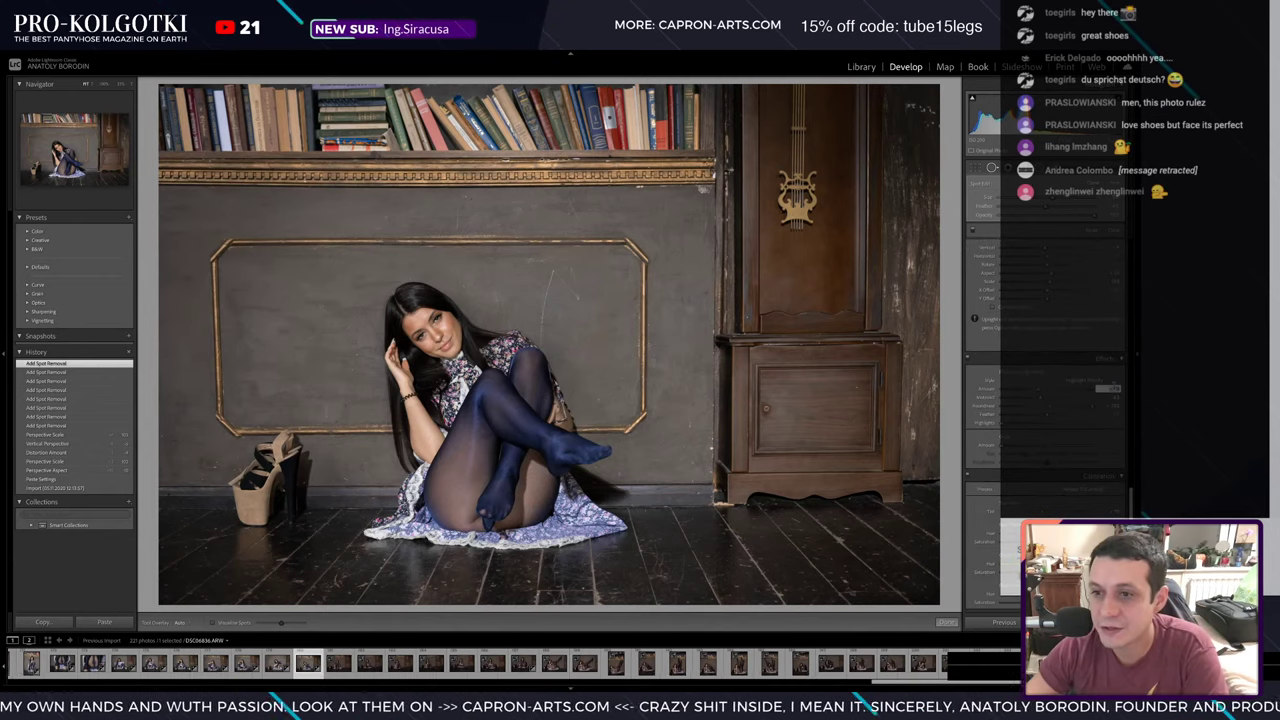
left_click_drag(1040, 389, 1075, 389)
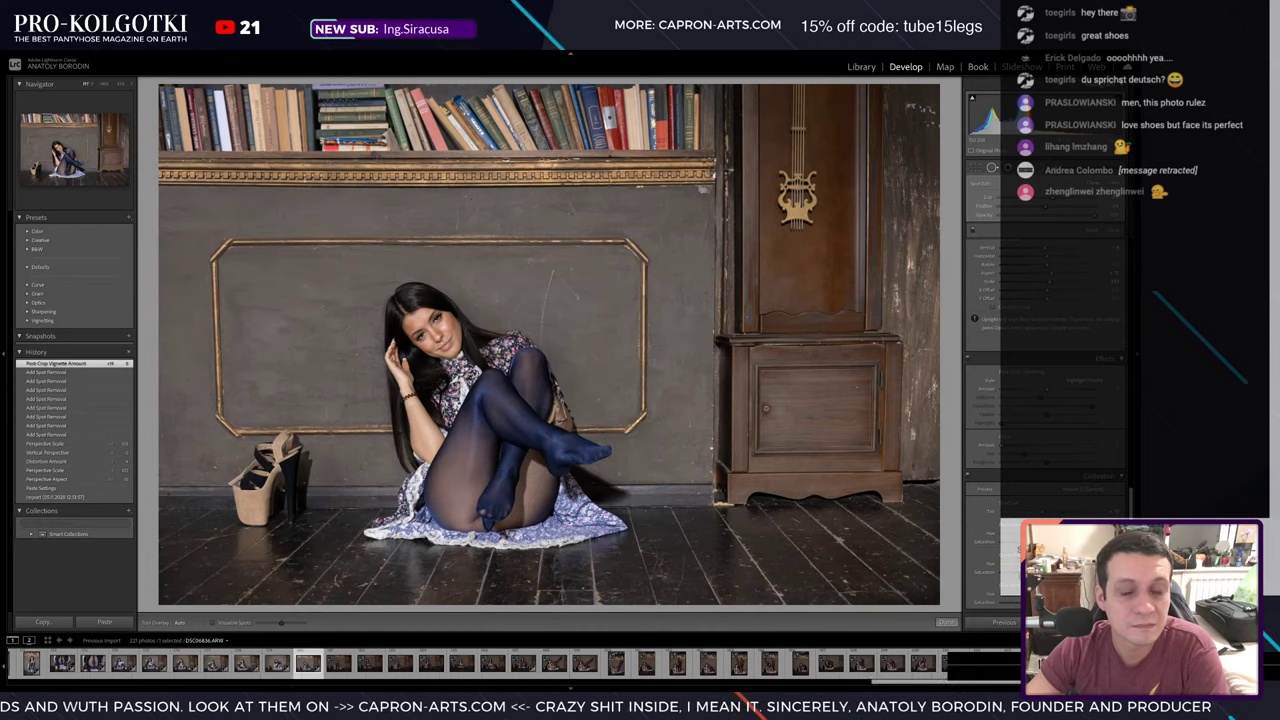
key("ctrl+z")
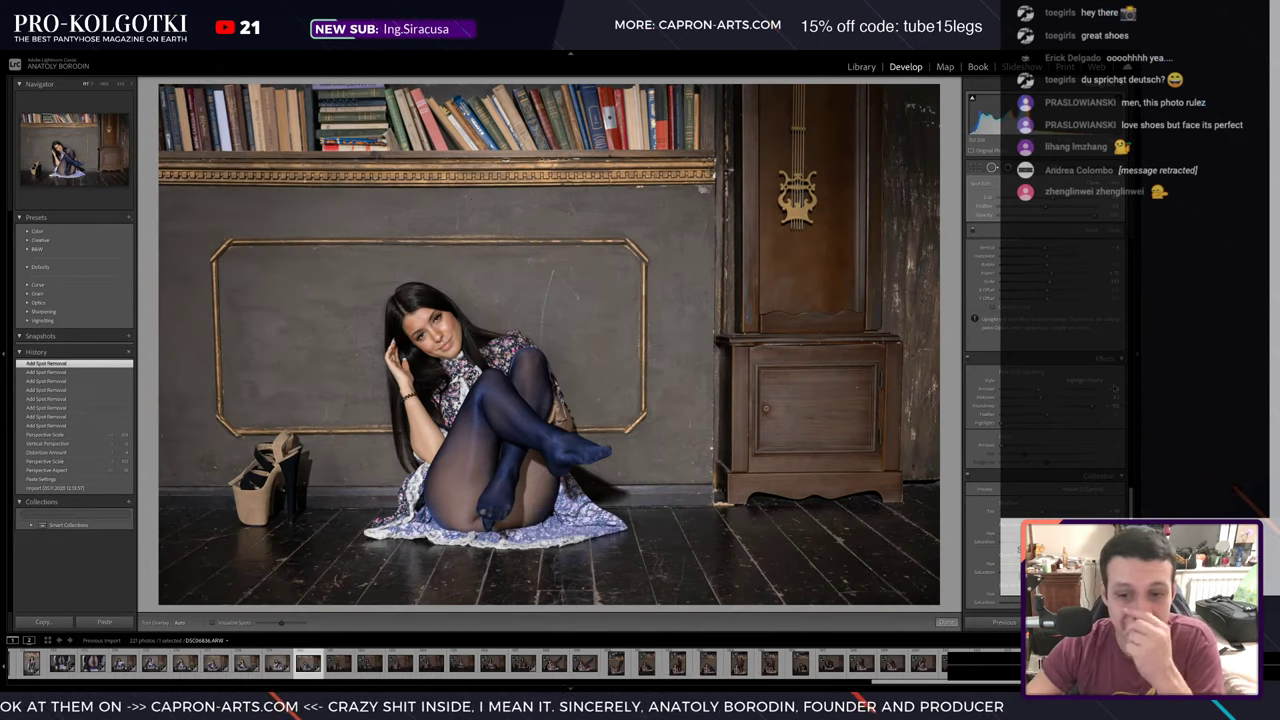
left_click(337, 665)
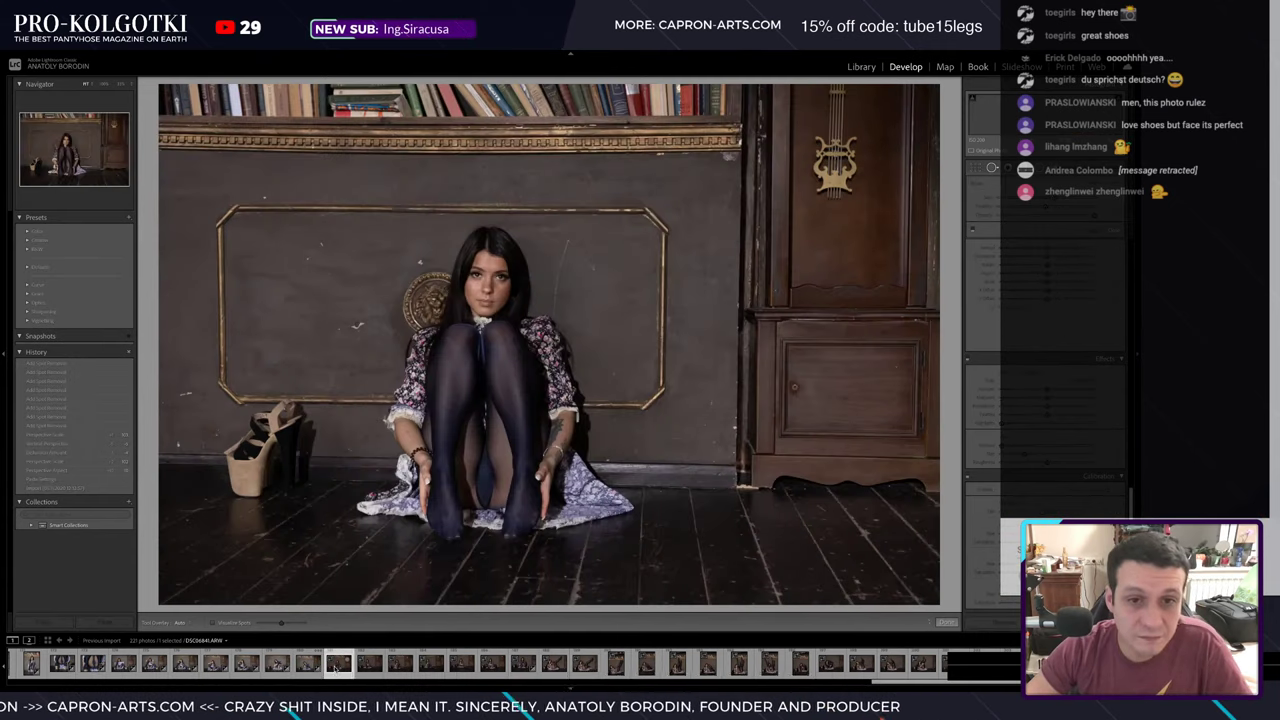
- Paste the copied develop settings onto the knees-hugging photo, briefly toggling the Adjustment Brush
key("ctrl+v")
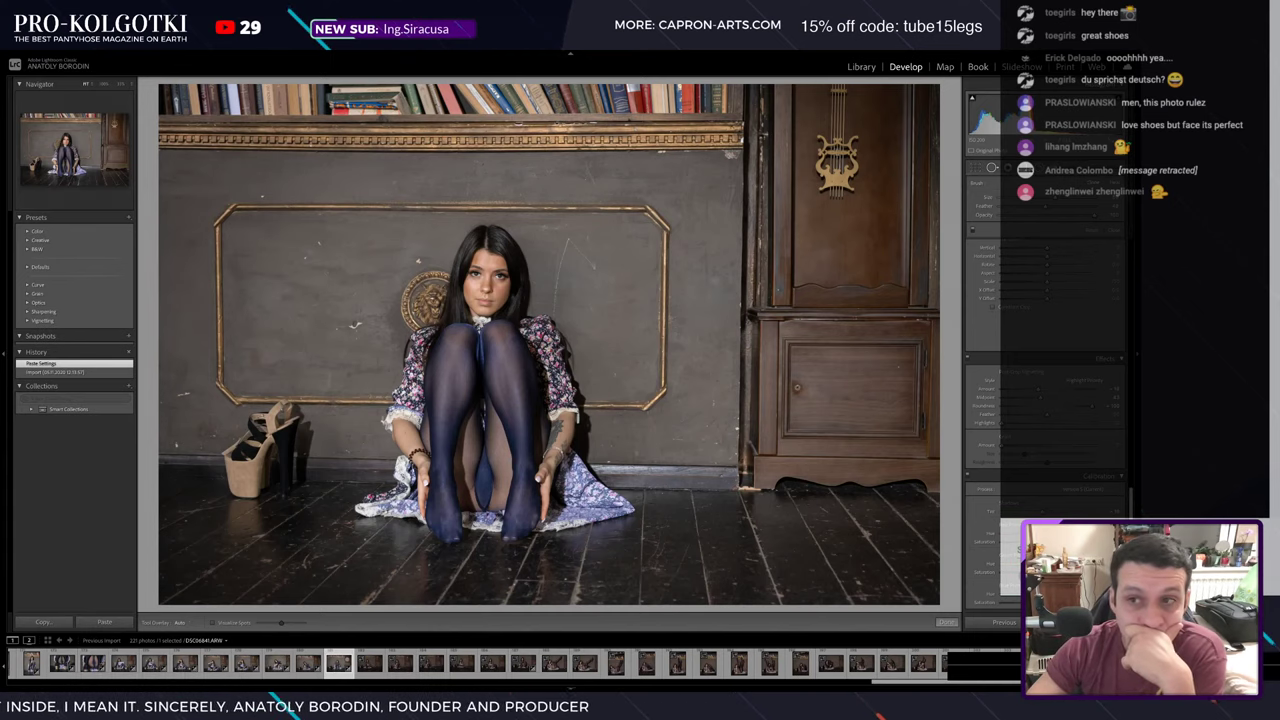
key("k")
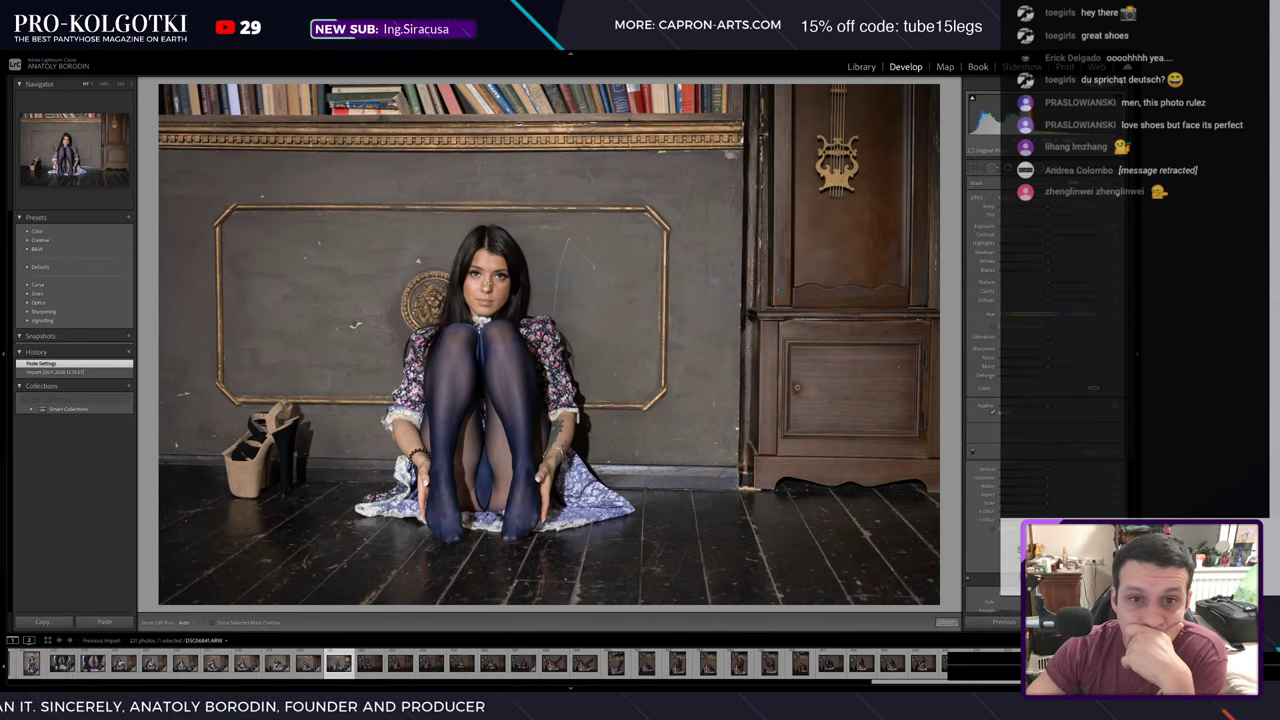
left_click(992, 411)
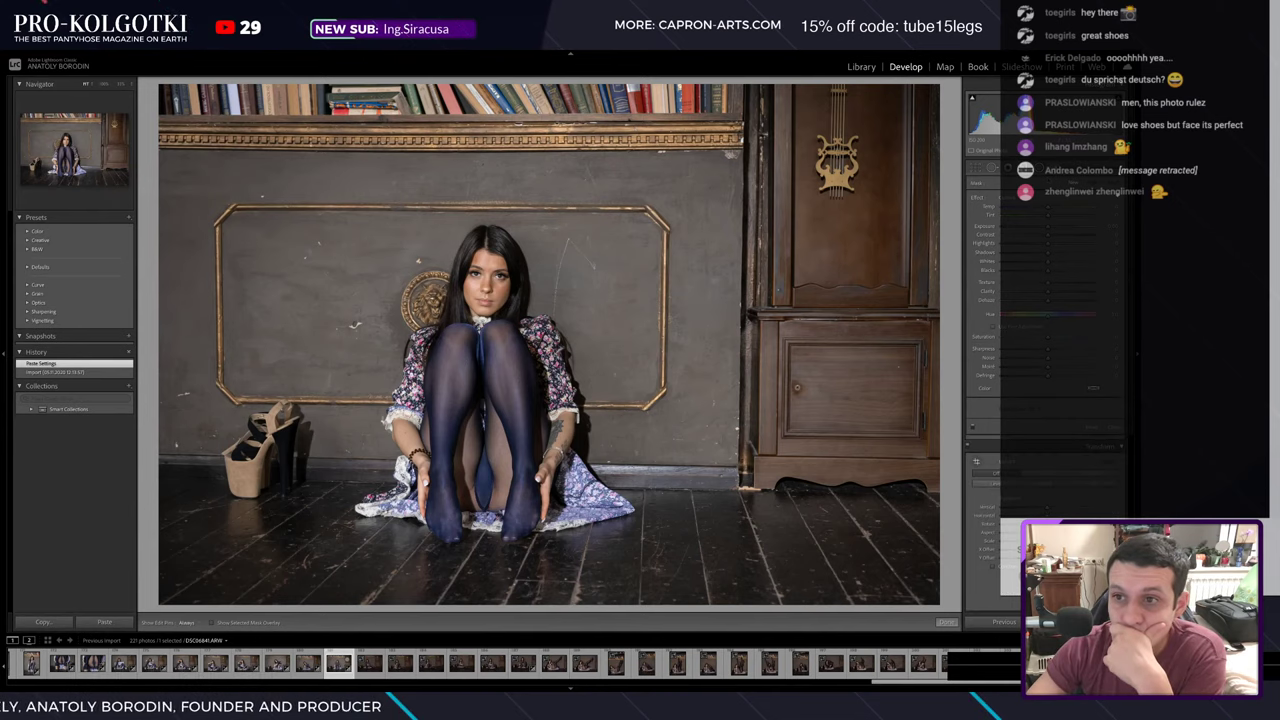
key("k")
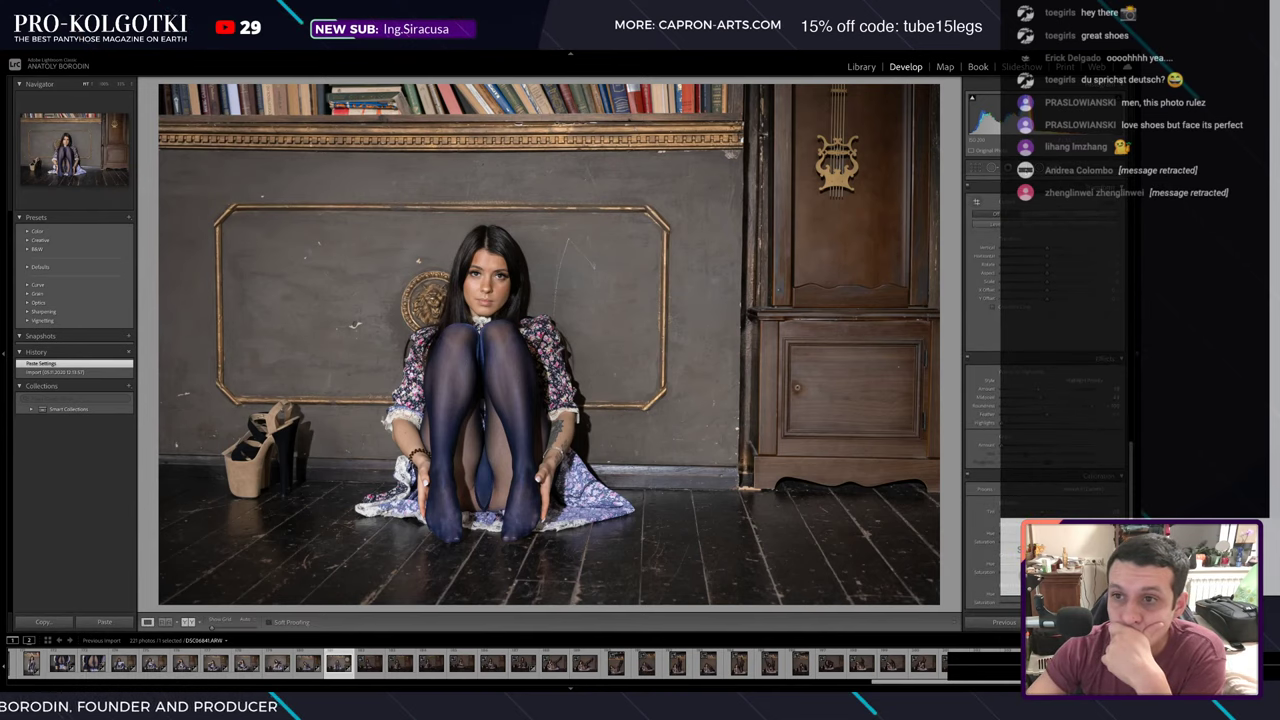
key("k")
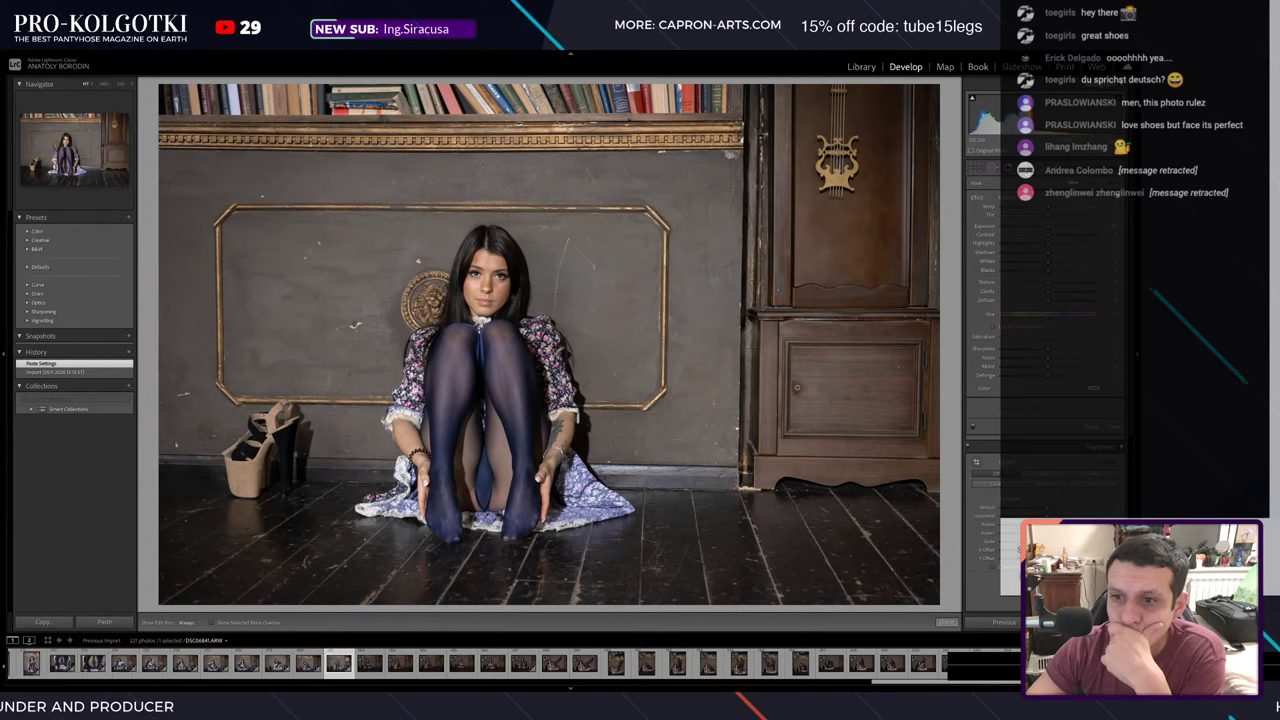
key("k")
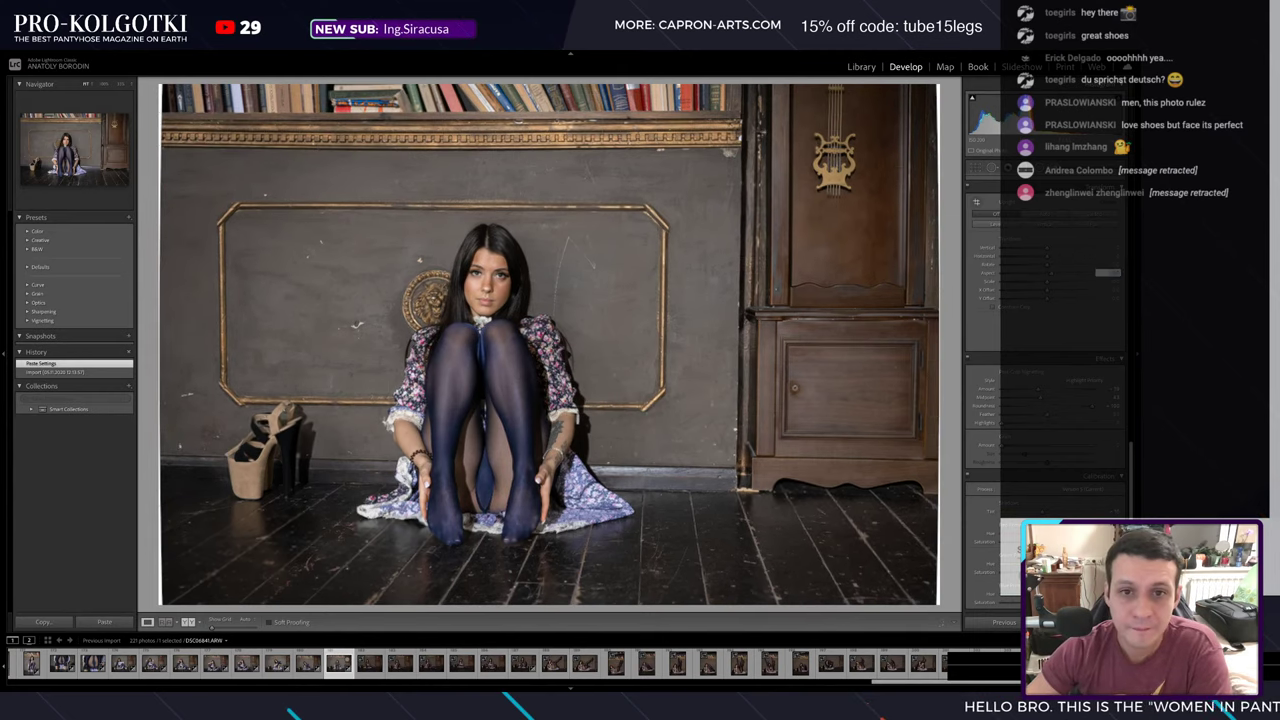
- Reduce Transform Aspect, tweak Scale and change the Distortion correction so the panel stands straight
left_click_drag(1133, 283, 1100, 283)
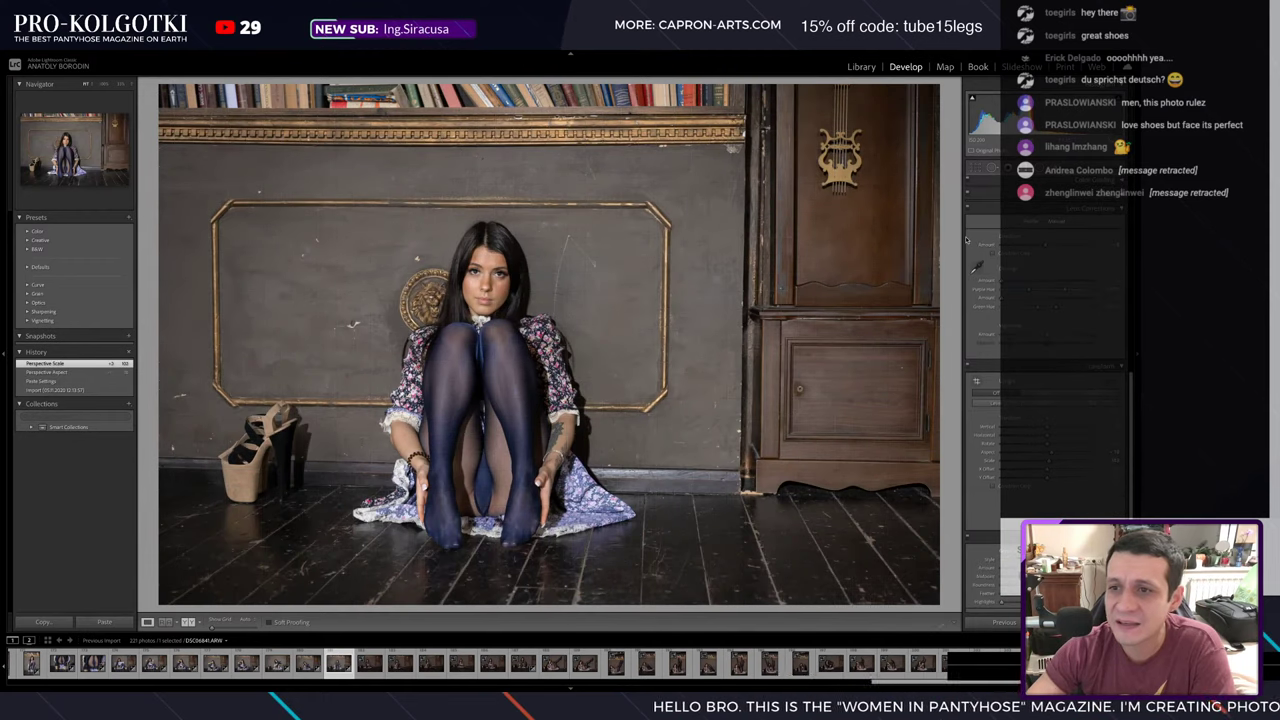
scroll(966, 240, "down", 1)
left_click_drag(1046, 243, 1045, 248)
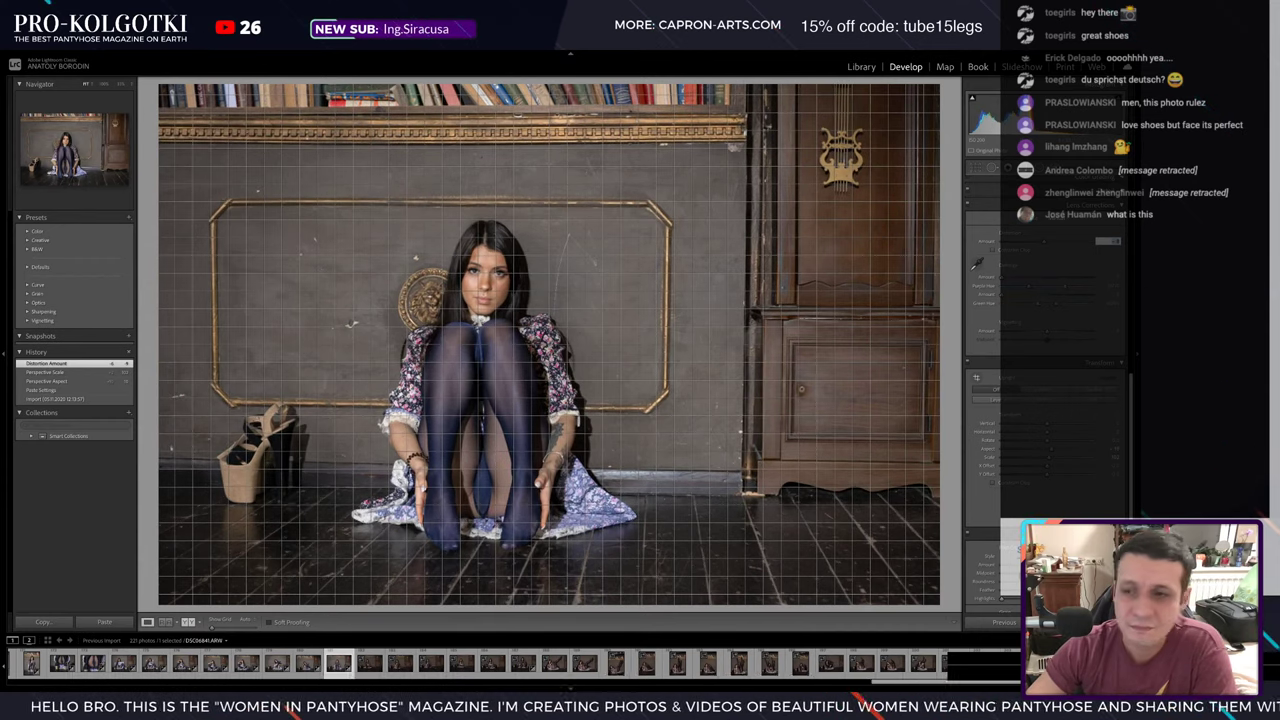
left_click_drag(1047, 428, 1046, 440)
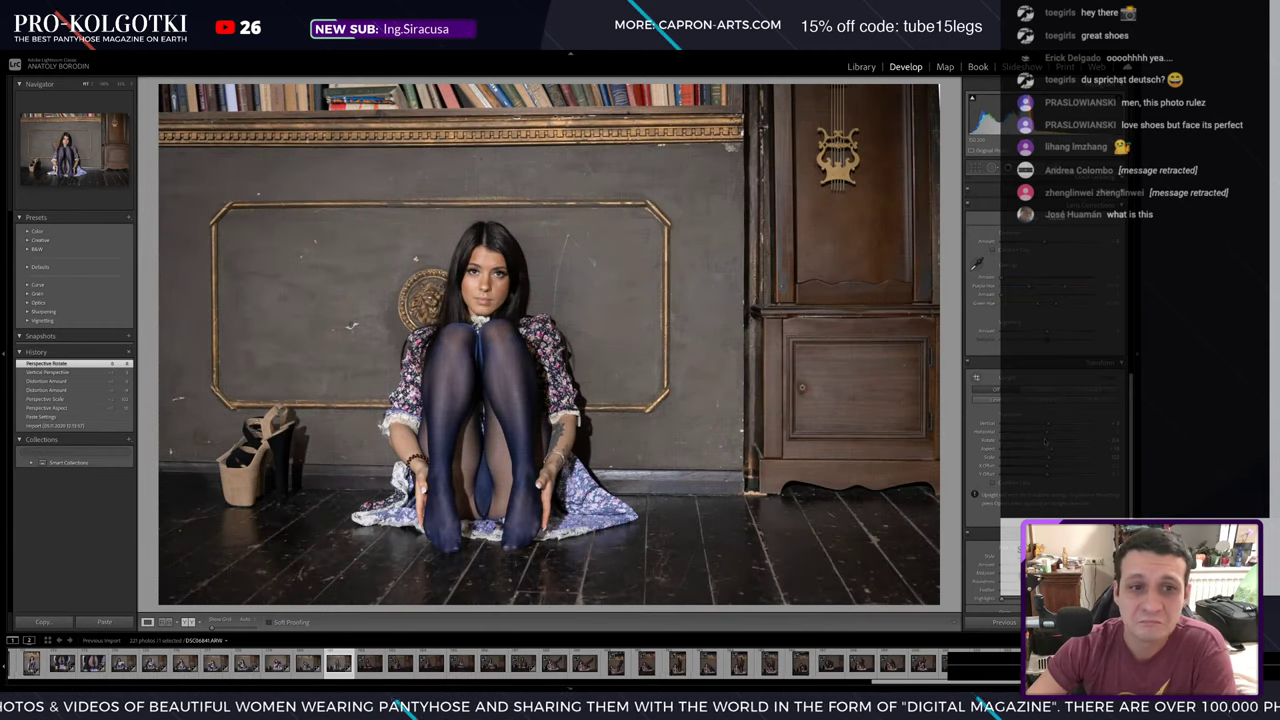
- Heal eleven specks on the grey wall panel near the model, gold ornament and left edge
key("r")
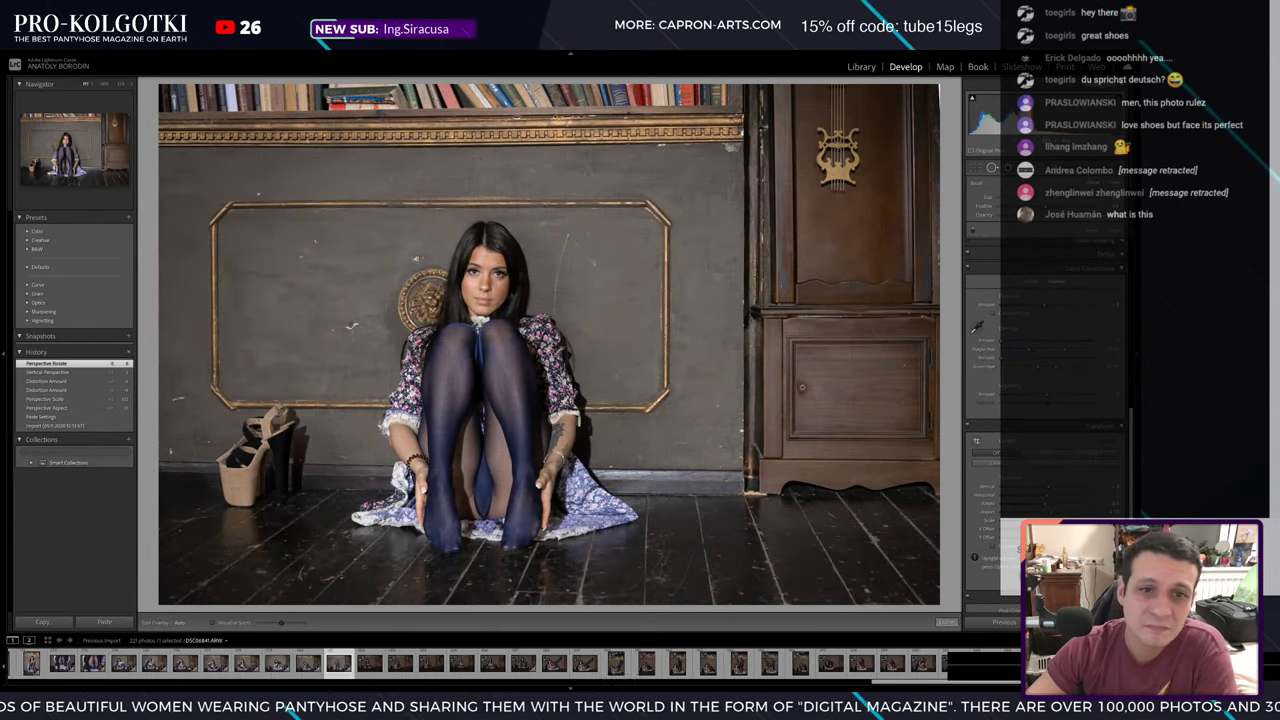
left_click(415, 260)
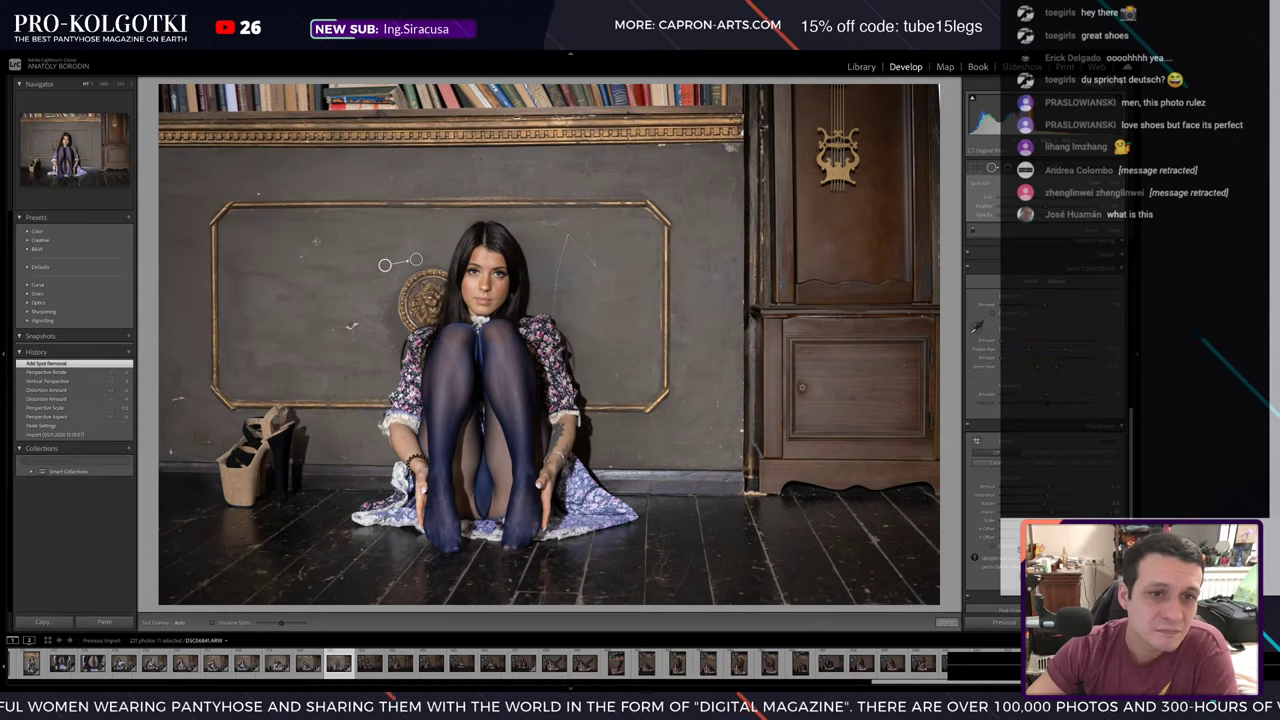
left_click(306, 235)
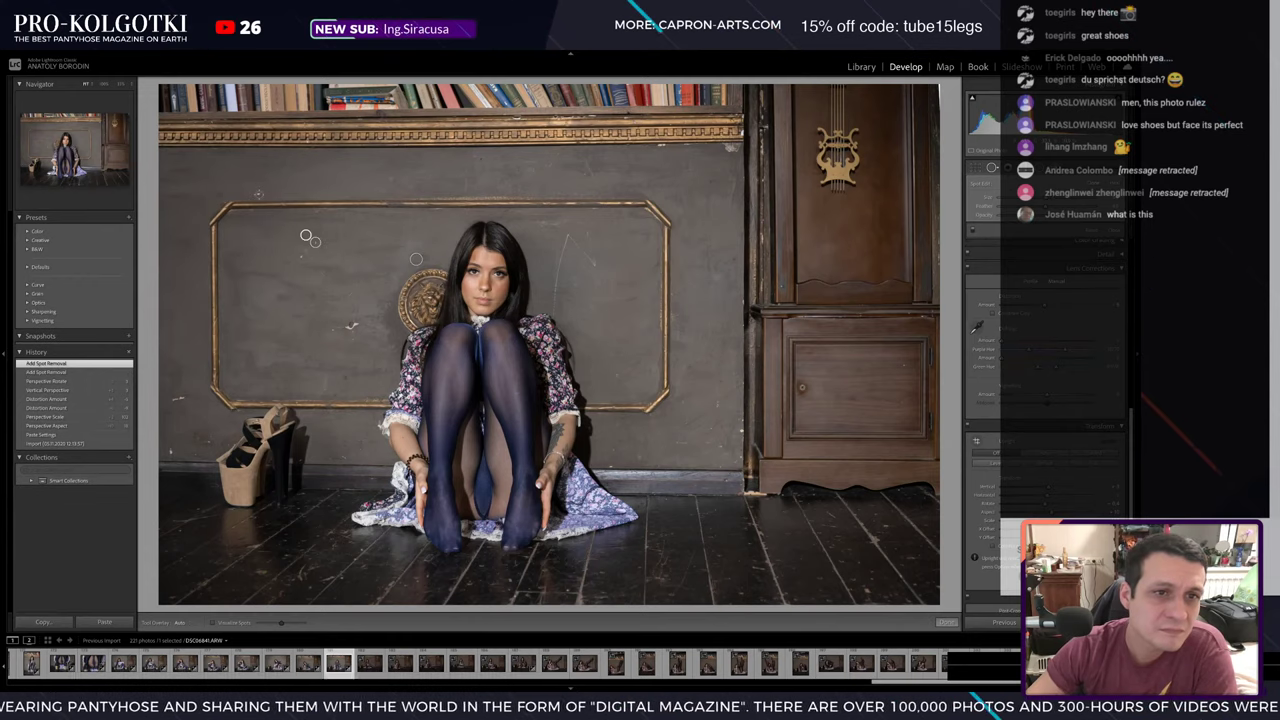
left_click(256, 193)
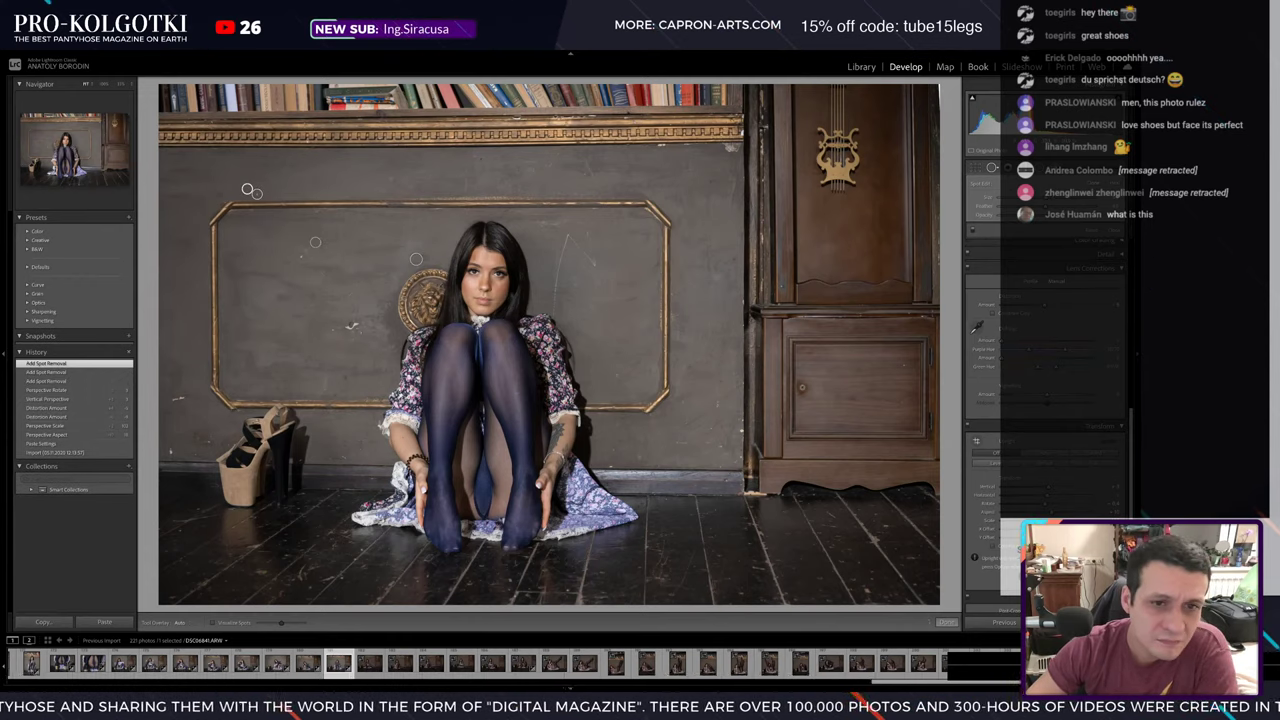
left_click(352, 325)
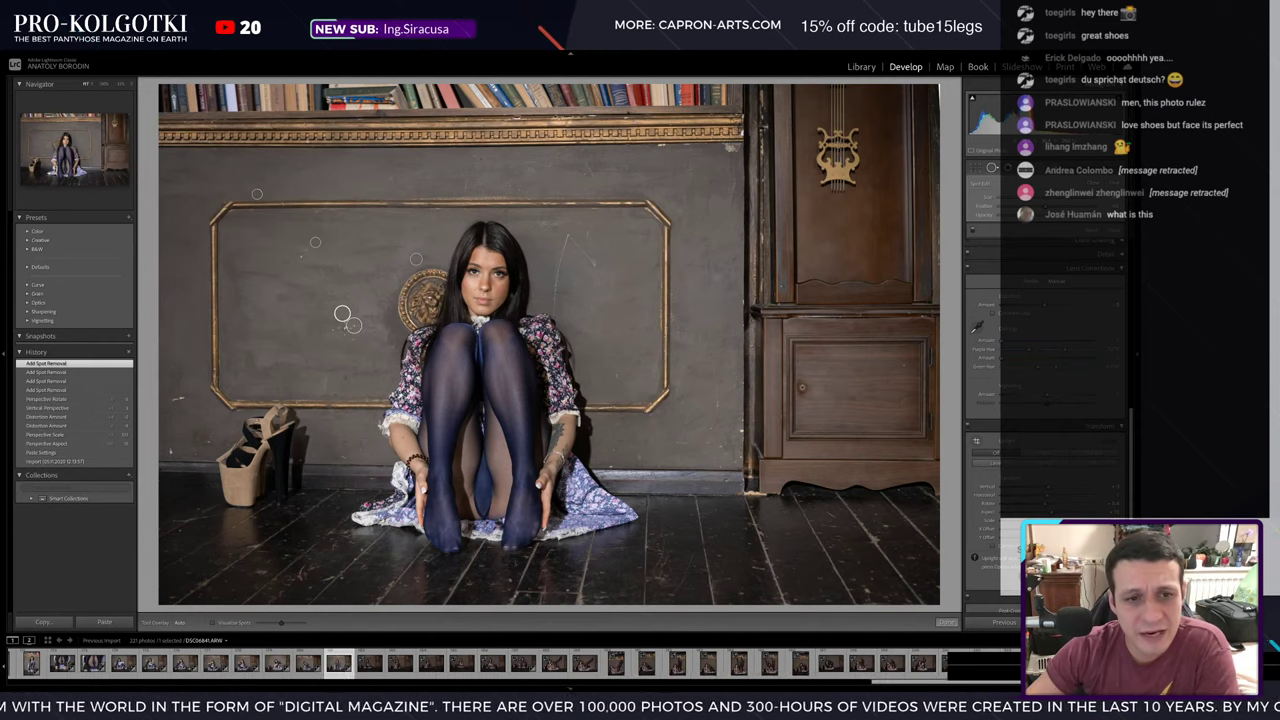
left_click(344, 328)
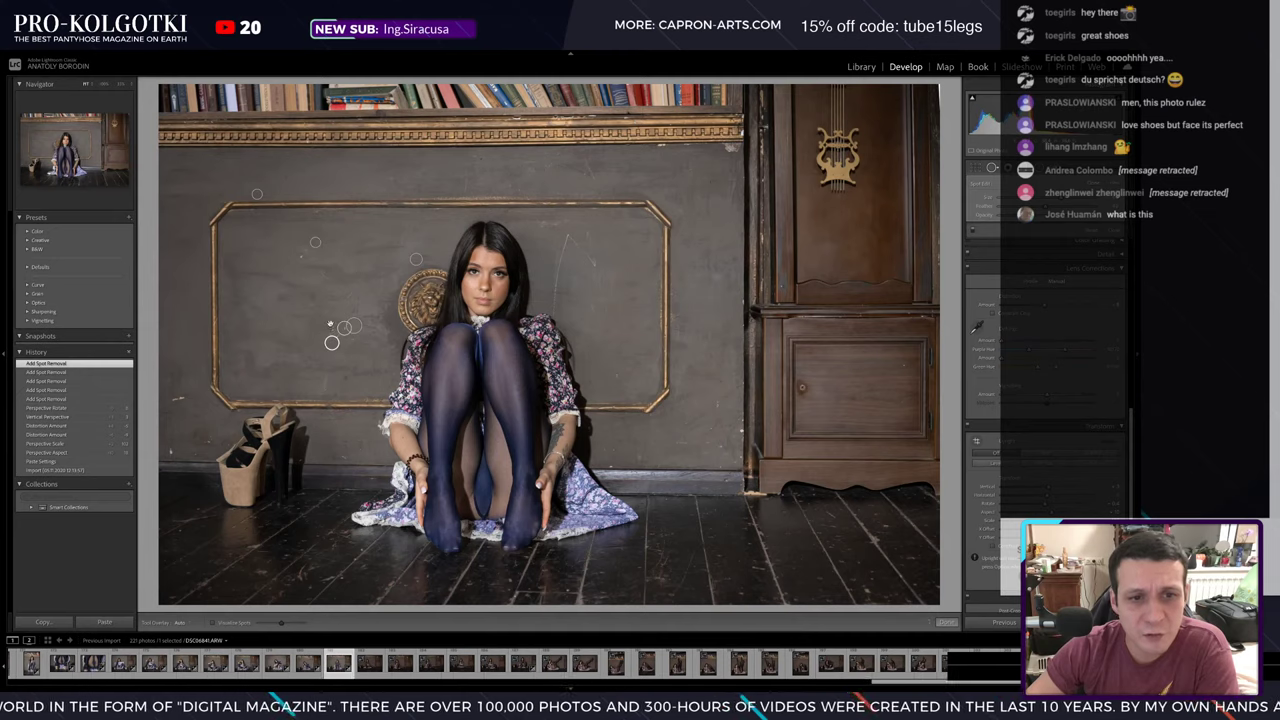
left_click(331, 342)
left_click(333, 347)
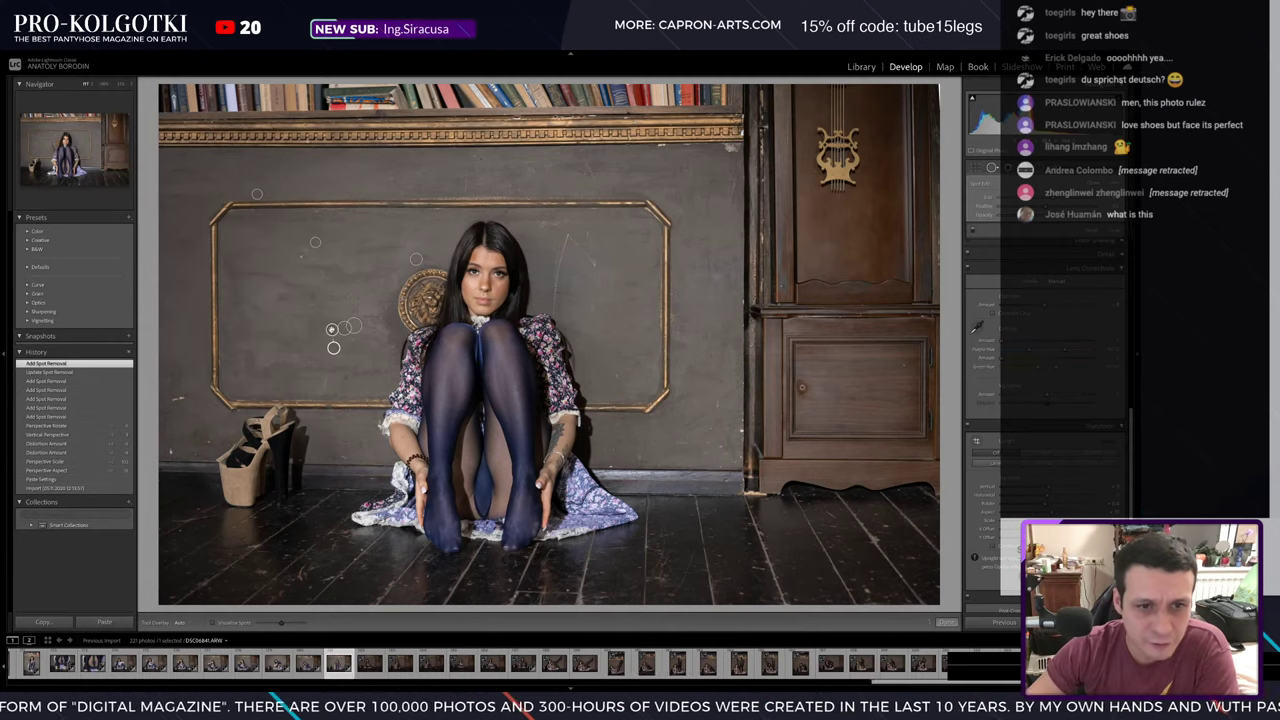
left_click(278, 318)
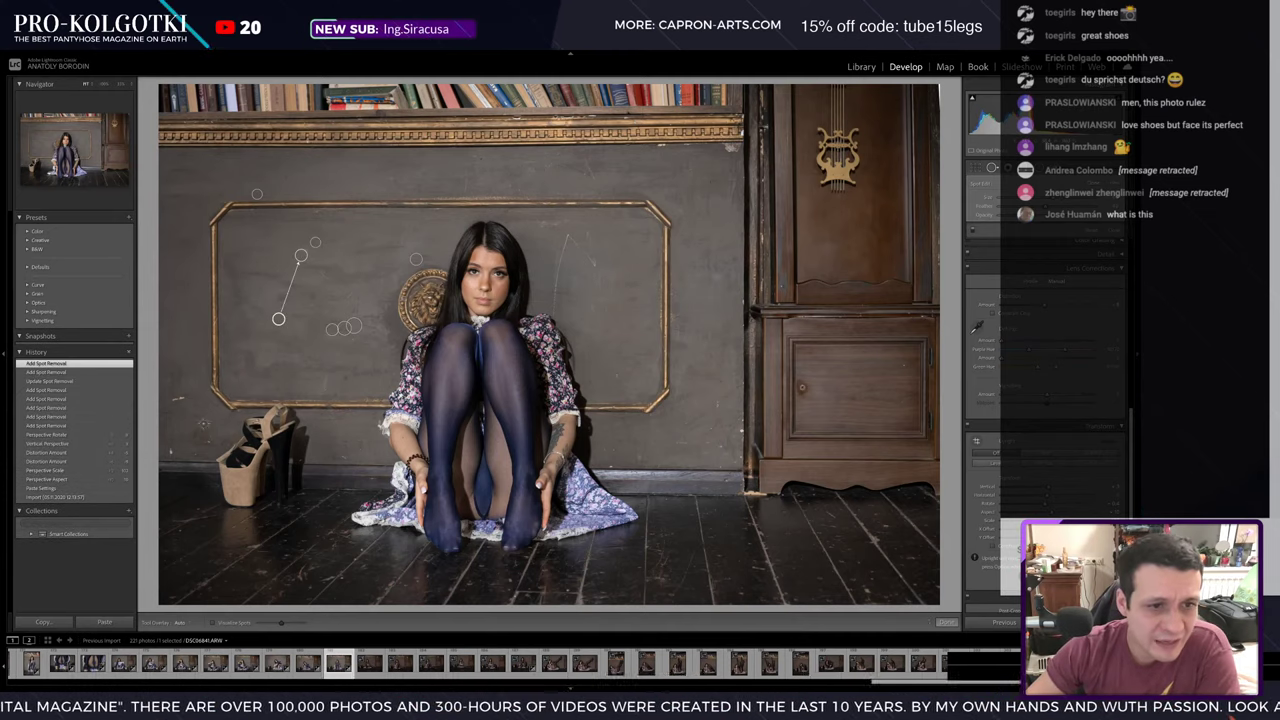
left_click(180, 397)
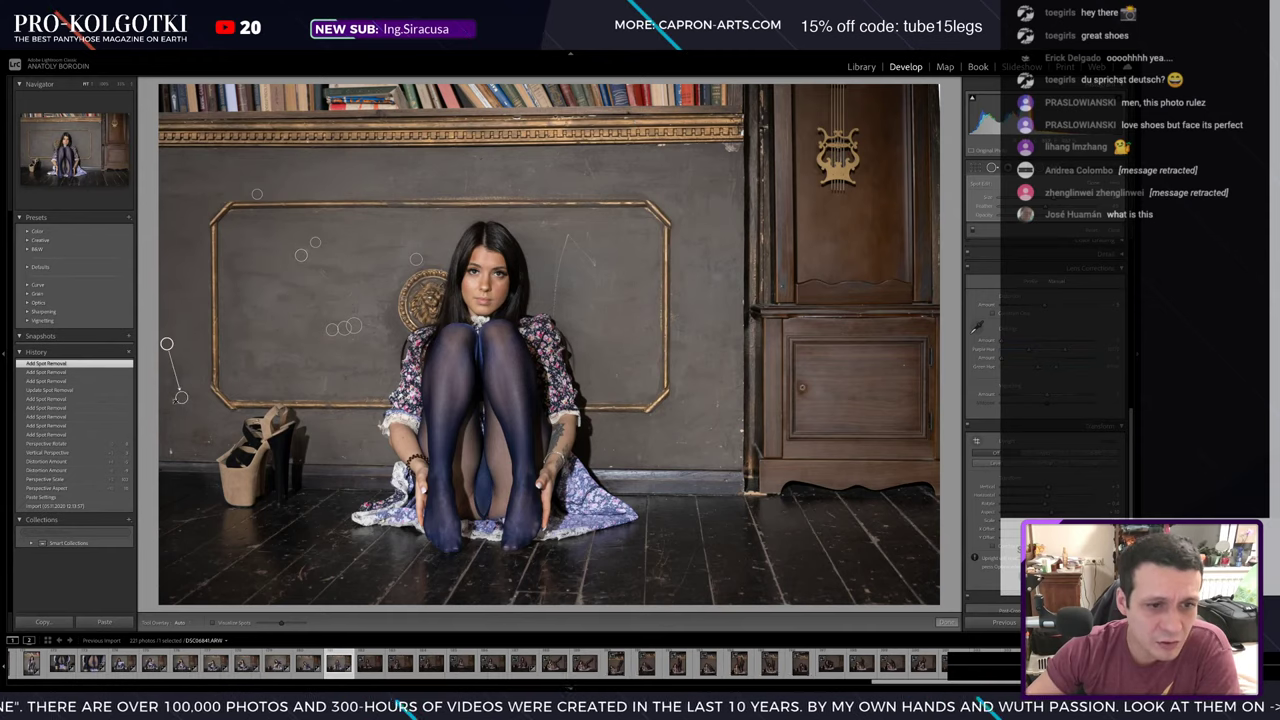
left_click(177, 398)
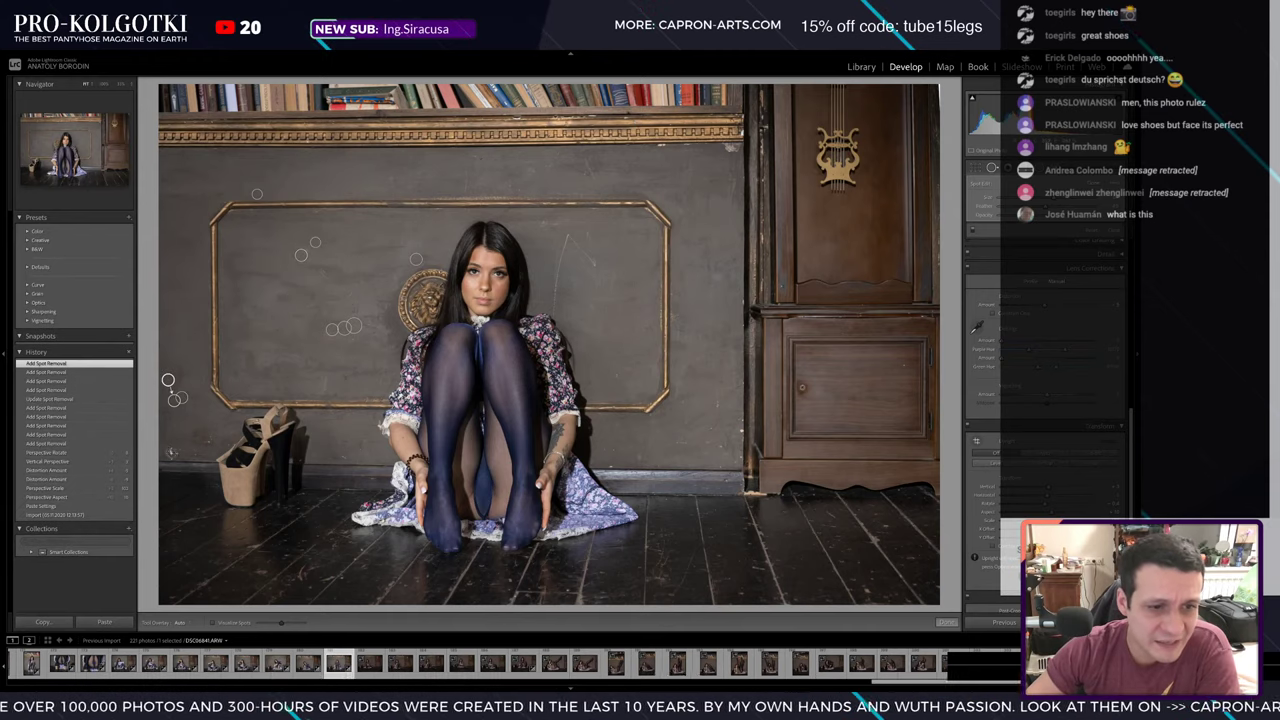
left_click(169, 451)
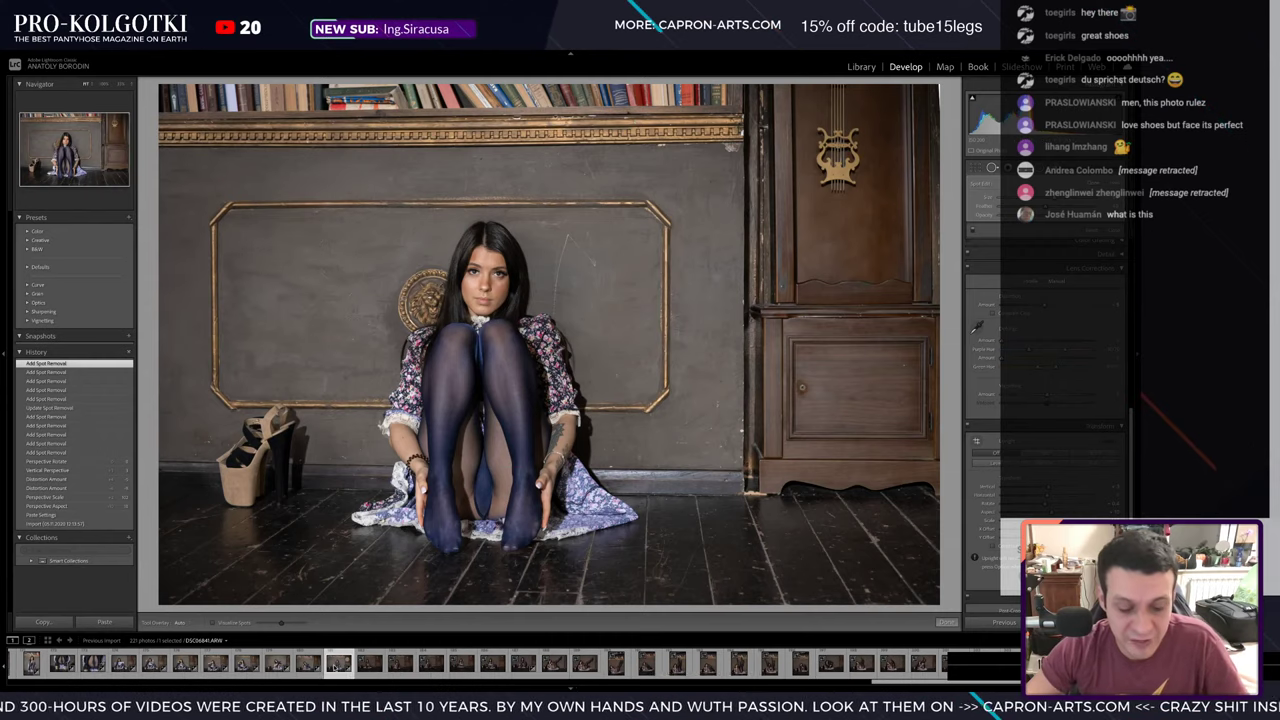
- Go to the next, legs-outstretched shot and paste the copied develop settings onto it
key("Right")
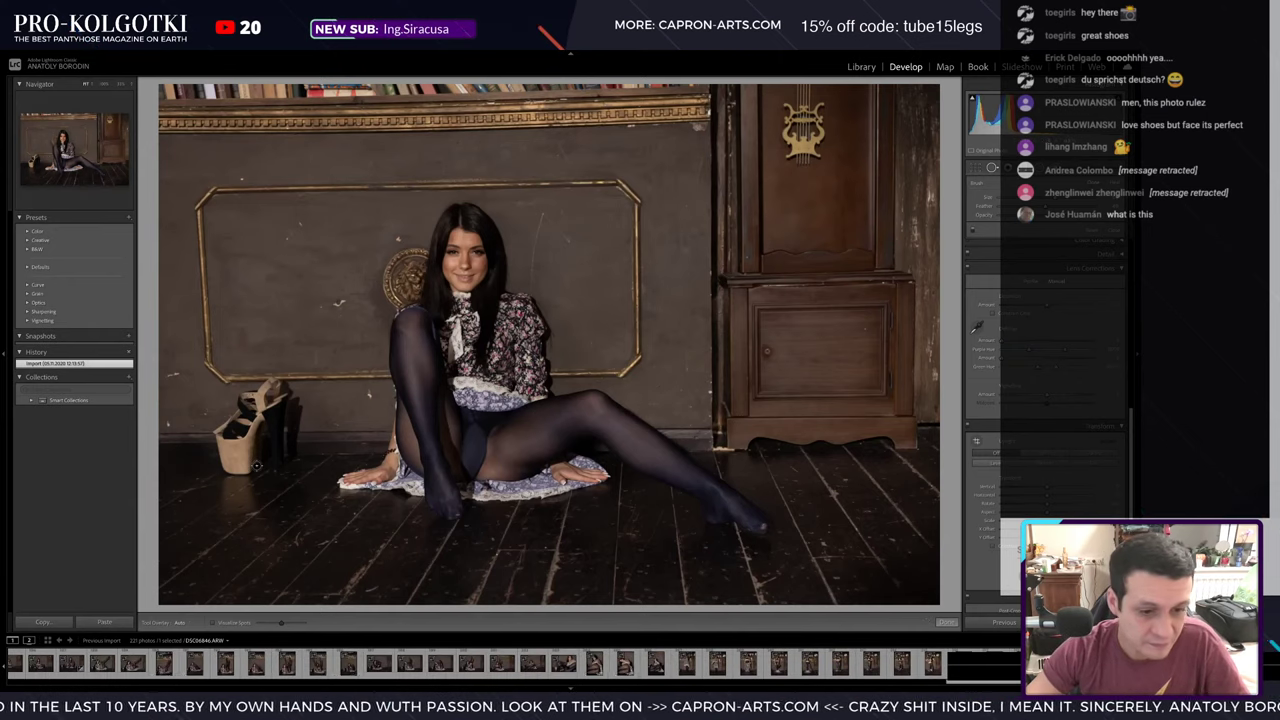
scroll(975, 663, "up", 3)
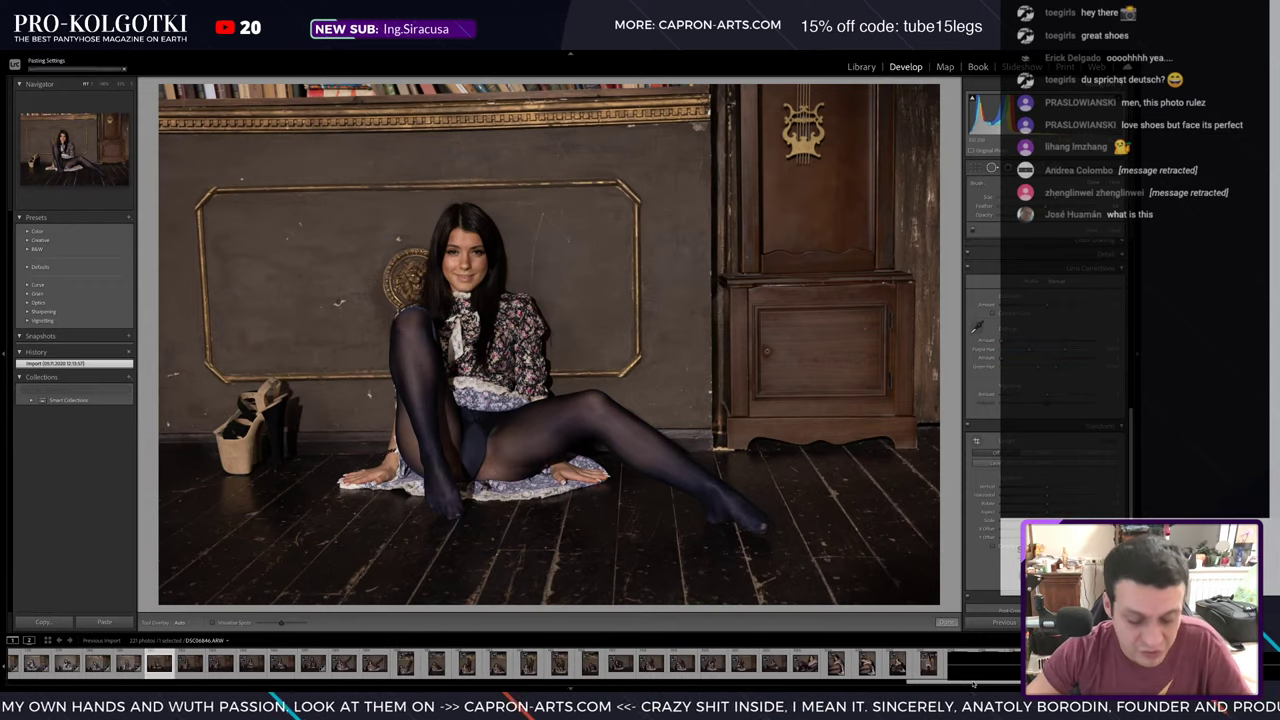
key("super+shift+v")
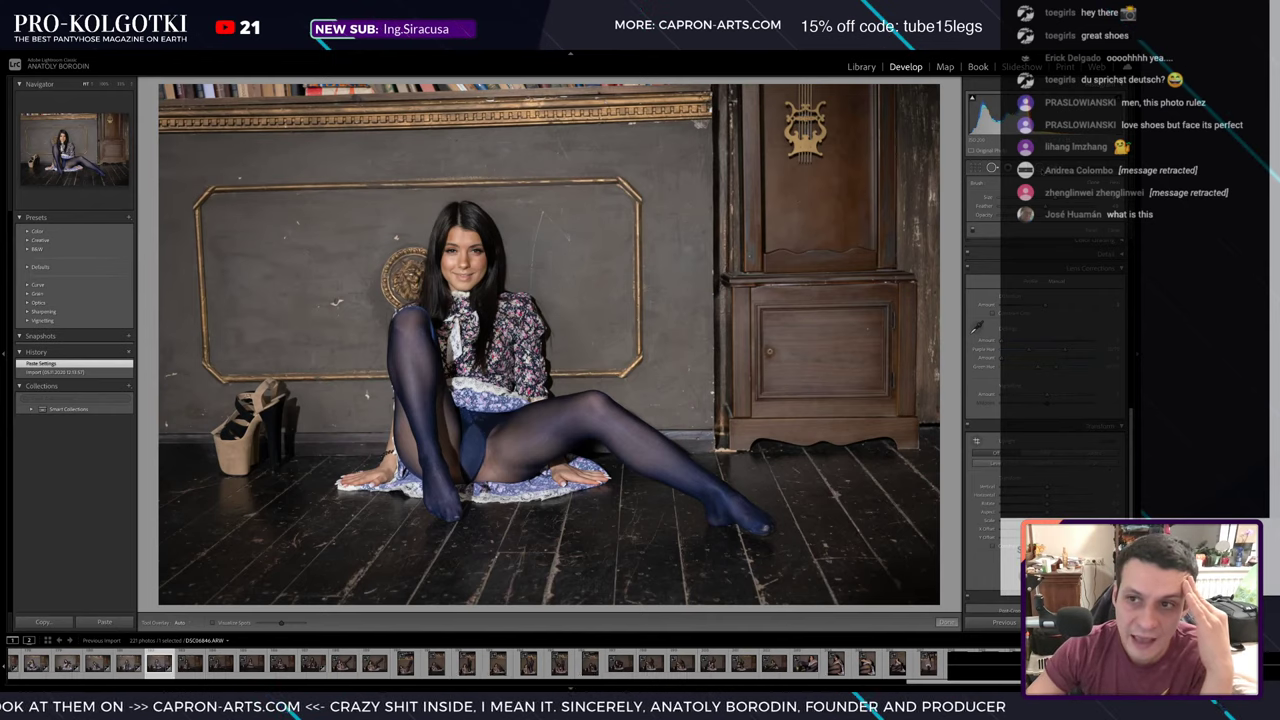
- With a grid overlay shown, adjust Transform Aspect, Scale, Vertical and Rotate to straighten the wall frame
key("super+alt+o")
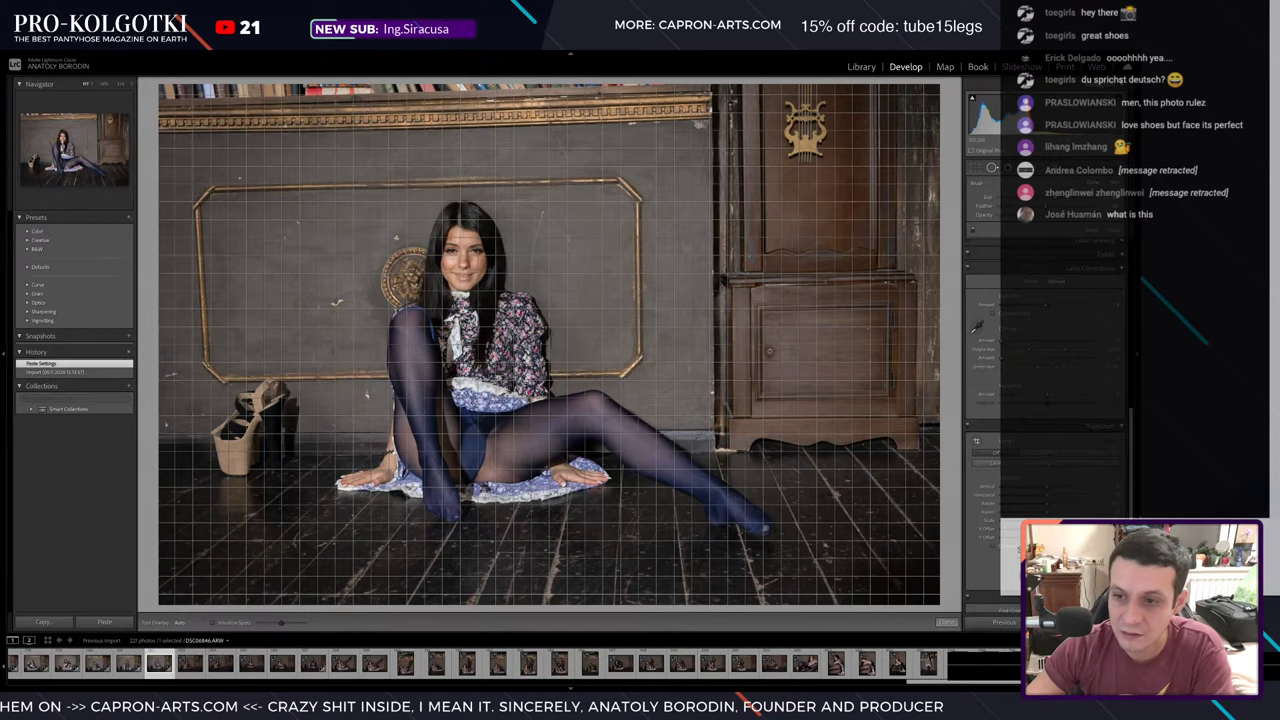
left_click_drag(1060, 511, 1072, 511)
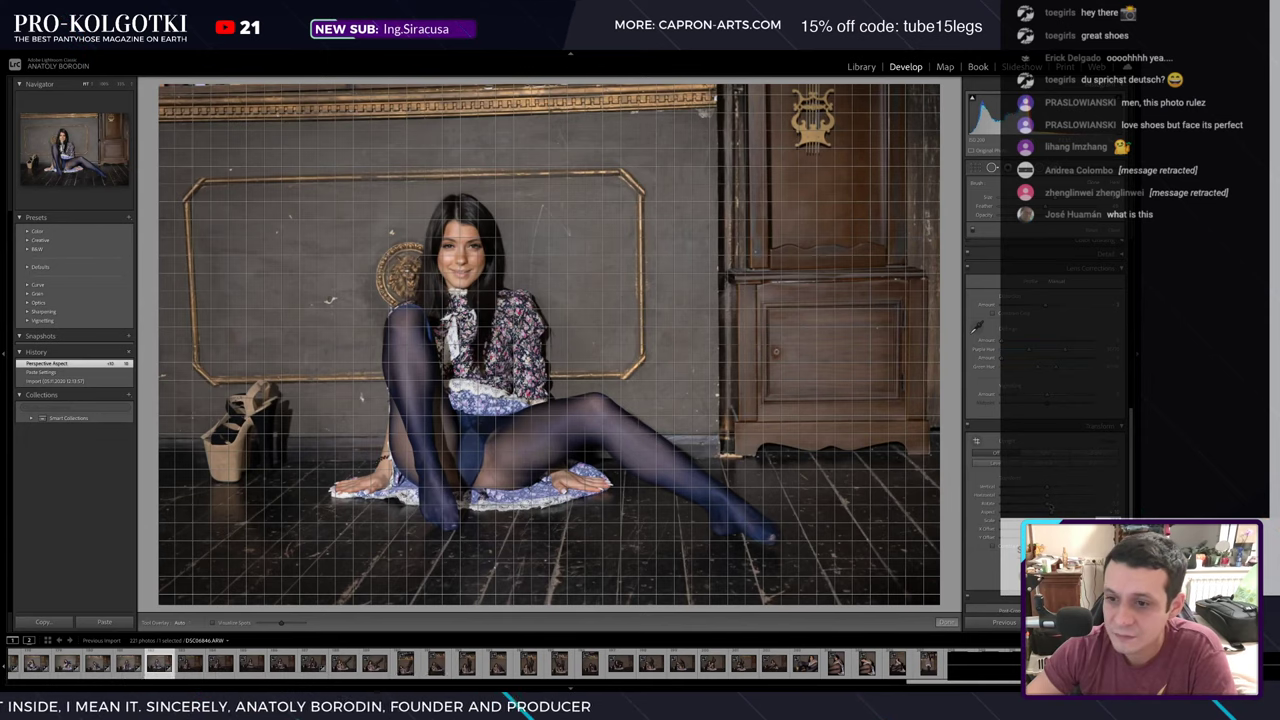
left_click_drag(1050, 508, 1050, 490)
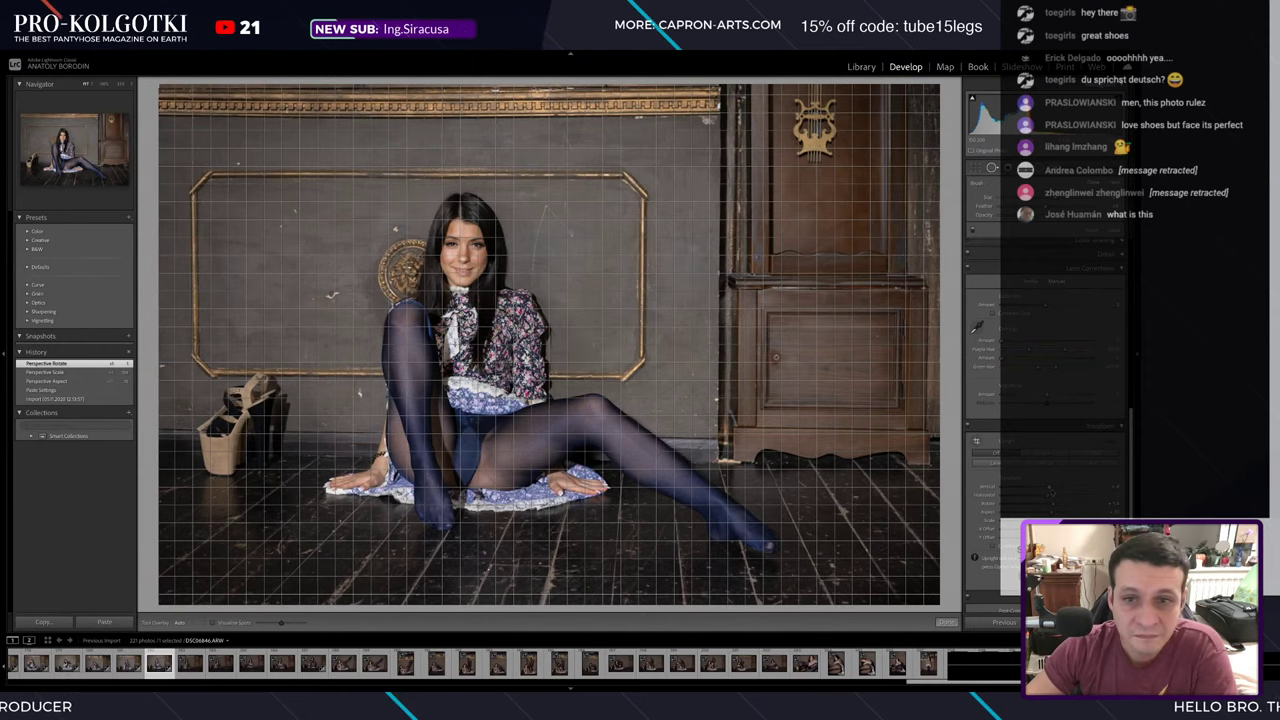
left_click_drag(1050, 490, 1050, 505)
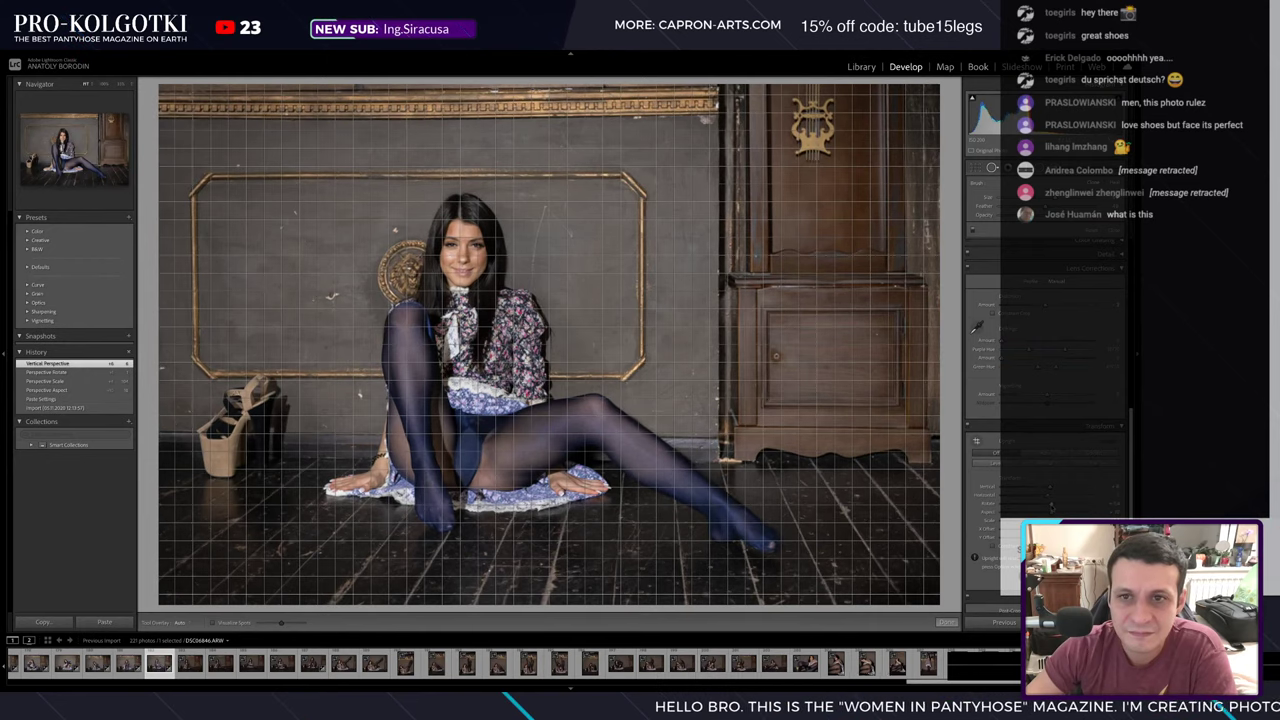
left_click_drag(1051, 505, 1046, 505)
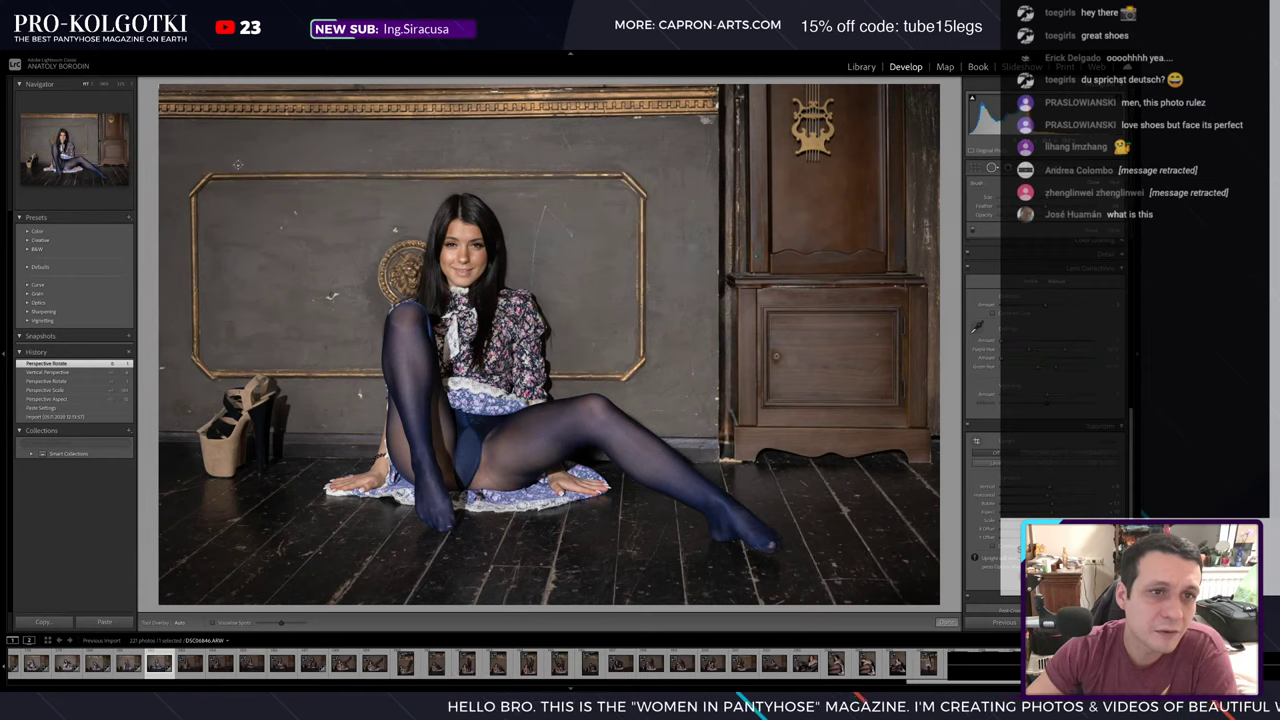
- Heal eight specks on the wall around the model and ornament, then close Spot Removal
left_click(237, 163)
left_click(296, 211)
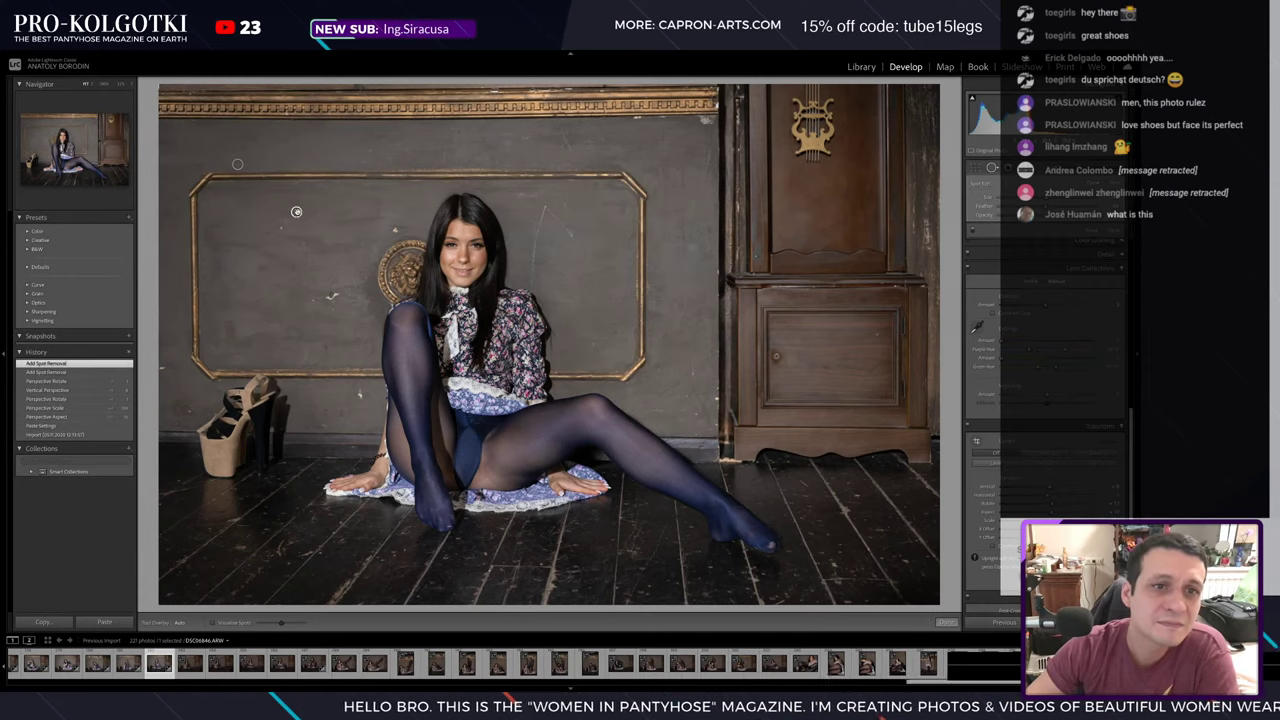
left_click(282, 226)
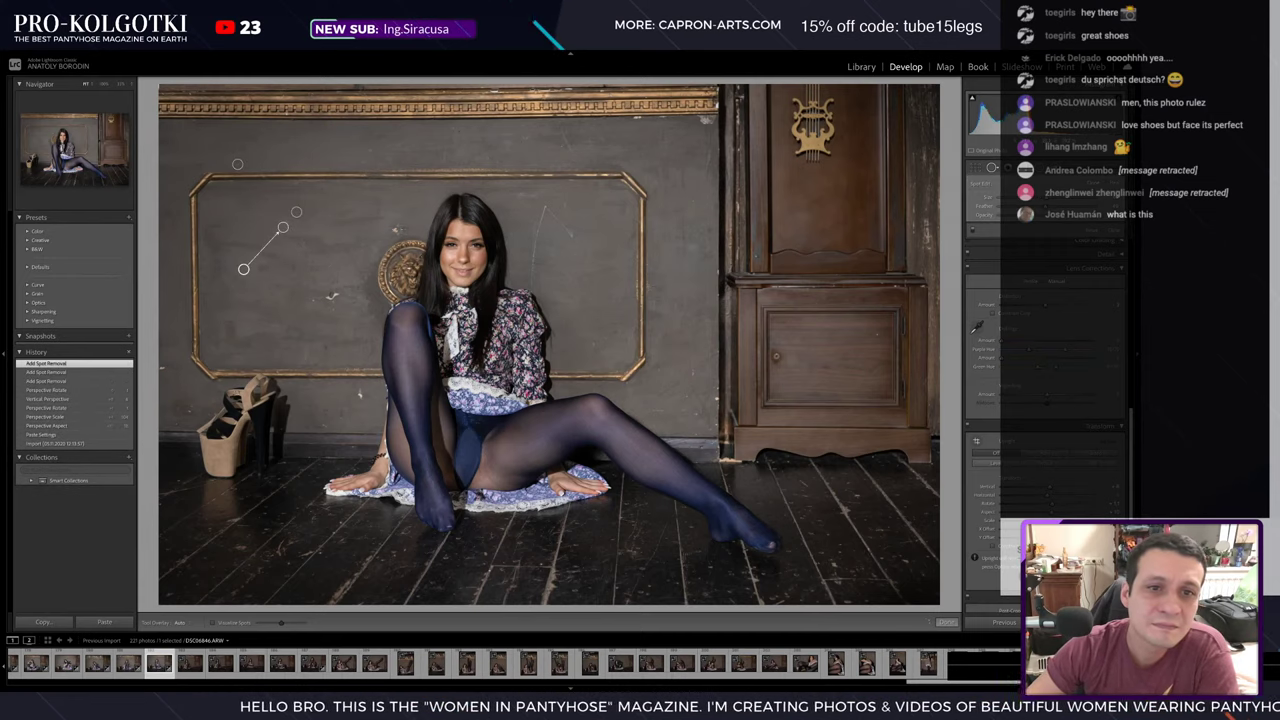
left_click(366, 199)
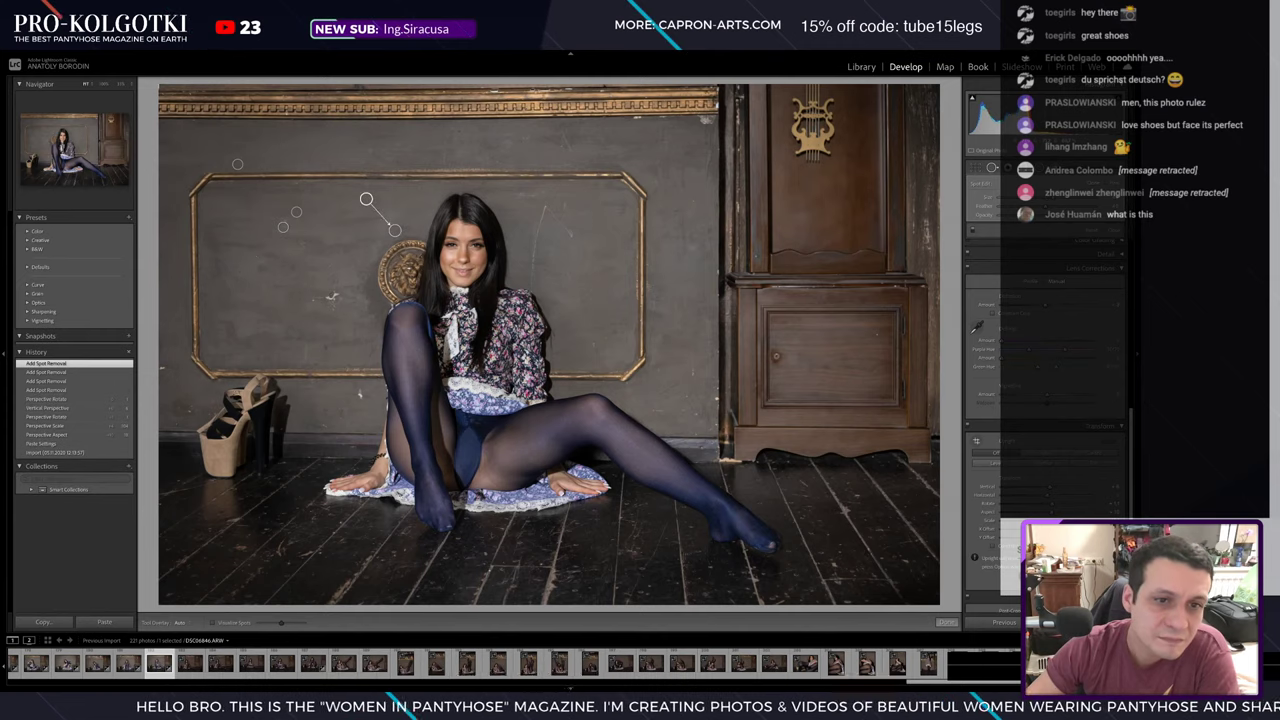
left_click(331, 297)
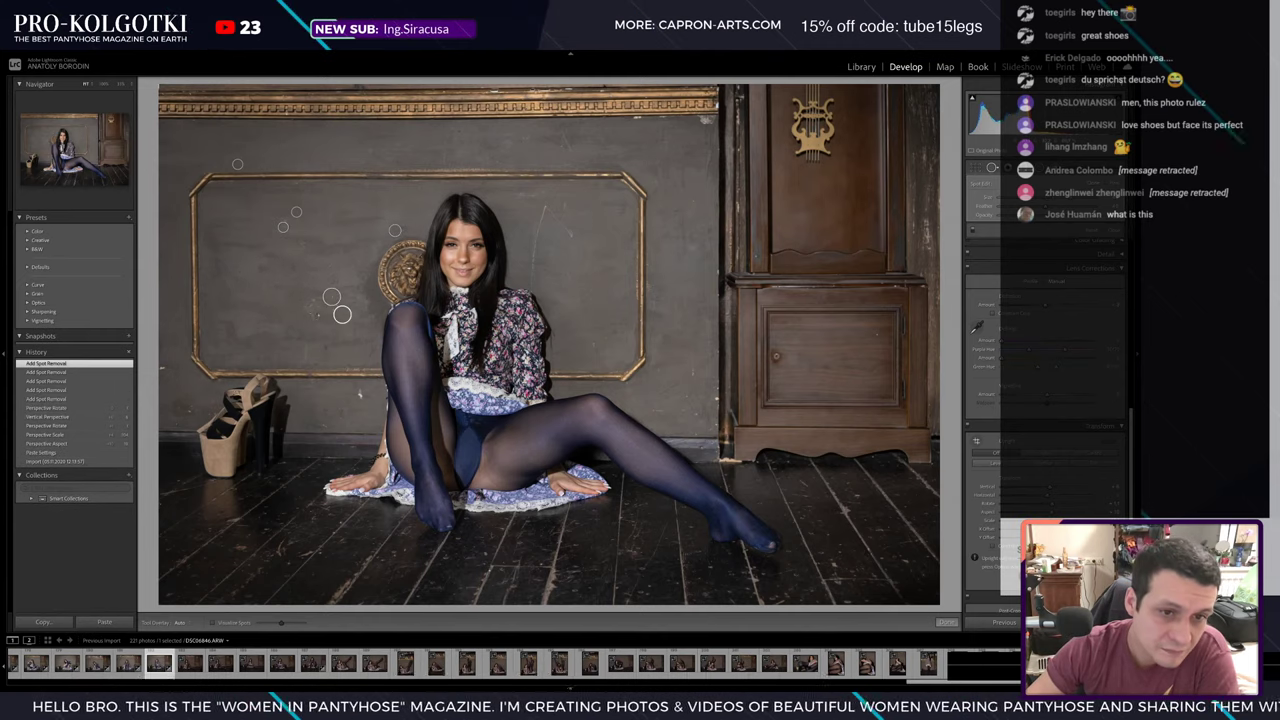
left_click(312, 299)
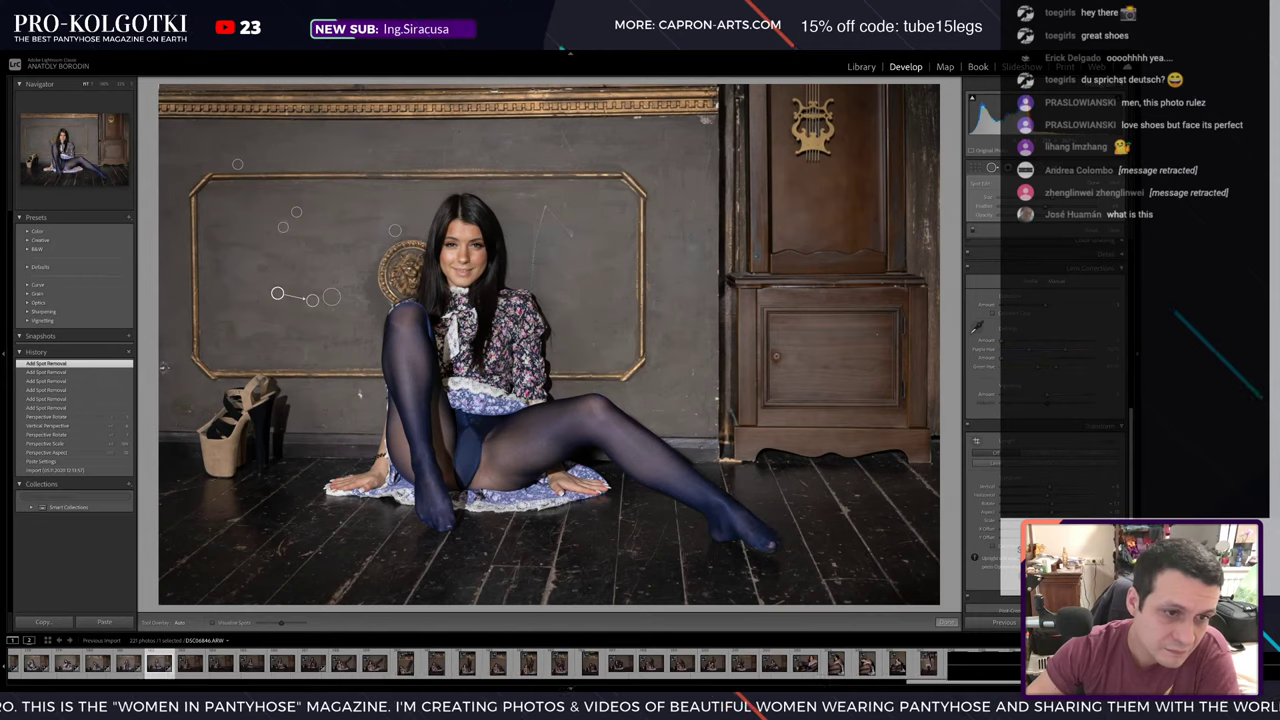
left_click(165, 385)
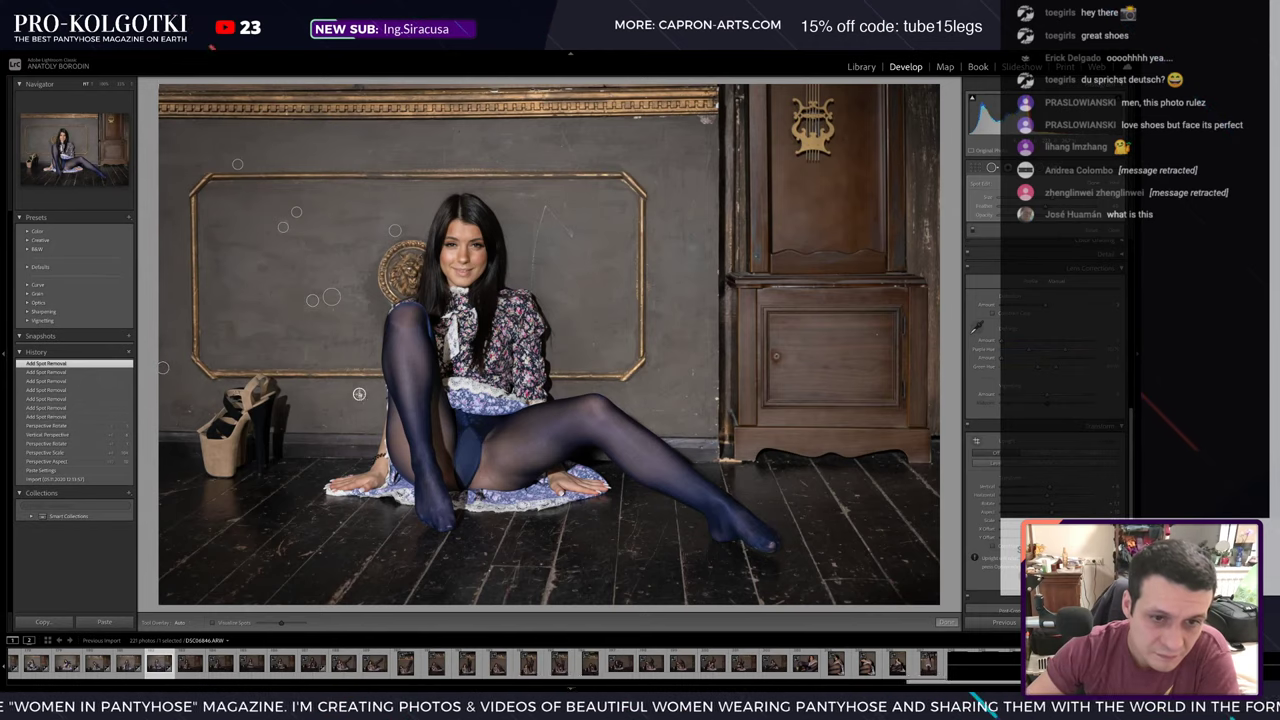
left_click(359, 394)
key("q")
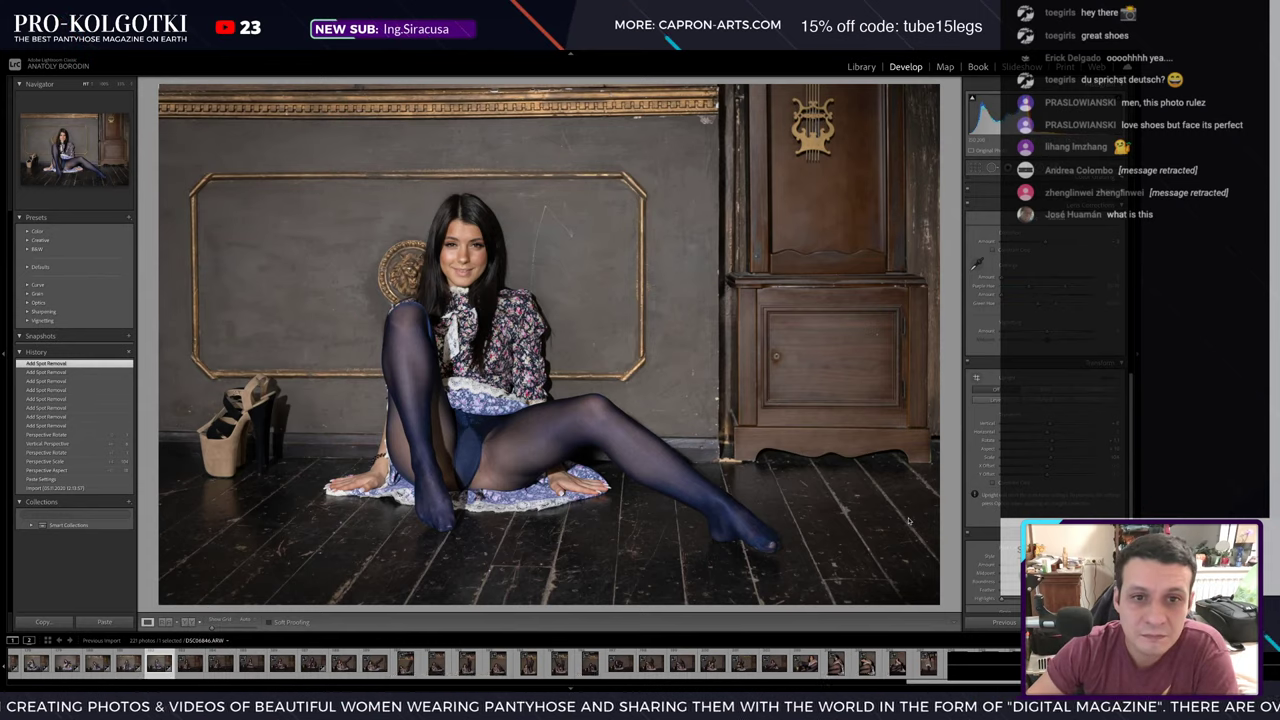
- Check the retouched photo in Before/After view, then select DSC06850 in the filmstrip
key("alt+y")
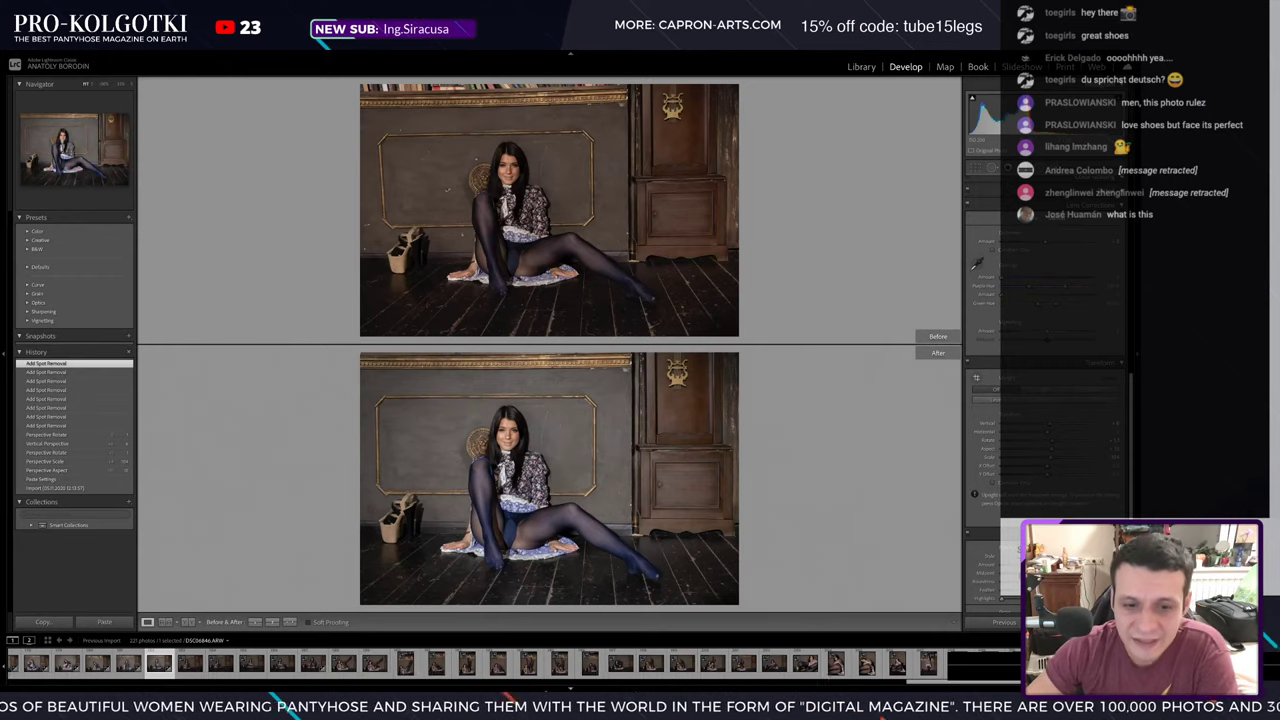
left_click(184, 669)
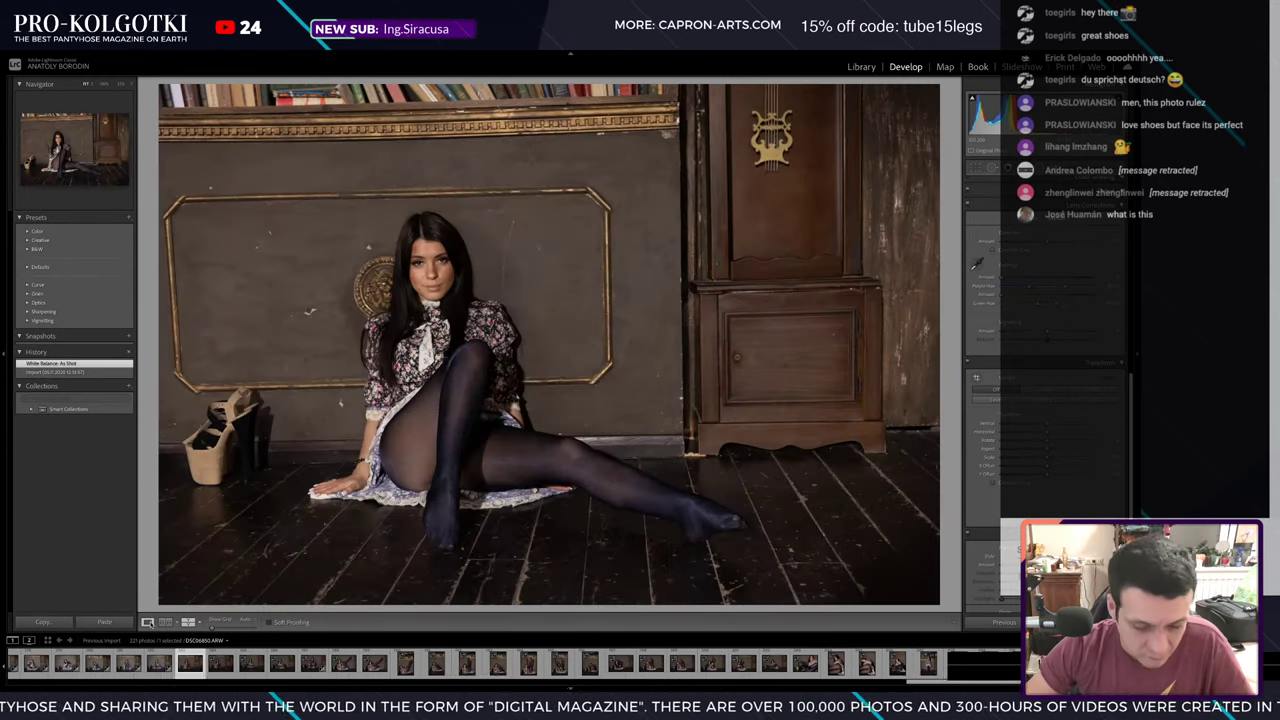
- Paste the copied develop settings and adjust the Transform perspective on the one-knee-raised shot
key("ctrl+v")
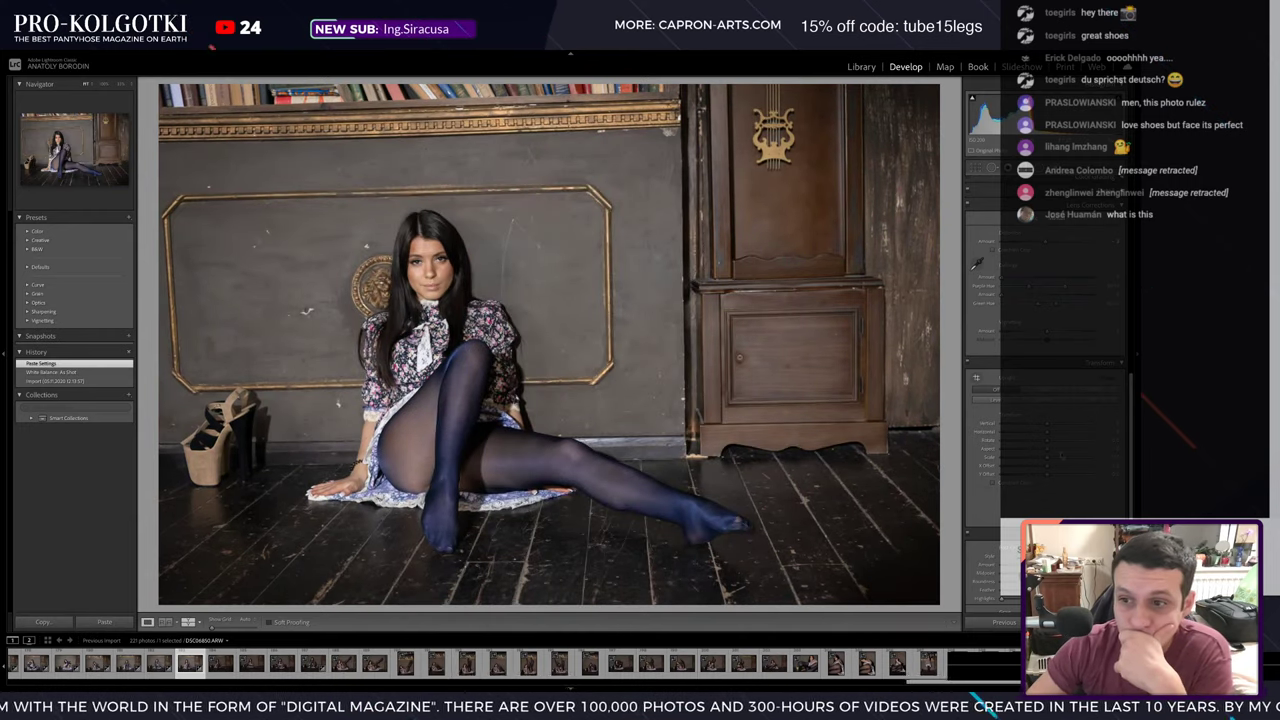
left_click_drag(1100, 447, 1109, 447)
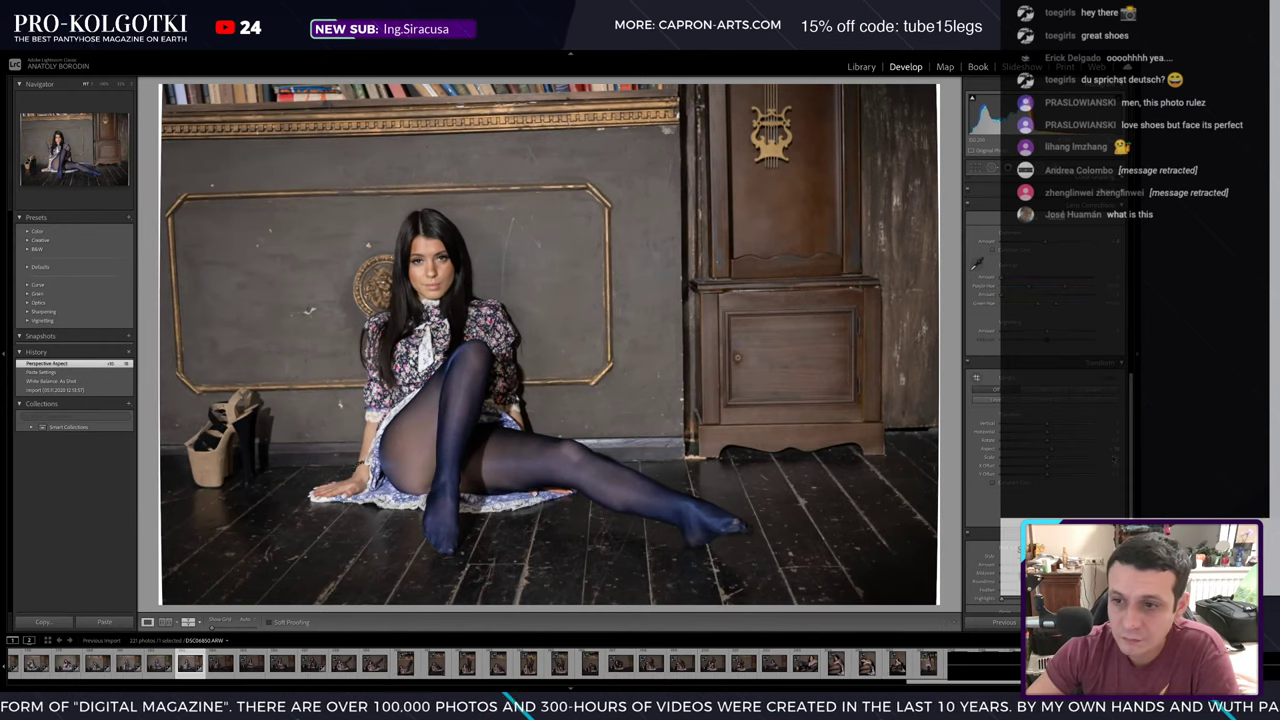
left_click_drag(1106, 457, 1060, 440)
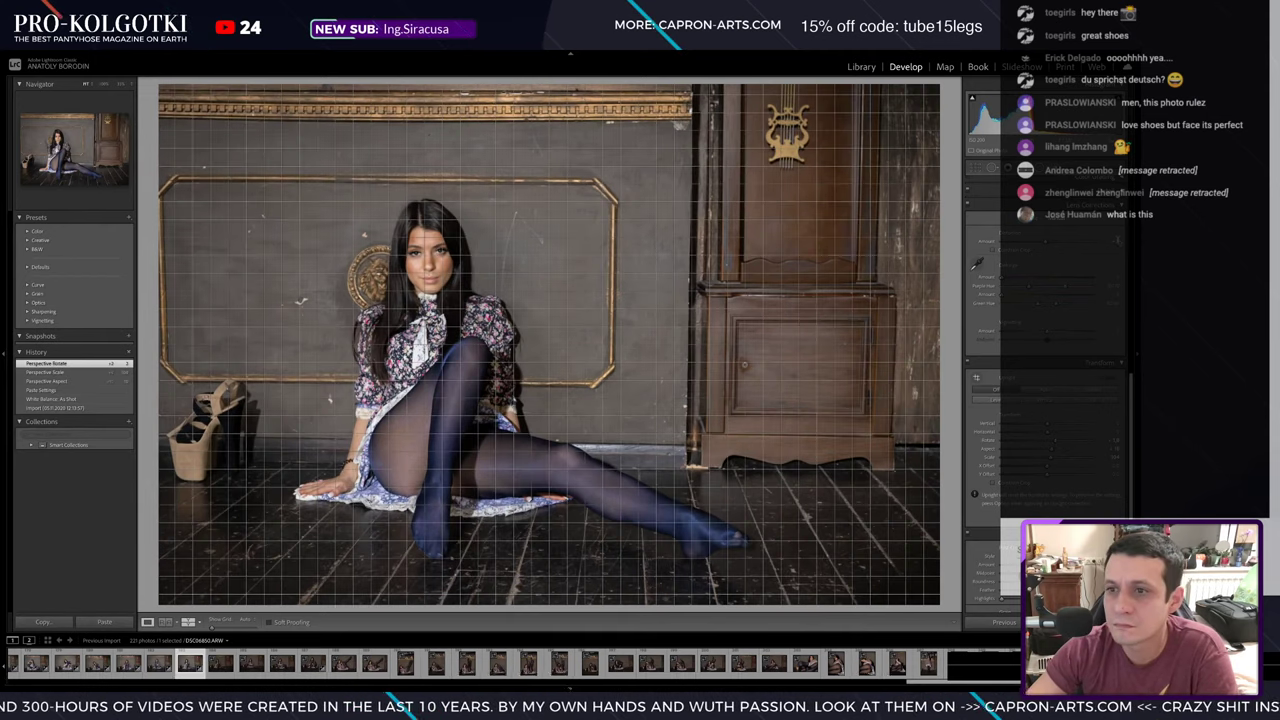
- Fine-tune lens distortion, vertical perspective and rotation until the wall lines look straight
left_click_drag(1106, 241, 1113, 244)
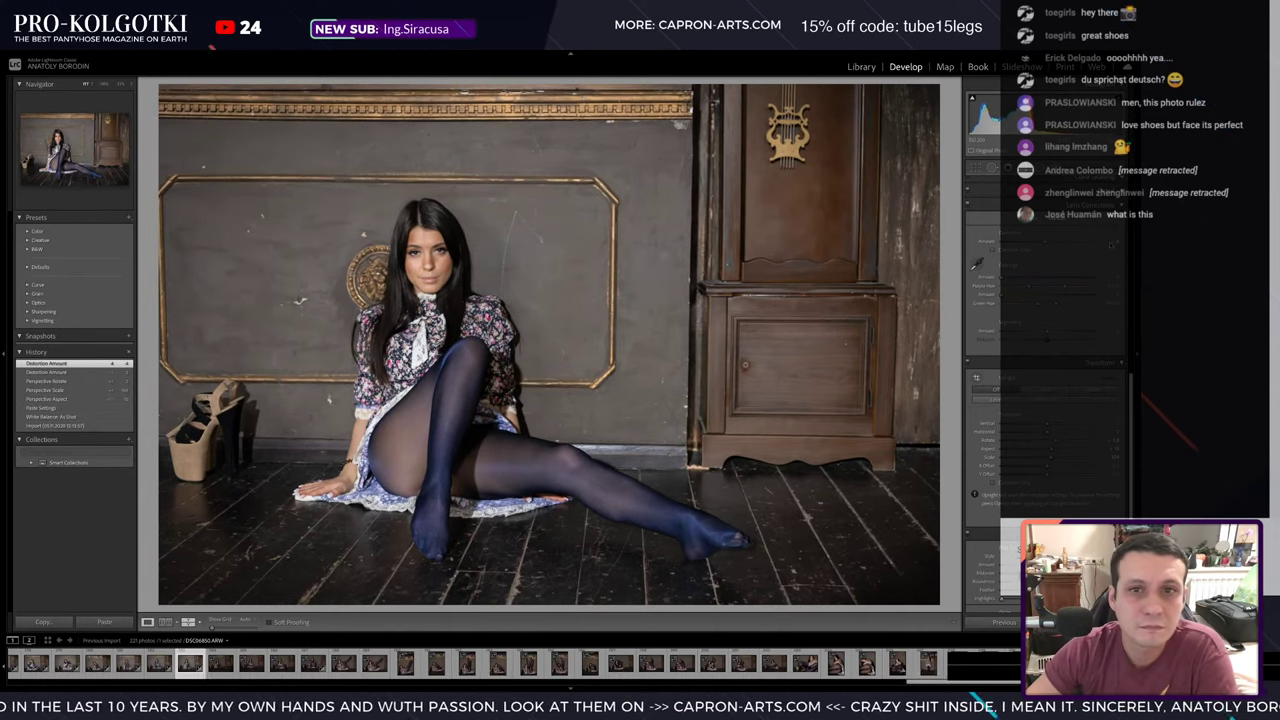
left_click_drag(1113, 244, 1123, 244)
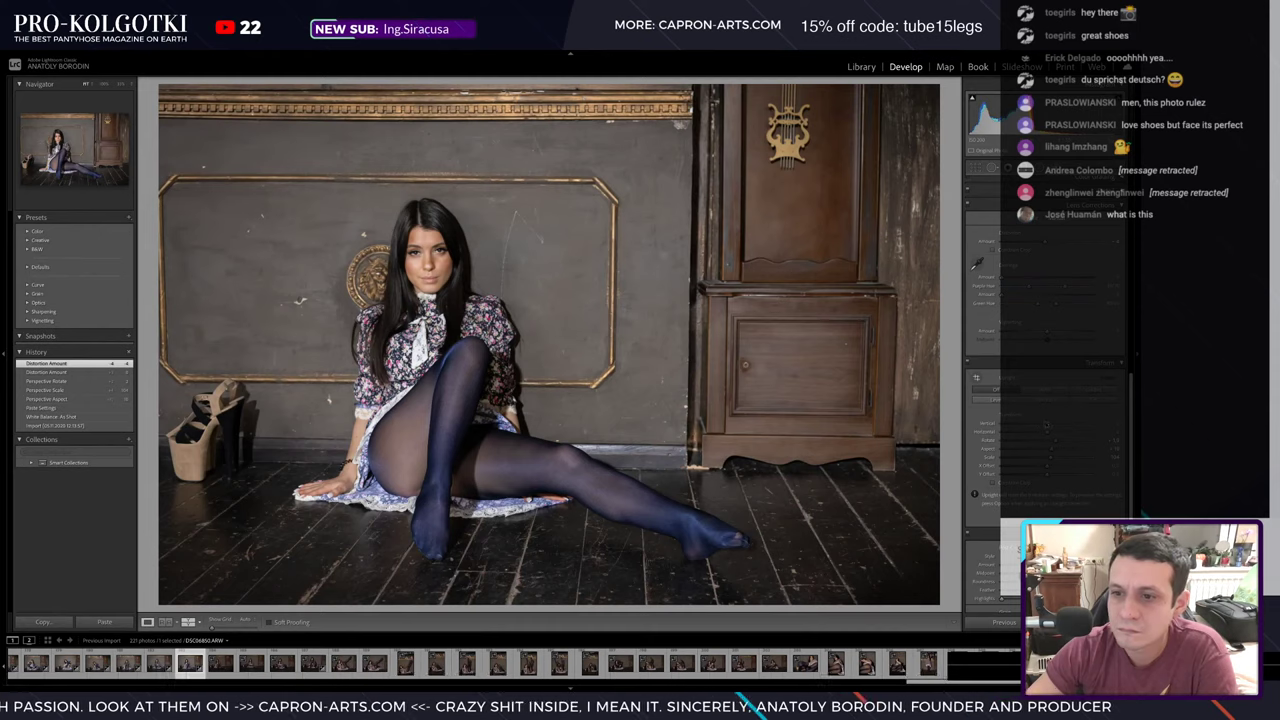
left_click_drag(1038, 428, 1048, 426)
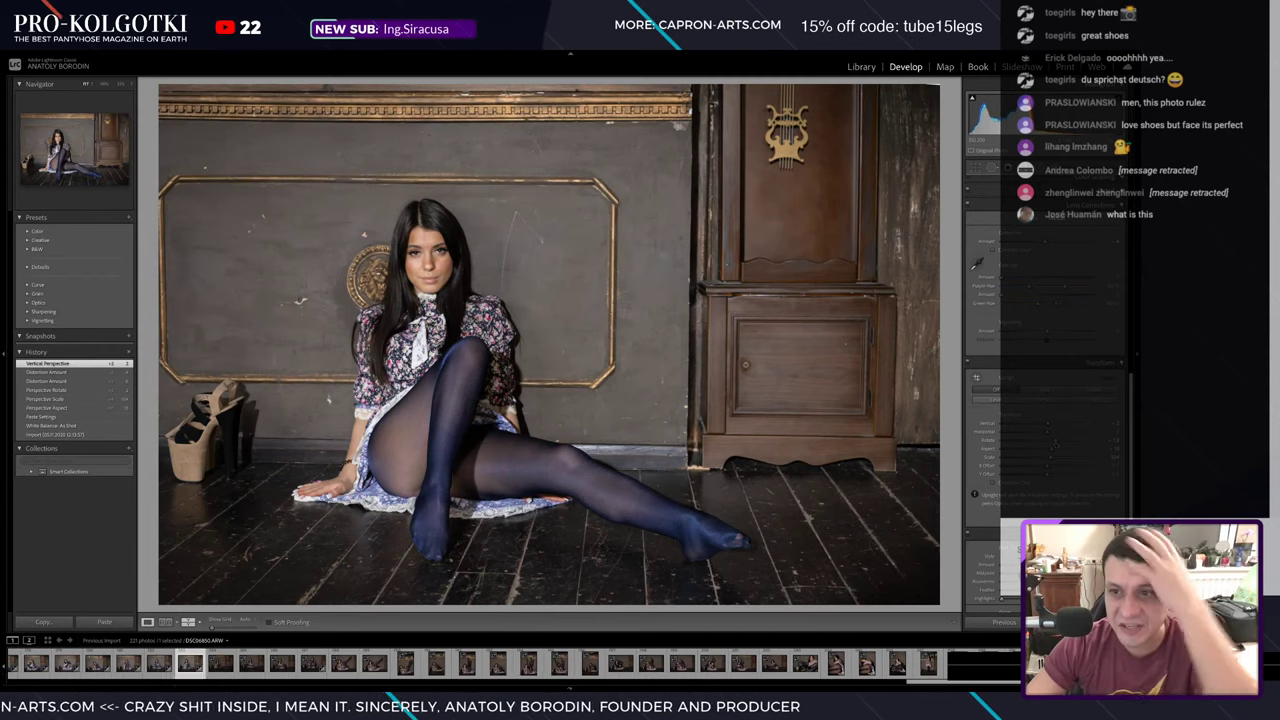
left_click_drag(1050, 440, 1050, 440)
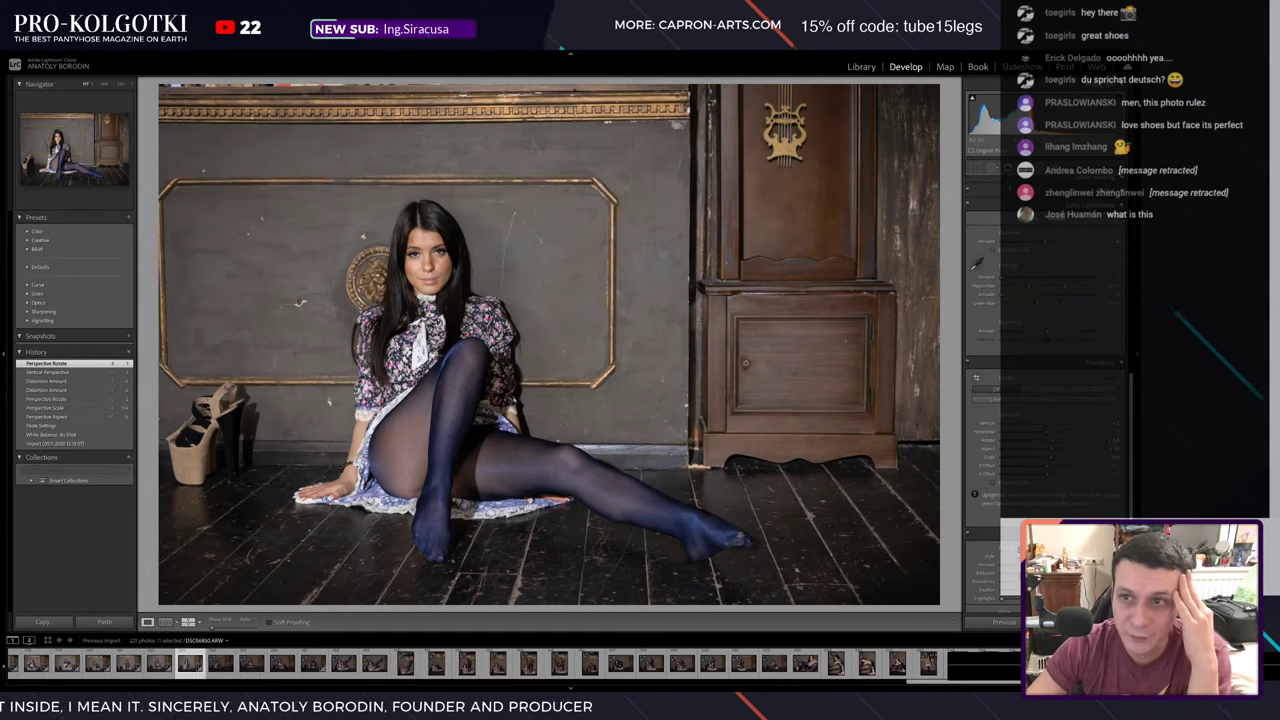
- Heal seven wall specks around the seated woman with Spot Removal, then select the next photo
key("q")
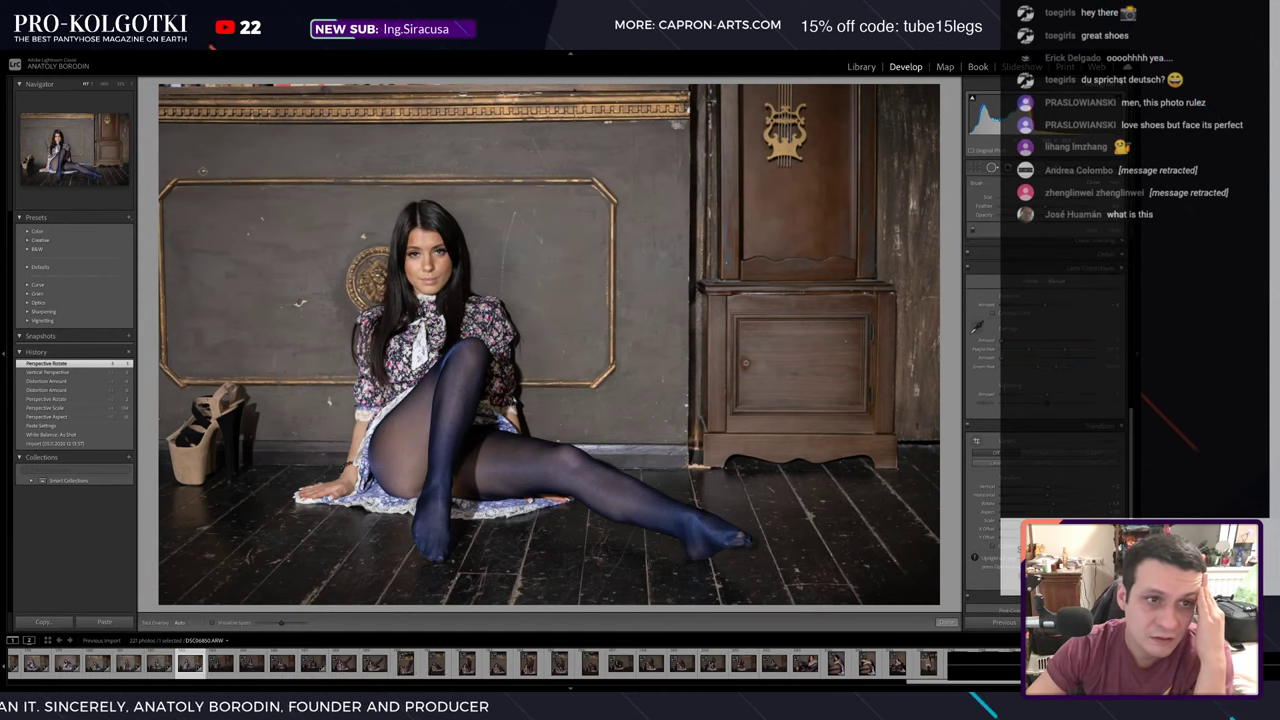
left_click(186, 172)
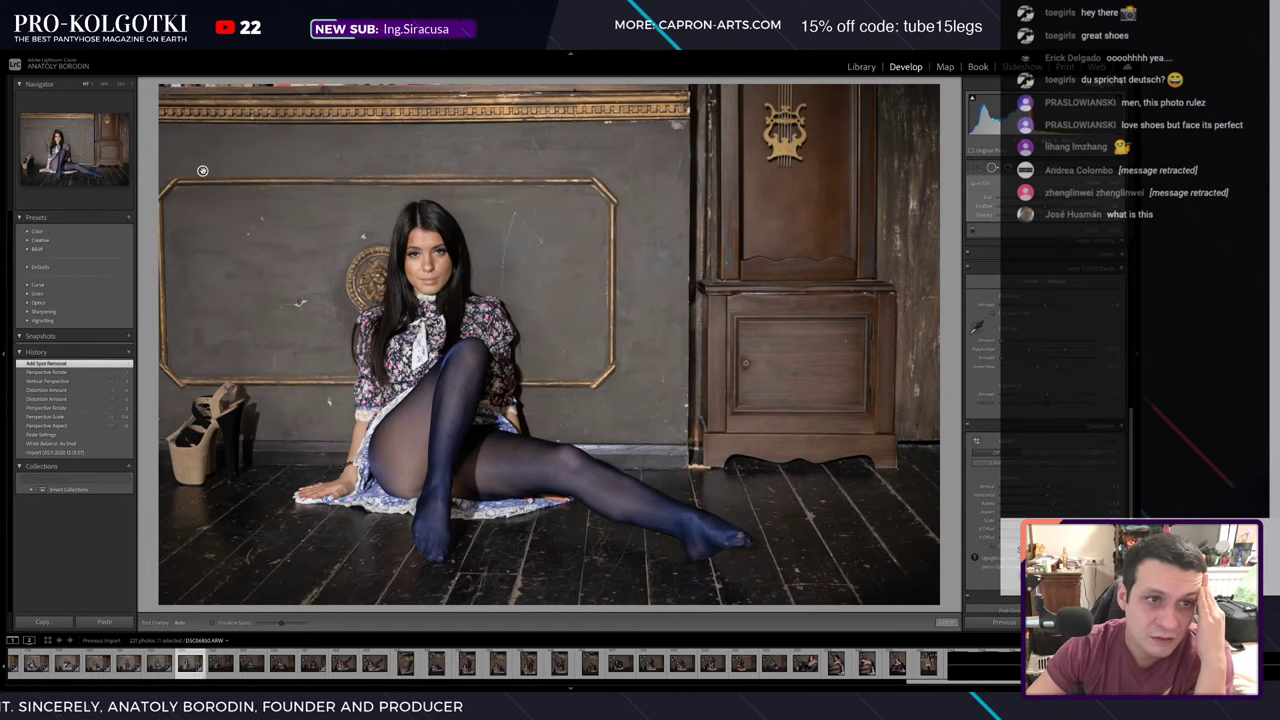
left_click(264, 218)
left_click(250, 233)
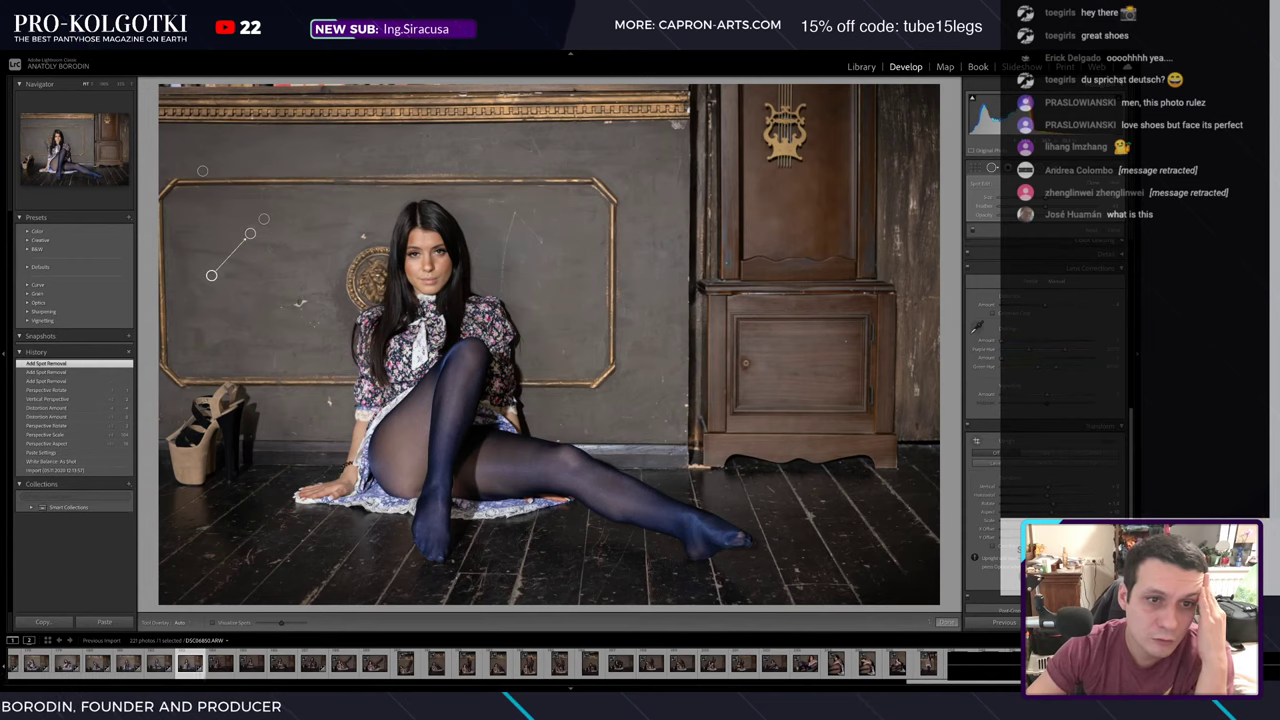
left_click(363, 236)
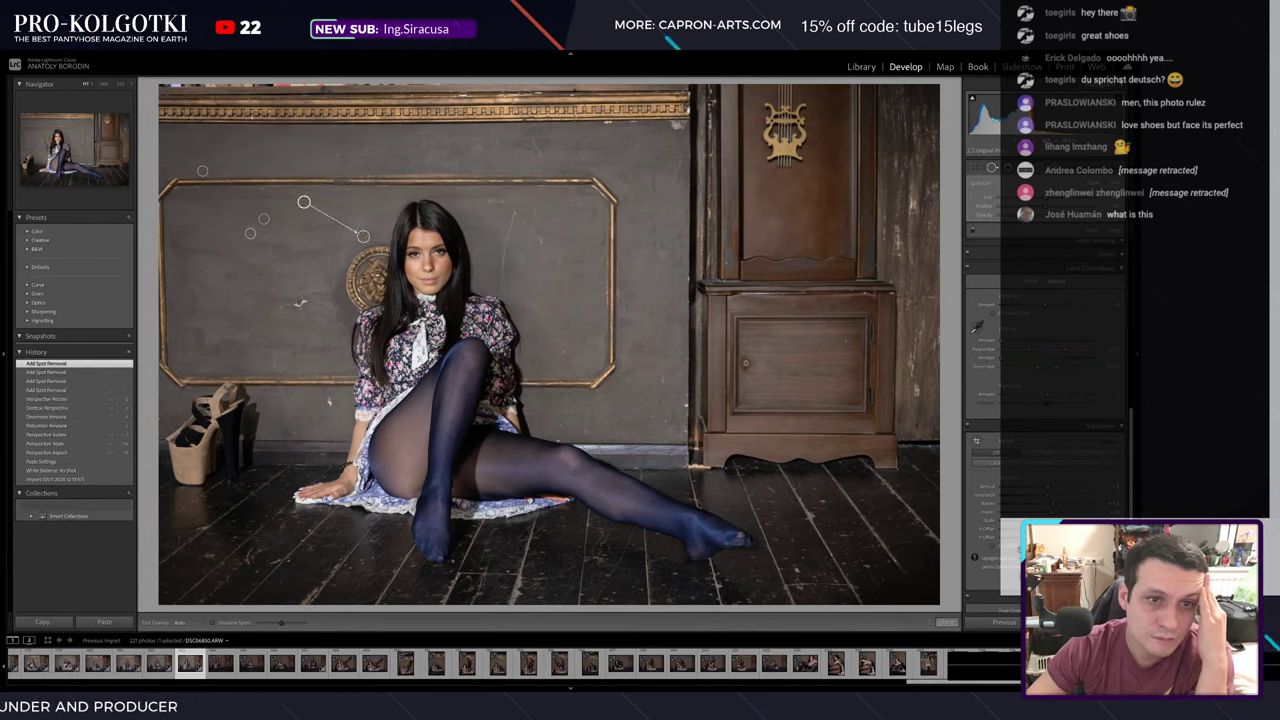
left_click(300, 301)
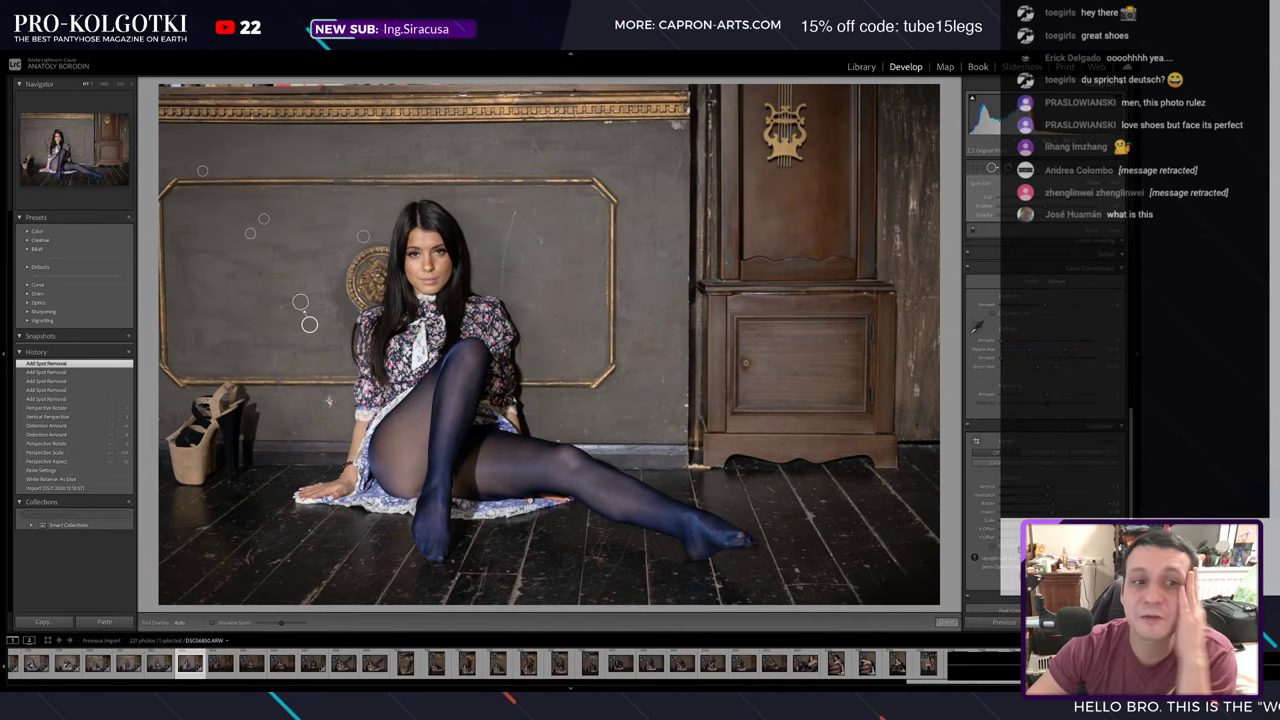
left_click(328, 401)
left_click(282, 305)
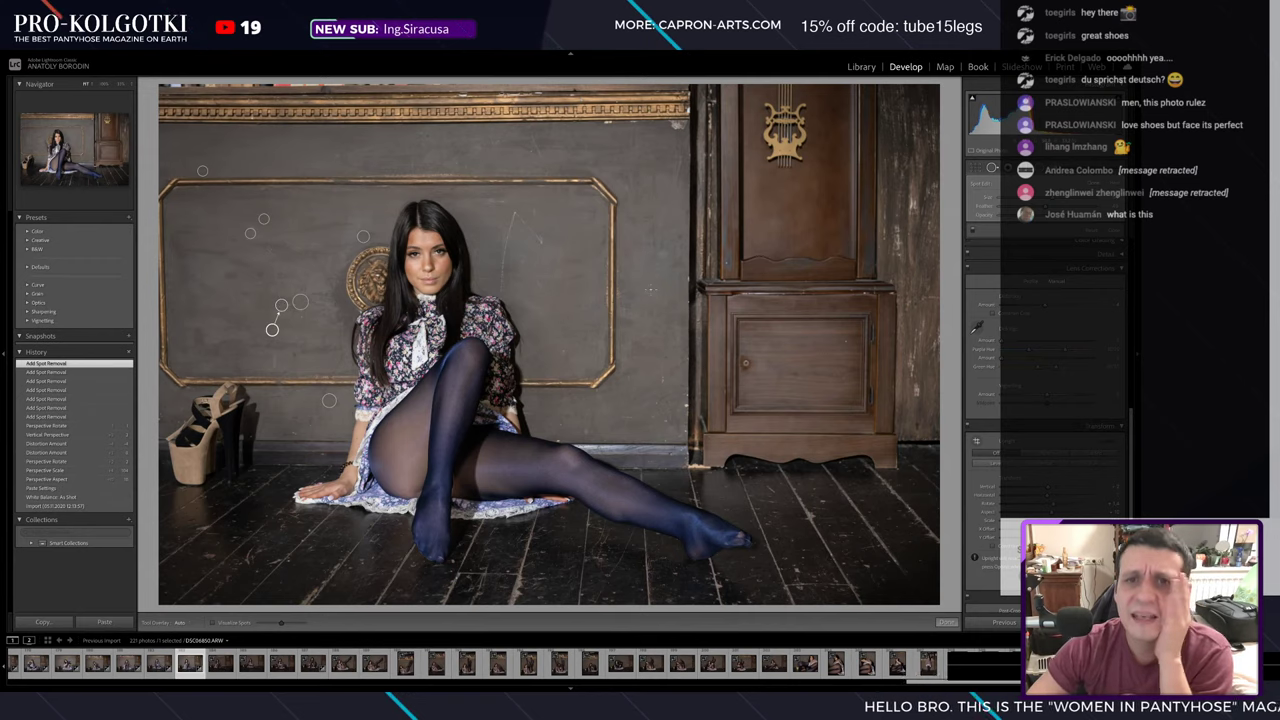
left_click(220, 665)
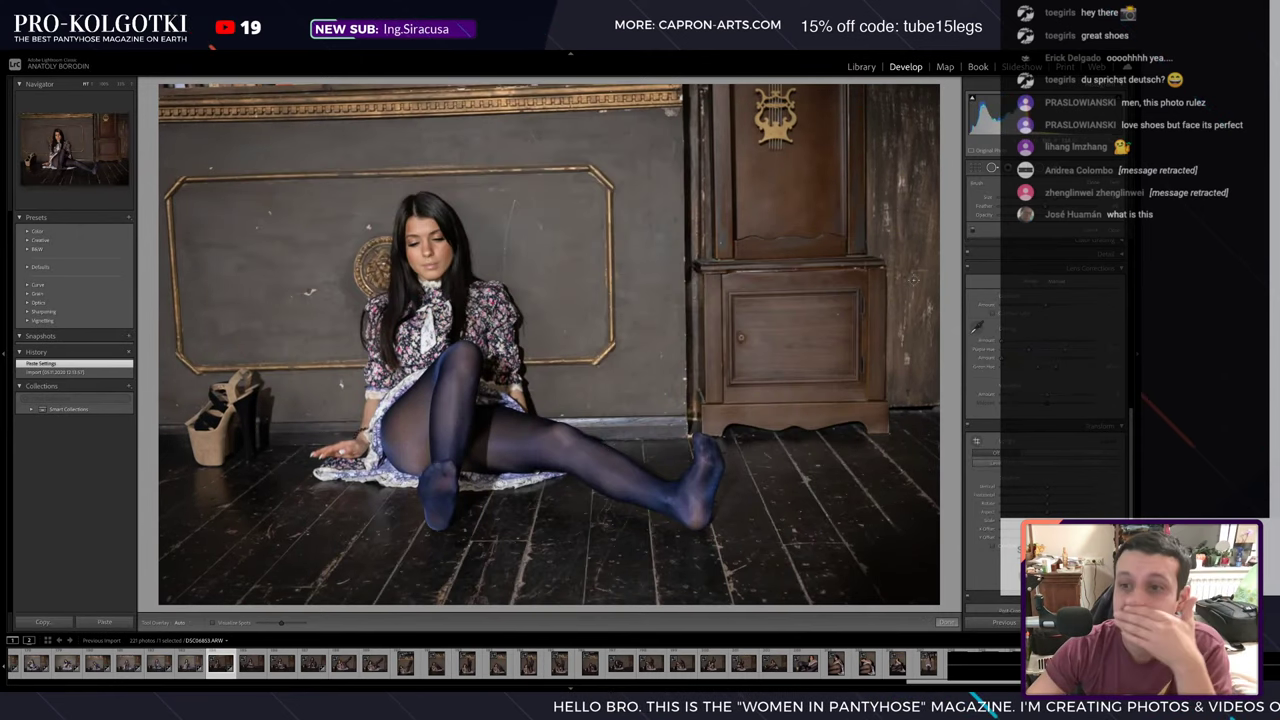
- Correct the downward-glancing photo's perspective aspect, scale, lens distortion and vertical perspective
left_click_drag(1060, 503, 1070, 503)
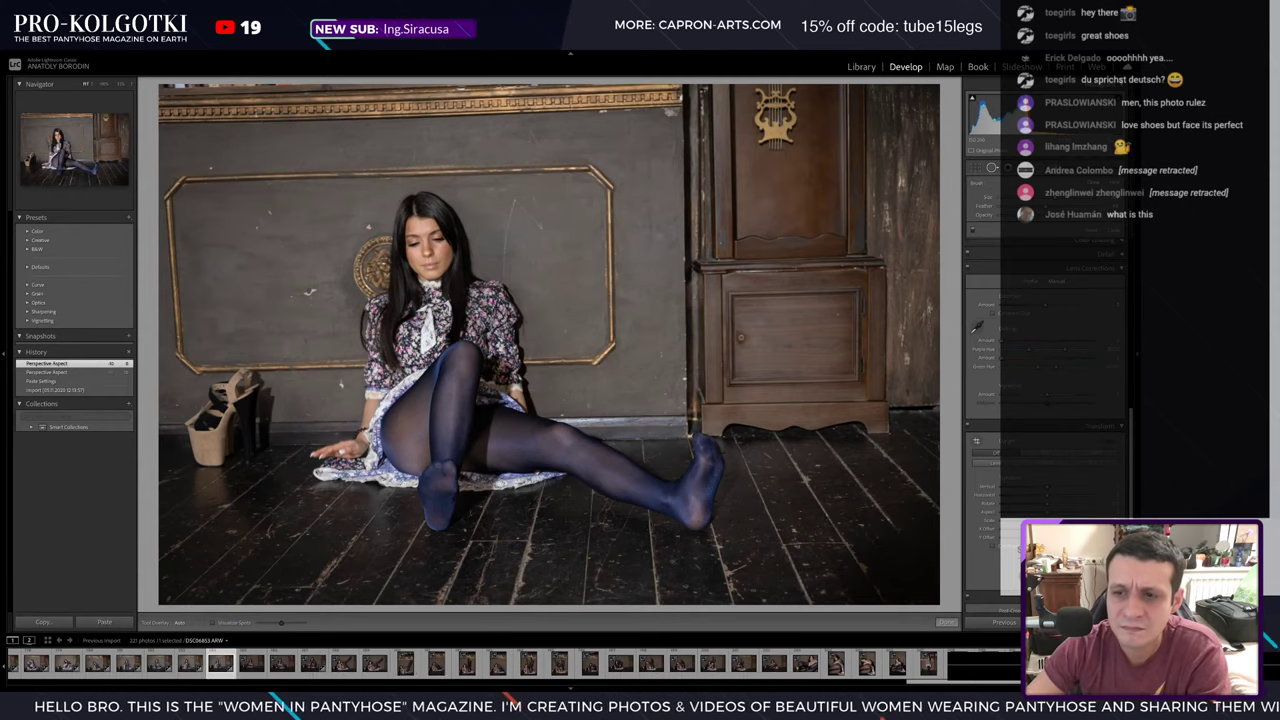
left_click_drag(1075, 503, 1080, 503)
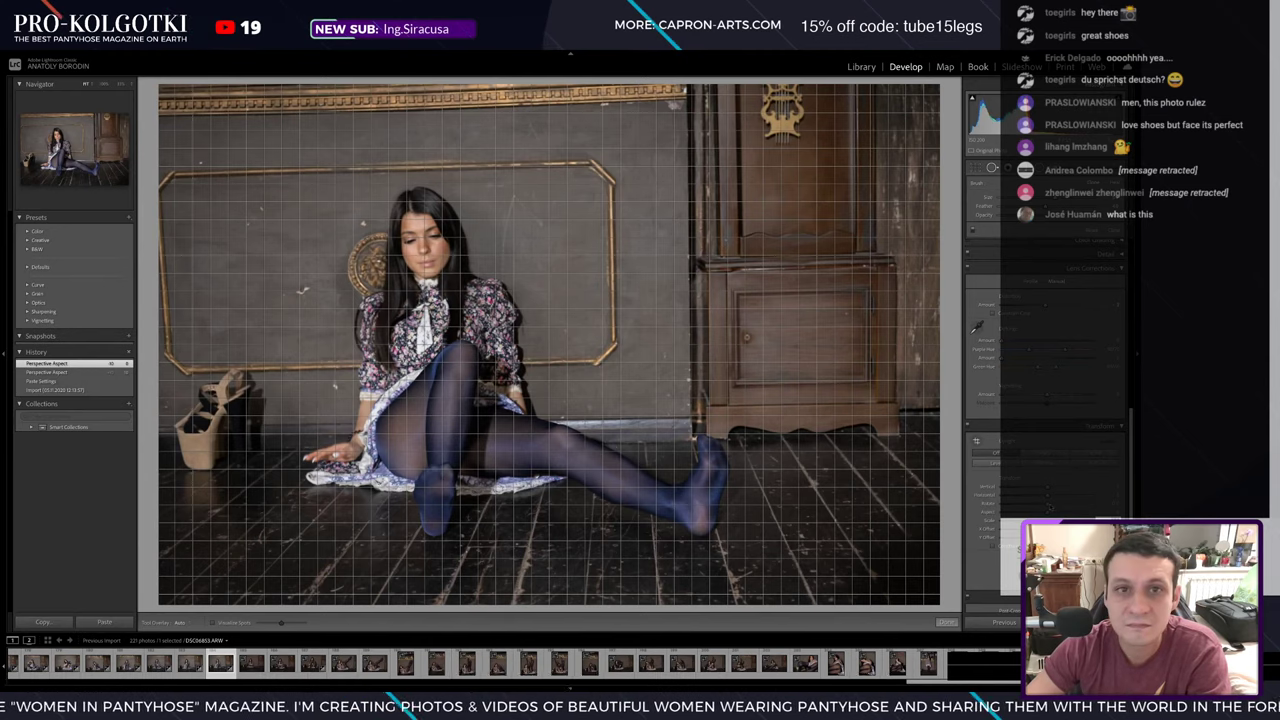
left_click_drag(1078, 507, 1046, 503)
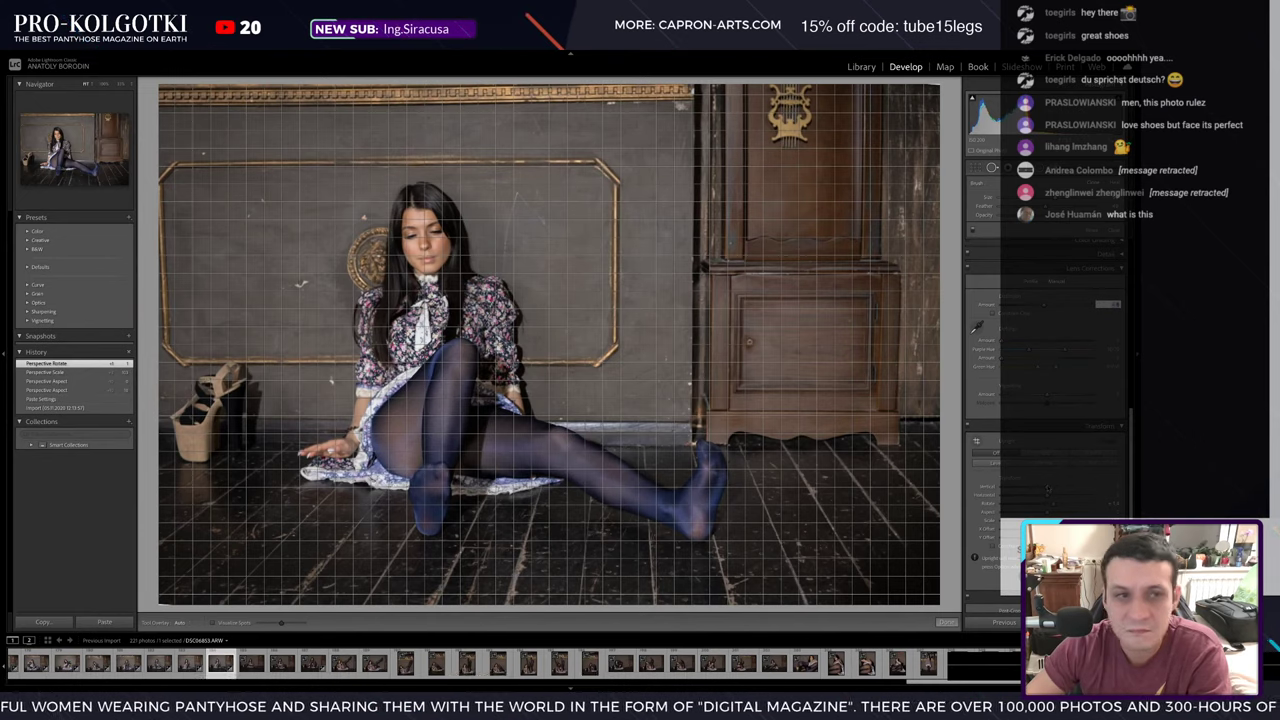
left_click_drag(1110, 304, 1100, 304)
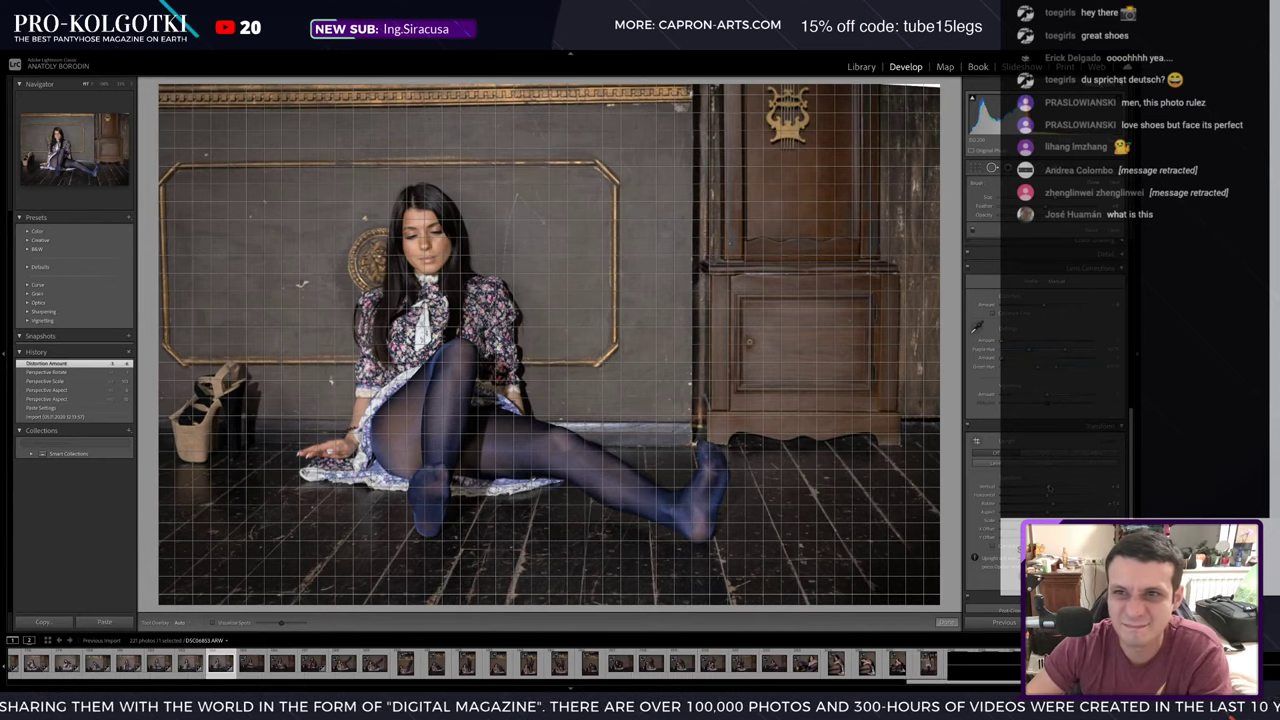
left_click_drag(1045, 487, 1049, 487)
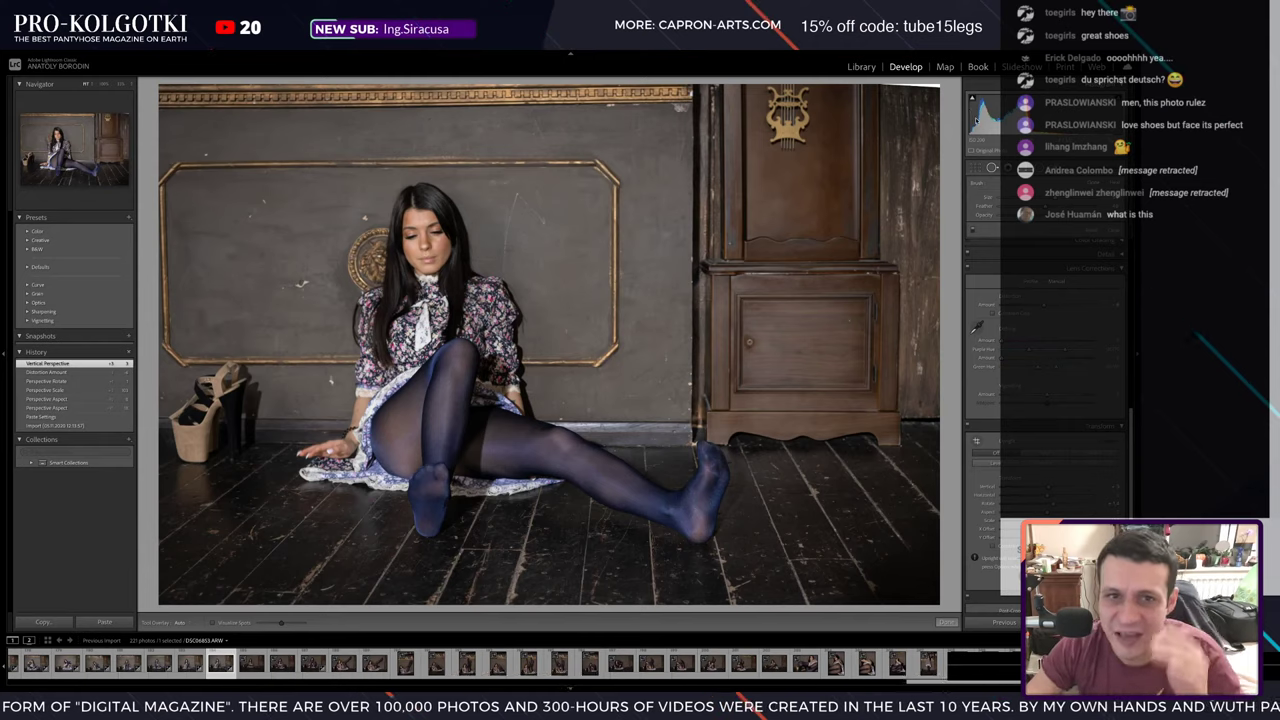
left_click_drag(1045, 487, 1052, 487)
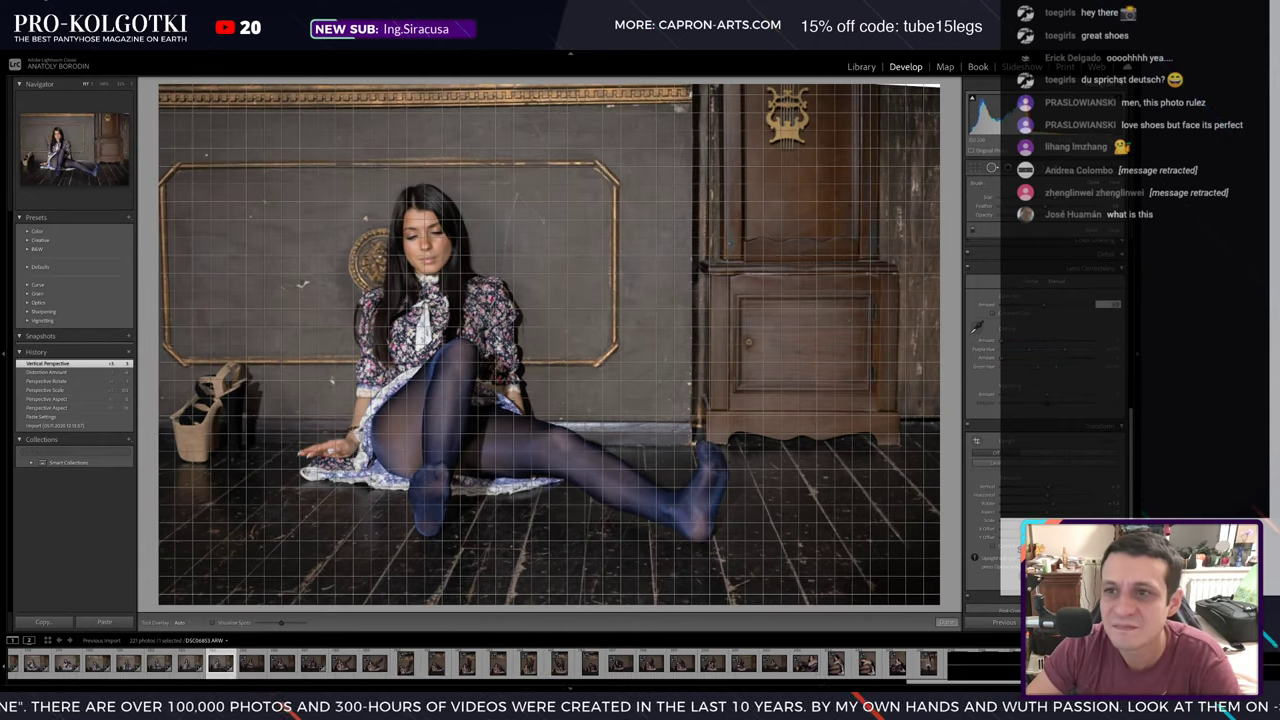
left_click_drag(1052, 487, 1052, 487)
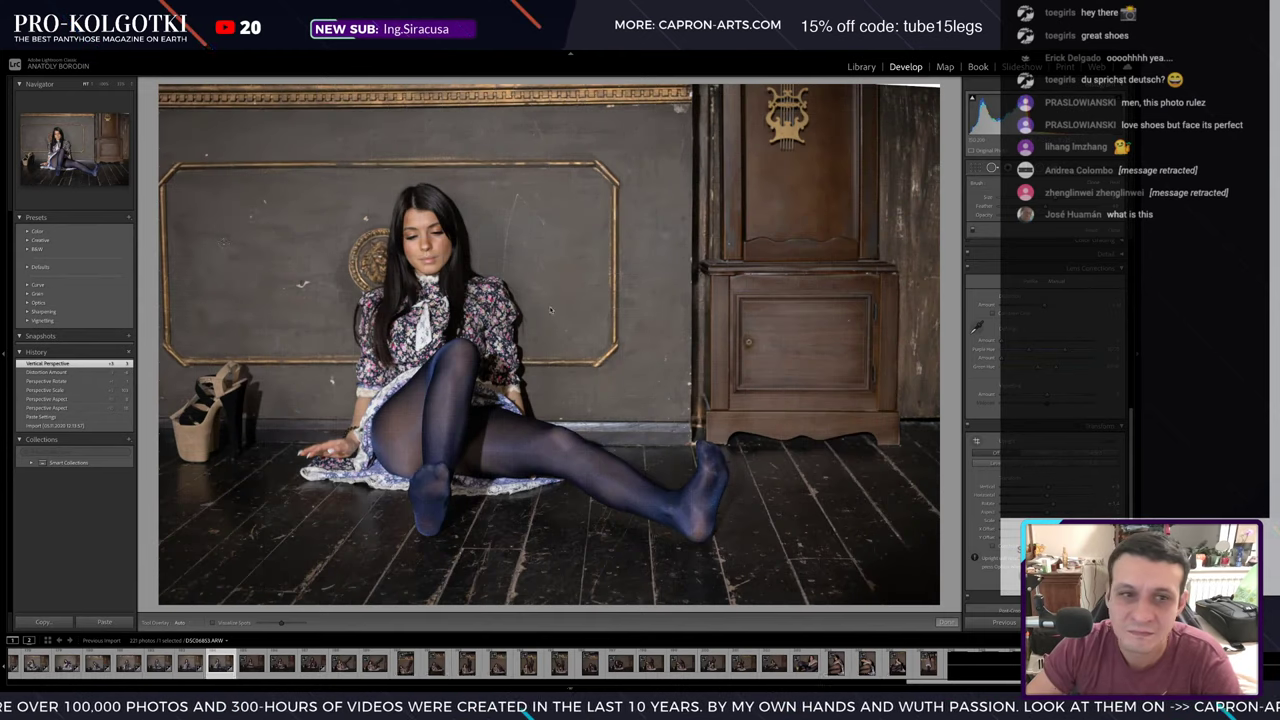
- Heal seven specks on the wall around the woman, then open the next photo
left_click(205, 151)
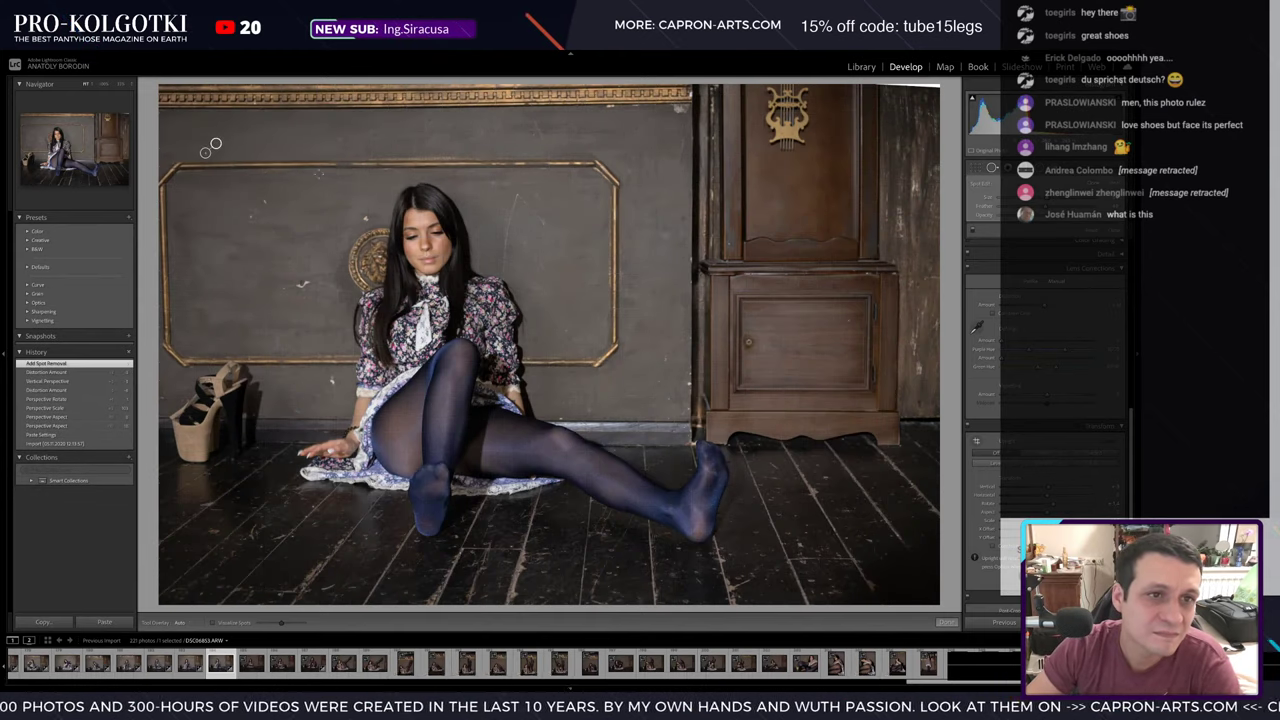
left_click(254, 200)
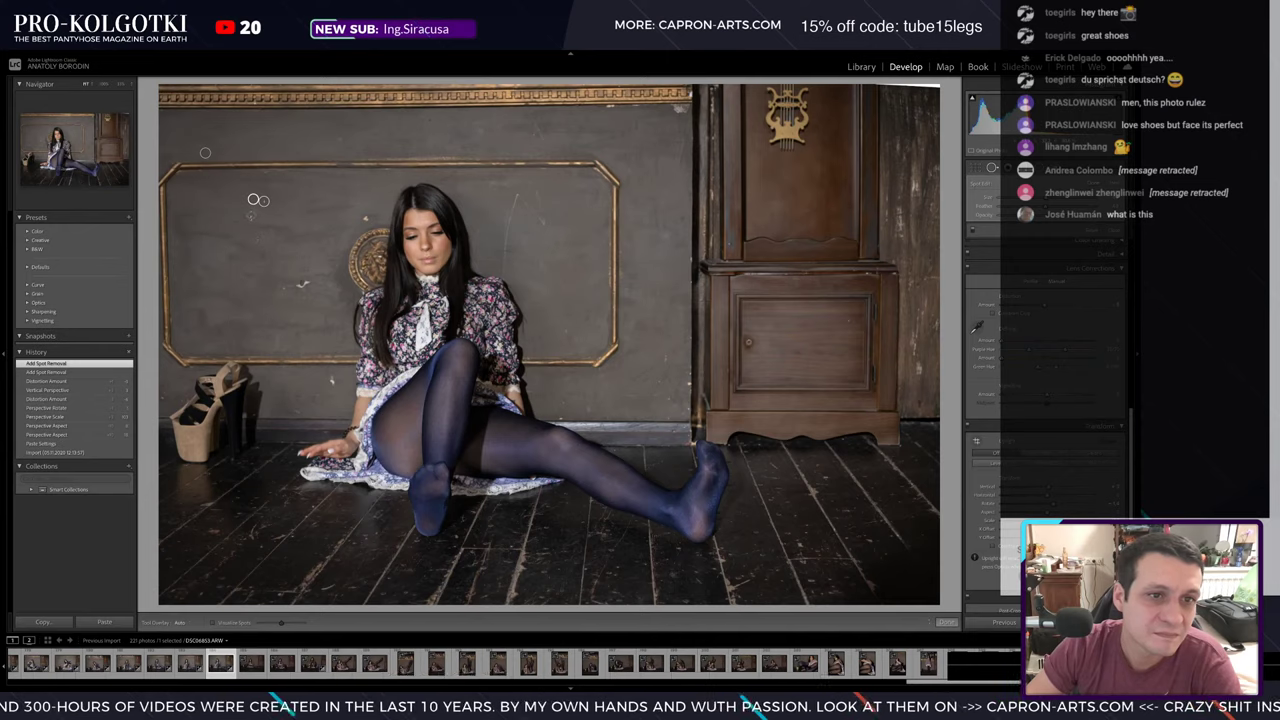
left_click(250, 216)
left_click(364, 217)
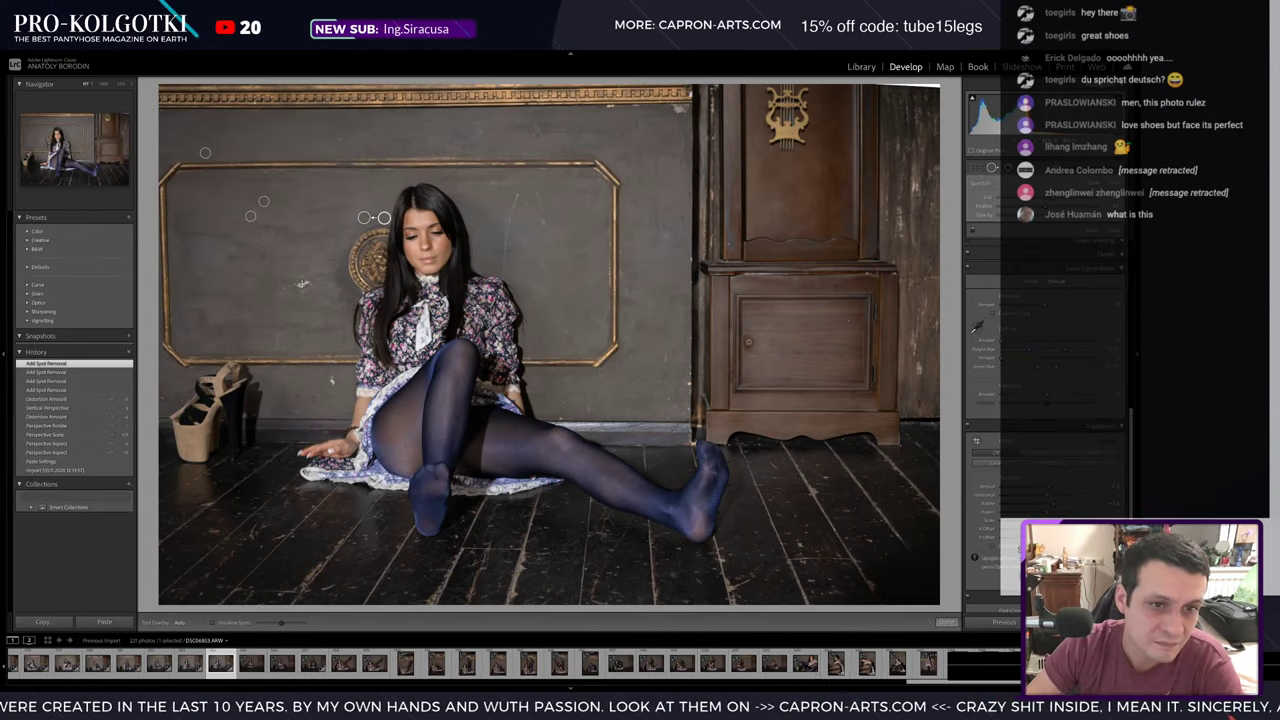
left_click(301, 283)
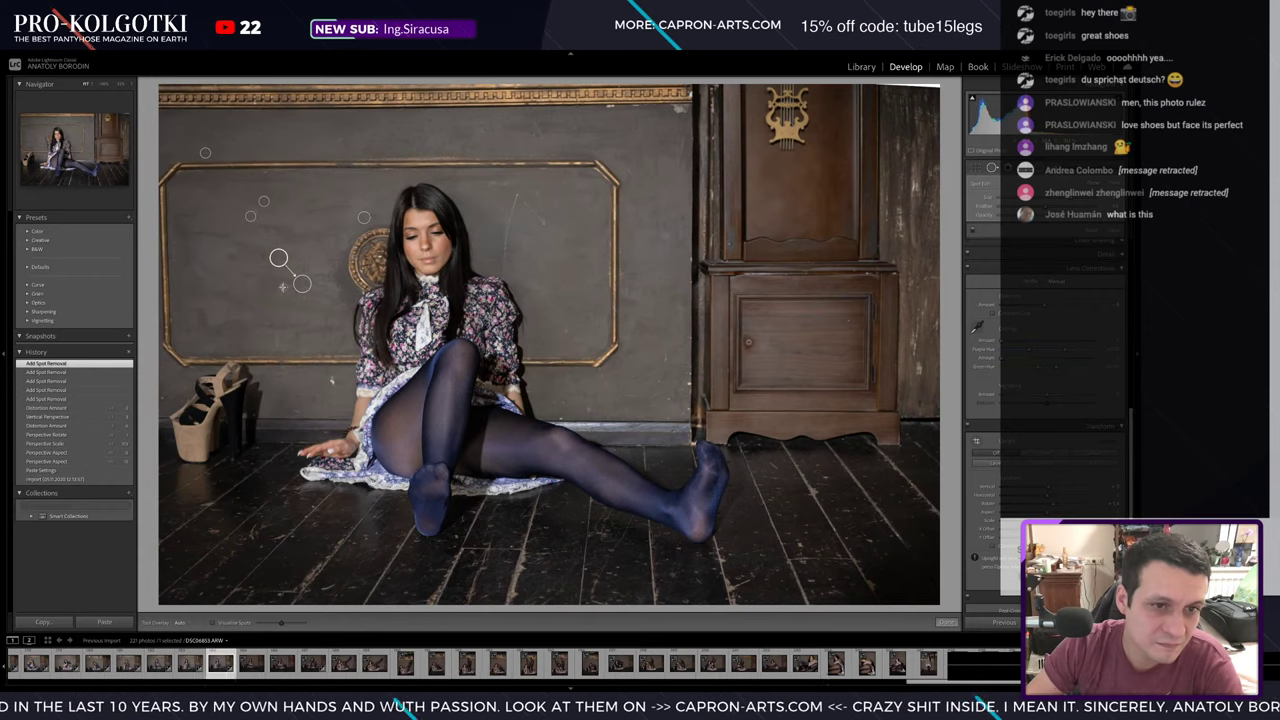
left_click(283, 287)
left_click(332, 381)
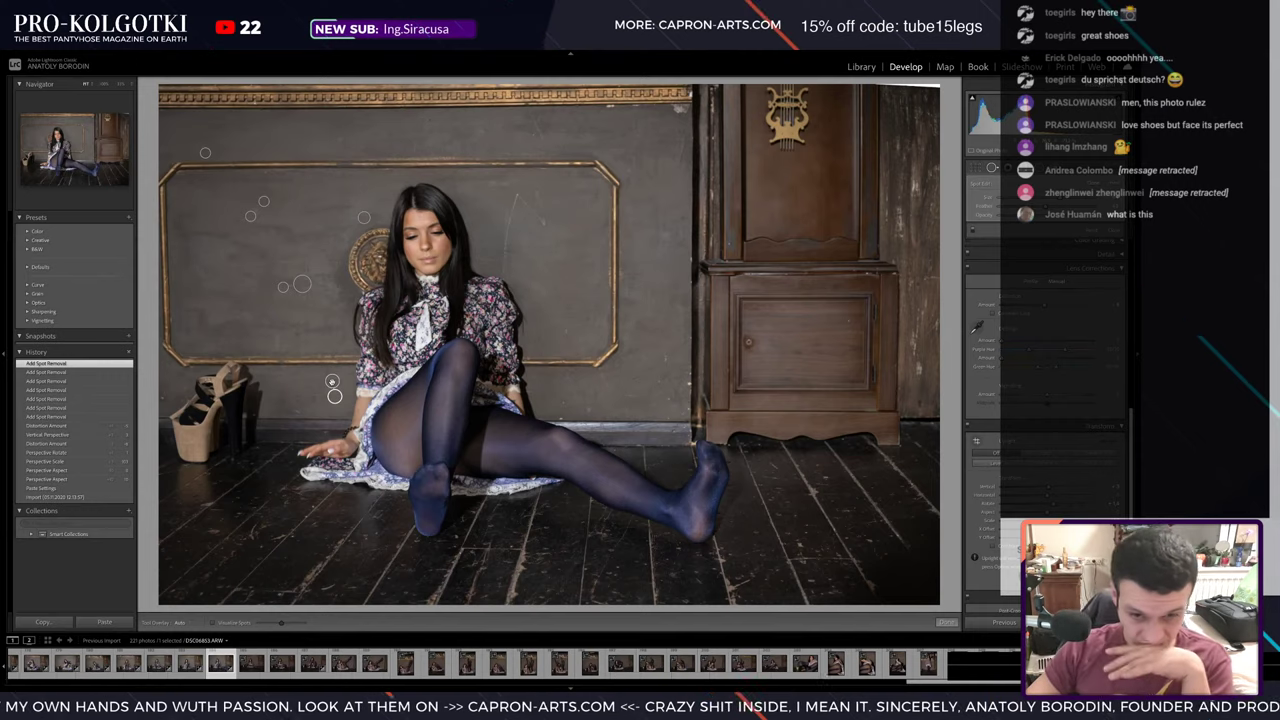
left_click(251, 665)
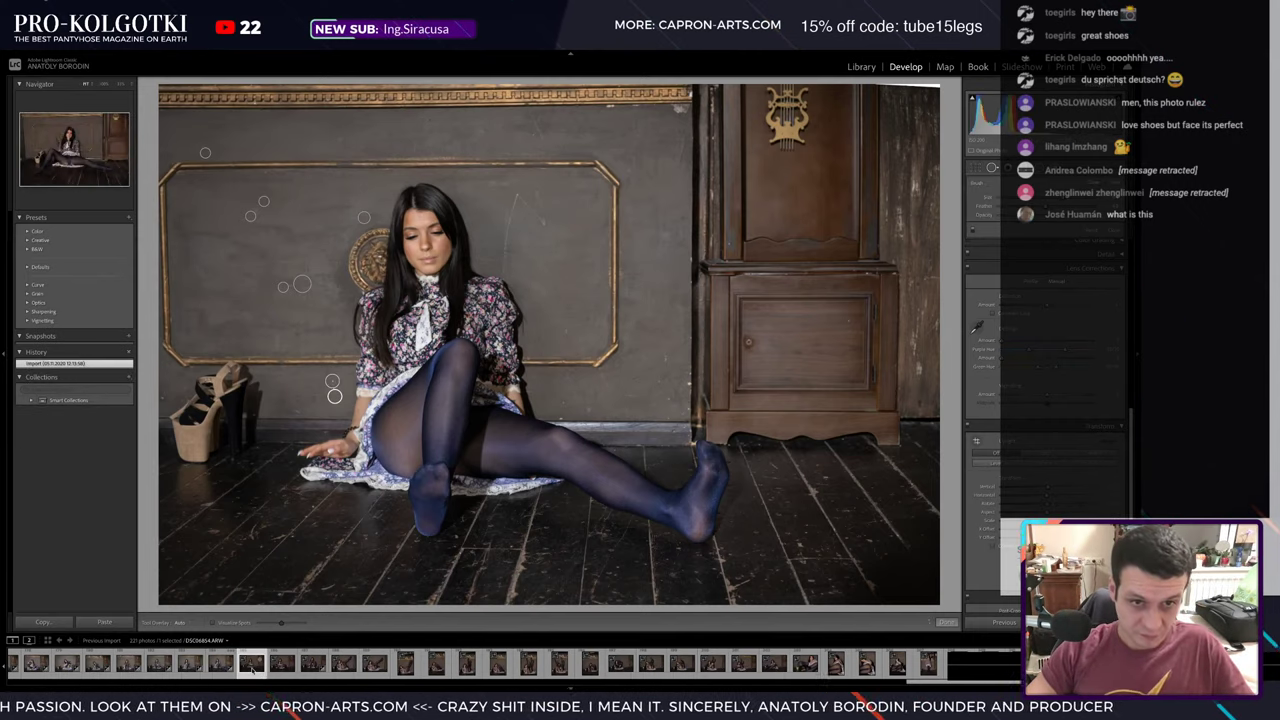
- Paste the previous photo's develop settings and nudge the perspective values up with arrow keys
key("ctrl+shift+v")
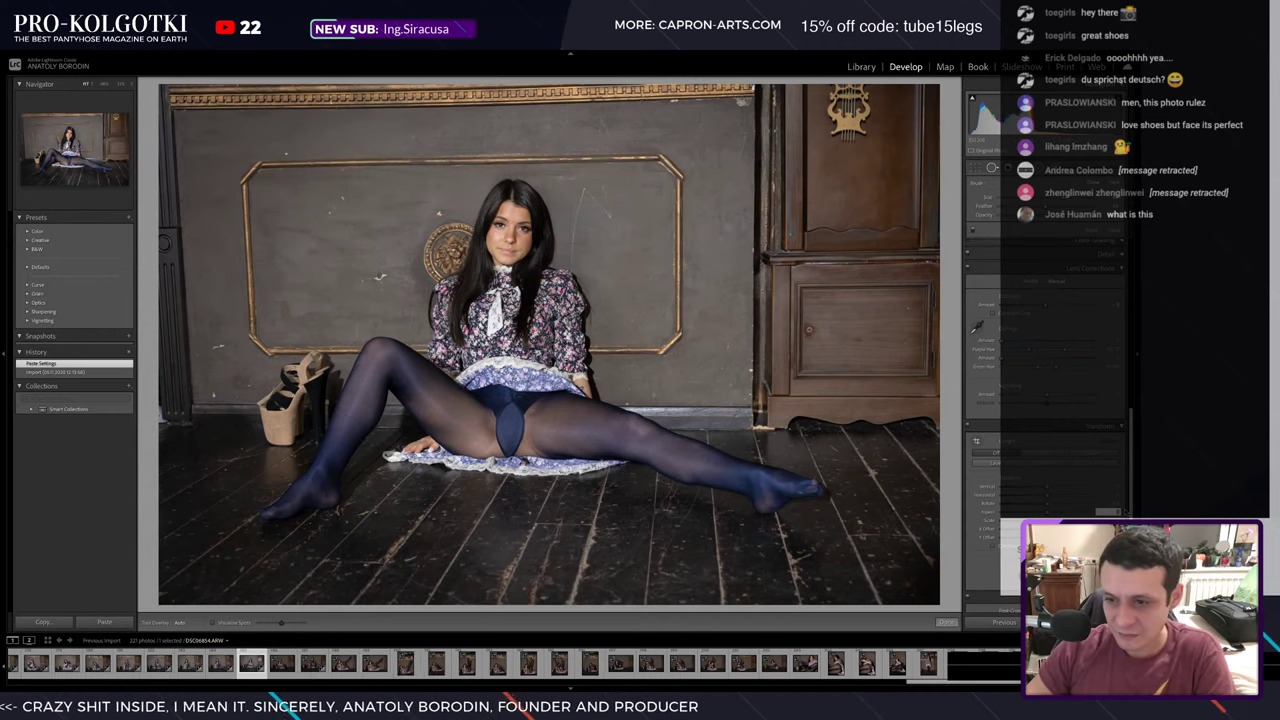
key("Up")
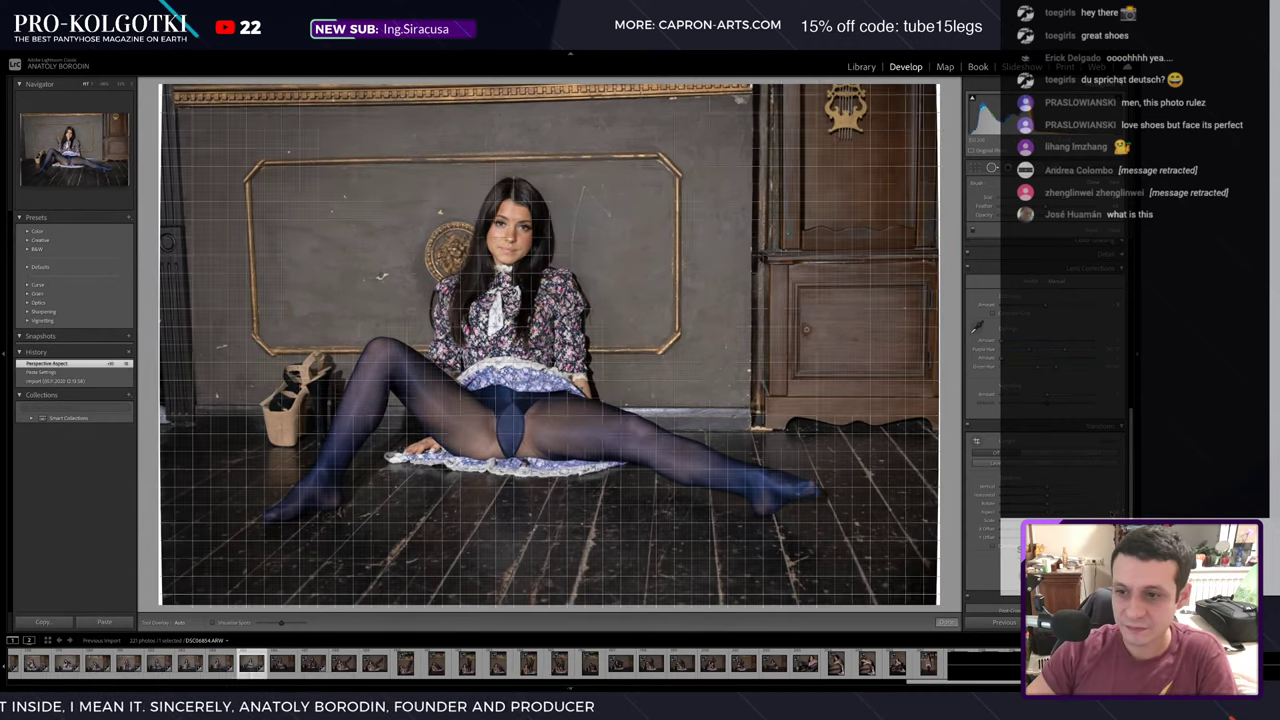
key("Up")
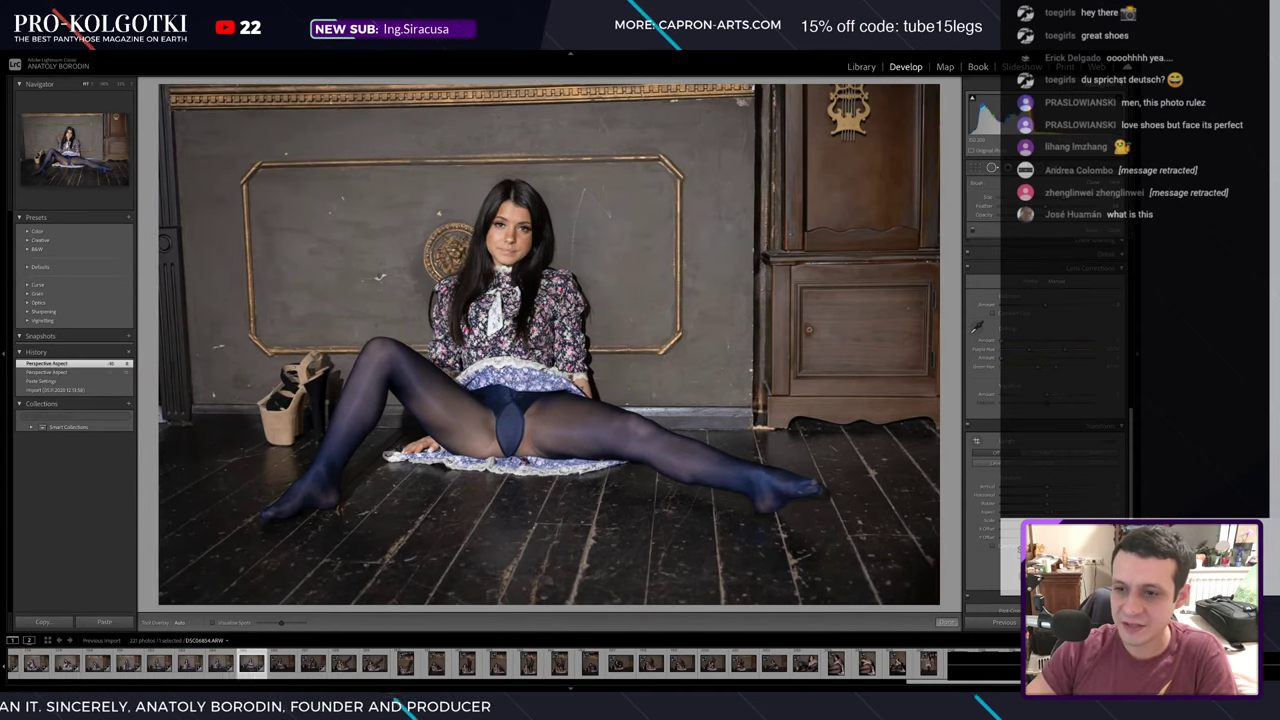
key("Up")
key("Up")
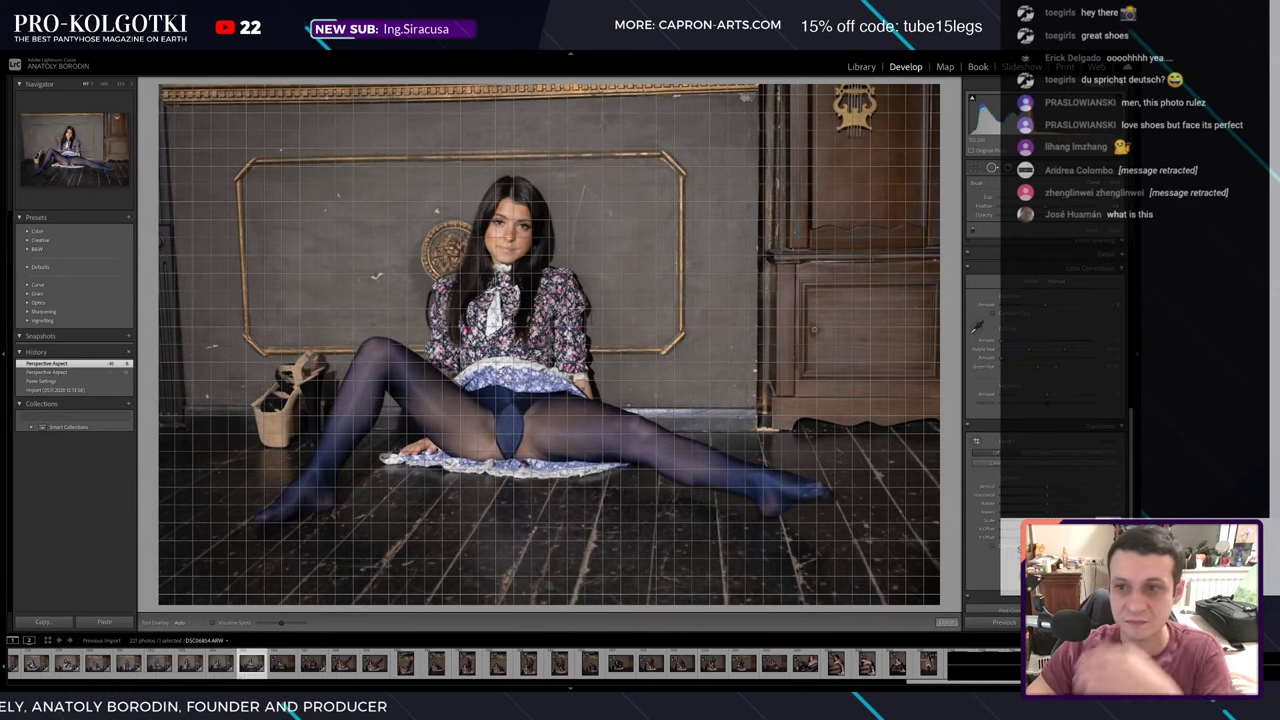
key("Up")
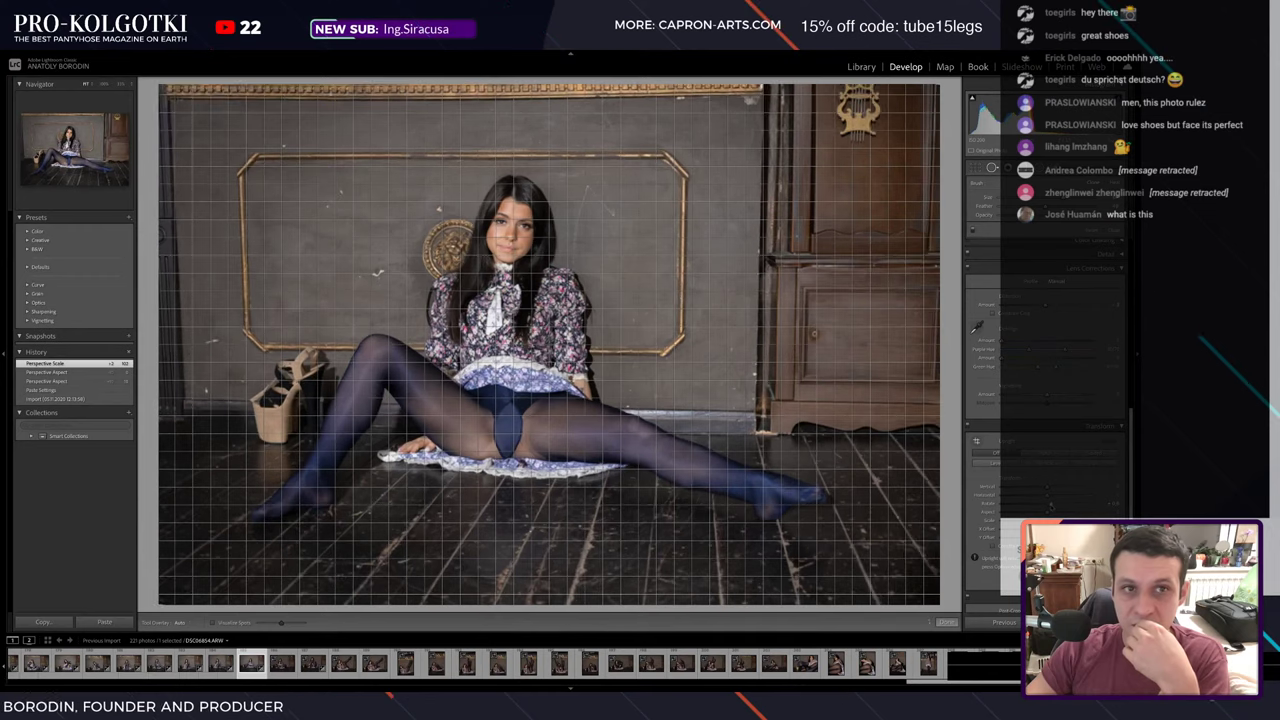
key("Up")
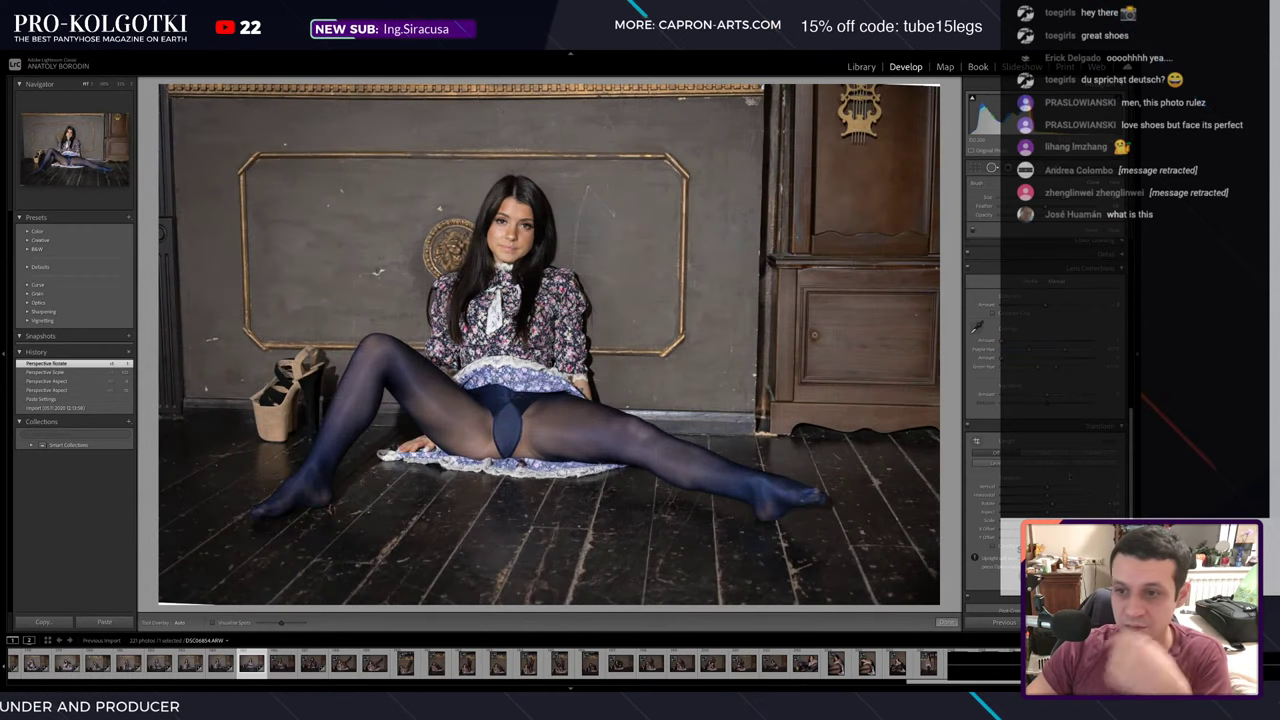
key("Up")
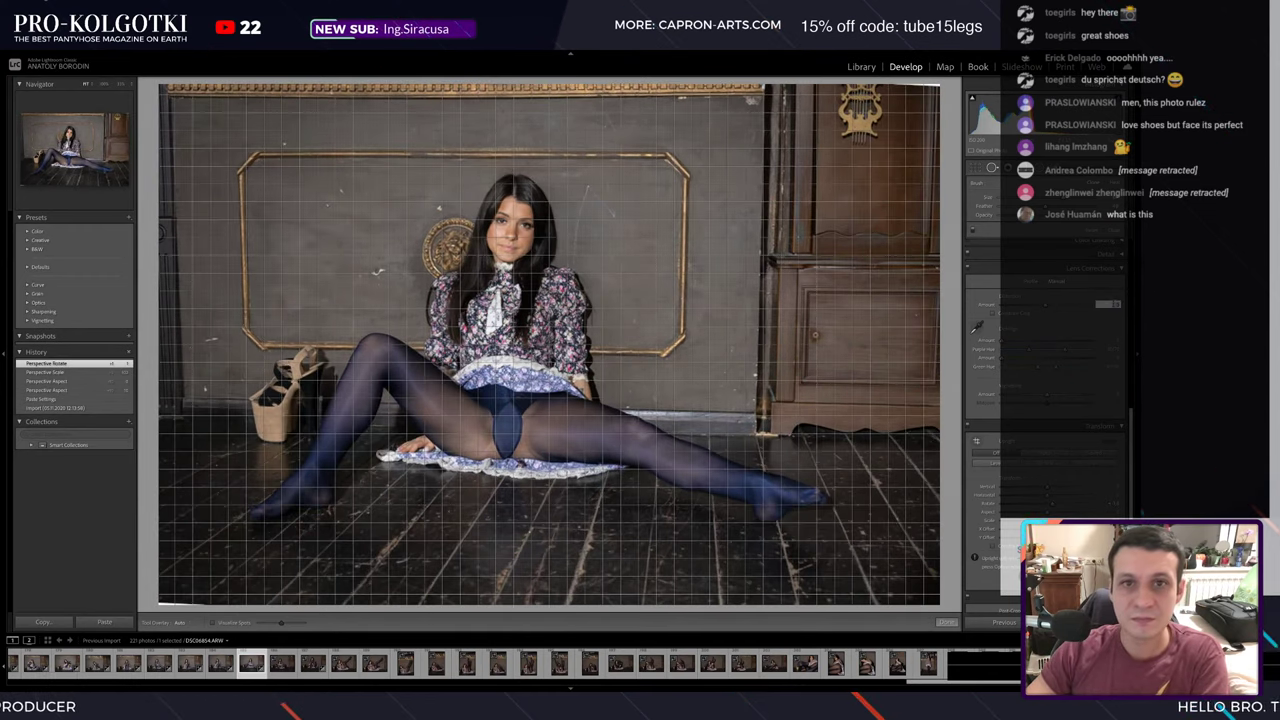
key("Up")
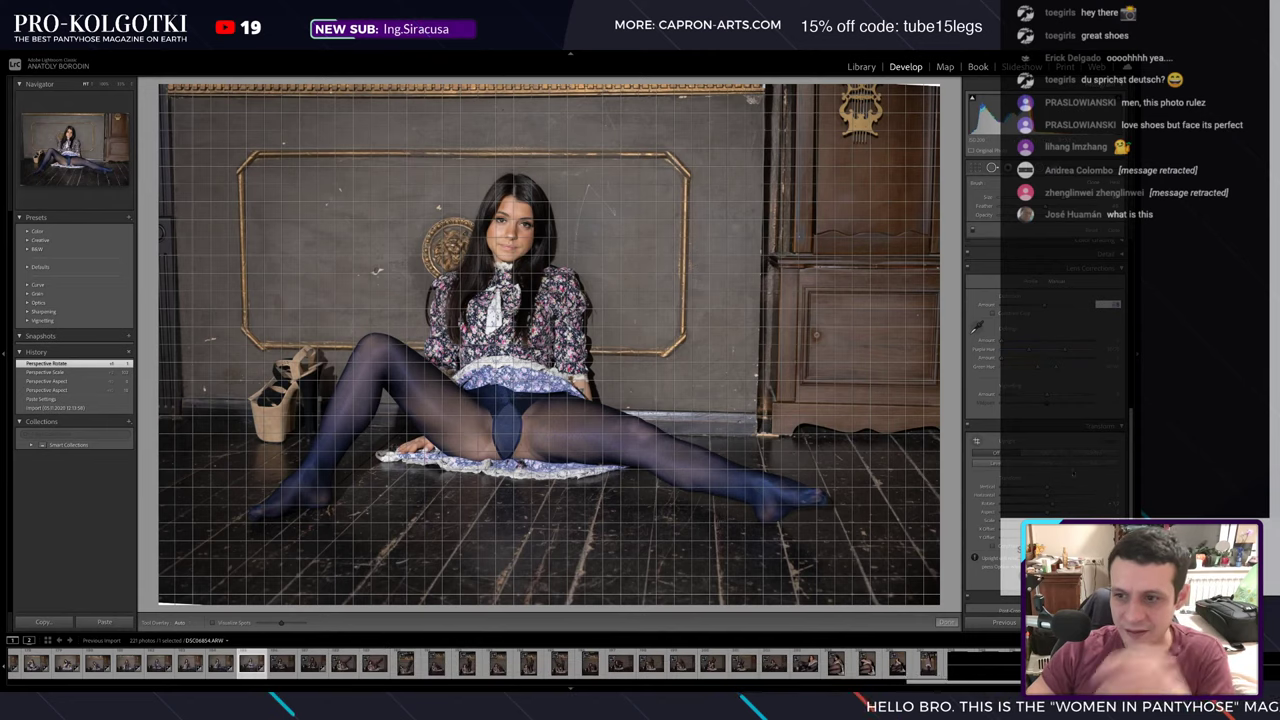
- Fine-tune lens distortion and perspective scale, briefly view the next photo, then return
left_click_drag(1050, 303, 1060, 303)
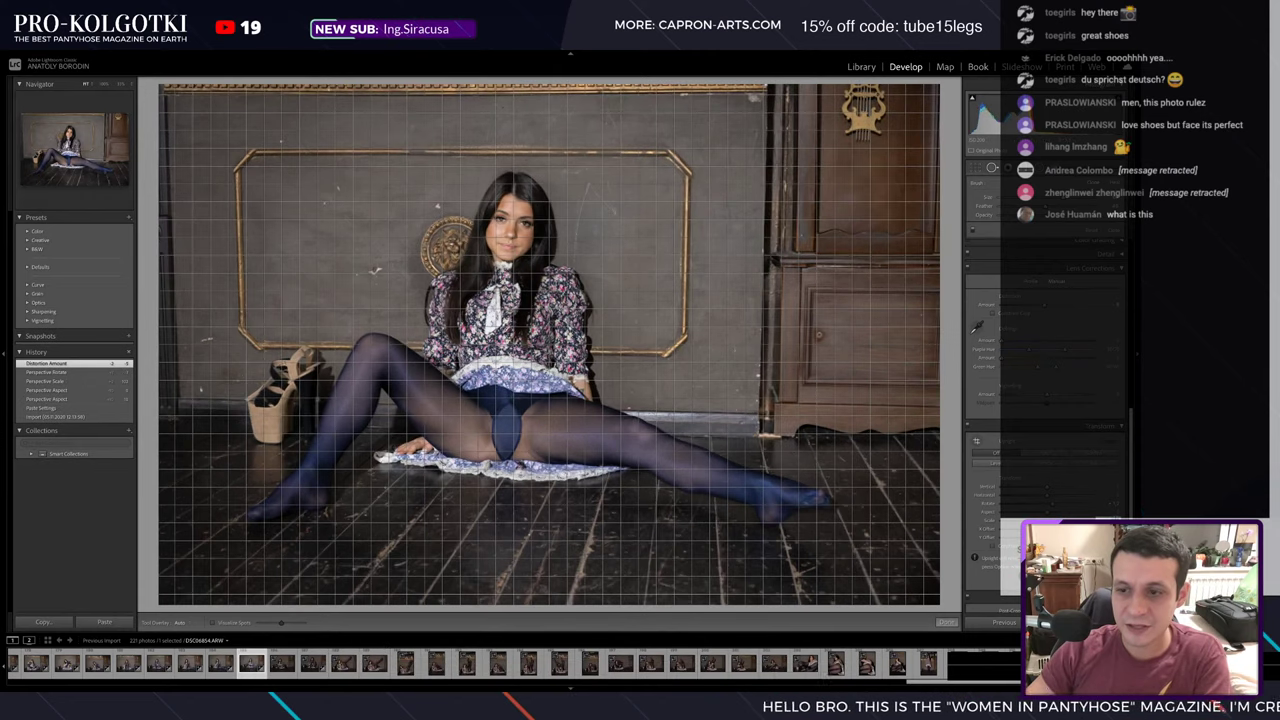
left_click_drag(1040, 520, 1050, 520)
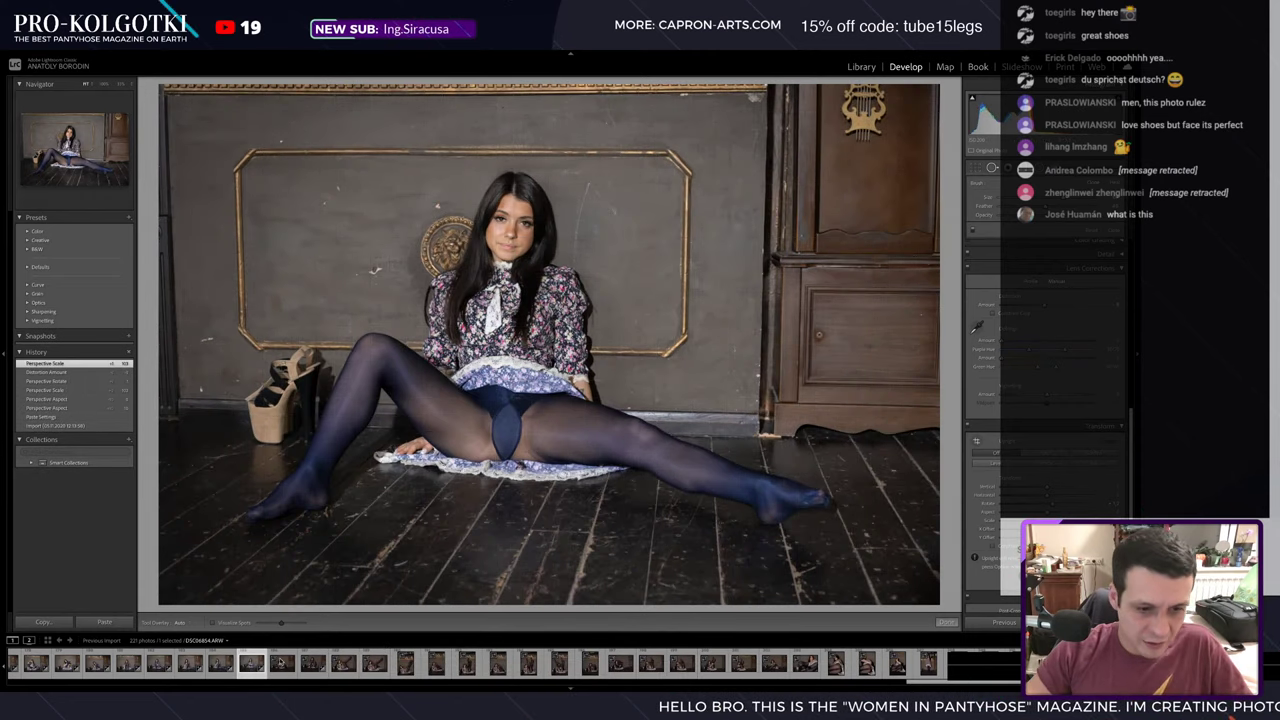
left_click(281, 663)
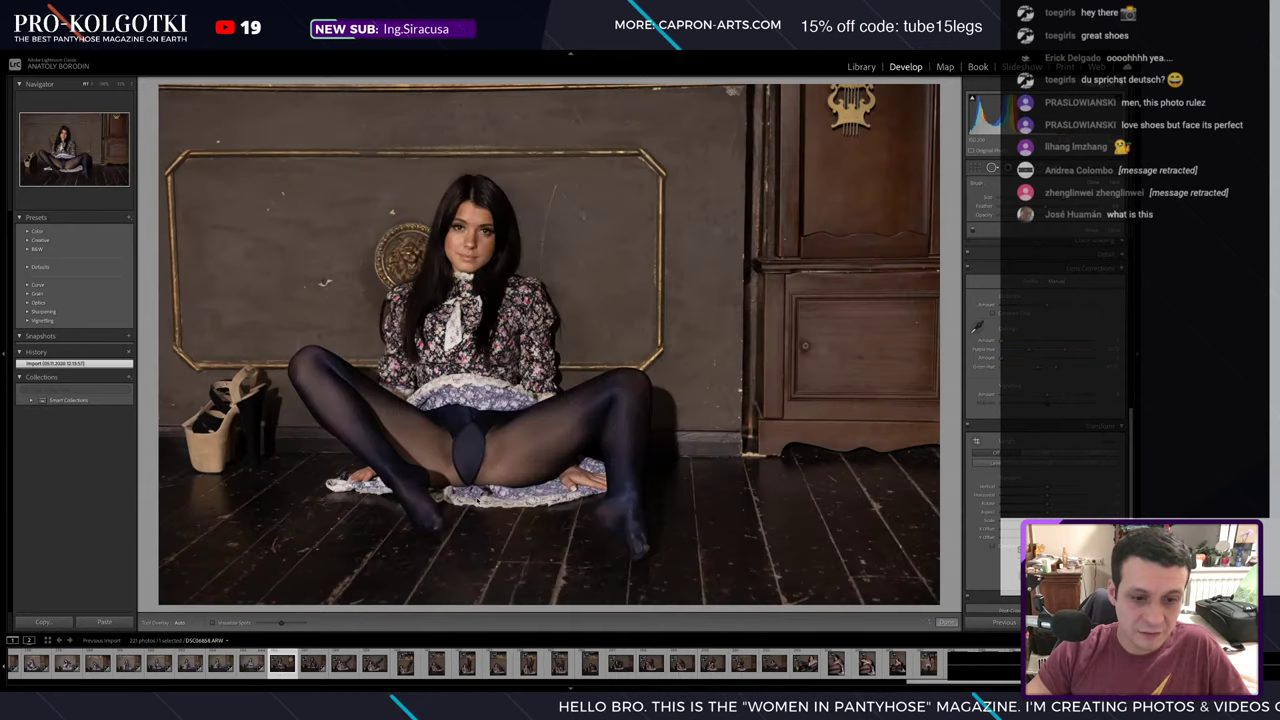
key("Left")
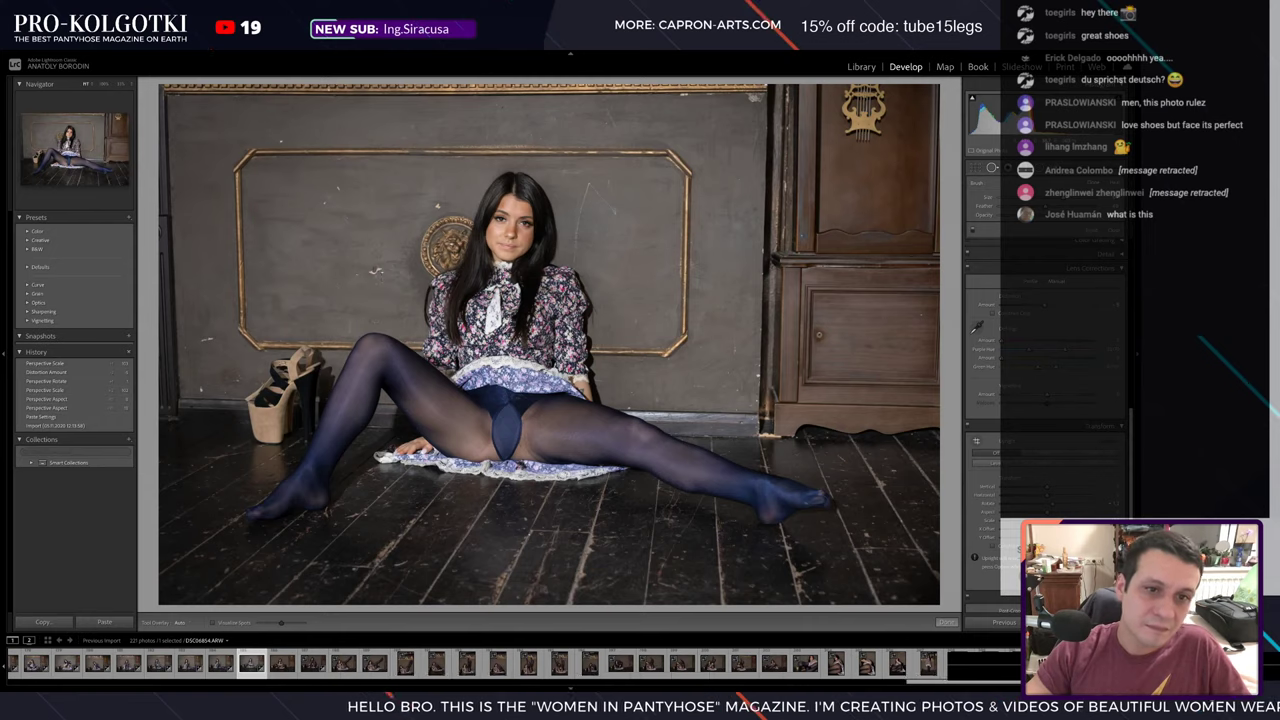
- Remove seven spots from the wall, close Spot Removal, and open the next photo
left_click(375, 271)
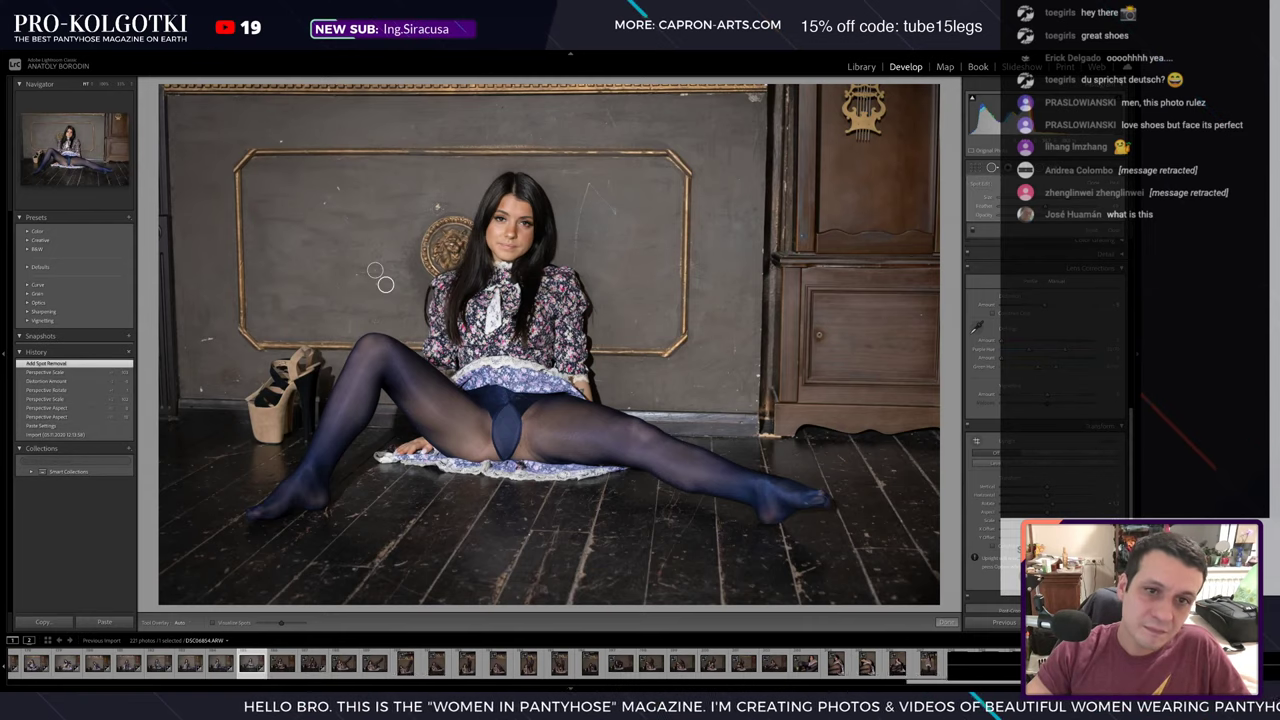
left_click(405, 290)
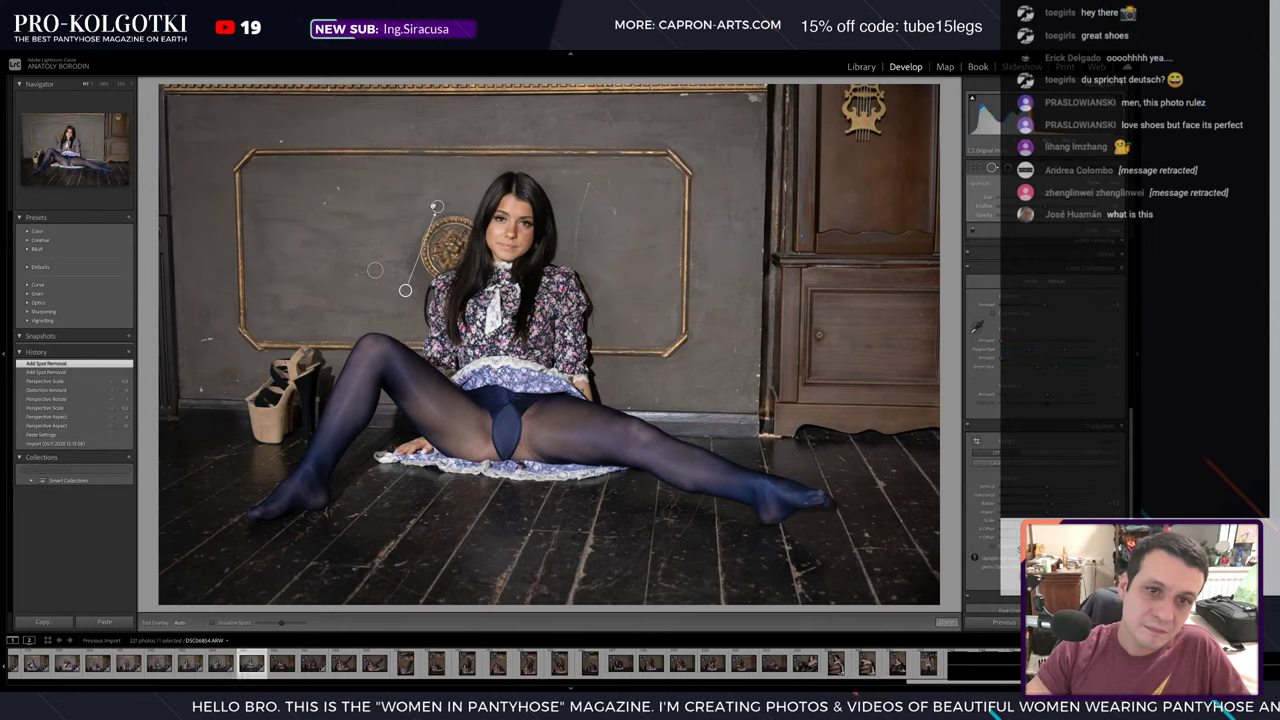
left_click(338, 188)
left_click(336, 201)
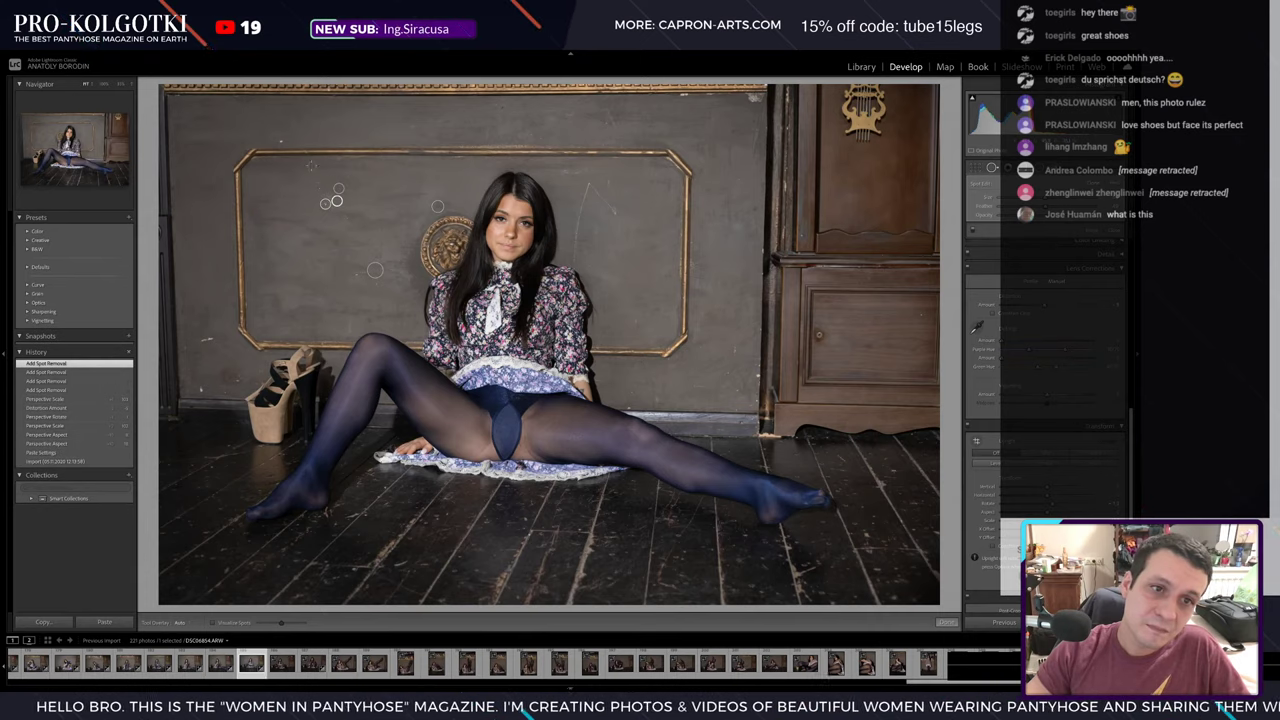
left_click(283, 138)
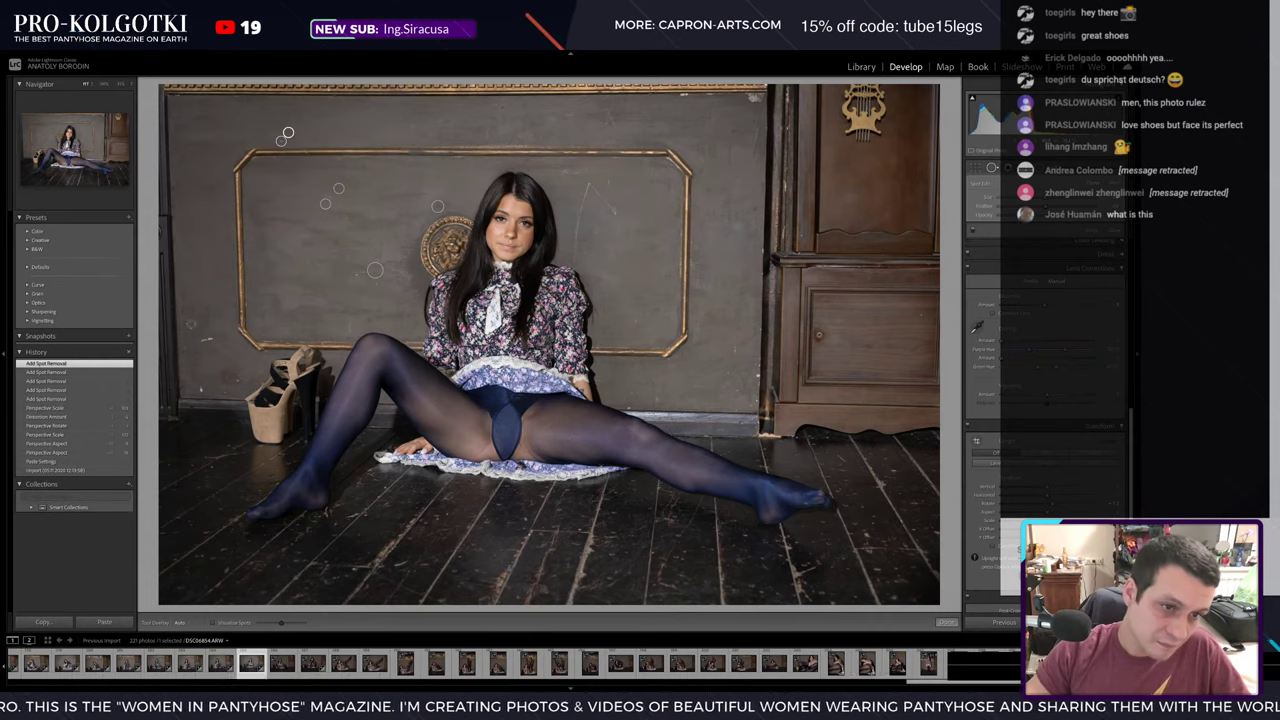
left_click(206, 338)
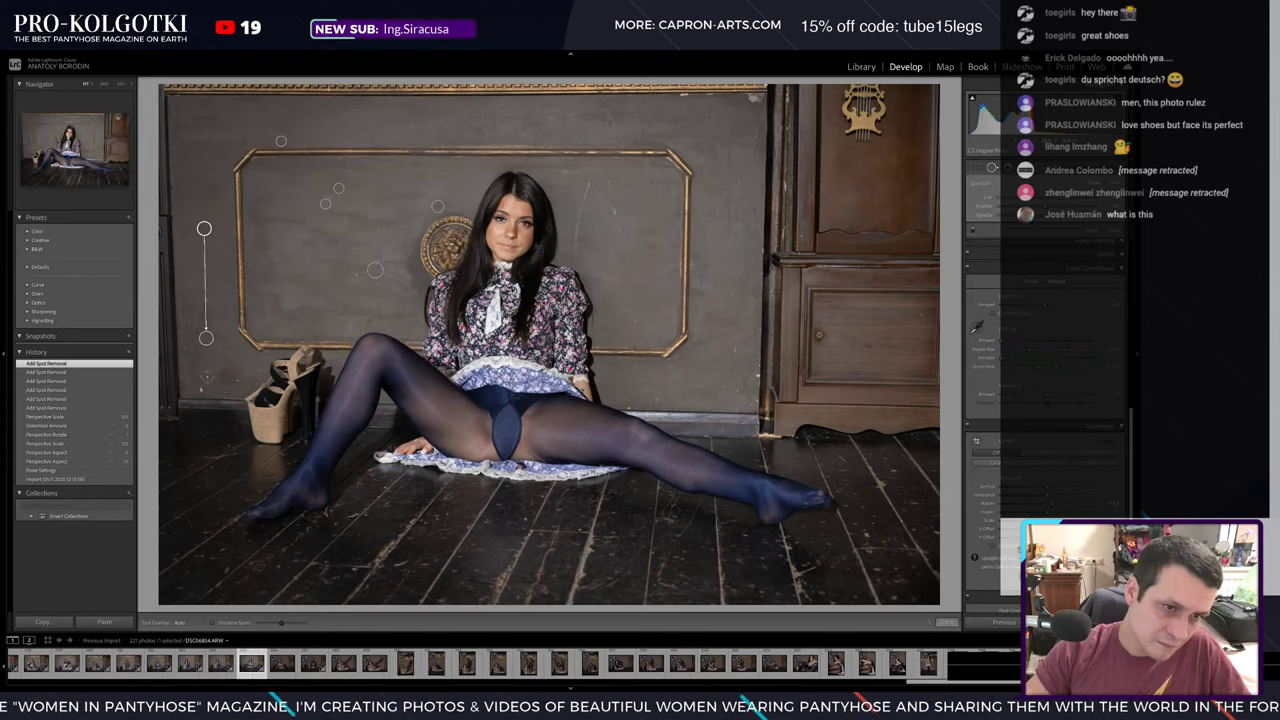
left_click(199, 390)
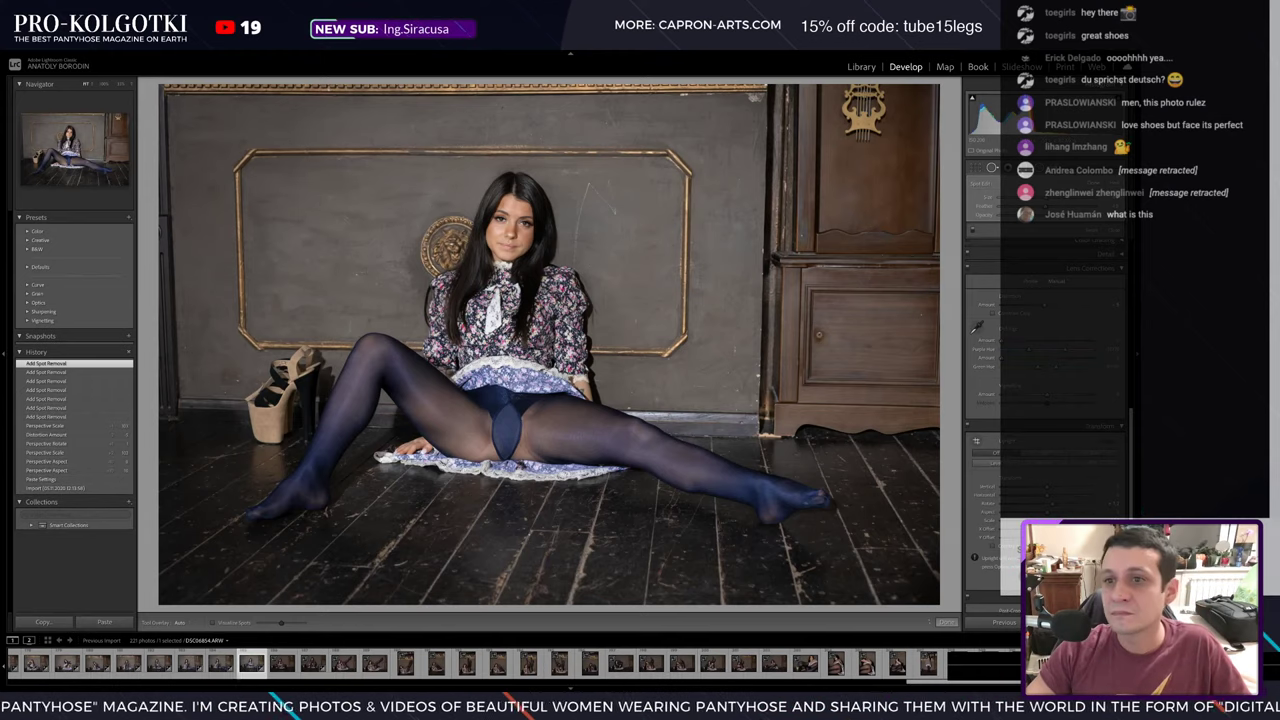
left_click(991, 167)
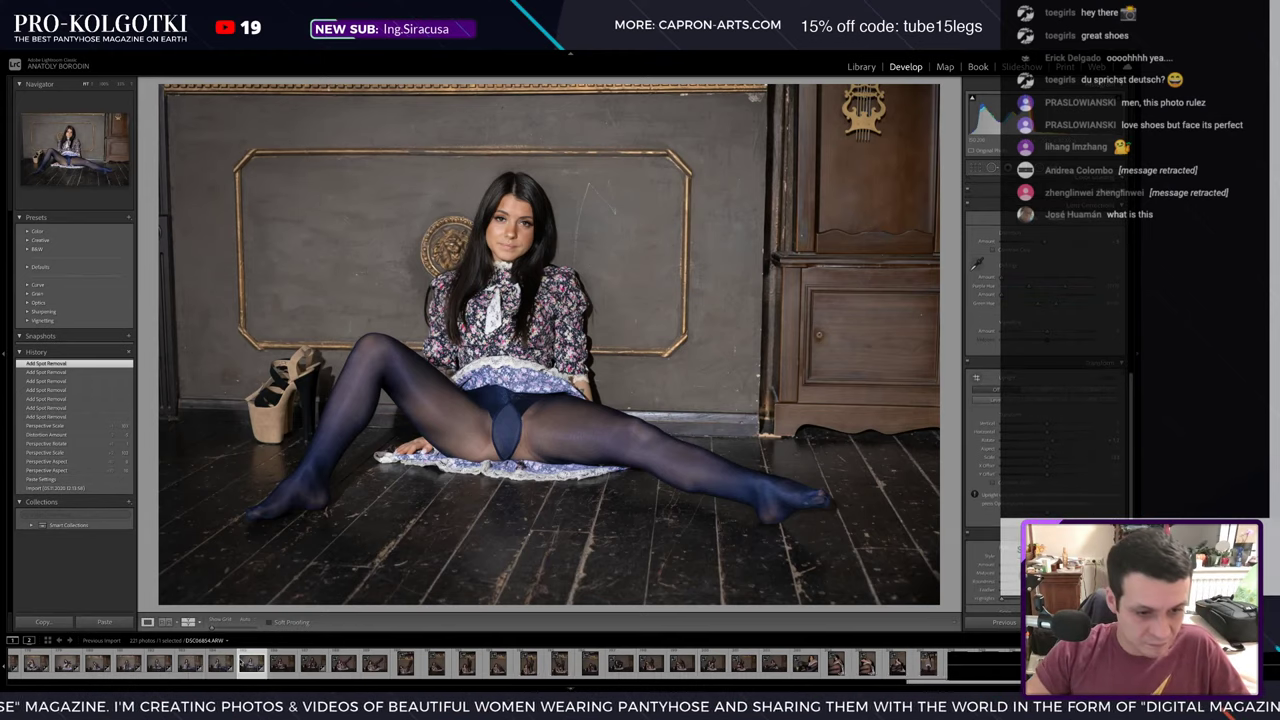
left_click(282, 664)
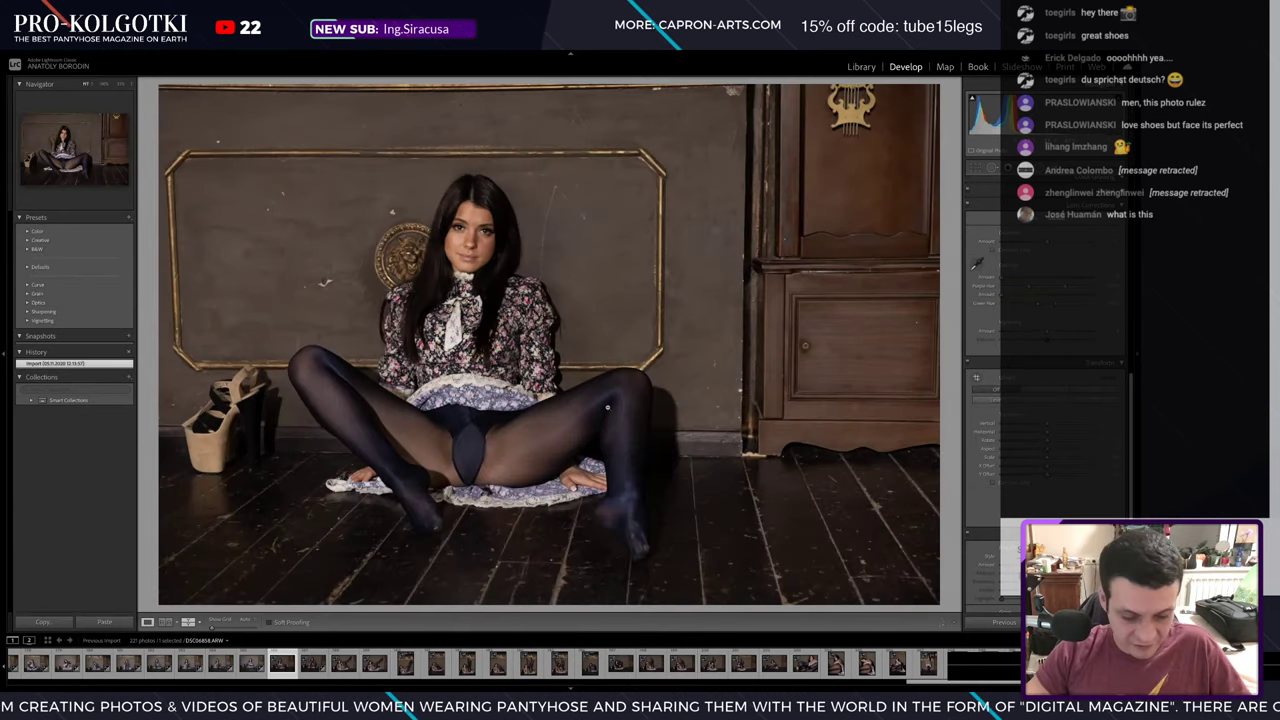
- Paste the copied settings and correct geometry, lens distortion and vertical perspective on the cross-legged photo
key("ctrl+shift+v")
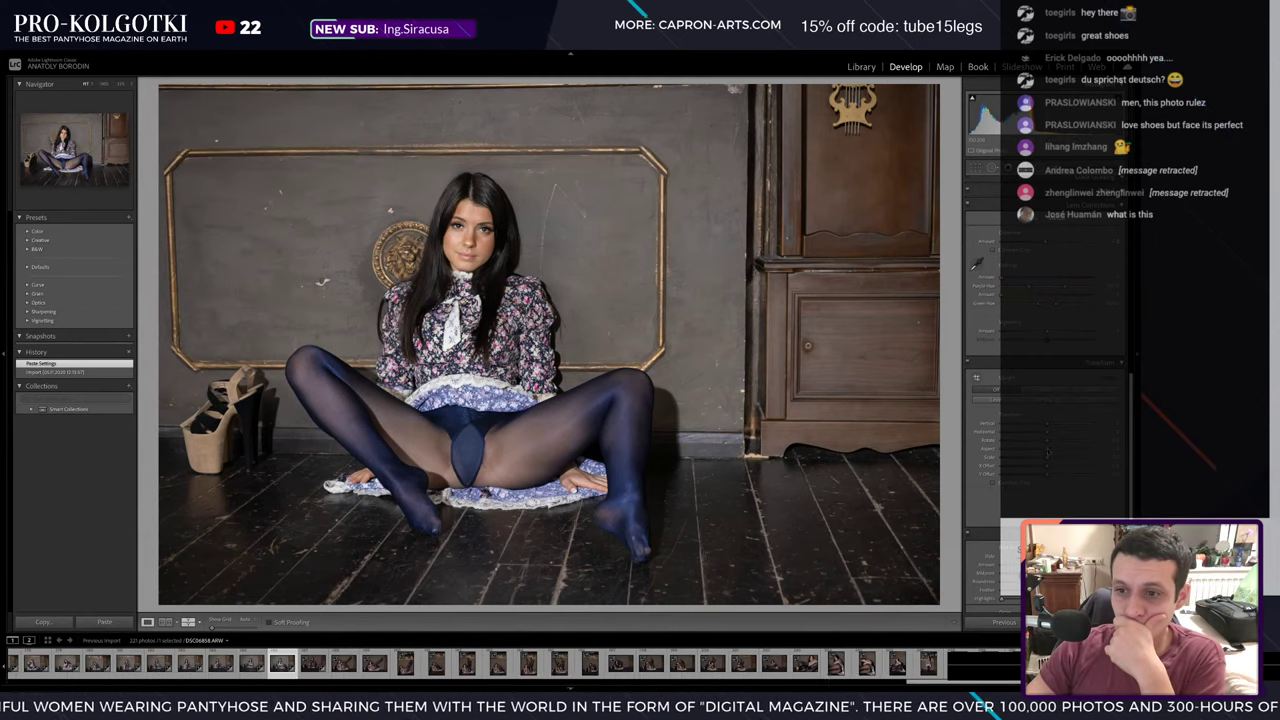
left_click_drag(1047, 452, 1100, 457)
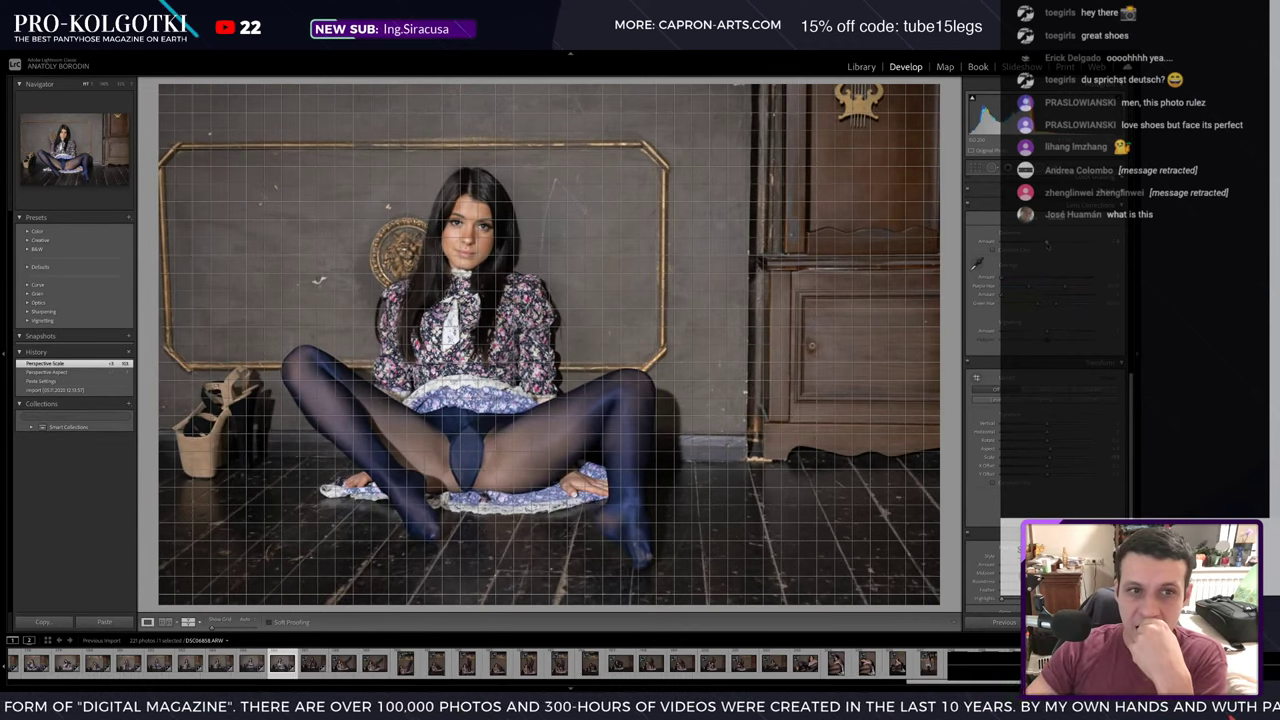
left_click_drag(1047, 244, 1047, 245)
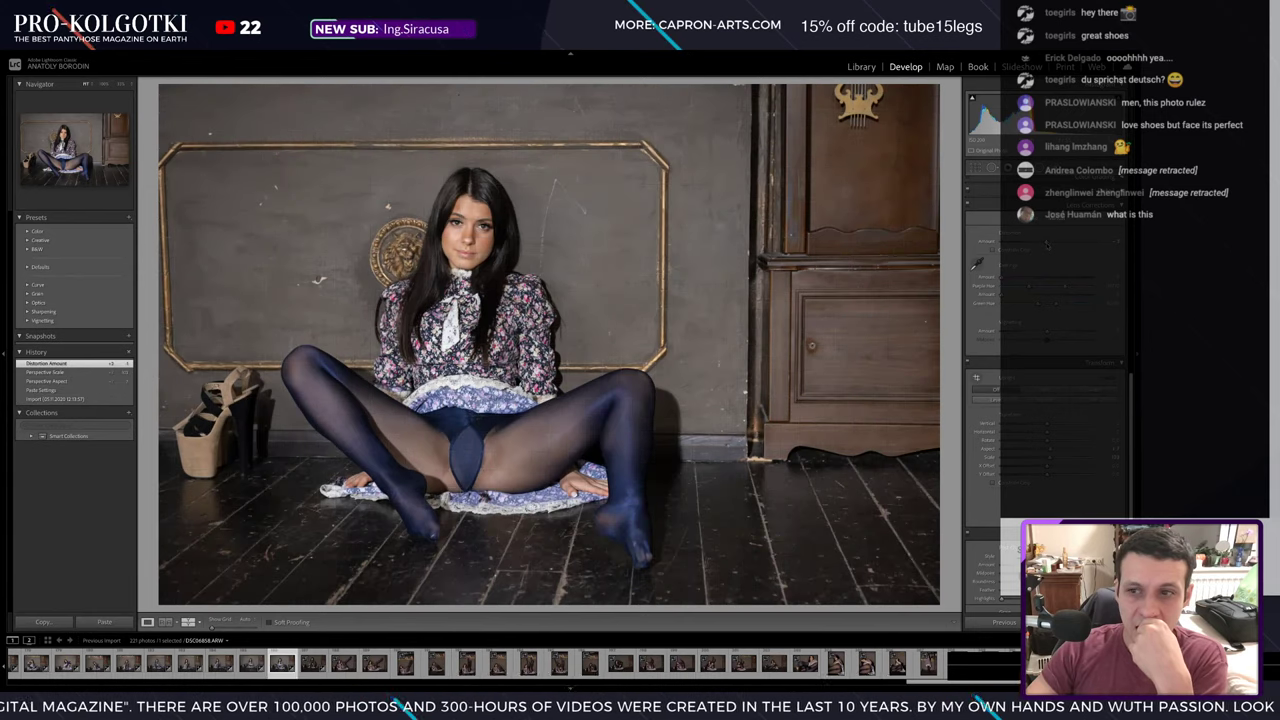
left_click_drag(1047, 427, 1052, 424)
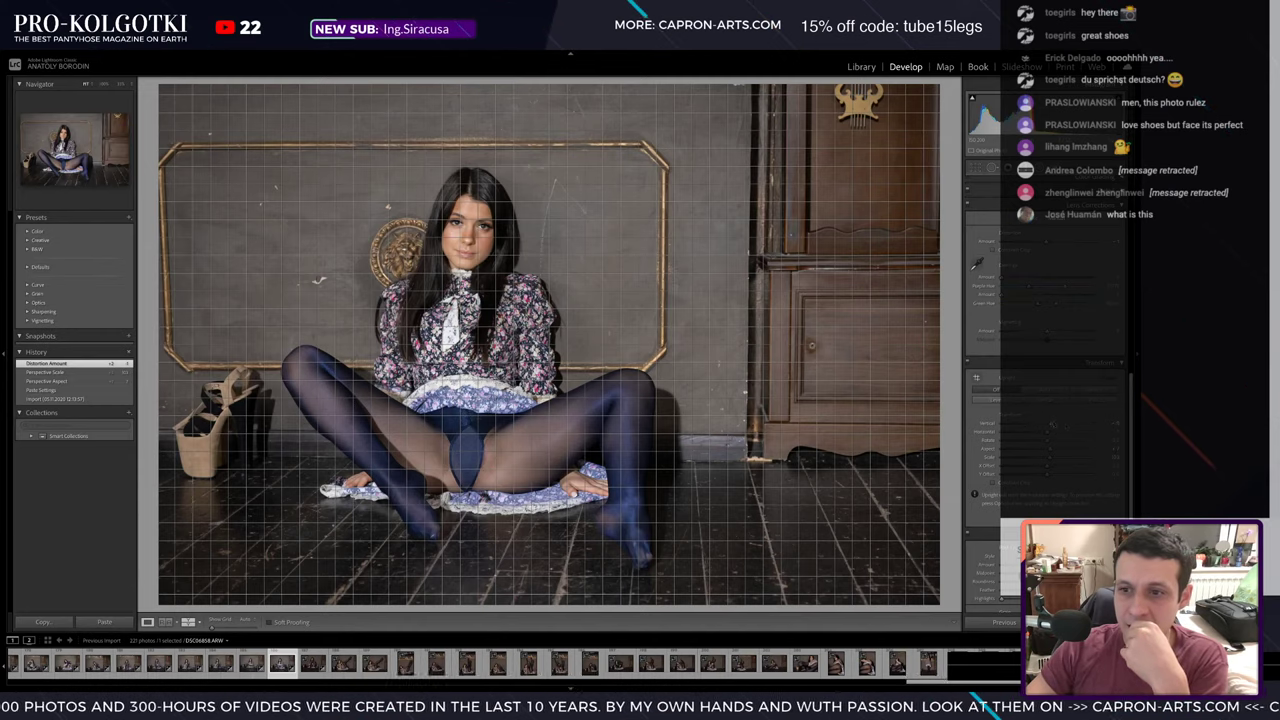
left_click_drag(1052, 424, 1046, 426)
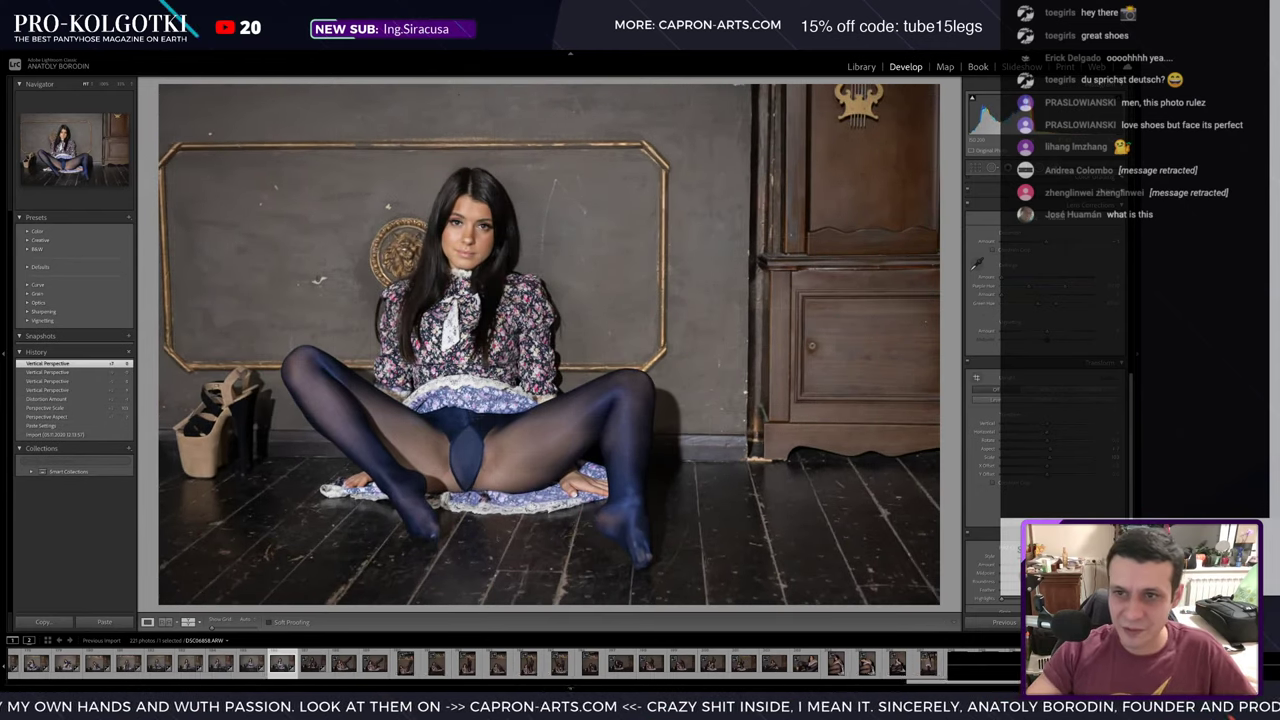
- Heal five wall spots with Spot Removal, including one beside the round ornament
key("q")
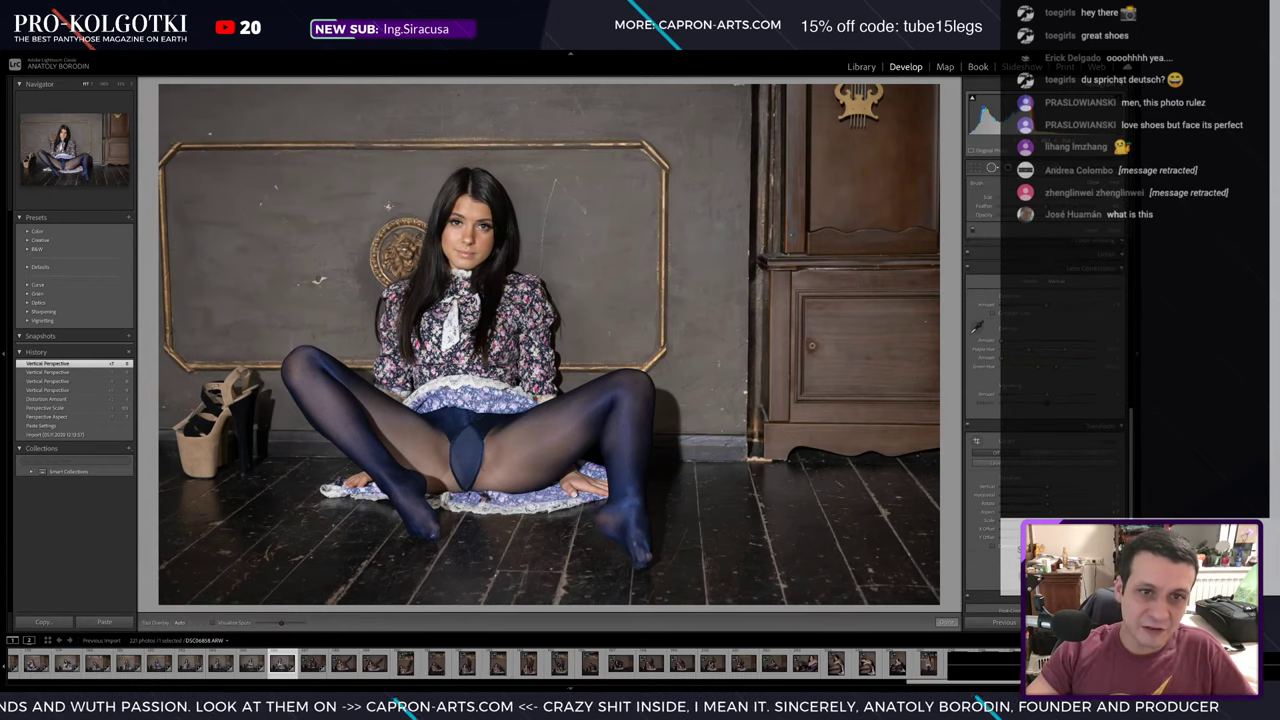
left_click(388, 207)
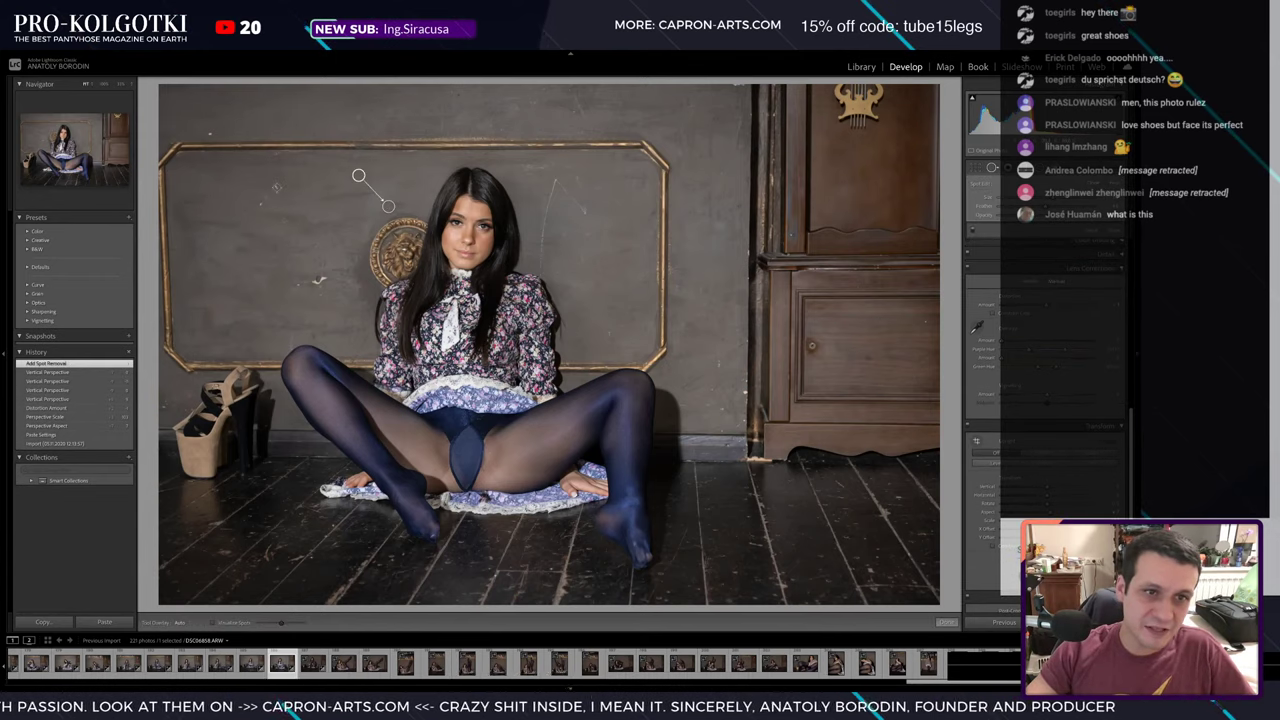
left_click(253, 175)
left_click(261, 204)
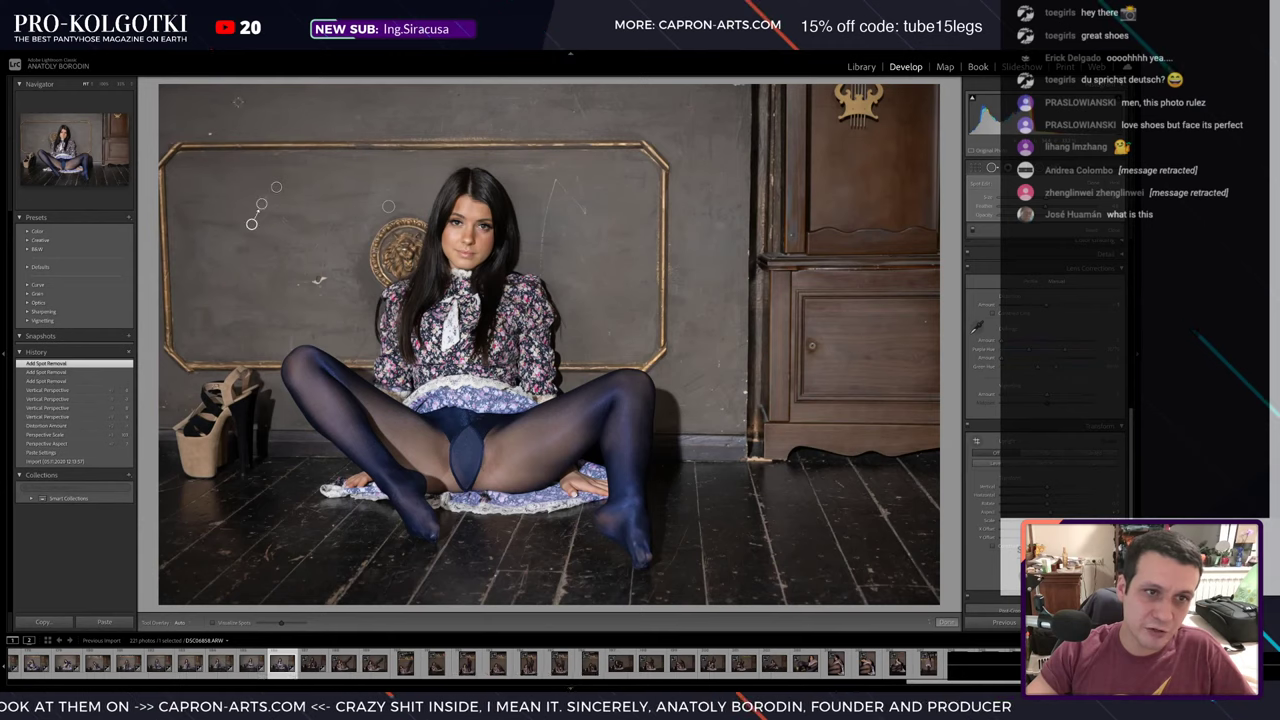
left_click(210, 131)
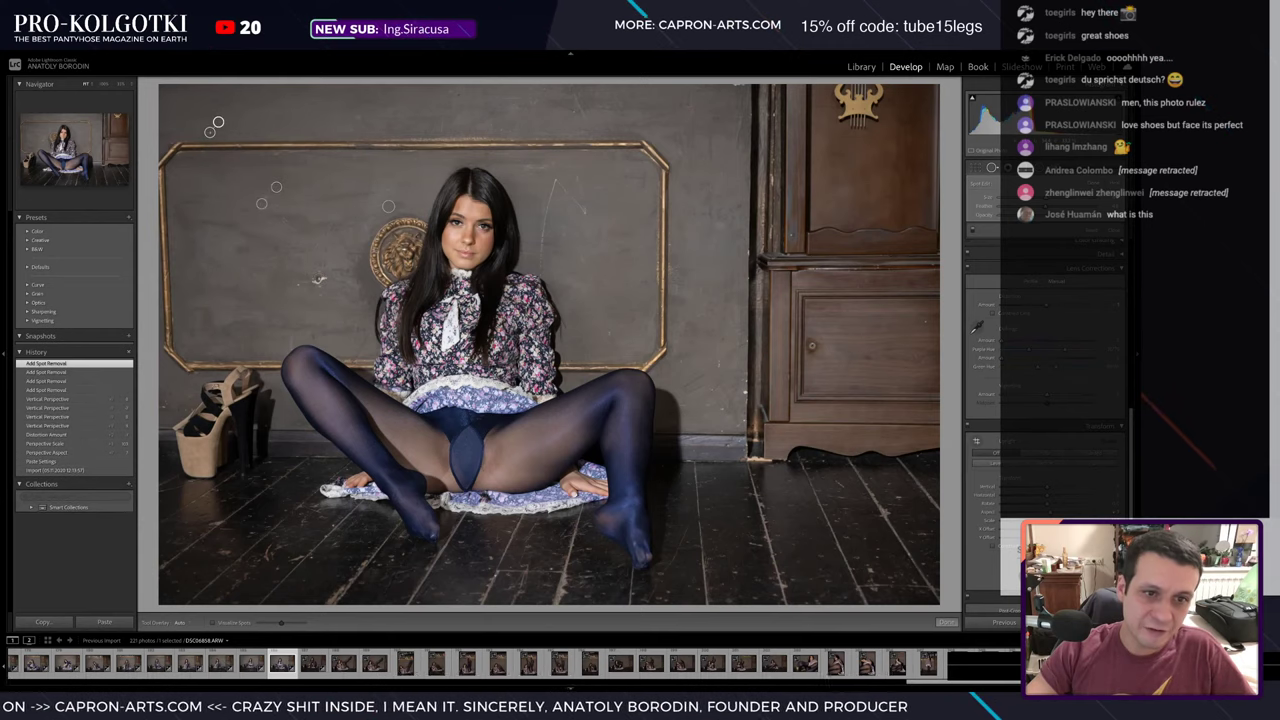
left_click(318, 278)
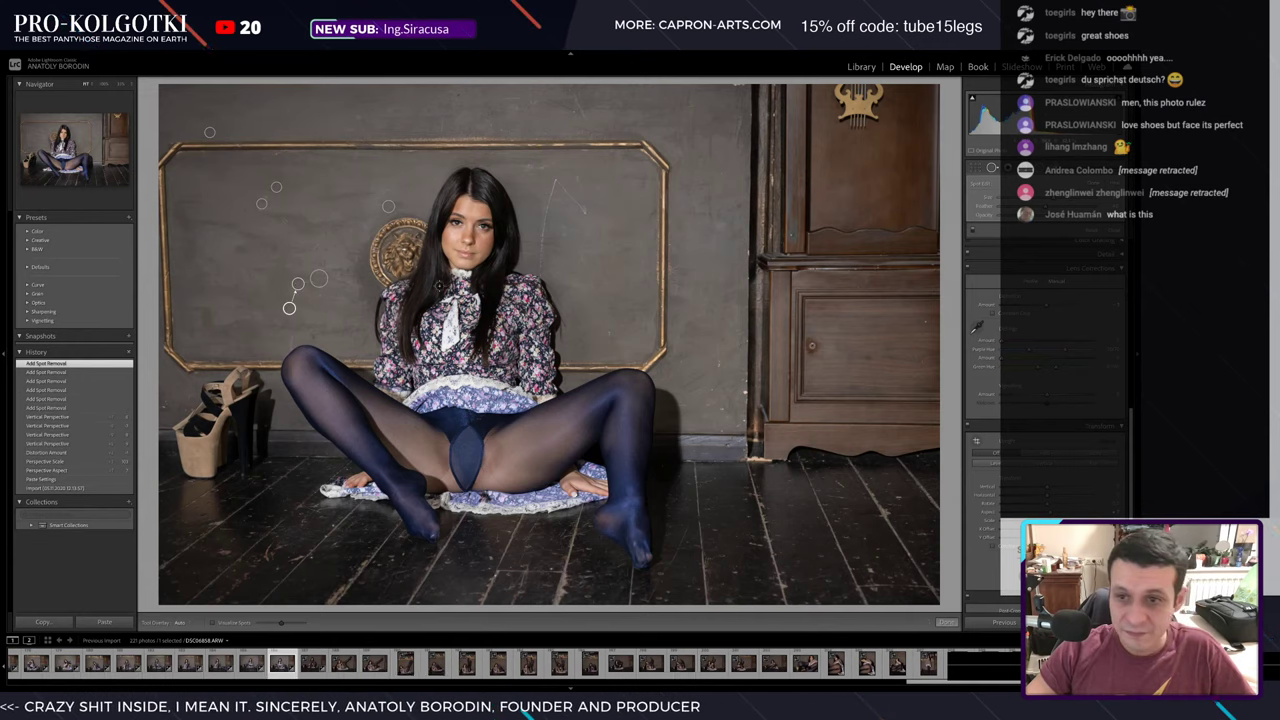
- Exit Spot Removal, move to the next knees-up shot, paste the settings and apply Auto Transform
key("q")
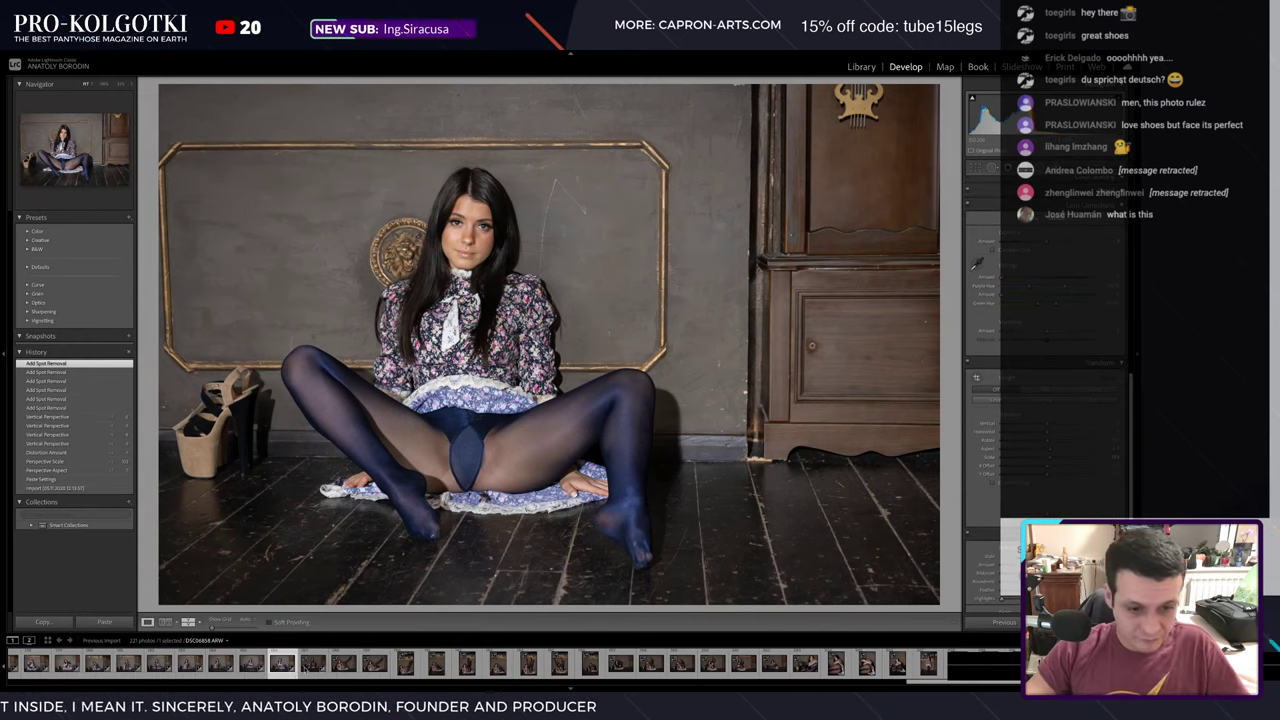
key("Right")
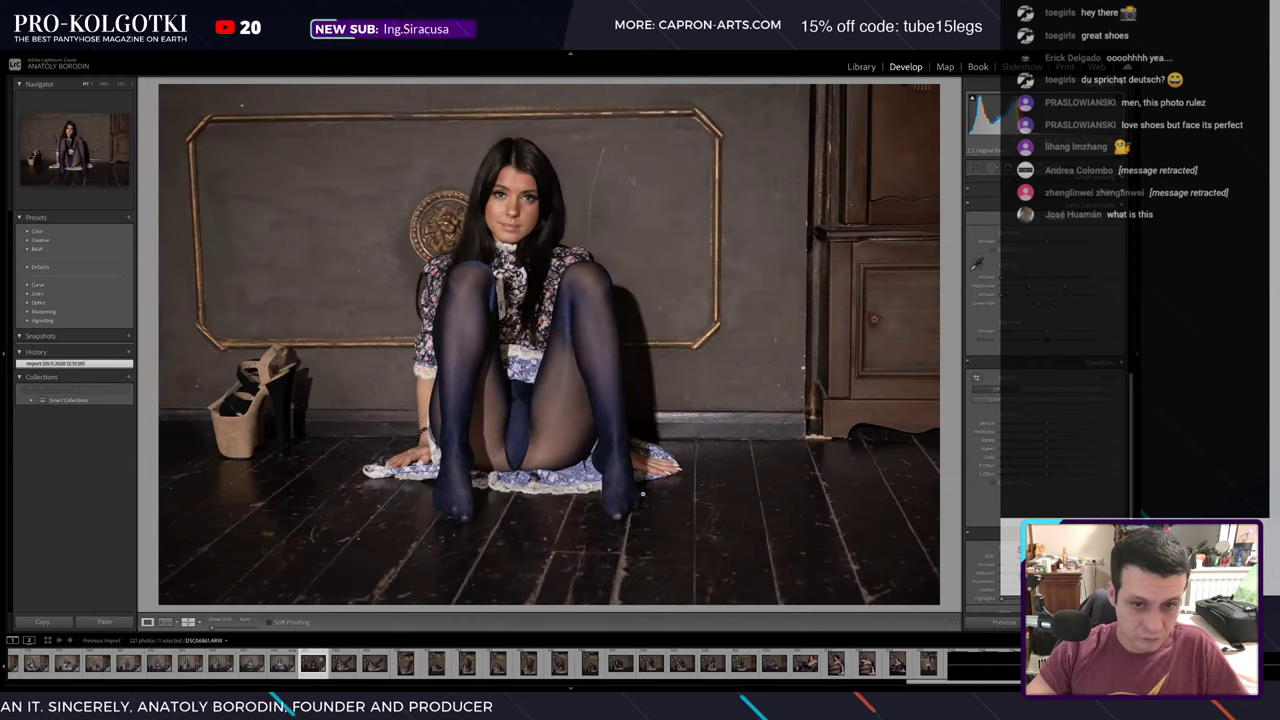
key("ctrl+shift+v")
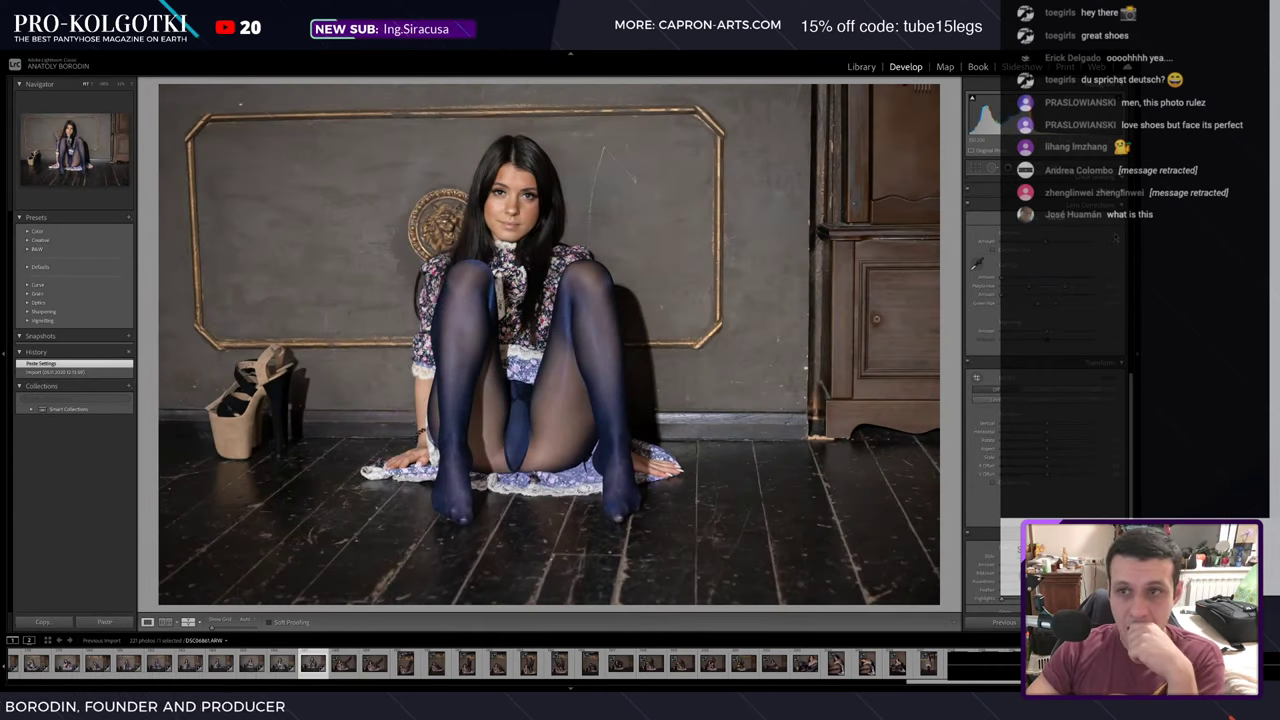
left_click(1107, 240)
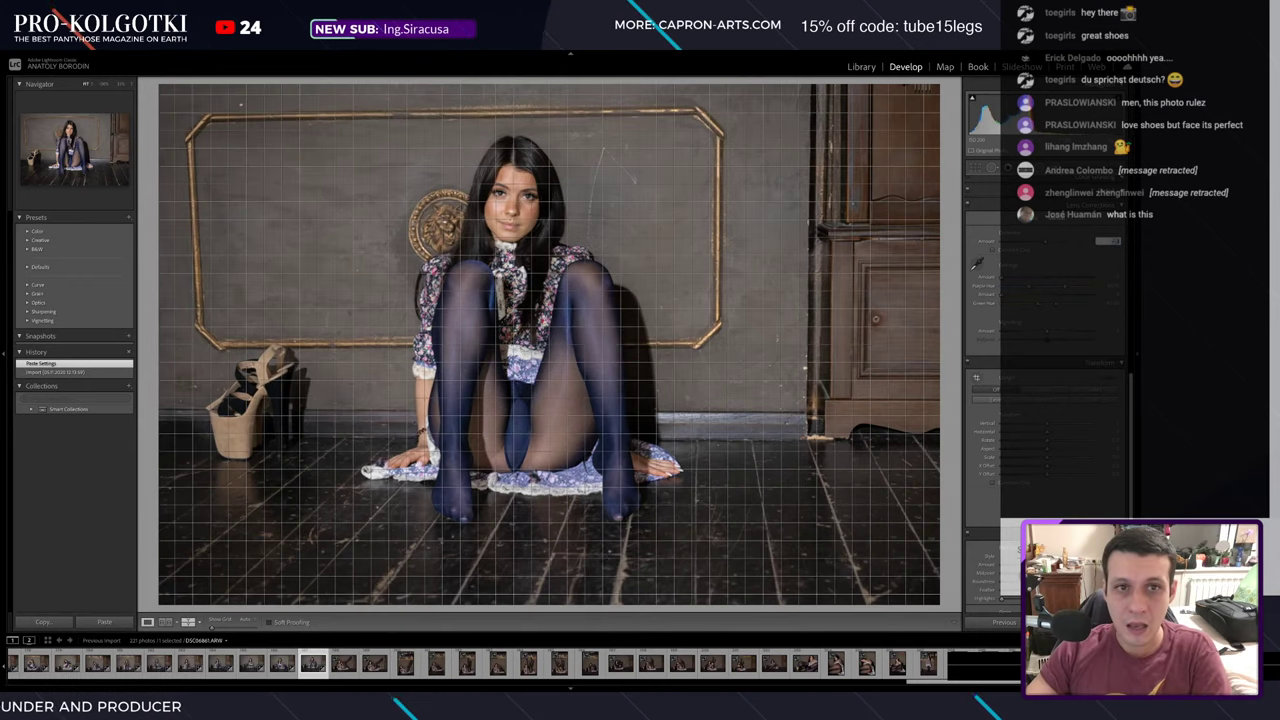
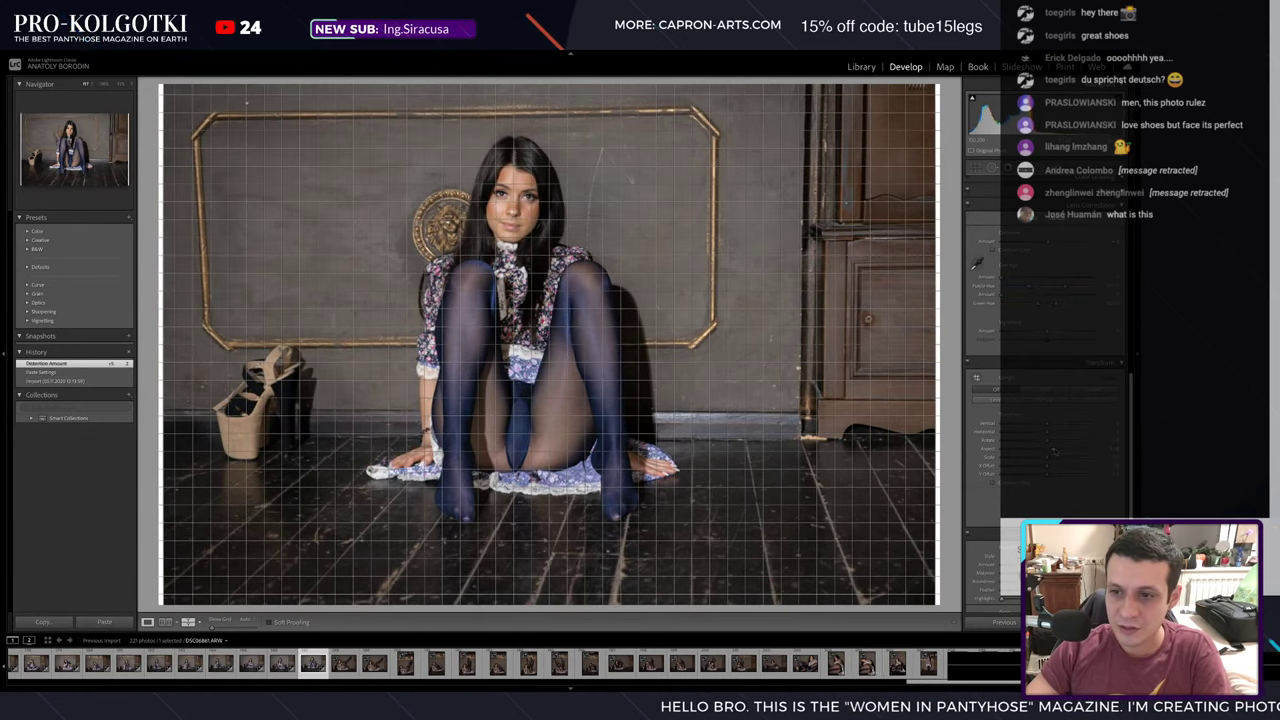
- Correct the seated photo's vertical perspective and rotation so the gold frame sits level
mouse_move(1050, 423)
left_mouse_down()
mouse_move(1062, 423)
mouse_move(1052, 457)
left_mouse_up()
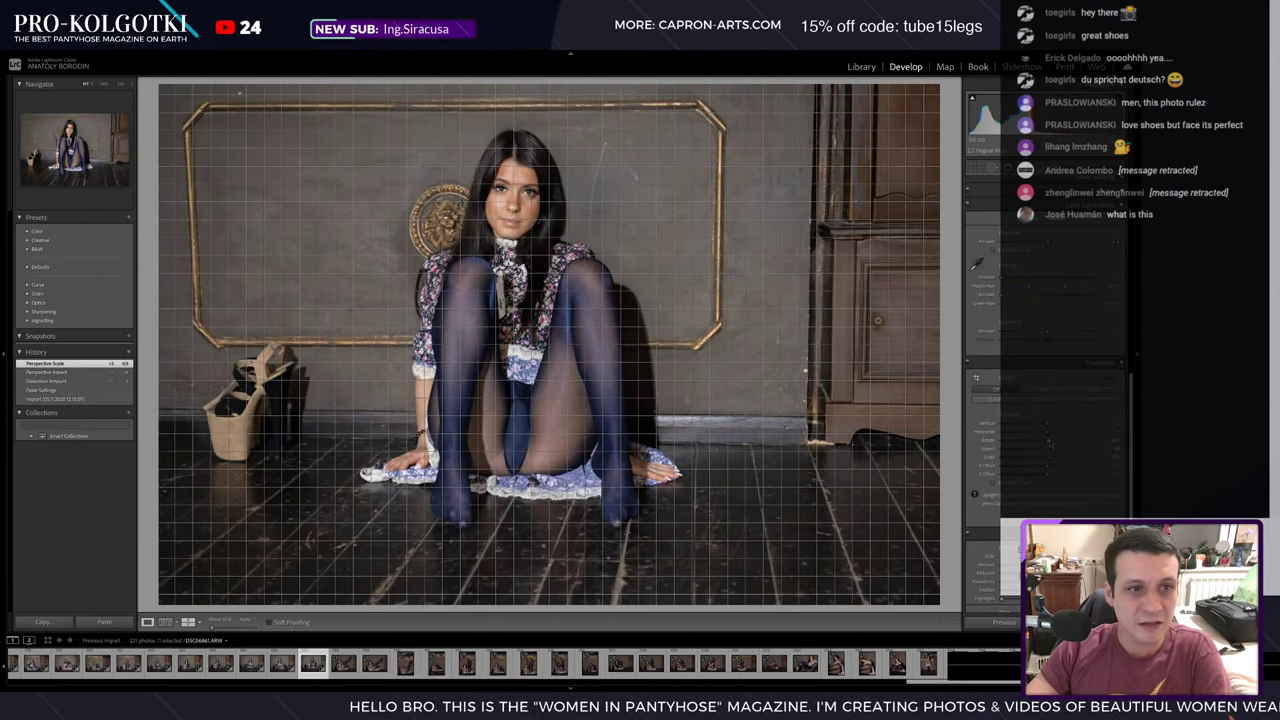
left_click_drag(1048, 441, 1040, 423)
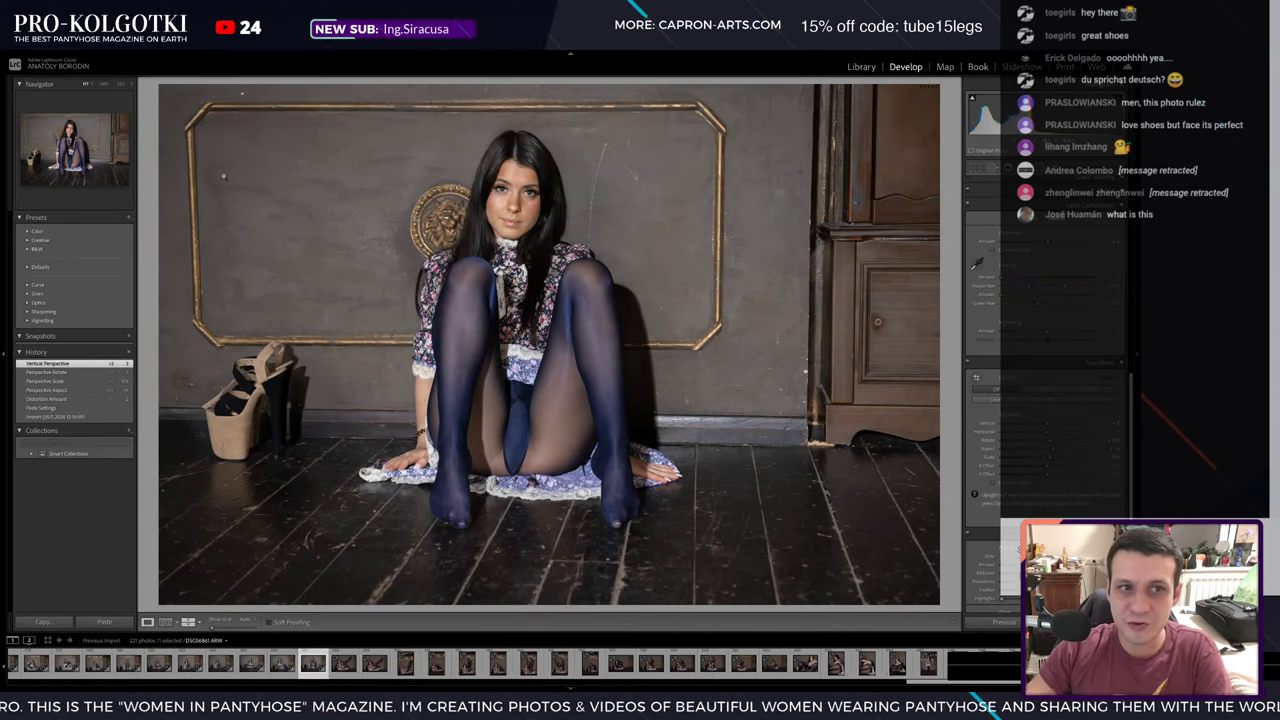
left_click(988, 171)
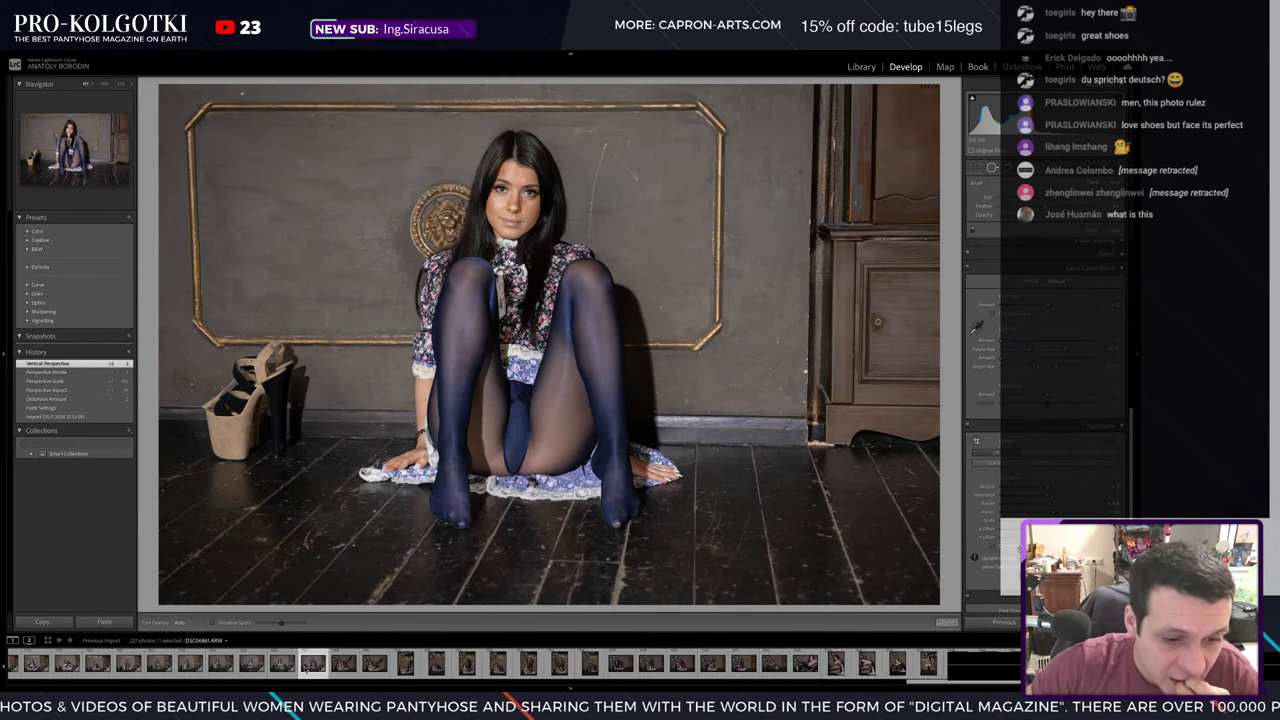
left_click(282, 663)
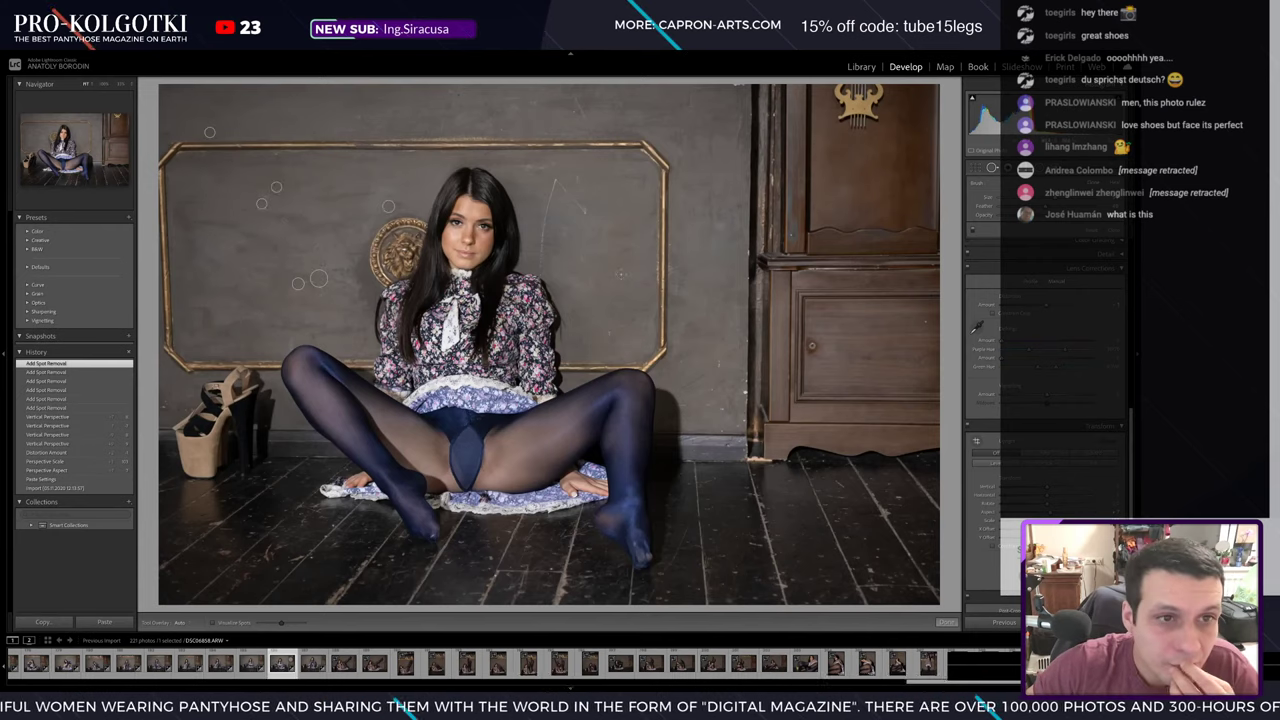
- Heal seven specks and marks on the grey wall, near the medallion and along the frame's left edge
left_click(313, 663)
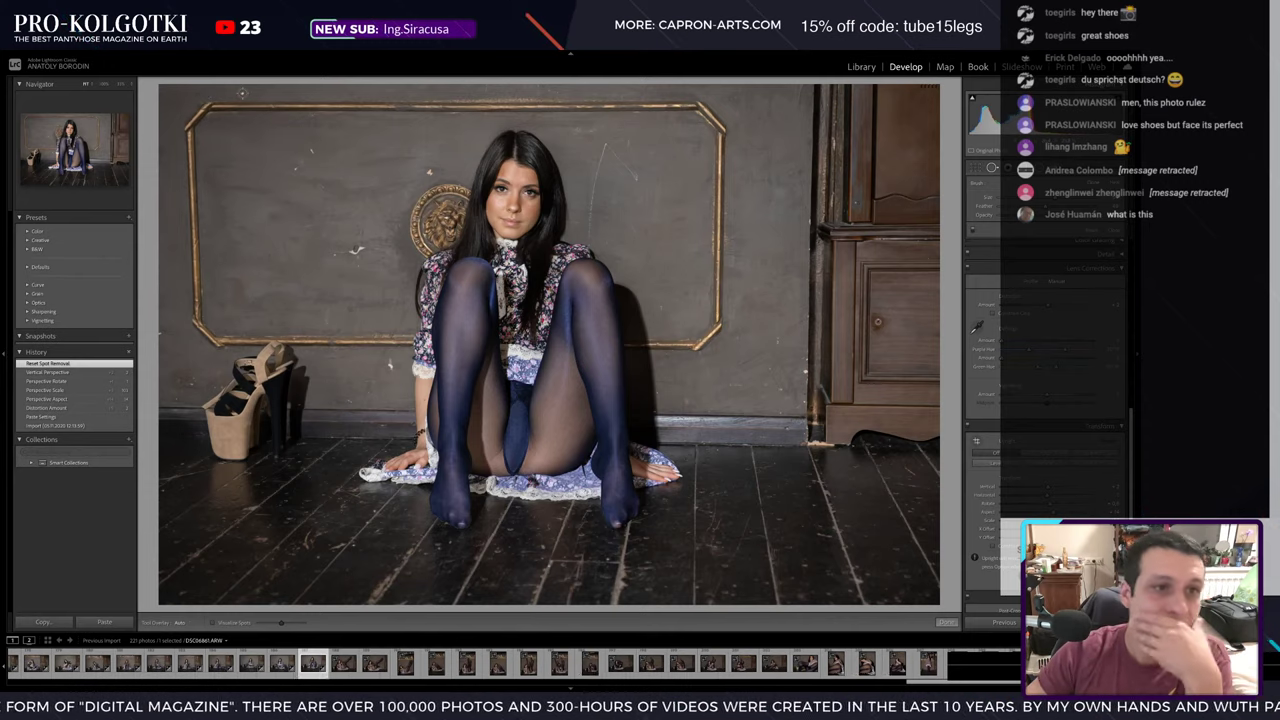
left_click(241, 93)
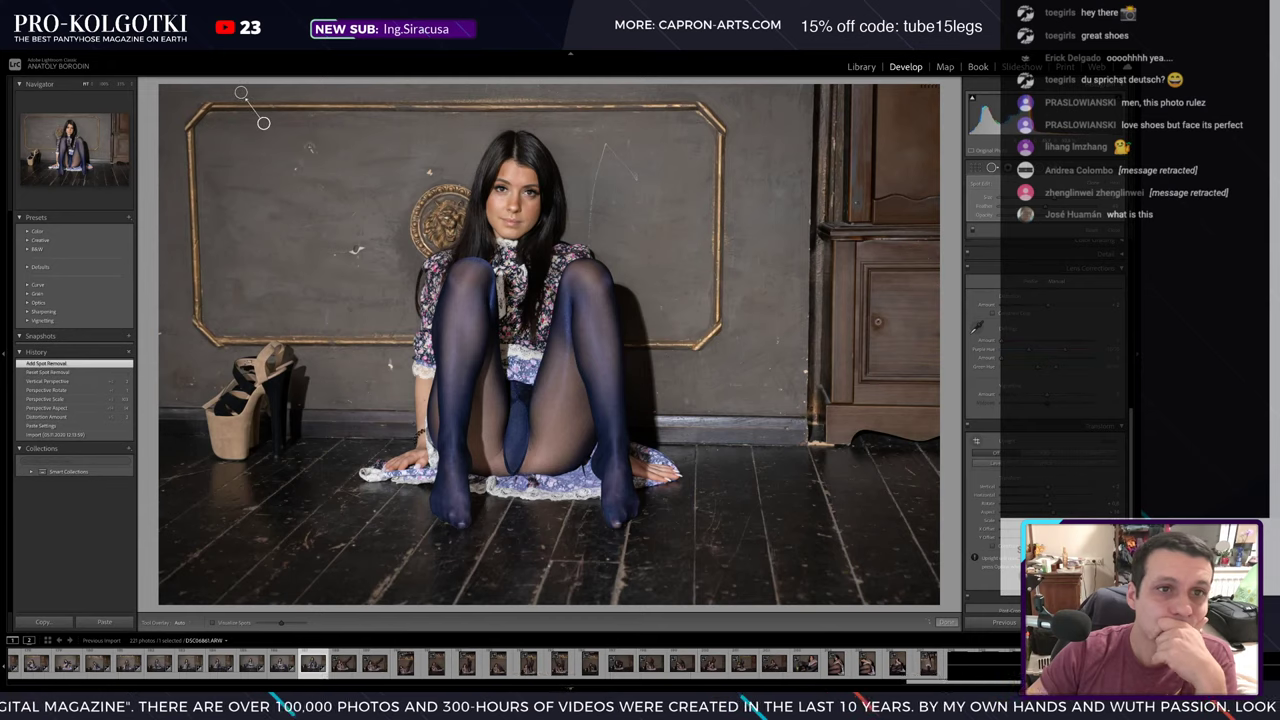
left_click(312, 151)
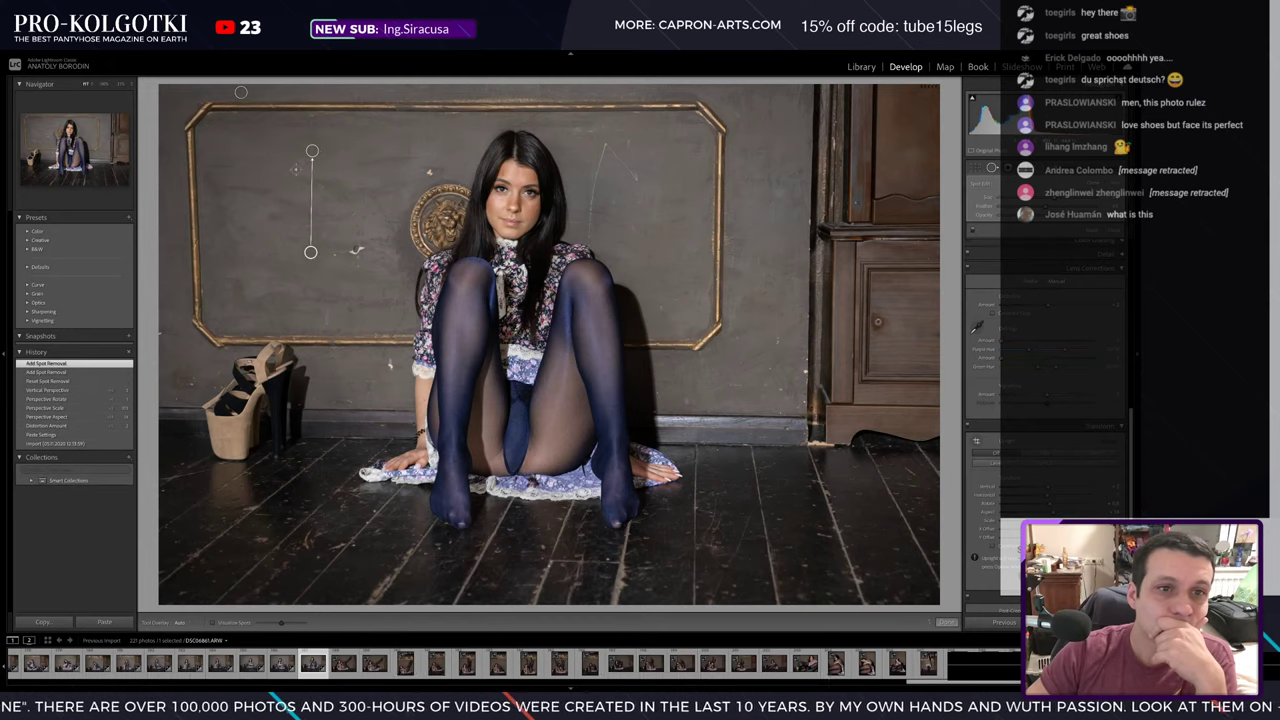
left_click(295, 170)
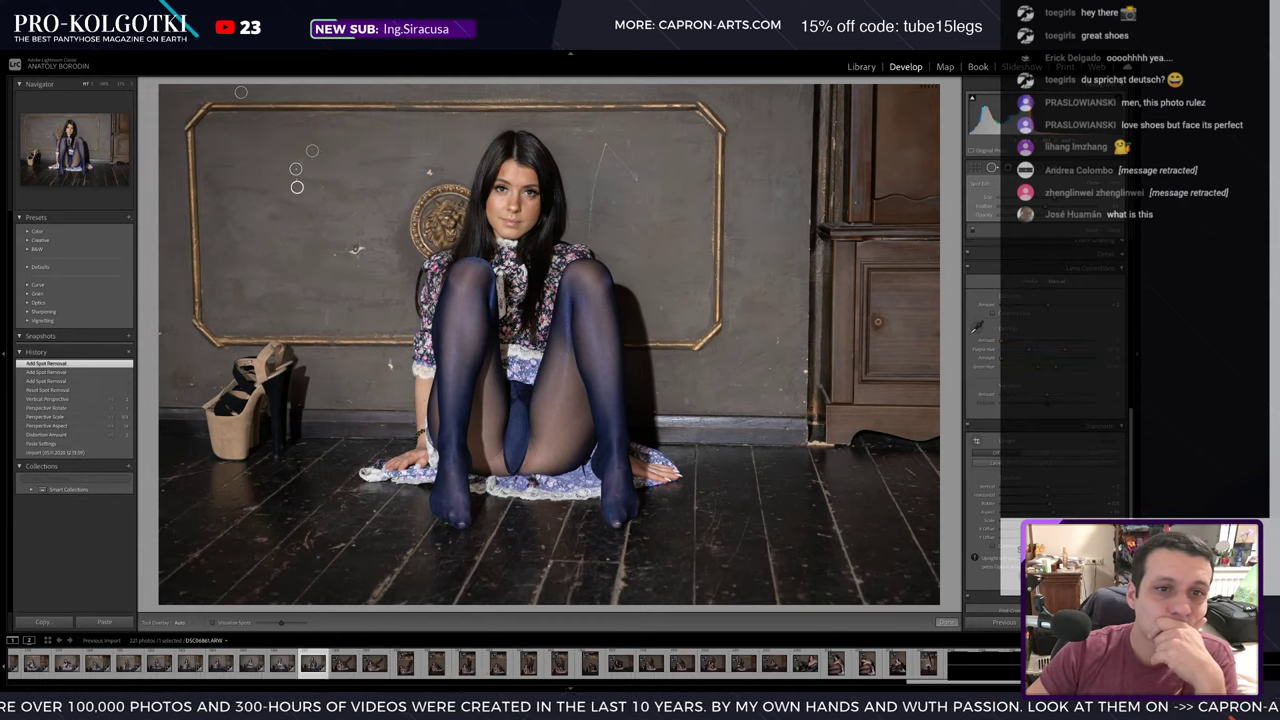
left_click(355, 249)
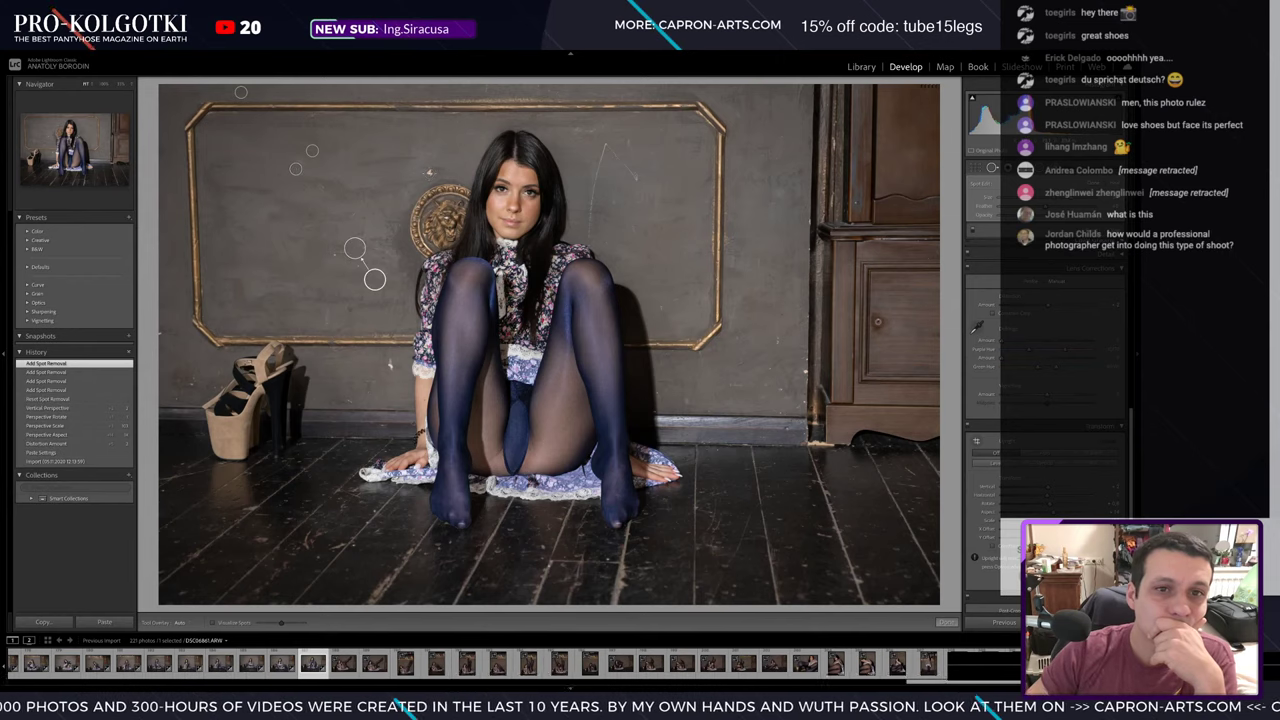
left_click(360, 134)
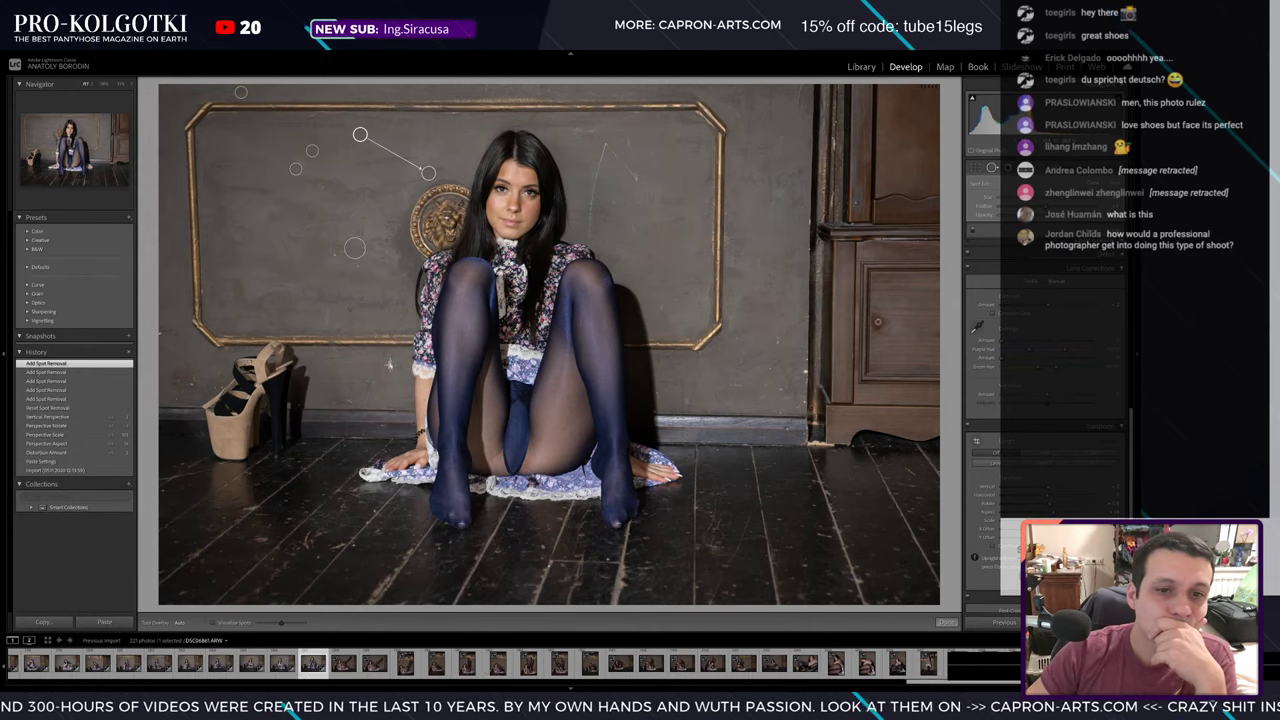
left_click(364, 319)
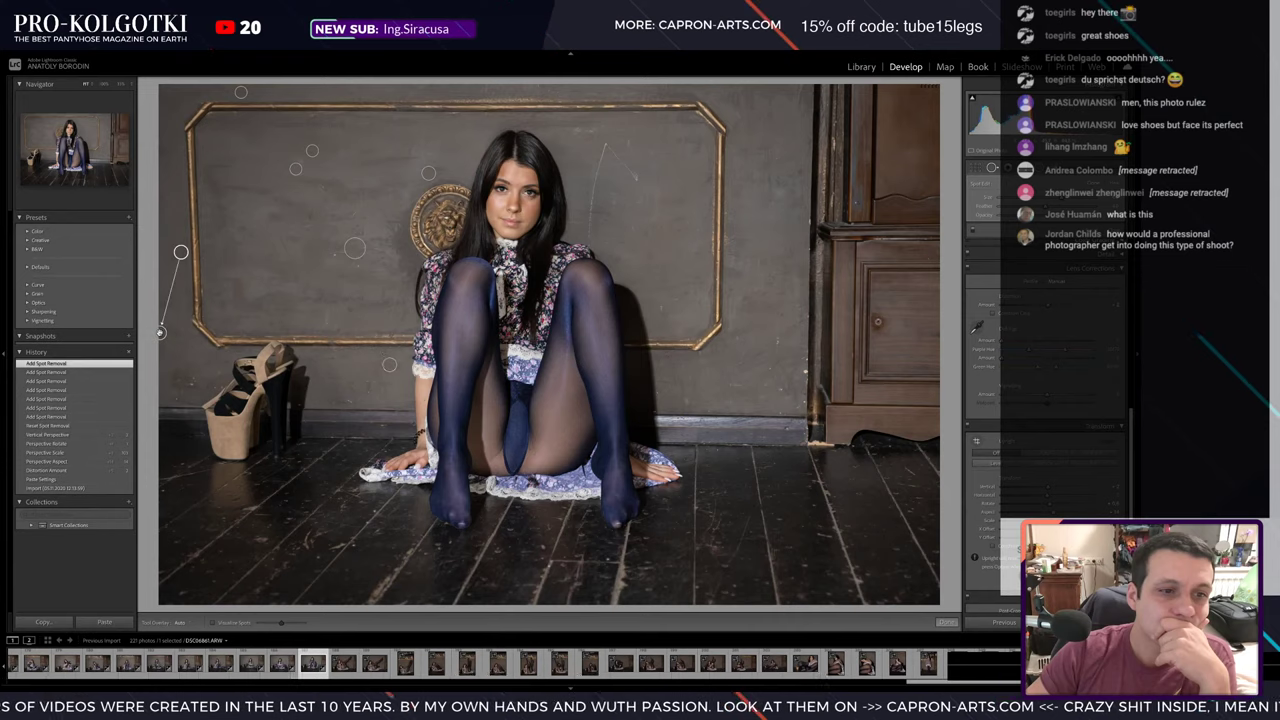
left_click_drag(181, 252, 160, 332)
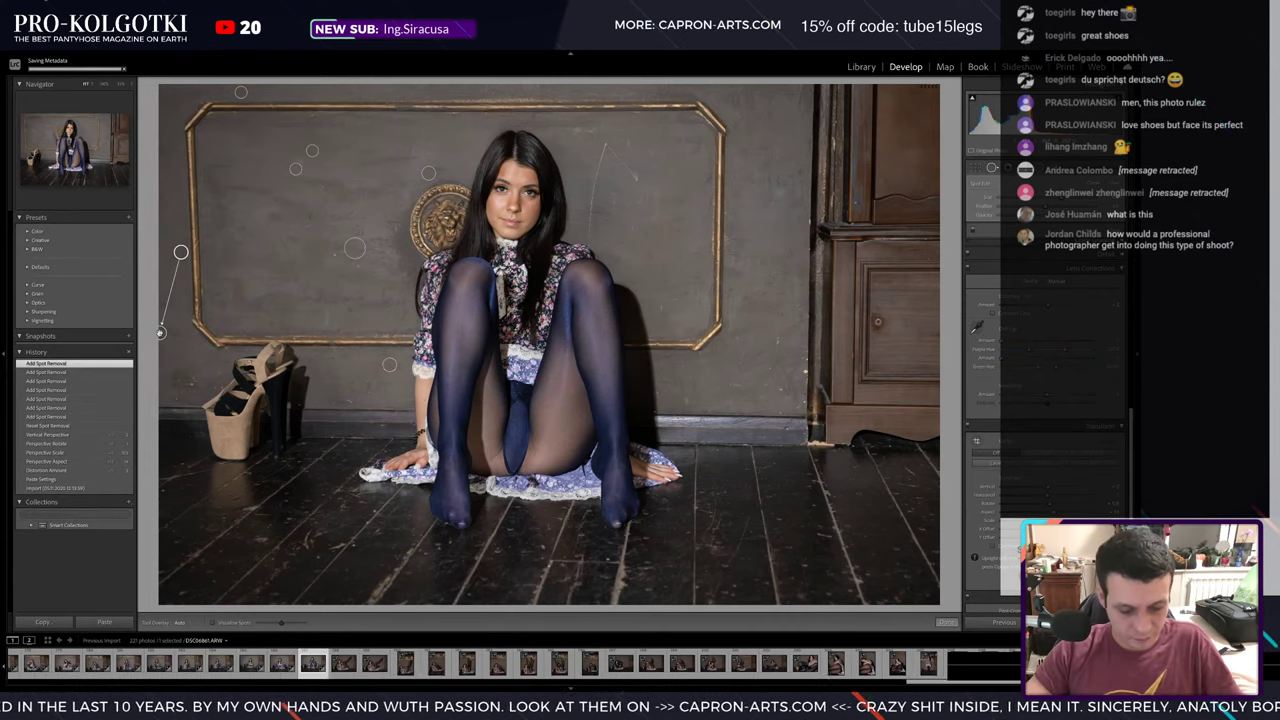
key("ctrl+shift+c")
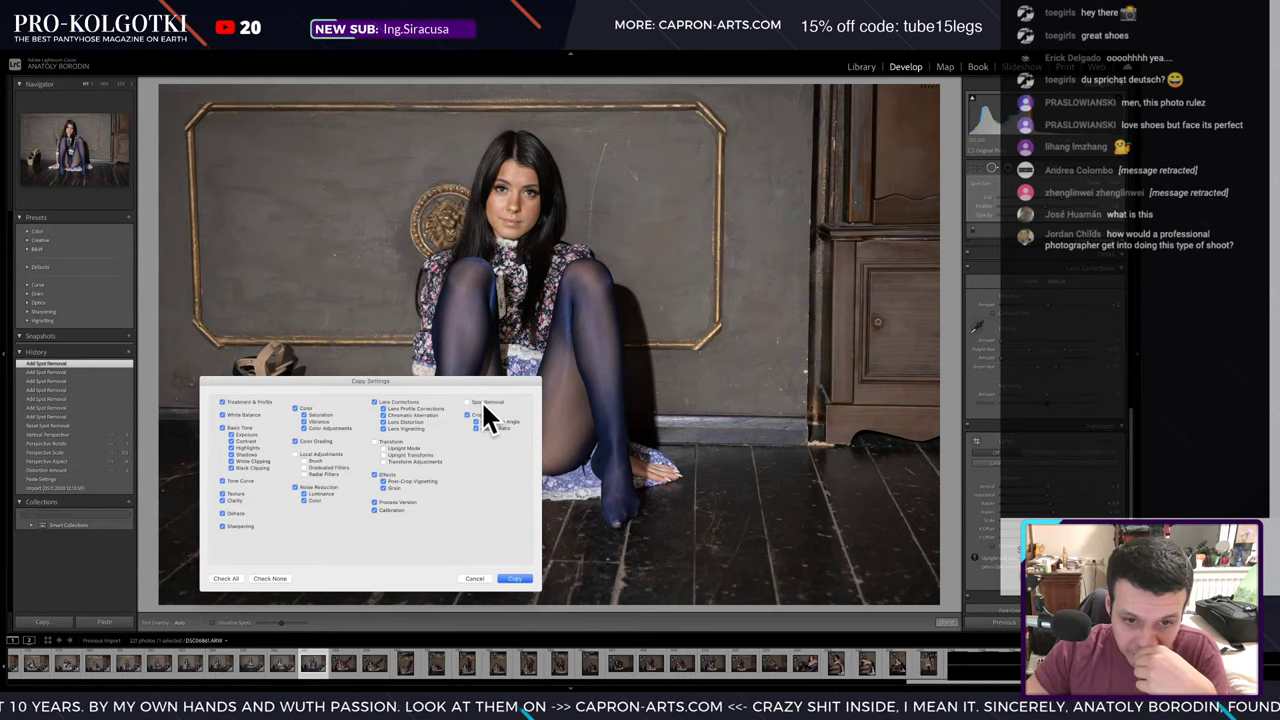
- Copy the seated photo's settings and paste them onto the next, raised-legs photo
left_click(514, 579)
key("Right")
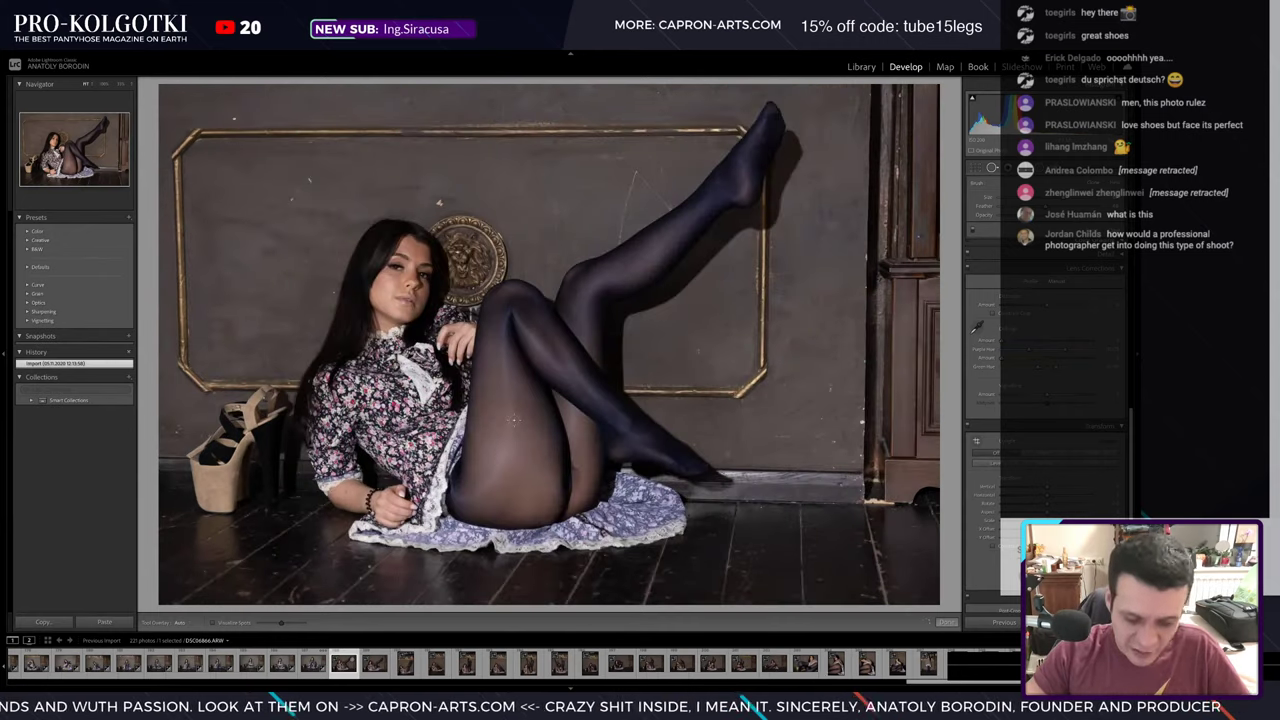
key("ctrl+shift+v")
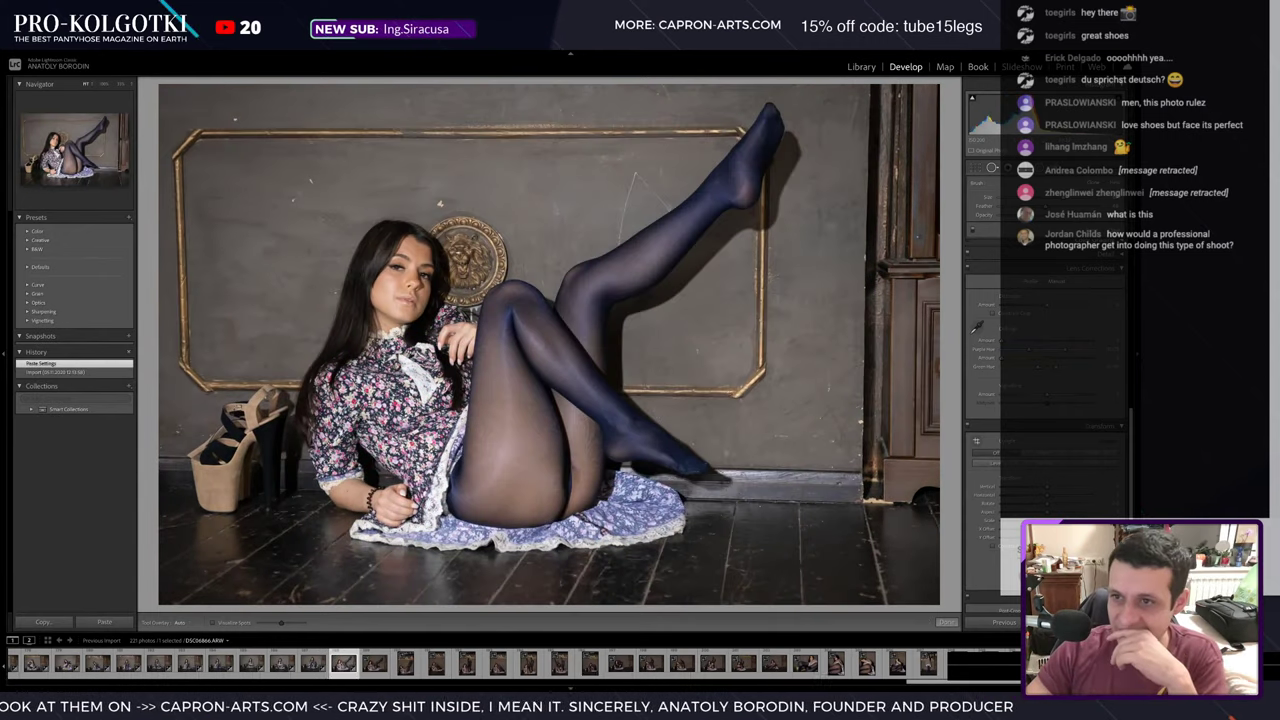
- Adjust the raised-legs photo's exposure and post-crop vignette amount
left_click(989, 165)
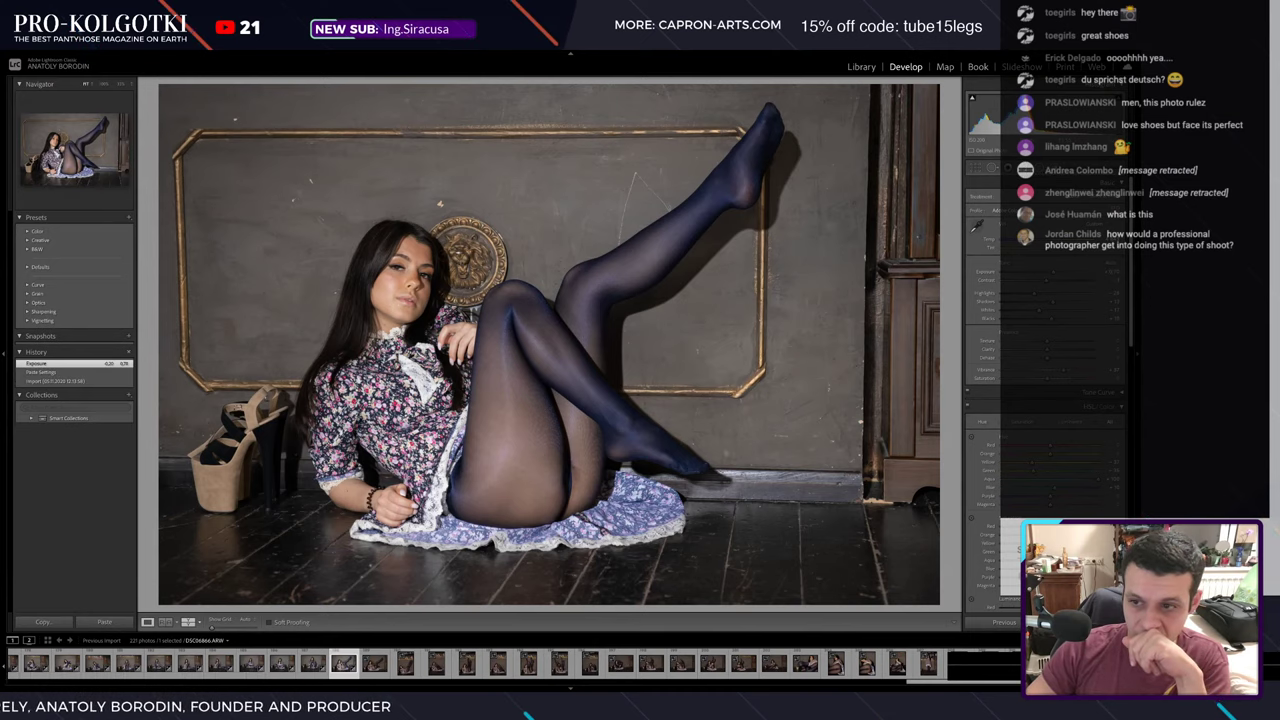
scroll(1134, 310, "down", 10)
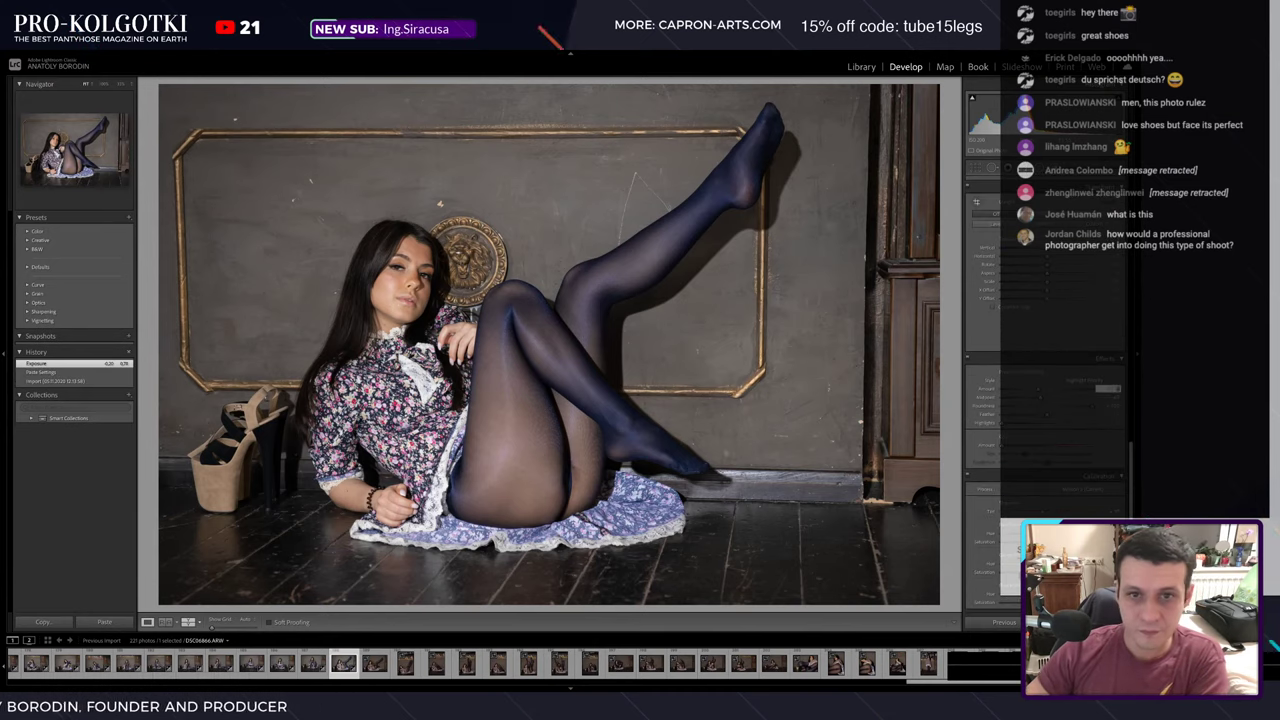
left_click_drag(1060, 389, 1095, 389)
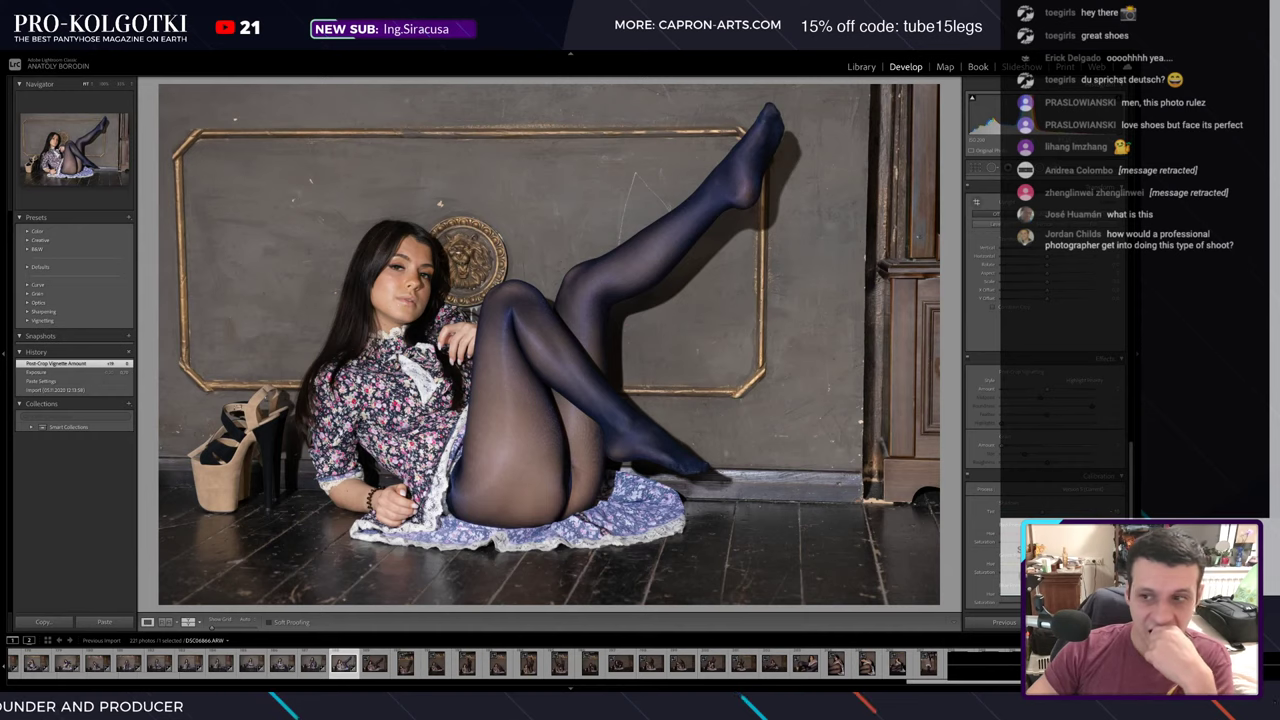
left_click_drag(1095, 389, 1043, 391)
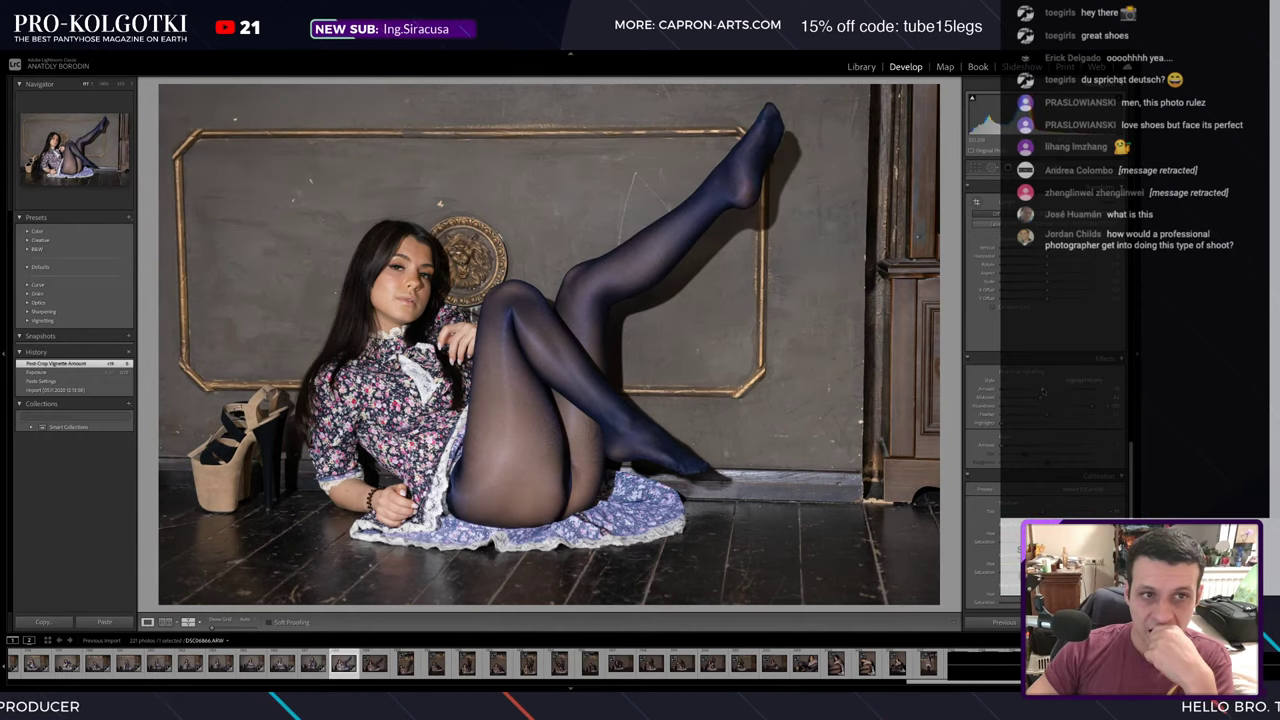
left_click(993, 167)
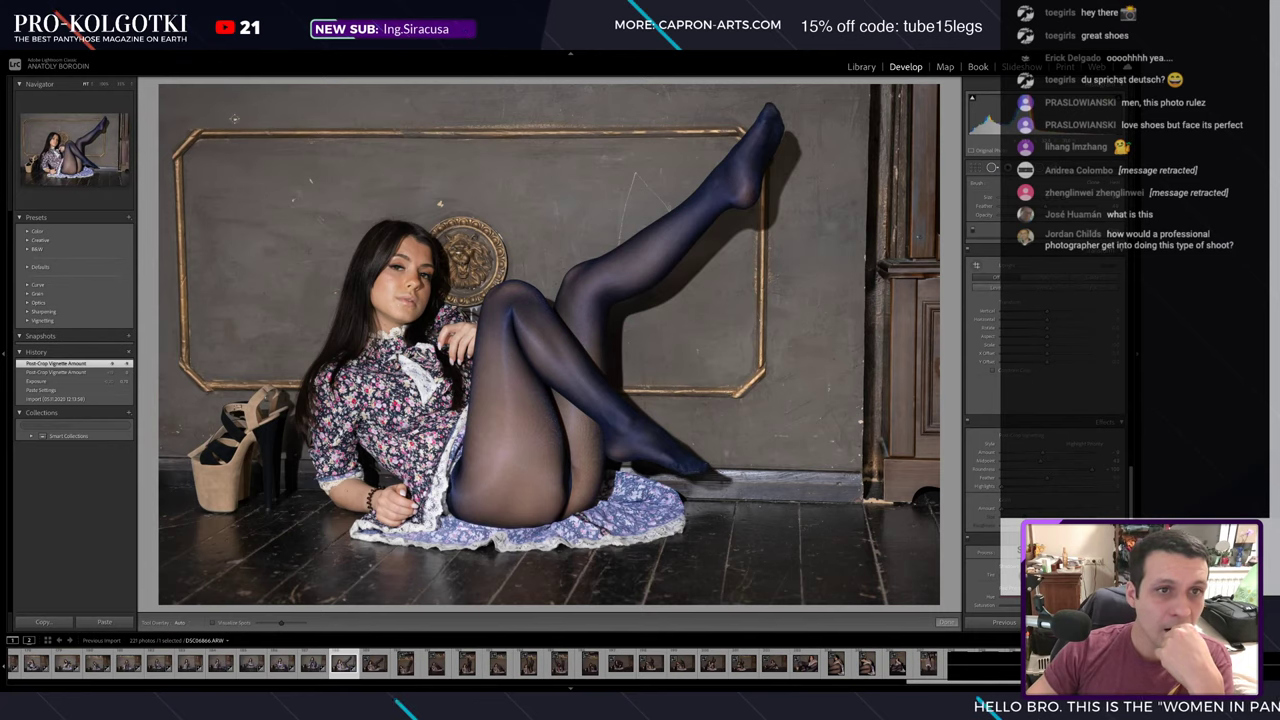
- Heal five wall specks around the frame and above the model on the raised-legs photo
left_click(234, 118)
left_click(294, 179)
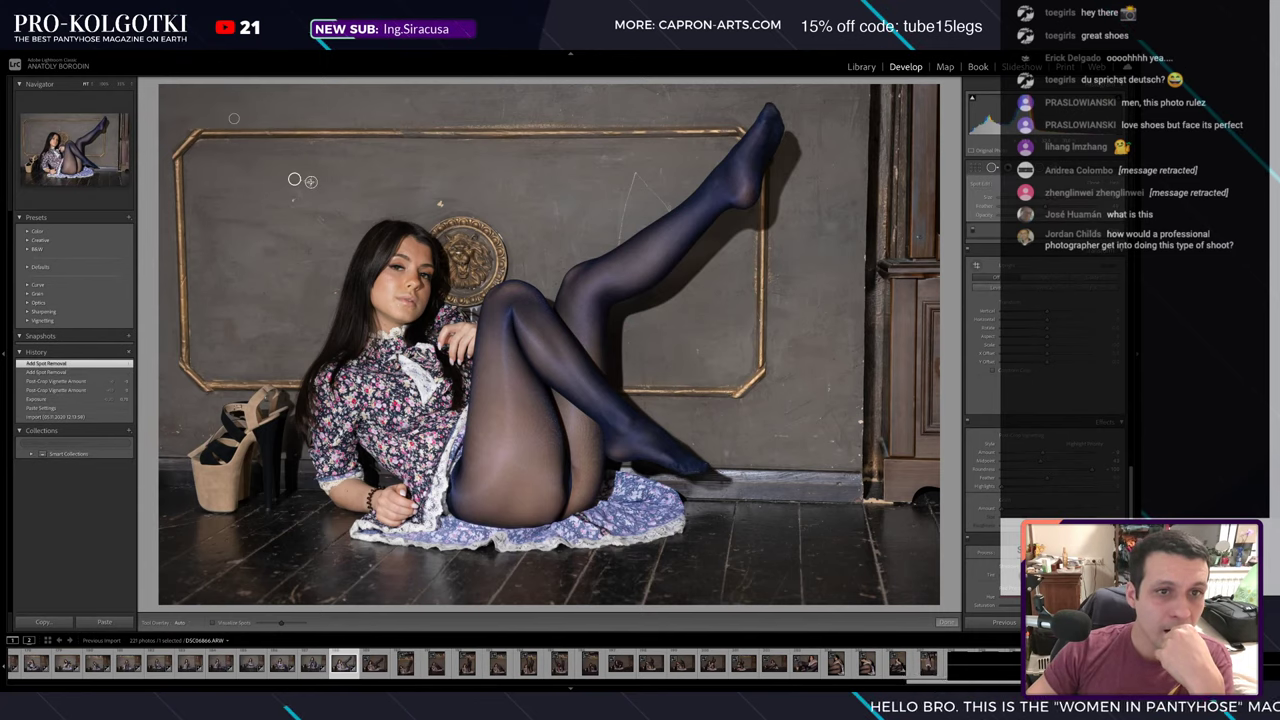
left_click(292, 198)
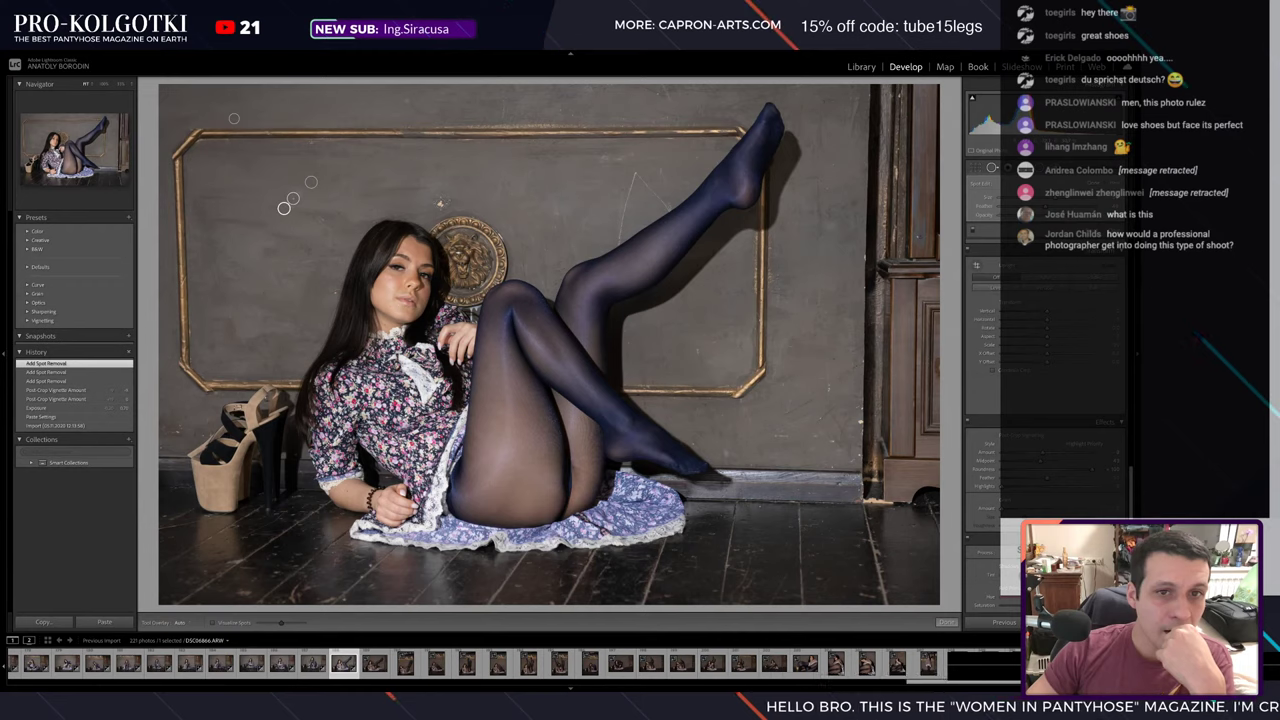
left_click(366, 148)
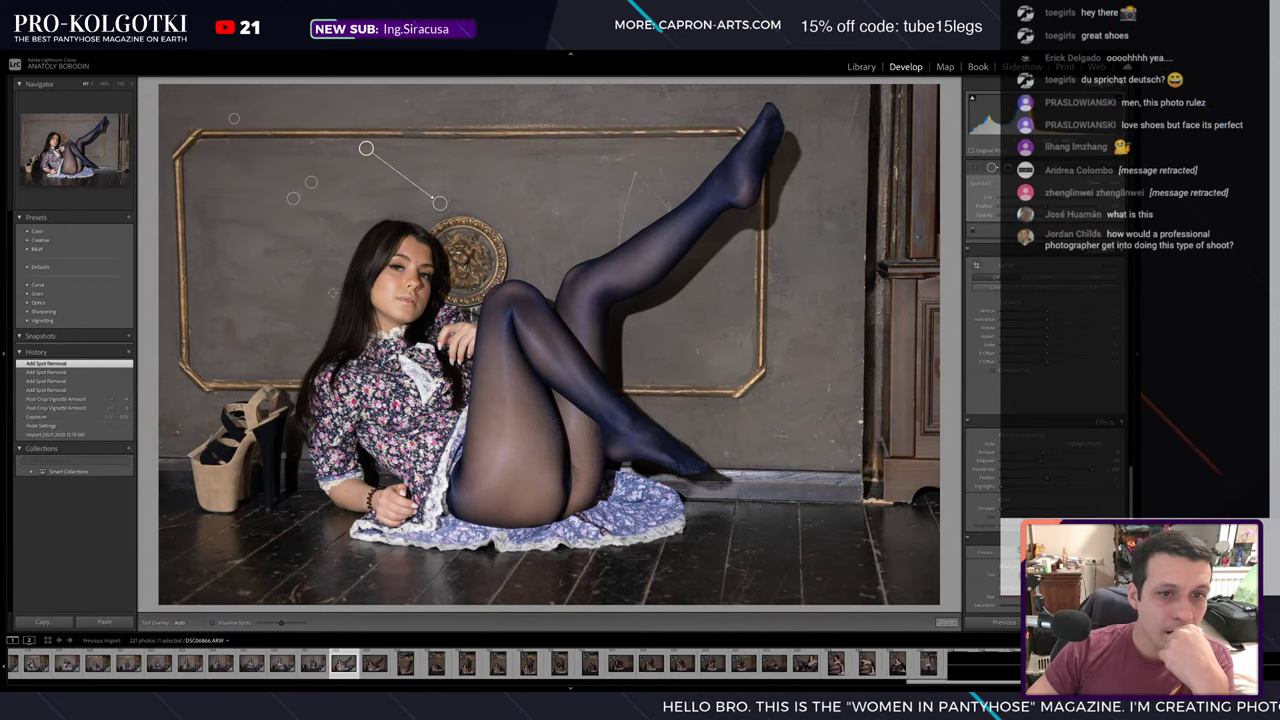
left_click(332, 292)
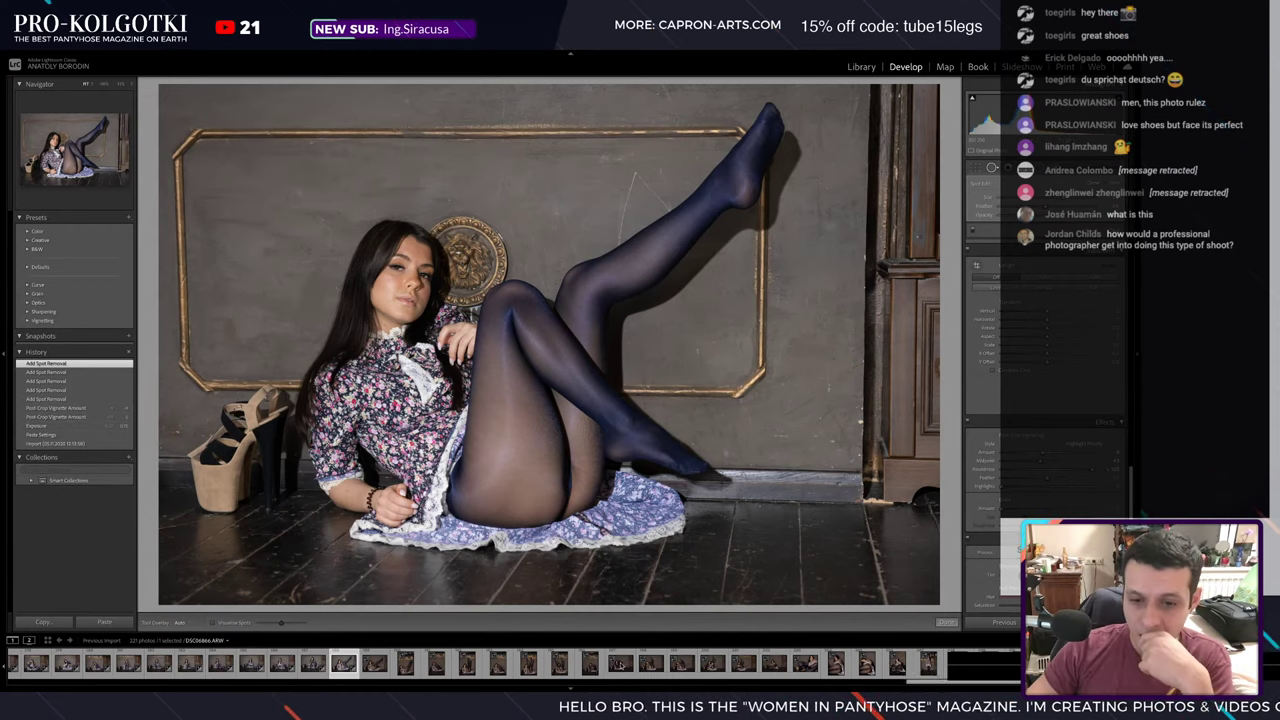
- Copy the raised-legs photo's develop settings and move to the next unedited photo
key("Right")
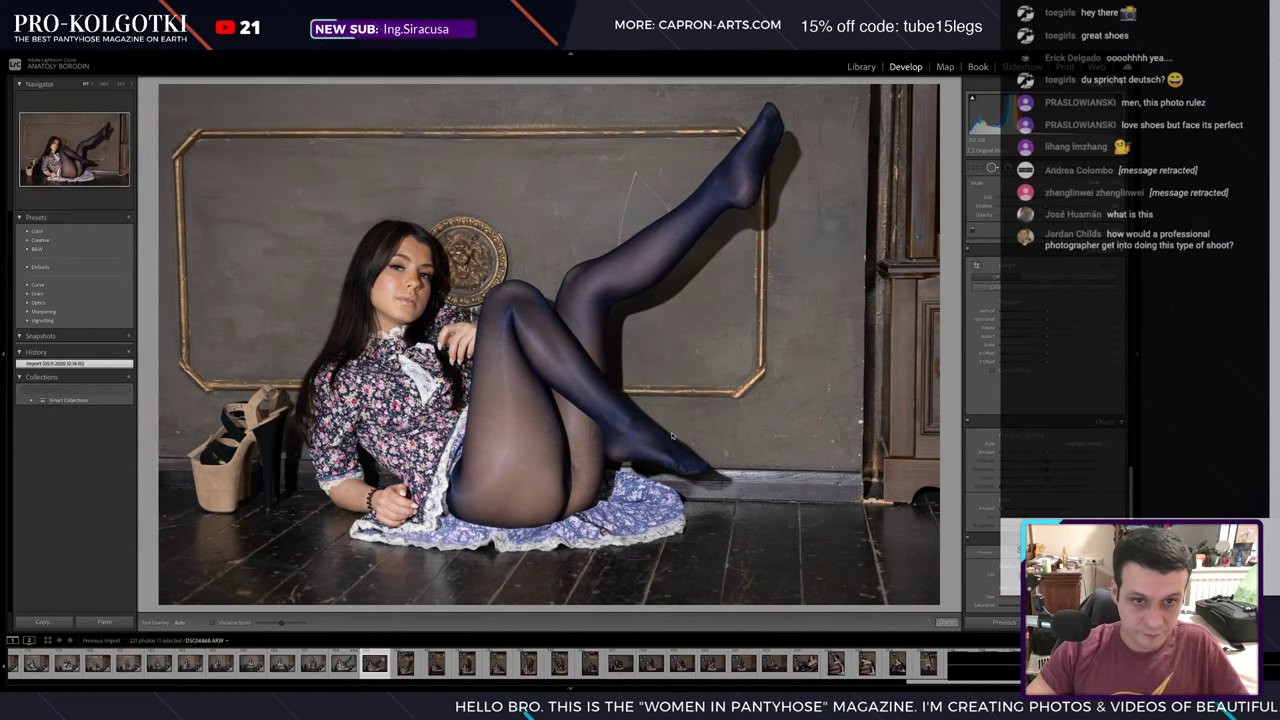
key("Left")
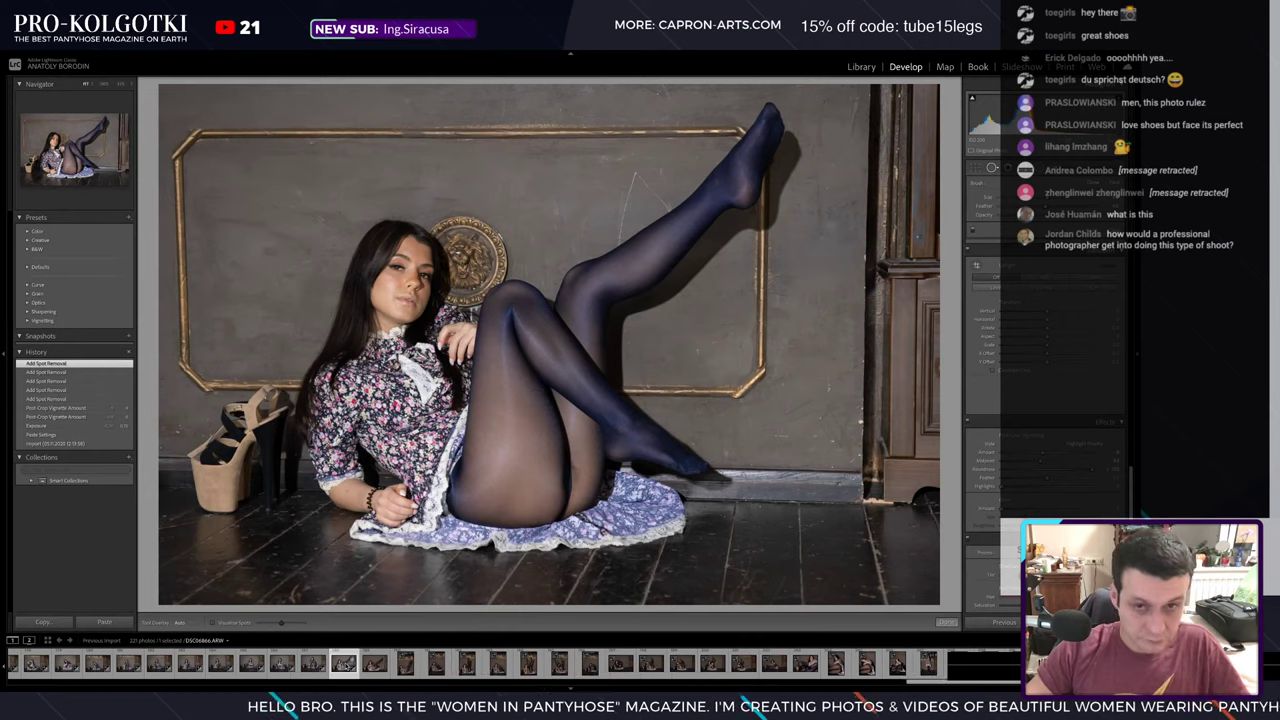
key("ctrl+shift+c")
key("Return")
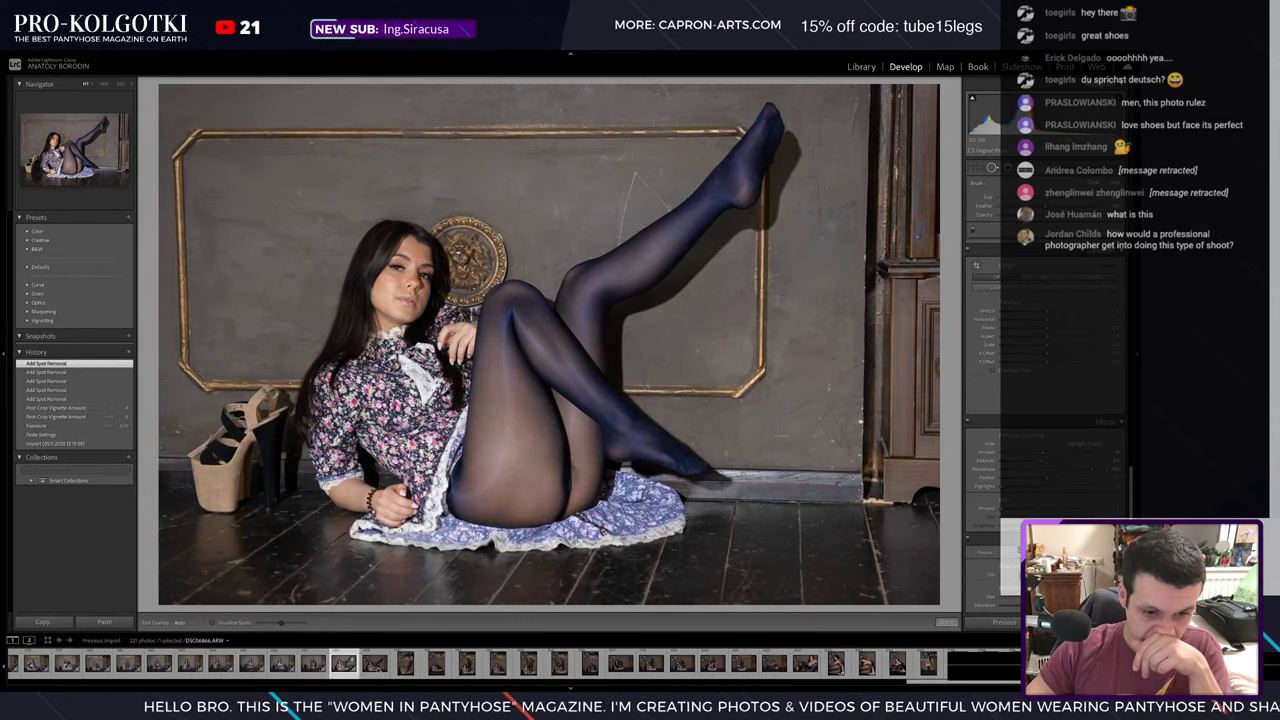
key("Right")
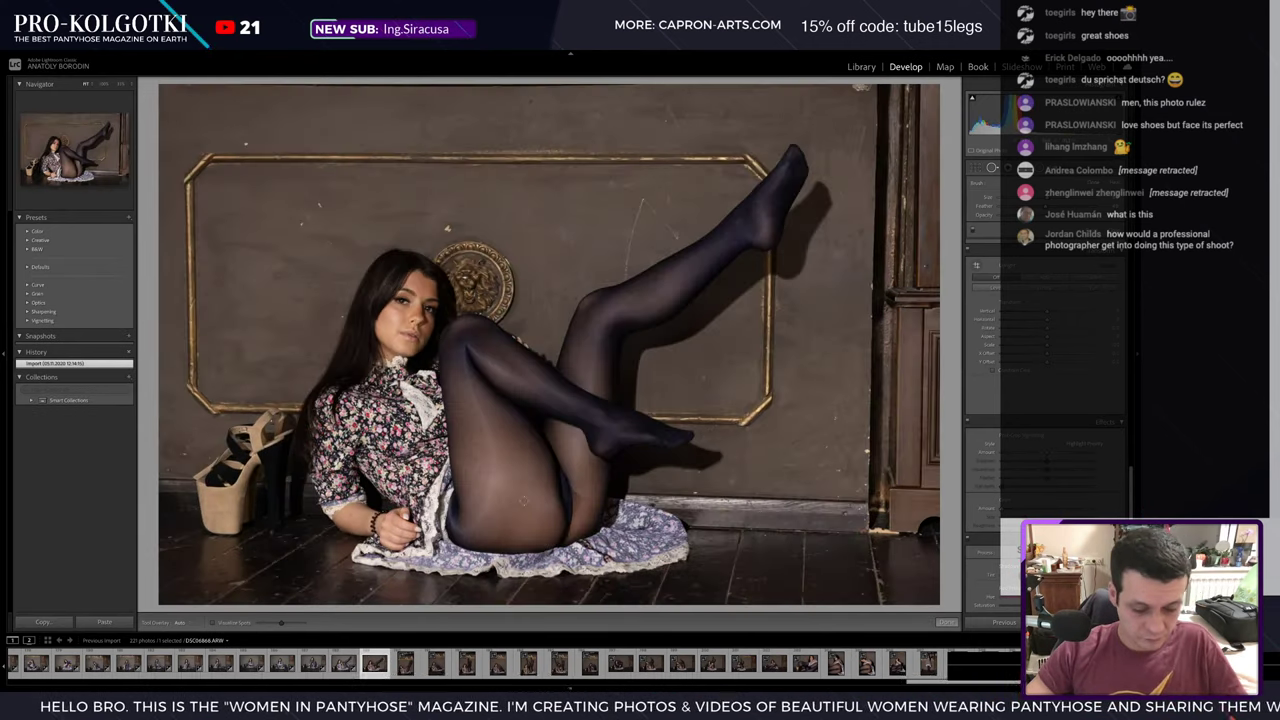
- Paste the copied settings and adjust Transform perspective, aspect and scale on the gilded-frame photo
key("ctrl+shift+v")
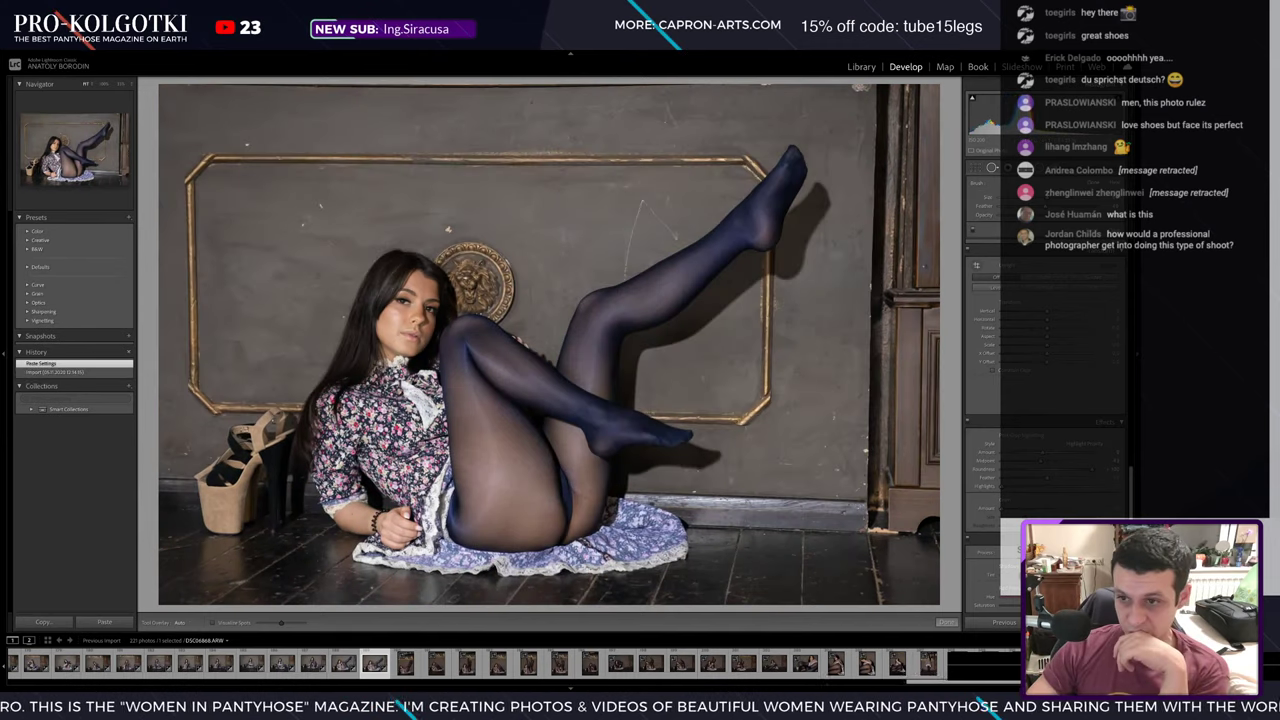
left_click_drag(1047, 340, 1058, 337)
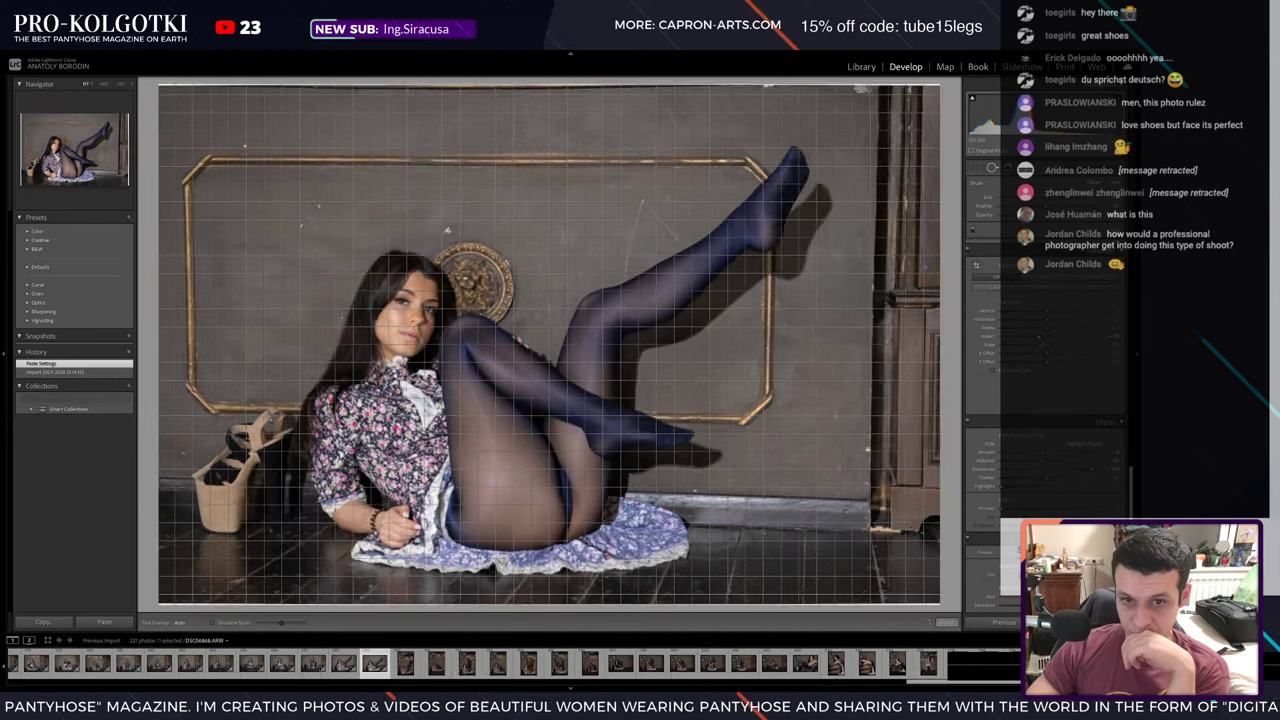
mouse_move(1058, 337)
left_mouse_down()
mouse_move(1027, 337)
mouse_move(1050, 343)
left_mouse_up()
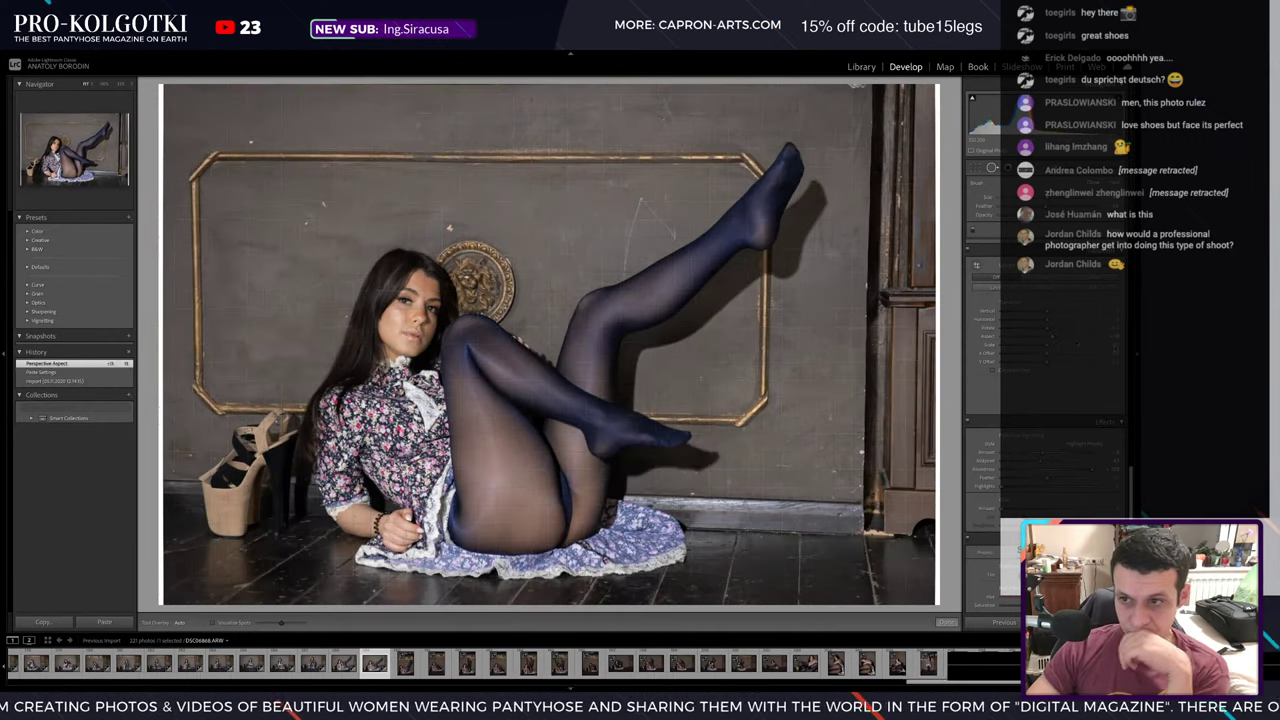
mouse_move(1050, 343)
left_mouse_down()
mouse_move(1100, 344)
mouse_move(1108, 361)
left_mouse_up()
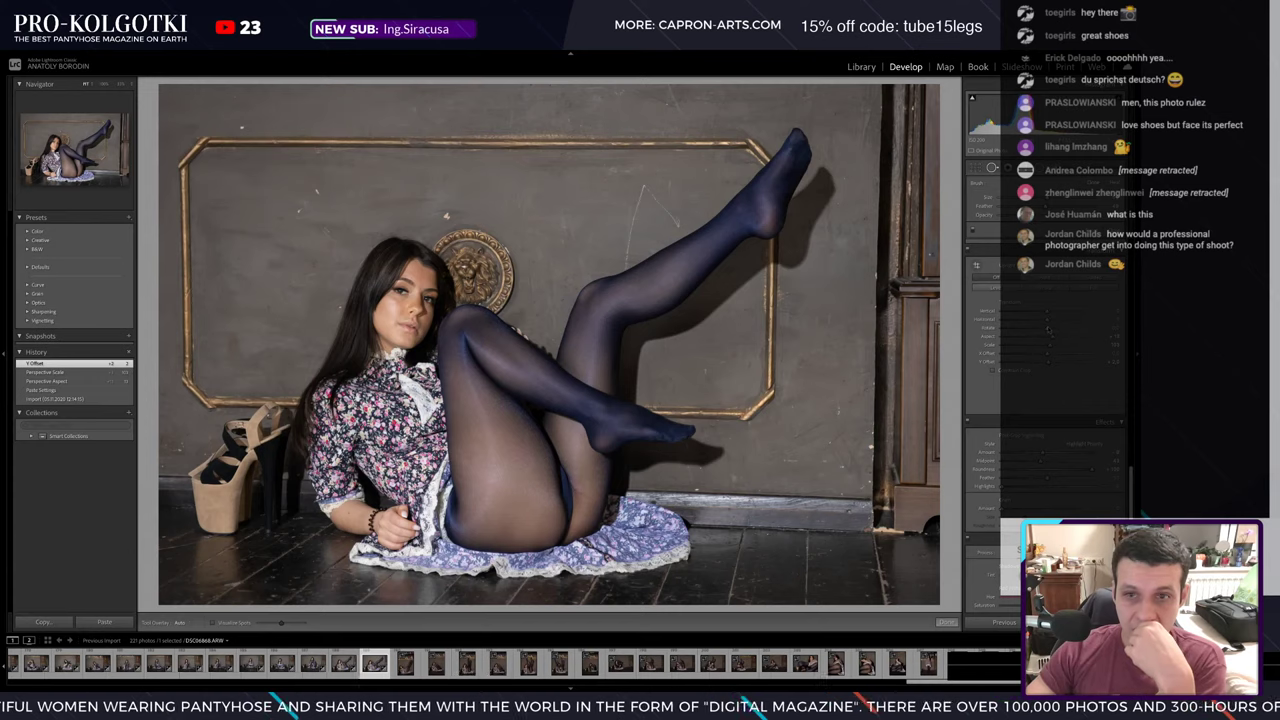
mouse_move(1048, 330)
left_mouse_down()
mouse_move(1049, 314)
mouse_move(1050, 330)
left_mouse_up()
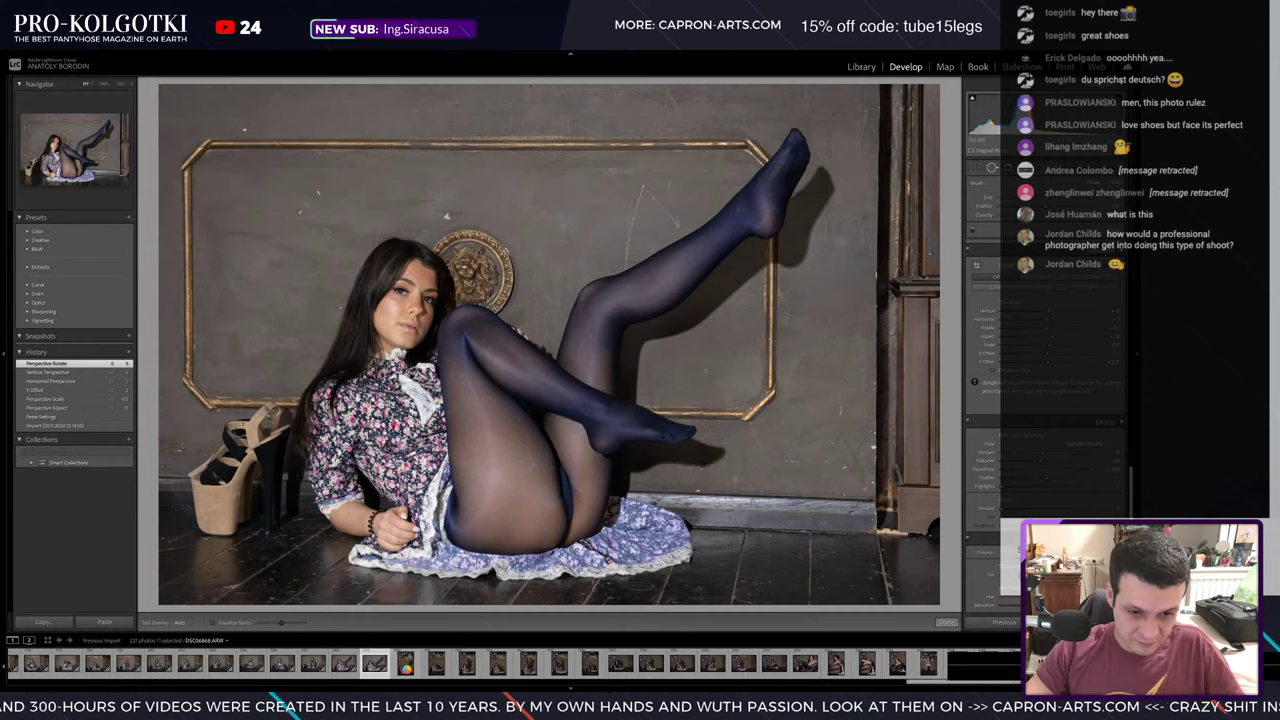
- Paste the previous edits onto the bookshelf photo and heal four wall blemishes near the medallion
key("Right")
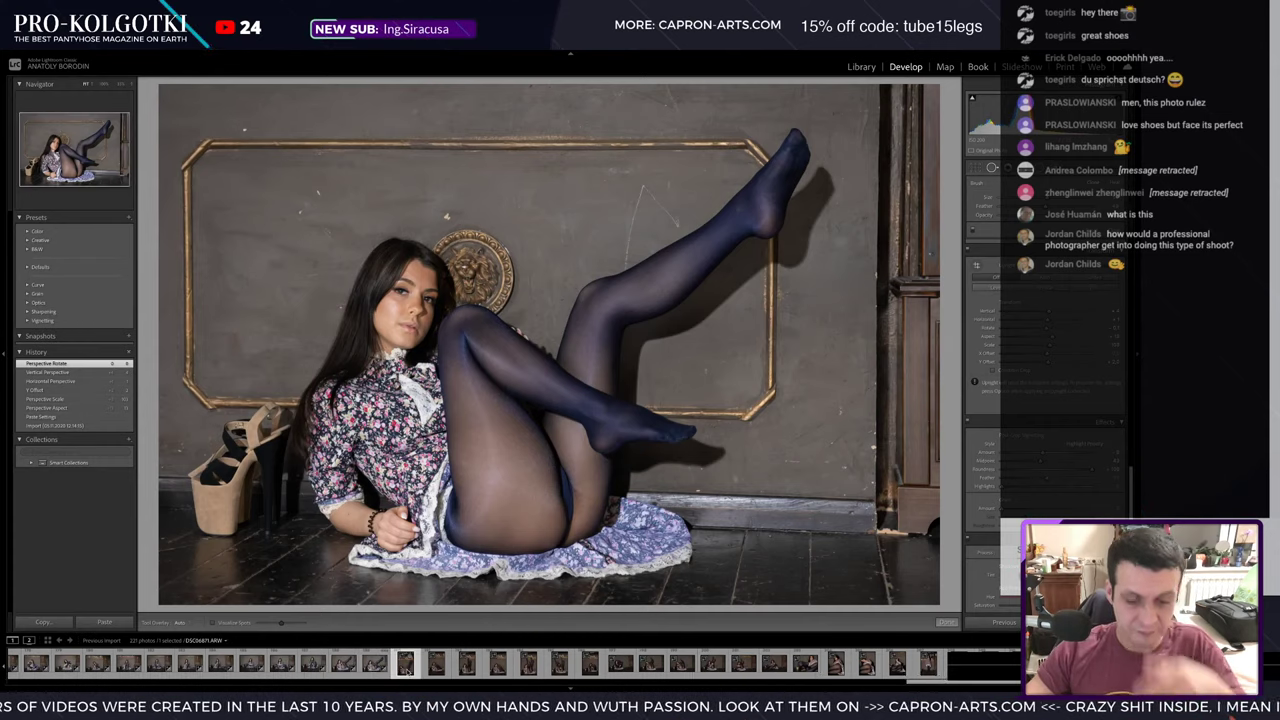
key("ctrl+shift+v")
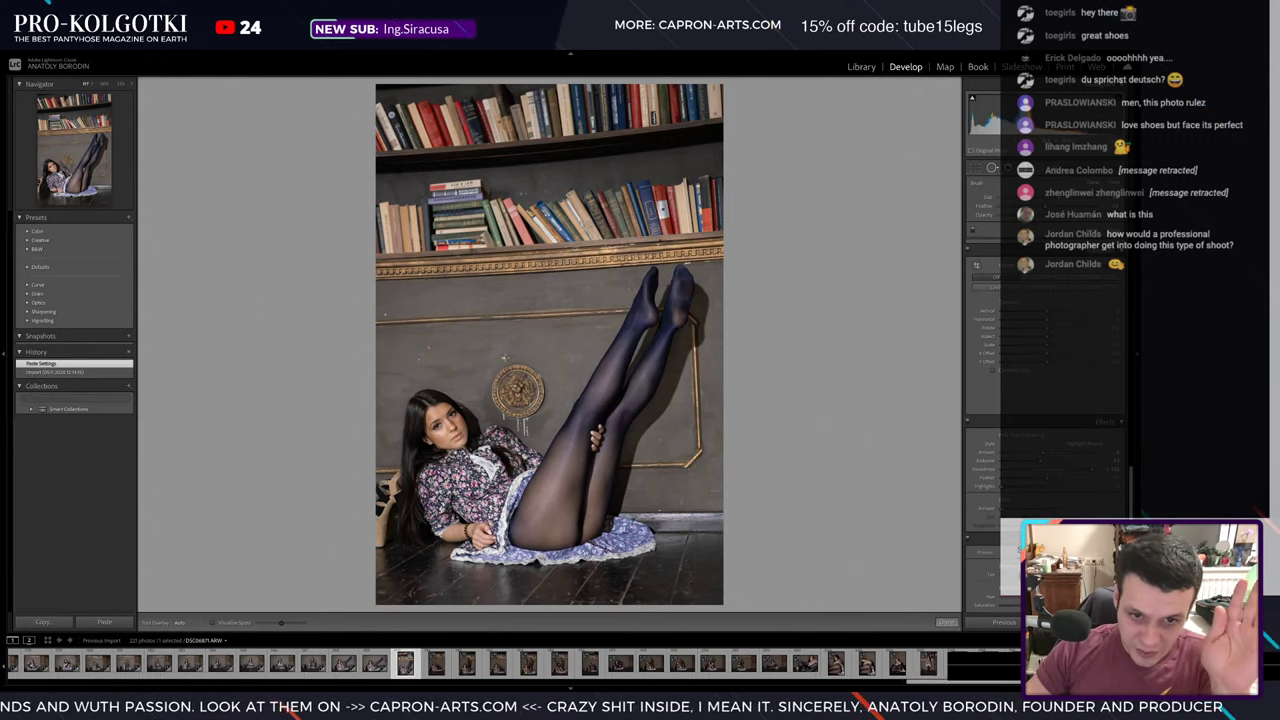
left_click(503, 360)
left_click(411, 343)
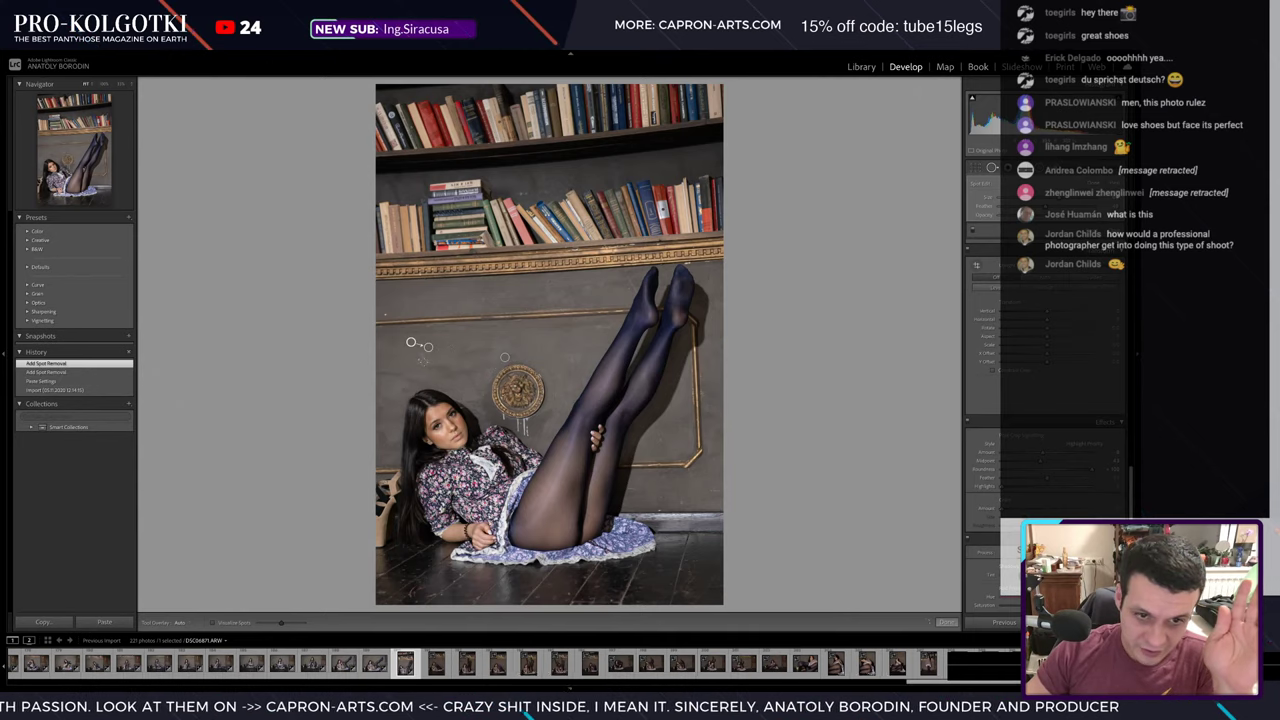
left_click(420, 358)
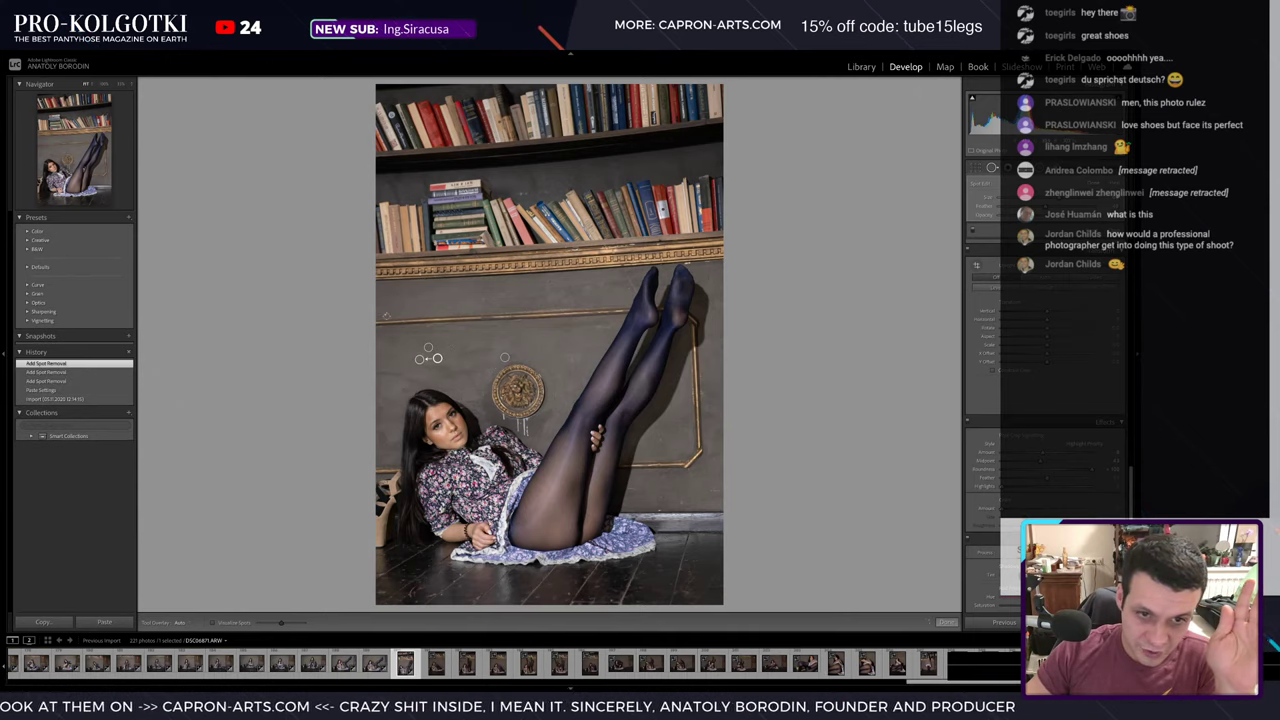
left_click(393, 311)
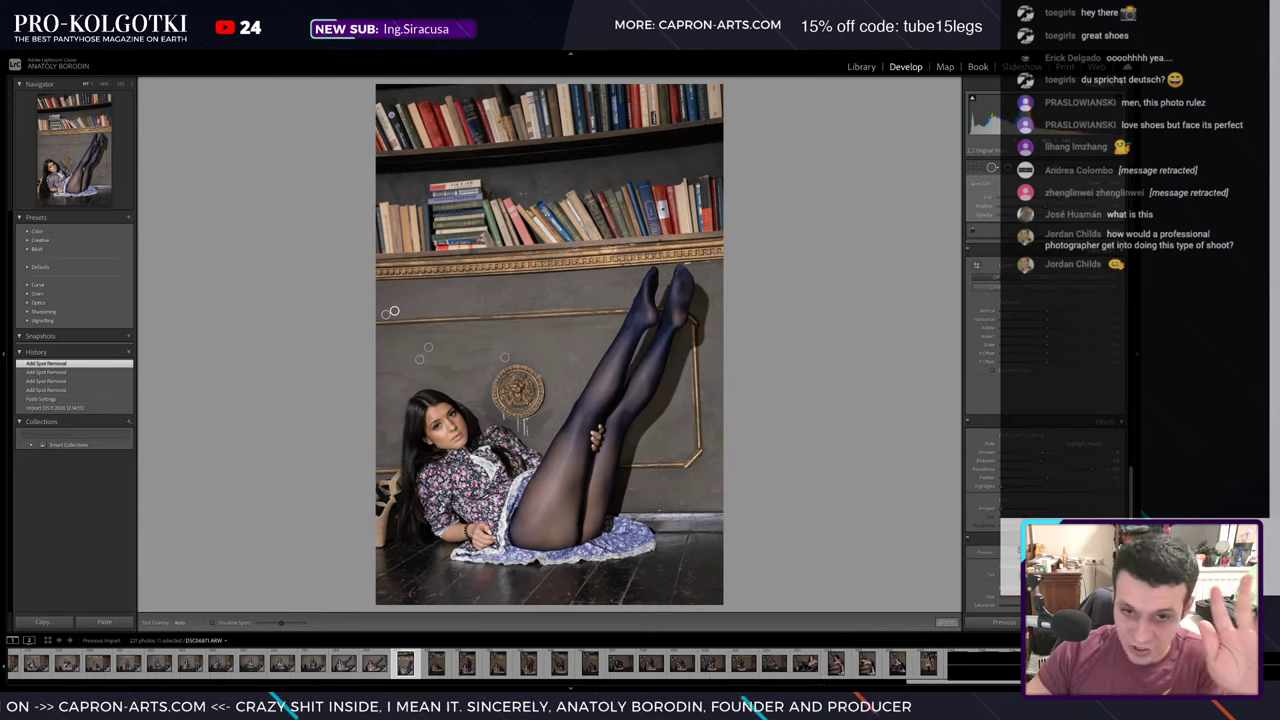
- Draw a large radial filter over the bookshelf photo and reshape its outline
key("q")
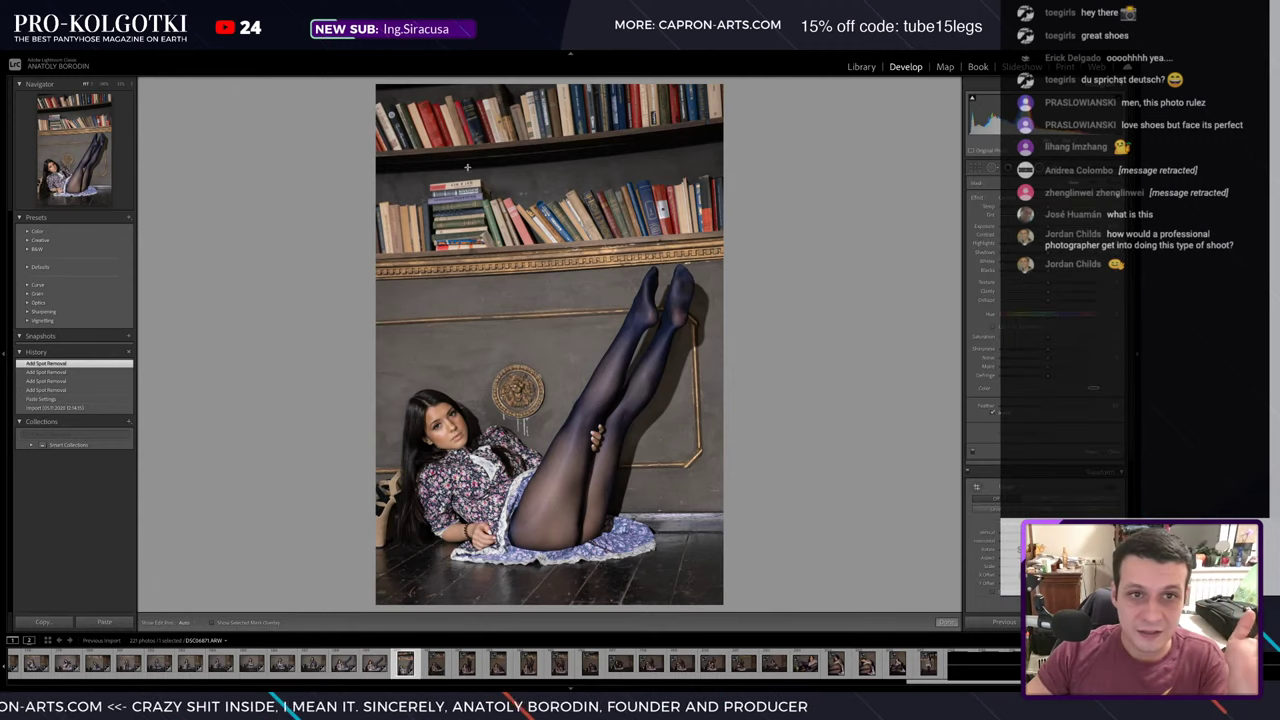
left_click_drag(505, 160, 875, 355)
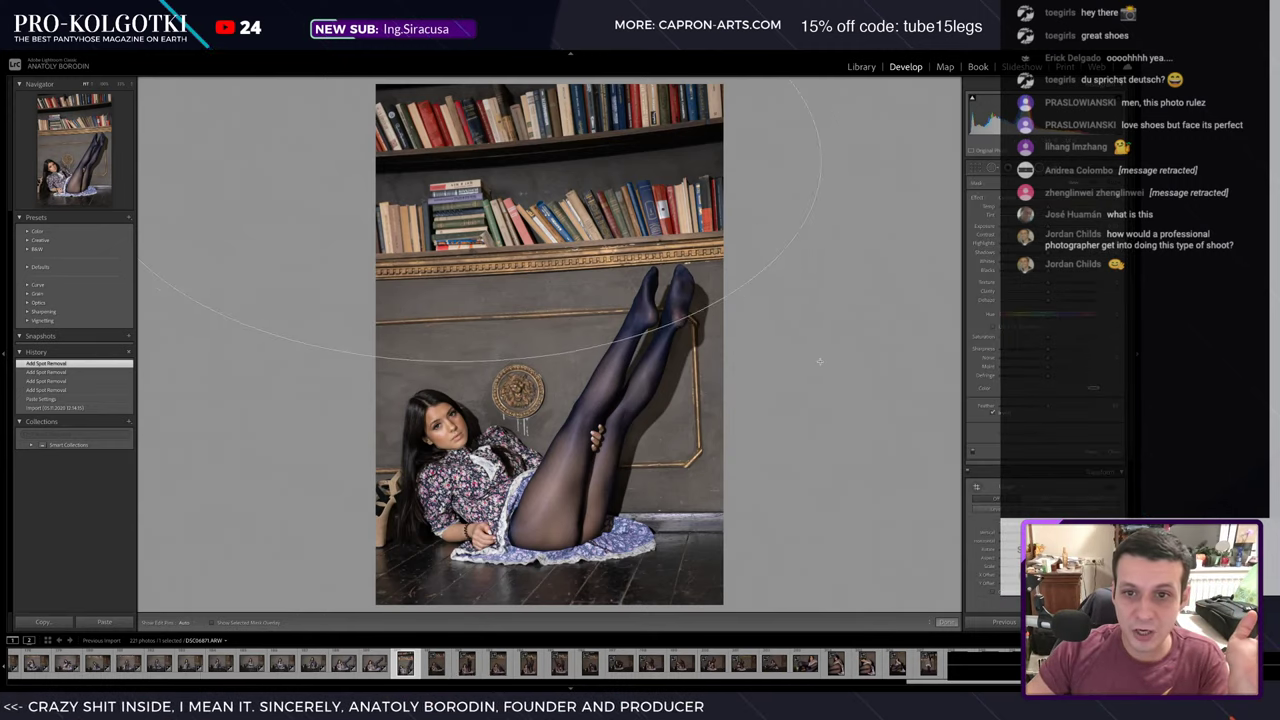
left_click_drag(875, 355, 897, 358)
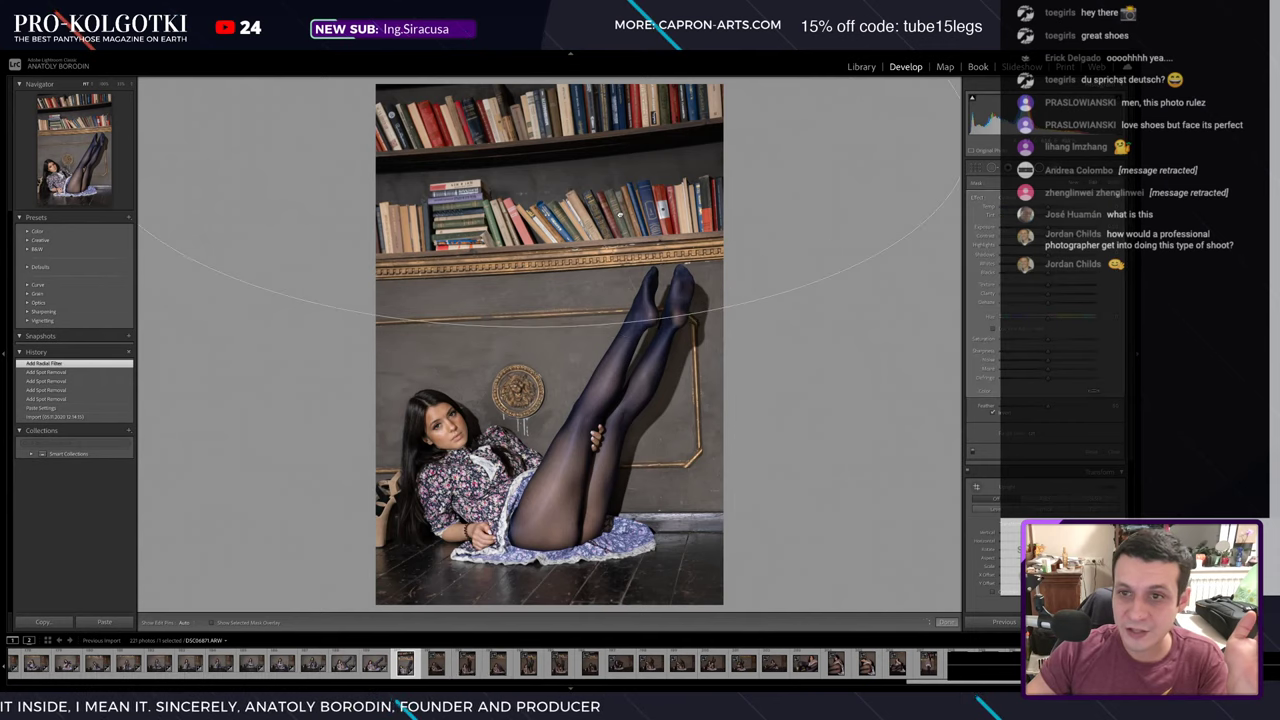
left_click_drag(528, 348, 528, 329)
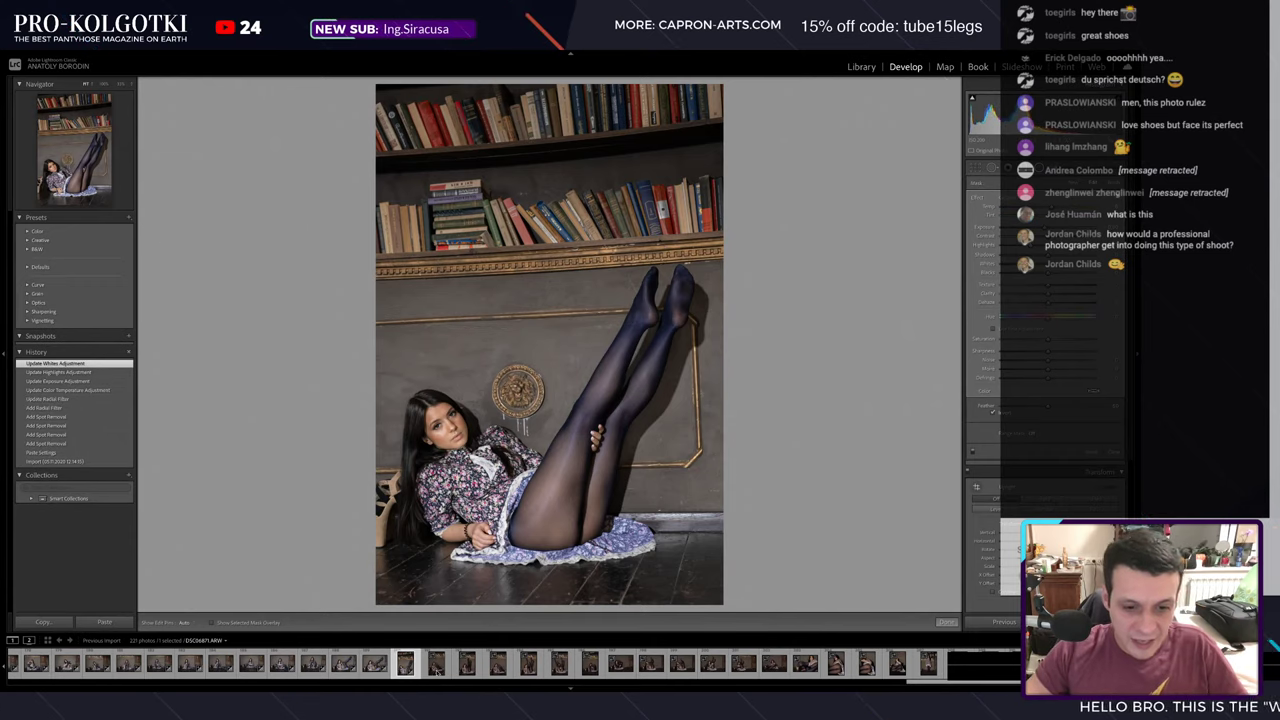
- Copy the bookshelf photo's edits and paste them onto the next knee-hugging photo
key("ctrl+shift+c")
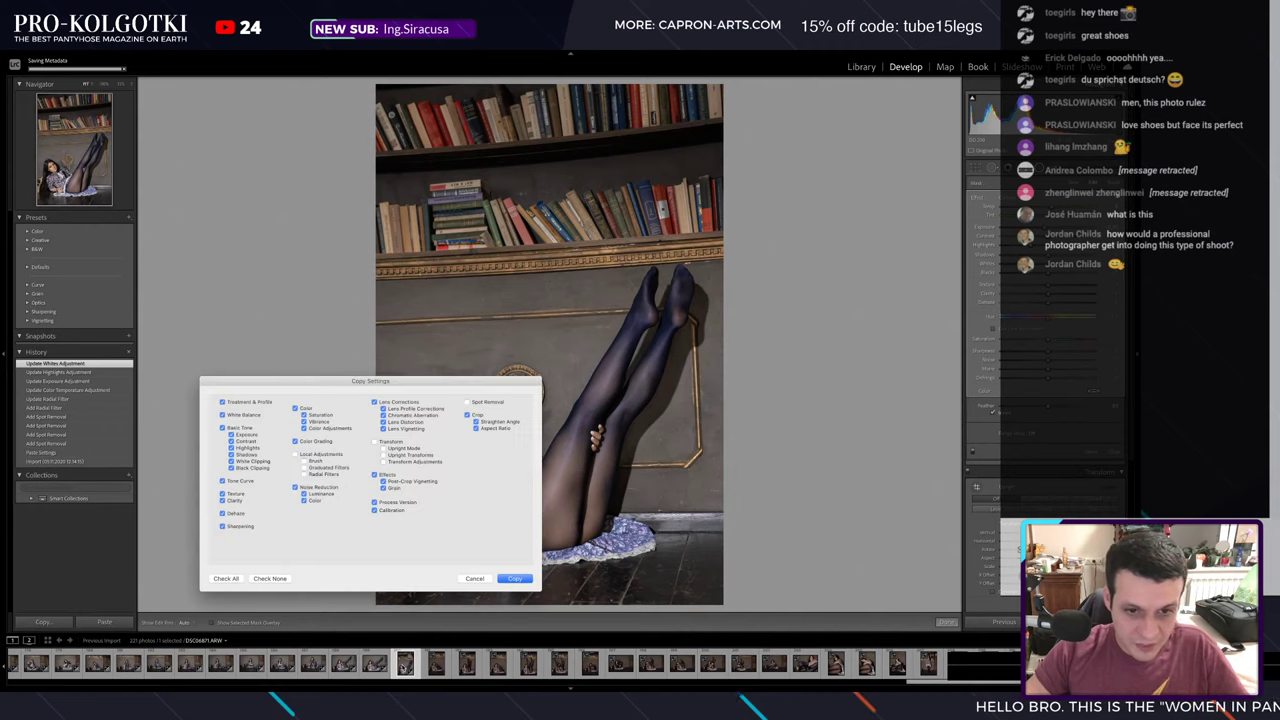
left_click(515, 579)
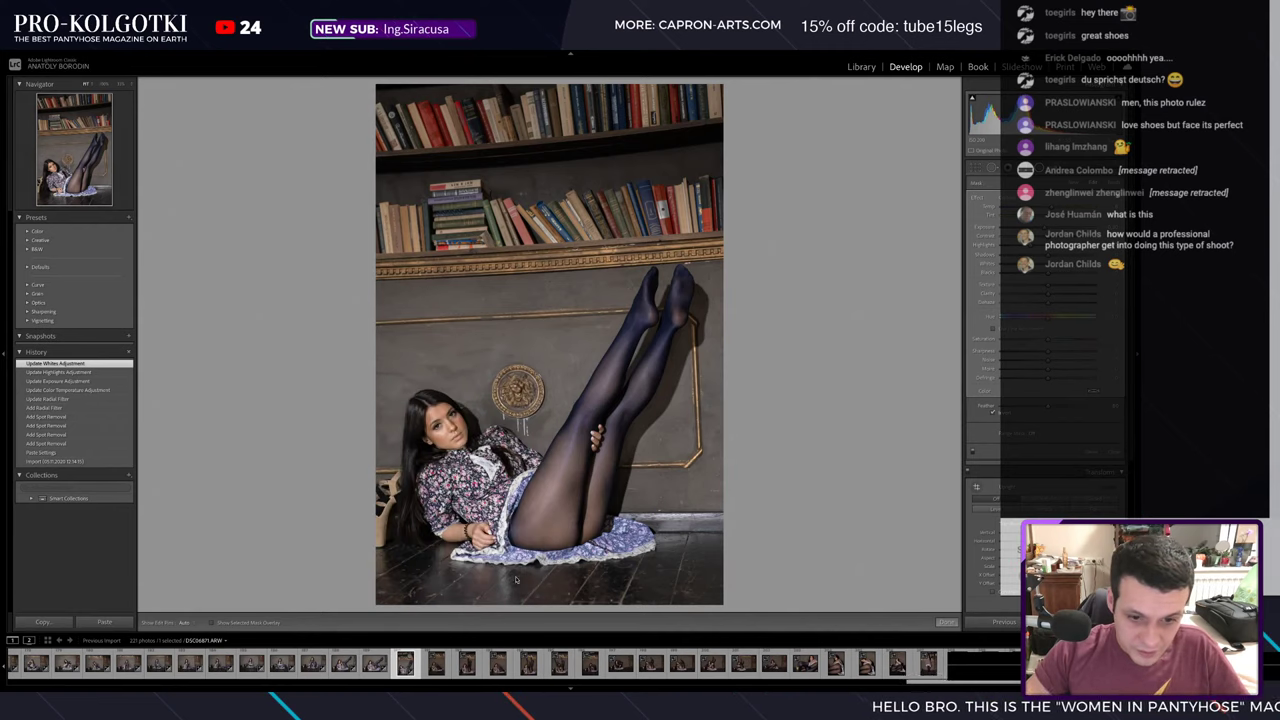
left_click(441, 665)
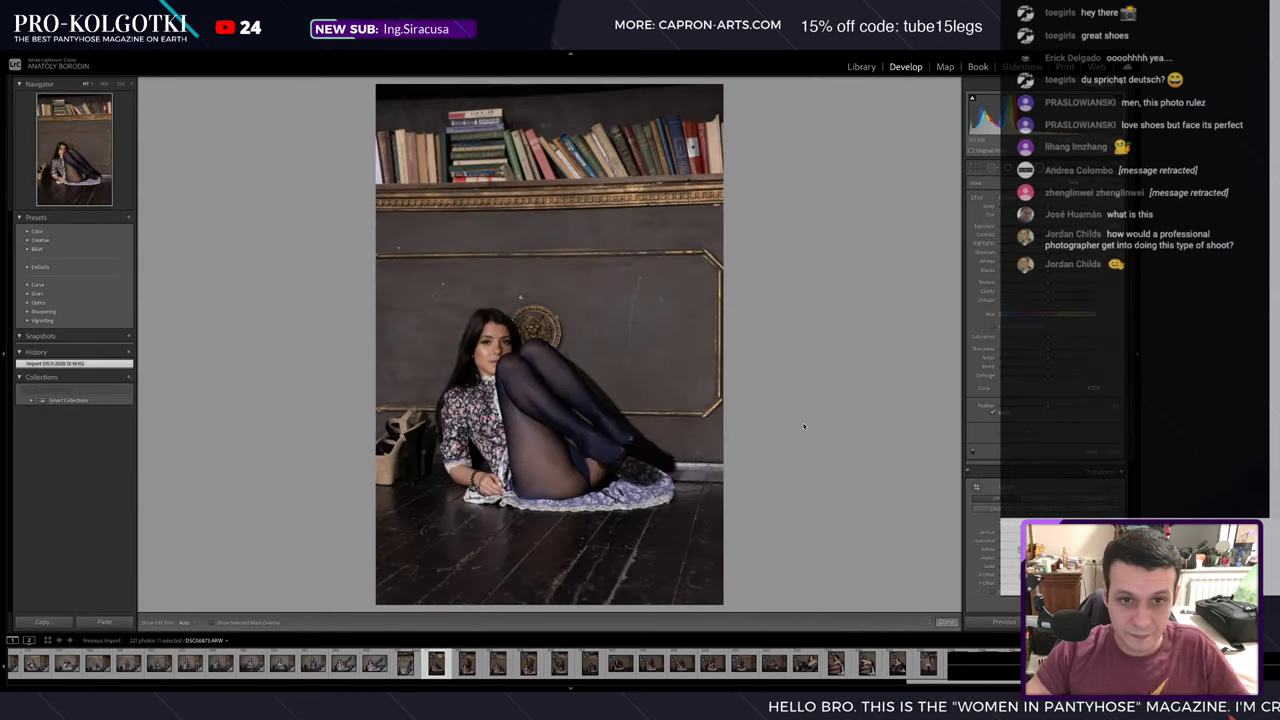
key("ctrl+shift+v")
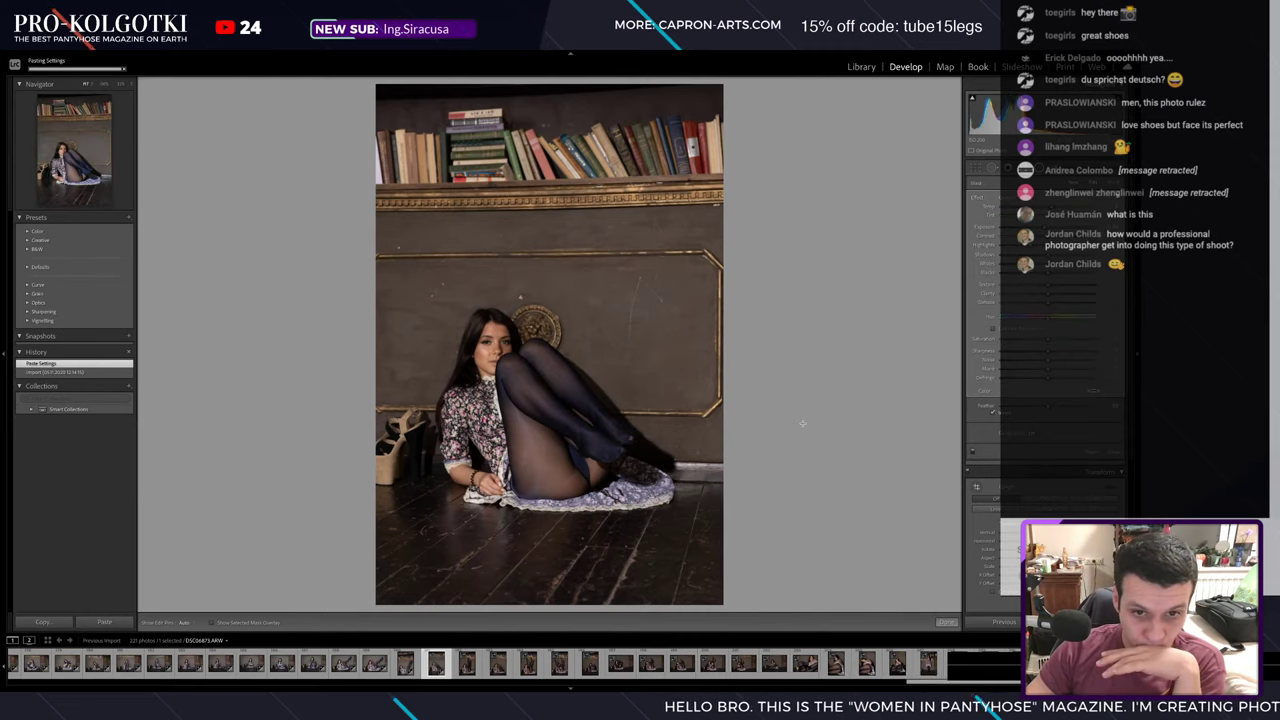
- Move the radial filter higher on the knee-hugging photo and brighten its exposure
mouse_move(530, 328)
left_mouse_down()
mouse_move(590, 182)
mouse_move(583, 229)
left_mouse_up()
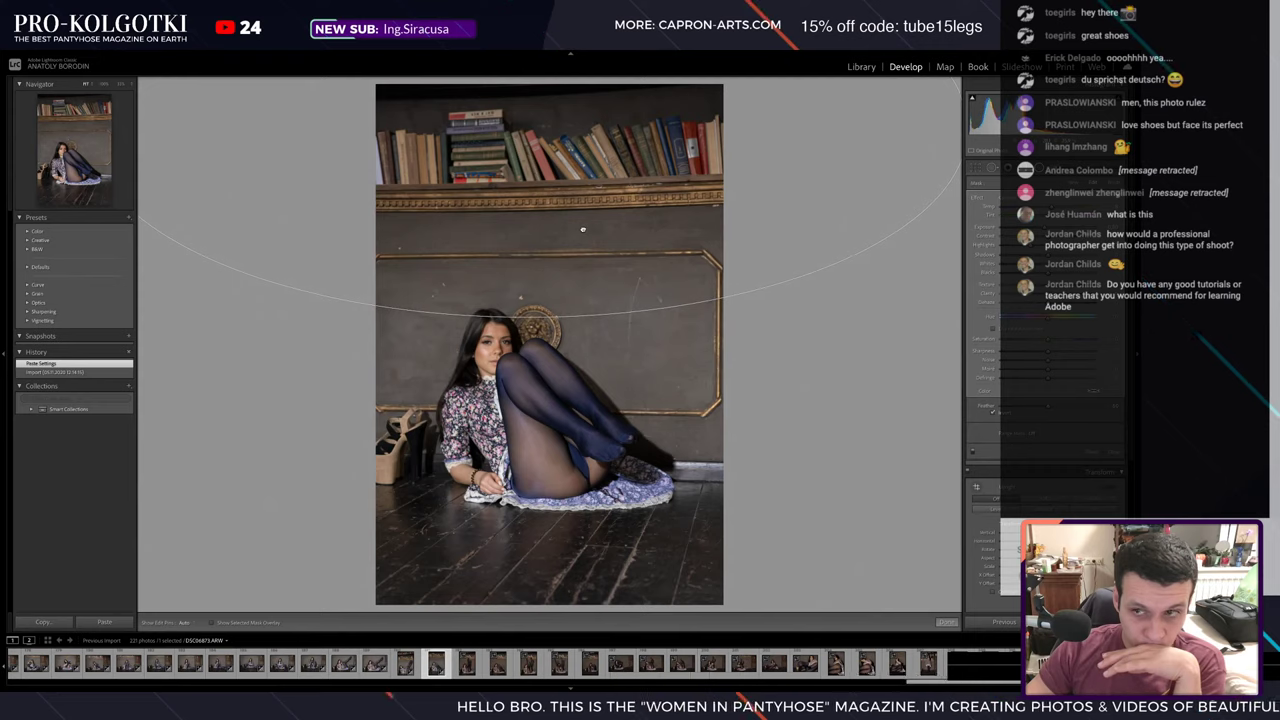
key("Return")
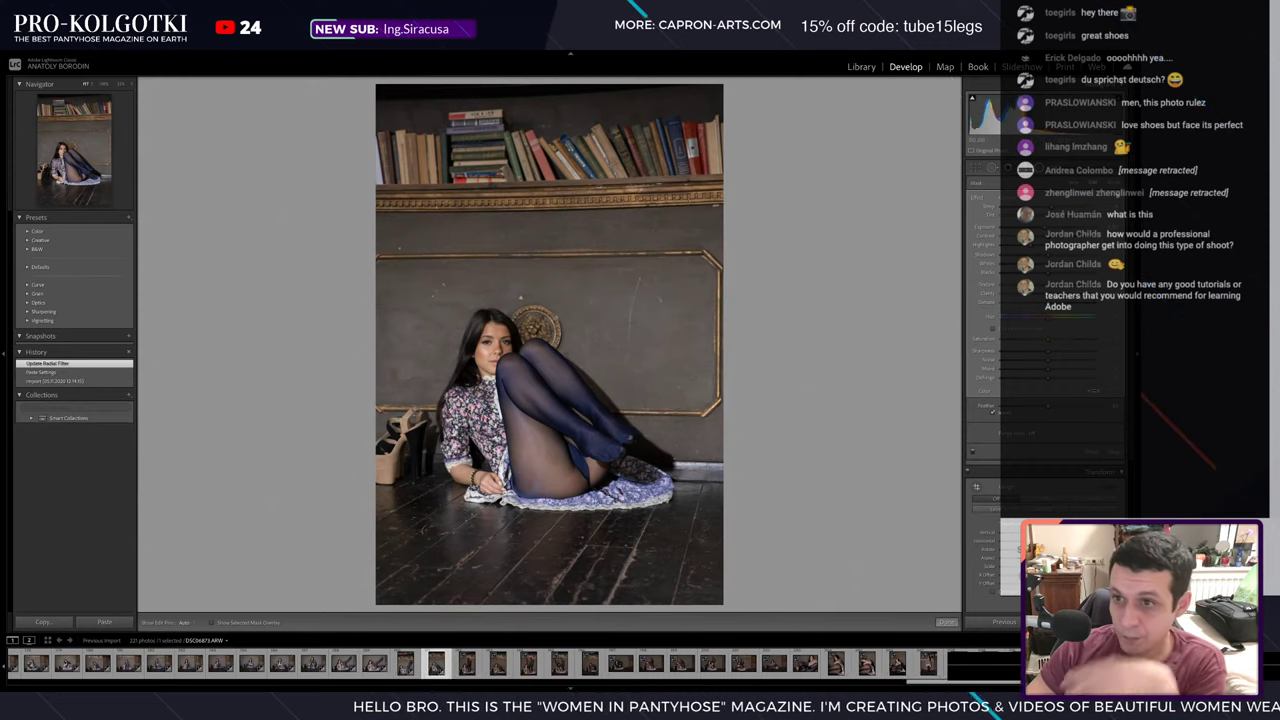
key("shift+m")
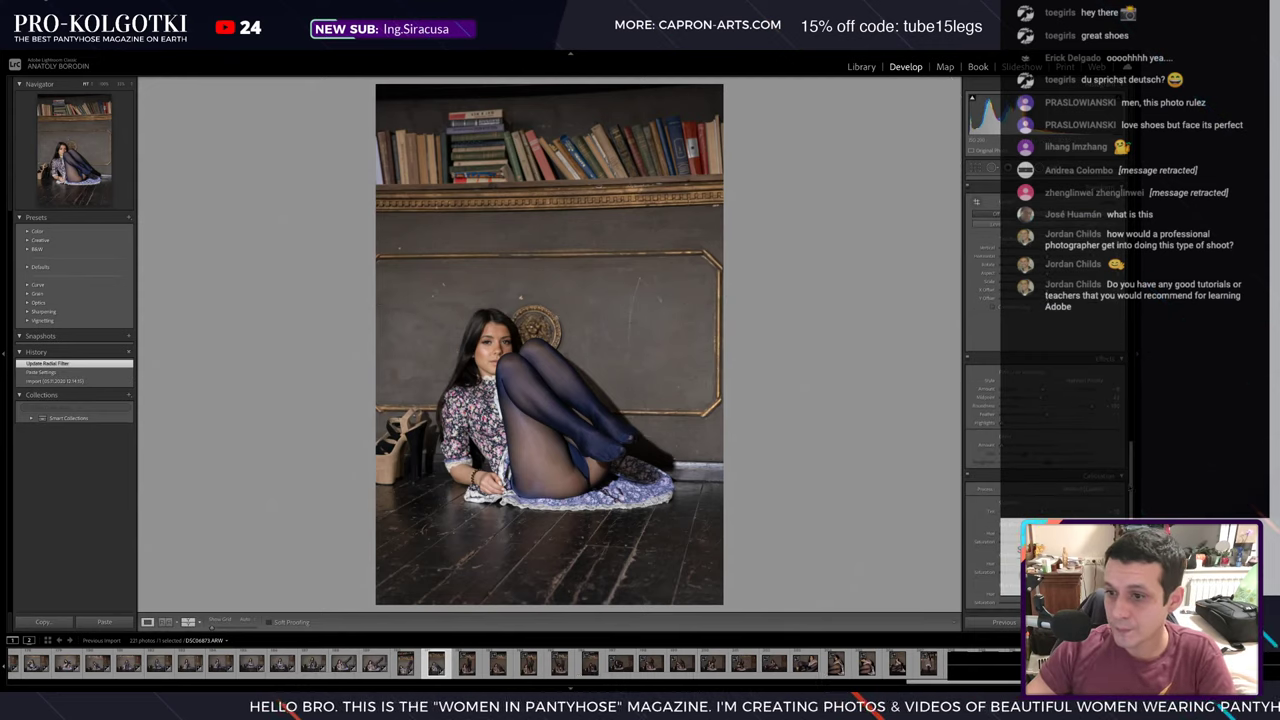
scroll(1045, 350, "up", 3)
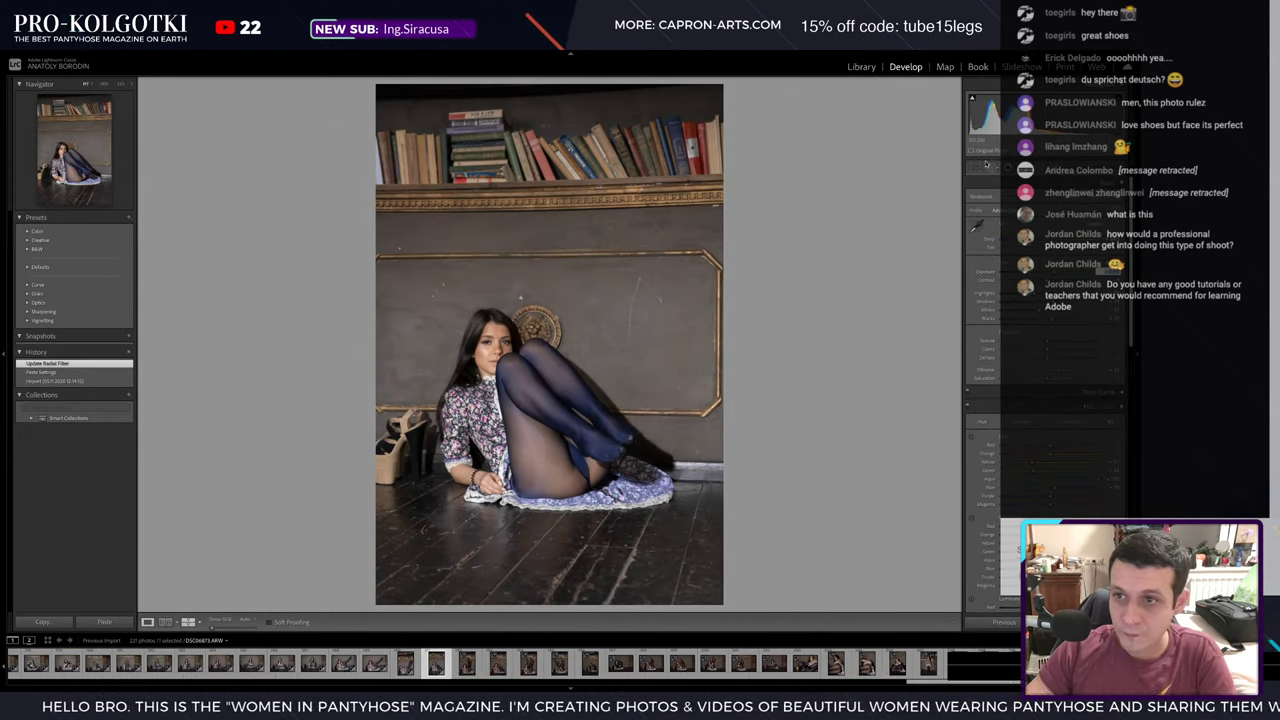
- Heal four wall spots on the knee-hugging photo, then open the next photo
key("q")
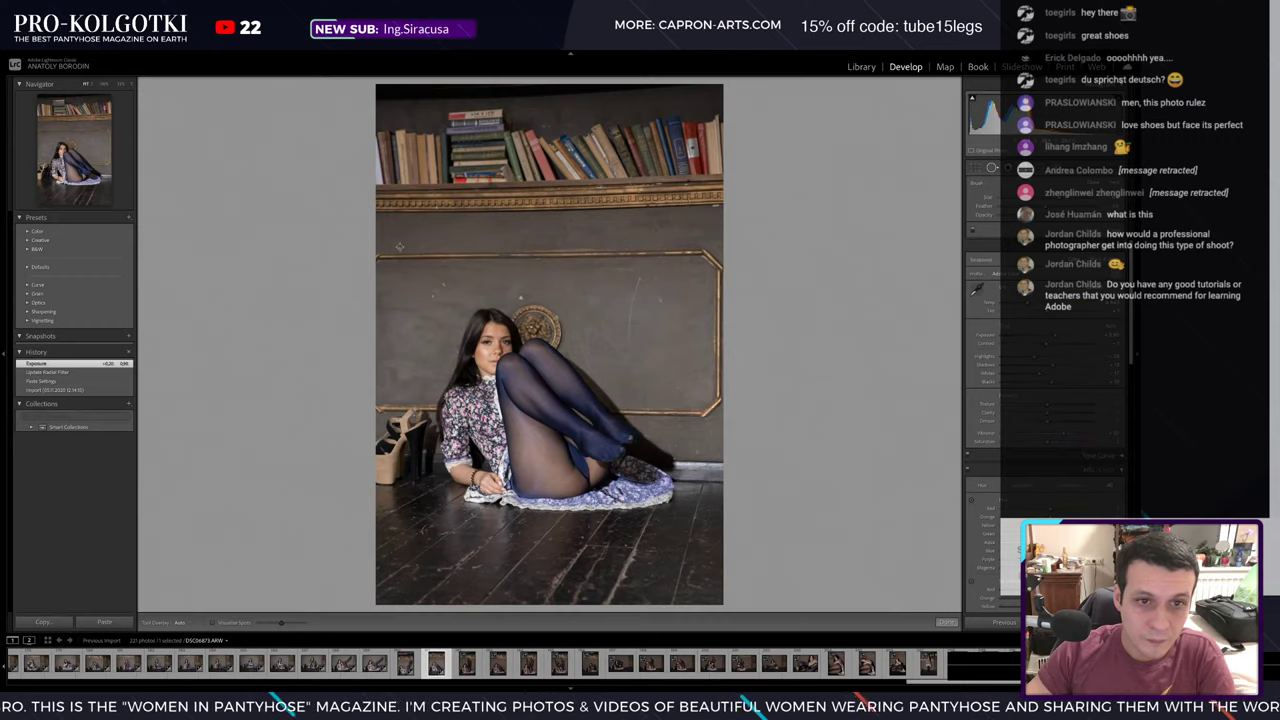
left_click(405, 246)
left_click(443, 285)
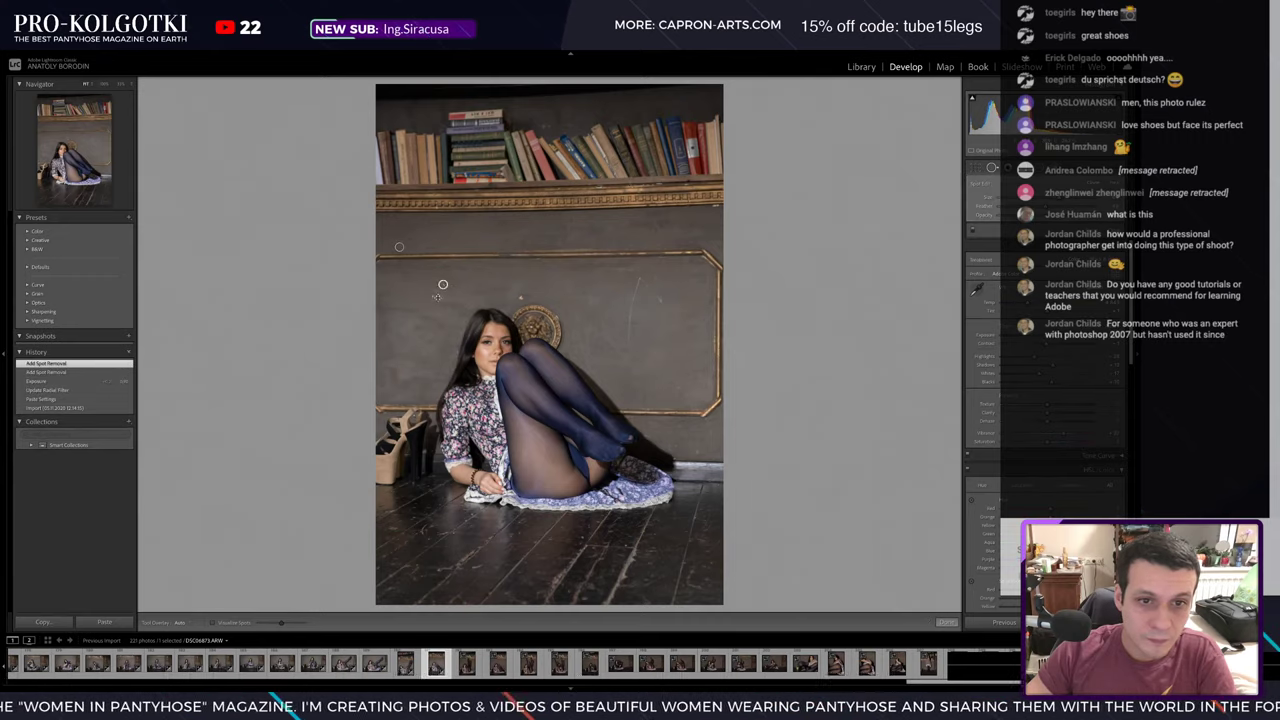
left_click(428, 310)
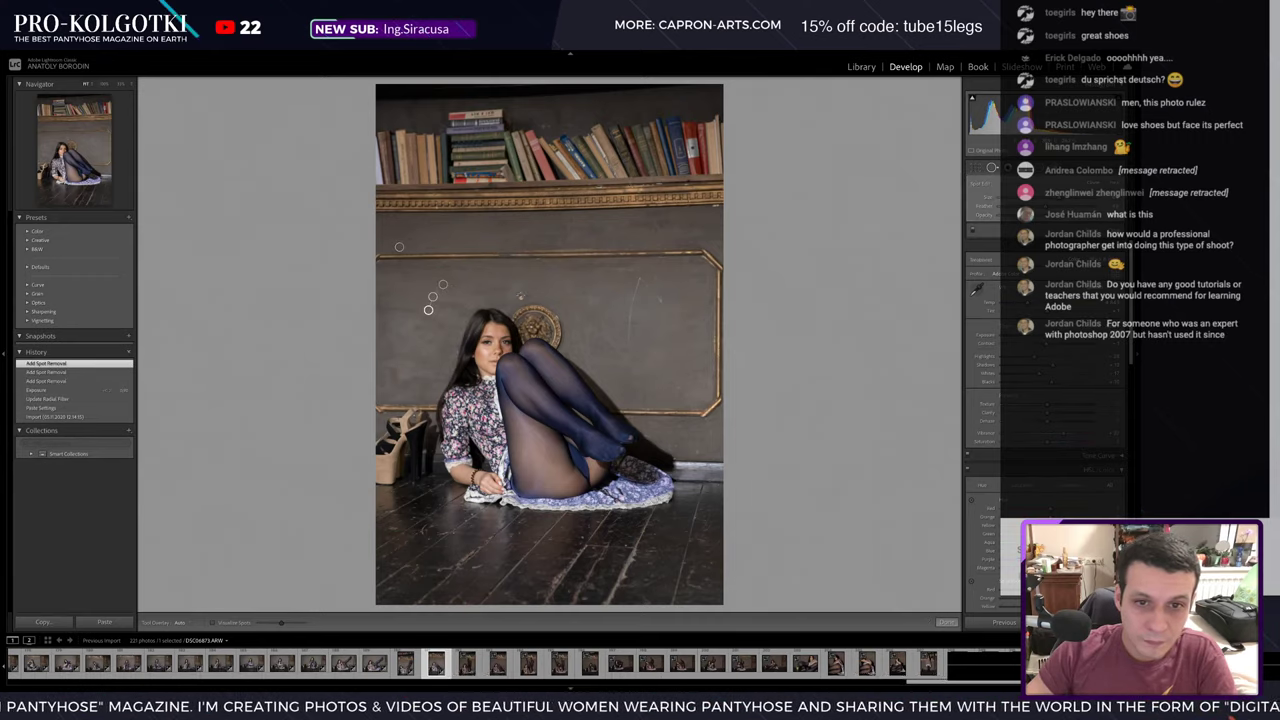
left_click(520, 297)
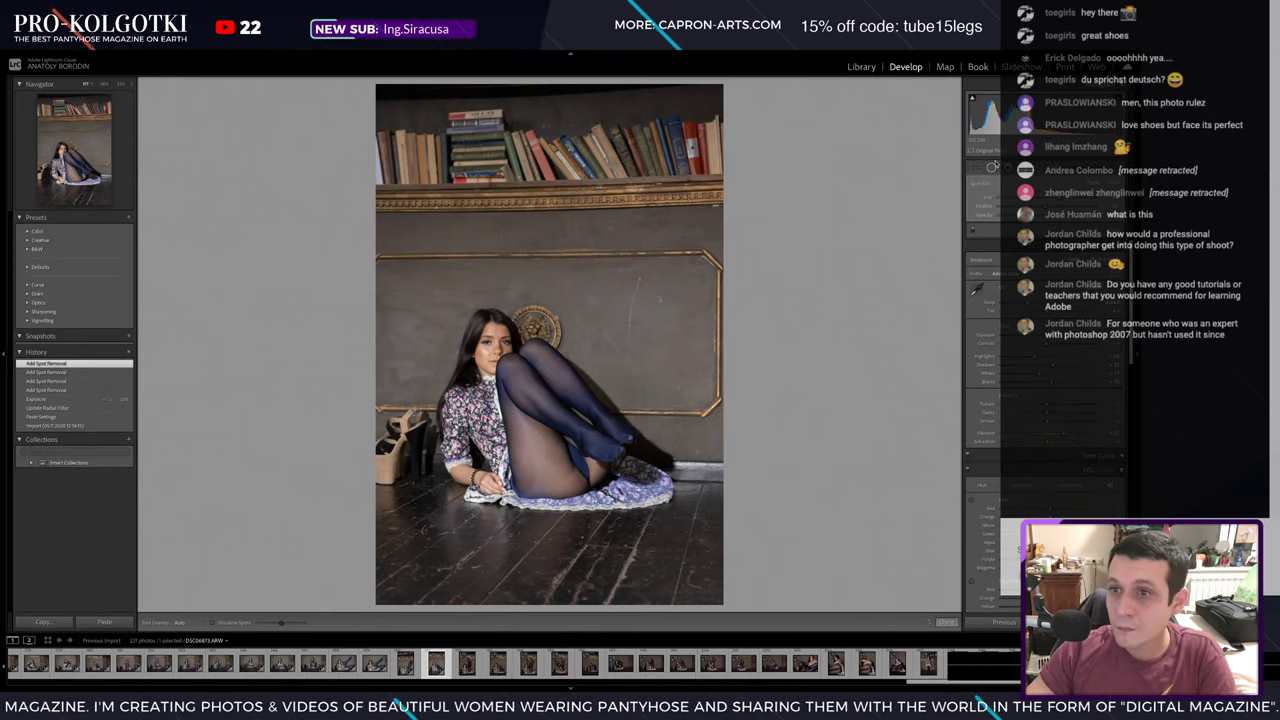
left_click(991, 166)
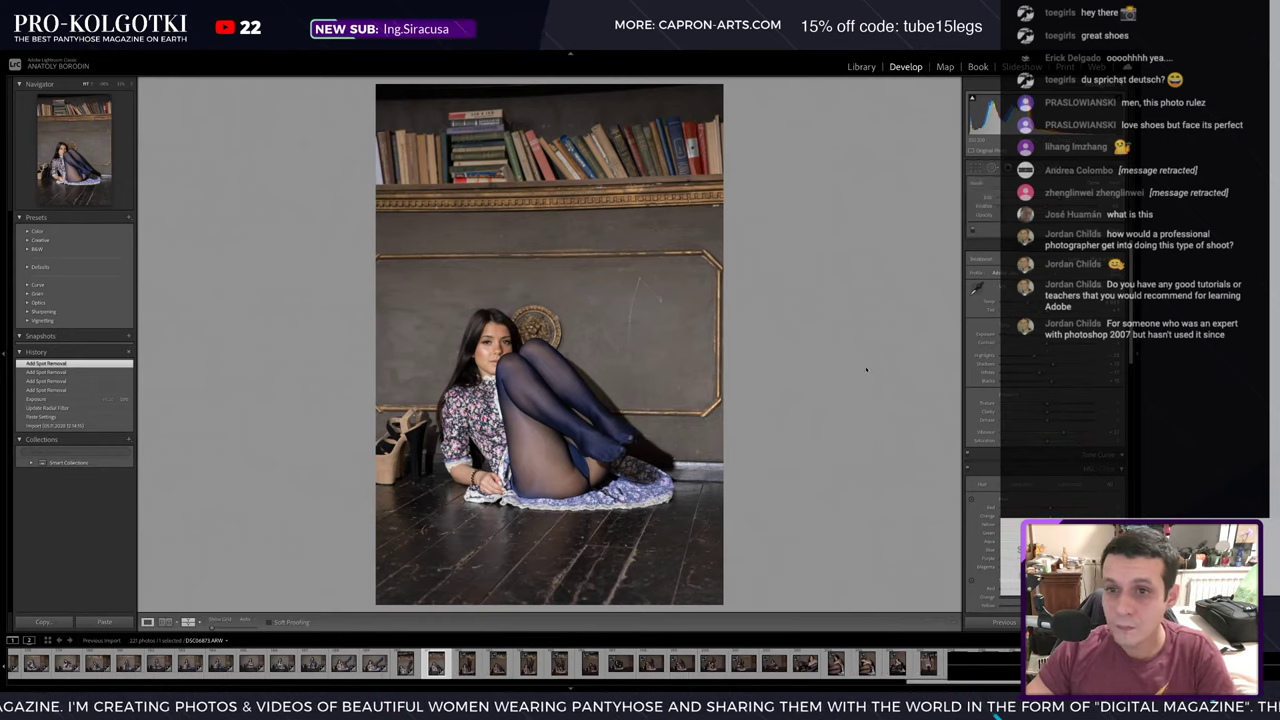
left_click(467, 665)
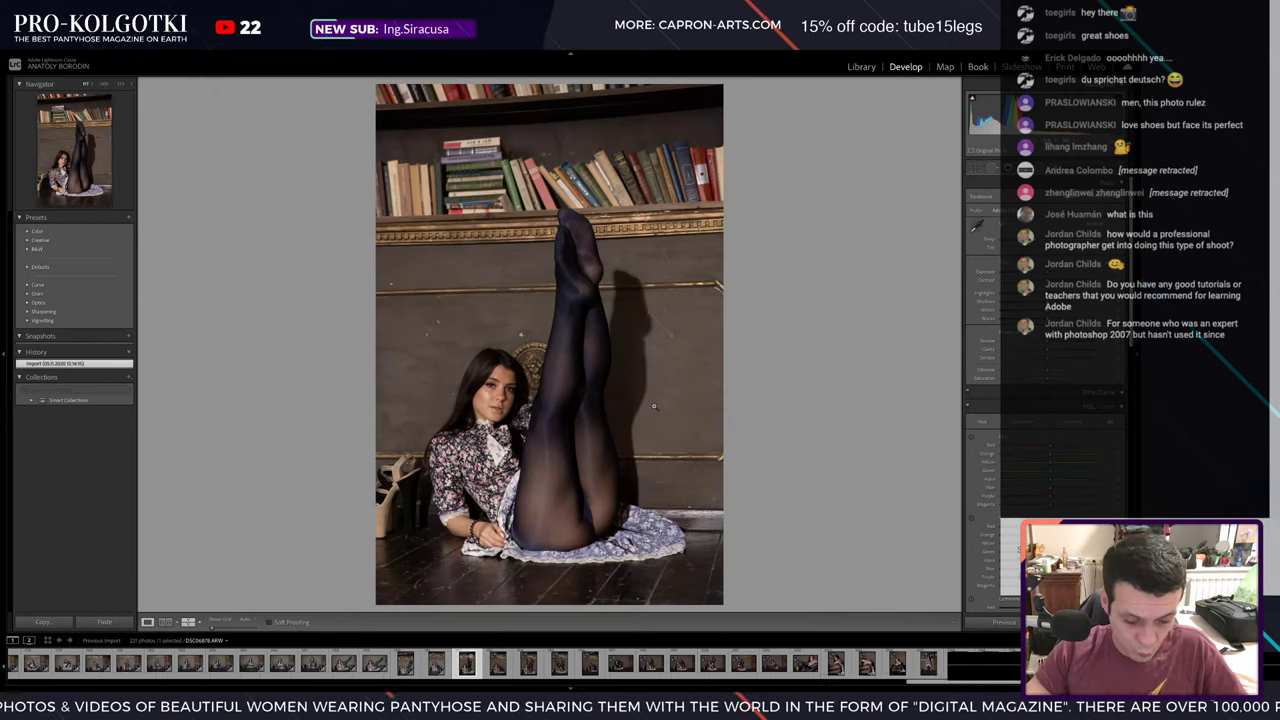
- Paste the copied edits onto the raised-legs photo and add a large radial filter, centred lower
key("ctrl+shift+v")
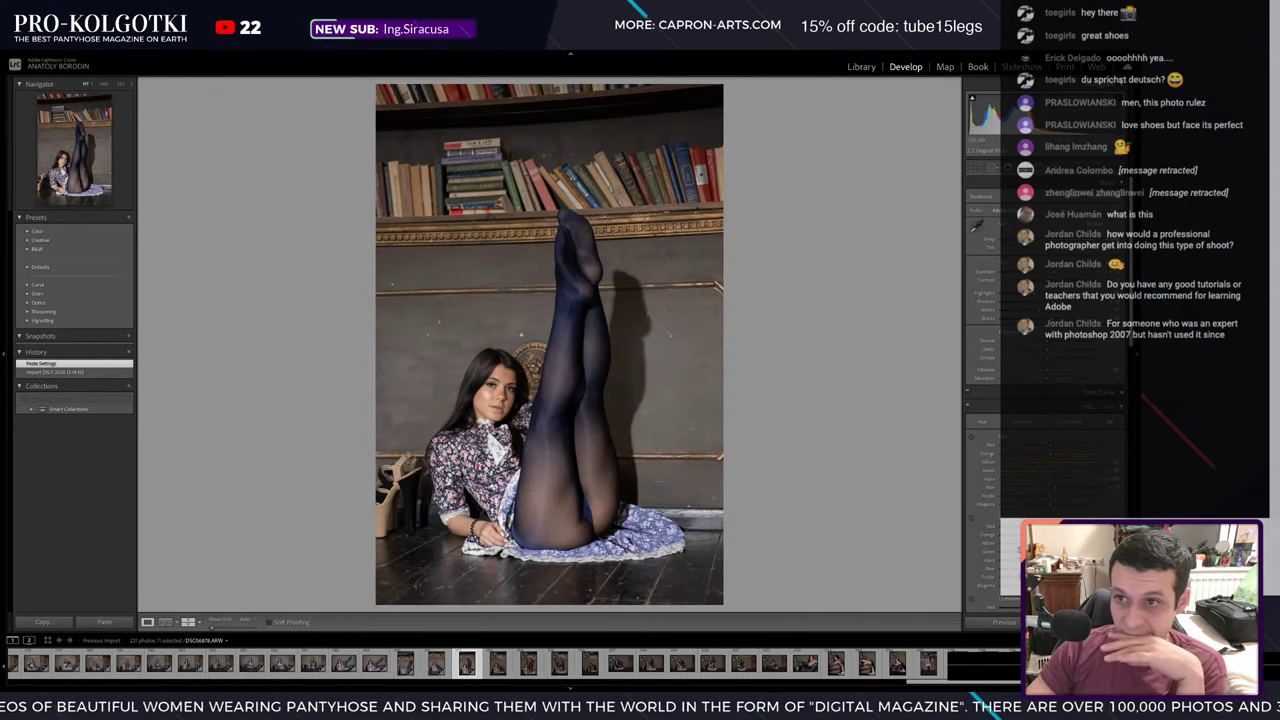
key("shift+m")
left_click_drag(550, 140, 940, 256)
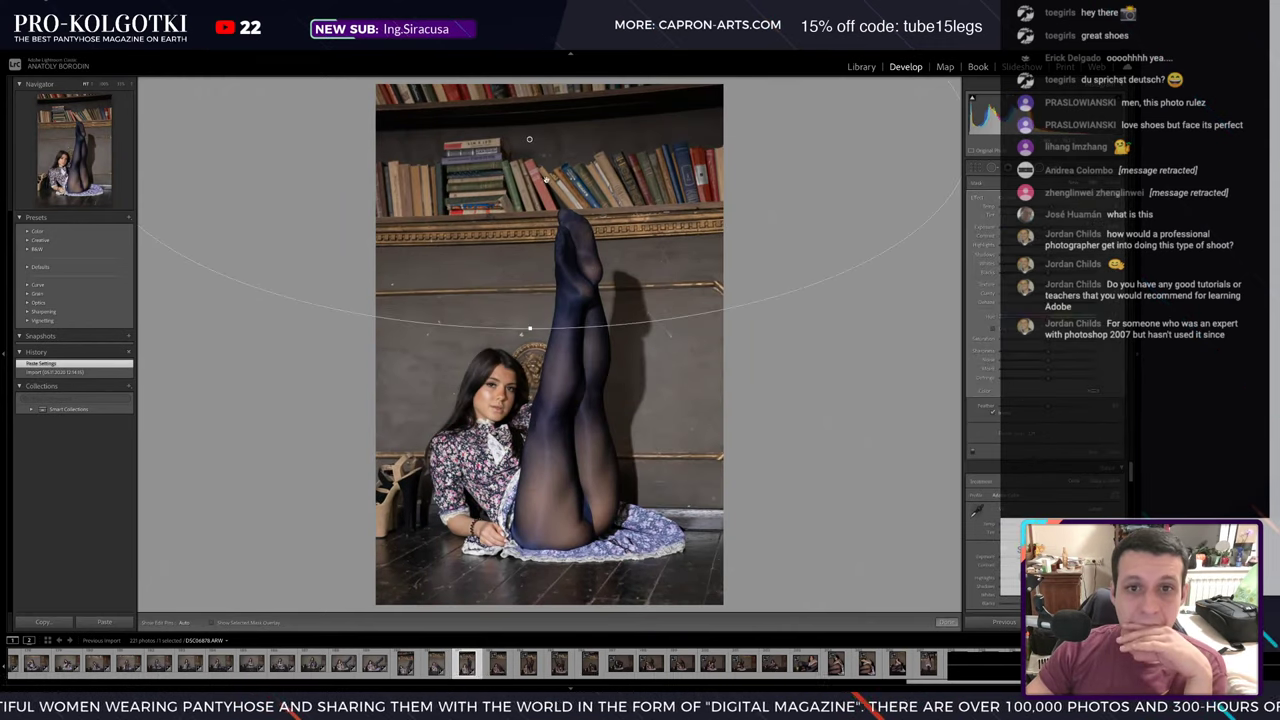
left_click_drag(550, 140, 530, 262)
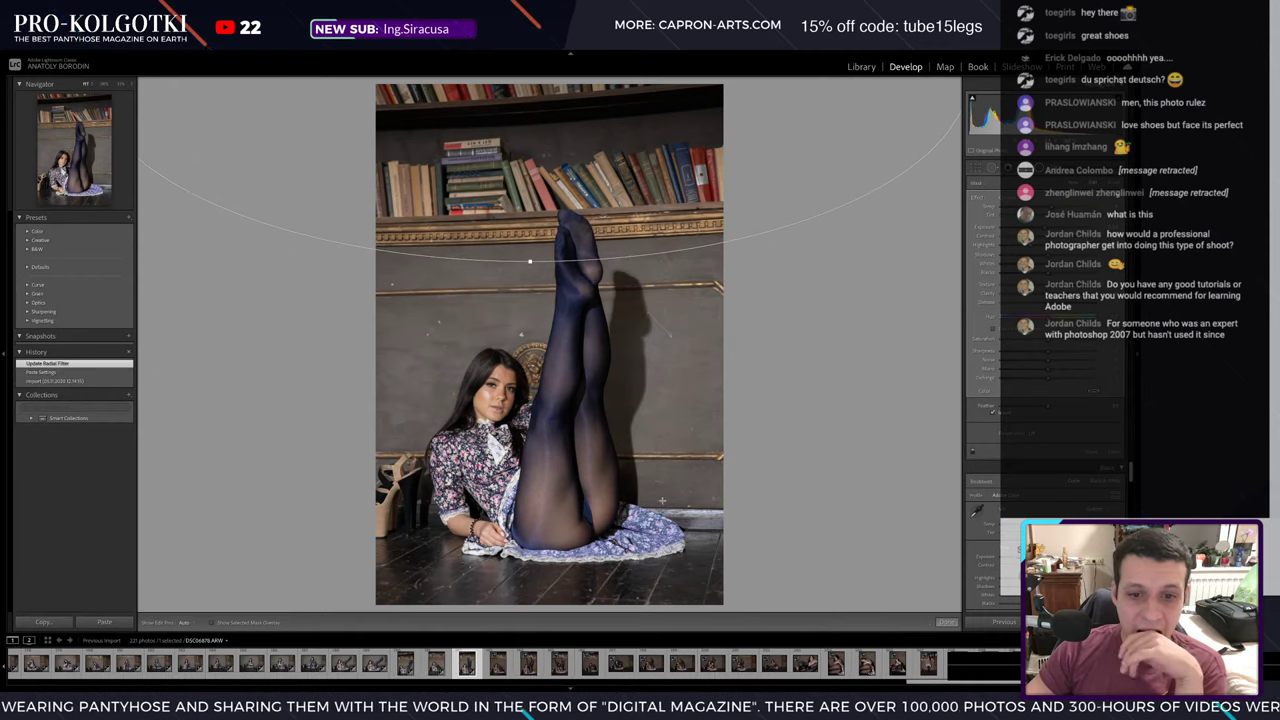
key("shift+m")
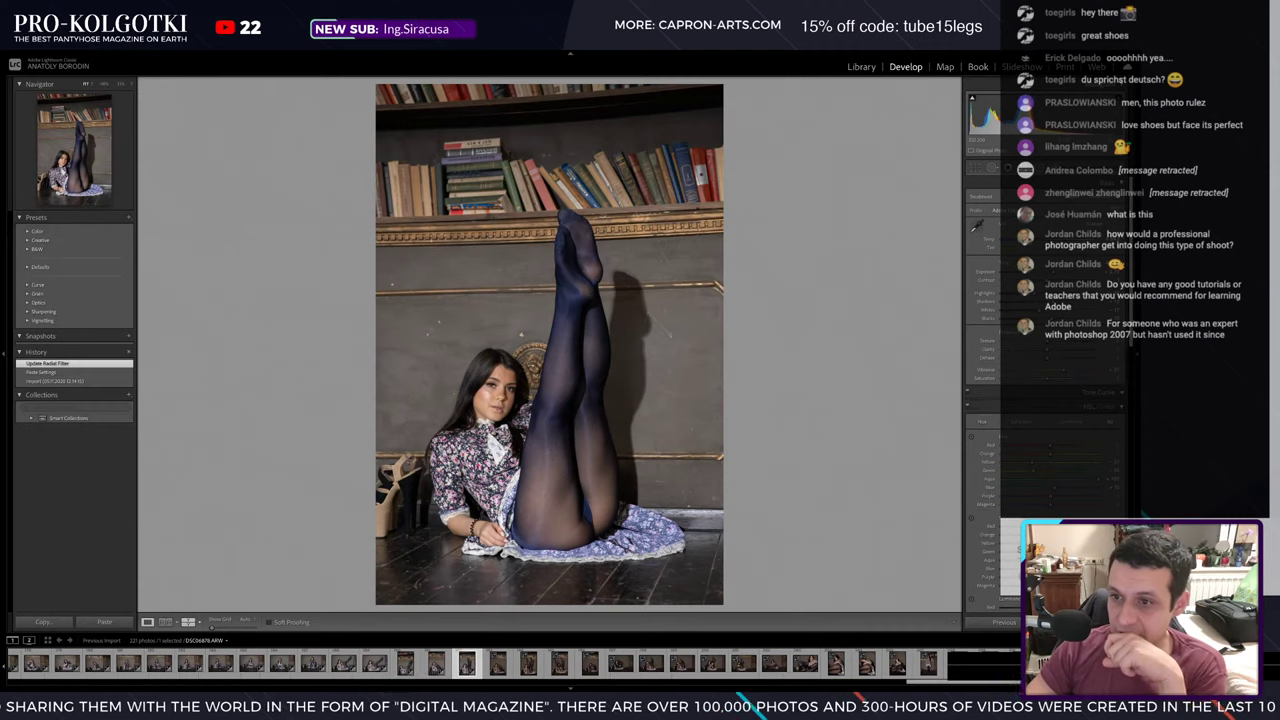
- Correct the raised-legs photo's aspect, scale and vertical perspective, then go to the next photo
scroll(985, 350, "down", 5)
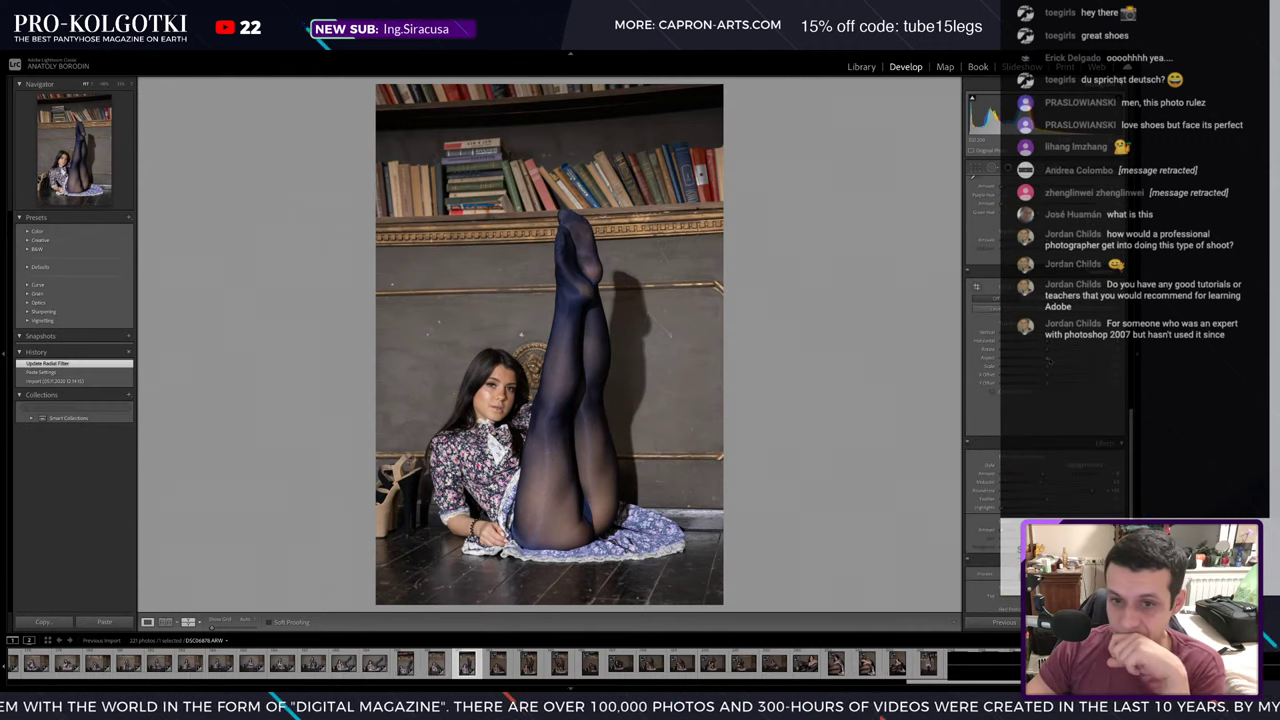
left_click_drag(1048, 362, 1065, 357)
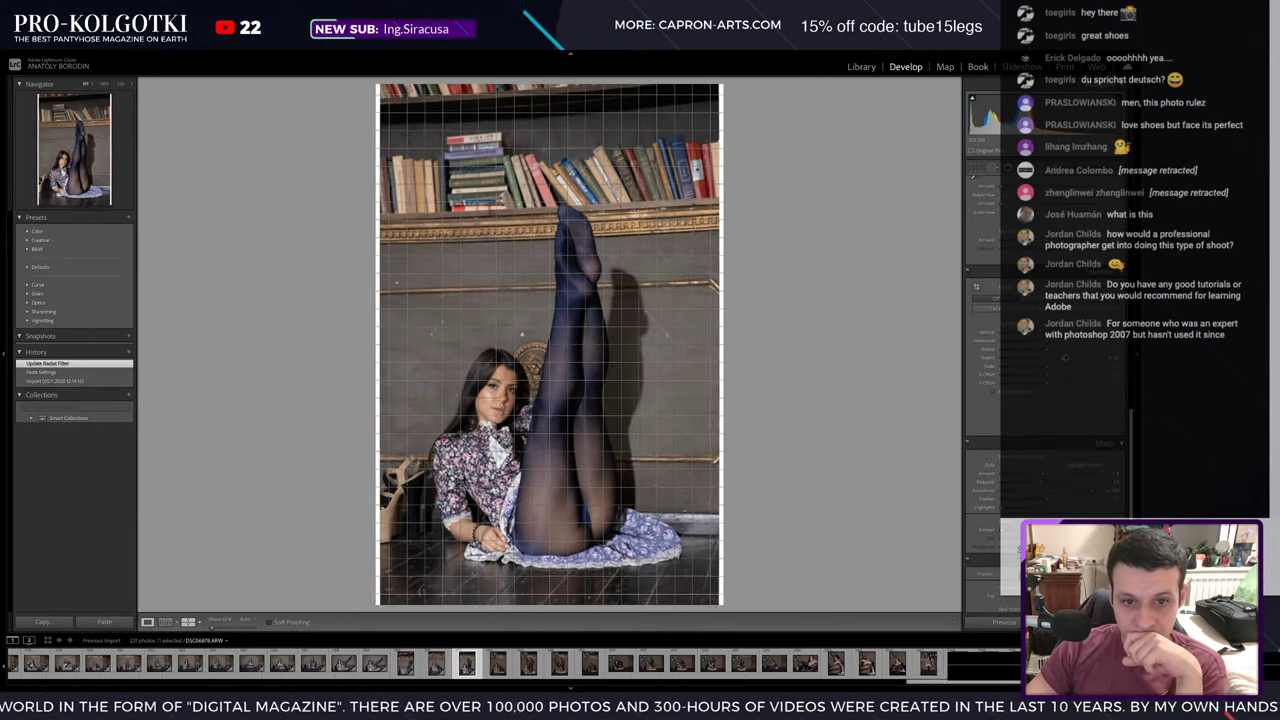
left_click_drag(1065, 357, 1085, 372)
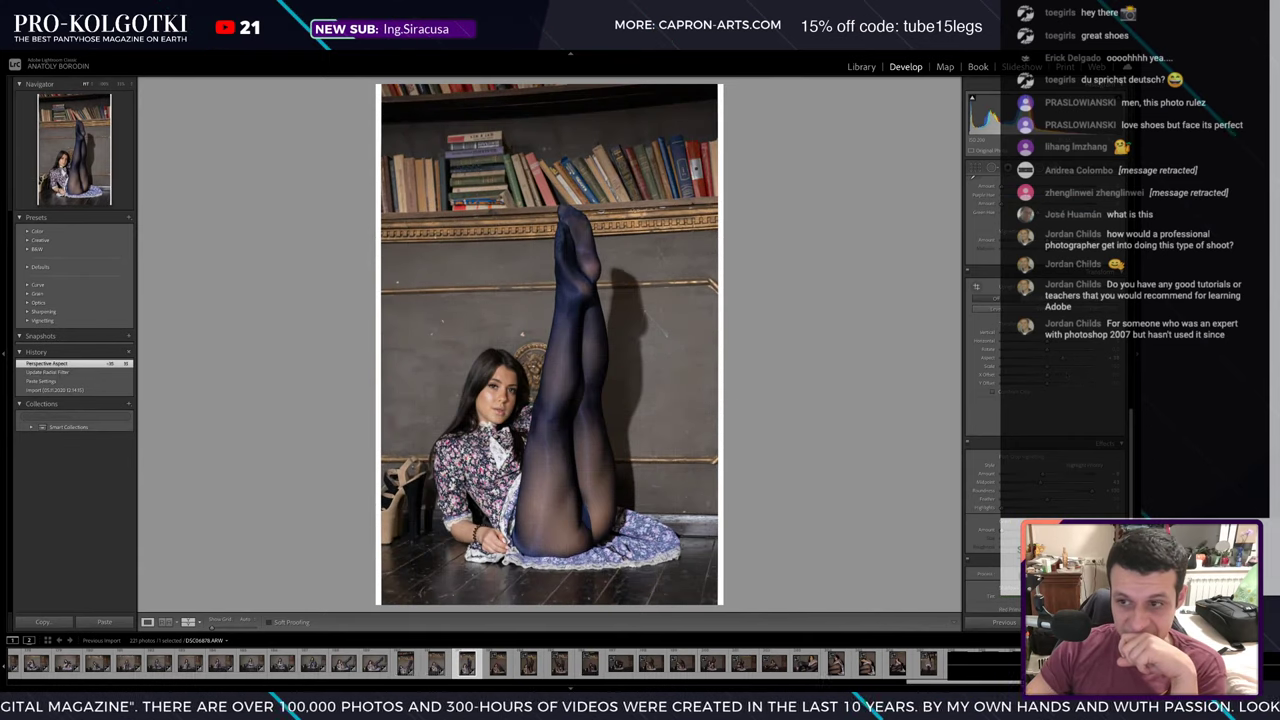
left_click_drag(1068, 368, 1051, 368)
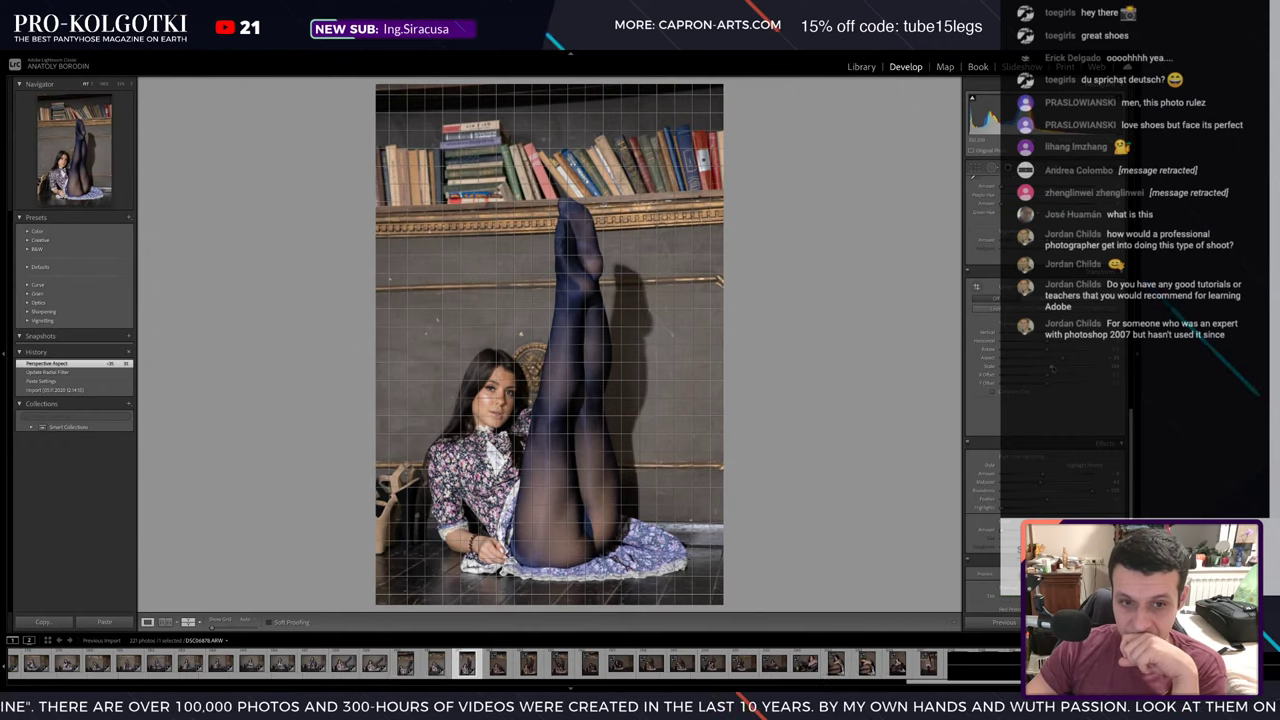
left_click_drag(1051, 368, 1050, 382)
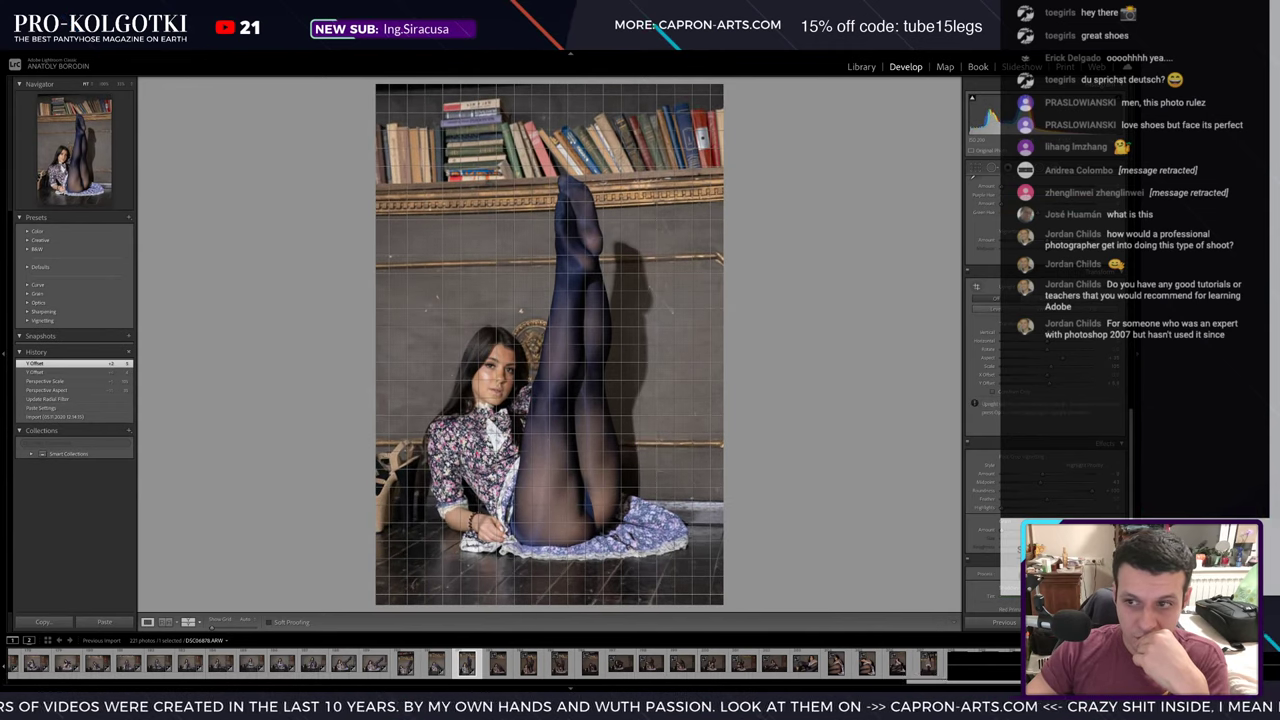
left_click_drag(1050, 331, 1060, 331)
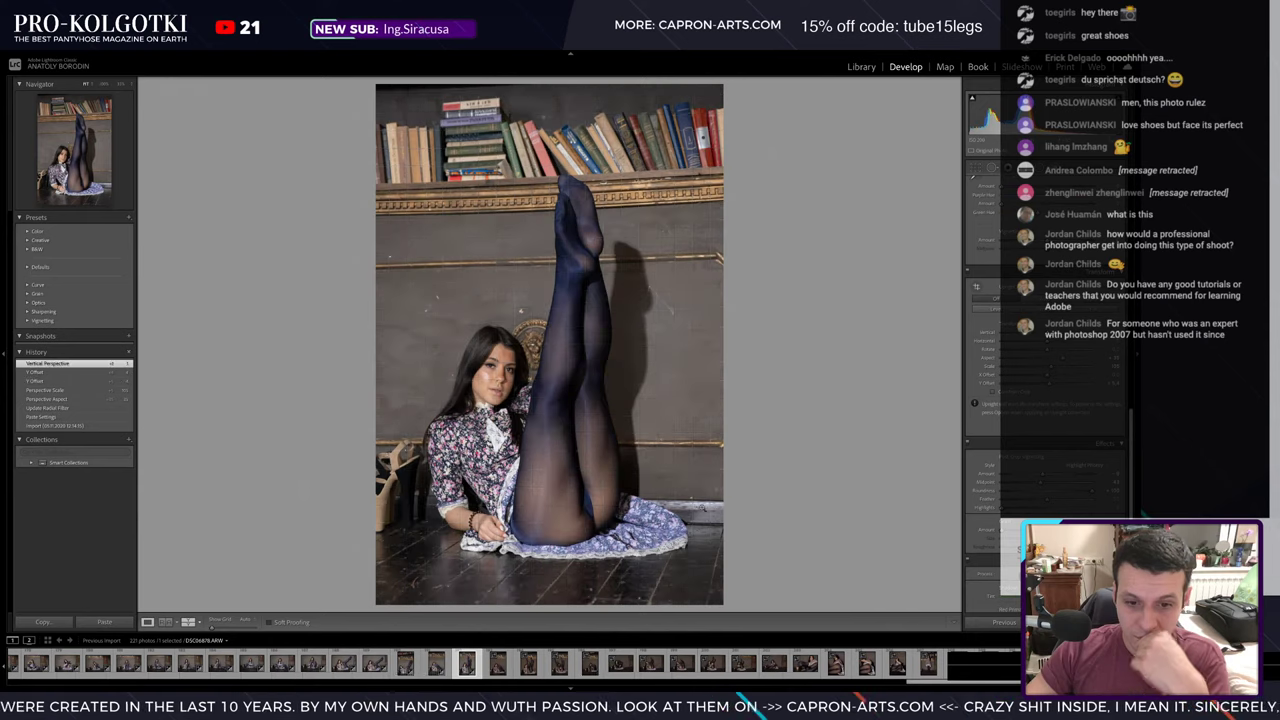
key("Right")
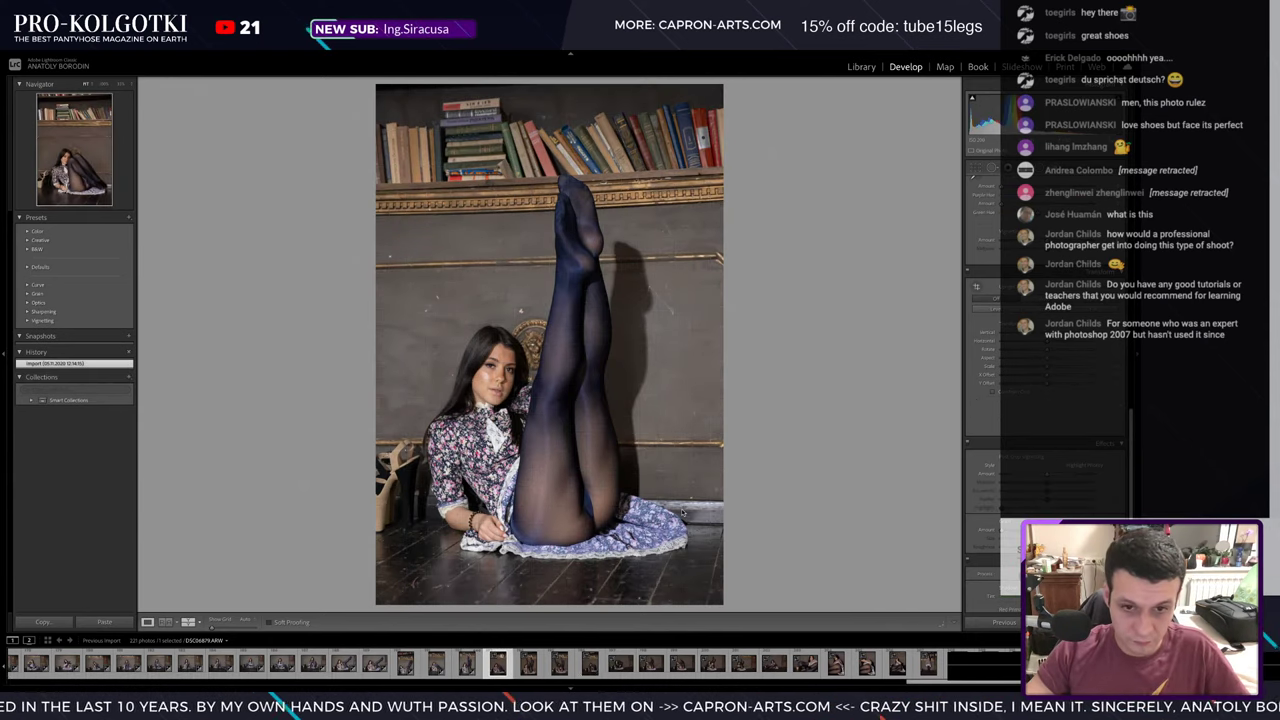
- Paste the copied retouch onto the knees-up photo and level its rotation
key("ctrl+shift+v")
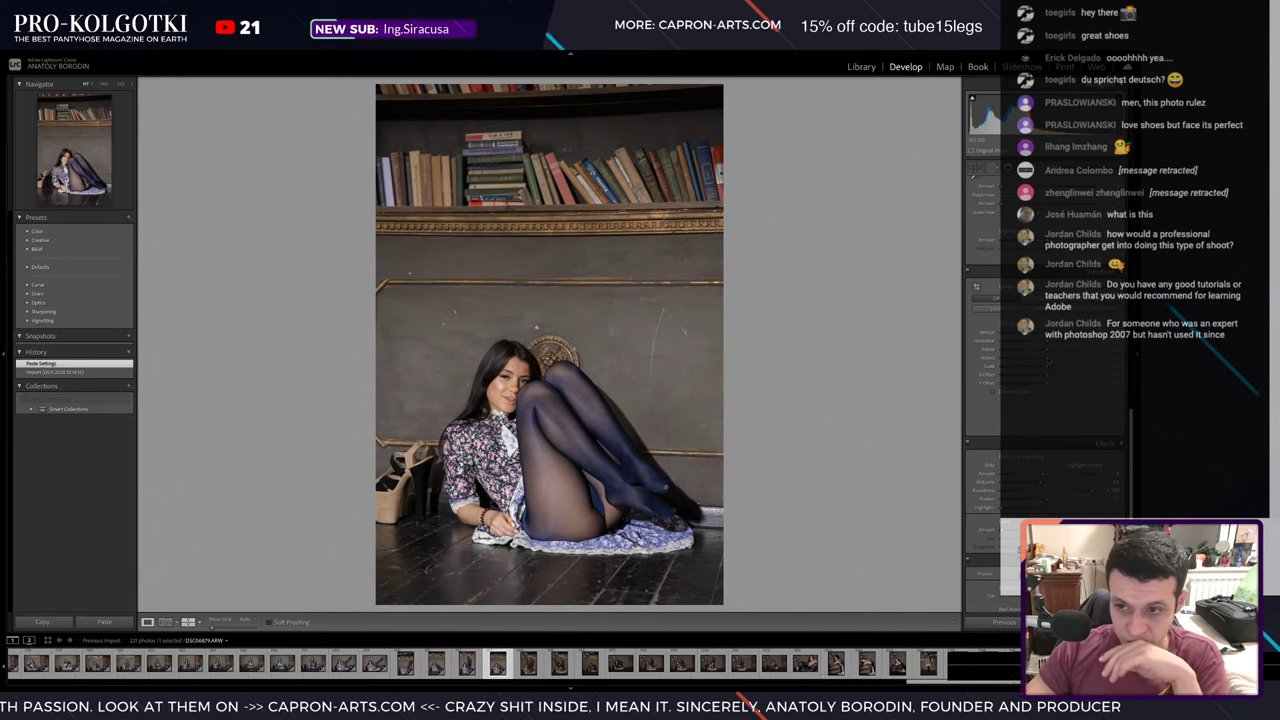
mouse_move(1045, 360)
left_mouse_down()
mouse_move(1056, 377)
mouse_move(1100, 340)
mouse_move(1060, 340)
left_mouse_up()
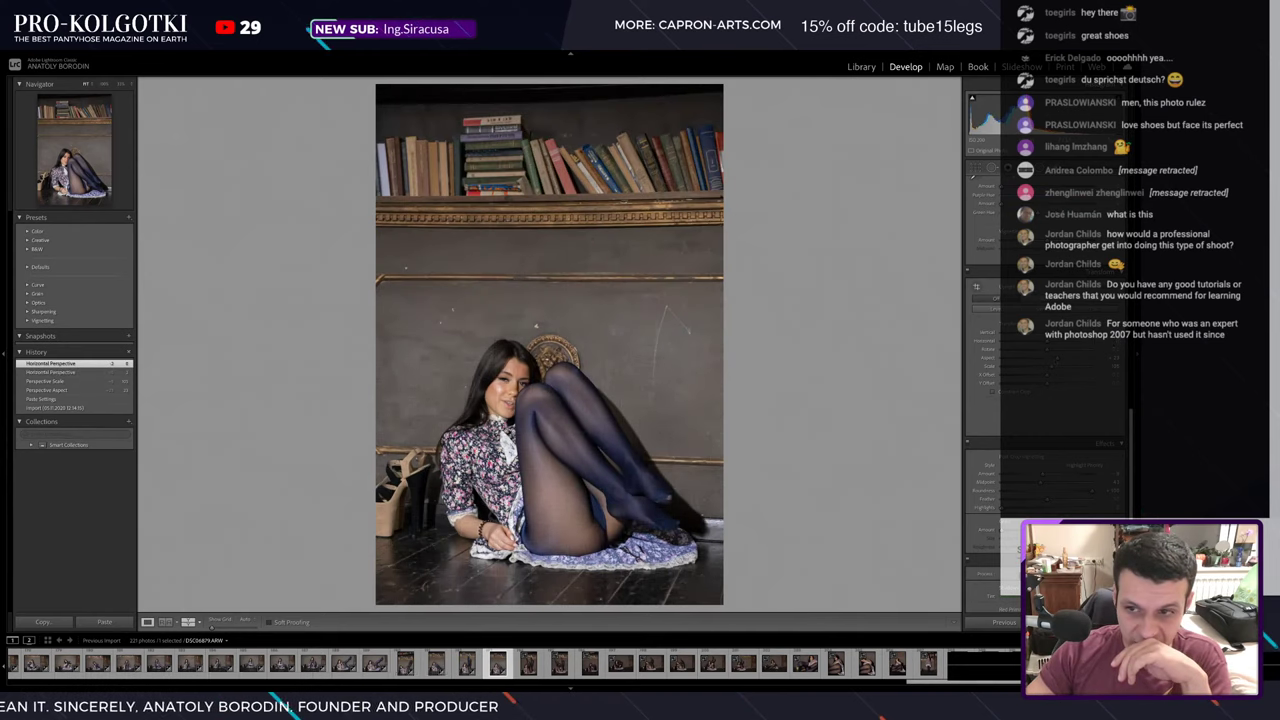
left_click_drag(1052, 350, 1047, 352)
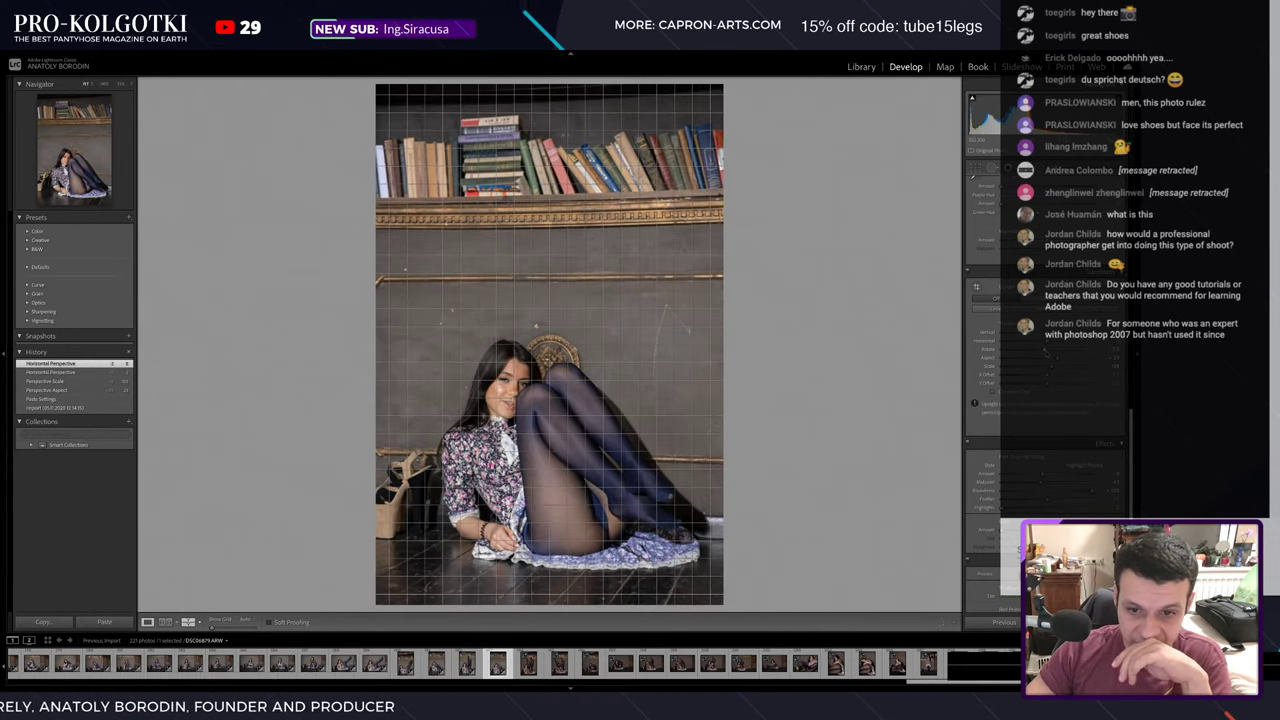
left_click_drag(1047, 352, 1050, 352)
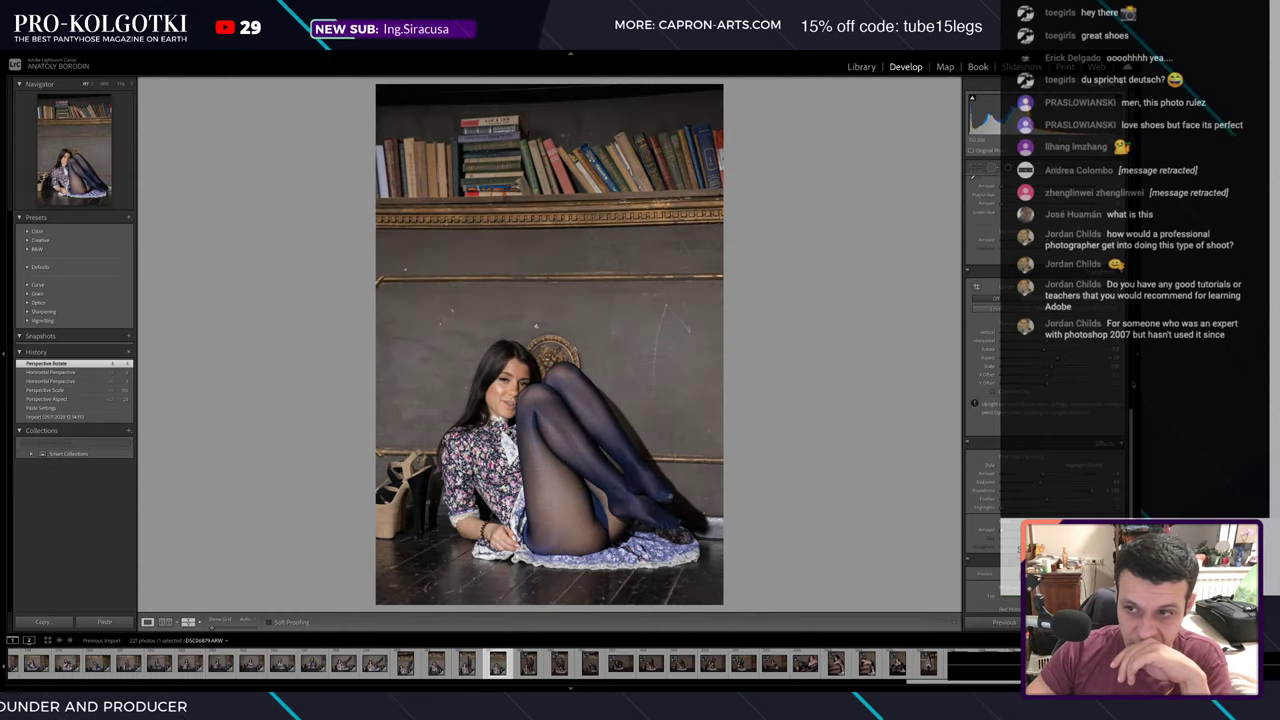
scroll(1050, 350, "up", 3)
- Set the horizontal perspective correction and add a radial filter before returning to the raised-legs photo
left_click_drag(1050, 483, 1052, 483)
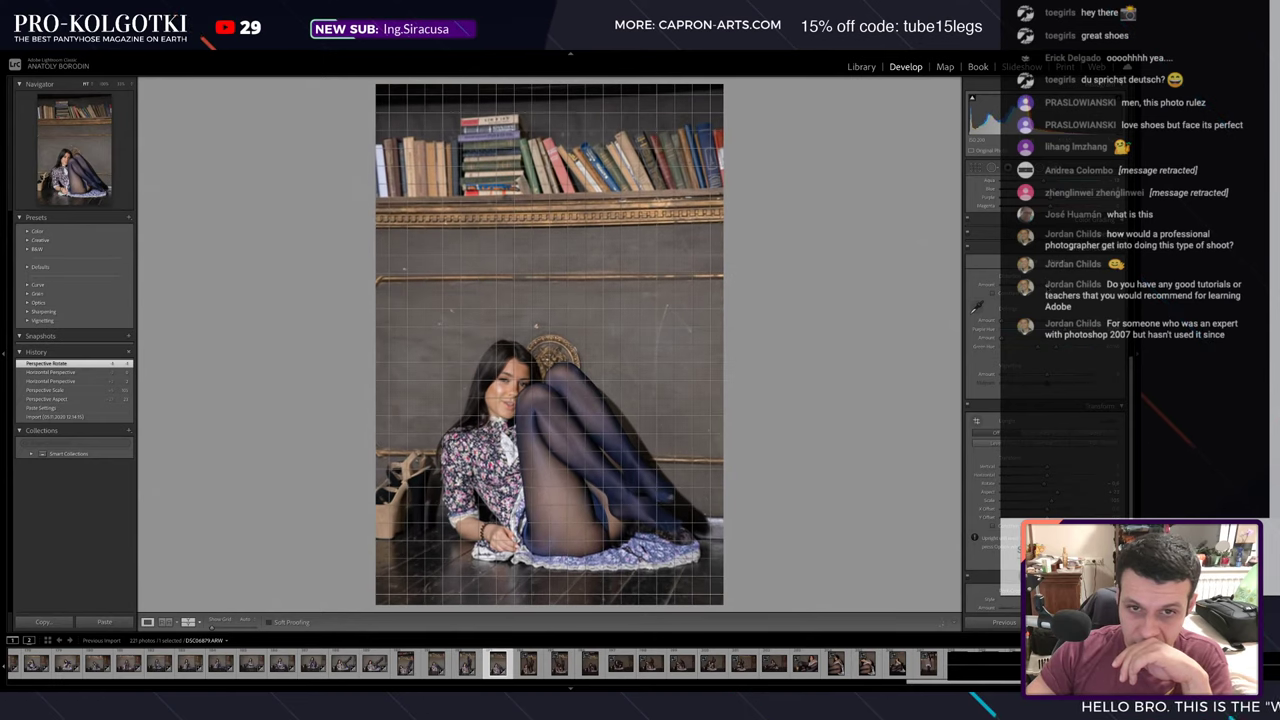
left_click_drag(1050, 483, 1045, 478)
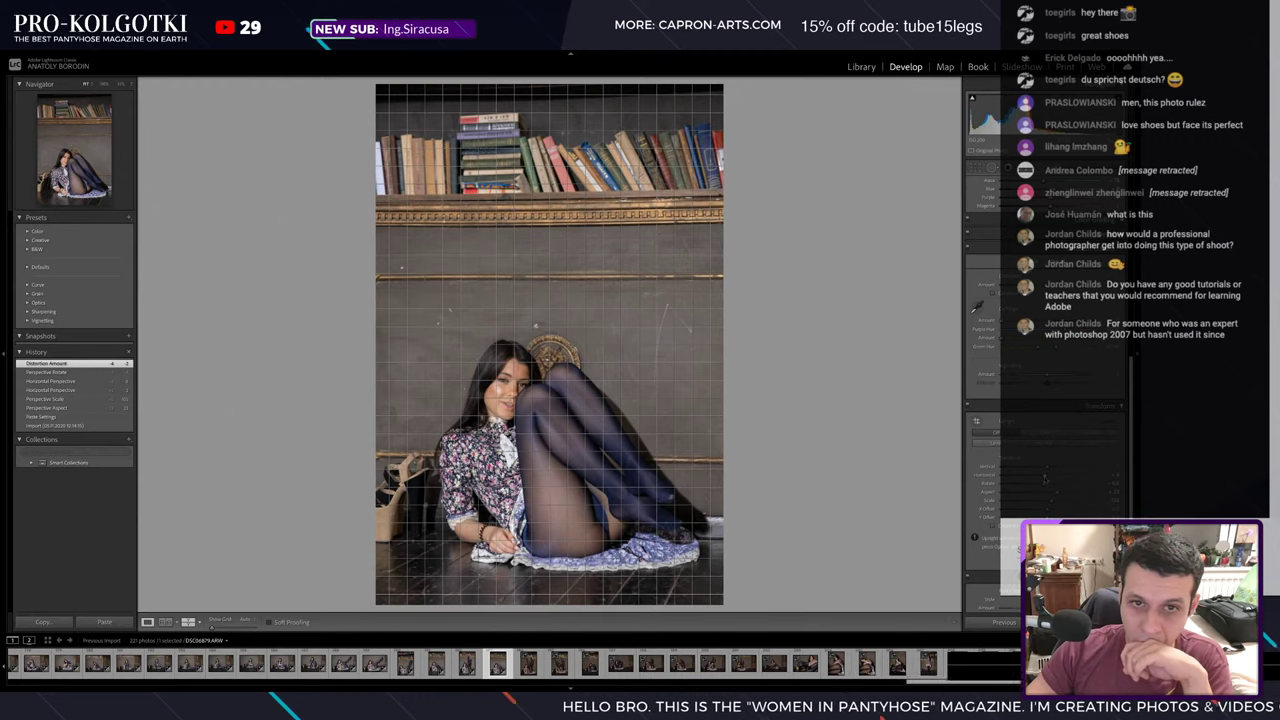
left_click_drag(1045, 478, 1040, 478)
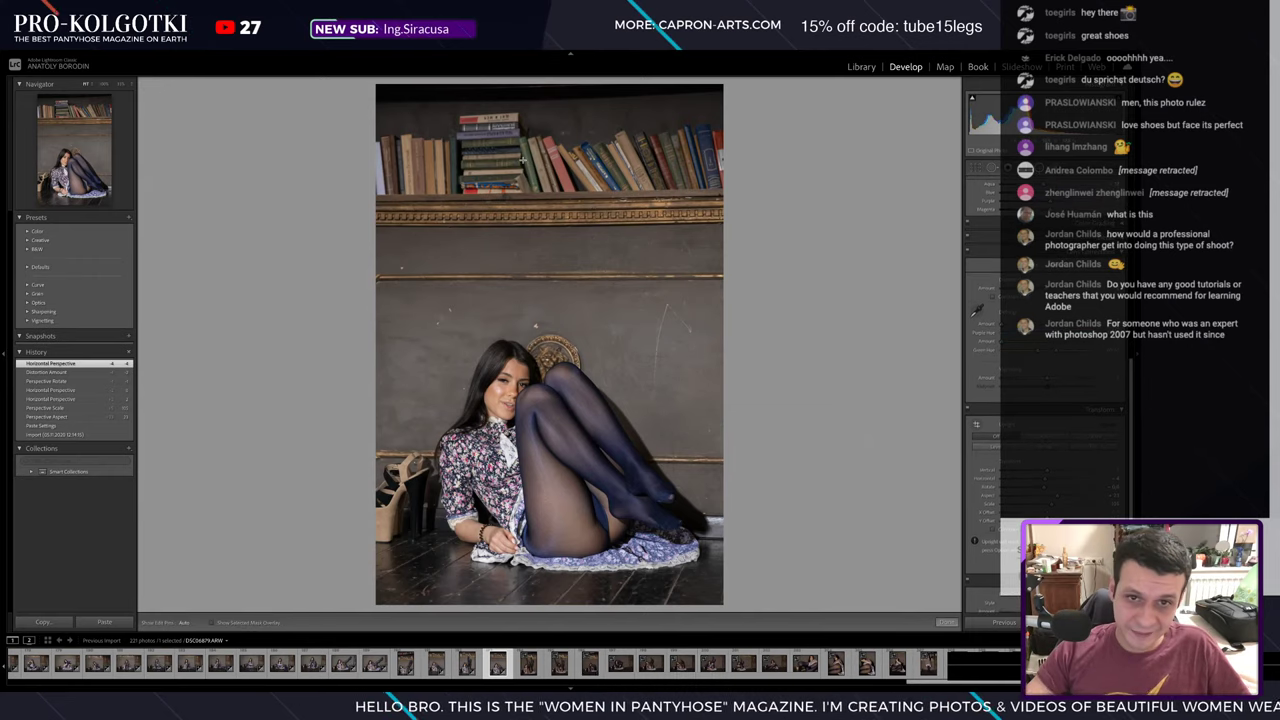
key("shift+m")
left_click_drag(535, 325, 612, 288)
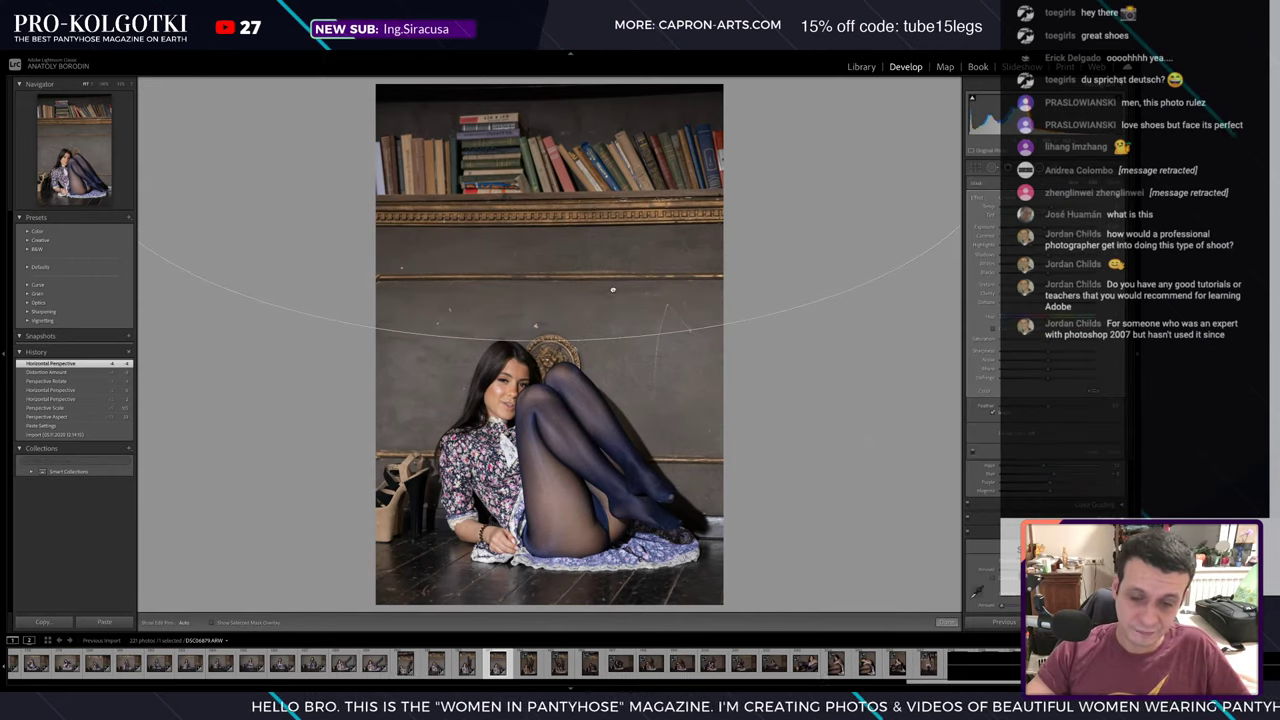
key("Left")
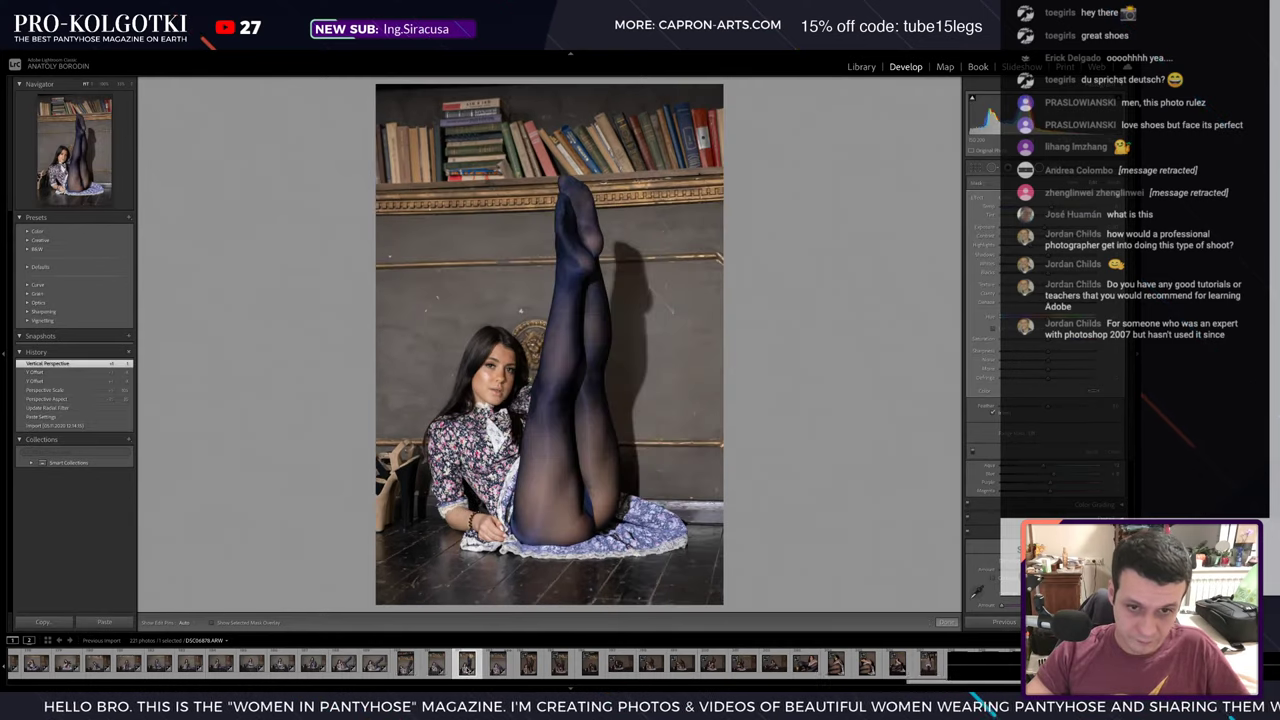
- Copy the legs-raised photo's develop settings
key("ctrl+shift+c")
left_click(515, 578)
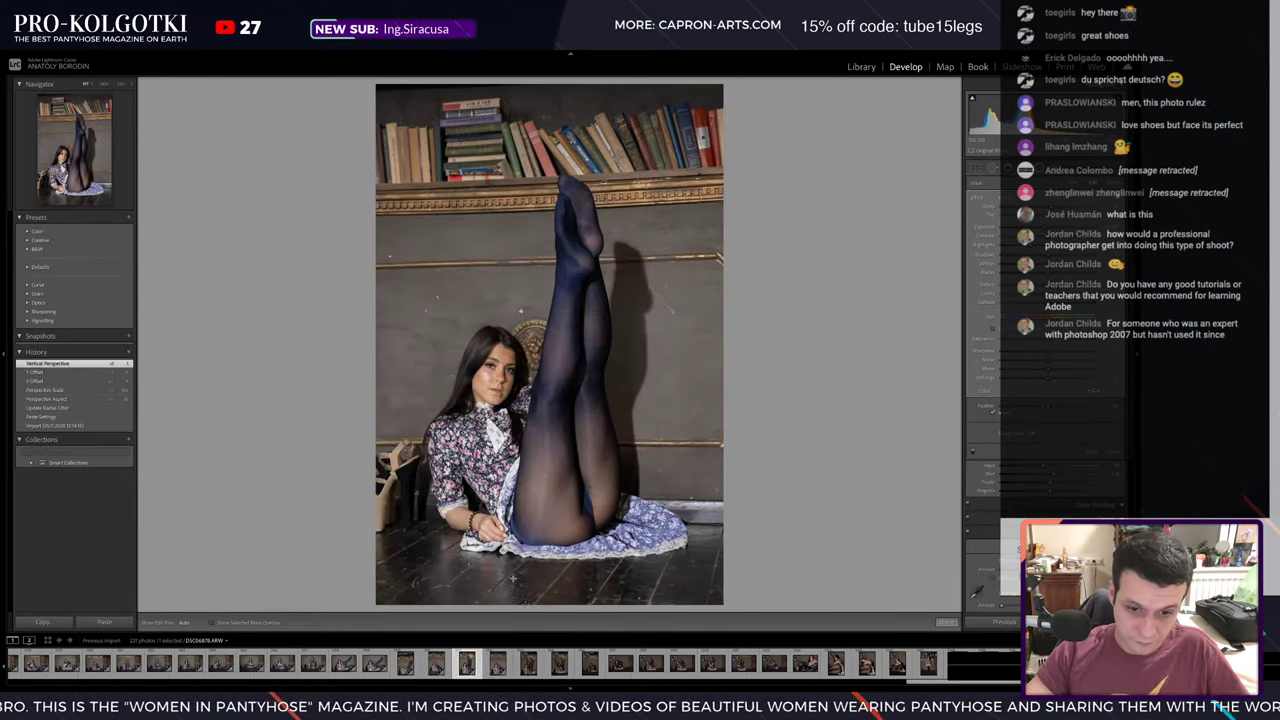
key("ctrl+shift+c")
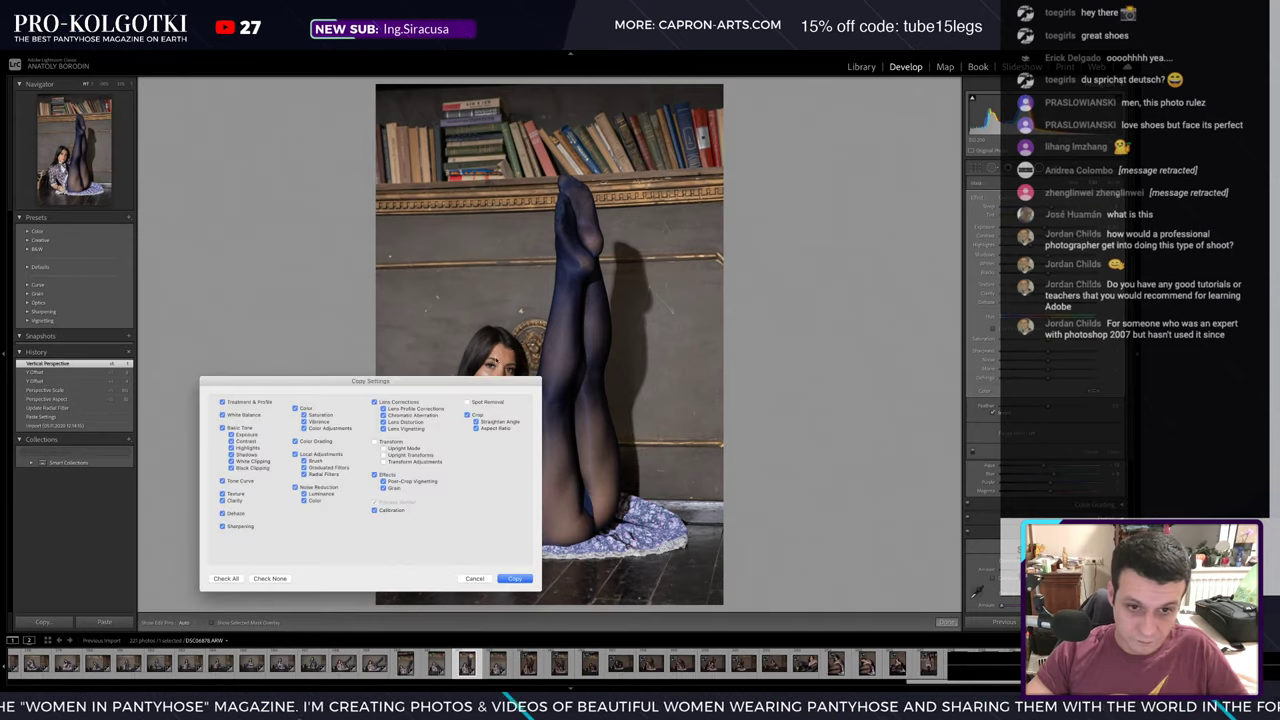
left_click(515, 578)
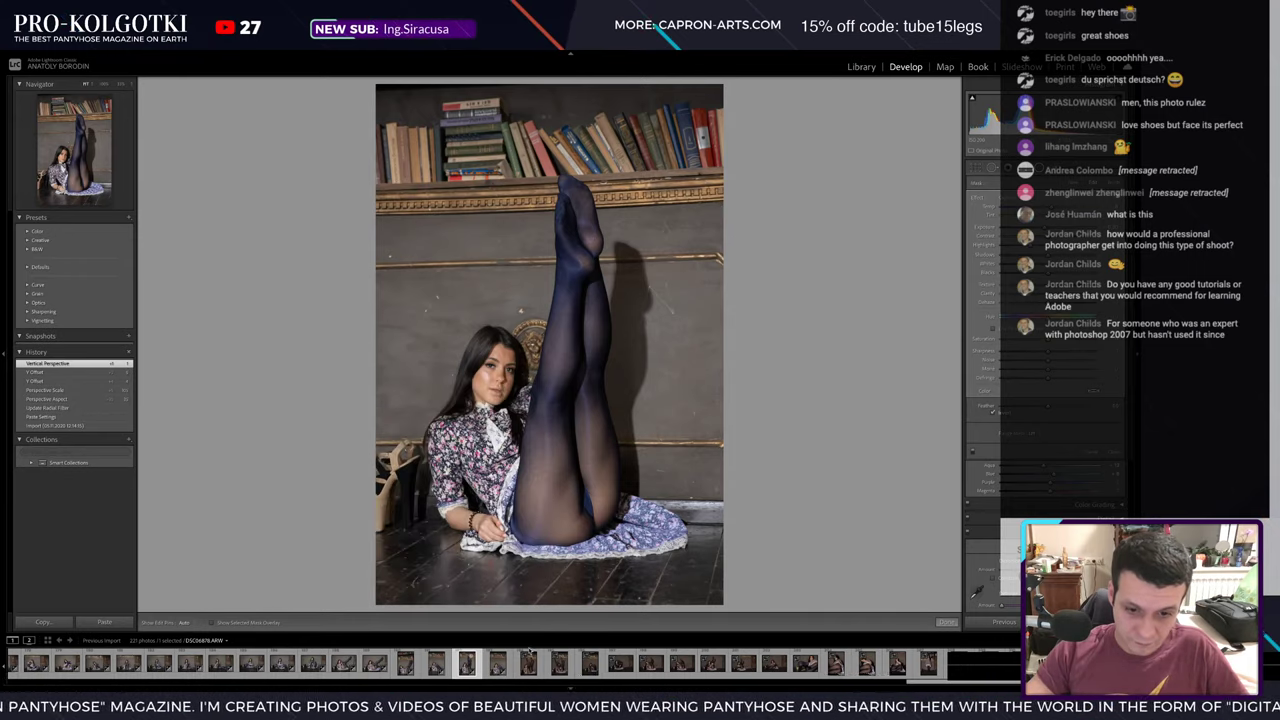
- Paste the copied settings onto the next three photos in the filmstrip
left_click(528, 662)
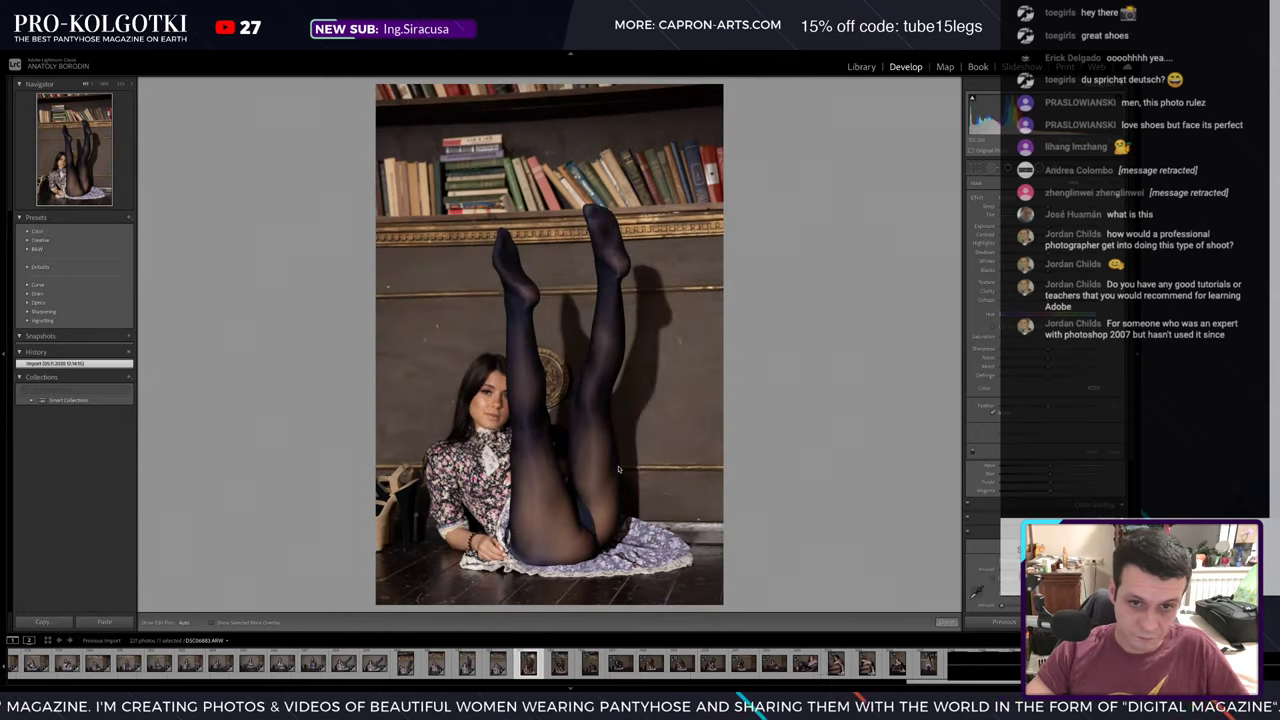
key("ctrl+shift+v")
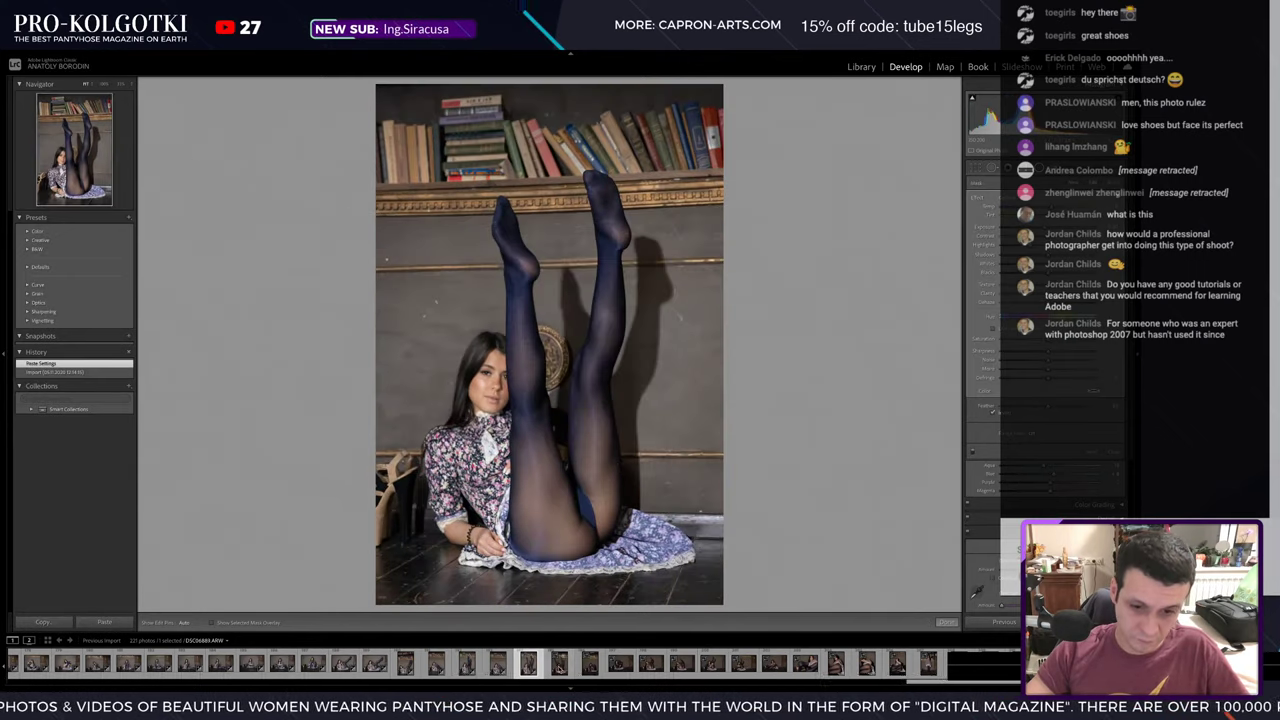
left_click(560, 664)
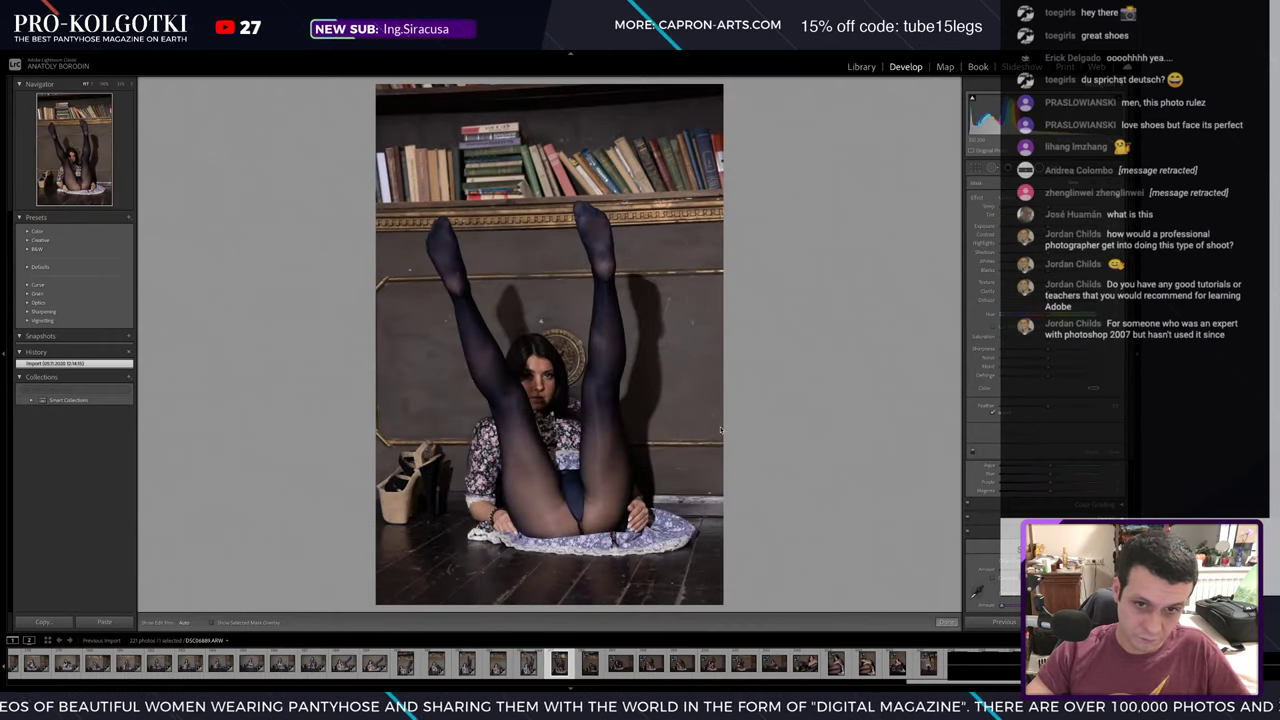
key("ctrl+shift+v")
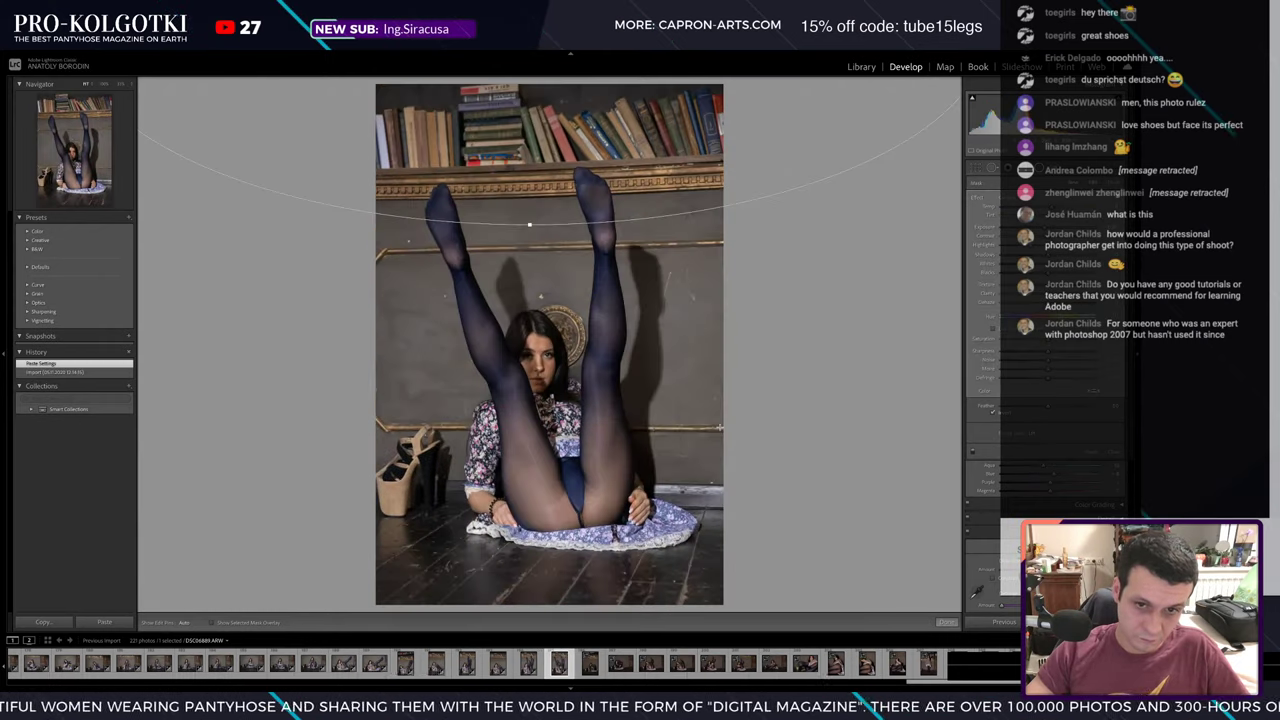
key("Right")
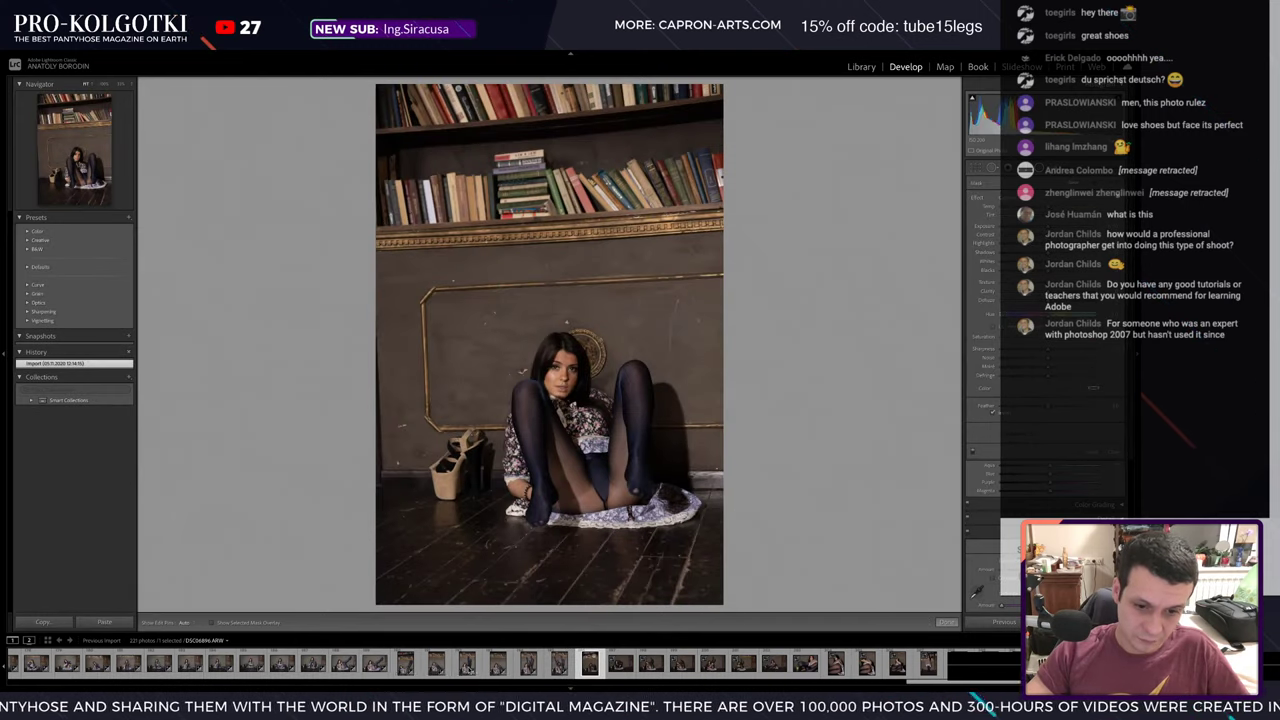
key("ctrl+shift+v")
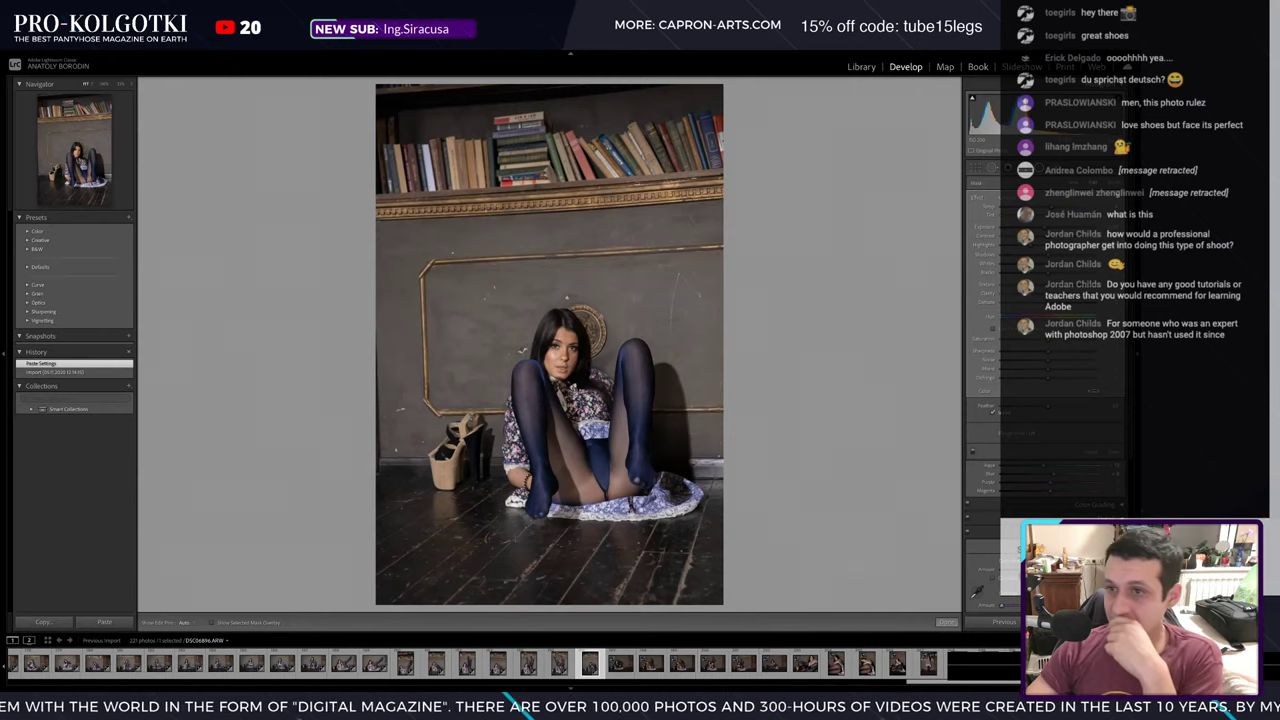
- Increase this photo's Transform Aspect and Y Offset to fix its perspective
key("k")
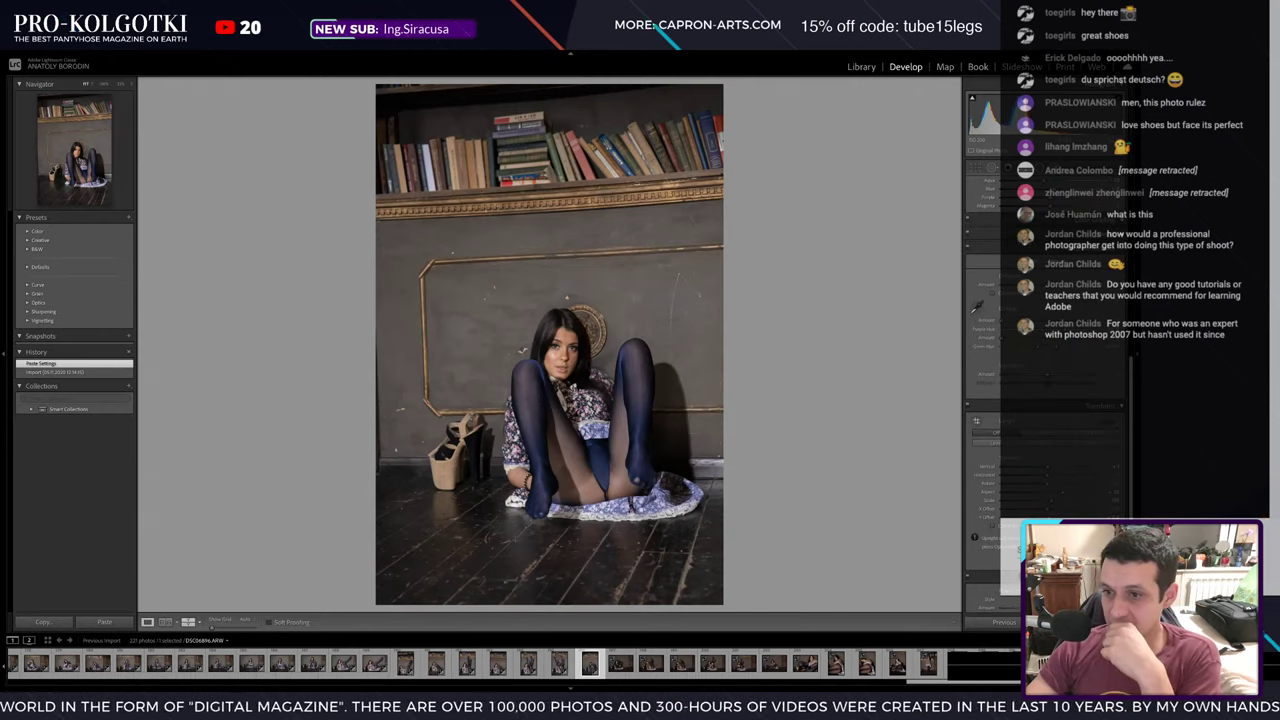
left_click_drag(1060, 491, 1075, 491)
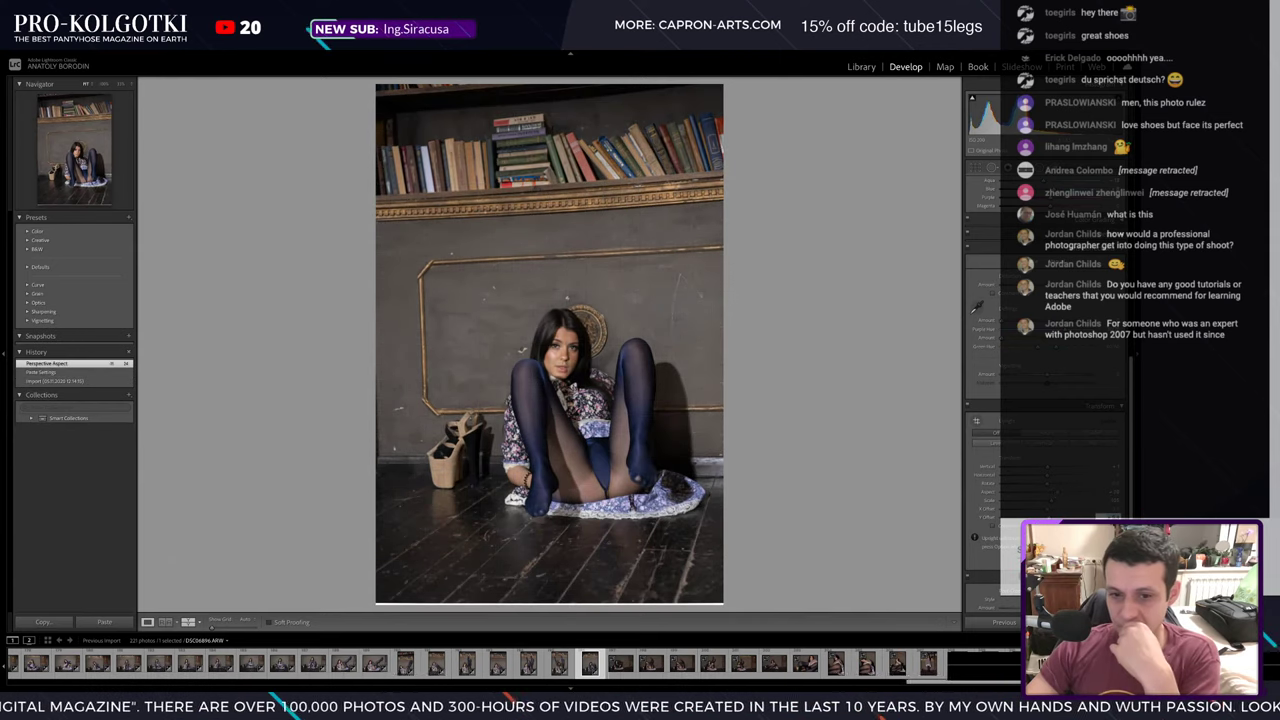
left_click_drag(1060, 516, 1072, 516)
key("Right")
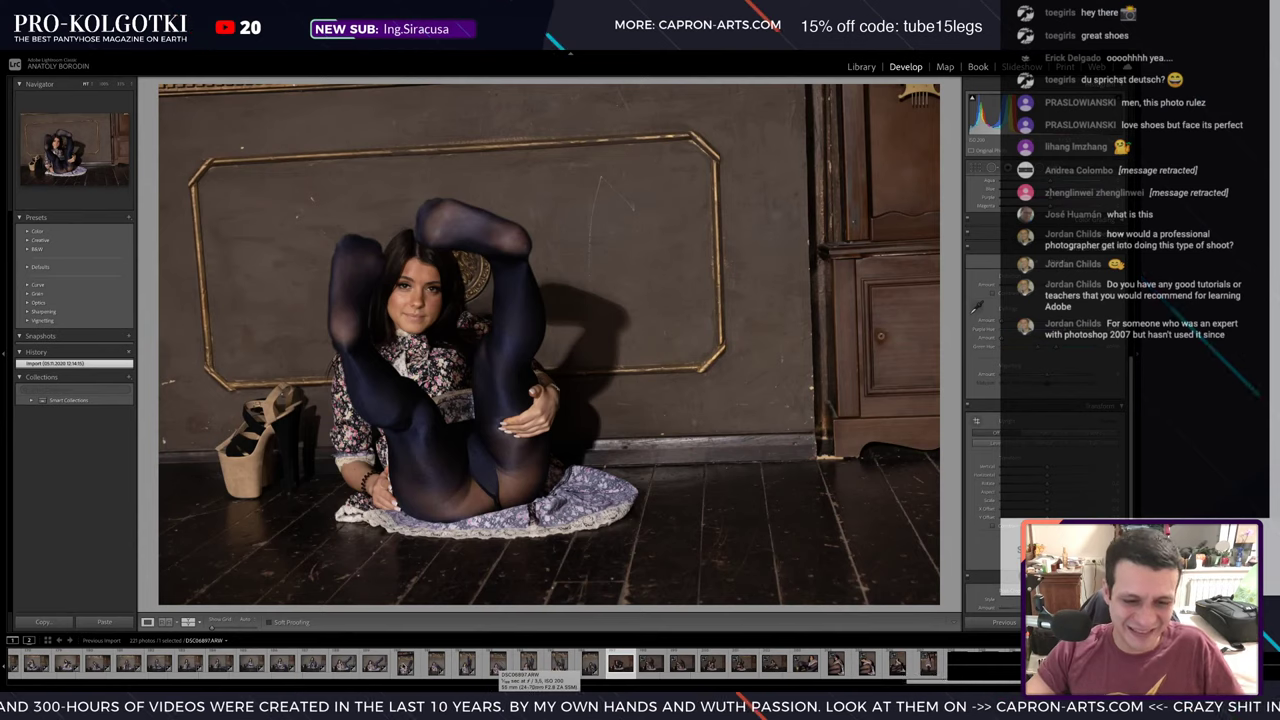
- Copy the reclining legs-crossed photo's settings and paste them onto the legs-behind-head photo
left_click(374, 663)
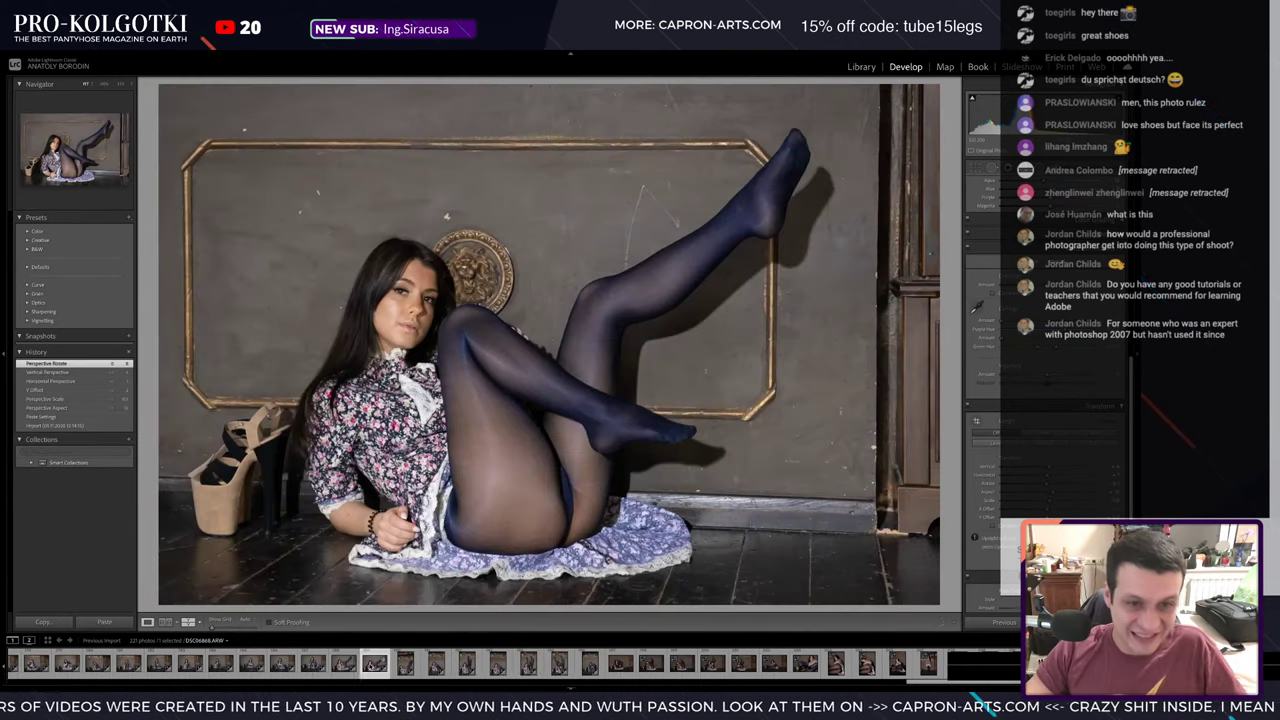
key("ctrl+shift+c")
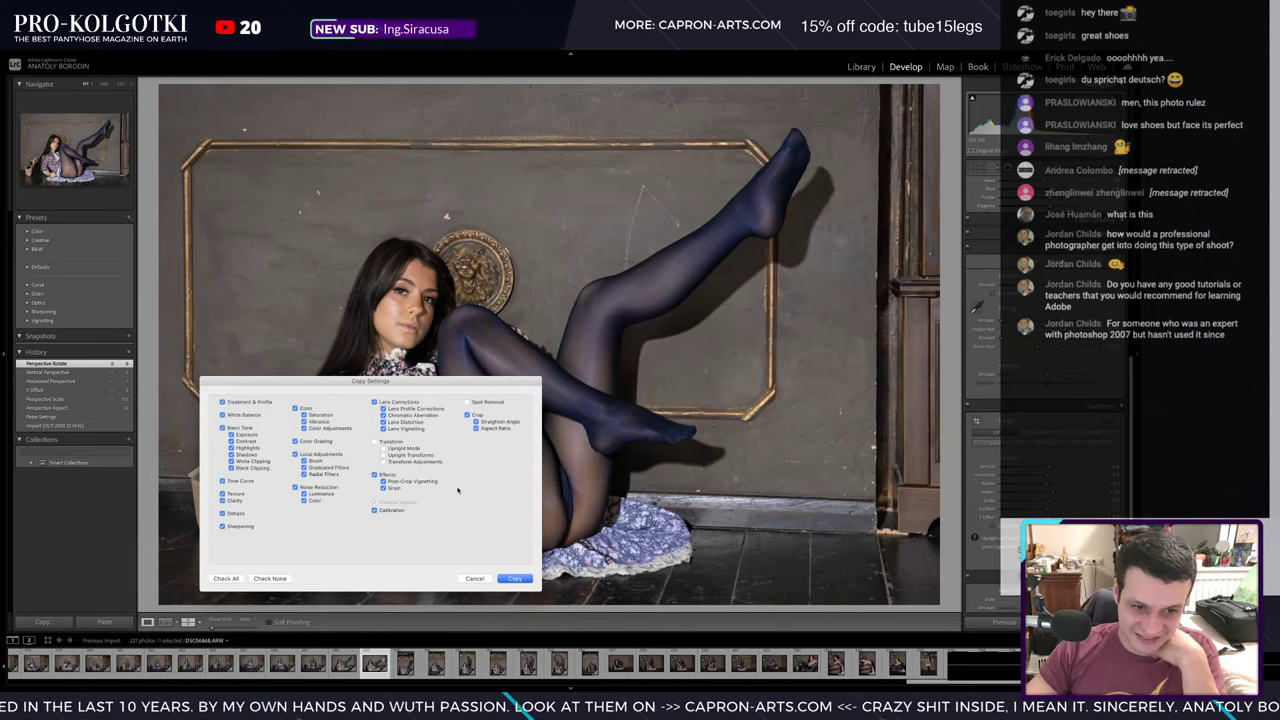
left_click(514, 579)
left_click(620, 663)
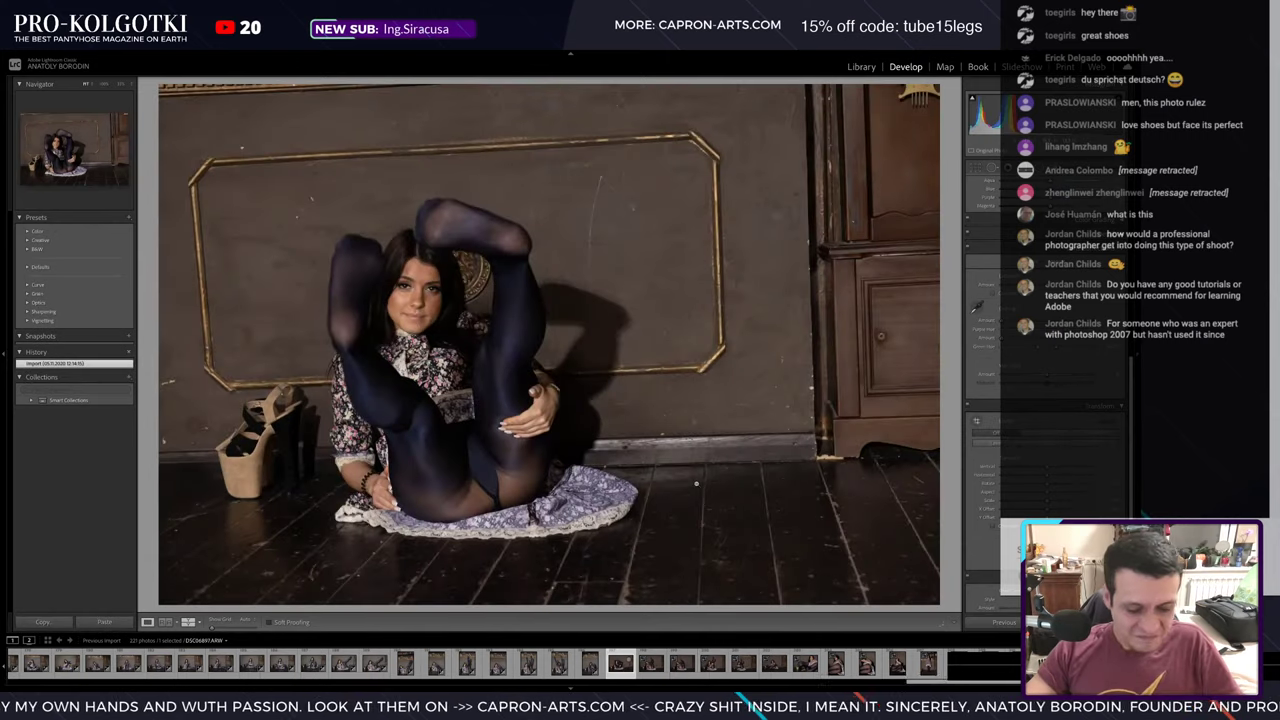
key("ctrl+shift+v")
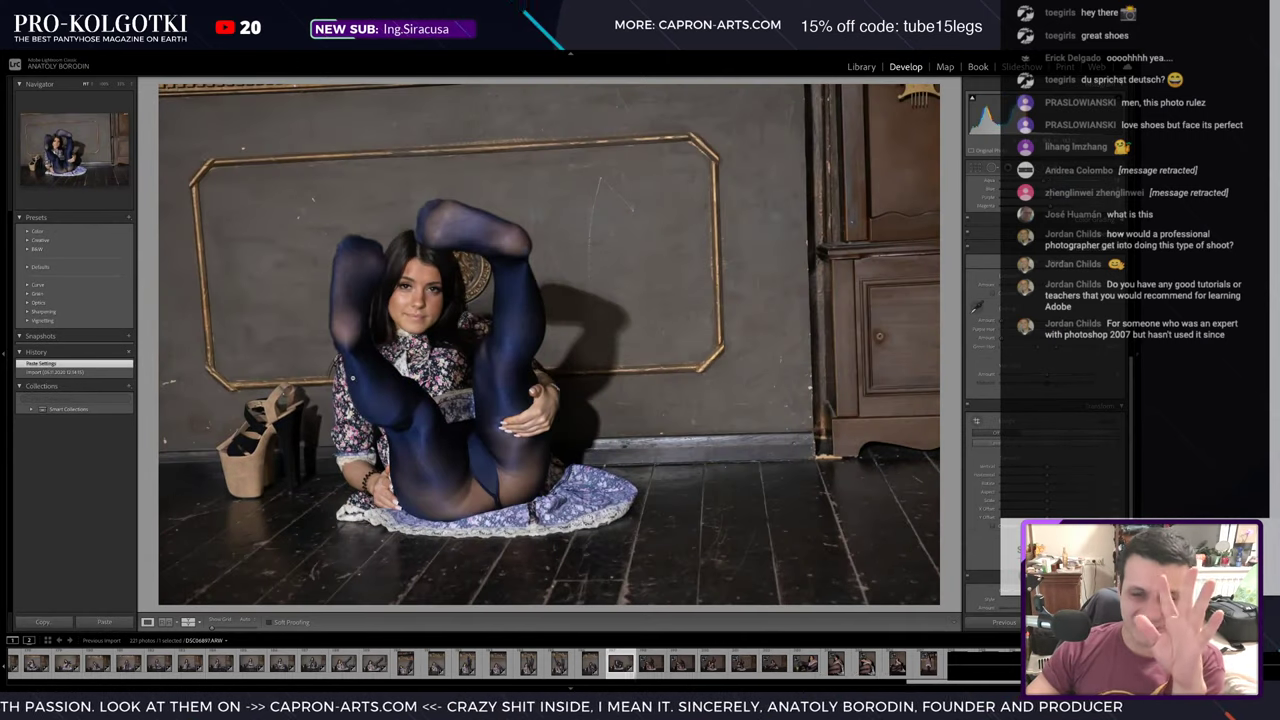
key("Right")
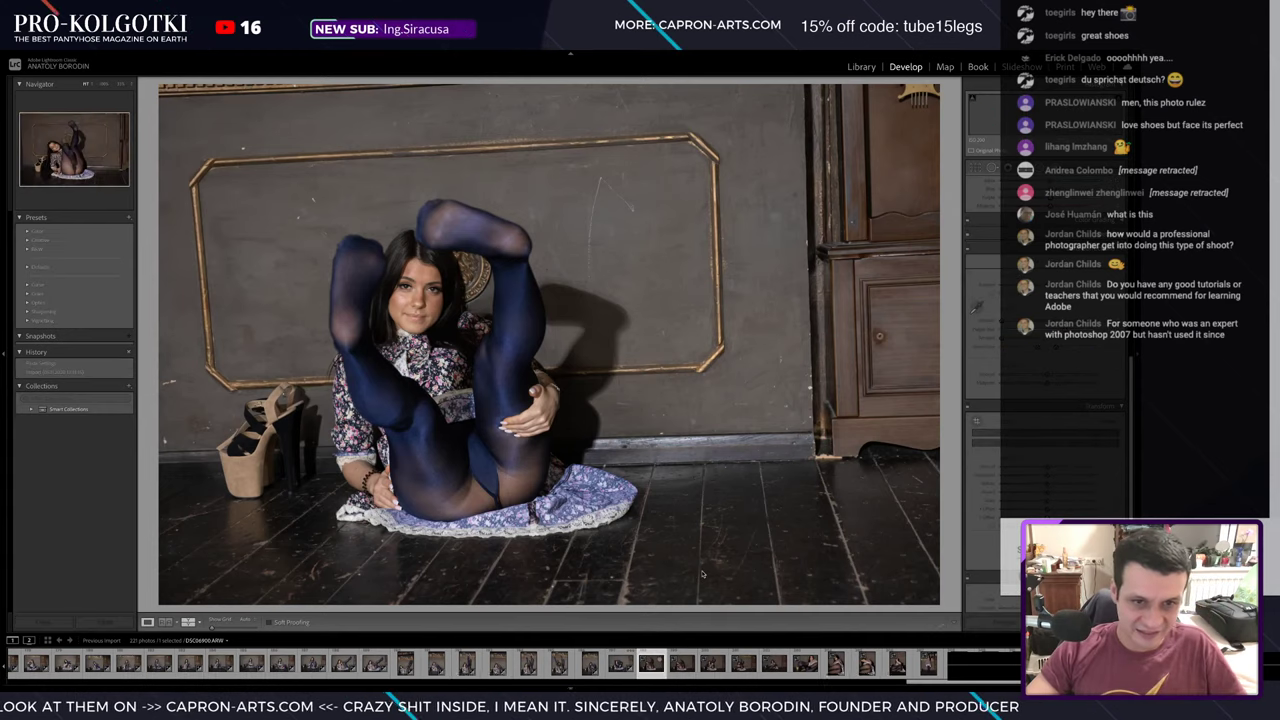
- Paste the copied settings, then spot-heal seven blemishes on the wall near the crest and left wall
key("ctrl+shift+v")
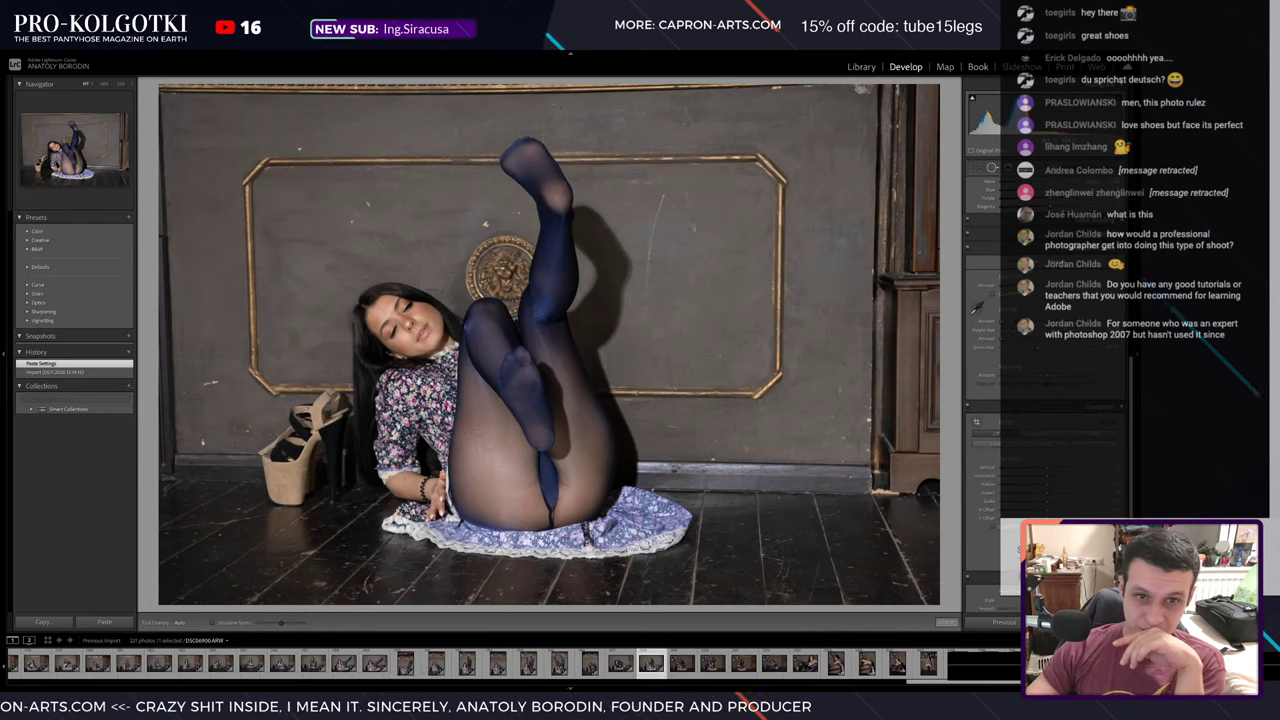
left_click(994, 168)
left_click(483, 226)
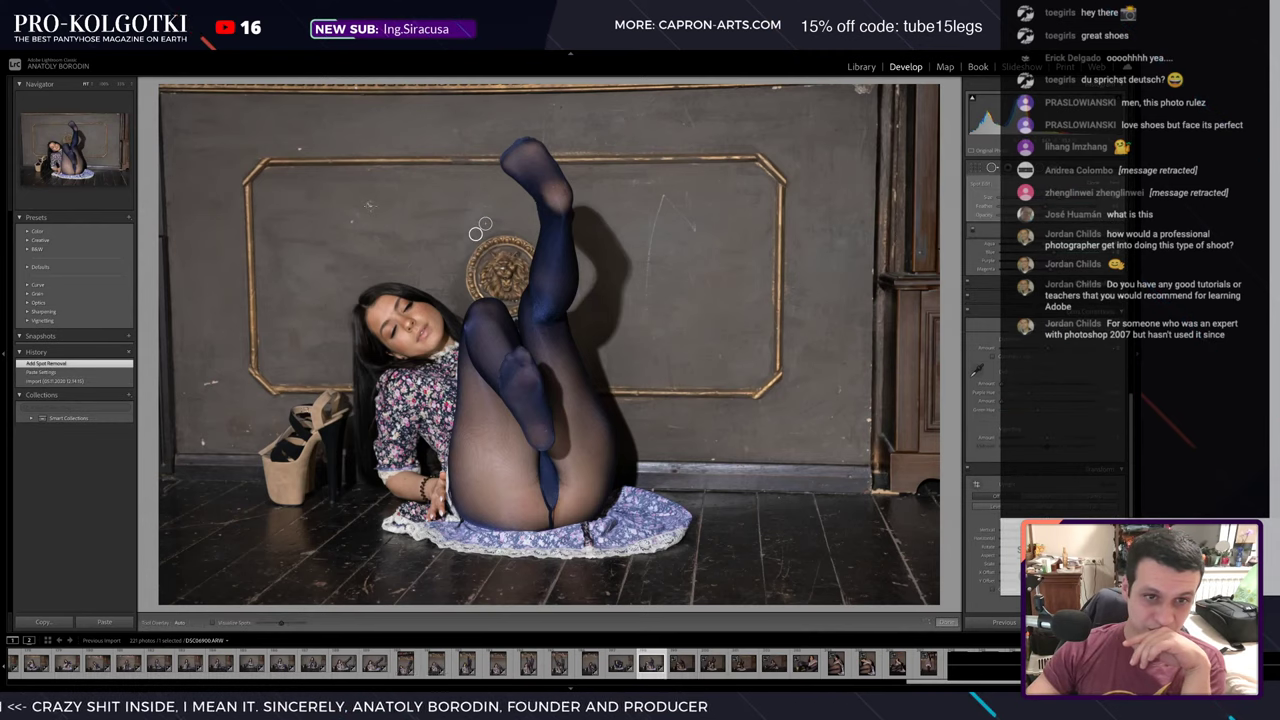
left_click(344, 195)
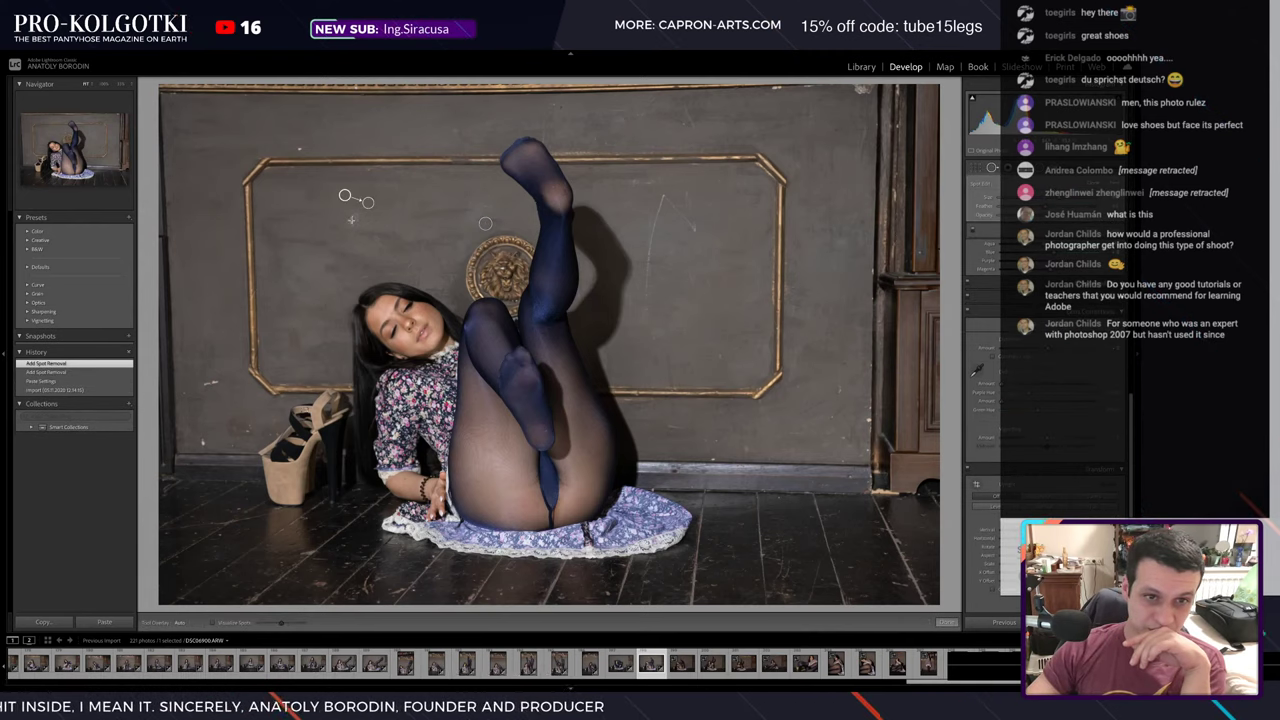
left_click(351, 219)
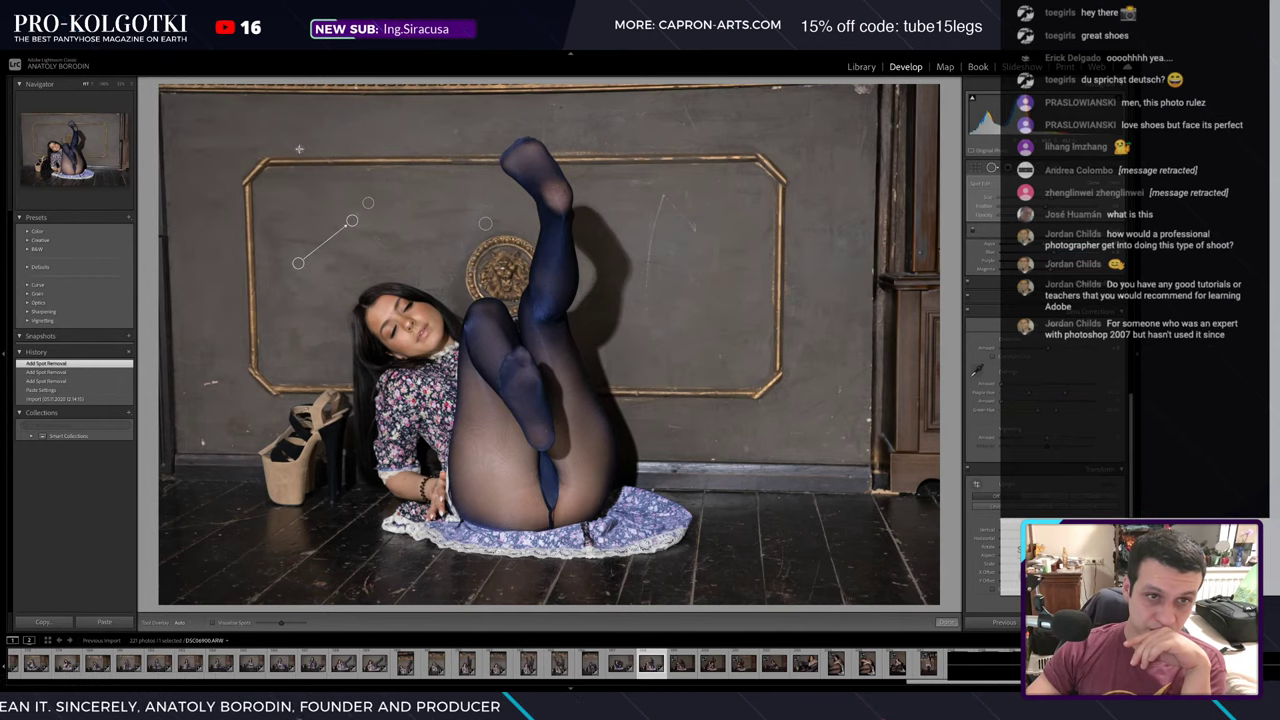
left_click(299, 146)
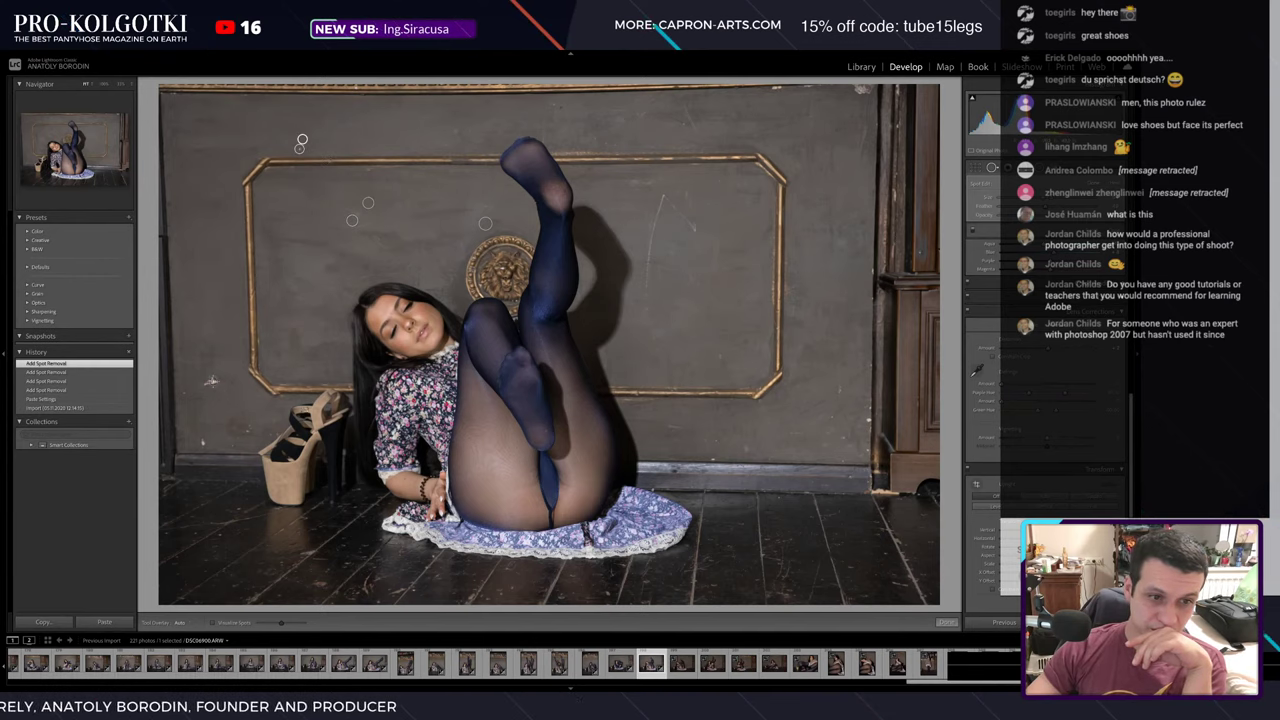
left_click(211, 380)
left_click(205, 383)
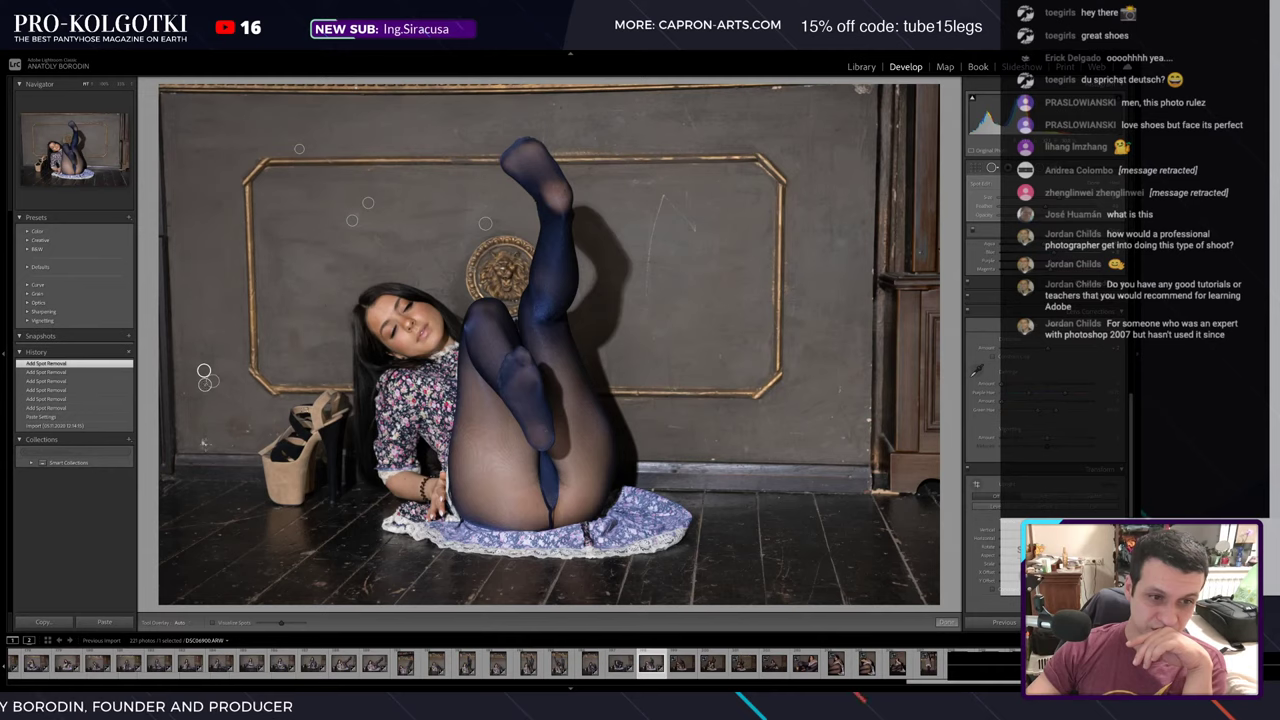
left_click(202, 440)
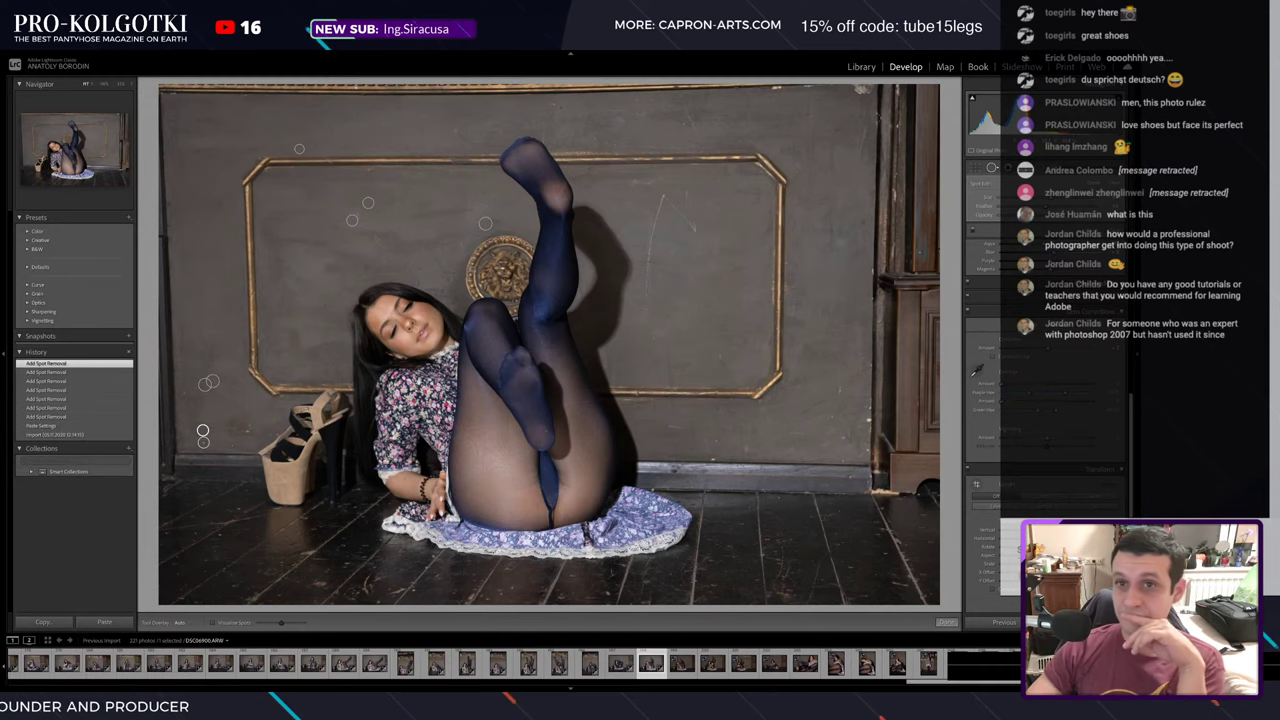
left_click(682, 663)
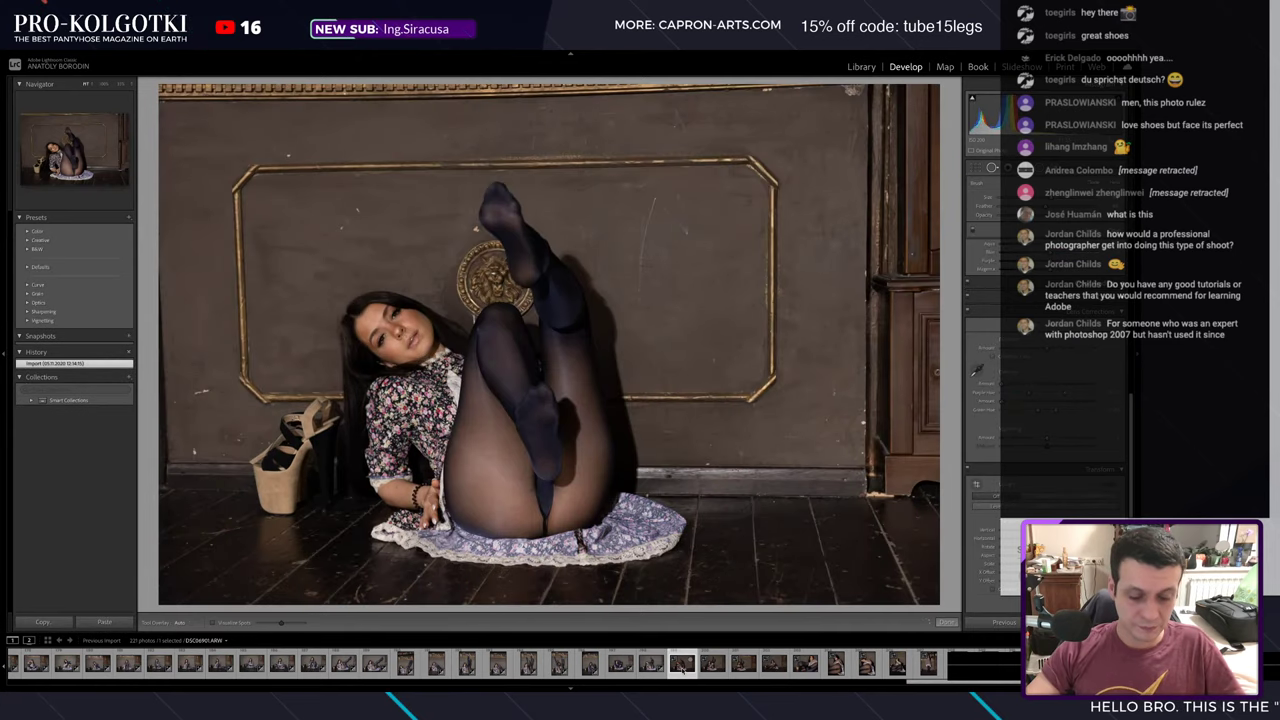
- Paste the copied settings onto this photo and heal seven wall specks
key("ctrl+shift+v")
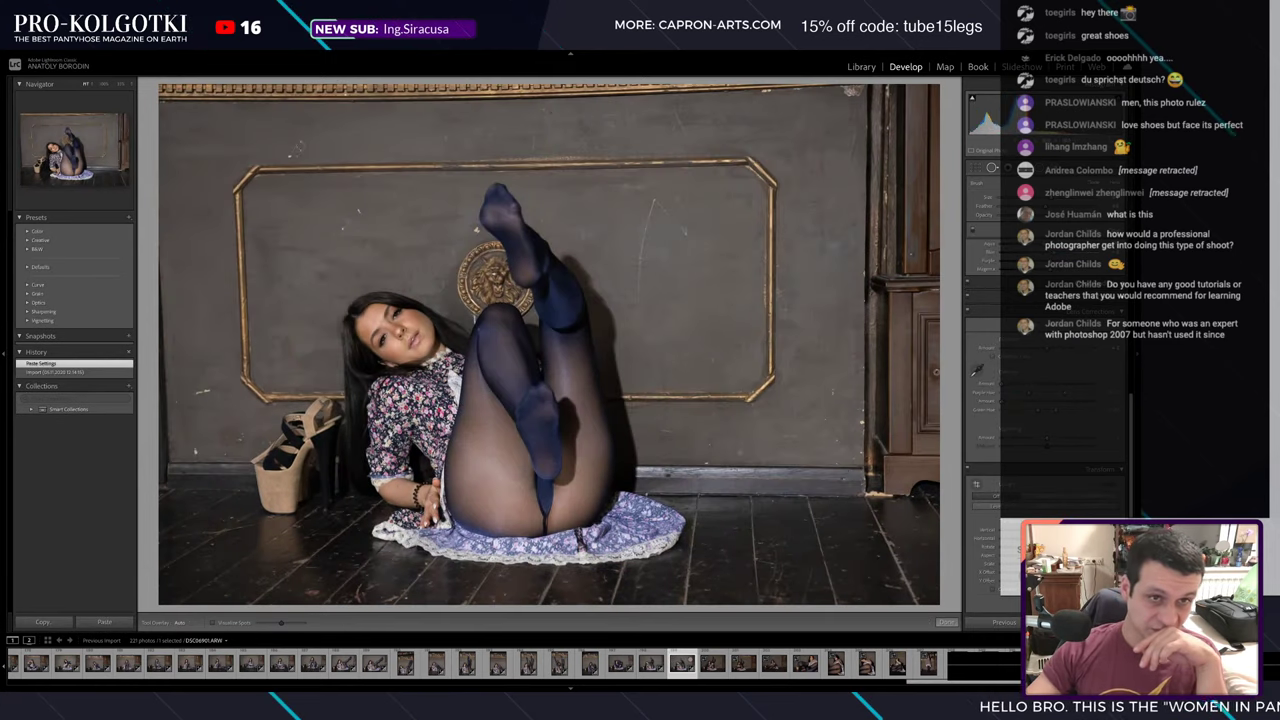
left_click(288, 156)
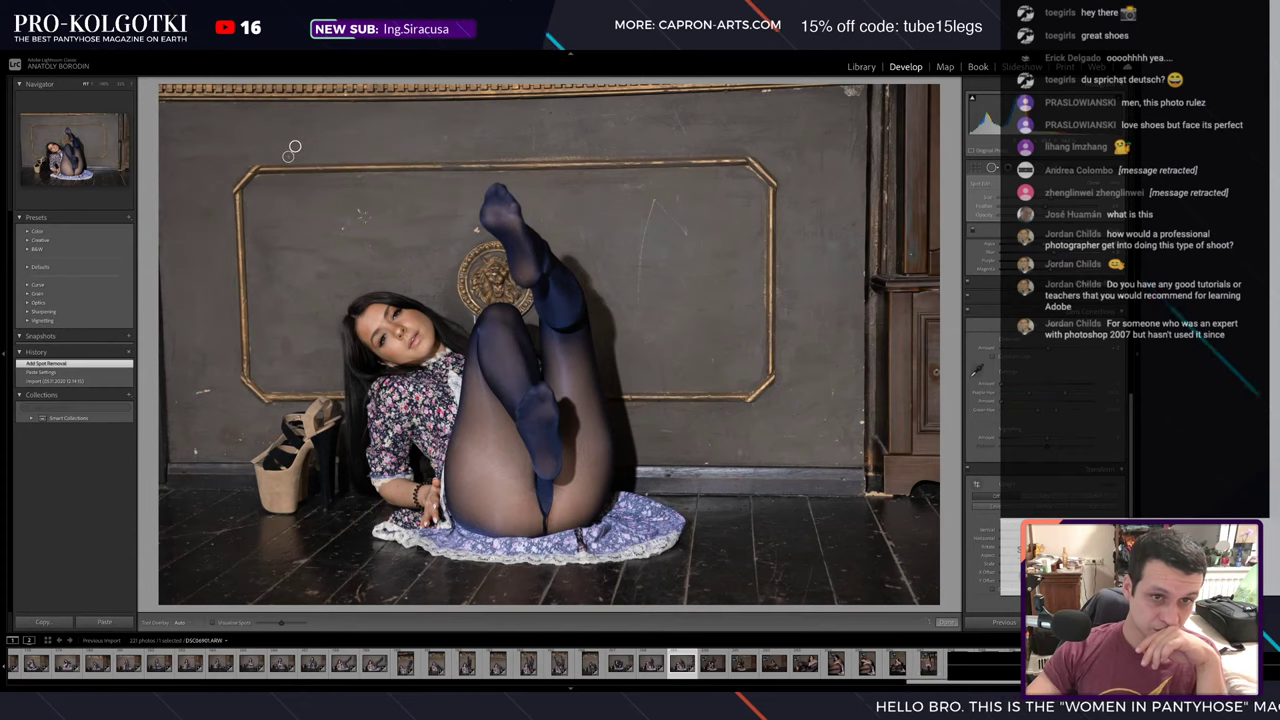
left_click(343, 208)
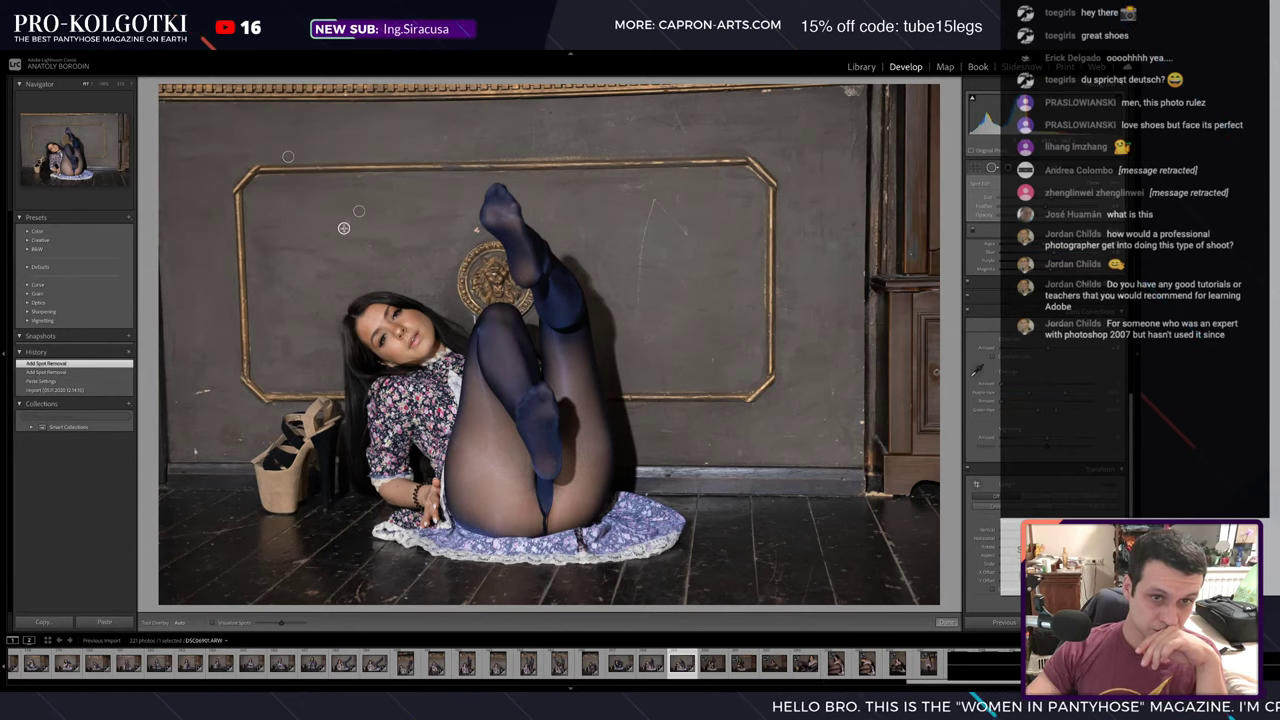
left_click(343, 228)
left_click(476, 230)
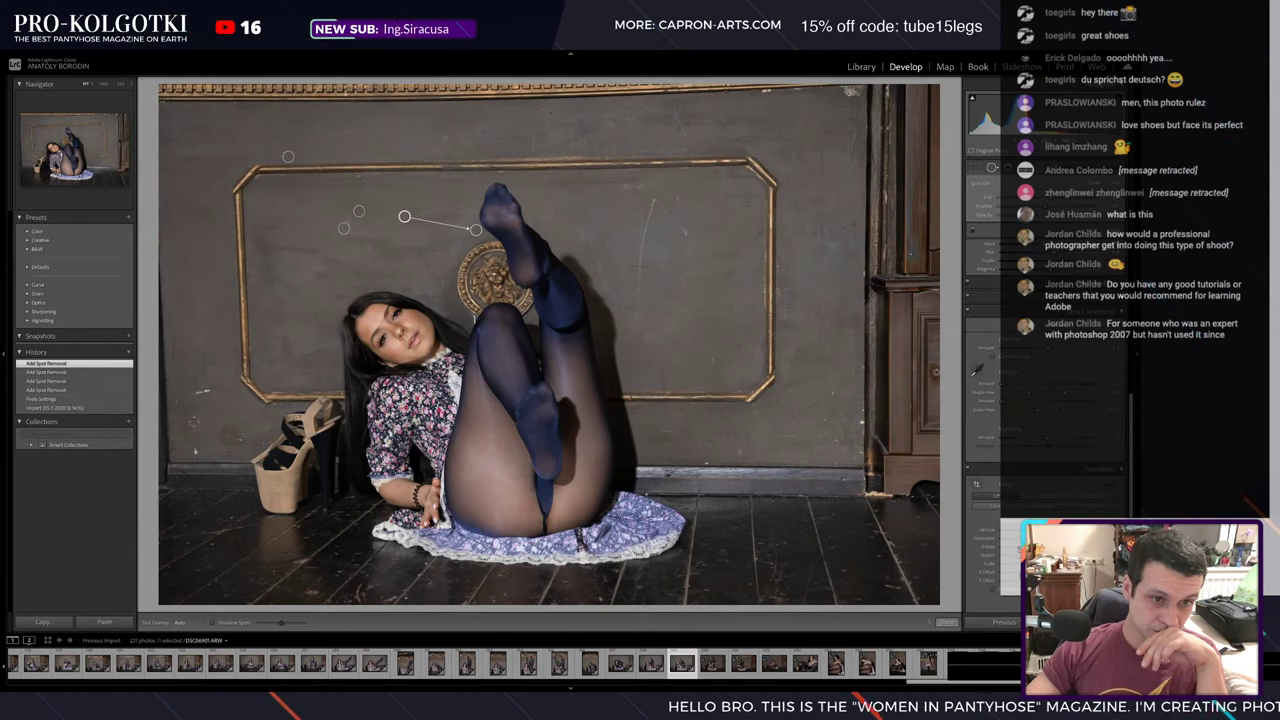
left_click(210, 391)
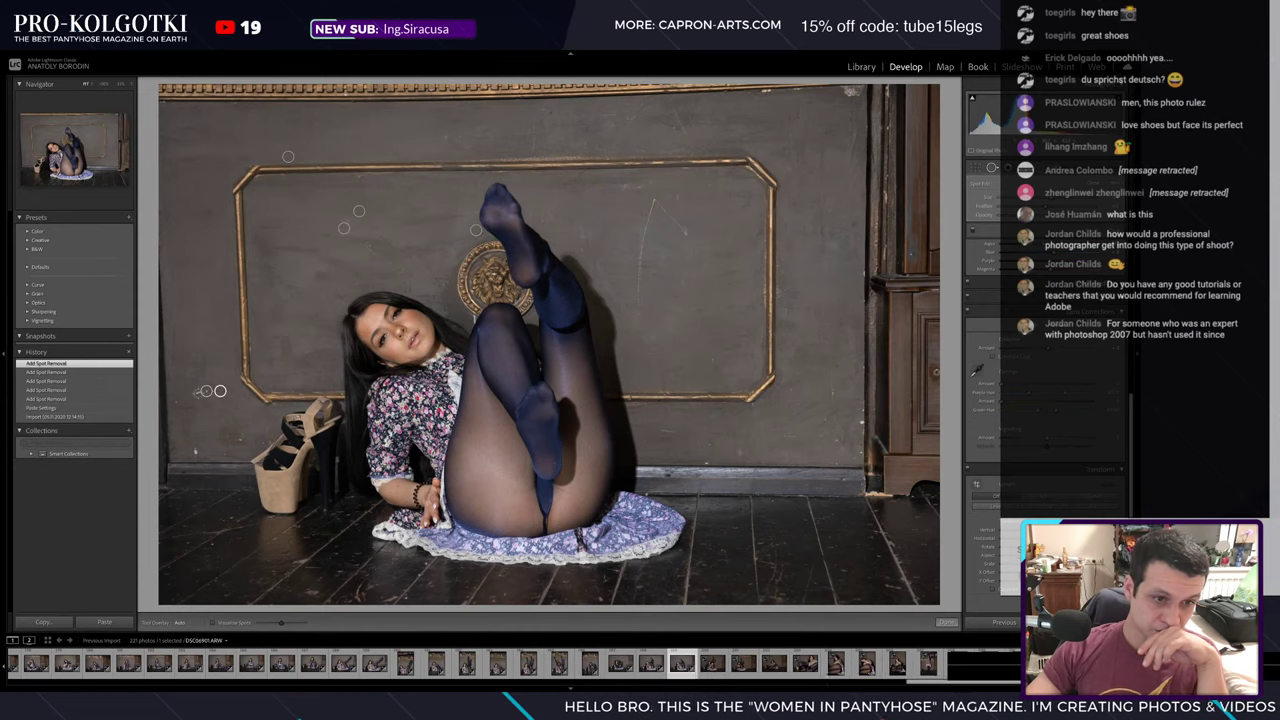
left_click(205, 392)
left_click(205, 402)
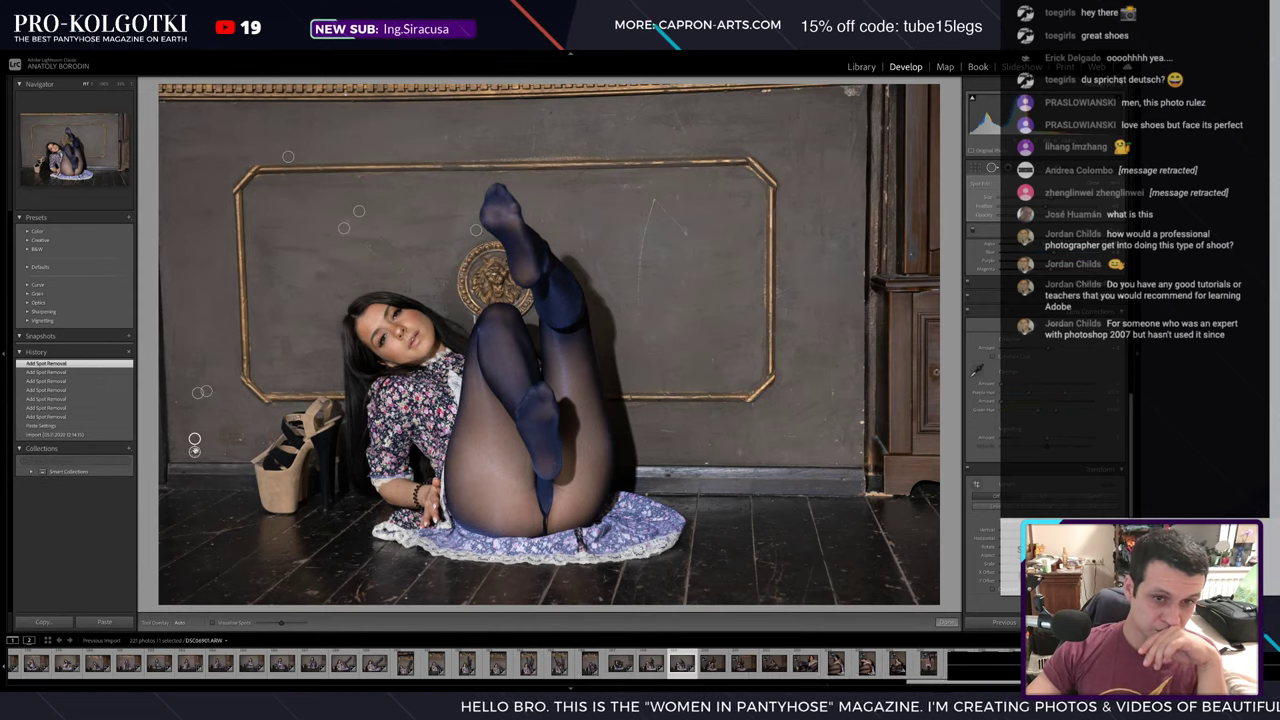
- On the next photo, paste the settings and heal seven more wall spots
key("Right")
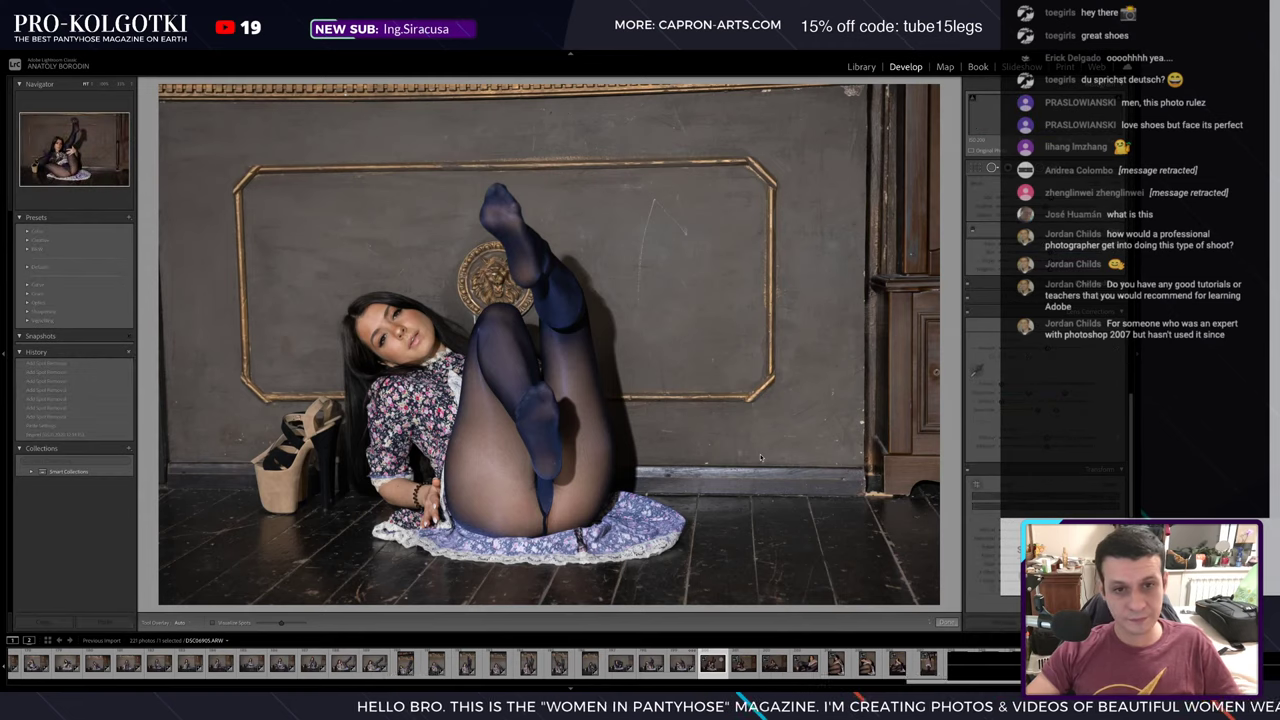
key("ctrl+shift+v")
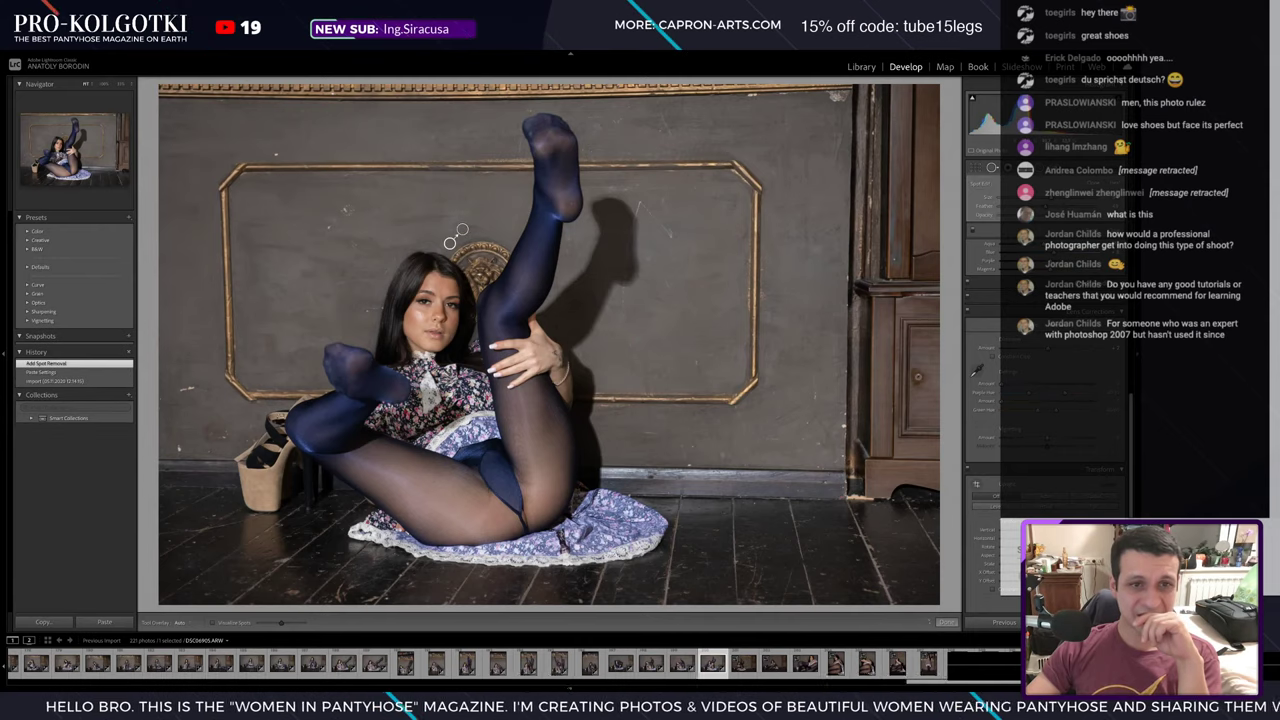
left_click(462, 229)
left_click(342, 200)
left_click(343, 224)
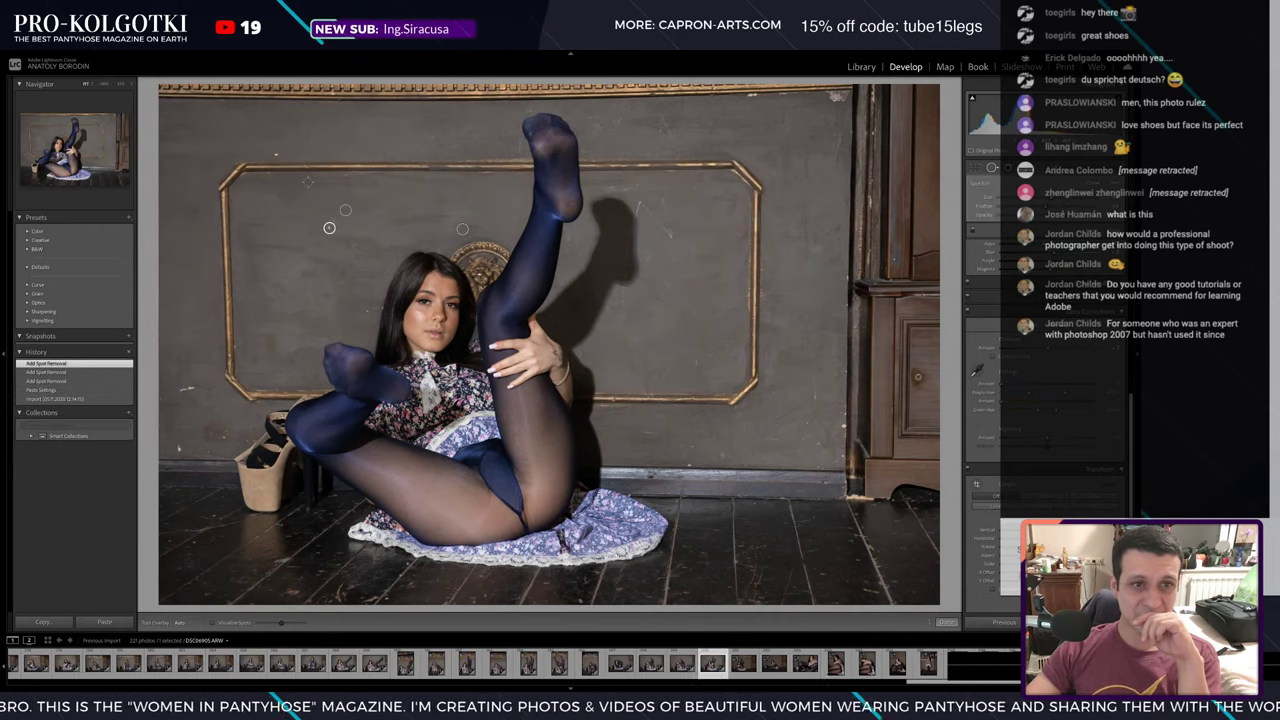
left_click(277, 152)
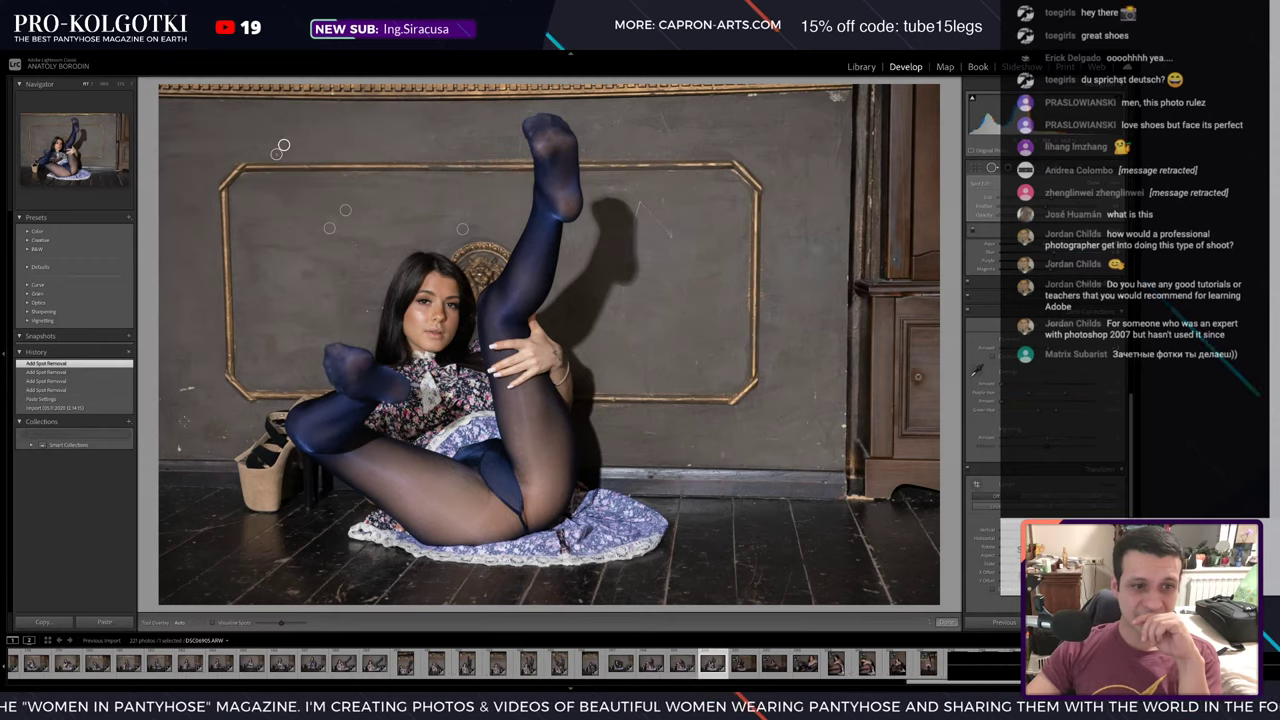
left_click(191, 387)
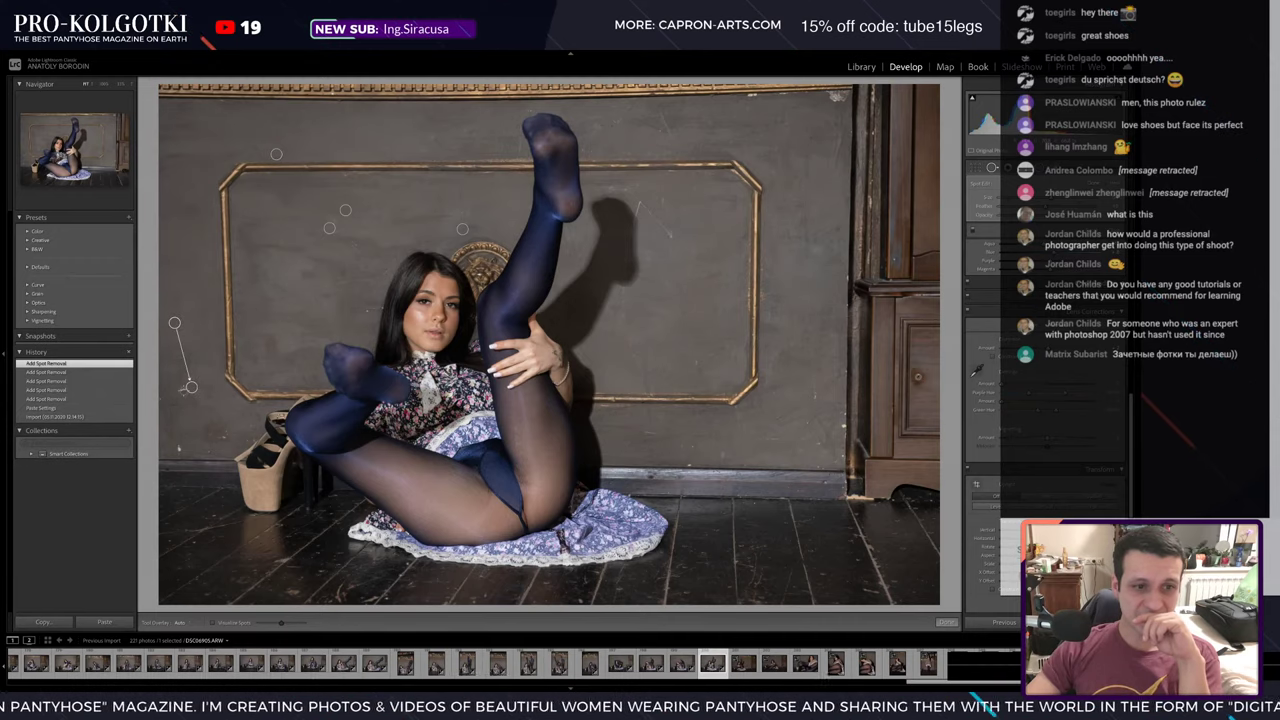
left_click(186, 389)
left_click(178, 440)
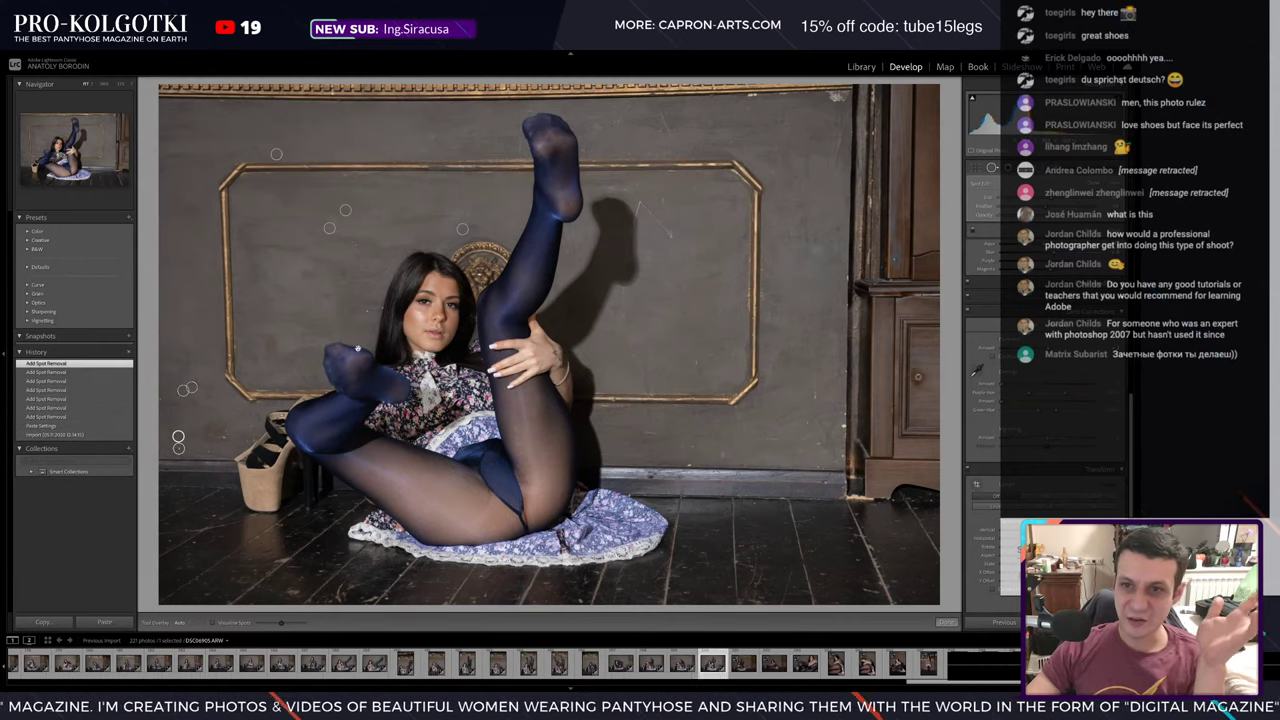
left_click(741, 665)
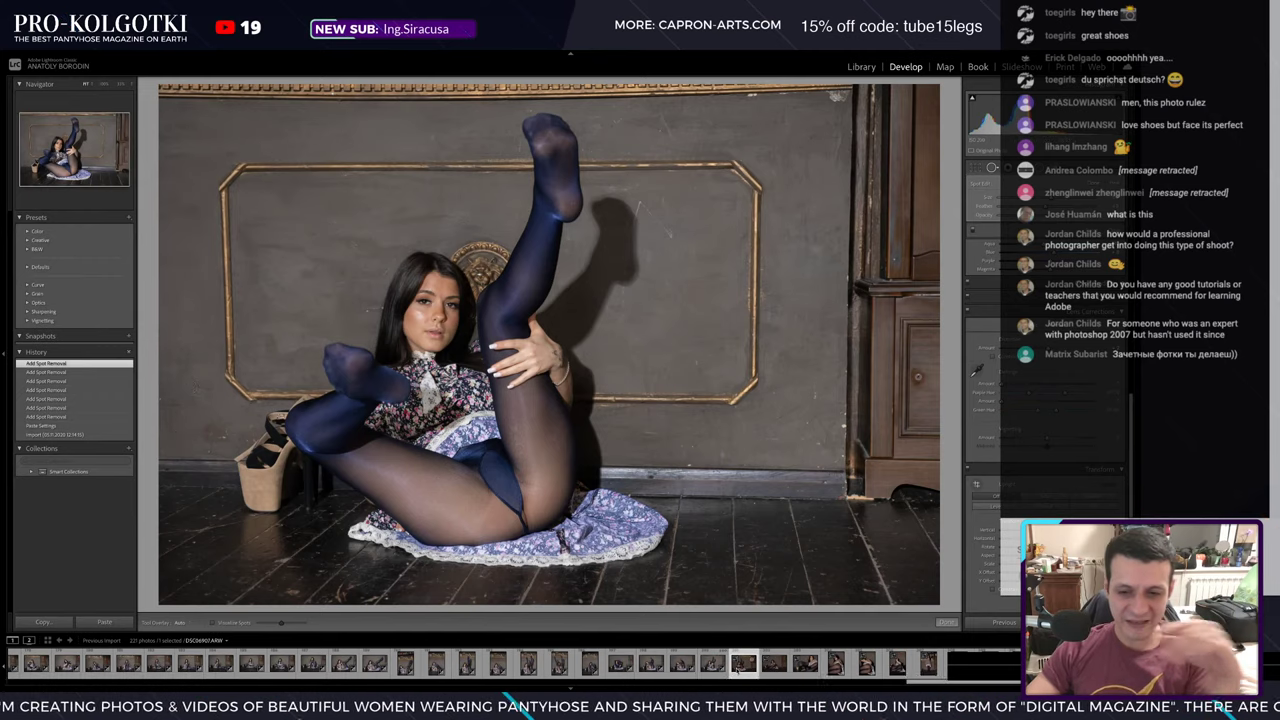
- Paste the copied settings and slightly increase the lens Distortion correction
key("ctrl+shift+v")
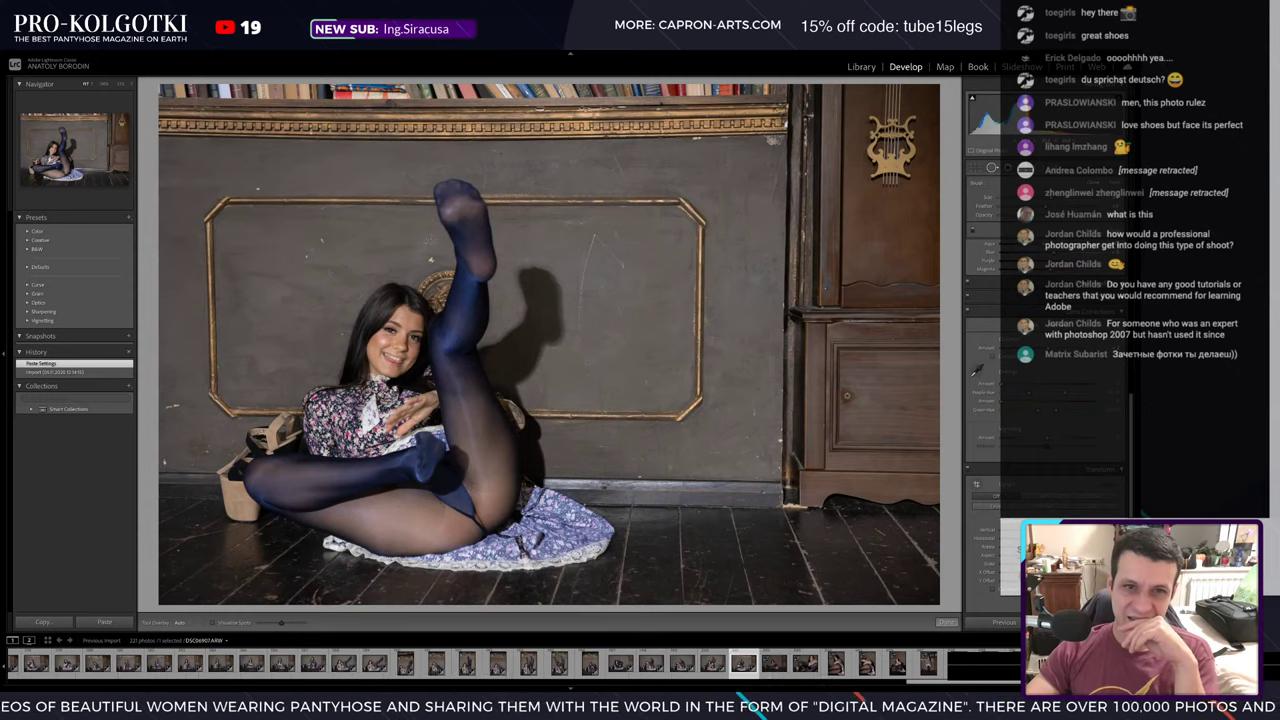
left_click_drag(1060, 348, 1072, 348)
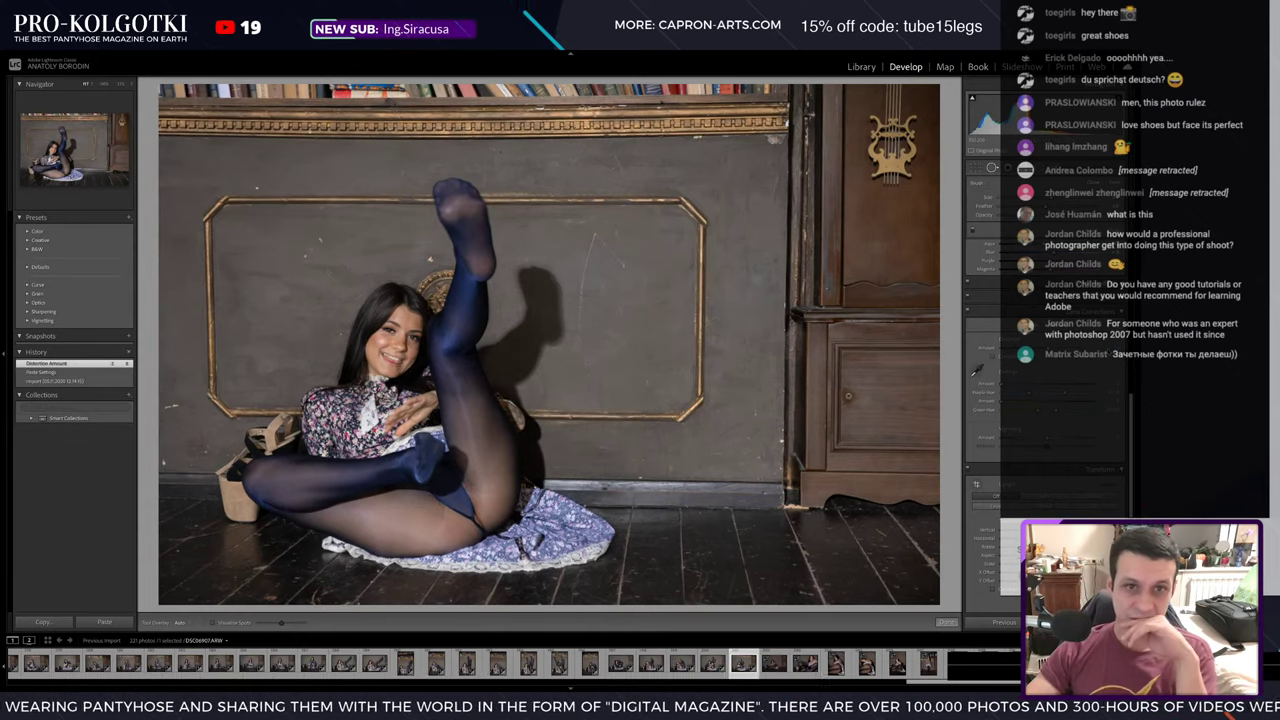
left_click_drag(1060, 348, 1066, 348)
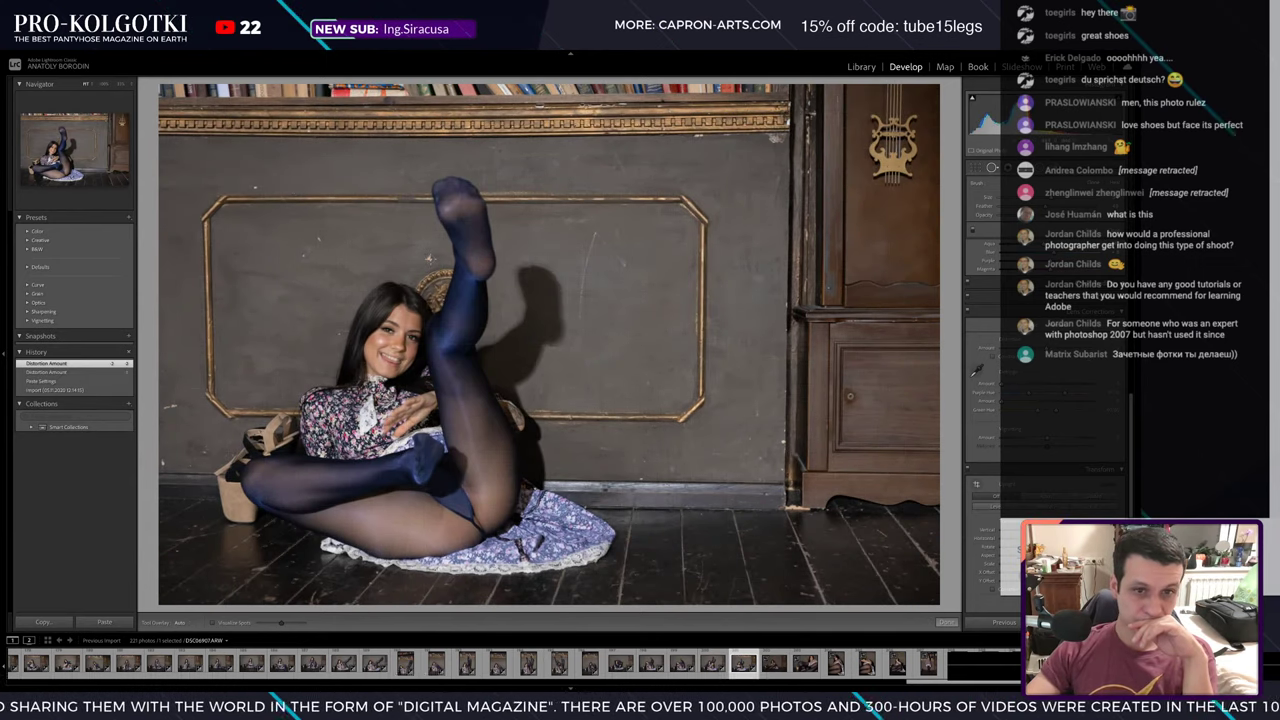
- Heal seven wall blemishes around the raised foot and lower left wall
left_click(429, 258)
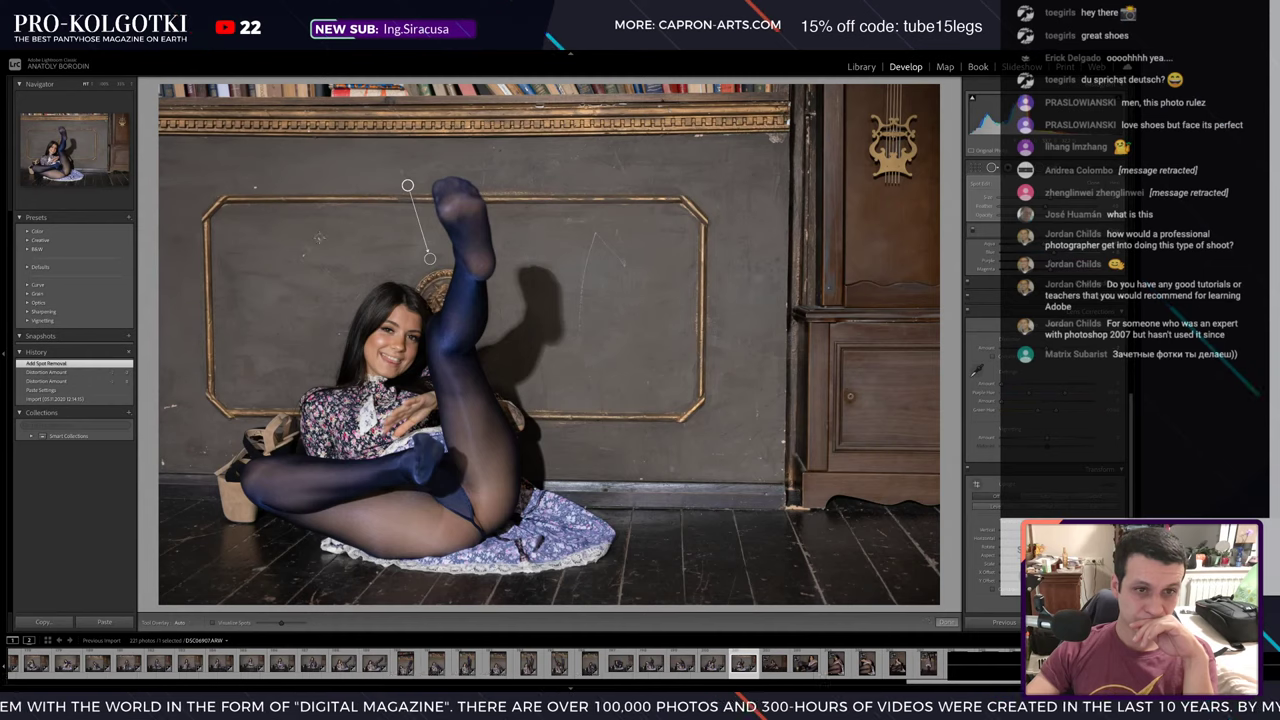
left_click(319, 238)
left_click(303, 254)
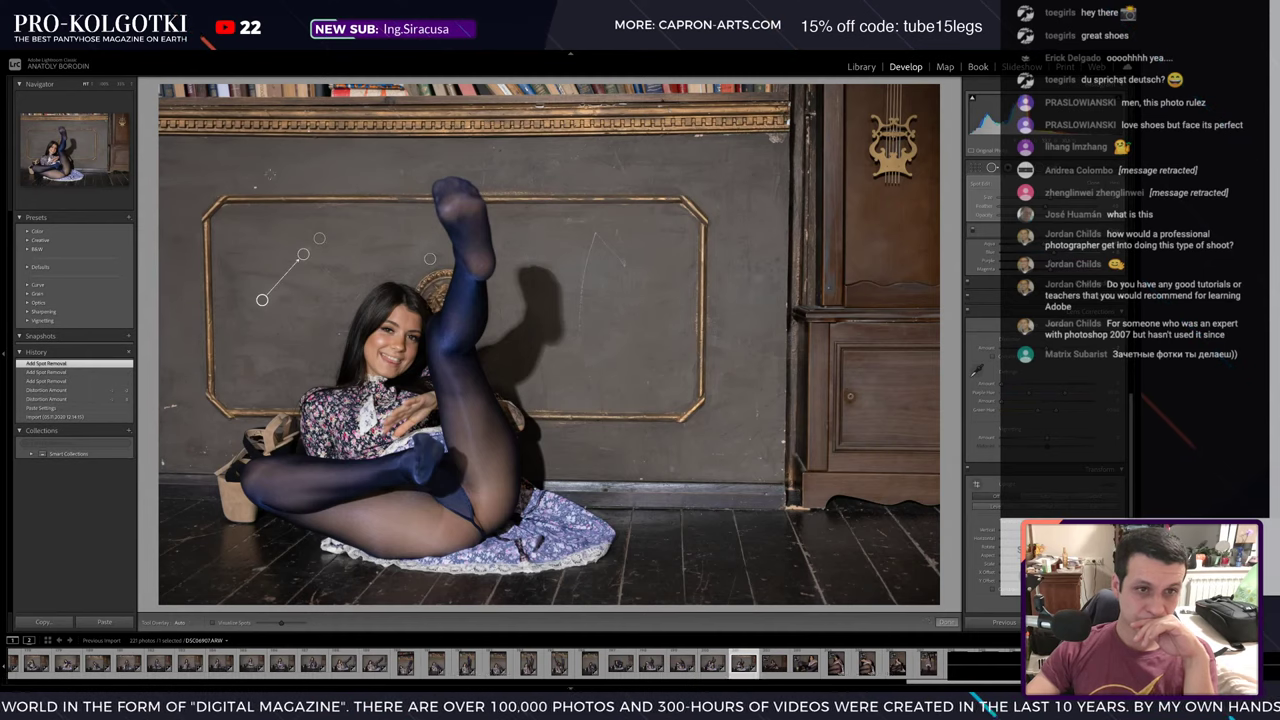
left_click(262, 177)
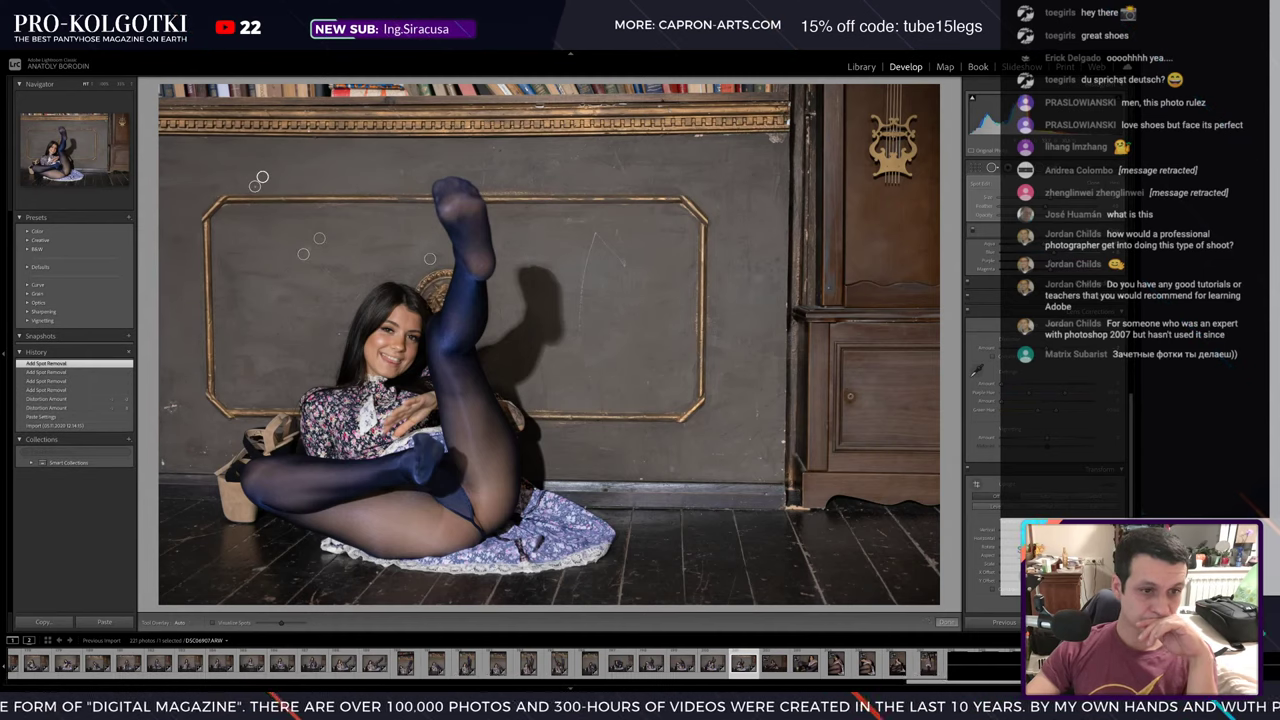
left_click(183, 418)
left_click(173, 397)
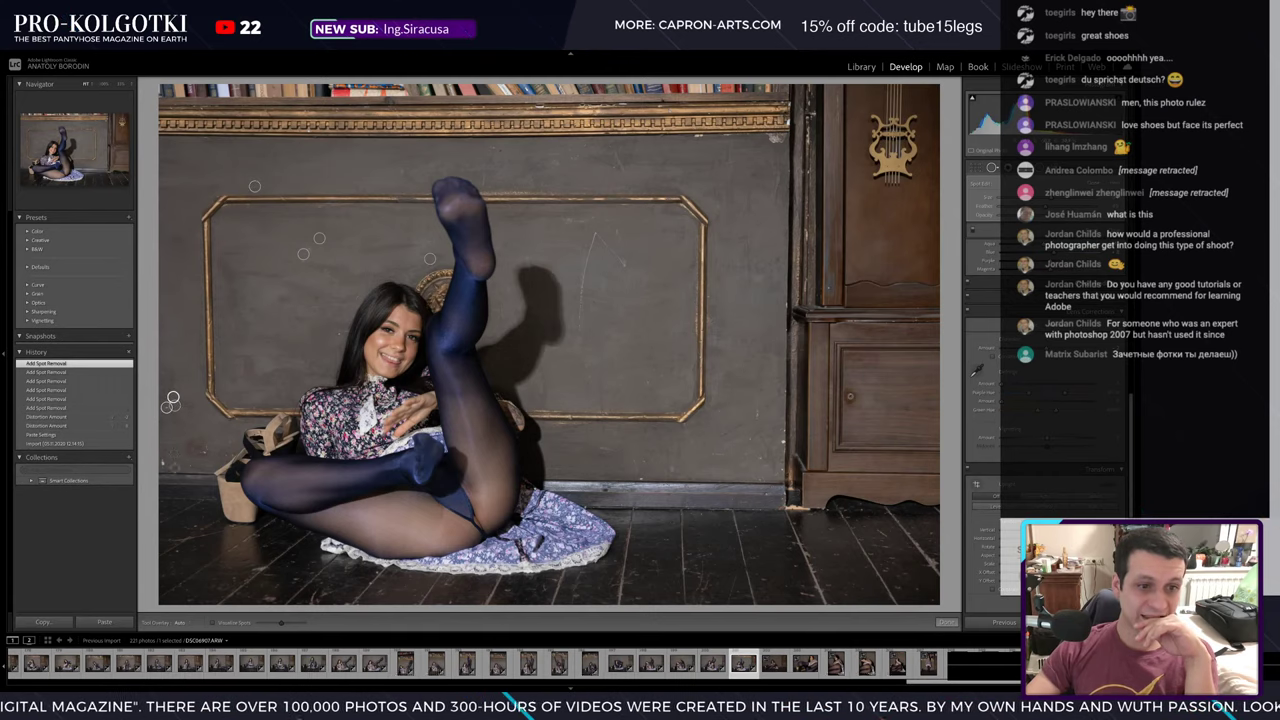
left_click(173, 397)
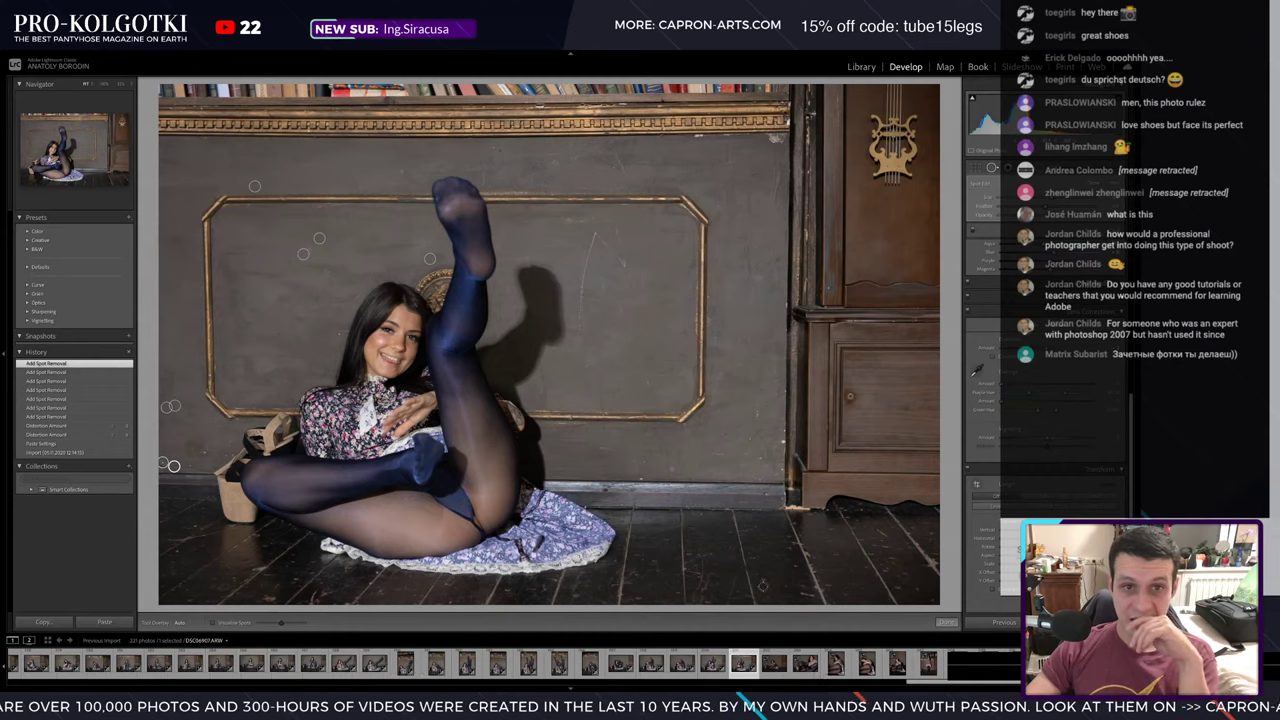
left_click(776, 664)
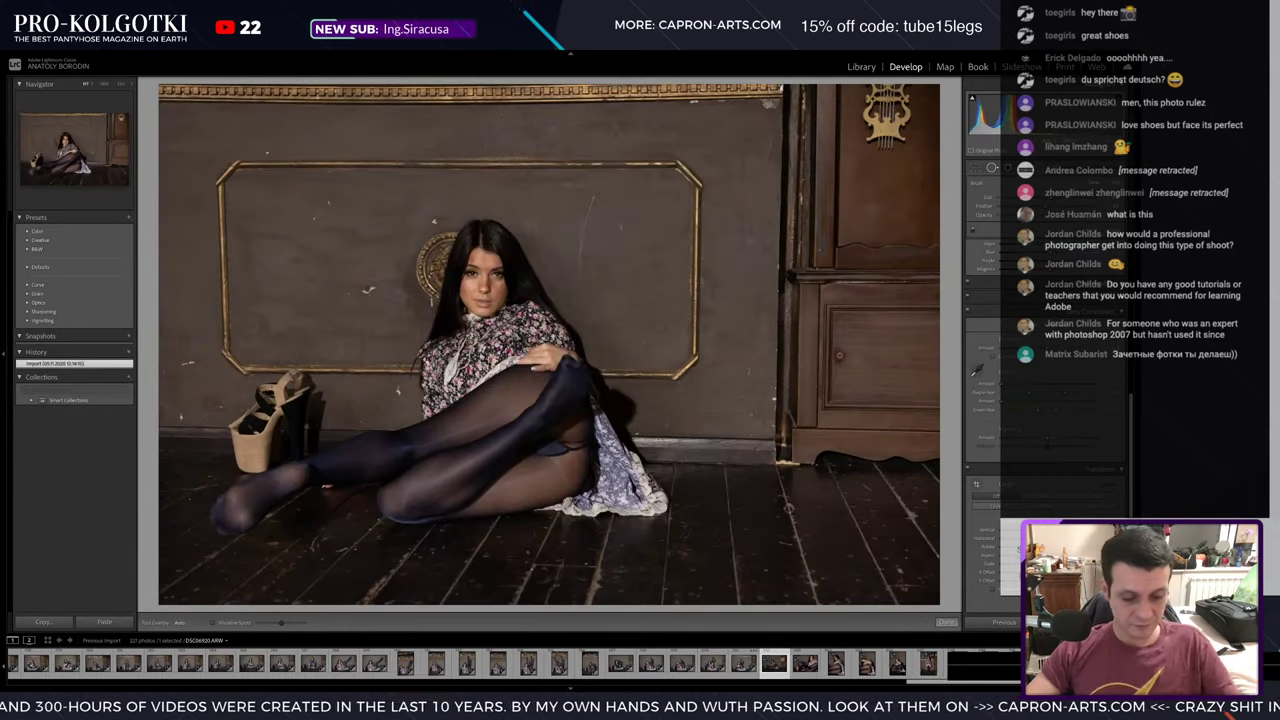
- Paste the copied settings, adjust lens distortion, and heal nine wall specks behind the model
key("ctrl+shift+v")
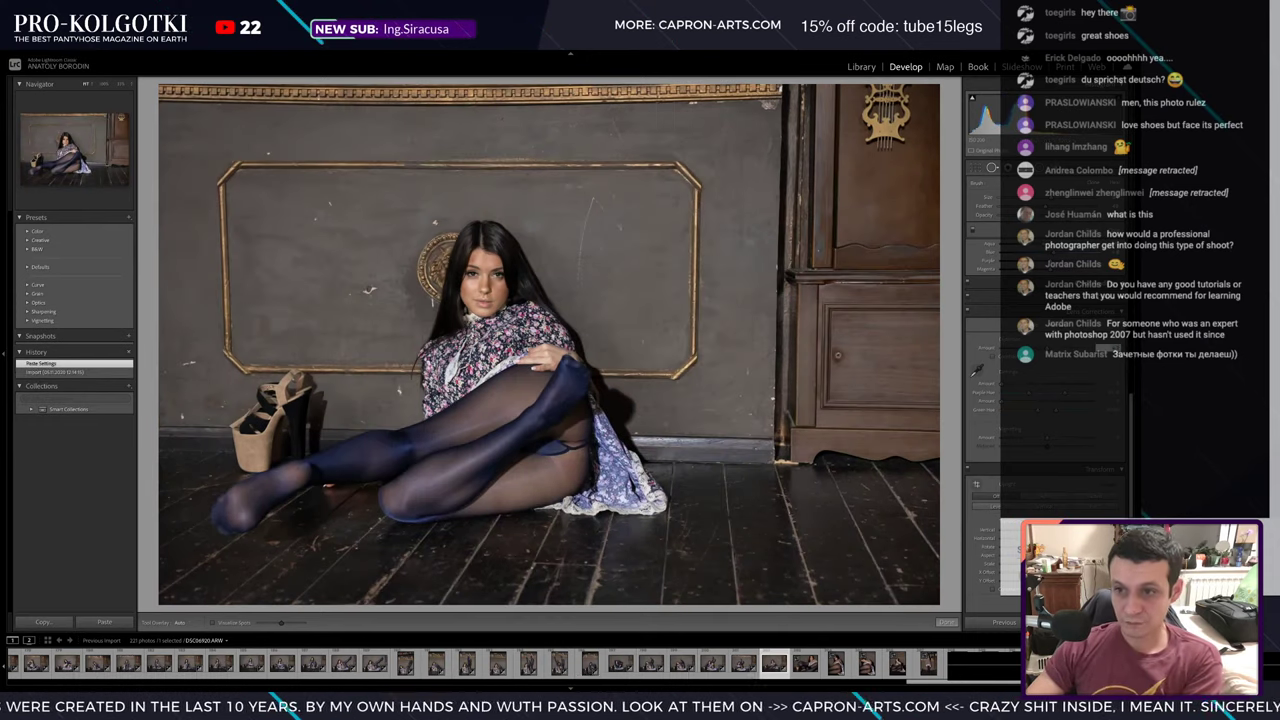
left_click_drag(1060, 530, 1075, 530)
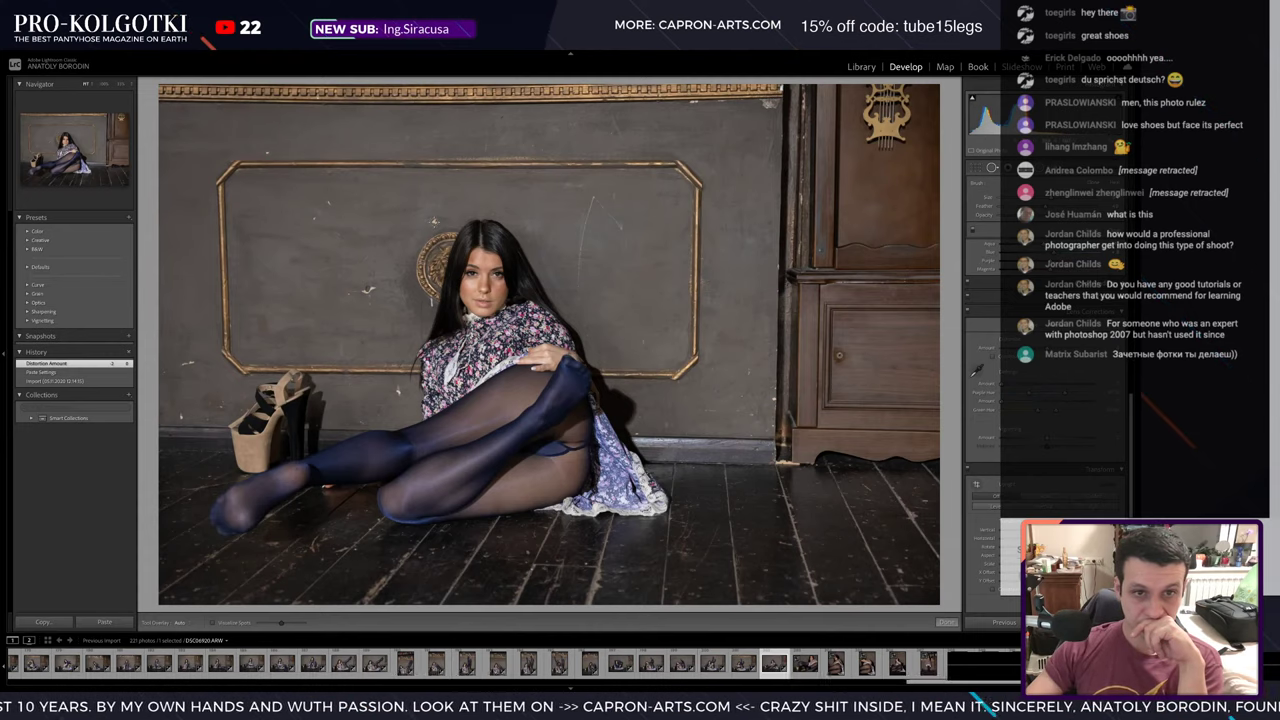
left_click(433, 220)
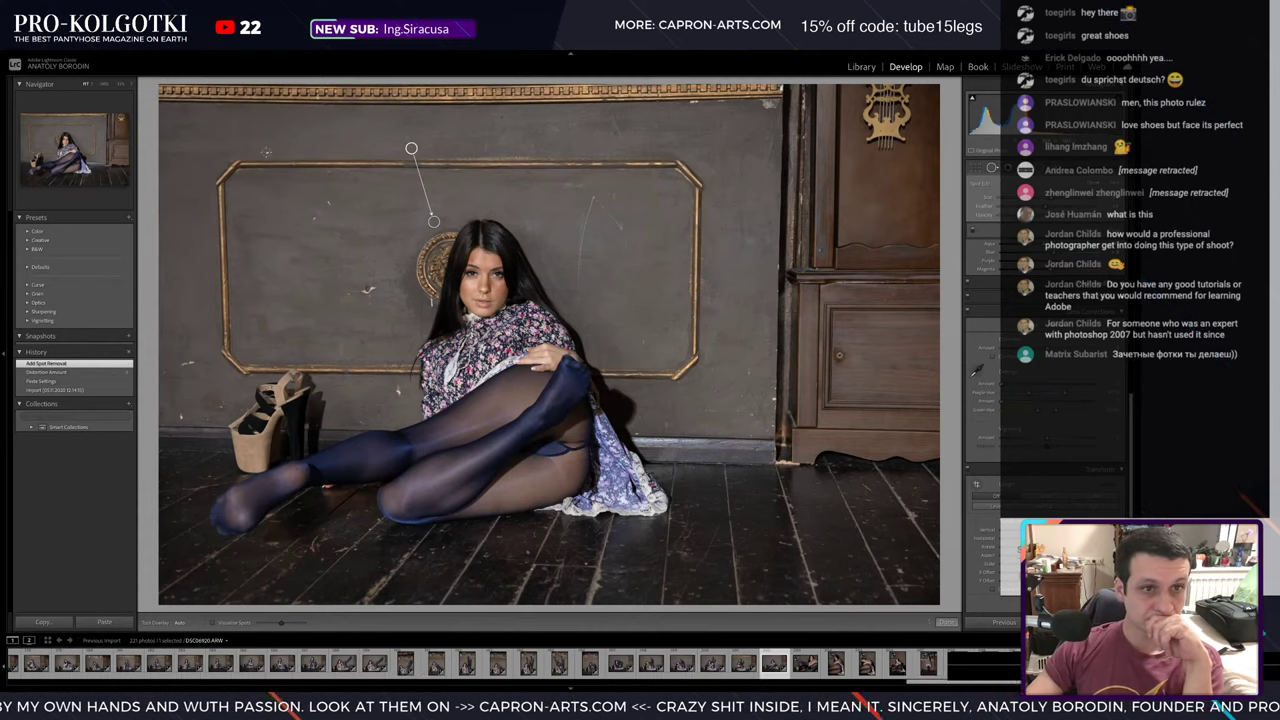
left_click(266, 151)
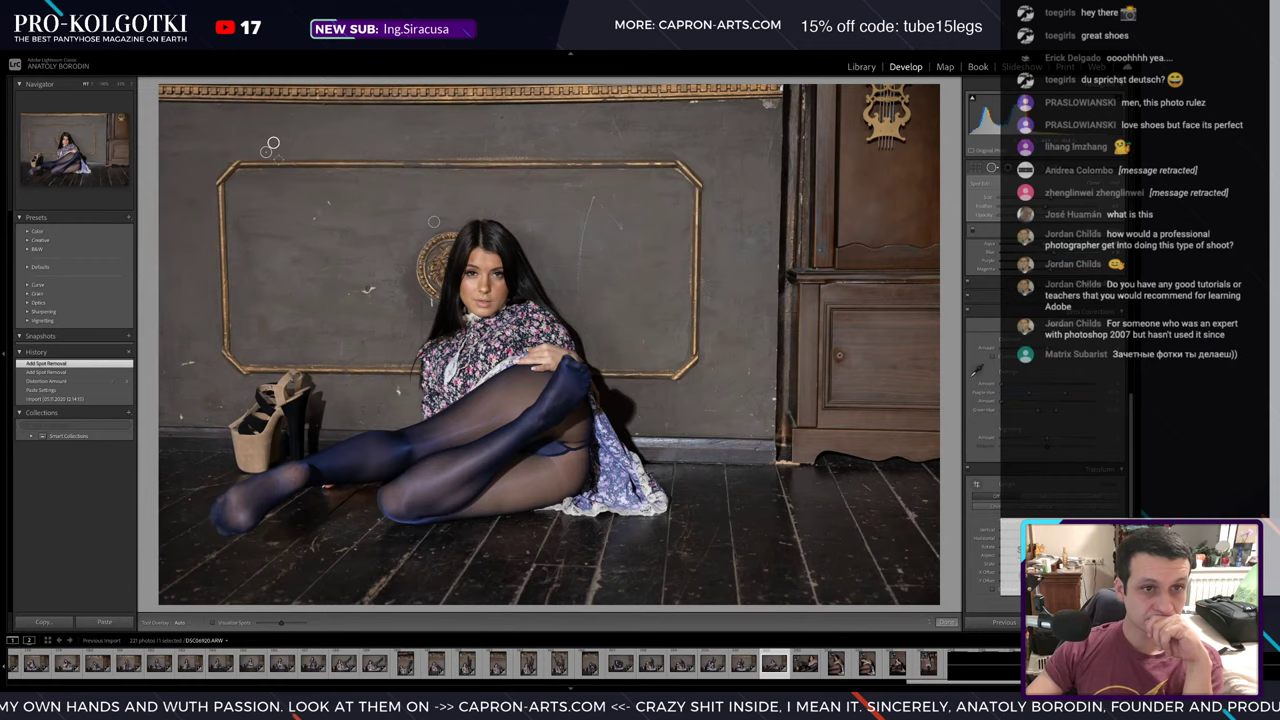
left_click(329, 202)
left_click(315, 218)
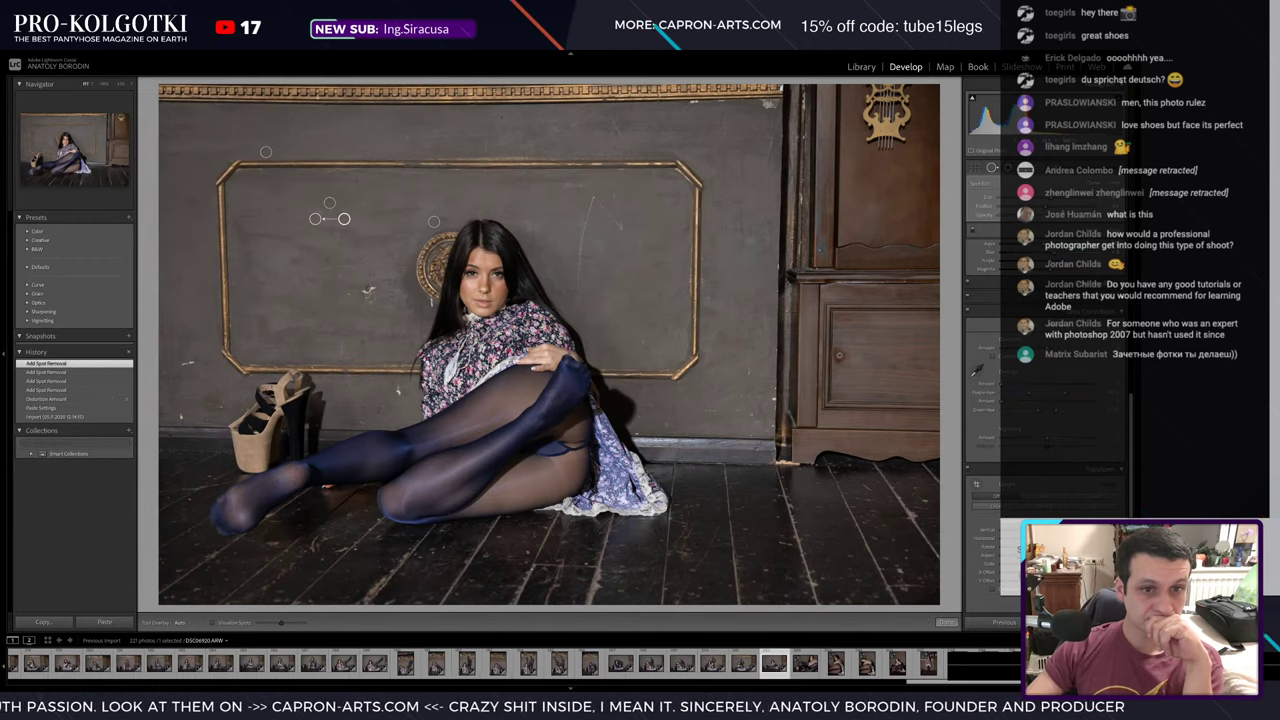
left_click(369, 289)
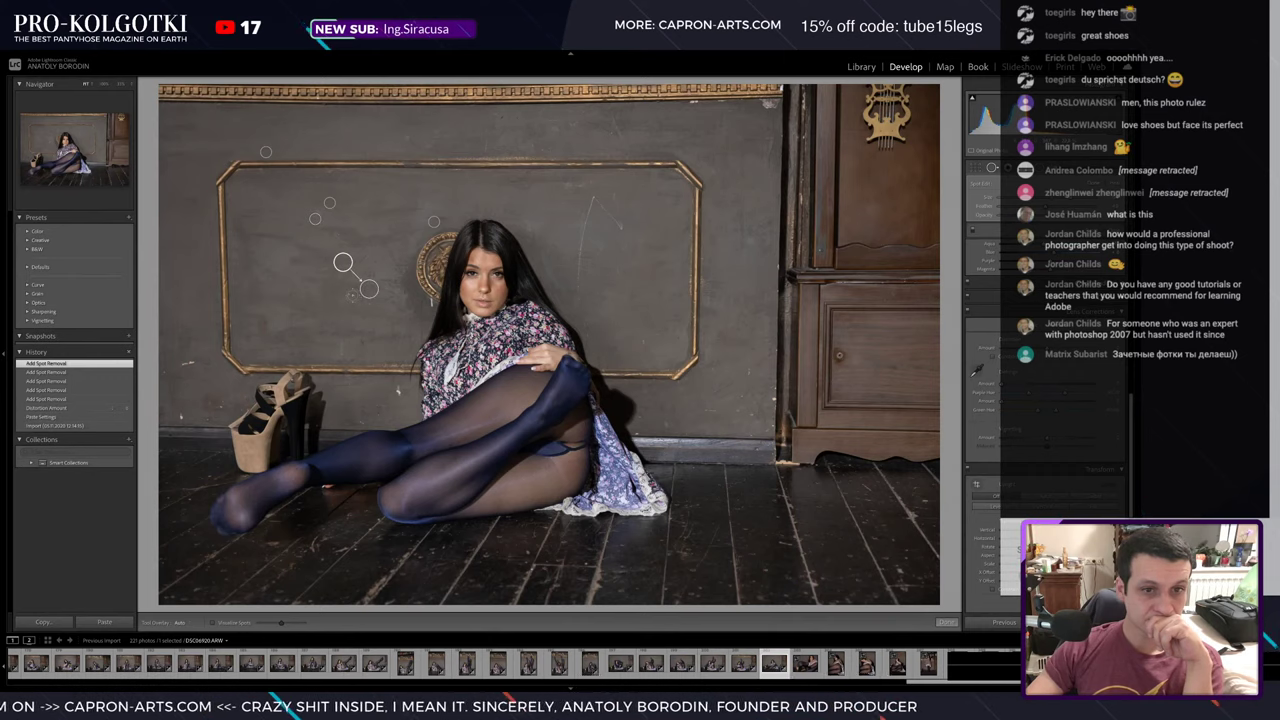
left_click(349, 293)
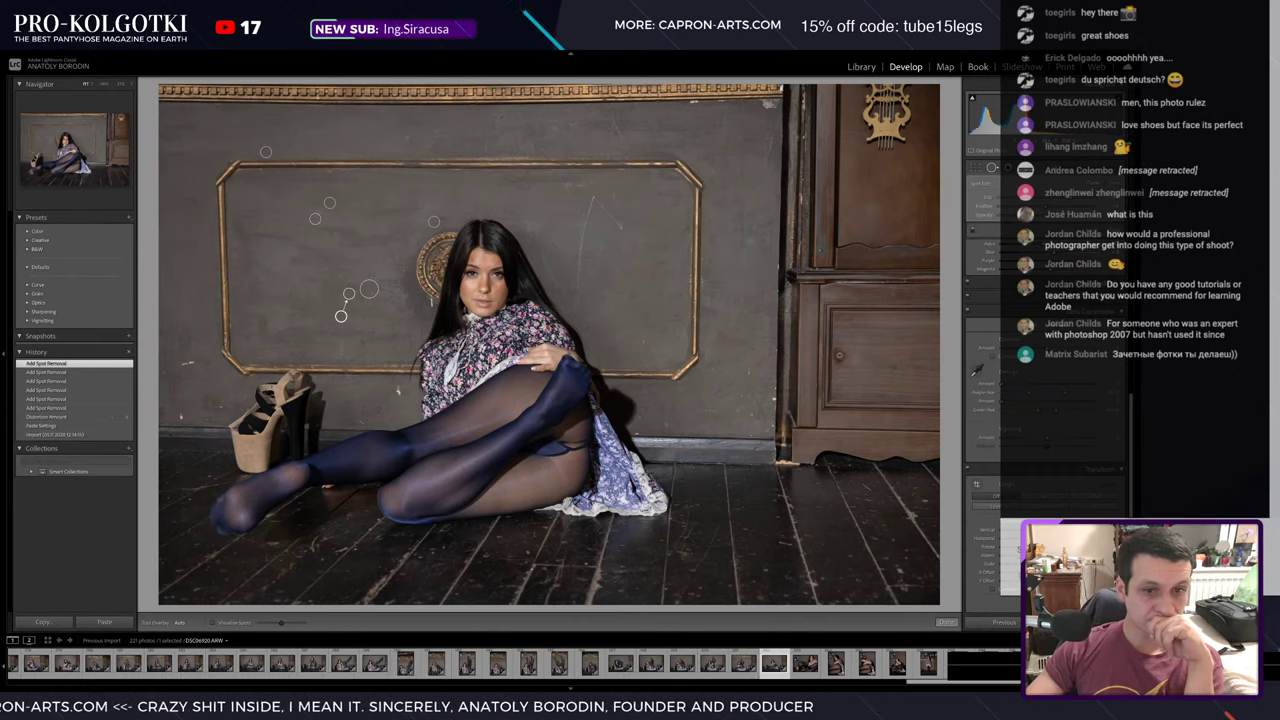
left_click(398, 391)
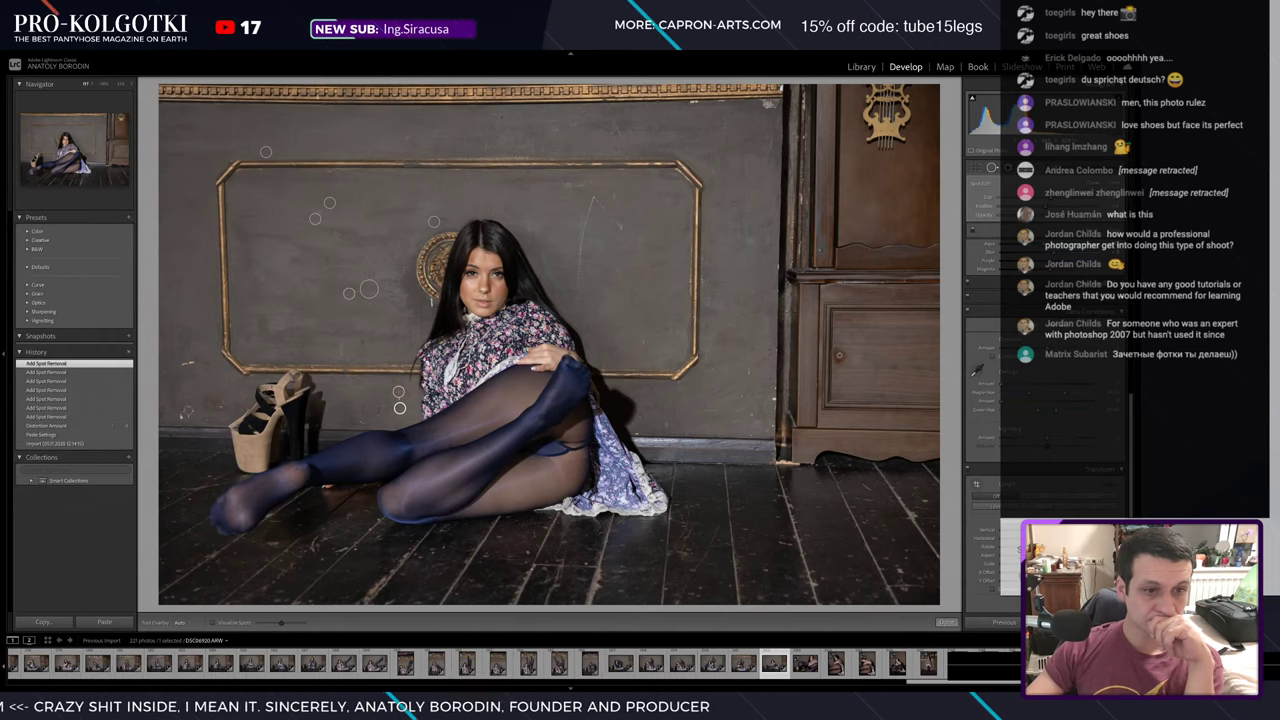
left_click(189, 405)
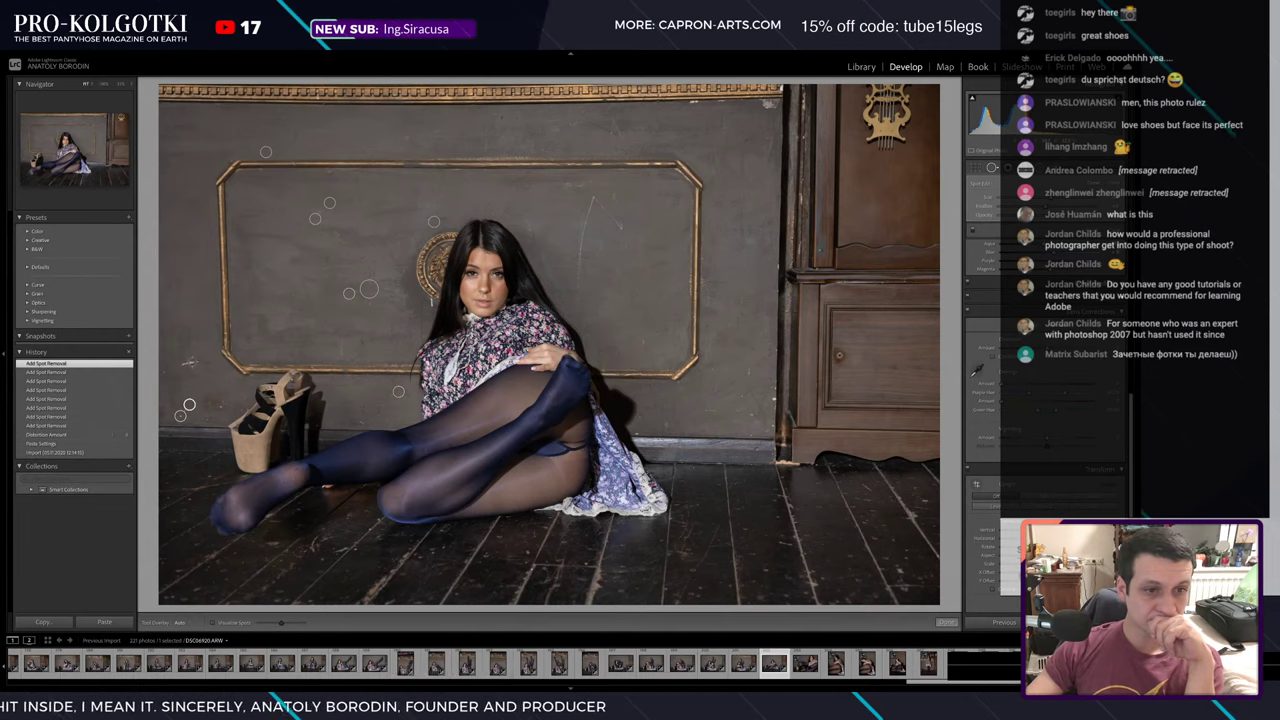
left_click(191, 361)
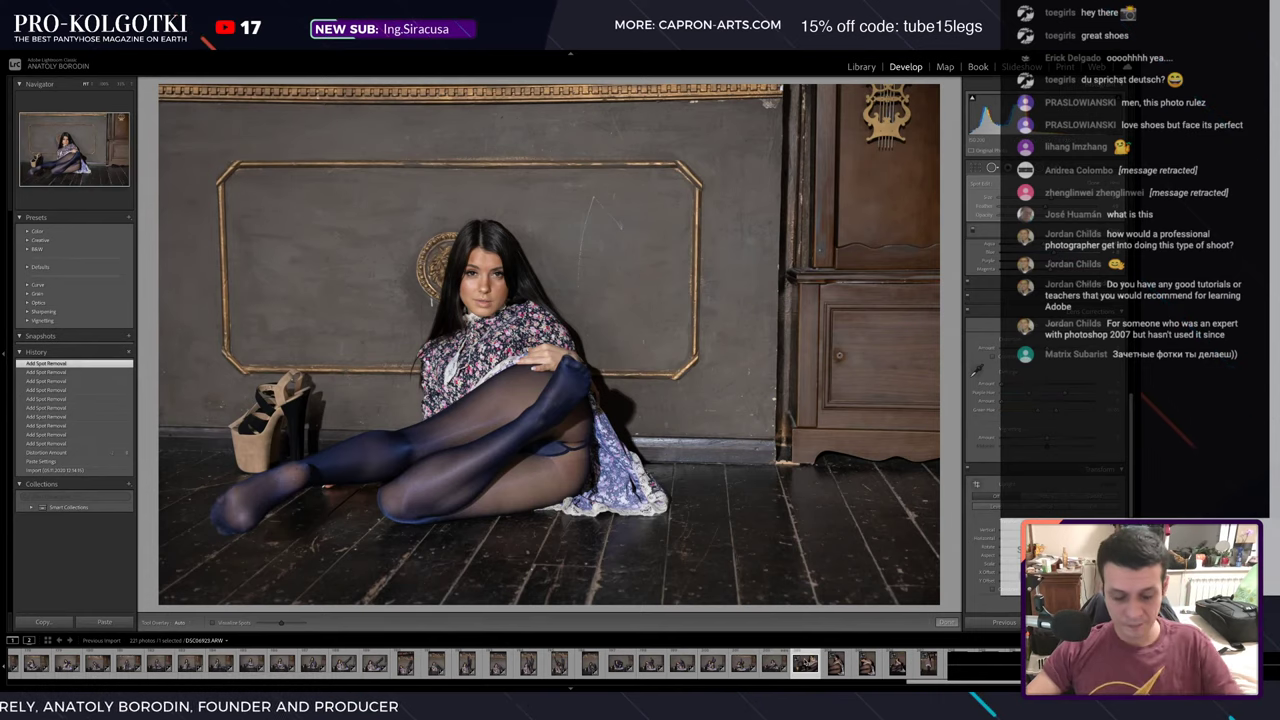
- Paste the copied develop settings onto the next two photos
key("Right")
key("ctrl+v")
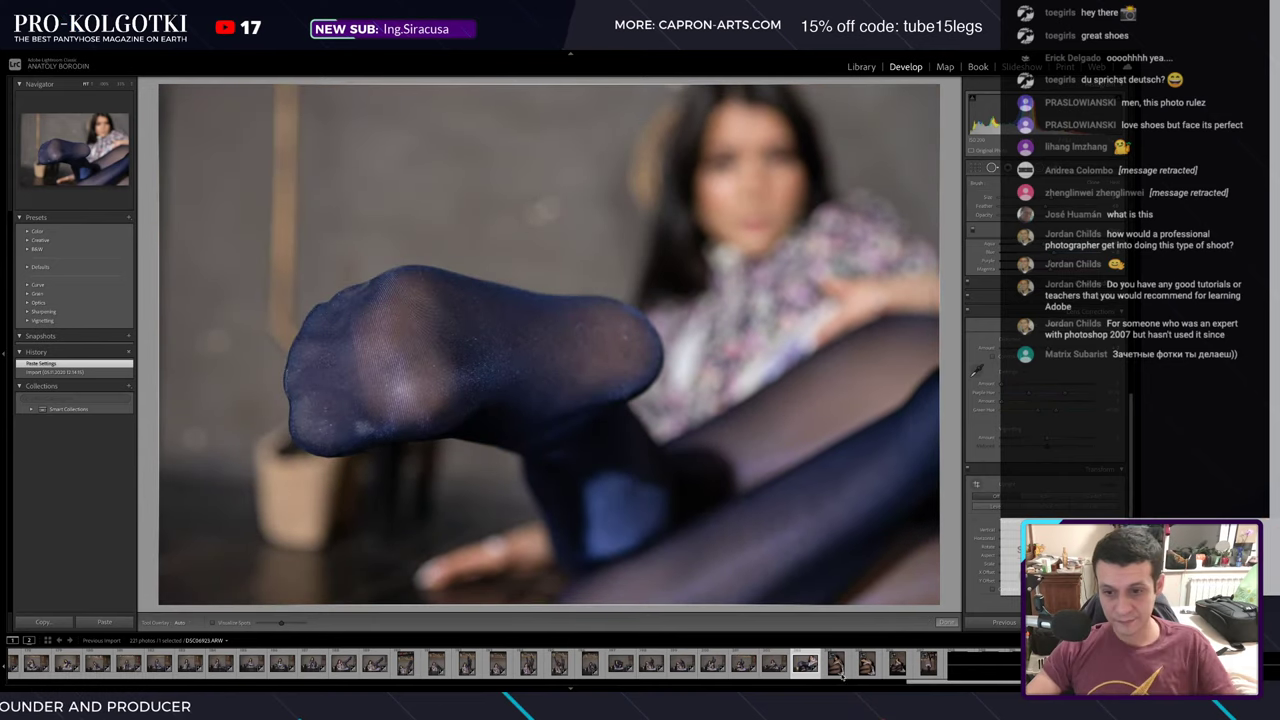
key("Right")
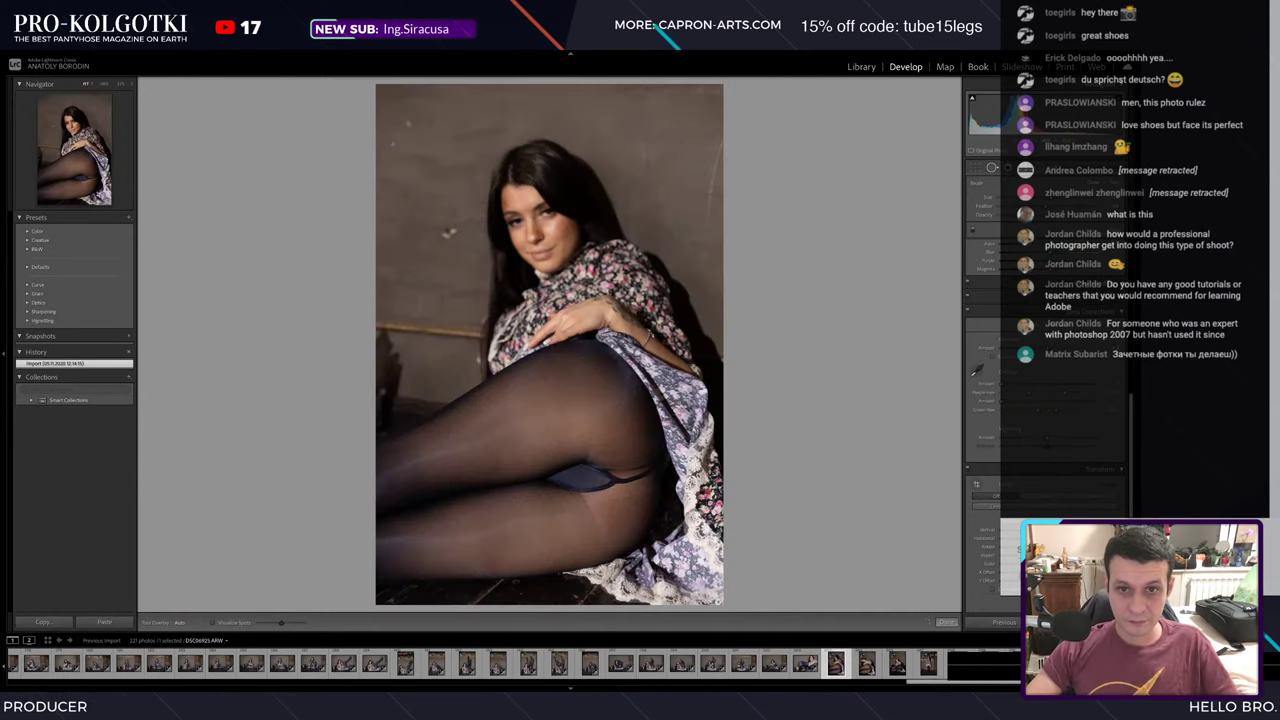
key("ctrl+v")
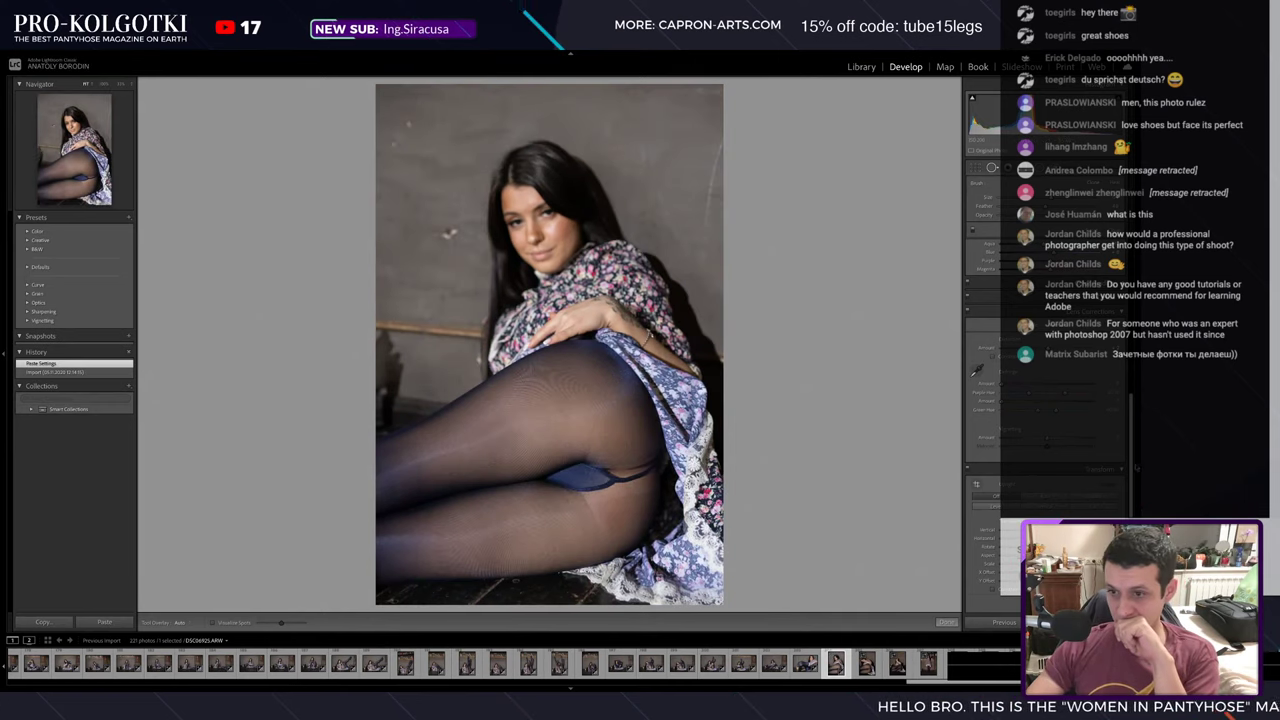
- Reset the Post-Crop Vignette Amount and heal three wall spots near her head
scroll(1135, 468, "down", 2)
scroll(1135, 468, "down", 2)
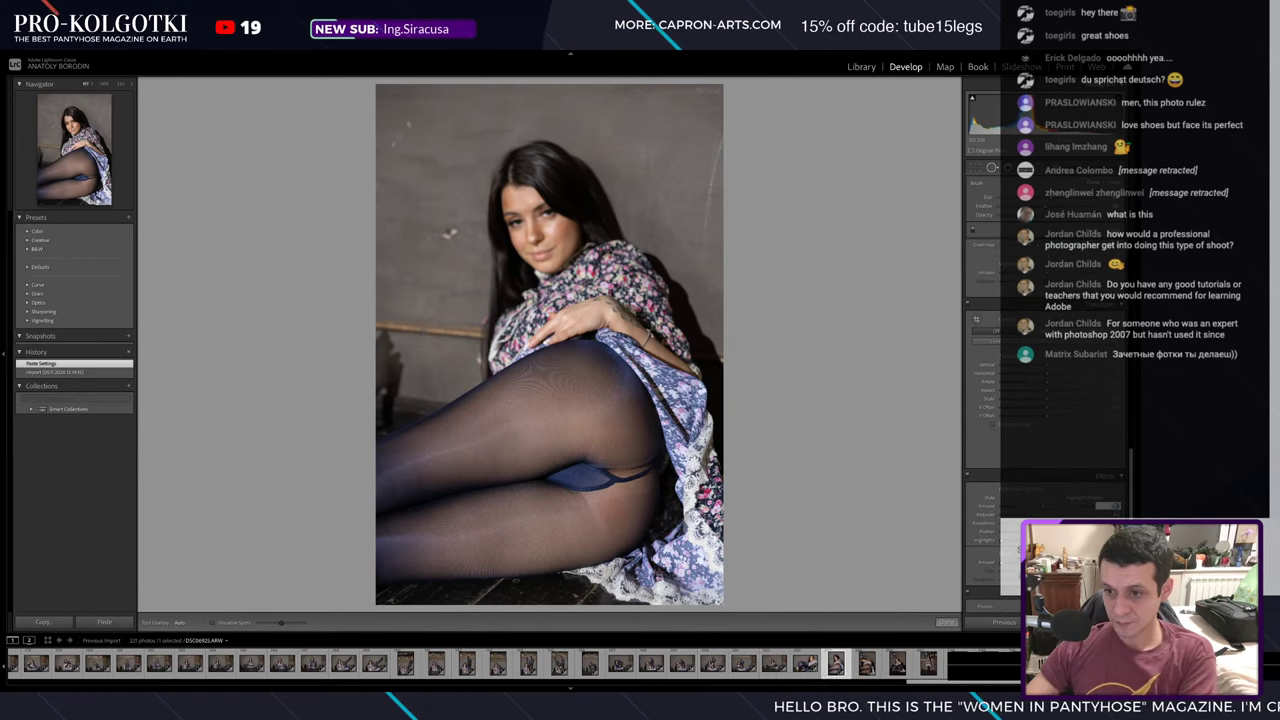
double_click(987, 505)
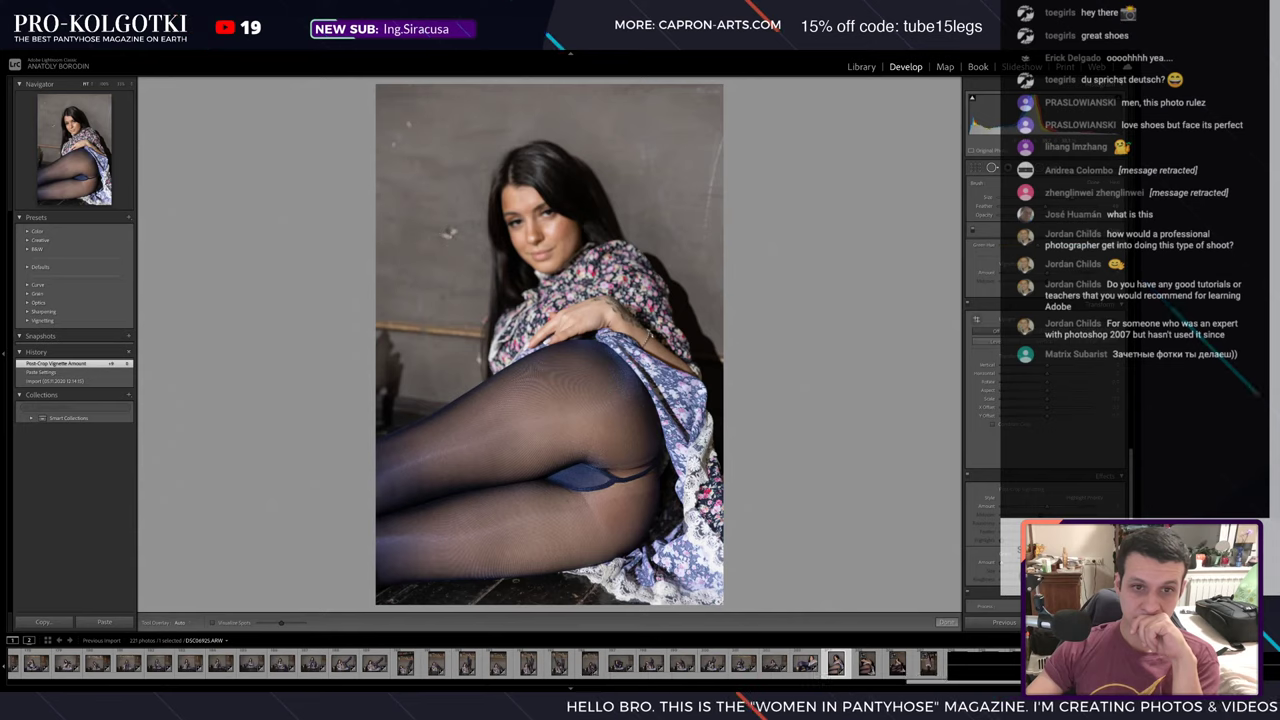
key("q")
left_click(449, 233)
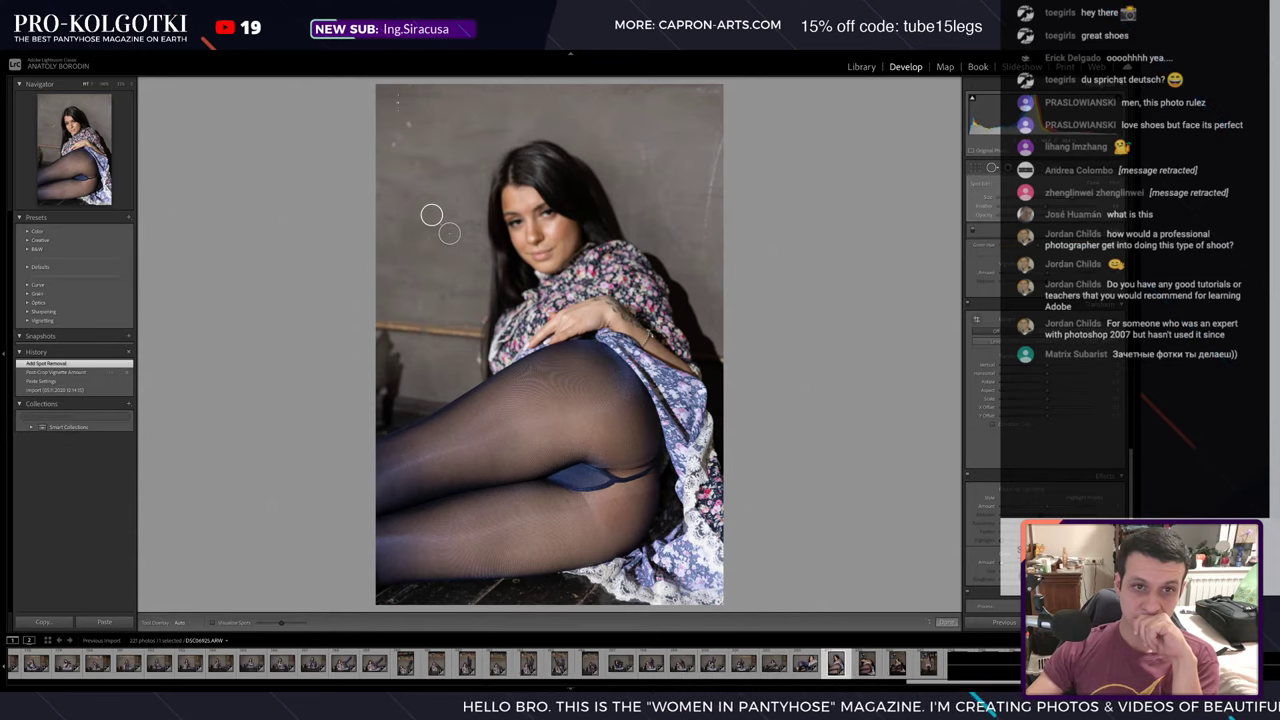
left_click(408, 123)
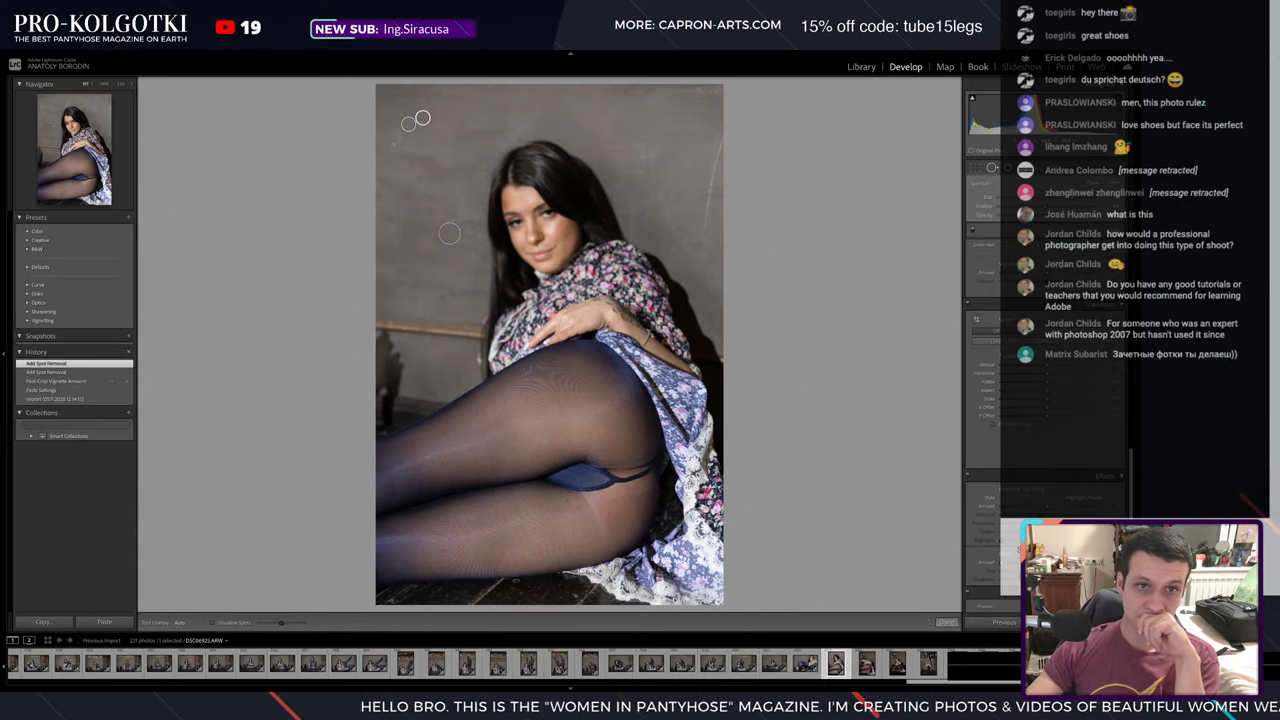
left_click(391, 147)
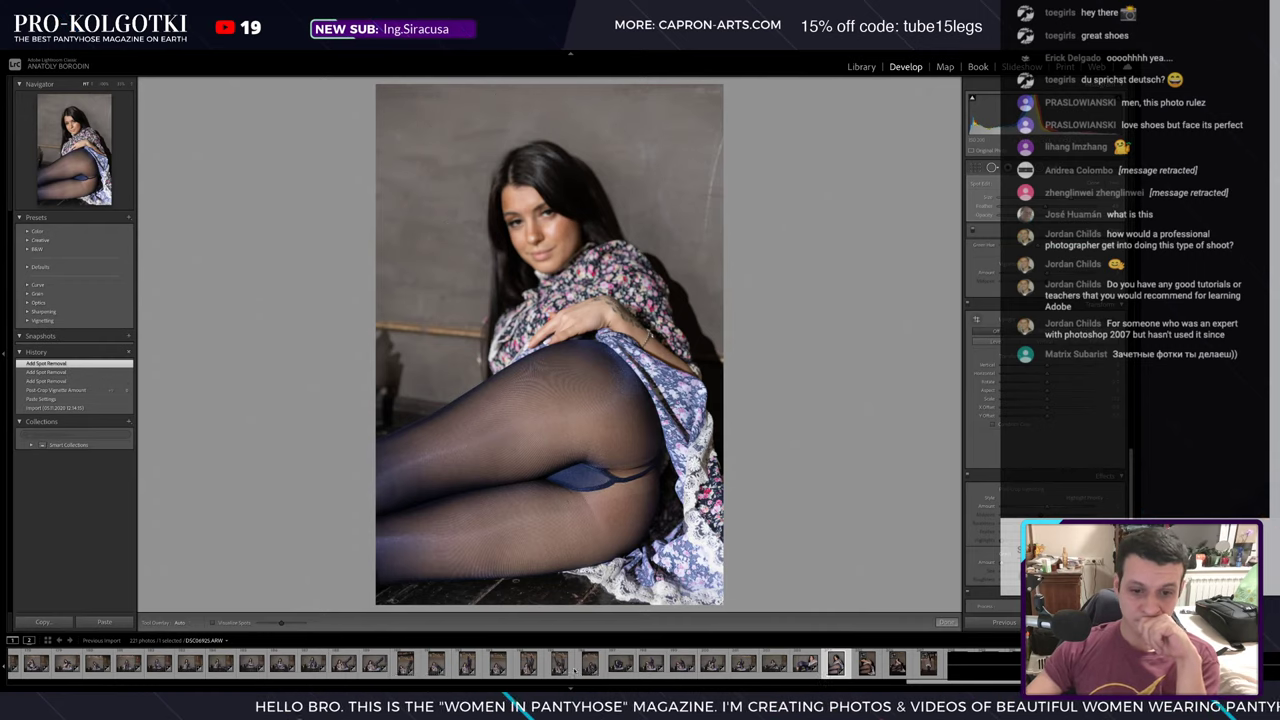
- Fine-tune the portrait's lens Distortion Amount and paste the copied settings
key("Left")
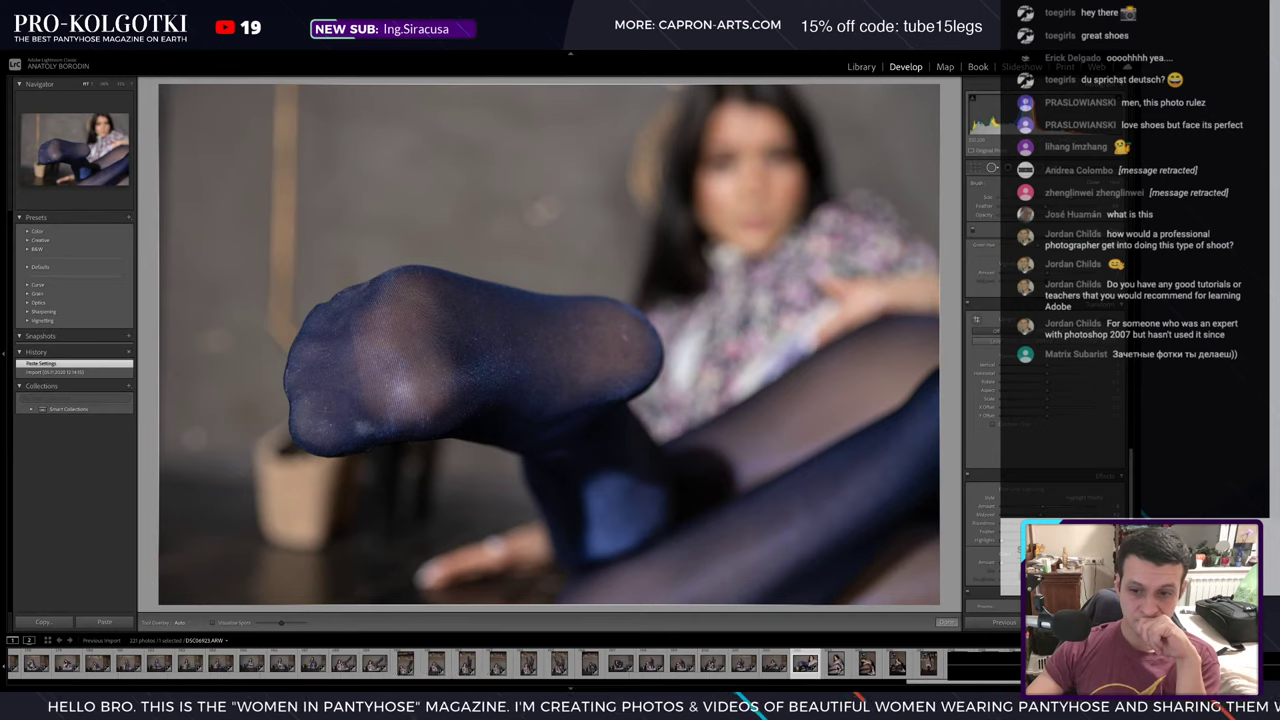
key("Right")
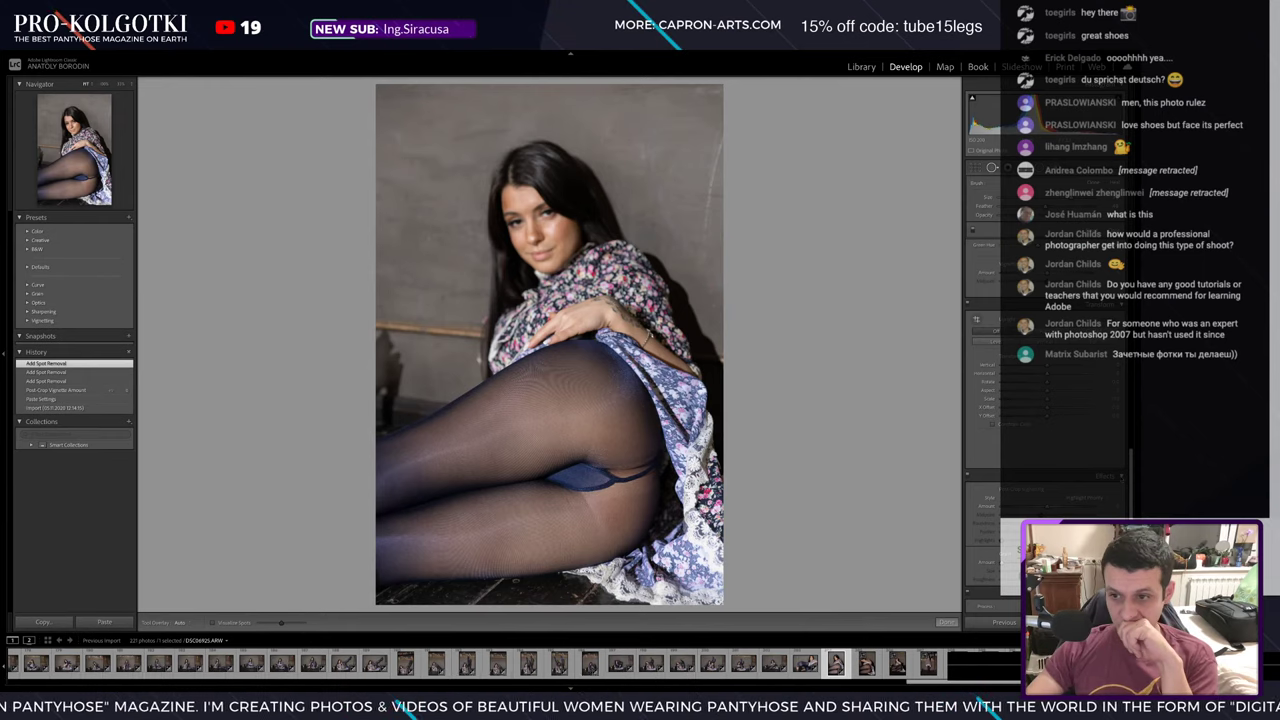
scroll(977, 397, "down", 3)
scroll(977, 397, "down", 3)
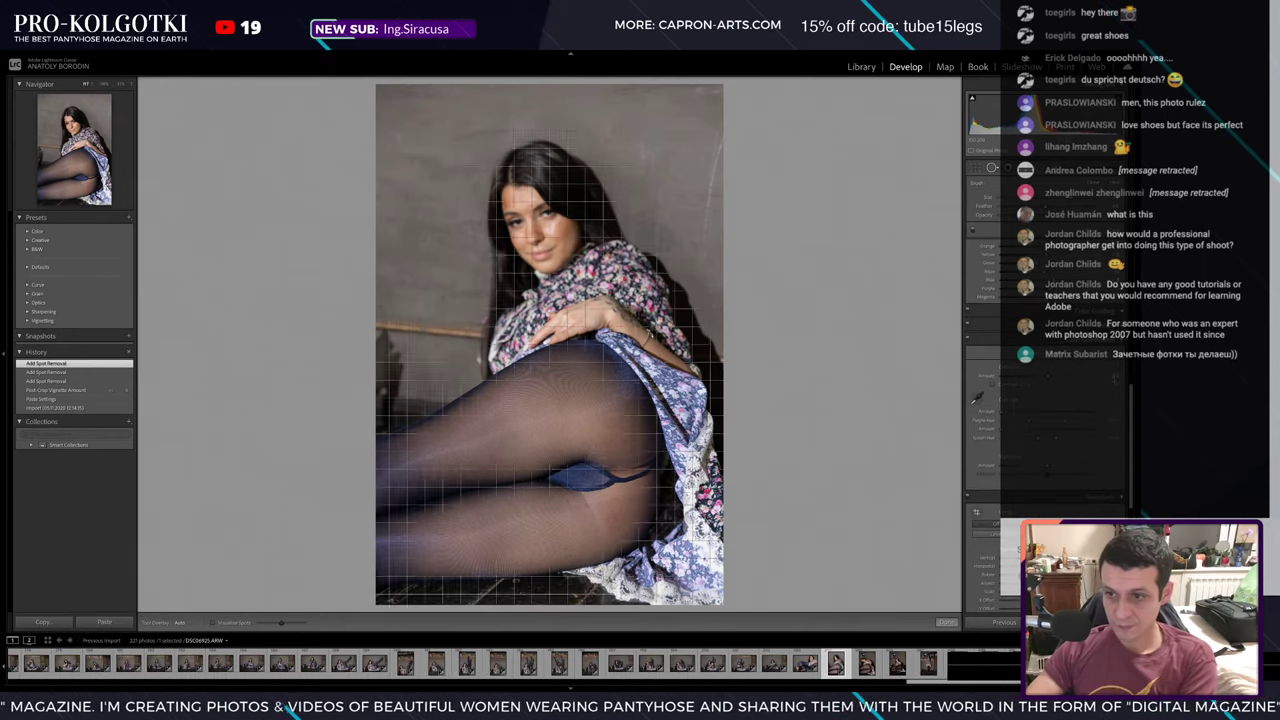
left_click_drag(1048, 376, 1050, 376)
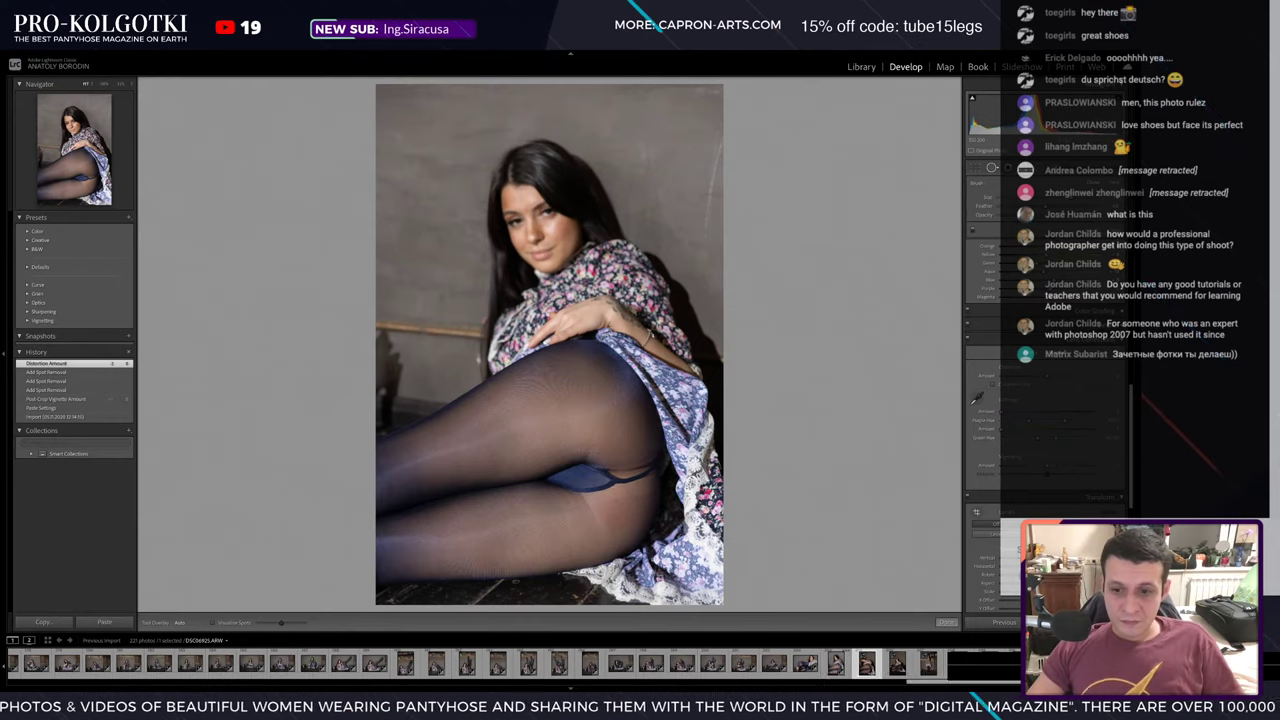
key("ctrl+shift+v")
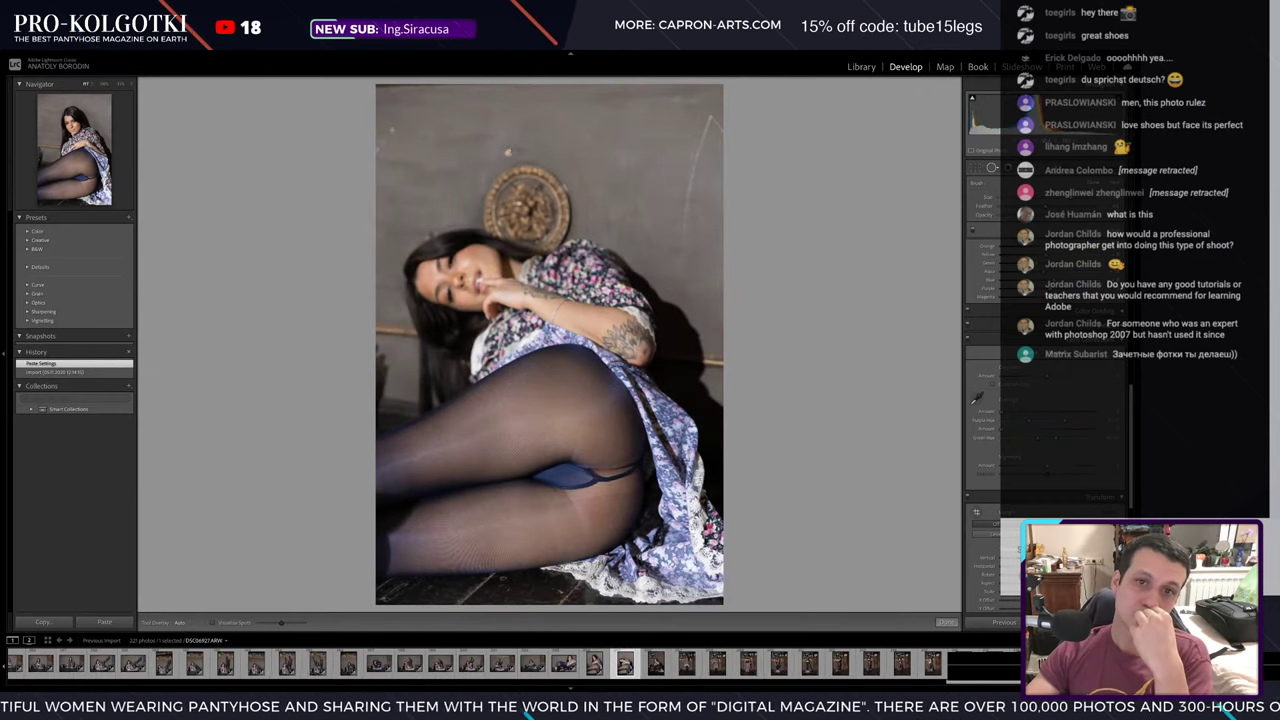
- Heal two wall spots on the reclining photo and paste settings onto the next photo
left_click(507, 152)
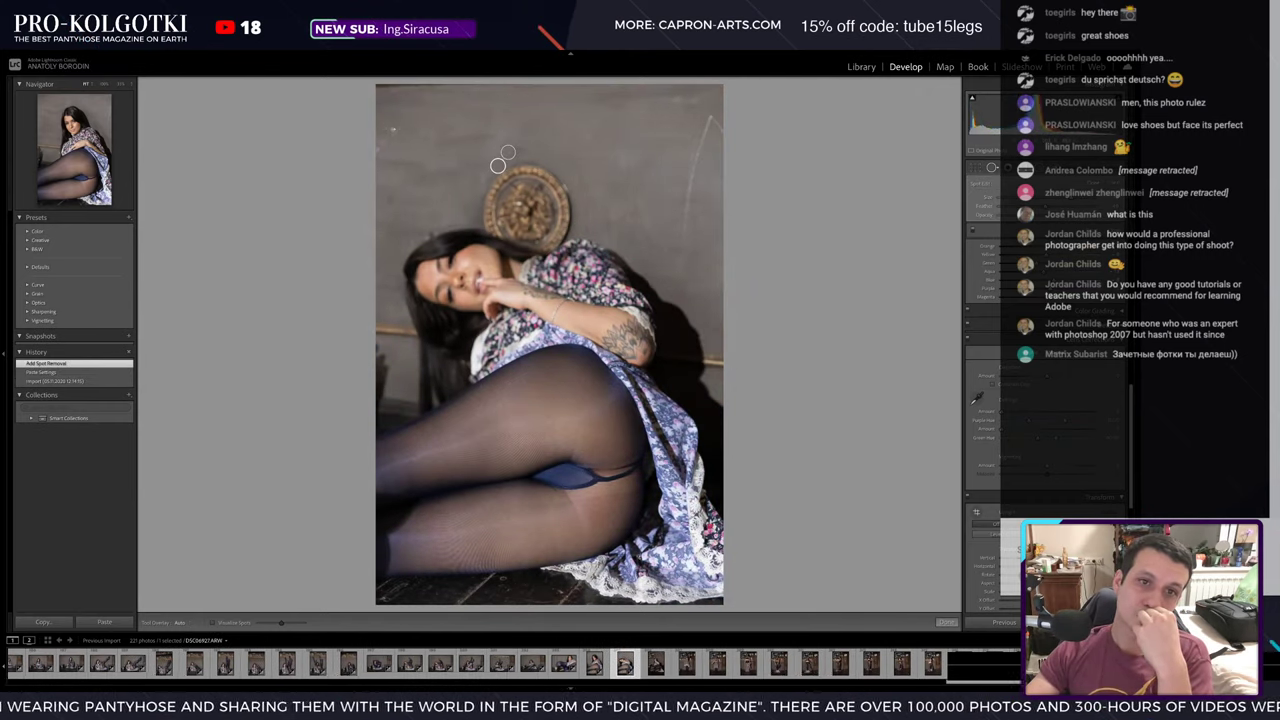
left_click(394, 128)
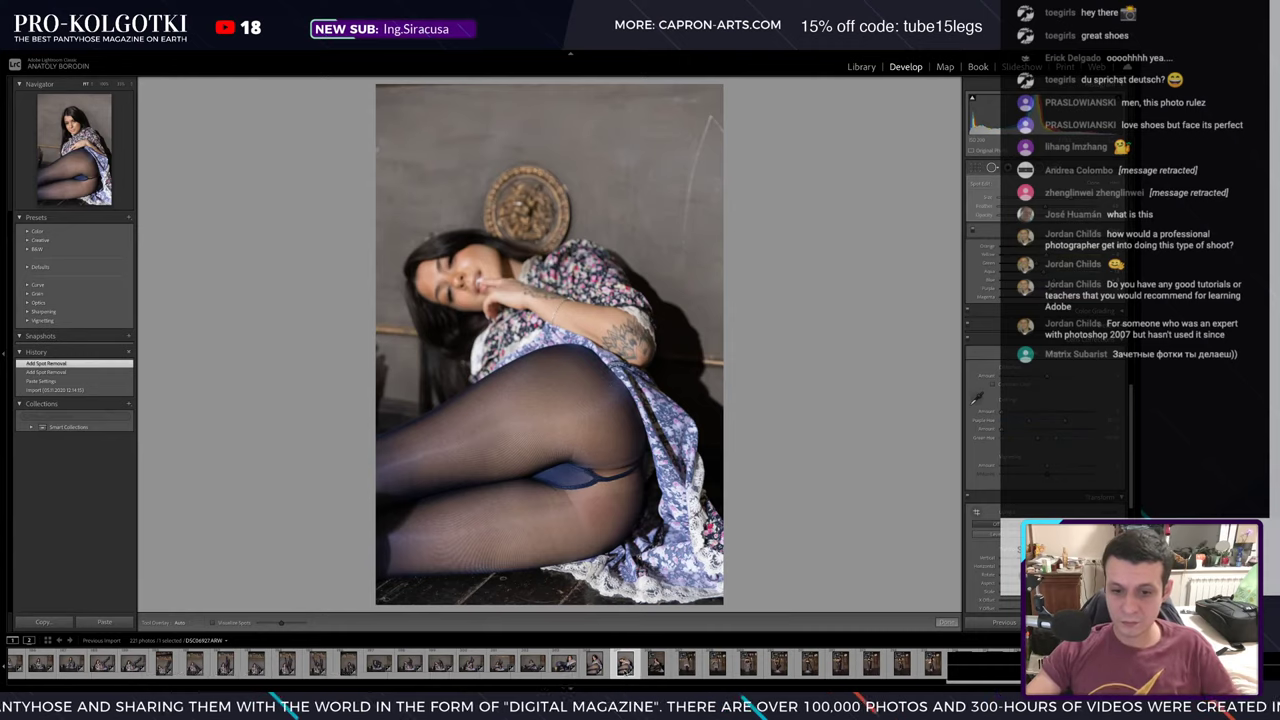
key("Right")
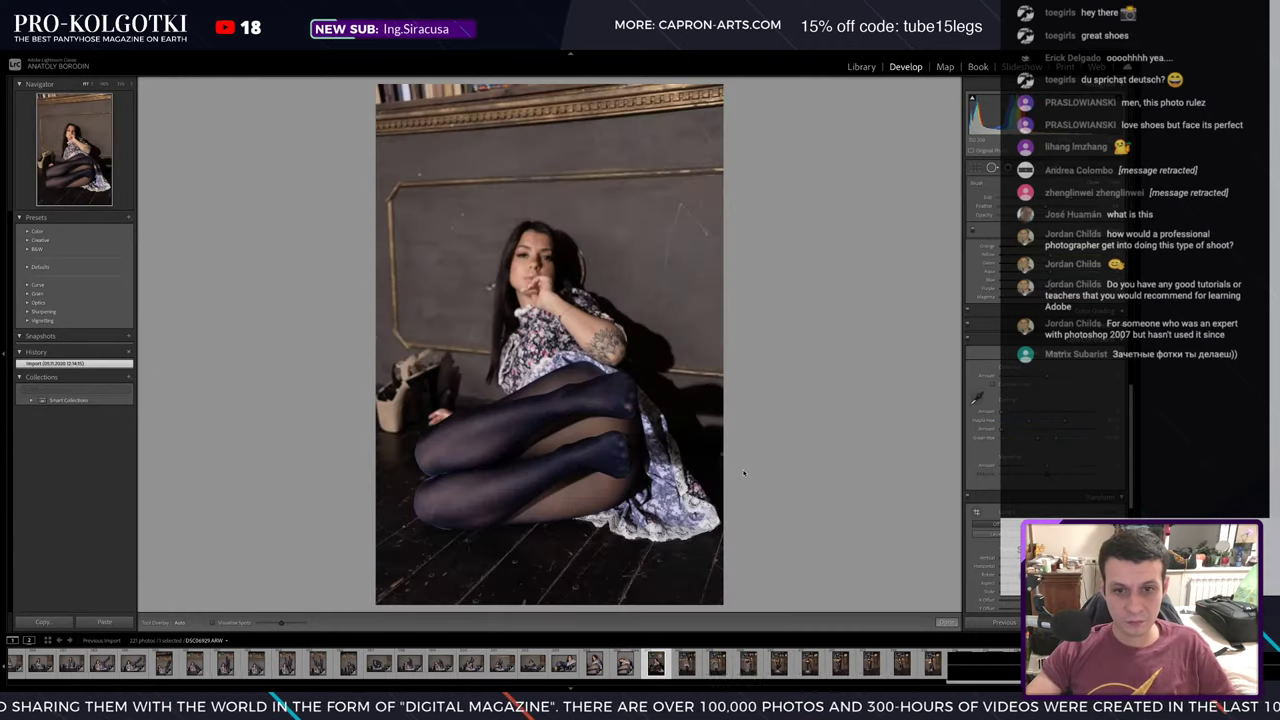
key("ctrl+shift+v")
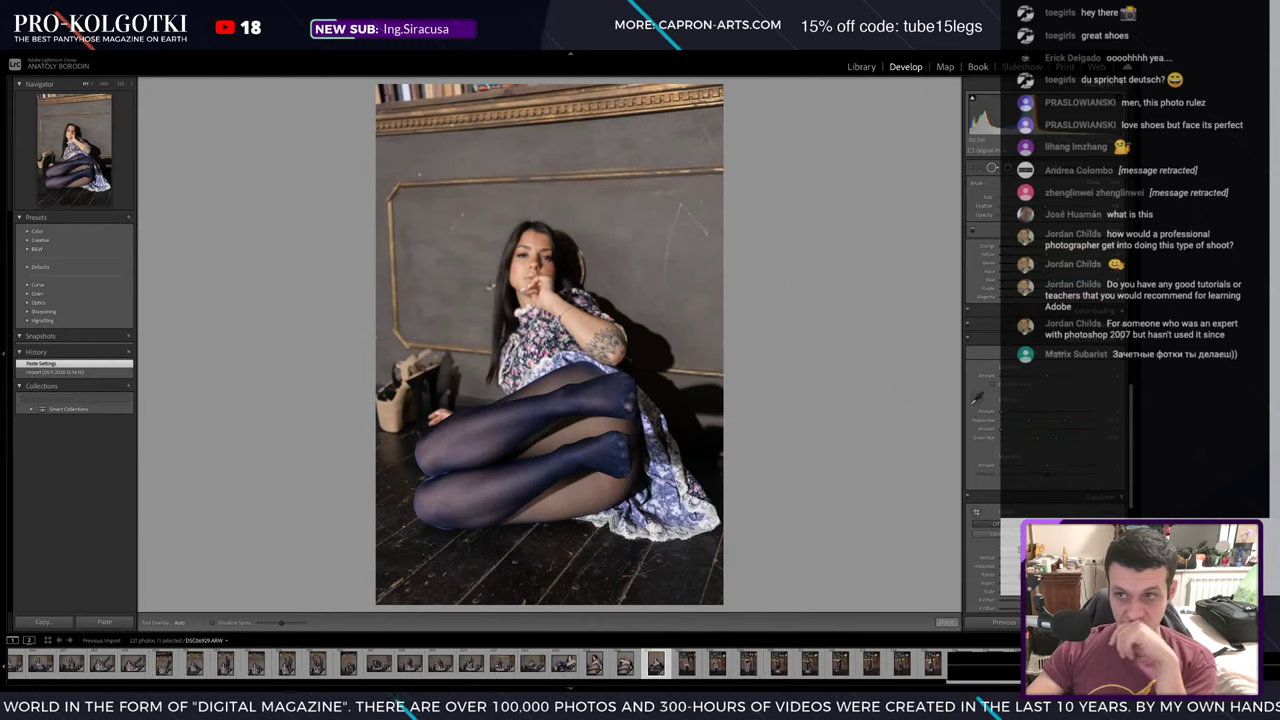
- Brighten the upper area with a reshaped Radial Filter and heal a blemish near her chin
key("shift+m")
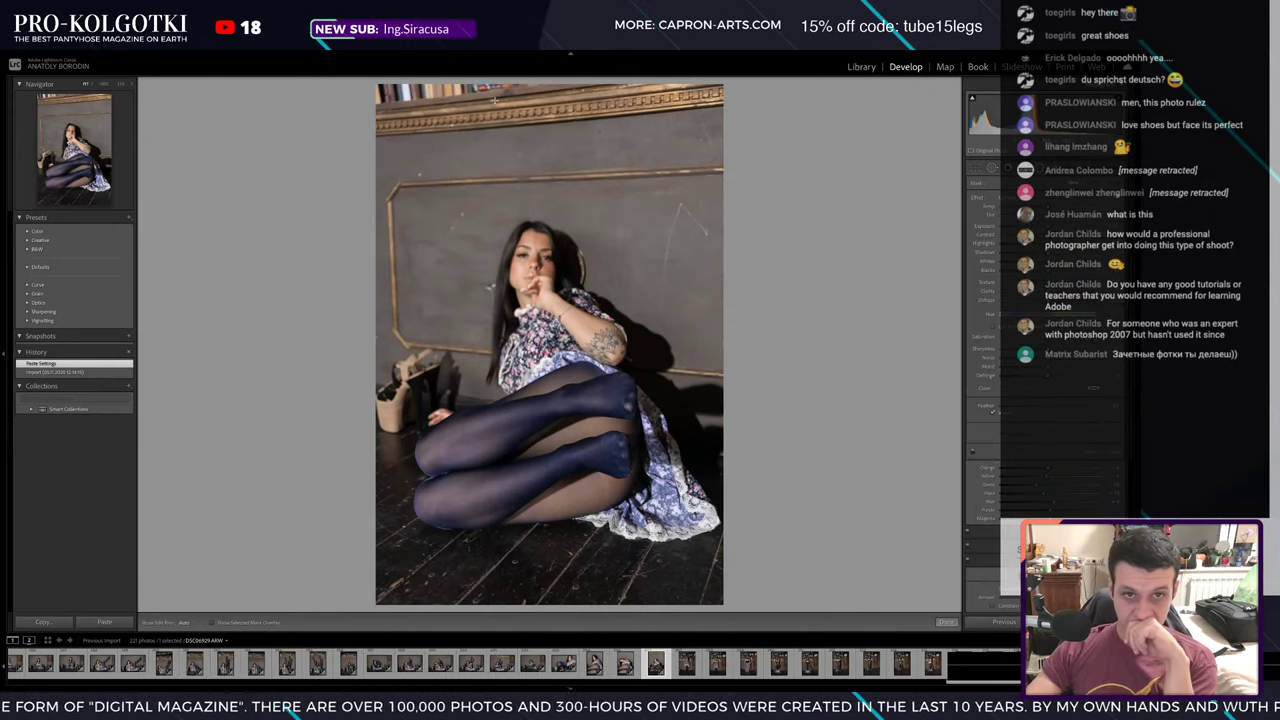
left_click_drag(495, 110, 823, 230)
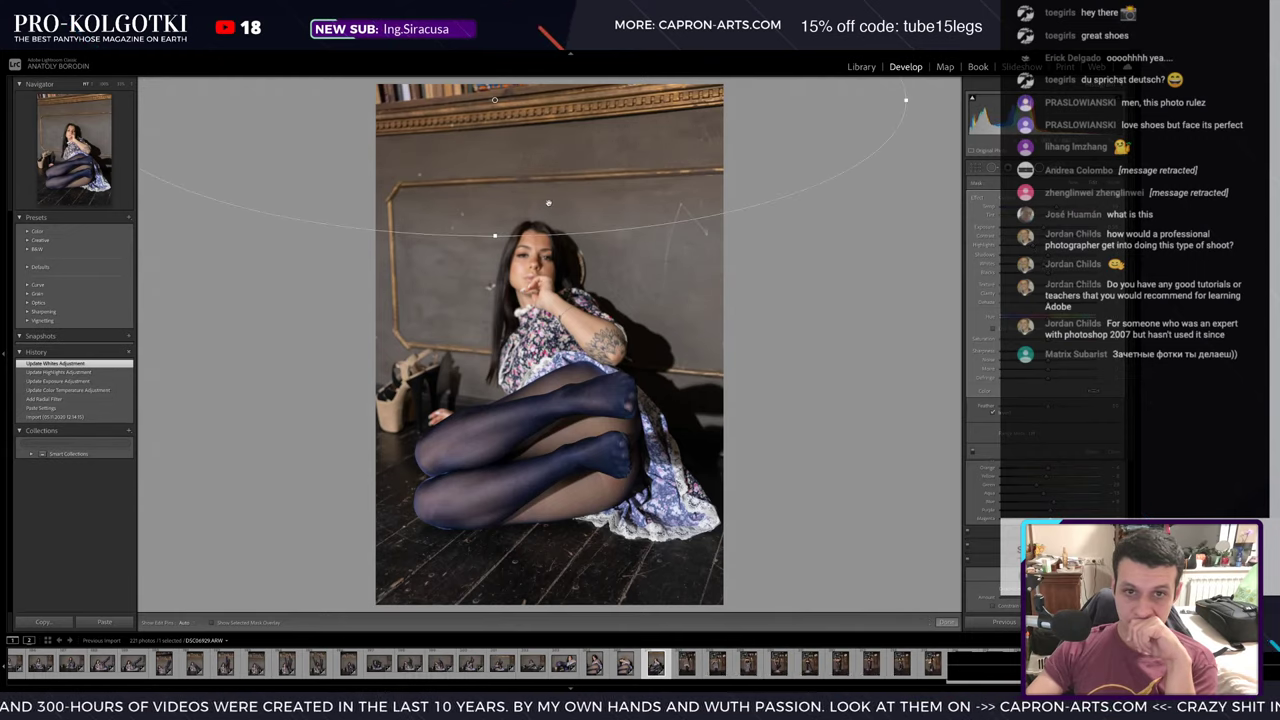
mouse_move(494, 237)
left_mouse_down()
mouse_move(499, 263)
mouse_move(601, 199)
left_mouse_up()
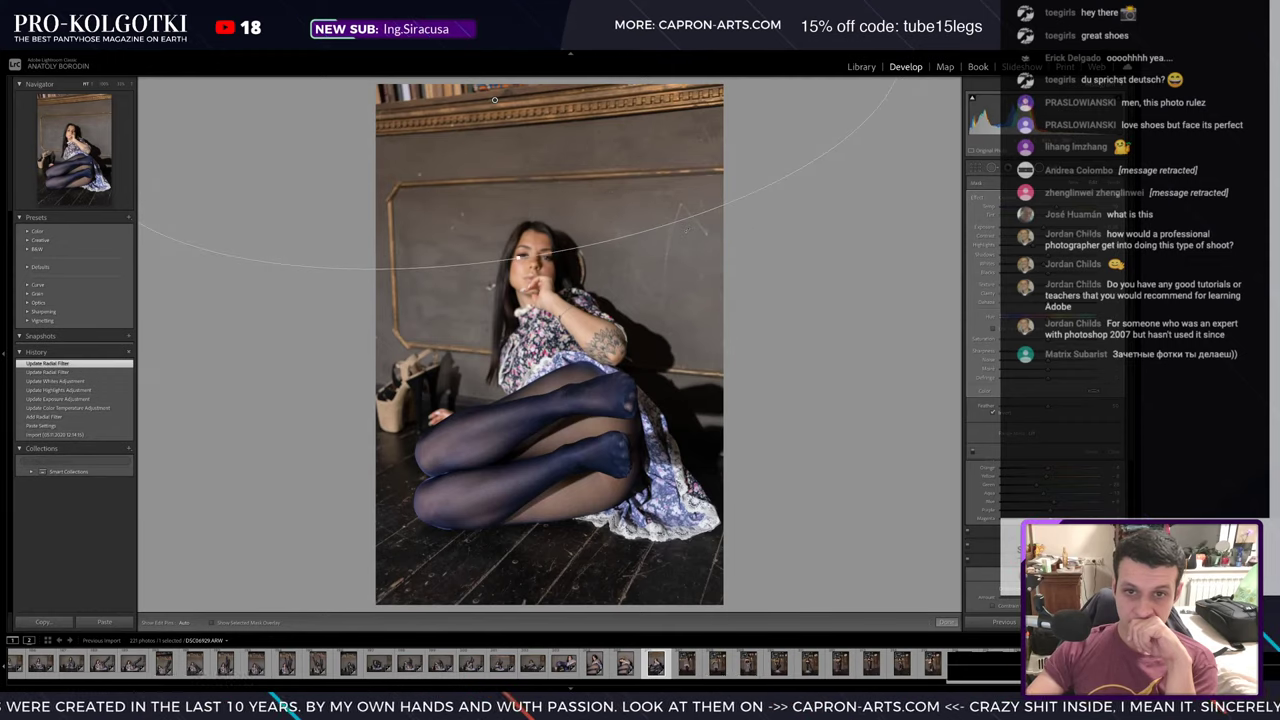
left_click_drag(494, 100, 629, 153)
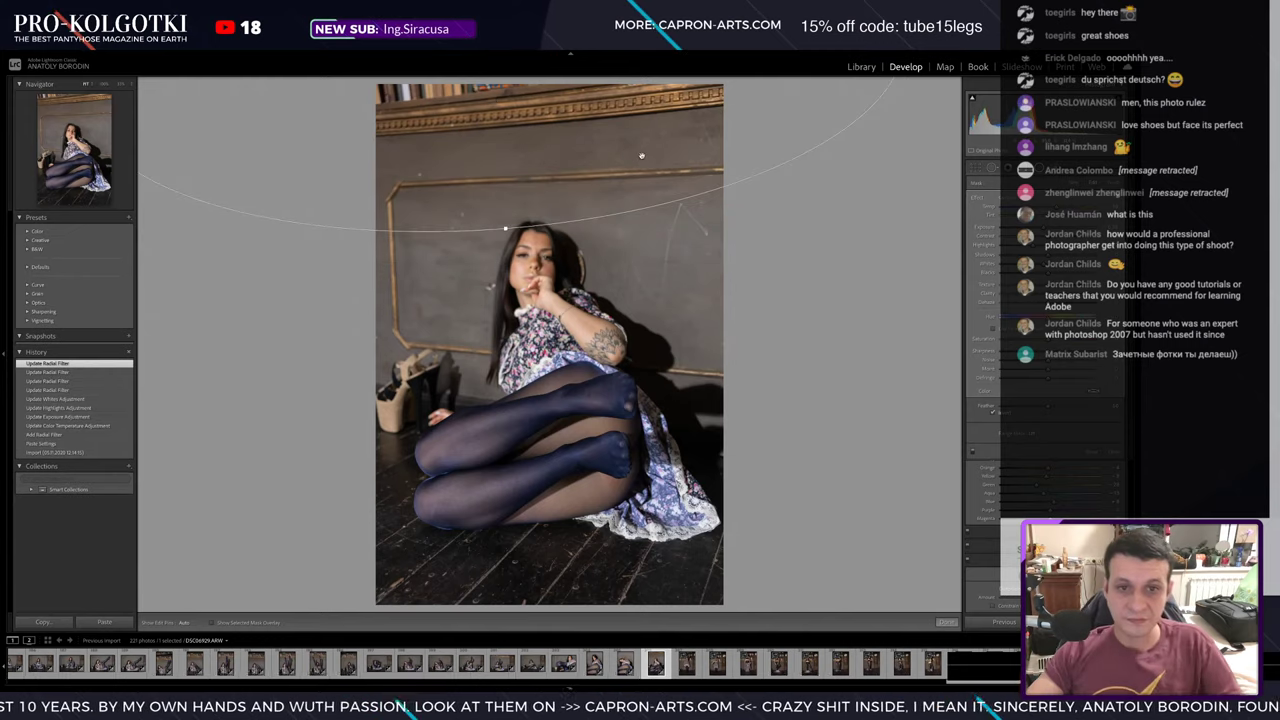
left_click(993, 167)
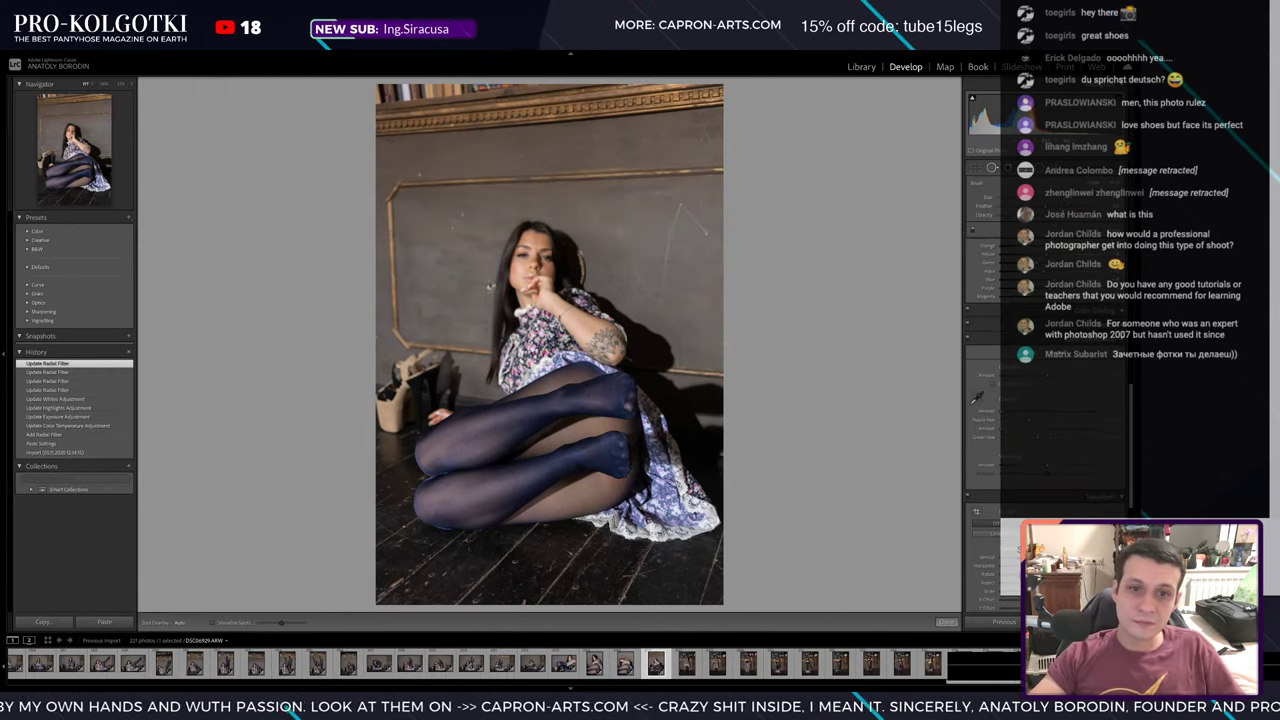
left_click(489, 294)
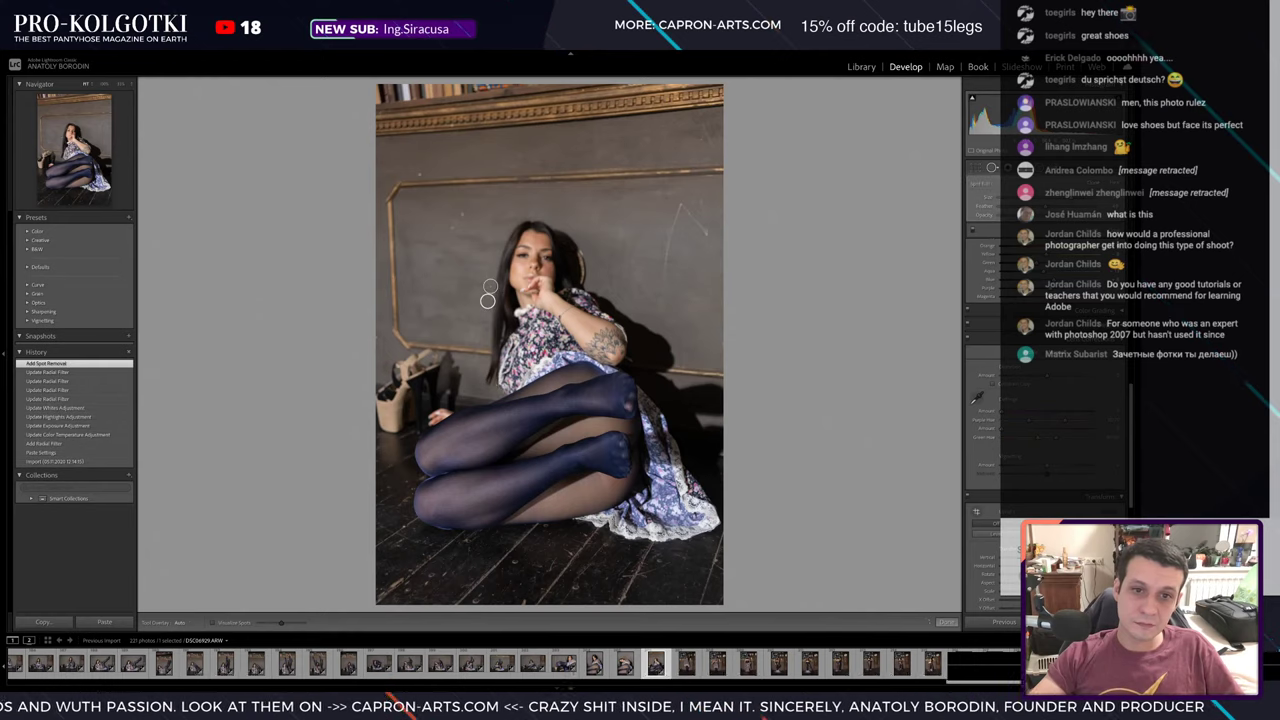
left_click(695, 676)
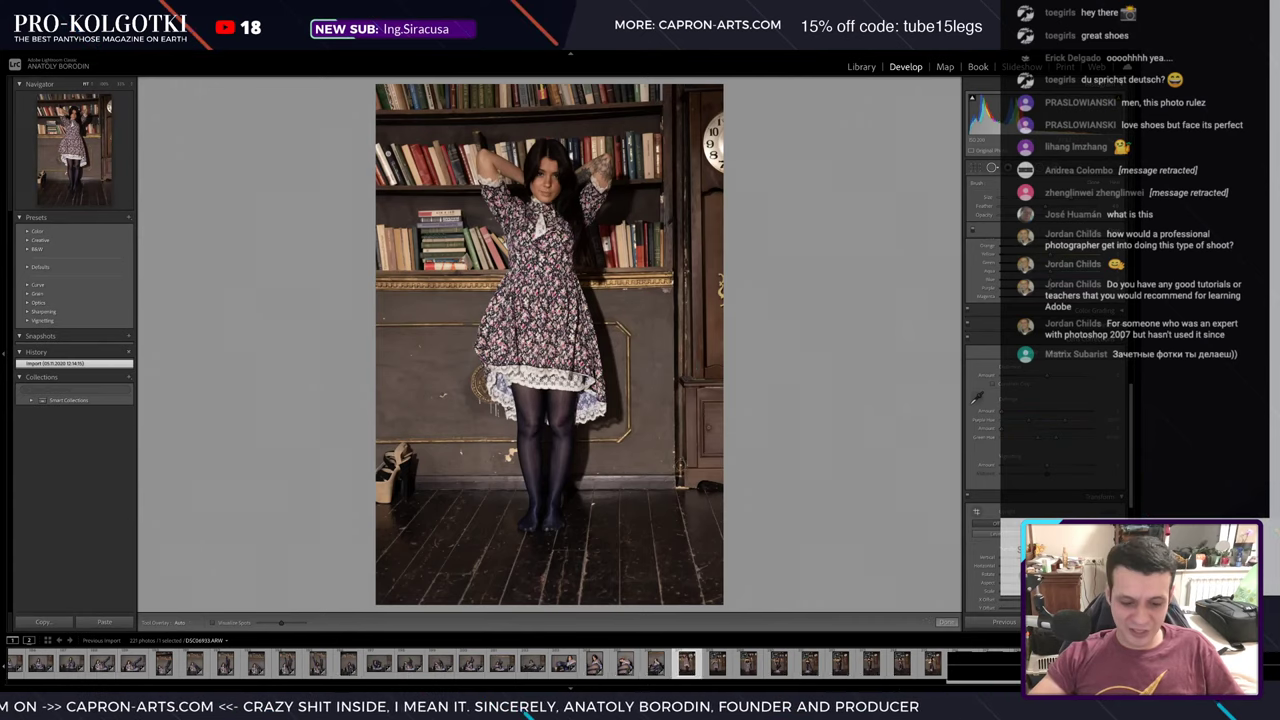
- Paste settings onto the standing bookshelf photo and correct its transform perspective
key("ctrl+shift+v")
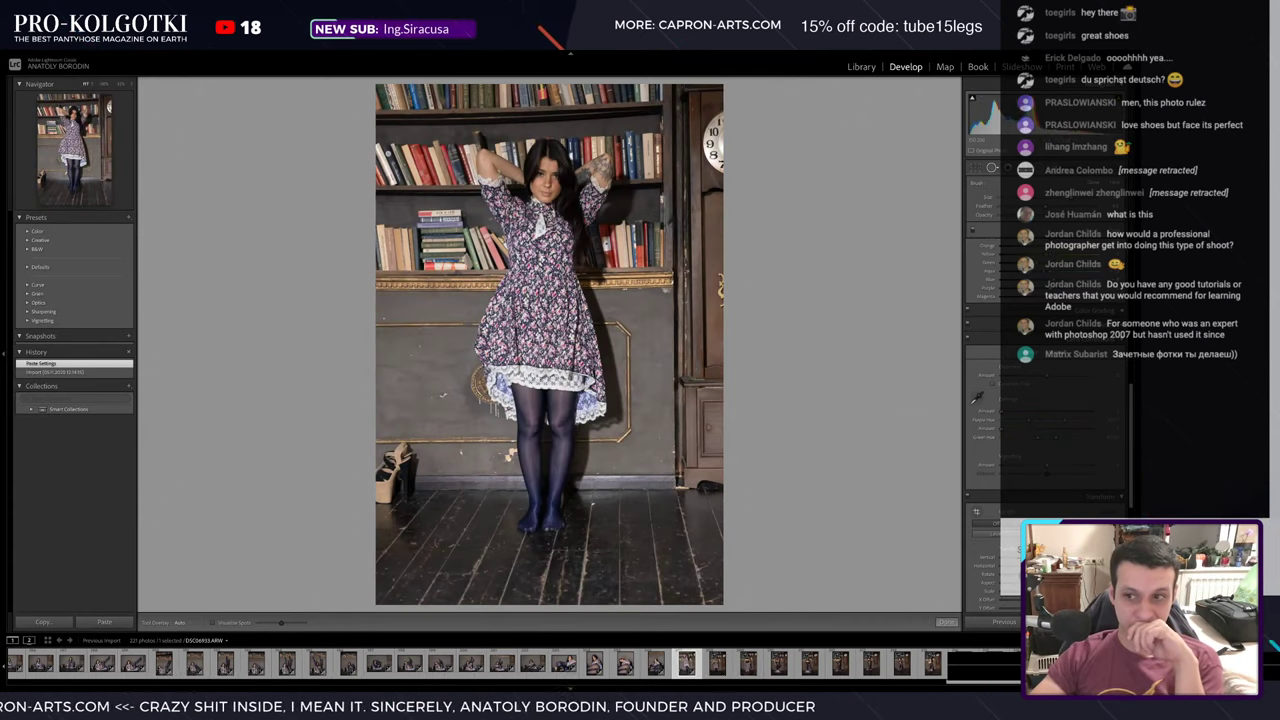
key("q")
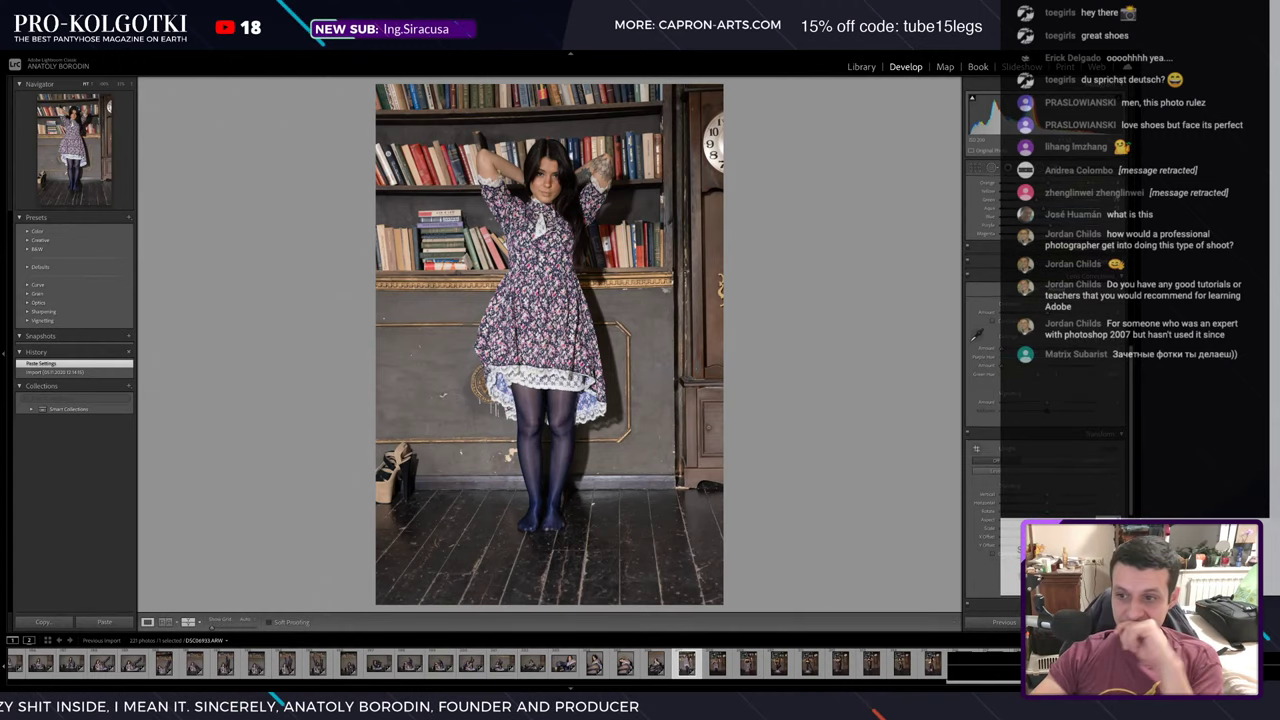
mouse_move(1060, 519)
left_mouse_down()
mouse_move(1085, 519)
mouse_move(1060, 528)
mouse_move(1075, 528)
mouse_move(1066, 537)
left_mouse_up()
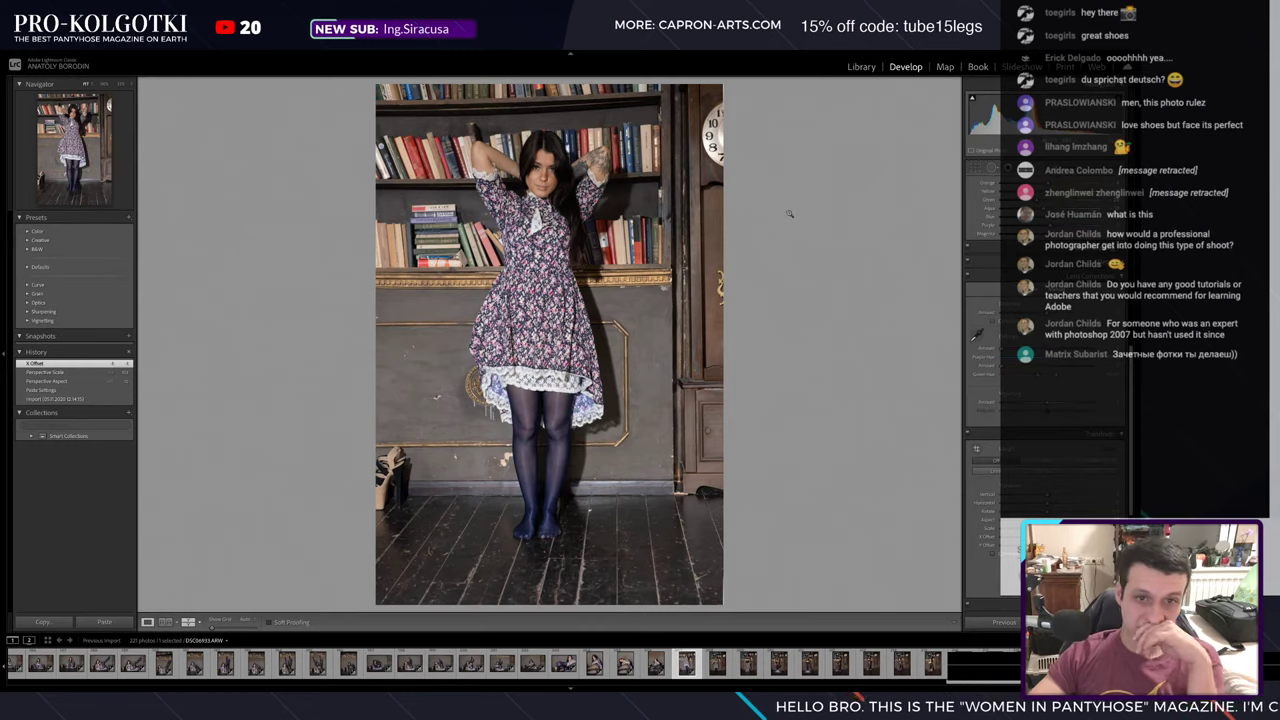
key("k")
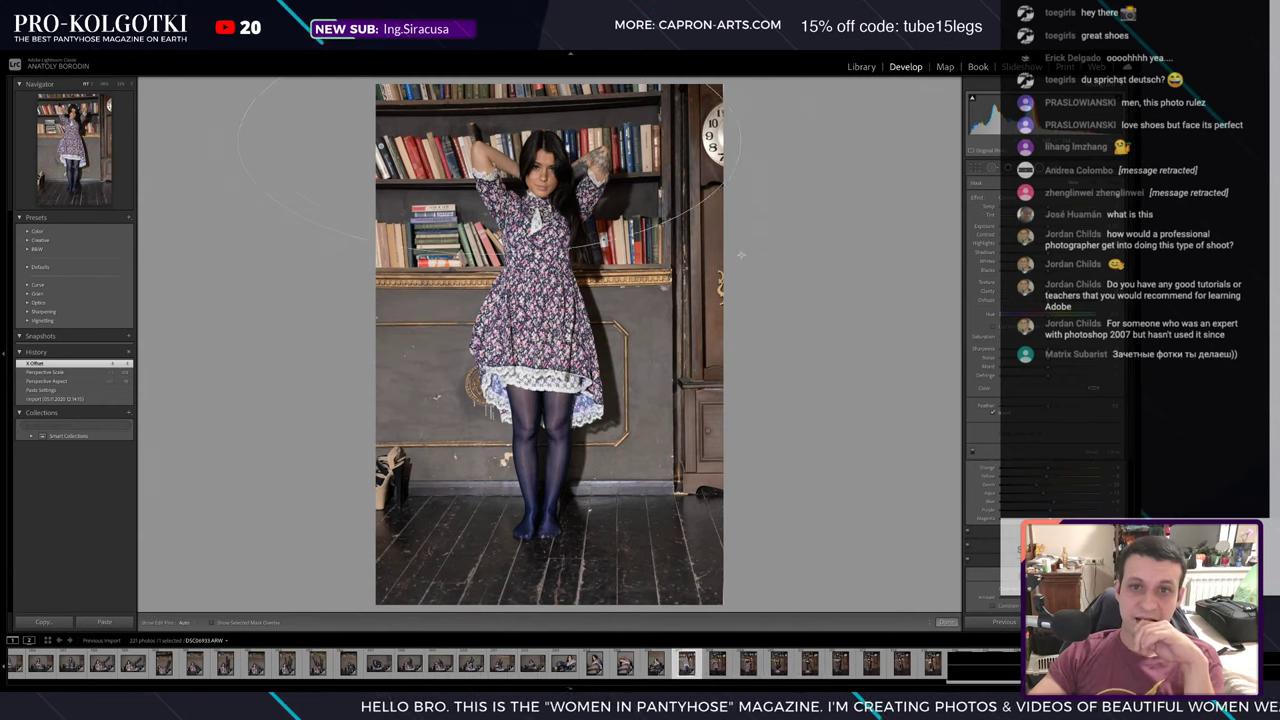
- Draw a Radial Filter around the model's head and reshape its edges
mouse_move(487, 172)
left_mouse_down()
mouse_move(728, 275)
mouse_move(587, 262)
left_mouse_up()
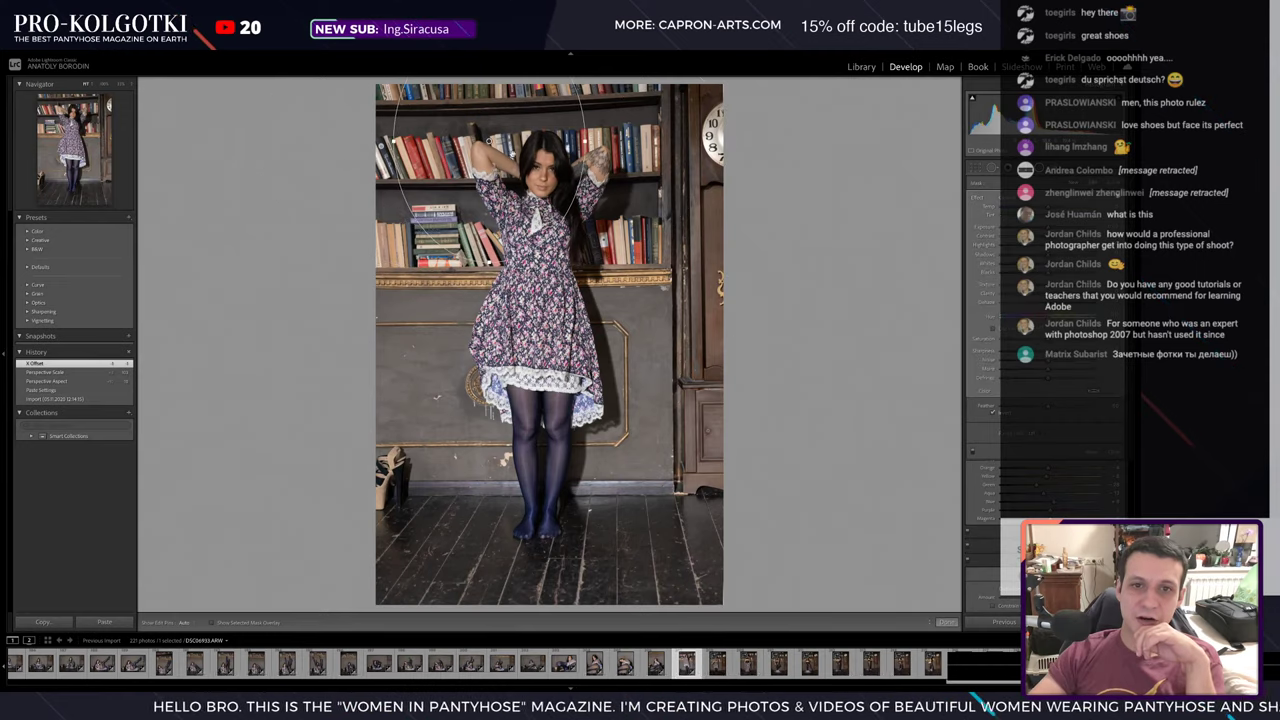
left_click_drag(622, 228, 640, 203)
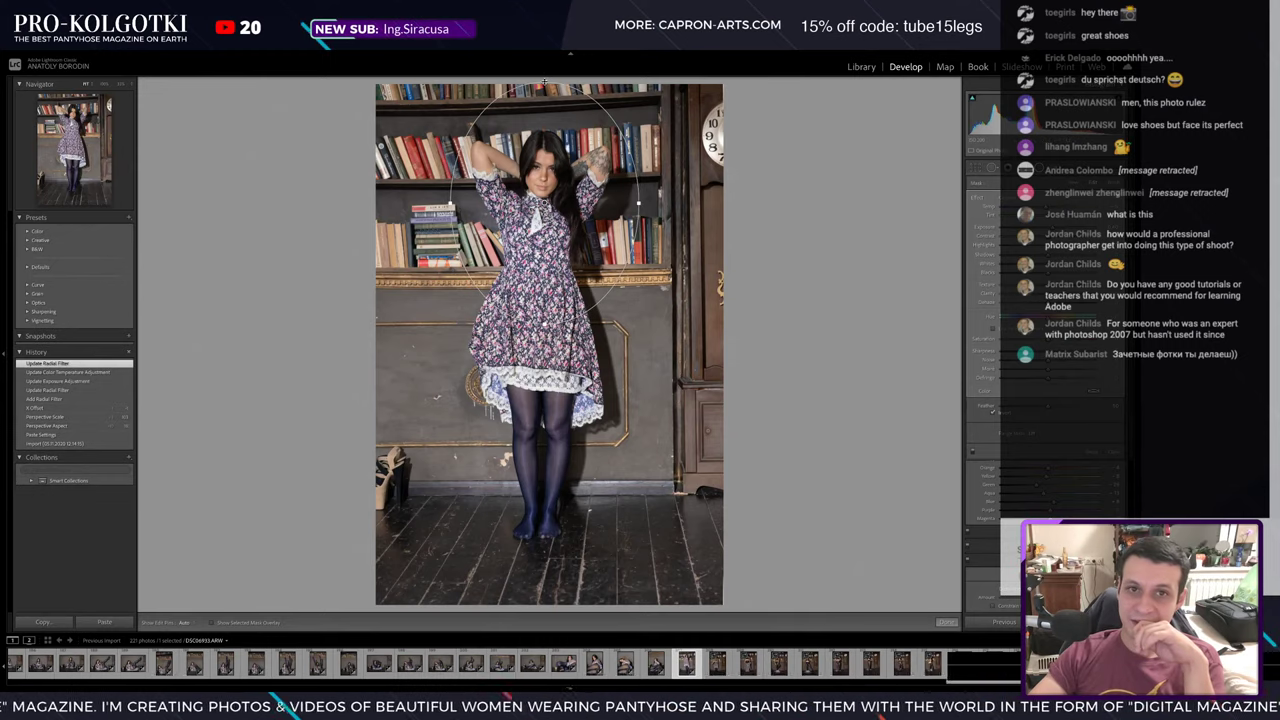
left_click_drag(538, 80, 541, 93)
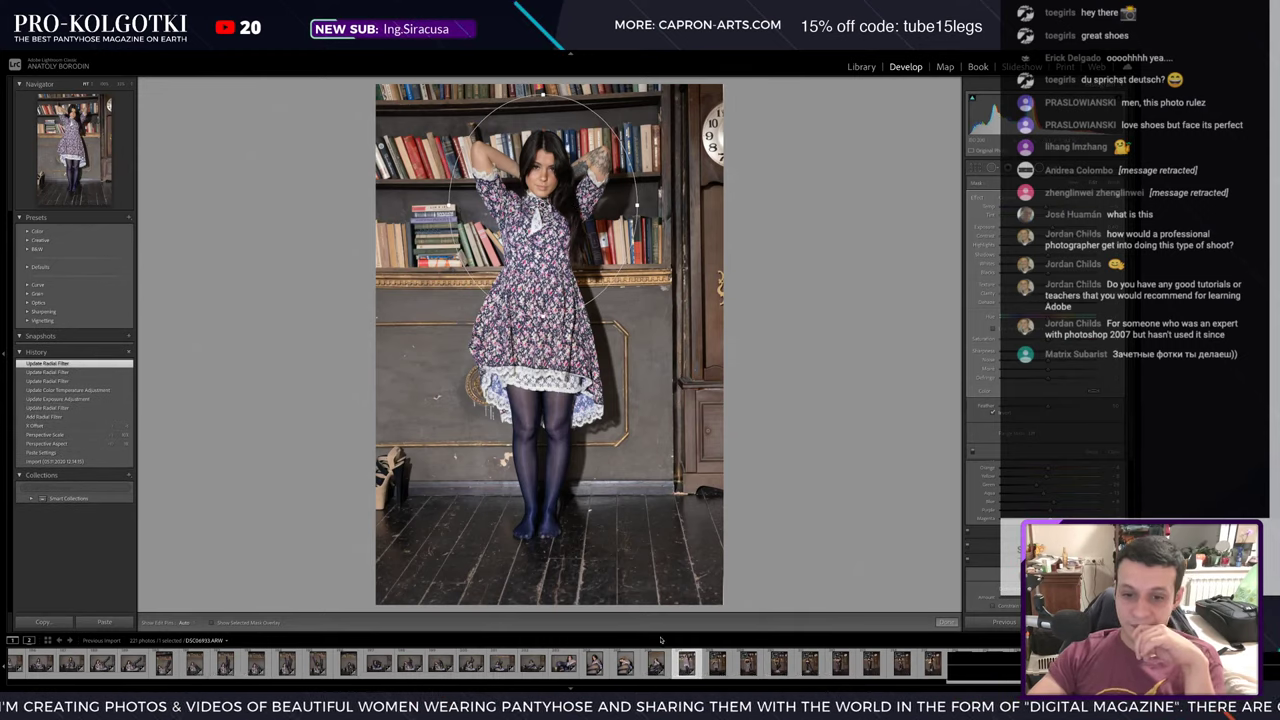
- Copy all of this photo's settings and move to the next photo
key("ctrl+shift+c")
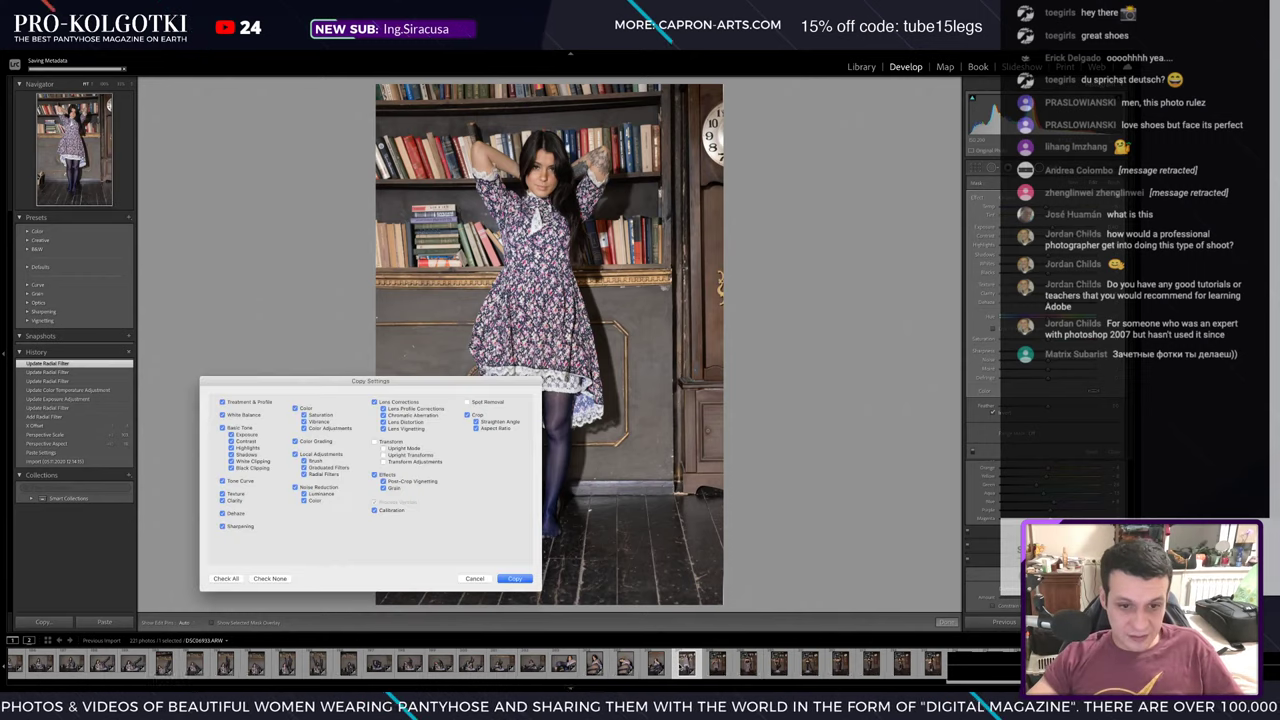
key("Return")
key("Right")
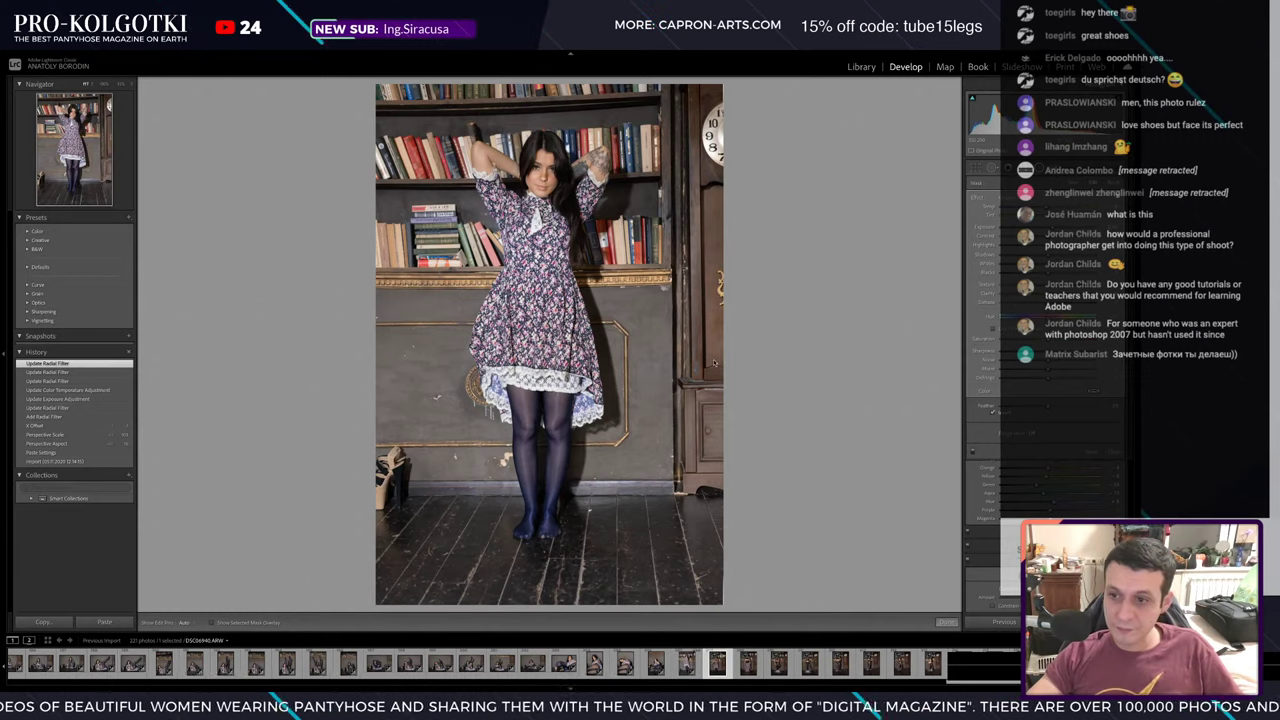
- Paste the copied settings, then refit the radial filter by lowering its top edge and narrowing it
key("ctrl+shift+v")
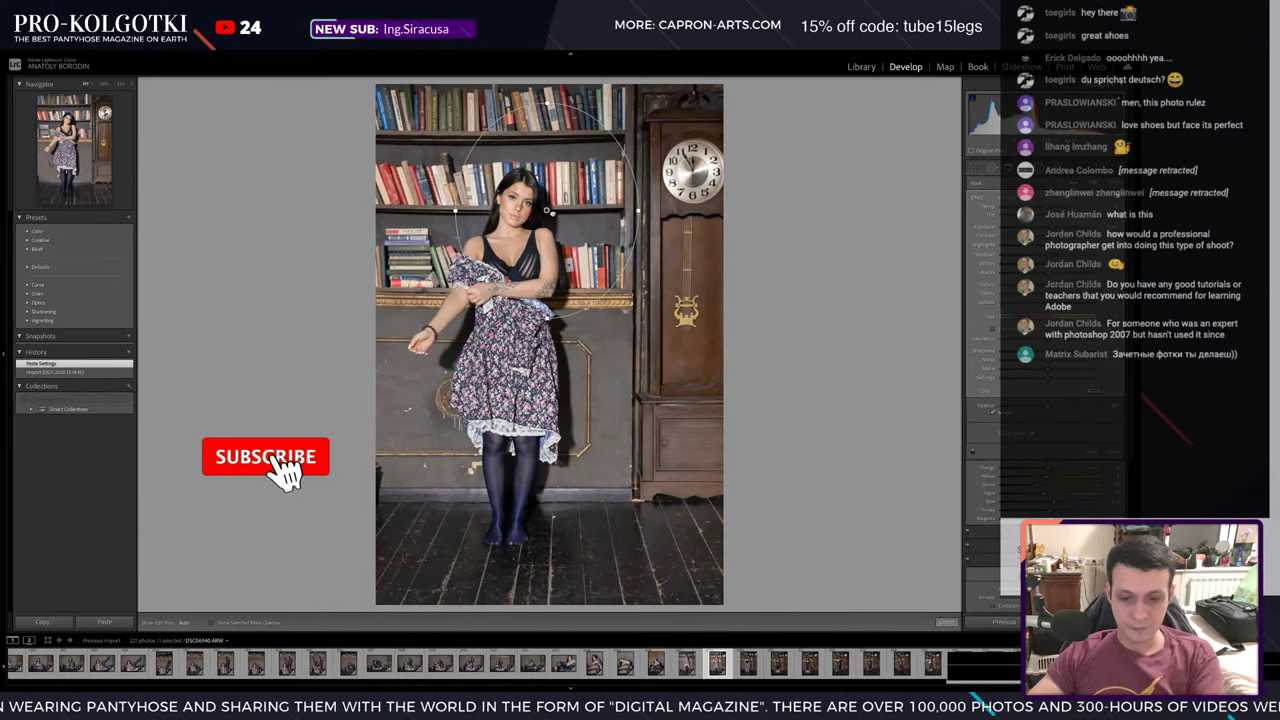
key("Delete")
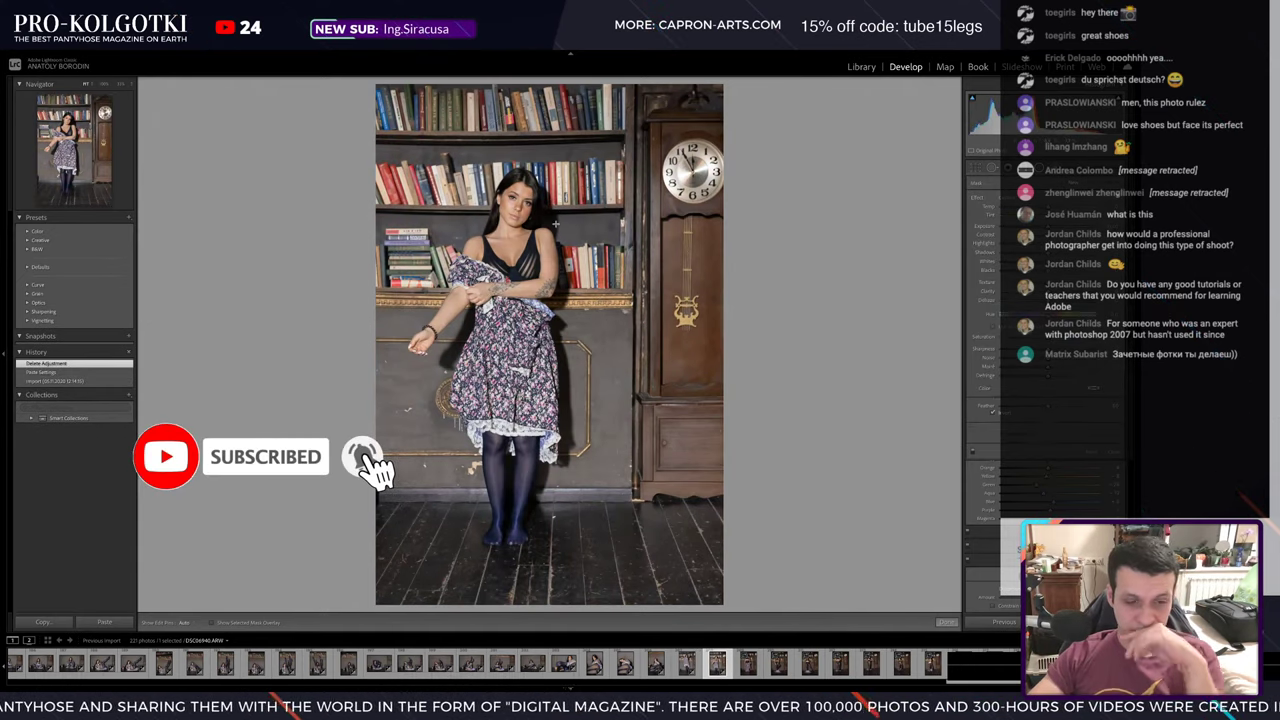
key("ctrl+z")
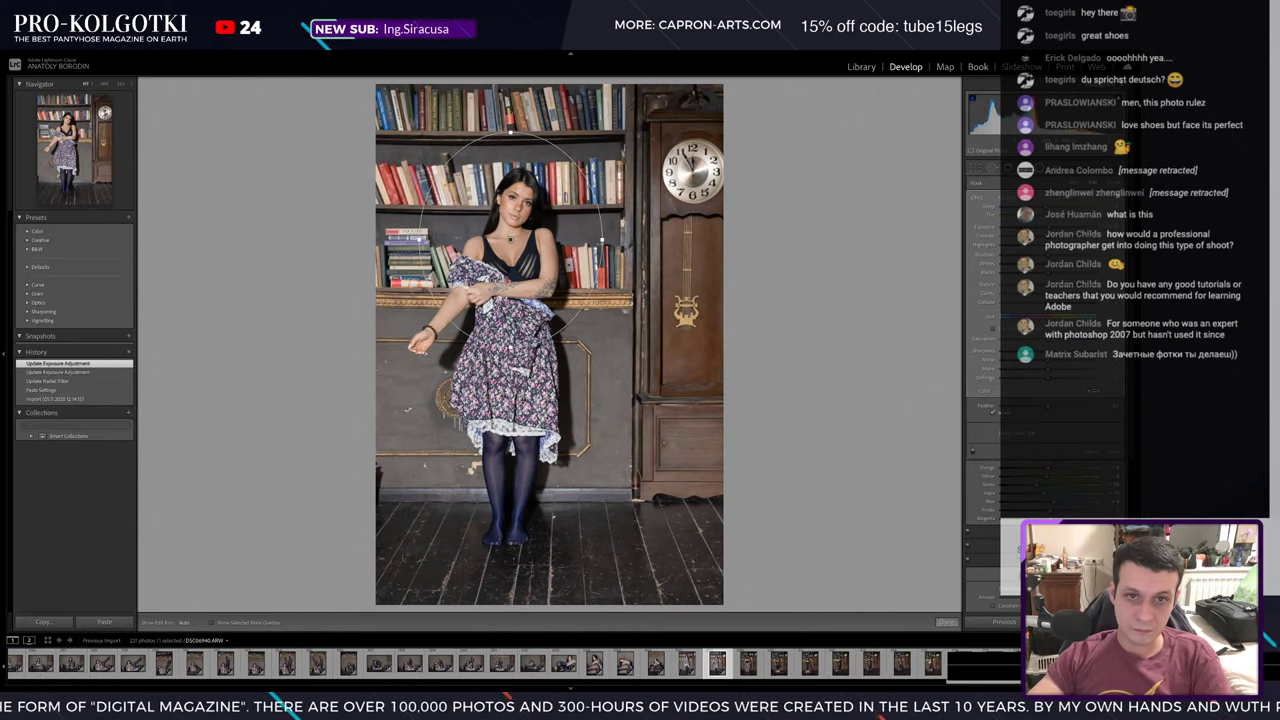
left_click_drag(511, 131, 510, 140)
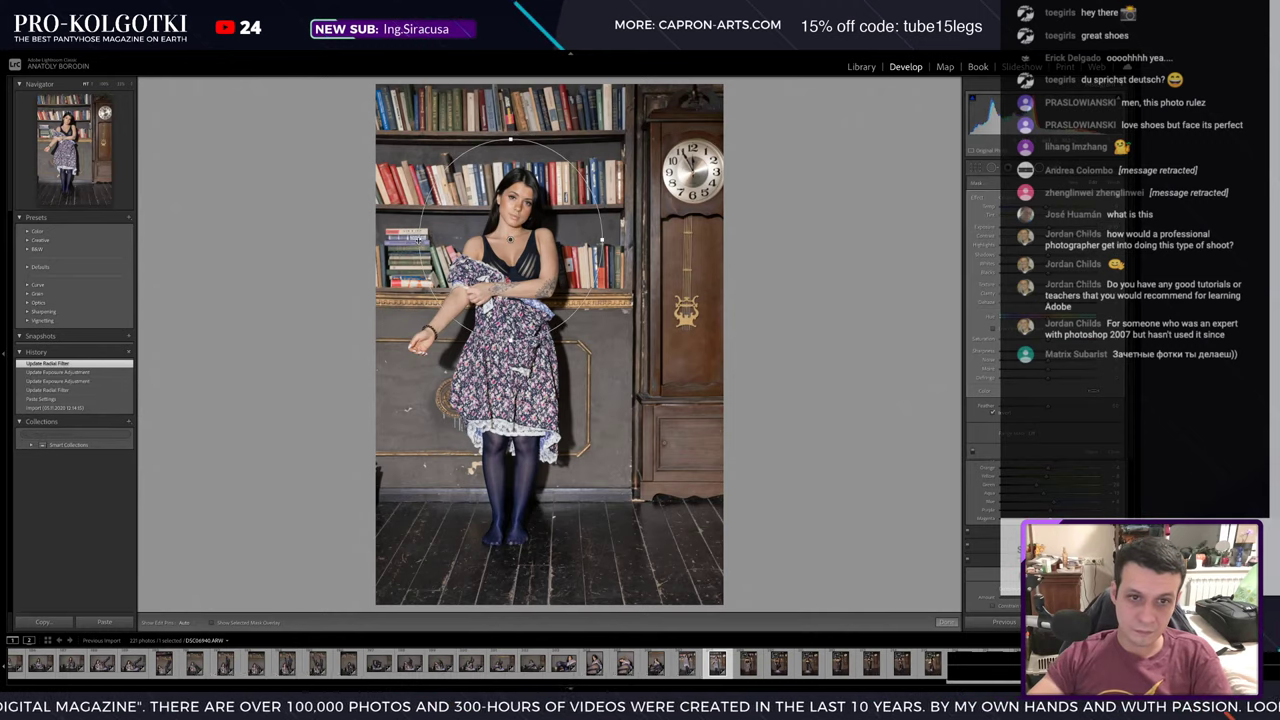
left_click_drag(601, 240, 590, 240)
key("shift+m")
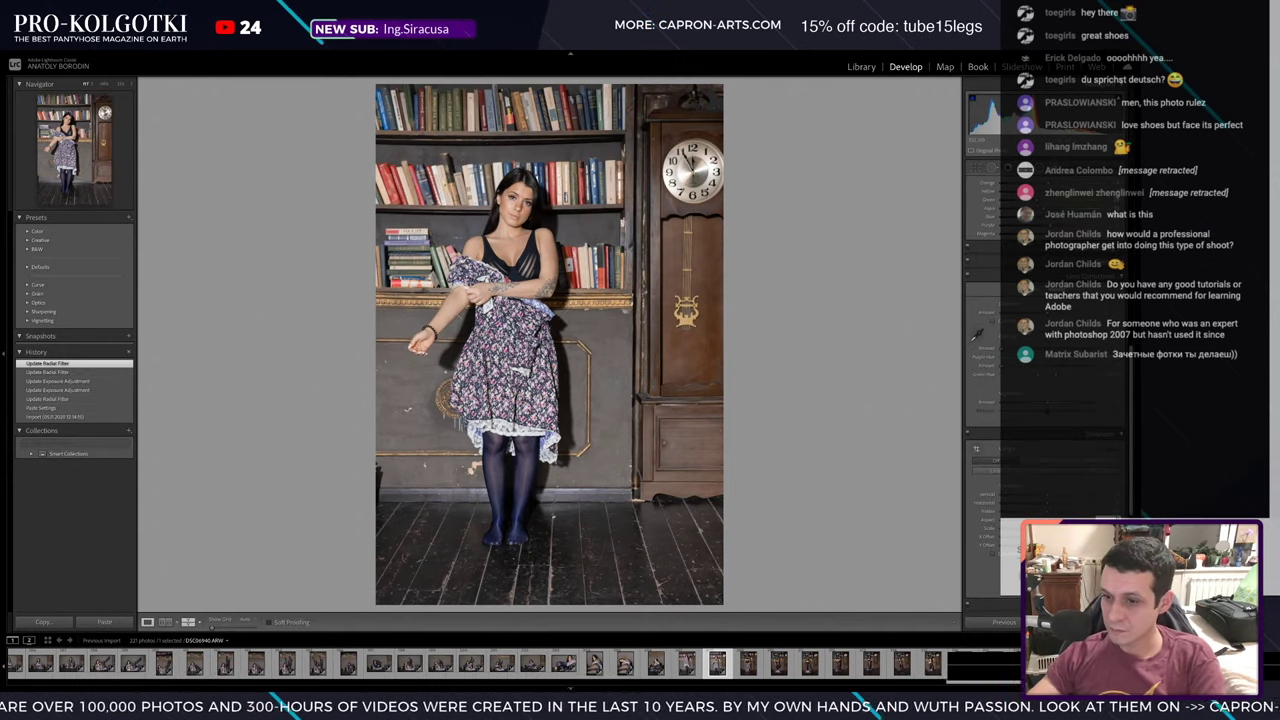
- Correct this photo's perspective aspect and scale, copy its settings, and move to the next photo
left_click_drag(1060, 519, 1050, 519)
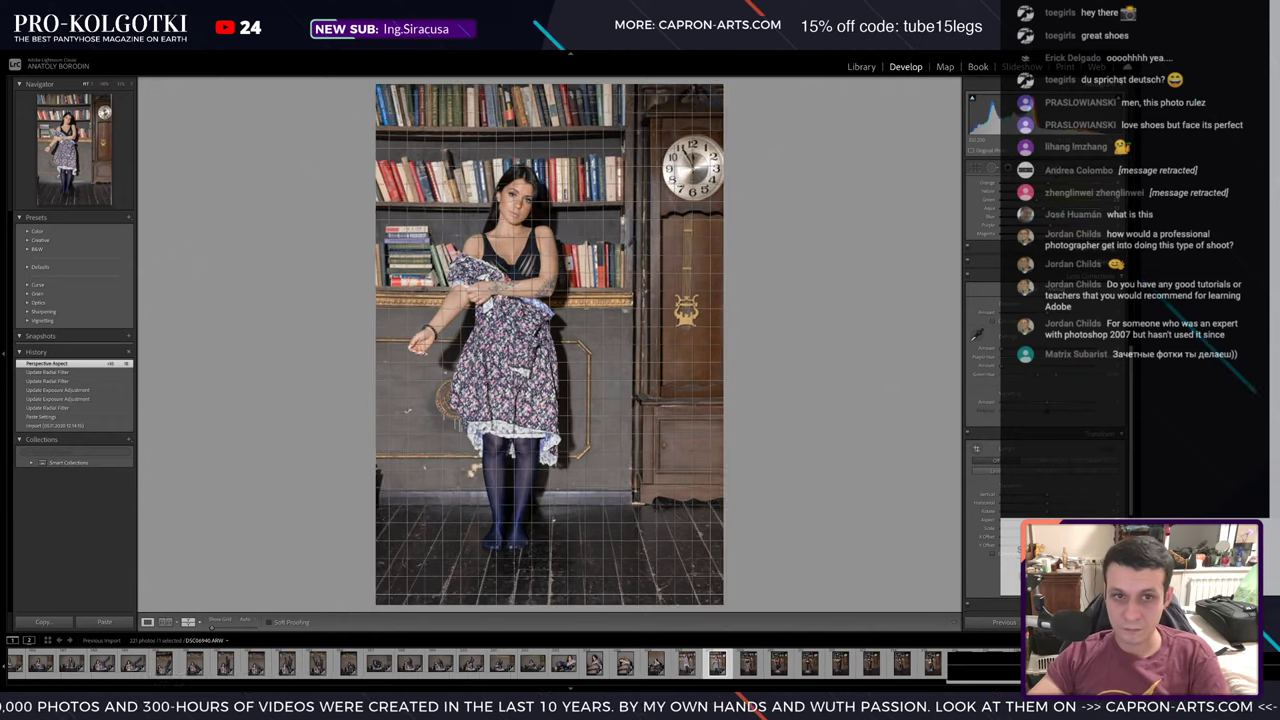
key("ctrl+shift+c")
key("Return")
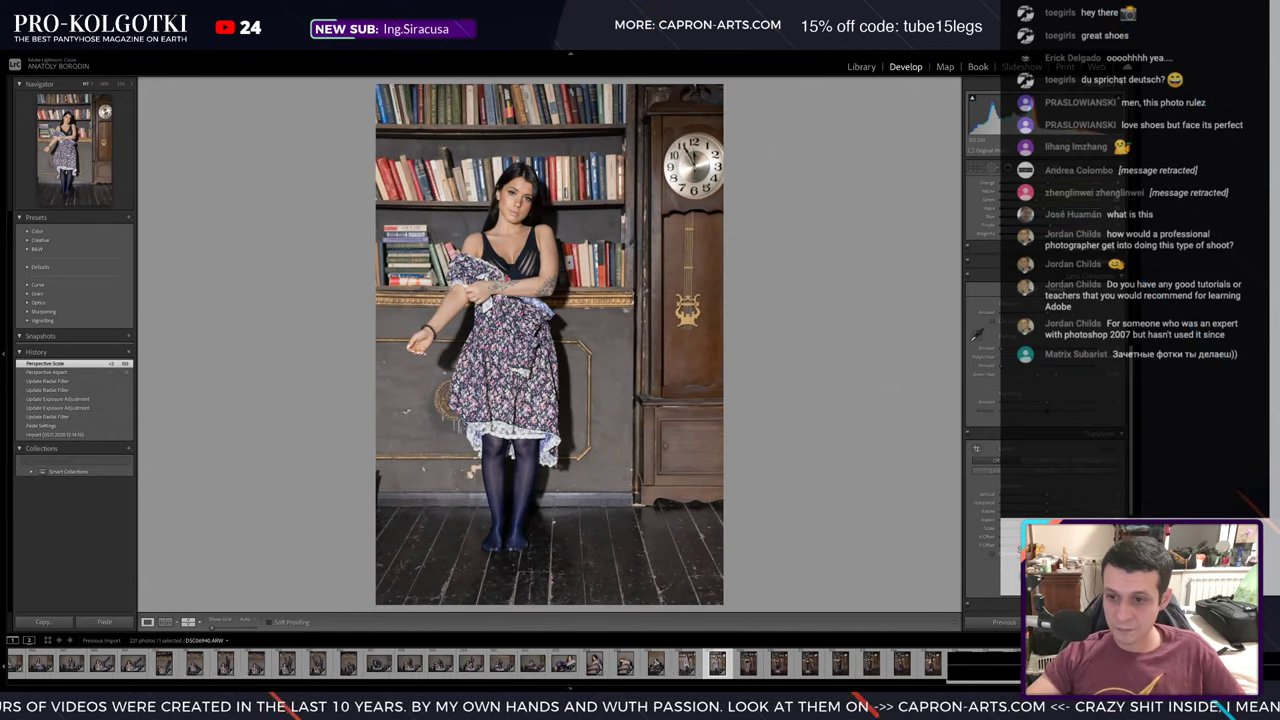
mouse_move(1060, 528)
left_mouse_down()
mouse_move(1082, 528)
mouse_move(1074, 536)
left_mouse_up()
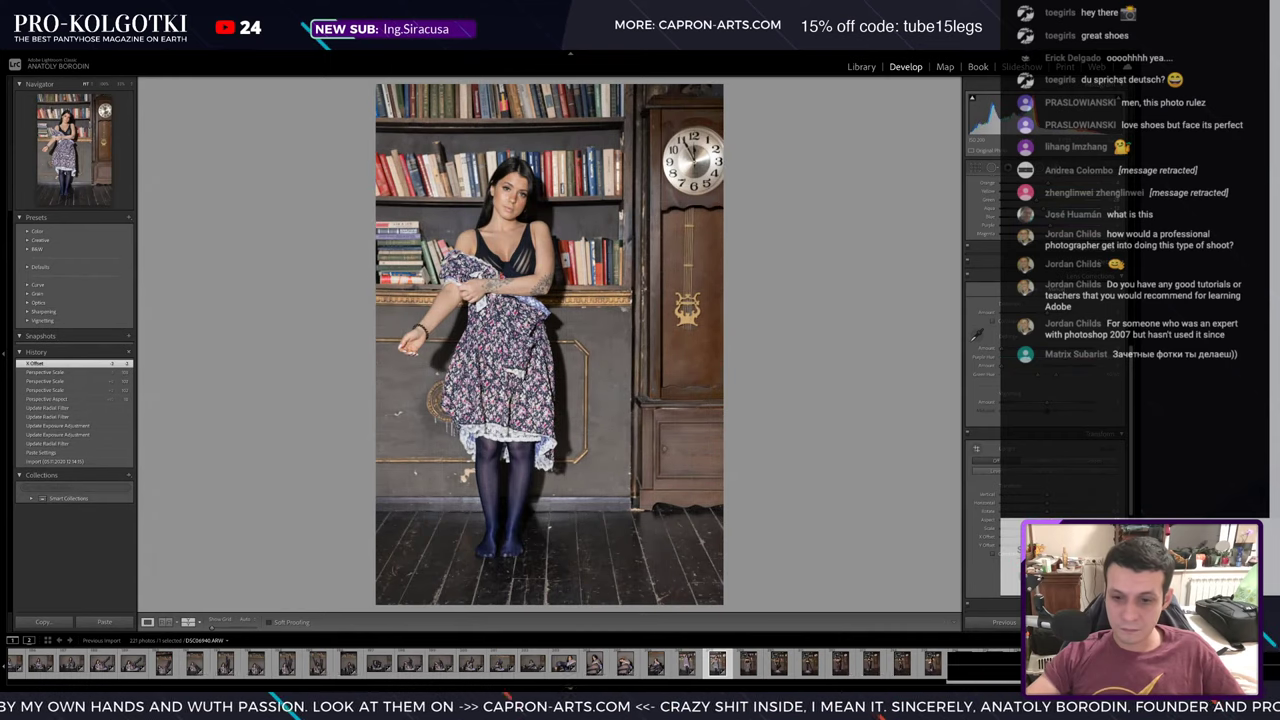
left_click(748, 664)
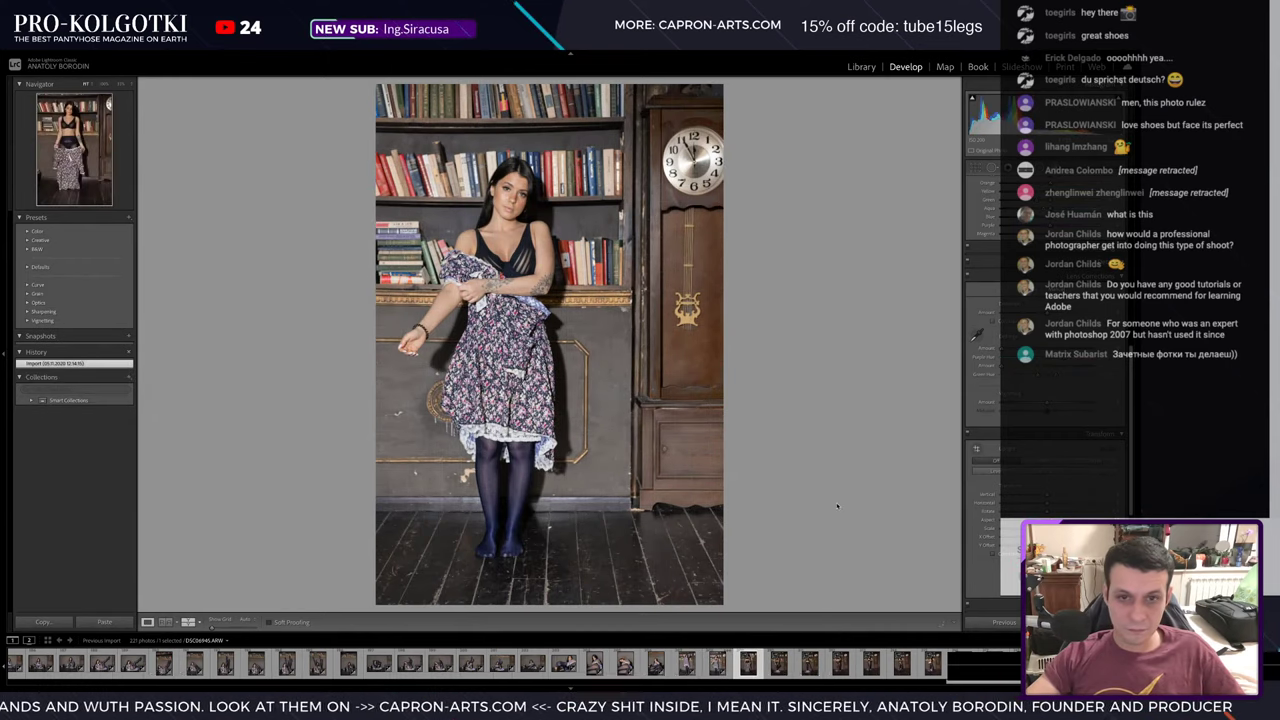
- Paste the copied settings onto the next two photos, checking the before view
key("ctrl+shift+v")
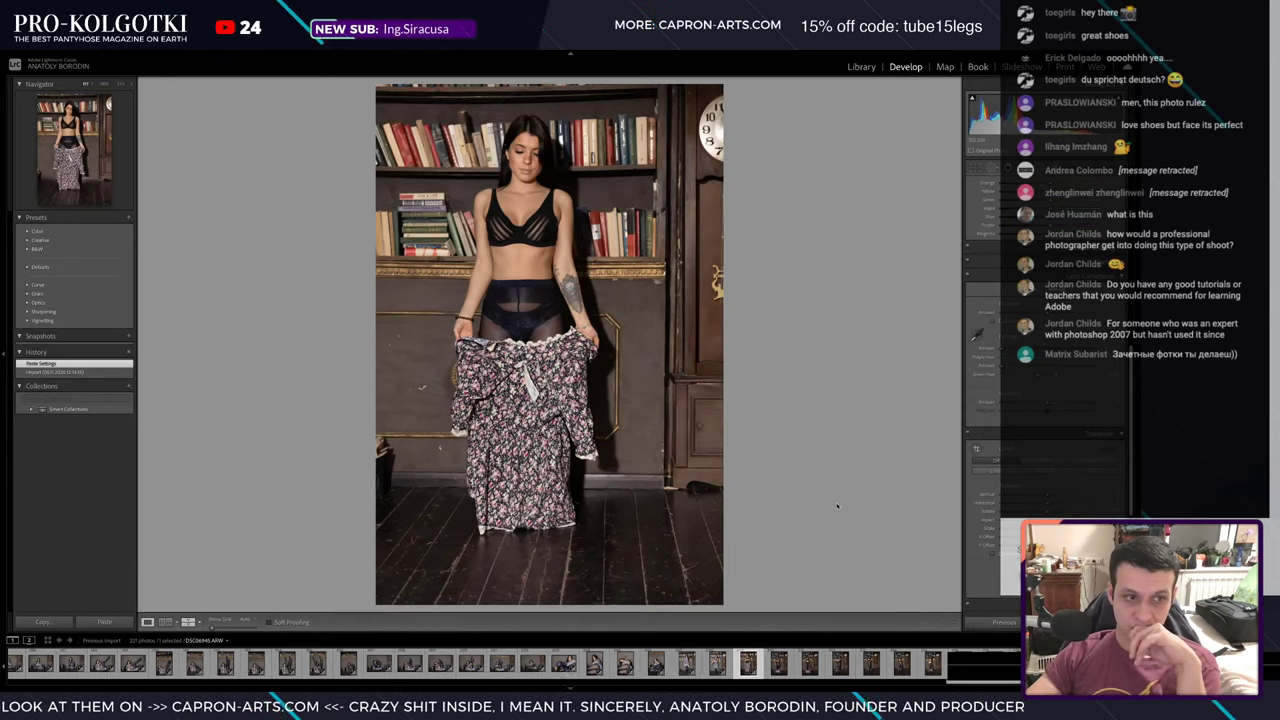
left_click(35, 372)
left_click(37, 364)
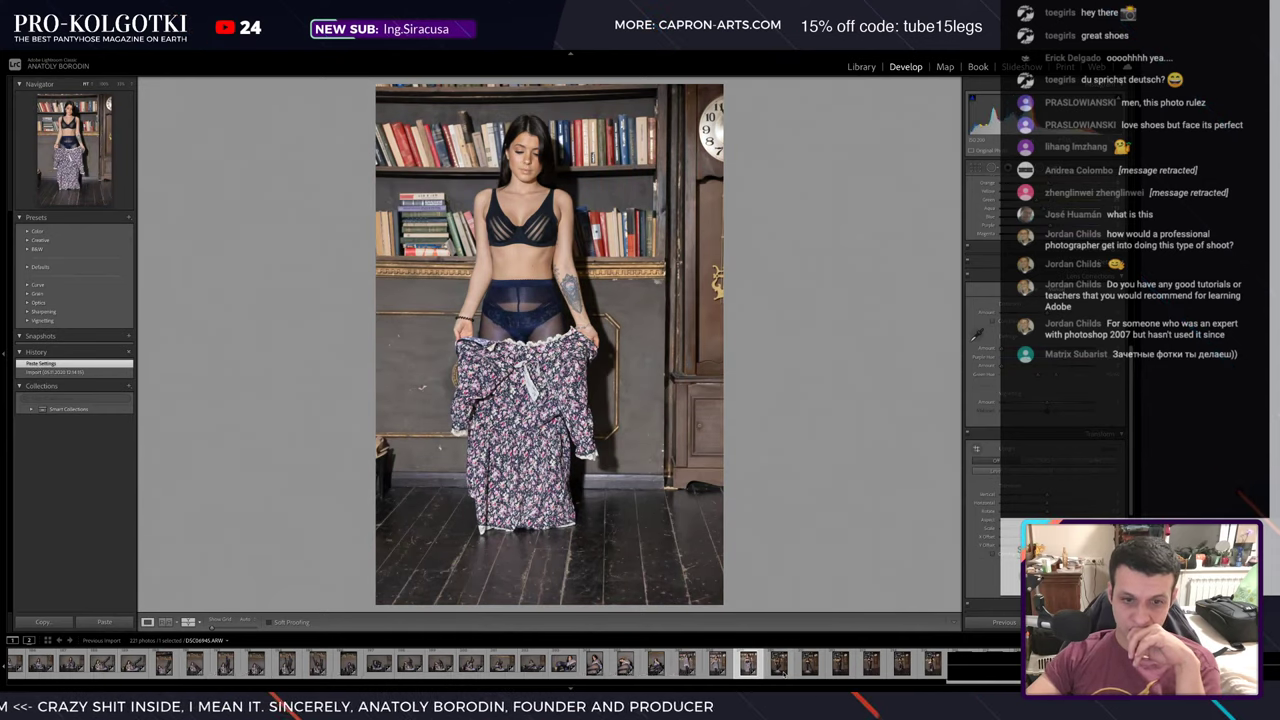
key("Right")
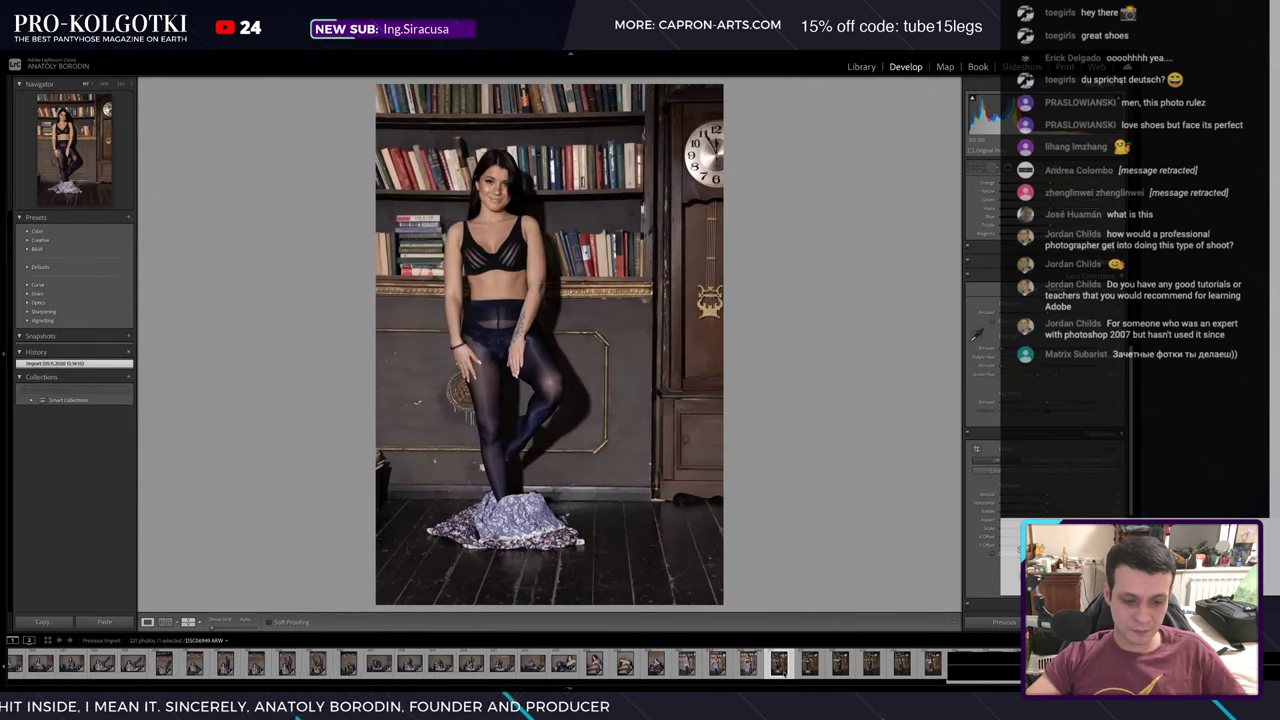
key("ctrl+shift+v")
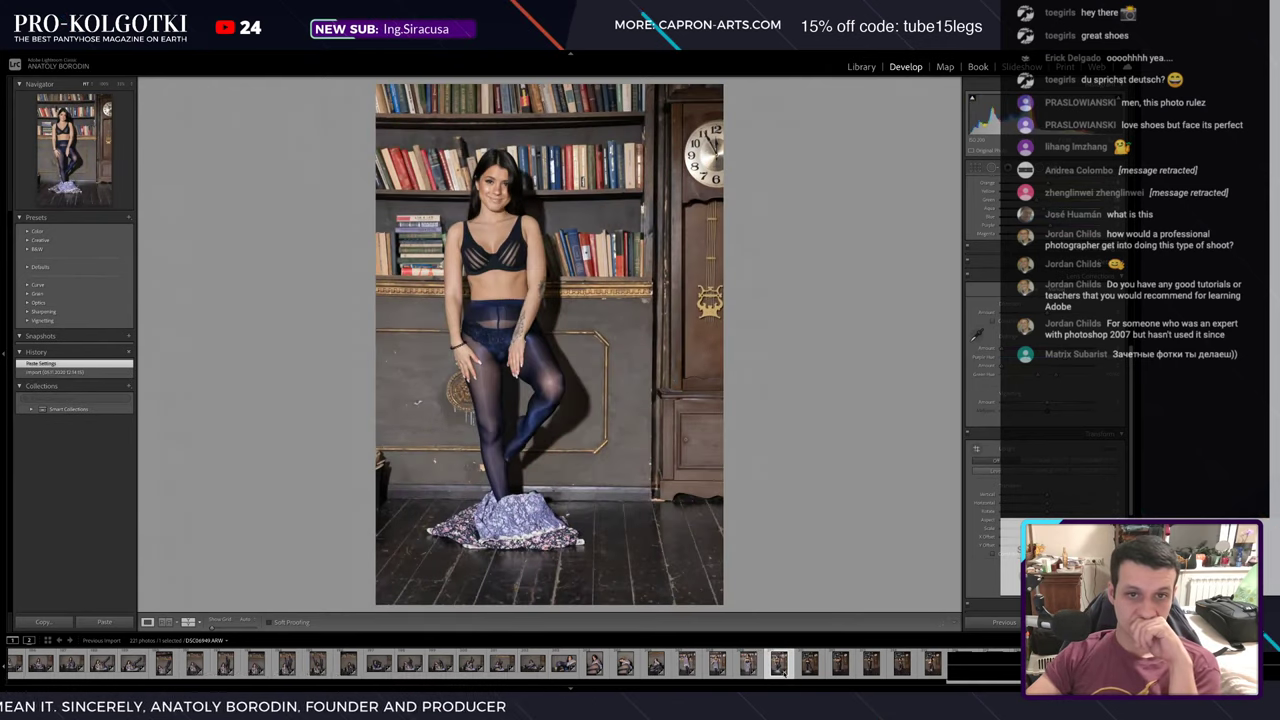
left_click(686, 664)
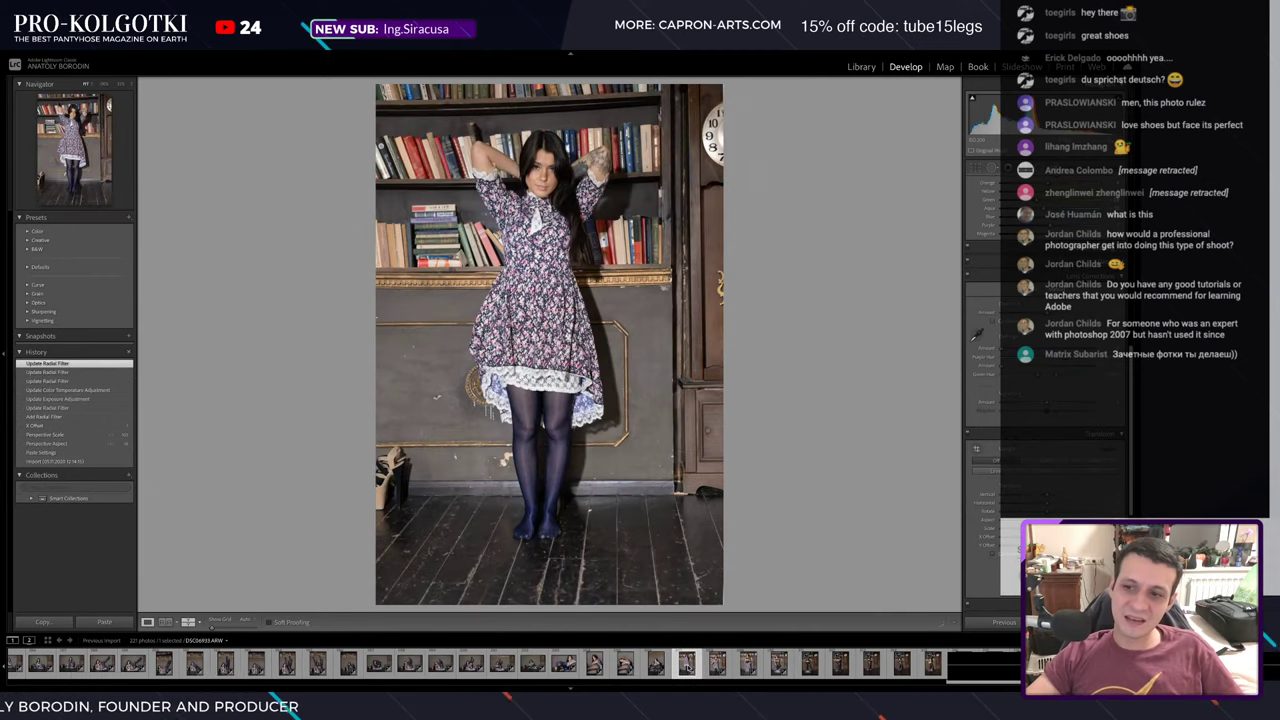
left_click(717, 664)
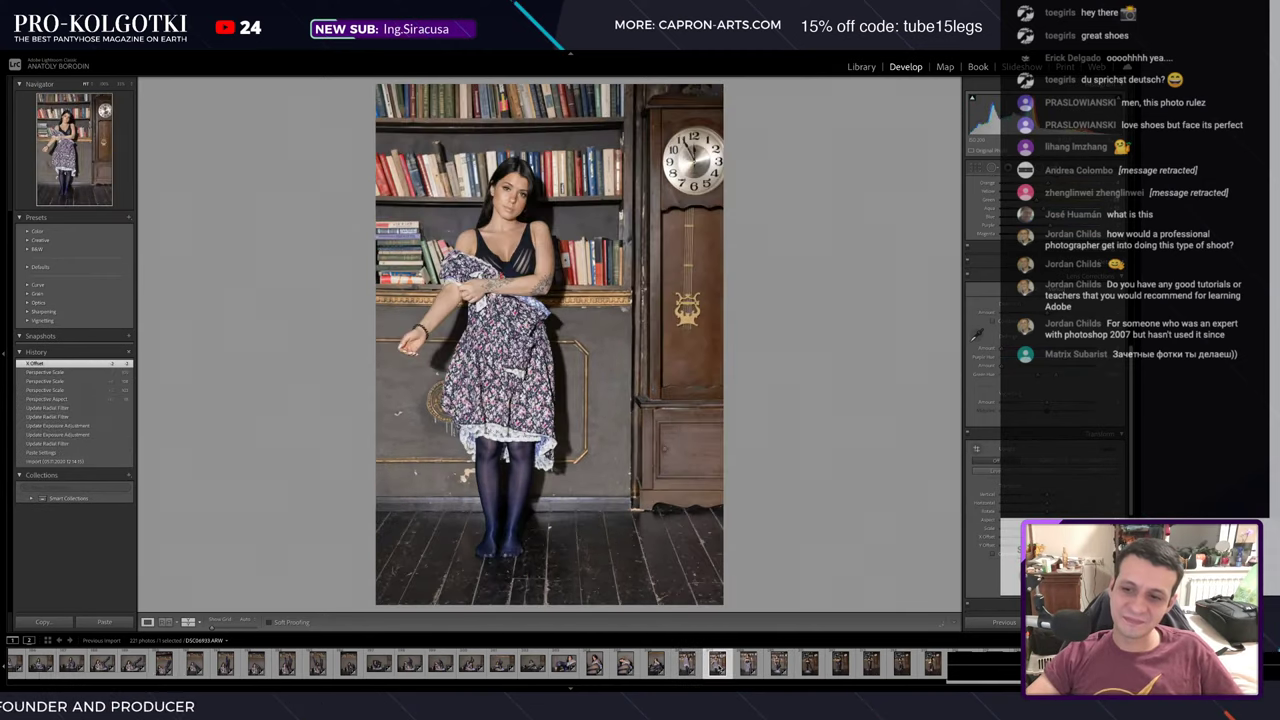
key("Right")
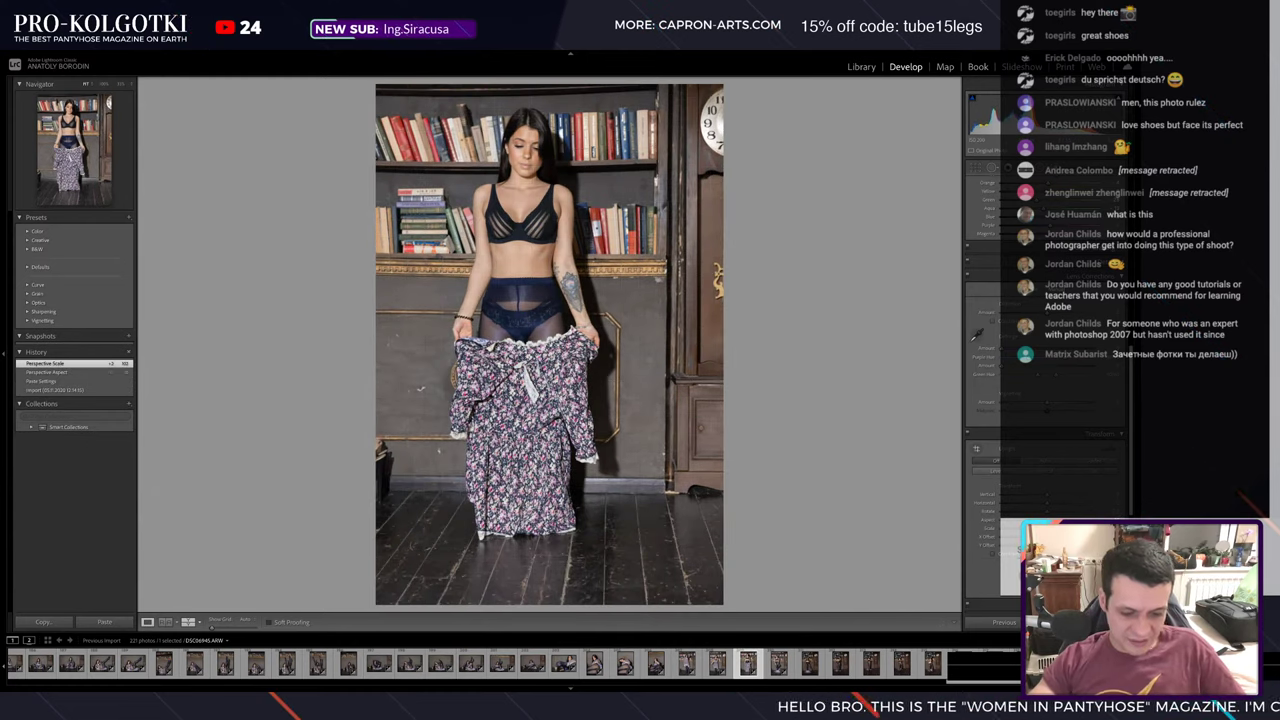
- Recopy the settings without Local Adjustments and paste them onto the next three photos
key("ctrl+shift+c")
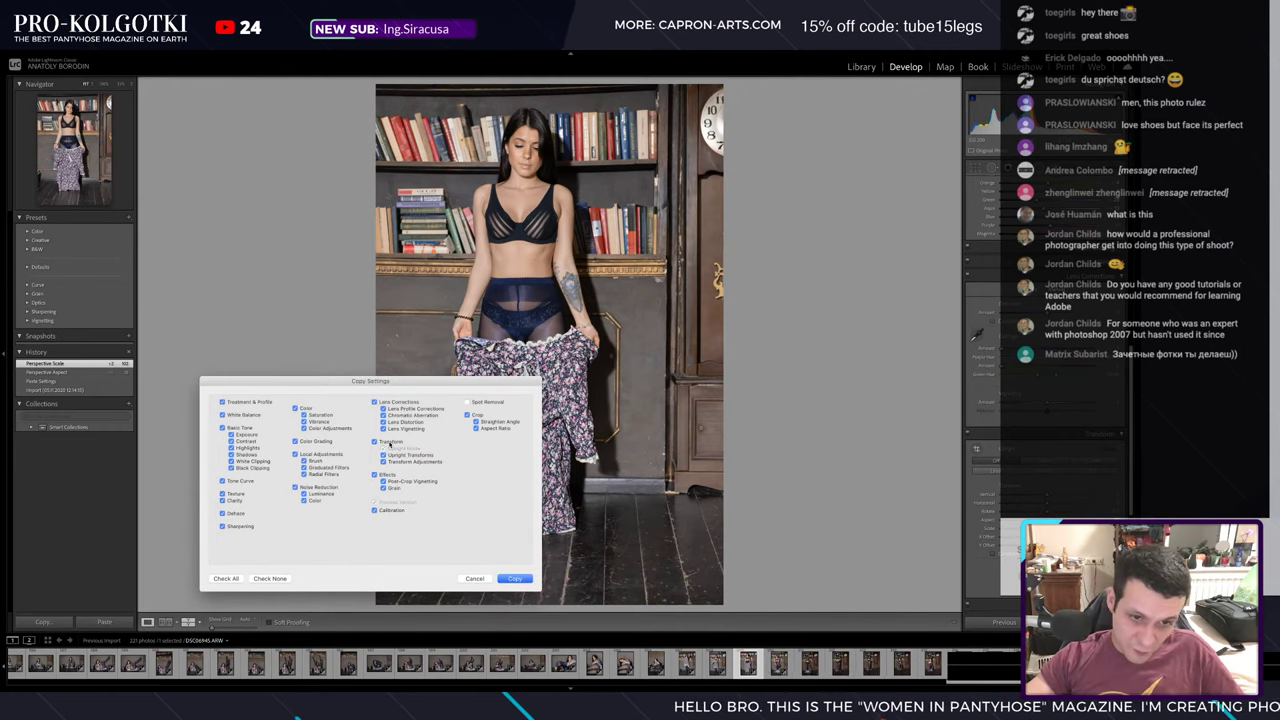
left_click(374, 502)
left_click(514, 579)
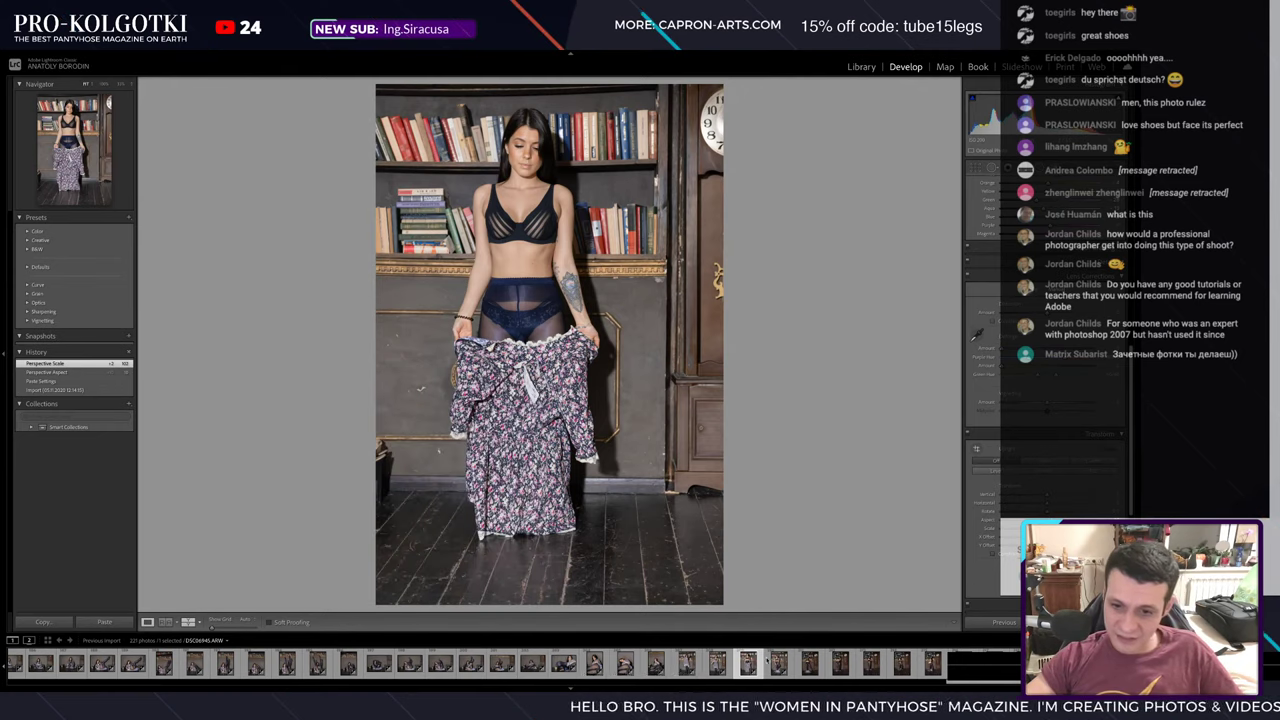
left_click(770, 662)
key("ctrl+shift+v")
left_click(758, 660)
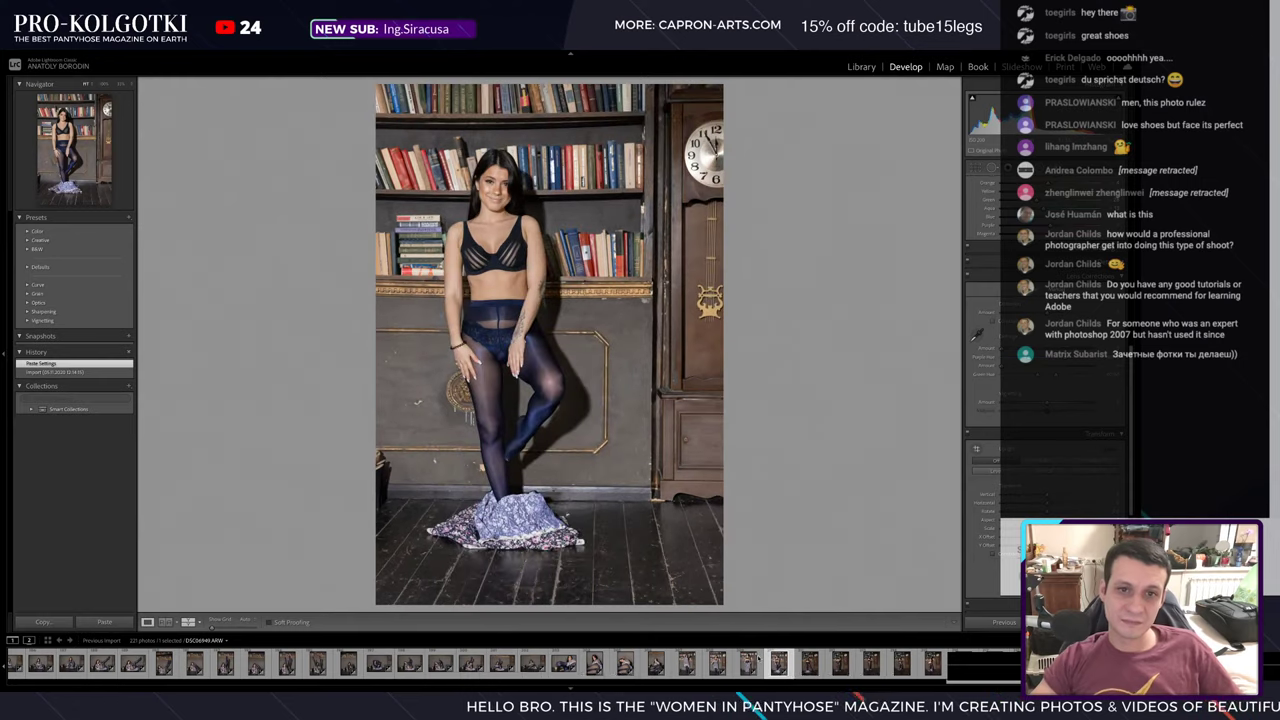
key("ctrl+shift+v")
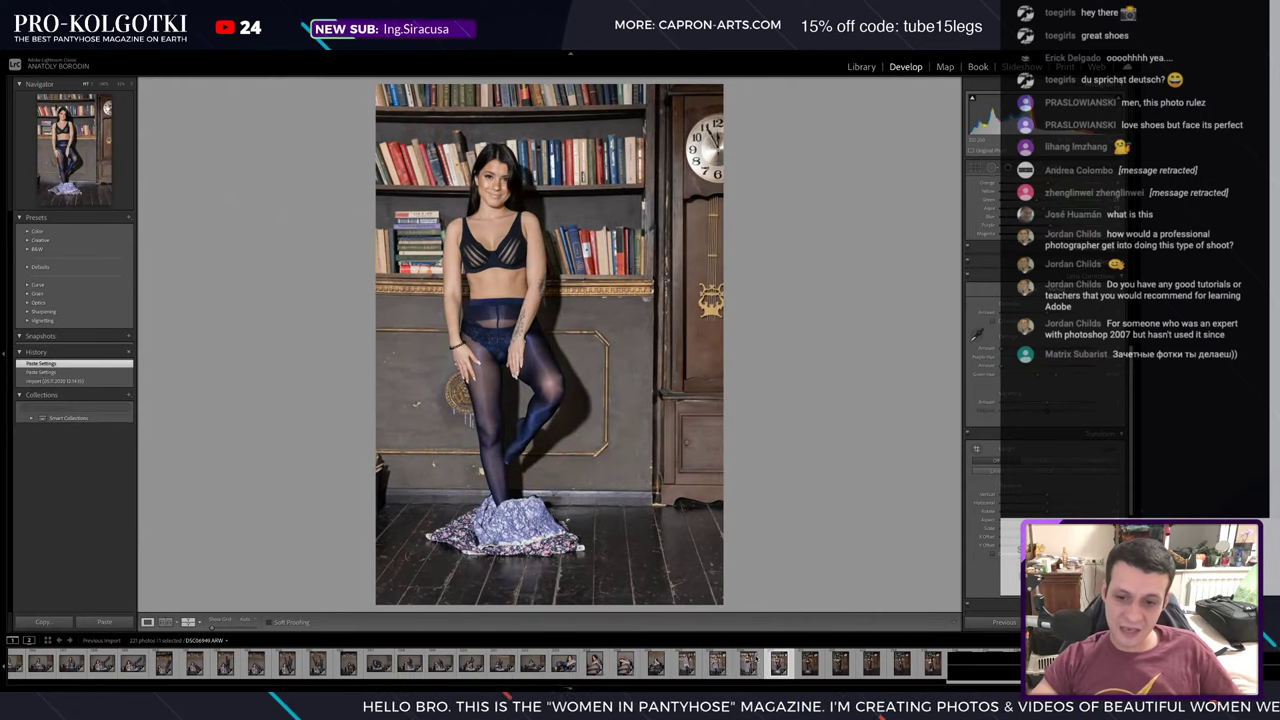
left_click(809, 662)
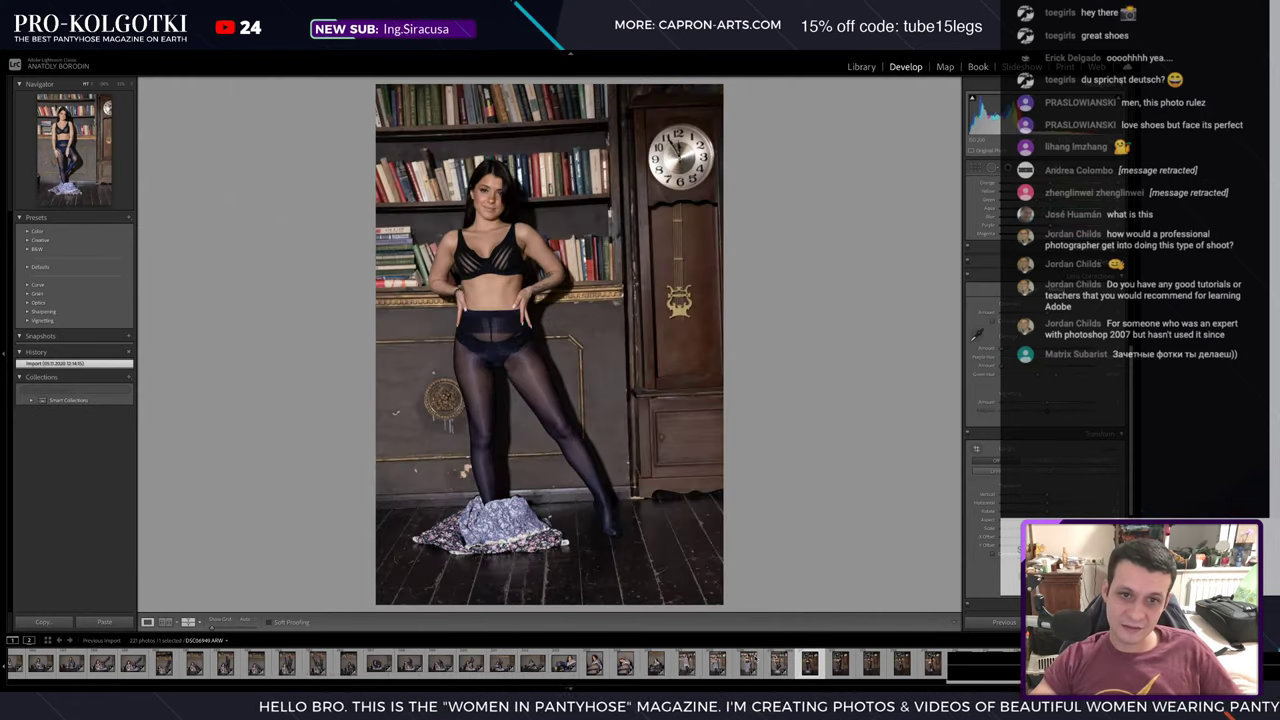
key("ctrl+shift+v")
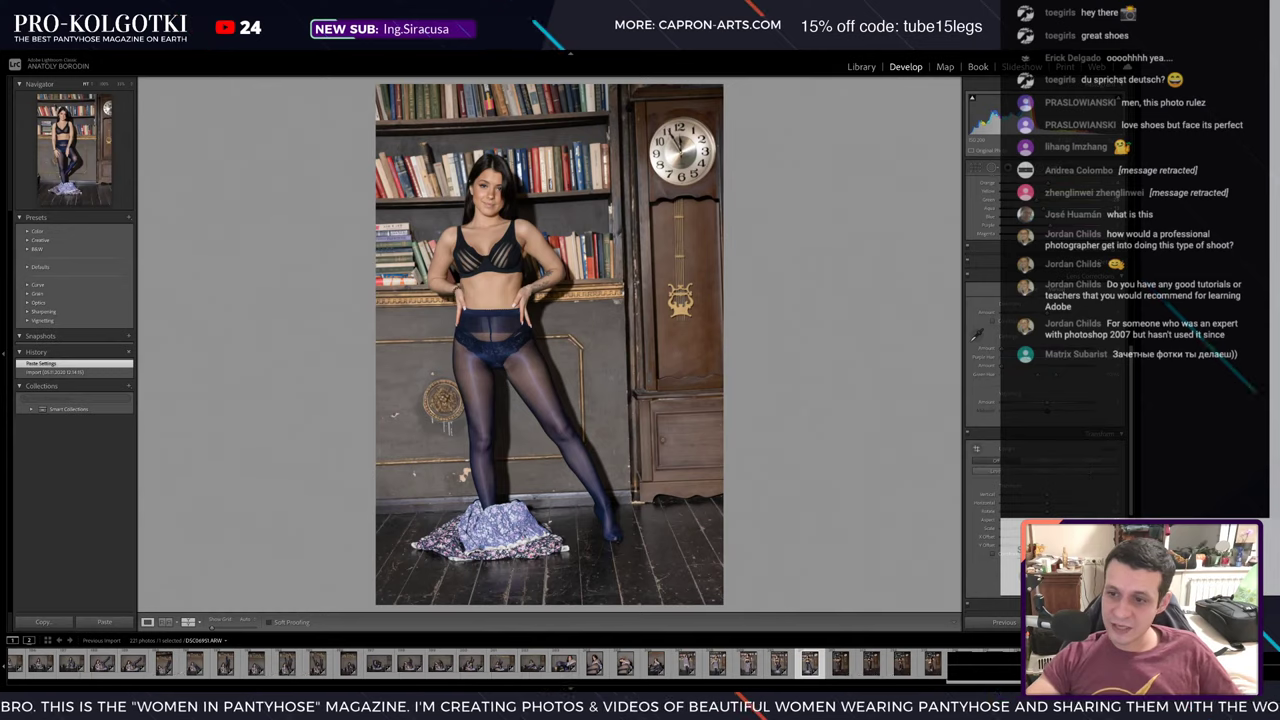
- Enlarge and straighten the perspective, then add a warmer, shadow-lifted radial filter around her head and torso
left_click_drag(1060, 520, 1095, 520)
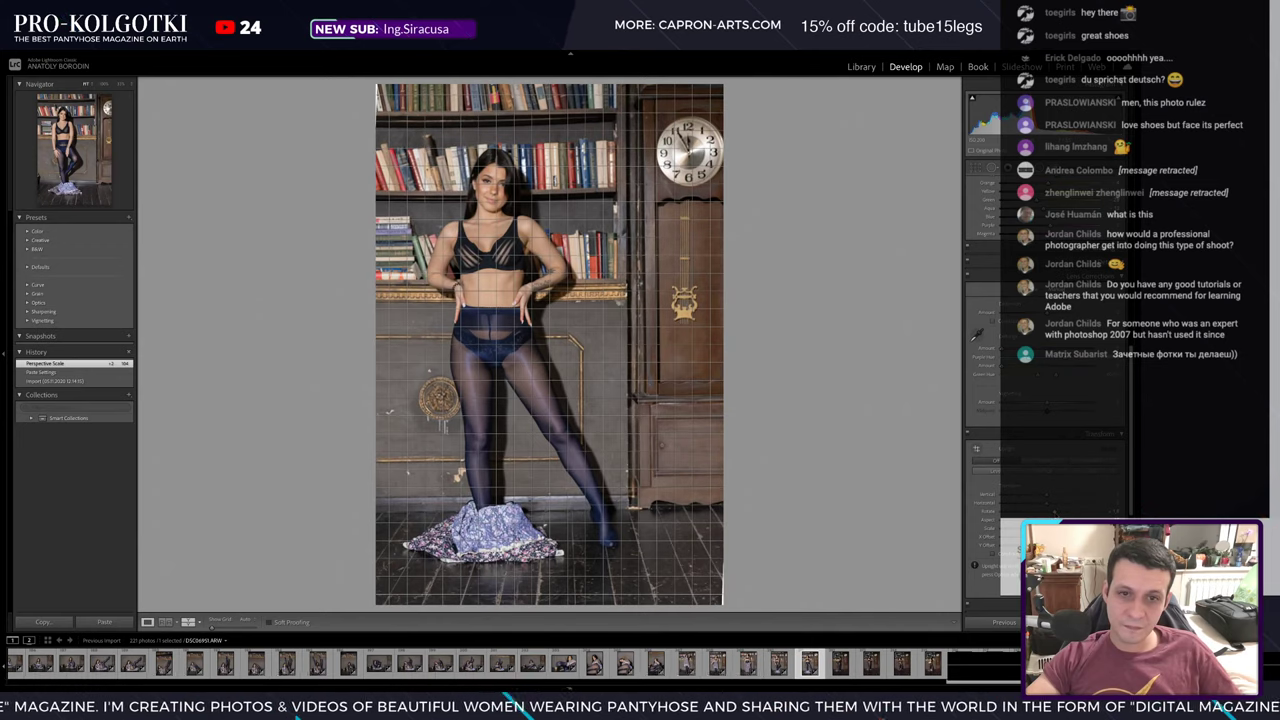
mouse_move(1060, 511)
left_mouse_down()
mouse_move(1140, 515)
mouse_move(1128, 519)
left_mouse_up()
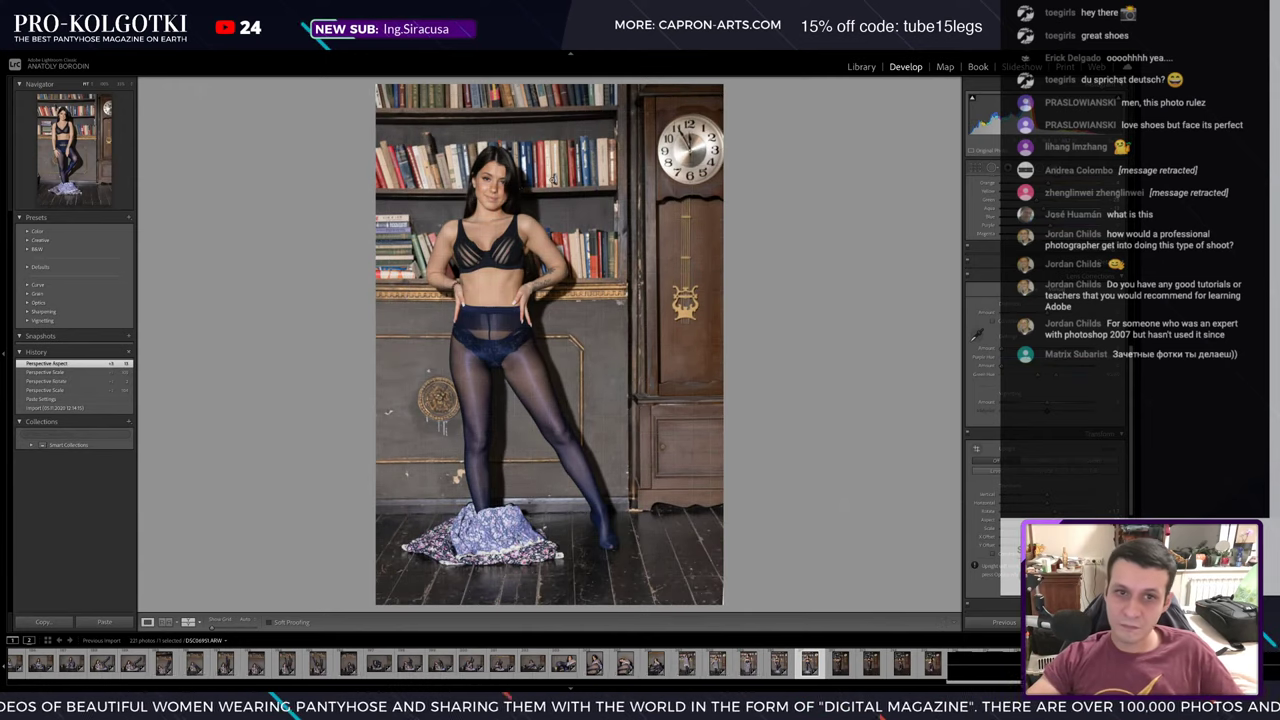
key("k")
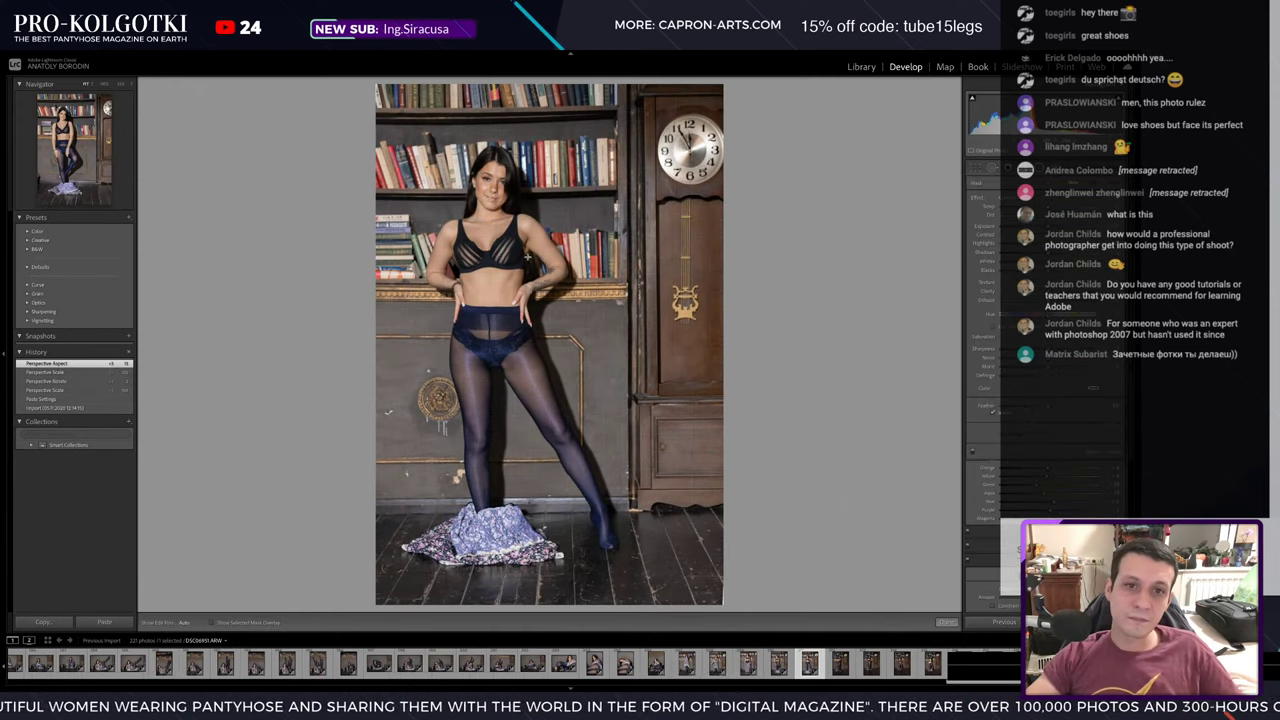
key("shift+m")
left_click_drag(494, 210, 553, 288)
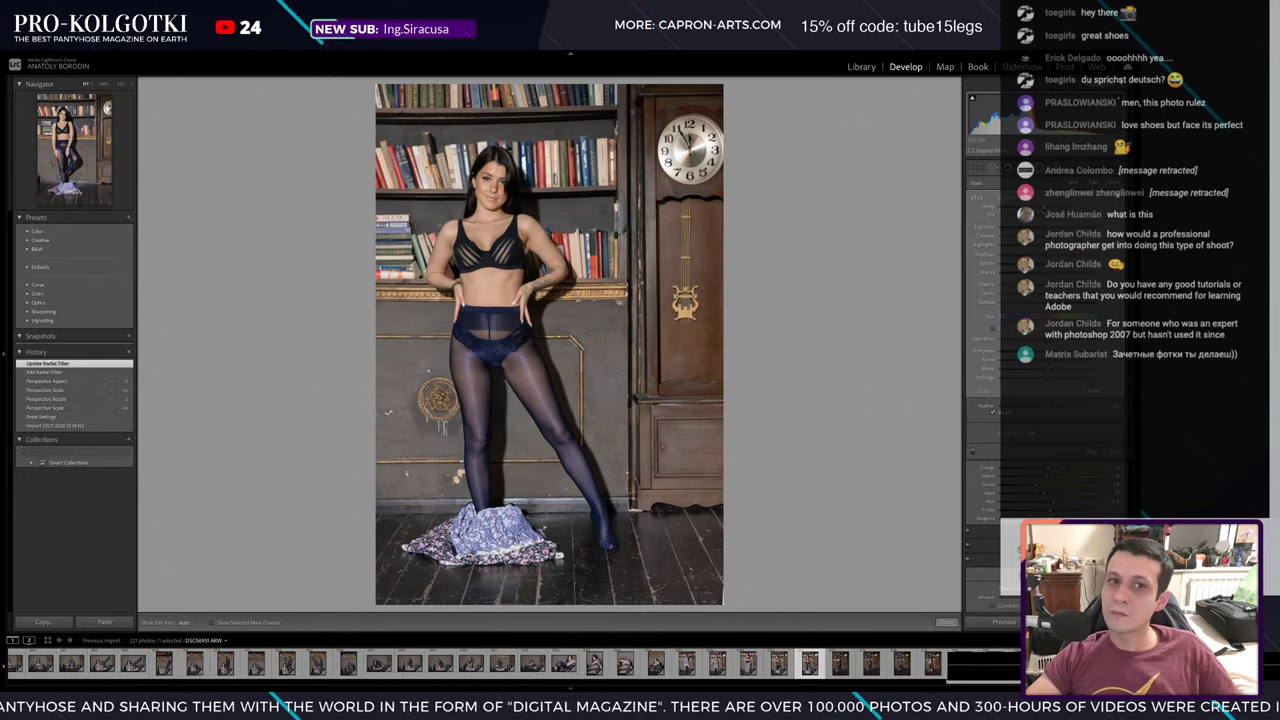
mouse_move(1040, 205)
left_mouse_down()
mouse_move(1060, 205)
mouse_move(1050, 226)
left_mouse_up()
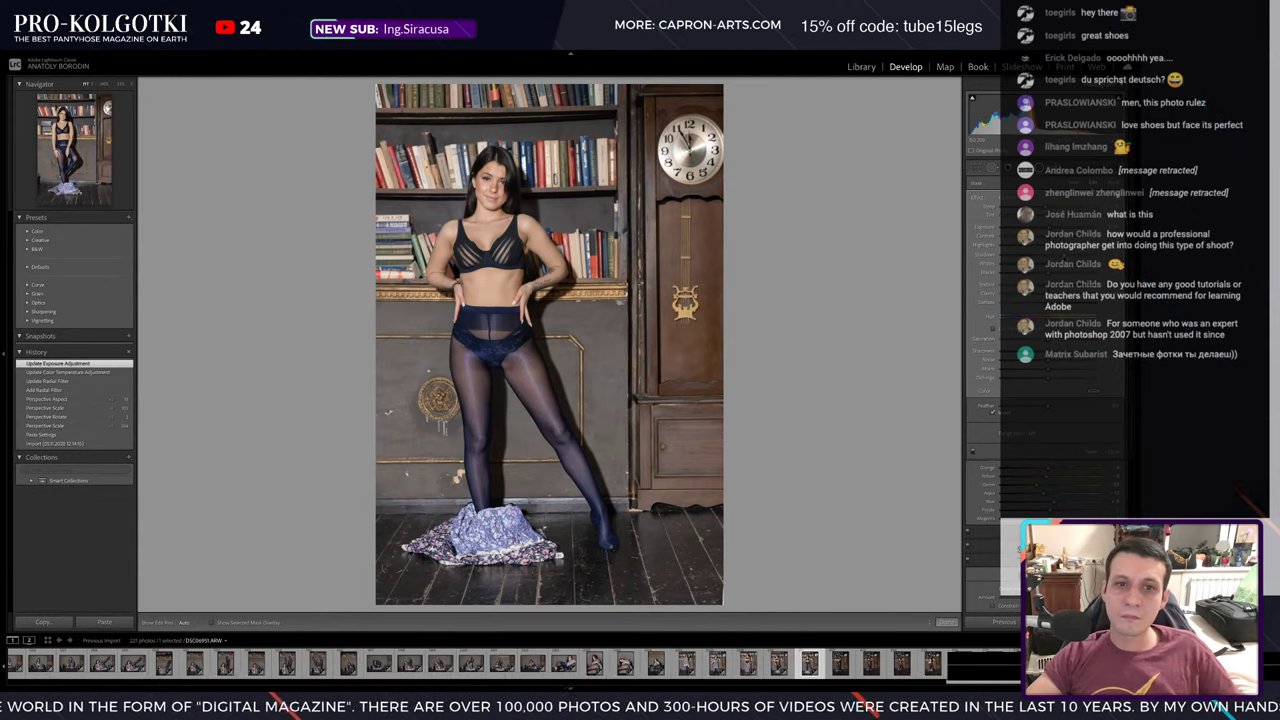
left_click_drag(936, 287, 673, 327)
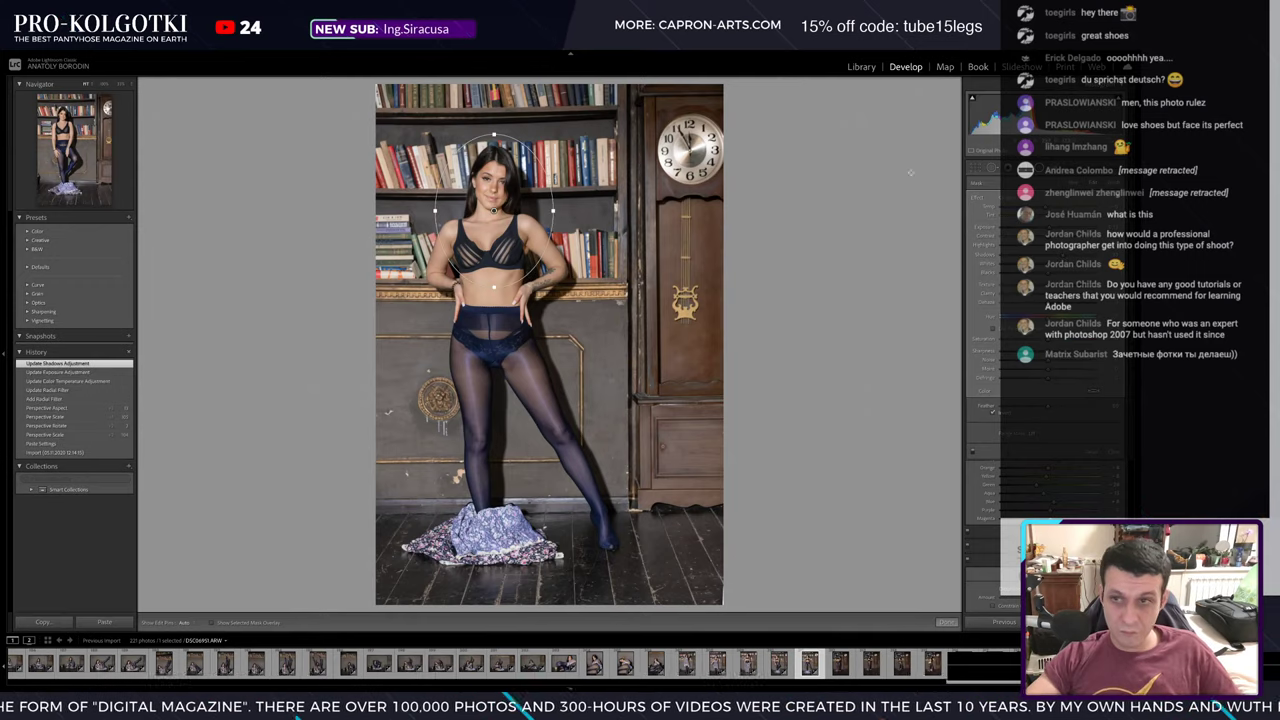
key("k")
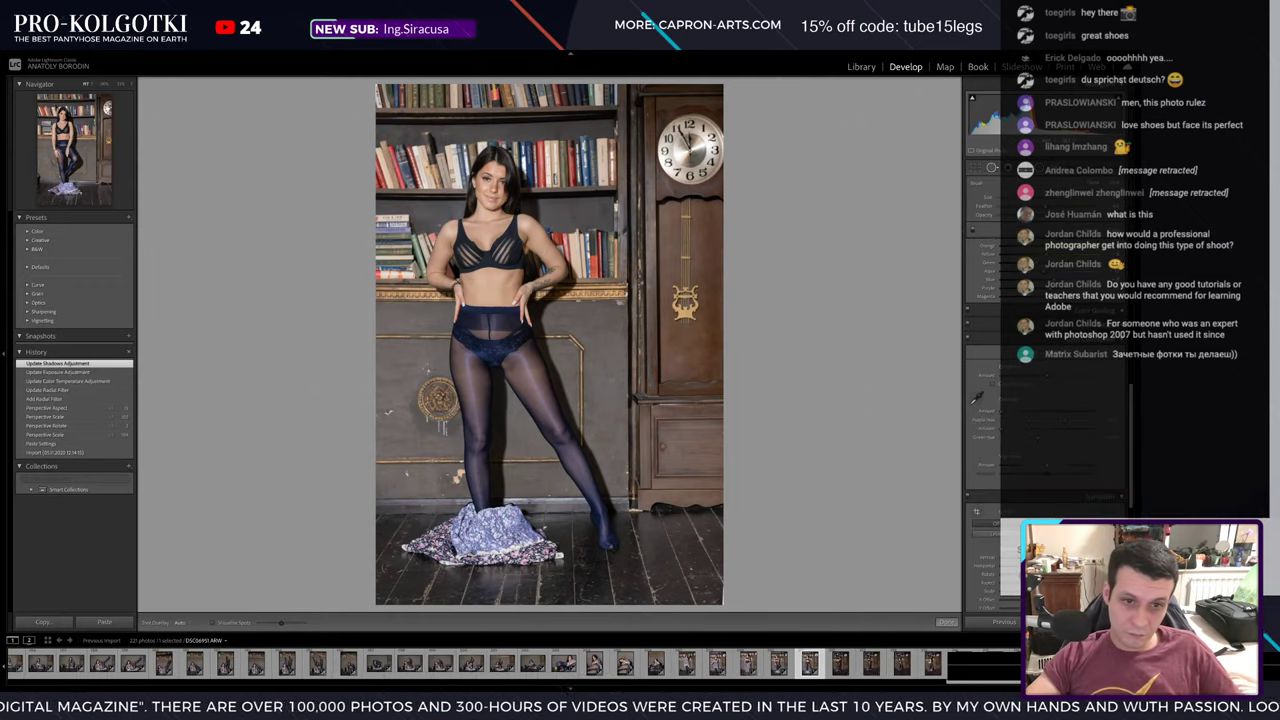
- Heal three spots on the wall beside her, then open the next photo
key("q")
left_click(426, 370)
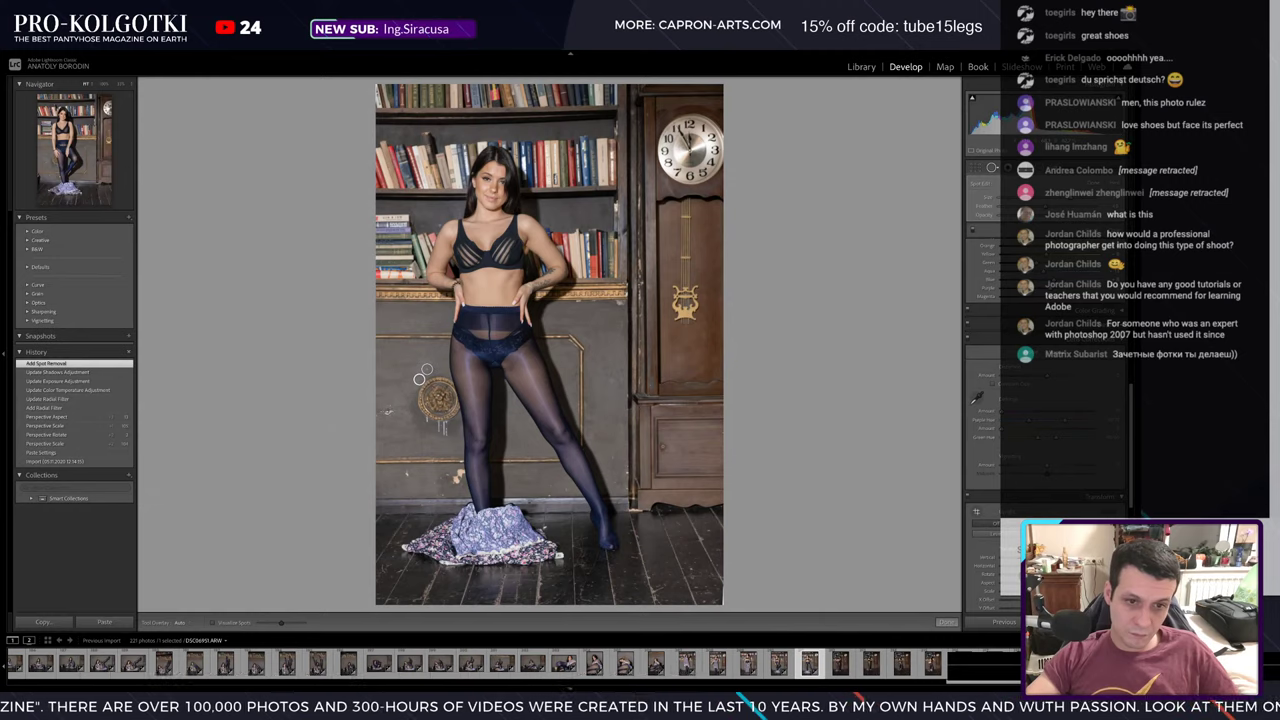
left_click(396, 420)
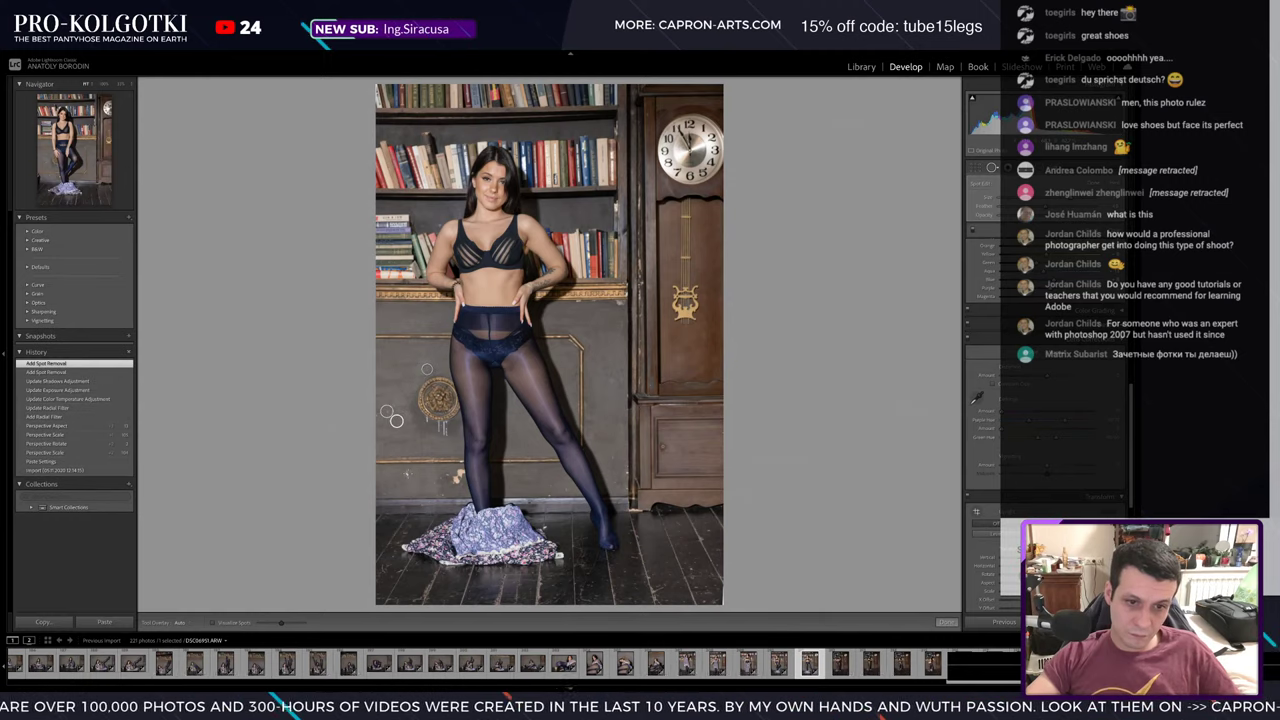
left_click(406, 473)
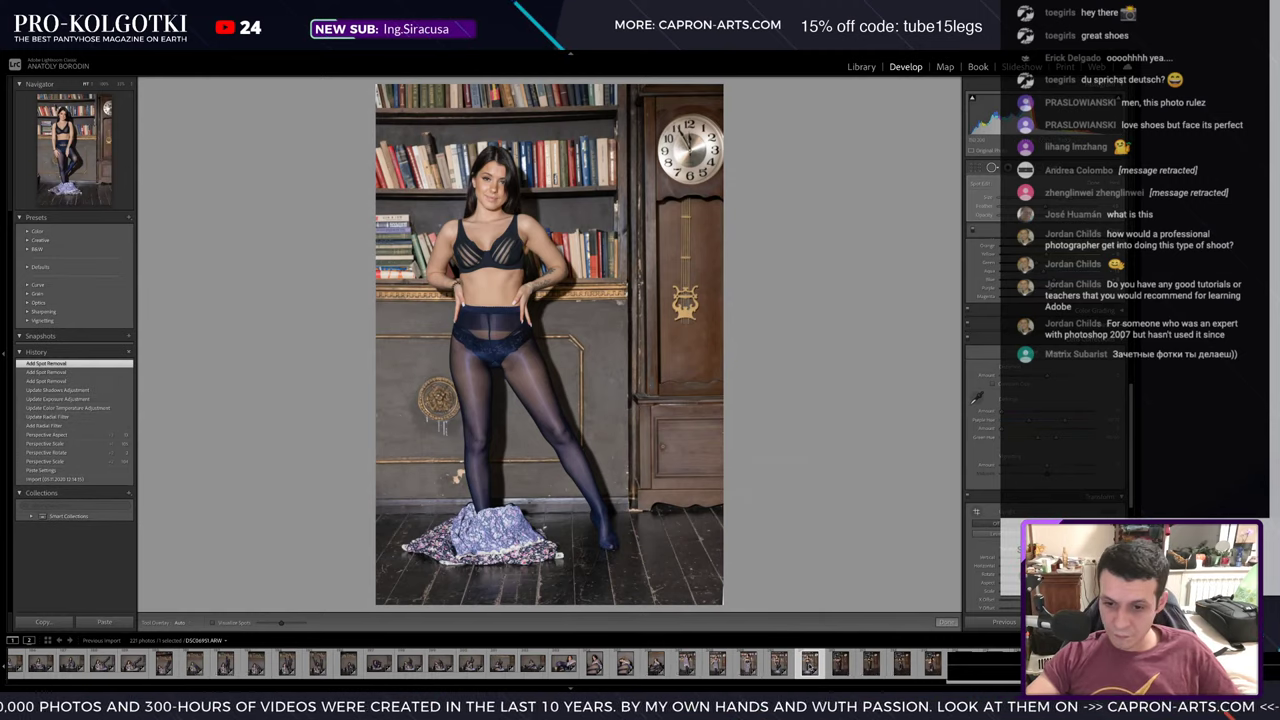
left_click(842, 665)
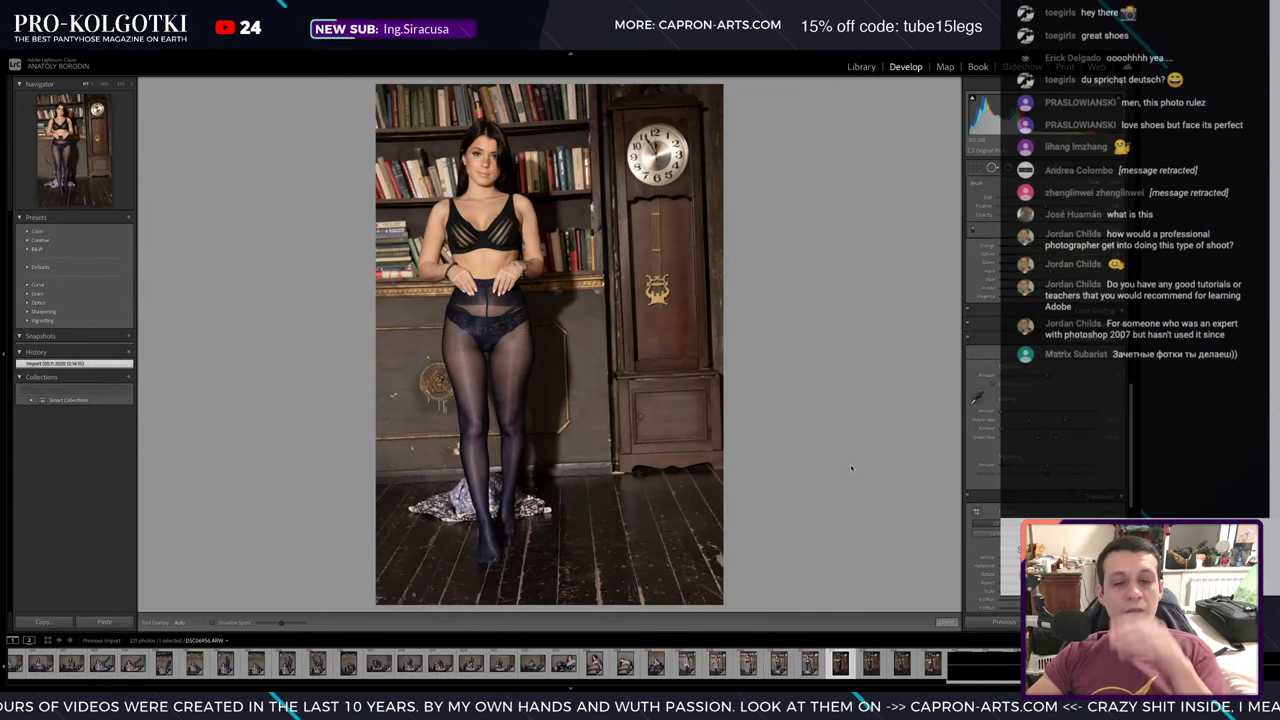
- Recopy the previous photo's edits and paste them onto the front-facing photo
key("ctrl+shift+v")
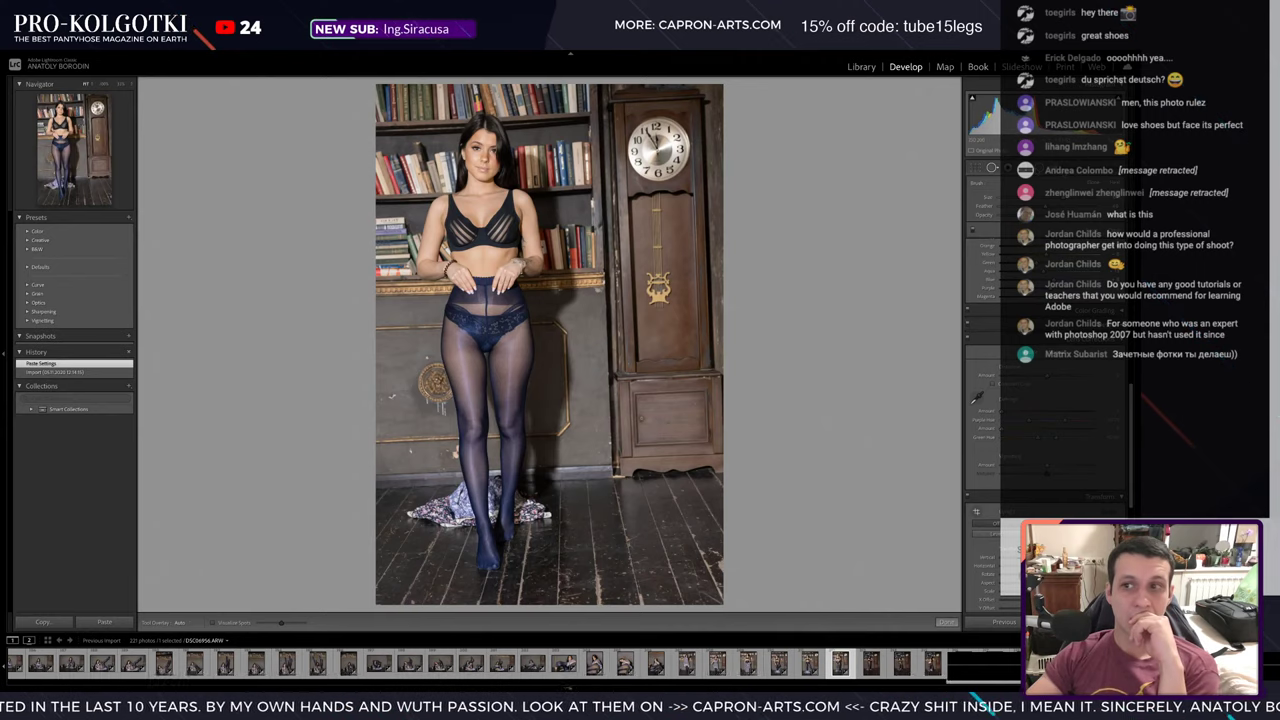
key("k")
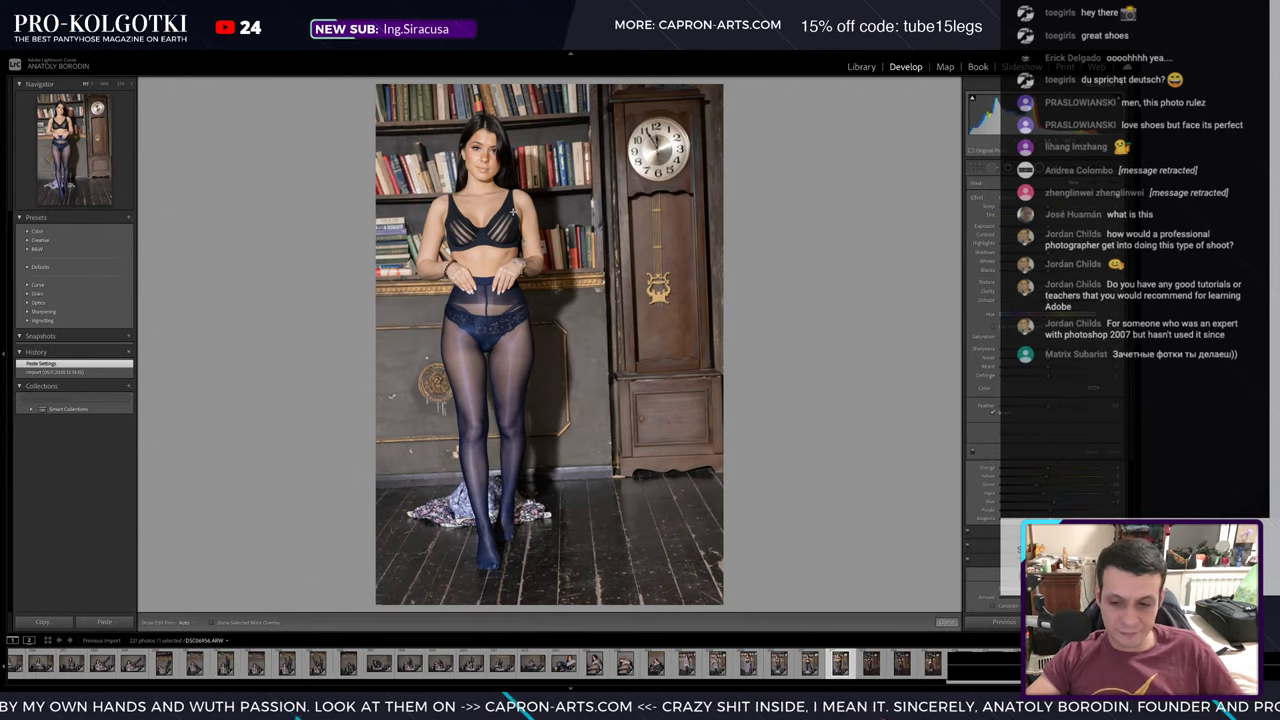
key("Left")
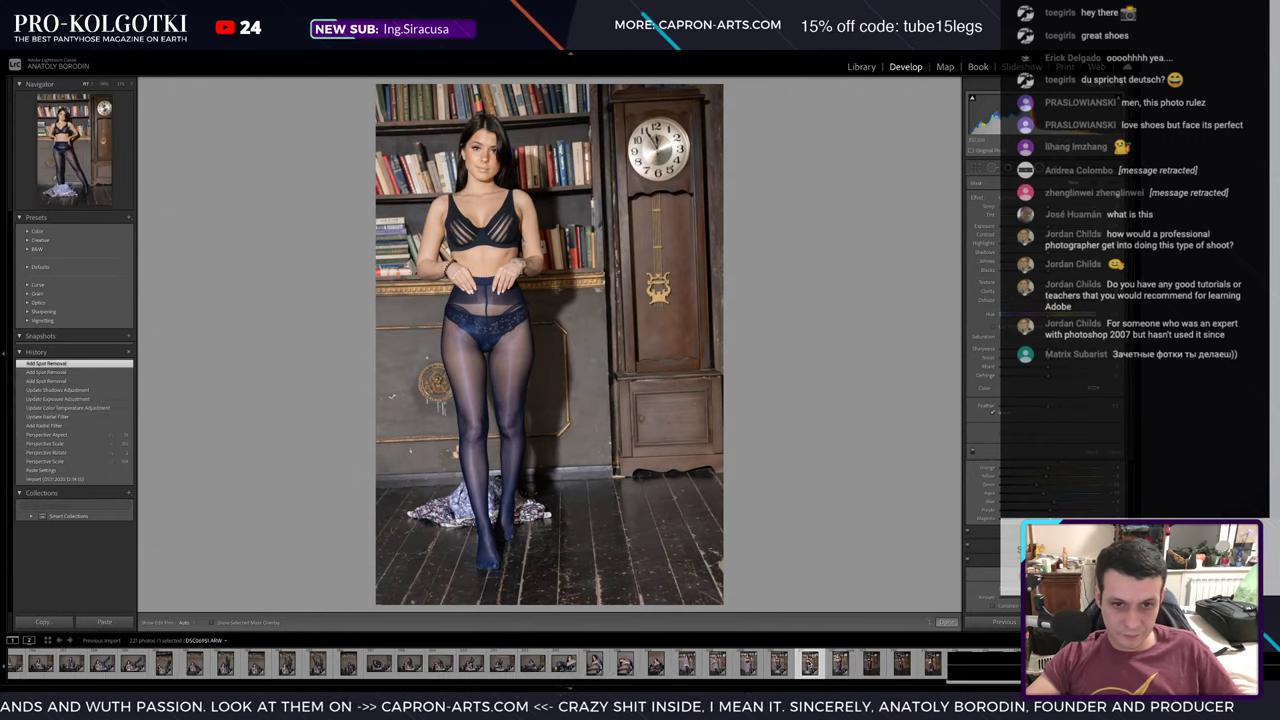
key("ctrl+shift+c")
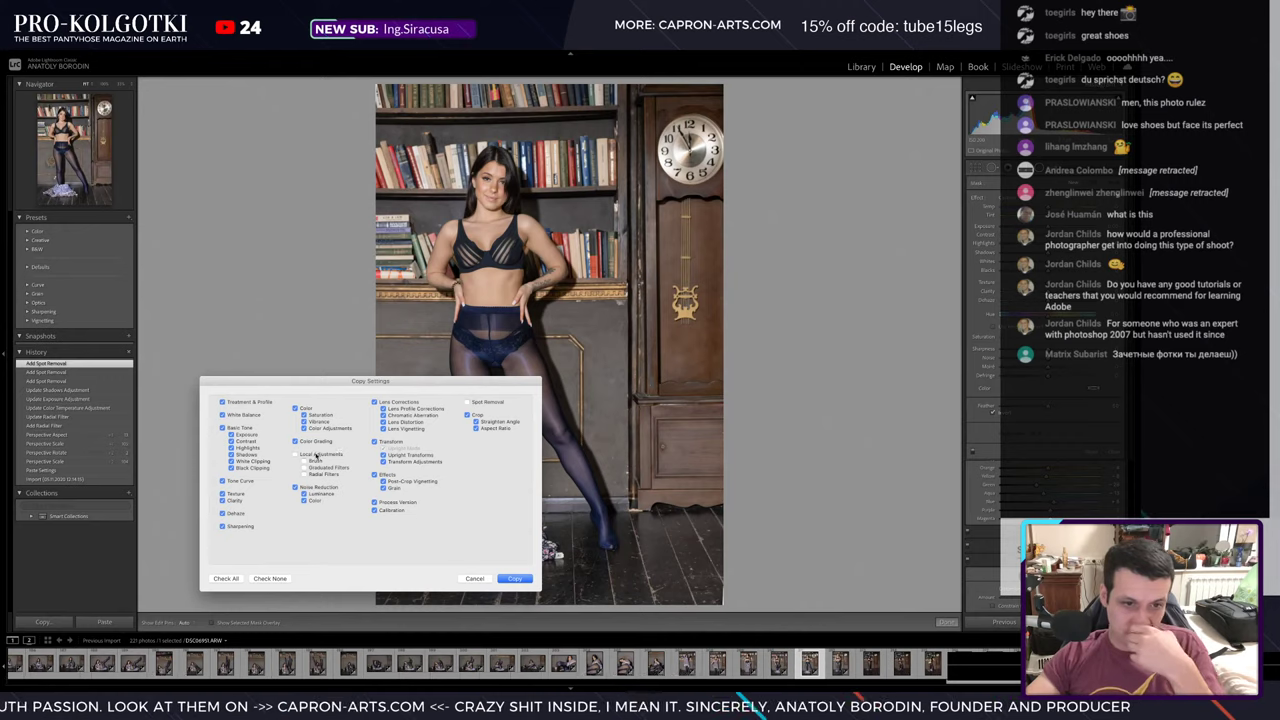
left_click(515, 578)
key("Right")
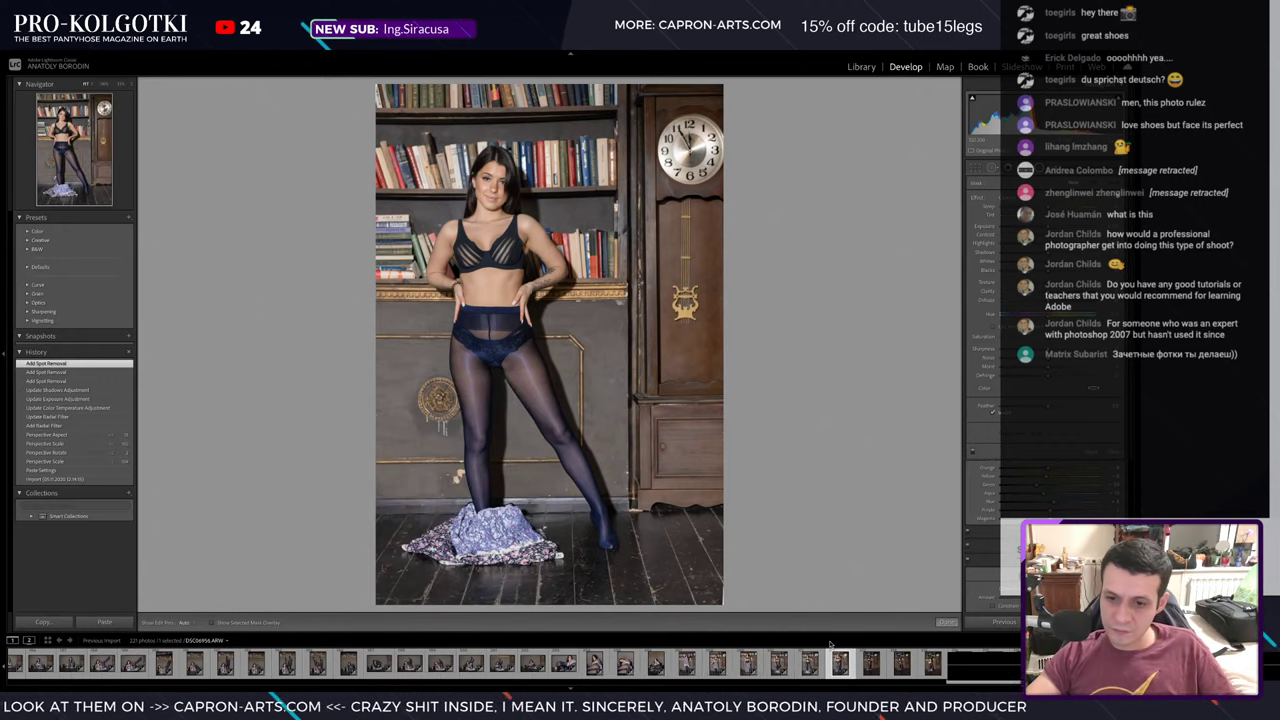
key("ctrl+shift+v")
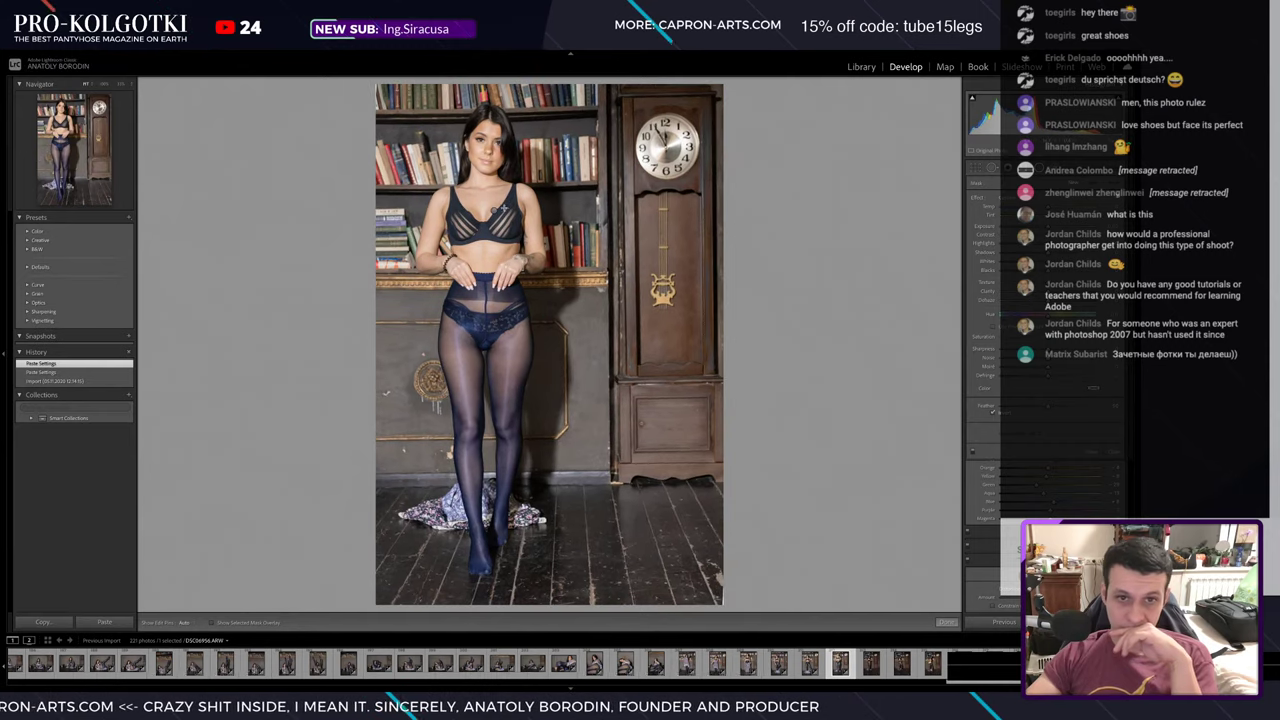
- Move the radial filter up onto her face and lift its shadows
left_click_drag(493, 209, 485, 178)
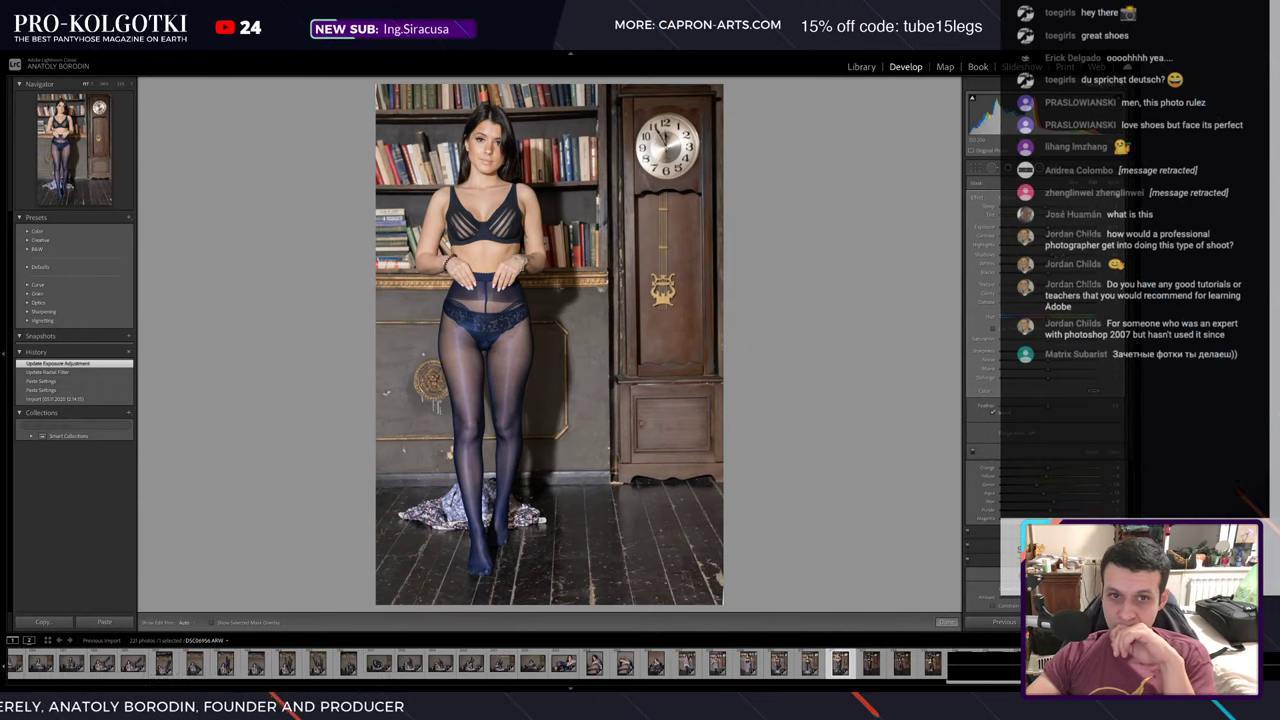
left_click_drag(1040, 254, 1060, 254)
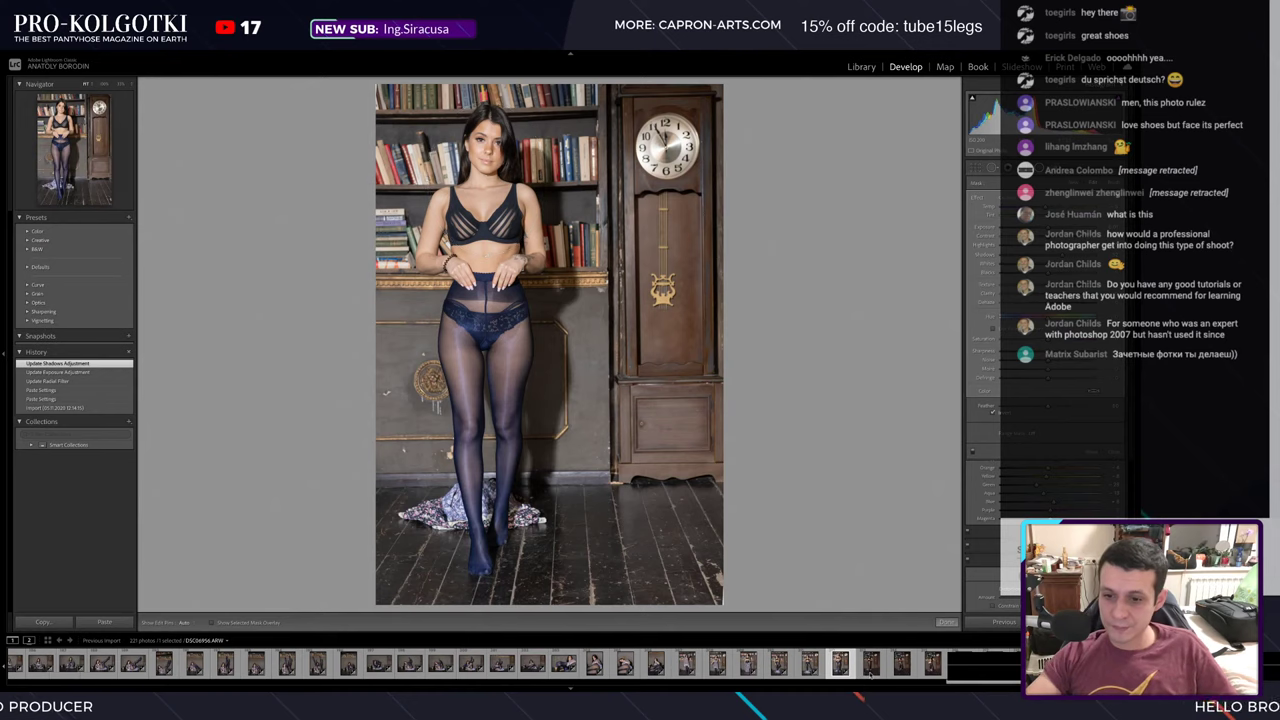
key("Right")
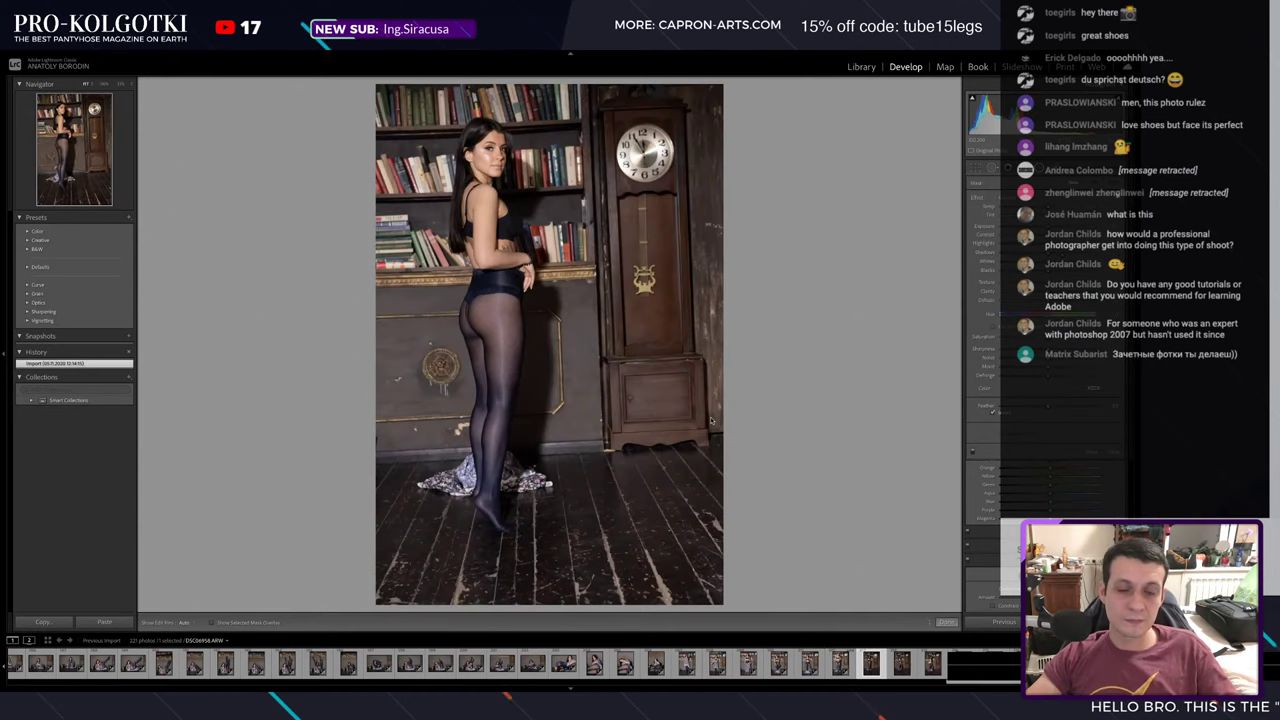
- Paste the edits onto the back-view photo, move the radial filter onto her head, and lift its shadows
key("ctrl+shift+v")
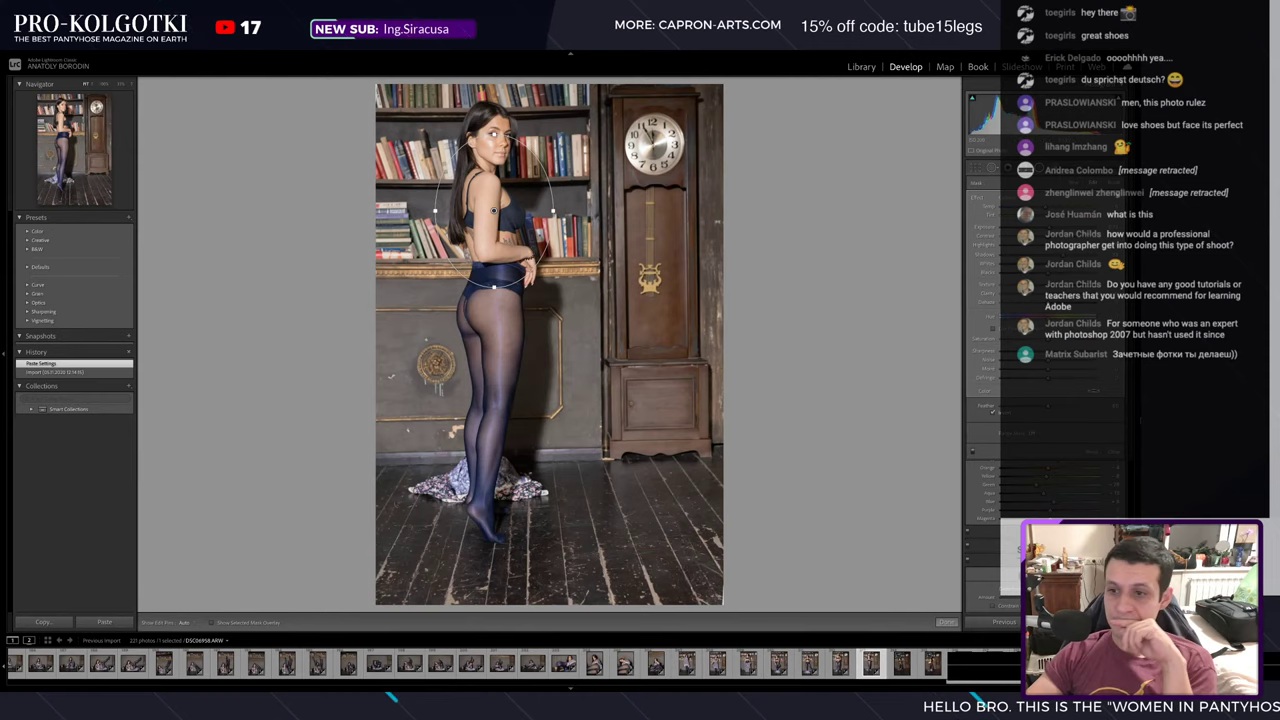
left_click_drag(493, 210, 493, 160)
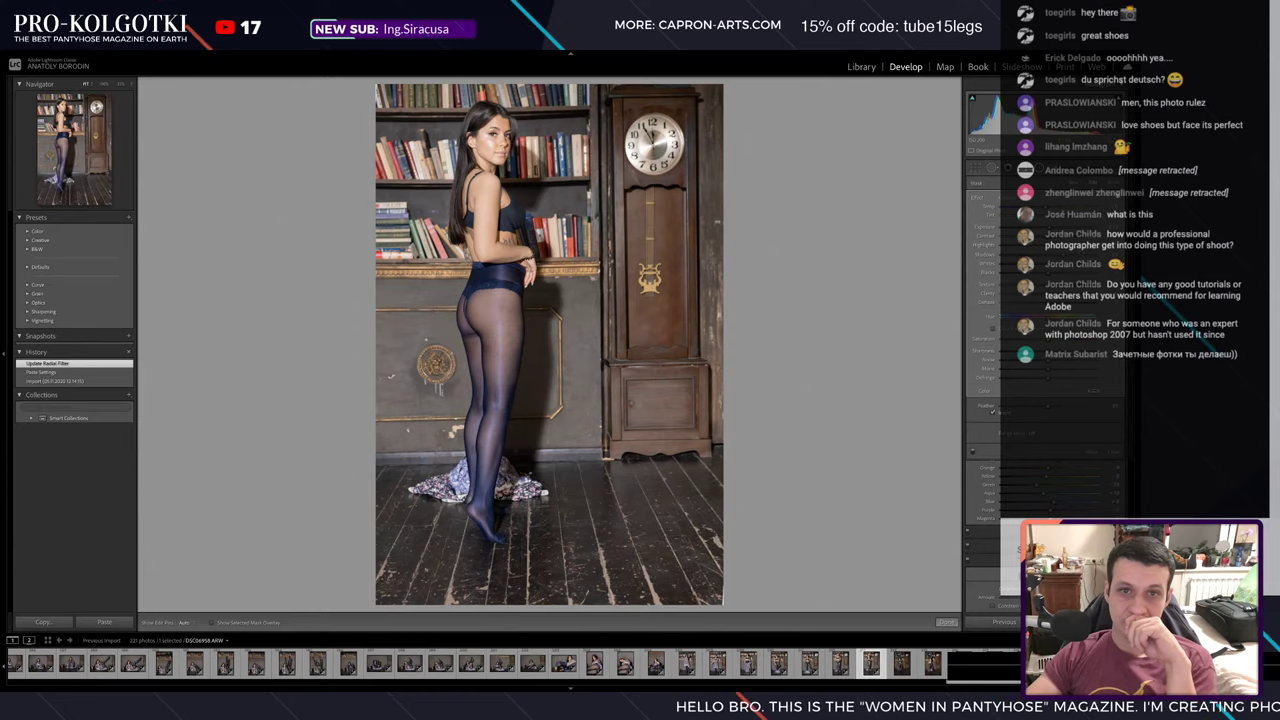
left_click_drag(1050, 252, 1070, 252)
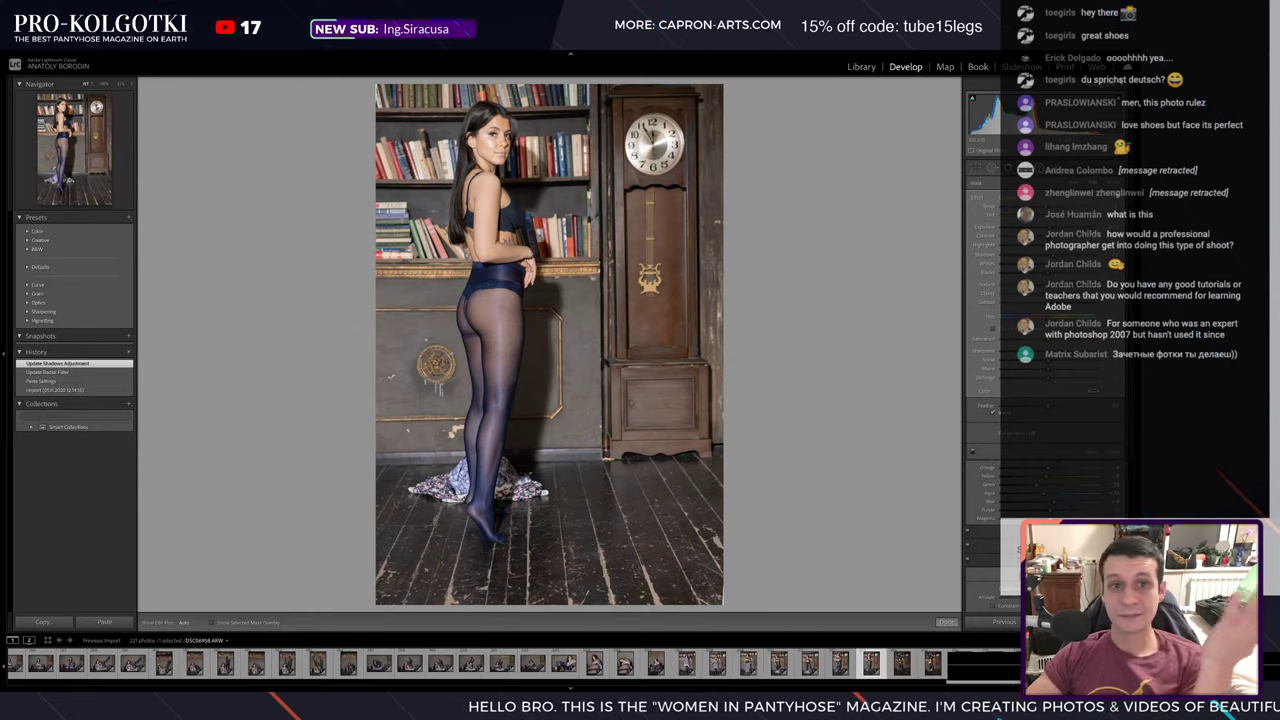
key("shift+m")
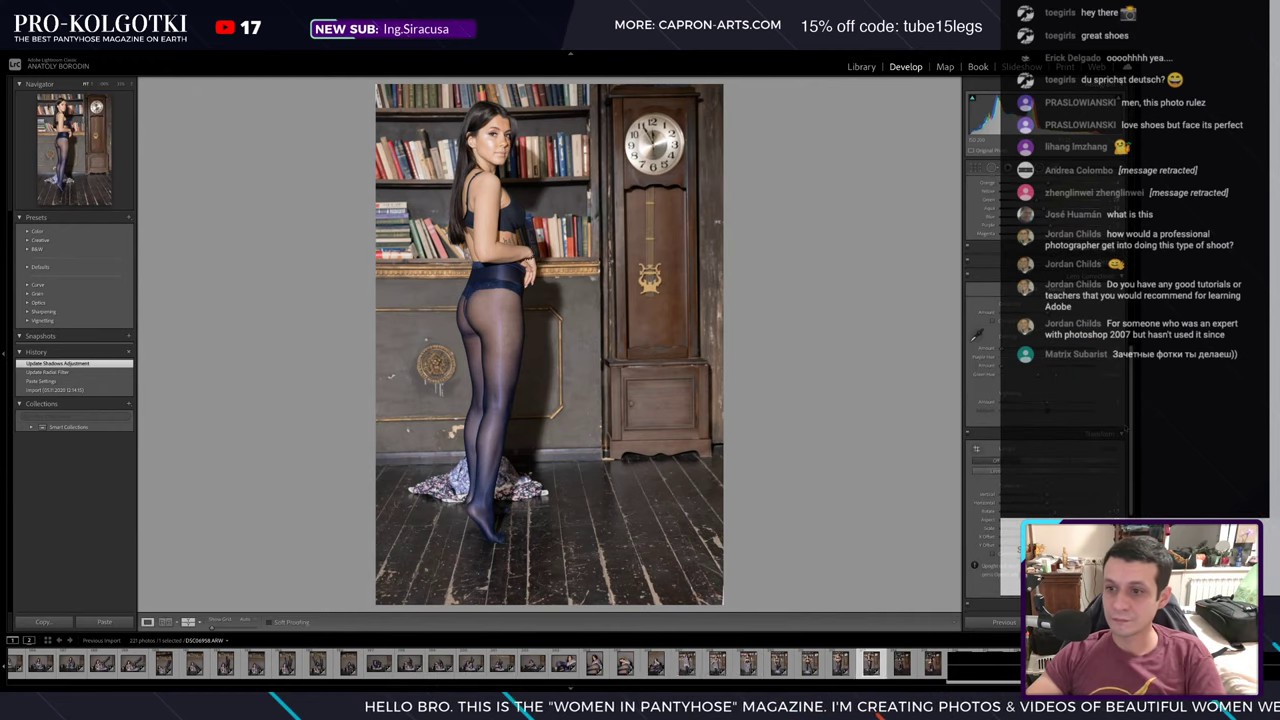
scroll(1045, 300, "up", 3)
scroll(1045, 300, "up", 2)
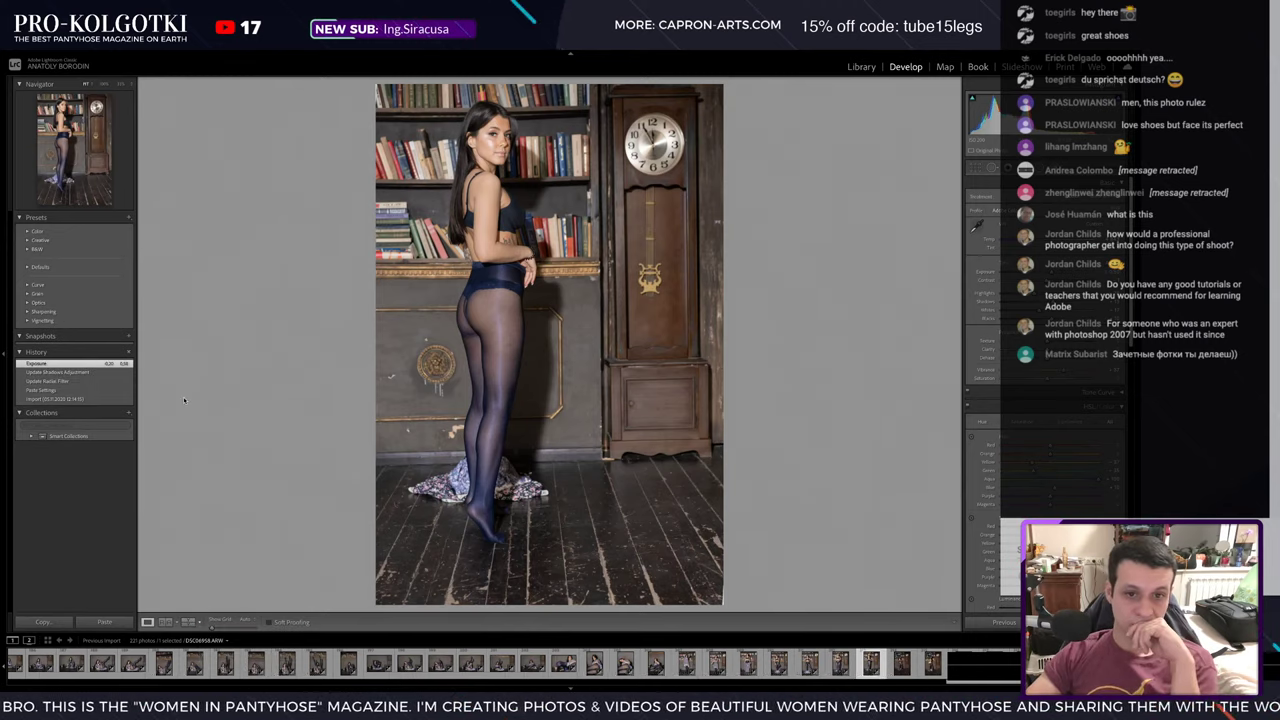
- Compare before and after, copy these edits, and paste them onto the next back-view photo
key("y")
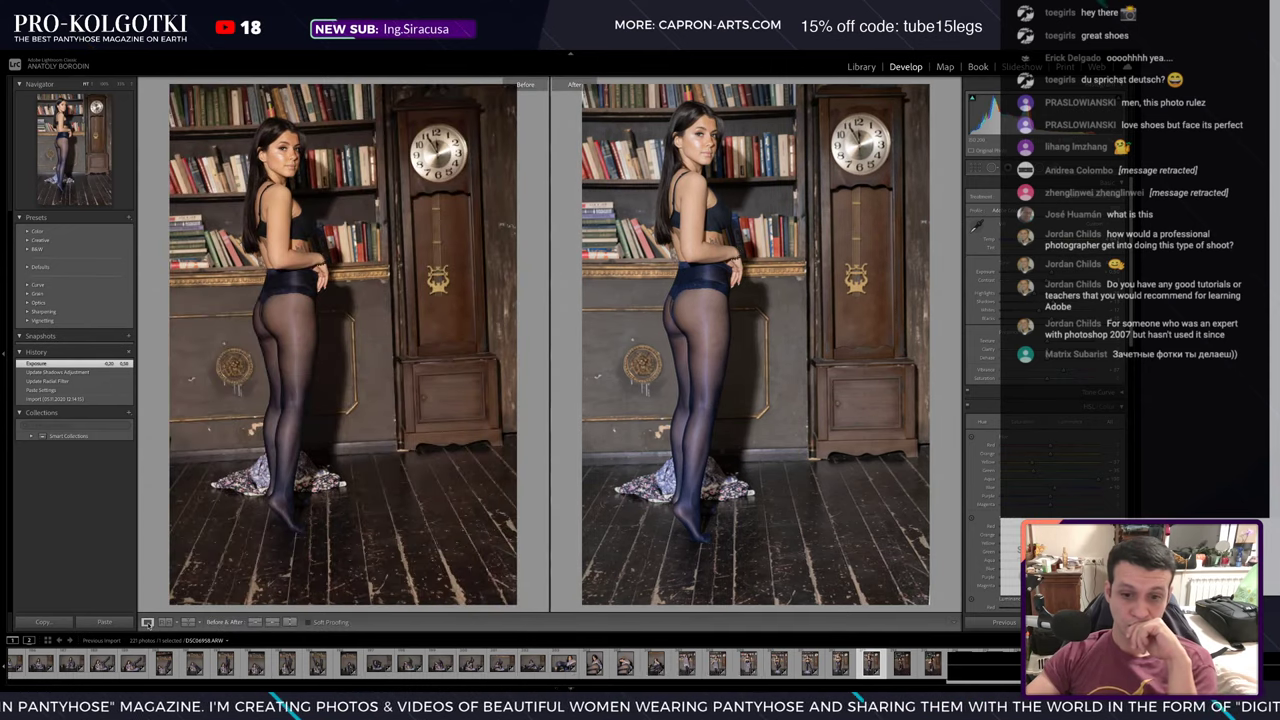
left_click(147, 621)
key("ctrl+shift+c")
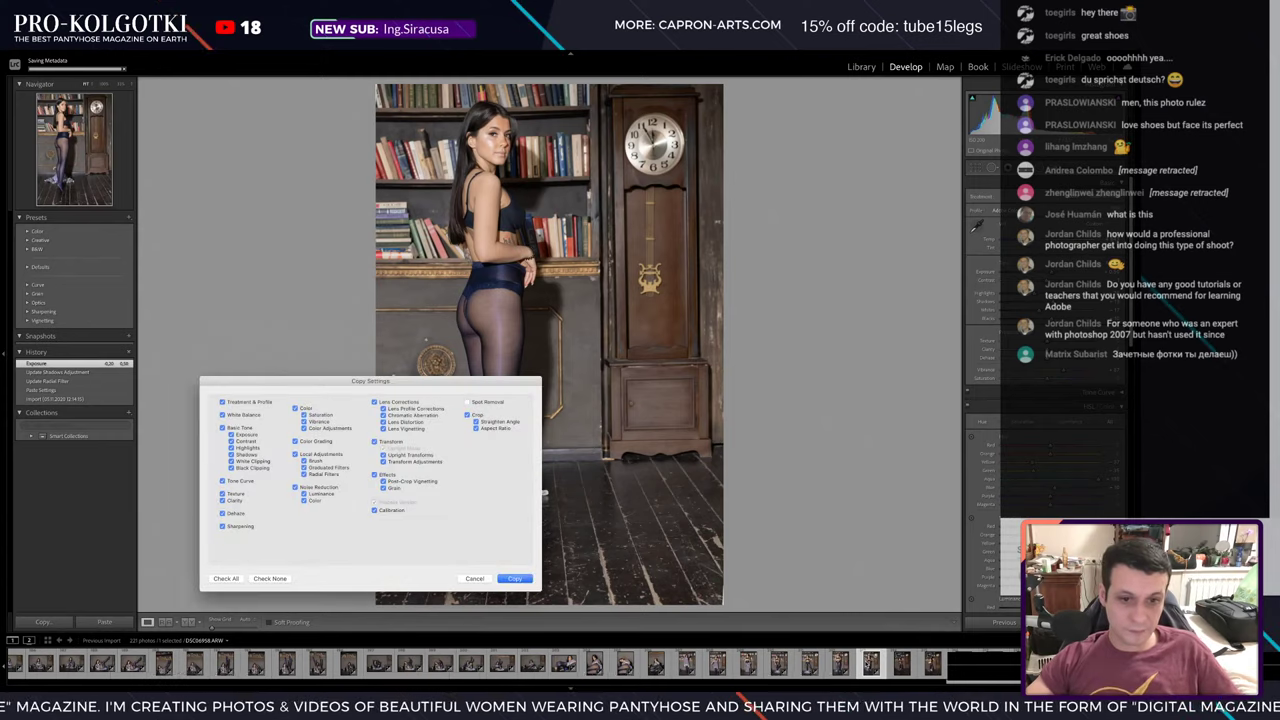
key("Return")
key("Right")
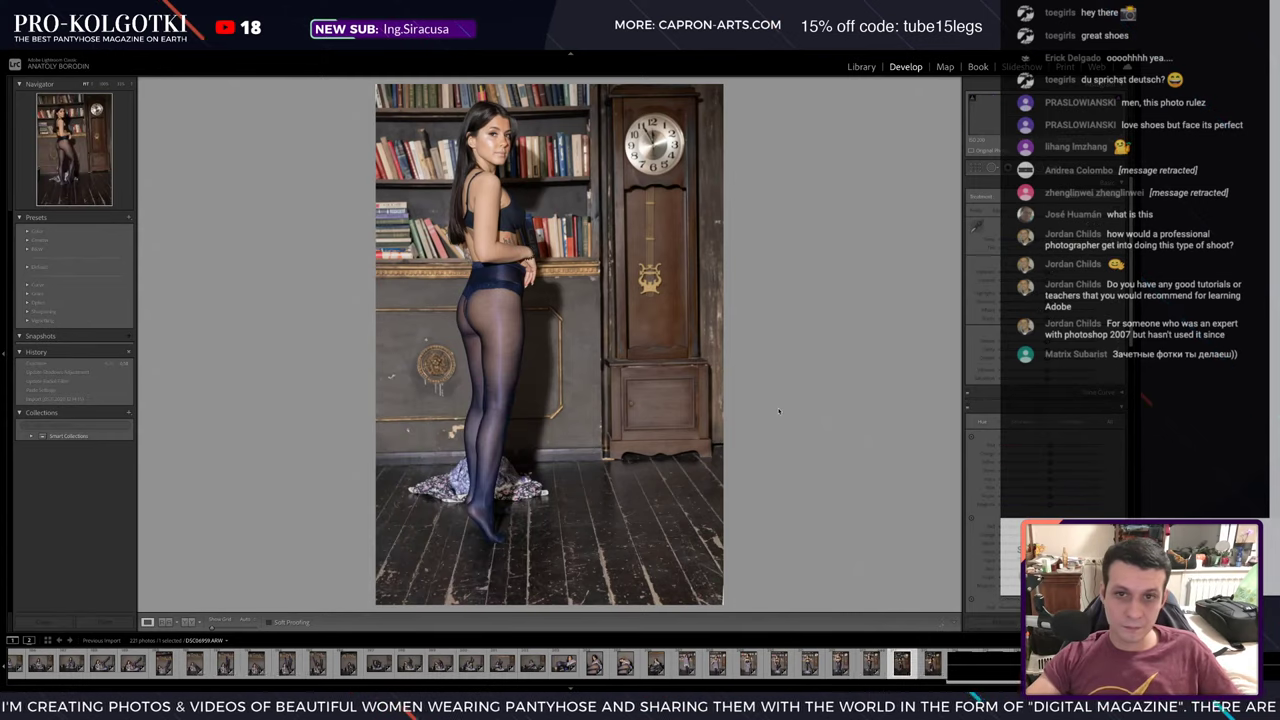
key("ctrl+shift+v")
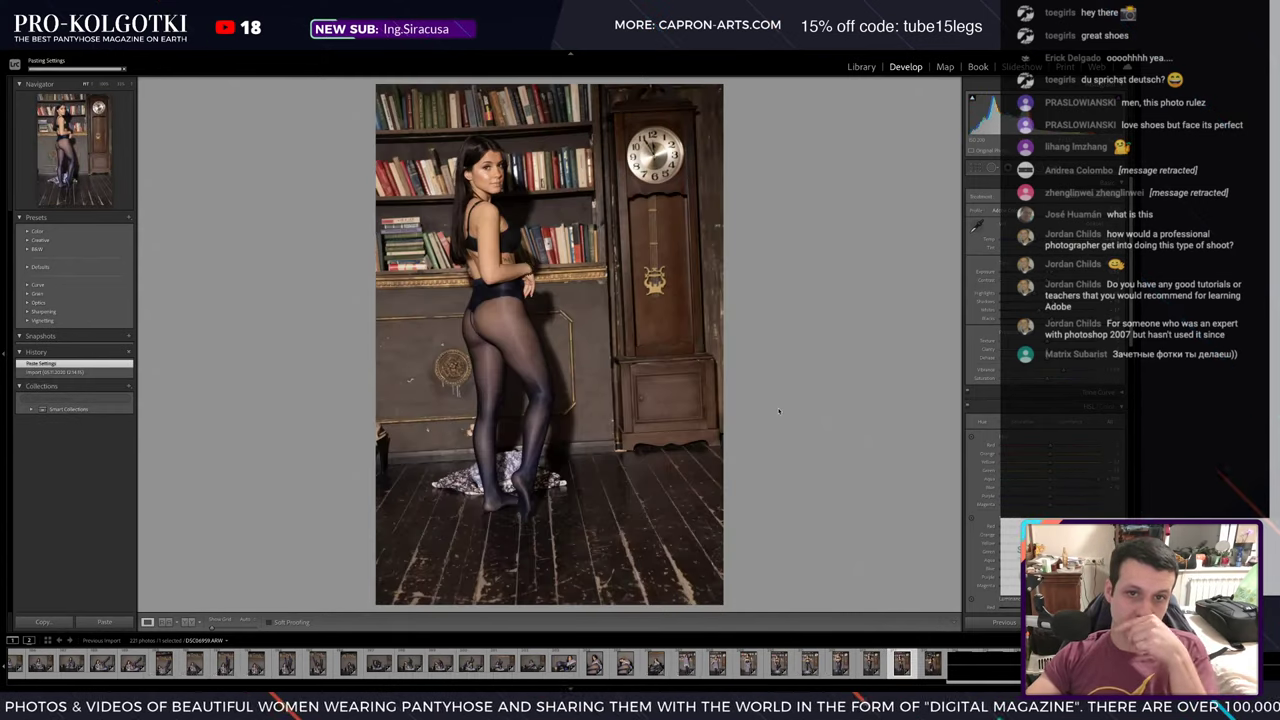
key("Right")
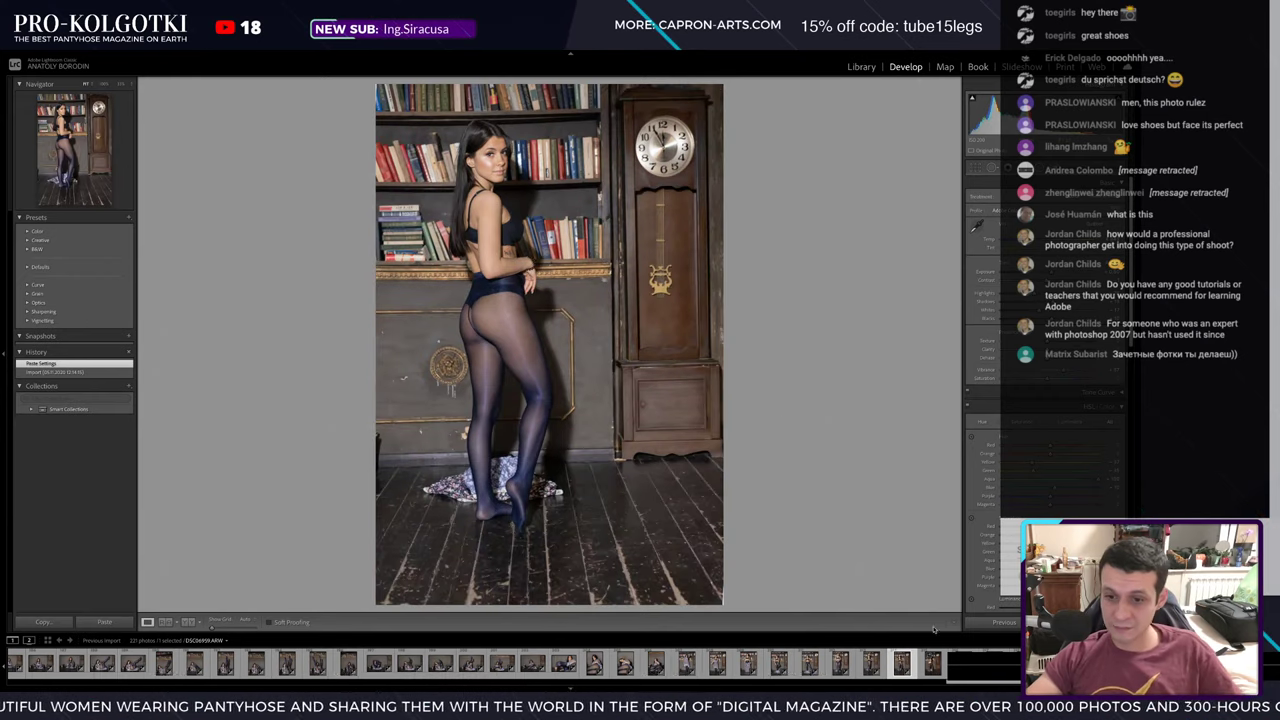
key("Right")
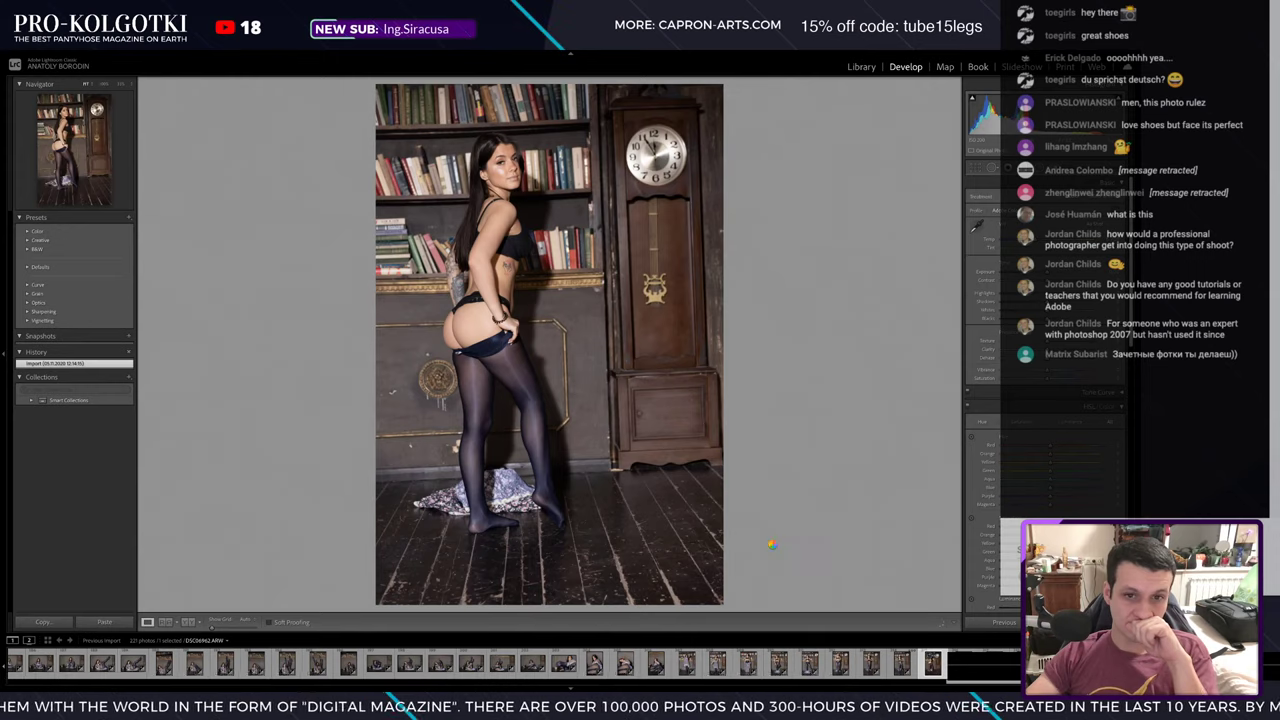
- Paste the edits onto the clock photo, tweak its perspective correction, and copy its settings
key("ctrl+shift+v")
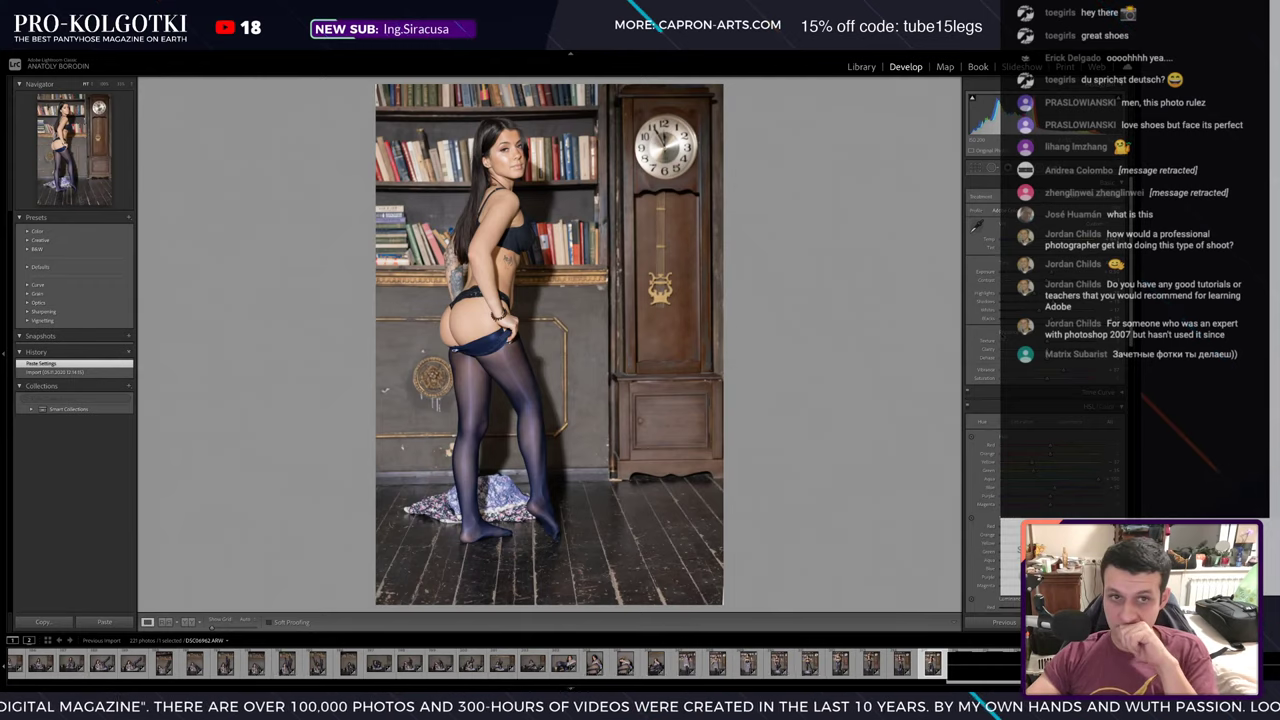
scroll(1055, 497, "down", 3)
scroll(1055, 497, "down", 3)
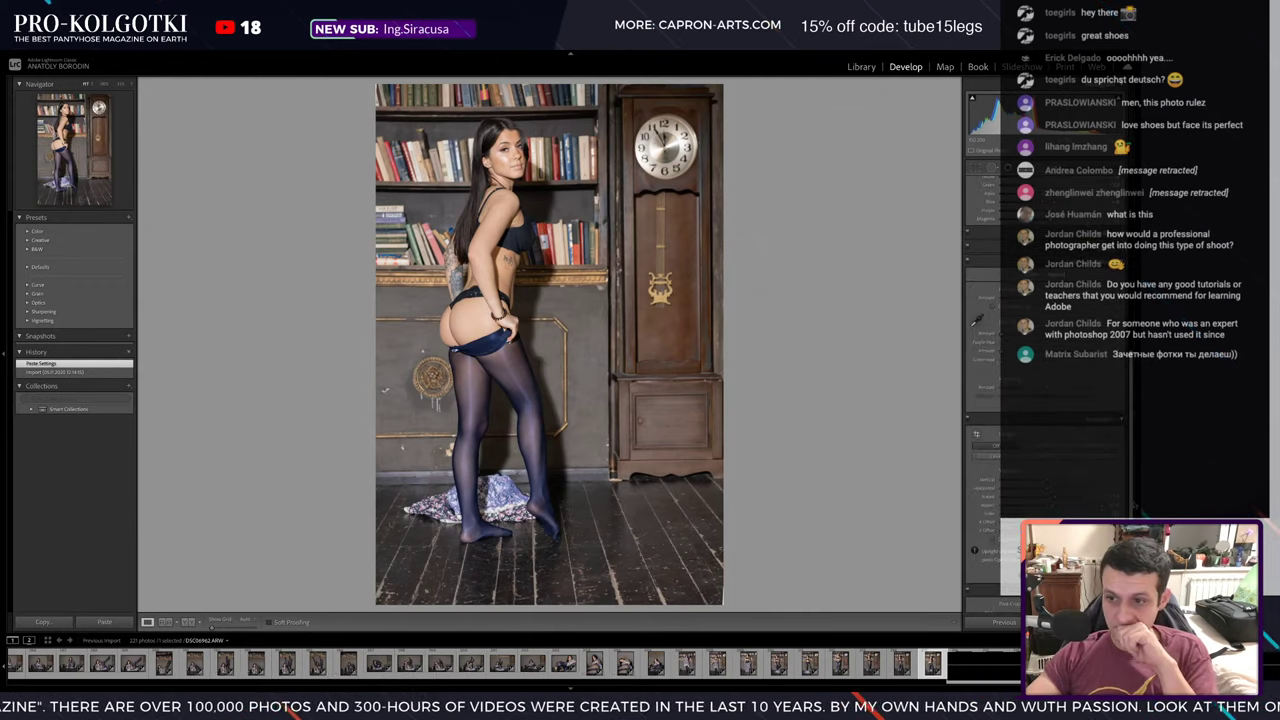
left_click_drag(1055, 497, 1052, 497)
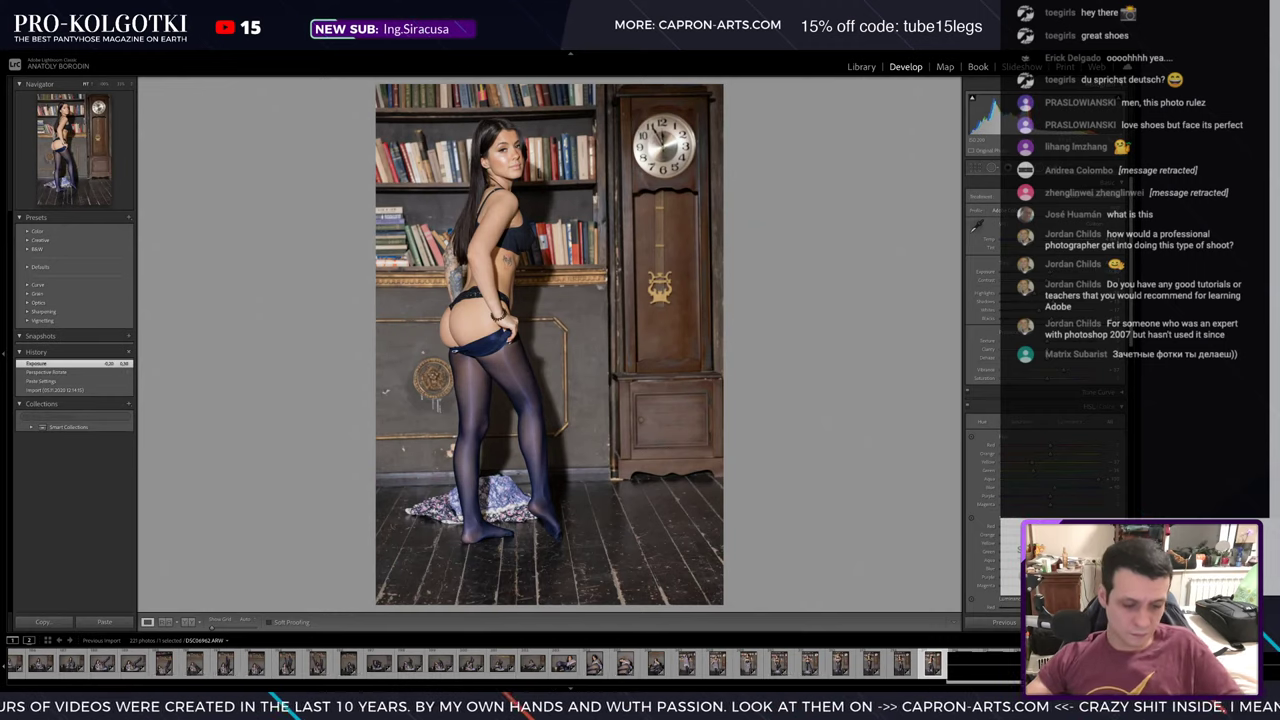
key("ctrl+shift+c")
key("Return")
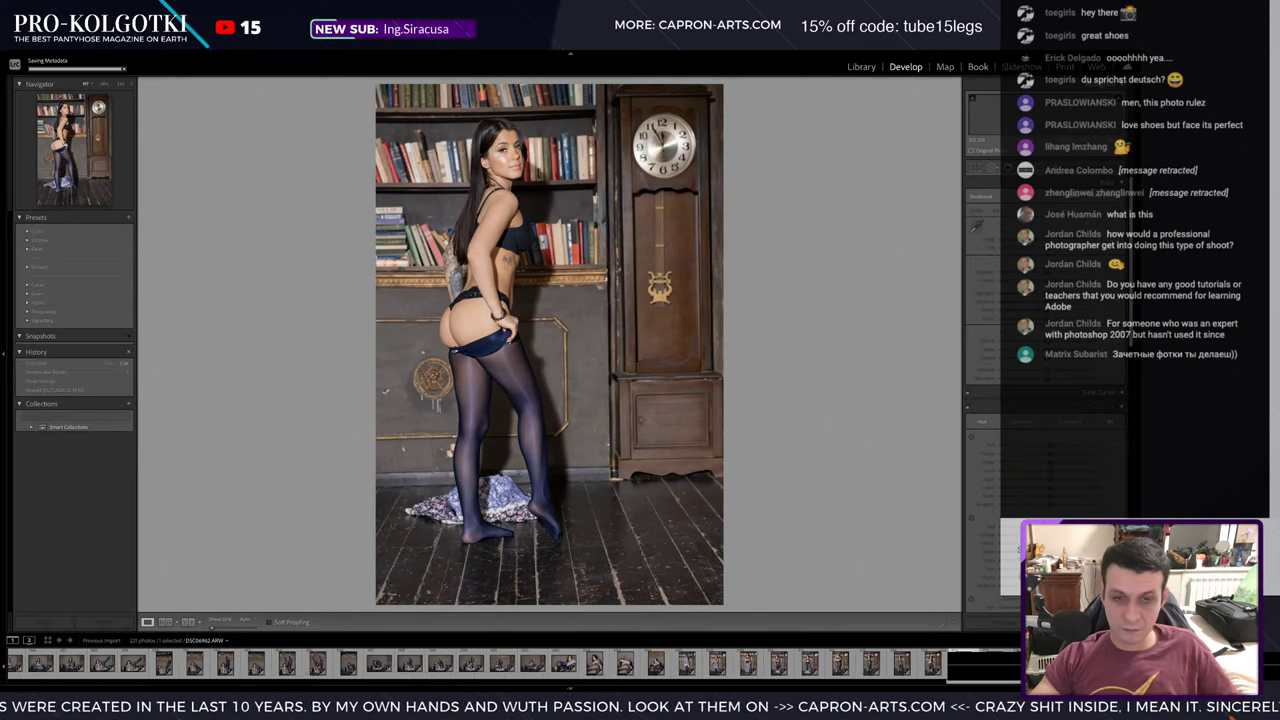
key("Right")
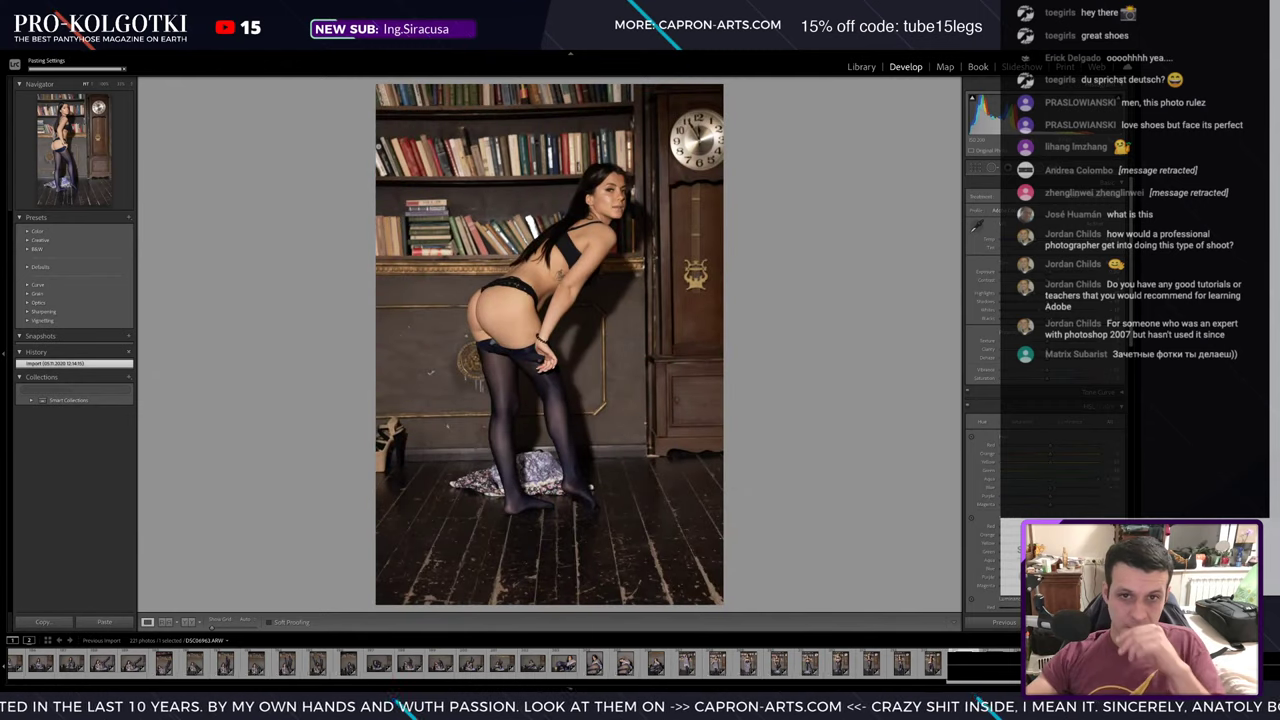
- Paste onto the next photo, raise exposure, adjust temperature, rotate the perspective slightly, and recopy the settings
key("ctrl+shift+v")
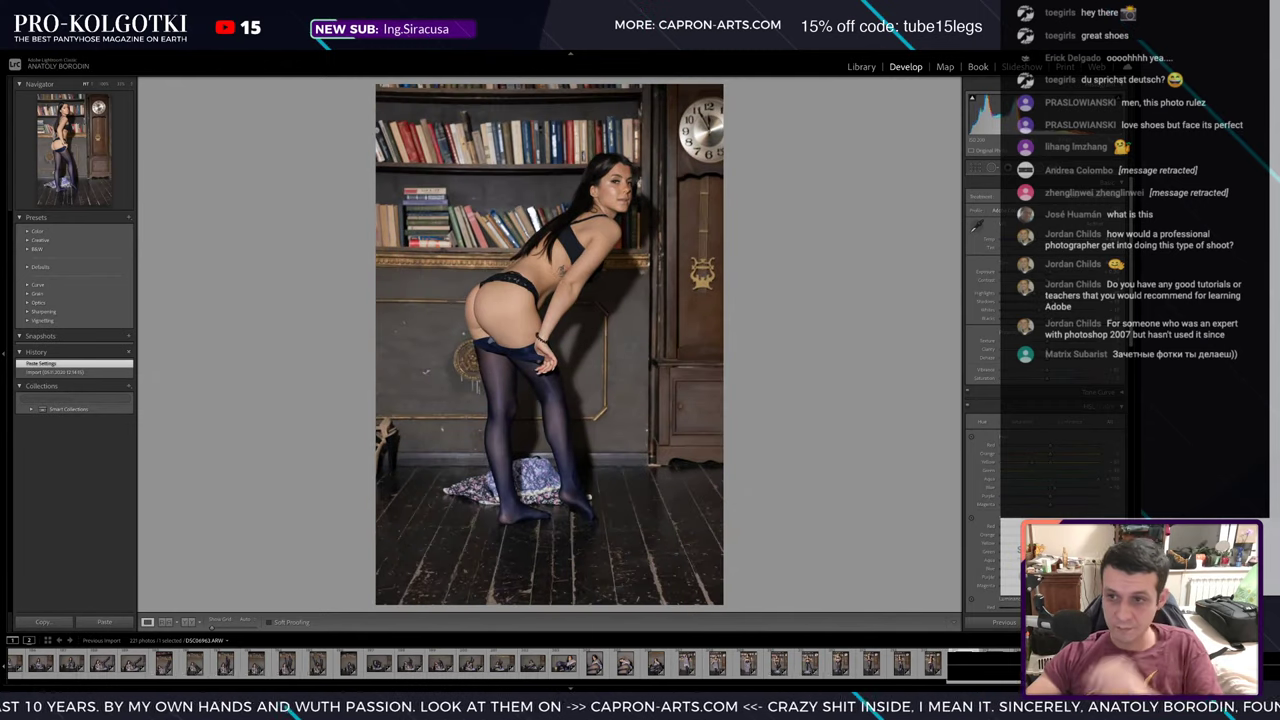
key("equal")
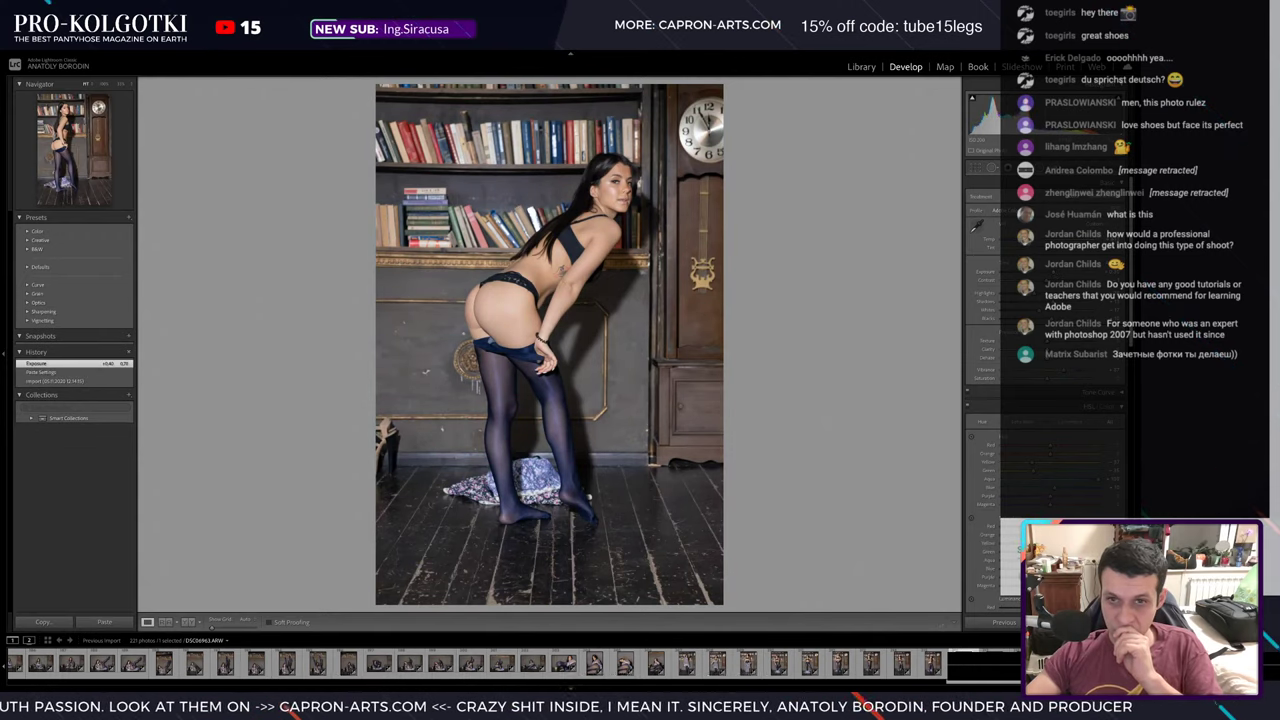
key("comma")
key("comma")
key("equal")
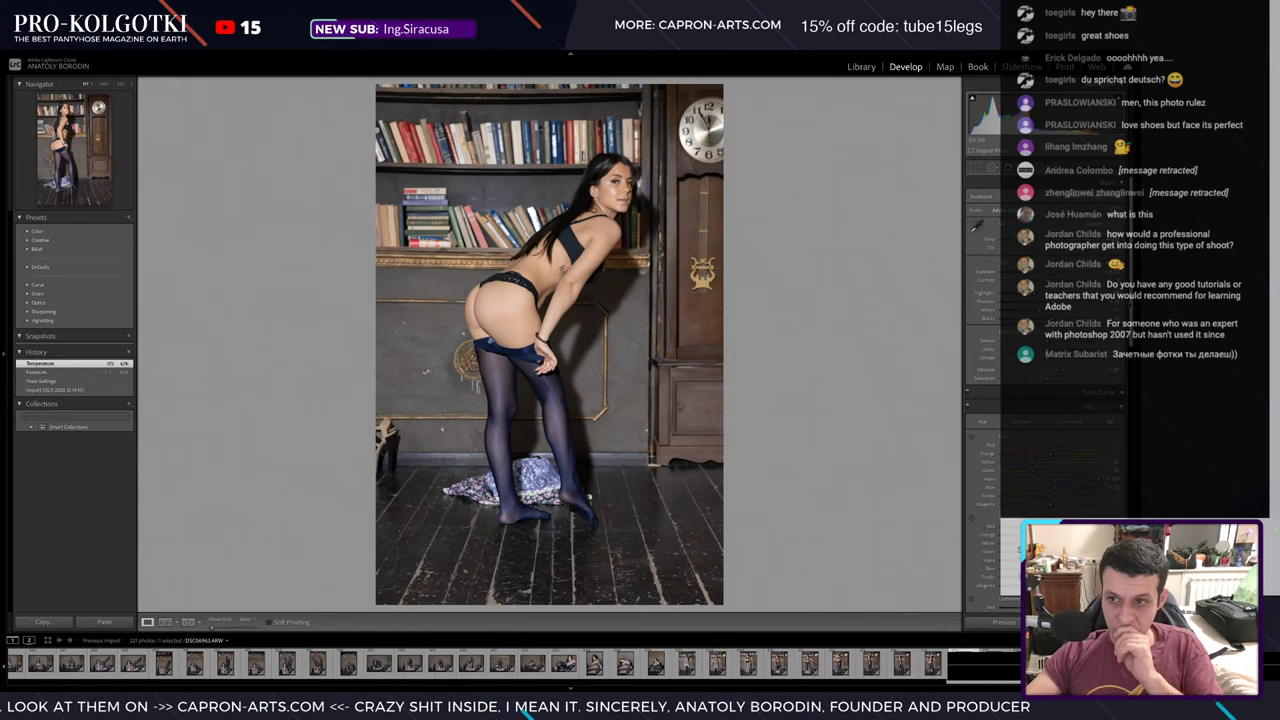
scroll(985, 350, "down", 5)
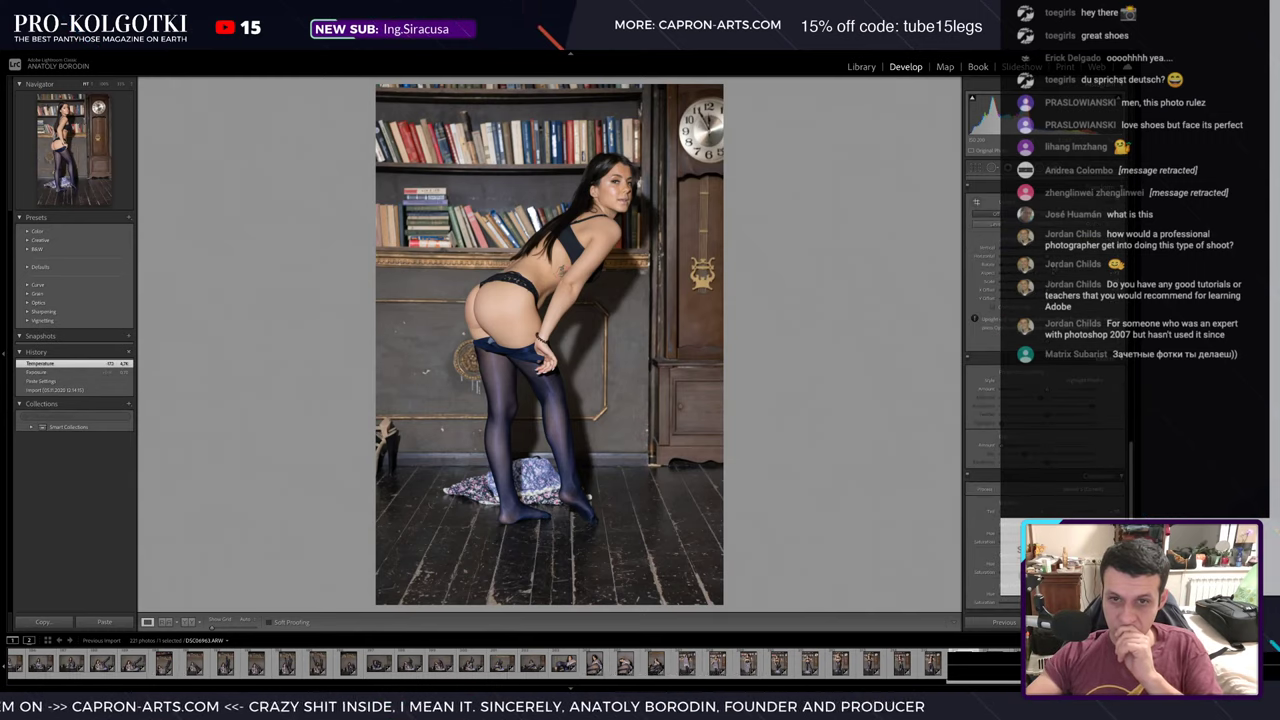
left_click_drag(1040, 275, 1070, 275)
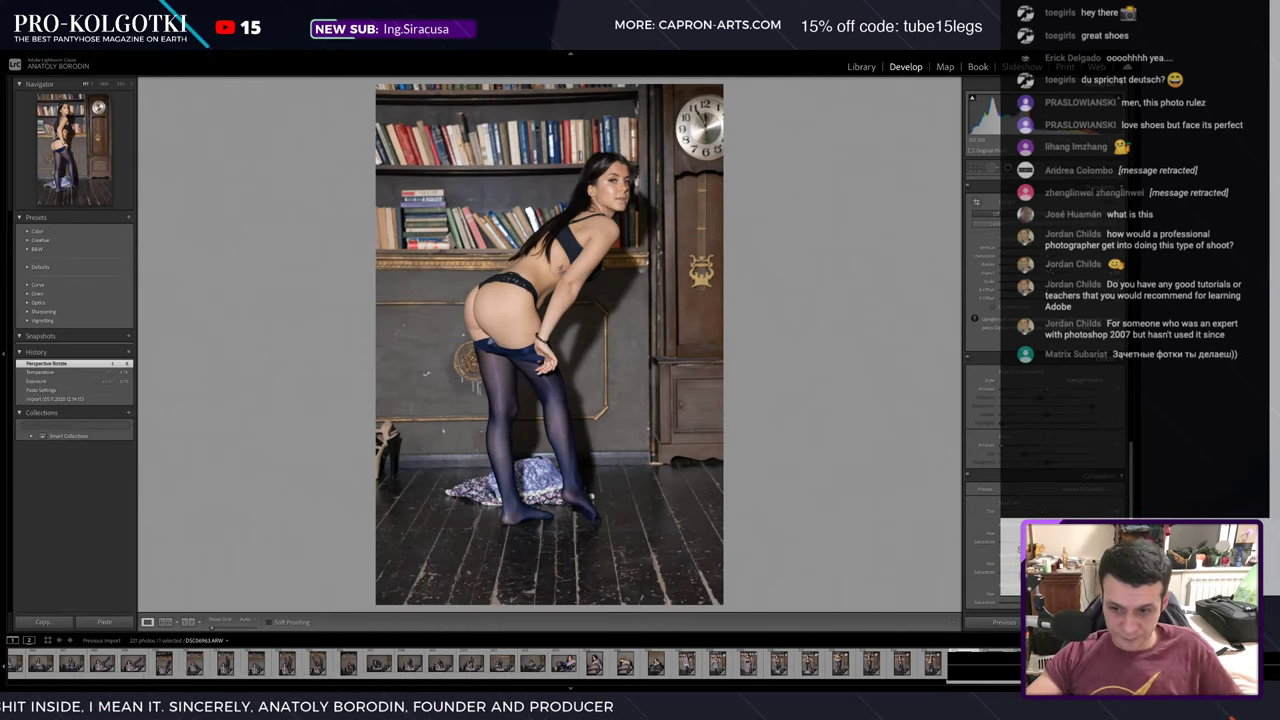
key("ctrl+shift+c")
key("Return")
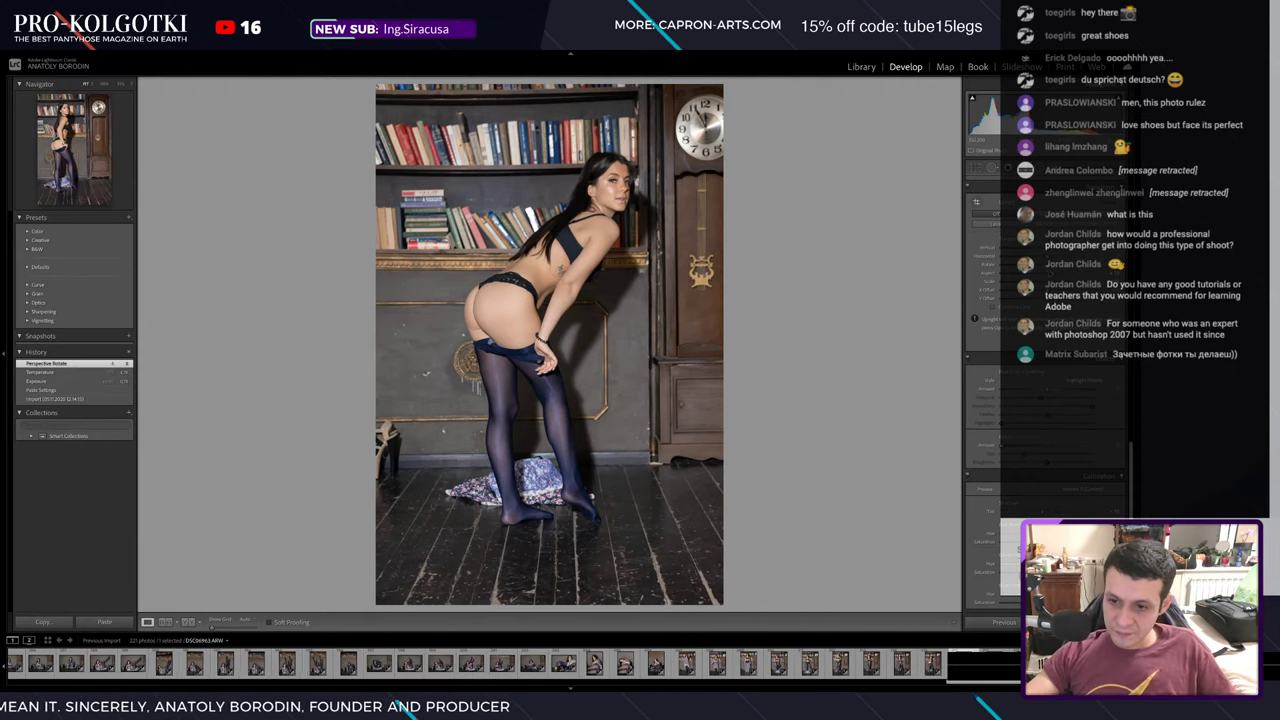
key("Right")
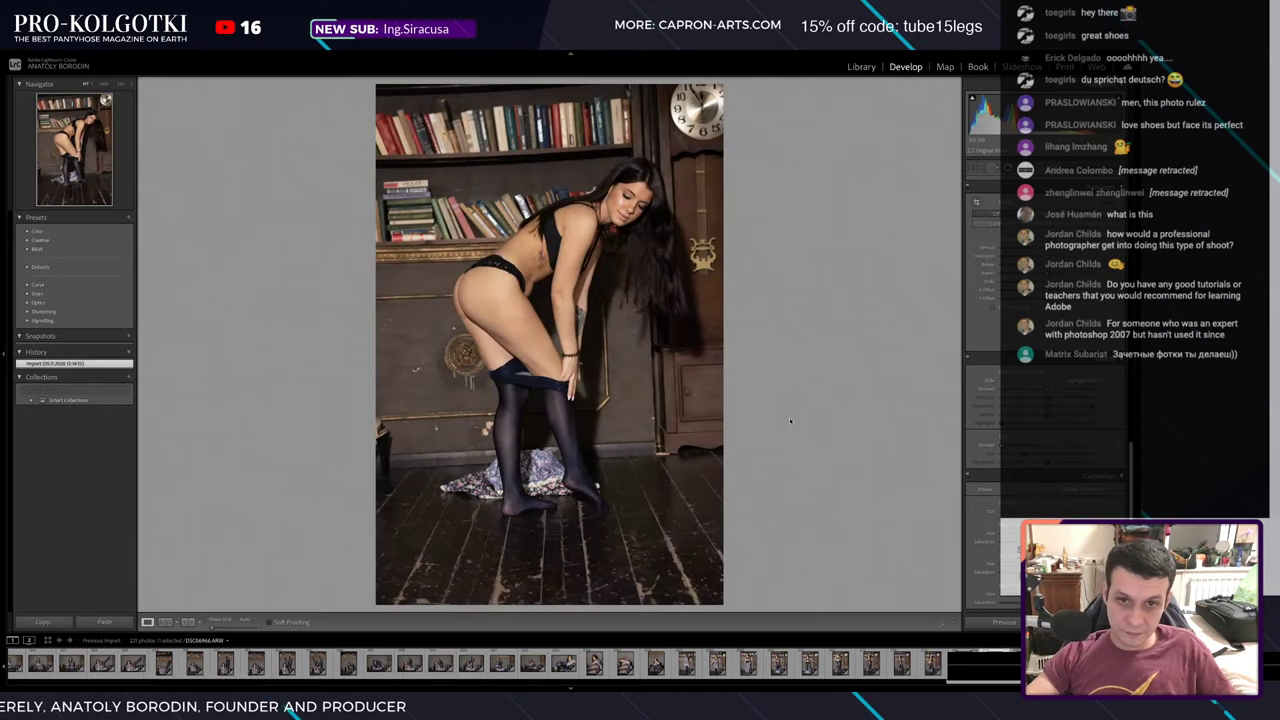
- Paste the adjustments and reposition the radial filter over the leaning model's head
key("ctrl+shift+v")
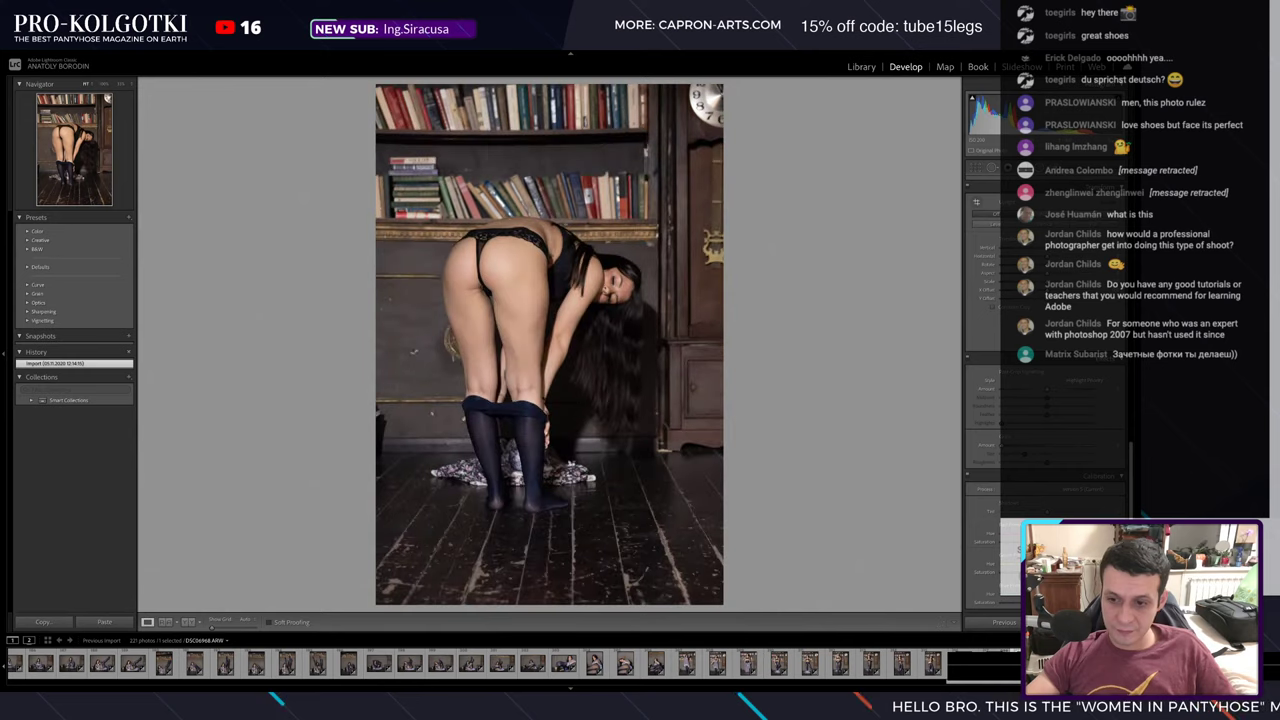
key("Right")
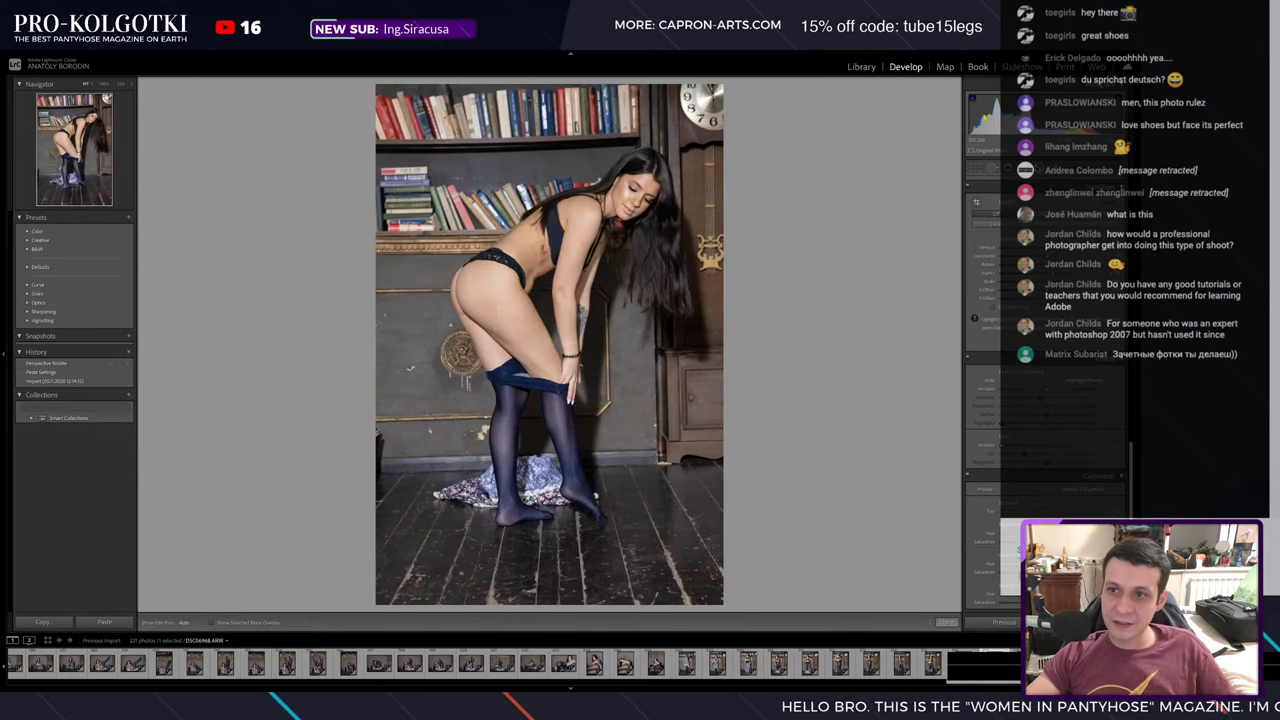
key("k")
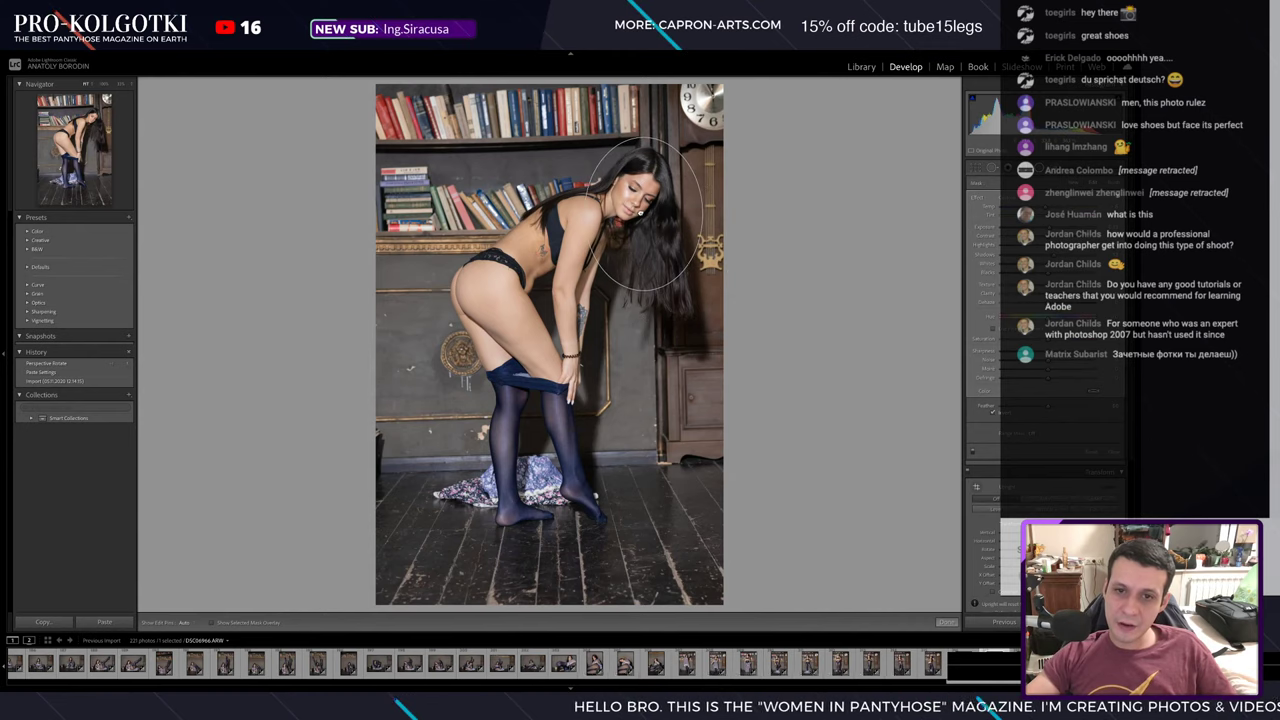
key("Right")
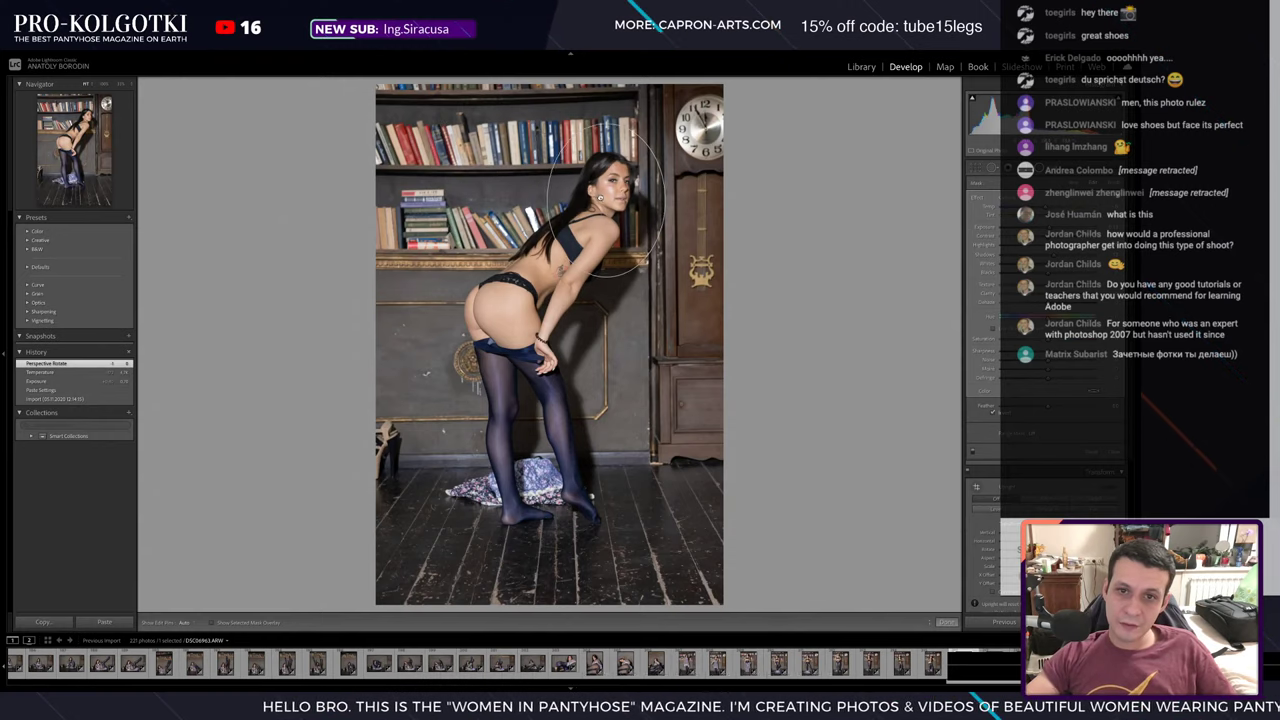
left_click_drag(600, 198, 655, 230)
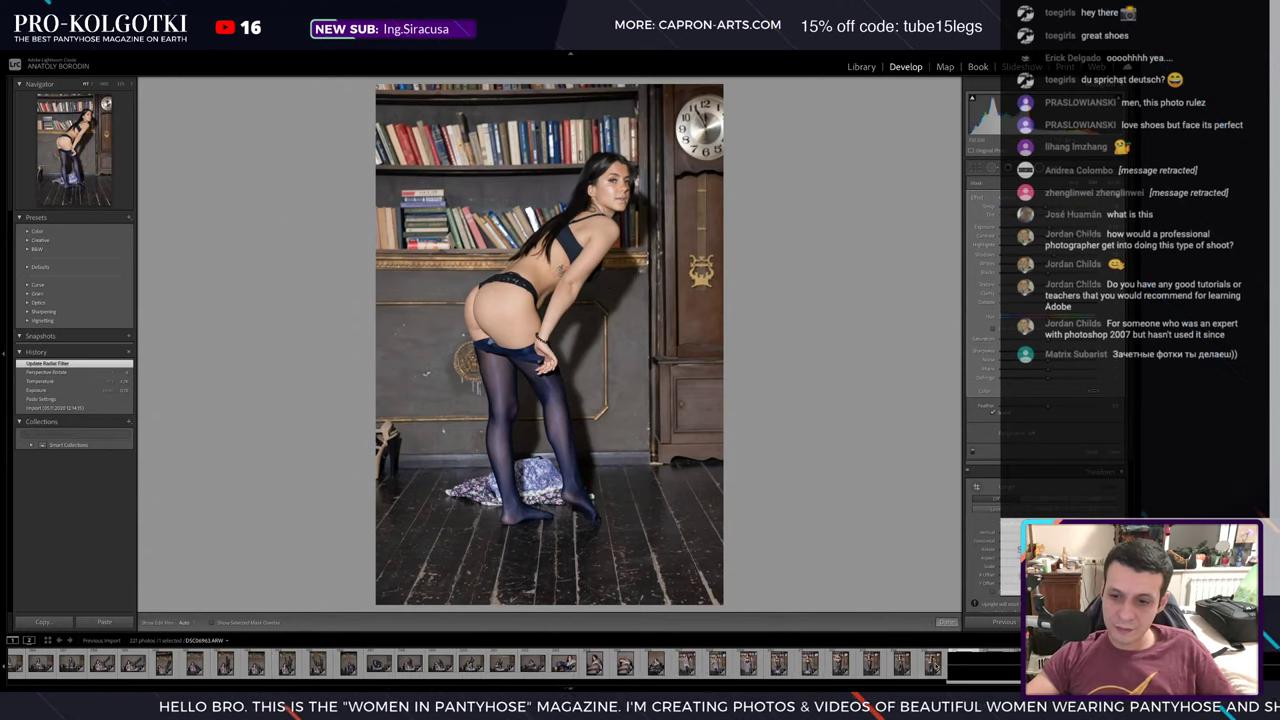
key("Right")
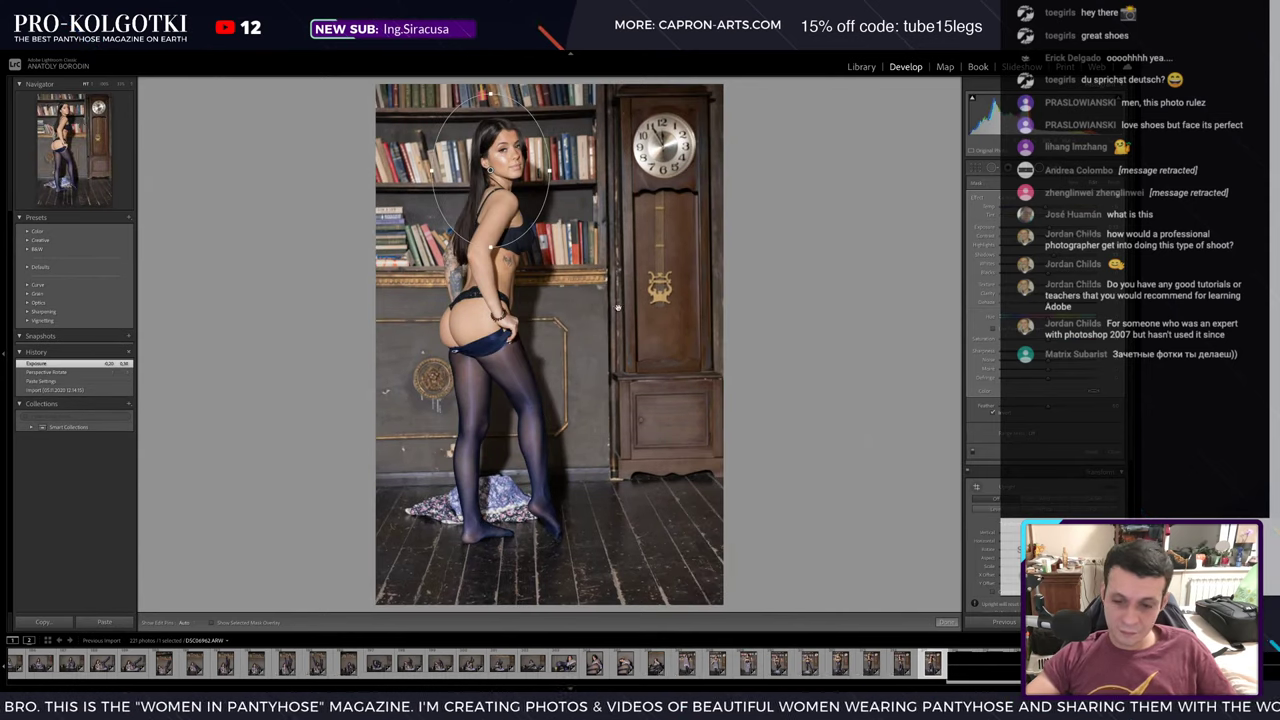
key("Right")
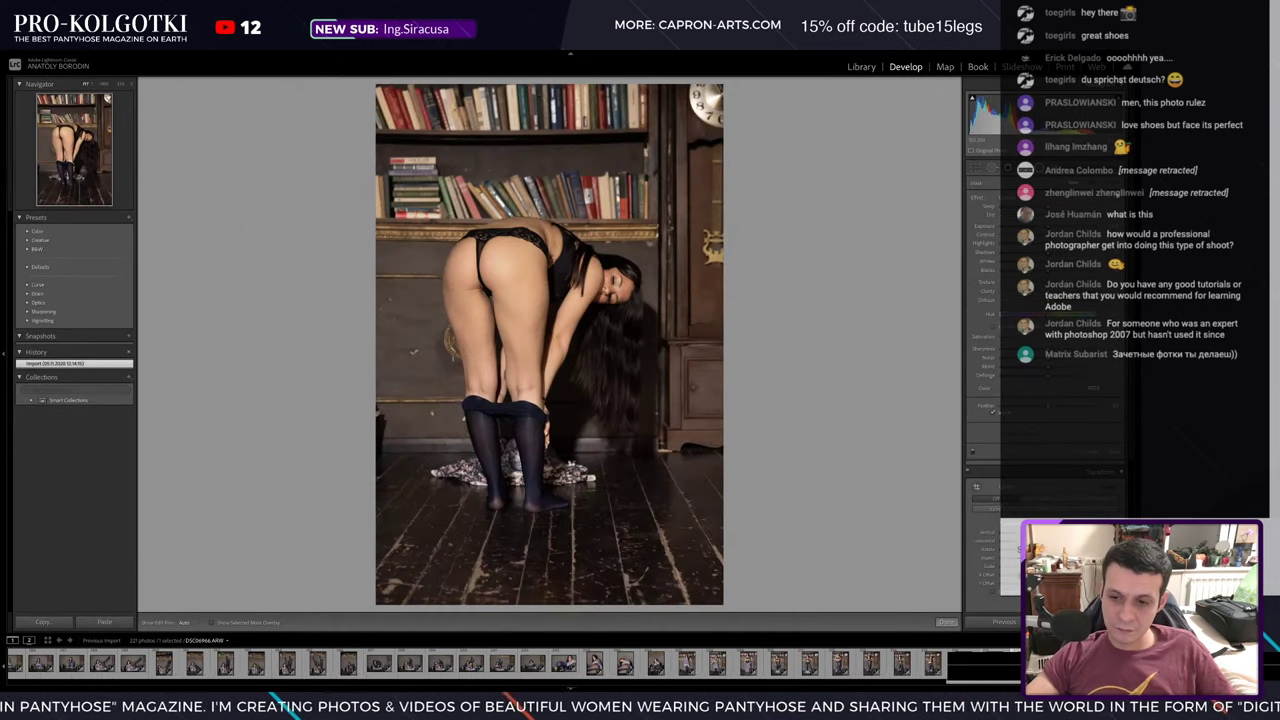
- Copy the stocking shot's adjustments, paste them onto the bending-over shot, and move the radial filter over her head and hair
key("Right")
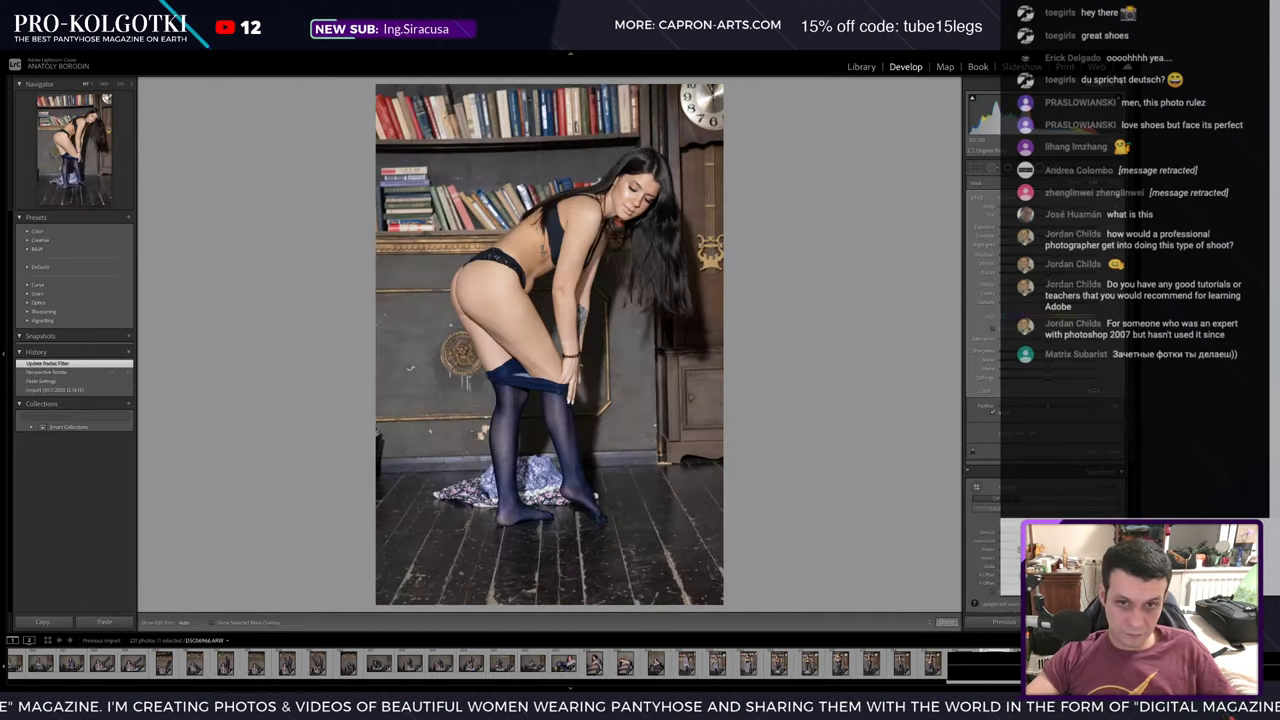
key("ctrl+shift+c")
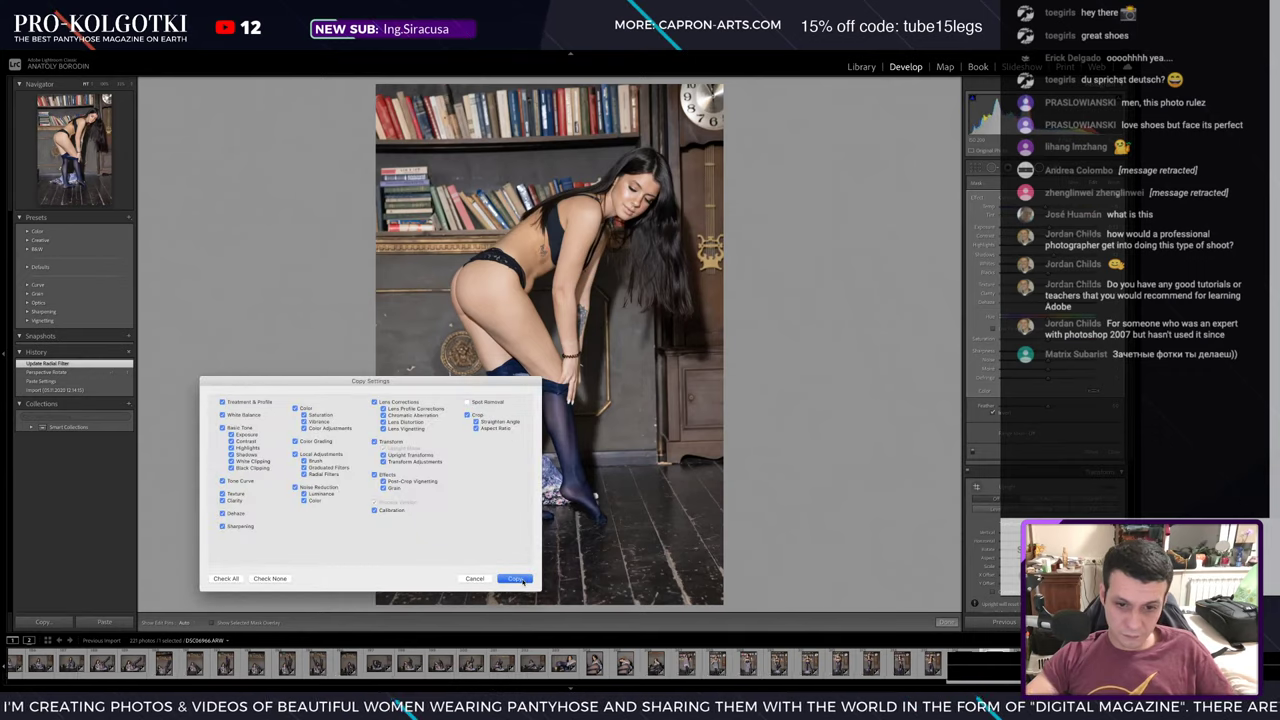
left_click(516, 579)
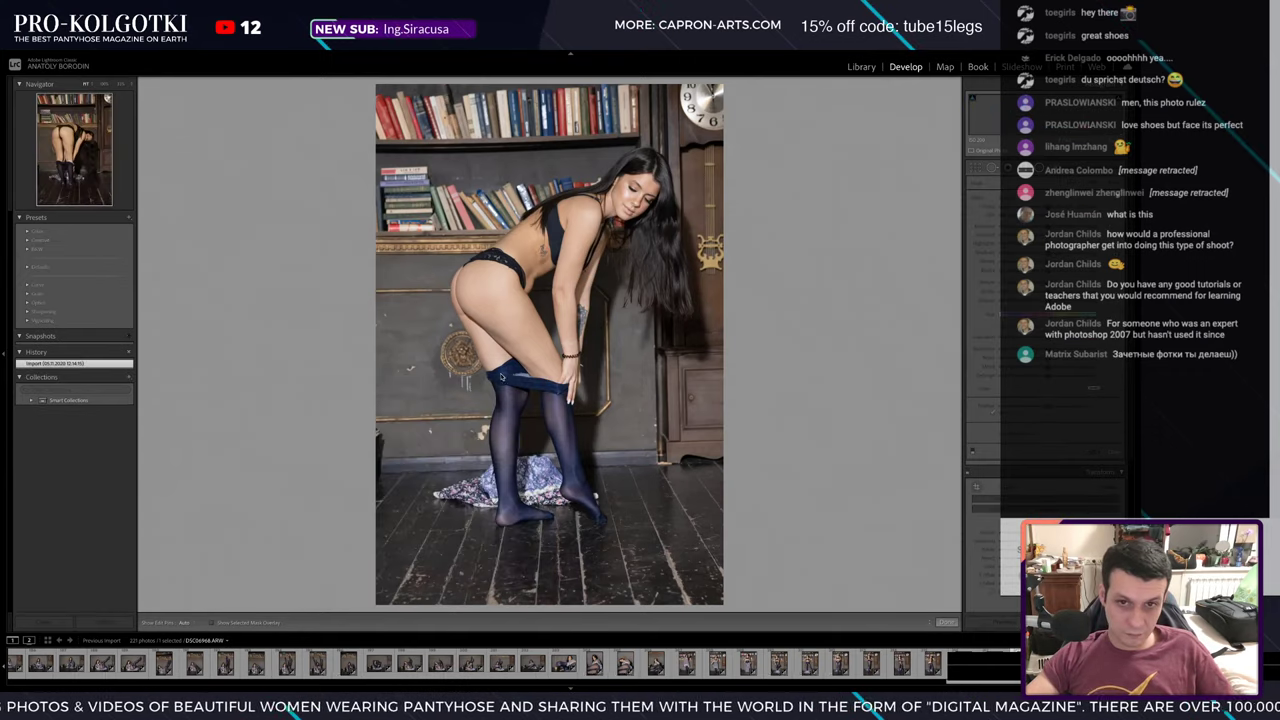
key("Right")
key("ctrl+shift+v")
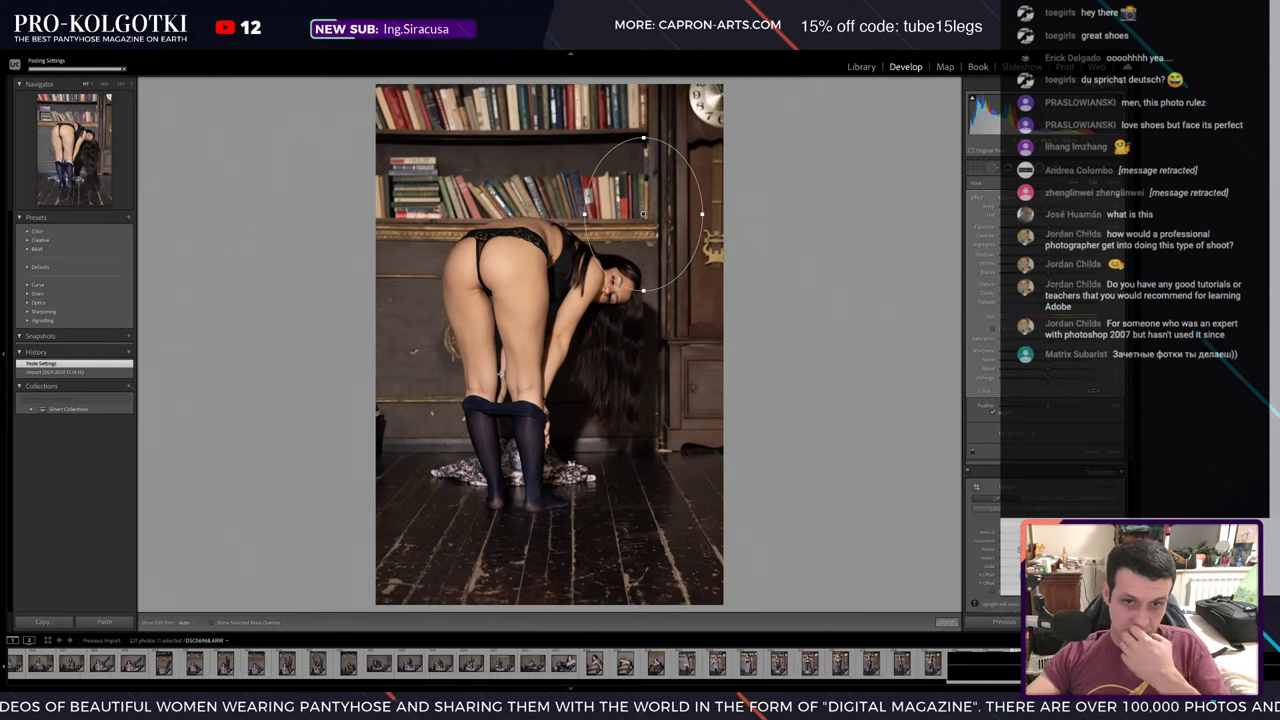
left_click_drag(643, 213, 621, 331)
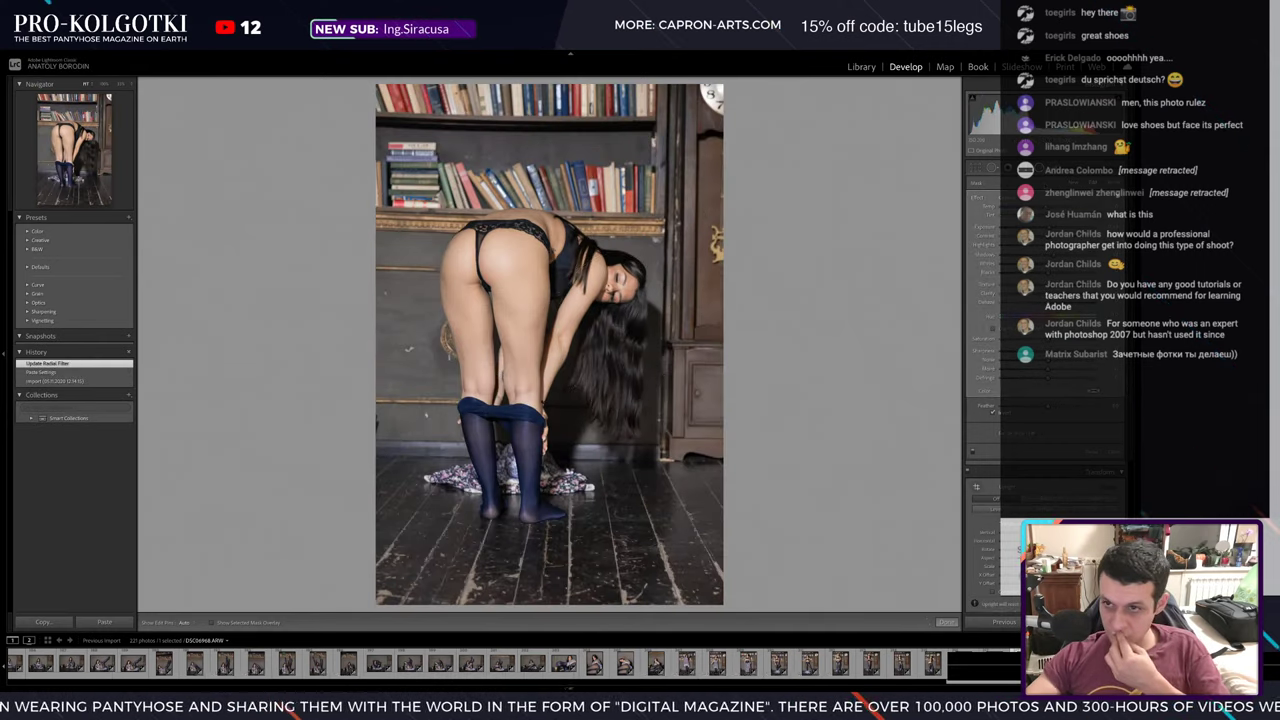
key("shift+m")
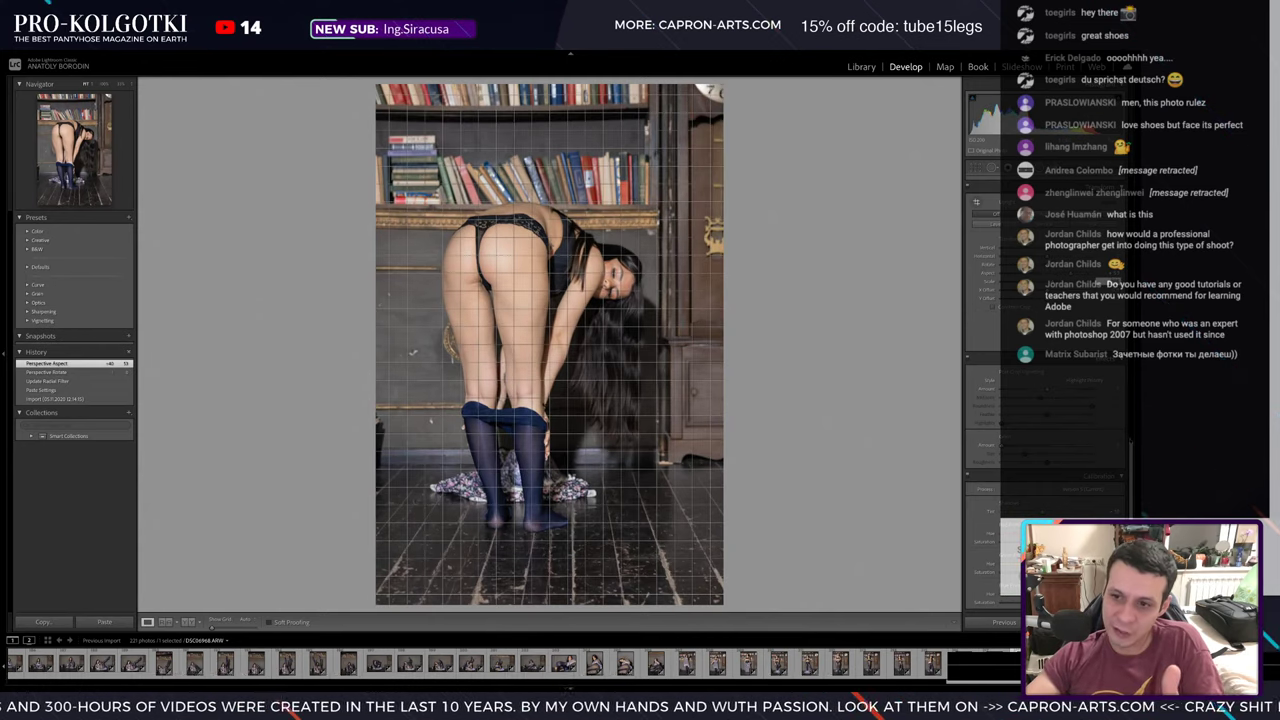
- Adjust lens distortion, horizontal perspective and vertical offset to fix the bending-over shot's geometry
scroll(1045, 300, "up", 5)
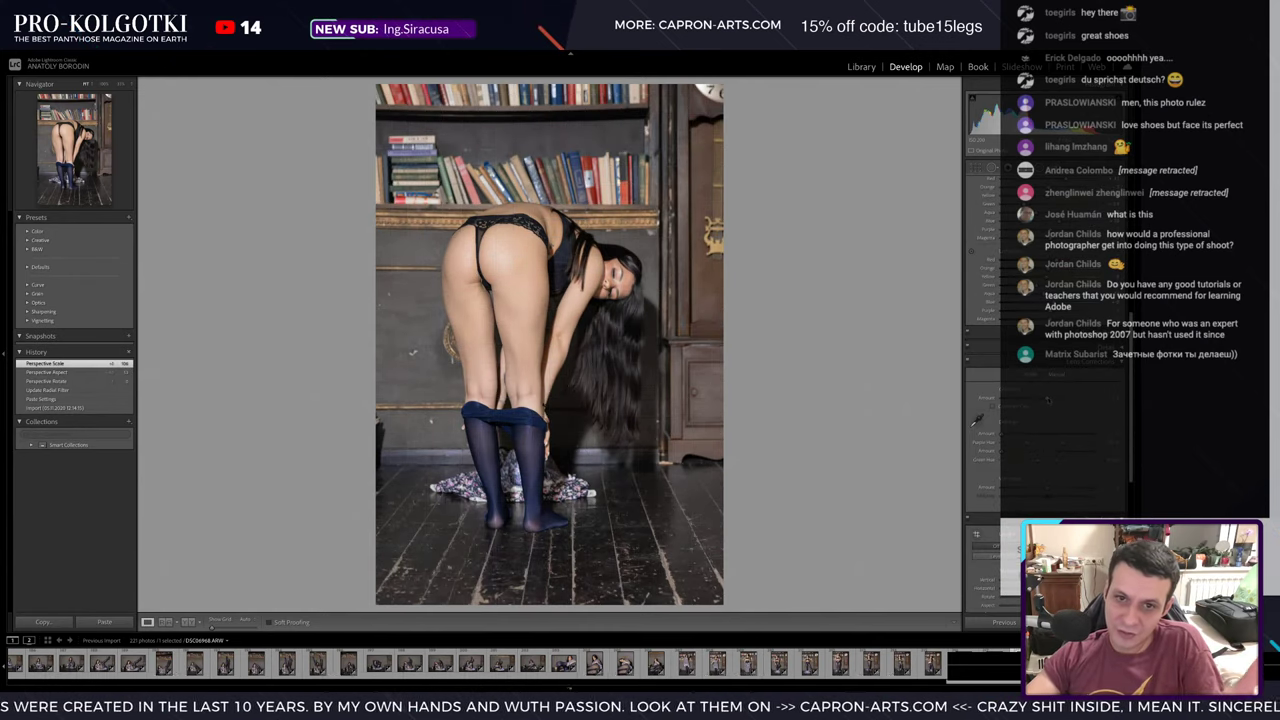
left_click_drag(1055, 402, 1049, 400)
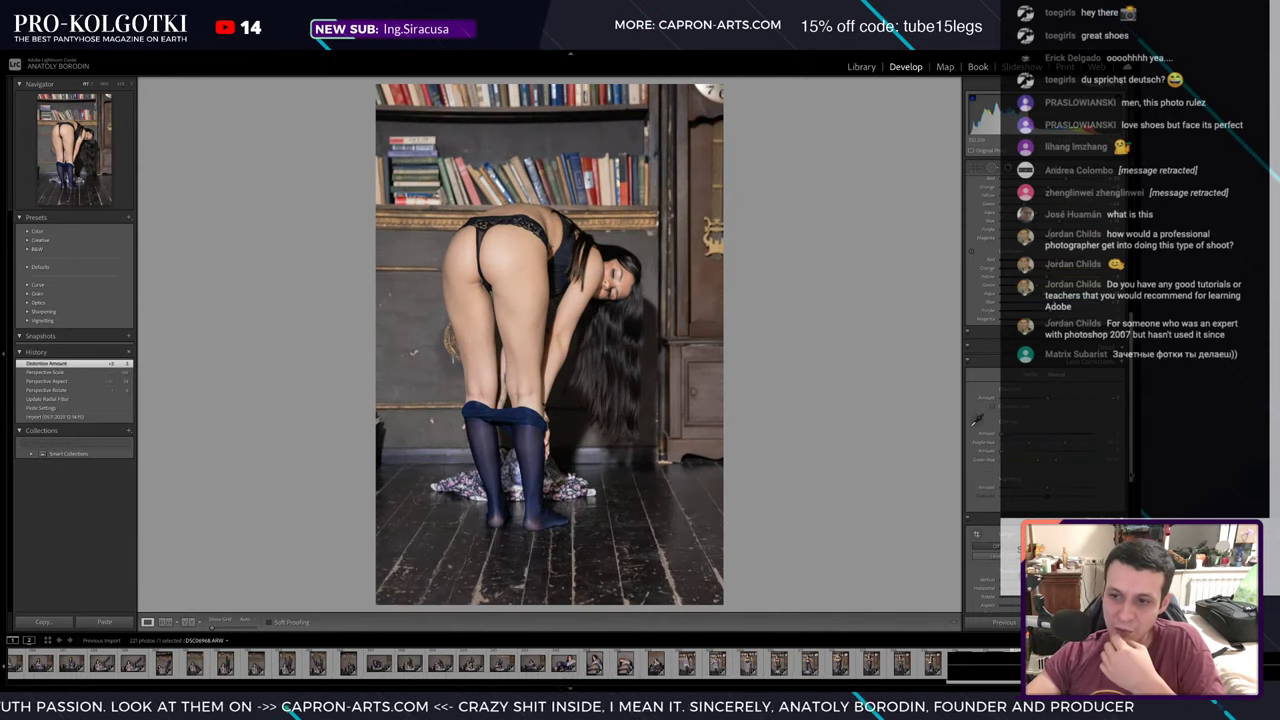
scroll(1045, 400, "down", 3)
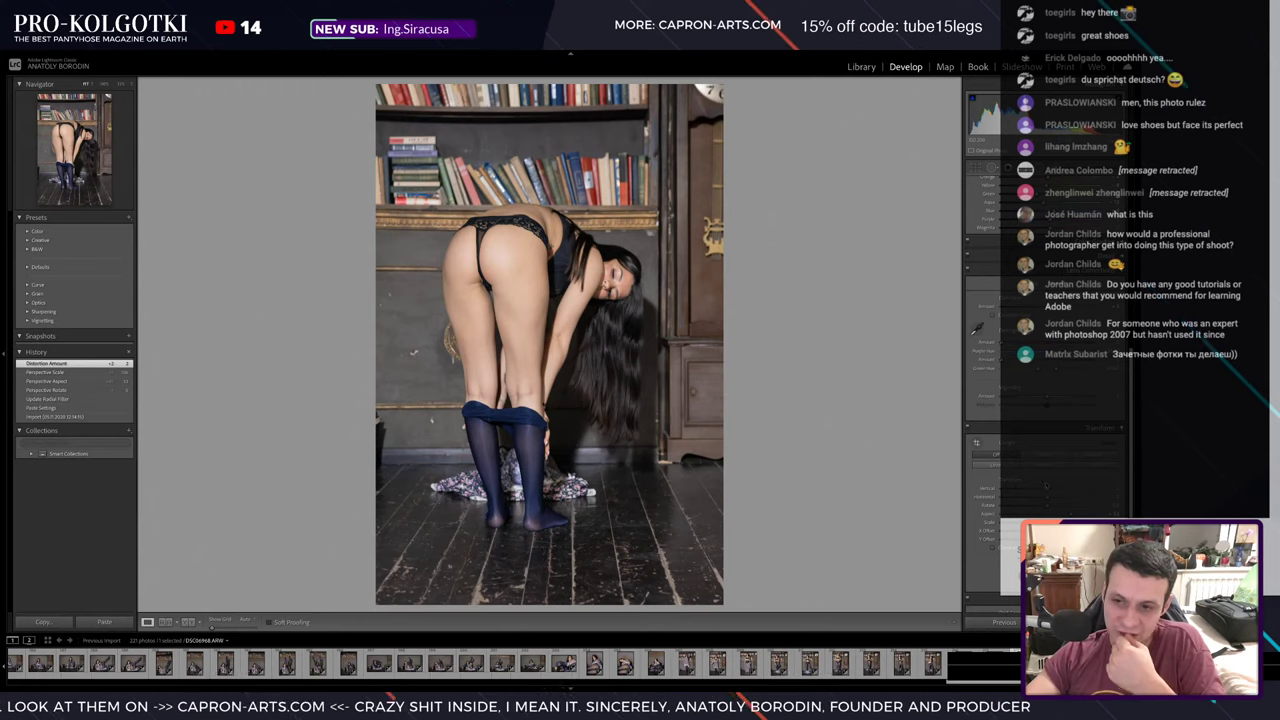
left_click_drag(1045, 500, 1049, 500)
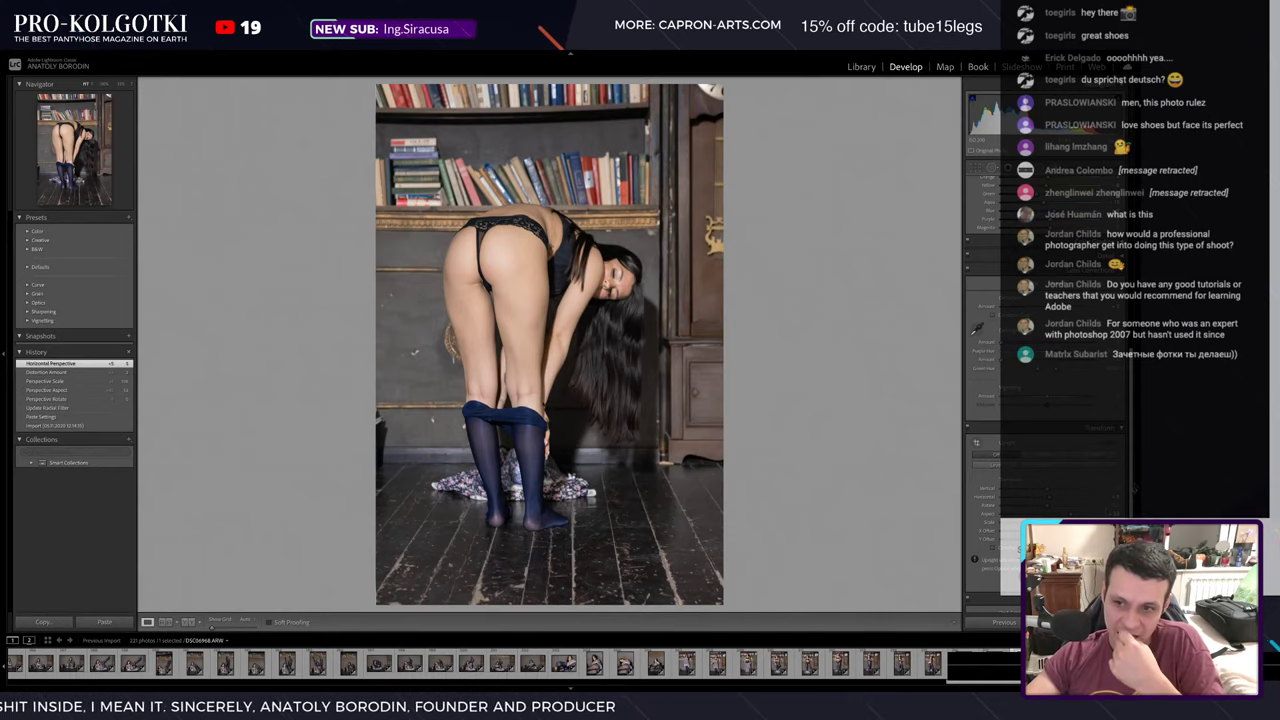
left_click_drag(1045, 496, 1058, 496)
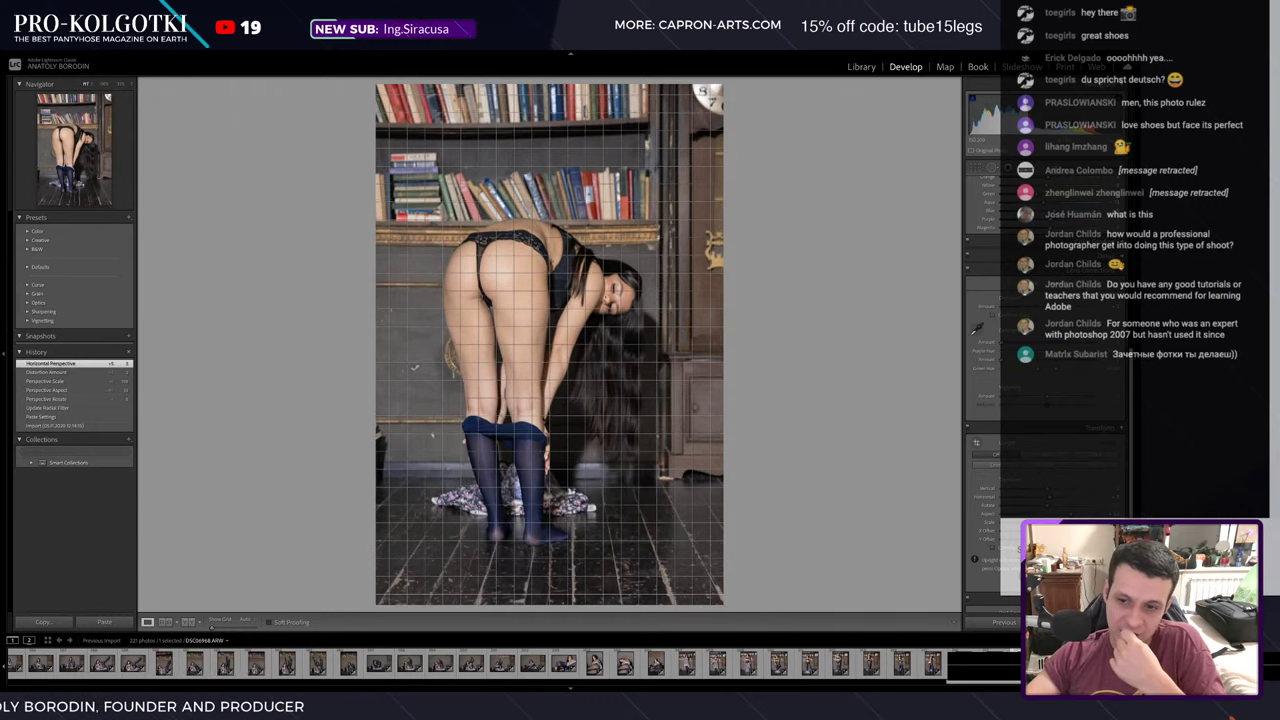
left_click_drag(1058, 496, 1070, 496)
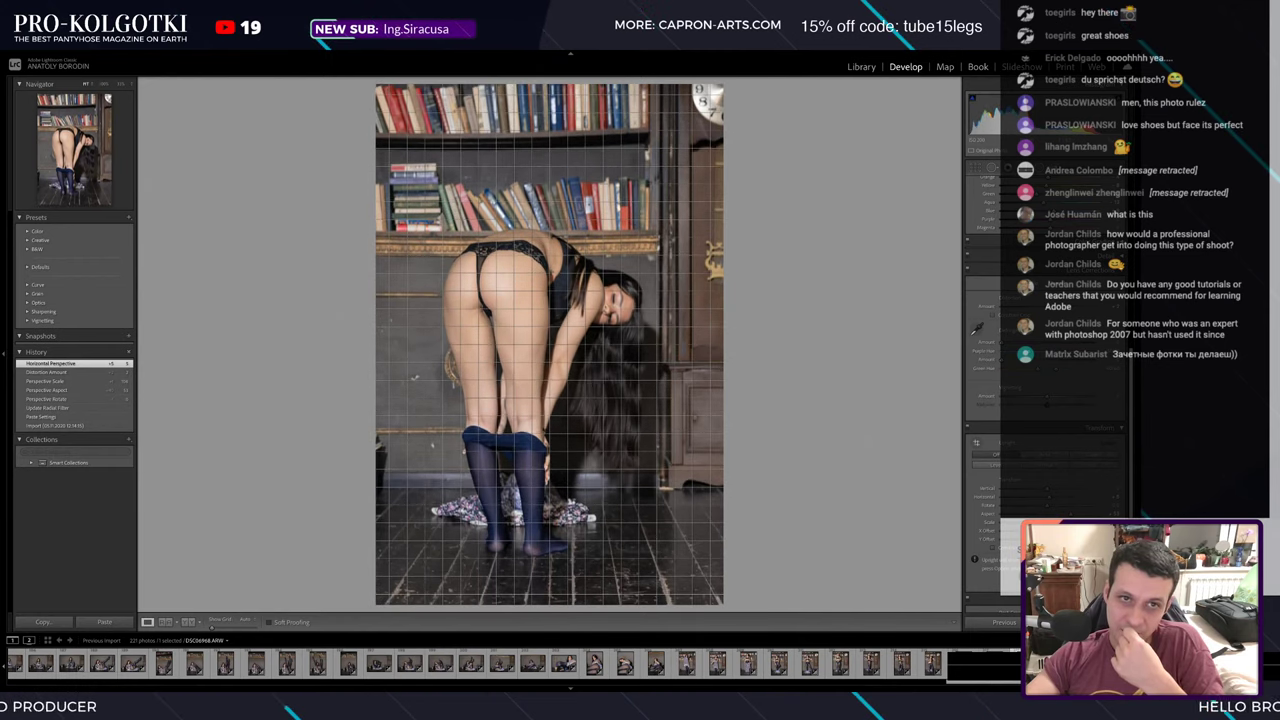
left_click_drag(1060, 539, 1066, 539)
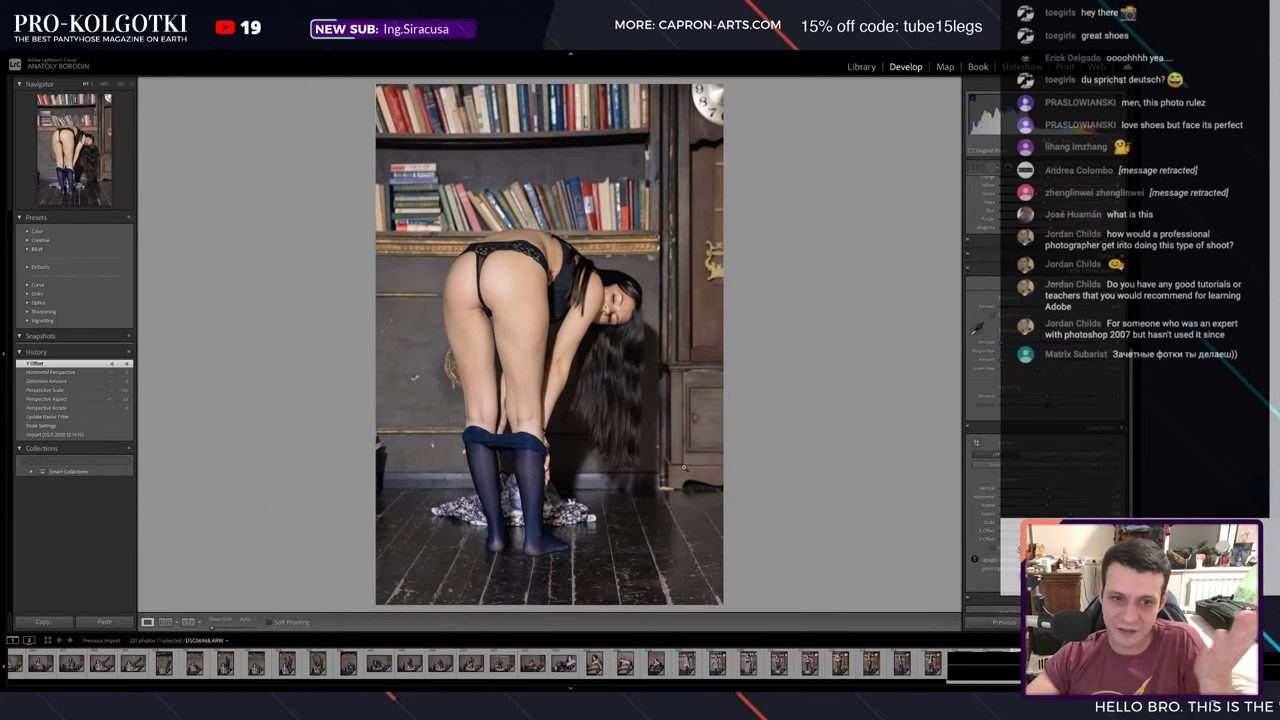
- Remove four spots from the bending-over photo, then advance to the package-holding shot
key("q")
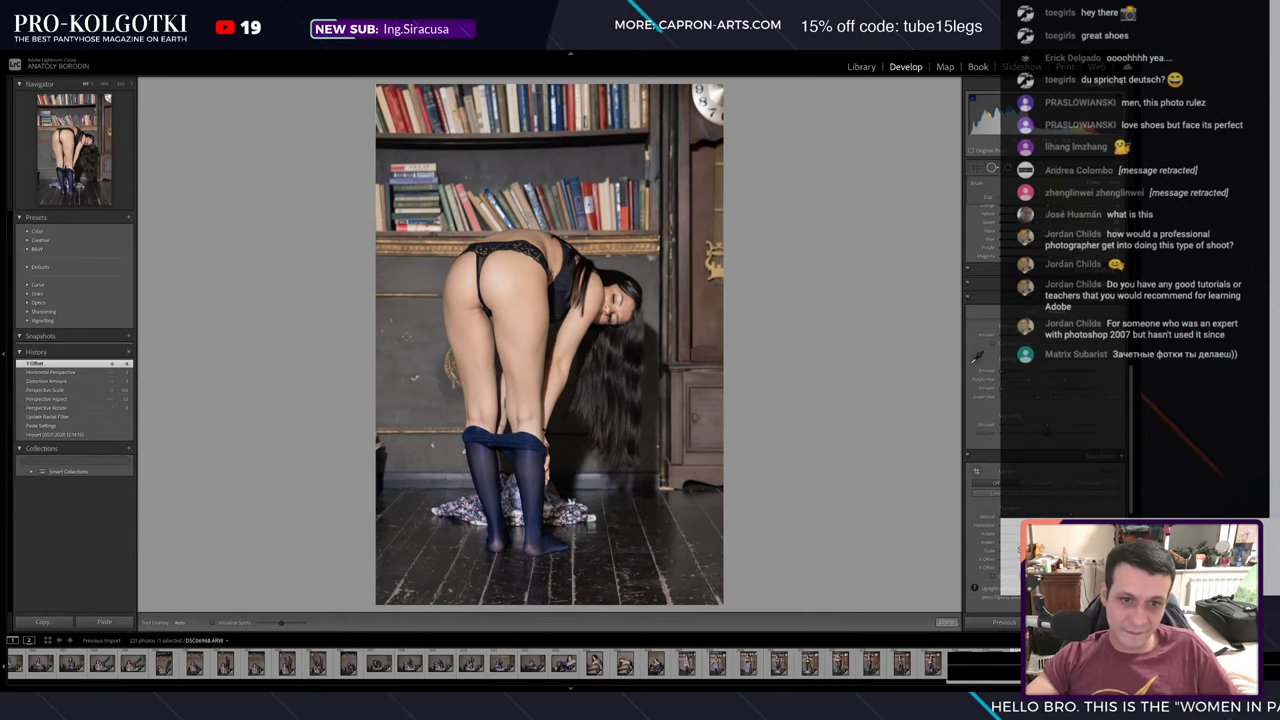
left_click(413, 377)
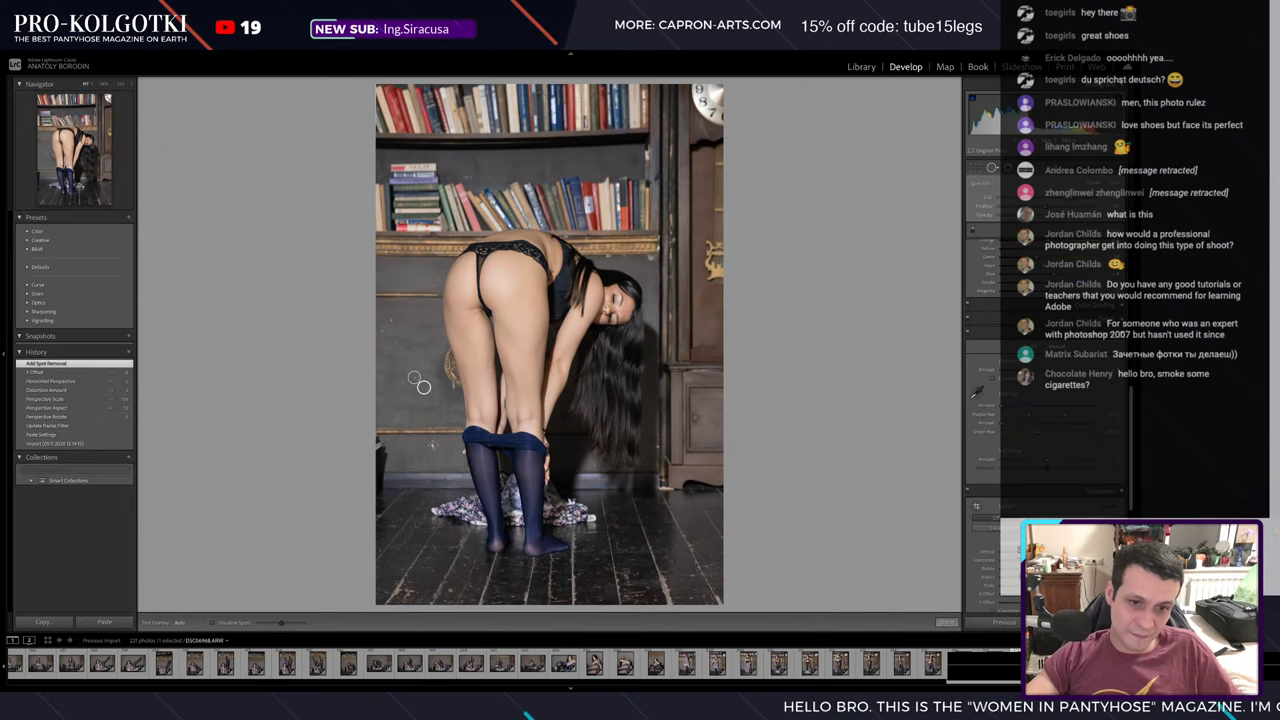
left_click(432, 444)
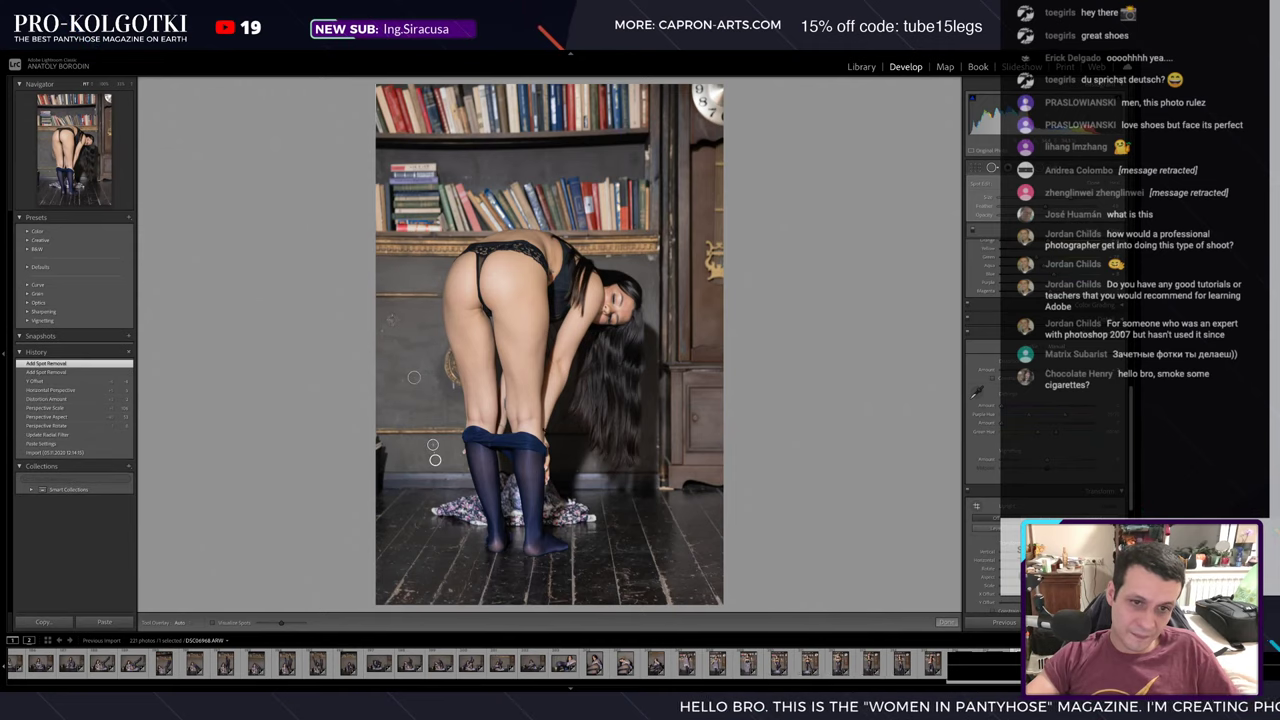
left_click(391, 319)
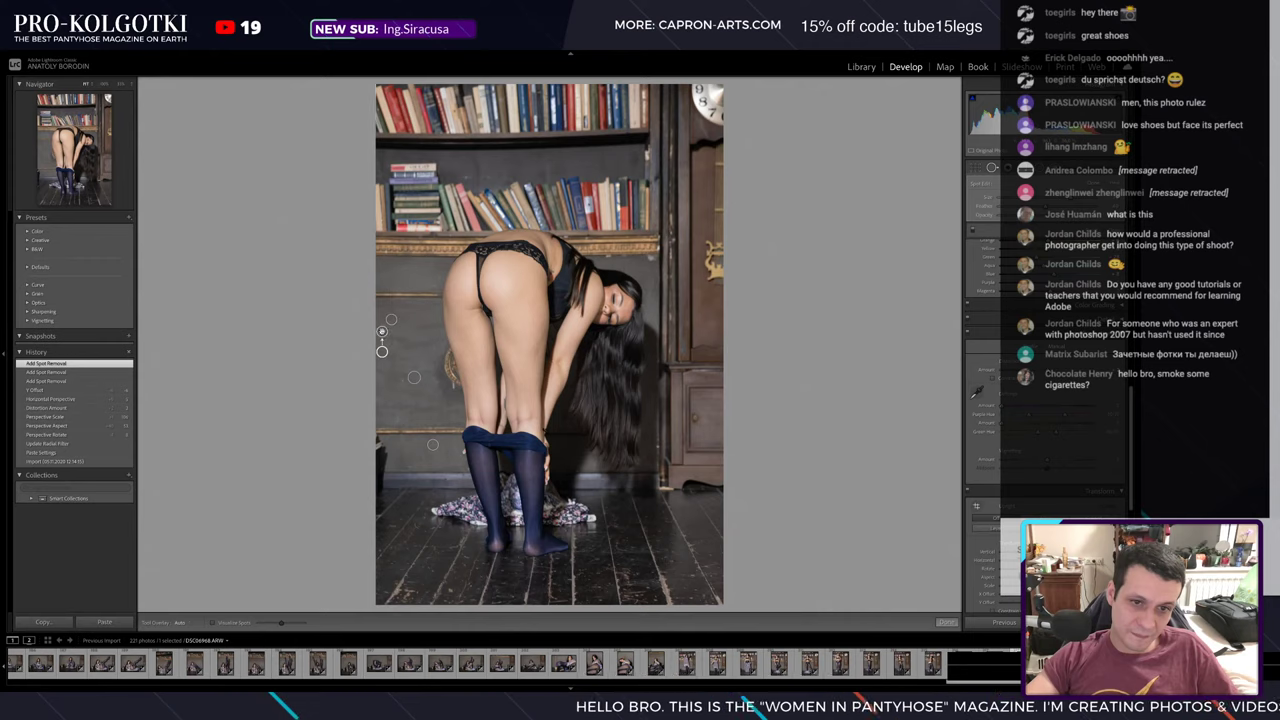
left_click(381, 351)
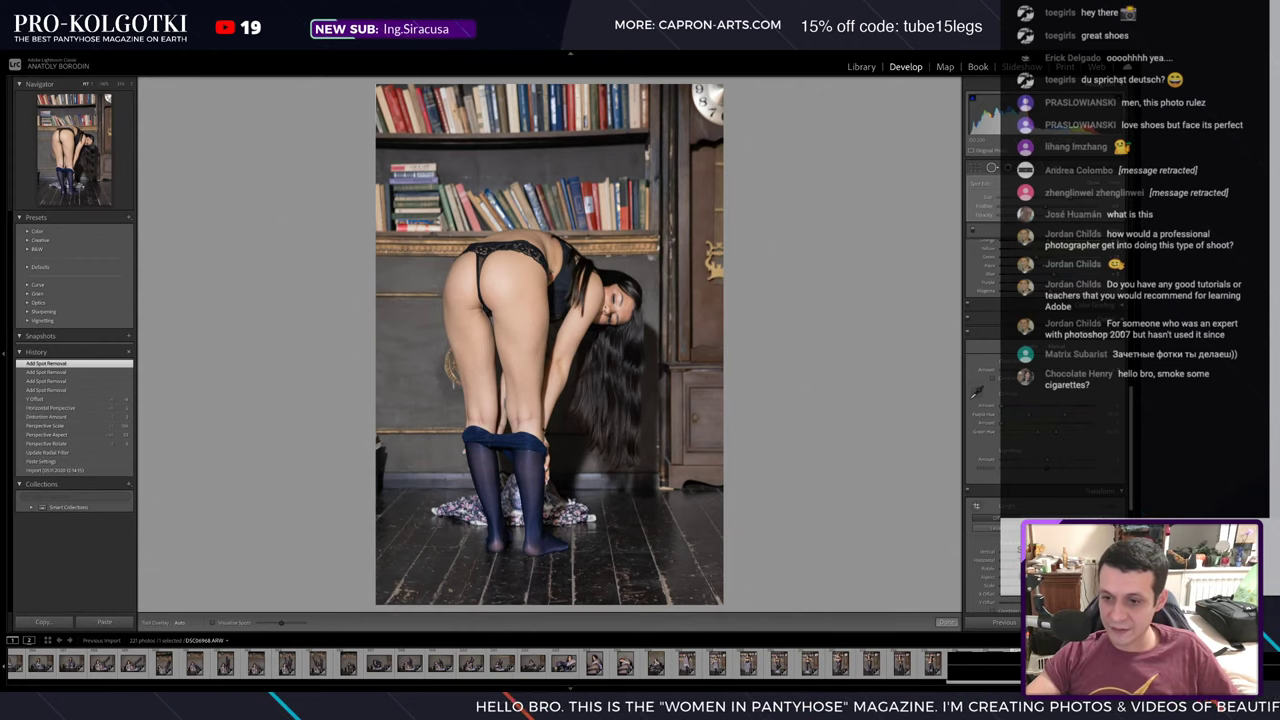
key("Right")
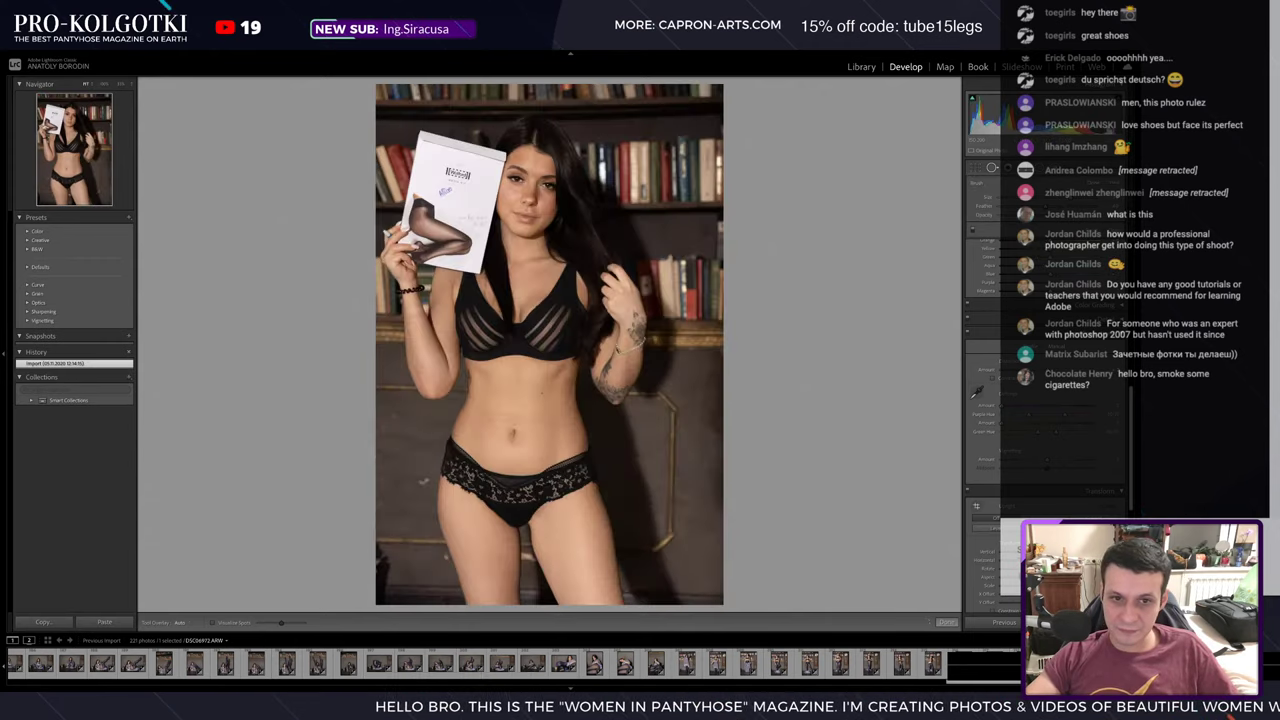
- Paste the previous photo's edits onto the package photo and slightly adjust the Transform Rotate perspective
key("ctrl+v")
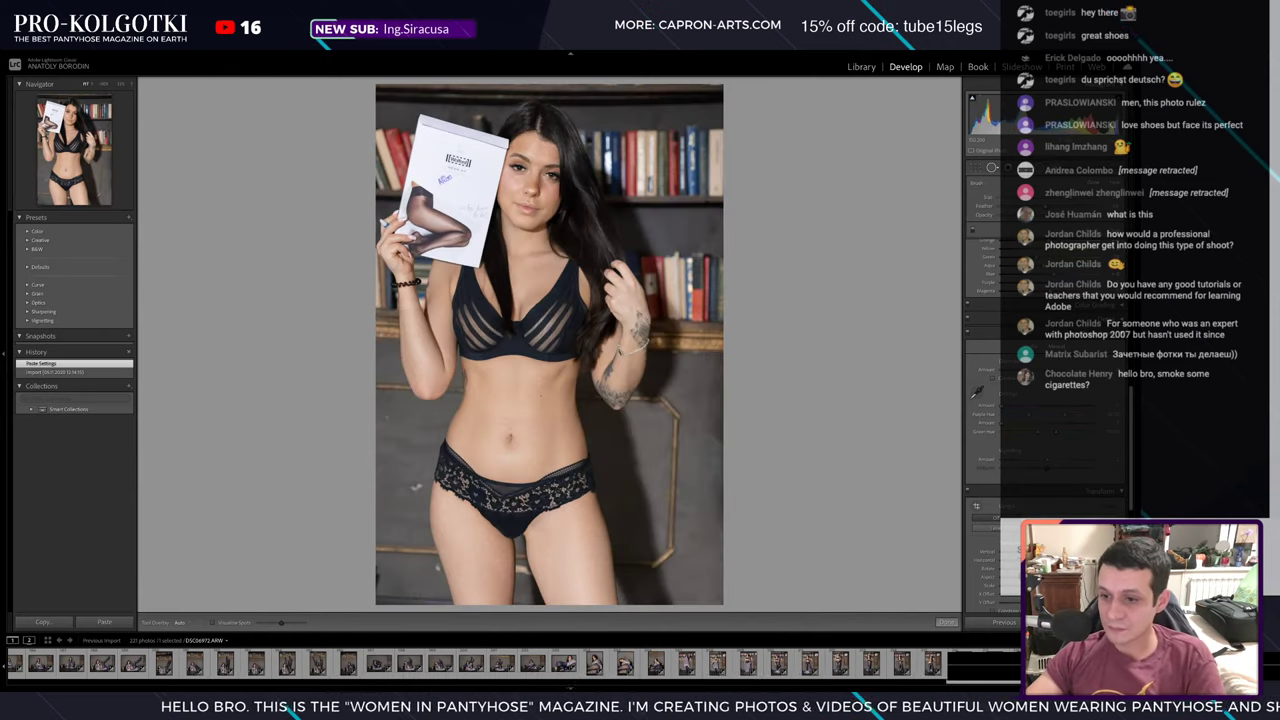
left_click_drag(1060, 567, 1050, 567)
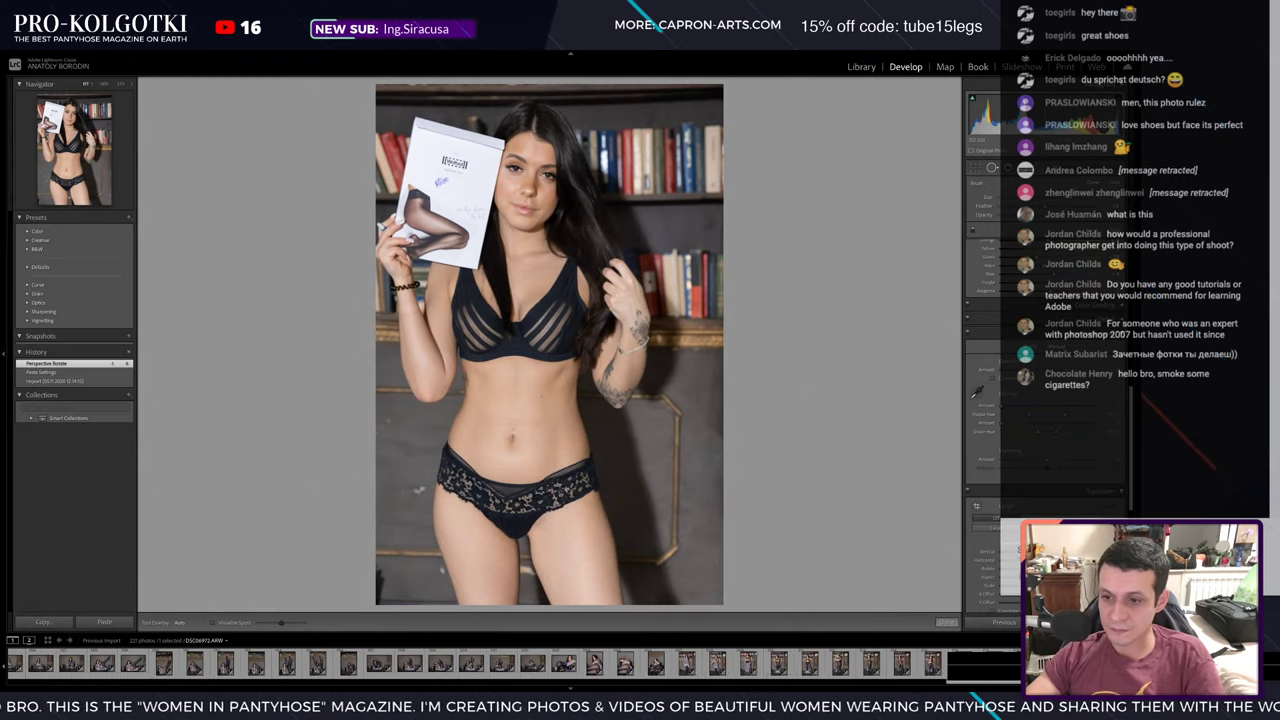
left_click_drag(1050, 567, 1055, 567)
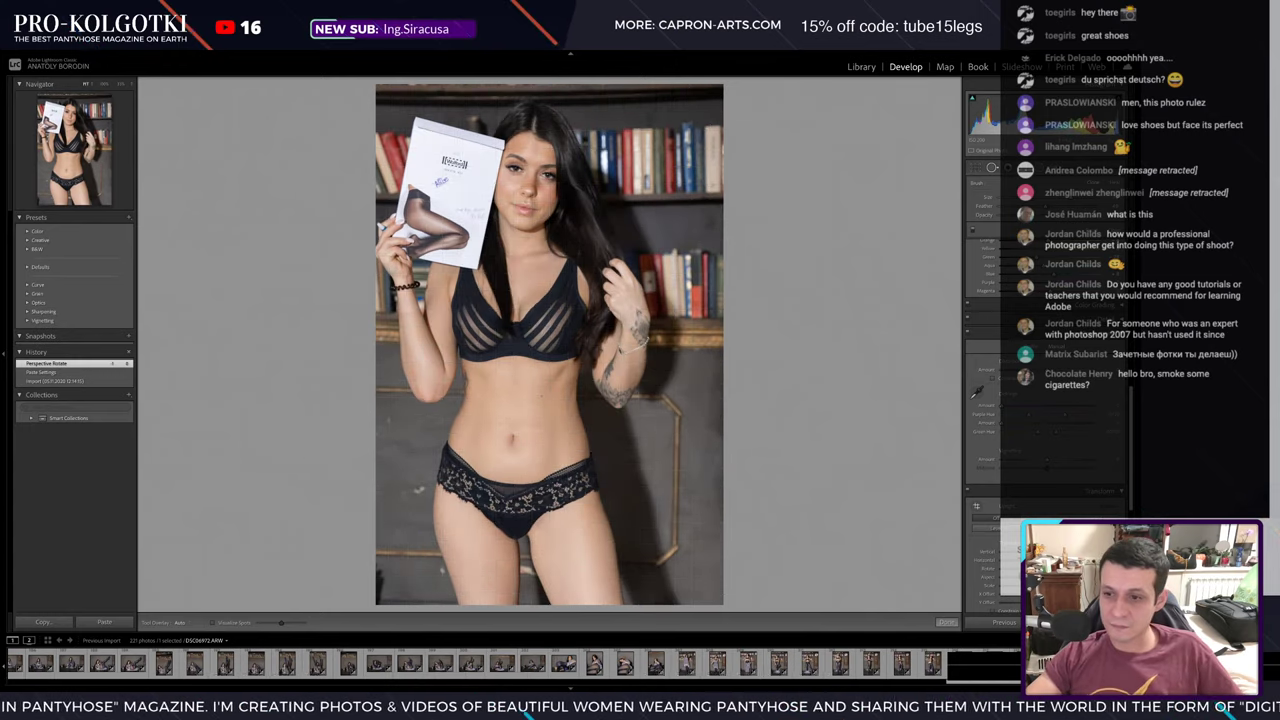
- Add a small radial adjustment beside her head and slightly lower the exposure
scroll(1045, 450, "up", 5)
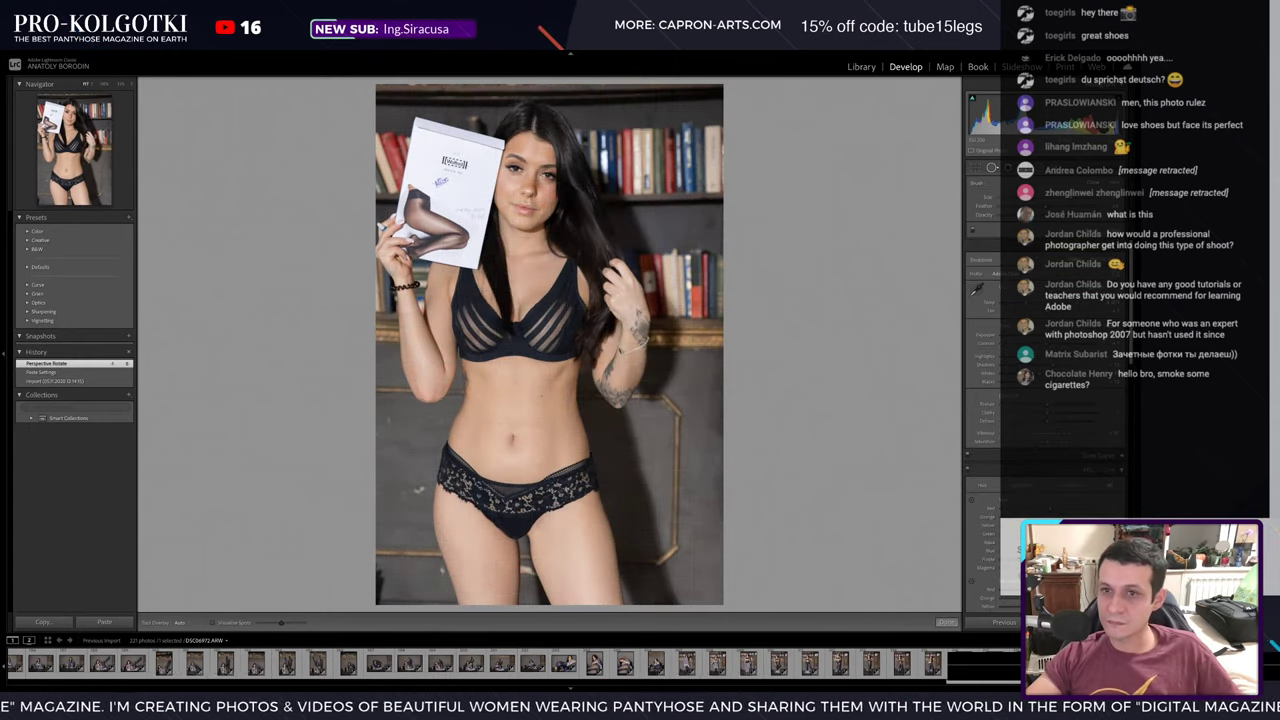
key("k")
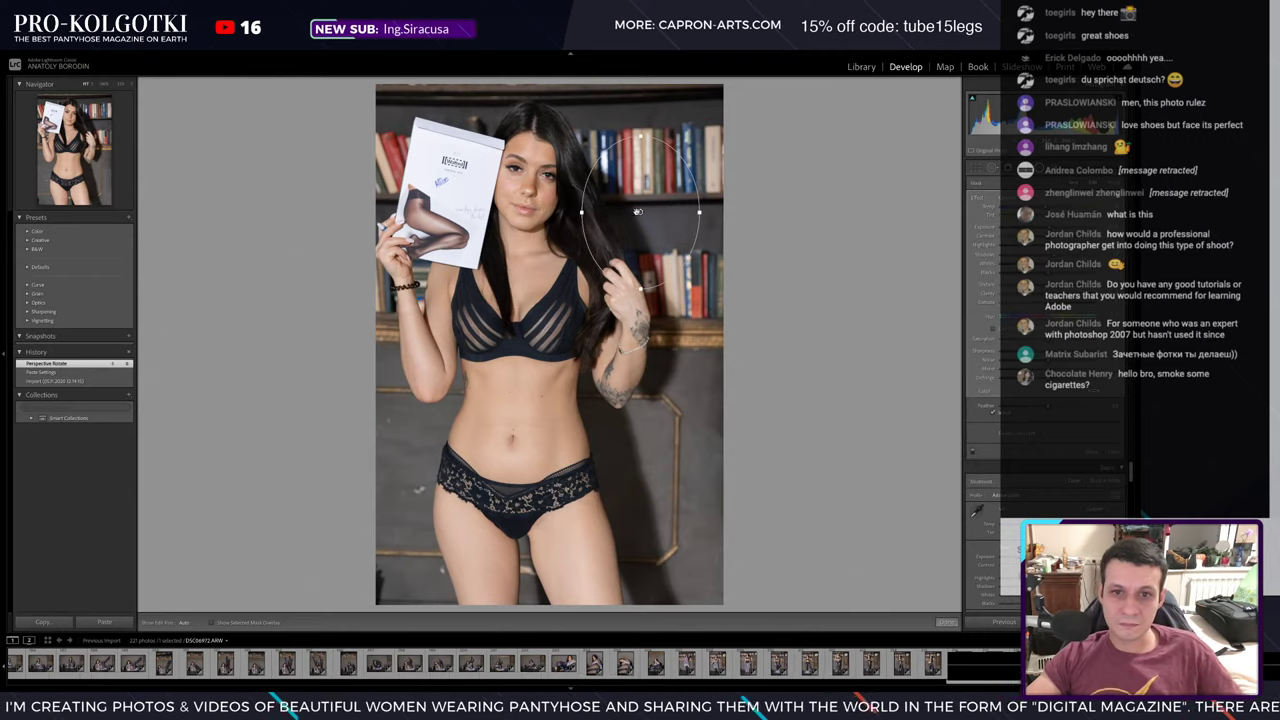
mouse_move(584, 215)
left_mouse_down()
mouse_move(574, 222)
mouse_move(610, 230)
mouse_move(584, 262)
mouse_move(597, 257)
mouse_move(564, 222)
left_mouse_up()
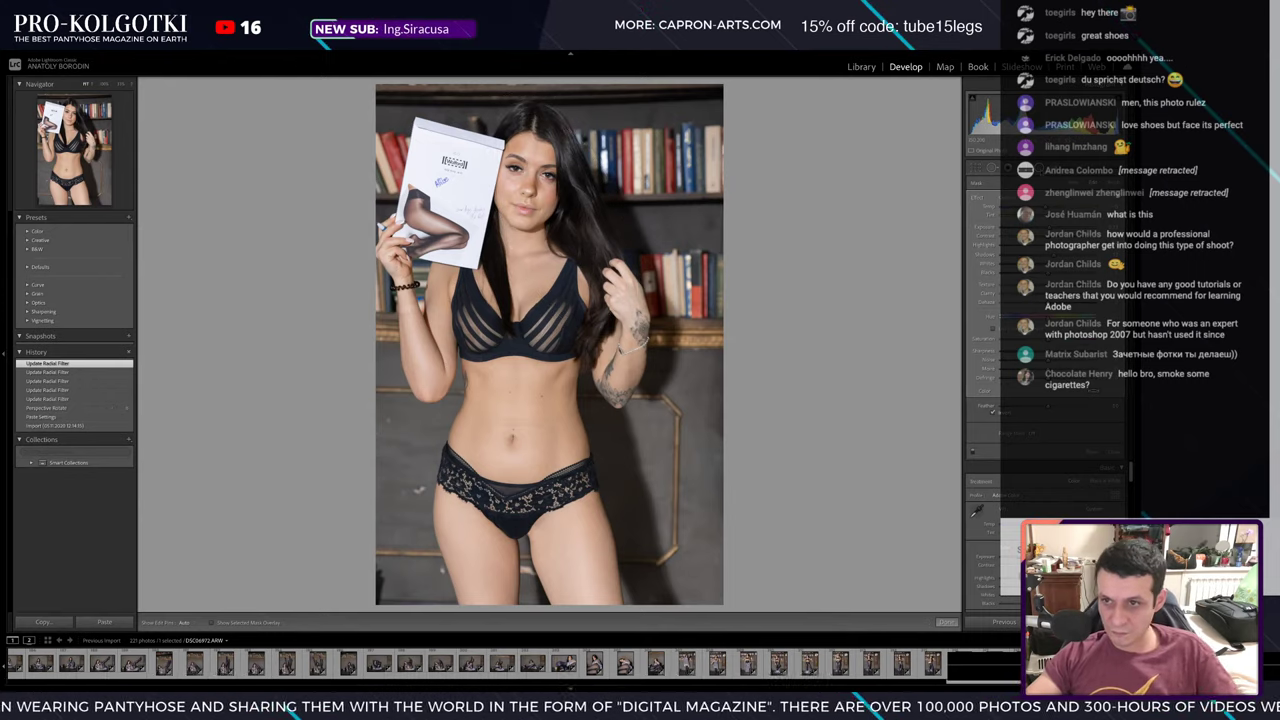
left_click(946, 622)
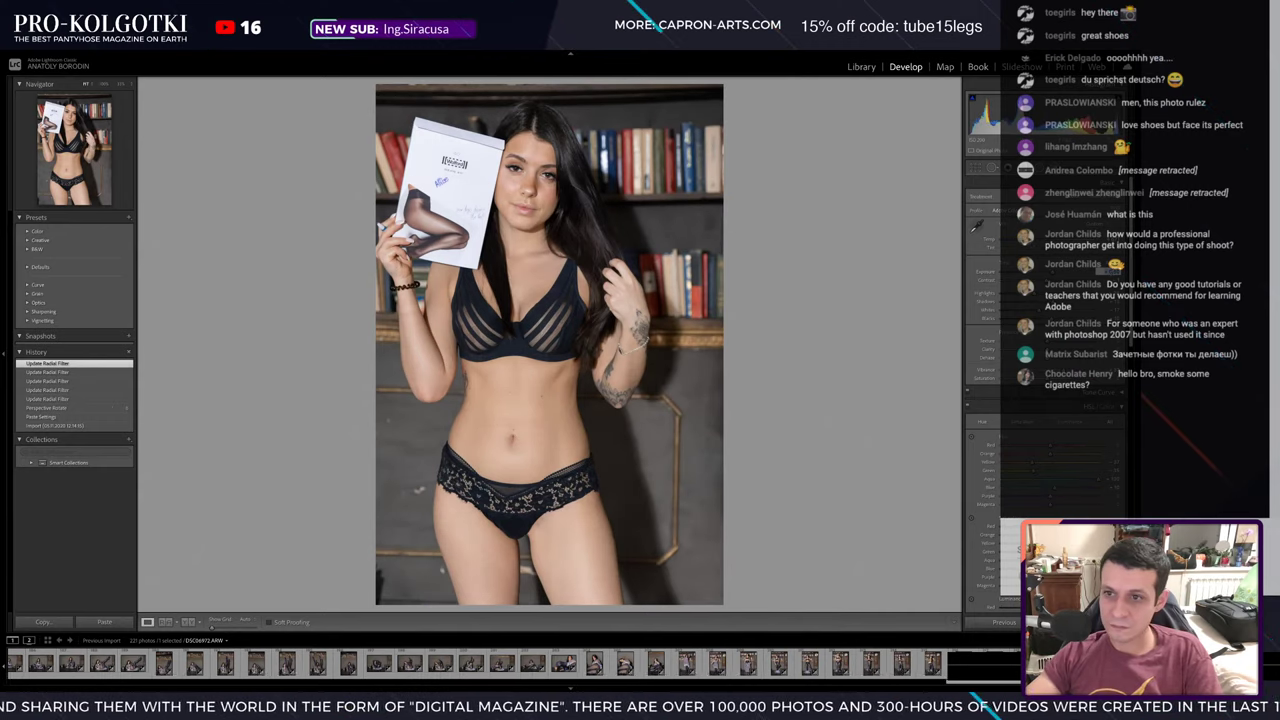
left_click_drag(1108, 271, 1100, 271)
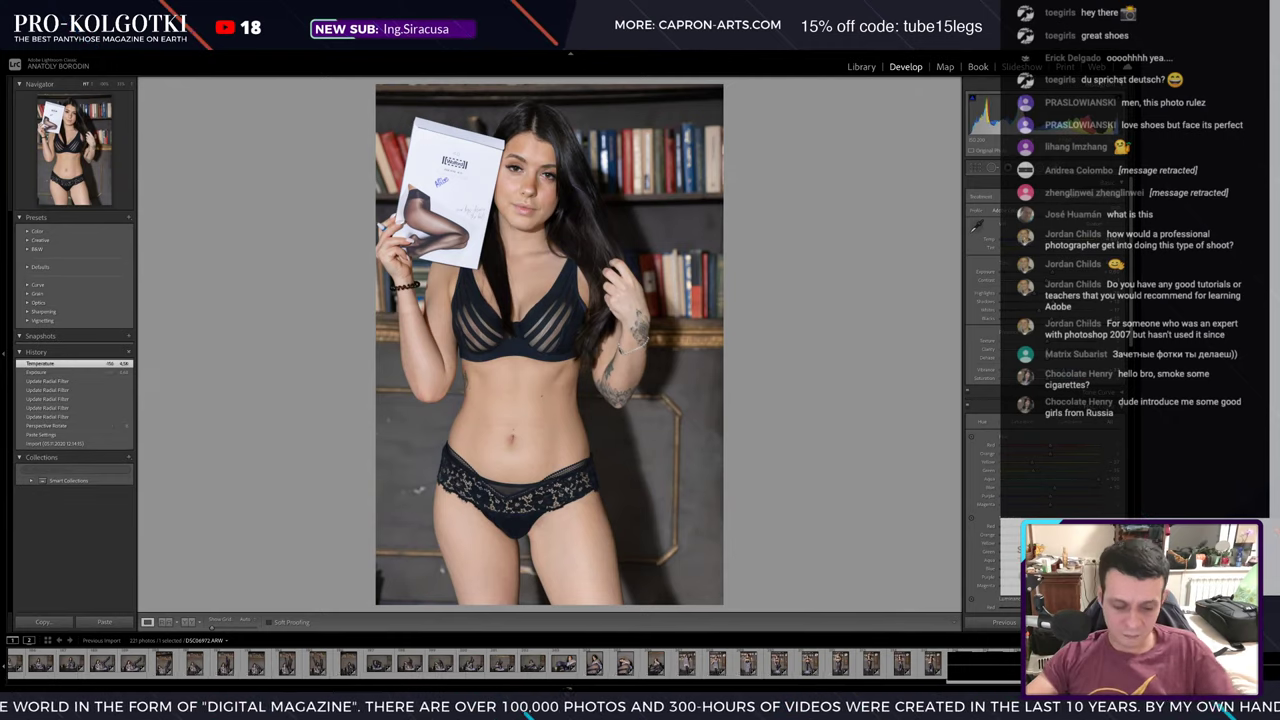
- Copy the package photo's develop settings and paste them onto the next two photos
key("ctrl+shift+c")
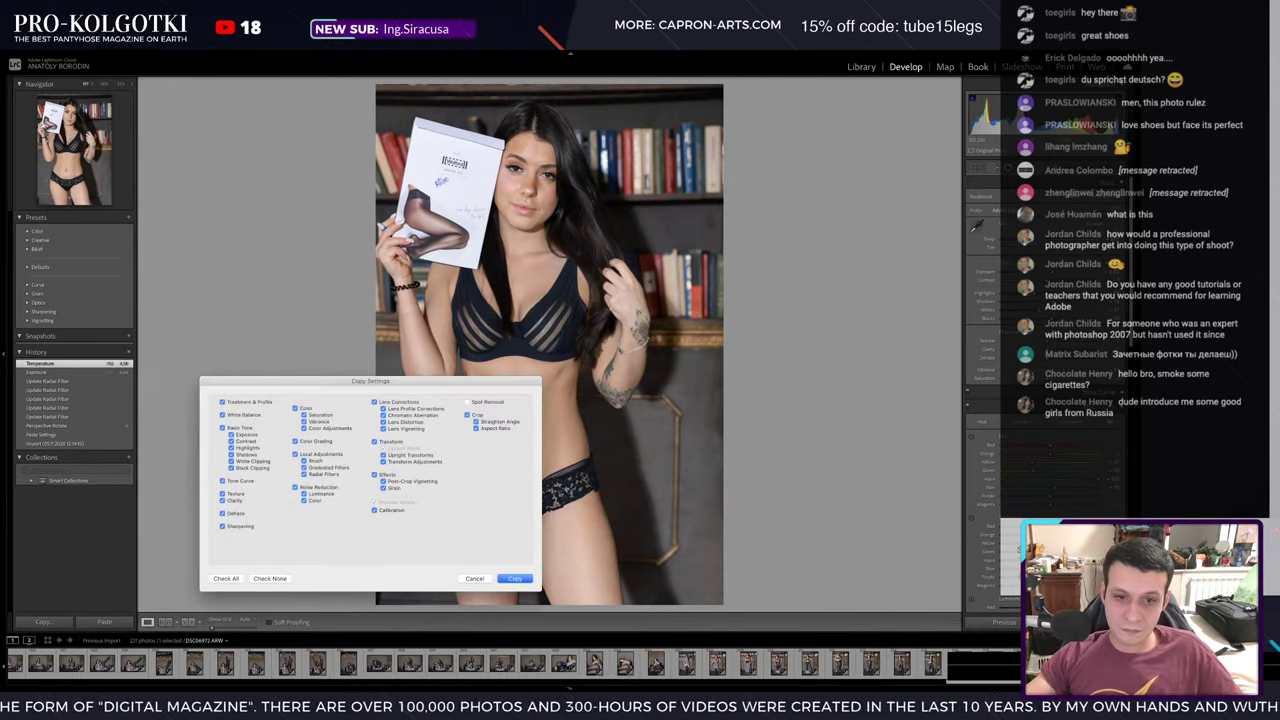
key("Return")
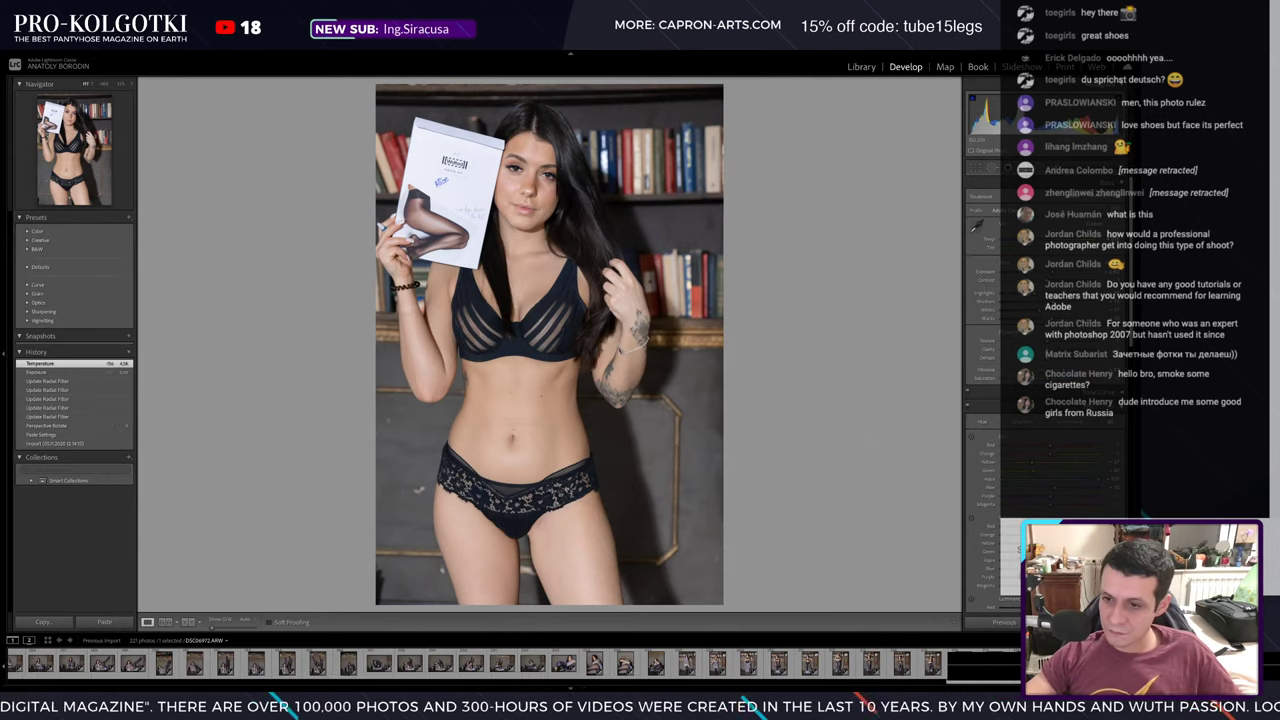
key("Right")
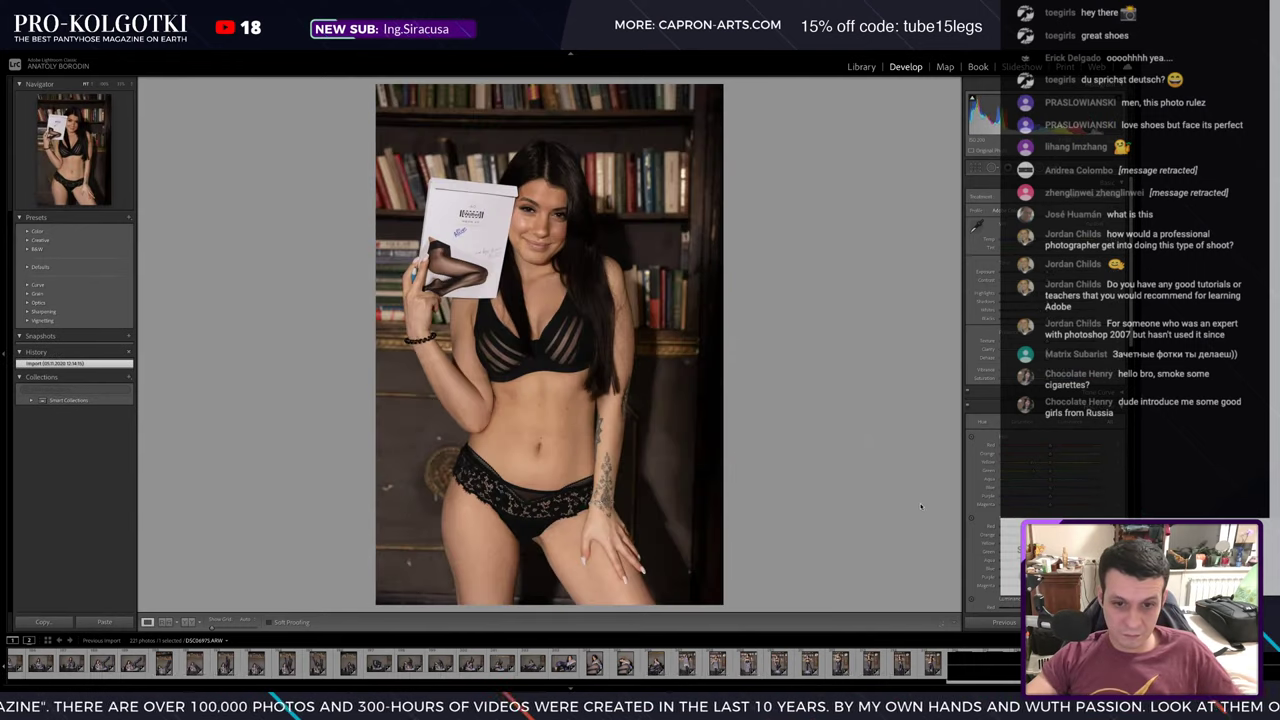
key("ctrl+v")
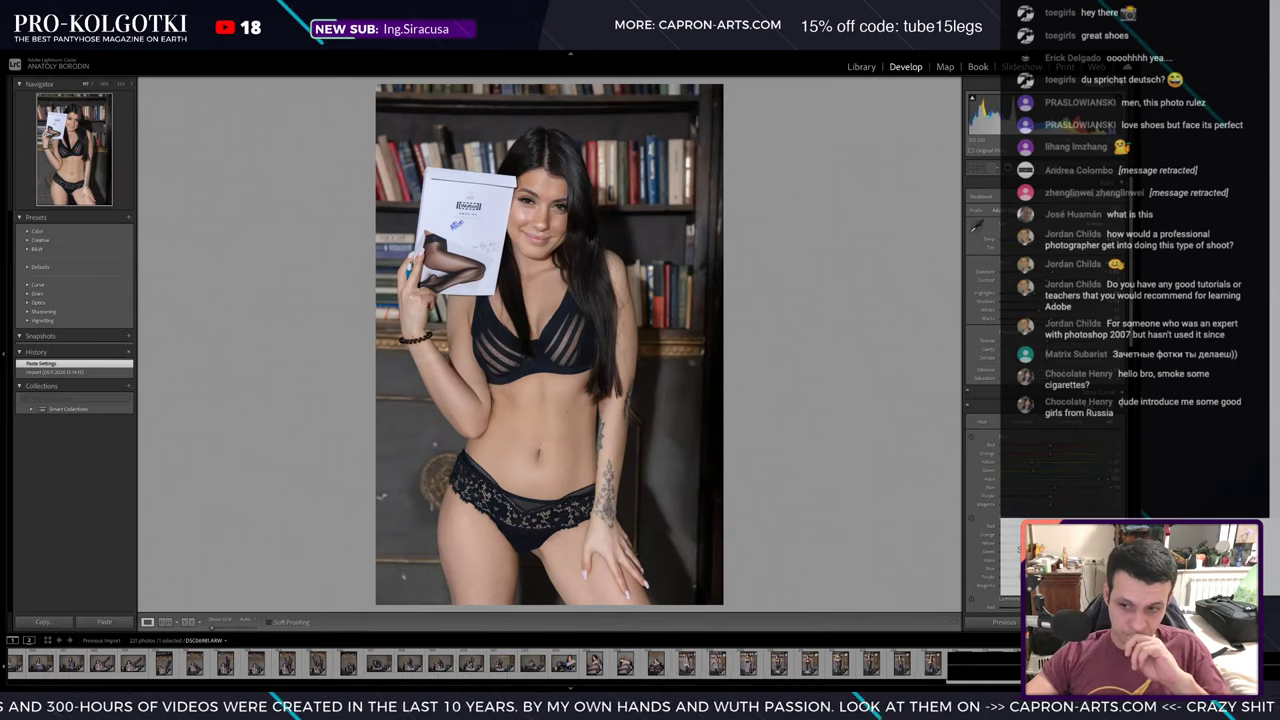
key("Right")
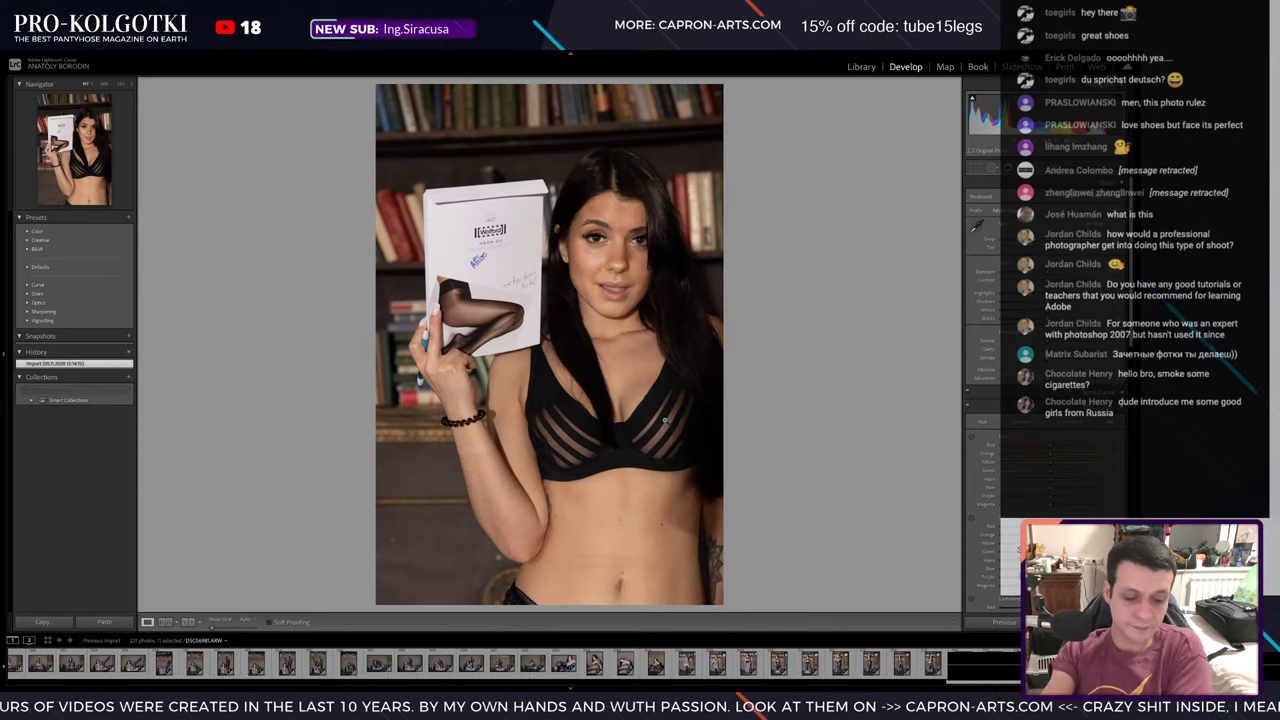
key("ctrl+shift+v")
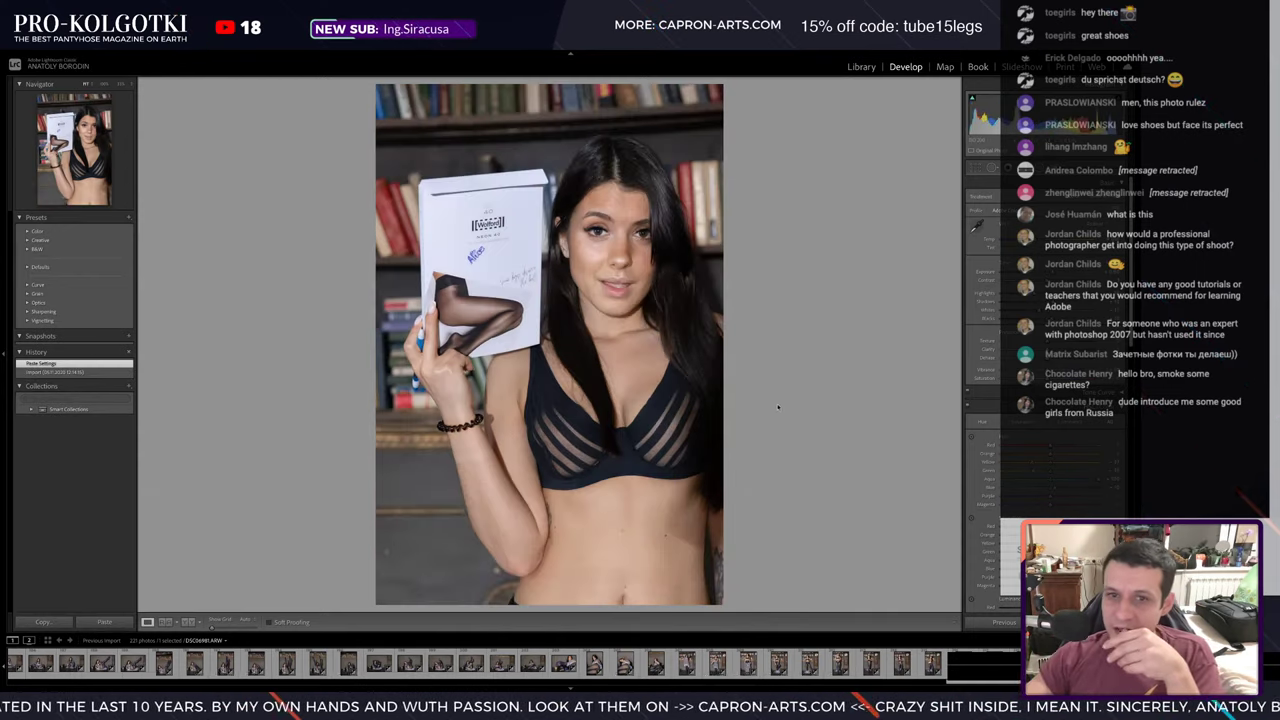
scroll(985, 350, "down", 5)
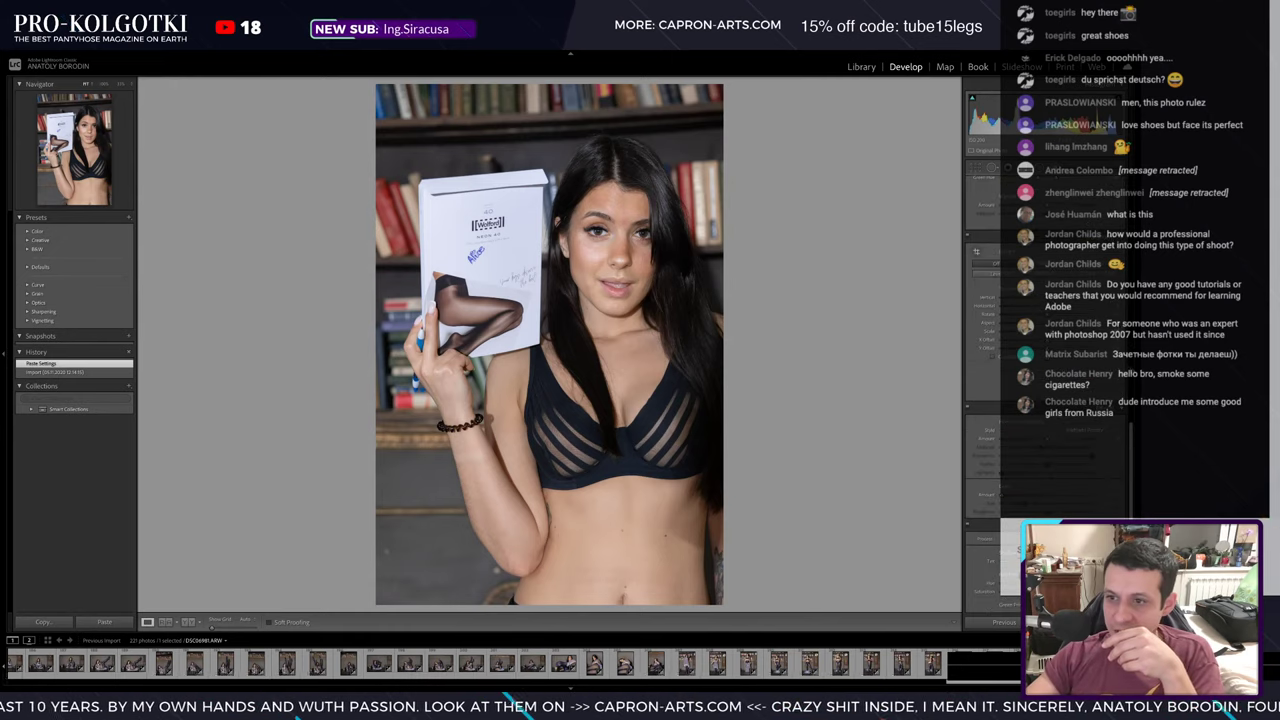
- Draw a radial adjustment around her face on the close-up, reposition it, and duplicate it
scroll(985, 350, "down", 2)
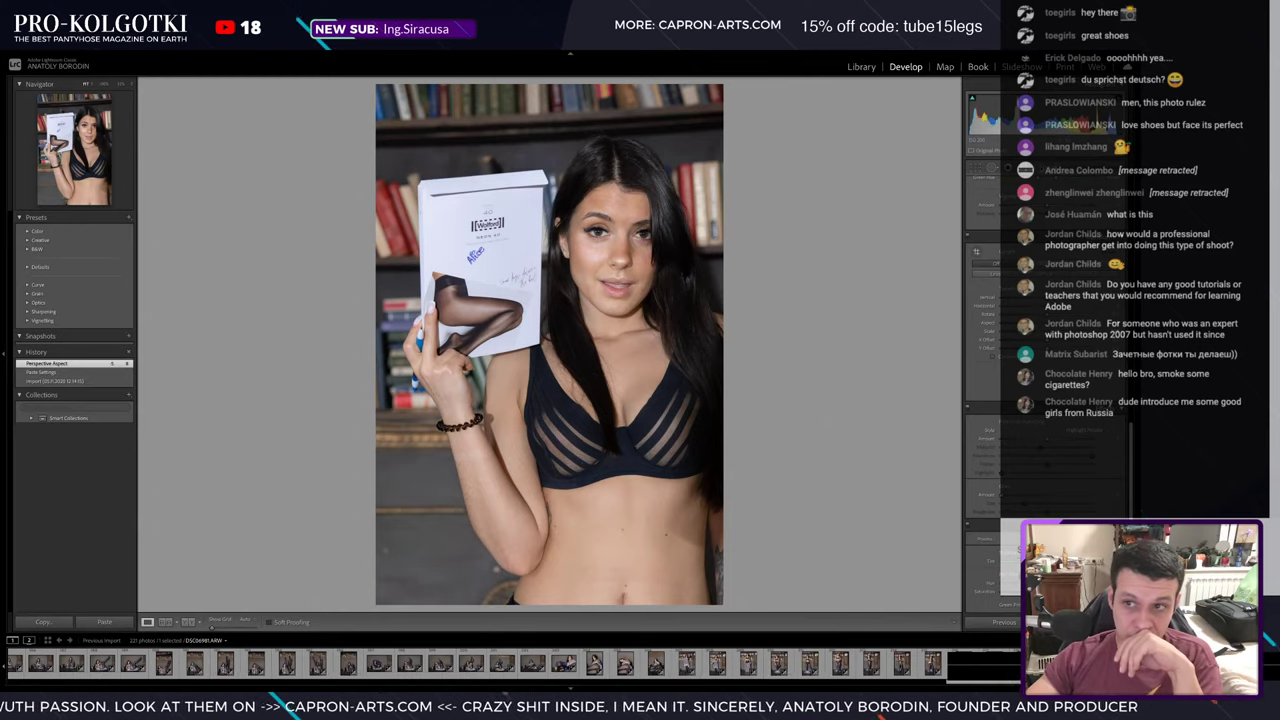
key("k")
left_click_drag(672, 285, 742, 390)
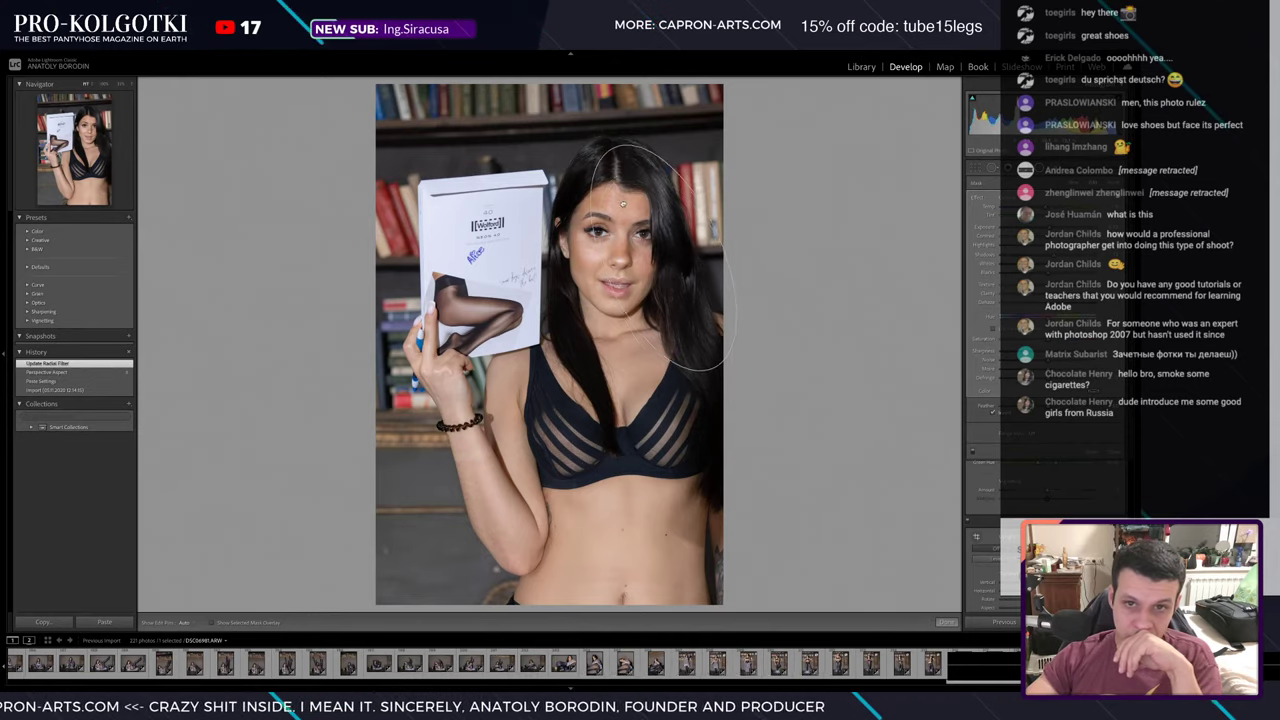
mouse_move(672, 281)
left_mouse_down()
mouse_move(670, 262)
mouse_move(562, 320)
mouse_move(564, 337)
left_mouse_up()
right_click(670, 255)
left_click(694, 257)
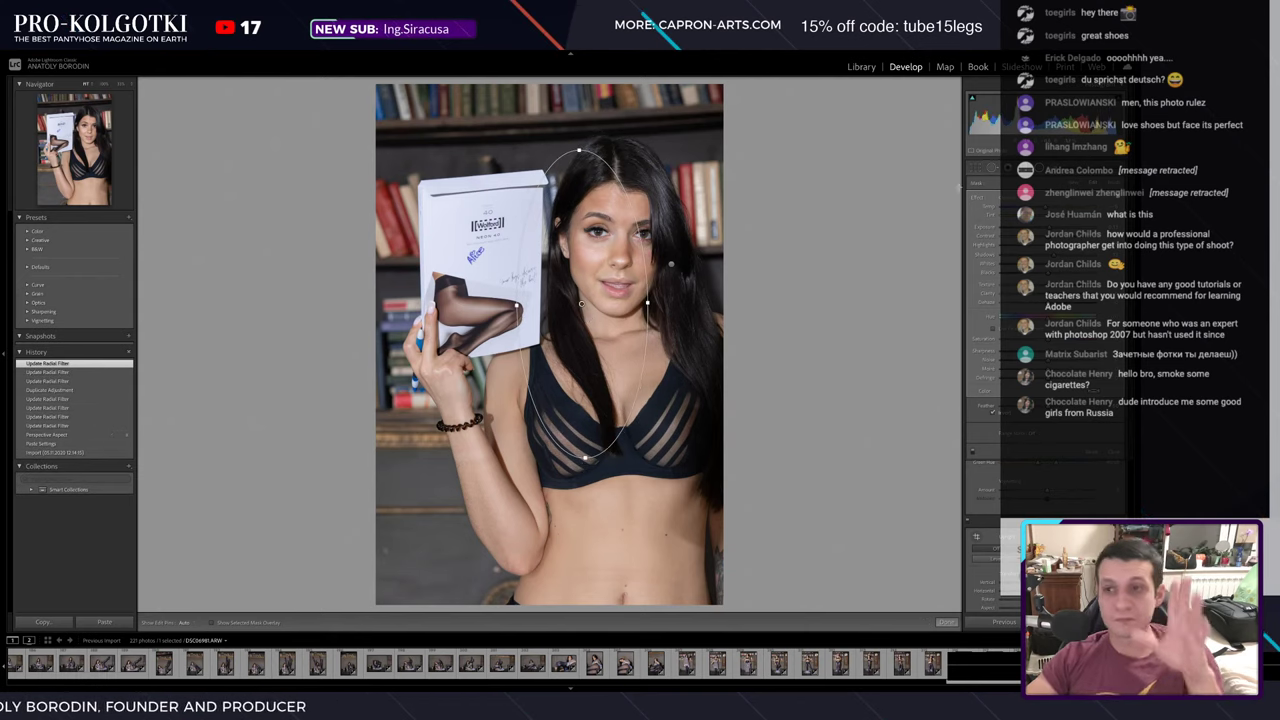
key("shift+m")
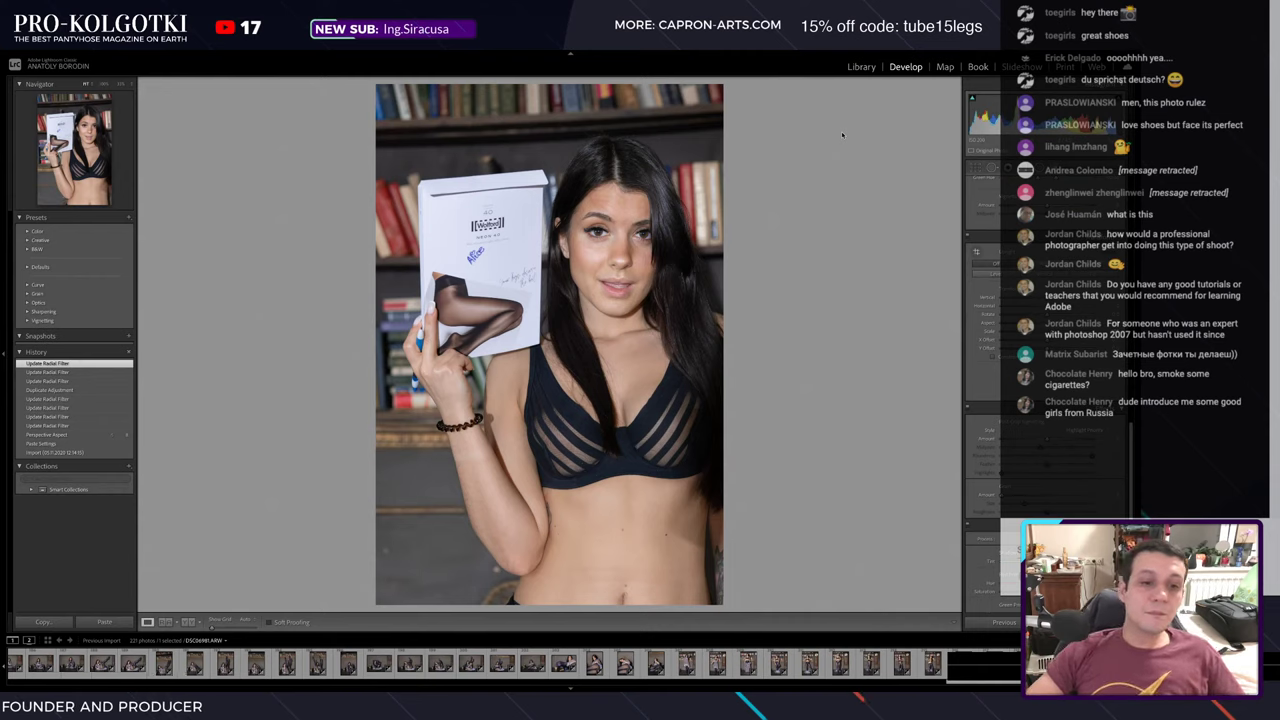
- Show all 221 photos in the Library grid, save their metadata, and exit full screen
left_click(860, 67)
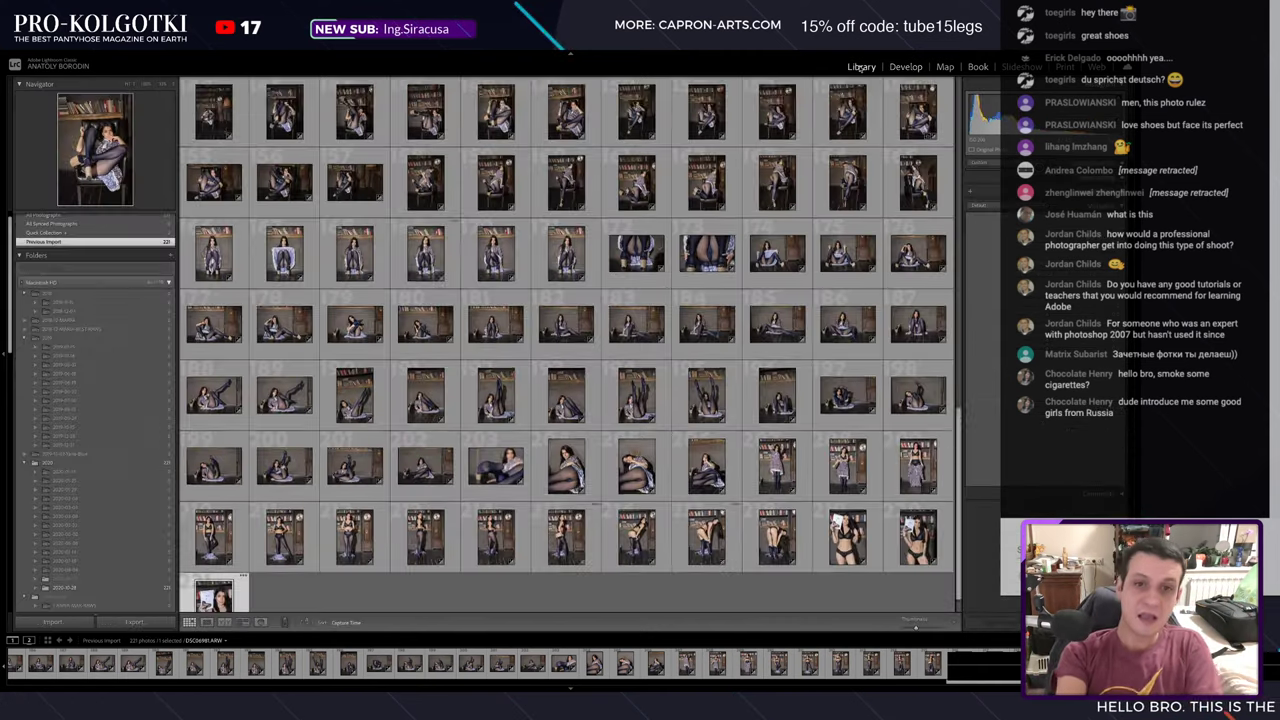
key("ctrl+a")
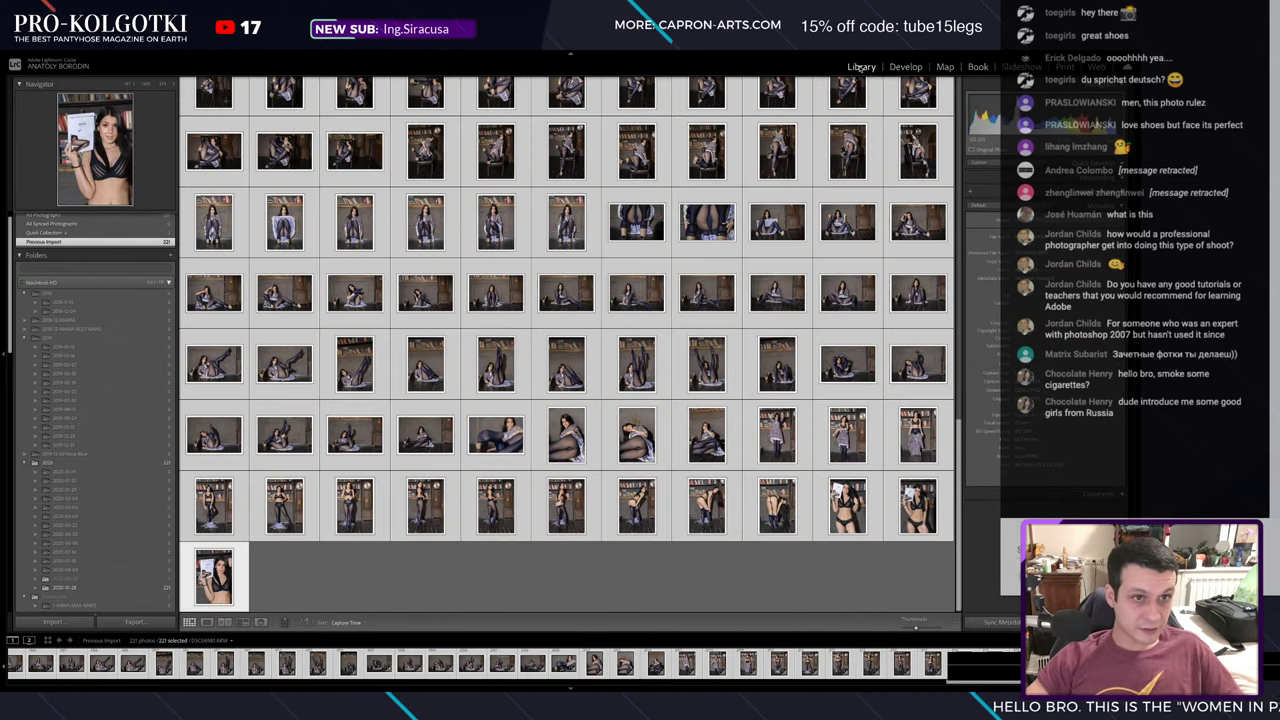
key("ctrl+s")
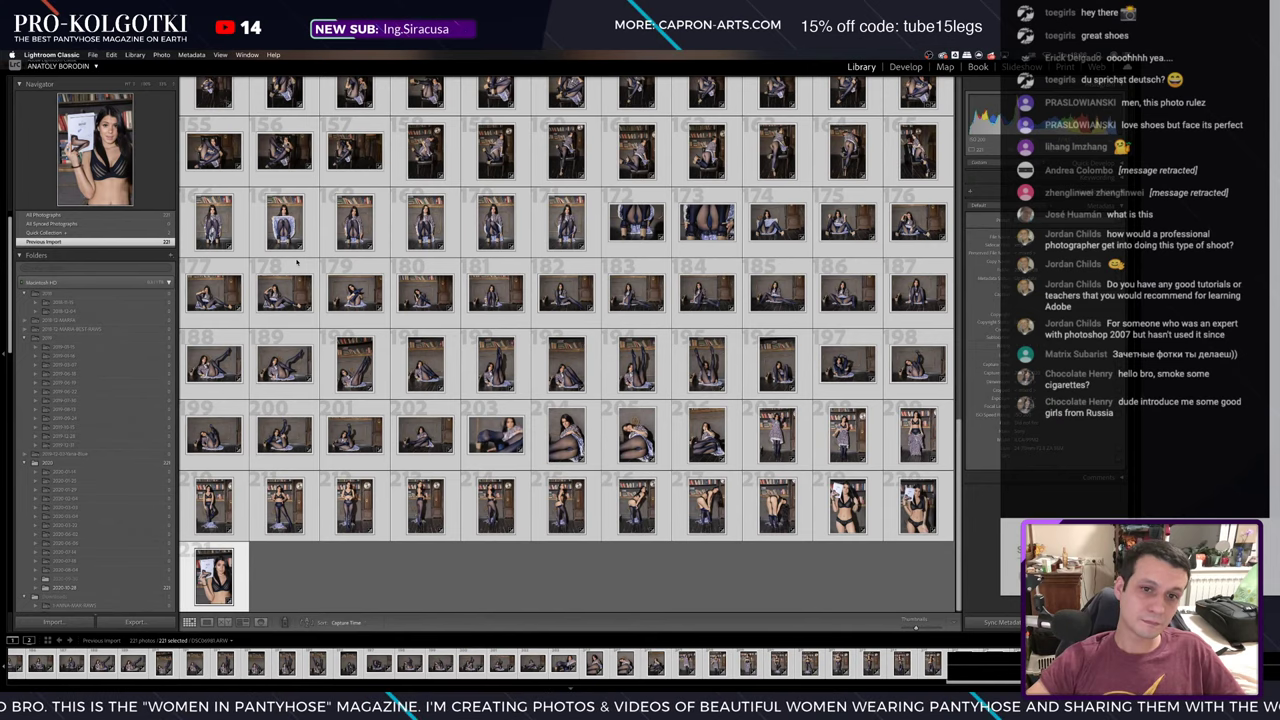
key("shift+f")
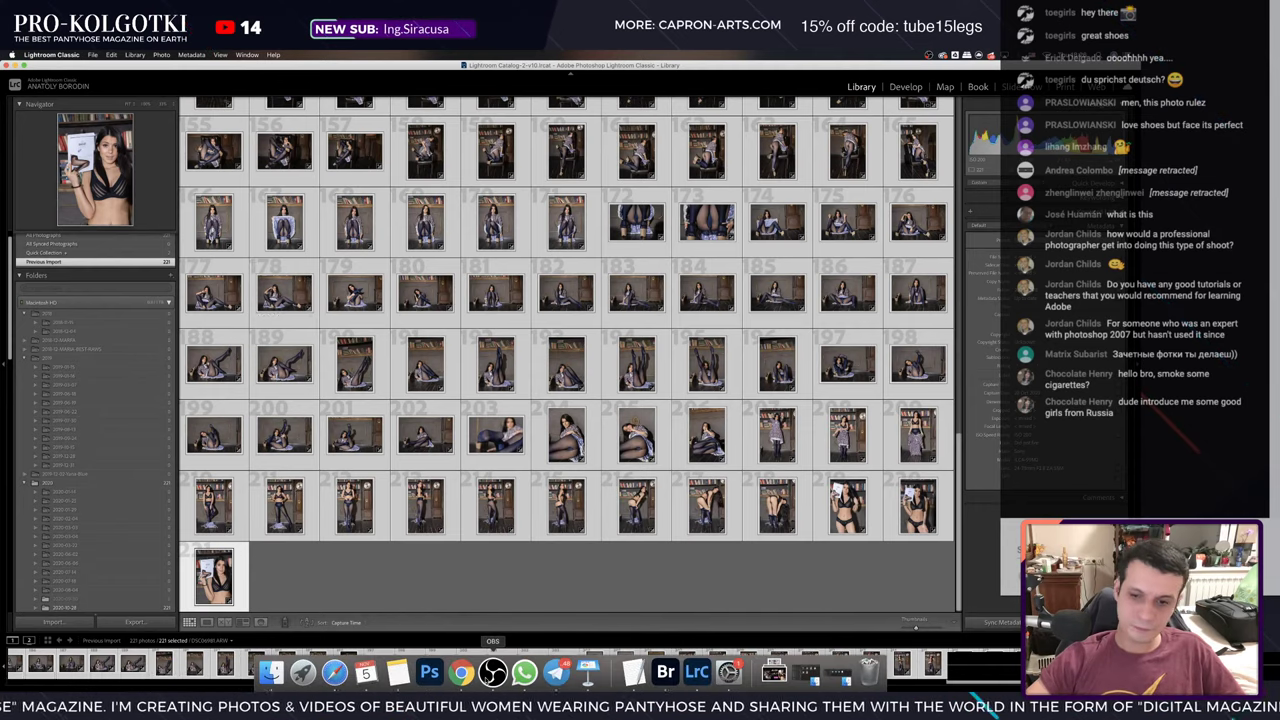
left_click(492, 672)
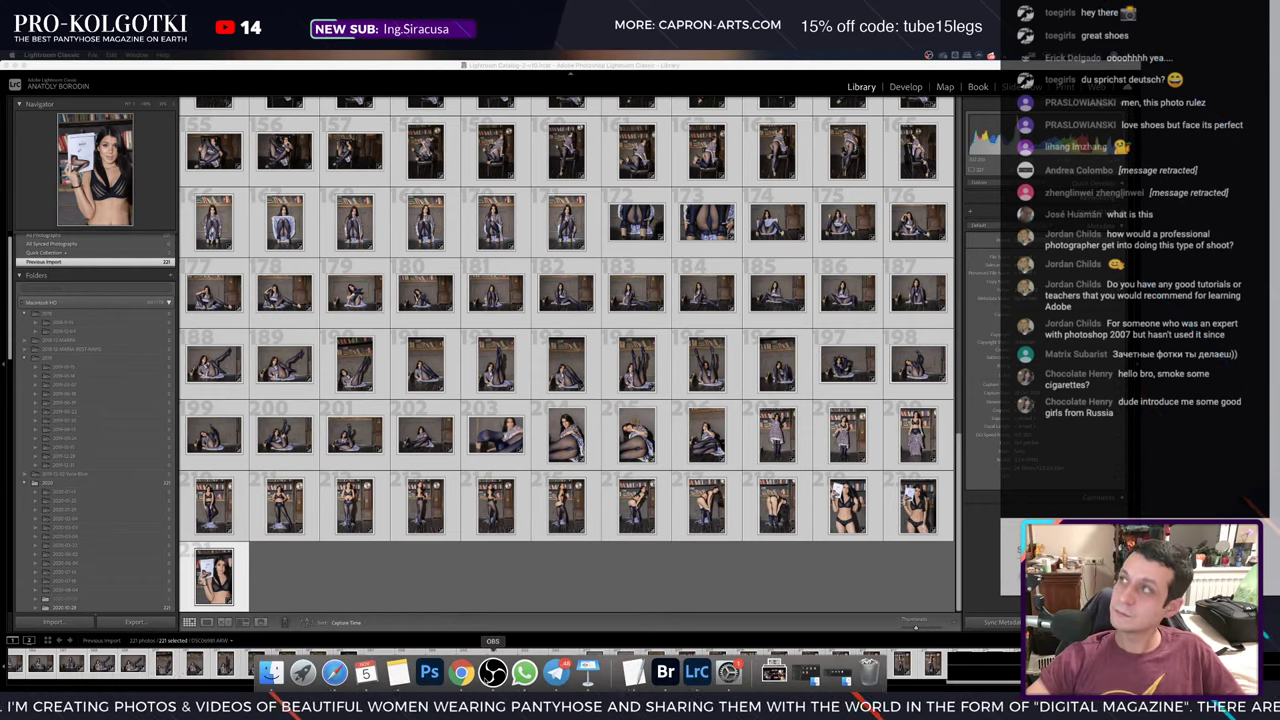
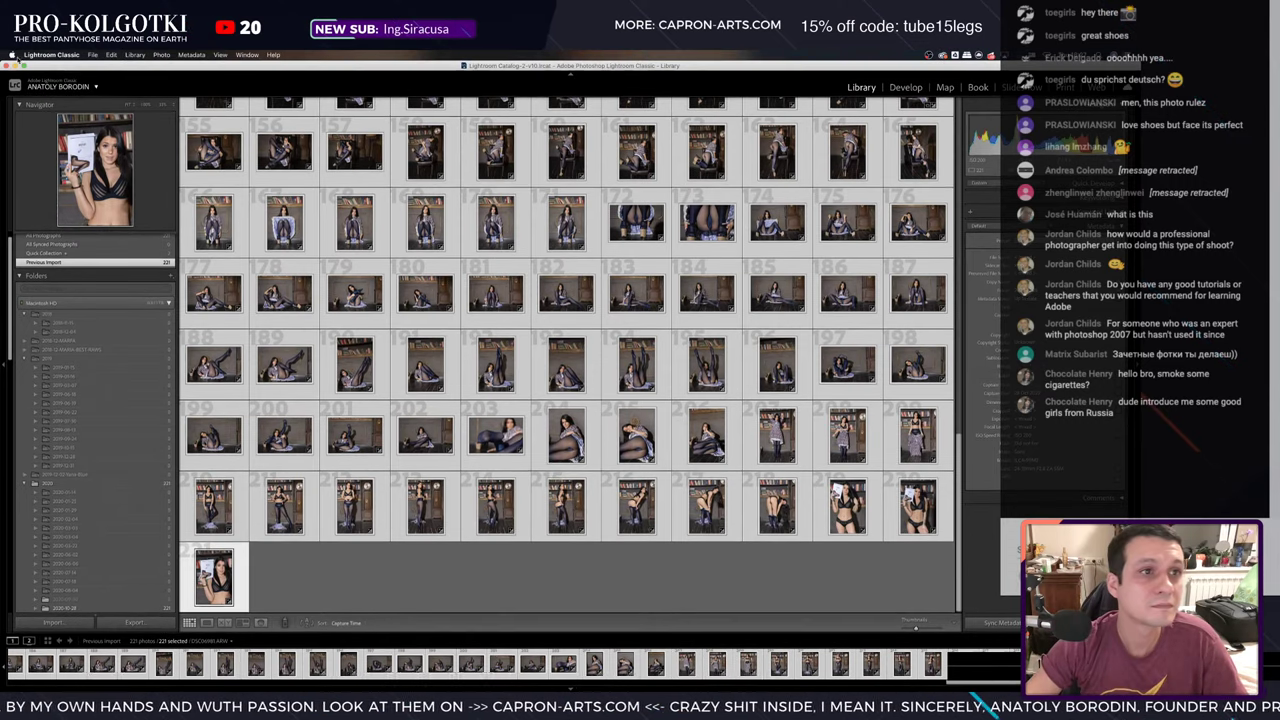
- Check the Edit menu, then bring the 2020-11-Report Google Sheets window in Chrome forward
left_click(93, 54)
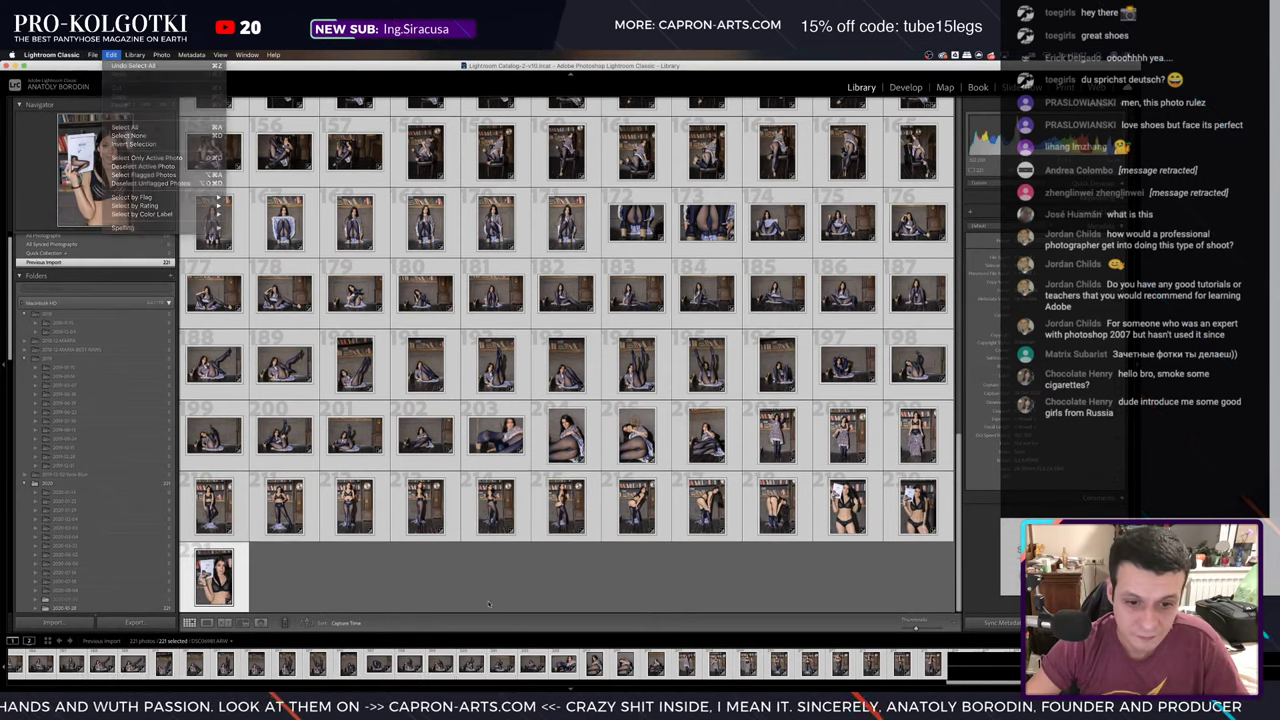
key("Escape")
left_click(462, 662)
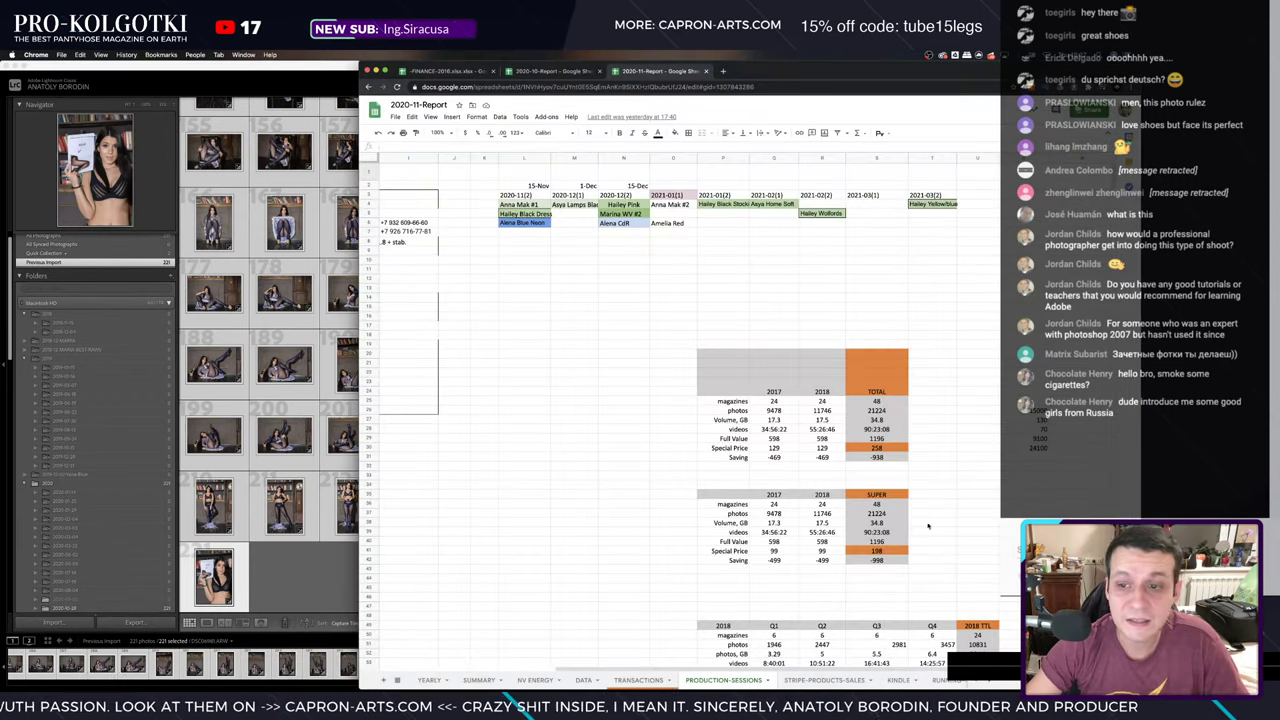
- Shrink the 2020-11-Report spreadsheet window to uncover the photo grid
left_click_drag(680, 689, 680, 291)
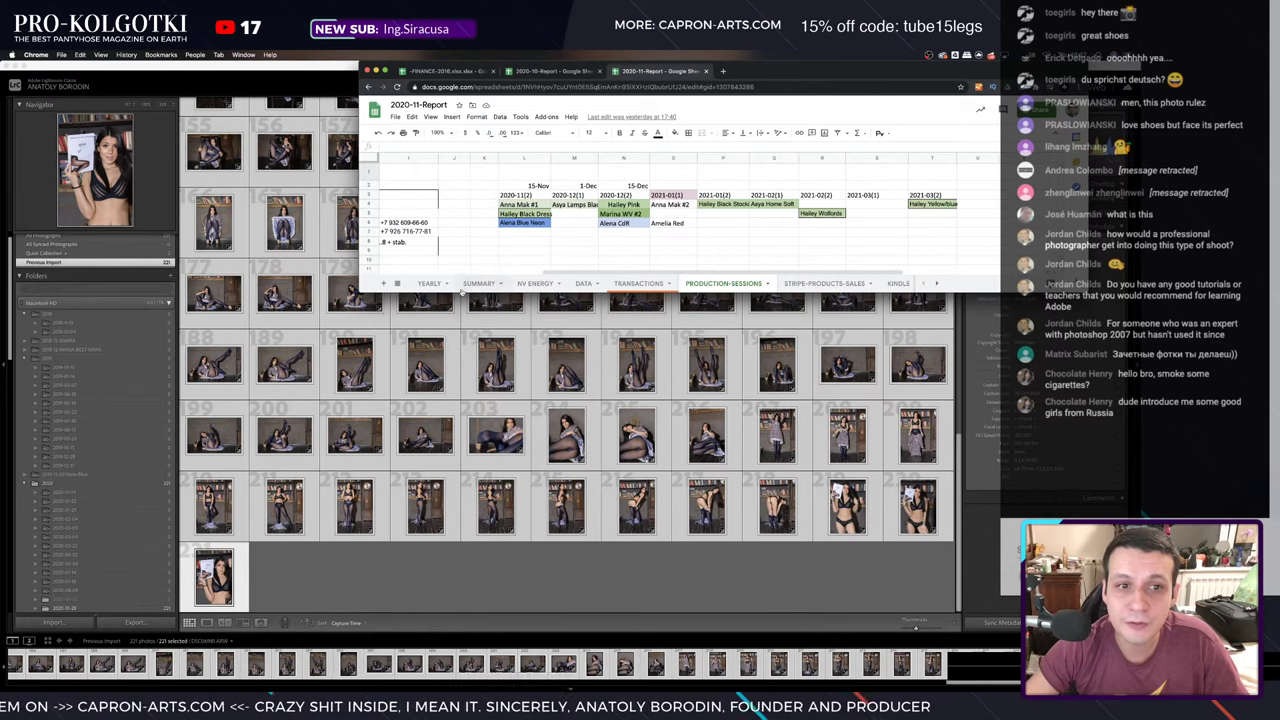
left_click_drag(746, 276, 796, 276)
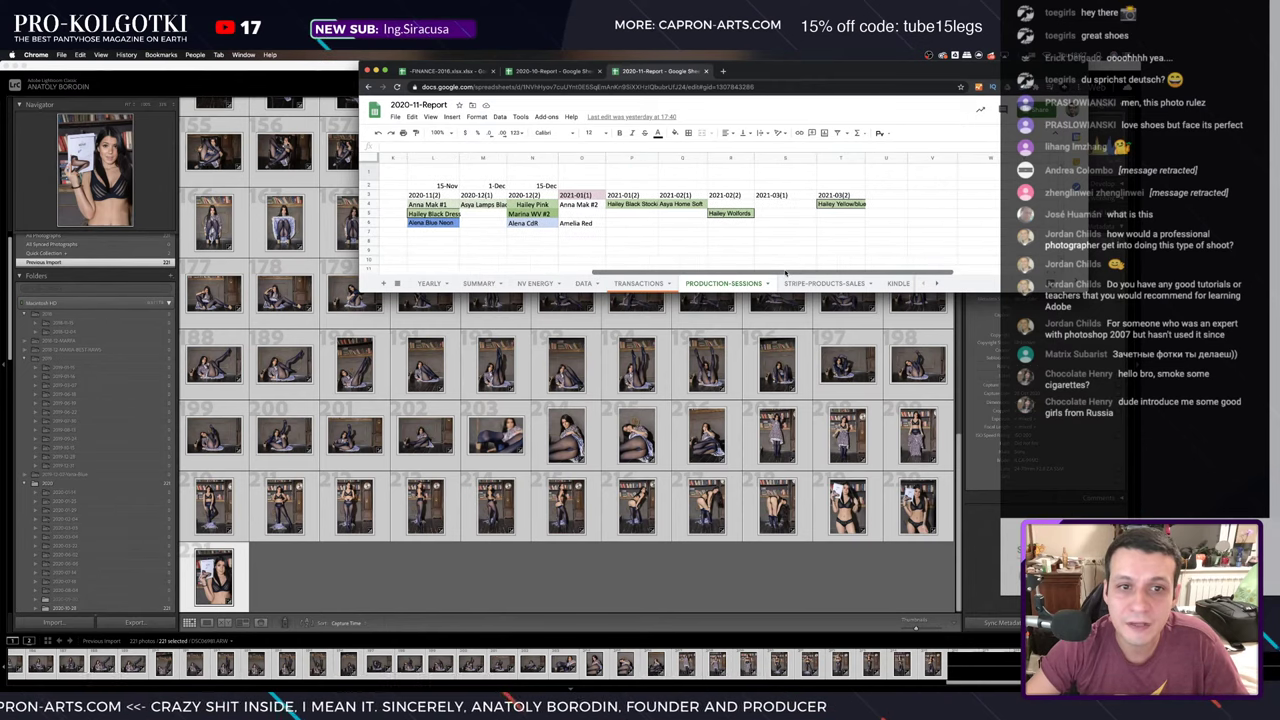
left_click_drag(999, 291, 903, 272)
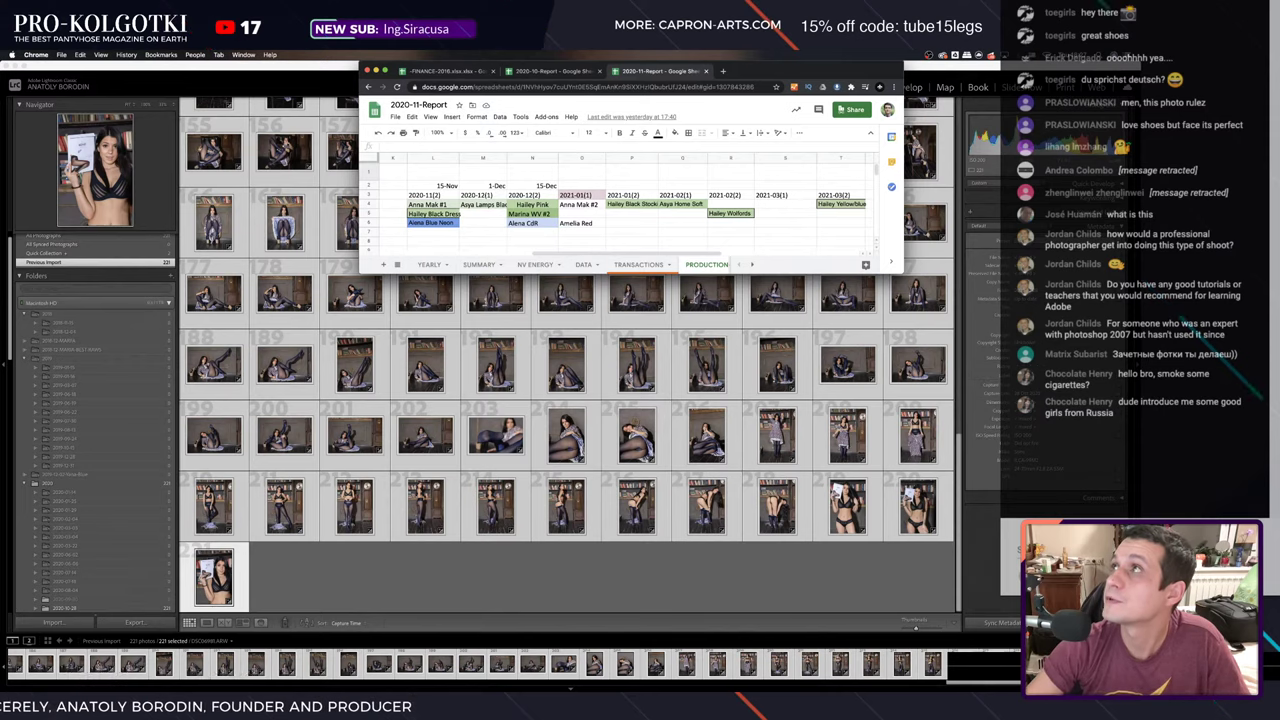
- Move the spreadsheet window down over the lower grid and refocus the photo library
key("super+Tab")
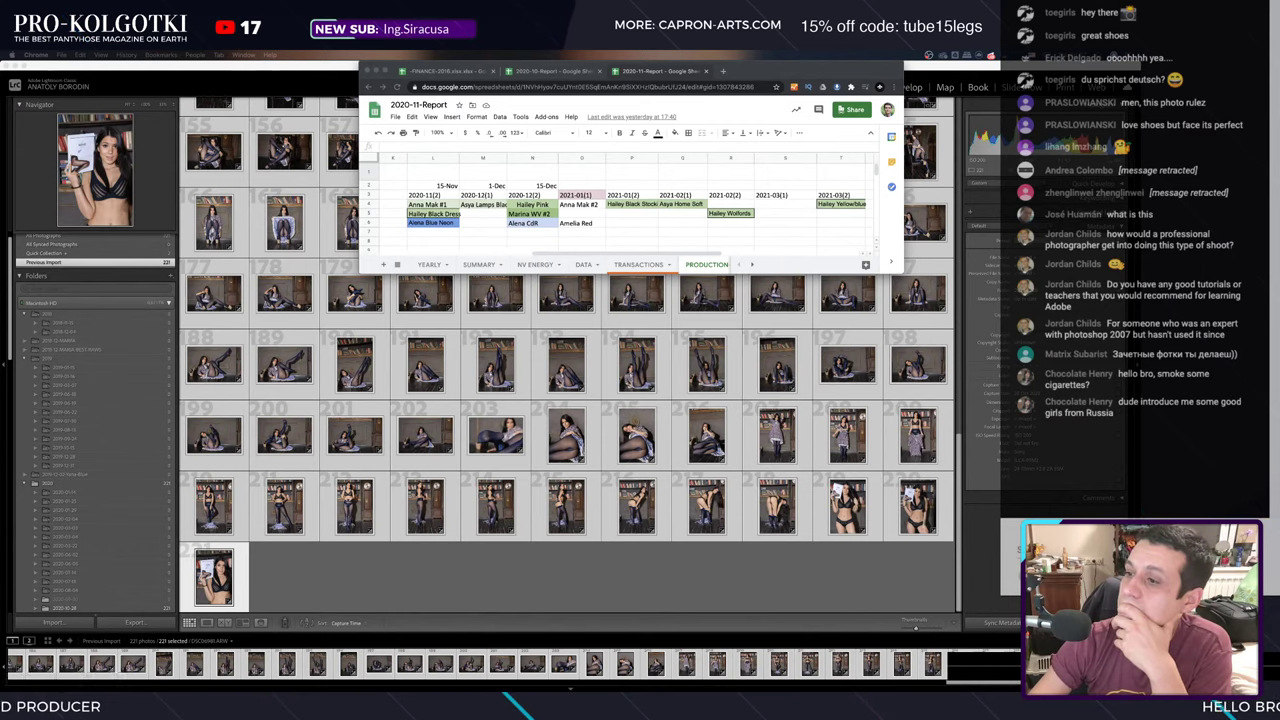
left_click_drag(755, 76, 760, 412)
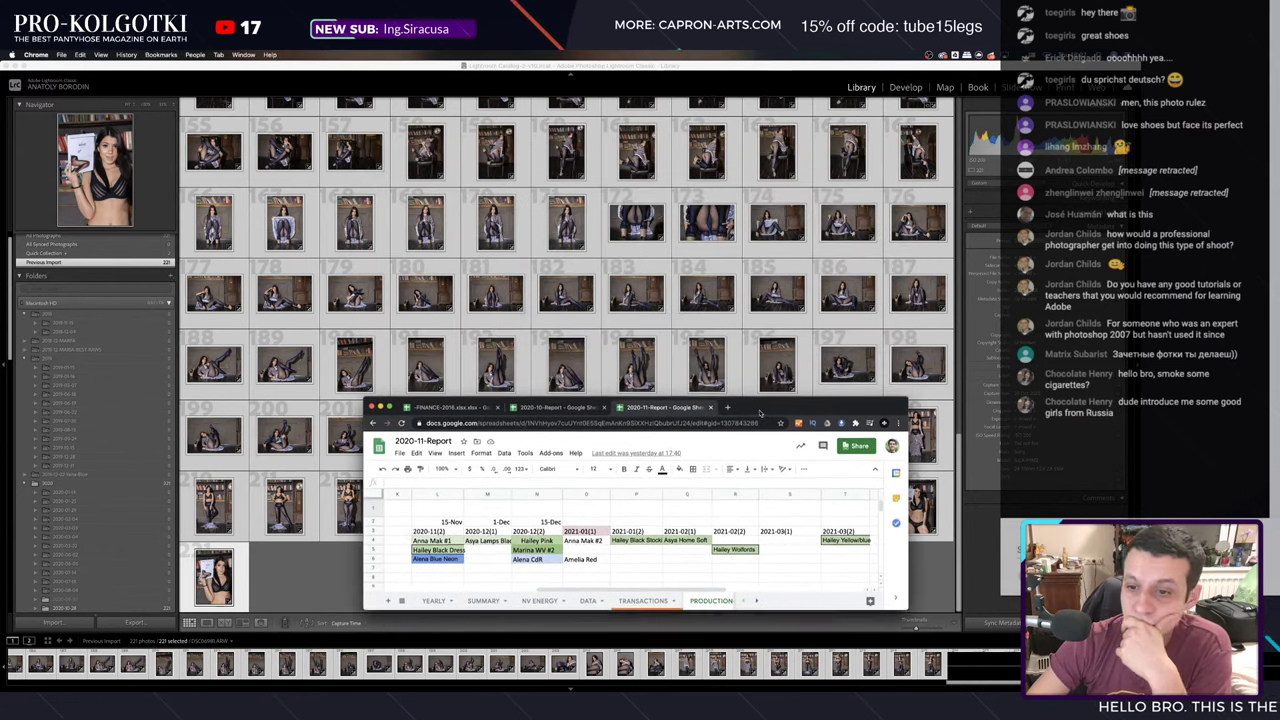
key("super+Tab")
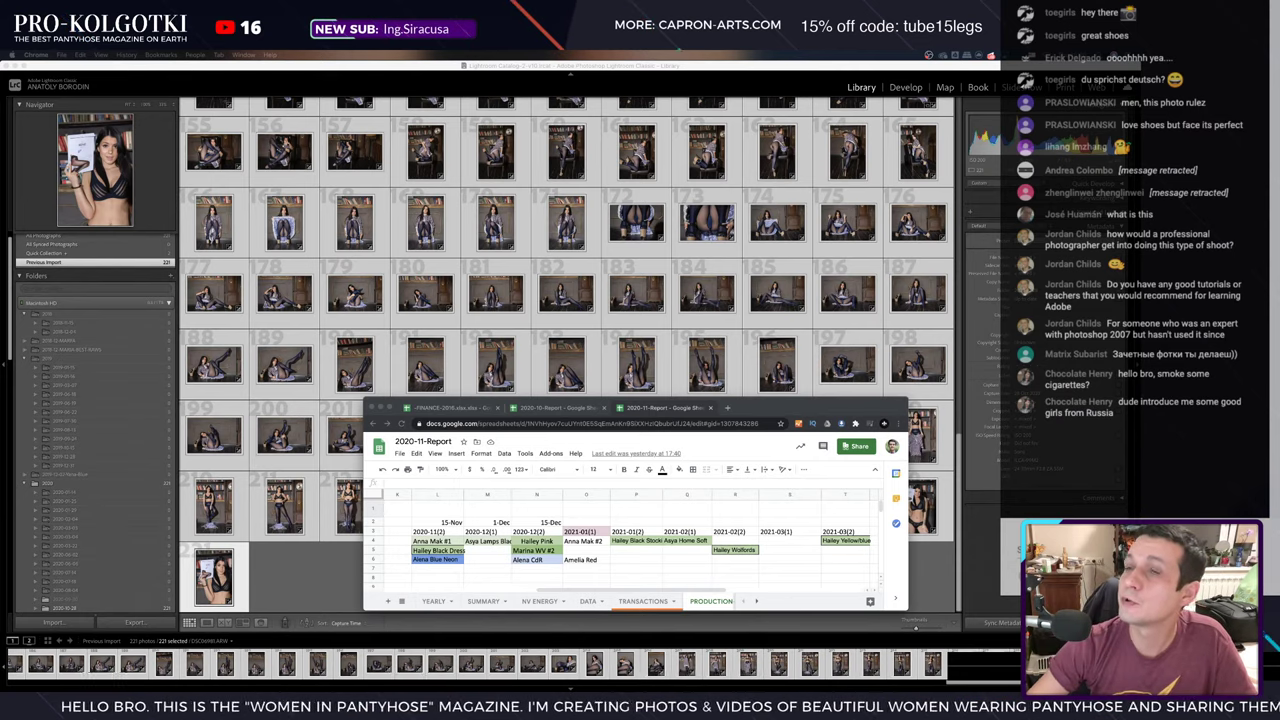
- Open Export for the 221 selected photos with subfolder name ENA-BLUE-NEON-JPEG80
left_click(222, 69)
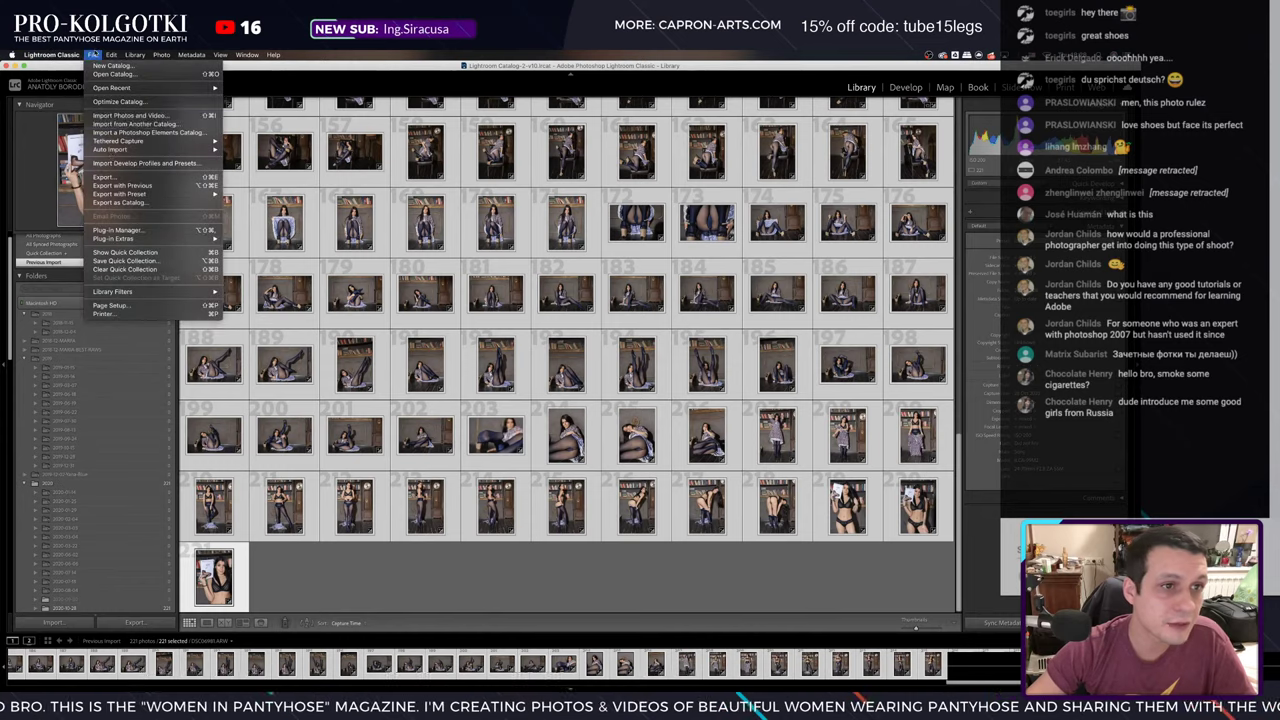
left_click(92, 54)
left_click(116, 178)
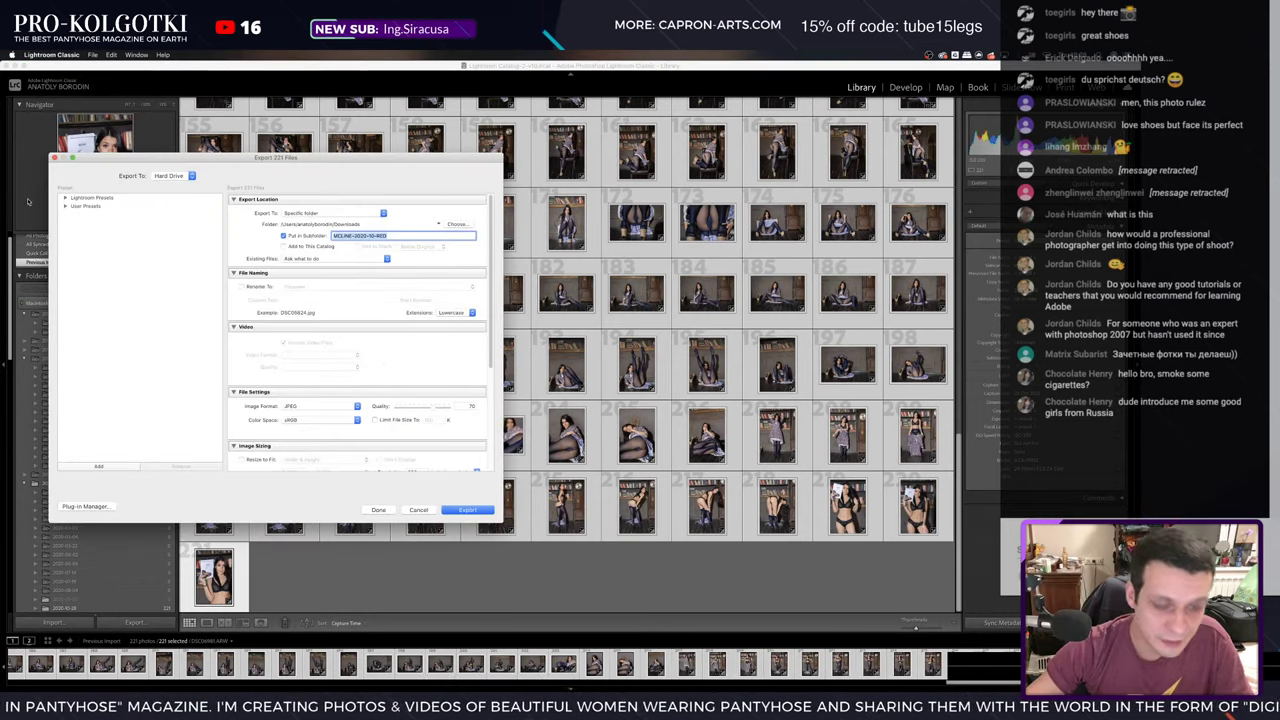
key("BackSpace")
type("ENA-BLUE-NEON-JPE")
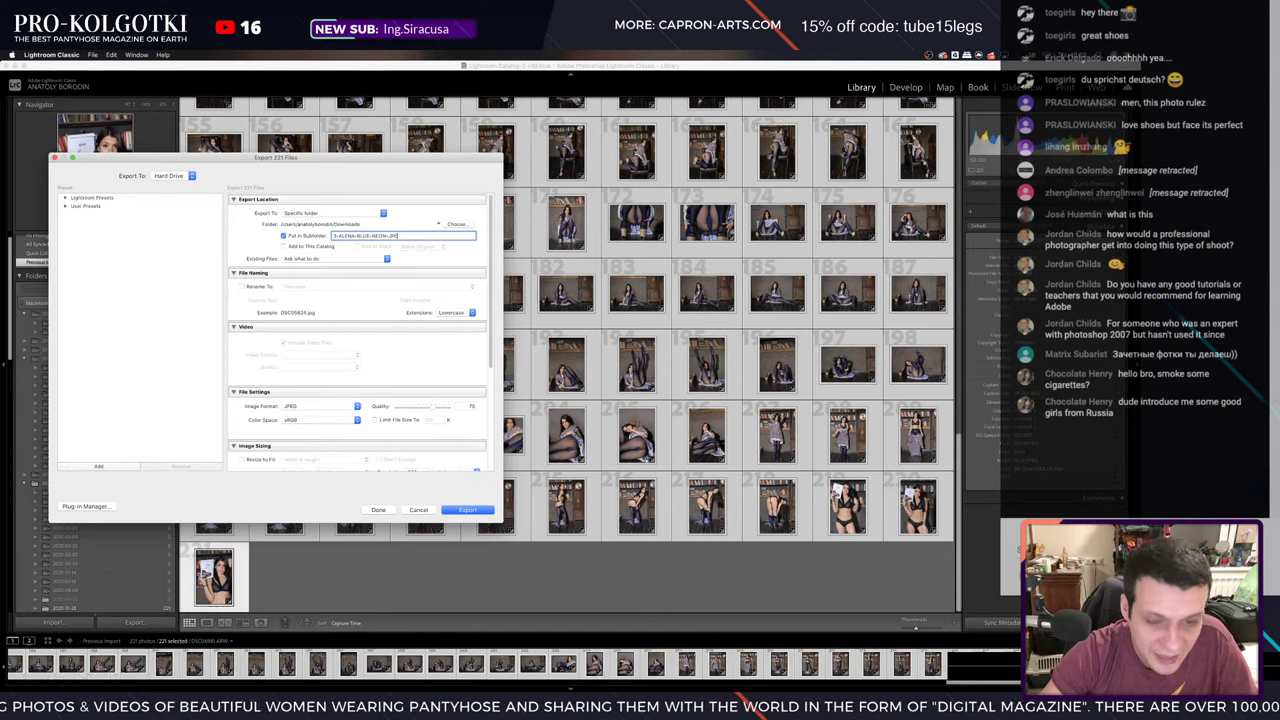
type("G80")
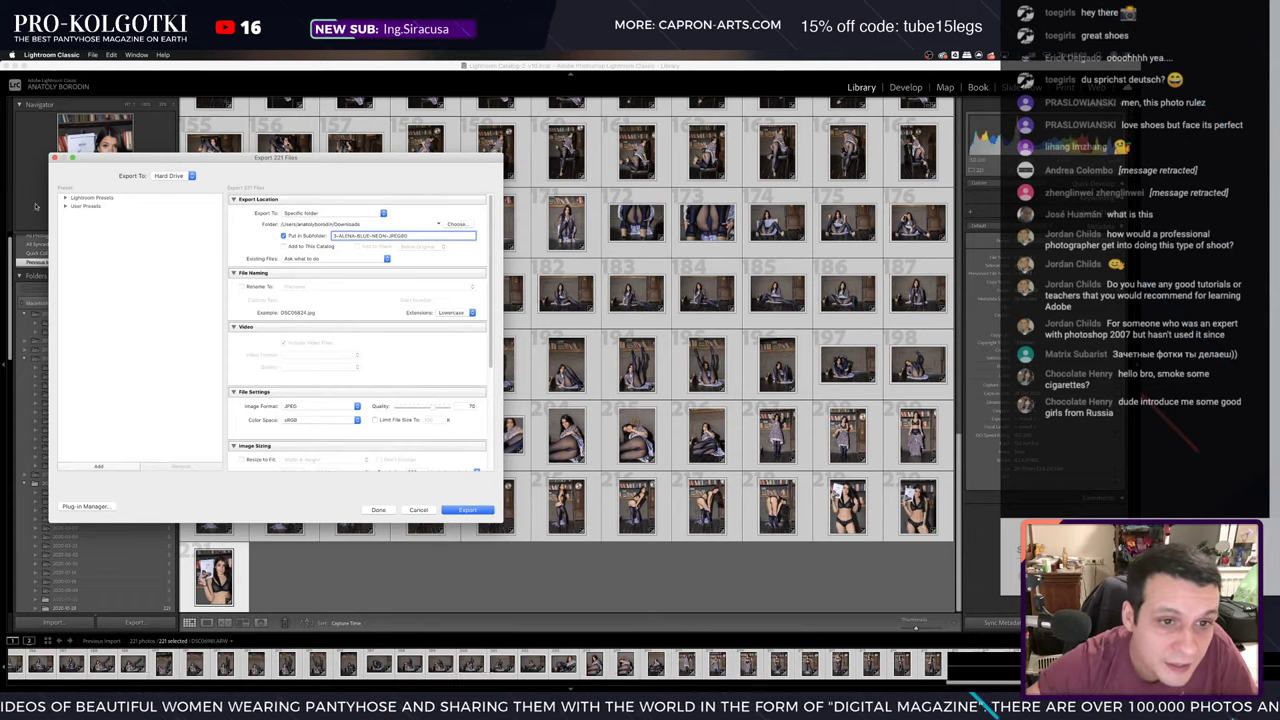
key("Tab")
type("80")
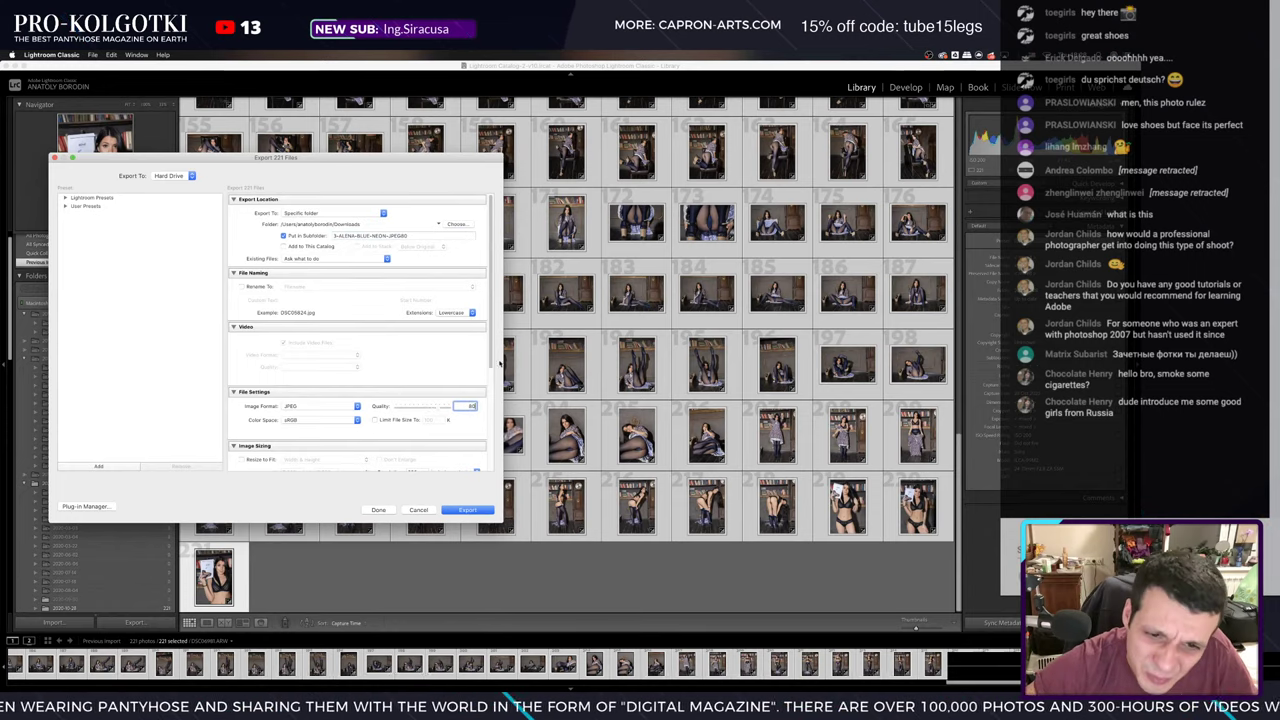
- Review the remaining export settings and start exporting the photos as quality-80 JPEGs
scroll(492, 395, "down", 3)
scroll(492, 395, "down", 2)
scroll(492, 395, "down", 2)
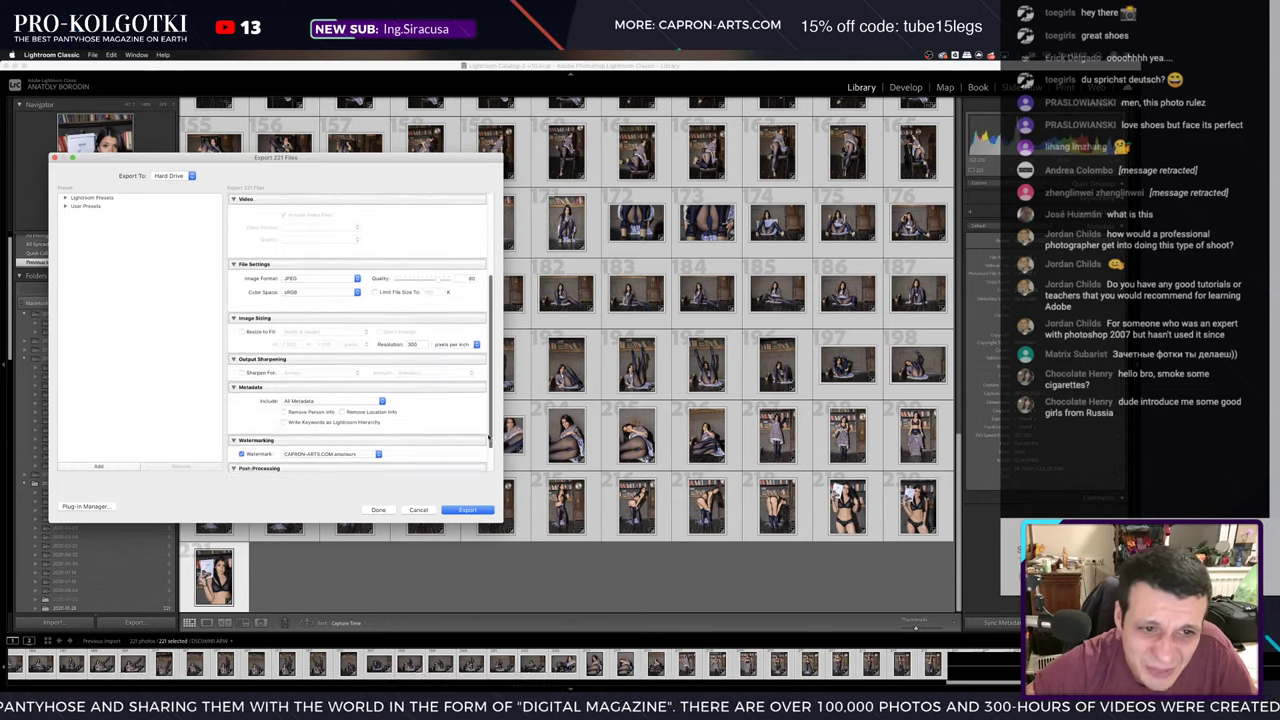
scroll(492, 395, "down", 2)
scroll(490, 463, "down", 1)
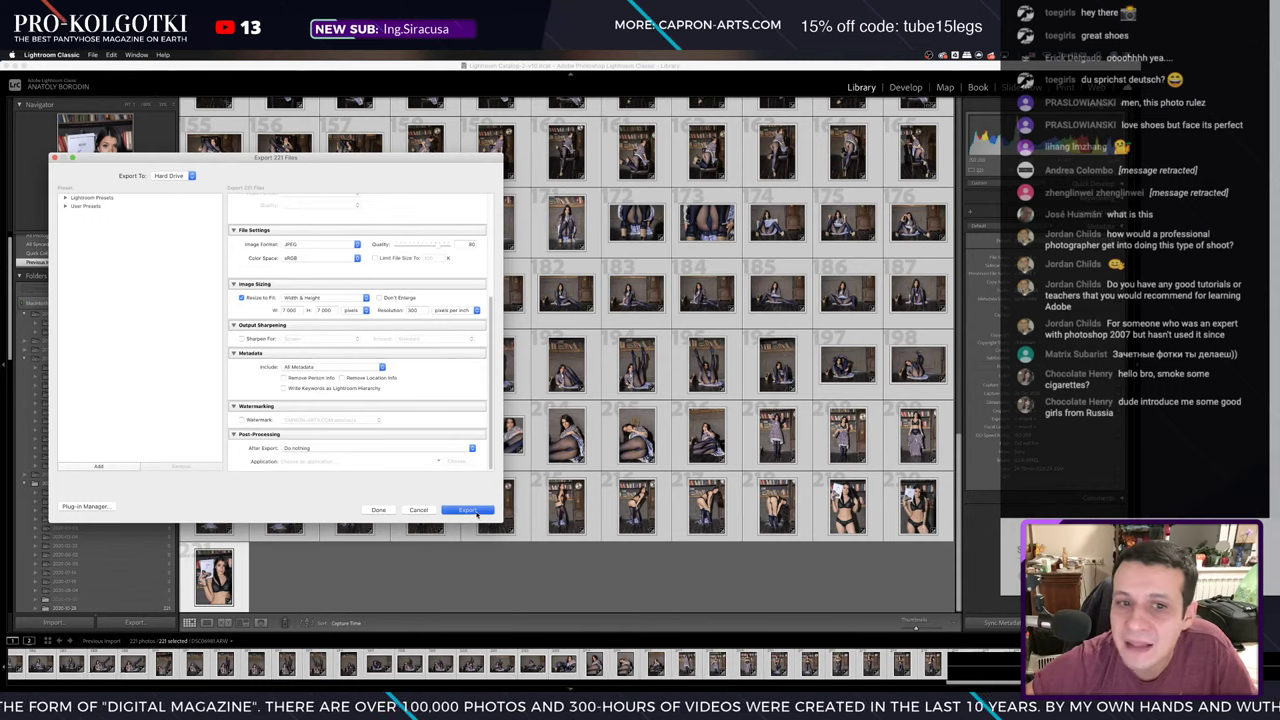
left_click(470, 510)
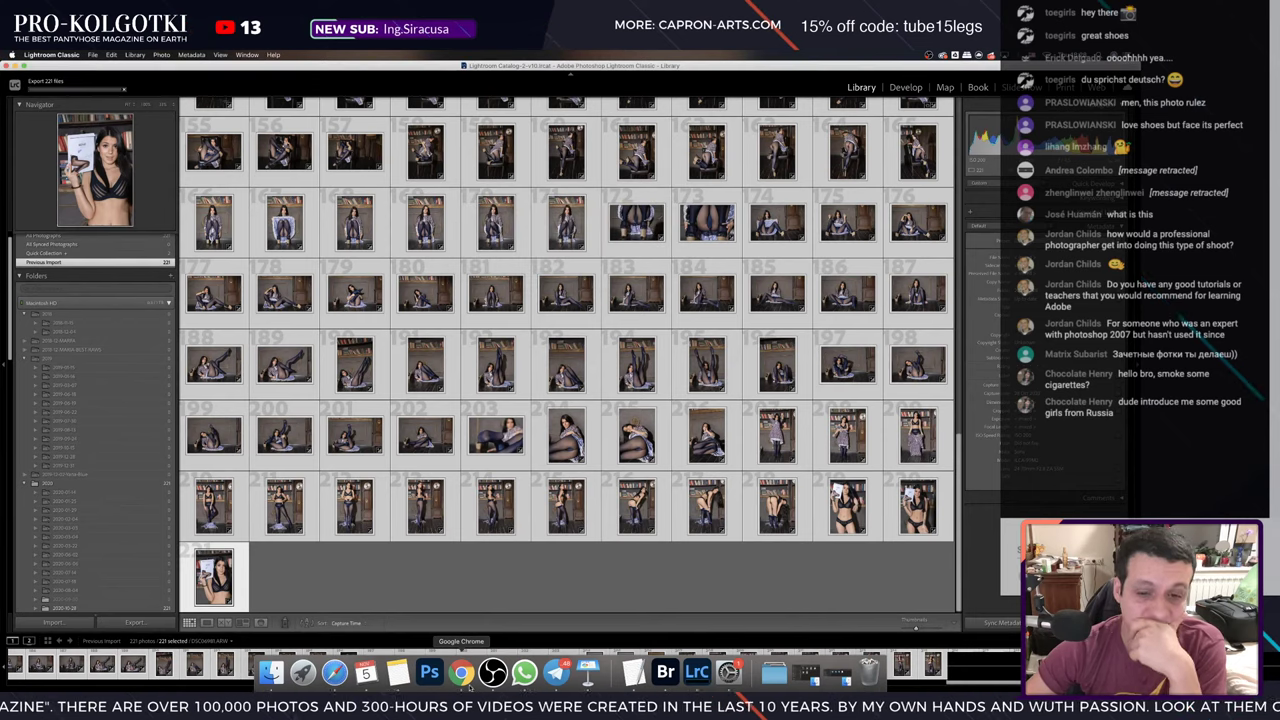
- Hide the spreadsheet's Chrome window and place a new blank Chrome window at the upper left
left_click(462, 673)
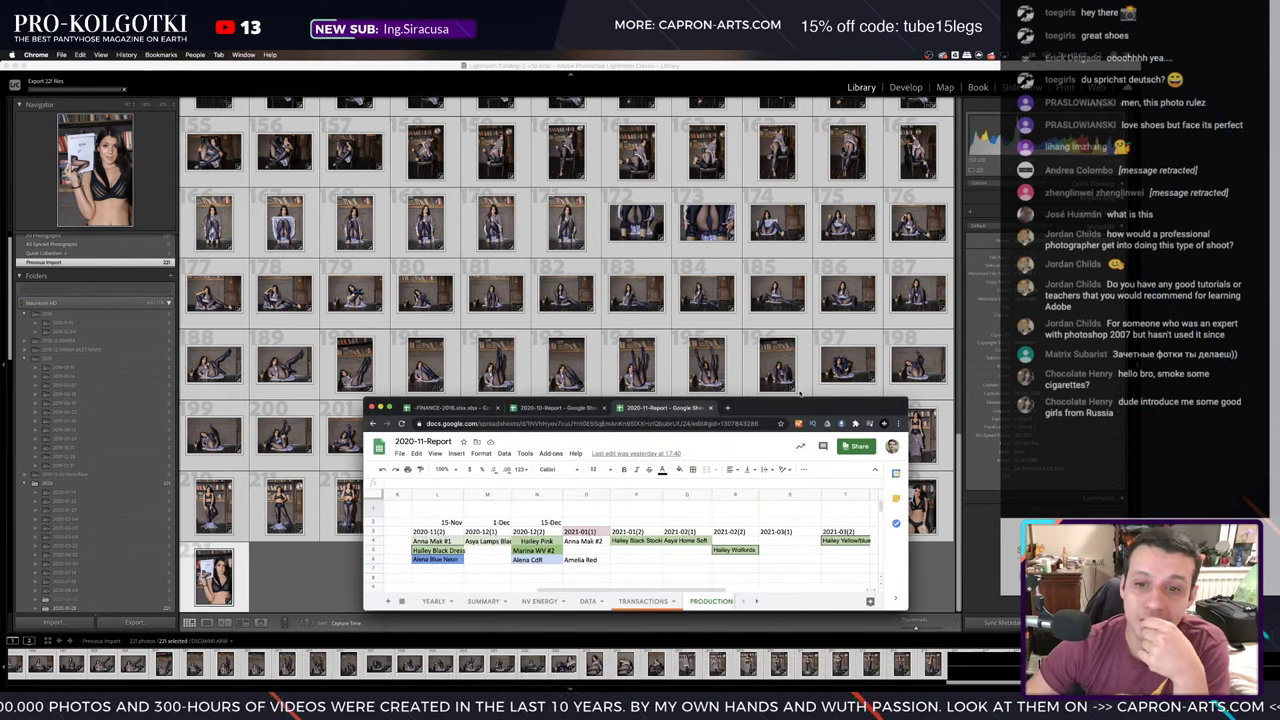
key("super+m")
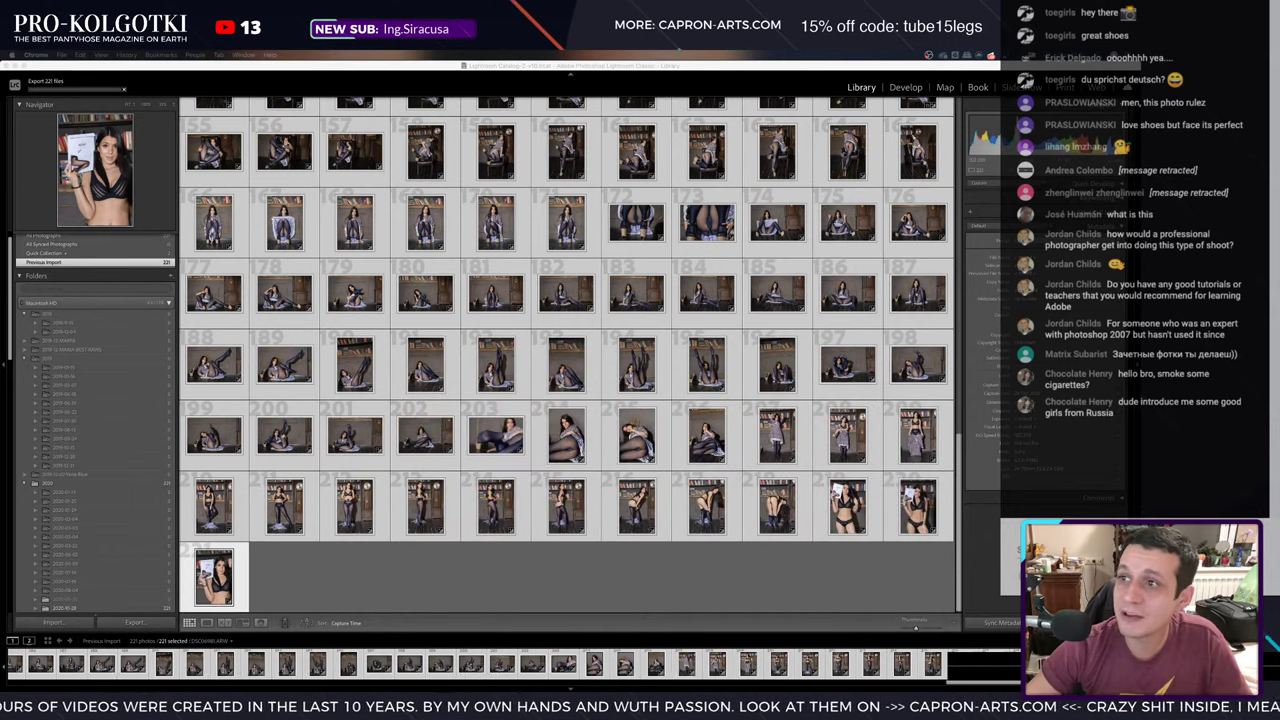
key("super+n")
left_click_drag(651, 194, 259, 70)
- Make the new browser window taller and load capron-arts.com
left_click_drag(707, 271, 712, 665)
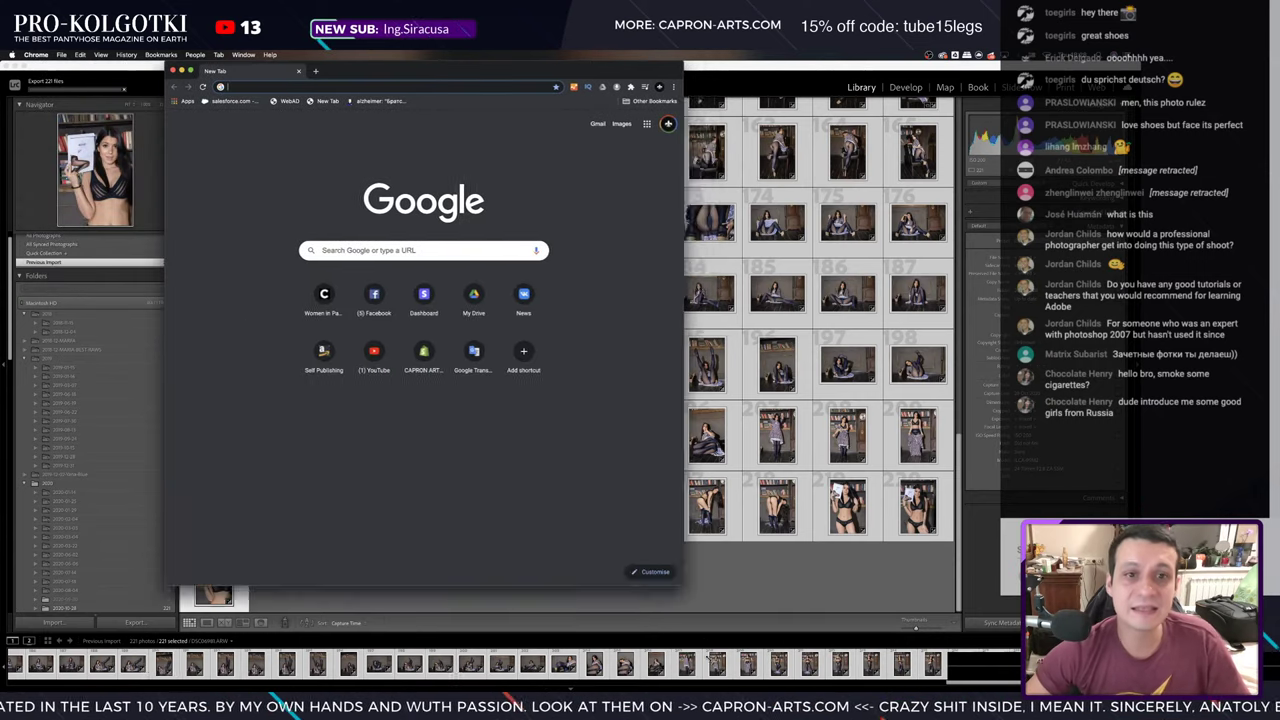
type("cap")
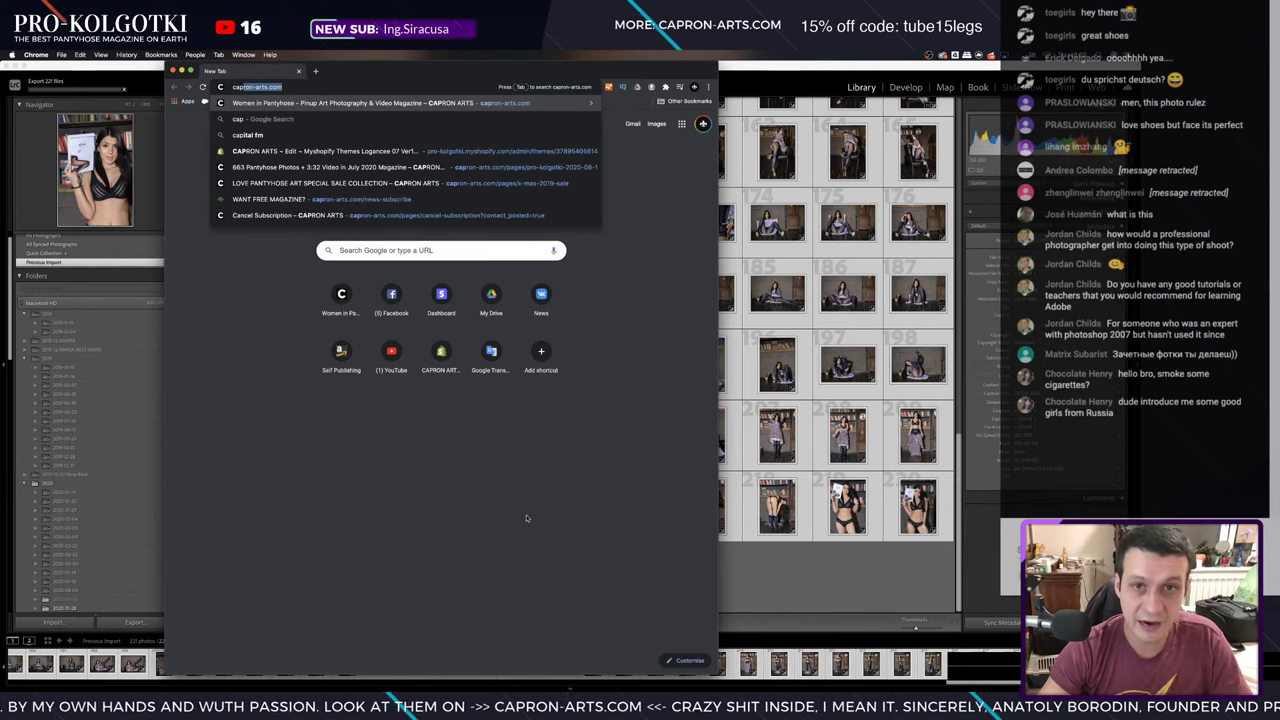
key("Return")
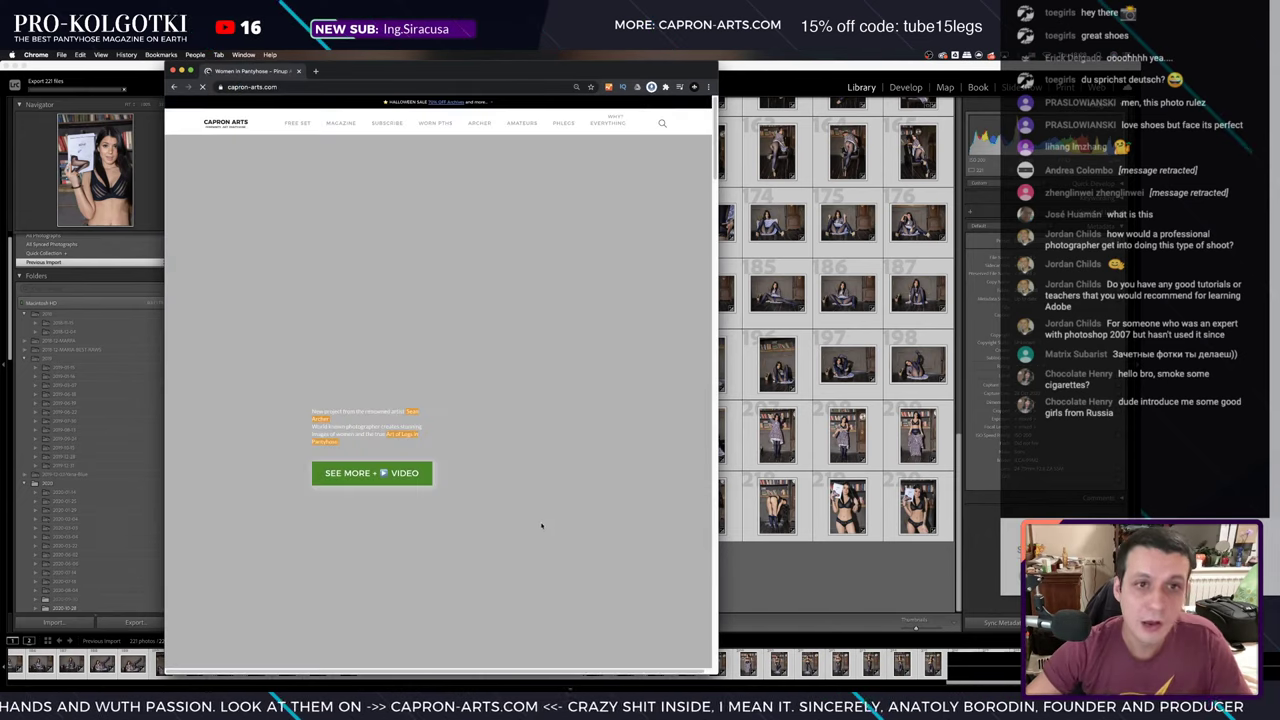
left_click_drag(737, 60, 740, 62)
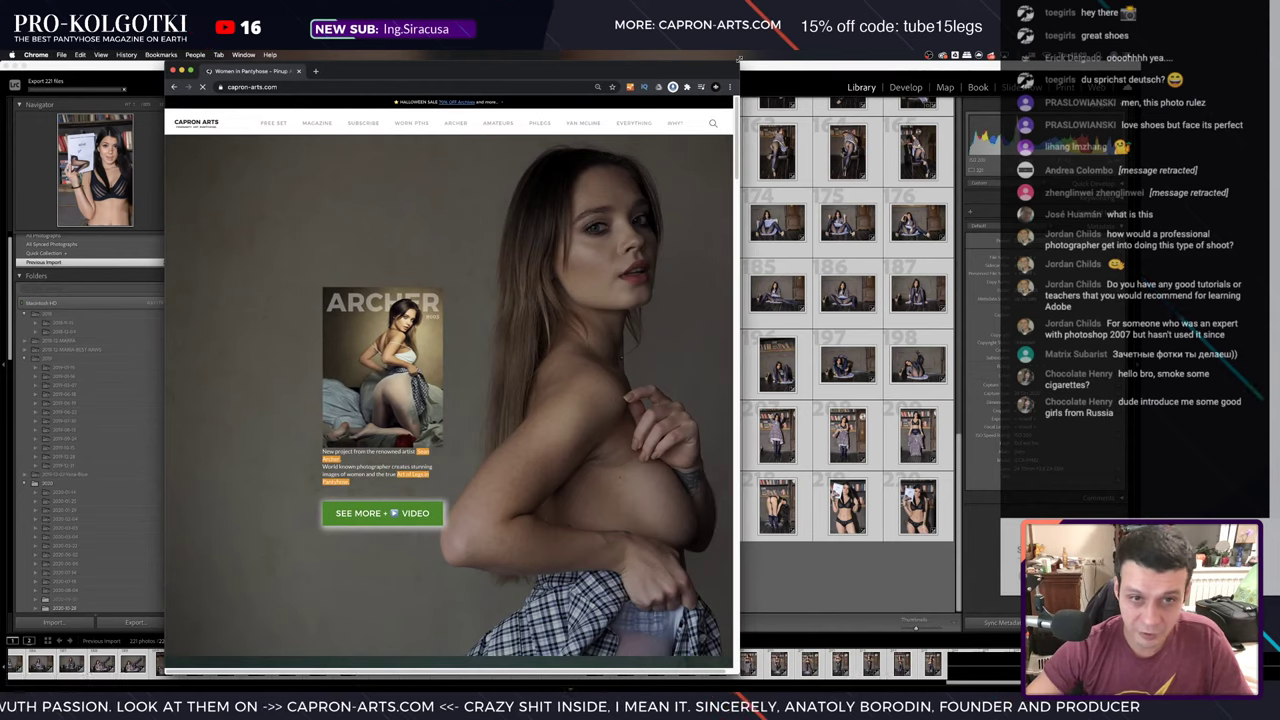
- Scroll down the home page to the grid of PRO-KOLGOTKI magazine covers
scroll(500, 473, "down", 5)
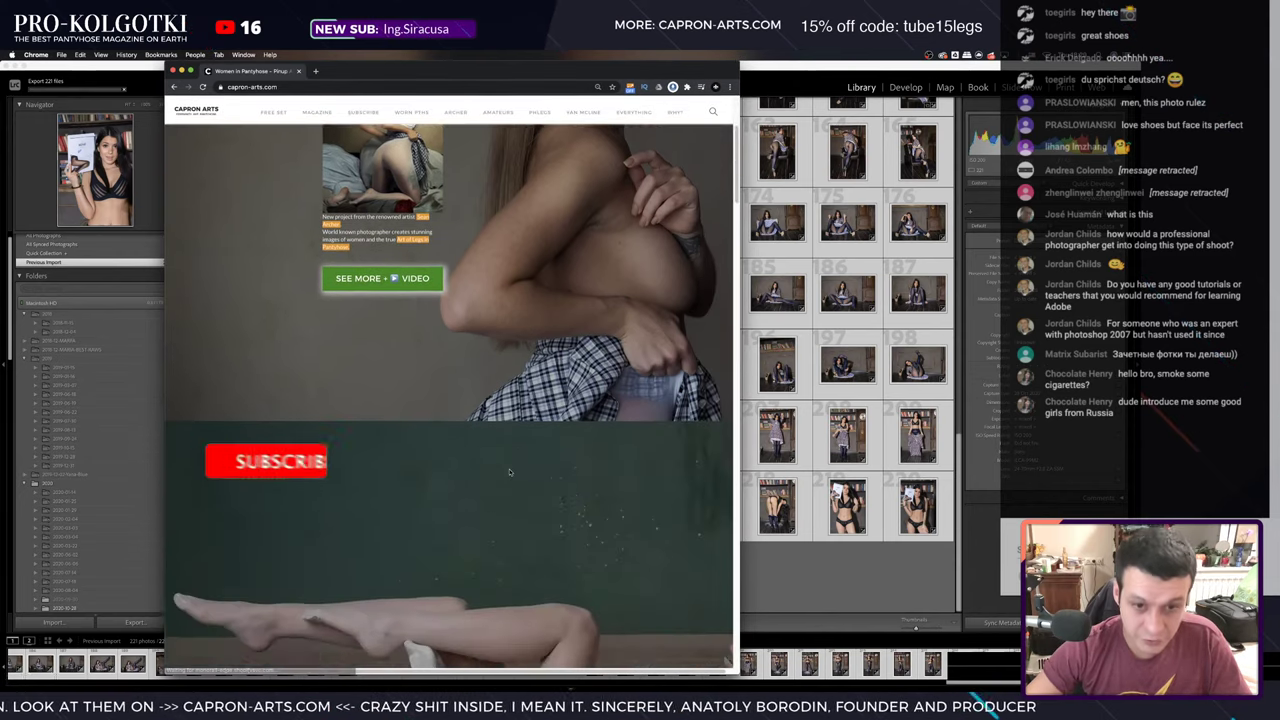
scroll(500, 473, "down", 3)
scroll(507, 472, "down", 5)
scroll(507, 472, "down", 3)
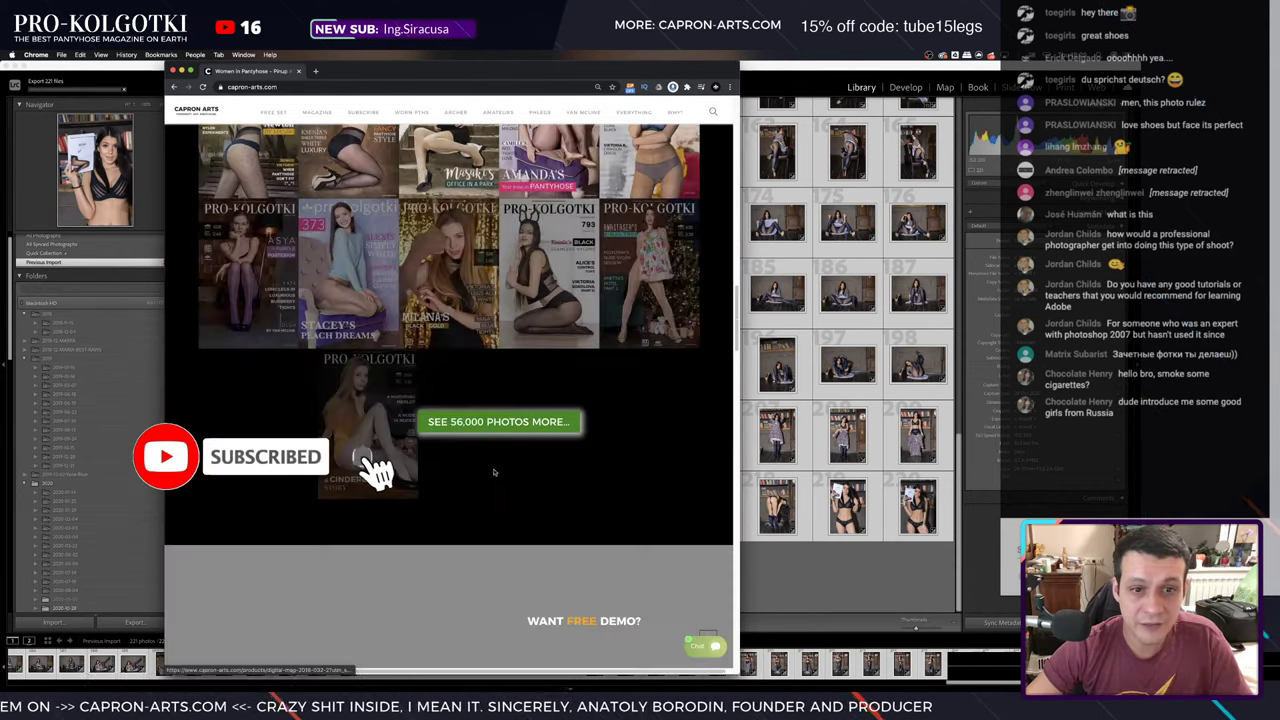
scroll(505, 472, "up", 1)
scroll(500, 472, "up", 4)
scroll(492, 471, "up", 2)
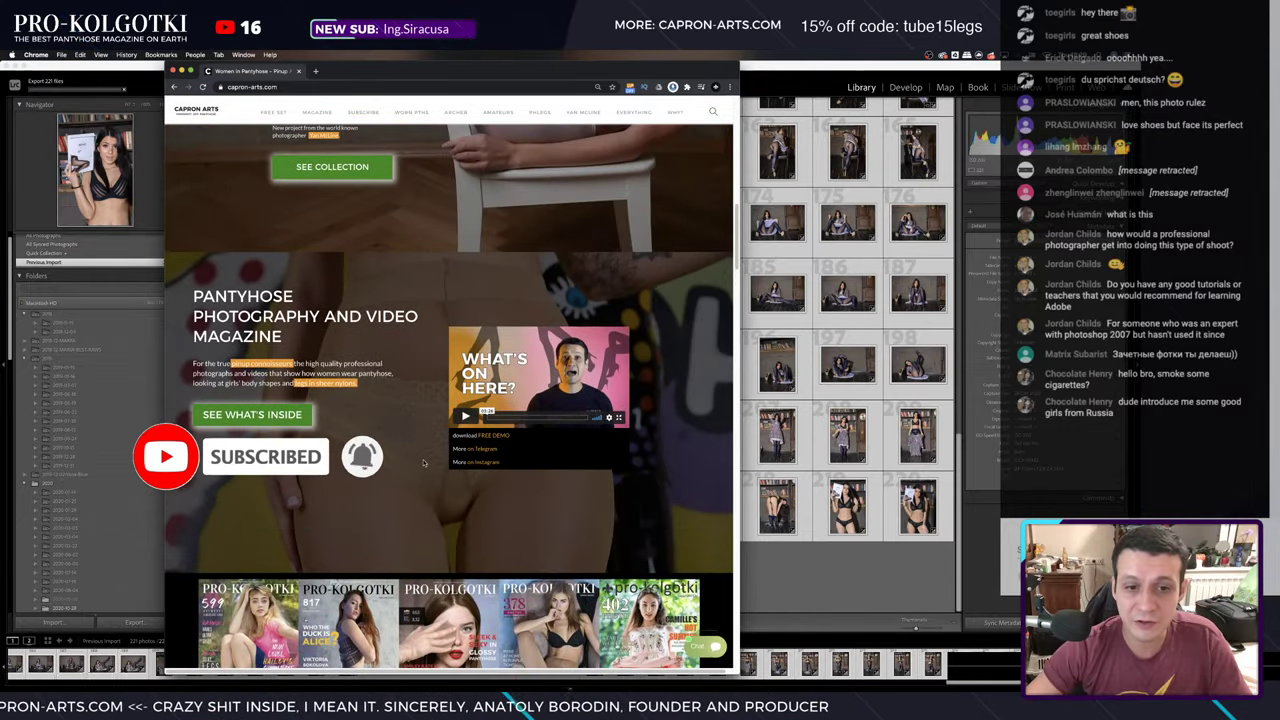
scroll(441, 457, "down", 2)
scroll(441, 457, "down", 3)
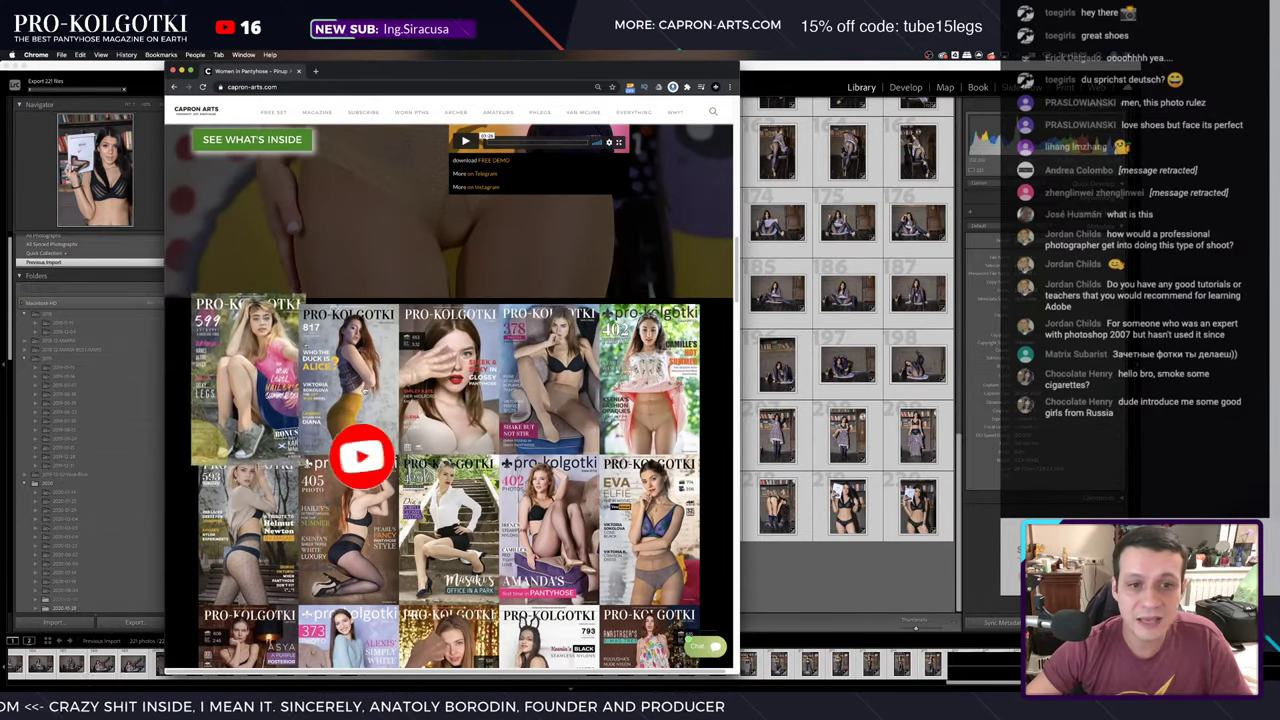
scroll(552, 407, "down", 2)
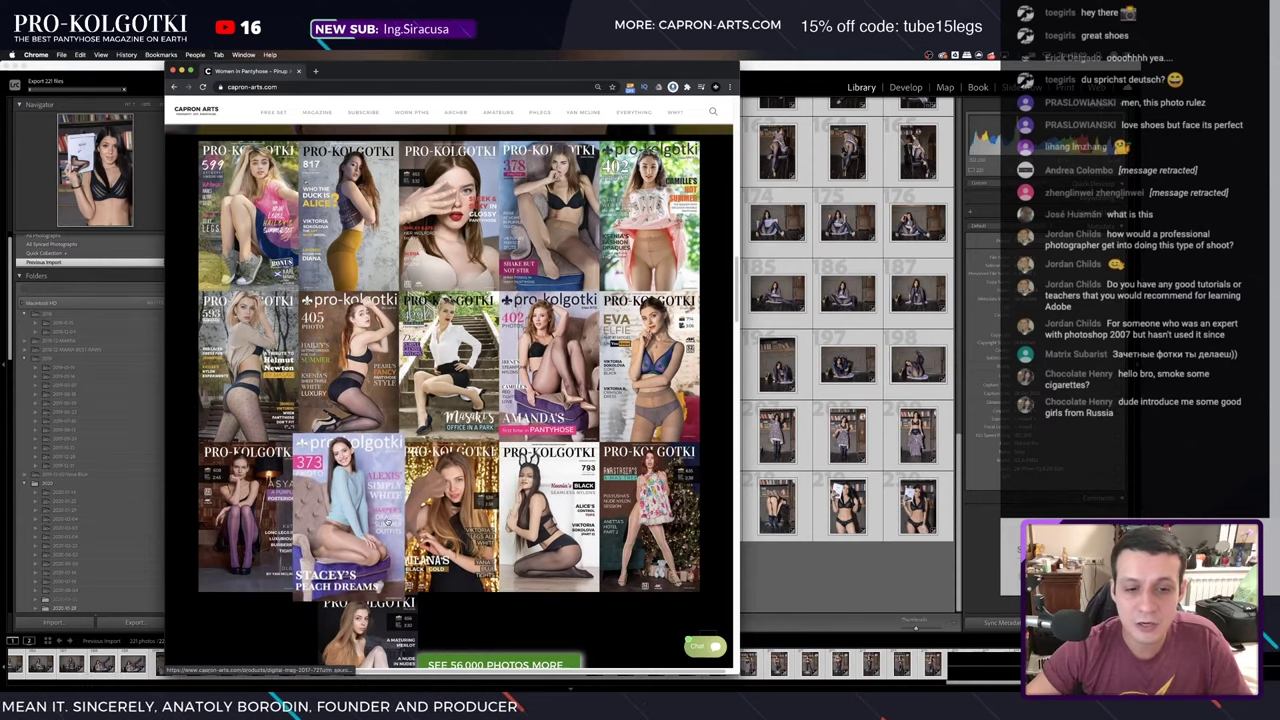
scroll(450, 400, "down", 2)
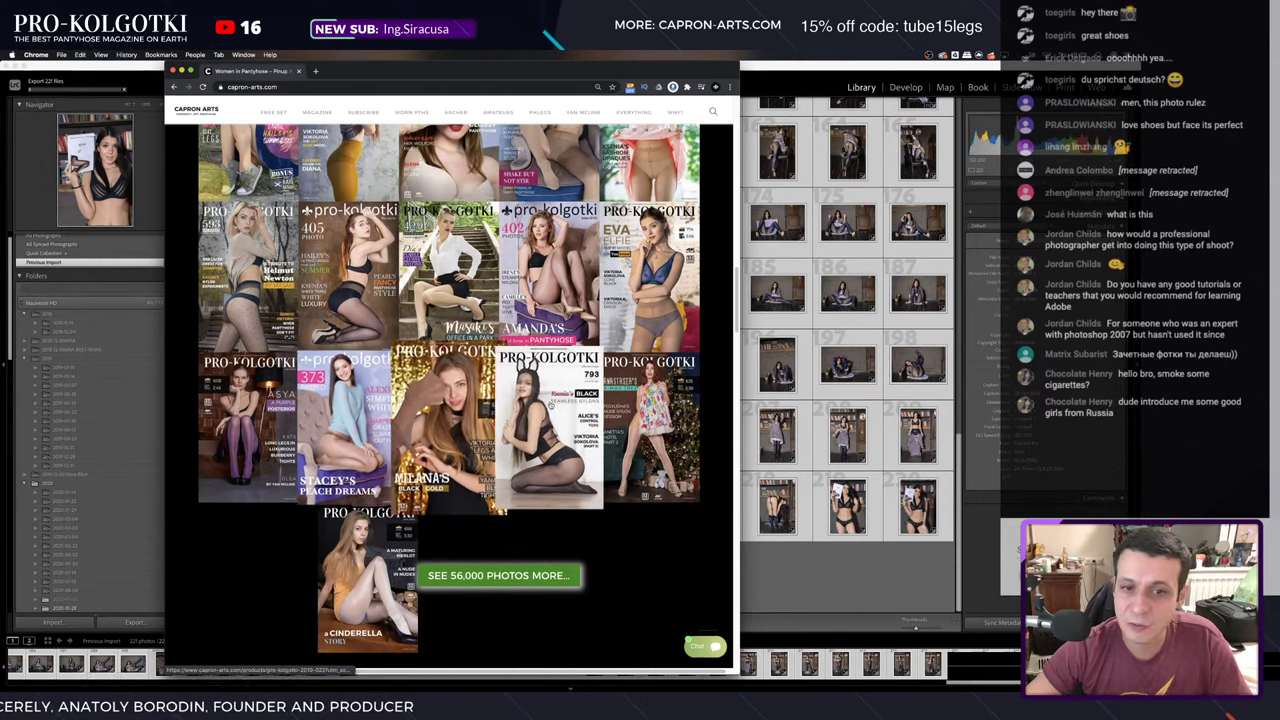
- Open the 793 issue's product page and scroll through its details
left_click(538, 410)
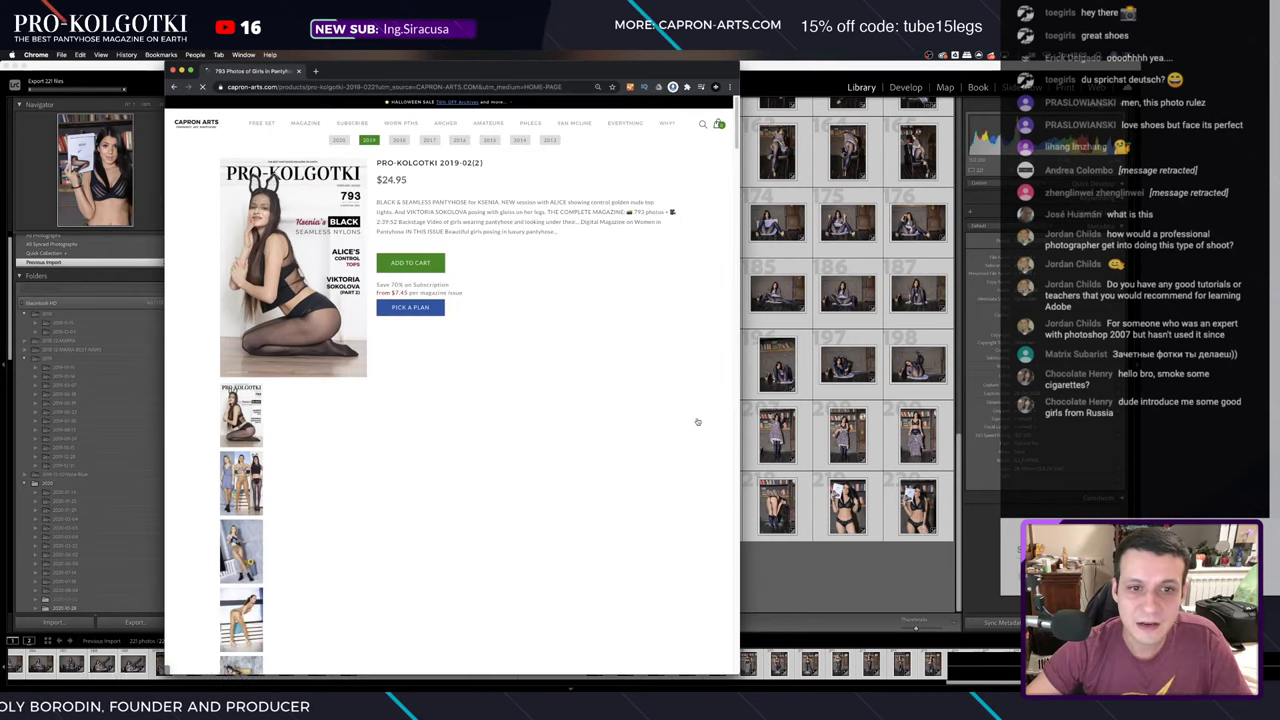
scroll(697, 423, "down", 2)
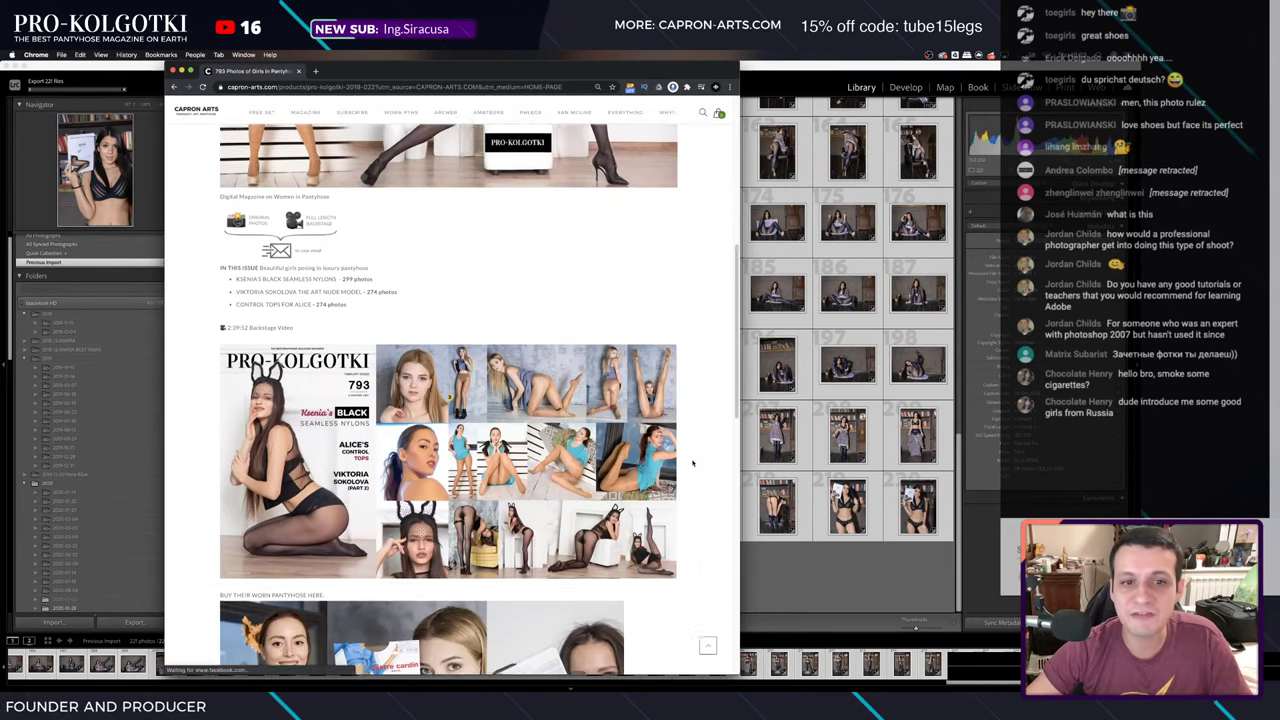
scroll(692, 463, "down", 3)
scroll(692, 463, "down", 1)
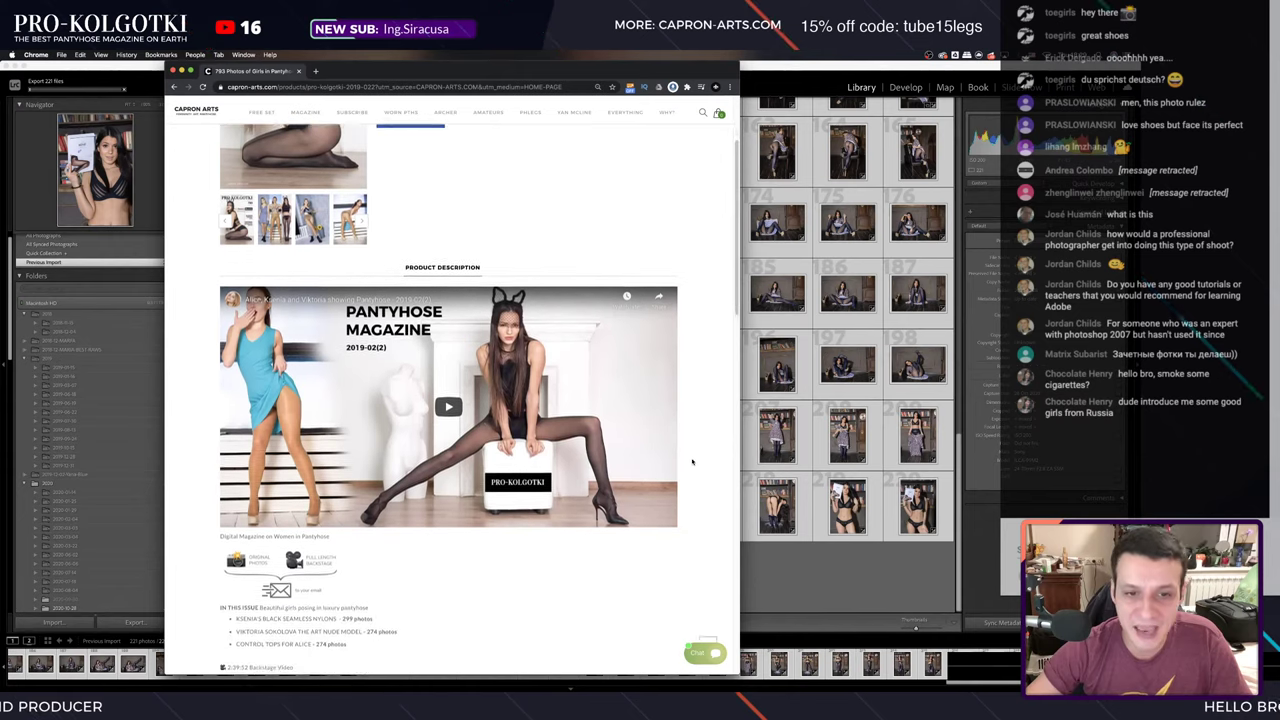
scroll(692, 463, "down", 2)
scroll(691, 462, "down", 3)
scroll(690, 461, "down", 1)
scroll(690, 461, "down", 1)
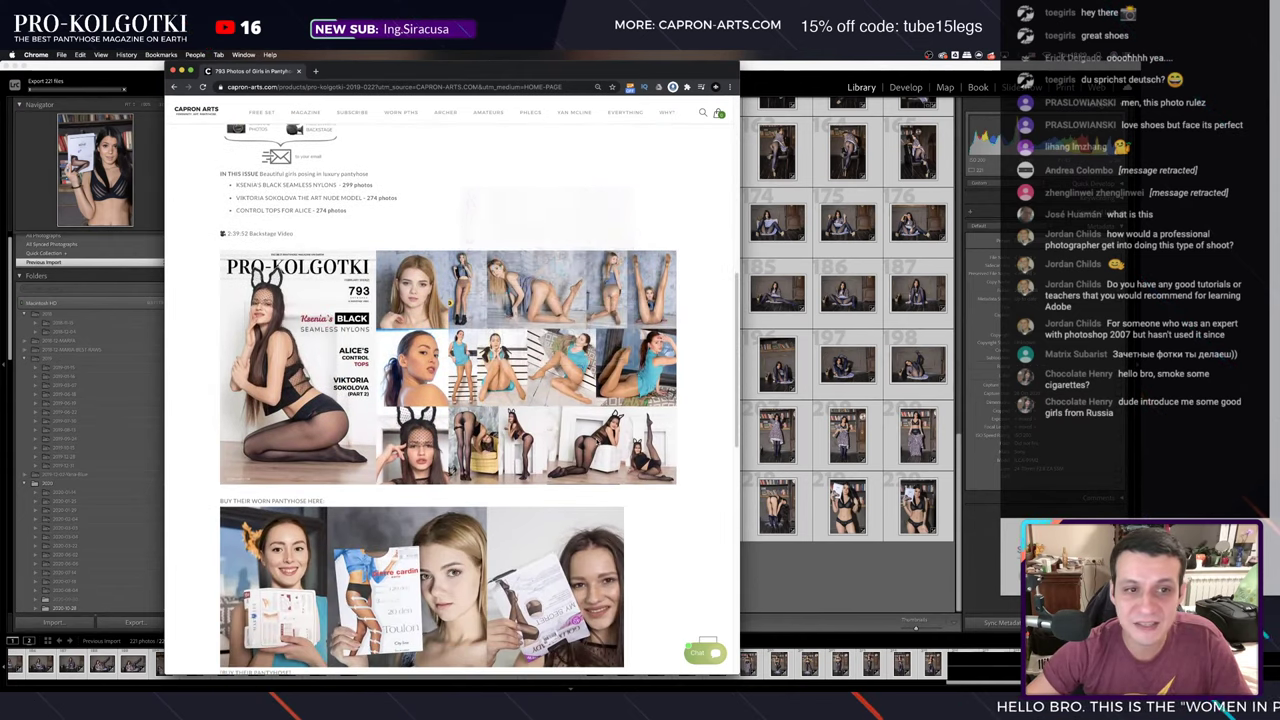
scroll(392, 447, "up", 2)
scroll(392, 447, "up", 1)
scroll(392, 447, "up", 1)
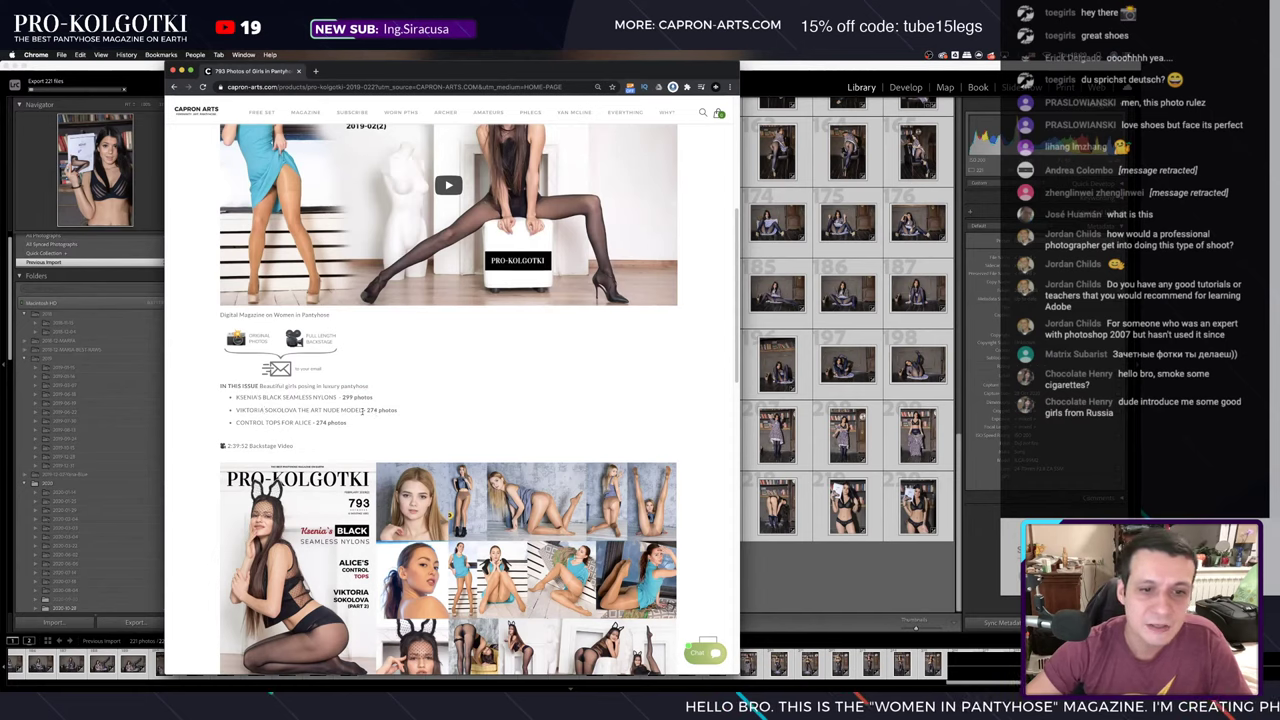
- Highlight the second and third issue entries and the backstage video duration, then go back
left_click_drag(240, 410, 355, 410)
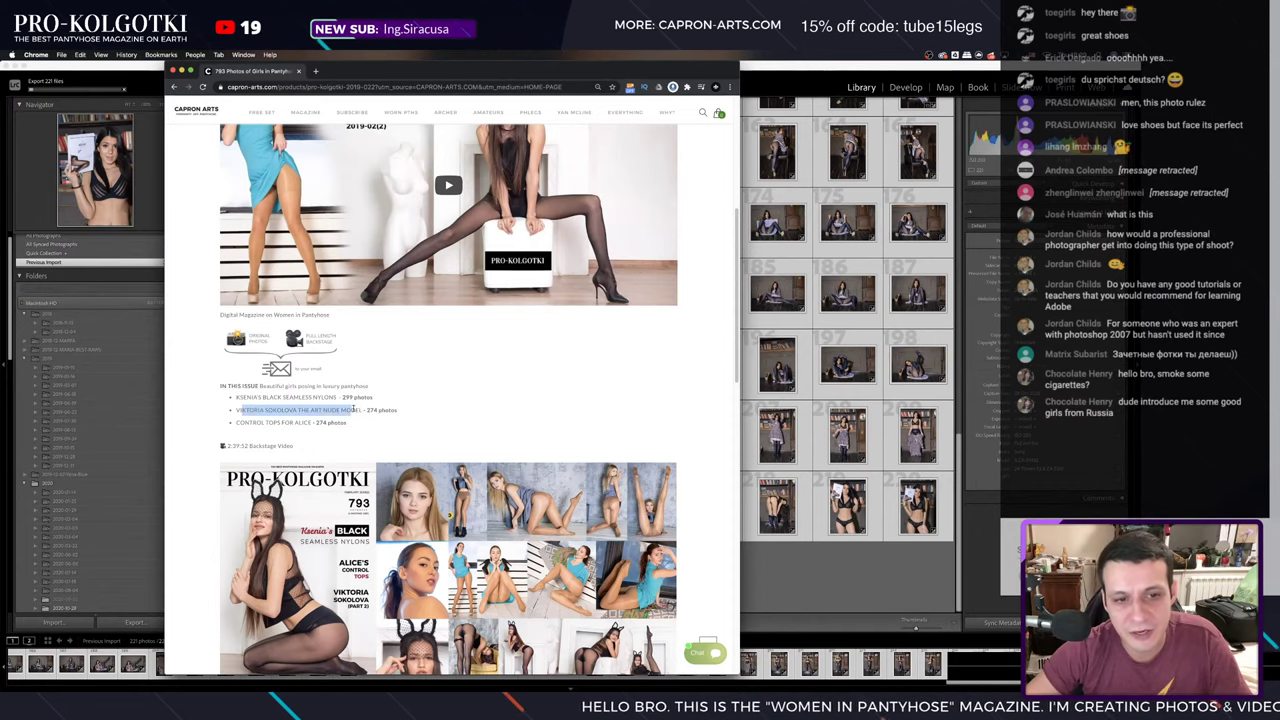
left_click_drag(236, 422, 270, 423)
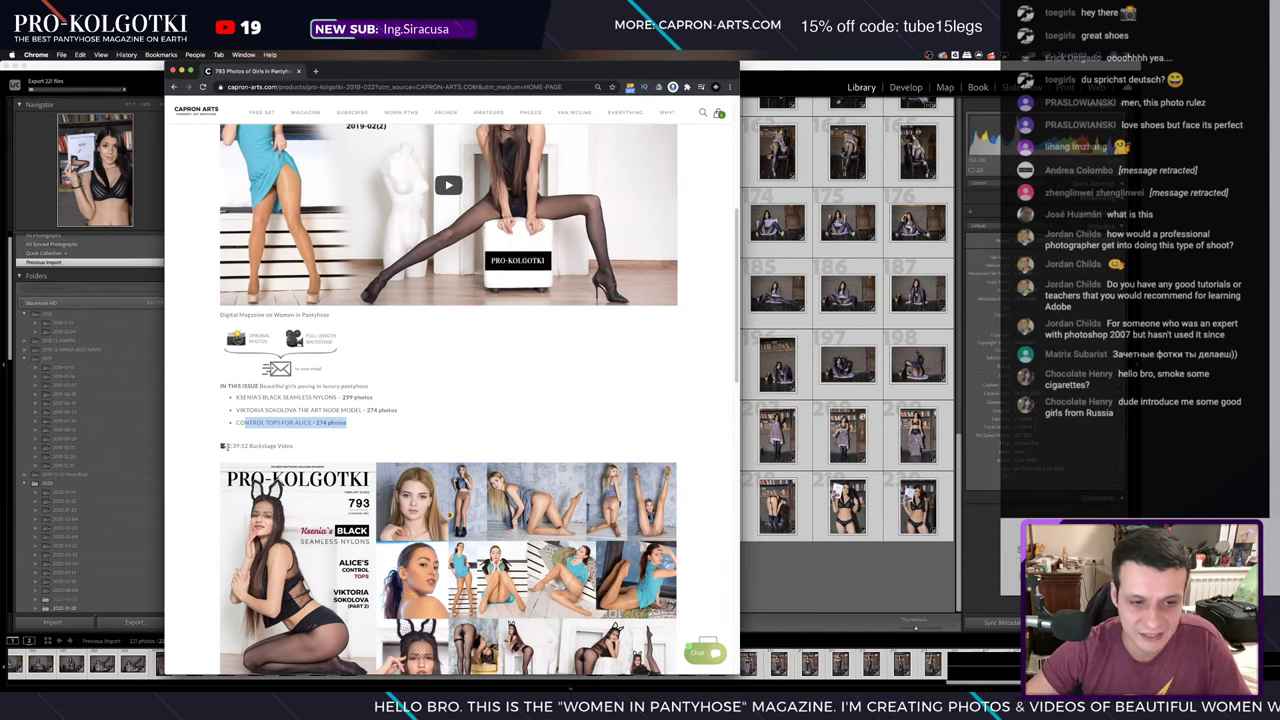
left_click_drag(227, 447, 285, 444)
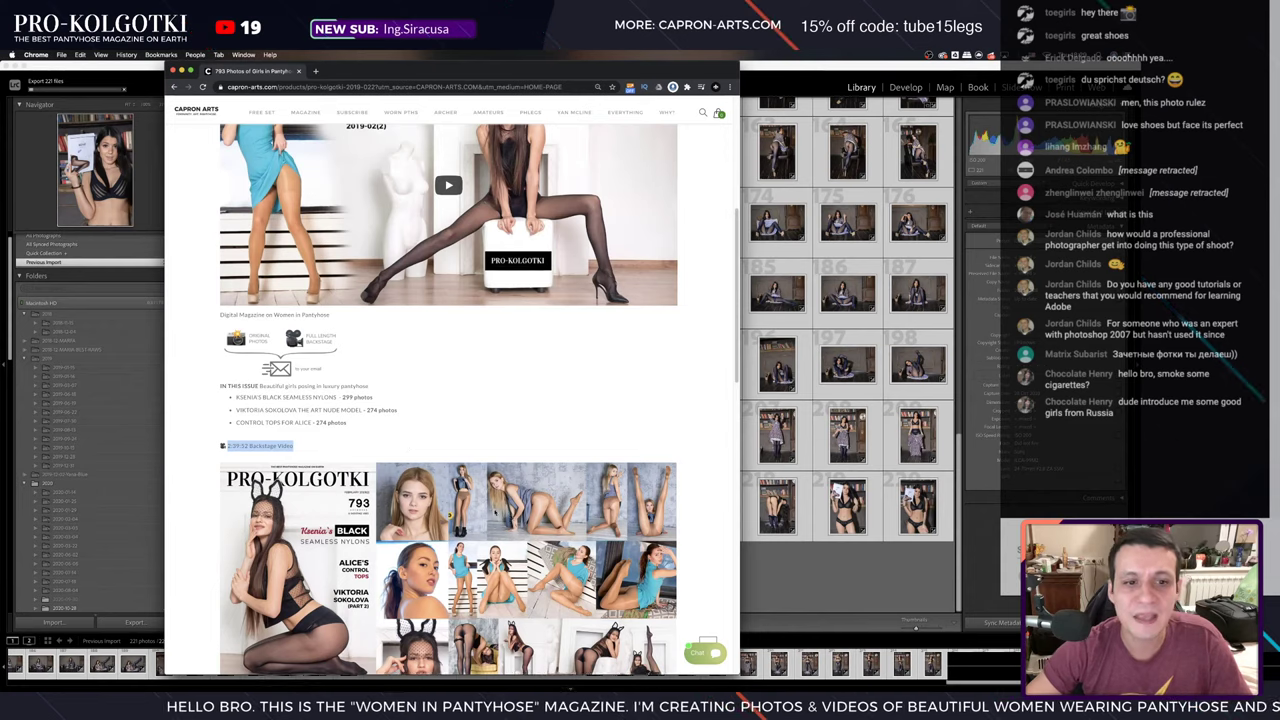
scroll(400, 400, "up", 5)
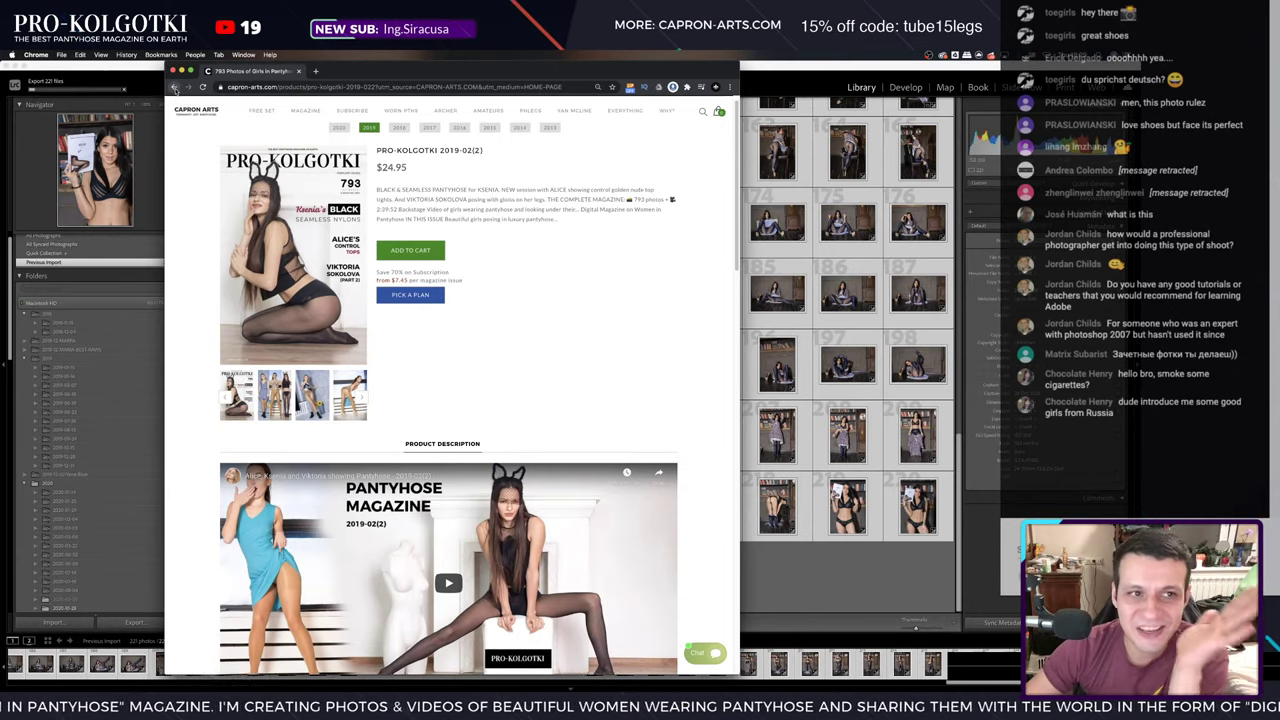
left_click(174, 87)
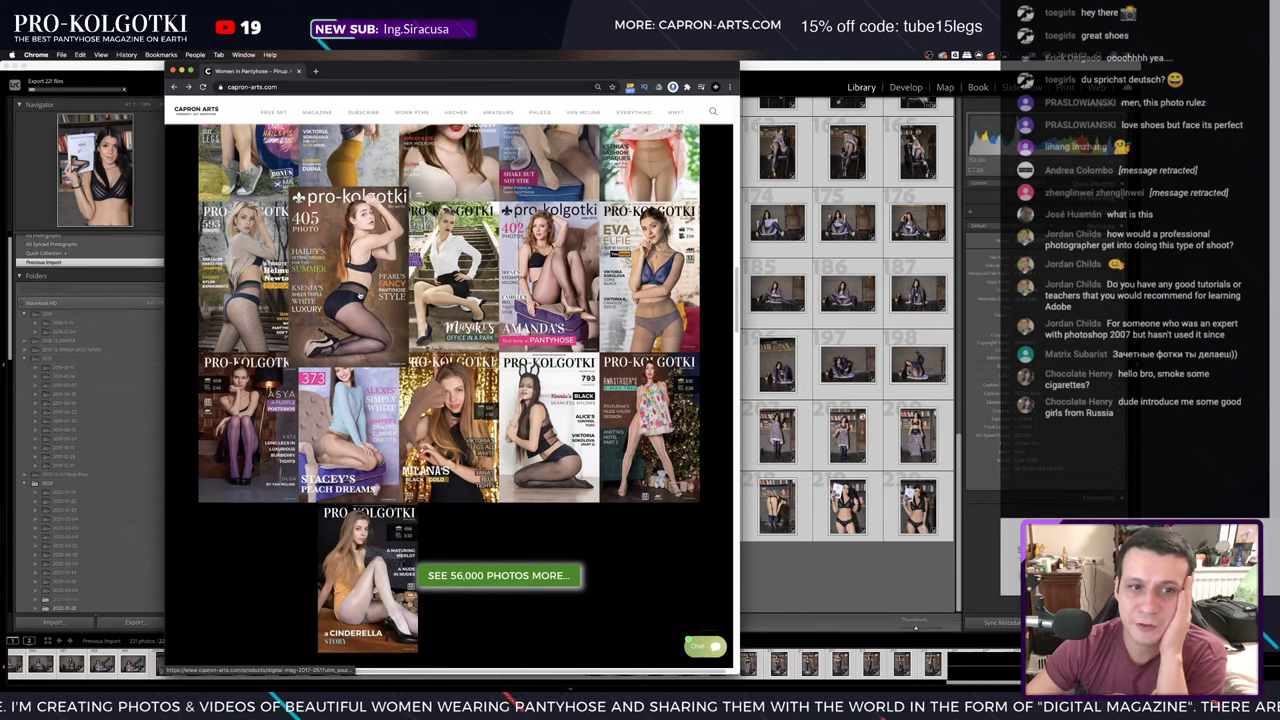
- Scroll the 2020-07(1) issue page and return to the home page cover grid
scroll(367, 318, "up", 2)
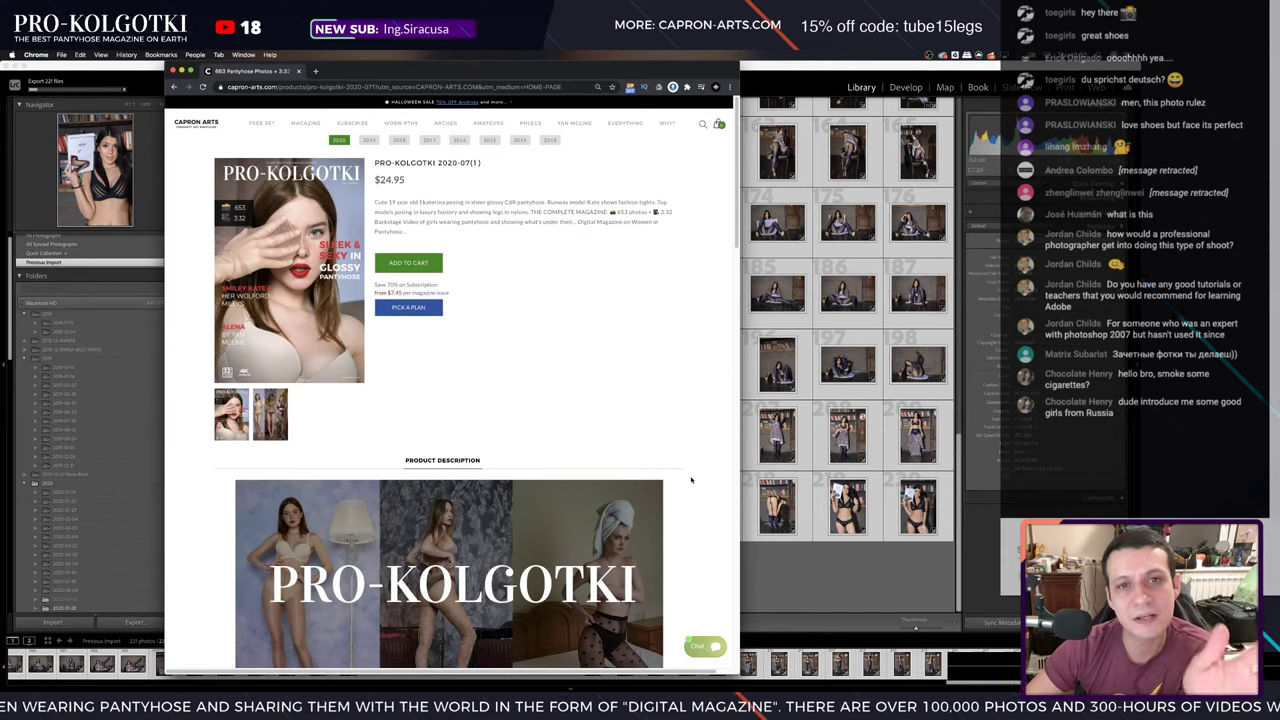
scroll(690, 480, "down", 3)
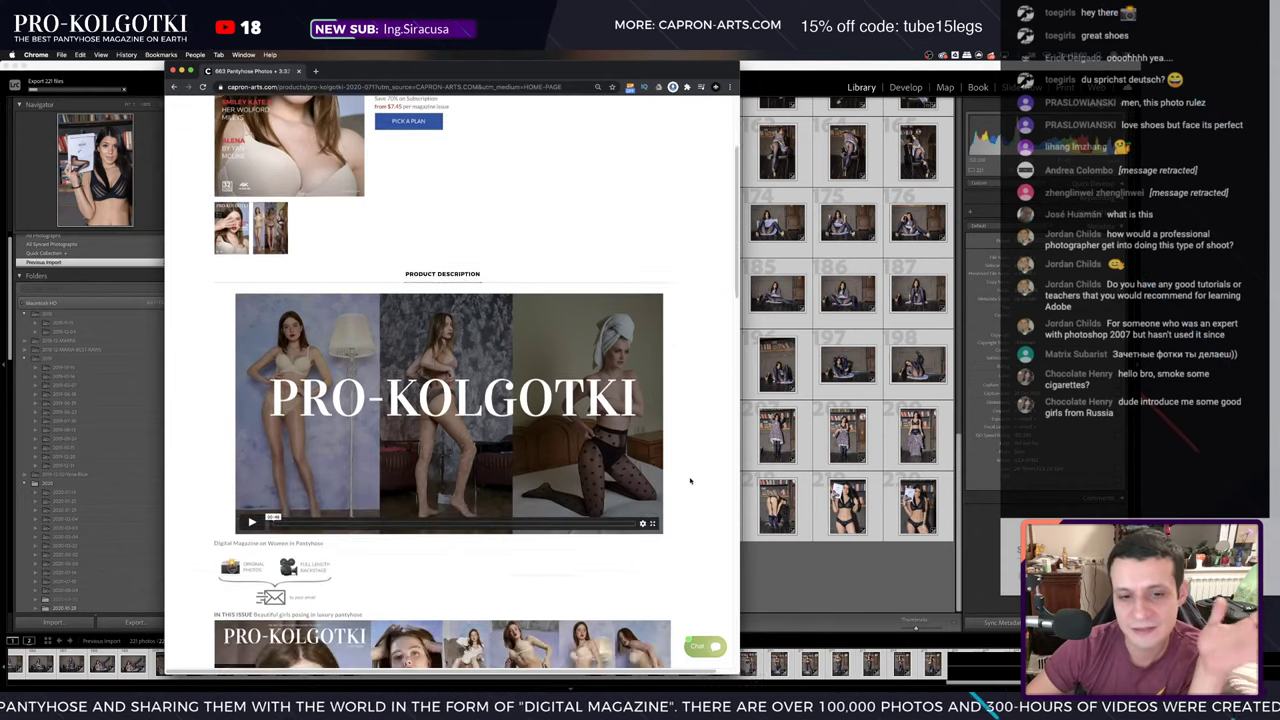
scroll(690, 481, "down", 5)
scroll(690, 481, "up", 5)
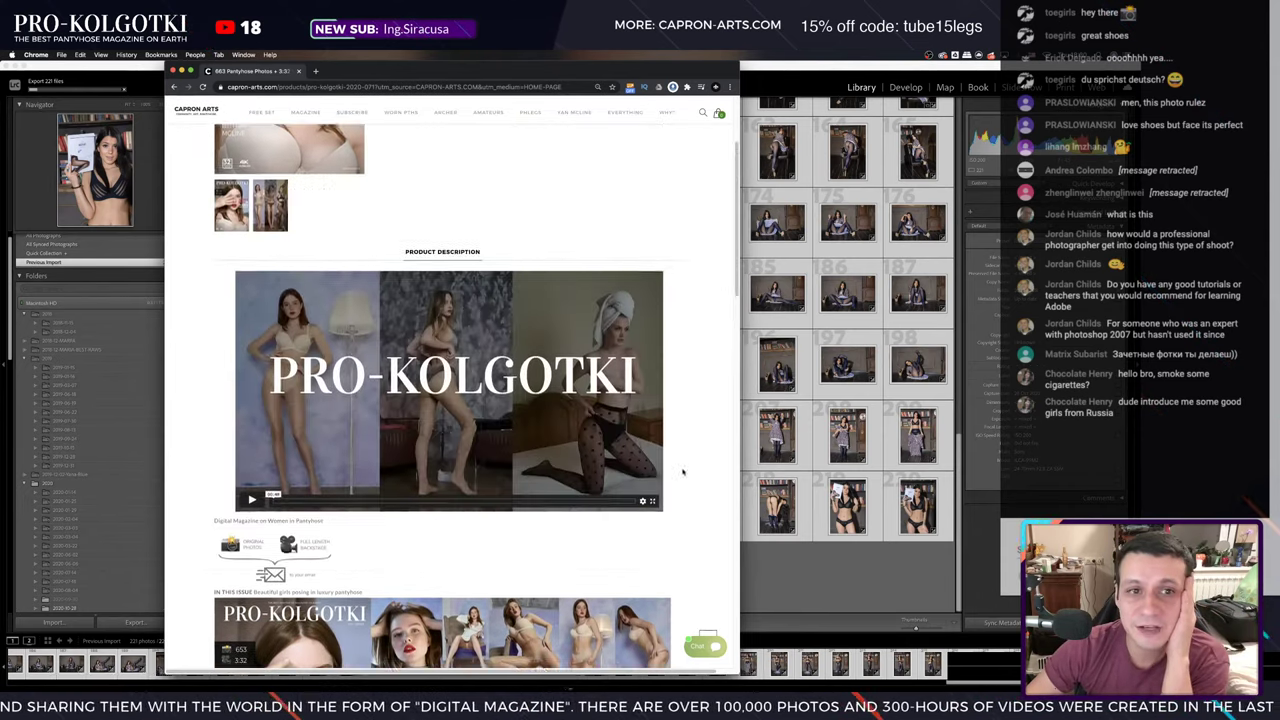
scroll(650, 400, "up", 3)
key("alt+Left")
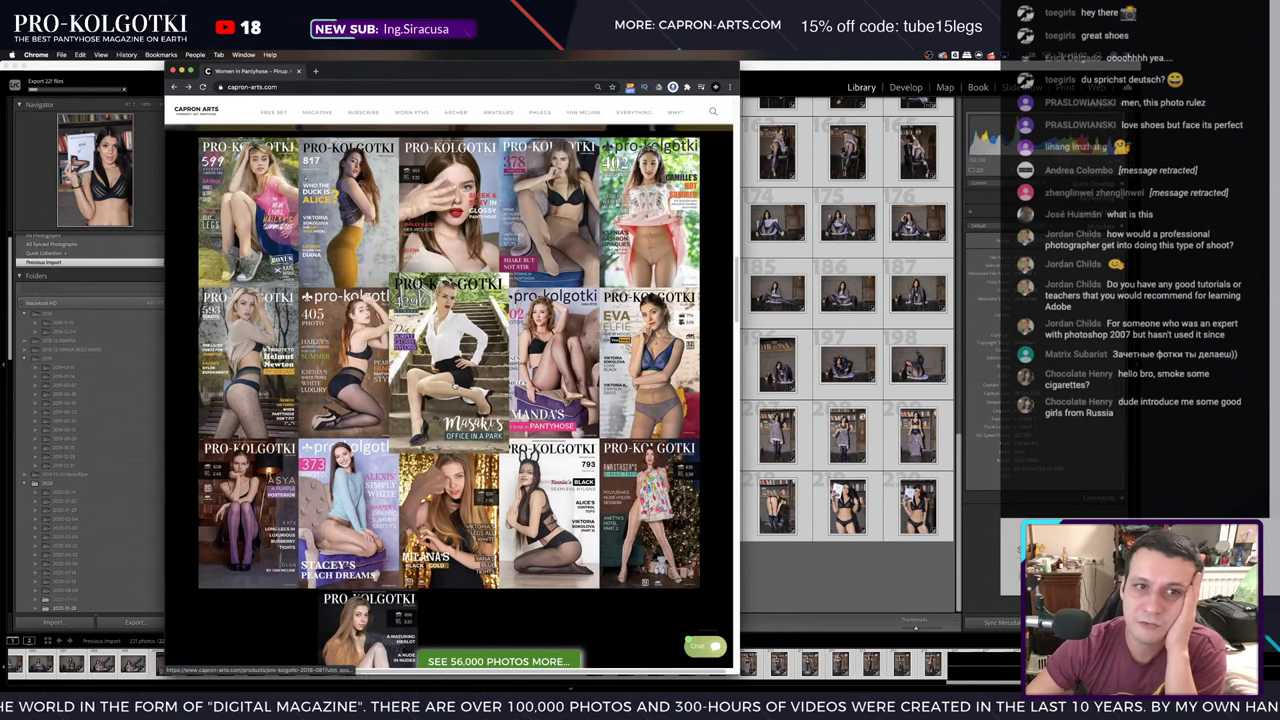
- Open the HLWN sale page offering up to 82% off archives from the top header link
scroll(213, 189, "up", 5)
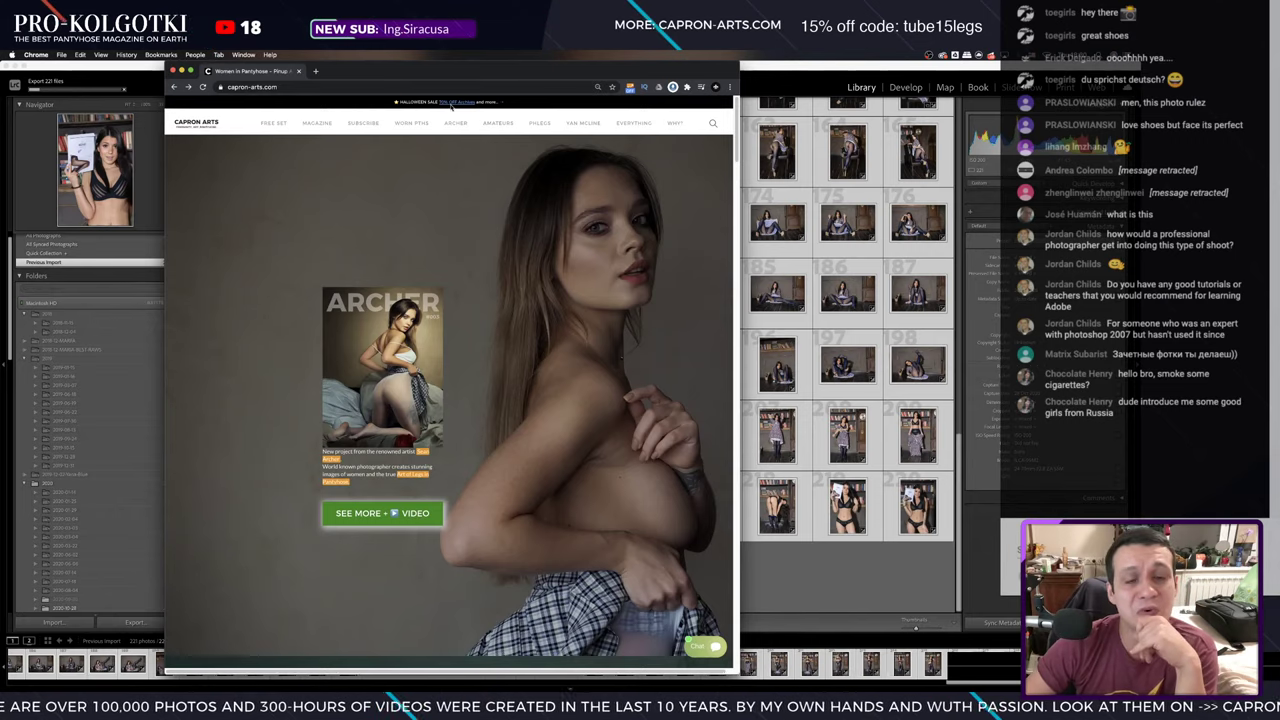
left_click(452, 103)
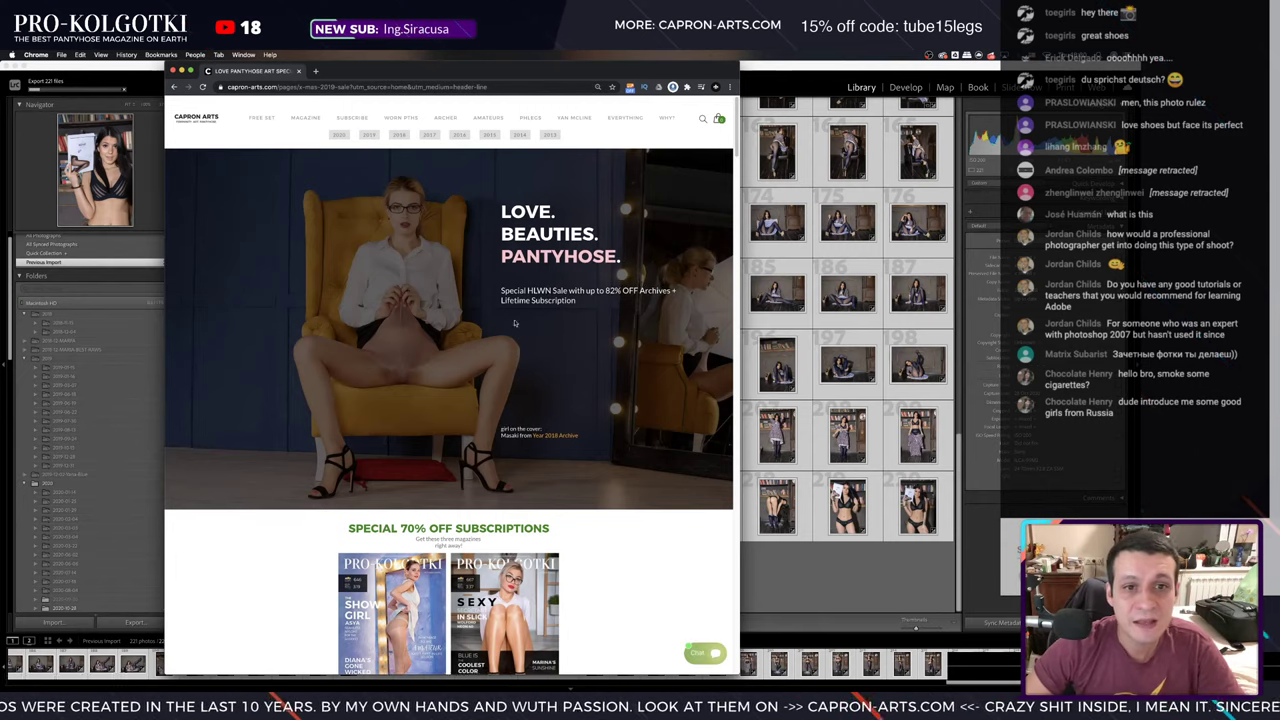
scroll(514, 322, "down", 3)
scroll(514, 322, "up", 3)
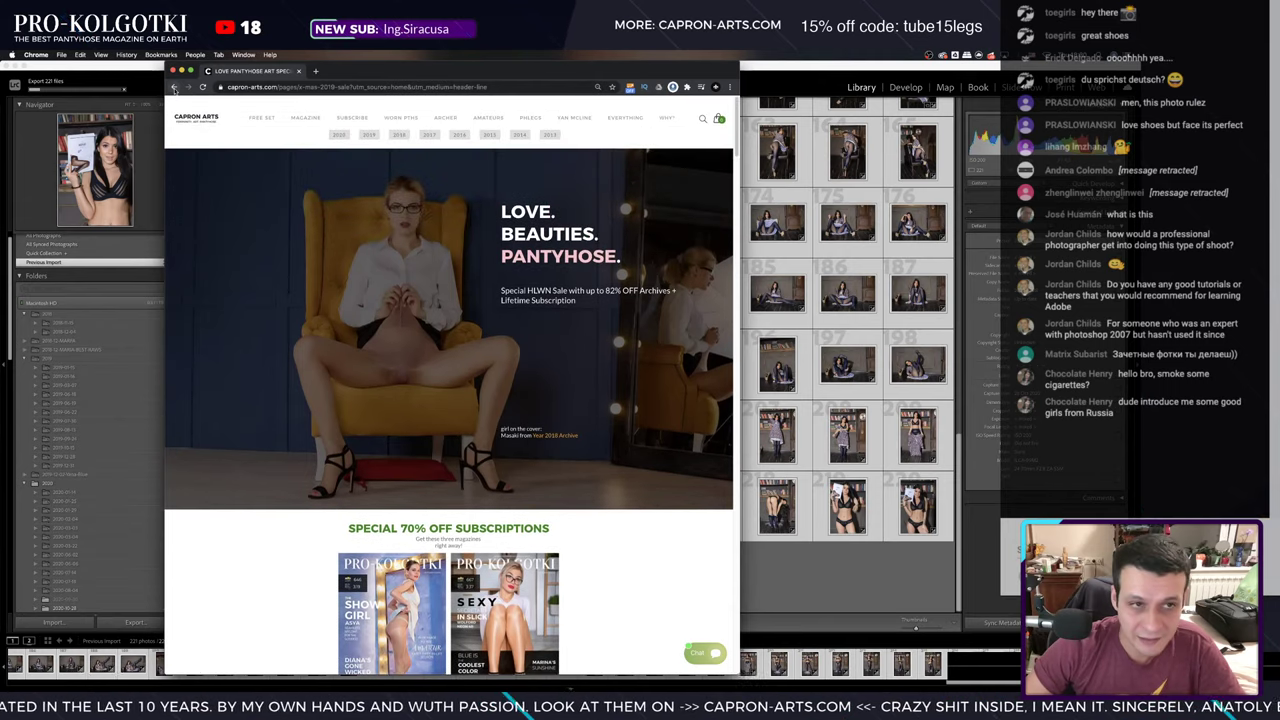
left_click(174, 87)
left_click(278, 87)
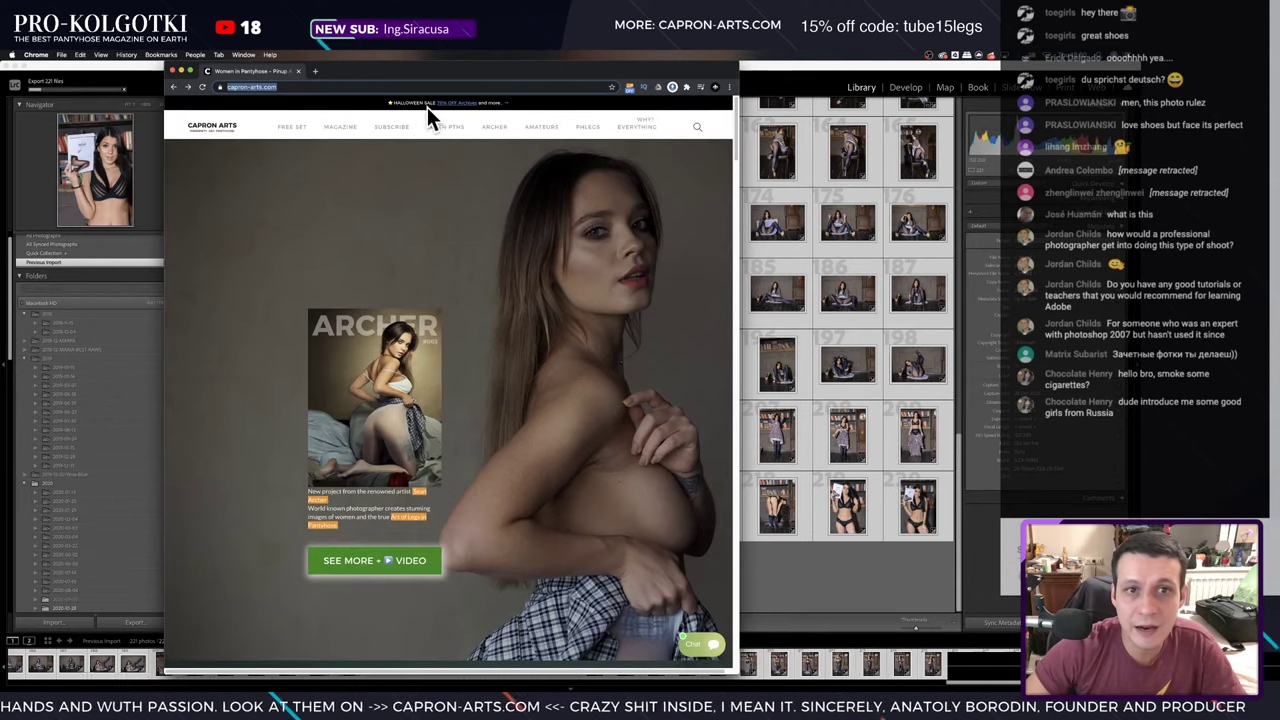
left_click(446, 103)
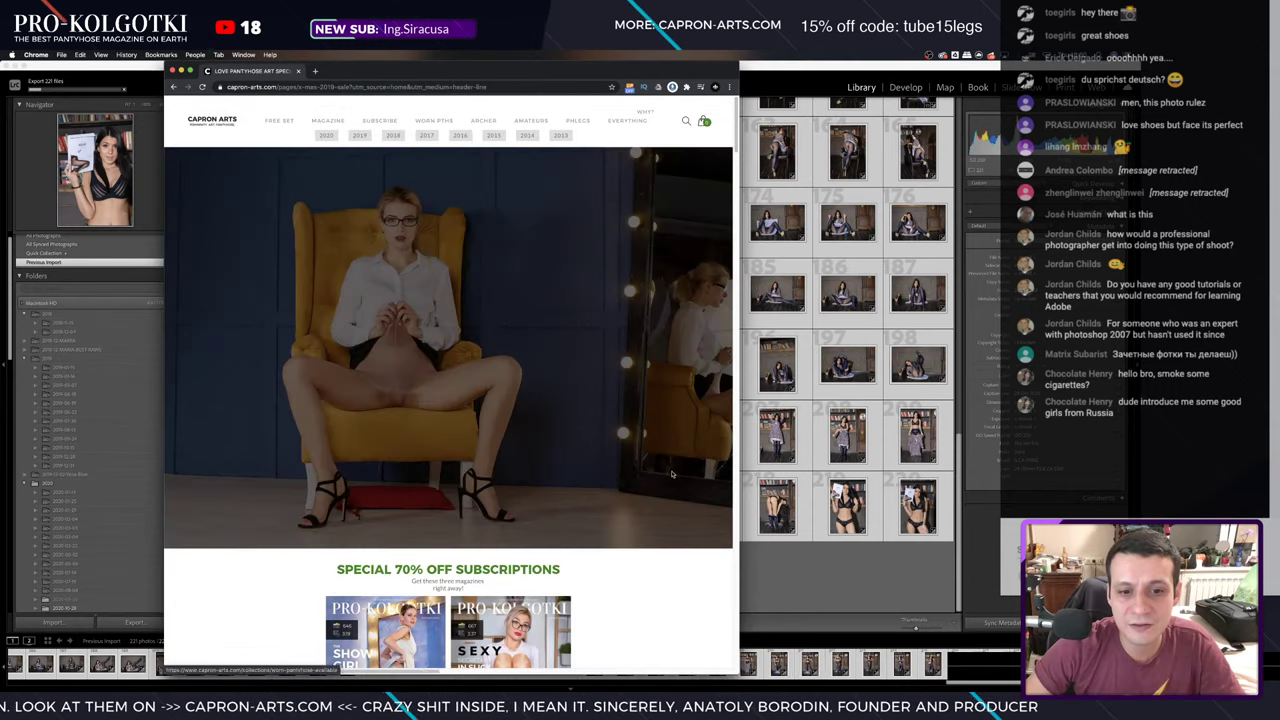
scroll(673, 474, "down", 5)
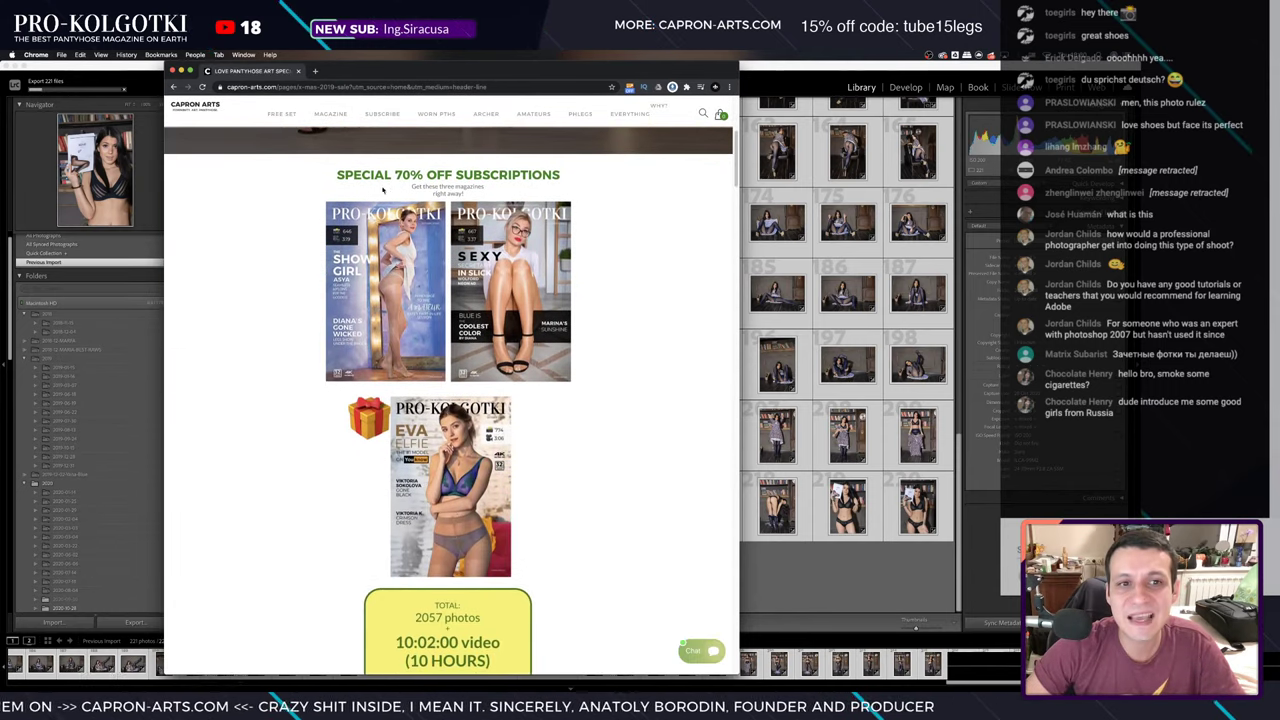
left_click_drag(385, 175, 562, 176)
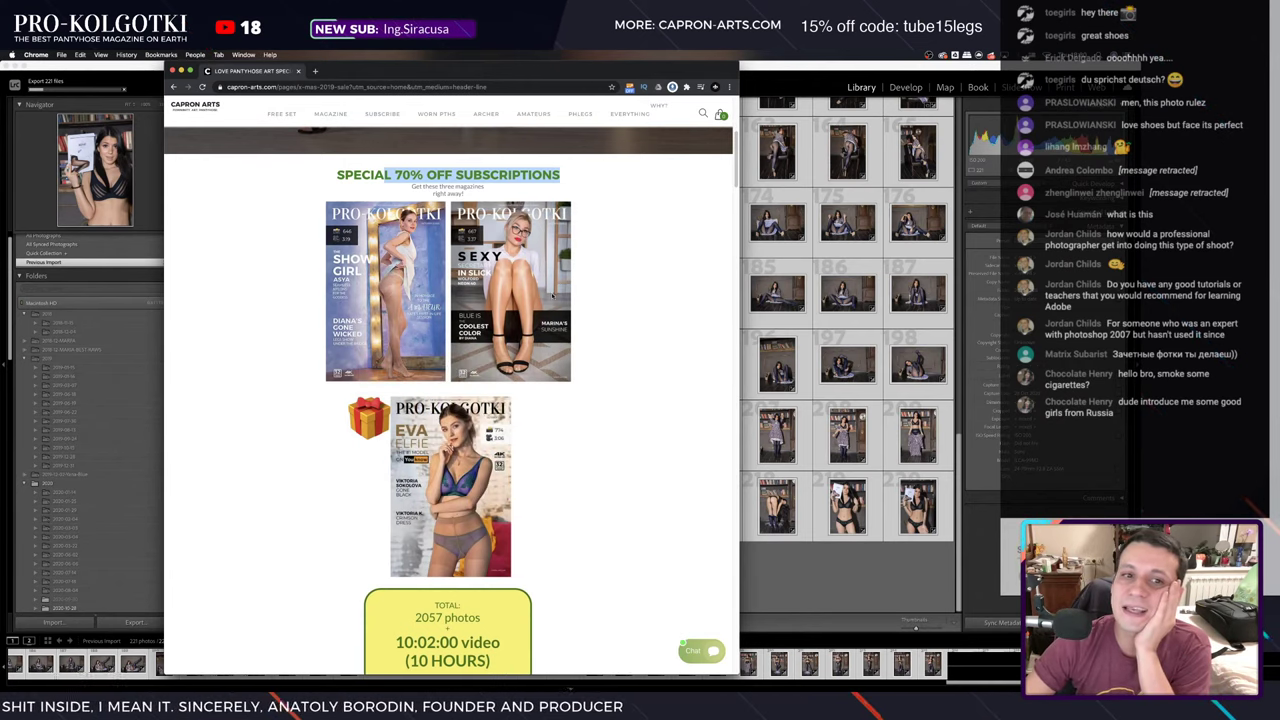
scroll(552, 295, "down", 1)
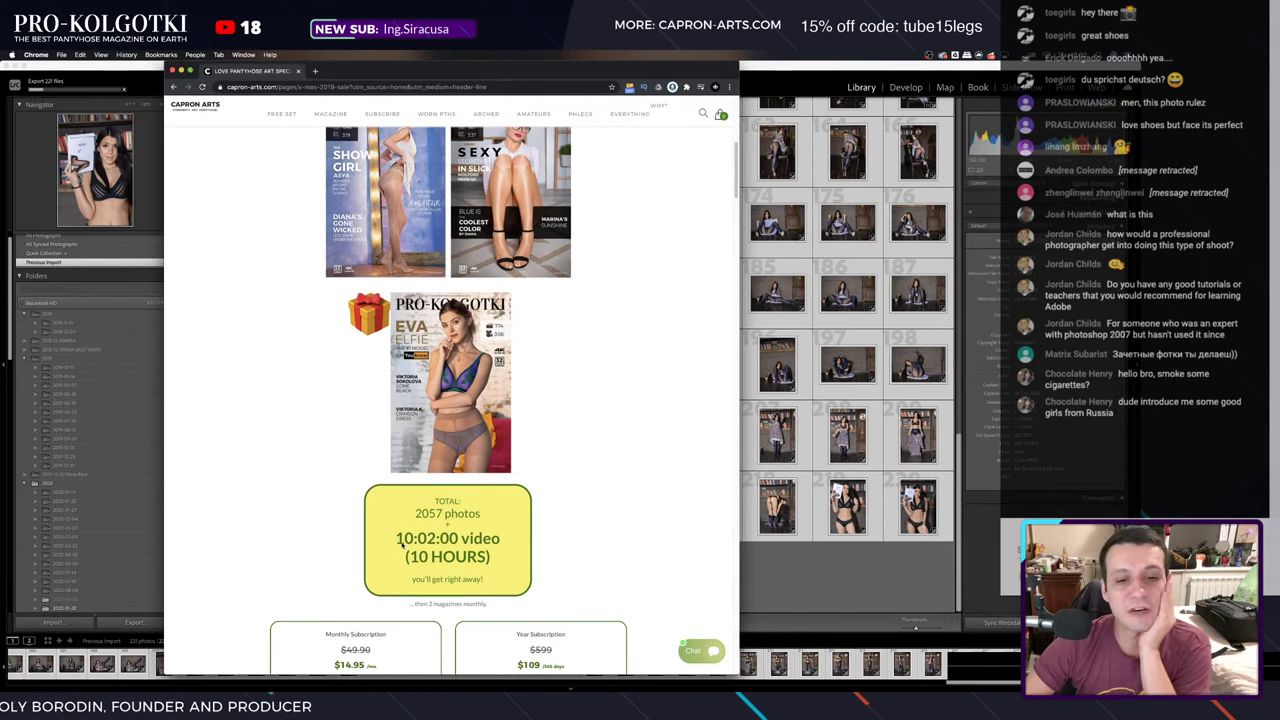
scroll(449, 548, "down", 1)
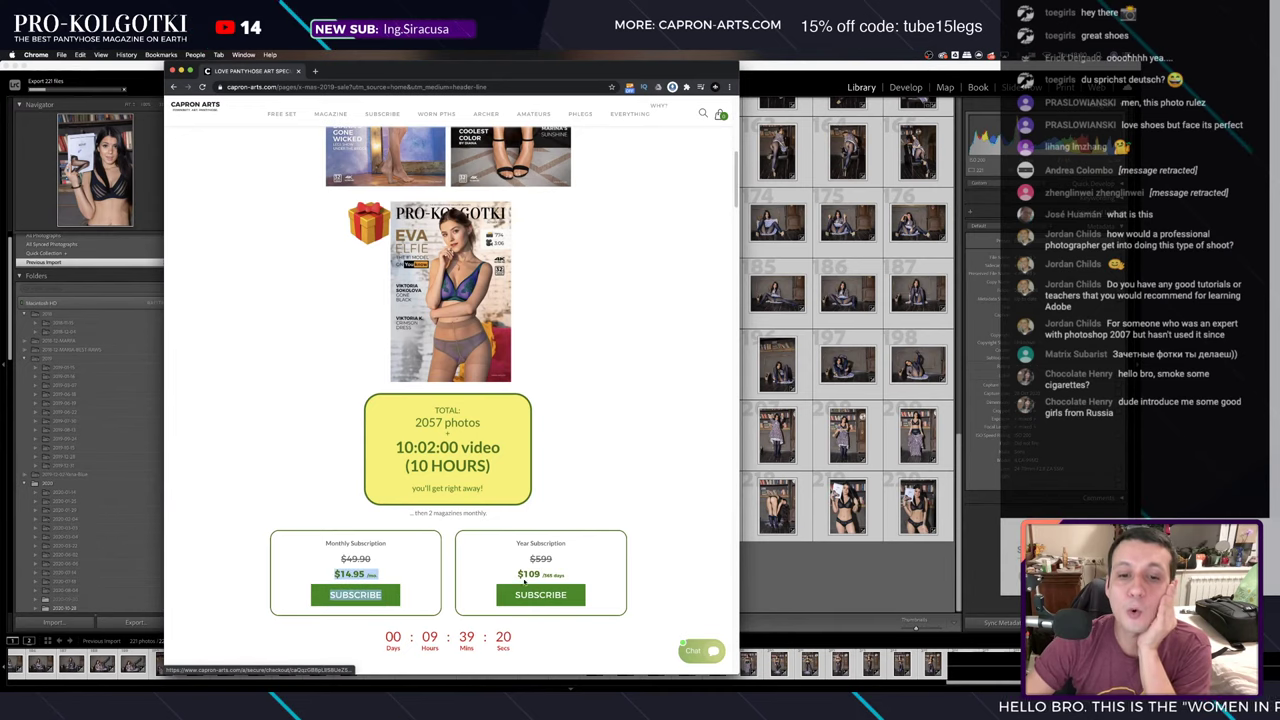
left_click(518, 574)
left_click_drag(518, 574, 599, 594)
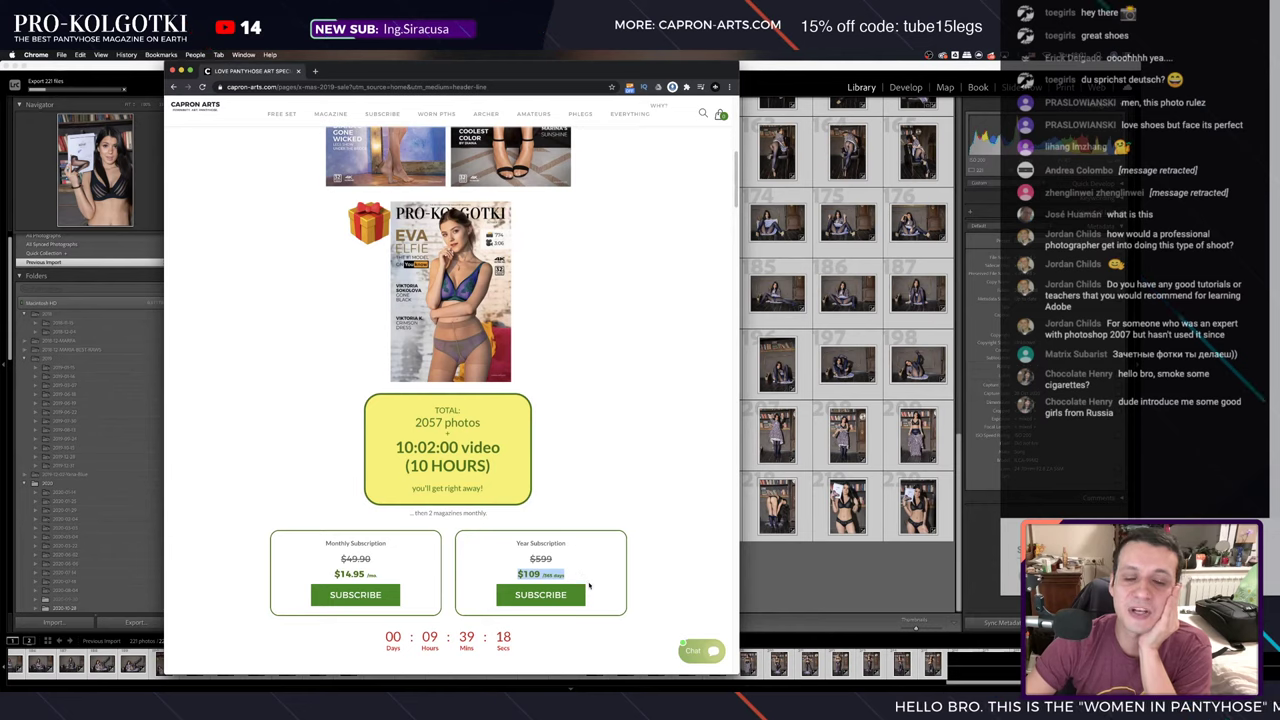
scroll(640, 494, "up", 1)
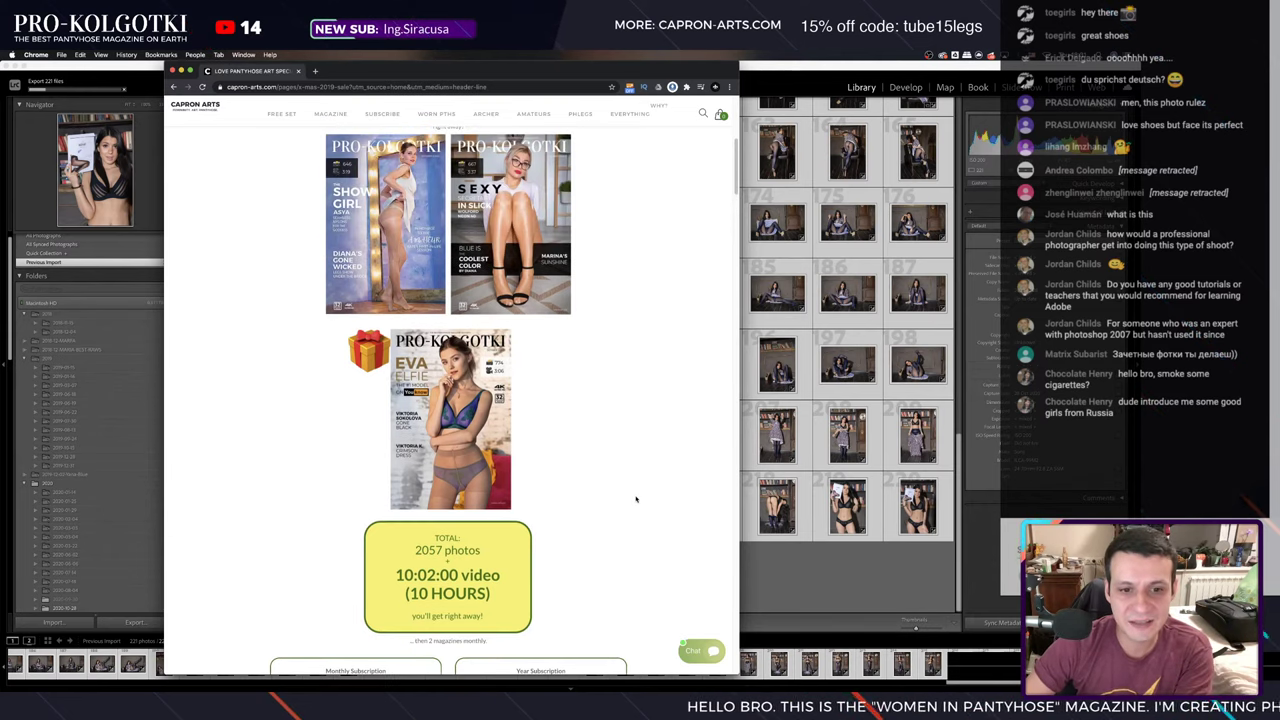
scroll(636, 499, "down", 2)
scroll(650, 498, "up", 3)
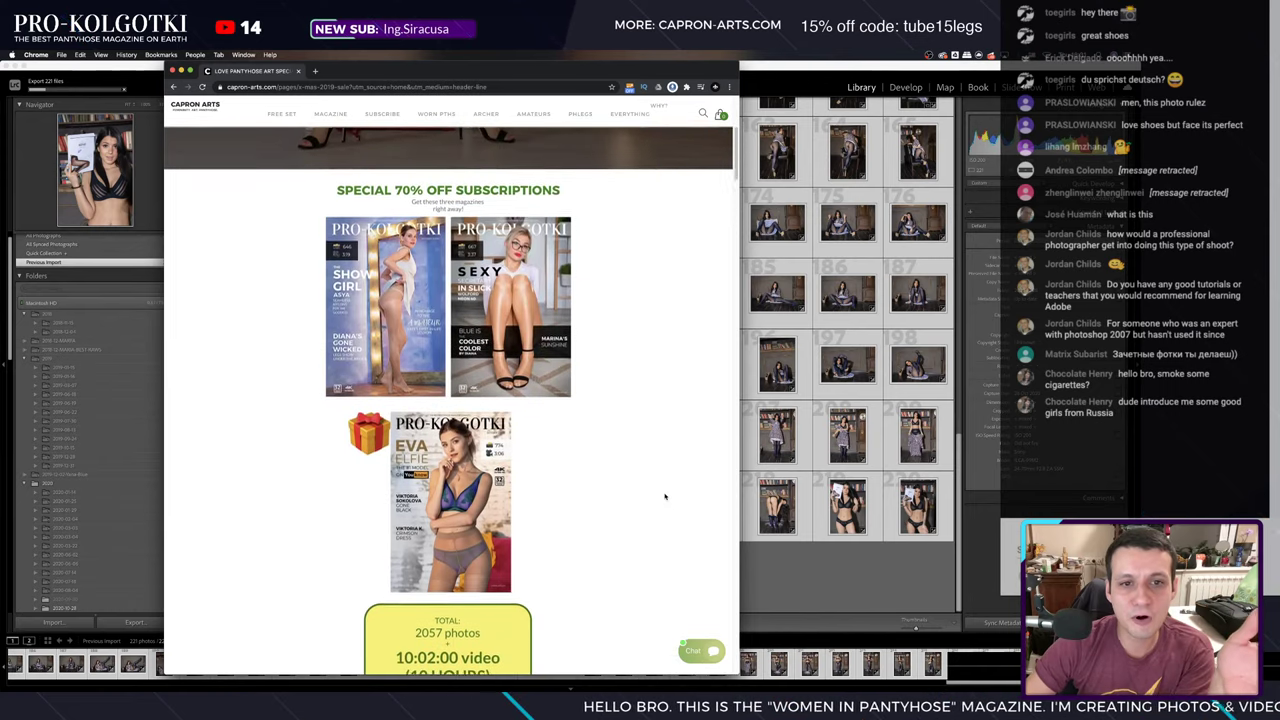
scroll(665, 496, "down", 1)
scroll(595, 400, "up", 1)
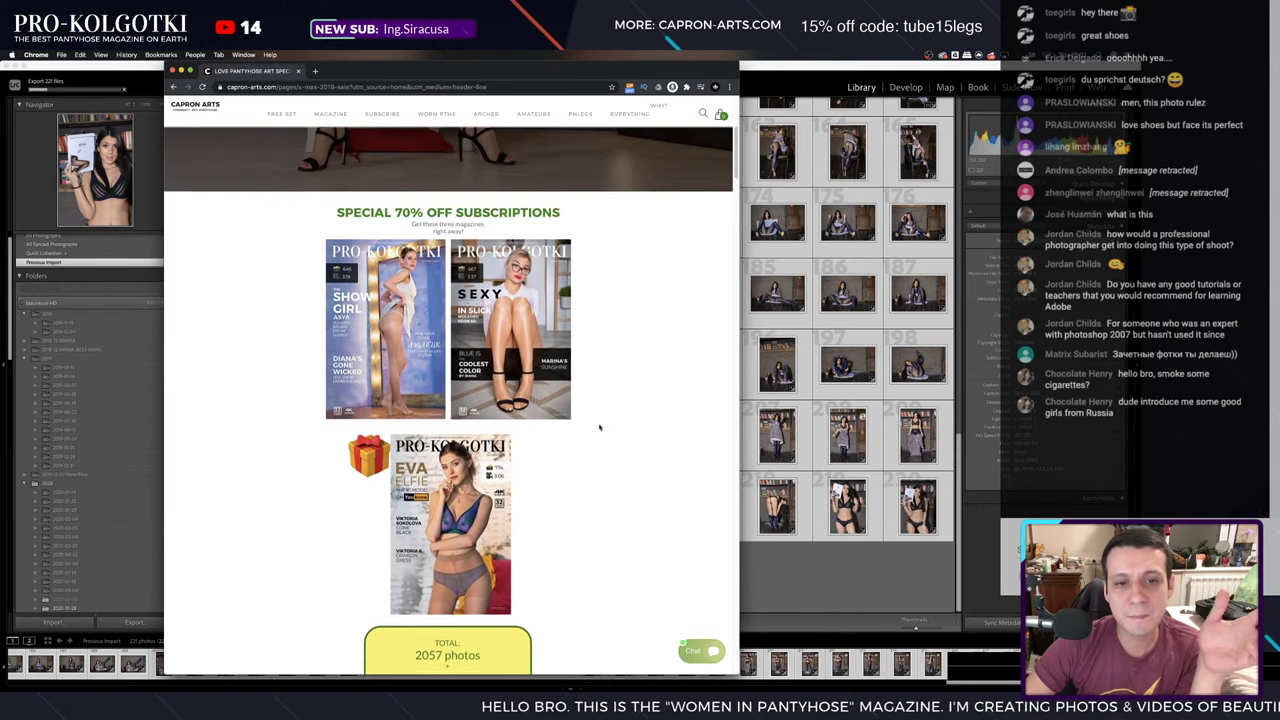
scroll(597, 426, "down", 2)
scroll(348, 617, "down", 1)
double_click(349, 579)
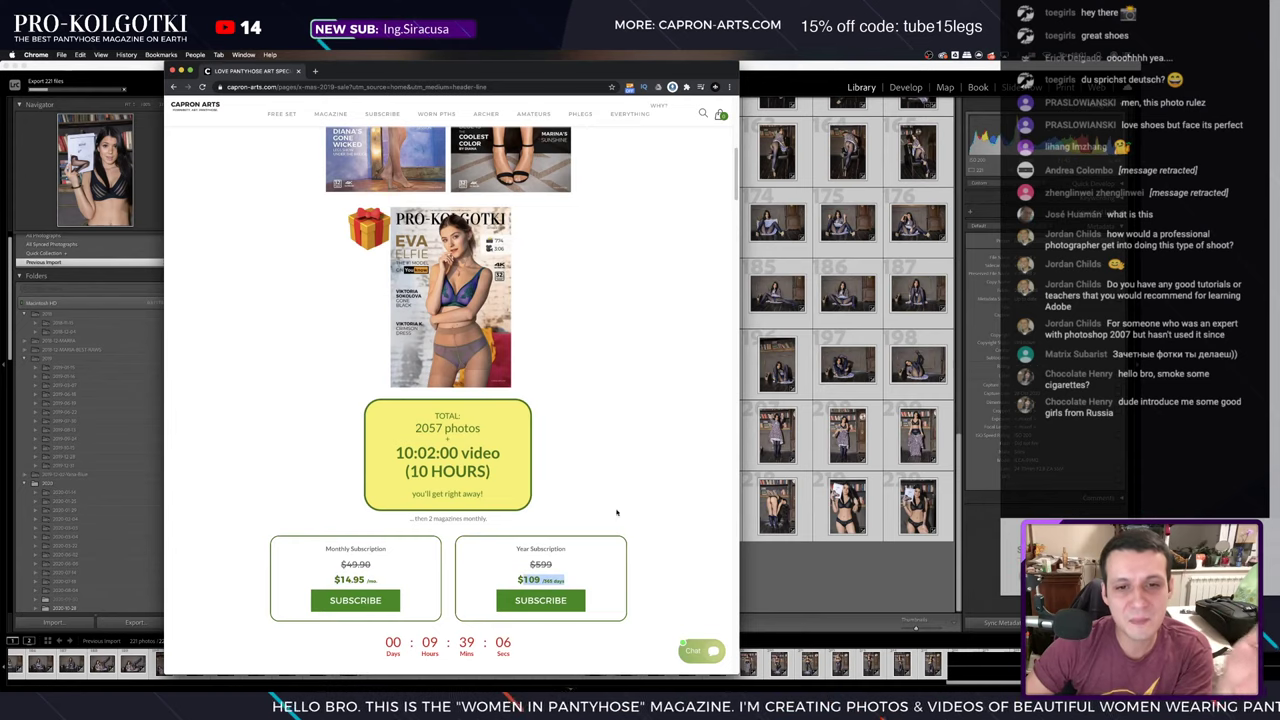
scroll(627, 500, "up", 2)
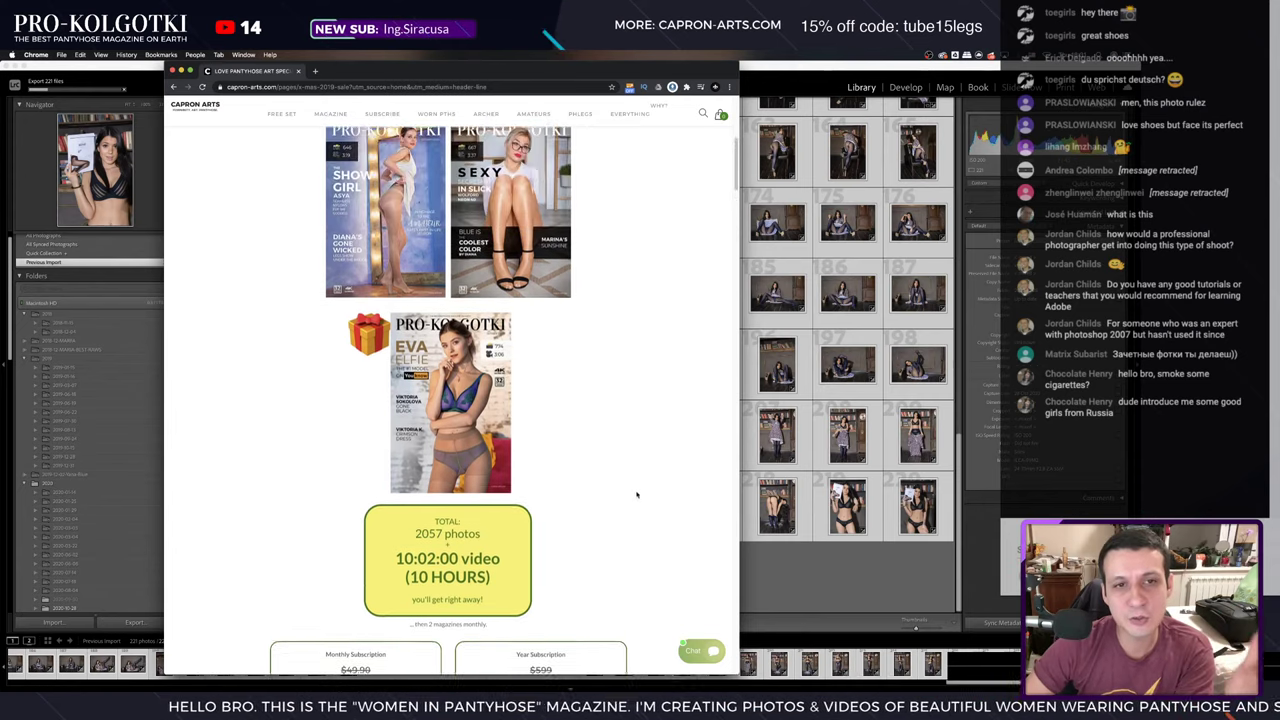
scroll(627, 500, "up", 1)
mouse_move(455, 300)
left_mouse_down()
mouse_move(645, 380)
mouse_move(296, 307)
left_mouse_up()
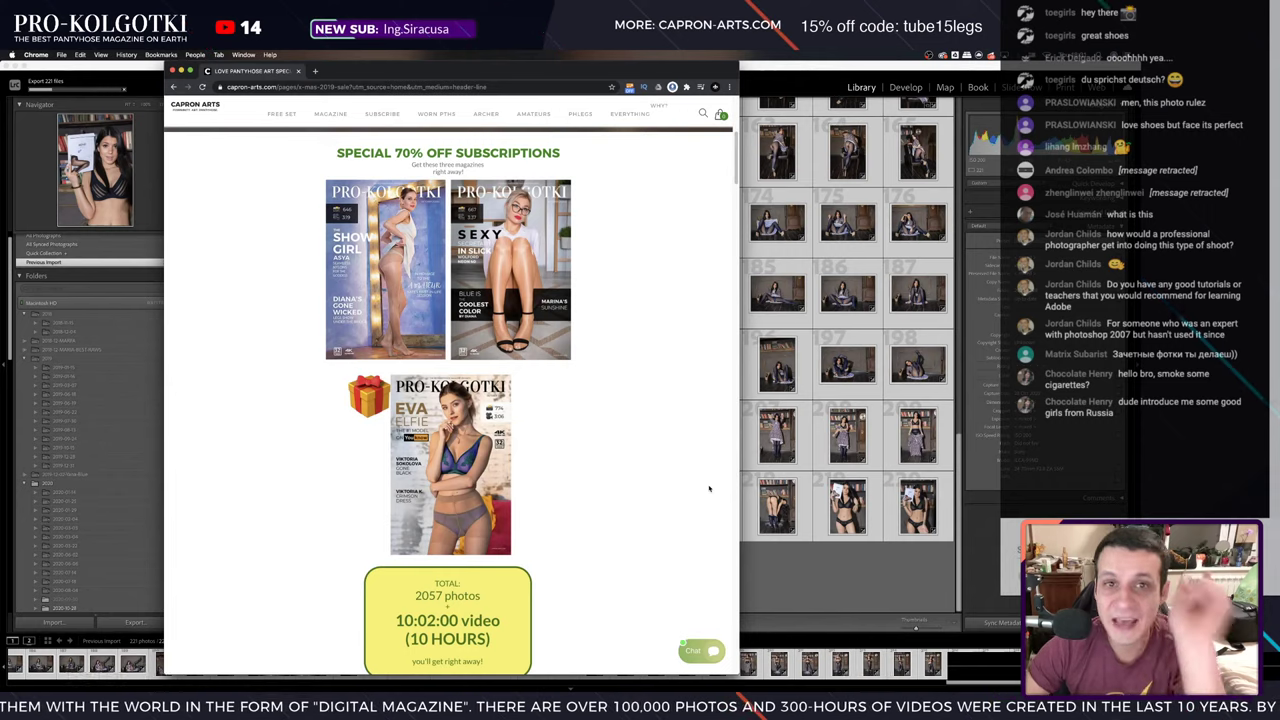
scroll(629, 540, "down", 3)
scroll(560, 520, "down", 2)
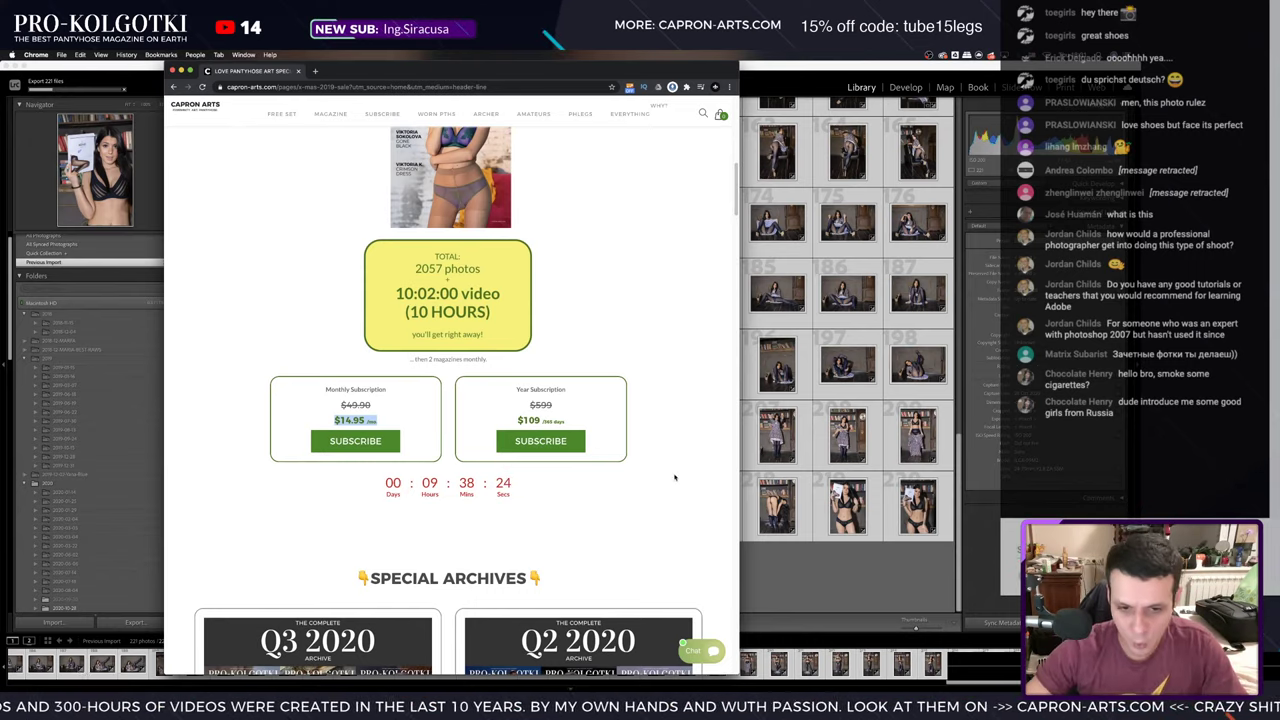
- Browse the Special Archives cards, highlighting the Q3 2020 months and photo and video counts
scroll(675, 478, "down", 5)
left_click_drag(416, 240, 543, 241)
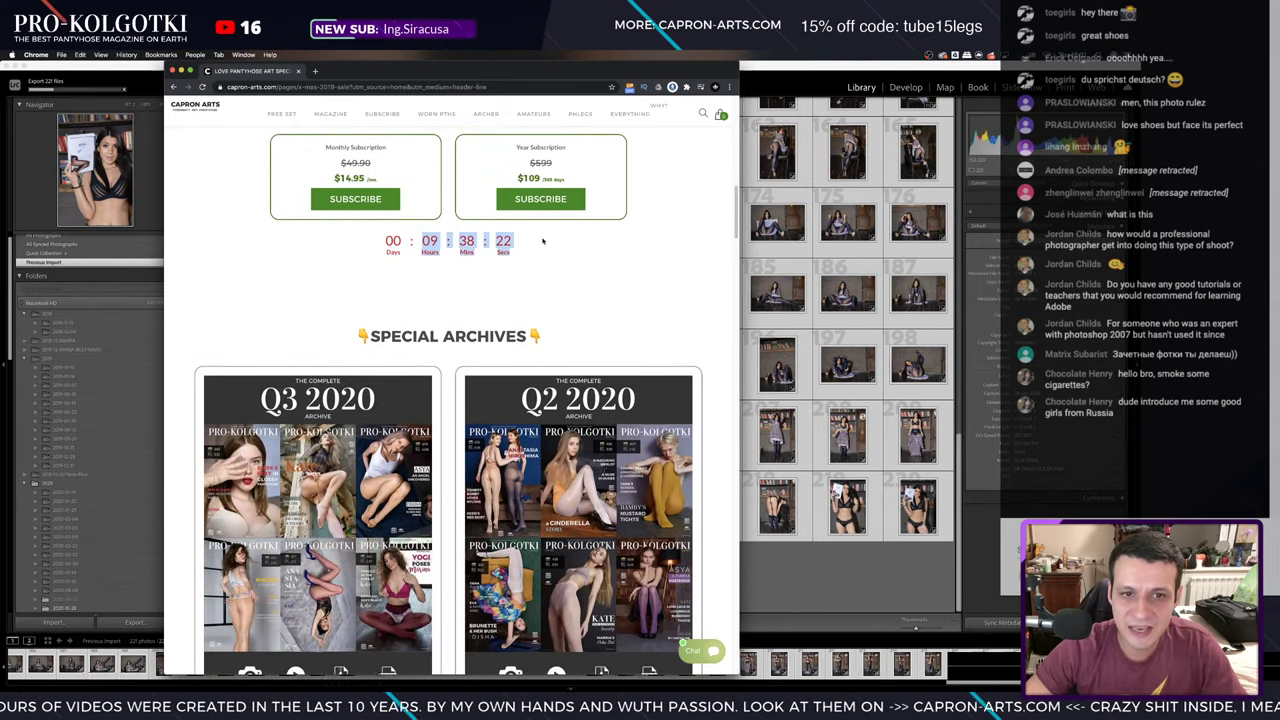
left_click(665, 295)
scroll(723, 378, "down", 3)
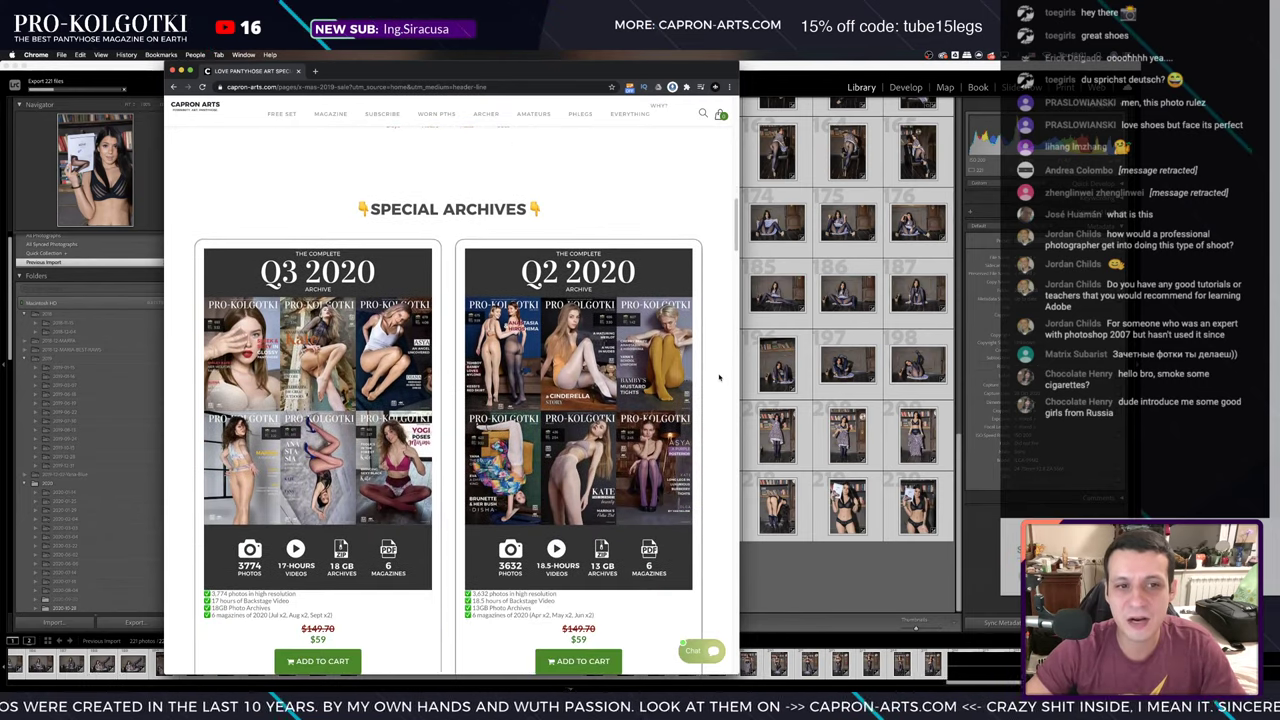
scroll(705, 416, "down", 3)
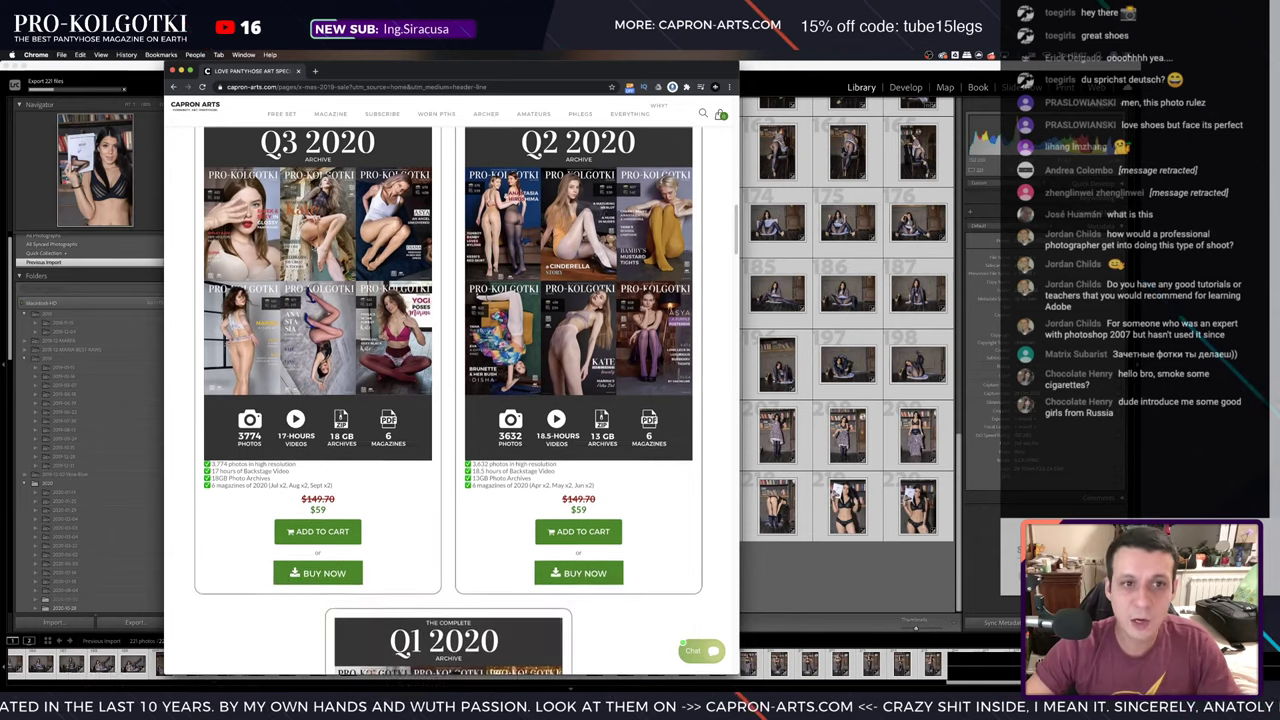
scroll(705, 416, "up", 2)
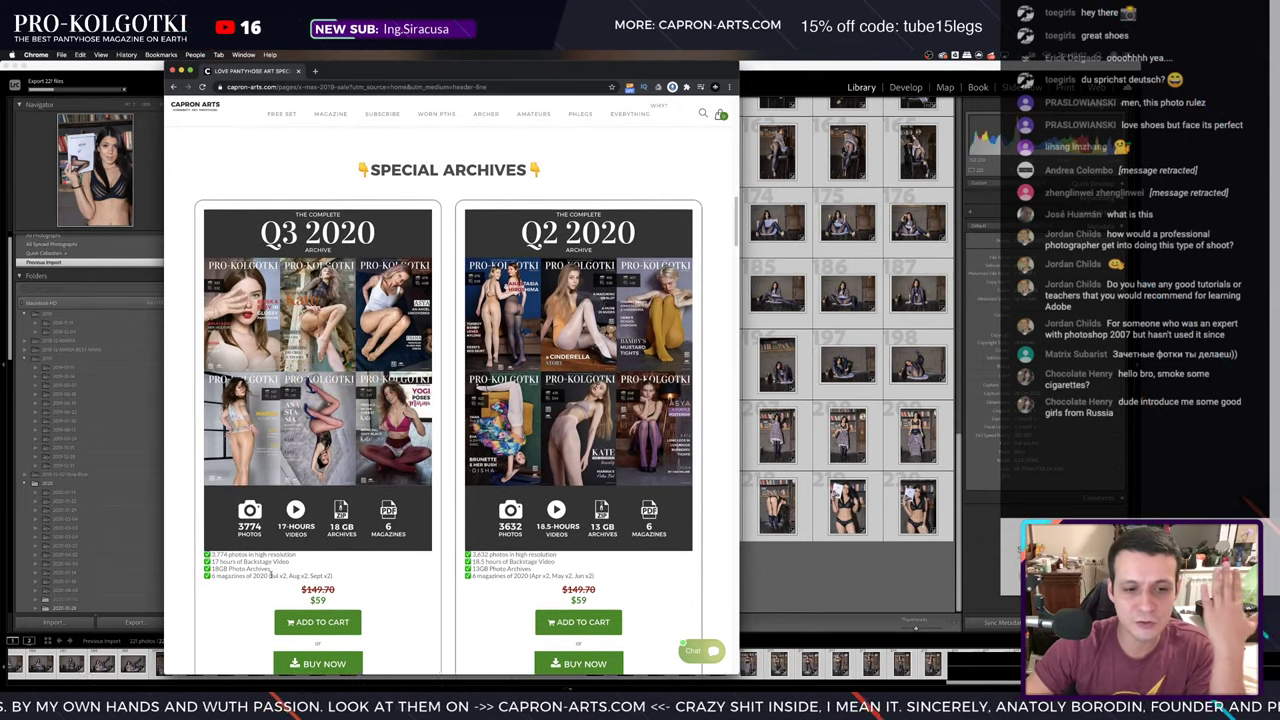
left_click_drag(270, 576, 335, 577)
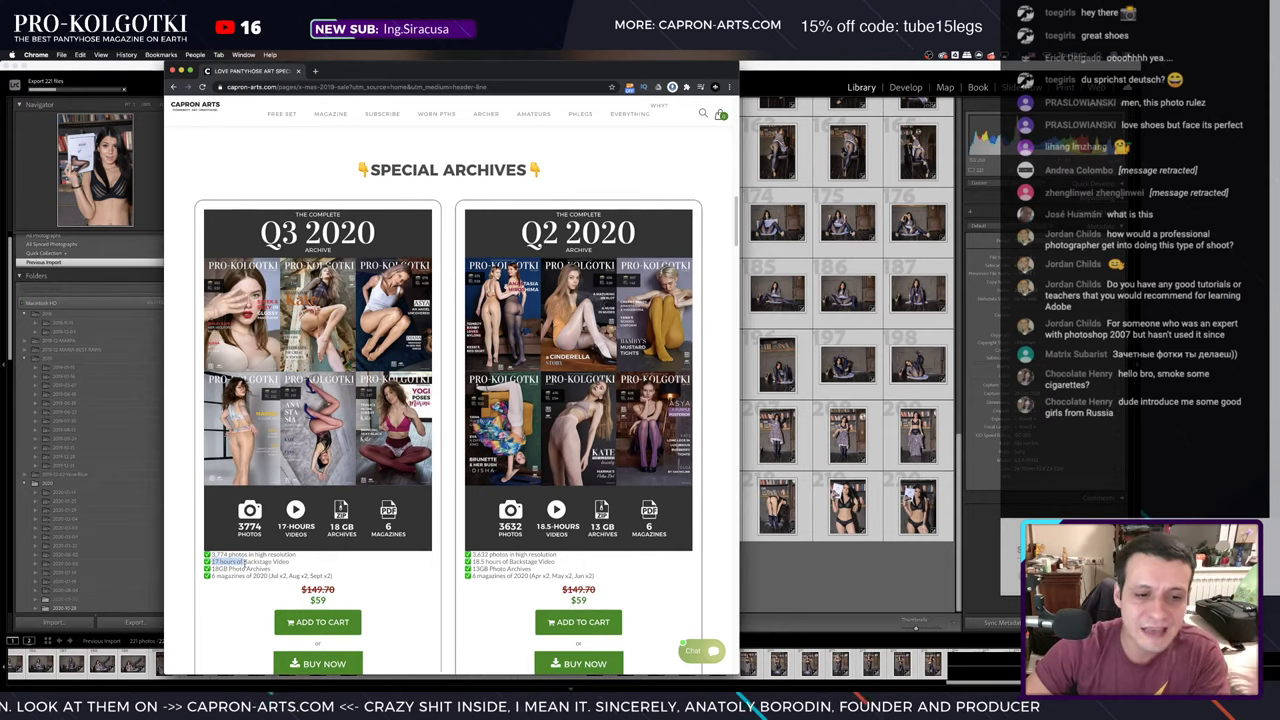
left_click(207, 554)
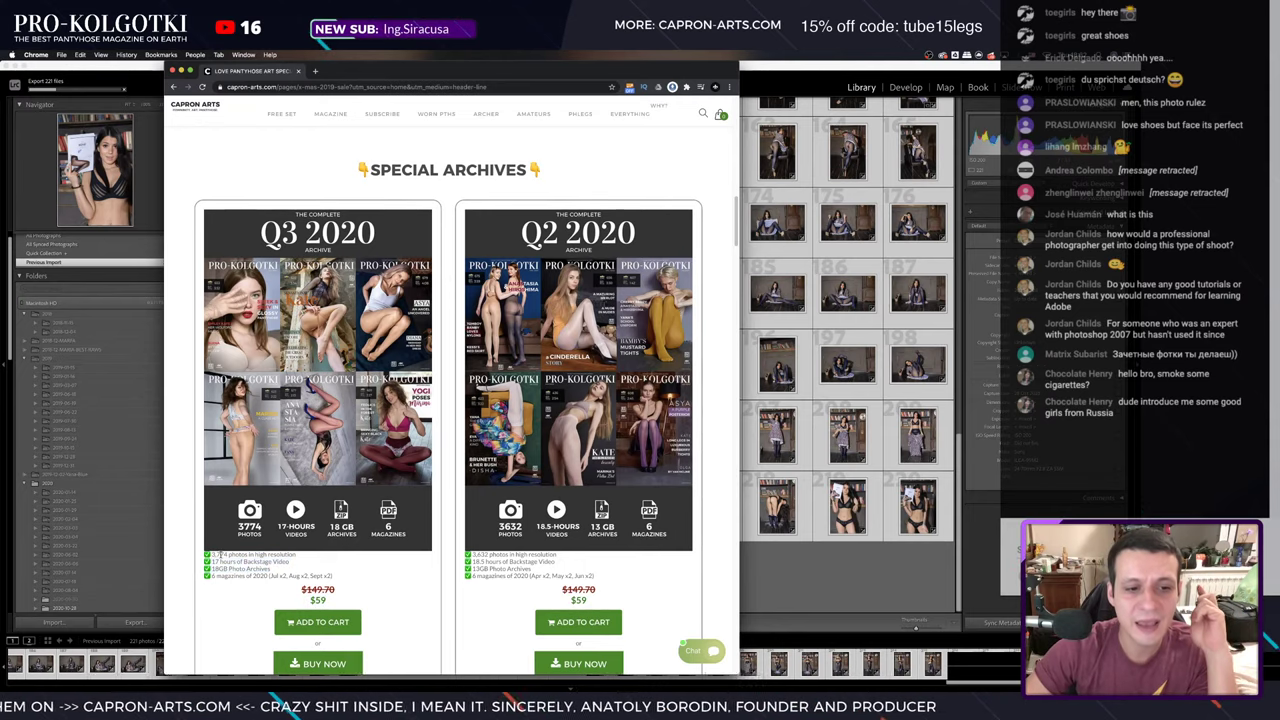
left_click_drag(229, 555, 232, 563)
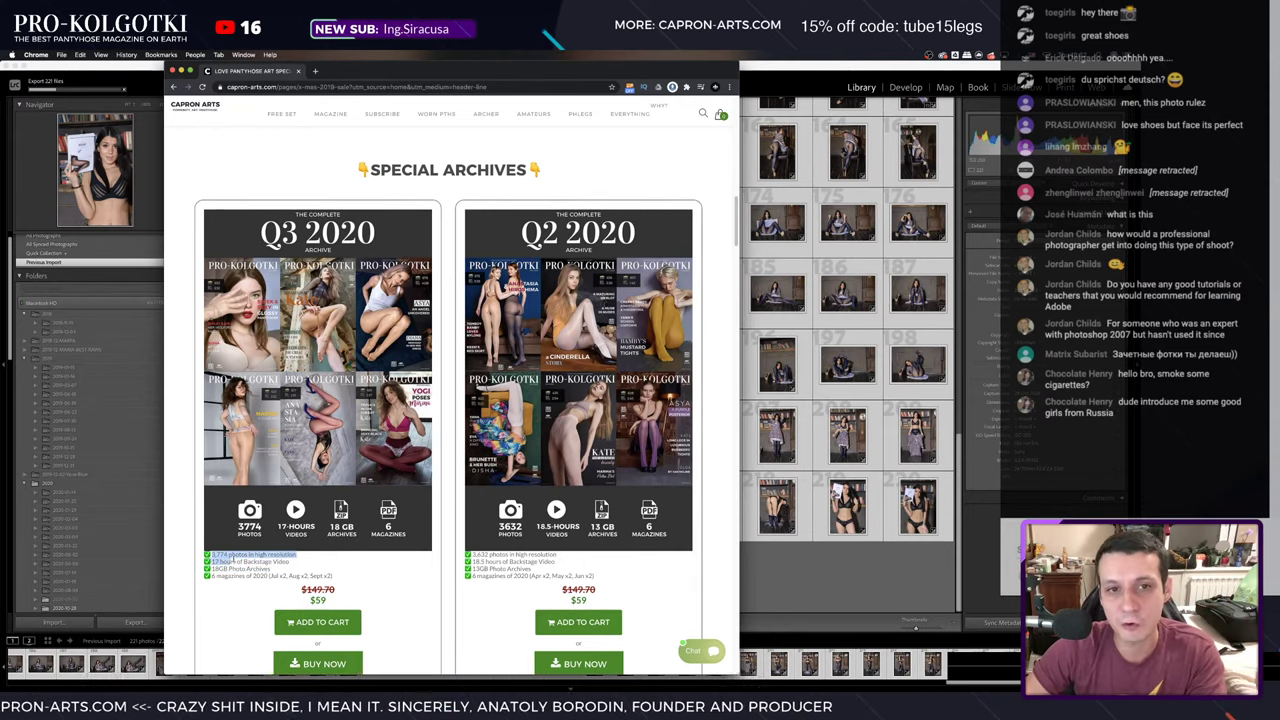
scroll(713, 453, "down", 2)
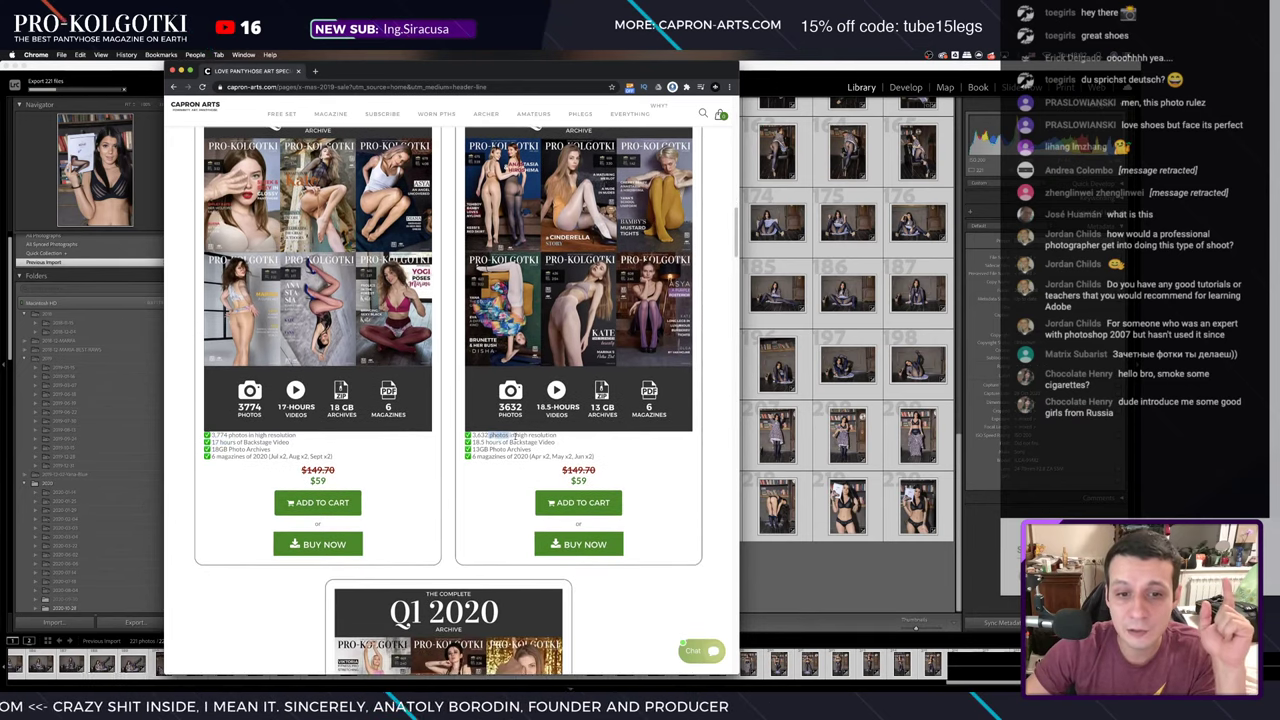
left_click_drag(489, 435, 555, 442)
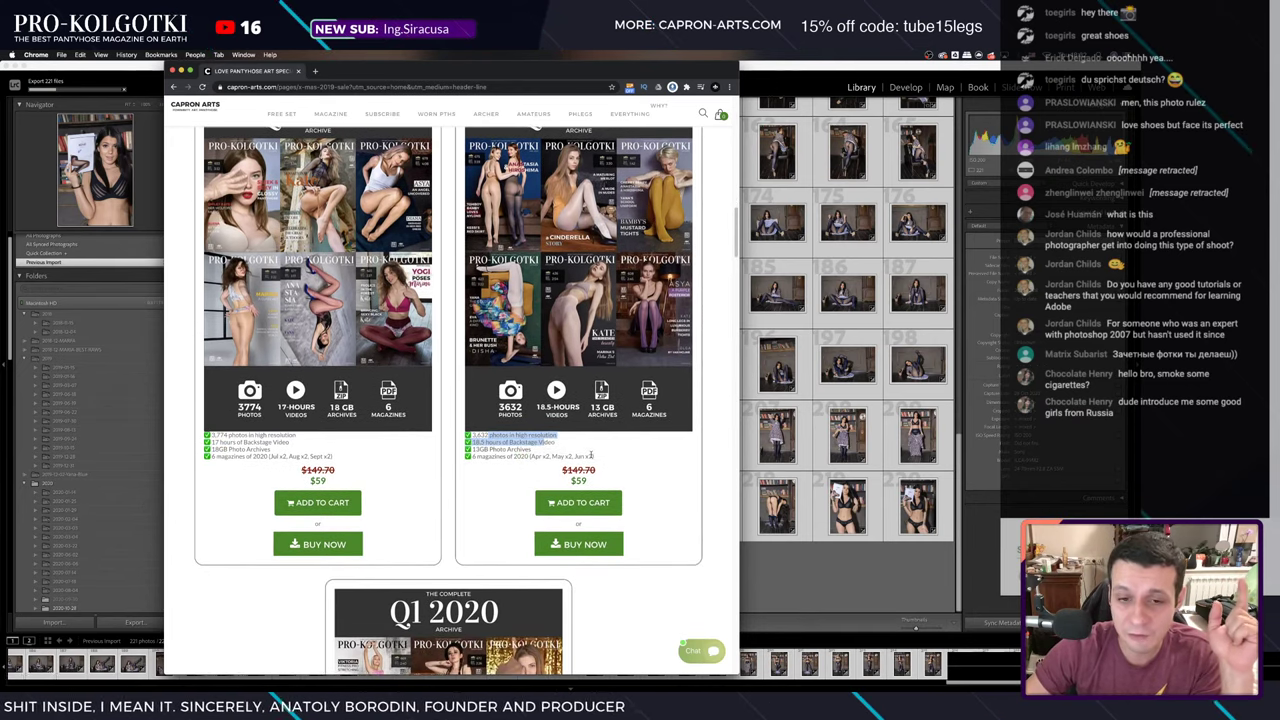
- Scroll to the bottom of the sale page, then bring the Lightroom grid of 221 photos forward
scroll(600, 480, "down", 2)
scroll(655, 500, "down", 2)
scroll(645, 493, "down", 3)
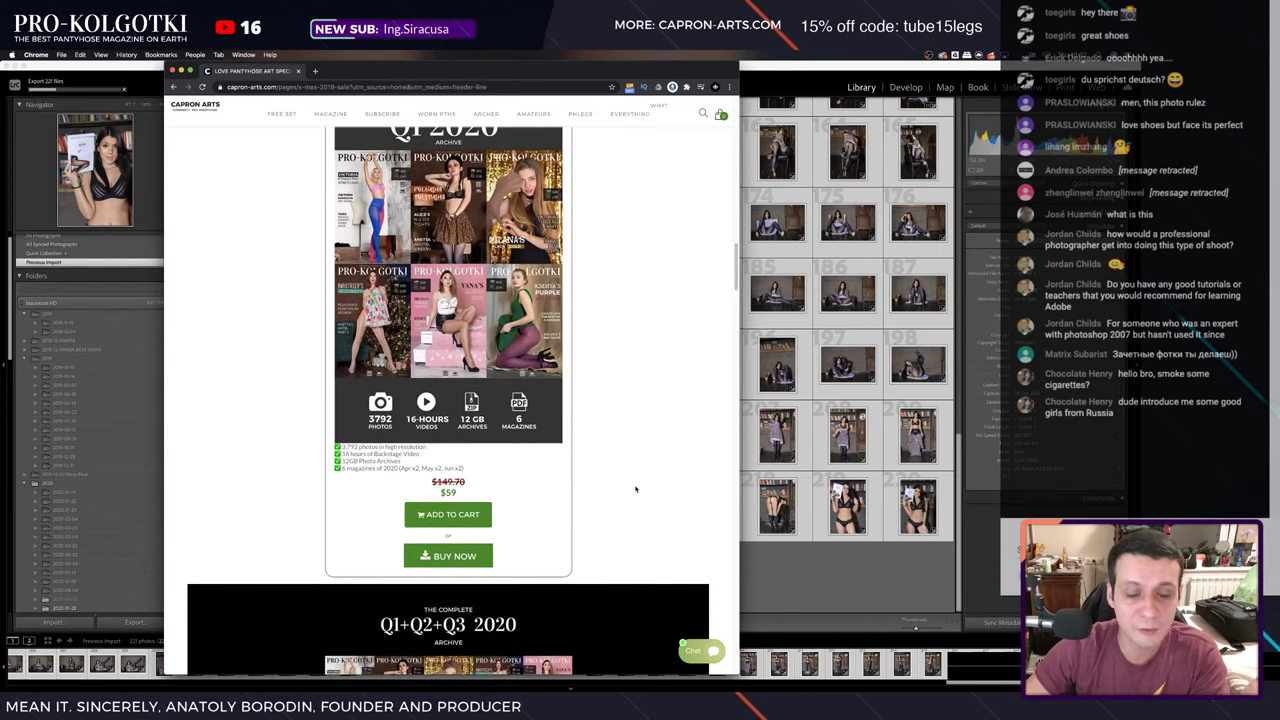
scroll(636, 489, "down", 2)
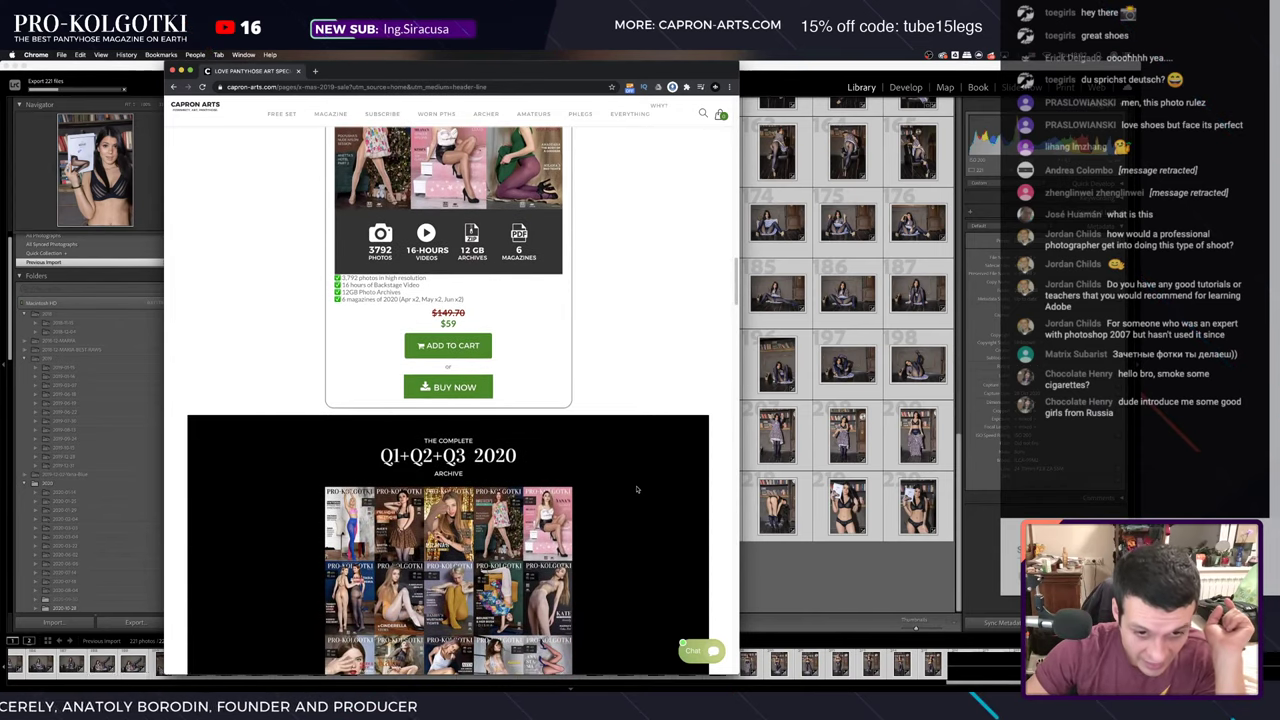
scroll(636, 489, "down", 3)
scroll(635, 489, "down", 4)
scroll(634, 488, "down", 2)
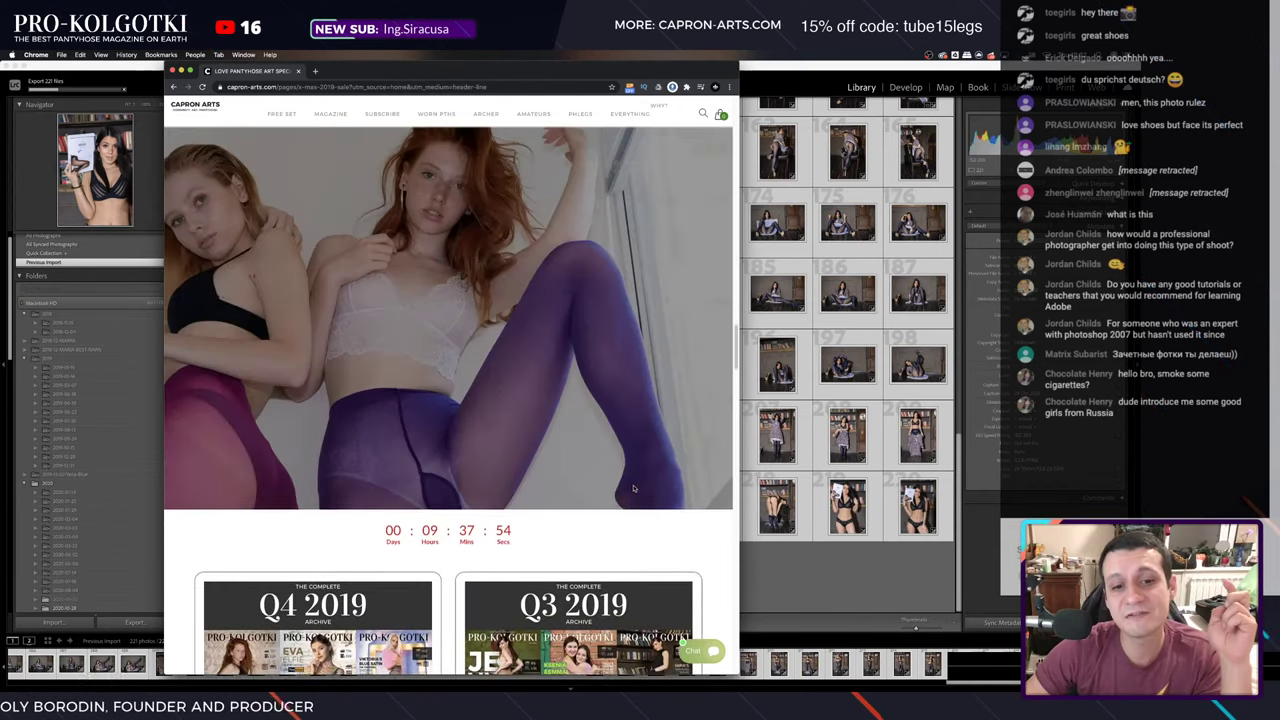
scroll(633, 488, "down", 2)
scroll(632, 488, "down", 2)
scroll(630, 489, "down", 2)
scroll(628, 489, "down", 1)
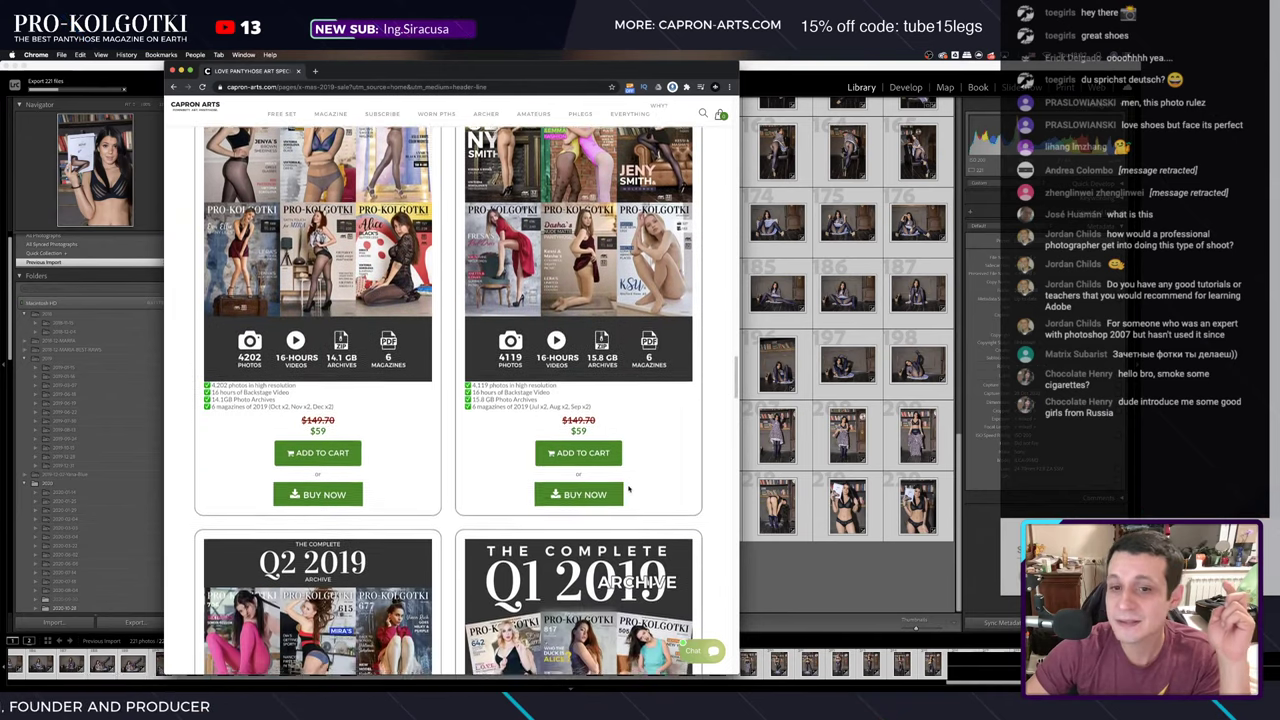
scroll(628, 489, "down", 3)
scroll(627, 489, "down", 1)
scroll(627, 489, "down", 2)
scroll(626, 489, "down", 1)
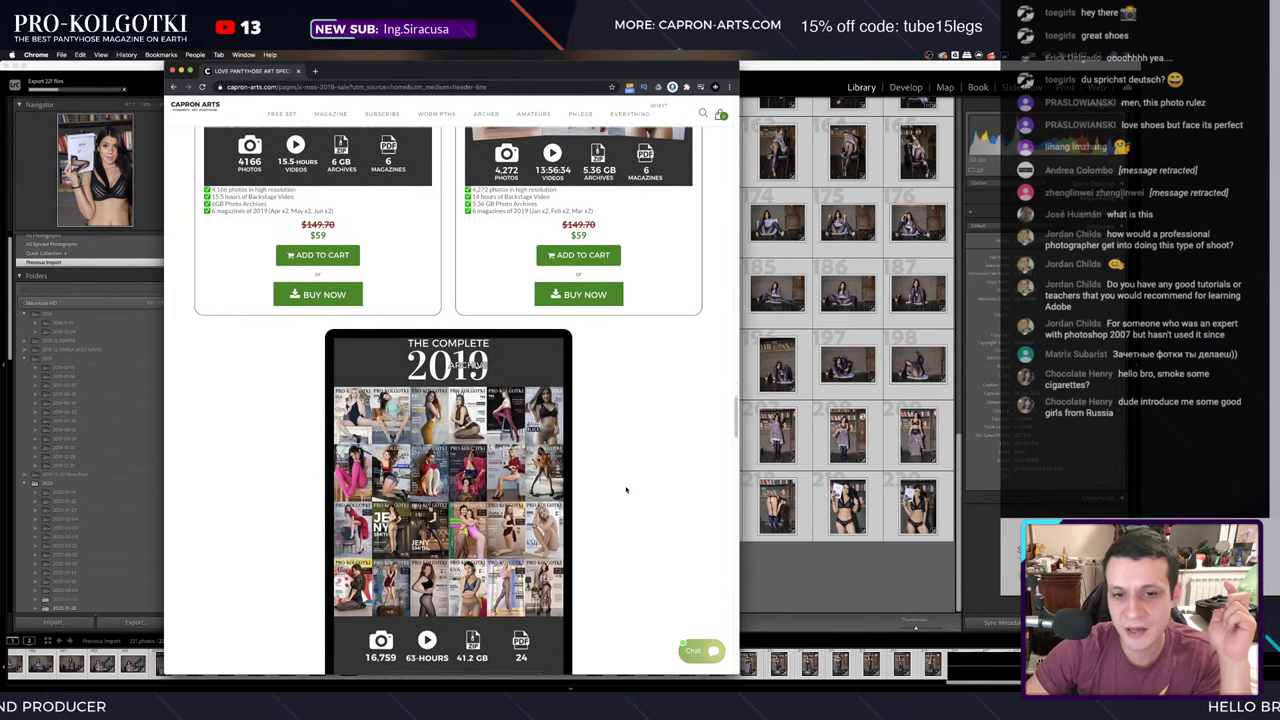
scroll(626, 489, "down", 5)
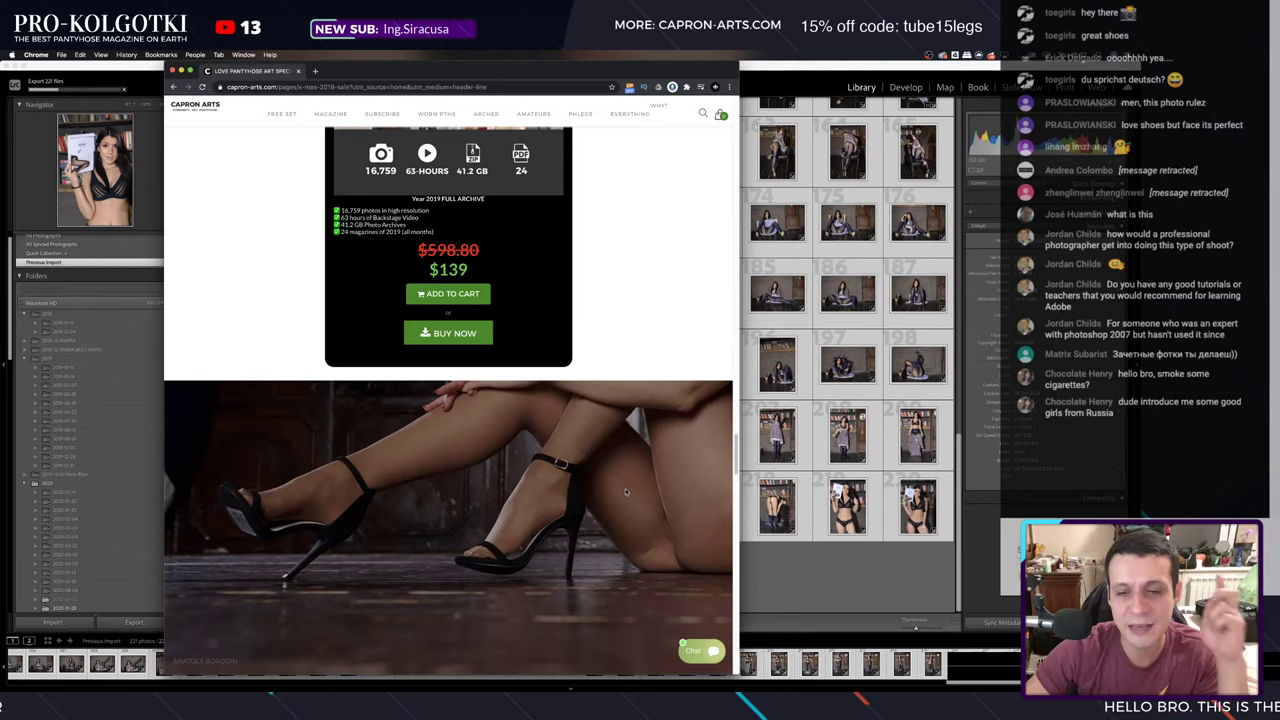
scroll(625, 487, "down", 3)
scroll(624, 492, "down", 8)
scroll(622, 492, "down", 1)
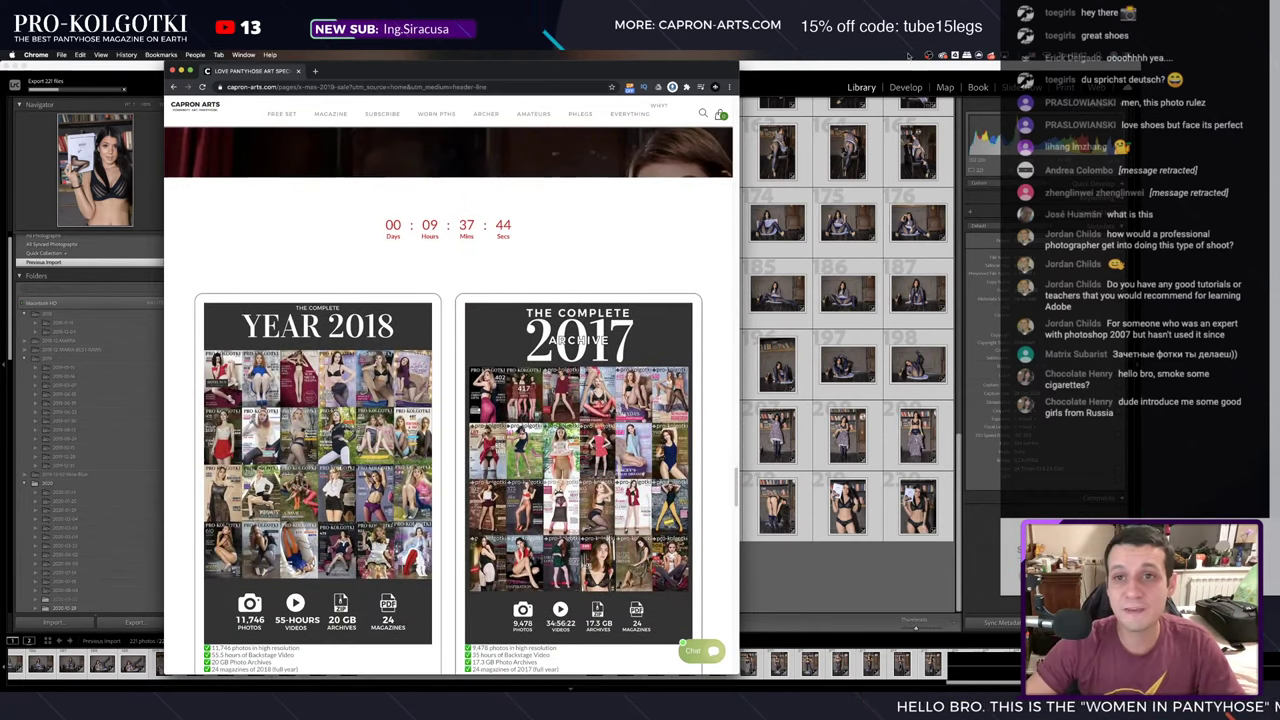
left_click(95, 88)
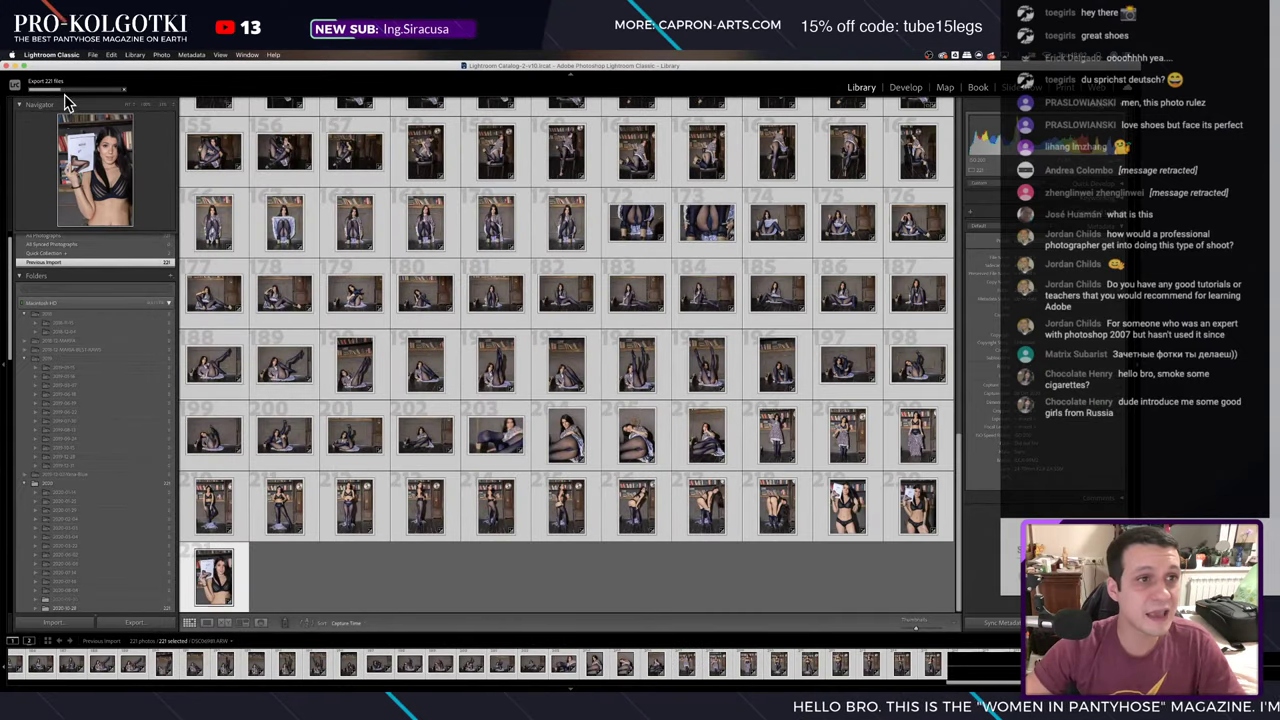